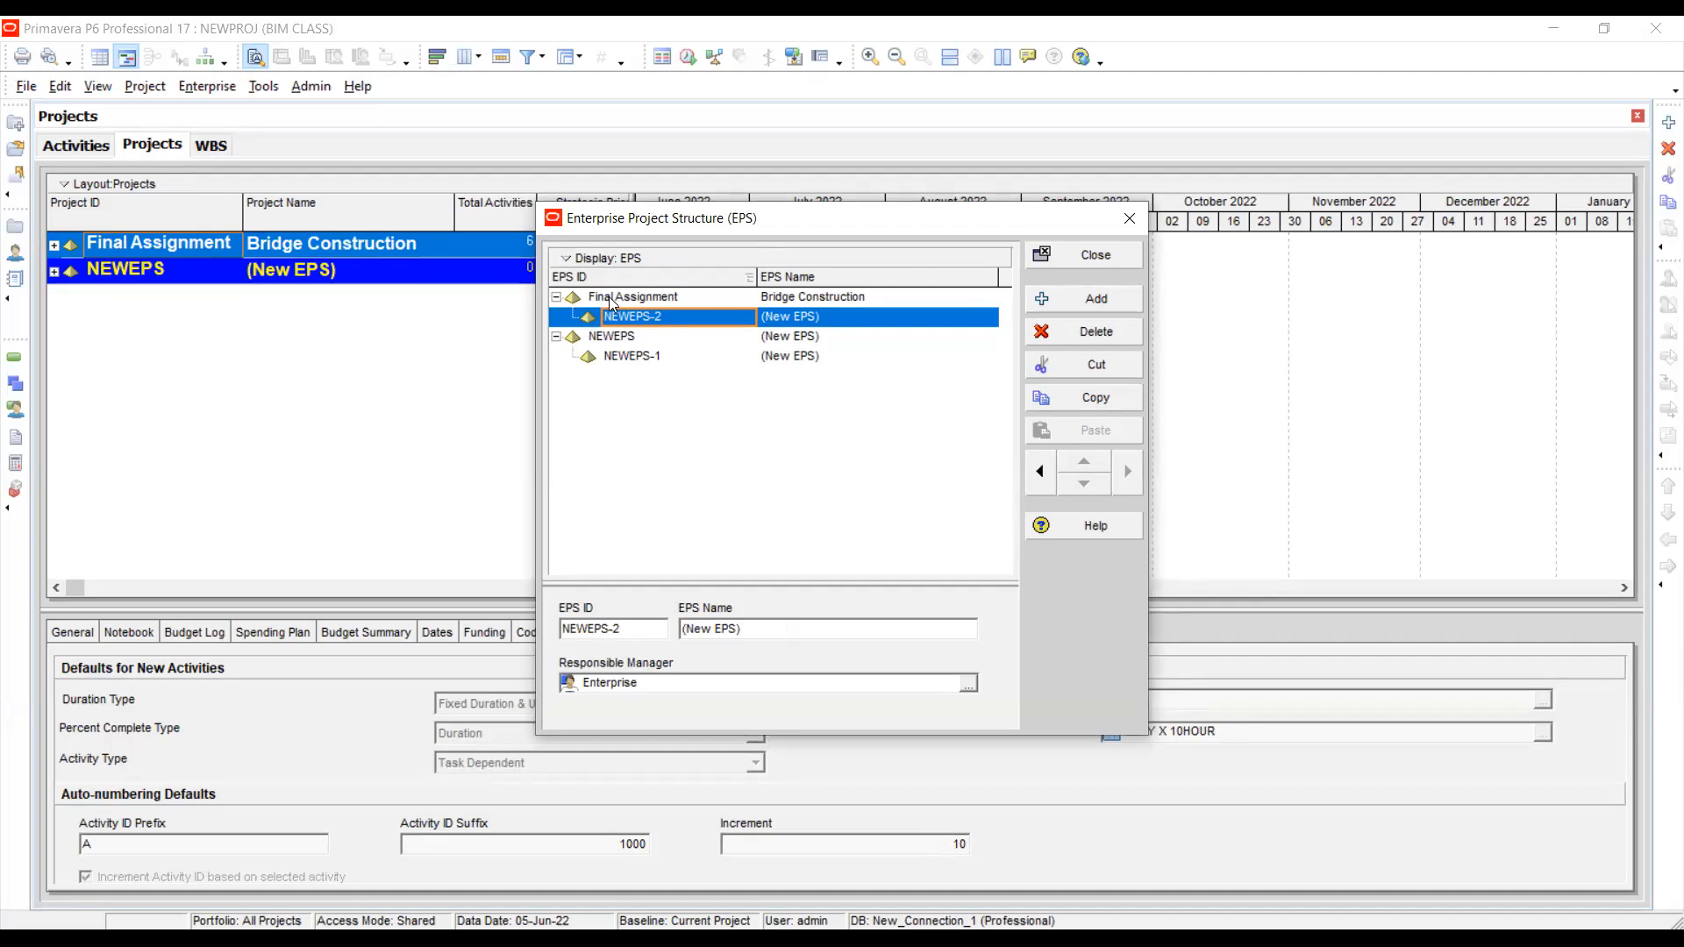
{"action": "left_click", "coordinate": [609, 297]}
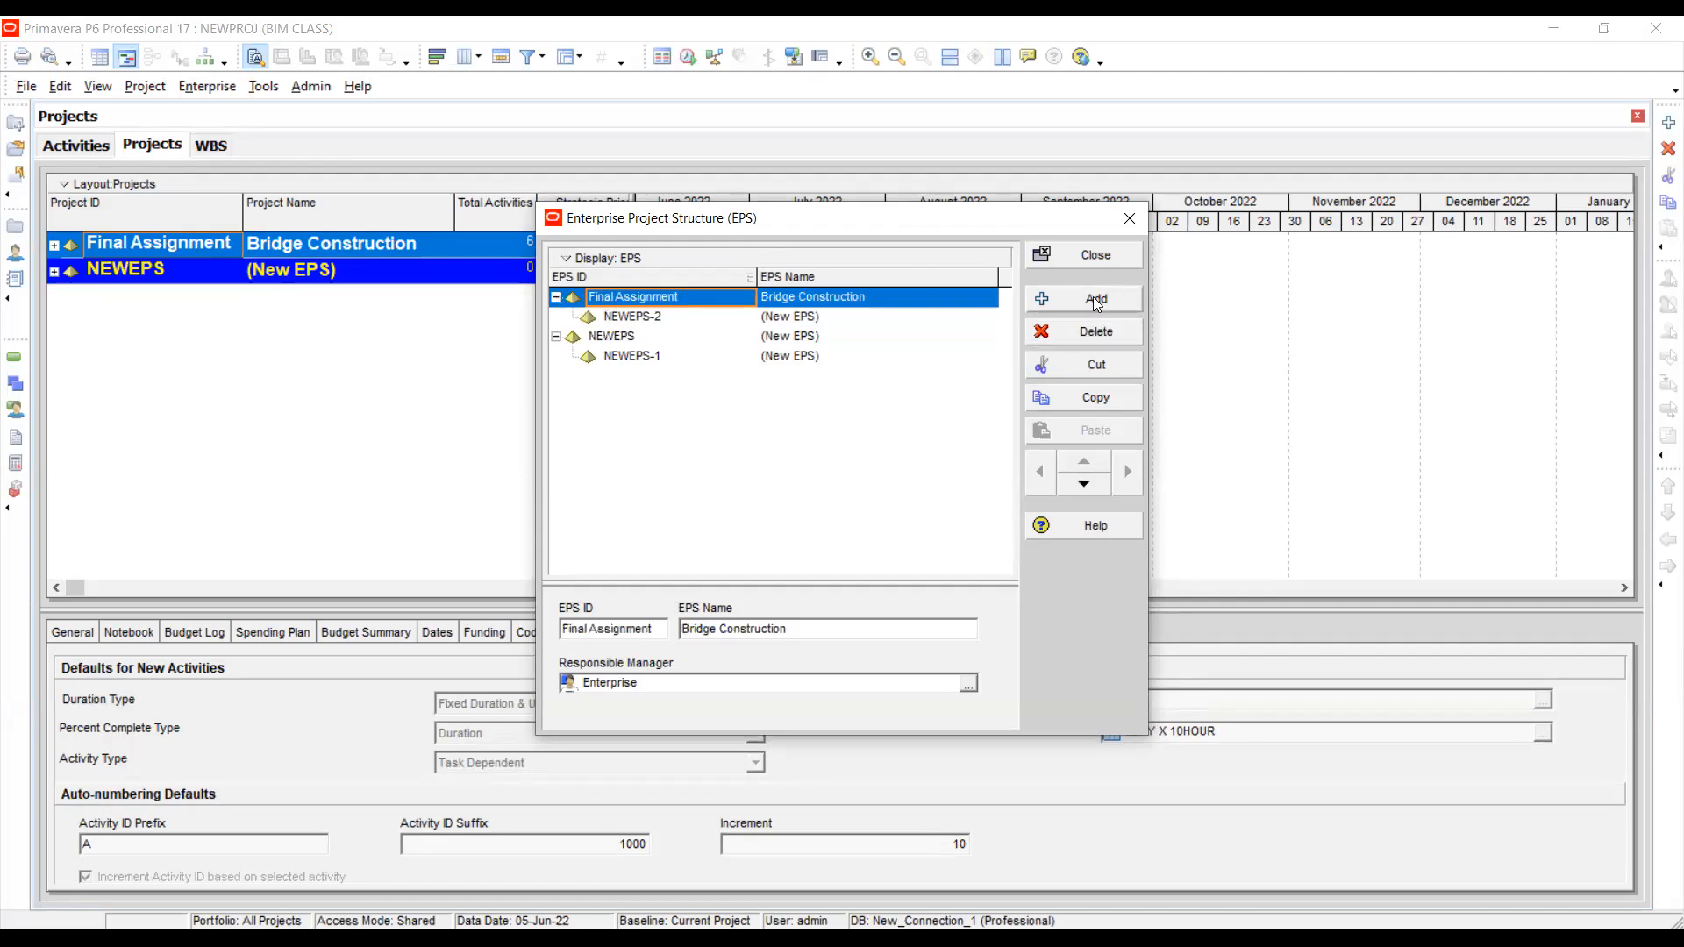
{"action": "left_click", "coordinate": [656, 320]}
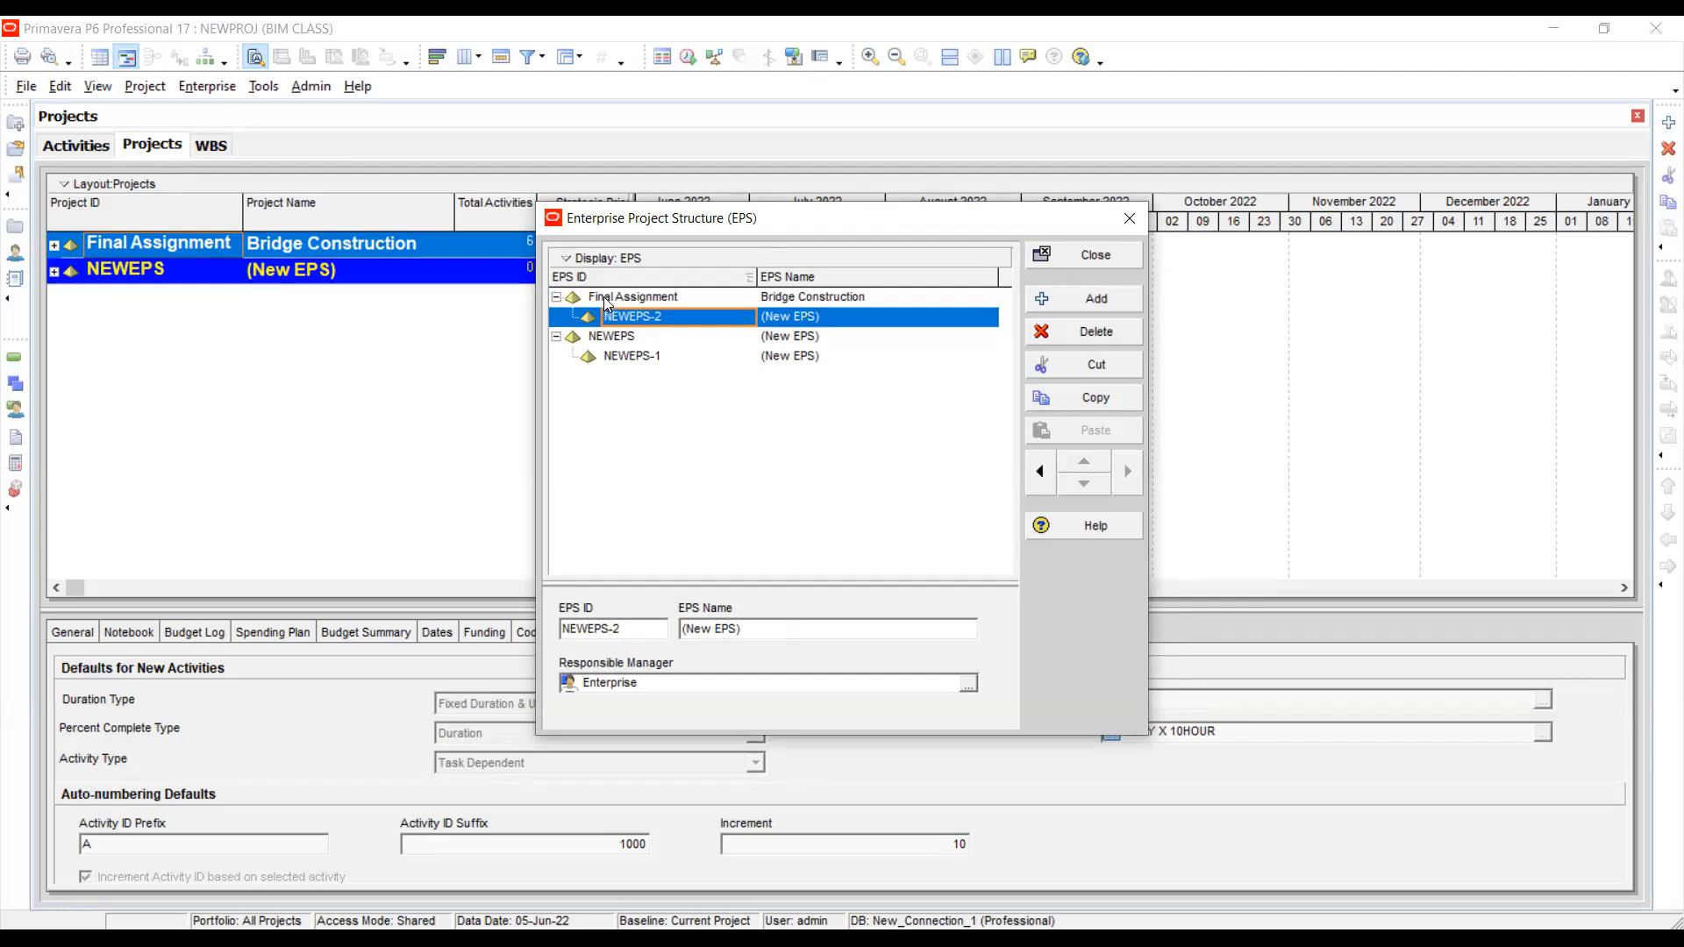
{"action": "left_click", "coordinate": [608, 298]}
{"action": "left_click", "coordinate": [610, 317]}
{"action": "left_click", "coordinate": [618, 297]}
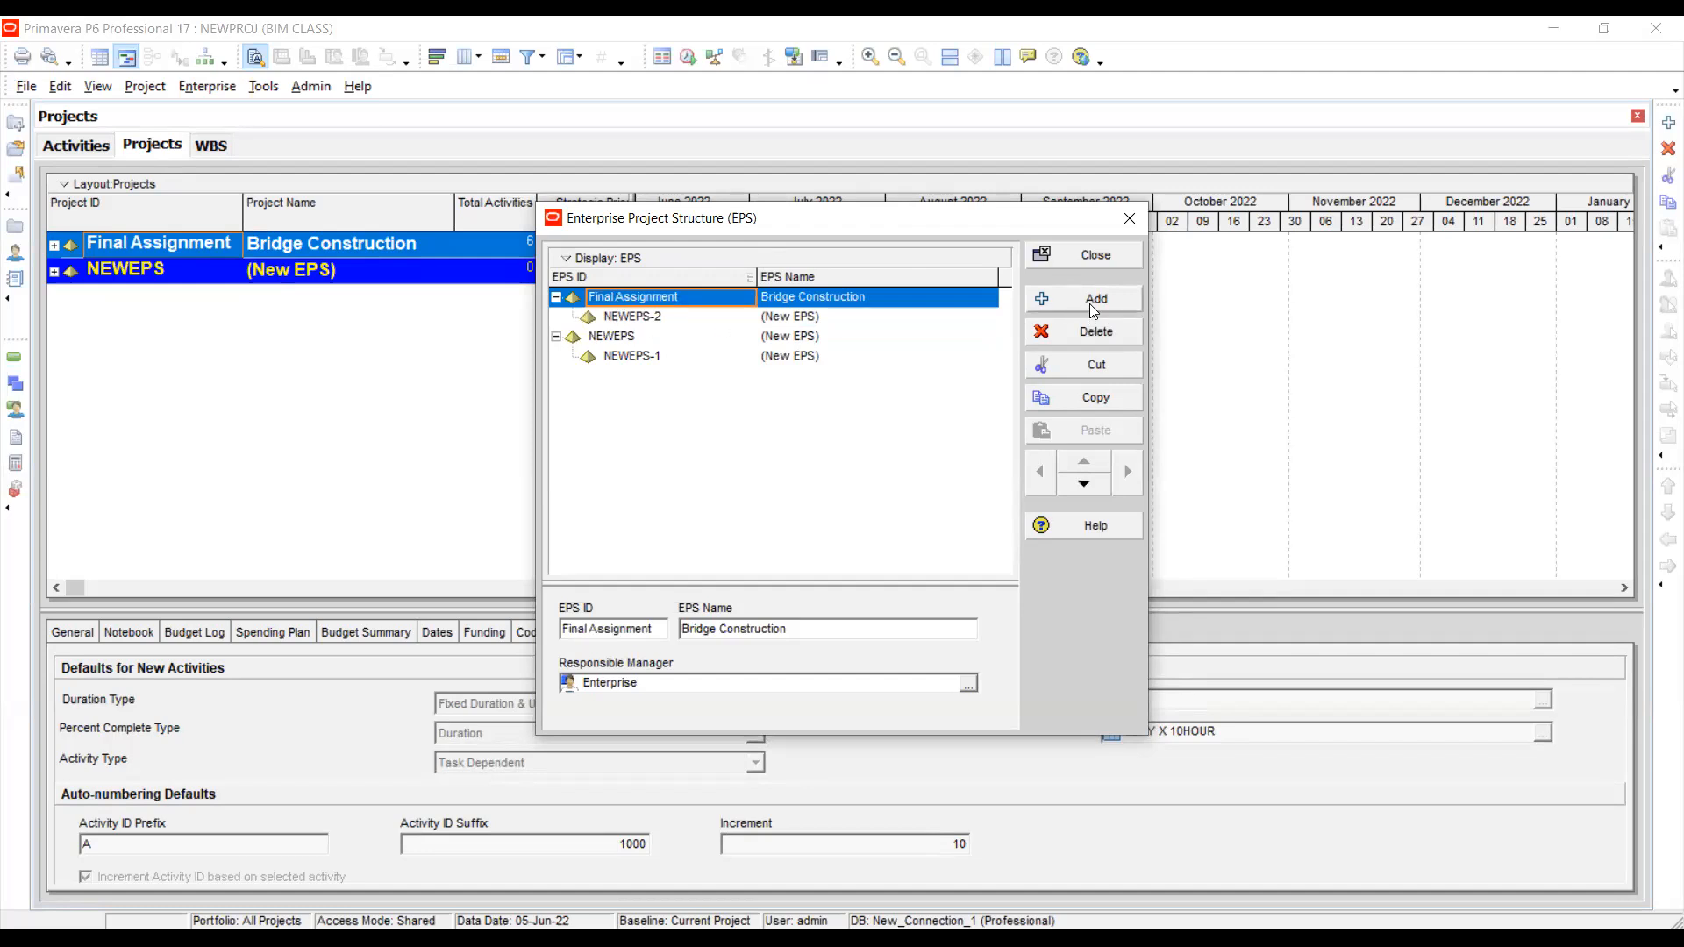
{"action": "left_click", "coordinate": [660, 320]}
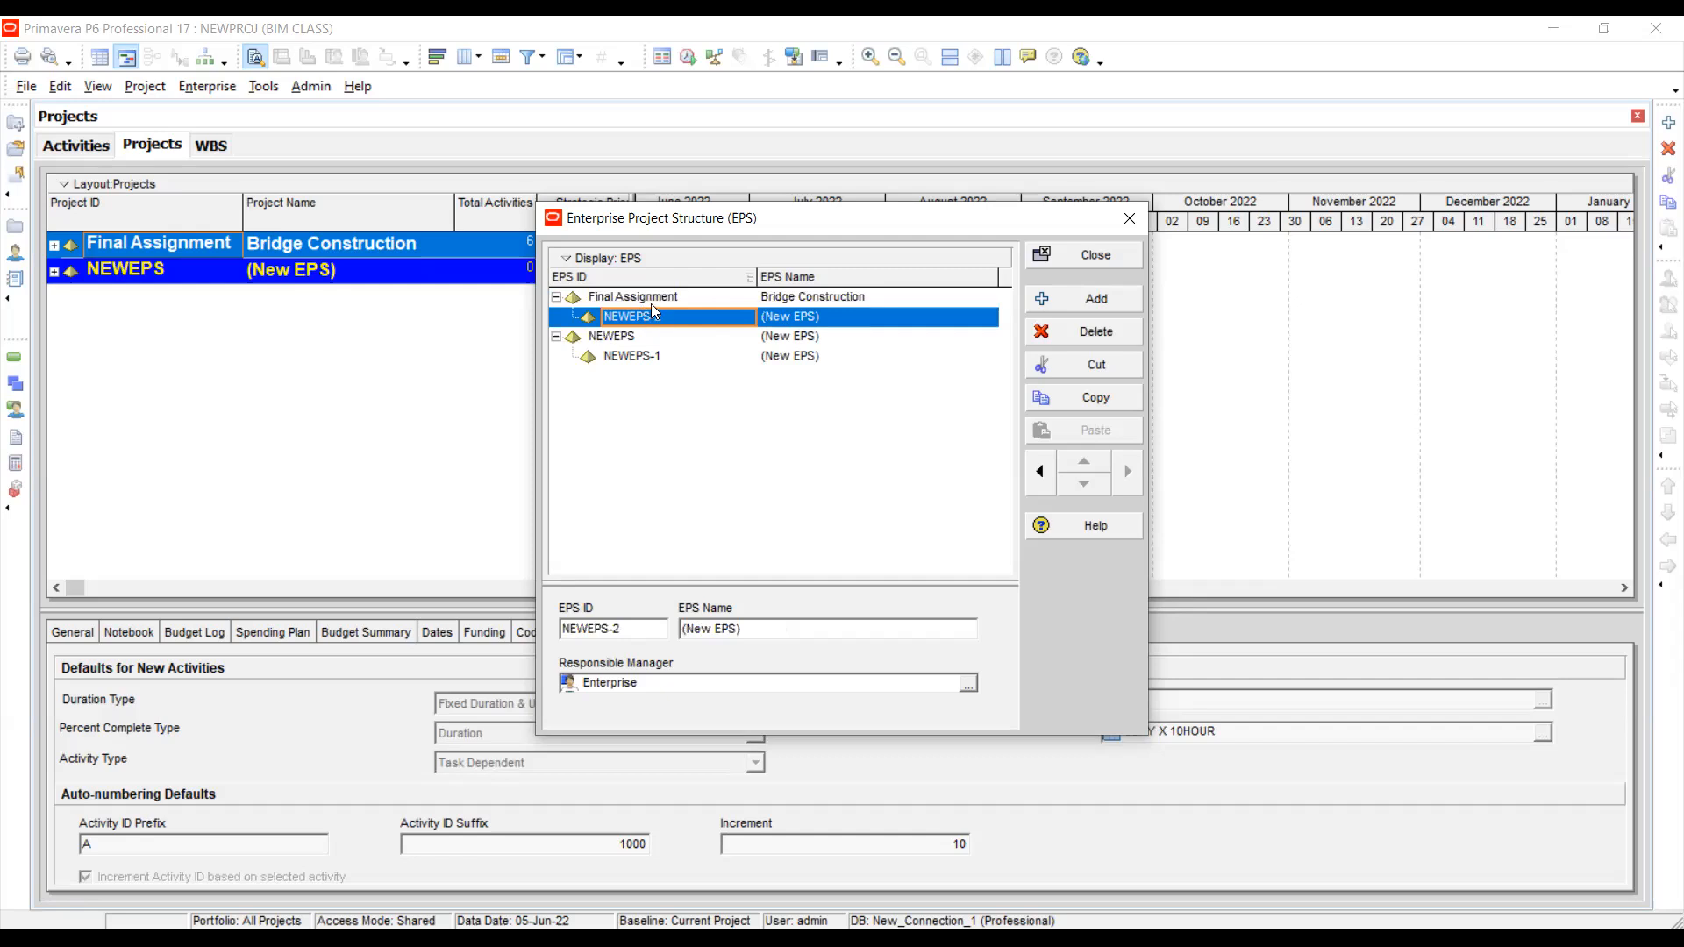
{"action": "left_click", "coordinate": [655, 298]}
{"action": "left_click", "coordinate": [649, 315]}
{"action": "left_click", "coordinate": [652, 299]}
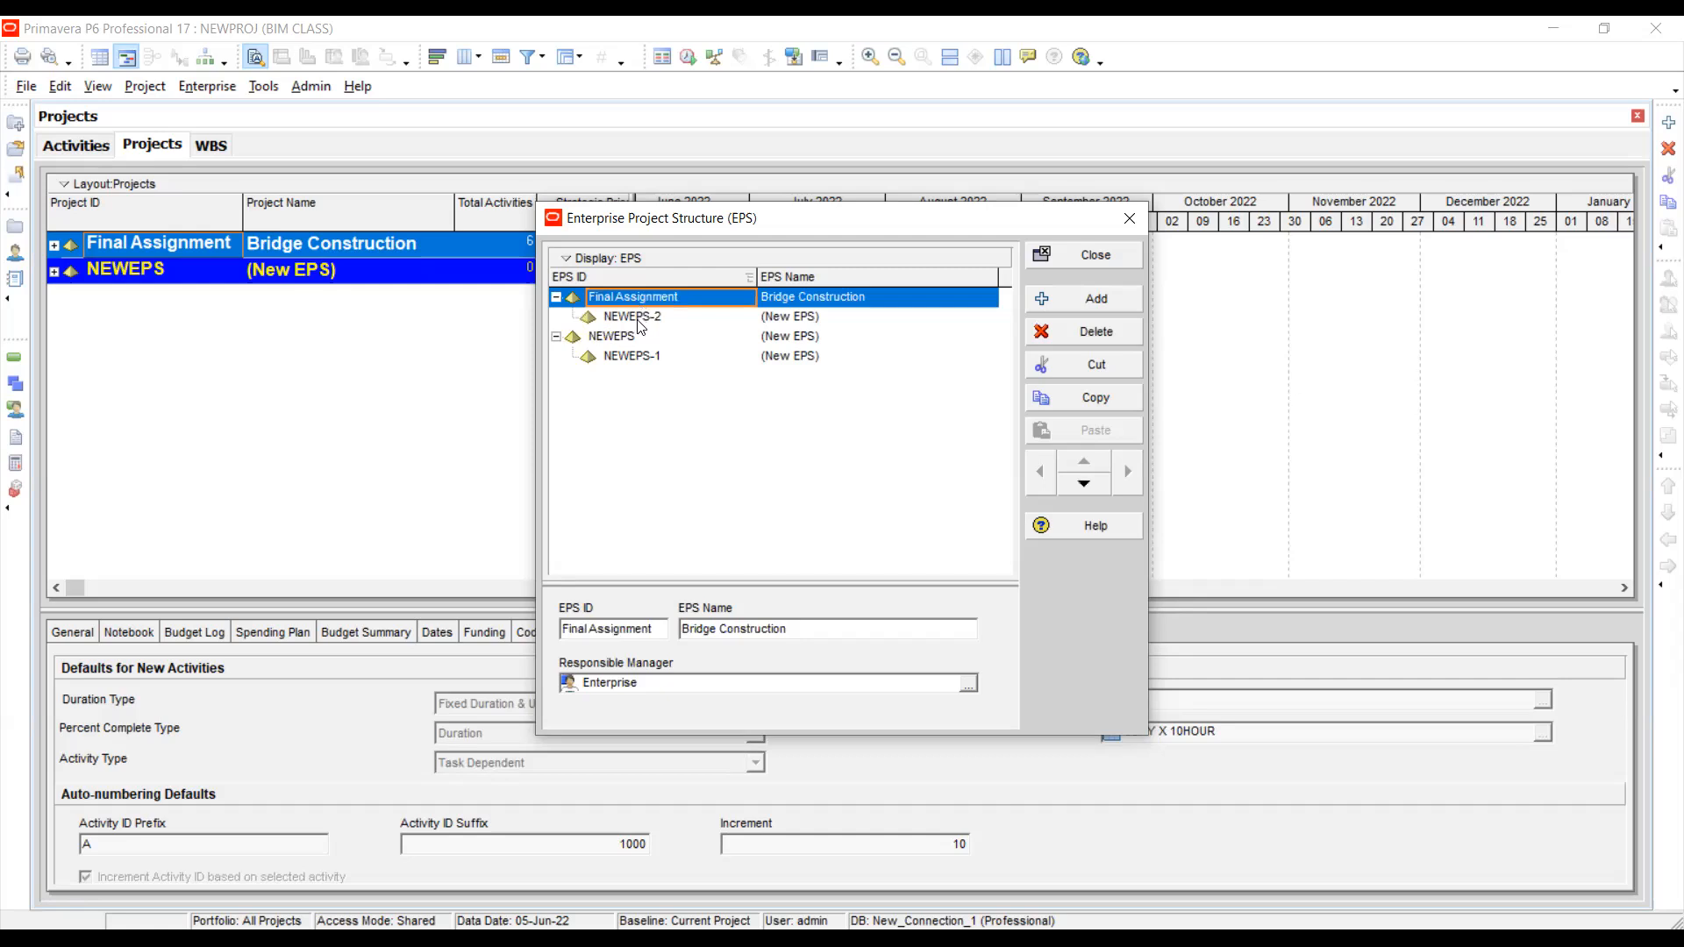
{"action": "left_click", "coordinate": [640, 318]}
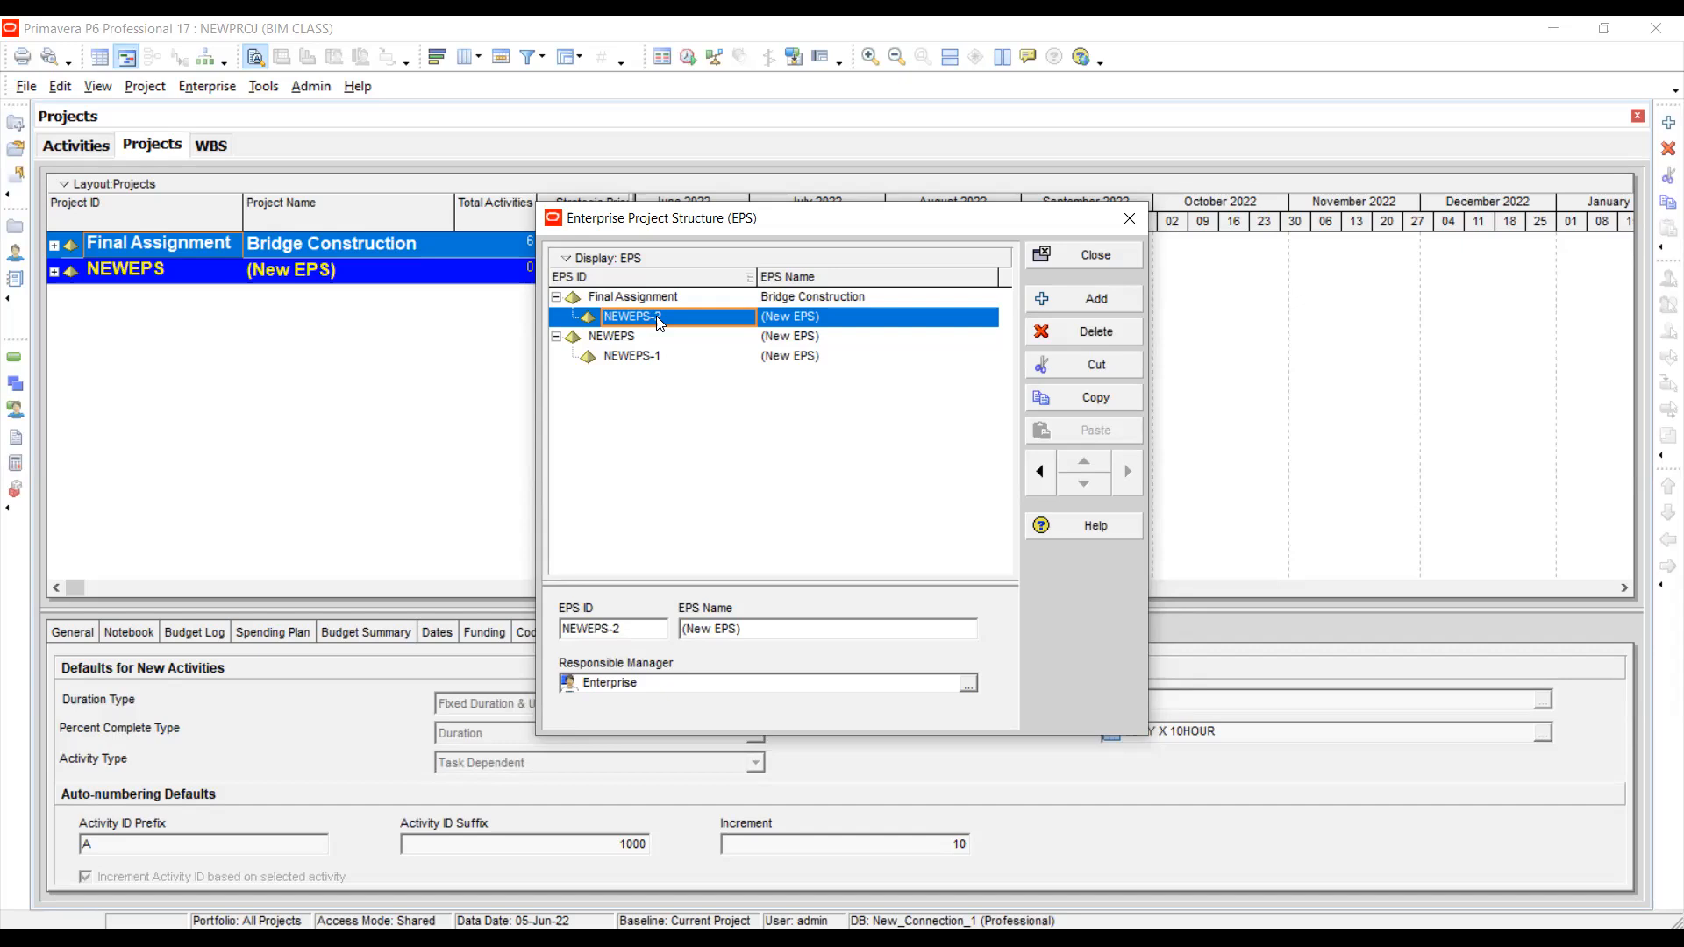
{"action": "left_click", "coordinate": [605, 296]}
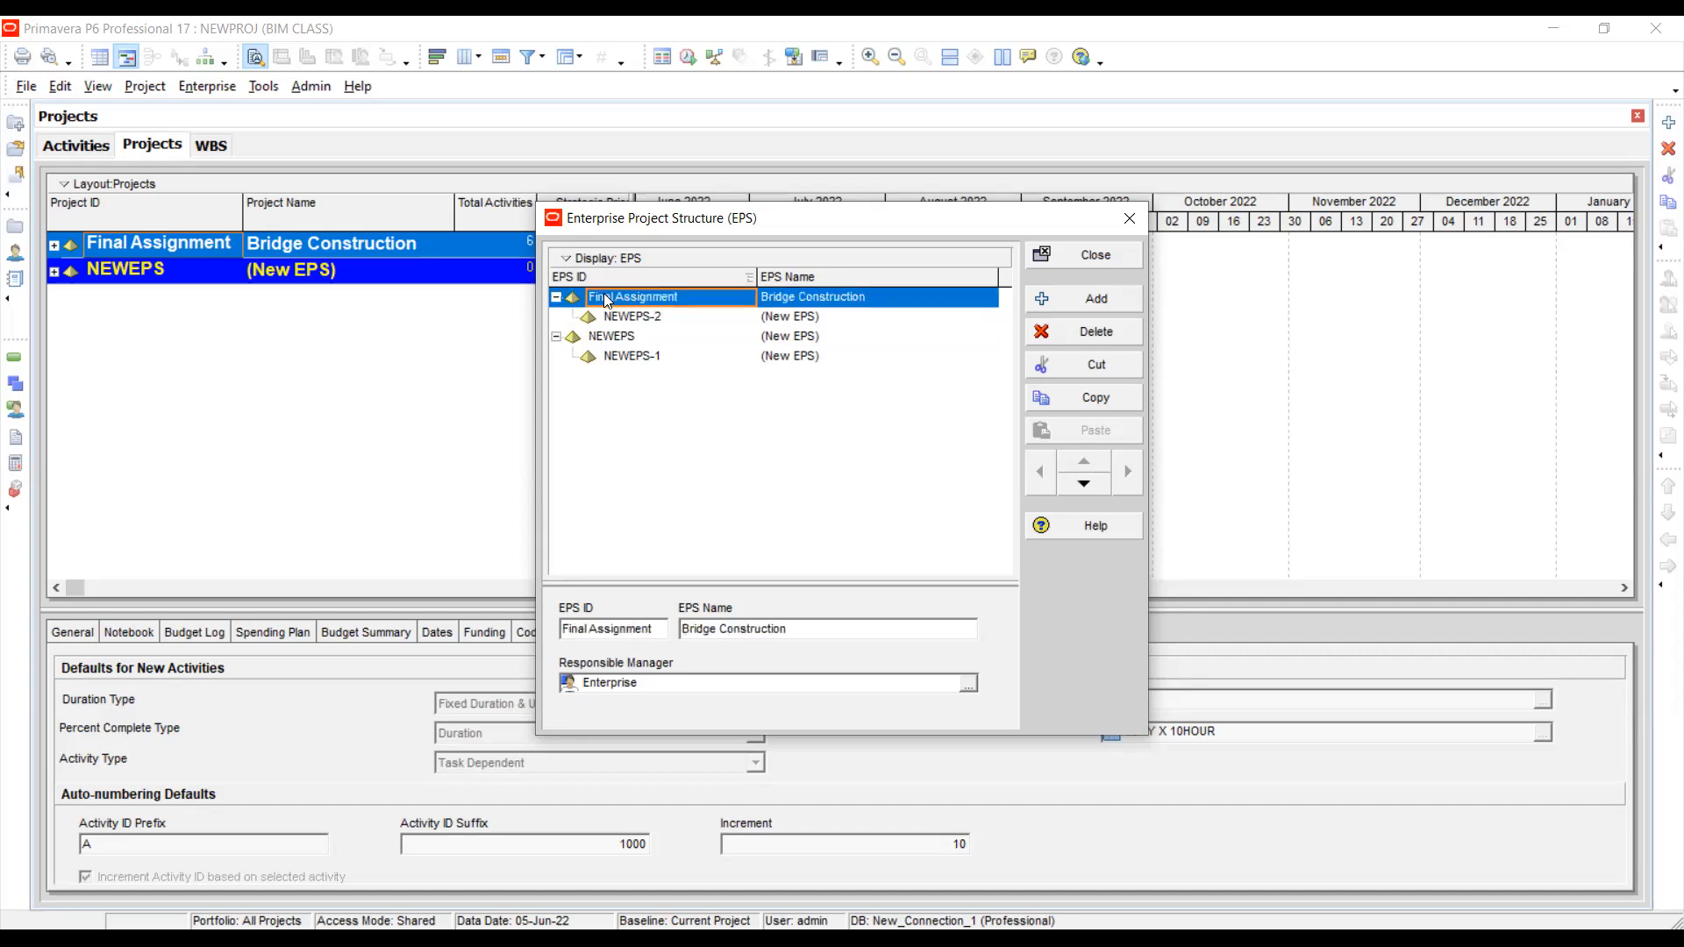
{"action": "left_click", "coordinate": [666, 319]}
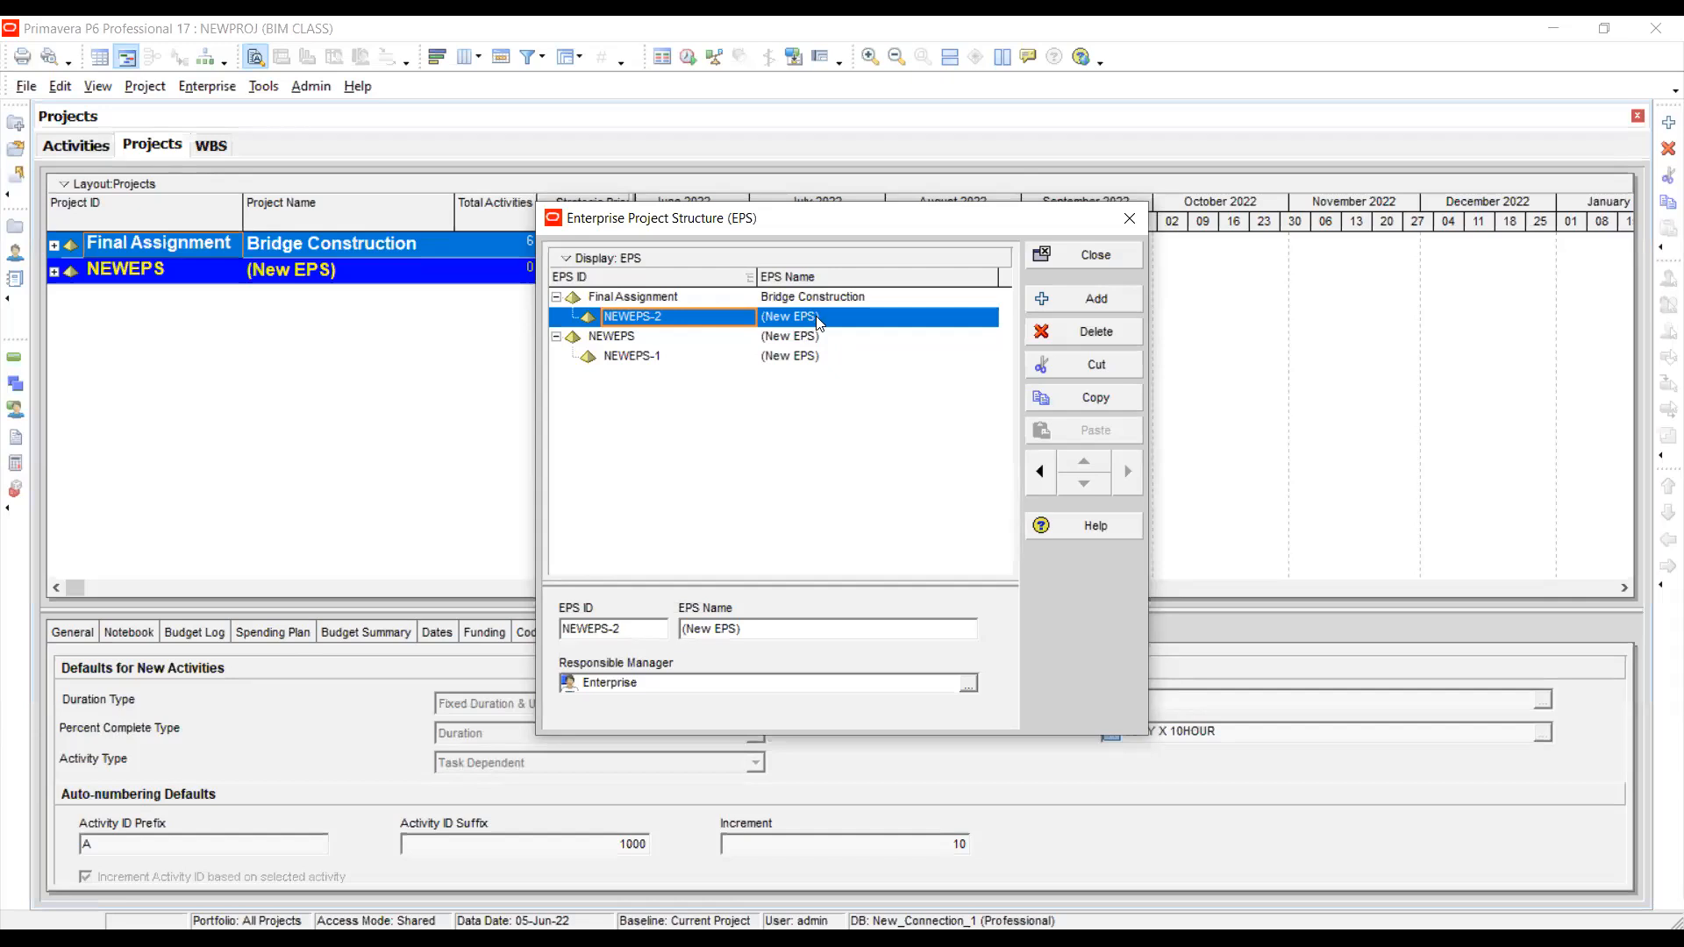
- Change the EPS ID of the NEWEPS-2 element under Final Assignment to BIM CLASS
{"action": "double_click", "coordinate": [655, 318]}
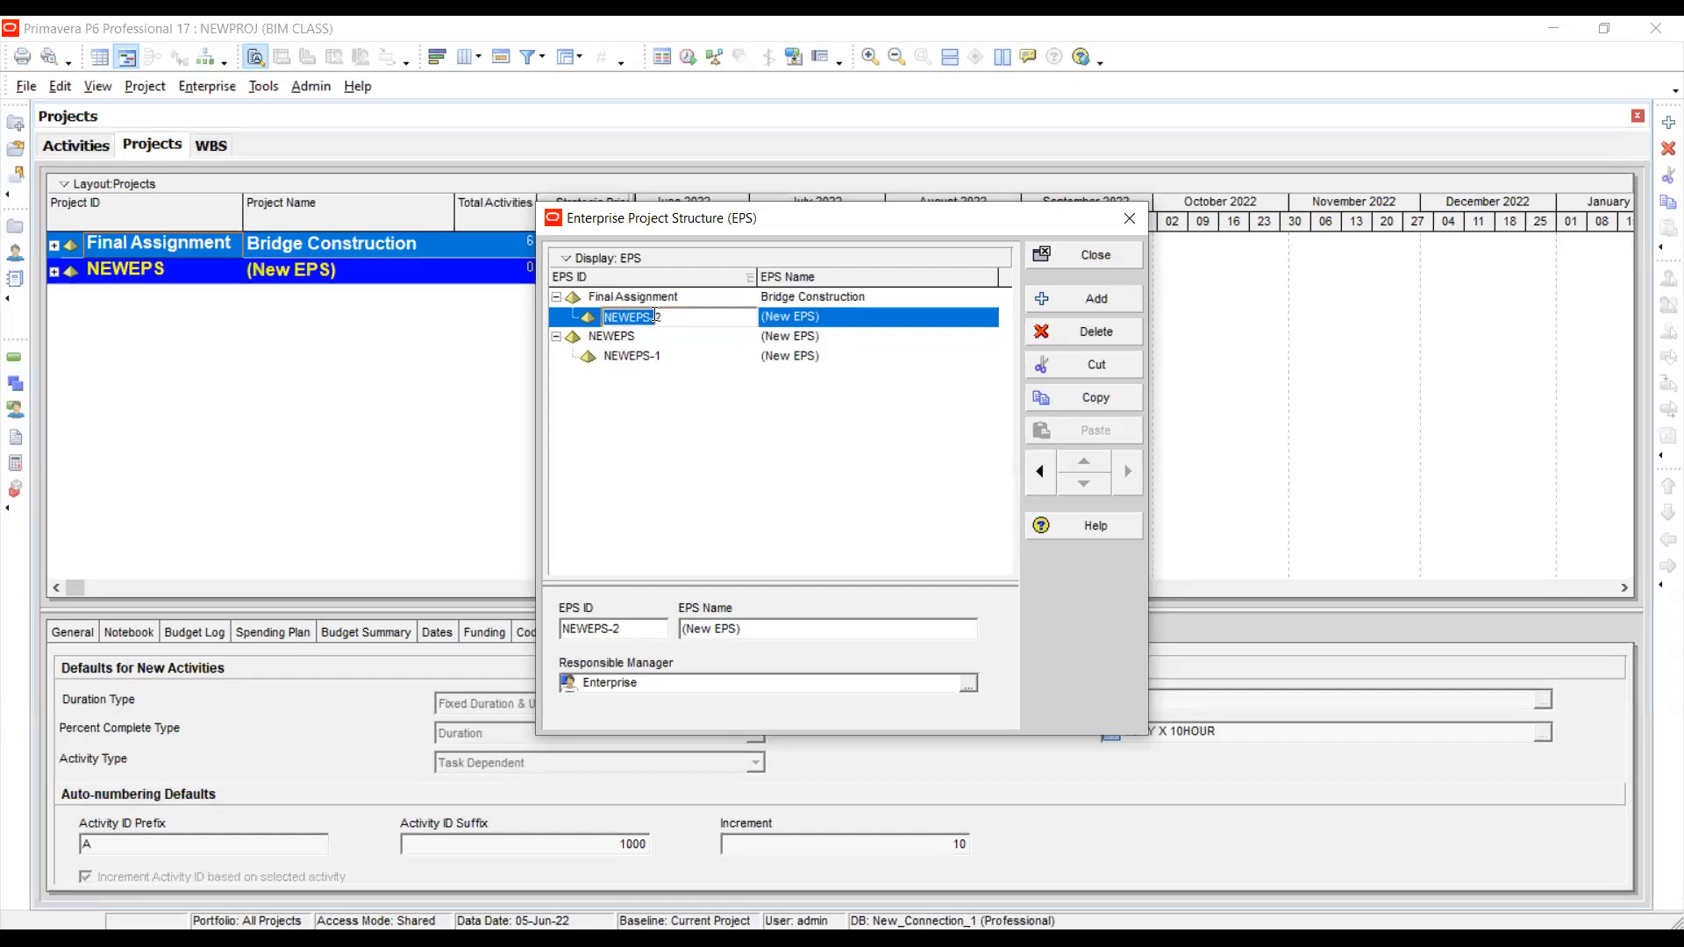
{"action": "left_click_drag", "start_coordinate": [684, 317], "coordinate": [588, 317]}
{"action": "left_click", "coordinate": [793, 318]}
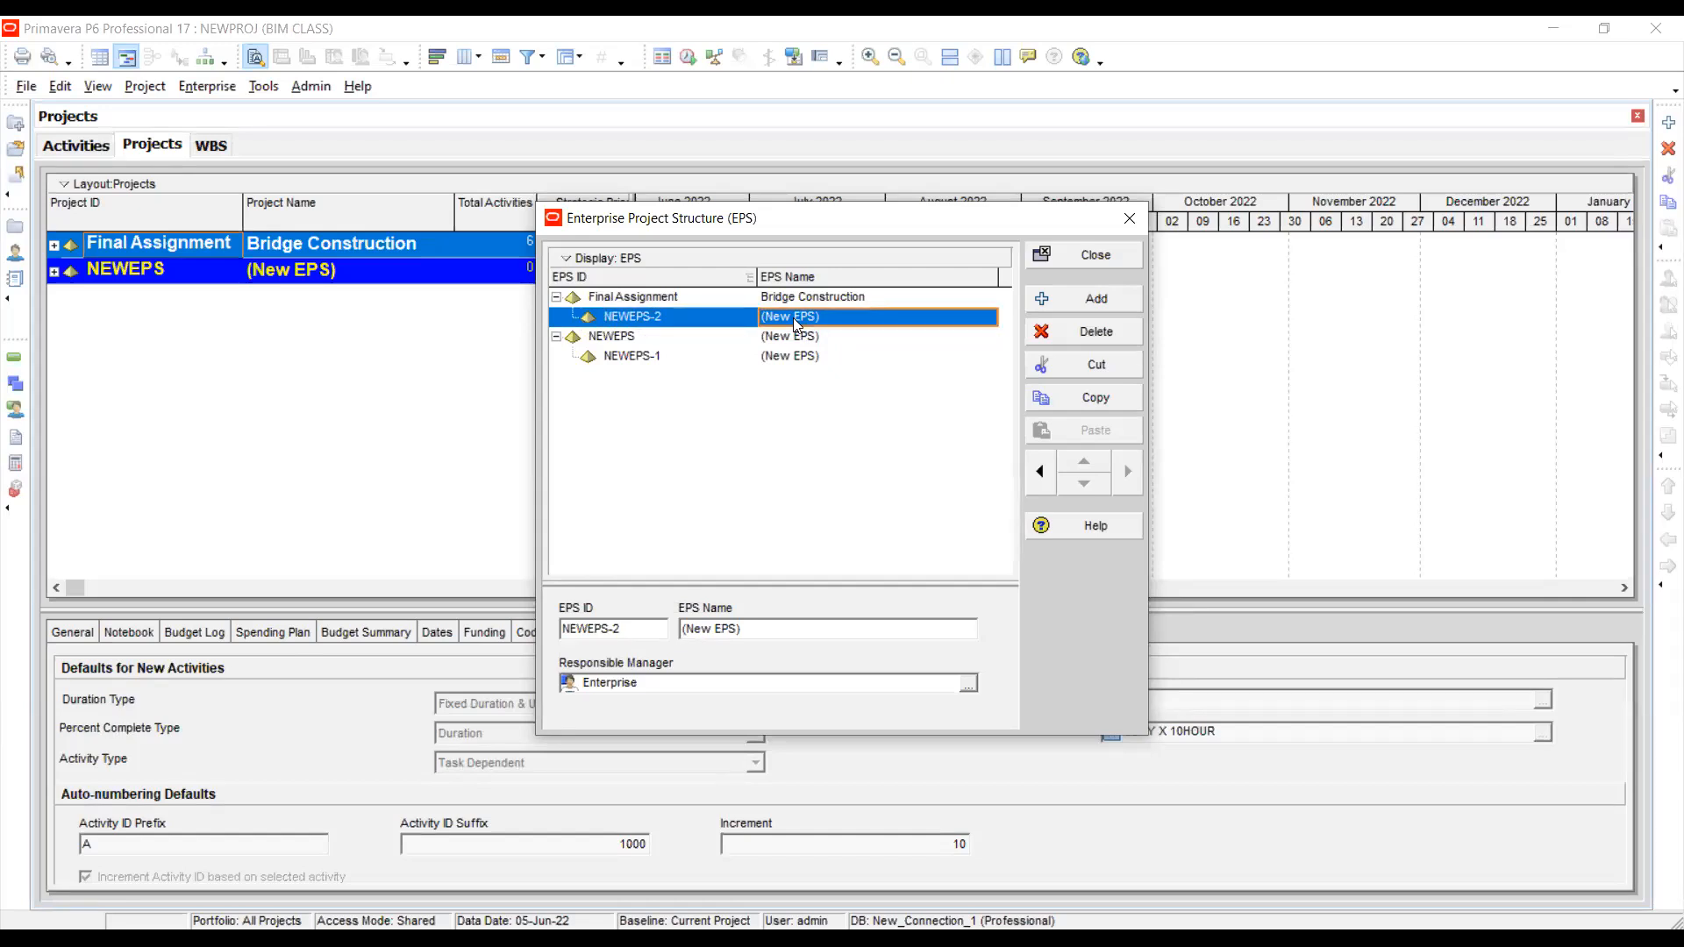
{"action": "left_click", "coordinate": [691, 319]}
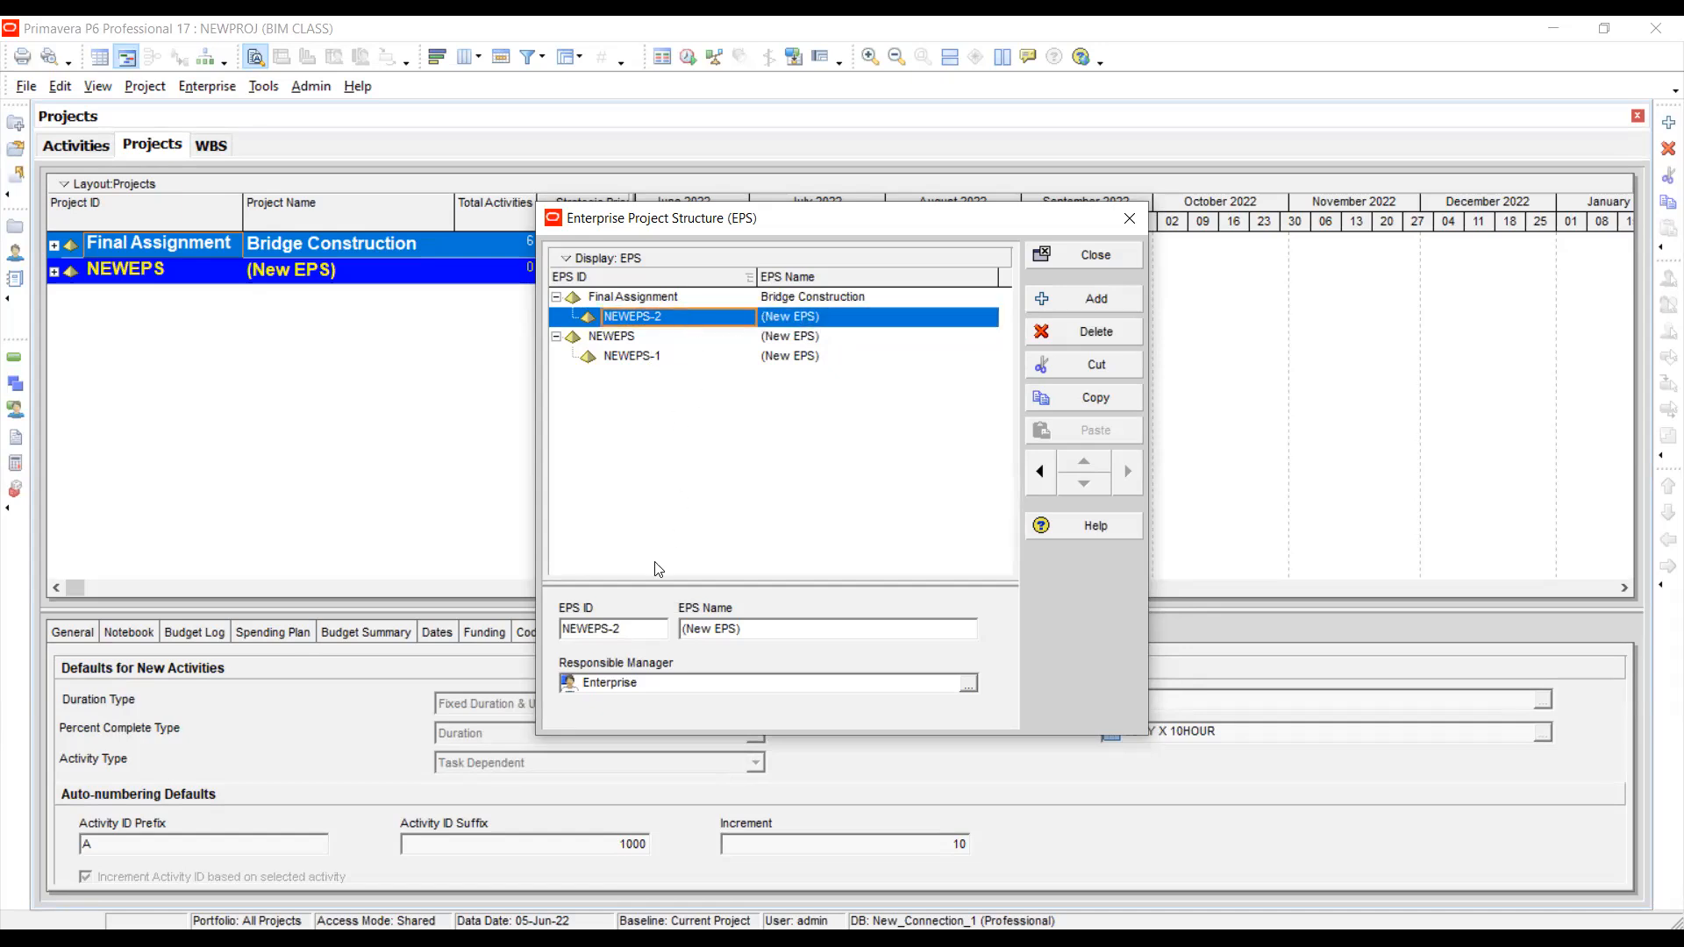
{"action": "left_click_drag", "start_coordinate": [639, 628], "coordinate": [561, 628]}
{"action": "left_click_drag", "start_coordinate": [758, 630], "coordinate": [669, 631]}
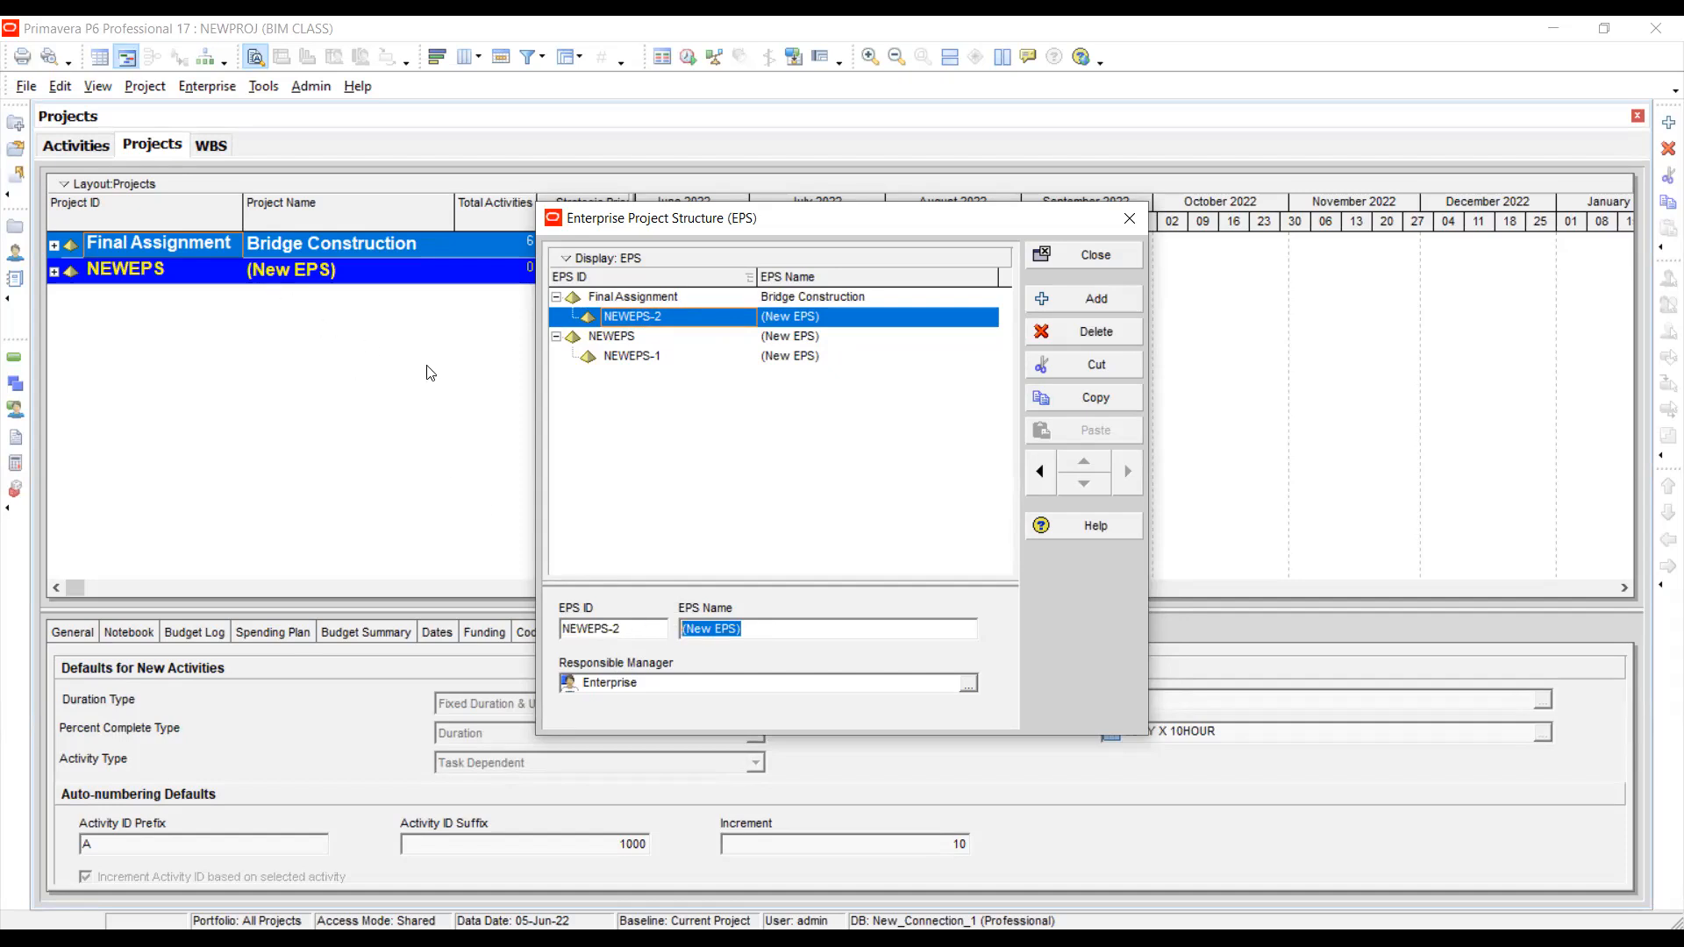
{"action": "left_click_drag", "start_coordinate": [626, 630], "coordinate": [558, 630]}
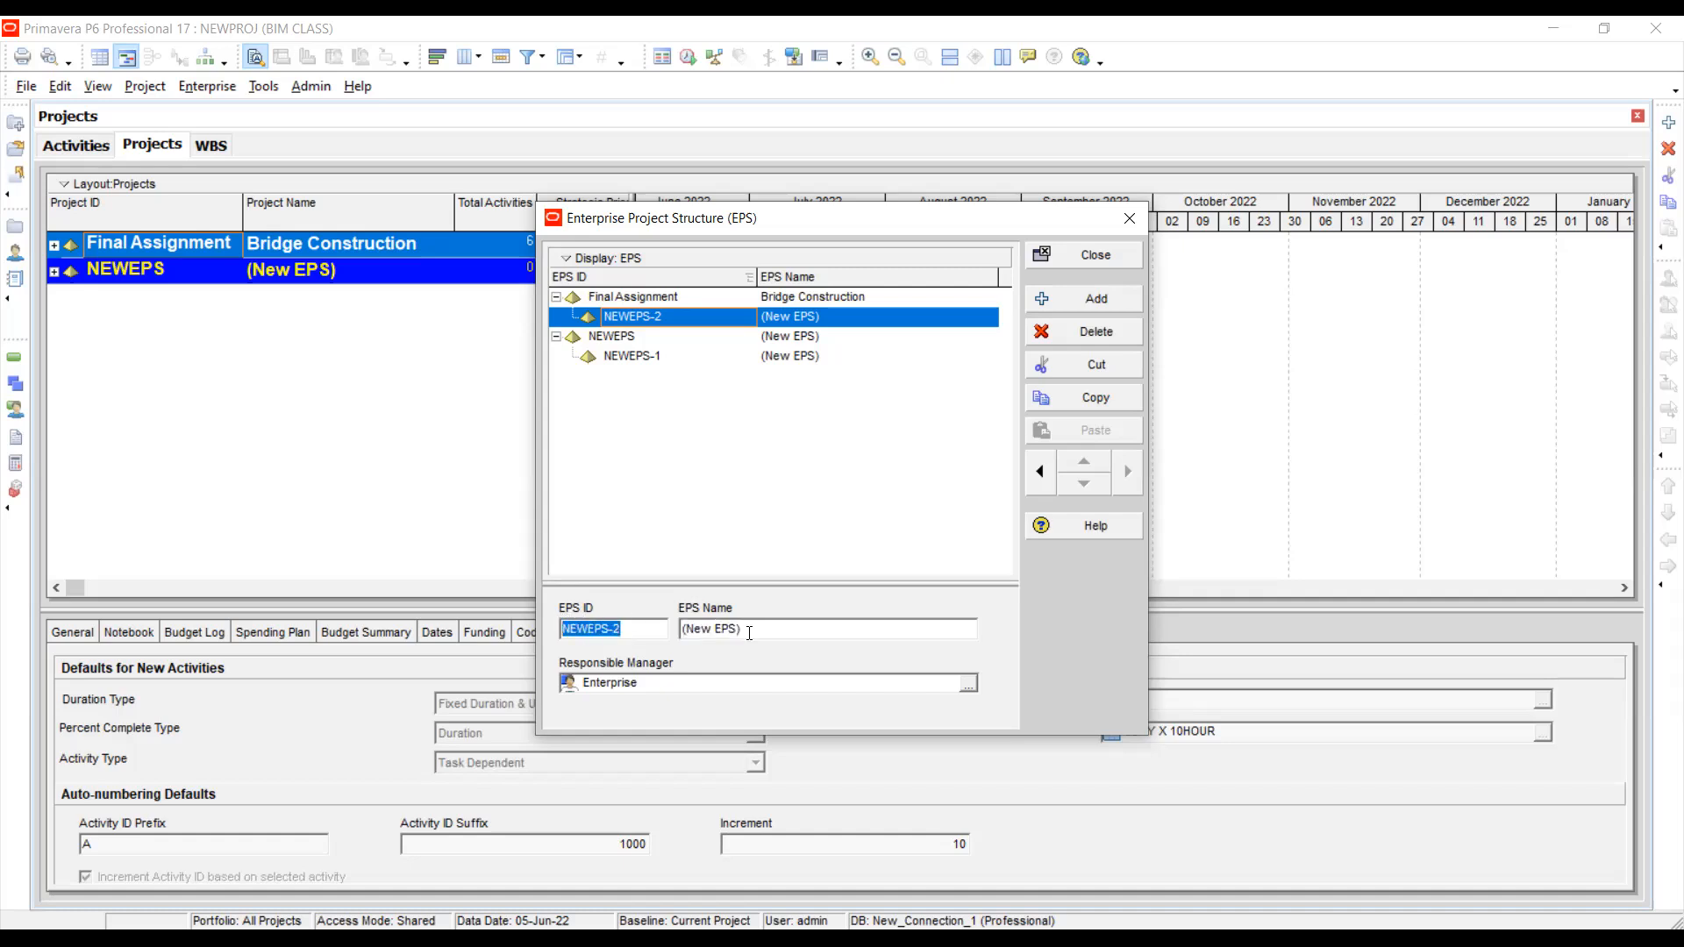
{"action": "left_click_drag", "start_coordinate": [750, 630], "coordinate": [557, 632]}
{"action": "left_click_drag", "start_coordinate": [748, 626], "coordinate": [527, 628]}
{"action": "type", "text": "b"}
{"action": "key", "text": "BackSpace"}
{"action": "type", "text": "BIM CLASS"}
{"action": "left_click_drag", "start_coordinate": [627, 629], "coordinate": [553, 635]}
- Set the EPS name of the BIM CLASS element to PRIMAVERA
{"action": "left_click", "coordinate": [749, 631]}
{"action": "left_click_drag", "start_coordinate": [749, 632], "coordinate": [677, 630]}
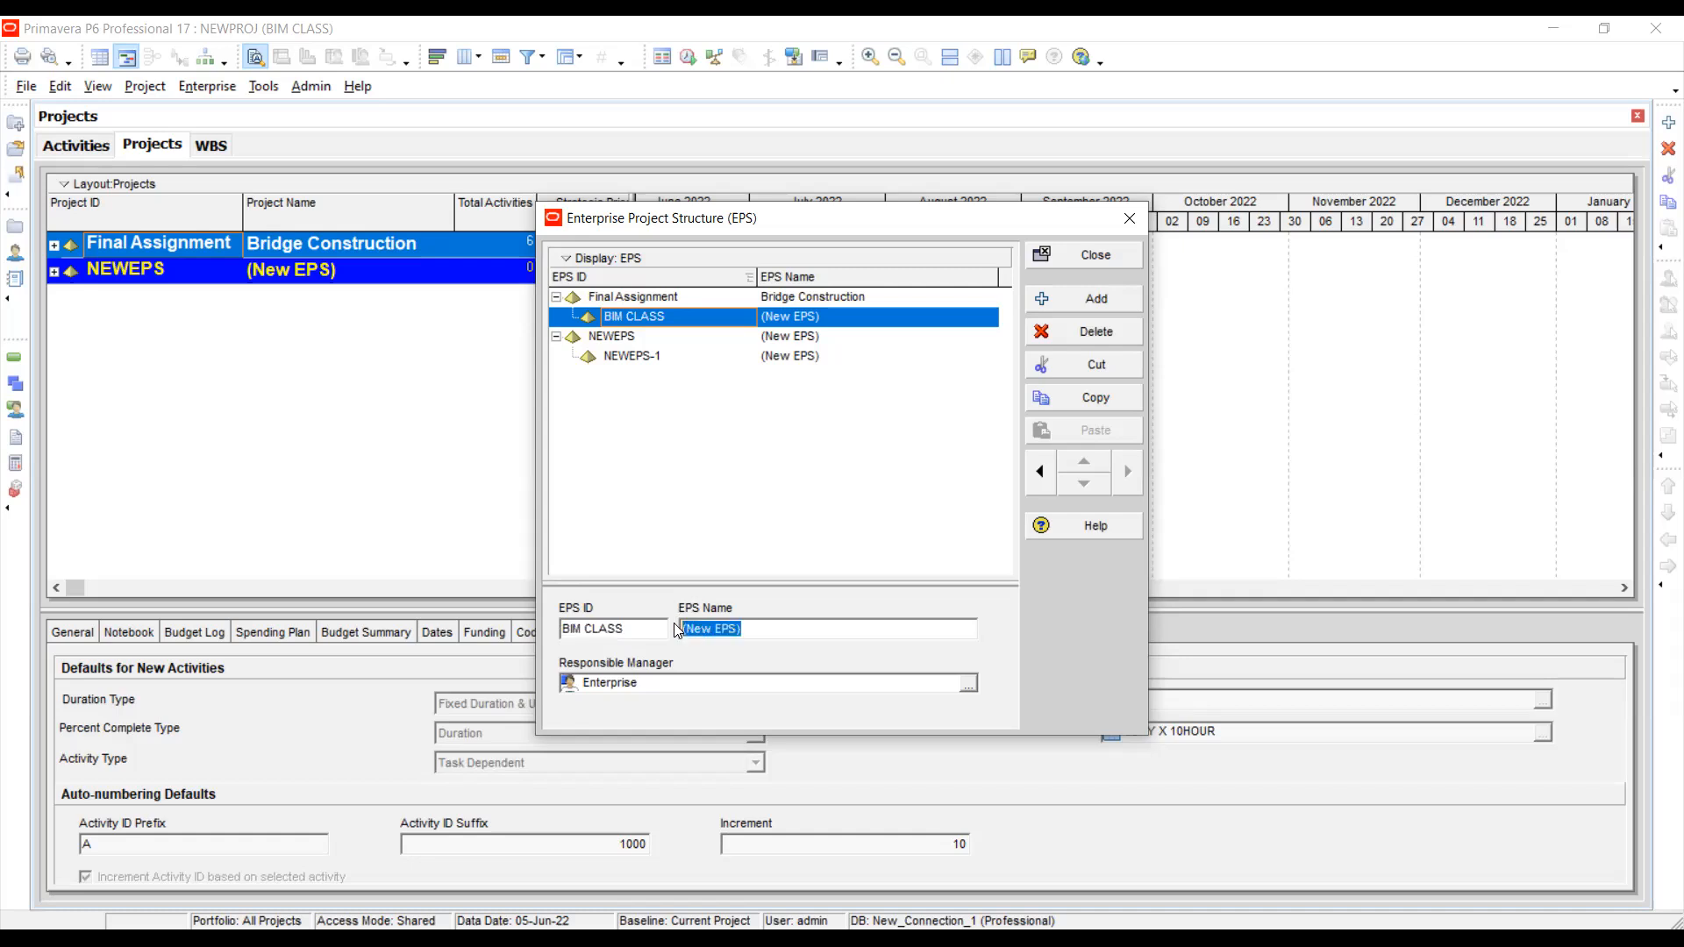
{"action": "type", "text": "PRIMAVERA"}
{"action": "left_click", "coordinate": [773, 523]}
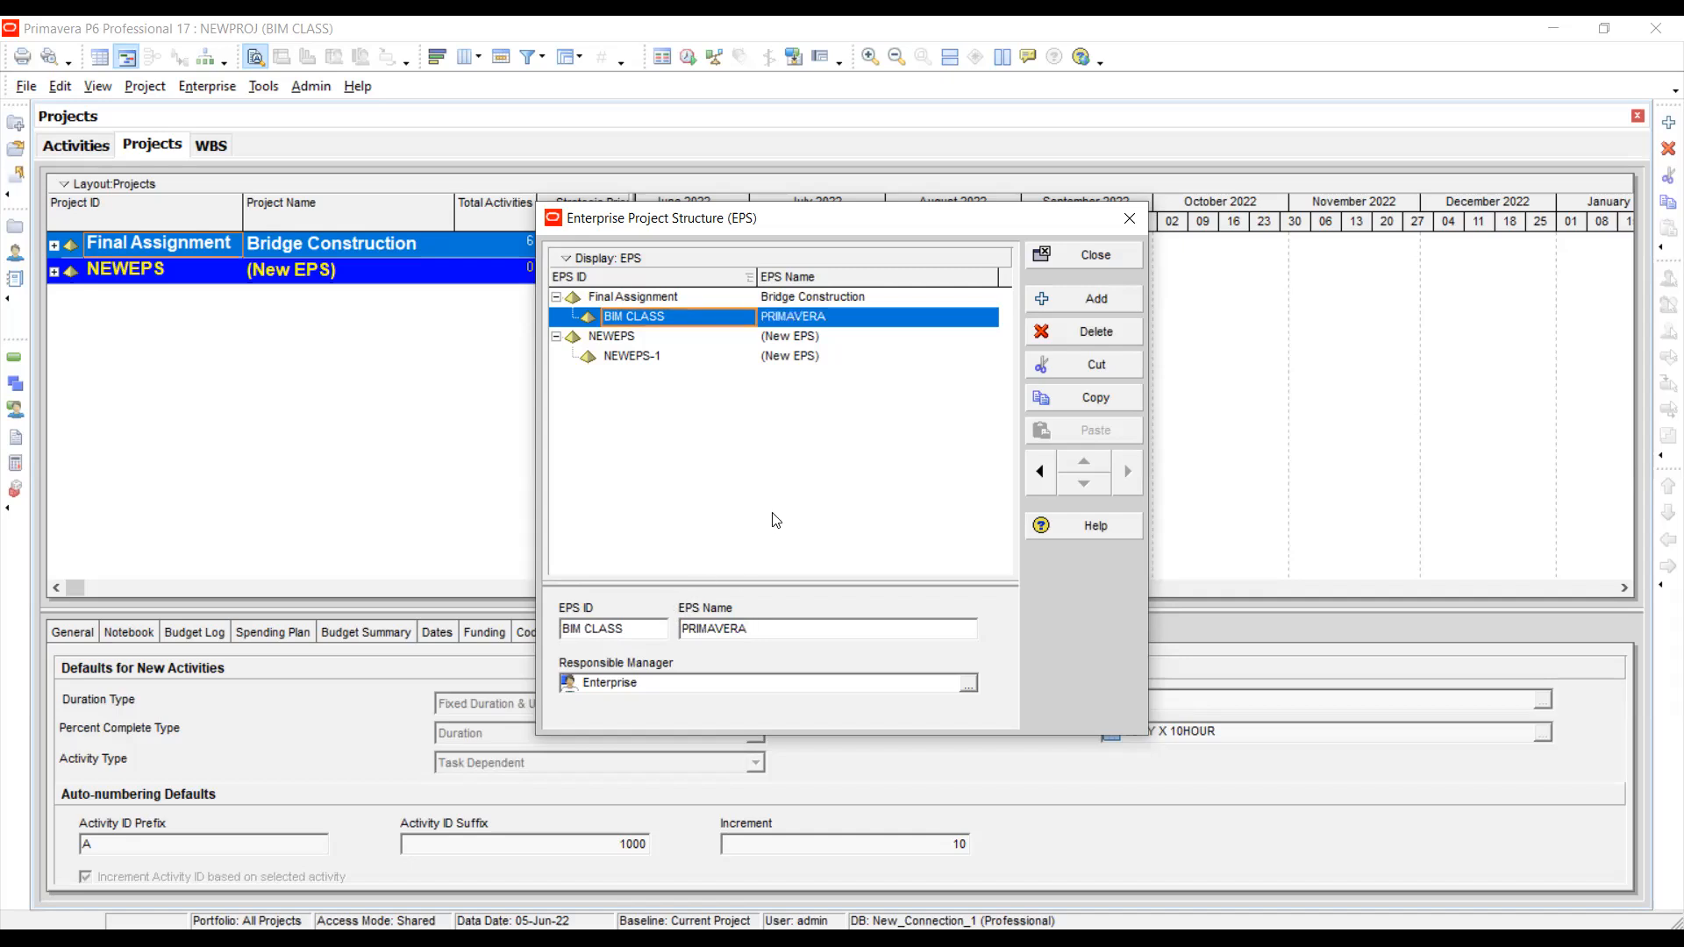
{"action": "left_click", "coordinate": [604, 340]}
{"action": "left_click", "coordinate": [650, 320]}
{"action": "left_click", "coordinate": [646, 296]}
{"action": "left_click", "coordinate": [649, 311]}
{"action": "left_click", "coordinate": [652, 298]}
{"action": "left_click", "coordinate": [658, 316]}
{"action": "left_click", "coordinate": [657, 298]}
{"action": "left_click", "coordinate": [661, 320]}
{"action": "left_click", "coordinate": [659, 297]}
{"action": "left_click", "coordinate": [652, 313]}
{"action": "left_click", "coordinate": [650, 296]}
{"action": "left_click", "coordinate": [657, 317]}
{"action": "left_click", "coordinate": [653, 298]}
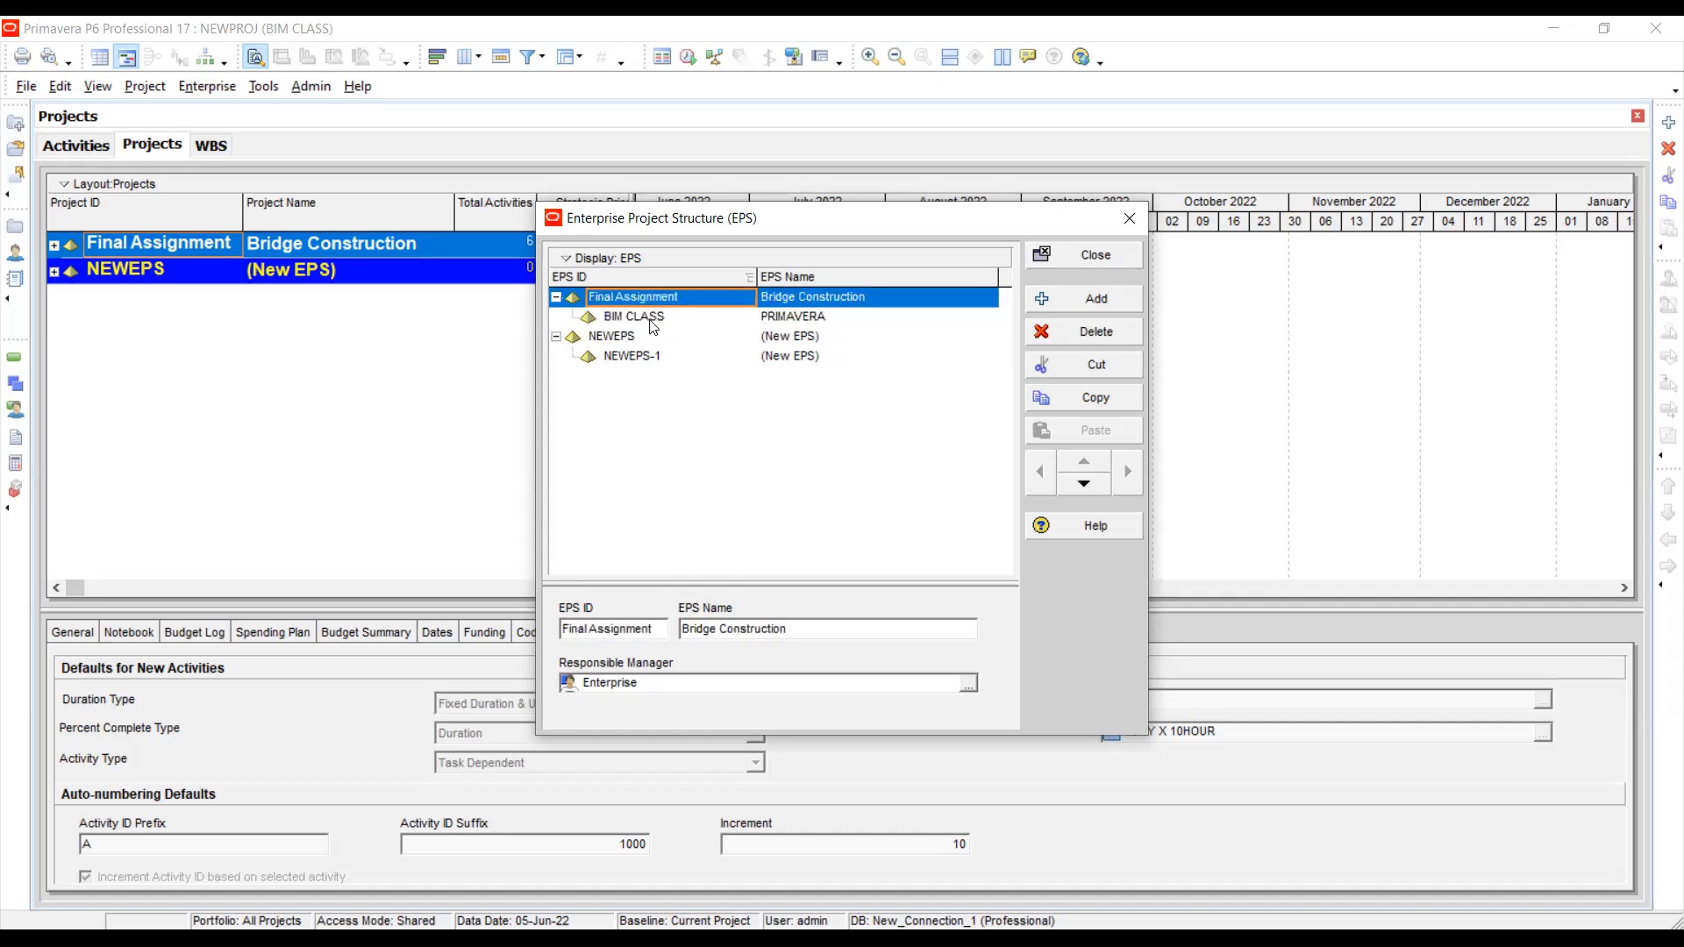
{"action": "left_click", "coordinate": [653, 317]}
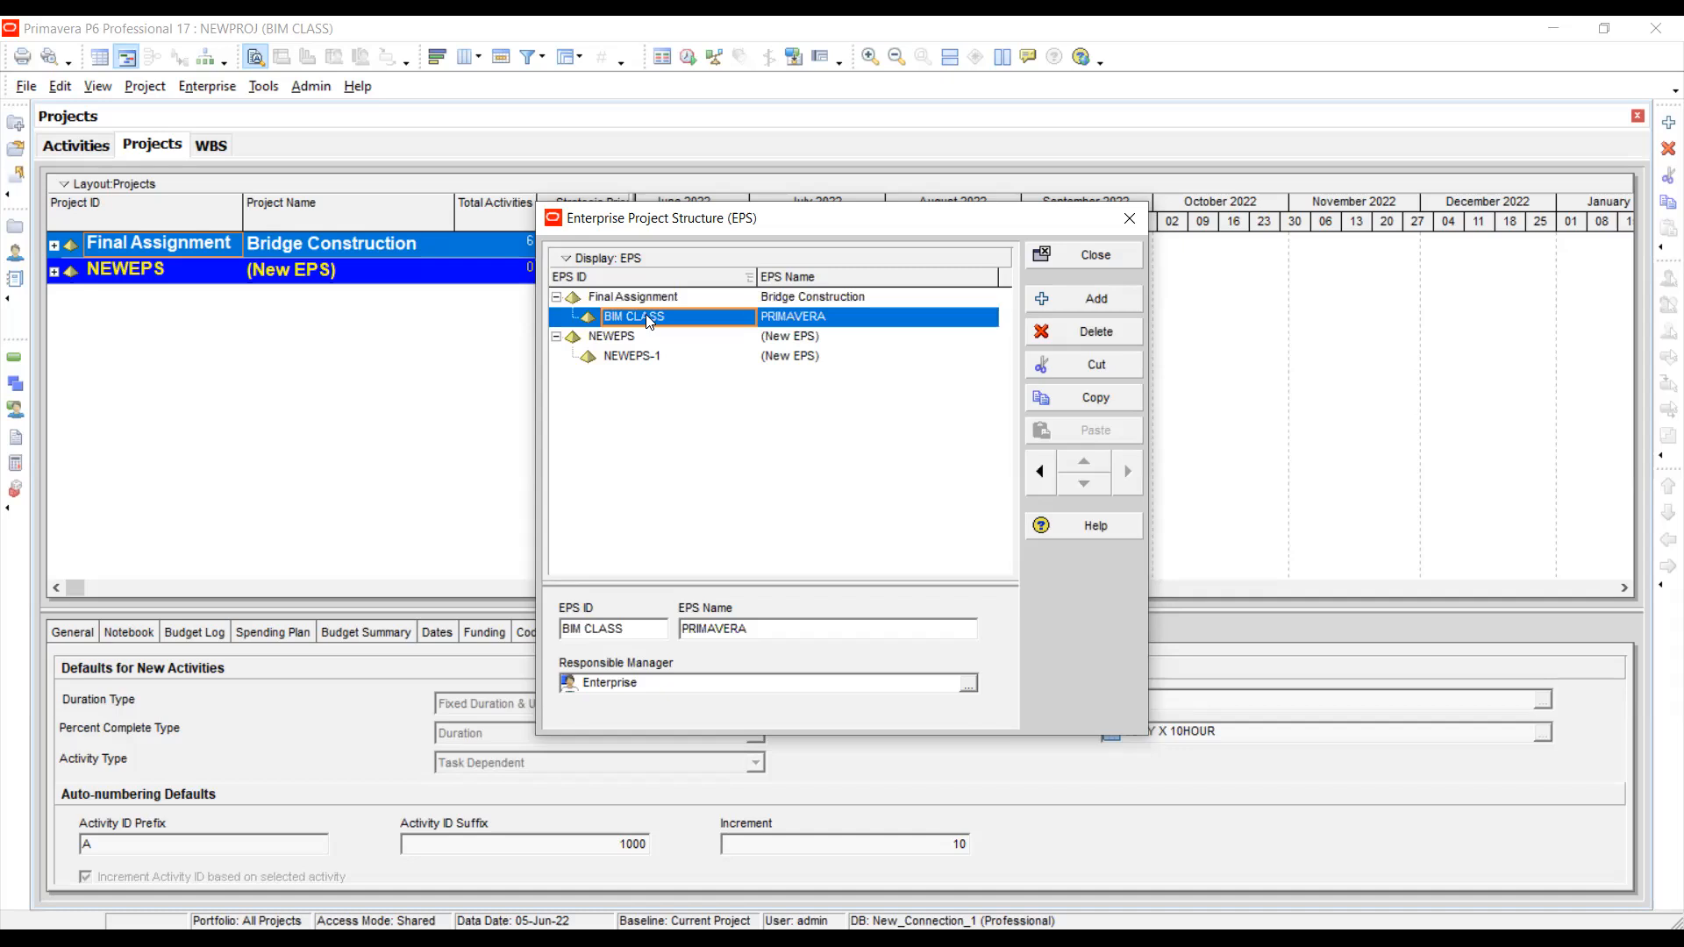
{"action": "left_click", "coordinate": [636, 296]}
{"action": "left_click", "coordinate": [635, 316]}
{"action": "left_click", "coordinate": [640, 296]}
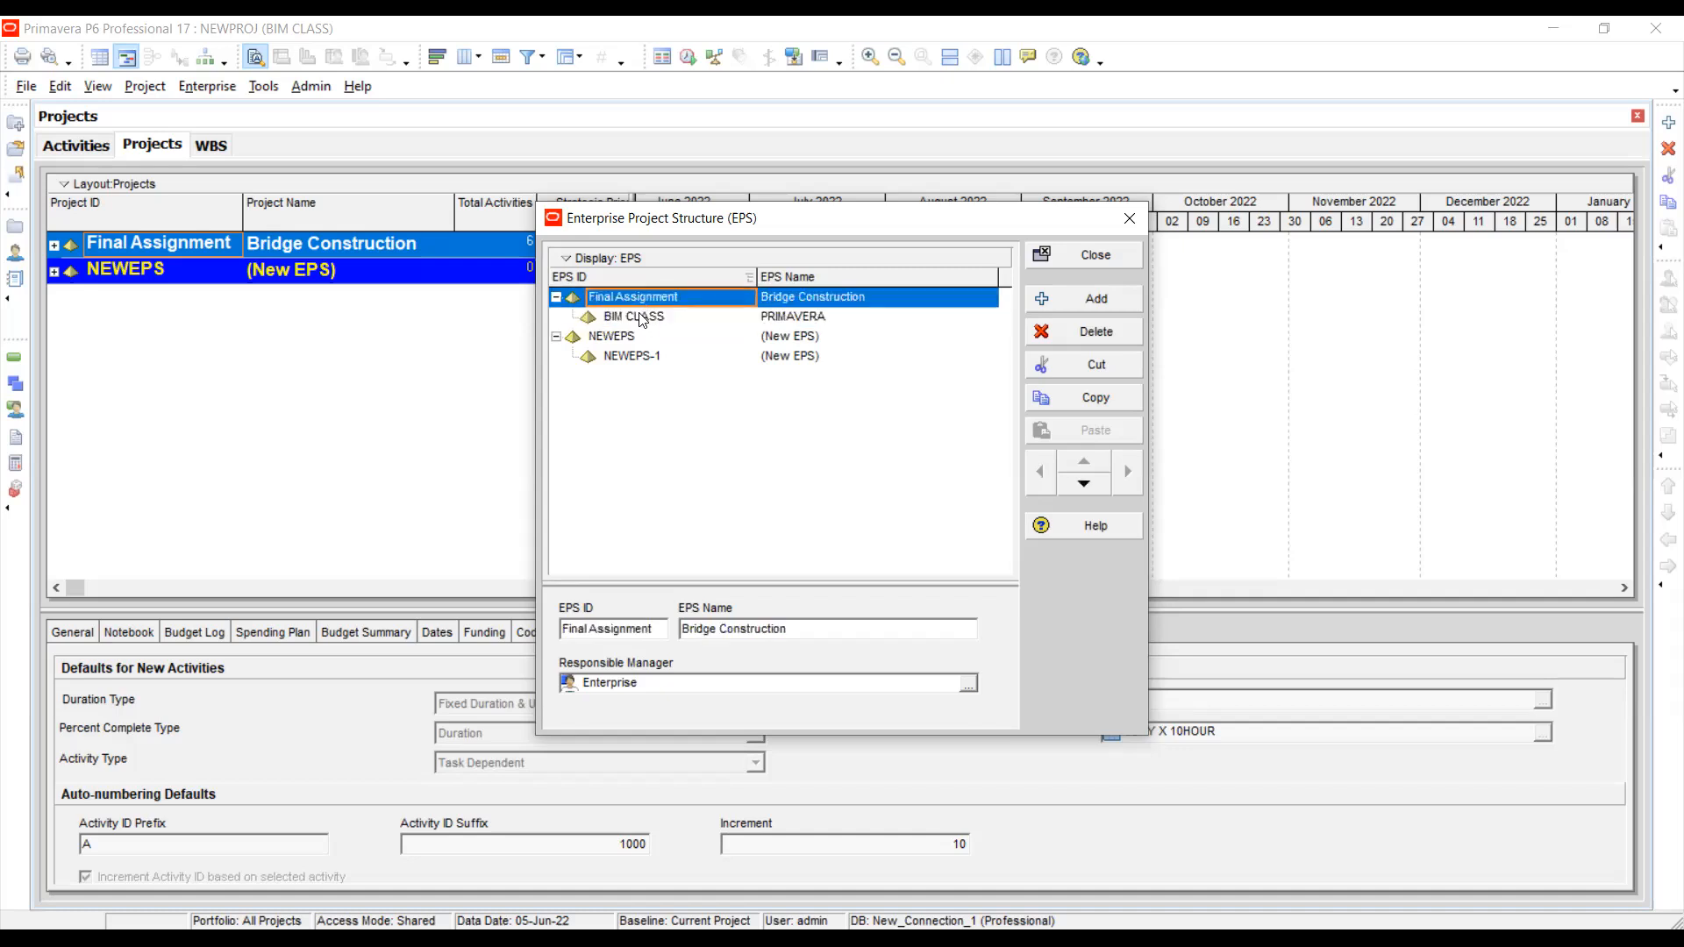
{"action": "left_click", "coordinate": [643, 318]}
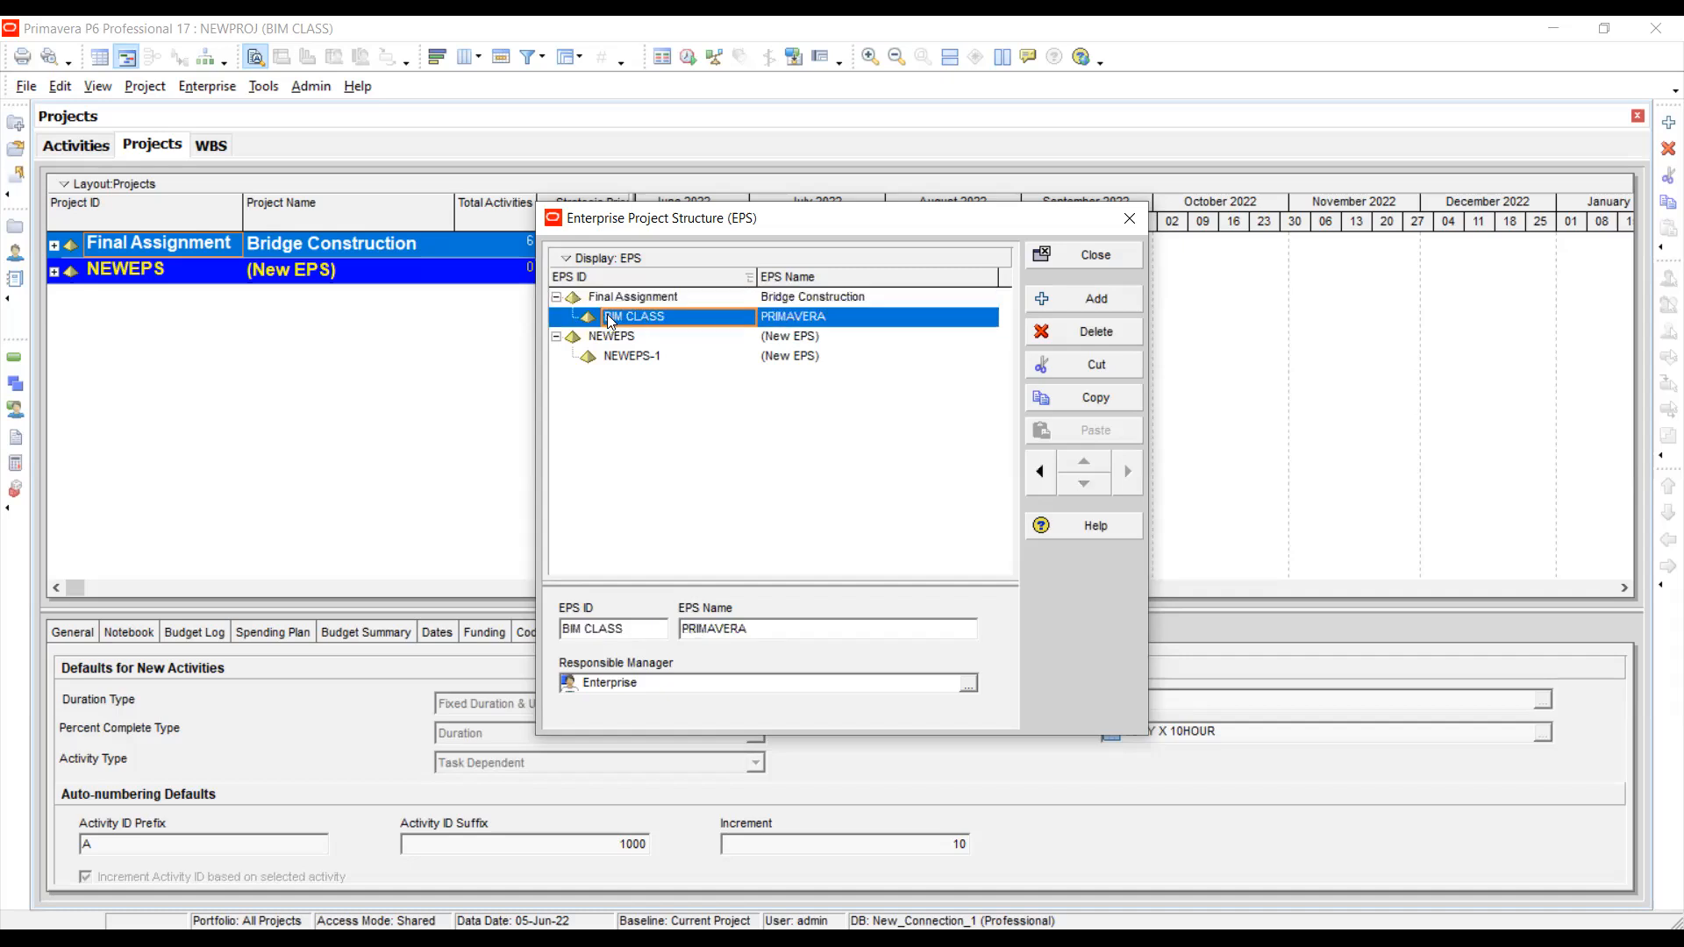
{"action": "left_click", "coordinate": [624, 297]}
{"action": "left_click", "coordinate": [624, 316]}
{"action": "left_click", "coordinate": [635, 334]}
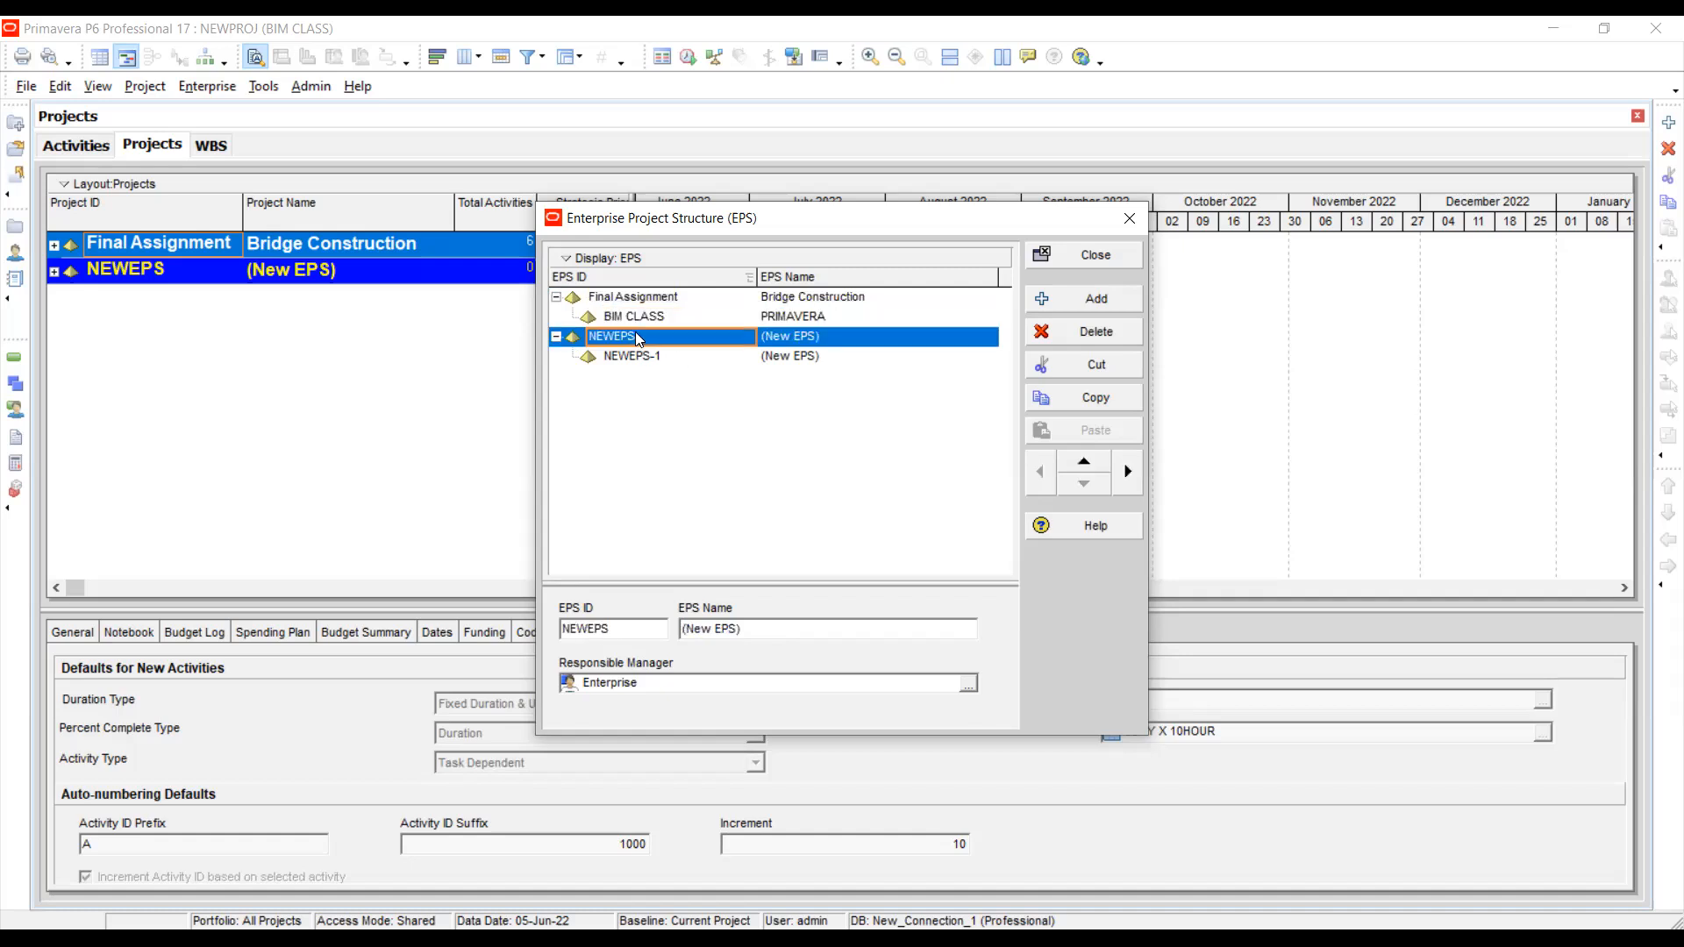
- Move the BIM CLASS element out of Final Assignment, up one level in the EPS hierarchy
{"action": "left_click", "coordinate": [636, 318]}
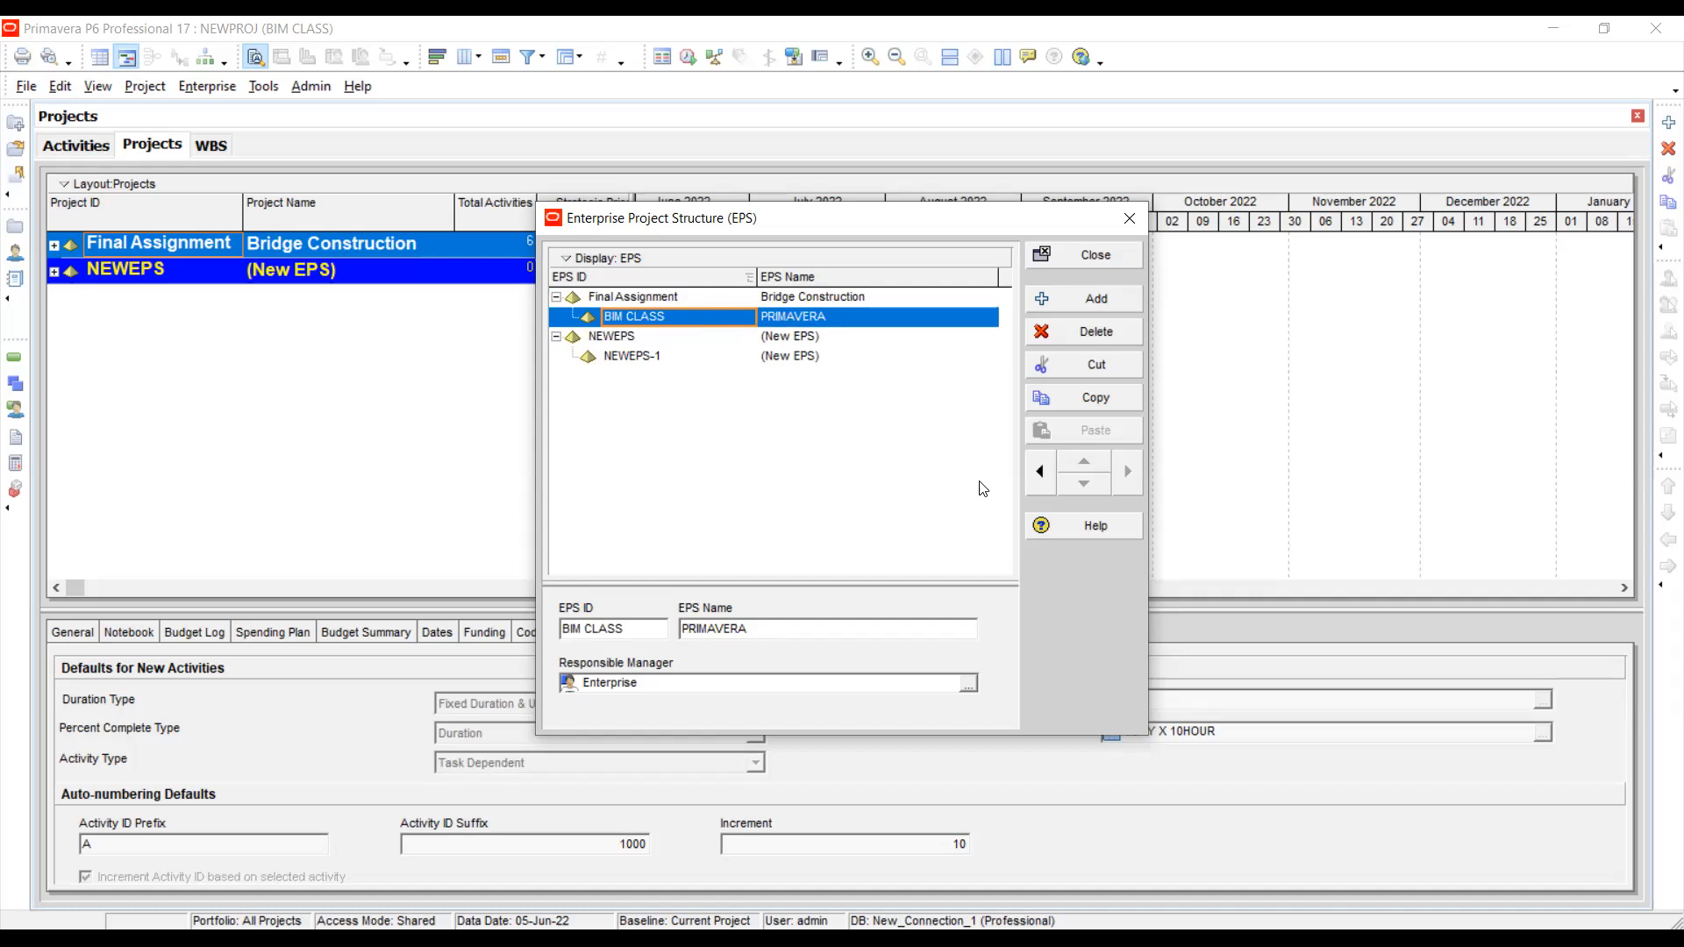
{"action": "left_click", "coordinate": [1044, 477]}
{"action": "left_click", "coordinate": [589, 299]}
{"action": "left_click", "coordinate": [614, 318]}
- Delete the NEWEPS element together with its child NEWEPS-1 from the Enterprise Project Structure
{"action": "left_click", "coordinate": [627, 342]}
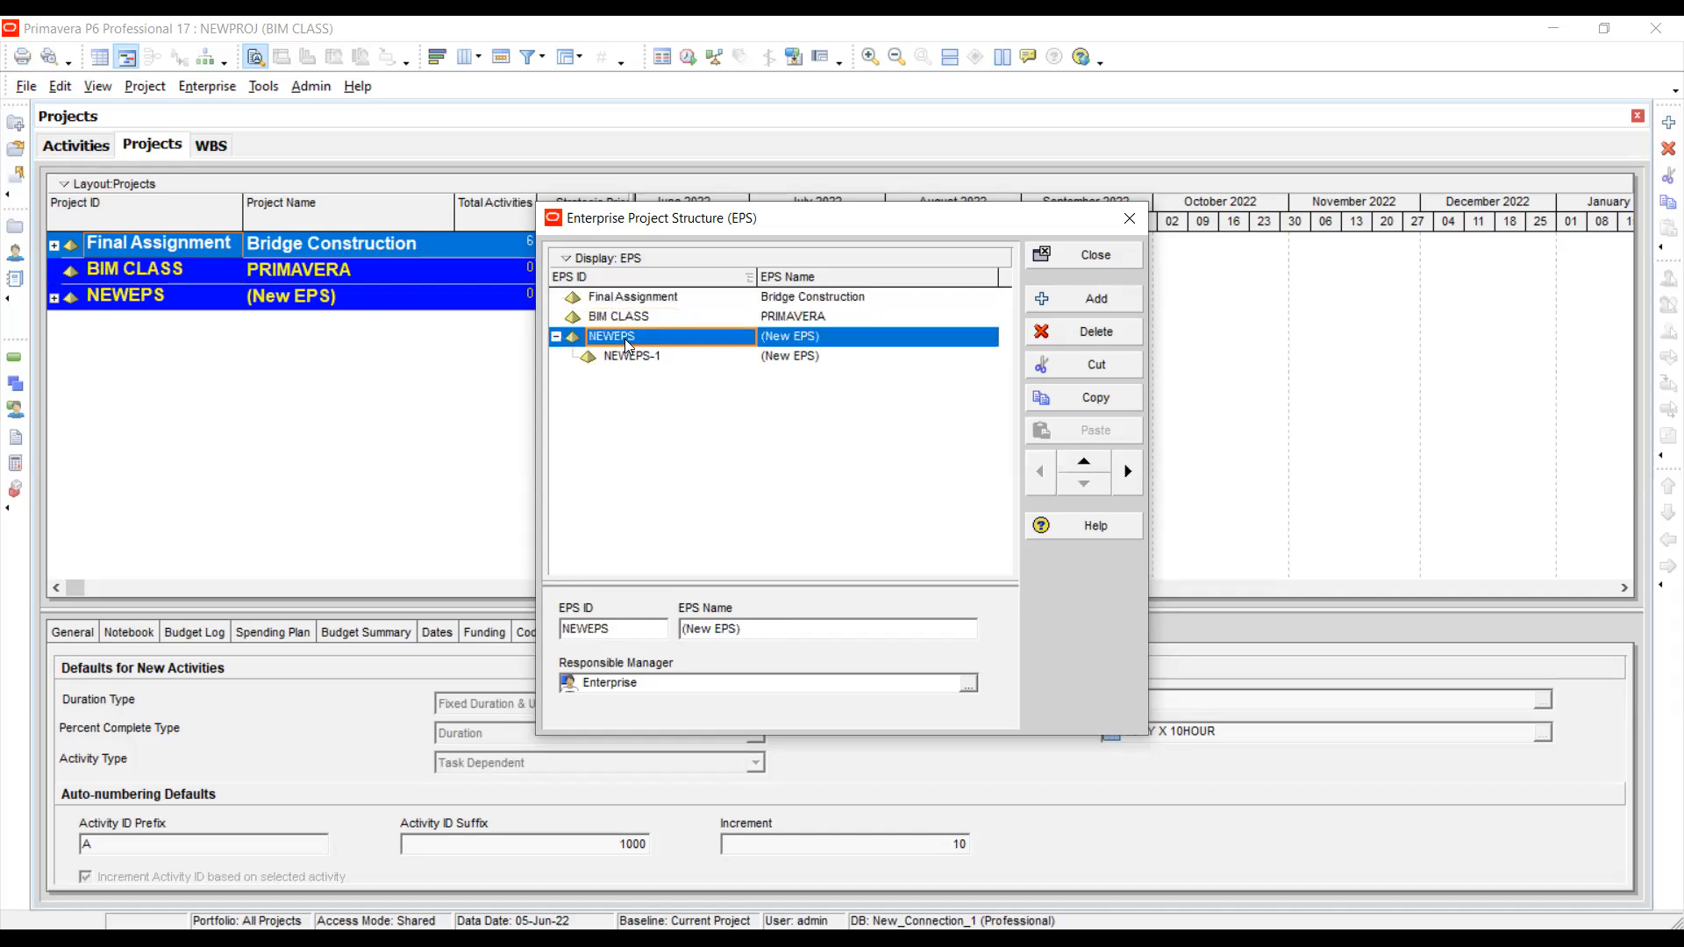
{"action": "left_click", "coordinate": [1103, 331]}
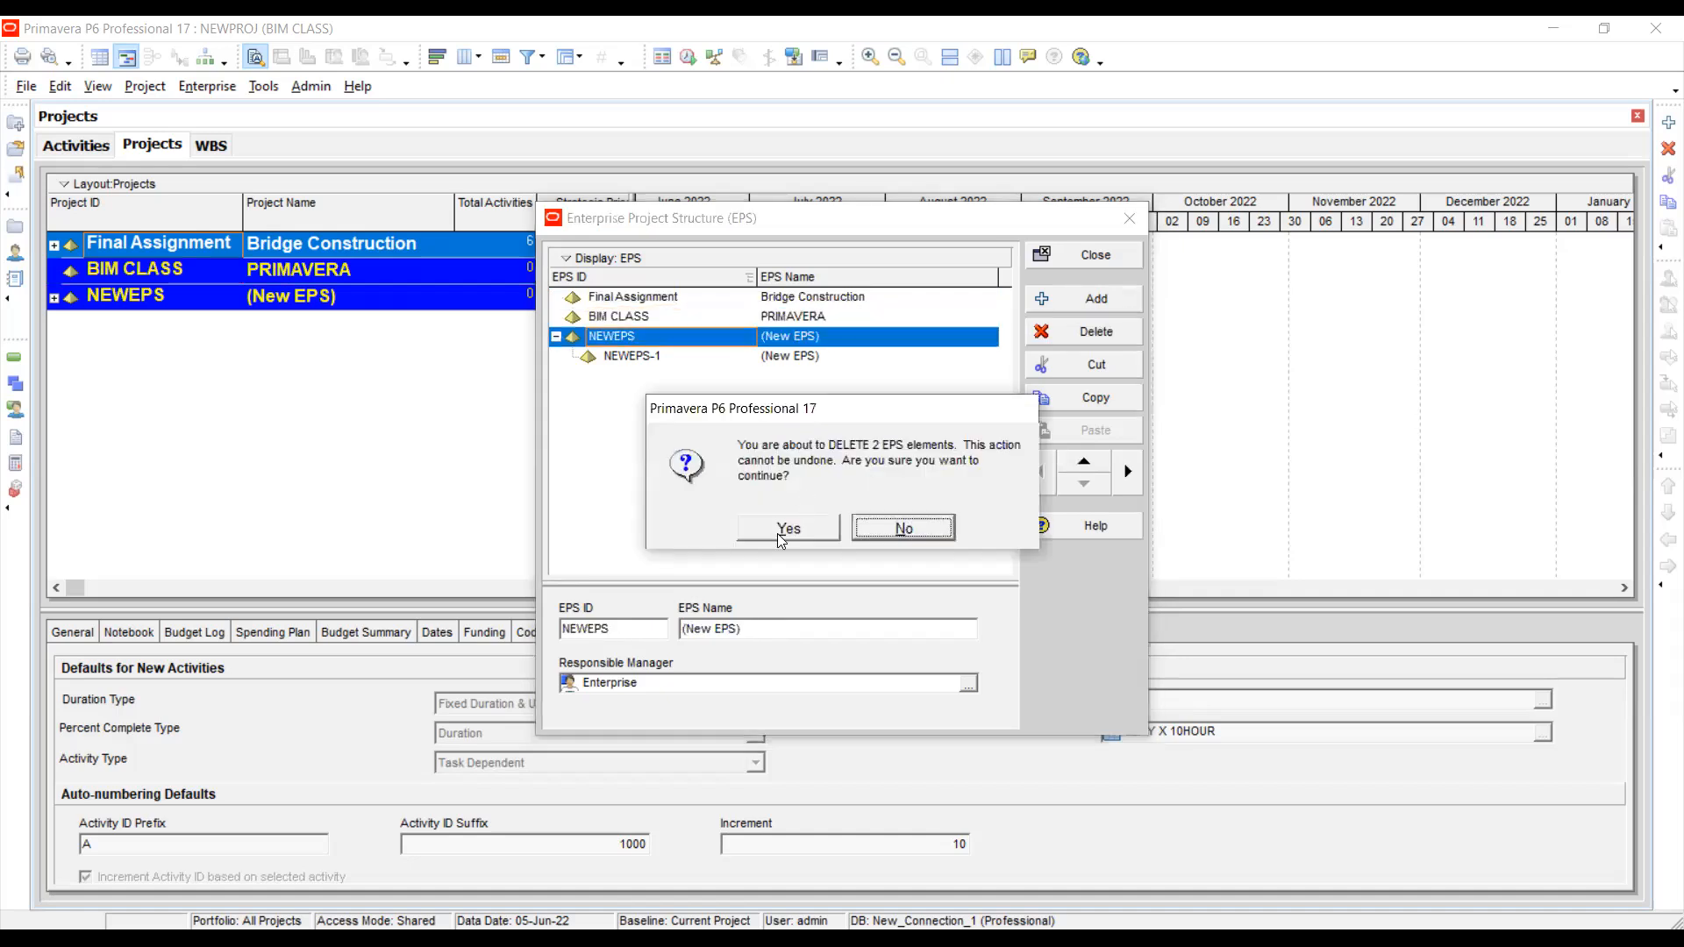
{"action": "left_click", "coordinate": [785, 526]}
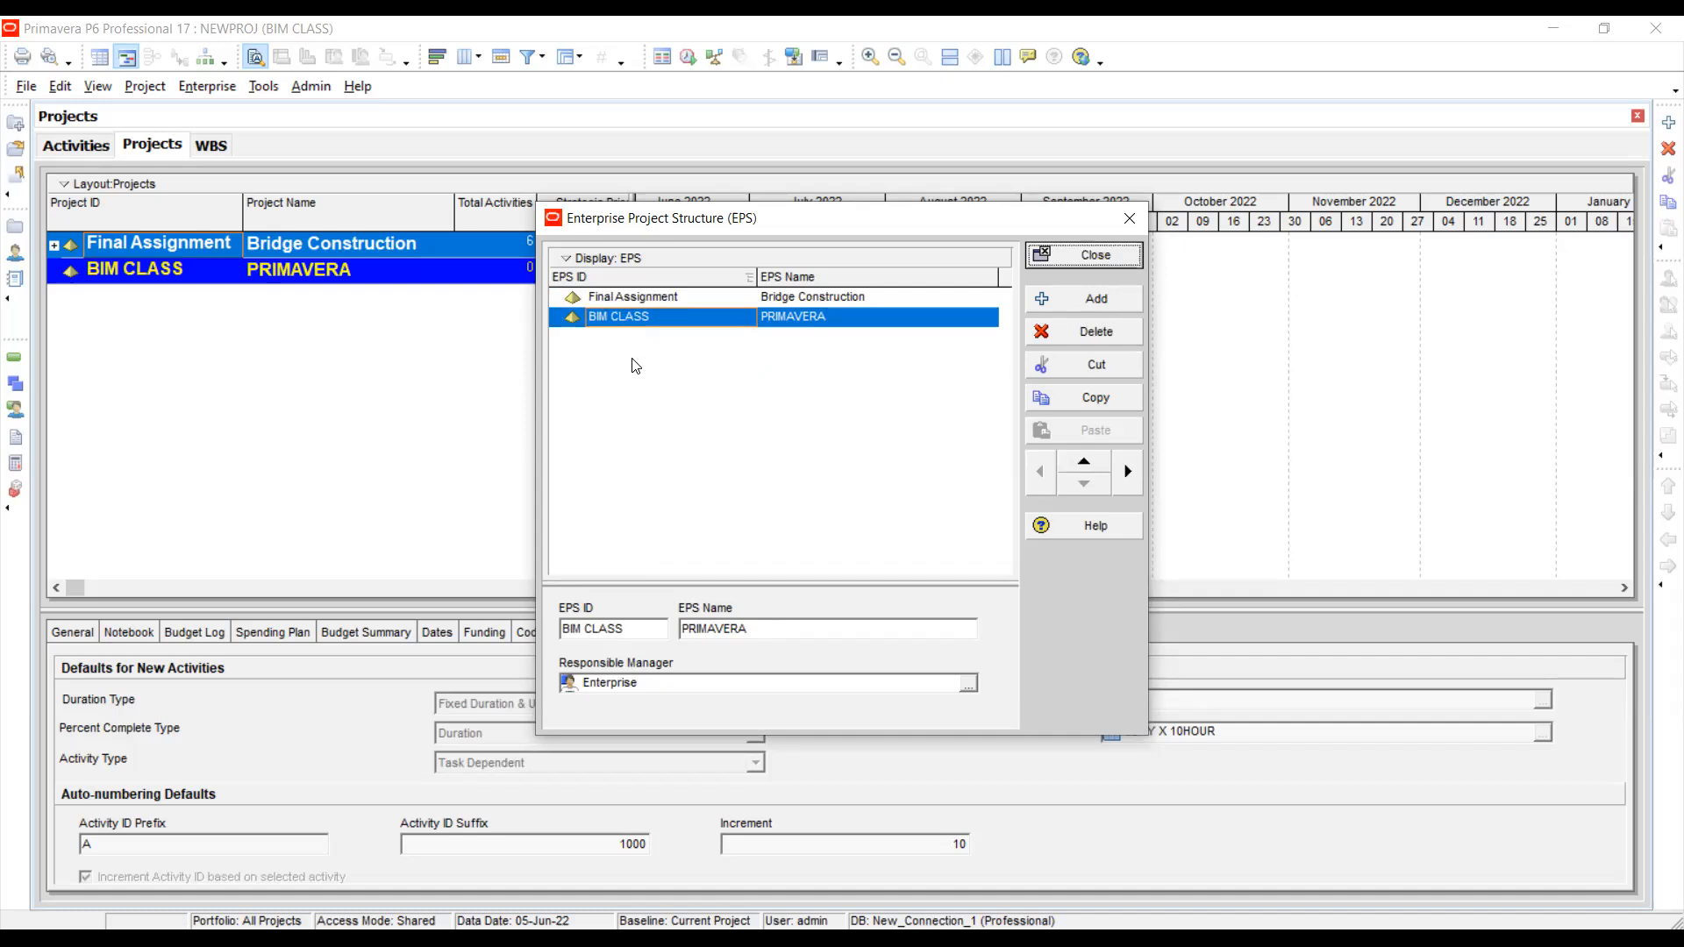
{"action": "left_click", "coordinate": [642, 294]}
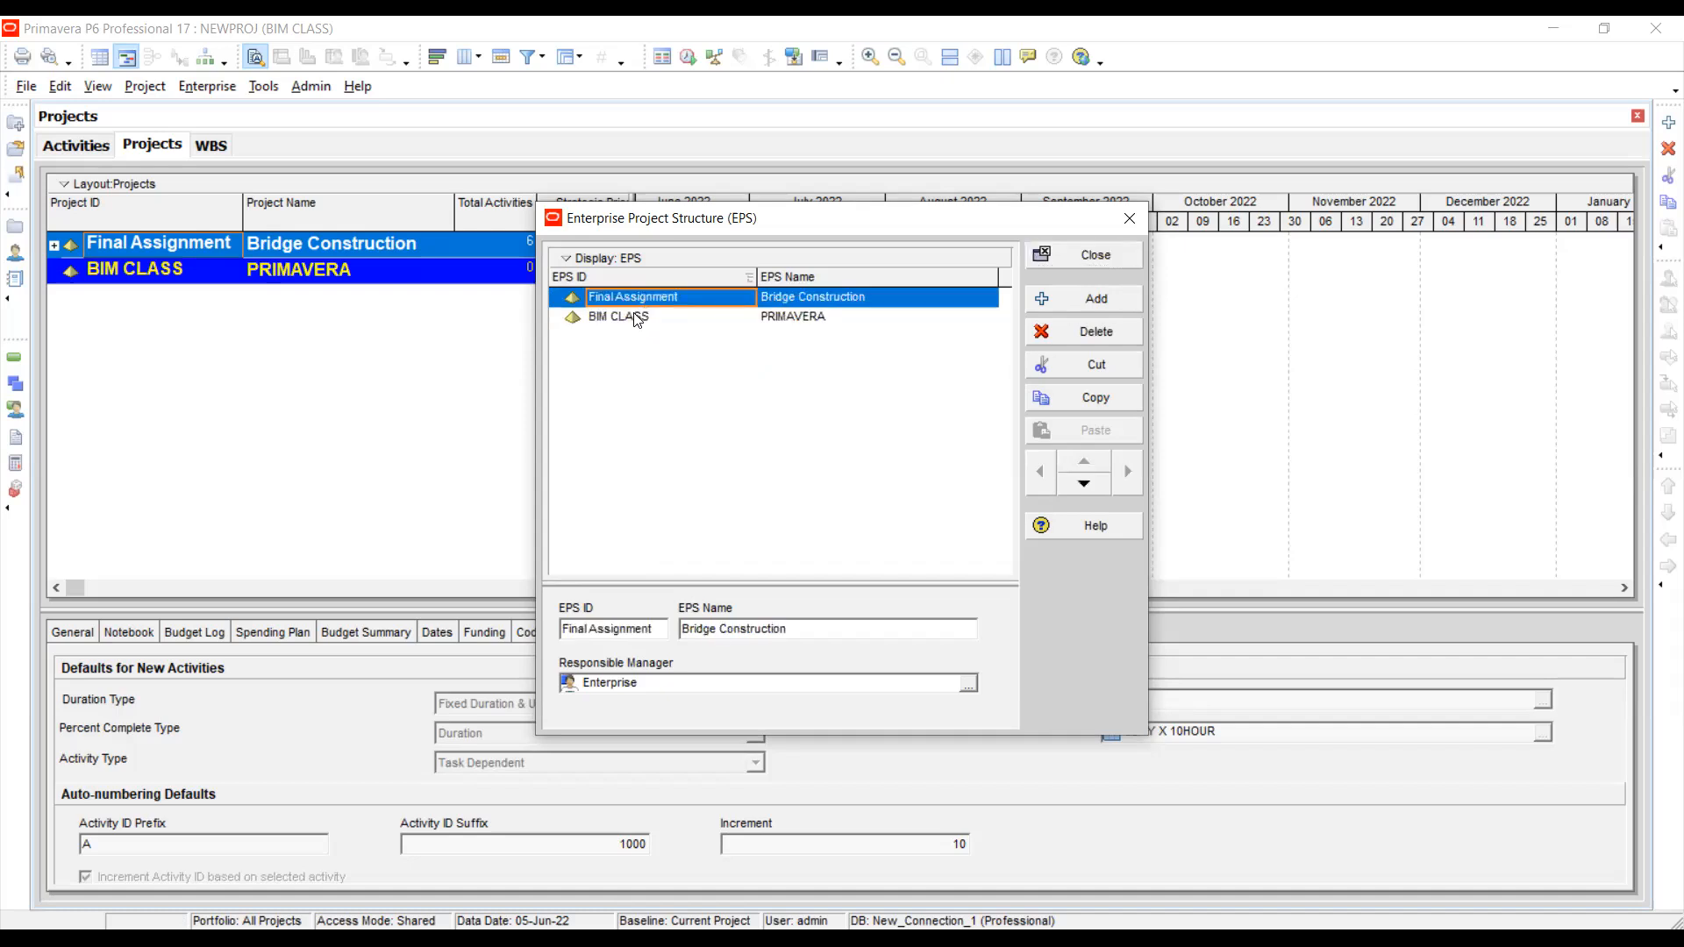
{"action": "left_click", "coordinate": [635, 321]}
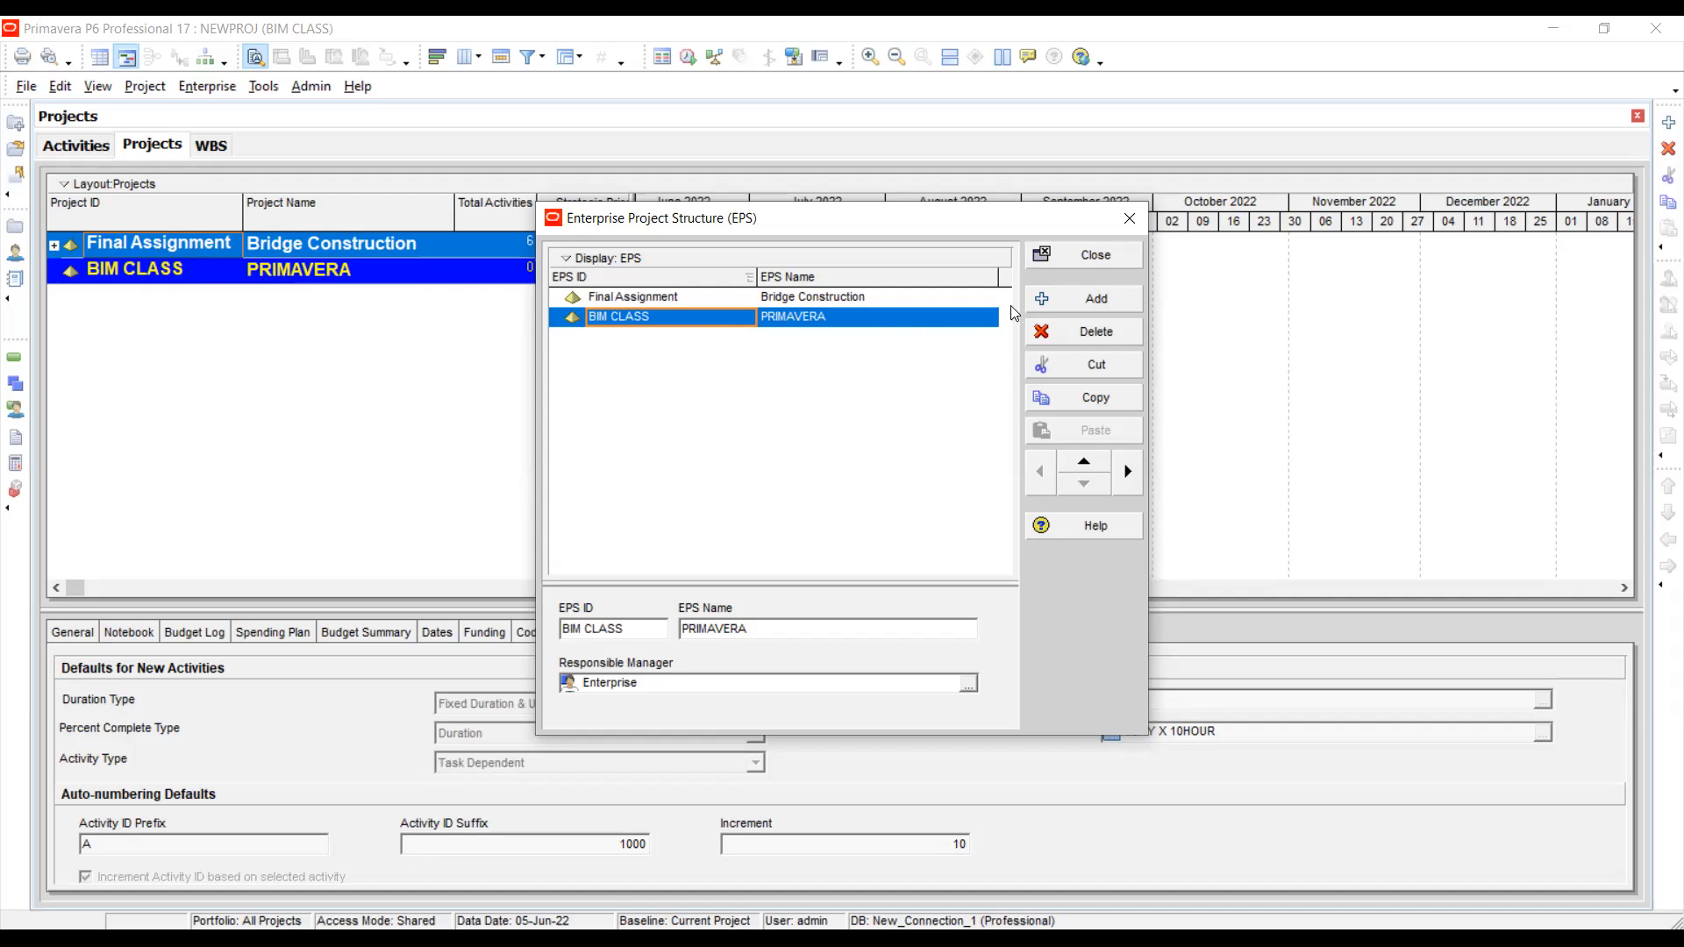
- Close the Enterprise Project Structure and select the BIM CLASS element in the project list
{"action": "left_click", "coordinate": [1089, 255]}
{"action": "left_click", "coordinate": [323, 266]}
{"action": "left_click", "coordinate": [206, 246]}
{"action": "left_click", "coordinate": [185, 264]}
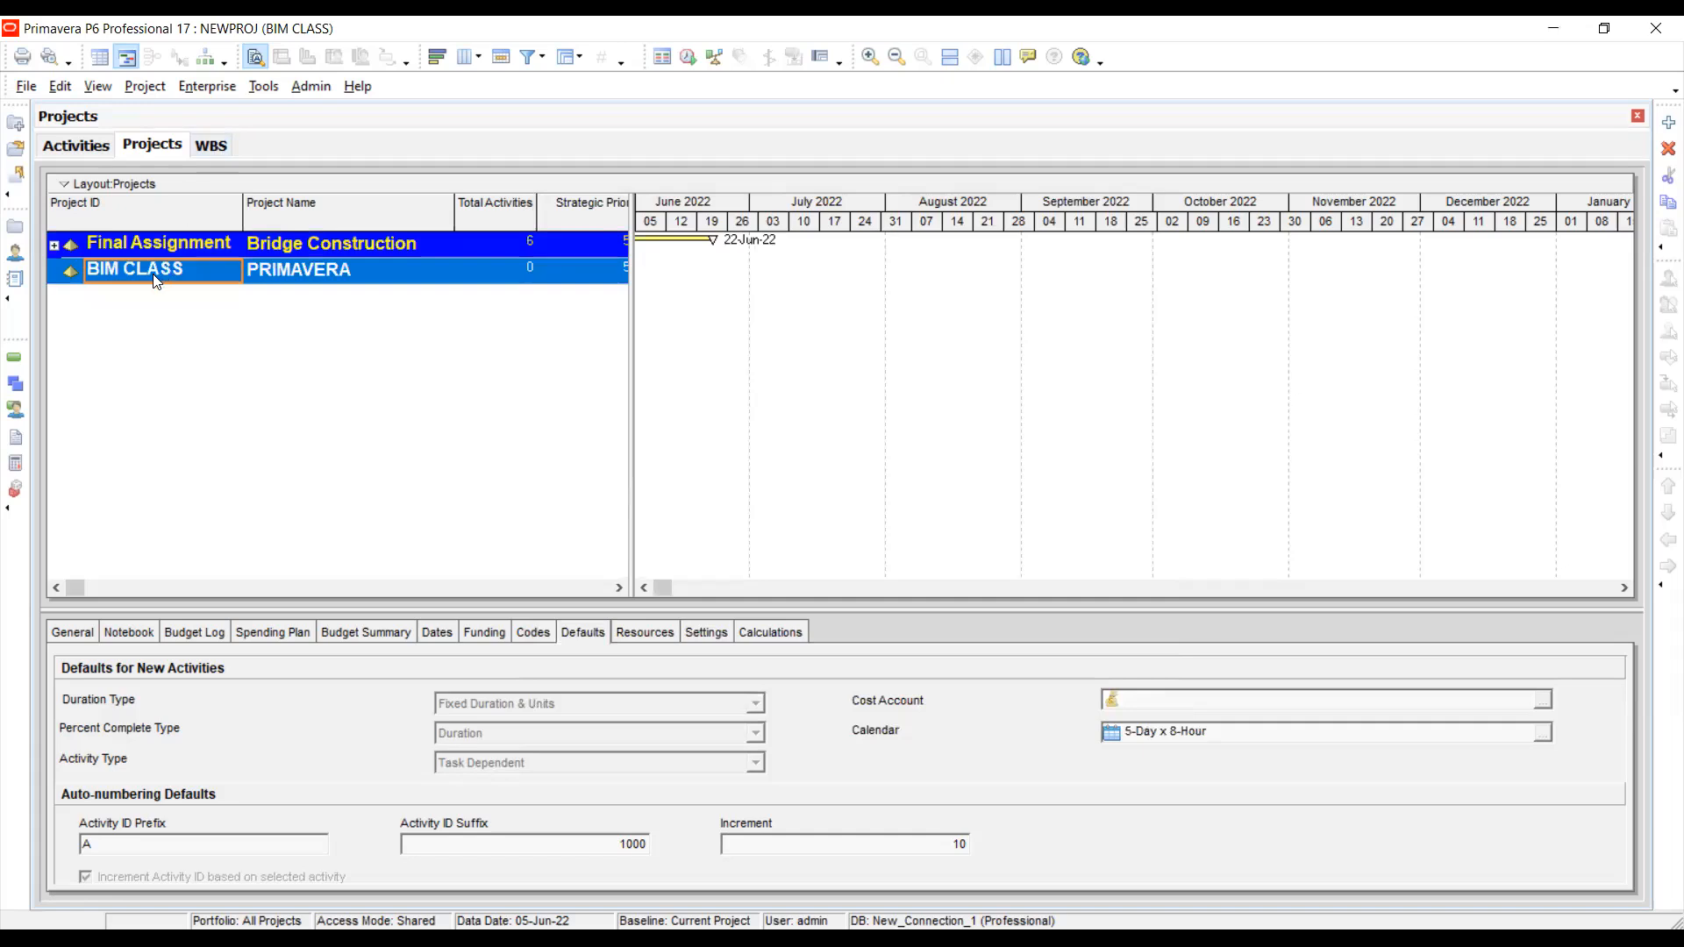
- Look through the open project's WBS and its activities under Pre Construction work, Foundation and Plaster
{"action": "left_click", "coordinate": [211, 149]}
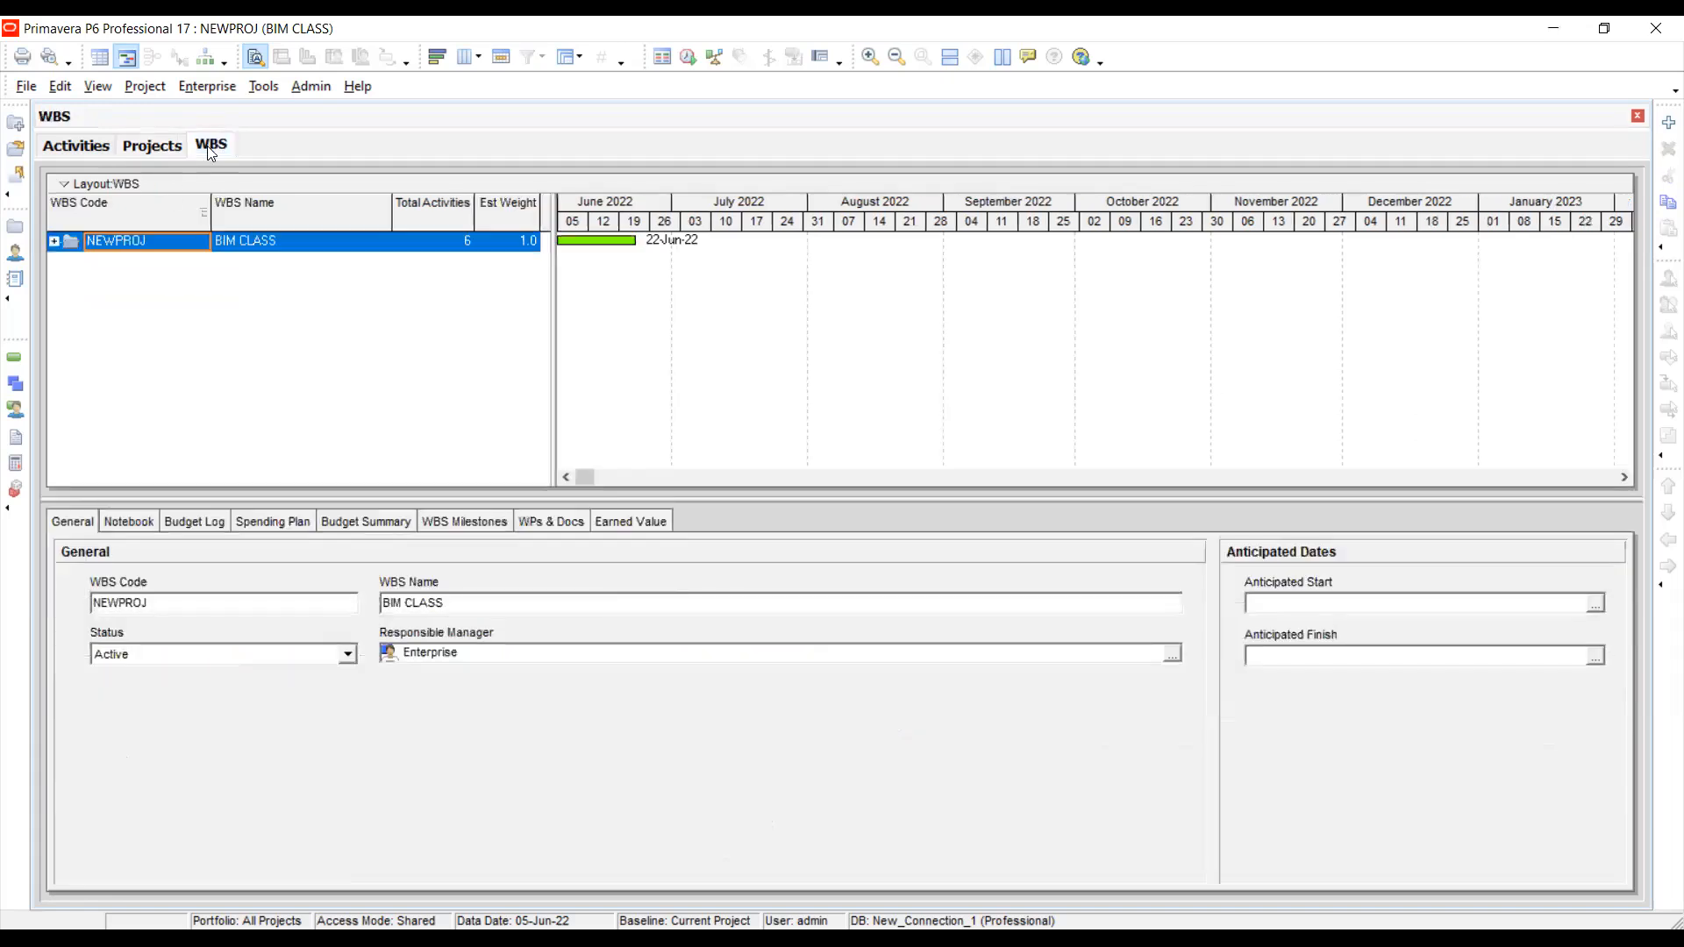
{"action": "left_click", "coordinate": [58, 147]}
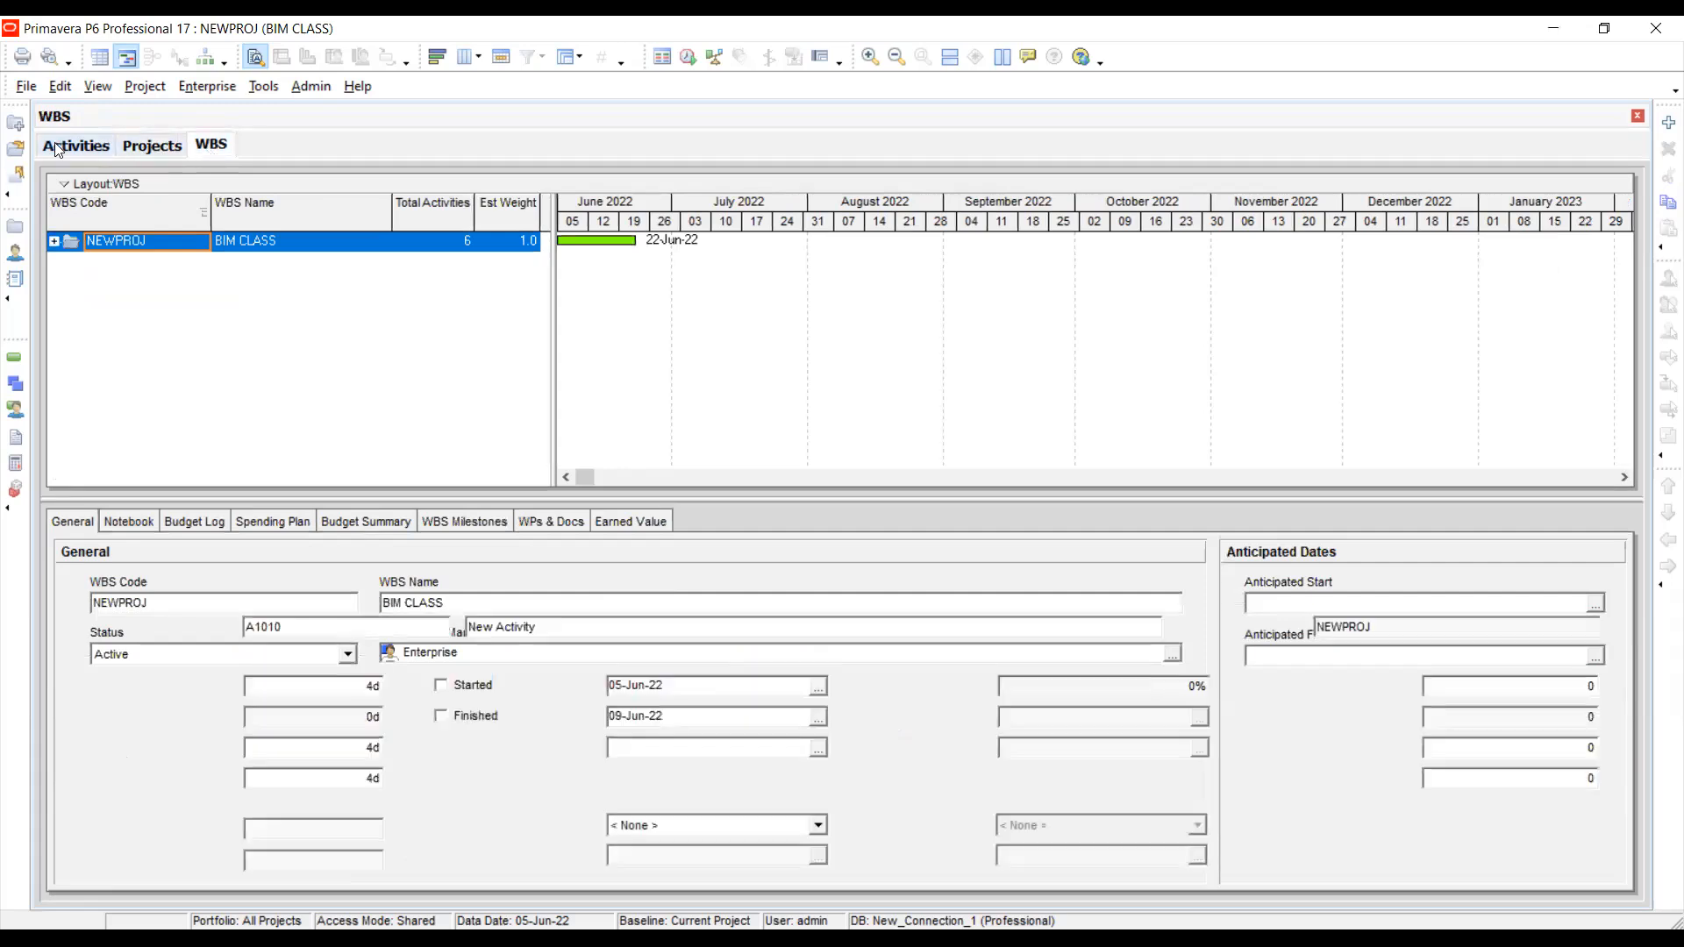
{"action": "left_click", "coordinate": [114, 281]}
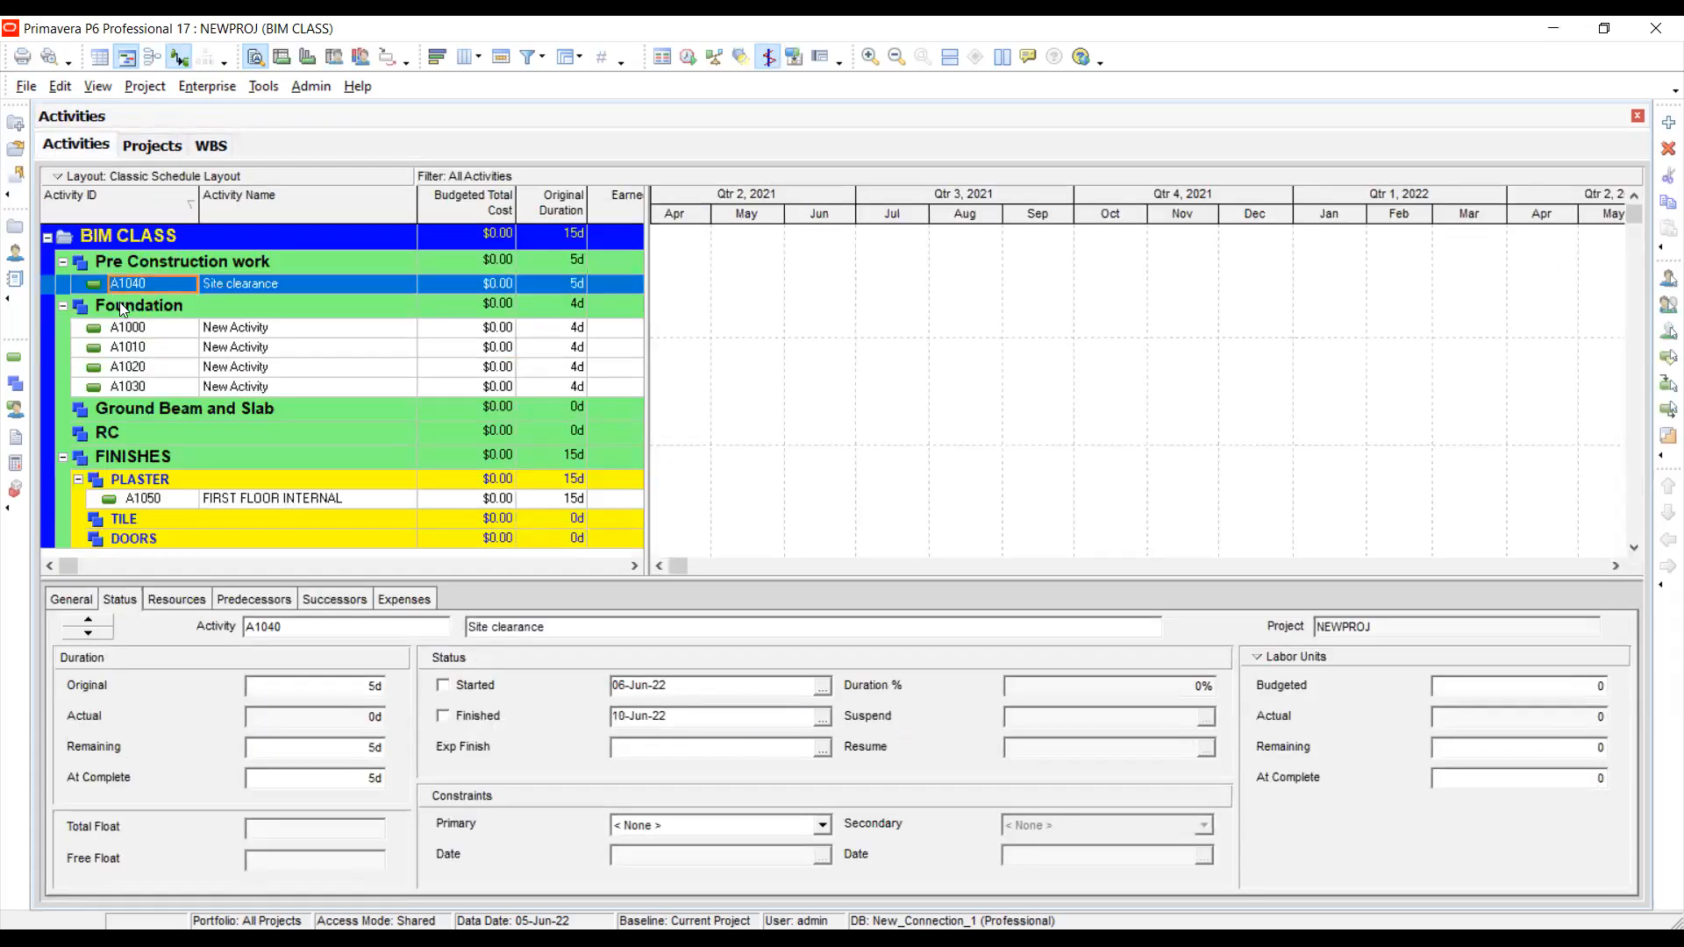
{"action": "left_click", "coordinate": [132, 329]}
{"action": "left_click", "coordinate": [131, 349]}
{"action": "left_click", "coordinate": [136, 368]}
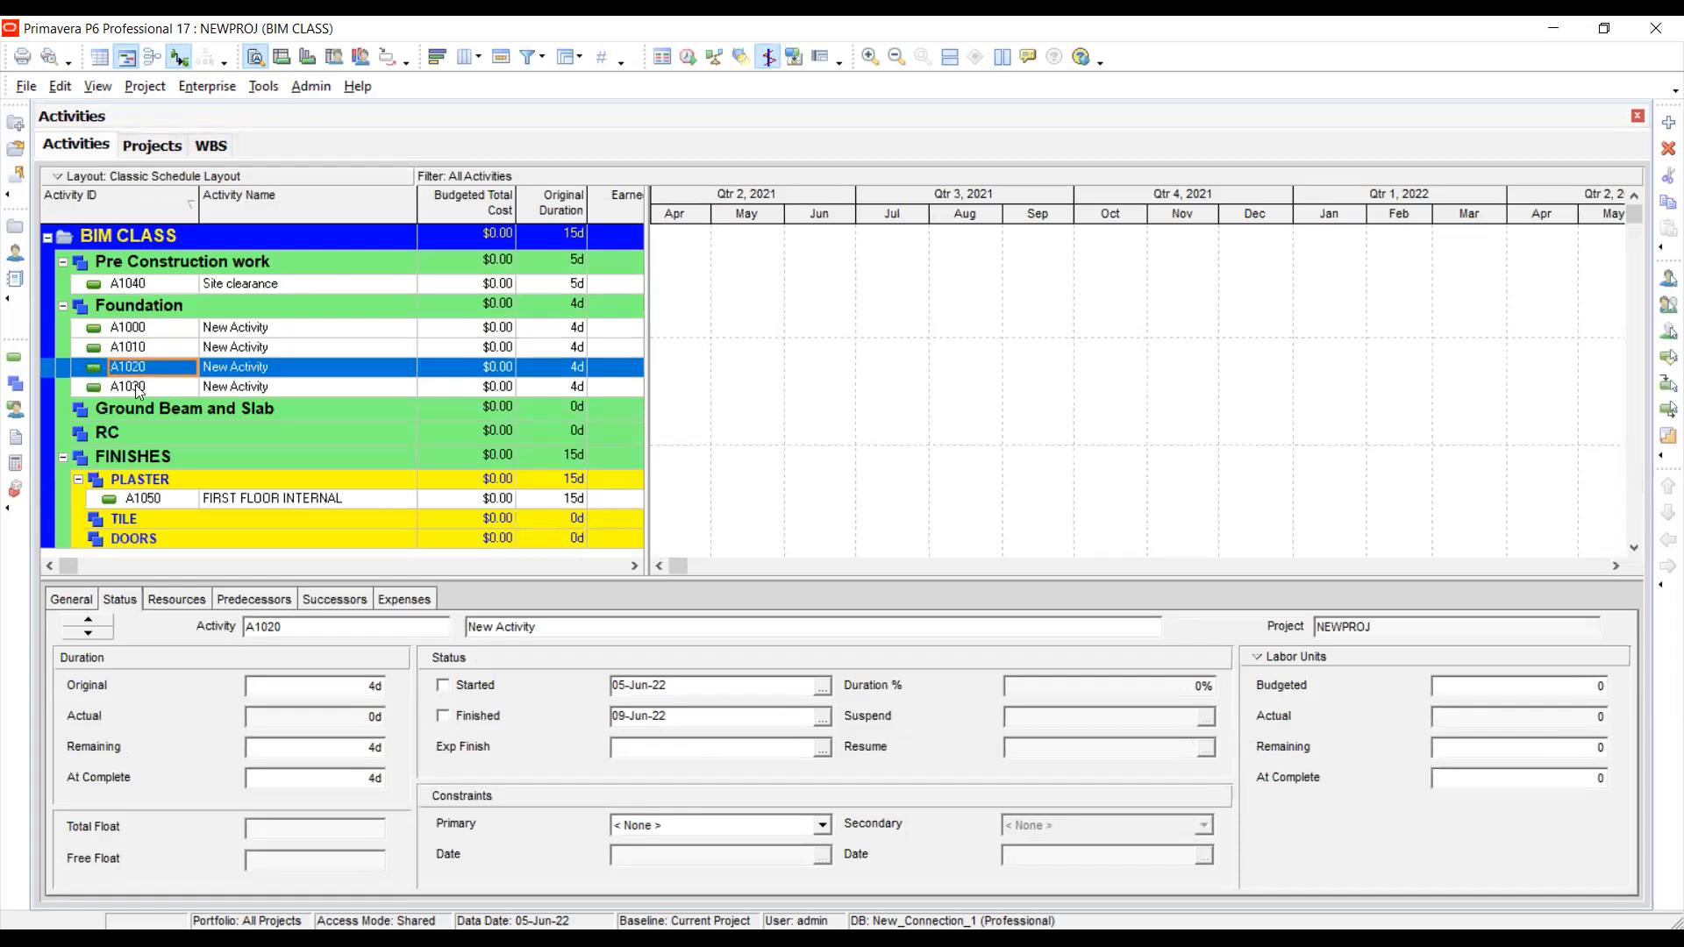
{"action": "left_click", "coordinate": [138, 388]}
{"action": "left_click", "coordinate": [139, 497]}
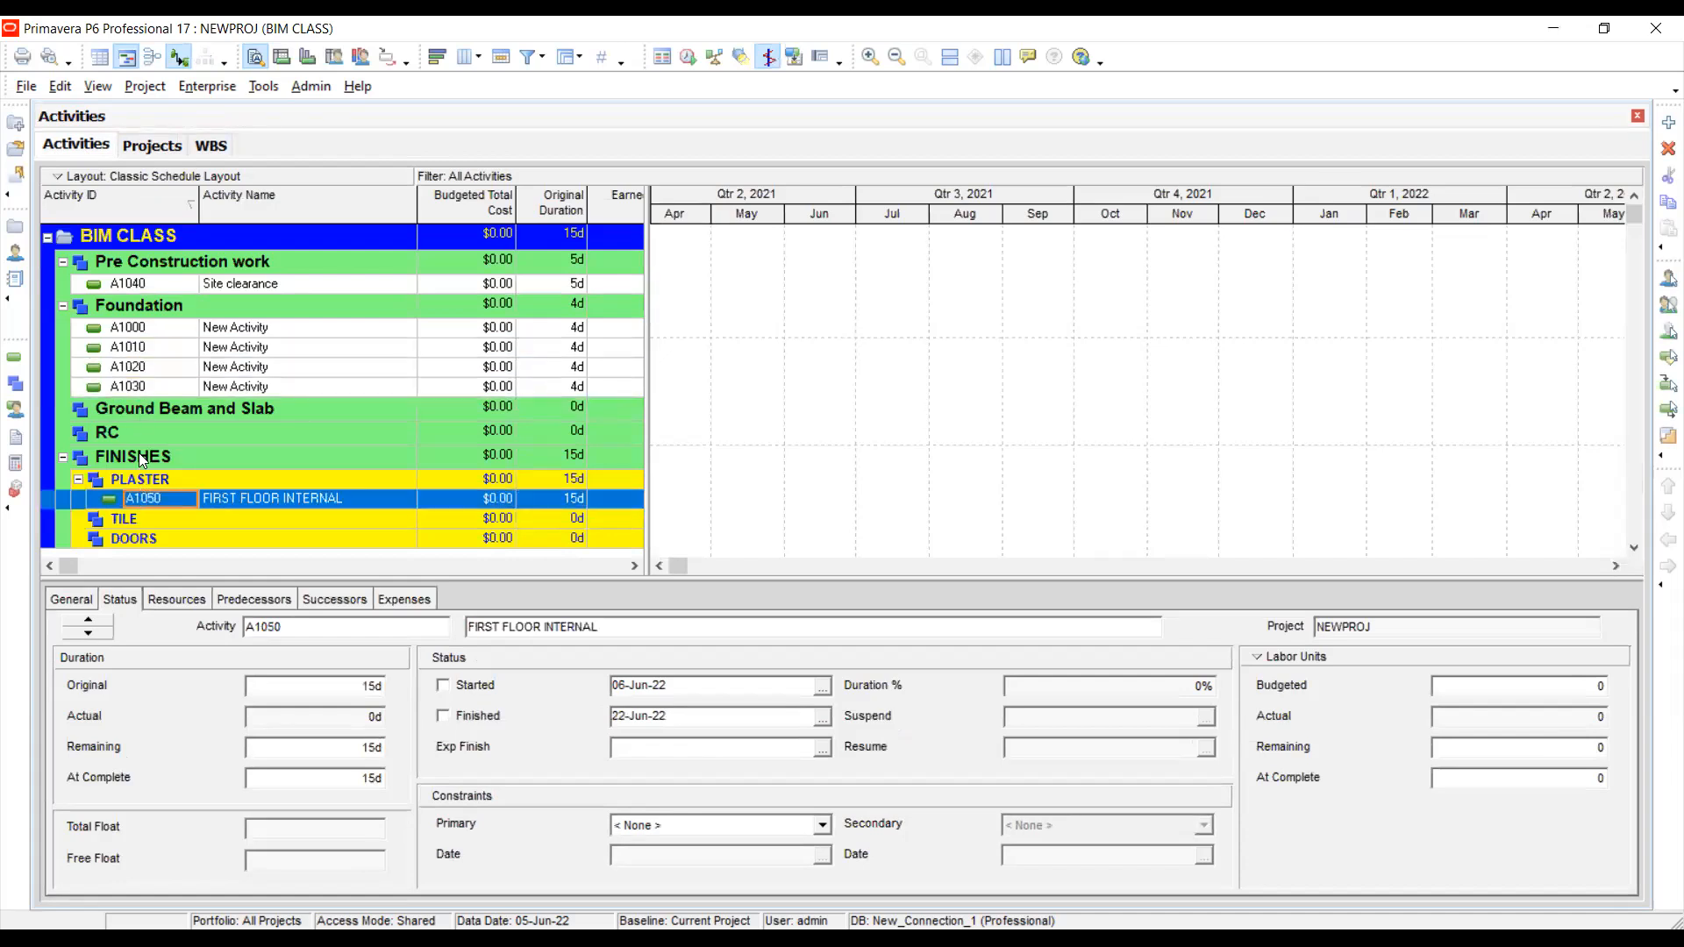
- Return to the project list and select the BIM CLASS element
{"action": "left_click", "coordinate": [163, 144]}
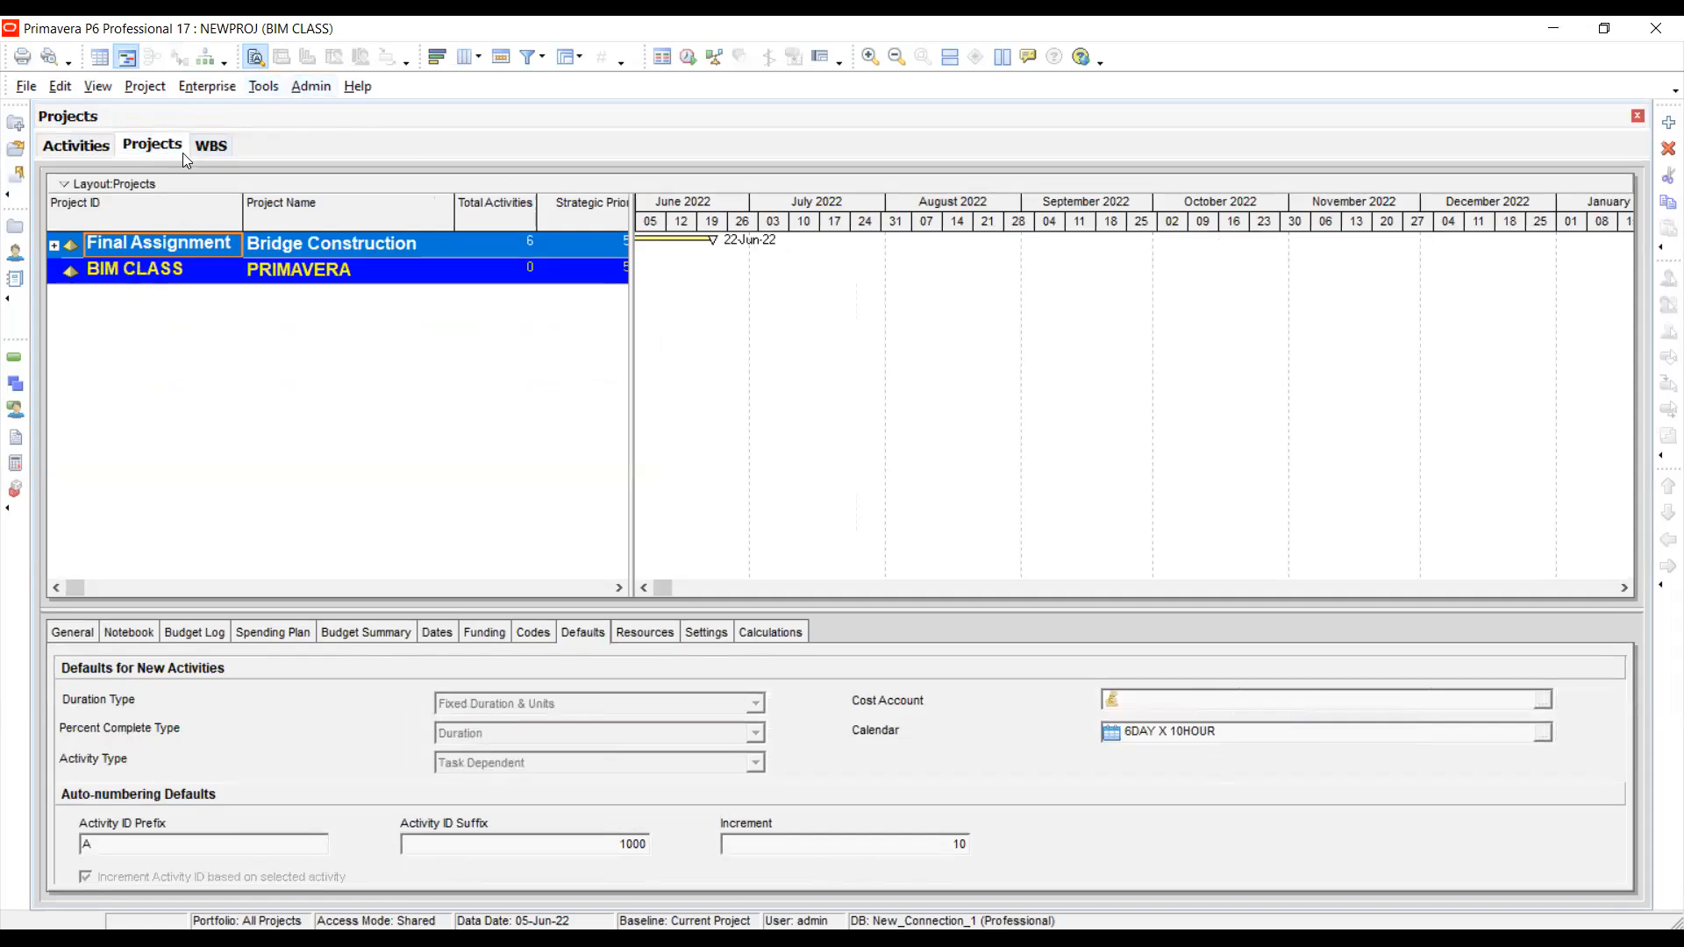
{"action": "left_click", "coordinate": [151, 277]}
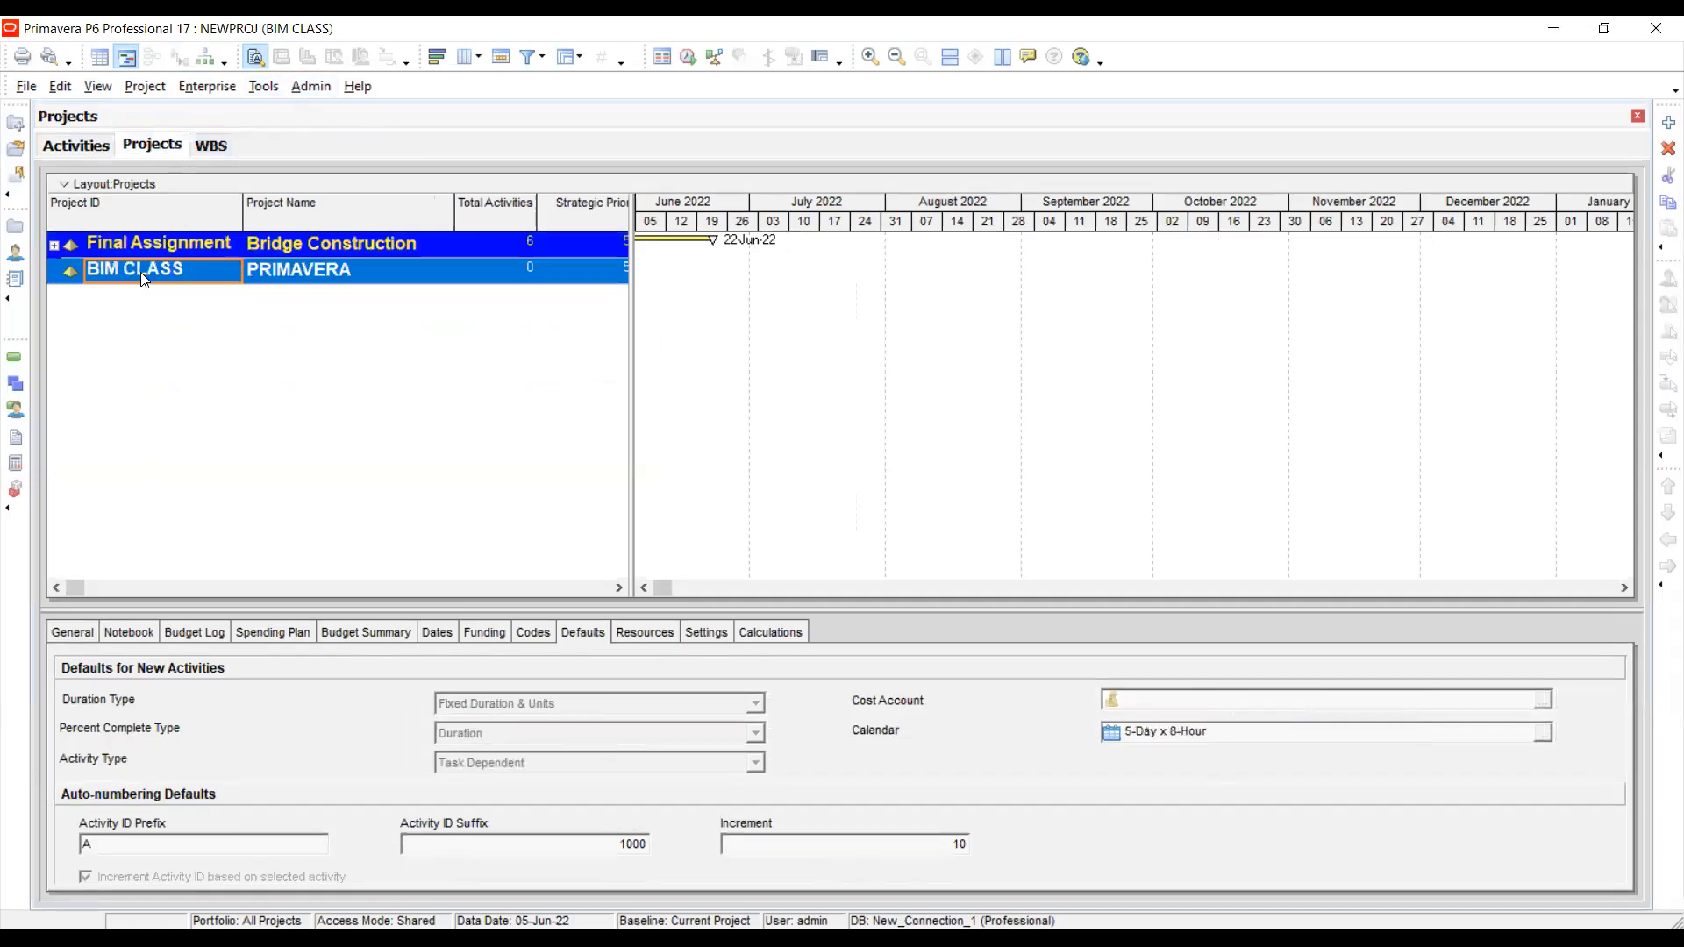
{"action": "left_click", "coordinate": [205, 86]}
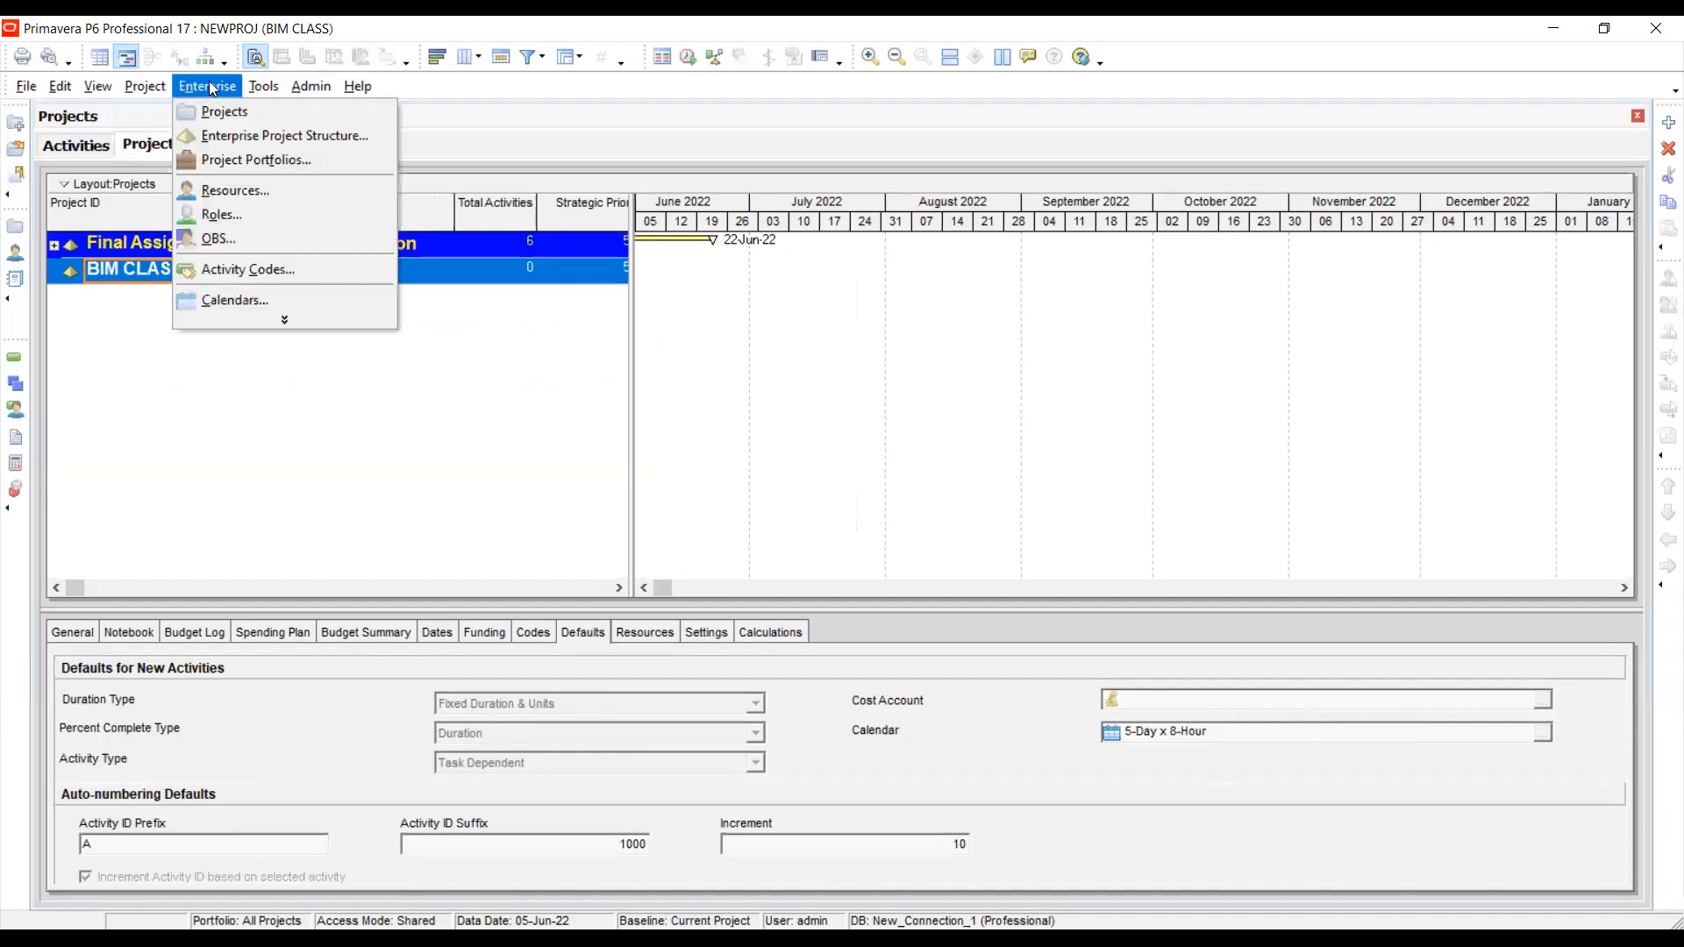
{"action": "left_click", "coordinate": [298, 88]}
{"action": "left_click", "coordinate": [451, 316]}
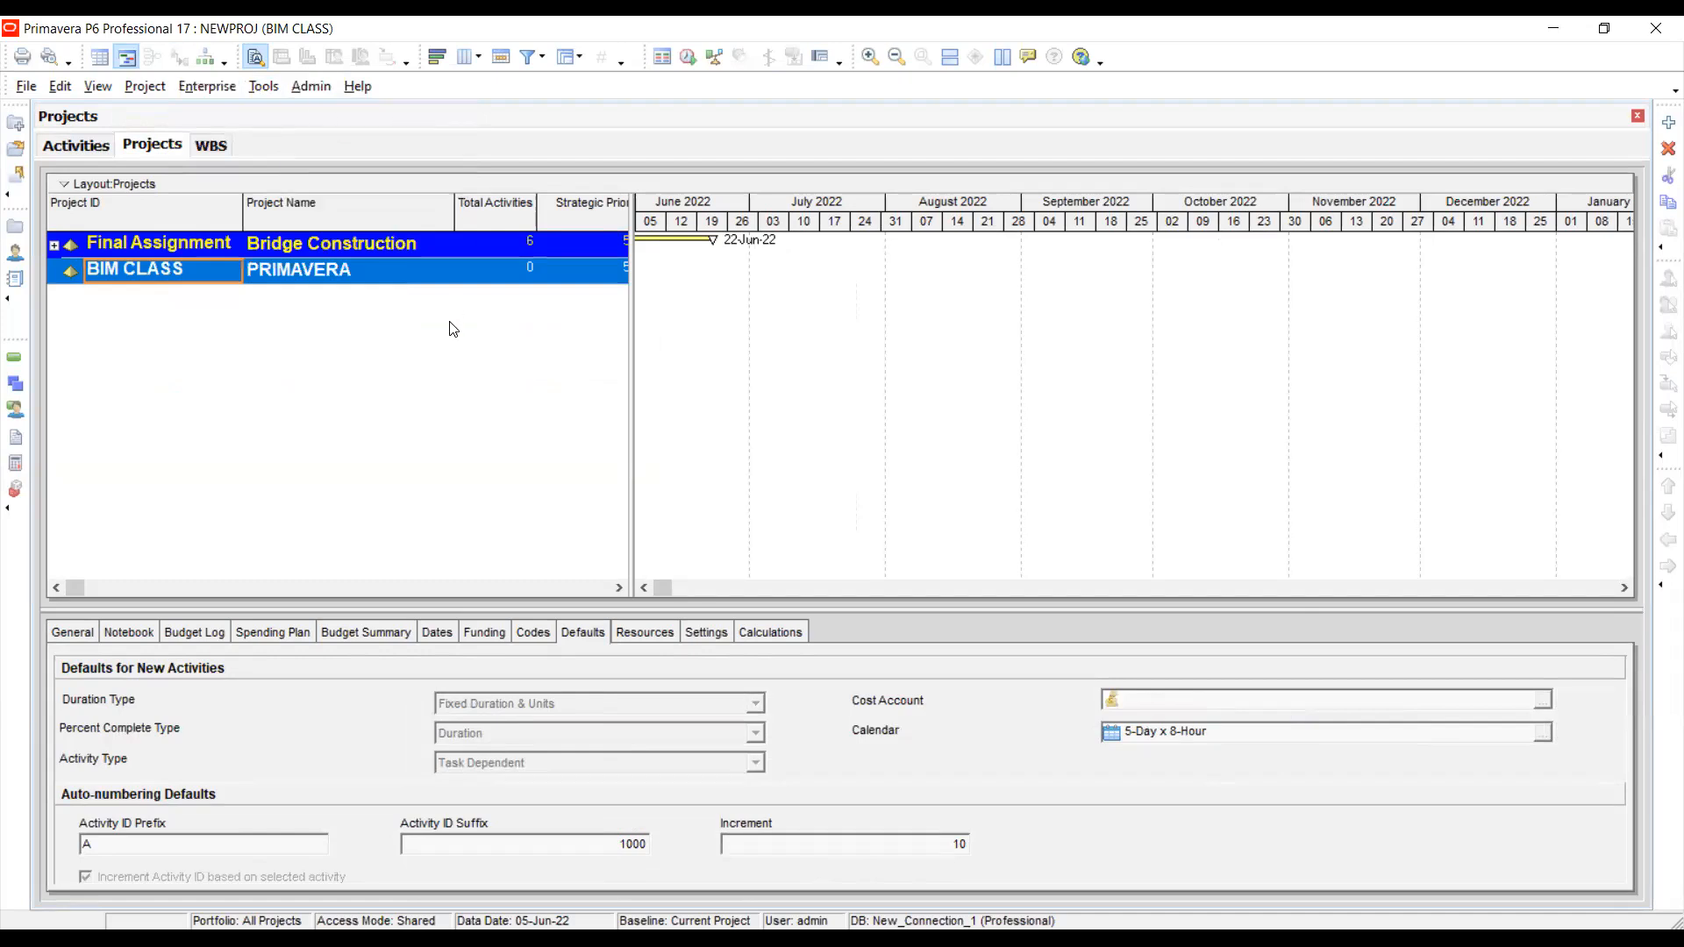
{"action": "left_click", "coordinate": [215, 87]}
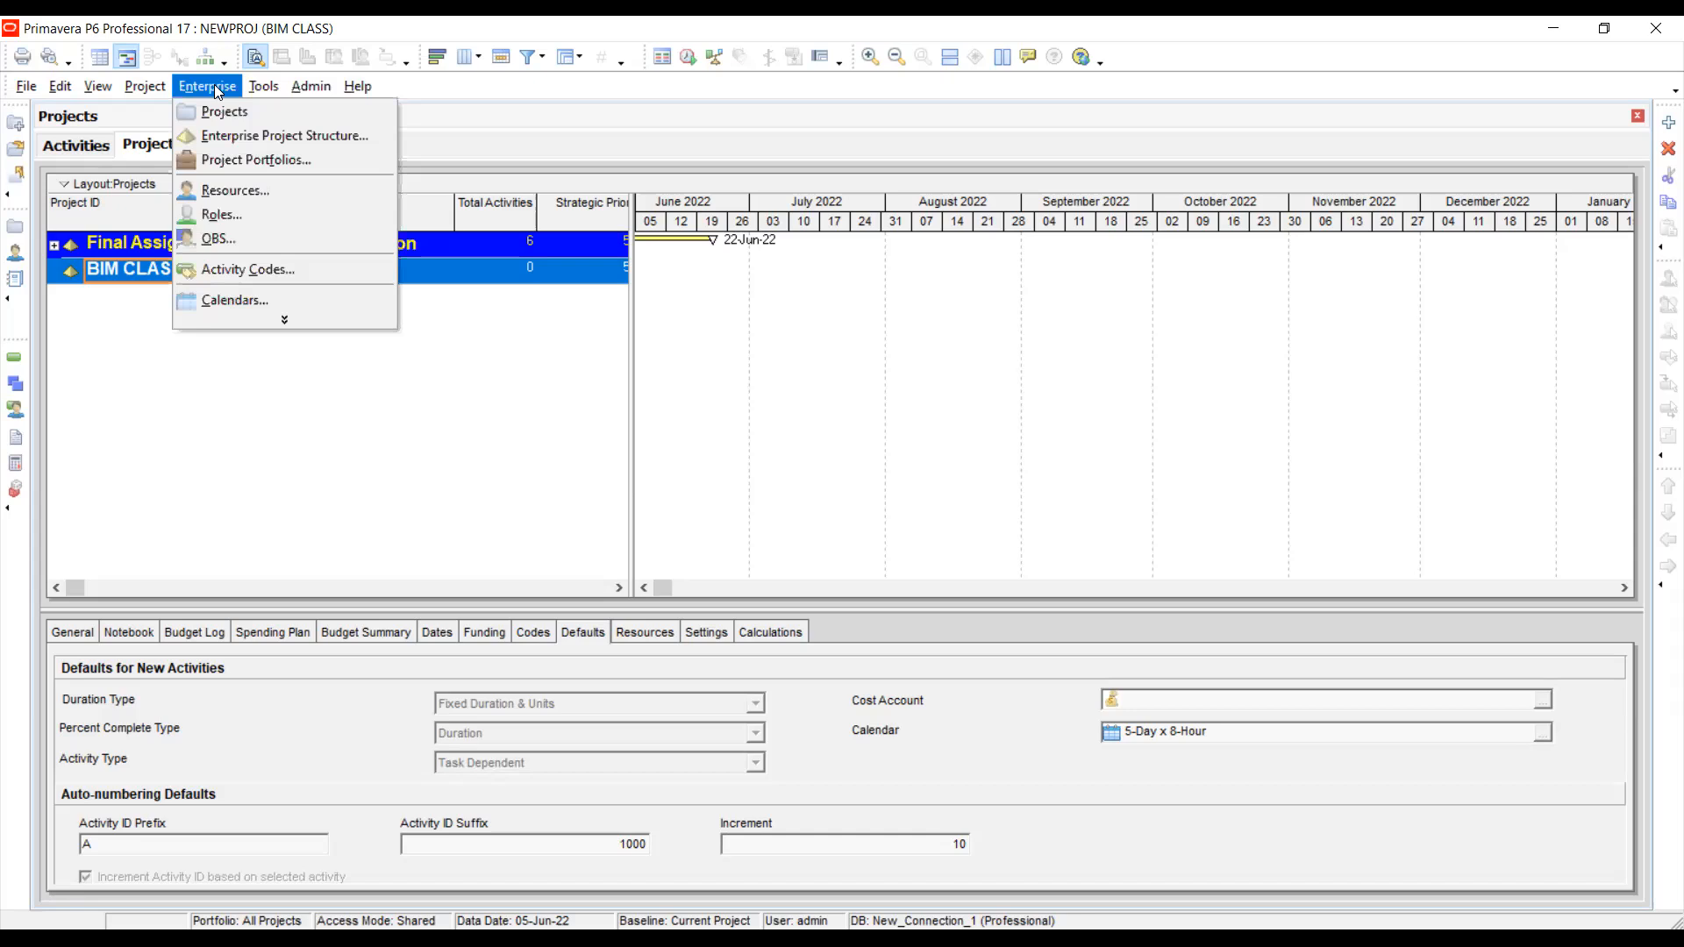
{"action": "left_click", "coordinate": [544, 58]}
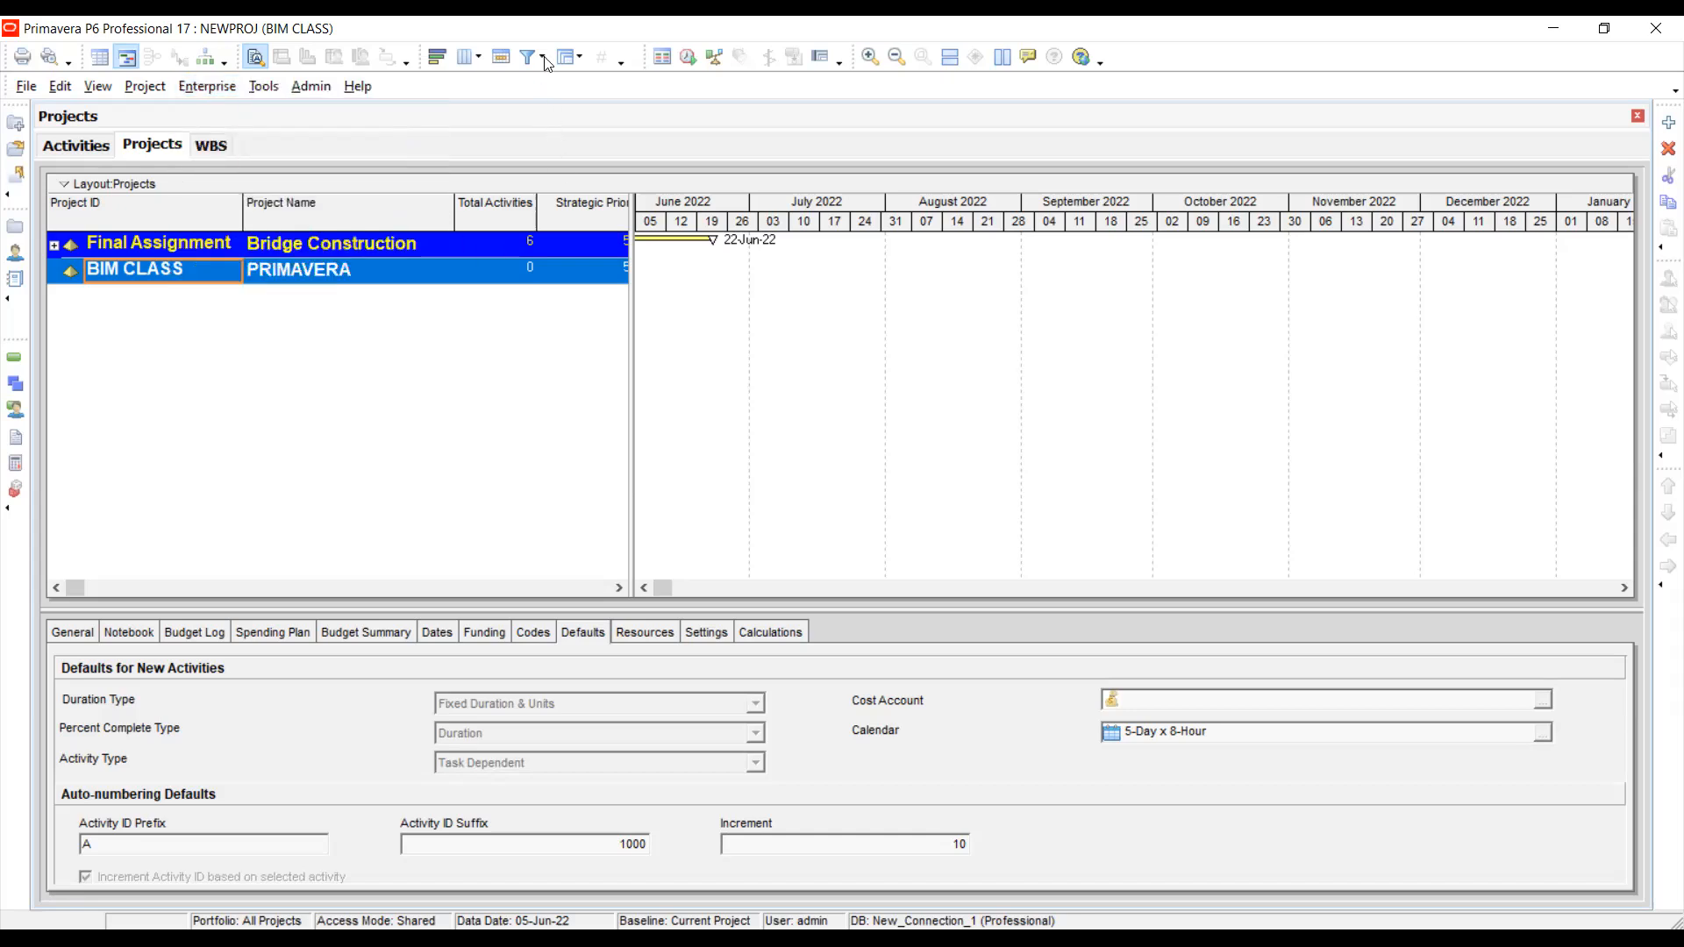
{"action": "left_click", "coordinate": [1604, 29]}
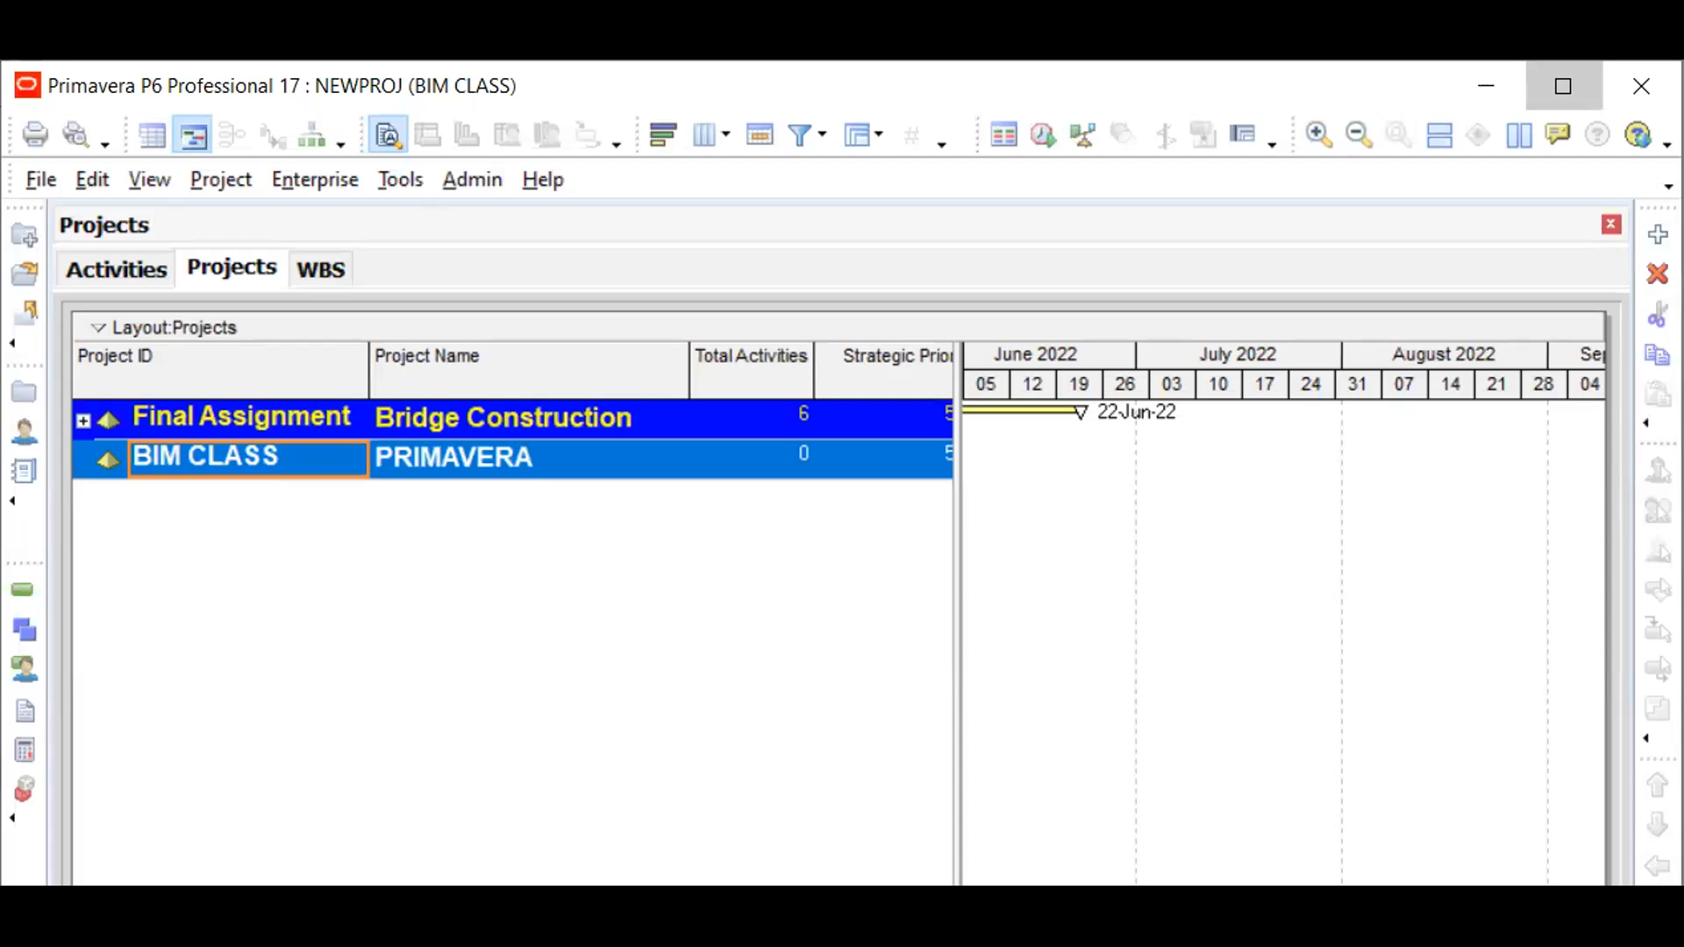
{"action": "left_click", "coordinate": [1563, 85]}
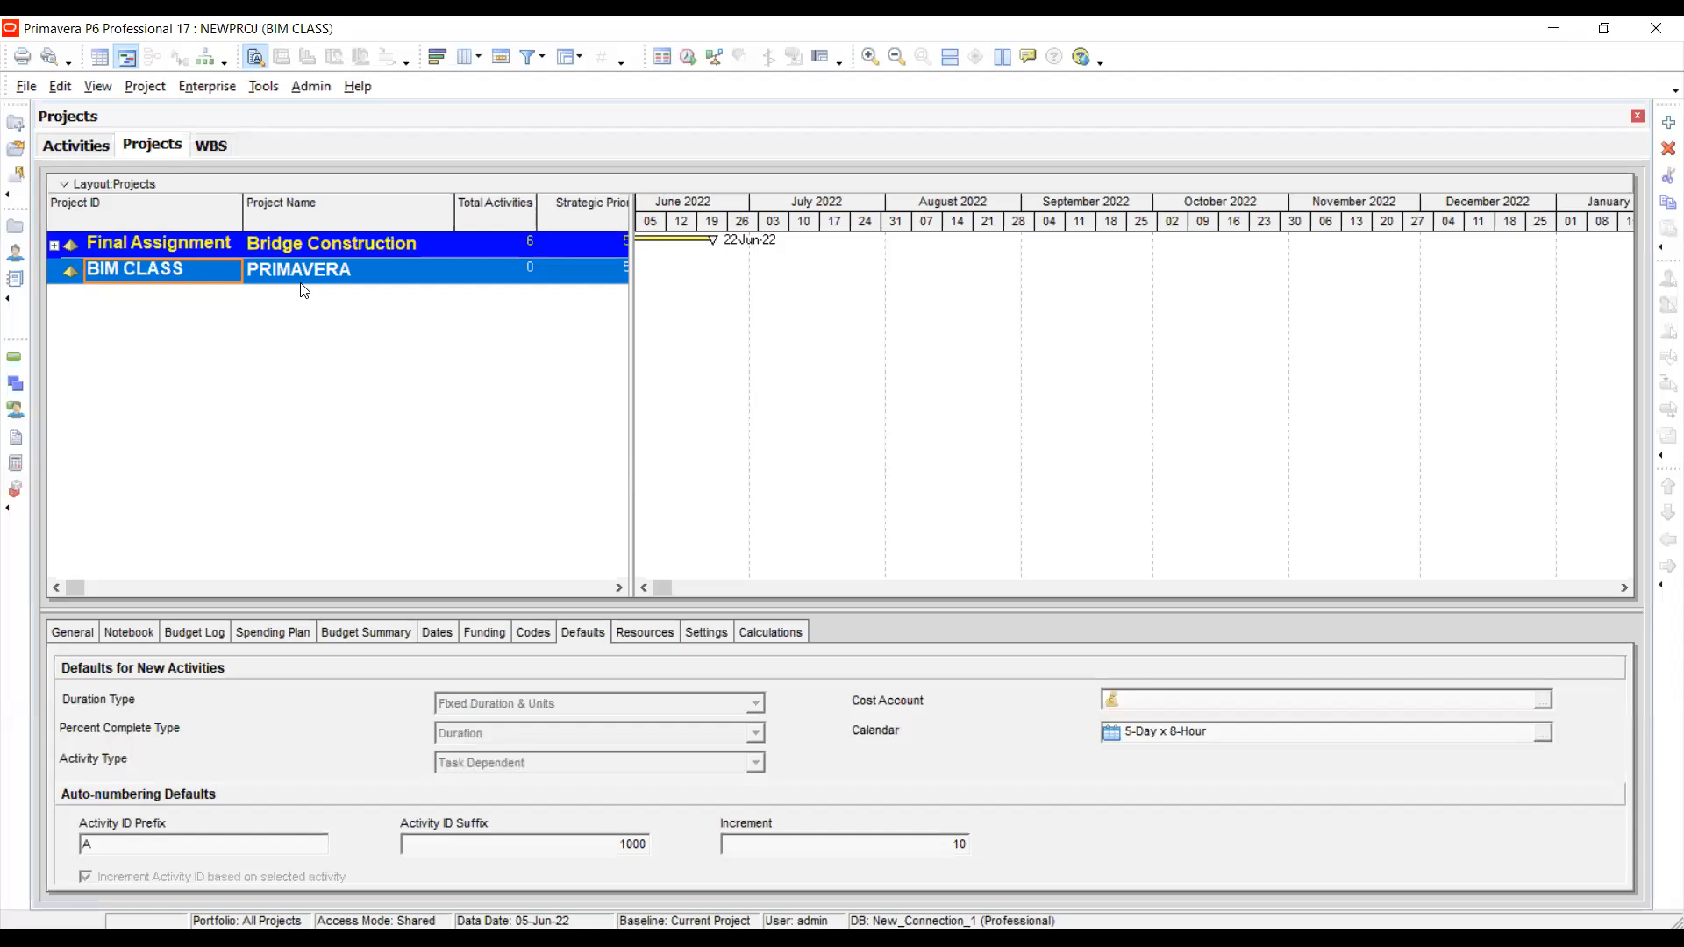
- View the projects under Final Assignment, collapse it again and select the BIM CLASS element
{"action": "left_click", "coordinate": [301, 279]}
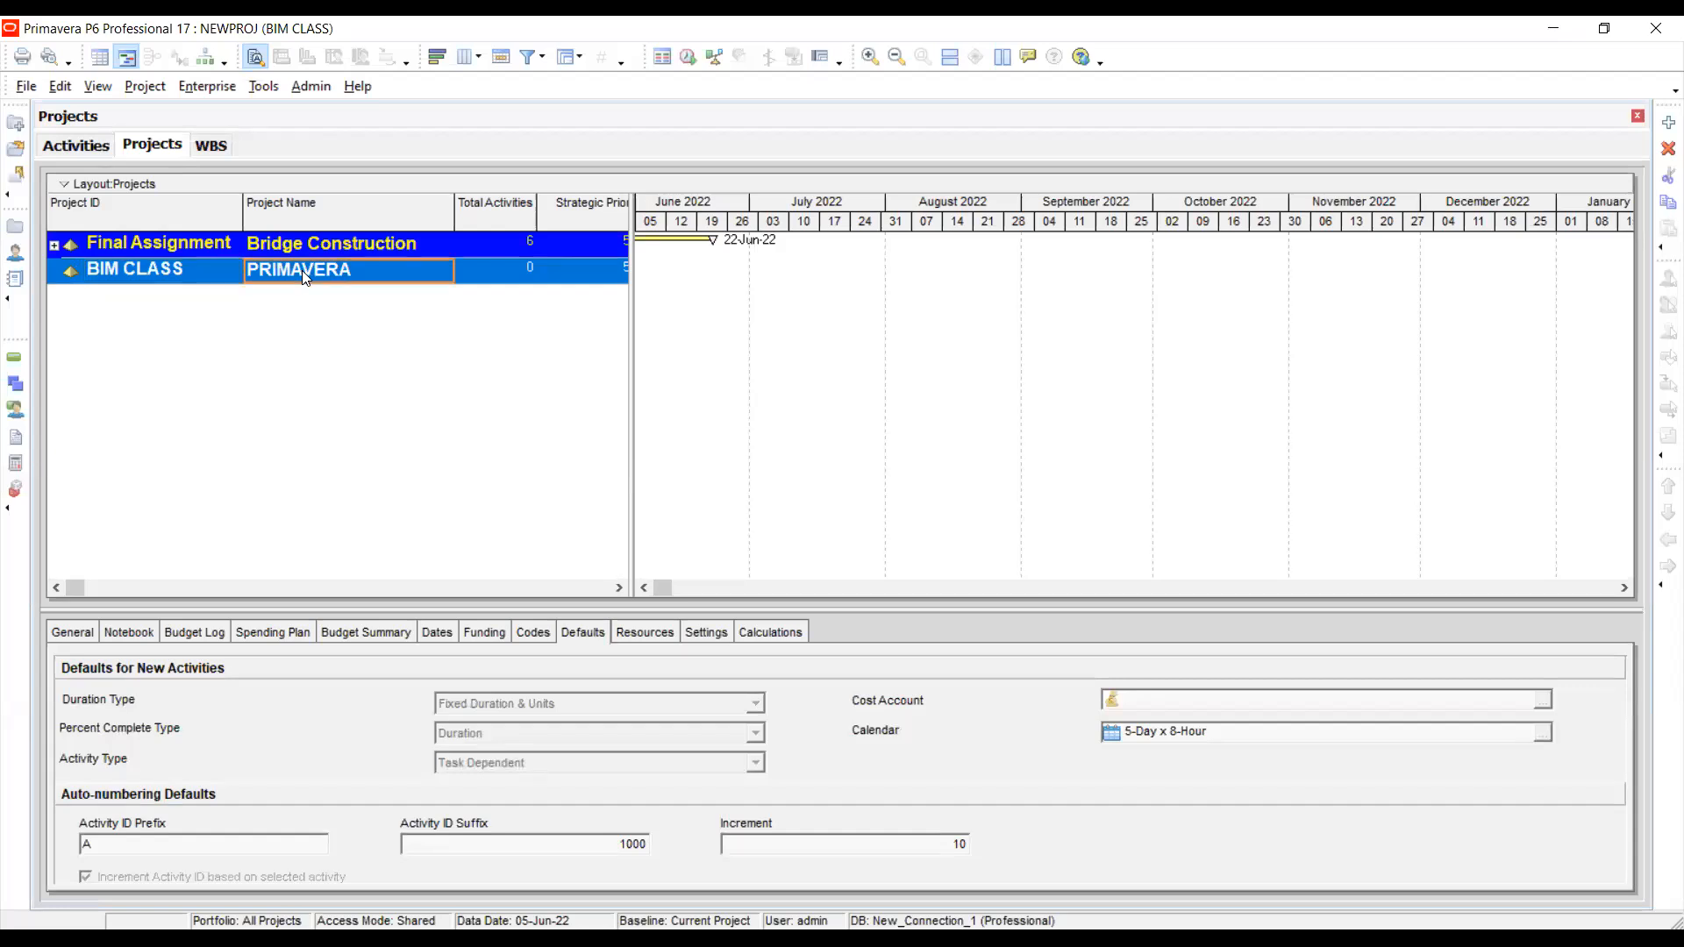
{"action": "left_click", "coordinate": [56, 246]}
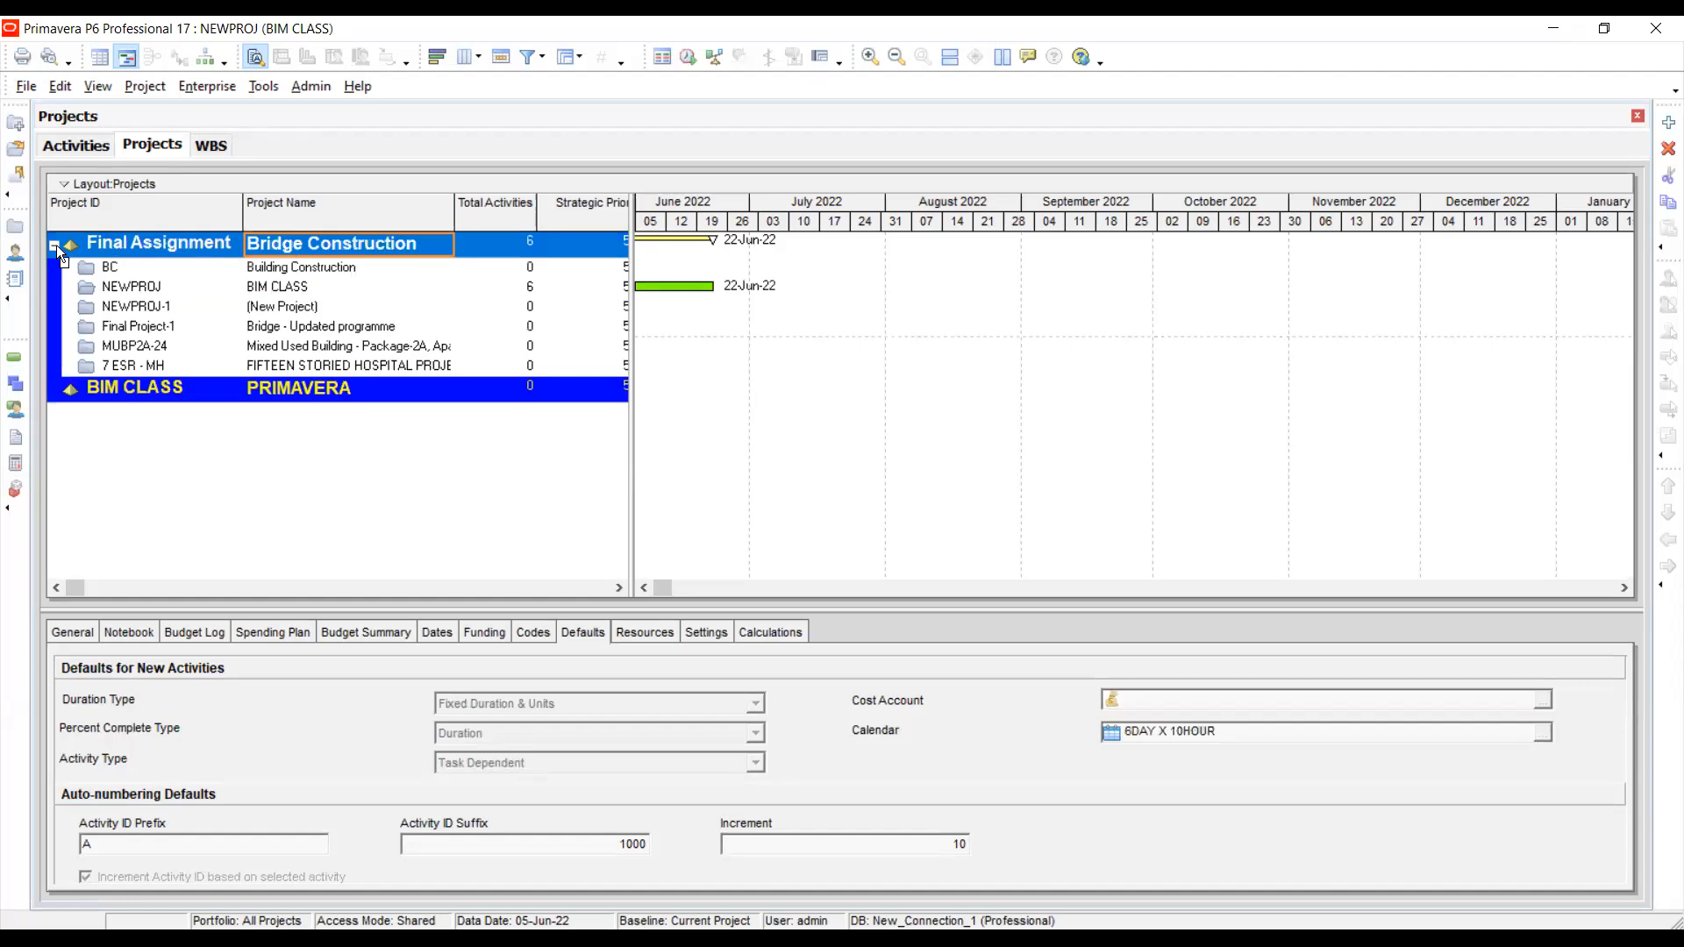
{"action": "left_click", "coordinate": [55, 246]}
{"action": "left_click", "coordinate": [126, 279]}
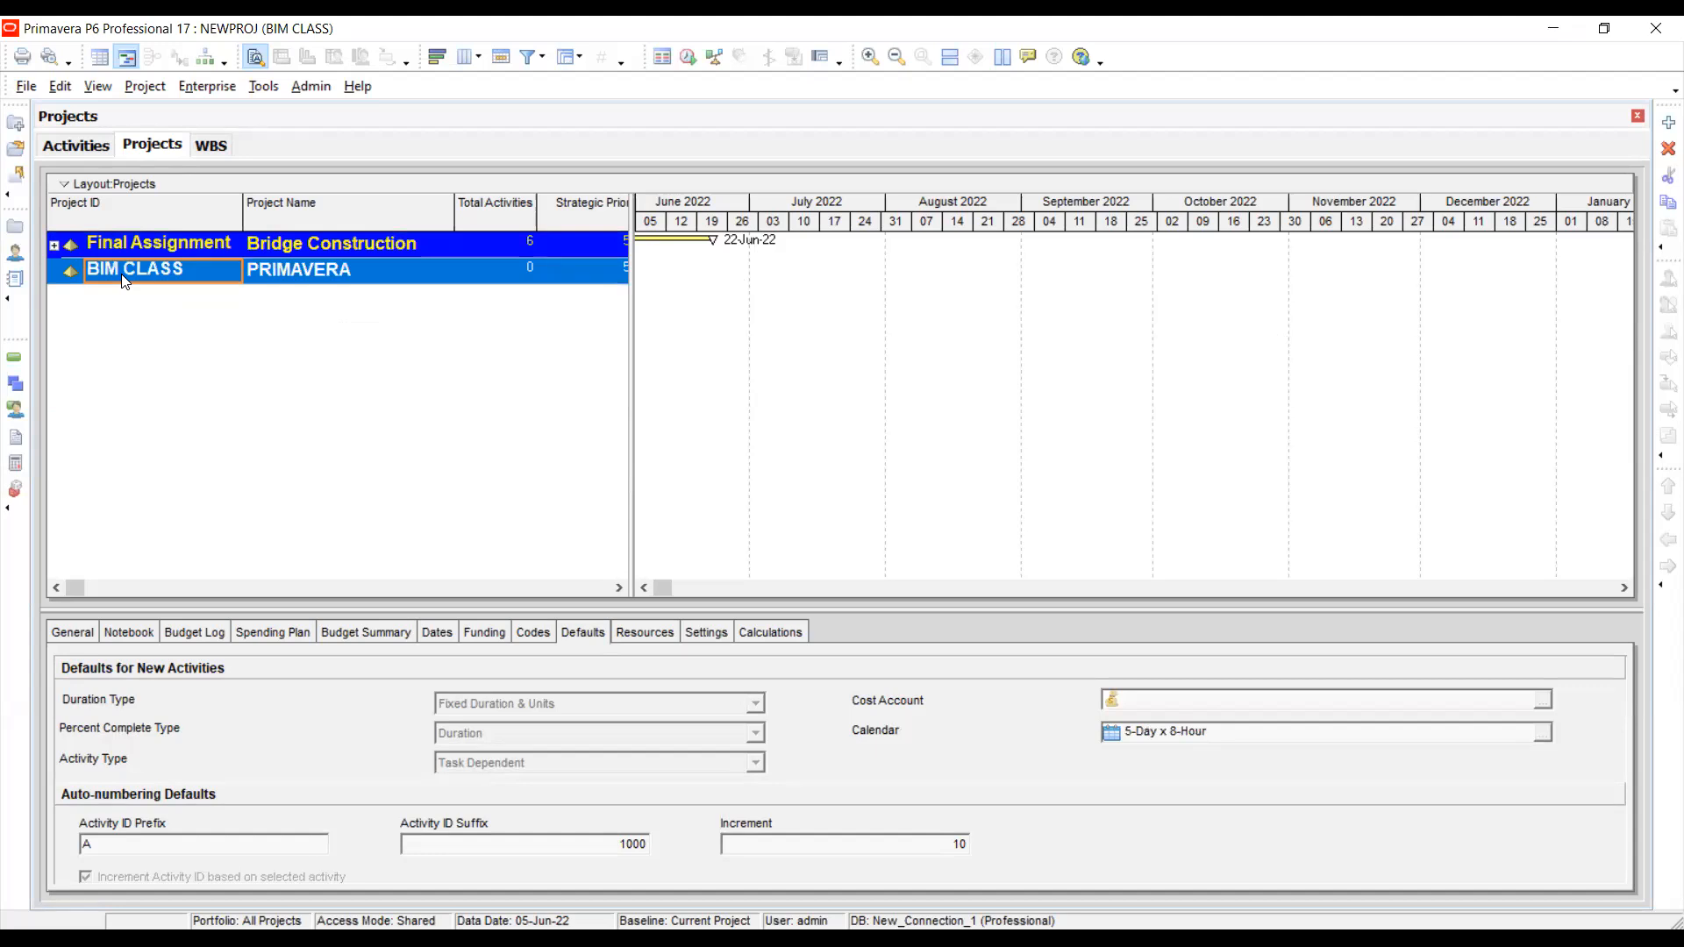
{"action": "right_click", "coordinate": [122, 276]}
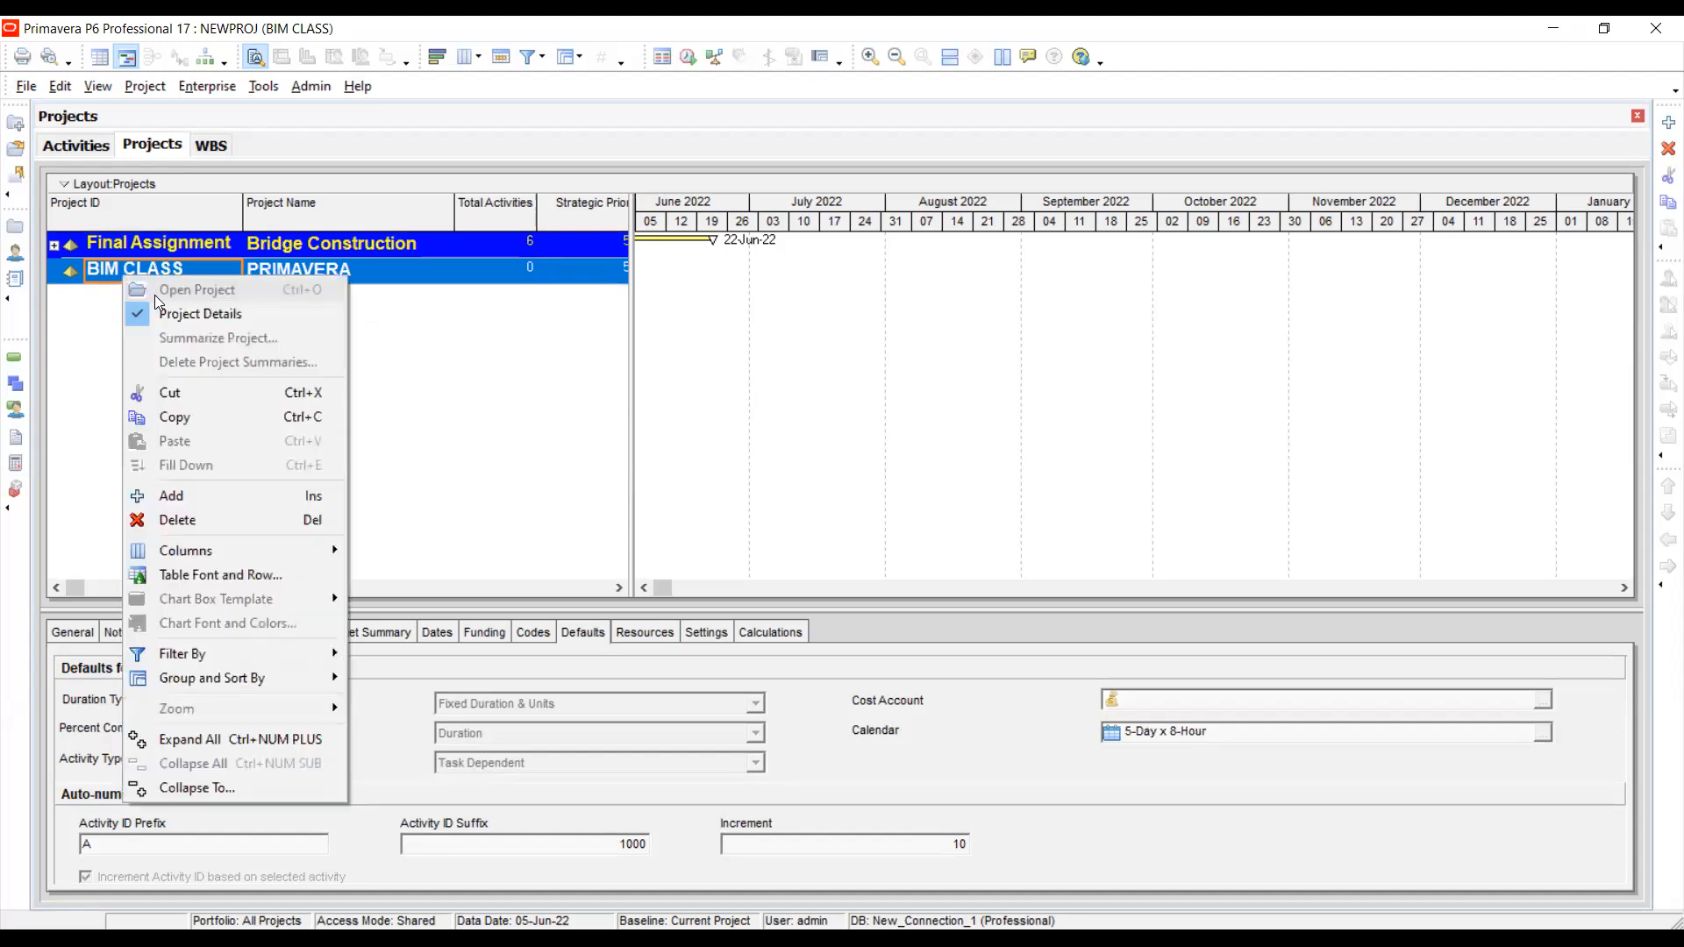
{"action": "double_click", "coordinate": [107, 272]}
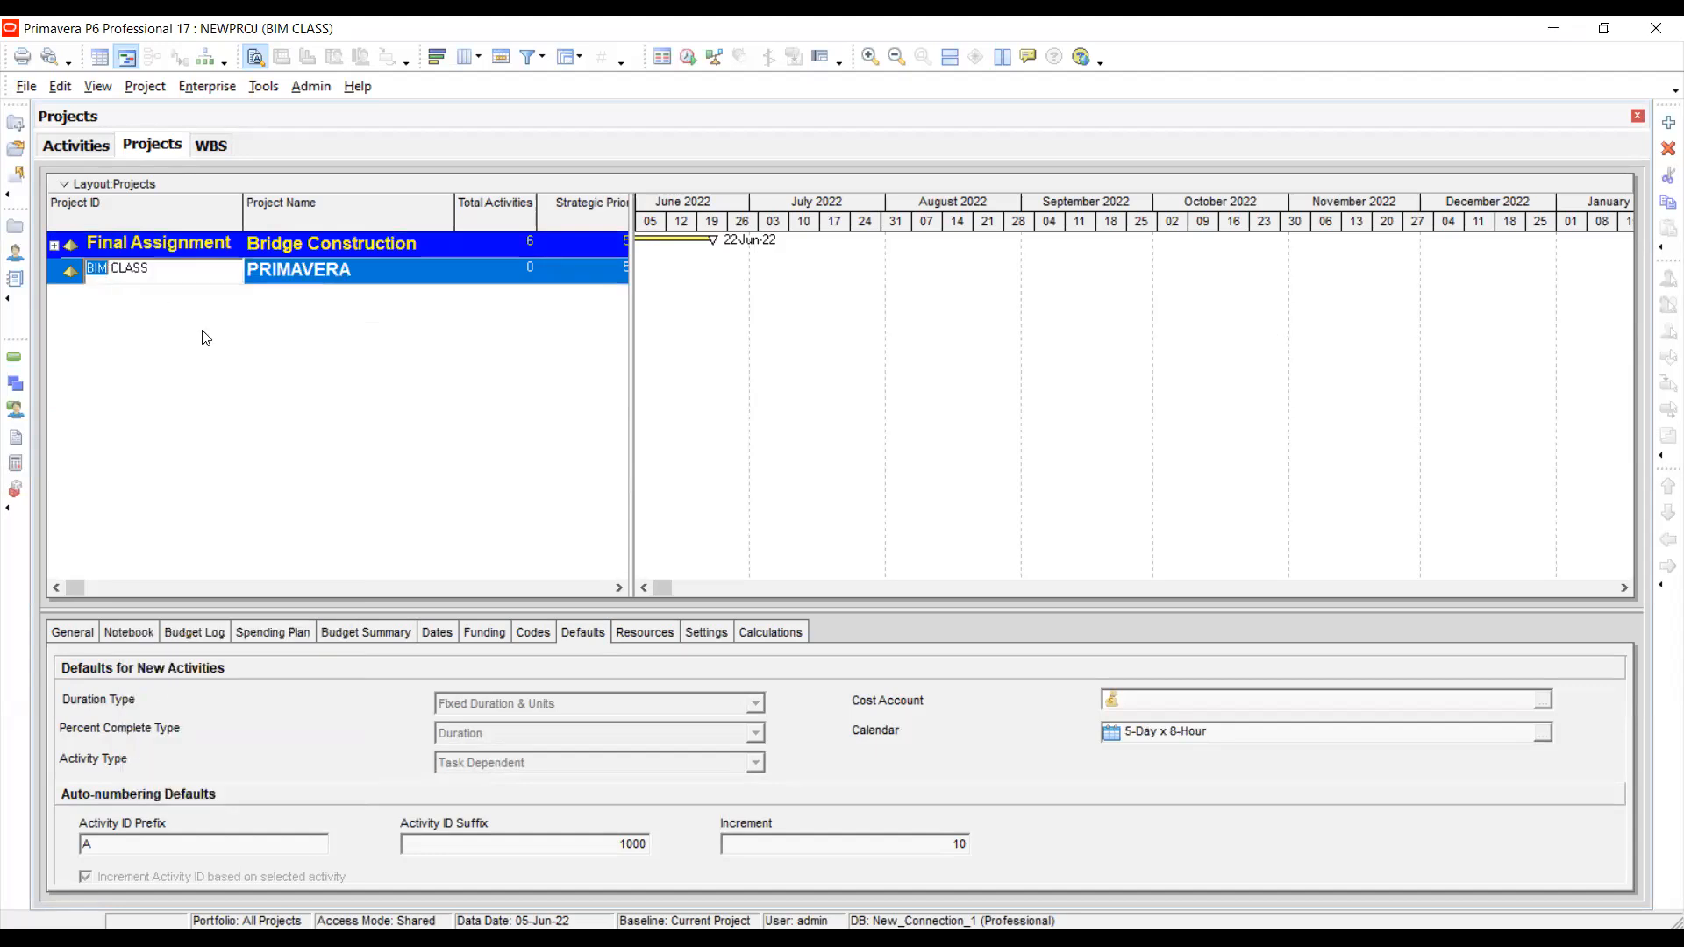
{"action": "key", "text": "Return"}
{"action": "left_click", "coordinate": [292, 266]}
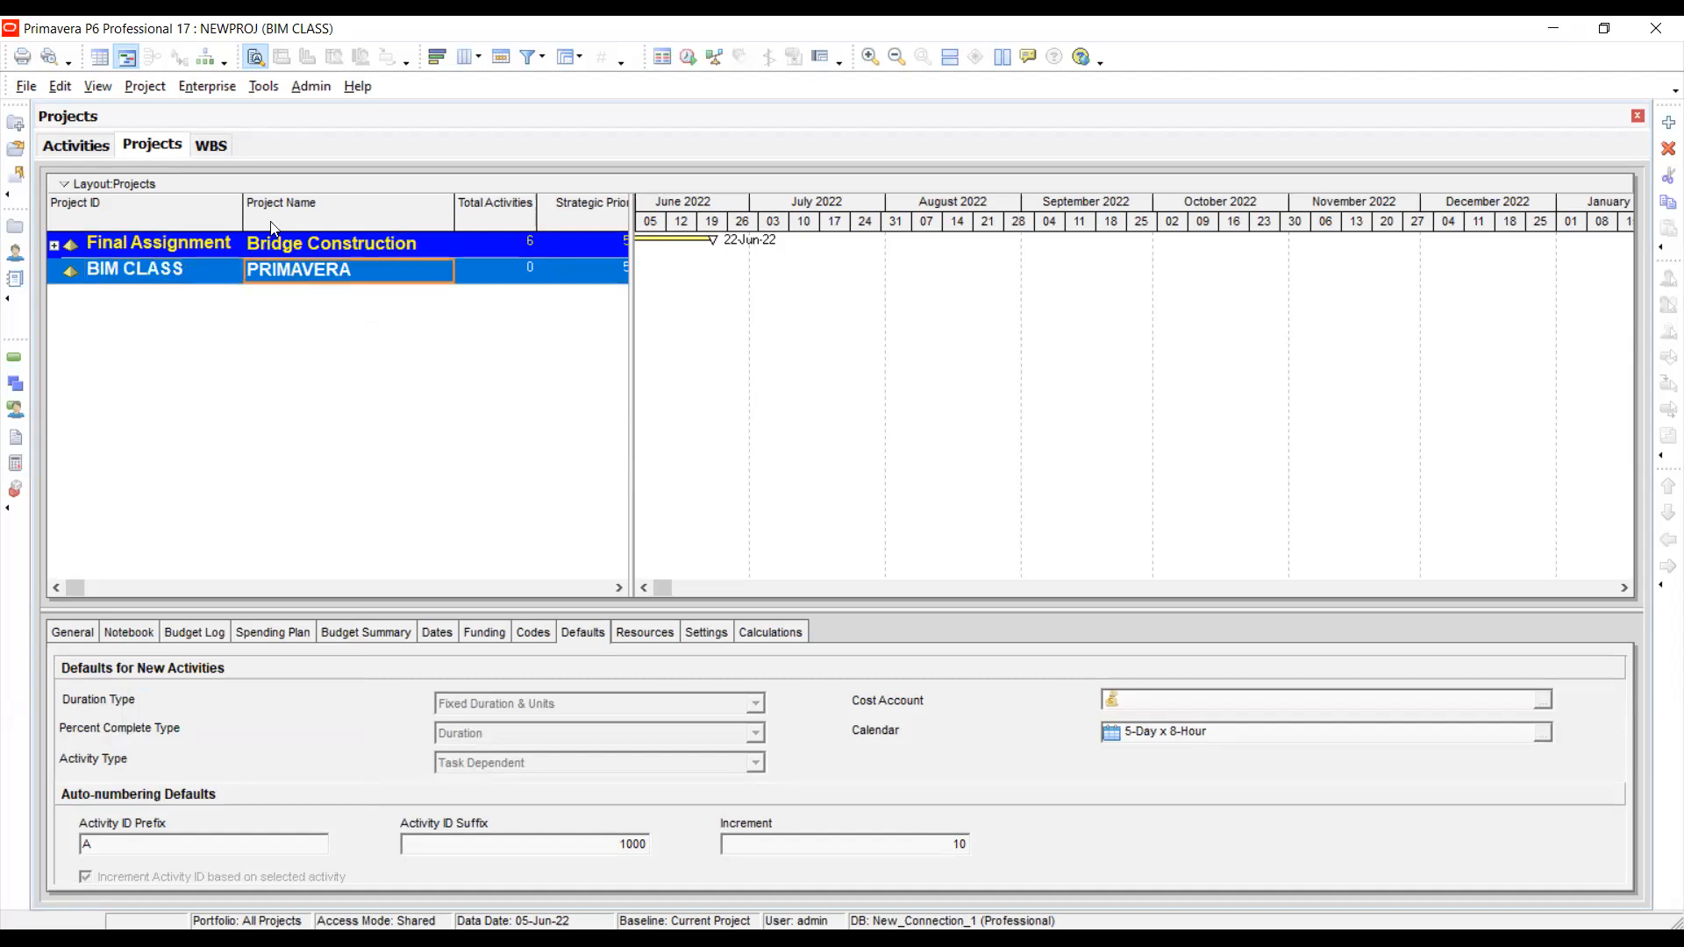
{"action": "left_click", "coordinate": [149, 87]}
{"action": "left_click", "coordinate": [177, 86]}
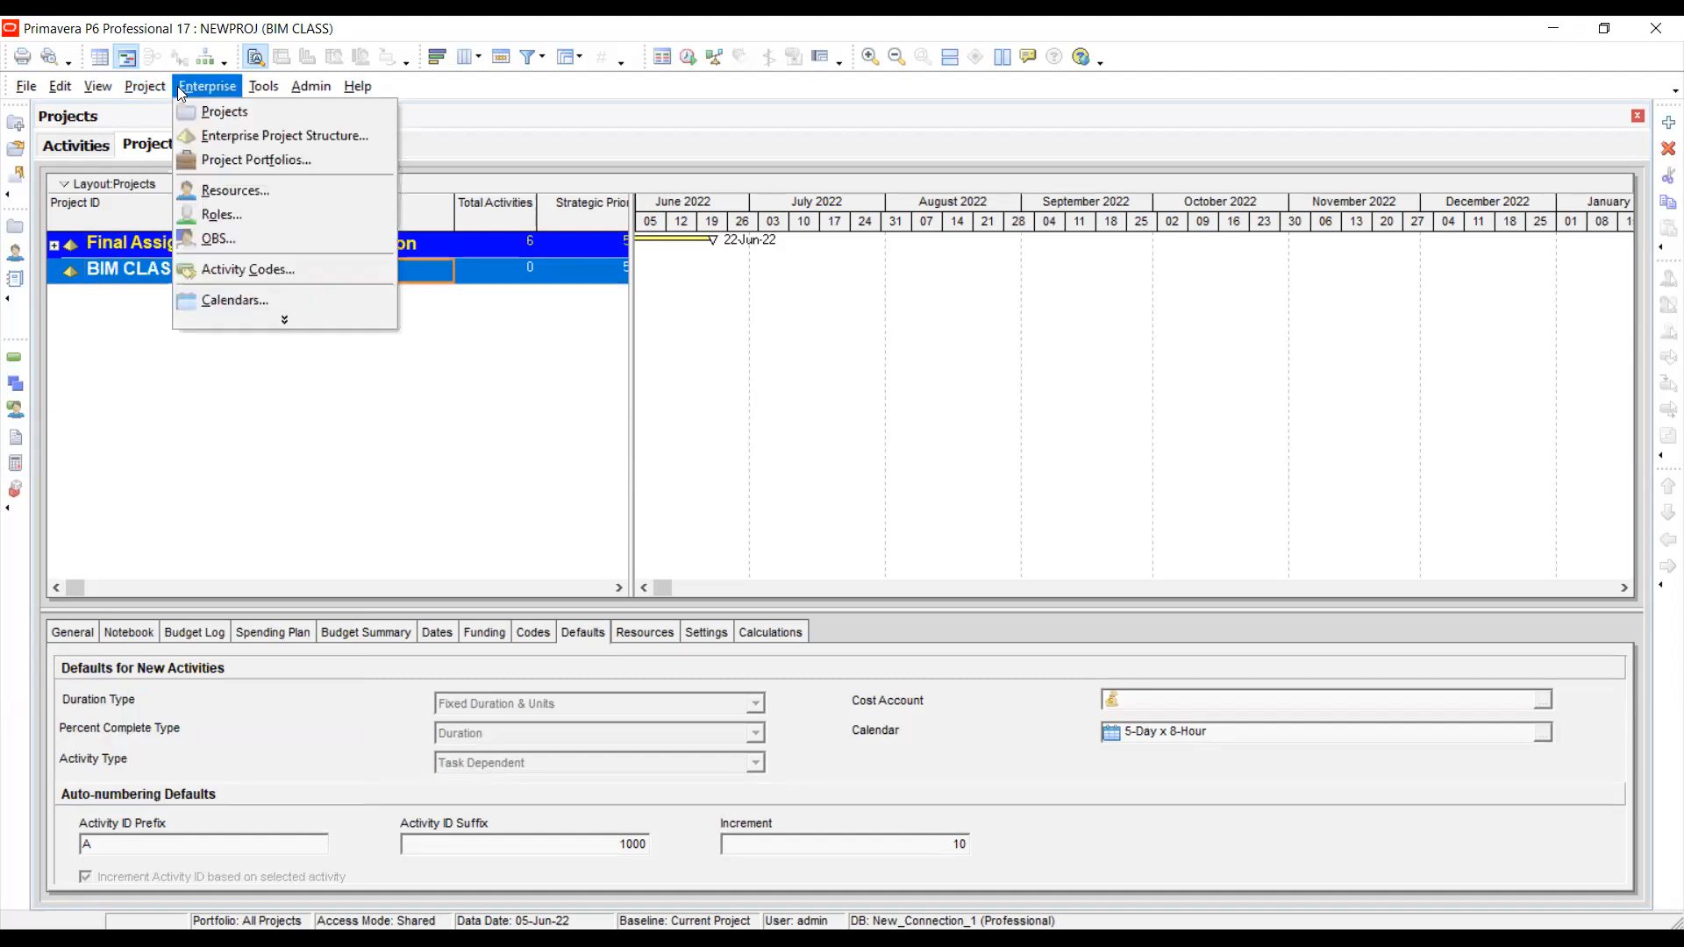
{"action": "left_click", "coordinate": [202, 114]}
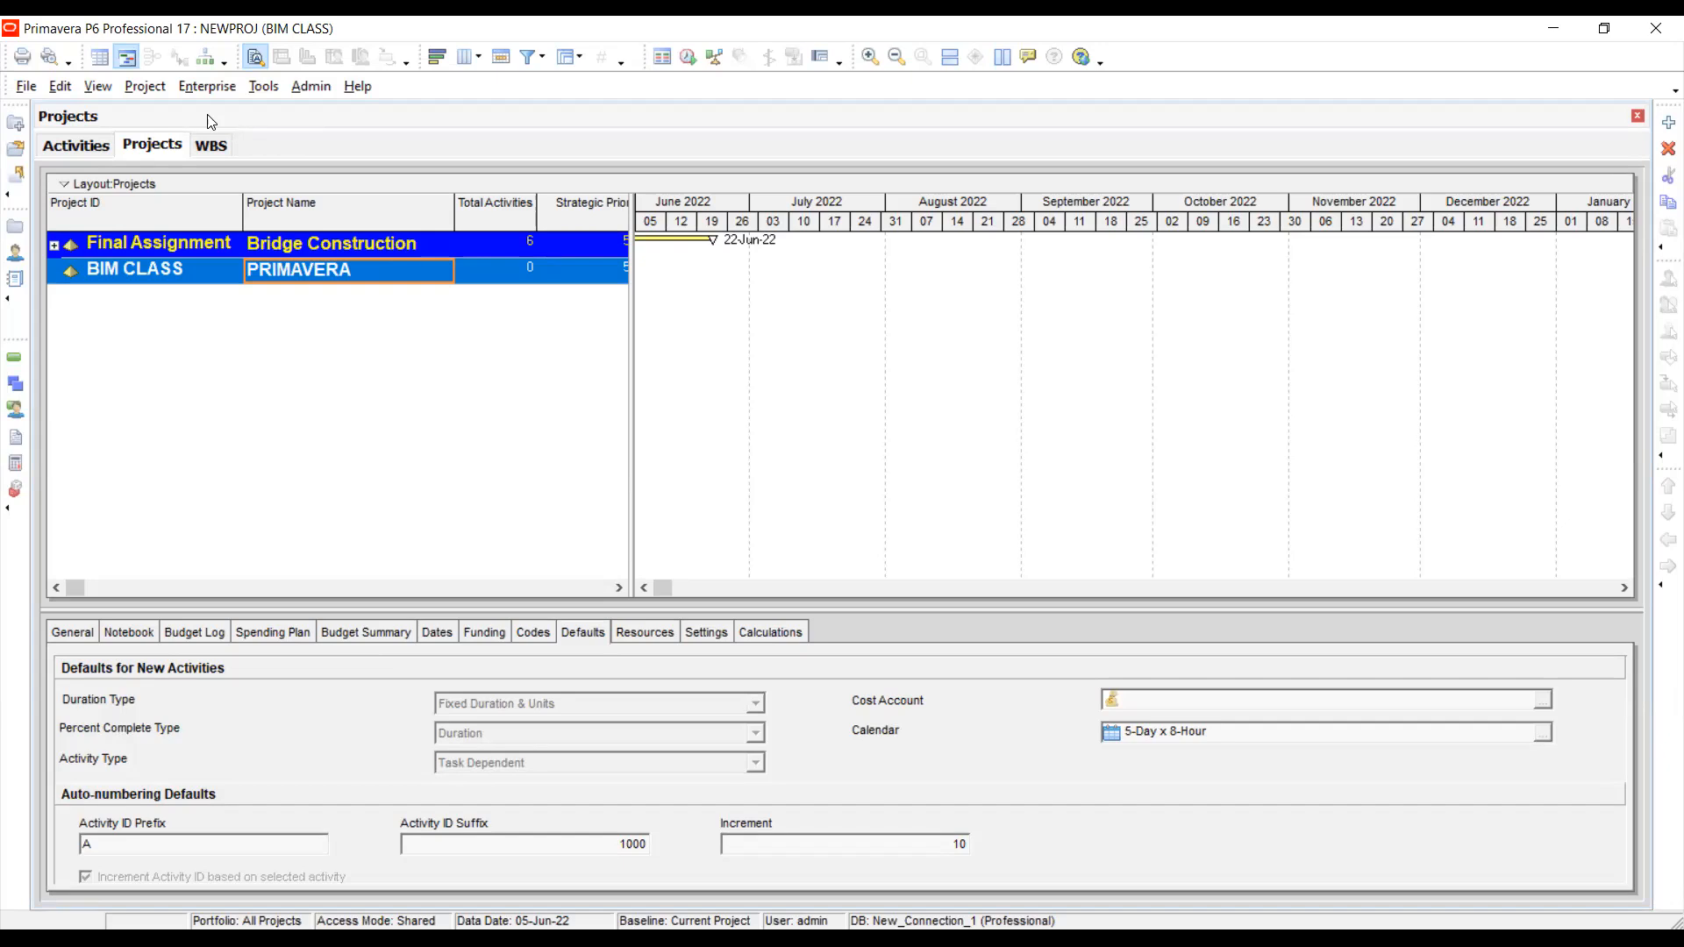
{"action": "left_click", "coordinate": [156, 87]}
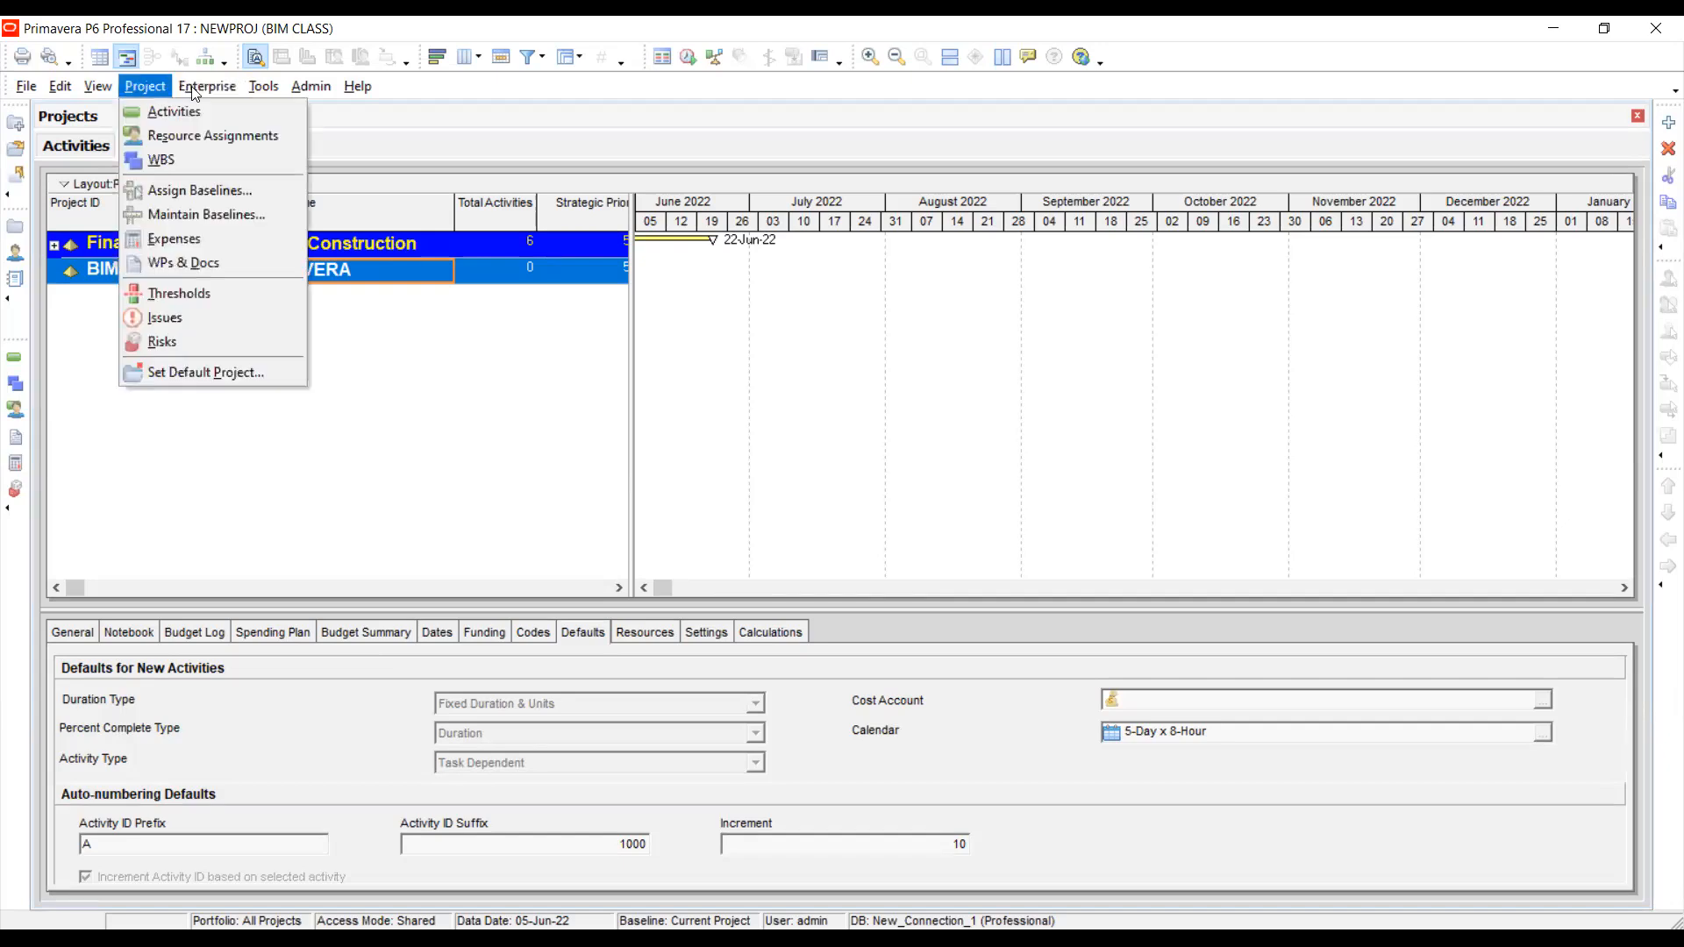
{"action": "mouse_move", "coordinate": [203, 93]}
{"action": "left_click", "coordinate": [253, 314]}
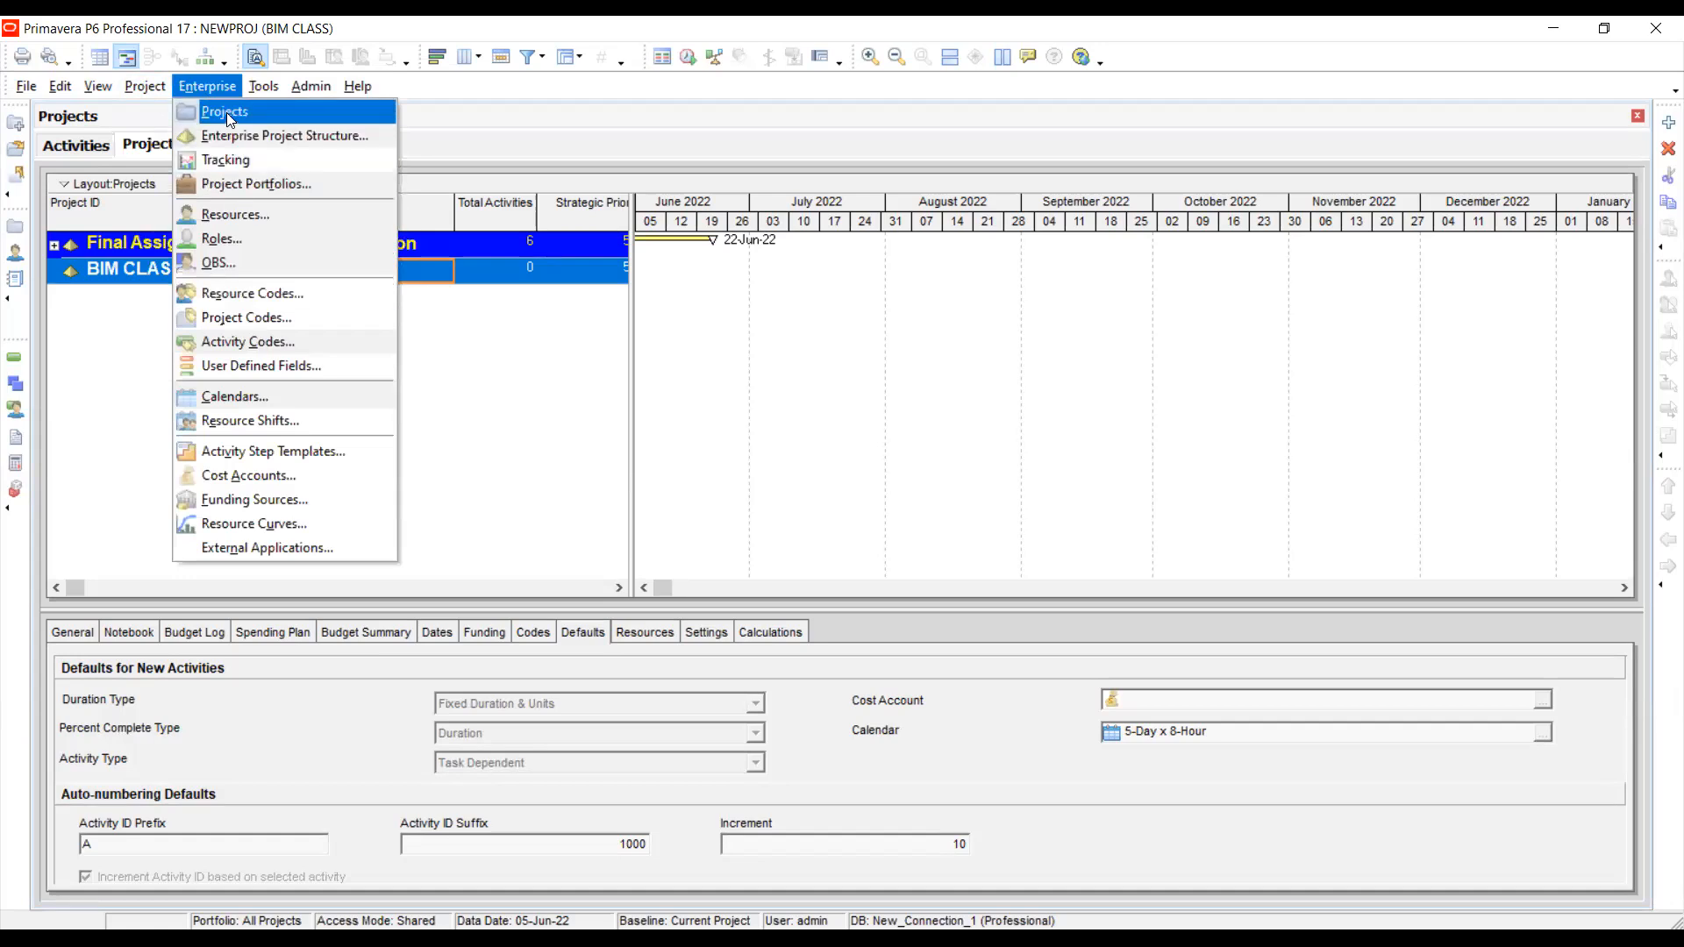
{"action": "mouse_move", "coordinate": [158, 92]}
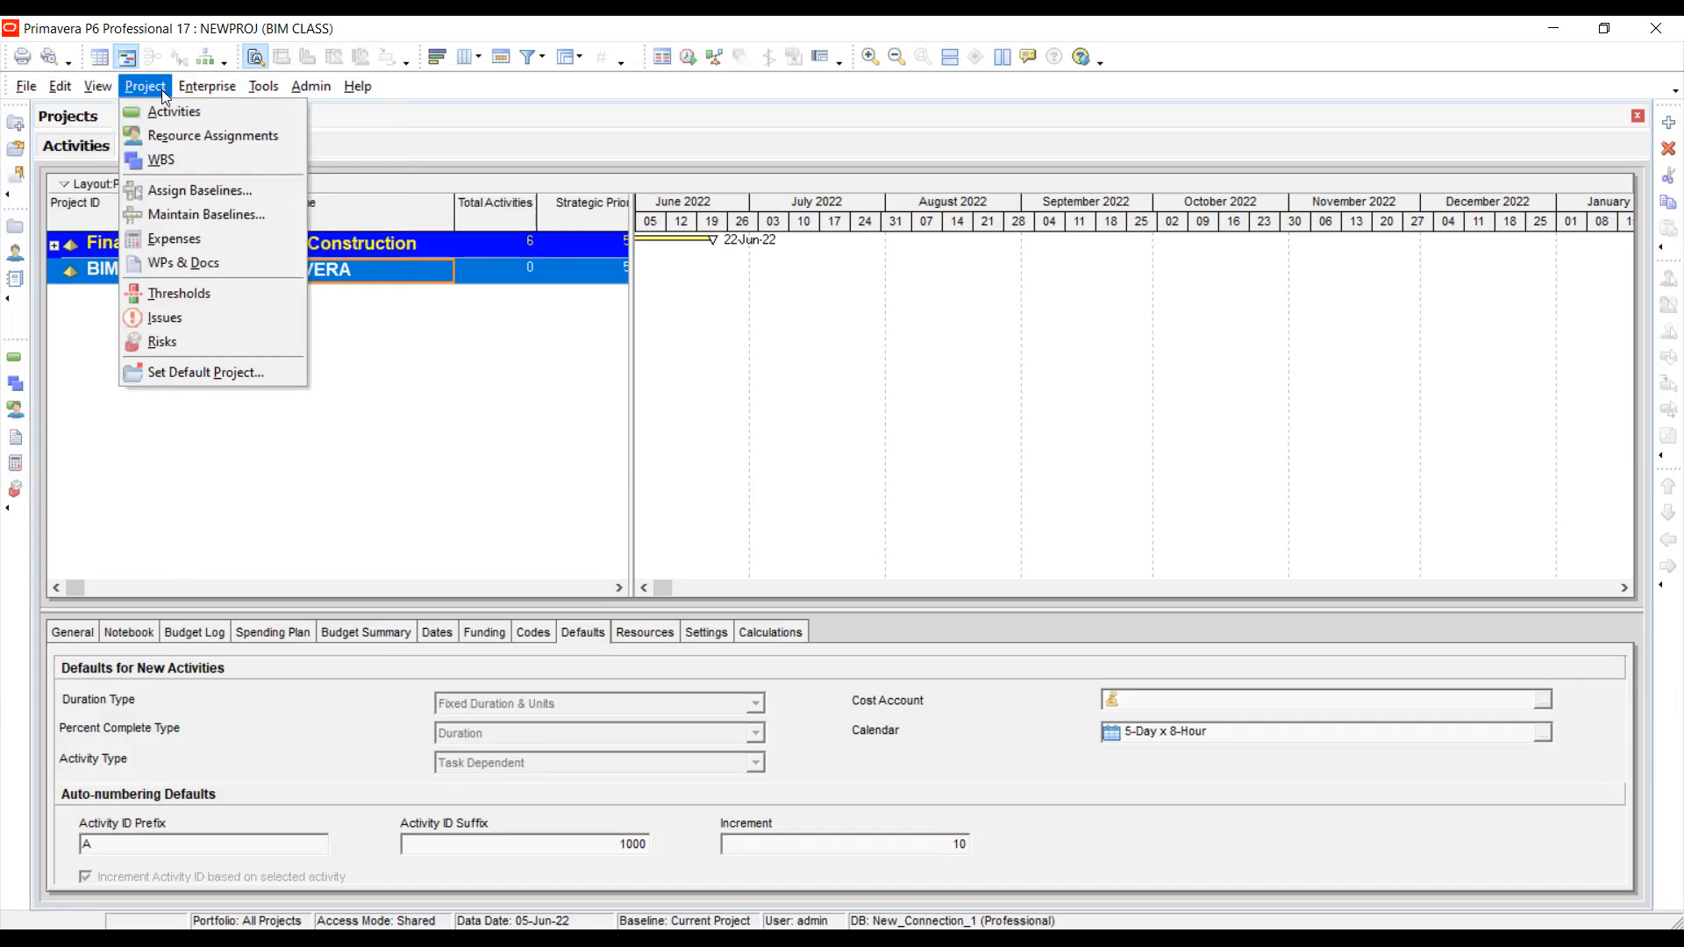
{"action": "left_click", "coordinate": [423, 267]}
{"action": "left_click", "coordinate": [181, 270]}
{"action": "right_click", "coordinate": [180, 270]}
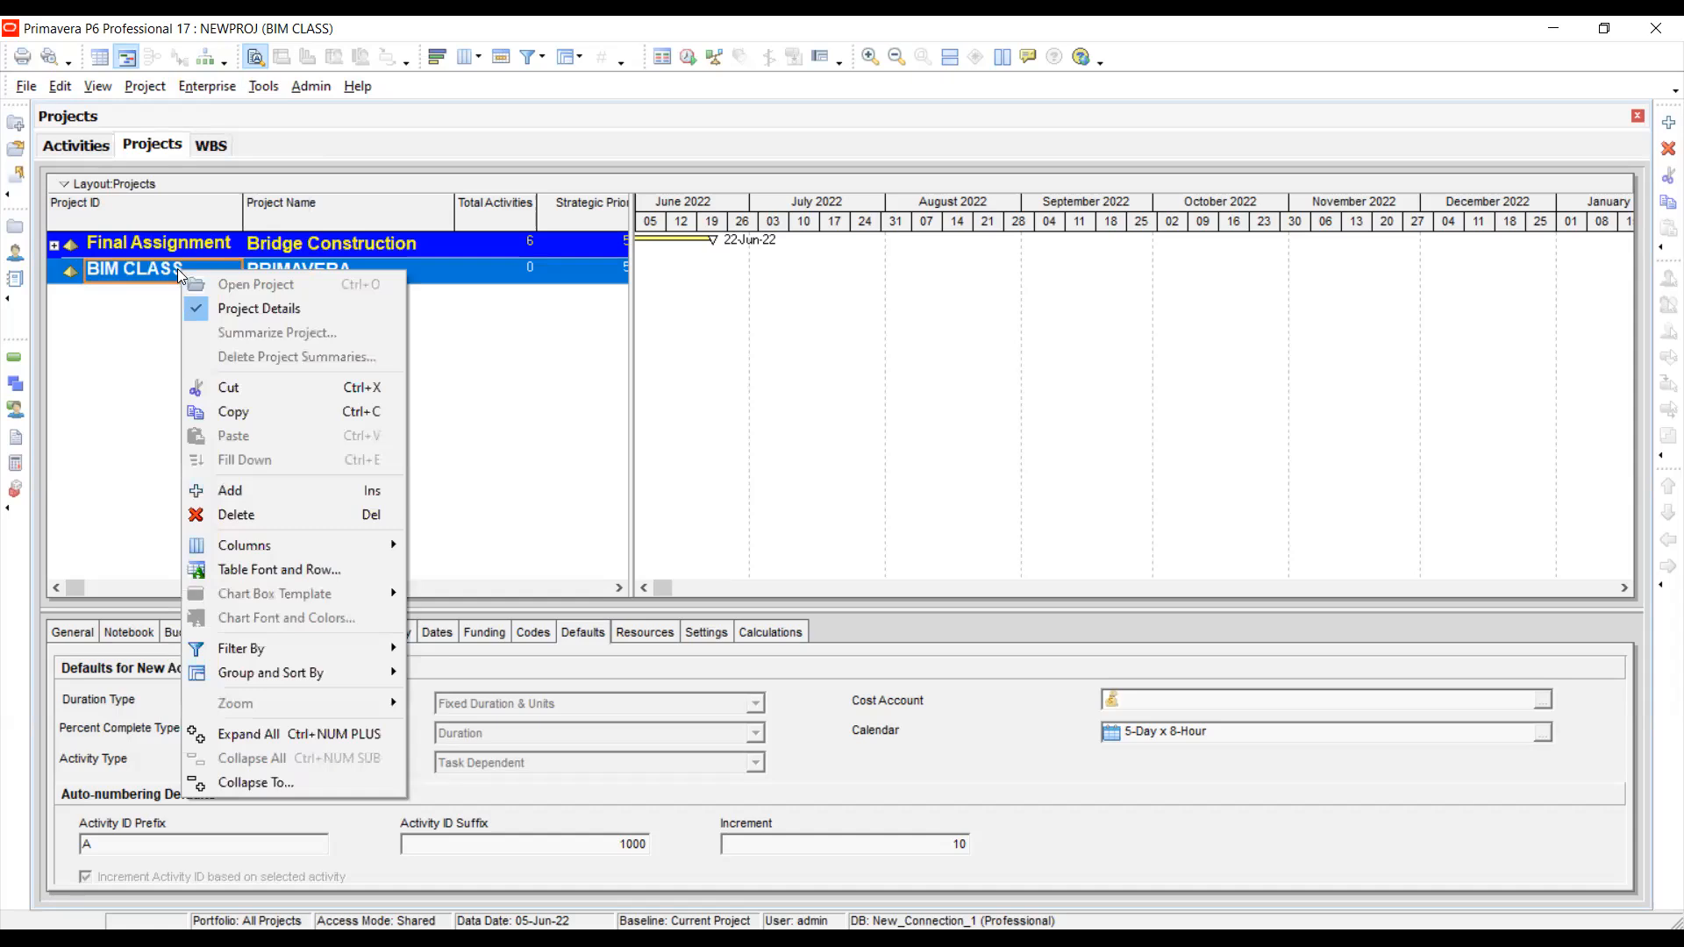
{"action": "left_click", "coordinate": [121, 313]}
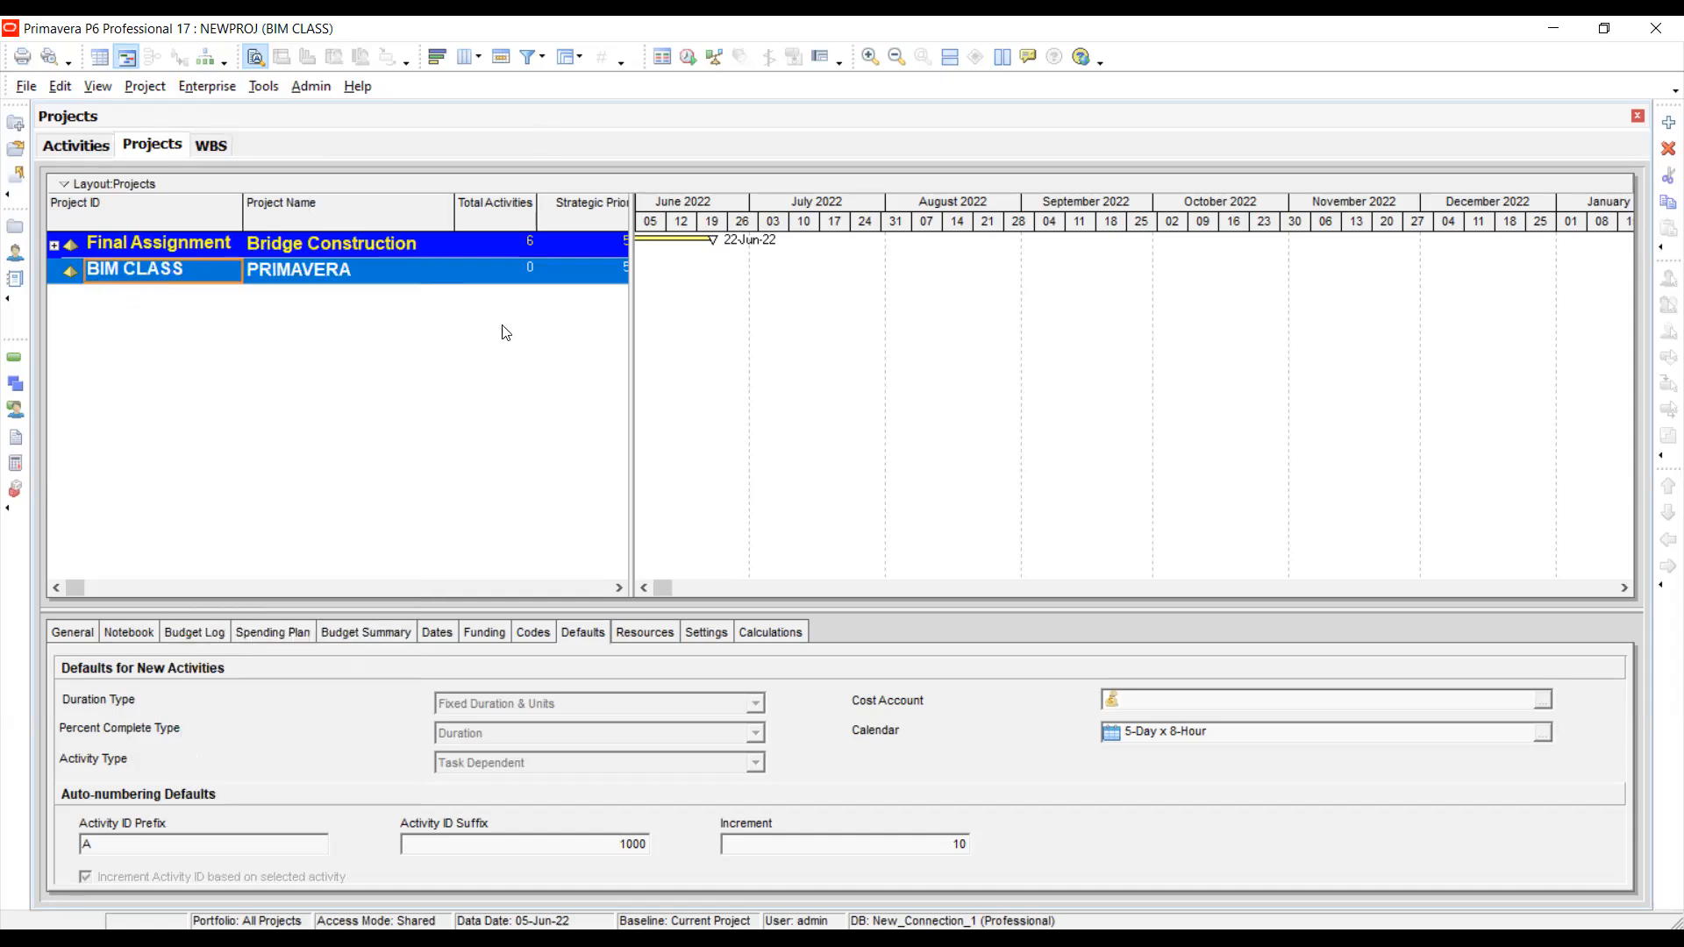
{"action": "left_click", "coordinate": [1669, 124]}
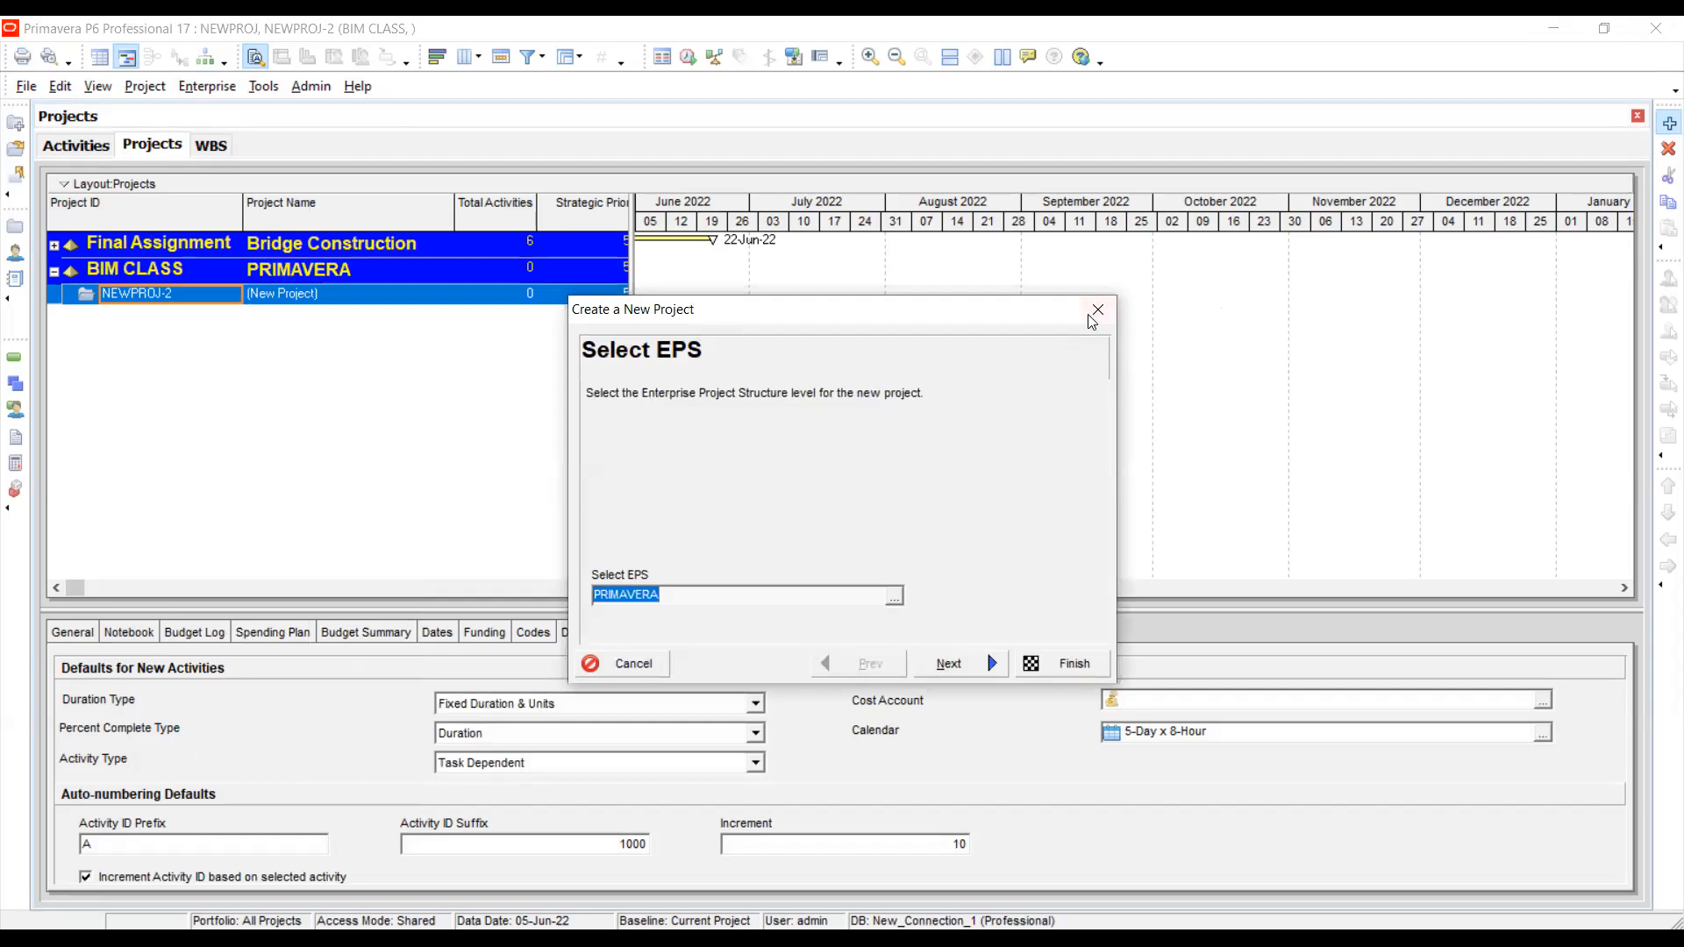
{"action": "key", "text": "Escape"}
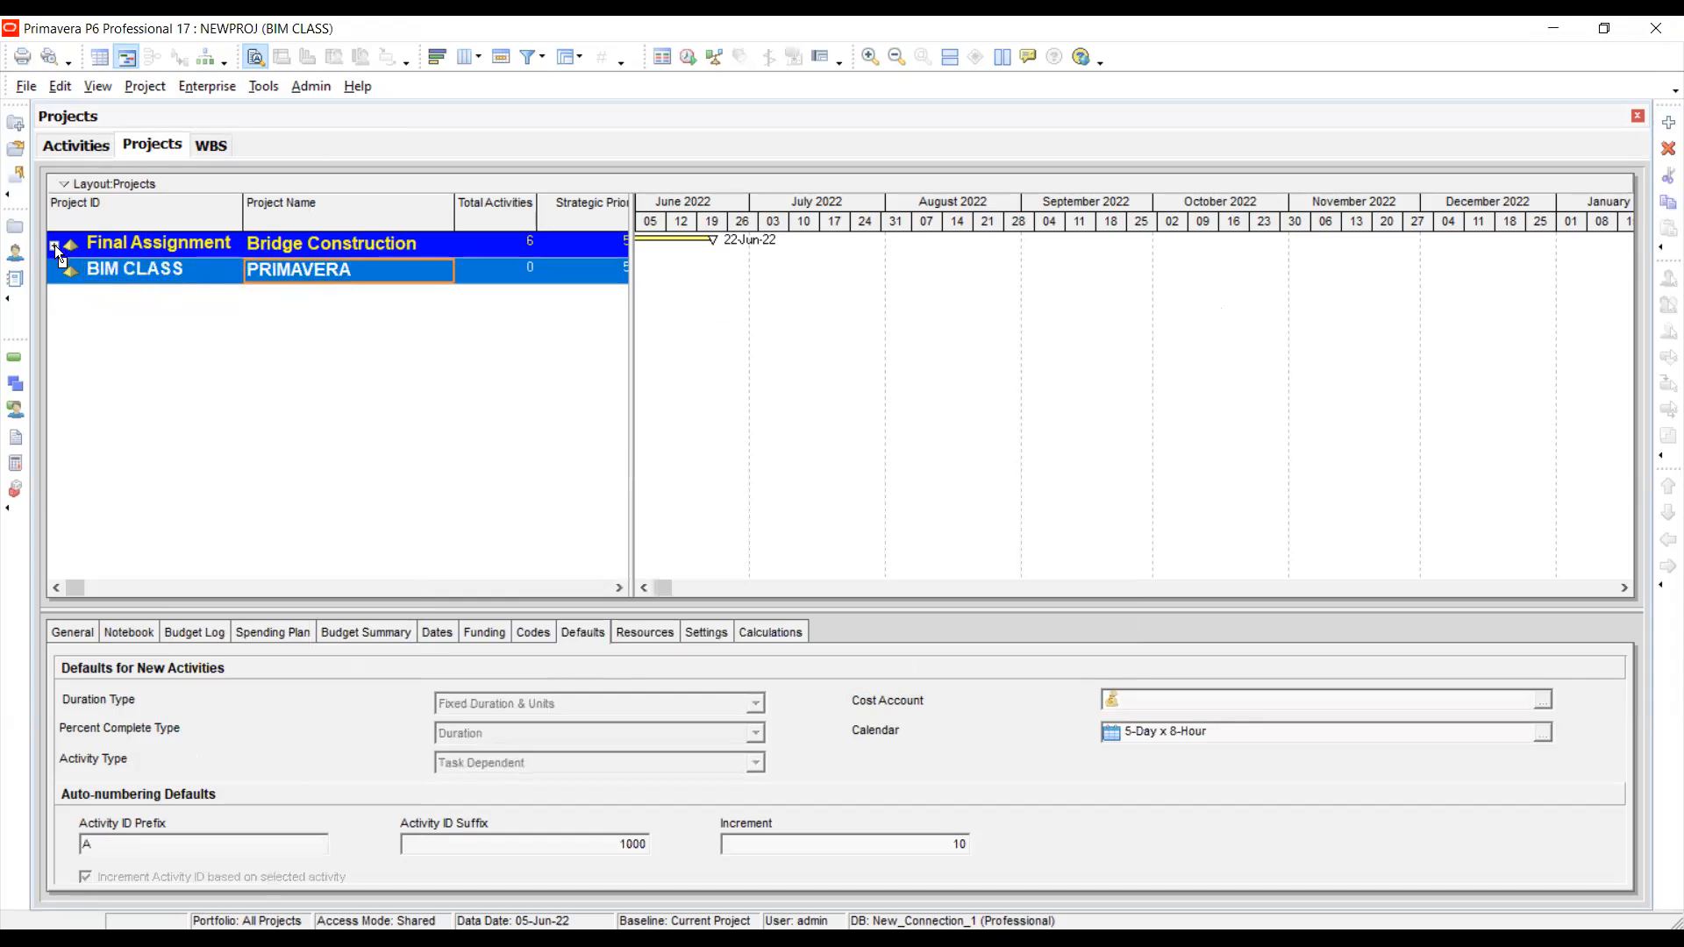
- Start a new project under the BIM CLASS element, keeping PRIMAVERA as its EPS
{"action": "left_click", "coordinate": [118, 279]}
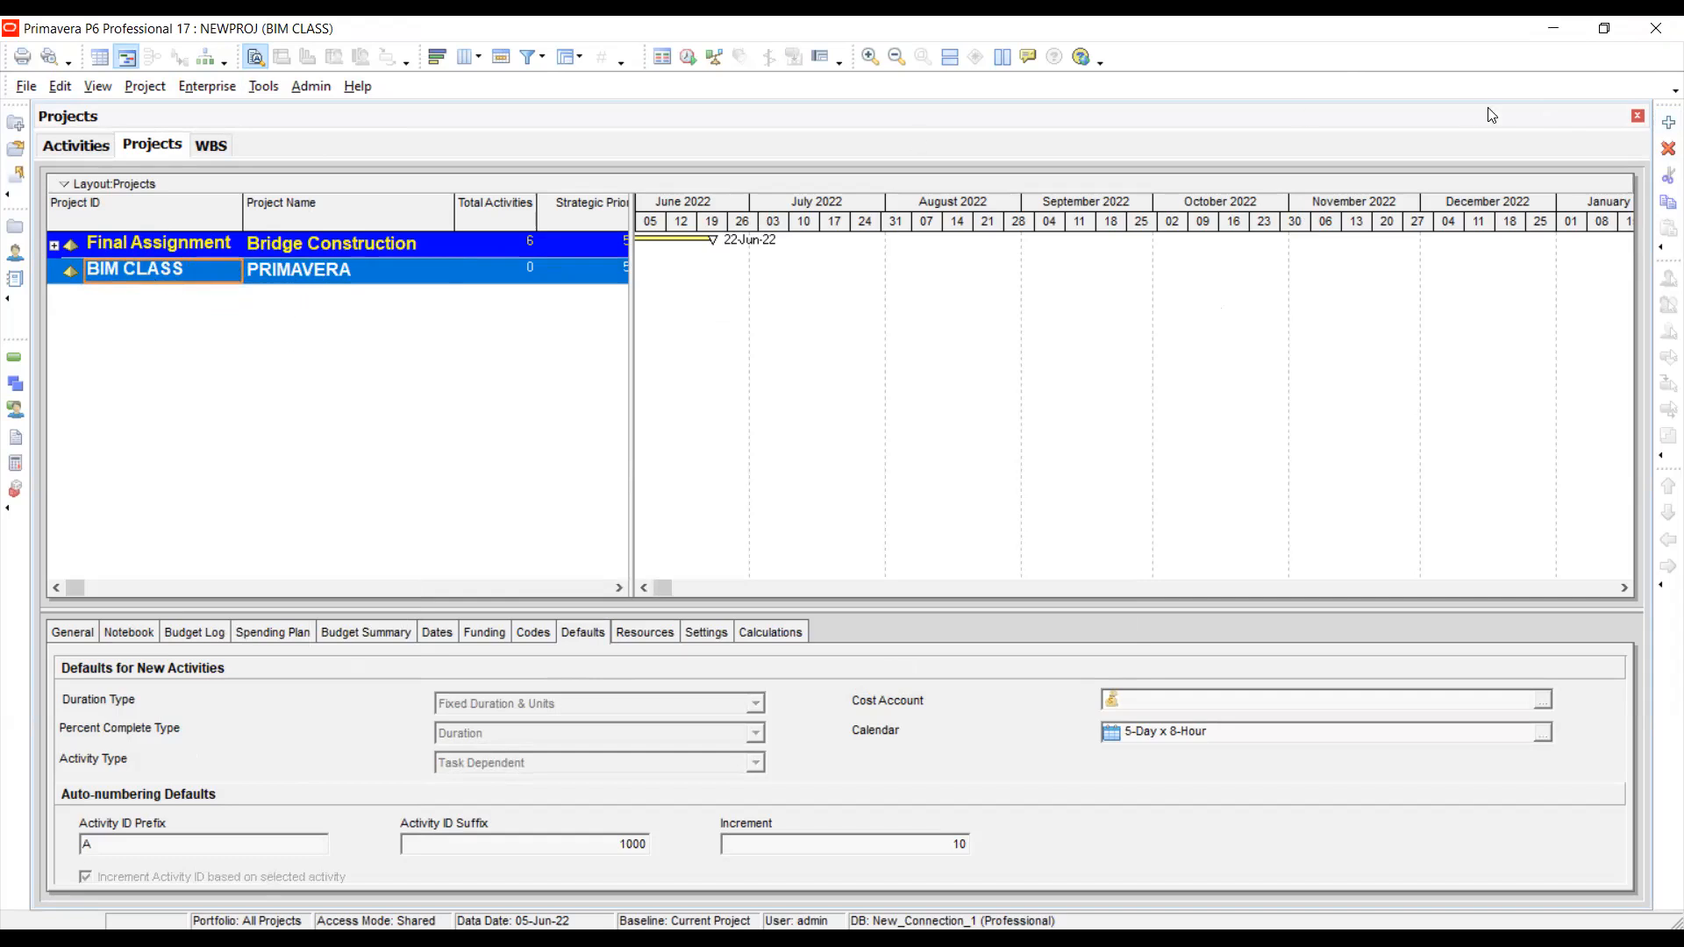
{"action": "left_click", "coordinate": [1661, 130]}
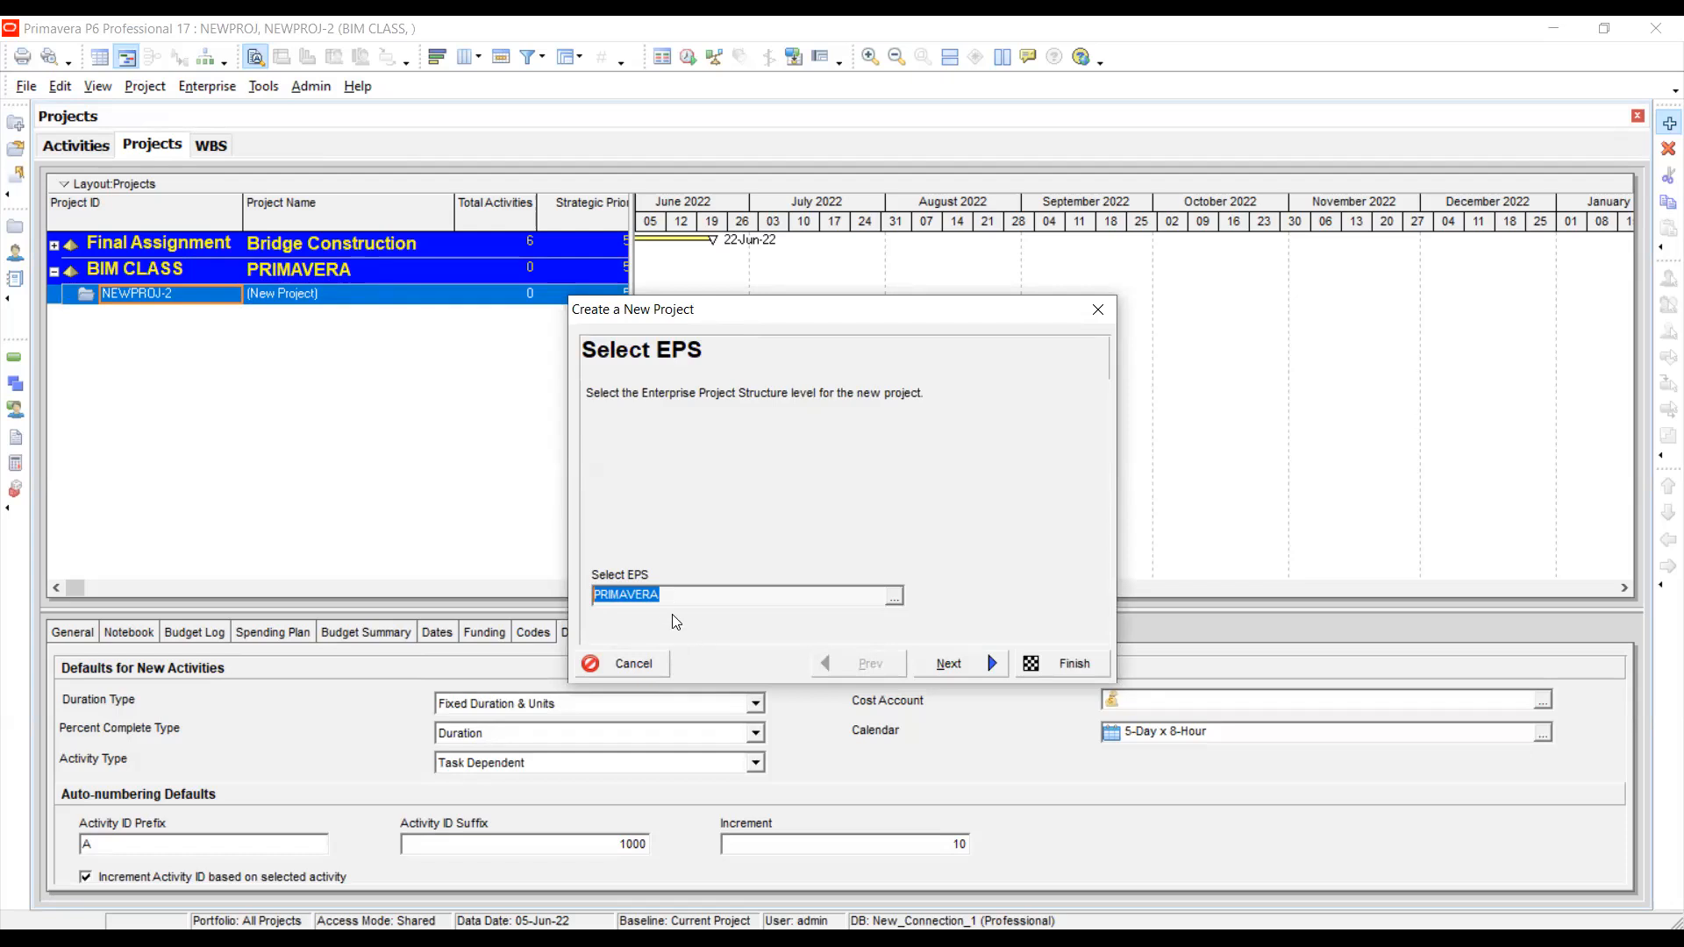
{"action": "left_click", "coordinate": [899, 597]}
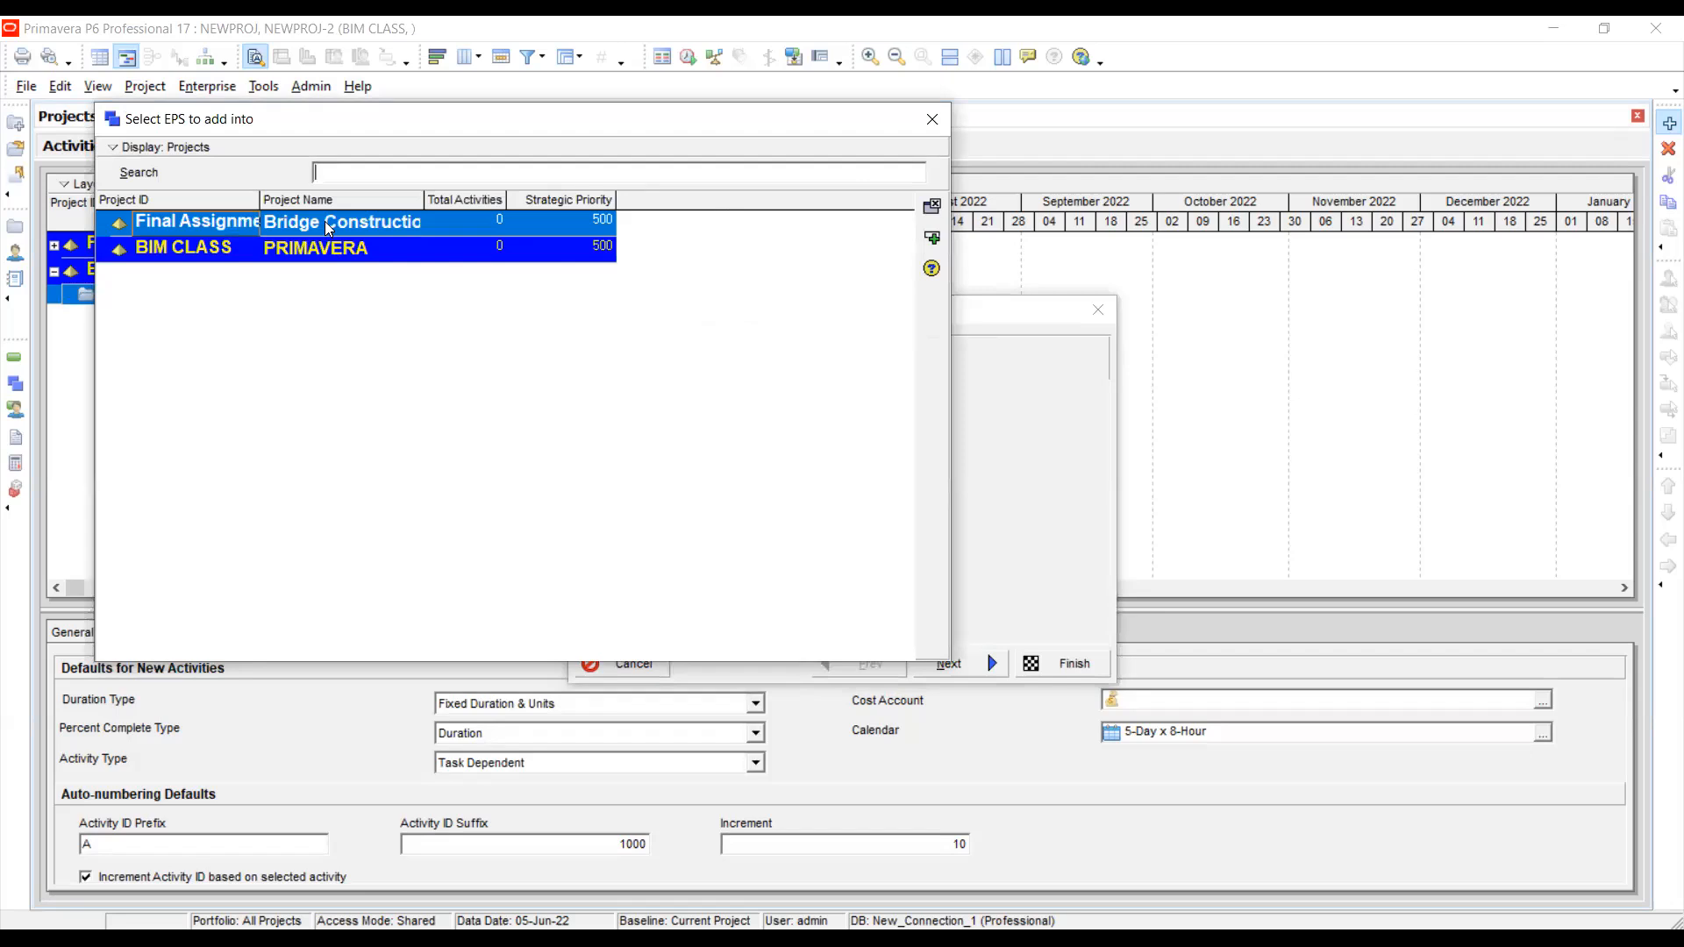
{"action": "left_click", "coordinate": [931, 121]}
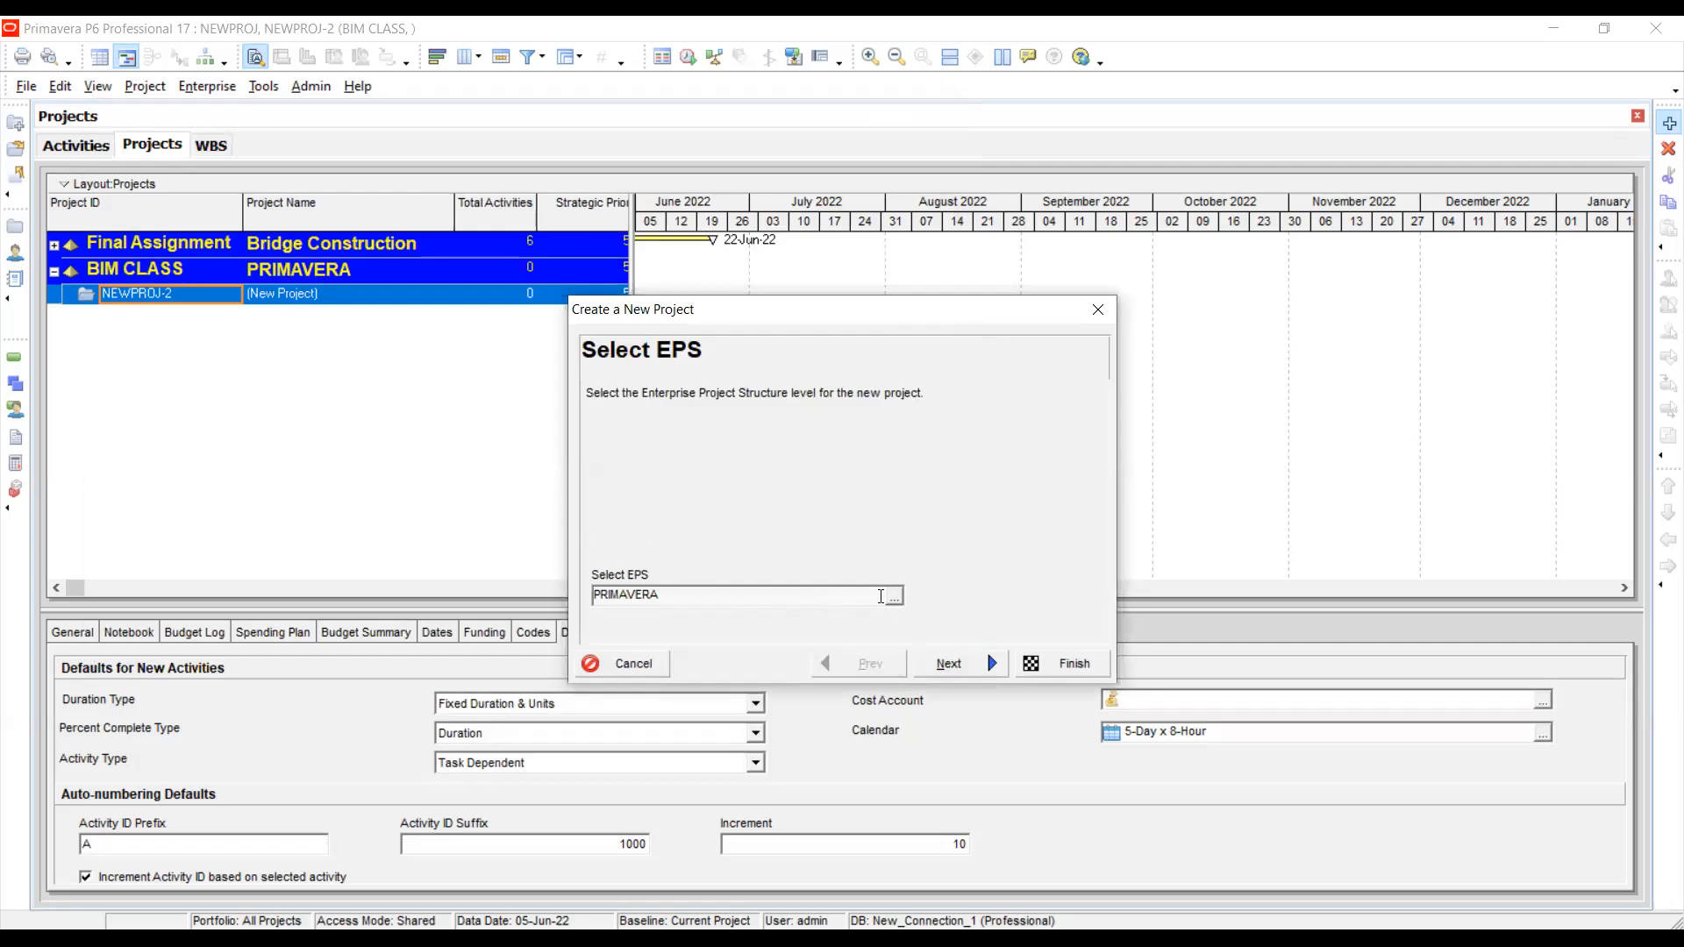
{"action": "left_click", "coordinate": [949, 663]}
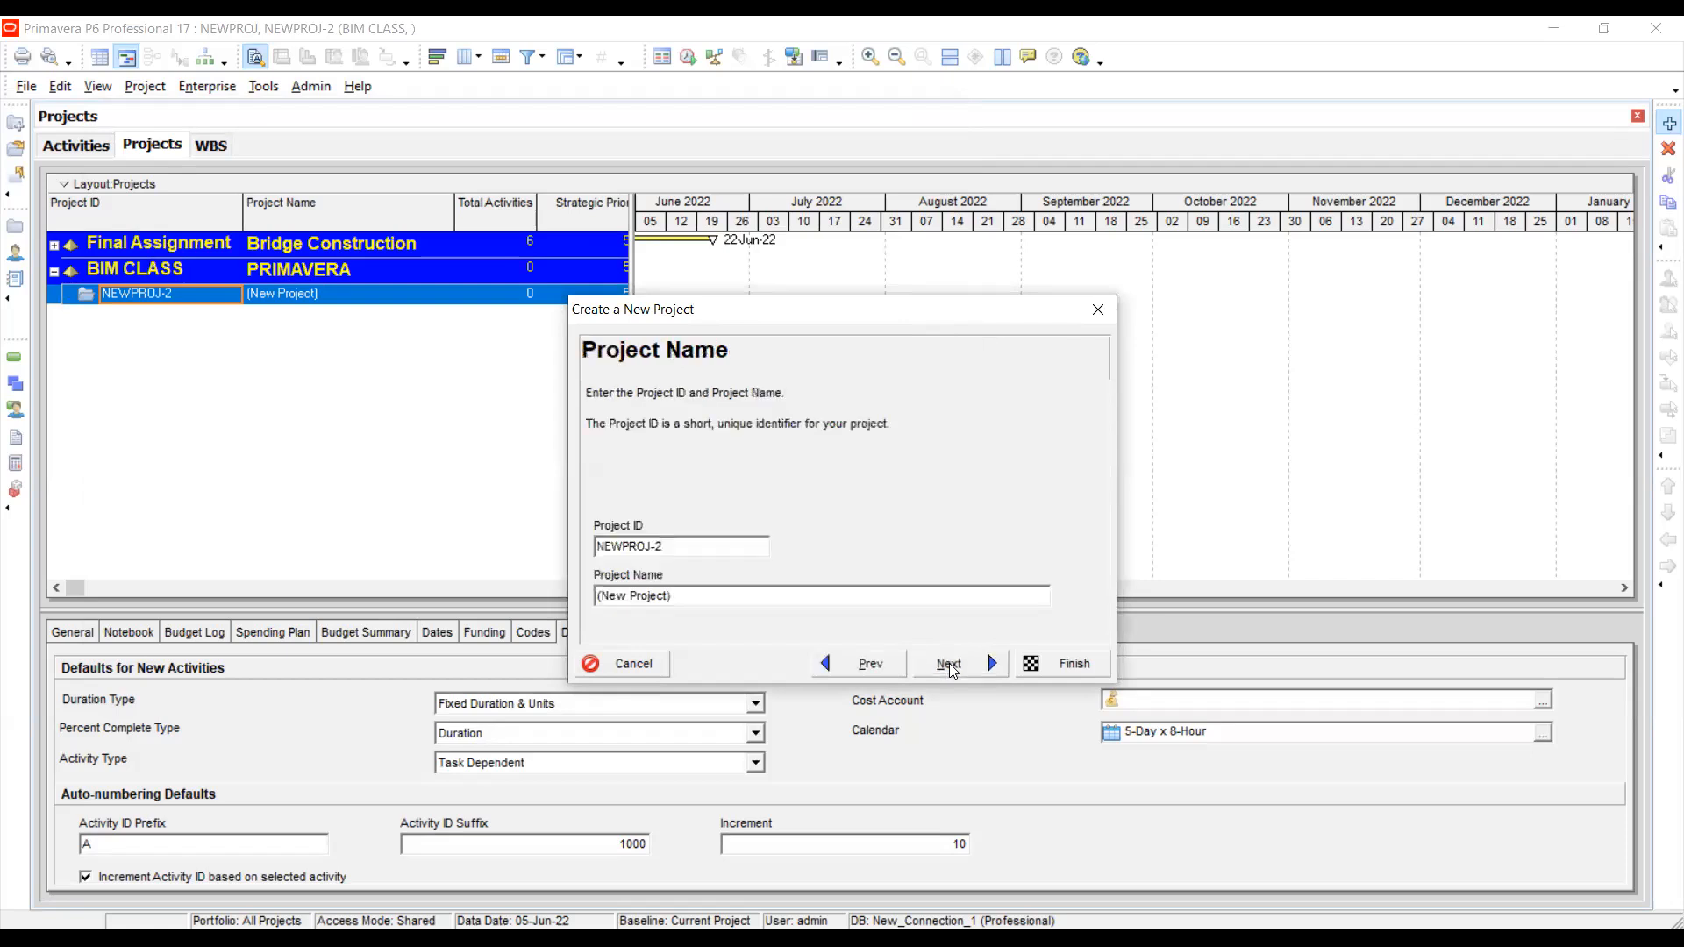
- Set the new project's ID to NEW PR and its name to ZONE, and finish creating it
{"action": "double_click", "coordinate": [678, 545]}
{"action": "key", "text": "BackSpace"}
{"action": "type", "text": "NEW PR"}
{"action": "left_click_drag", "start_coordinate": [687, 596], "coordinate": [597, 596]}
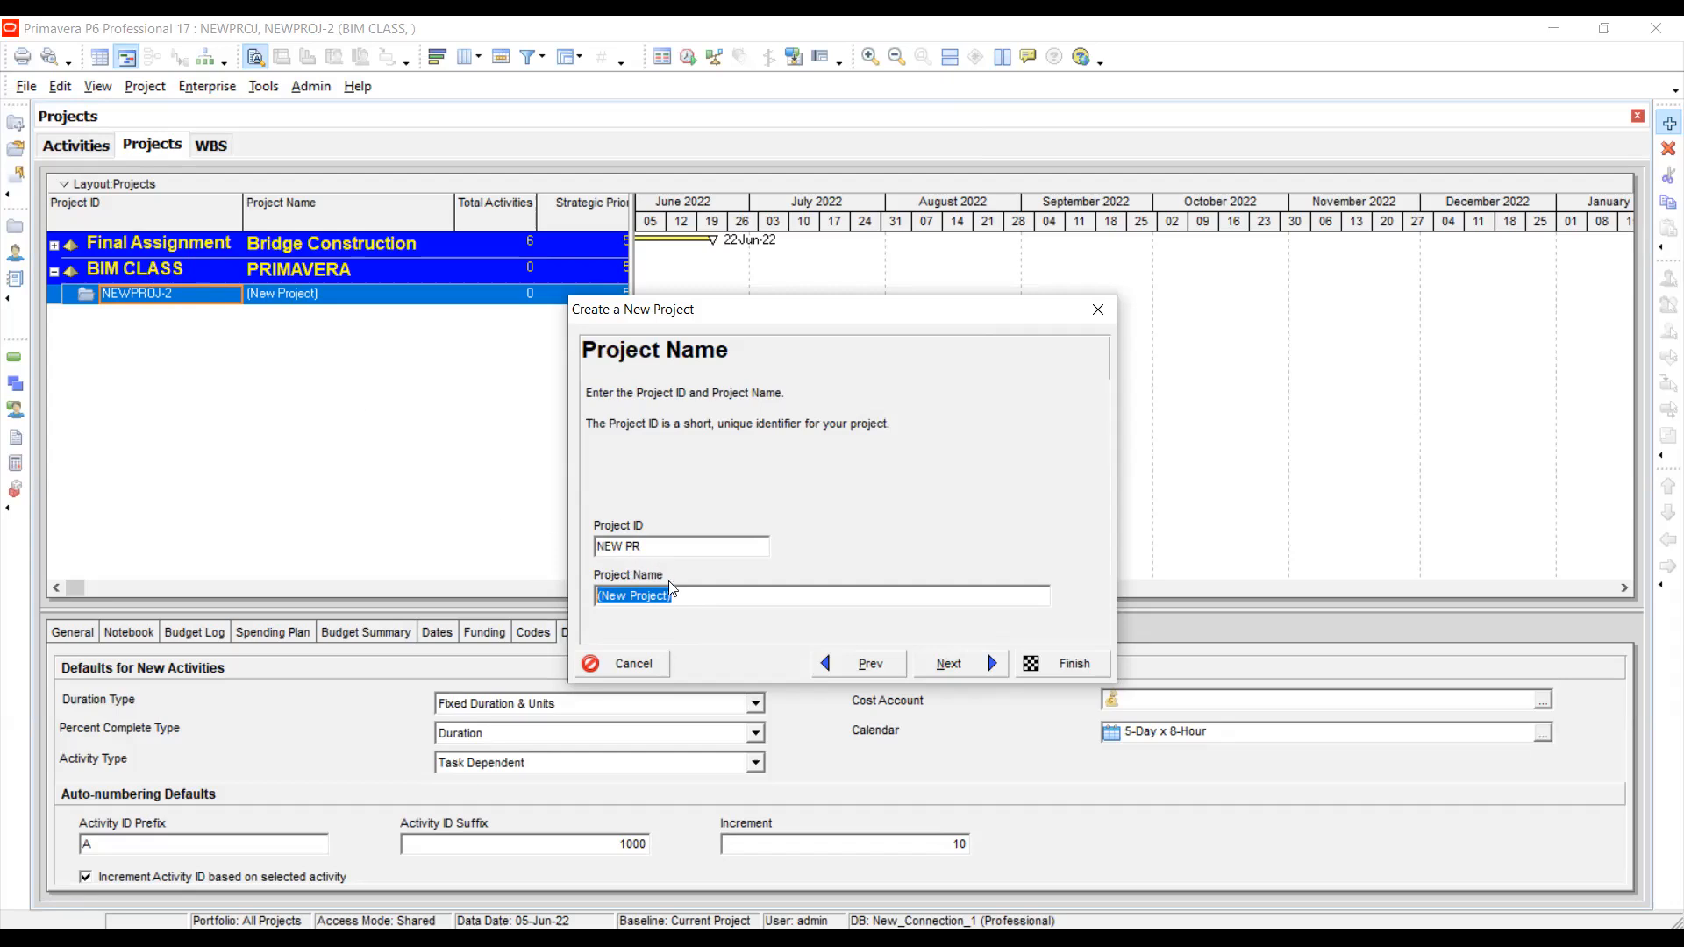
{"action": "type", "text": "ZONE"}
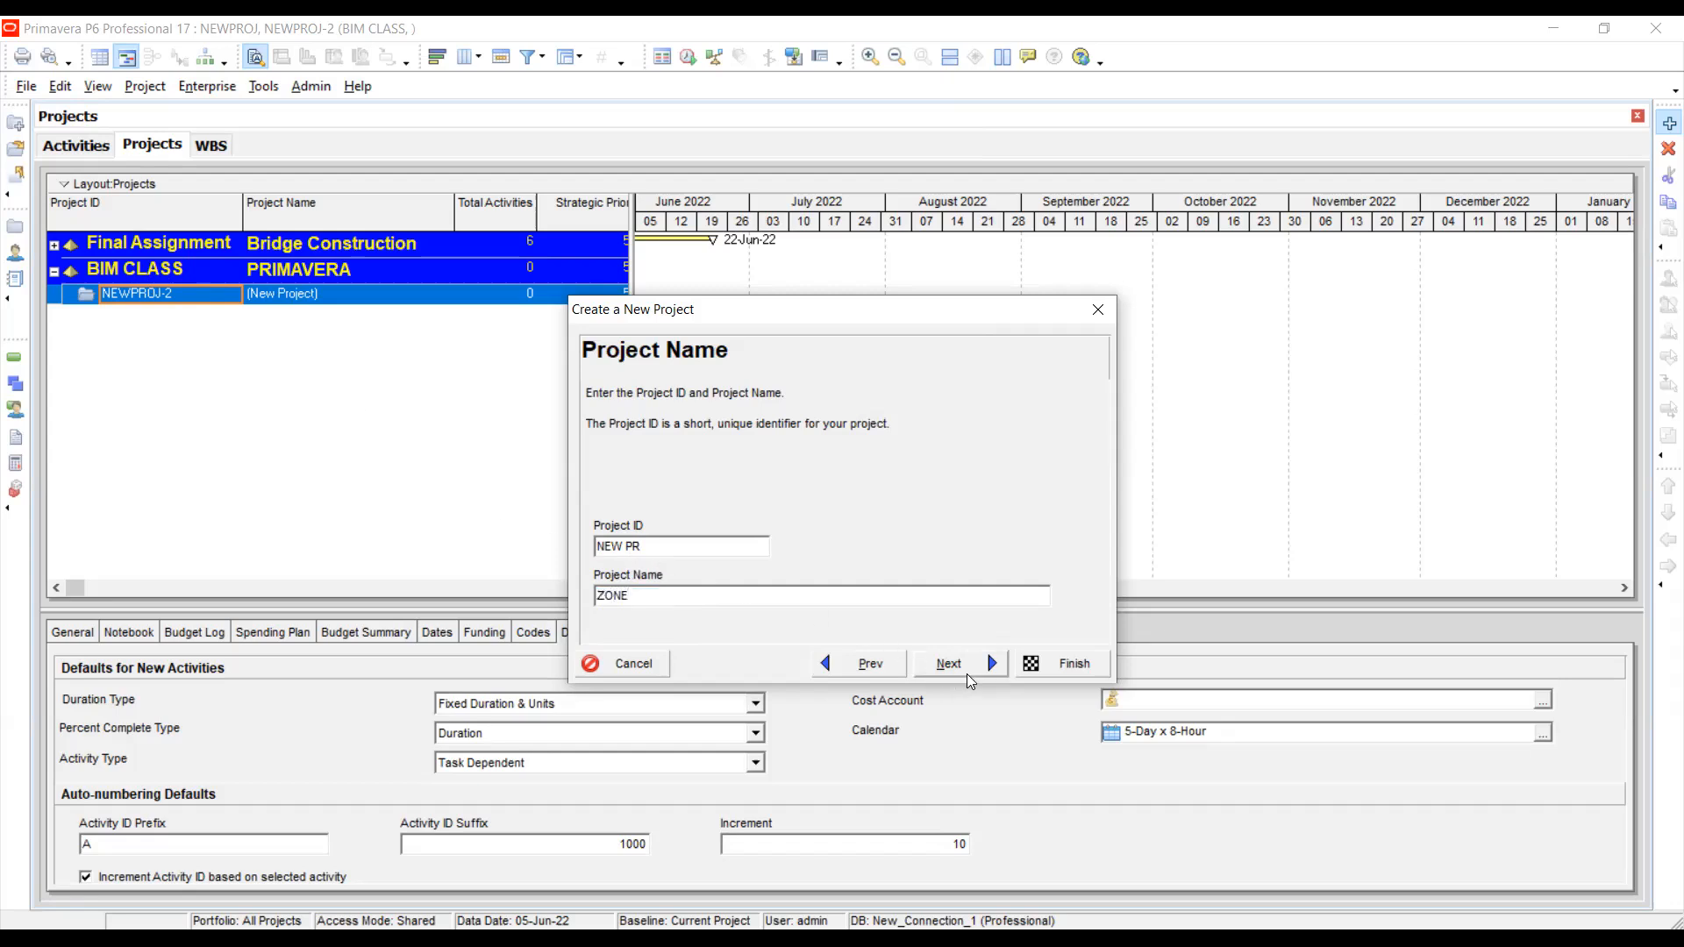
{"action": "left_click", "coordinate": [966, 669]}
{"action": "left_click", "coordinate": [1063, 664]}
- Open the NEW PR project (ZONE) from the BIM CLASS element
{"action": "left_click", "coordinate": [166, 296]}
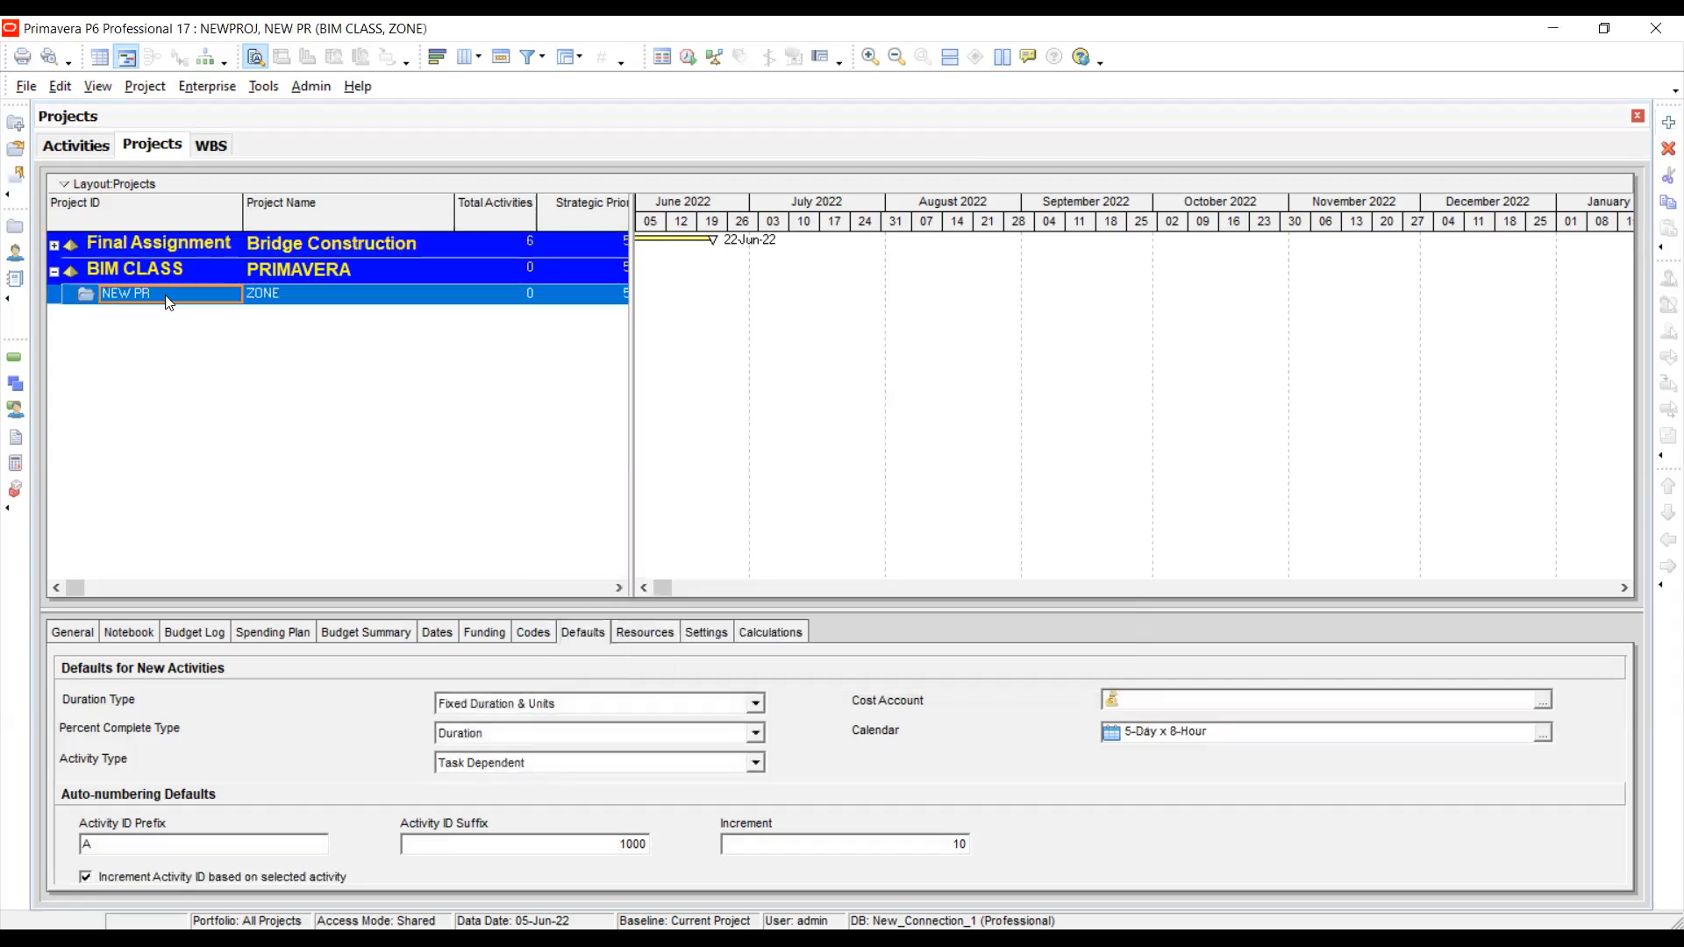
{"action": "left_click", "coordinate": [280, 301]}
{"action": "right_click", "coordinate": [280, 301]}
{"action": "left_click", "coordinate": [301, 311]}
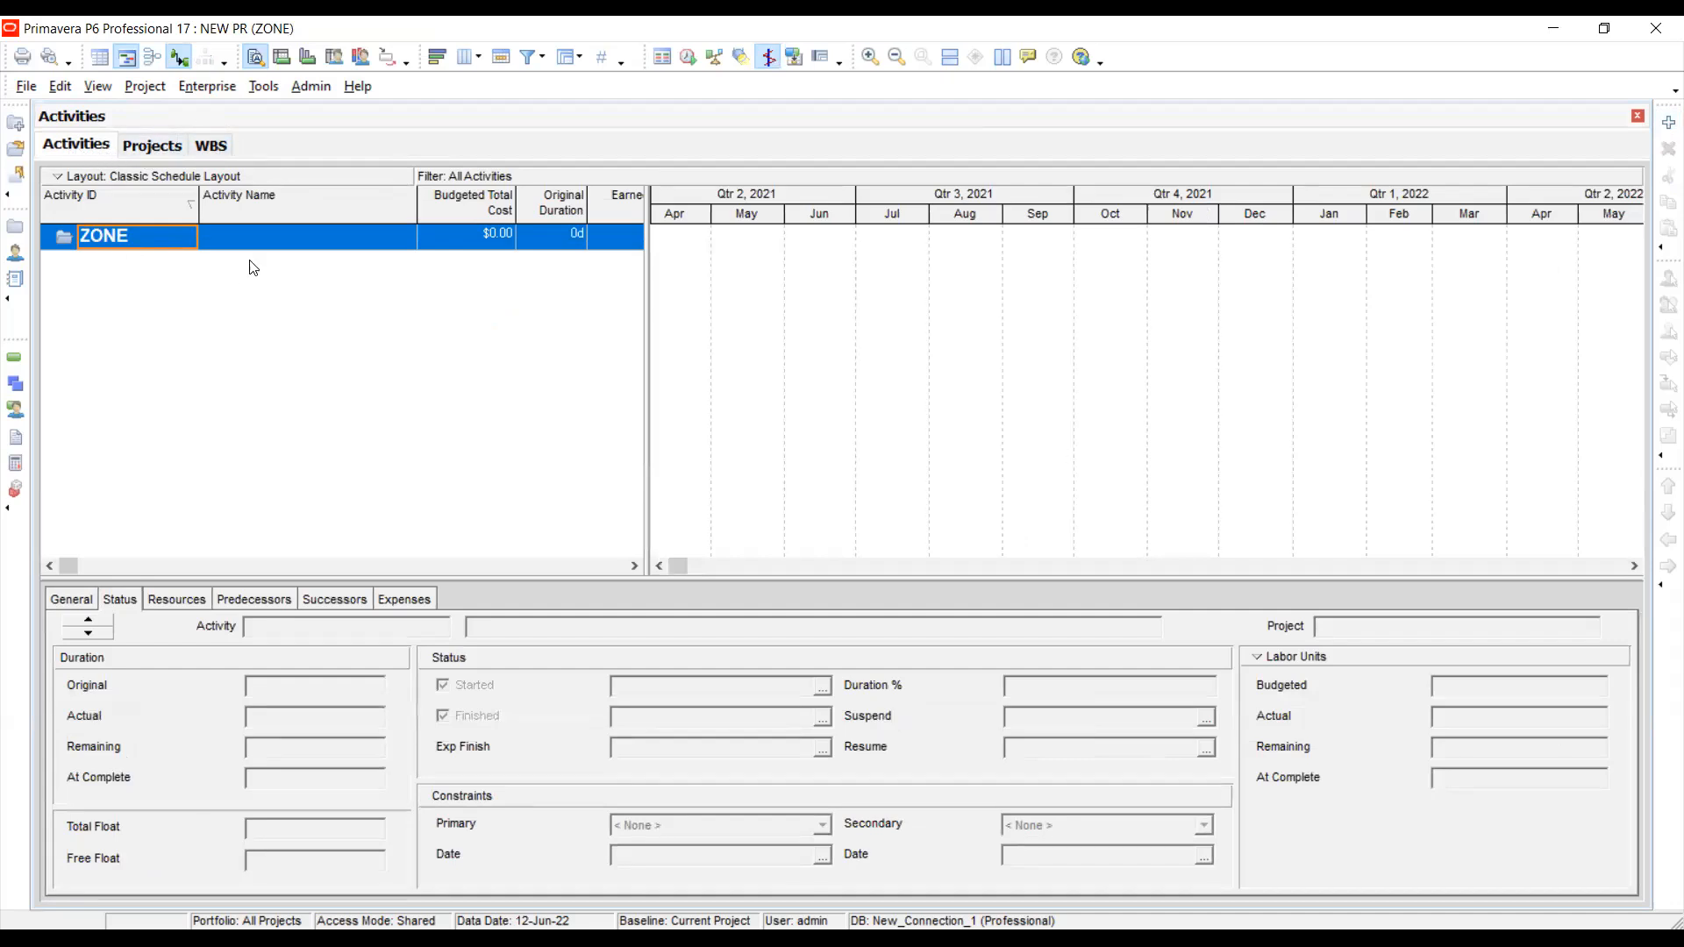
- Return to the project list, collapse BIM CLASS and expand Final Assignment to view its projects
{"action": "left_click", "coordinate": [132, 147]}
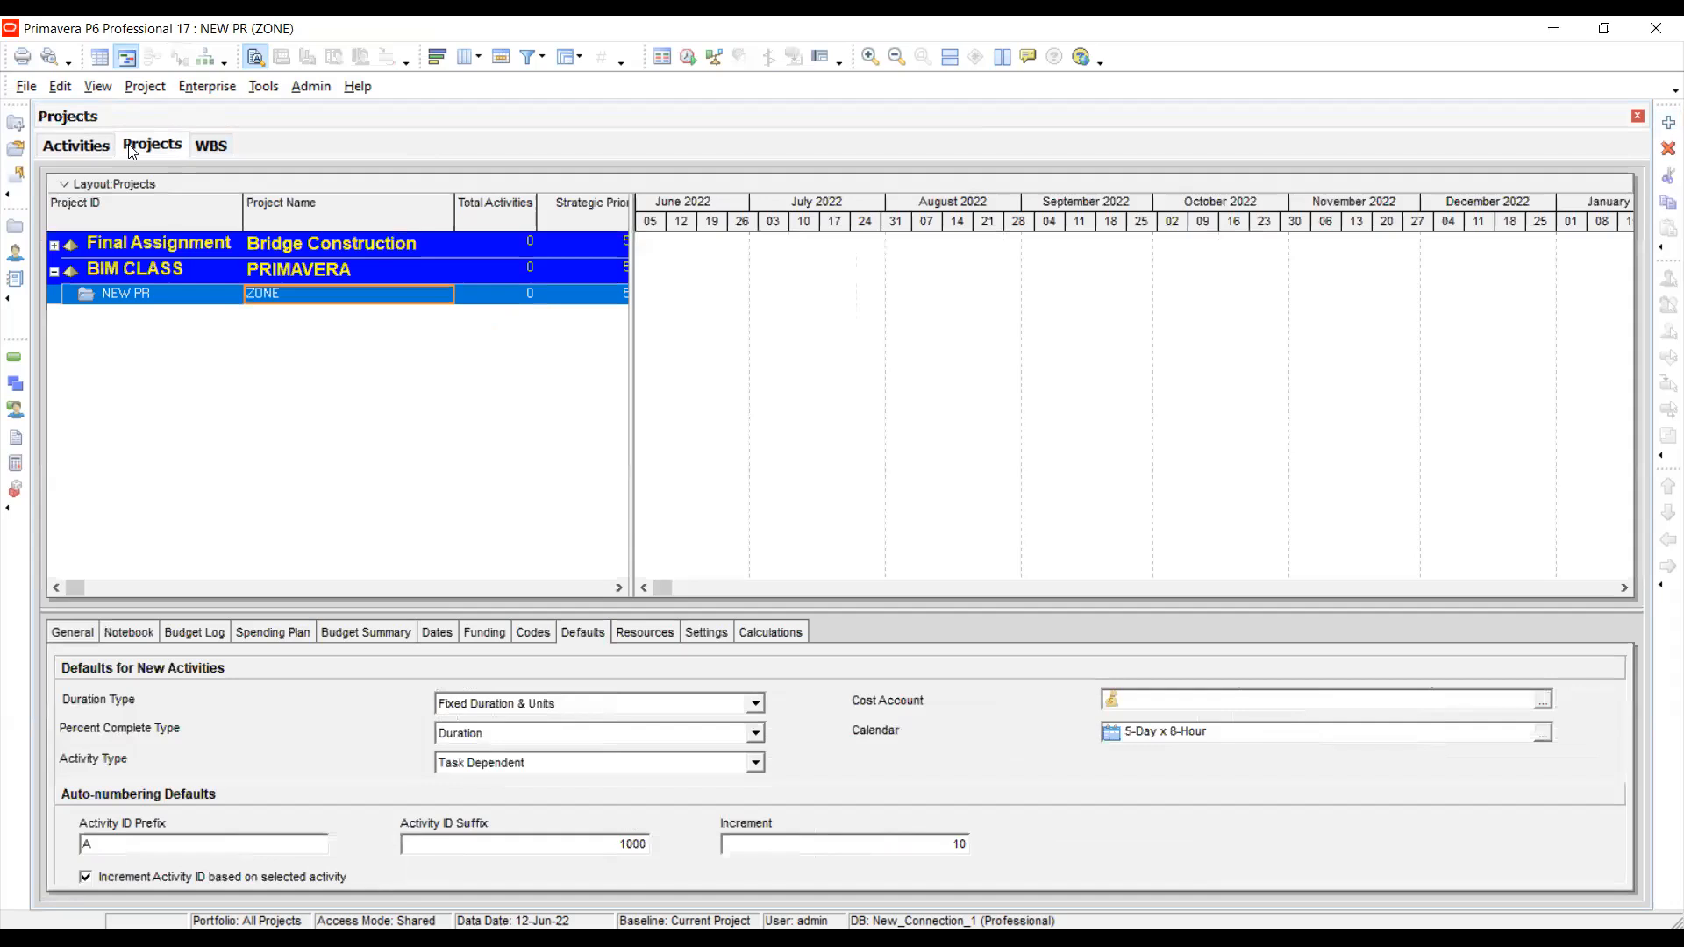
{"action": "left_click", "coordinate": [54, 270]}
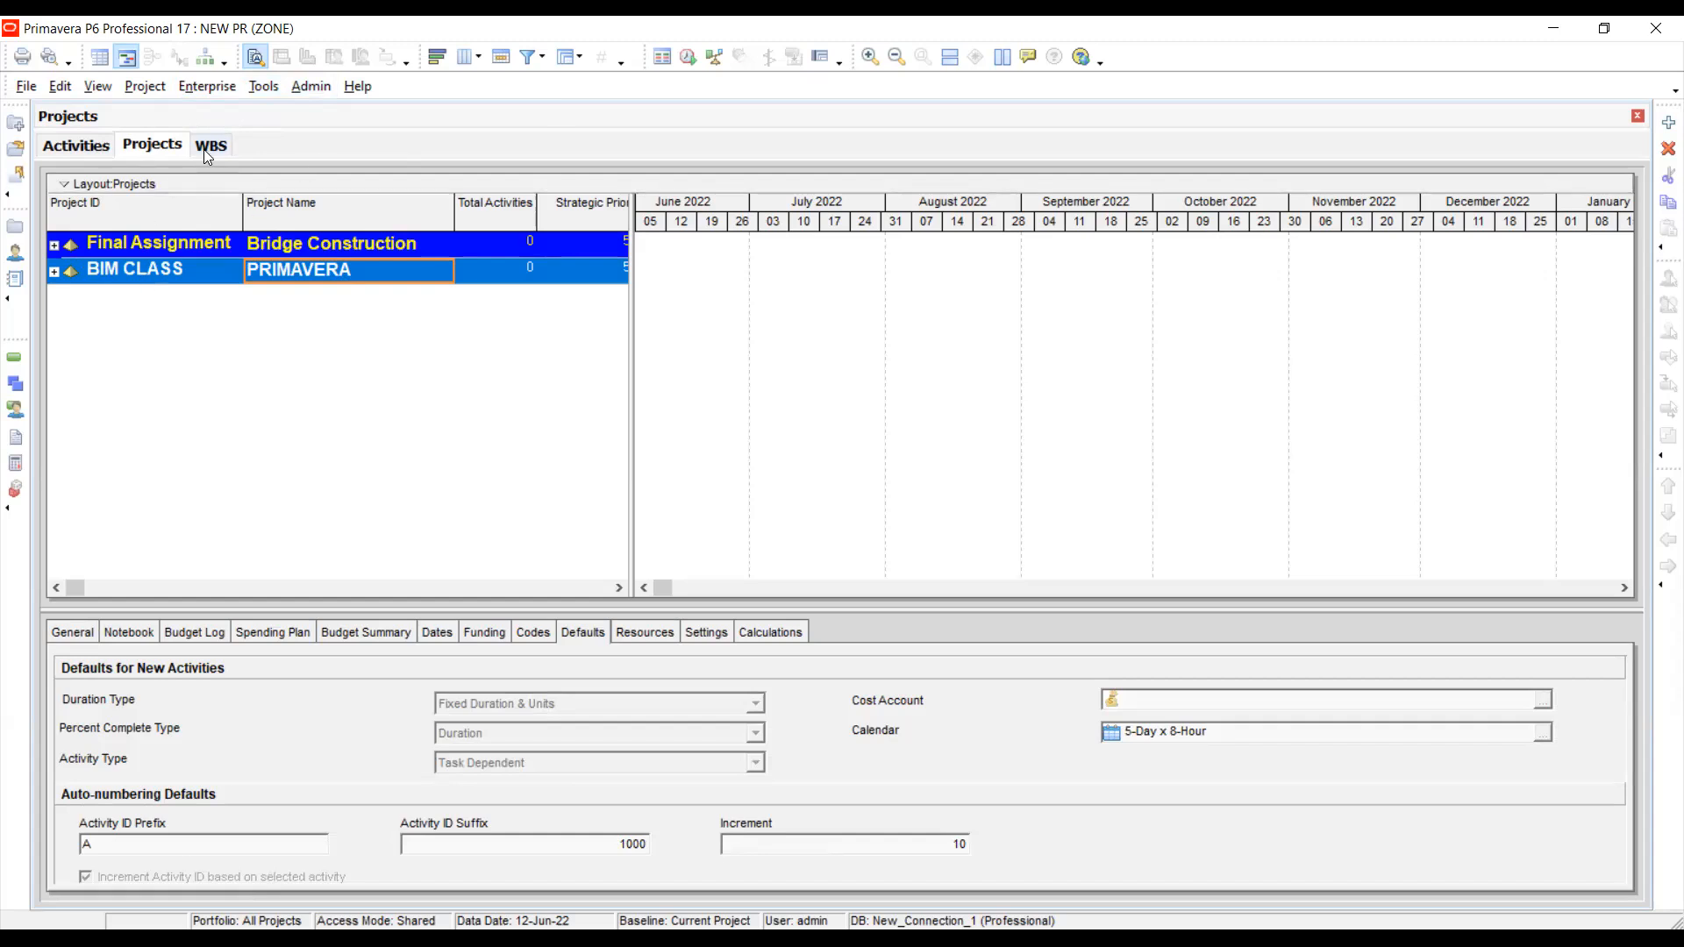
{"action": "left_click", "coordinate": [53, 245]}
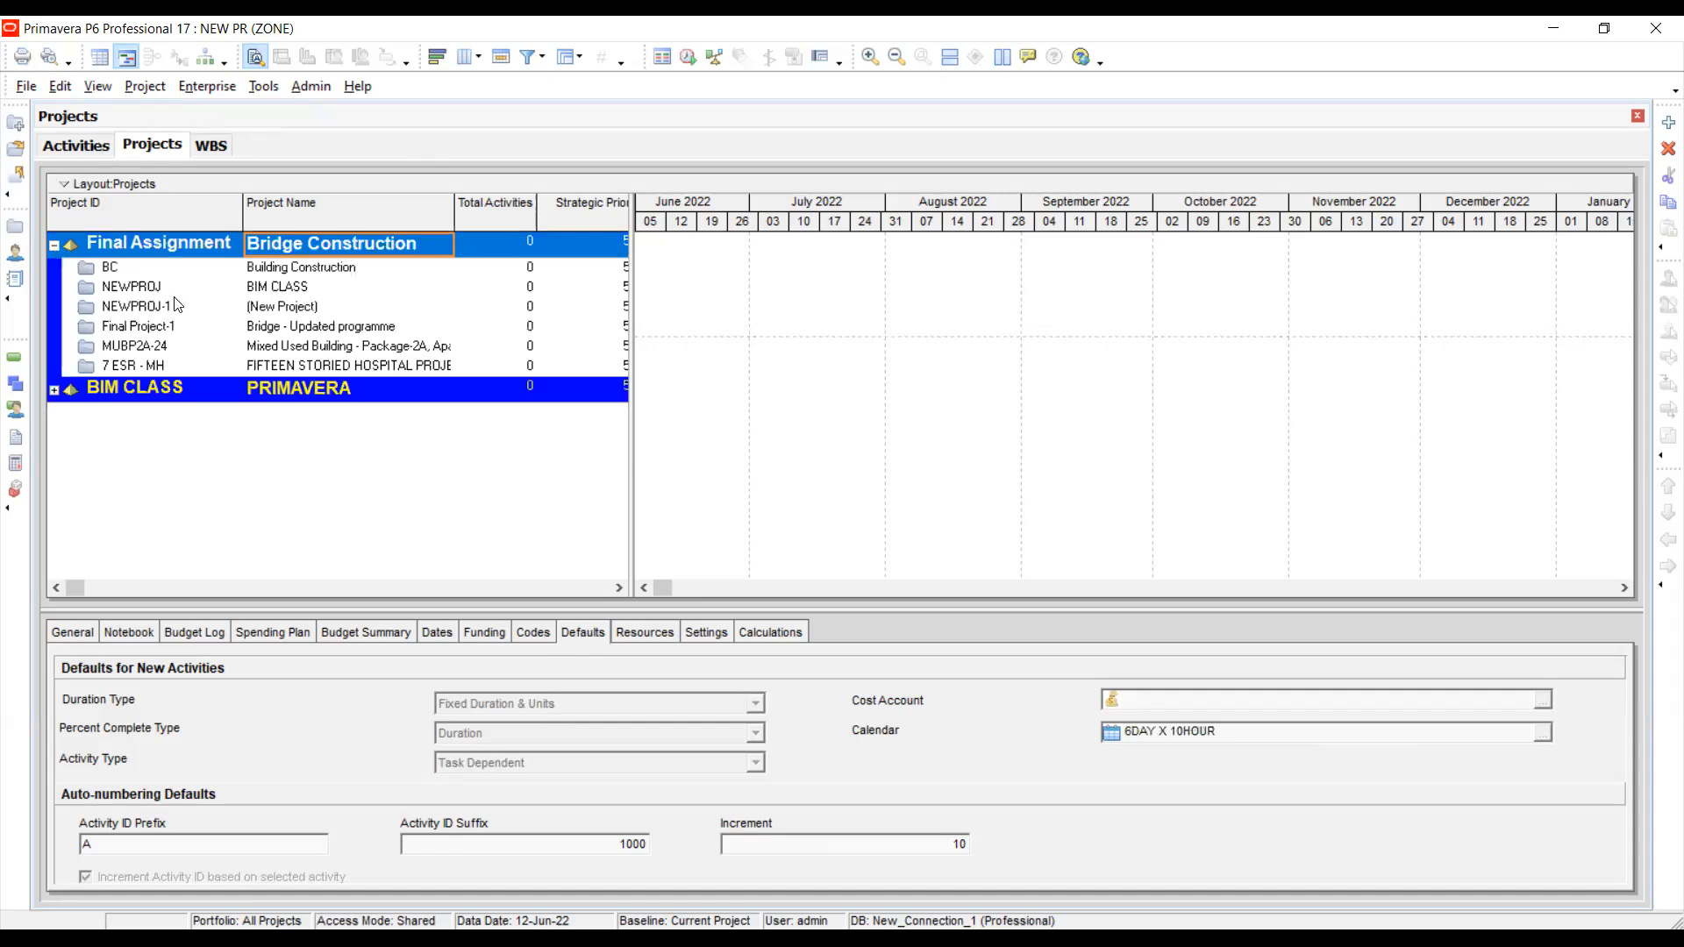
- Expand the BIM CLASS element and compare its ZONE project with the NEWPROJ project under Final Assignment
{"action": "left_click", "coordinate": [150, 292]}
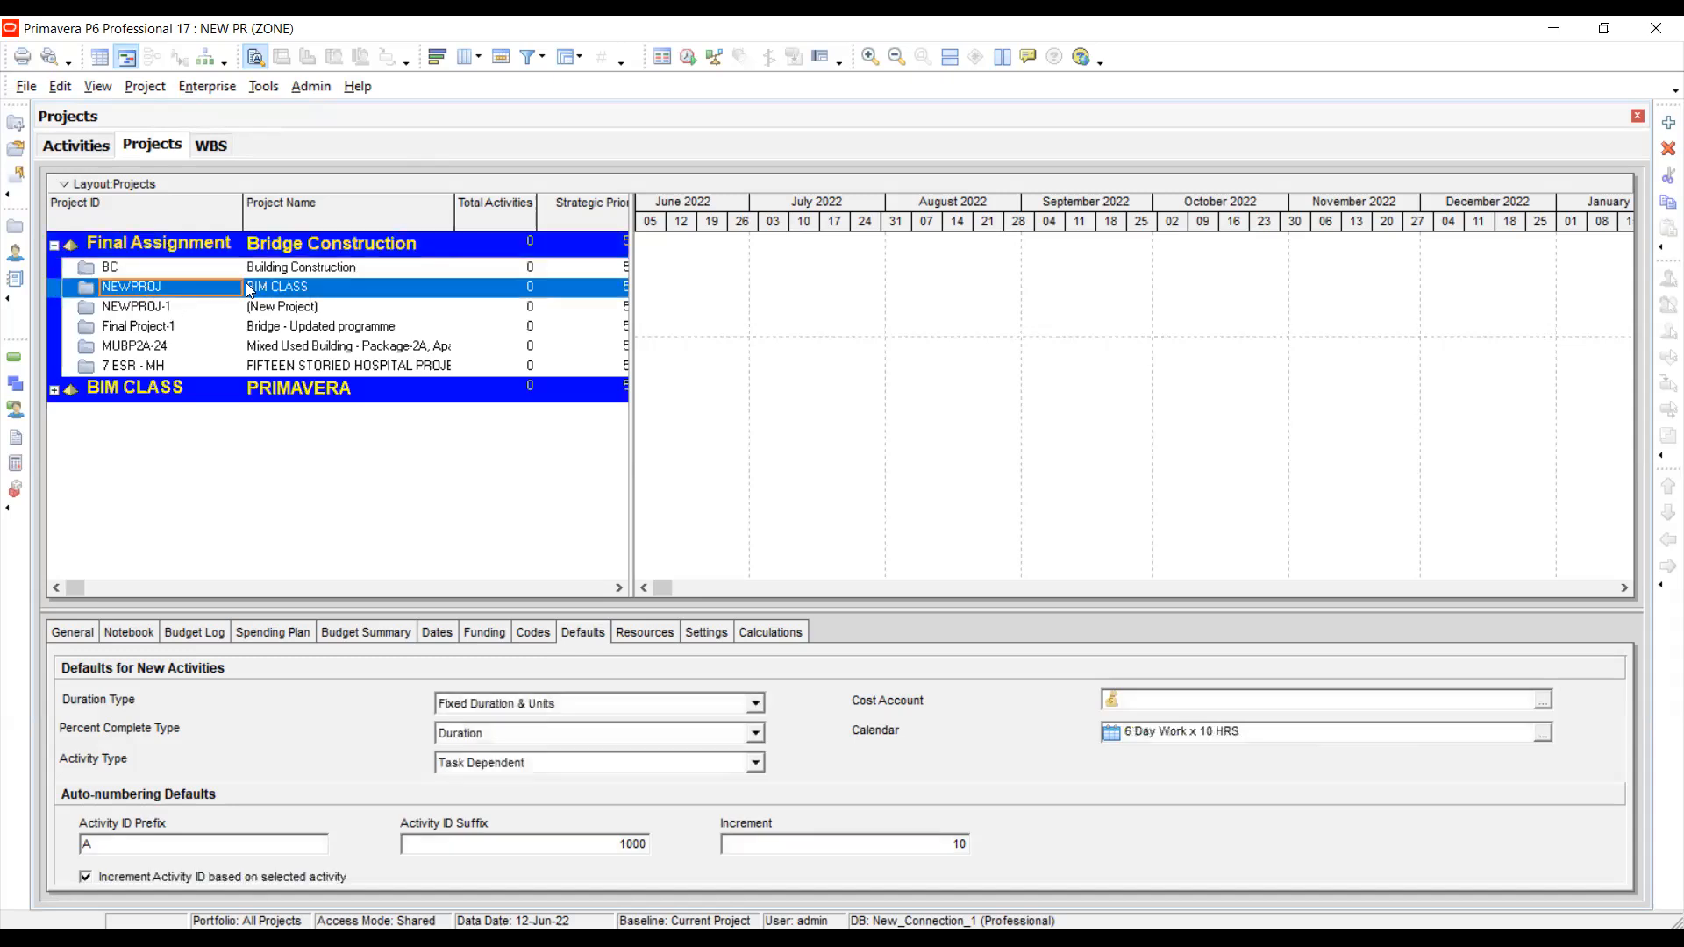
{"action": "left_click", "coordinate": [307, 290]}
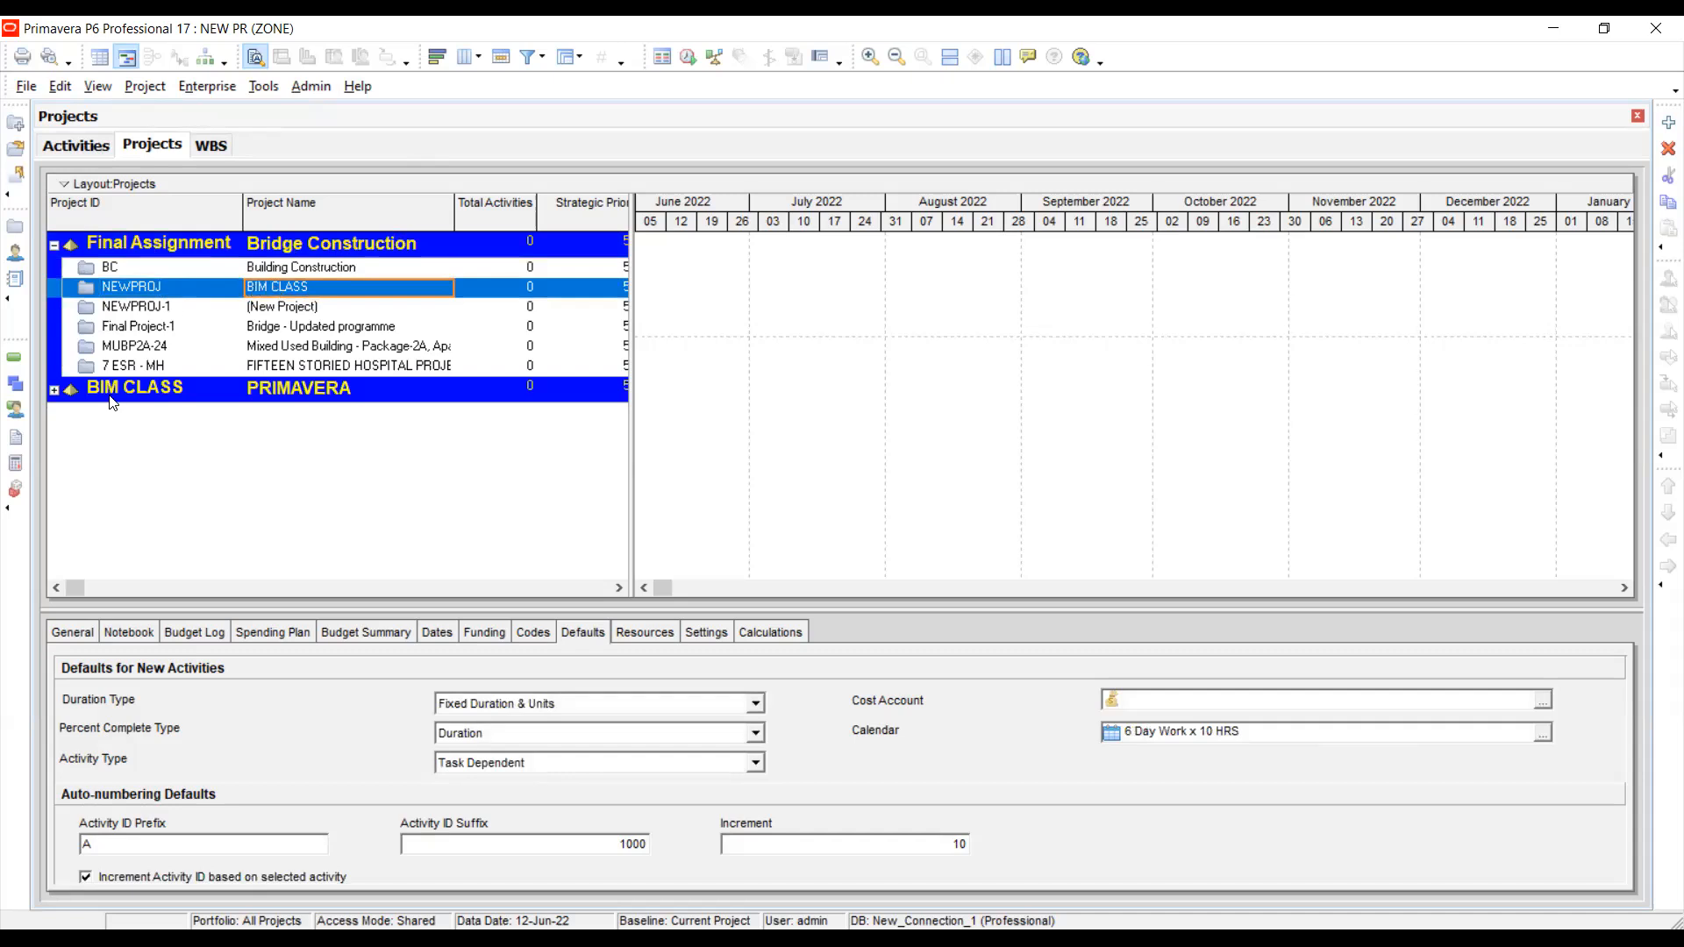
{"action": "left_click", "coordinate": [54, 391]}
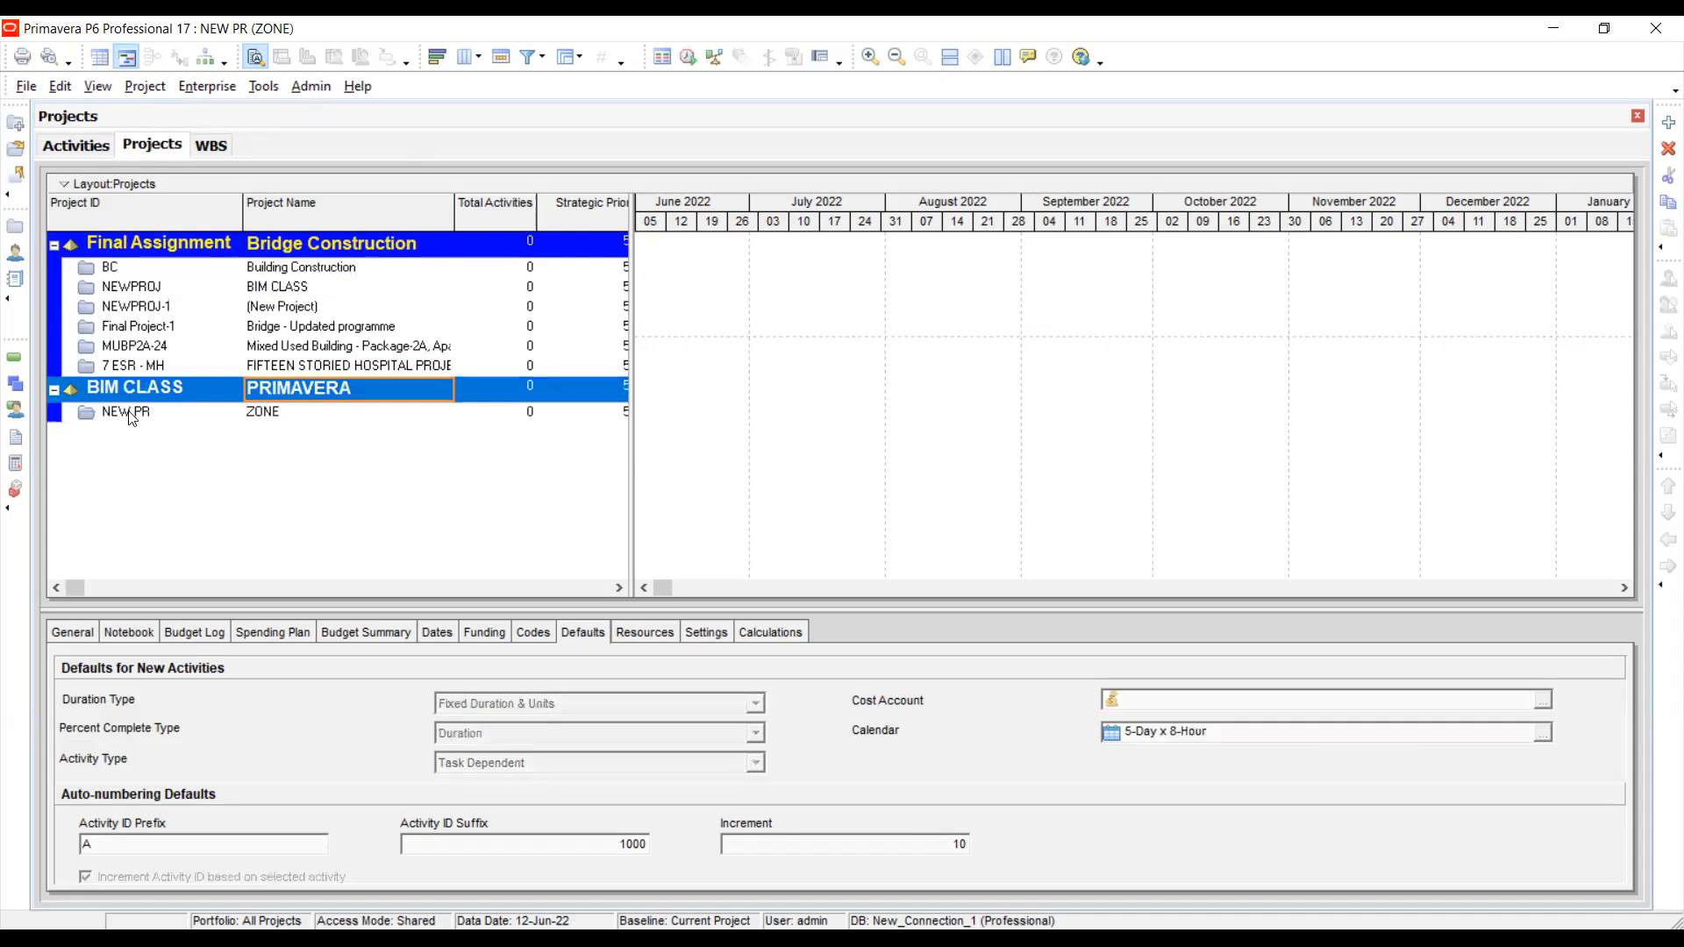
{"action": "left_click", "coordinate": [149, 389]}
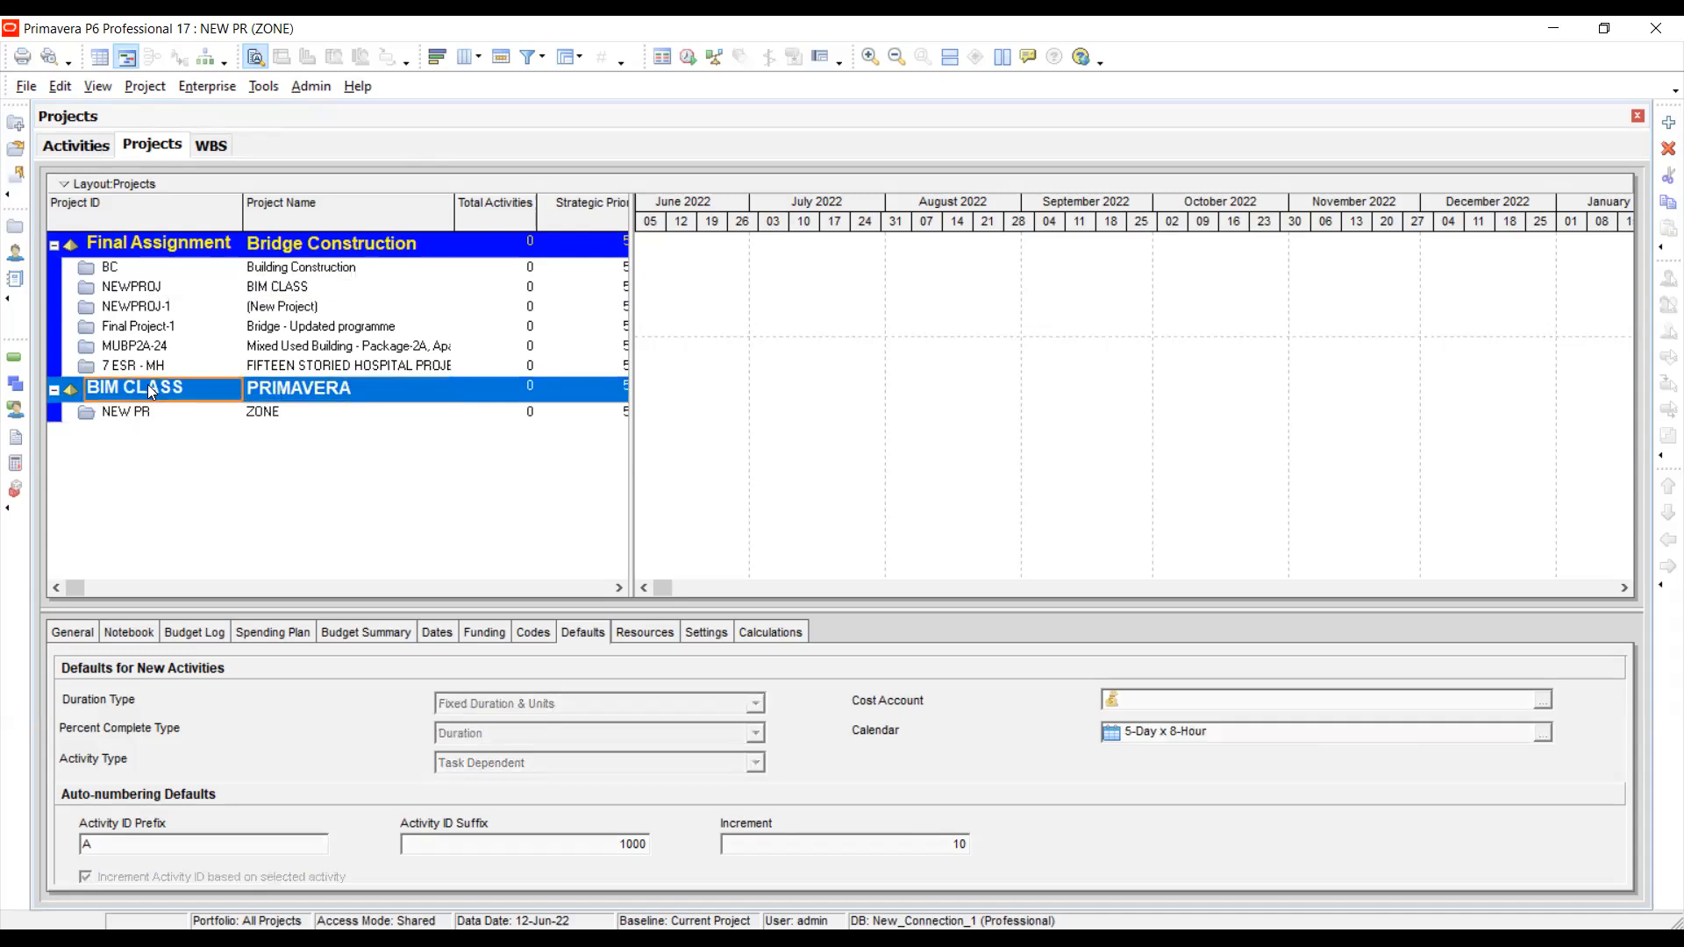
{"action": "left_click", "coordinate": [259, 419]}
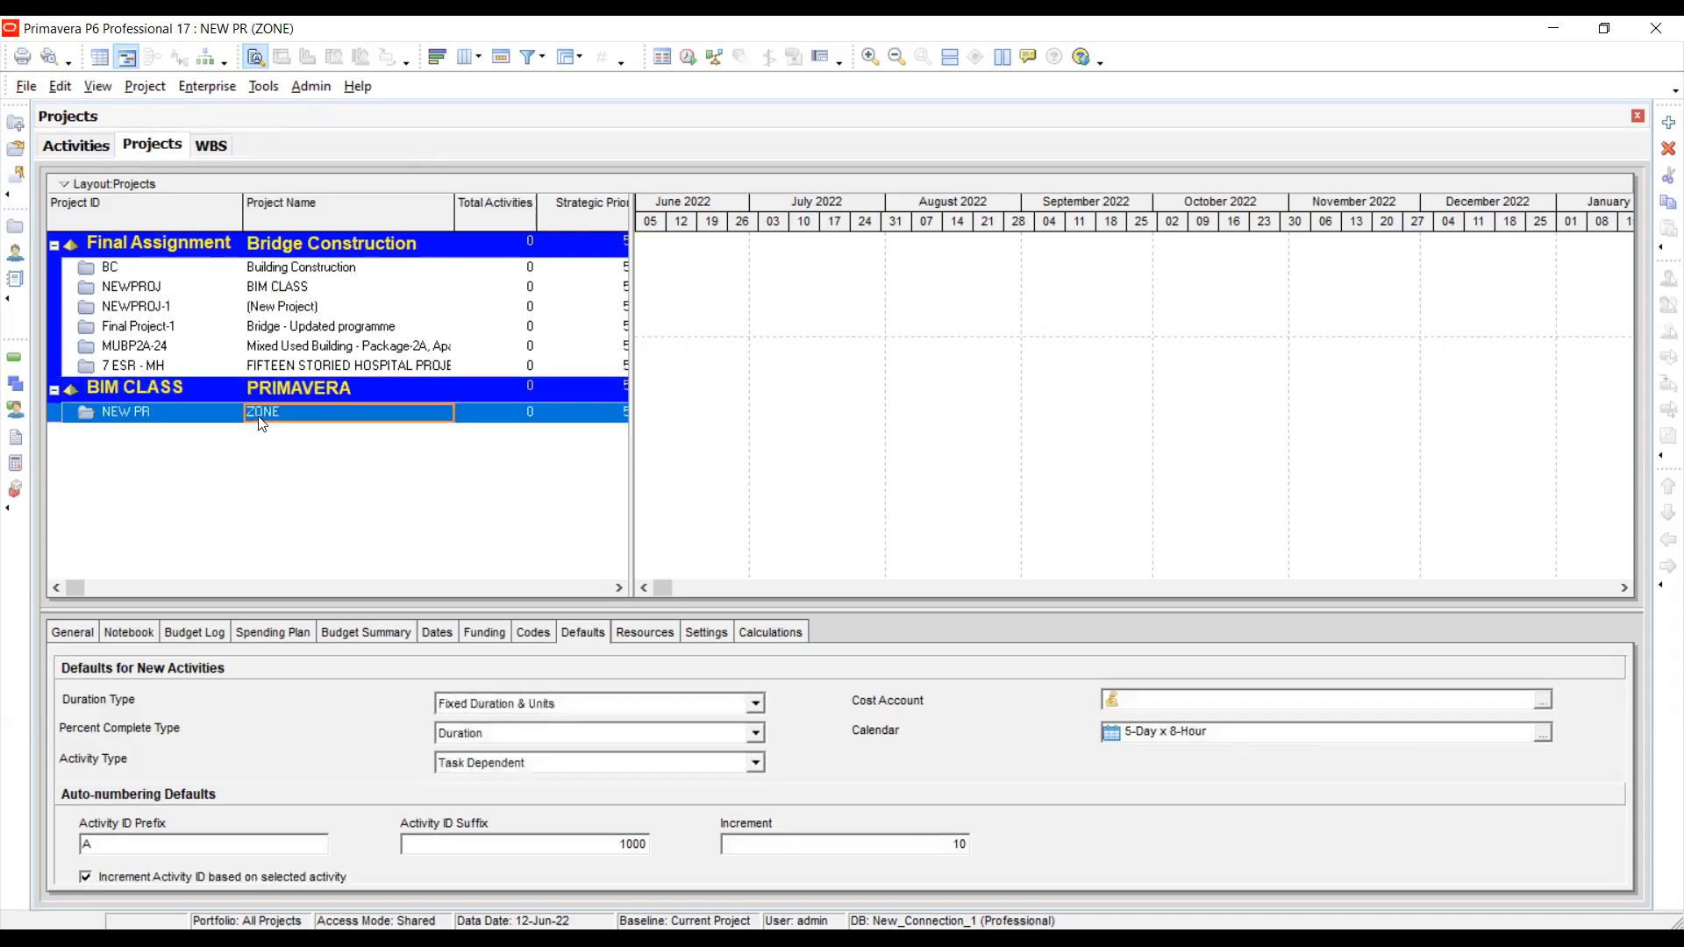
{"action": "left_click", "coordinate": [265, 288]}
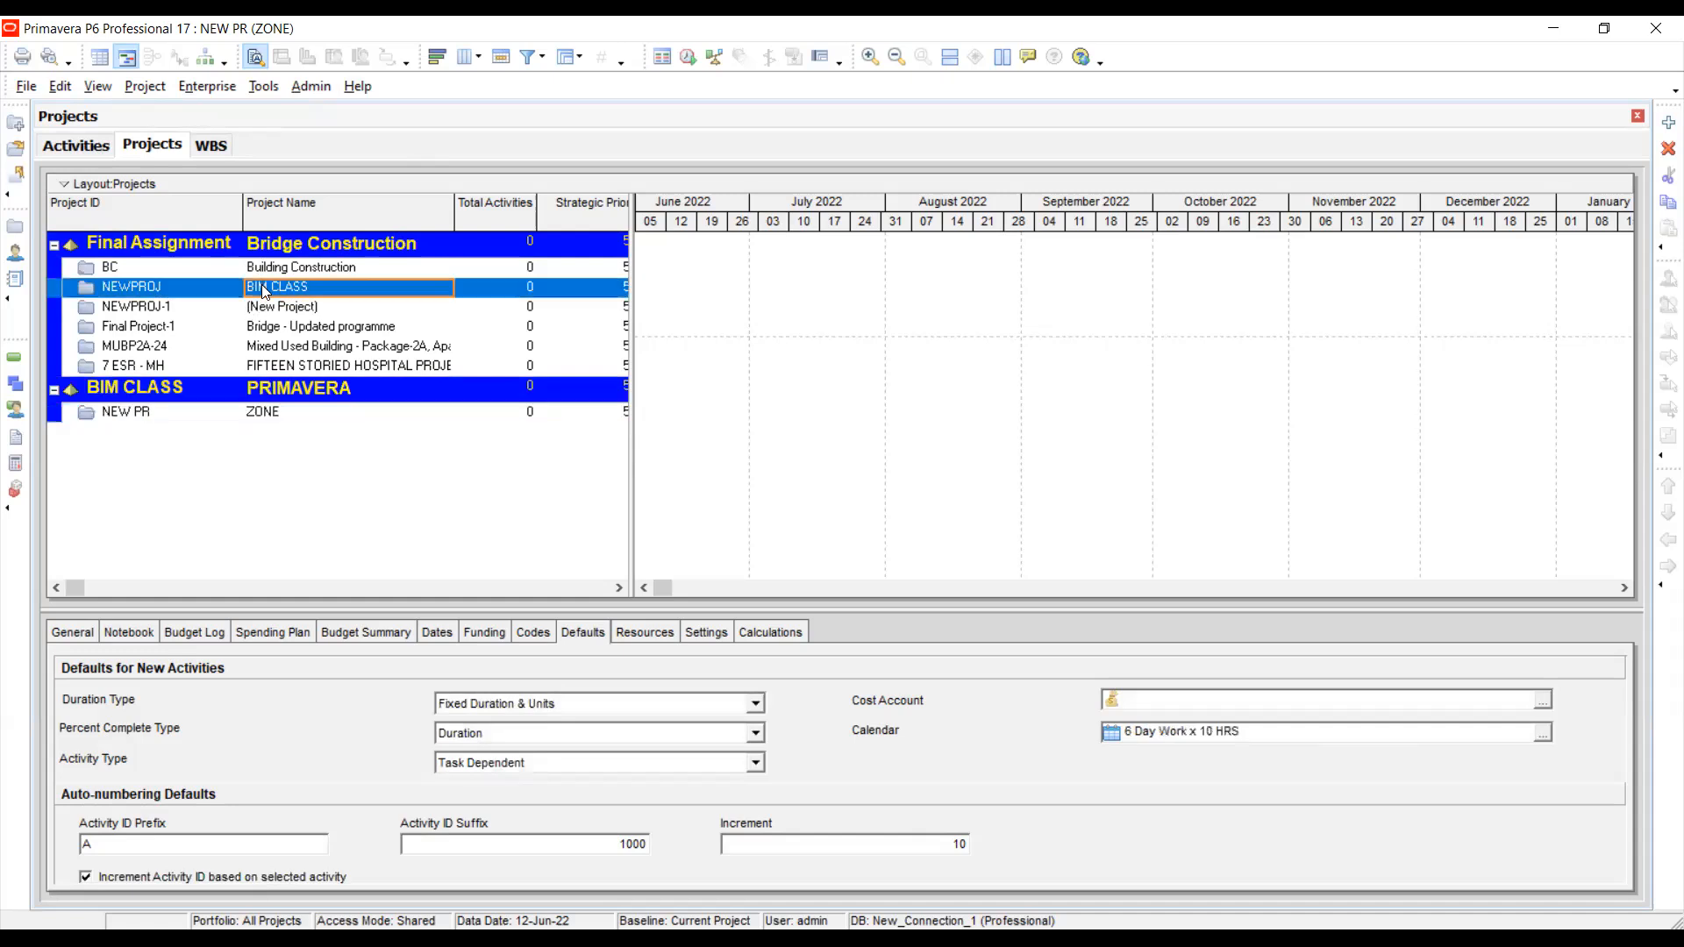
{"action": "left_click", "coordinate": [257, 416]}
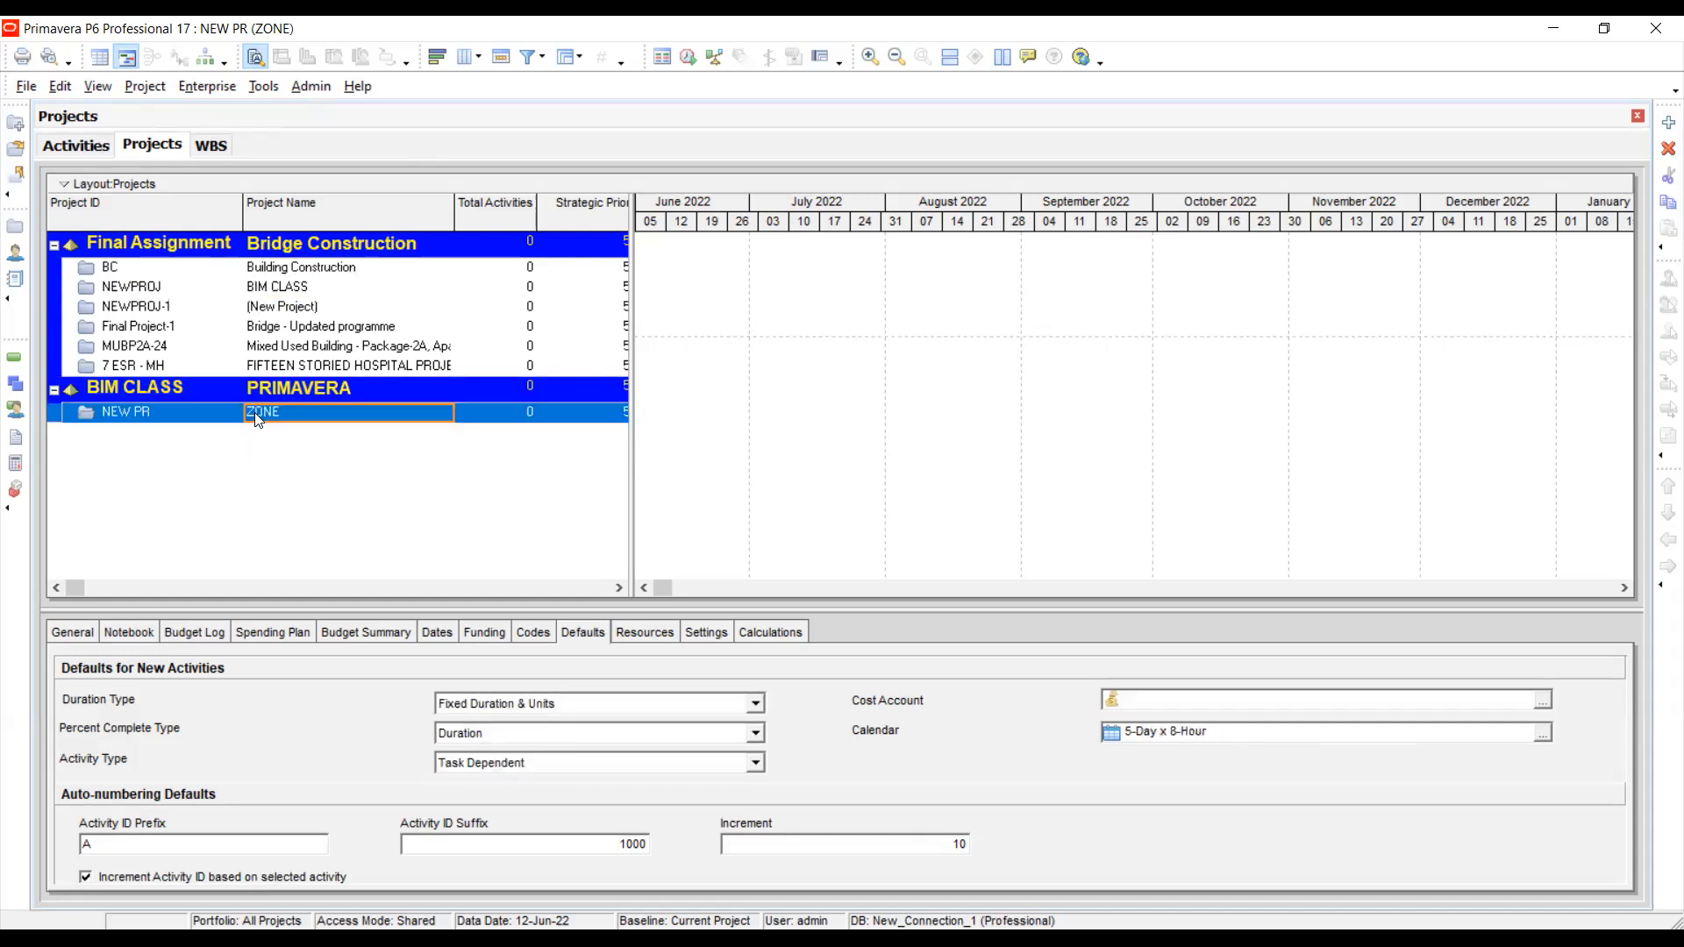
{"action": "left_click", "coordinate": [275, 290]}
{"action": "right_click", "coordinate": [276, 290]}
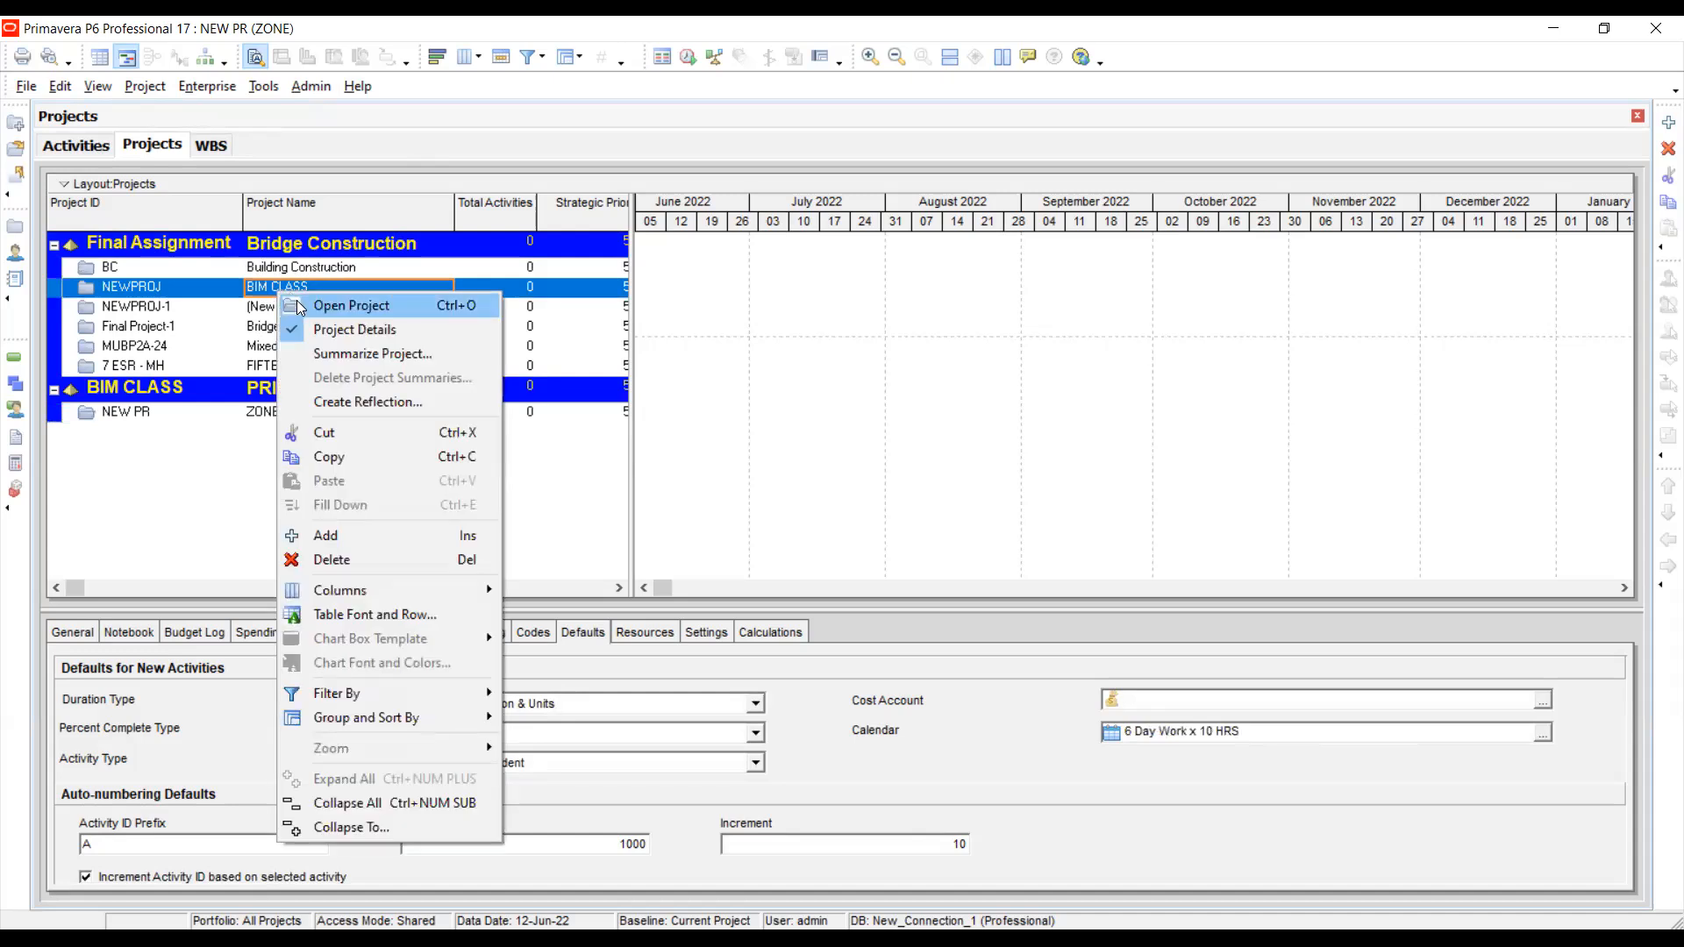
{"action": "left_click", "coordinate": [158, 285]}
{"action": "left_click", "coordinate": [286, 288]}
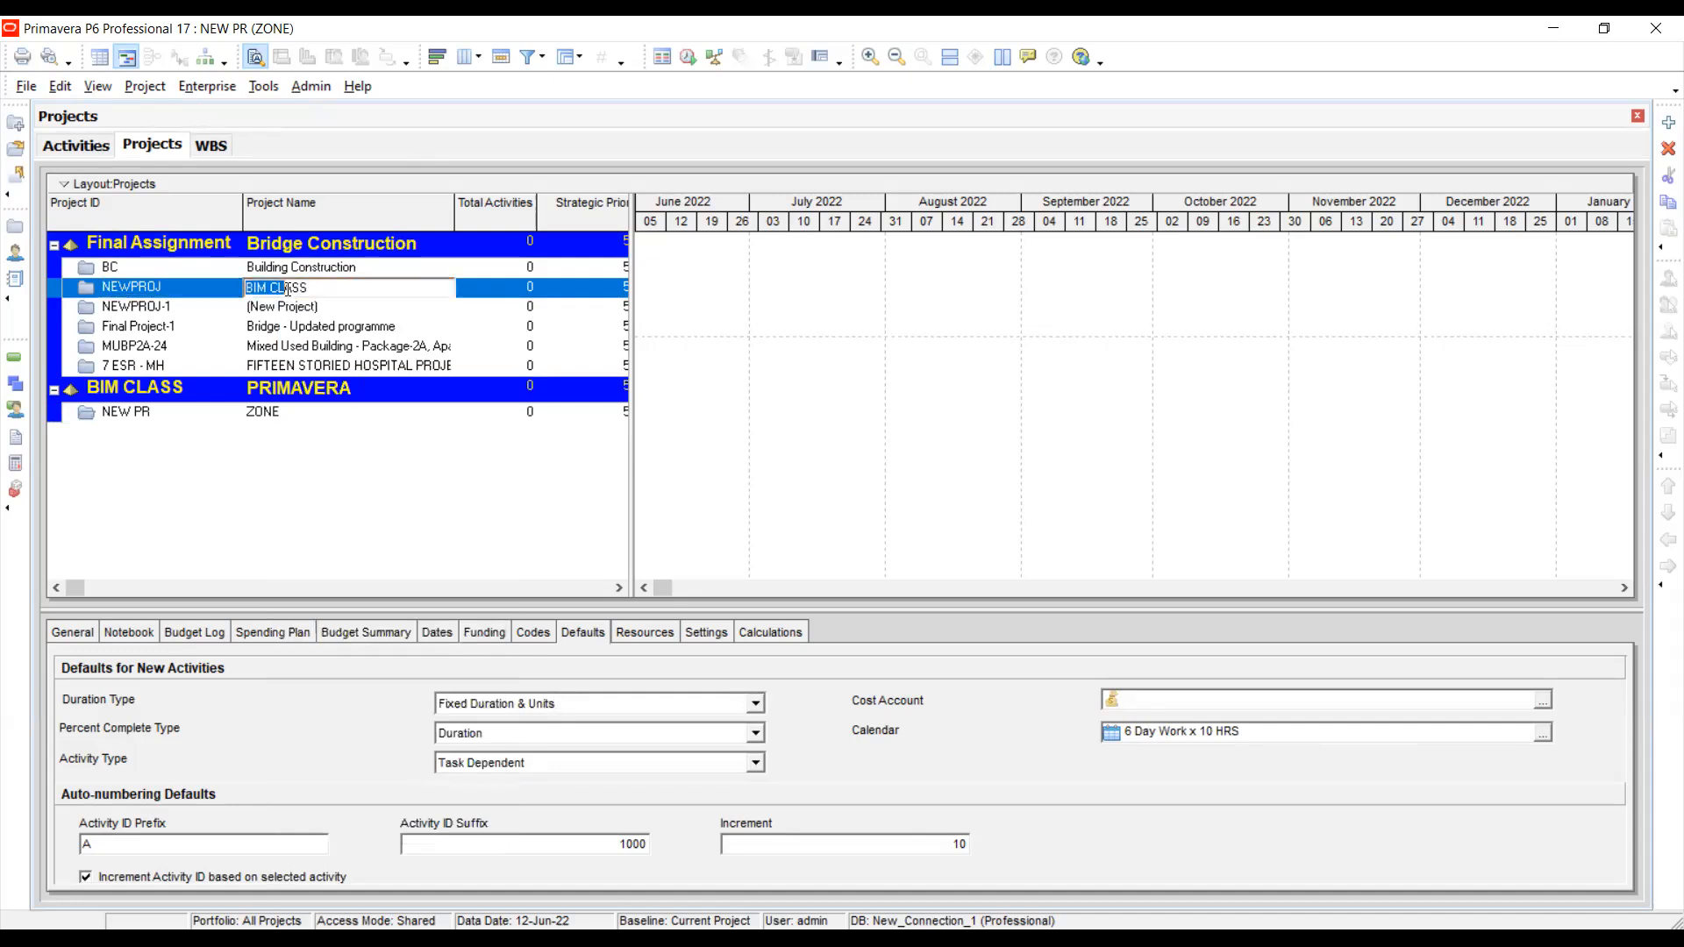
{"action": "left_click", "coordinate": [502, 293]}
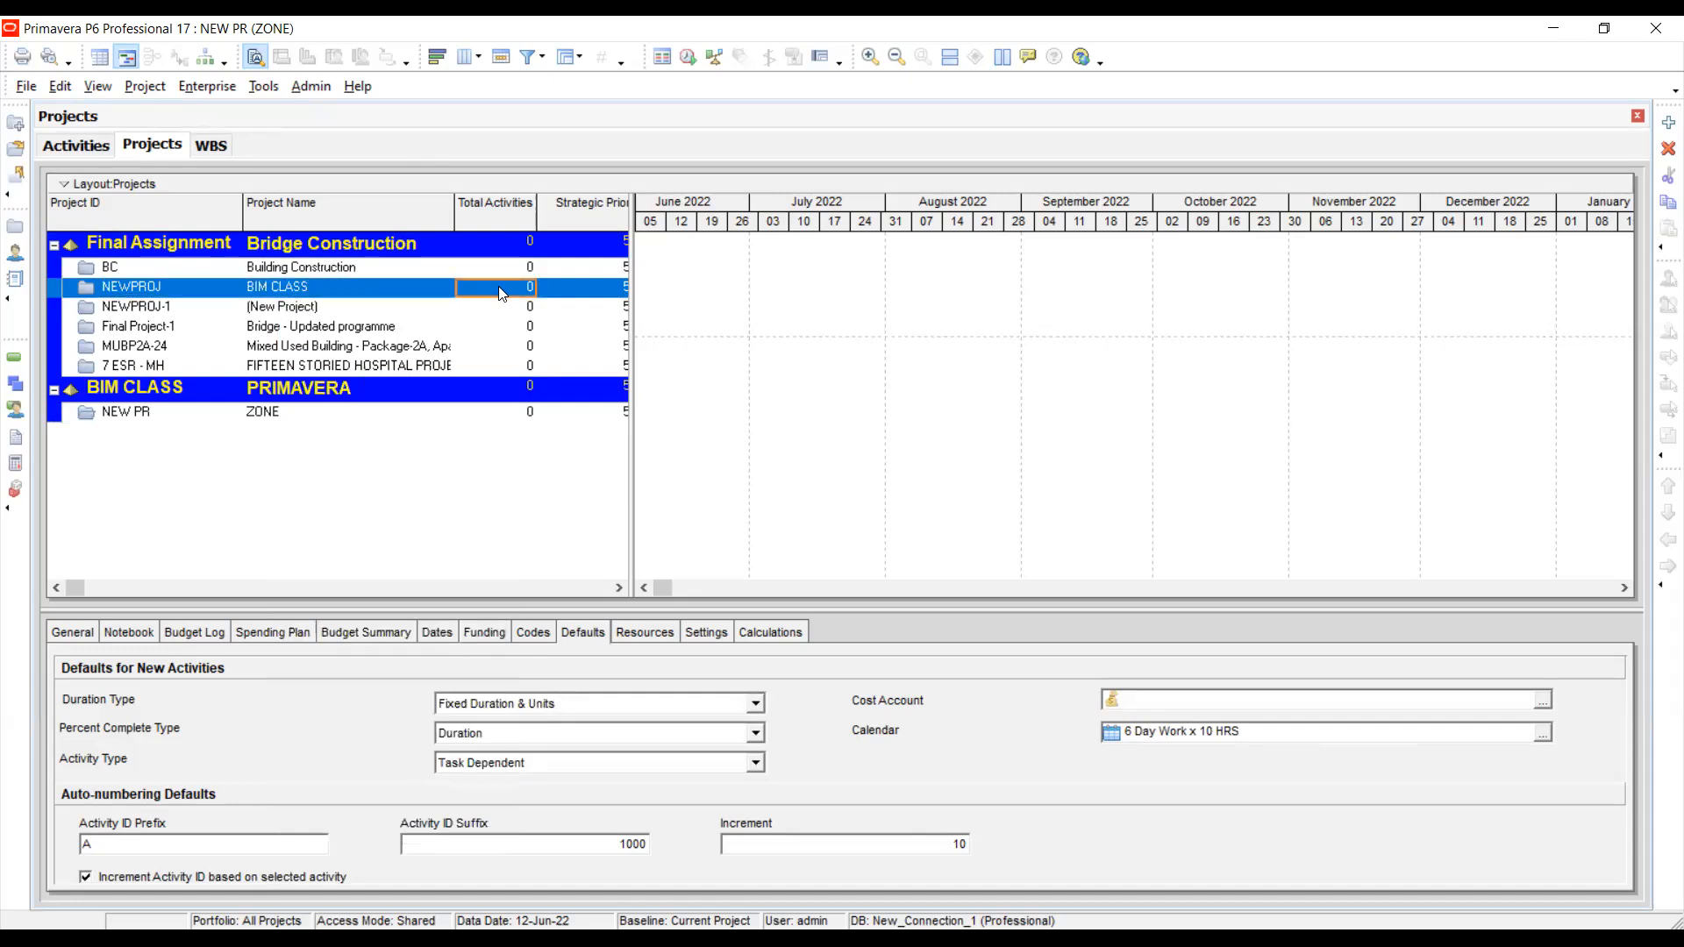
{"action": "right_click", "coordinate": [133, 290]}
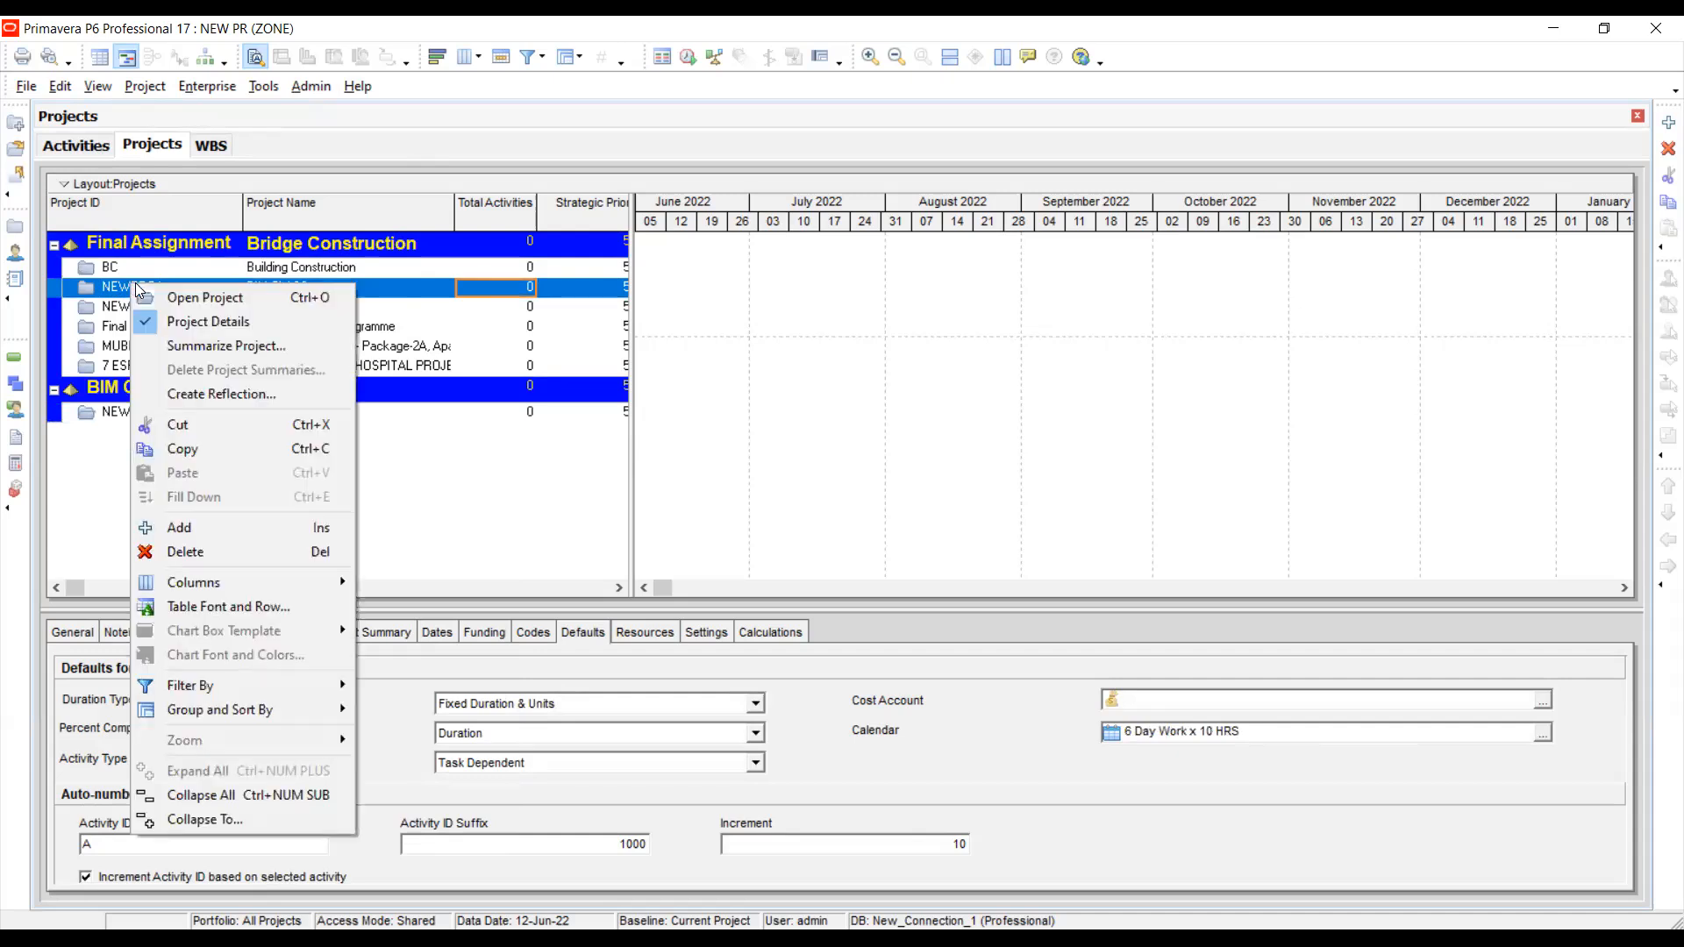
{"action": "left_click", "coordinate": [406, 435]}
{"action": "left_click", "coordinate": [285, 411]}
{"action": "left_click", "coordinate": [156, 414]}
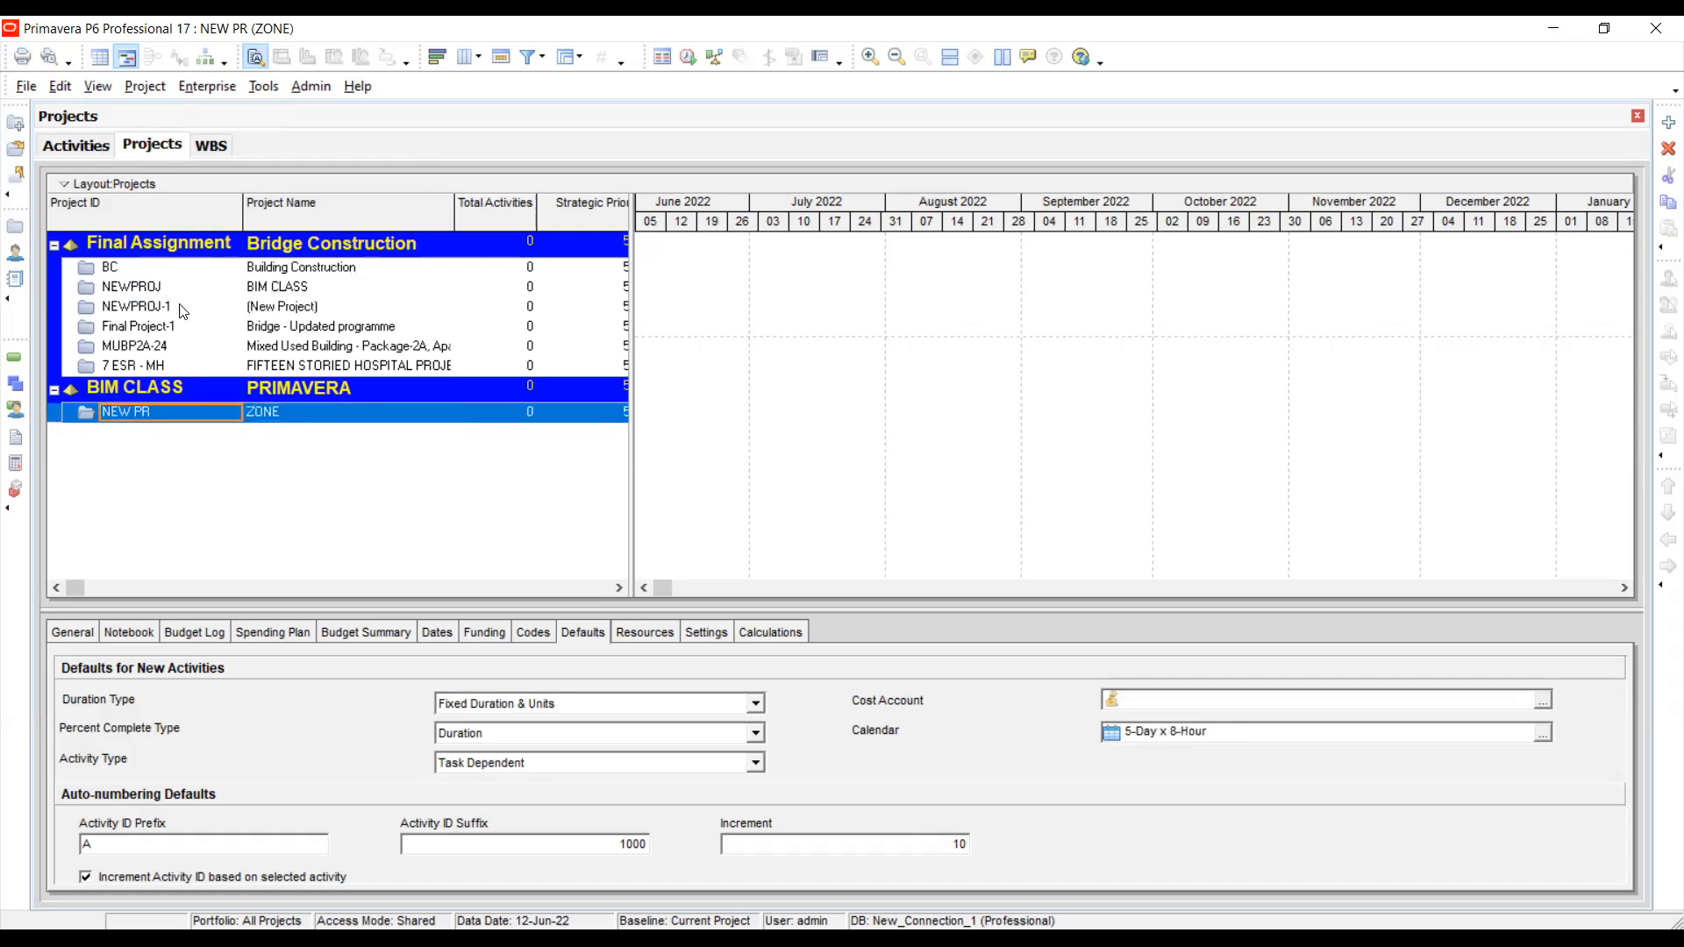
- Create another new project under the BIM CLASS element, keeping PRIMAVERA as its EPS and the default project ID and name
{"action": "left_click", "coordinate": [282, 388]}
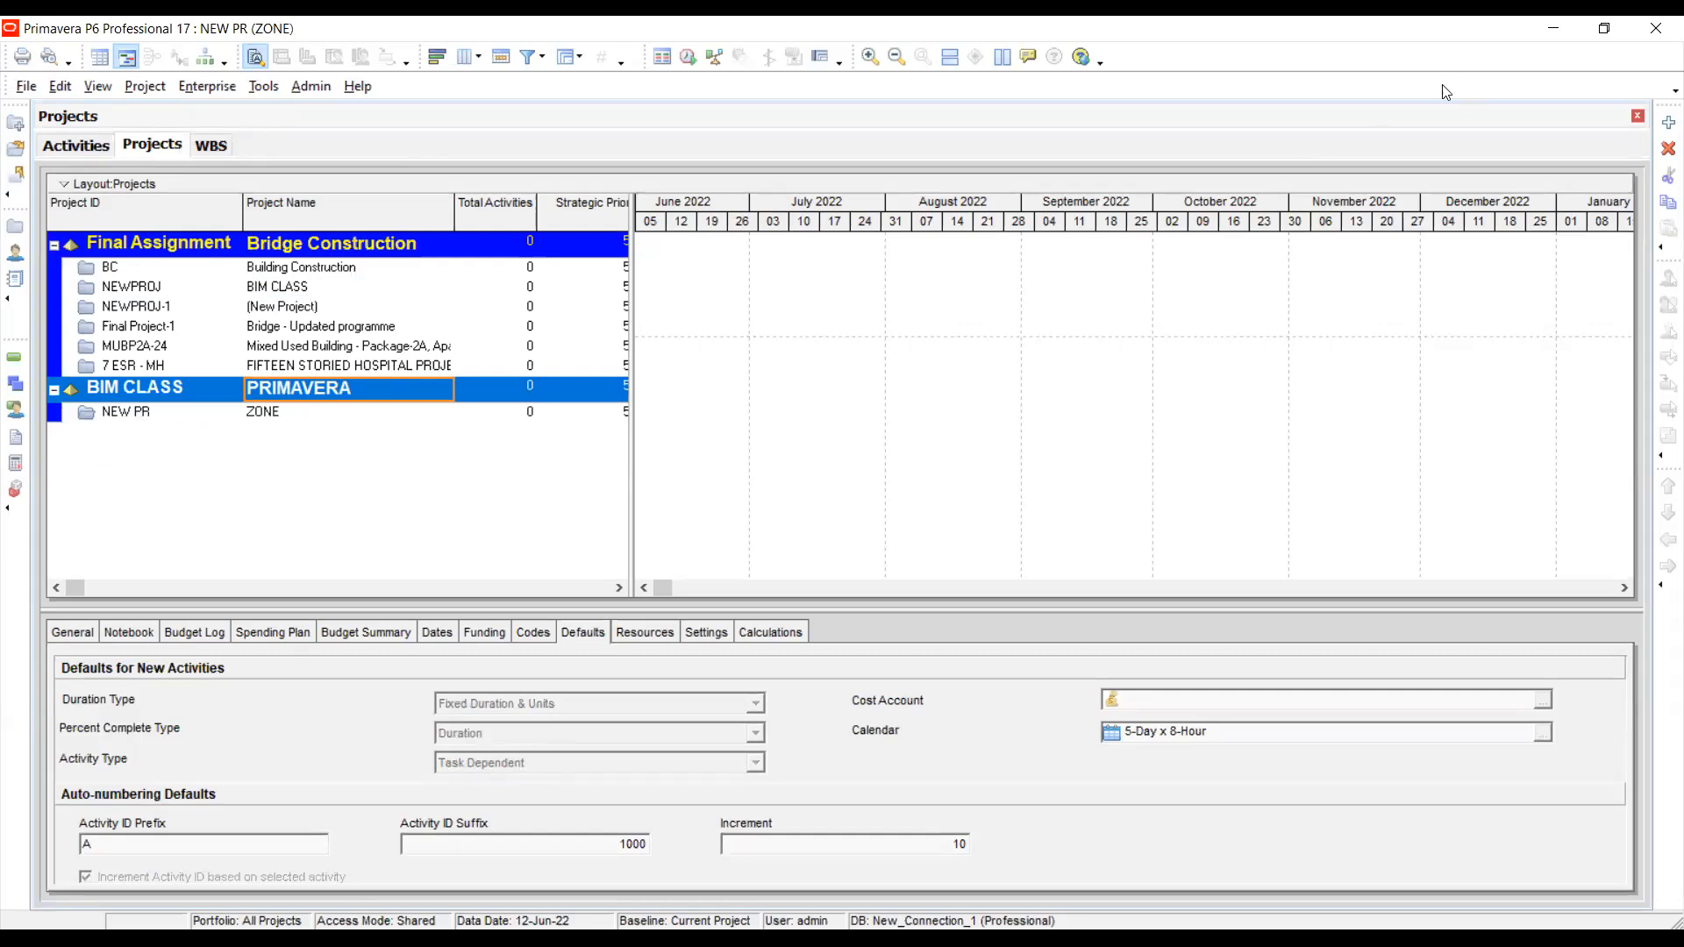
{"action": "left_click", "coordinate": [1670, 122]}
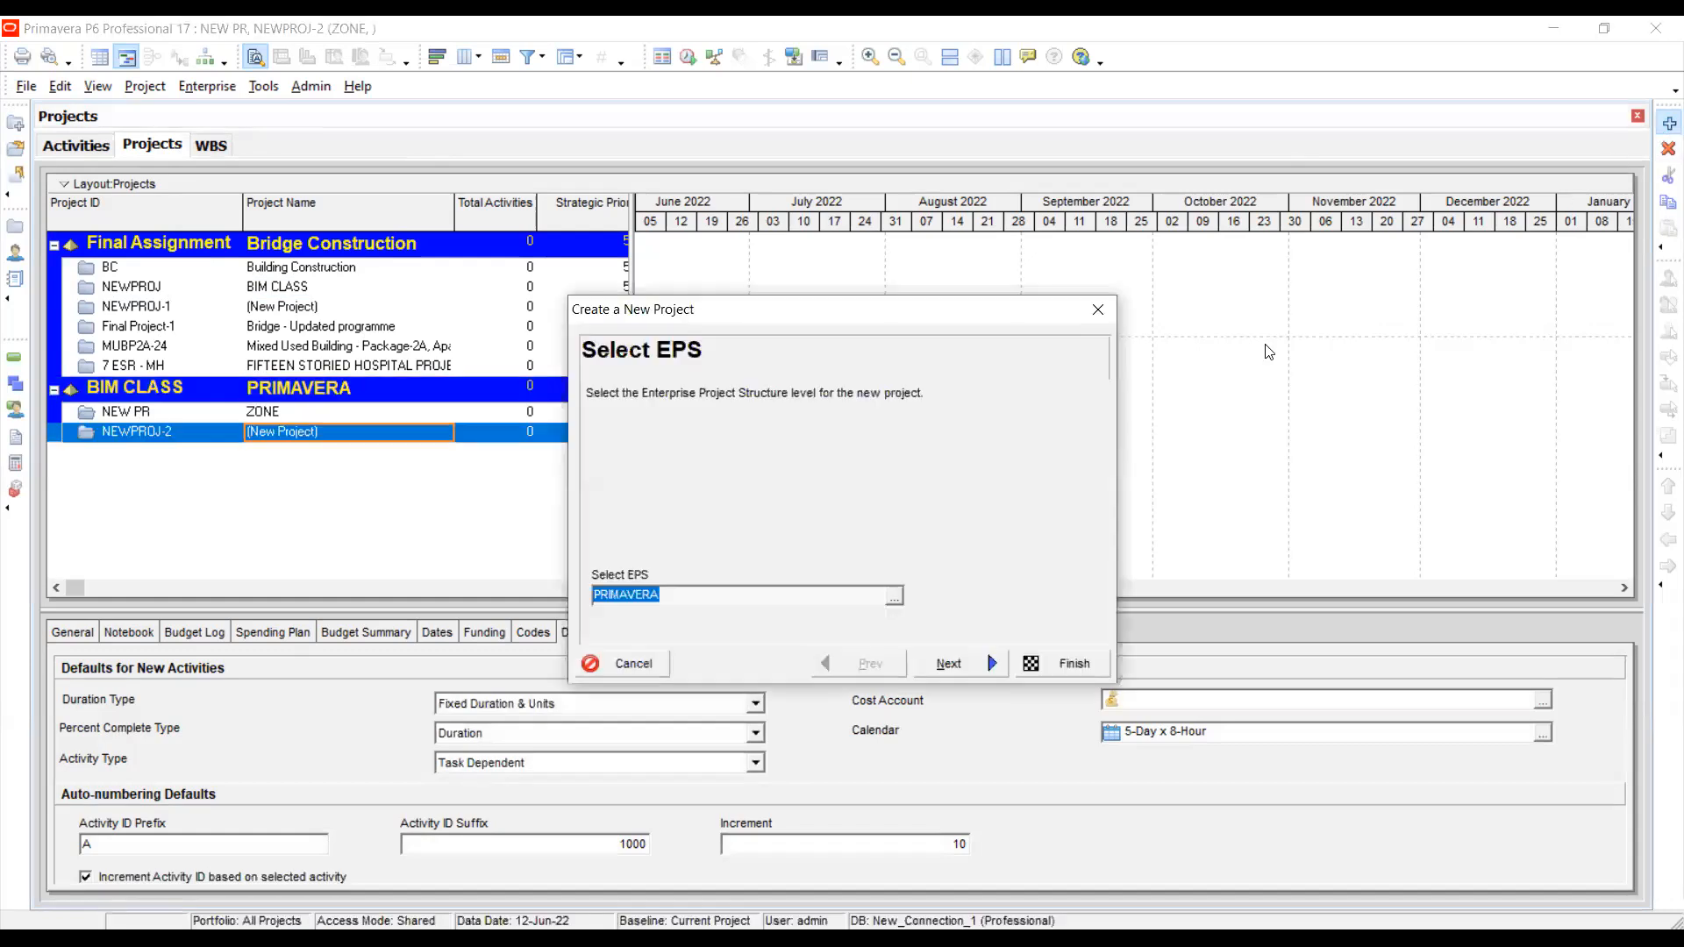
{"action": "left_click", "coordinate": [894, 601]}
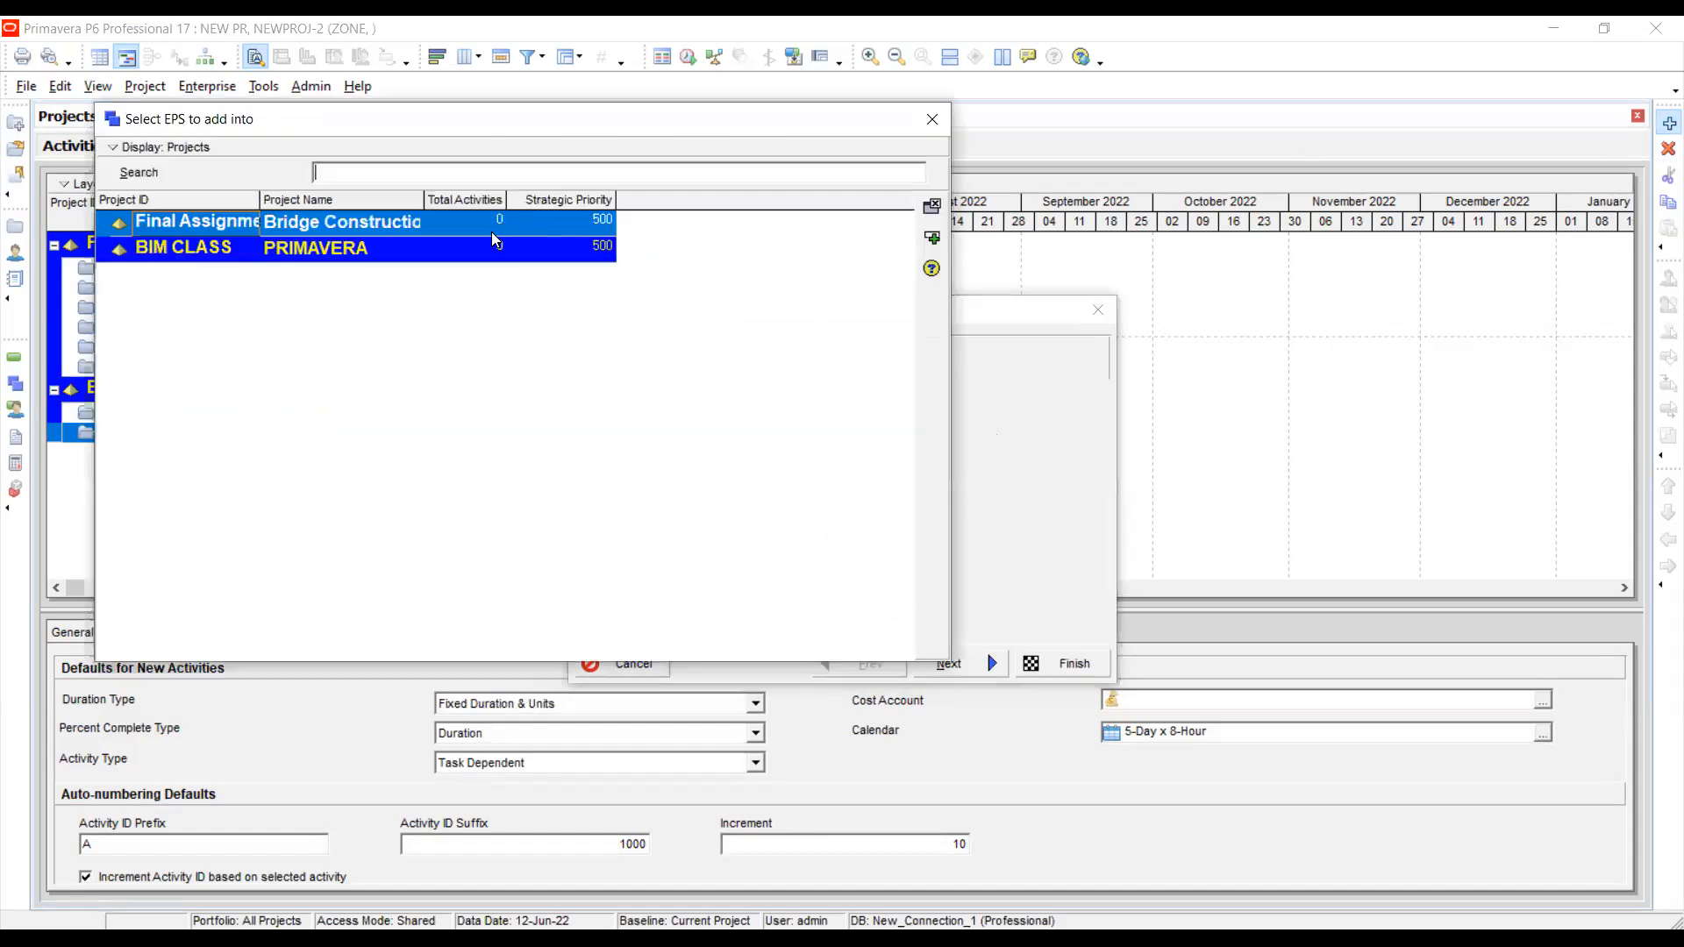
{"action": "left_click", "coordinate": [931, 120]}
{"action": "left_click", "coordinate": [956, 664]}
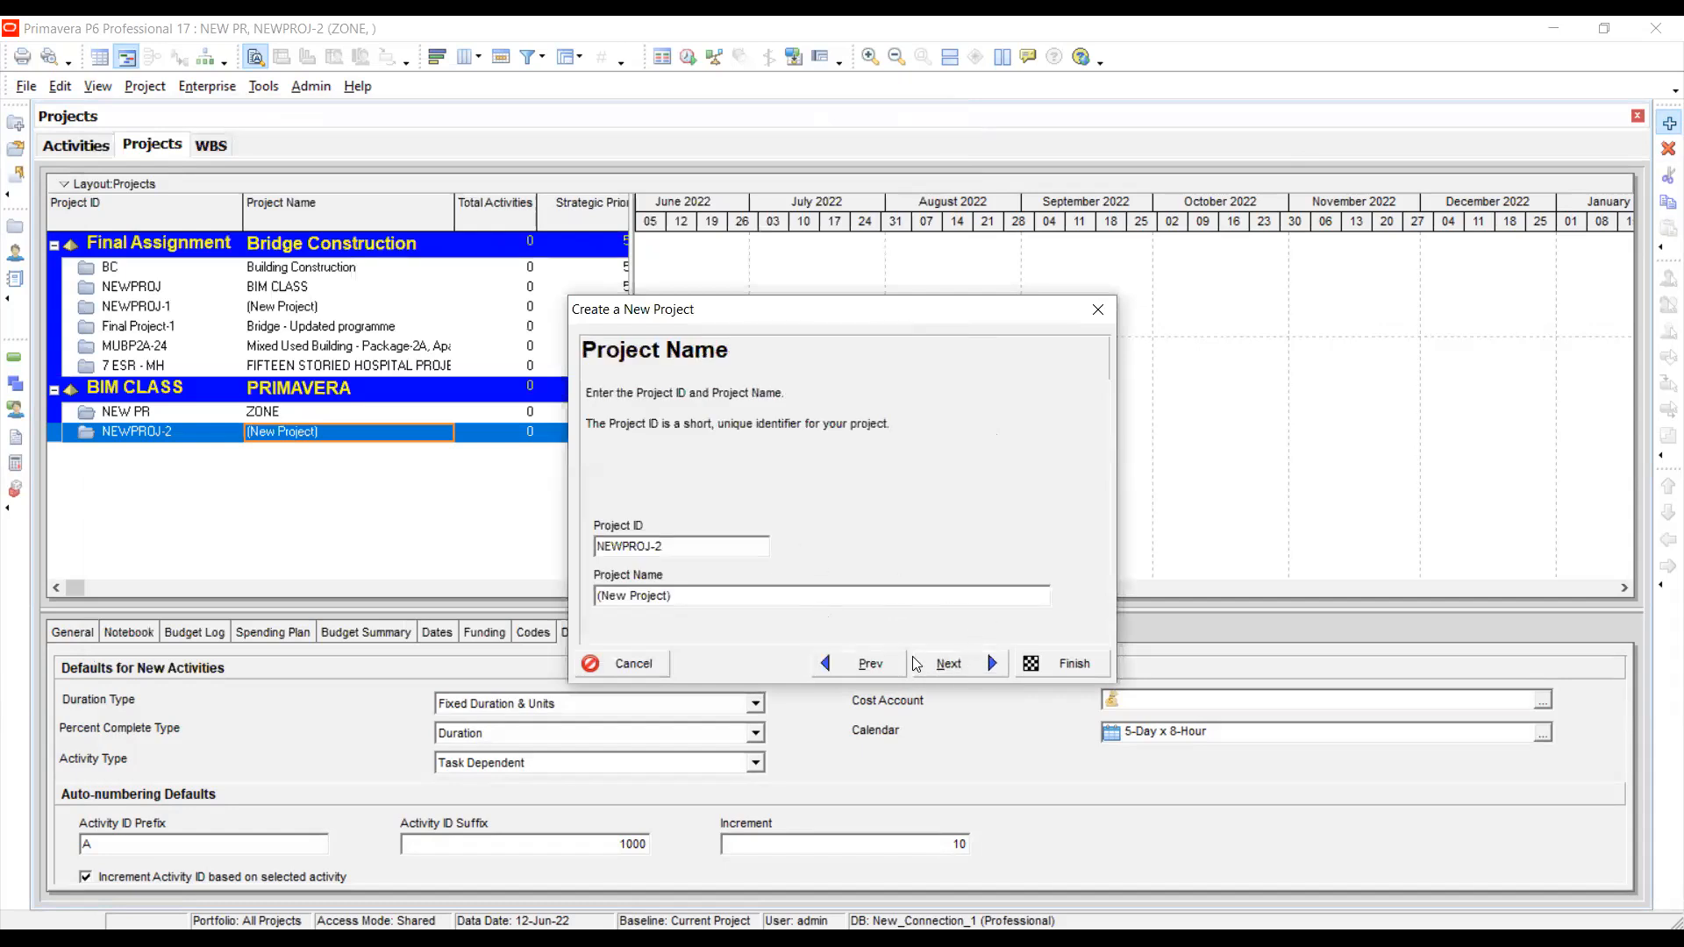
{"action": "left_click", "coordinate": [1030, 666]}
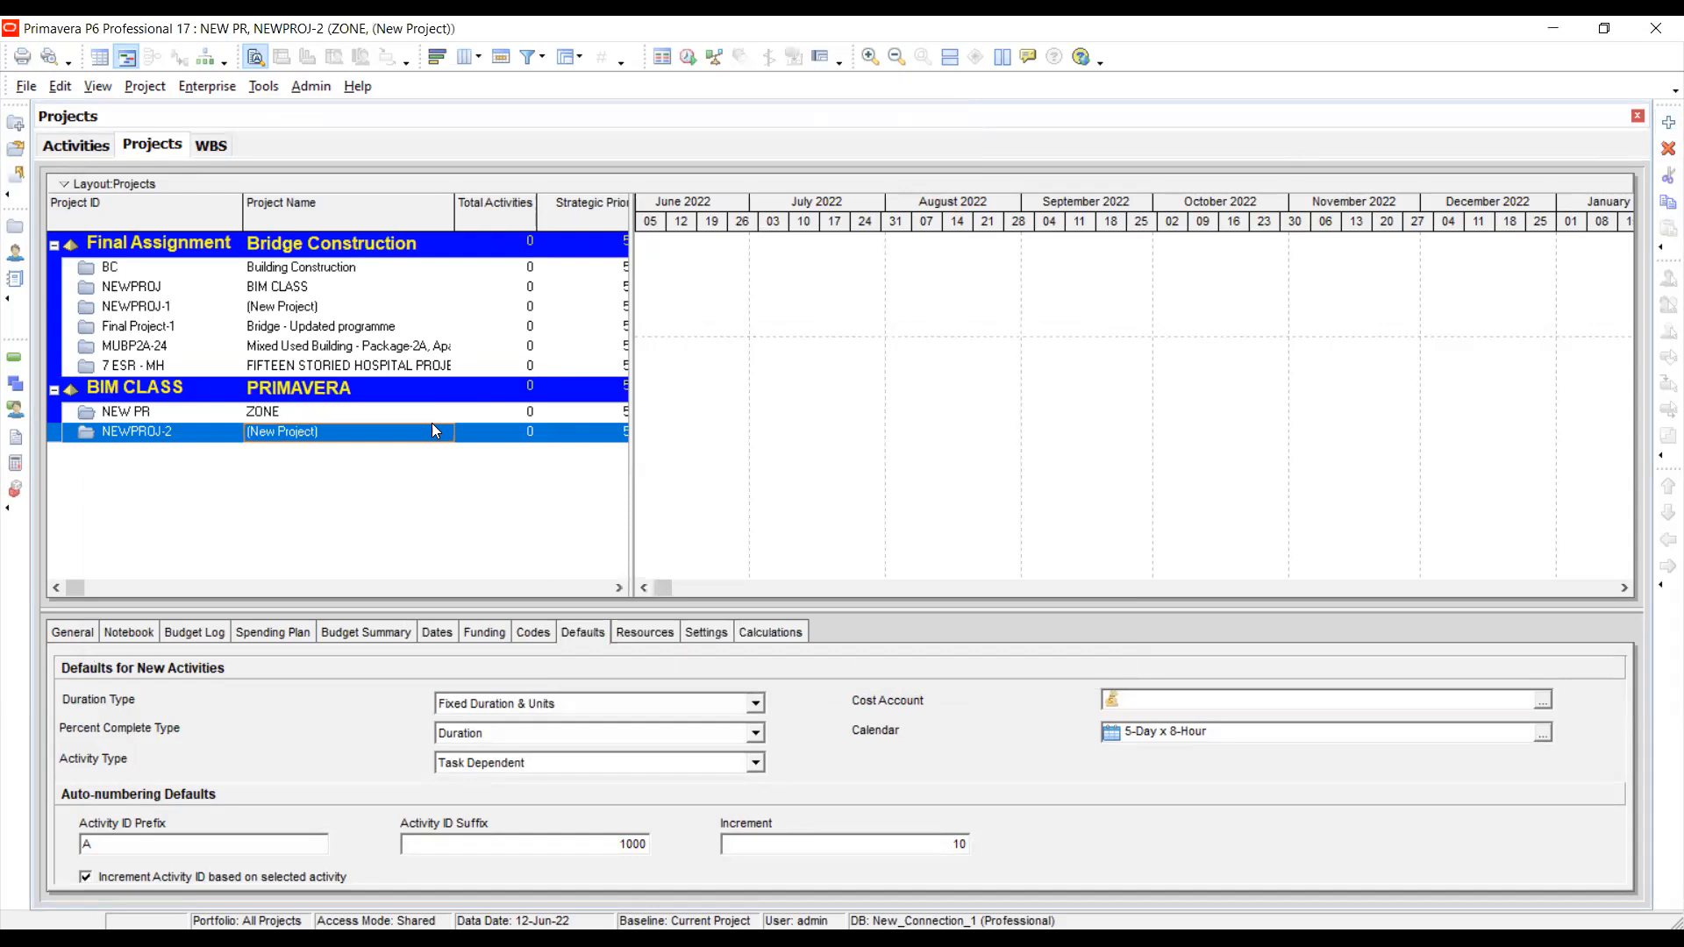
- Delete the extra NEWPROJ-2 project from the BIM CLASS element
{"action": "left_click", "coordinate": [1663, 151]}
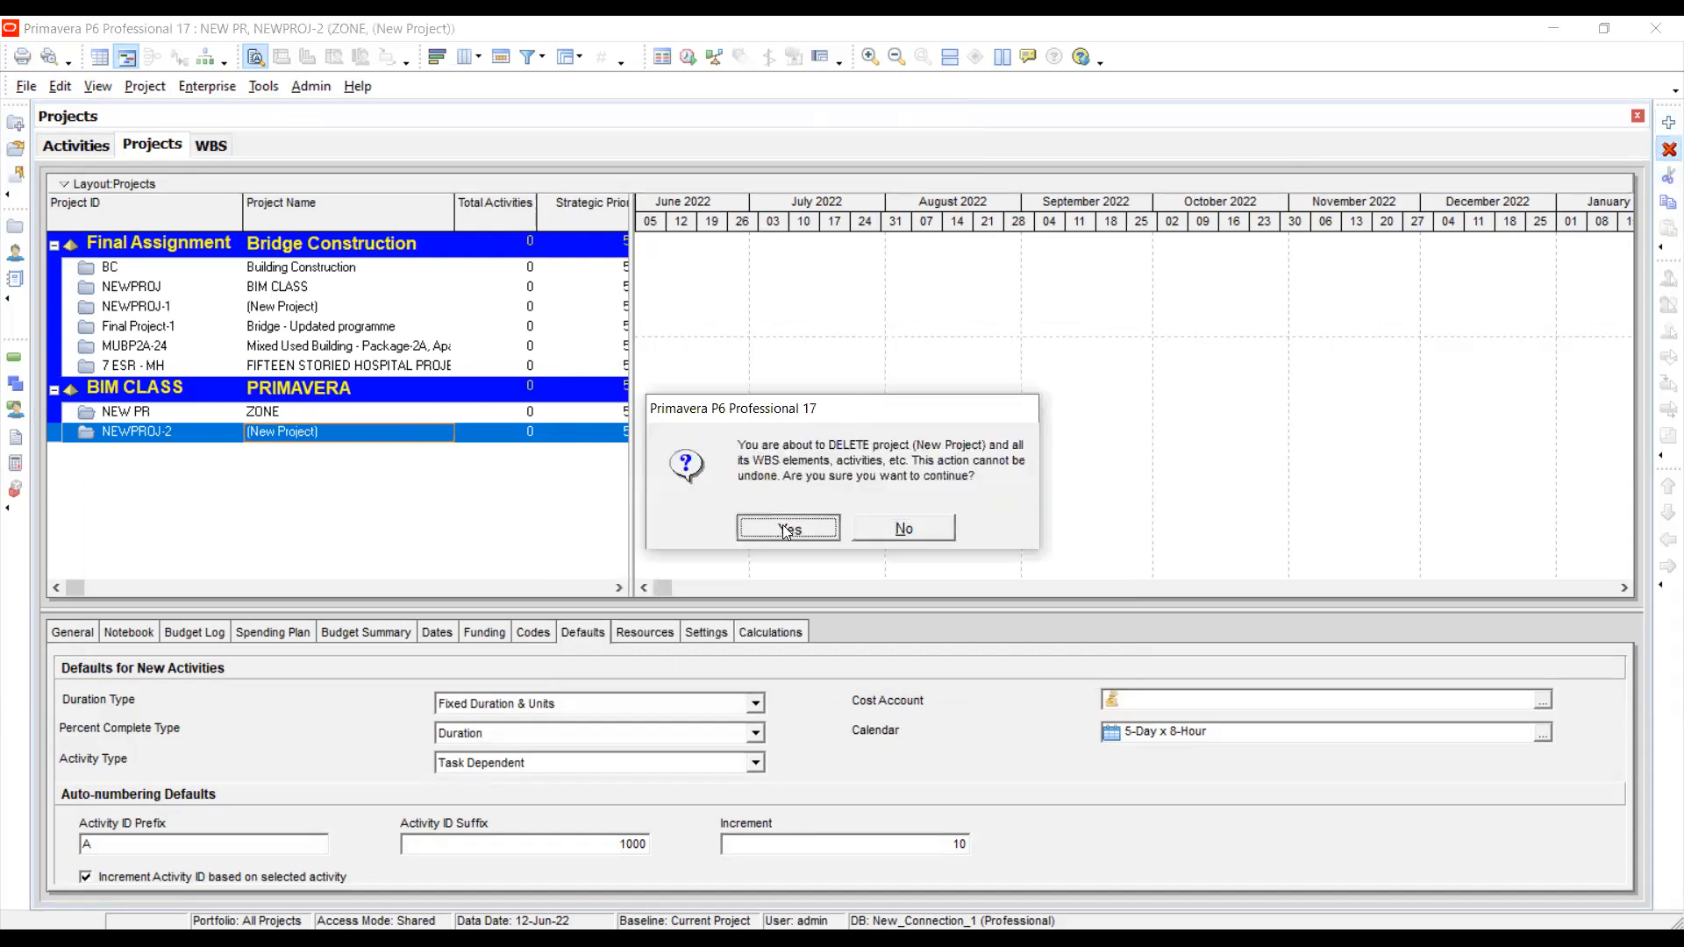
{"action": "left_click", "coordinate": [787, 529]}
{"action": "left_click", "coordinate": [281, 290]}
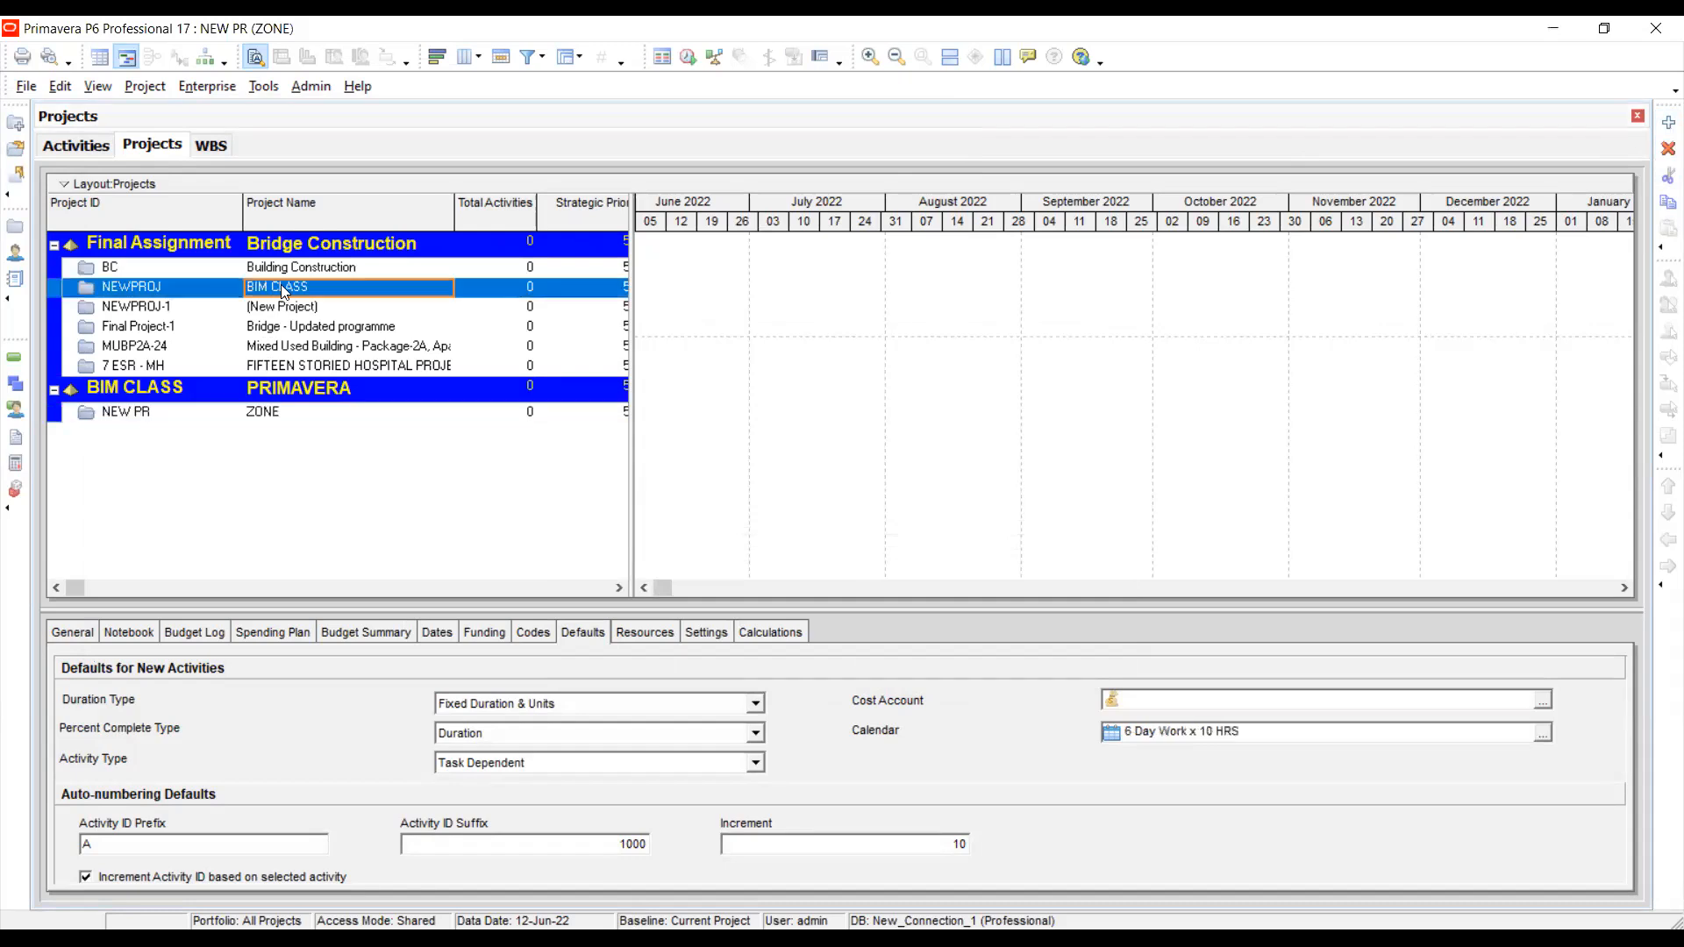
{"action": "right_click", "coordinate": [283, 292]}
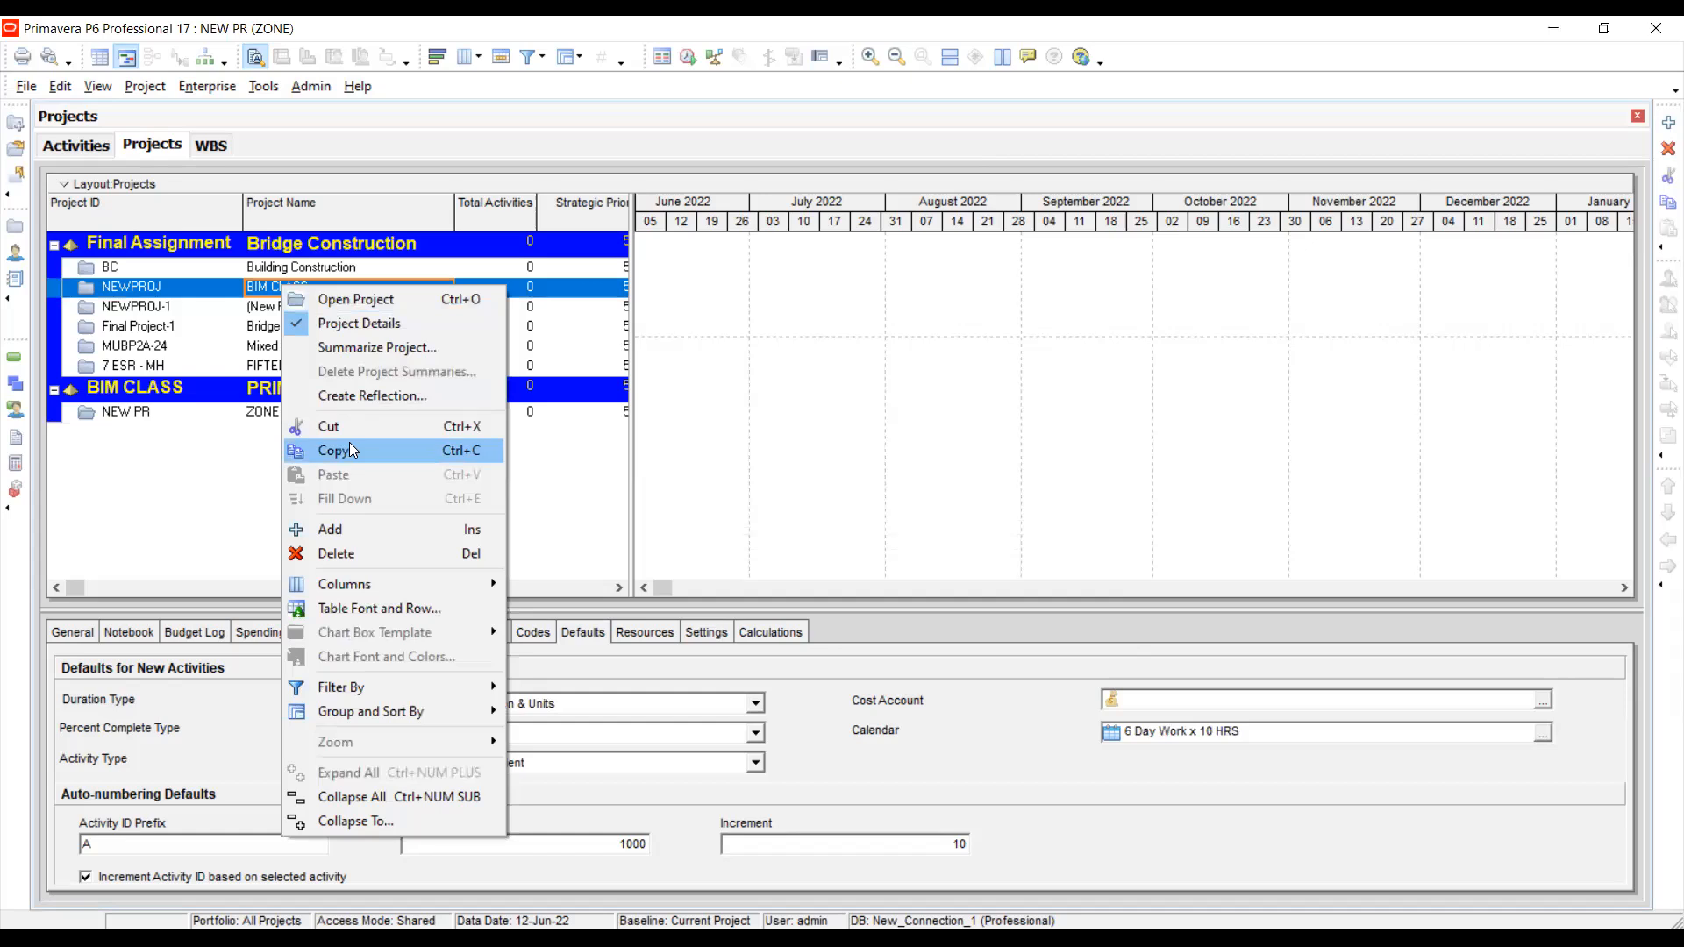
{"action": "left_click", "coordinate": [201, 533]}
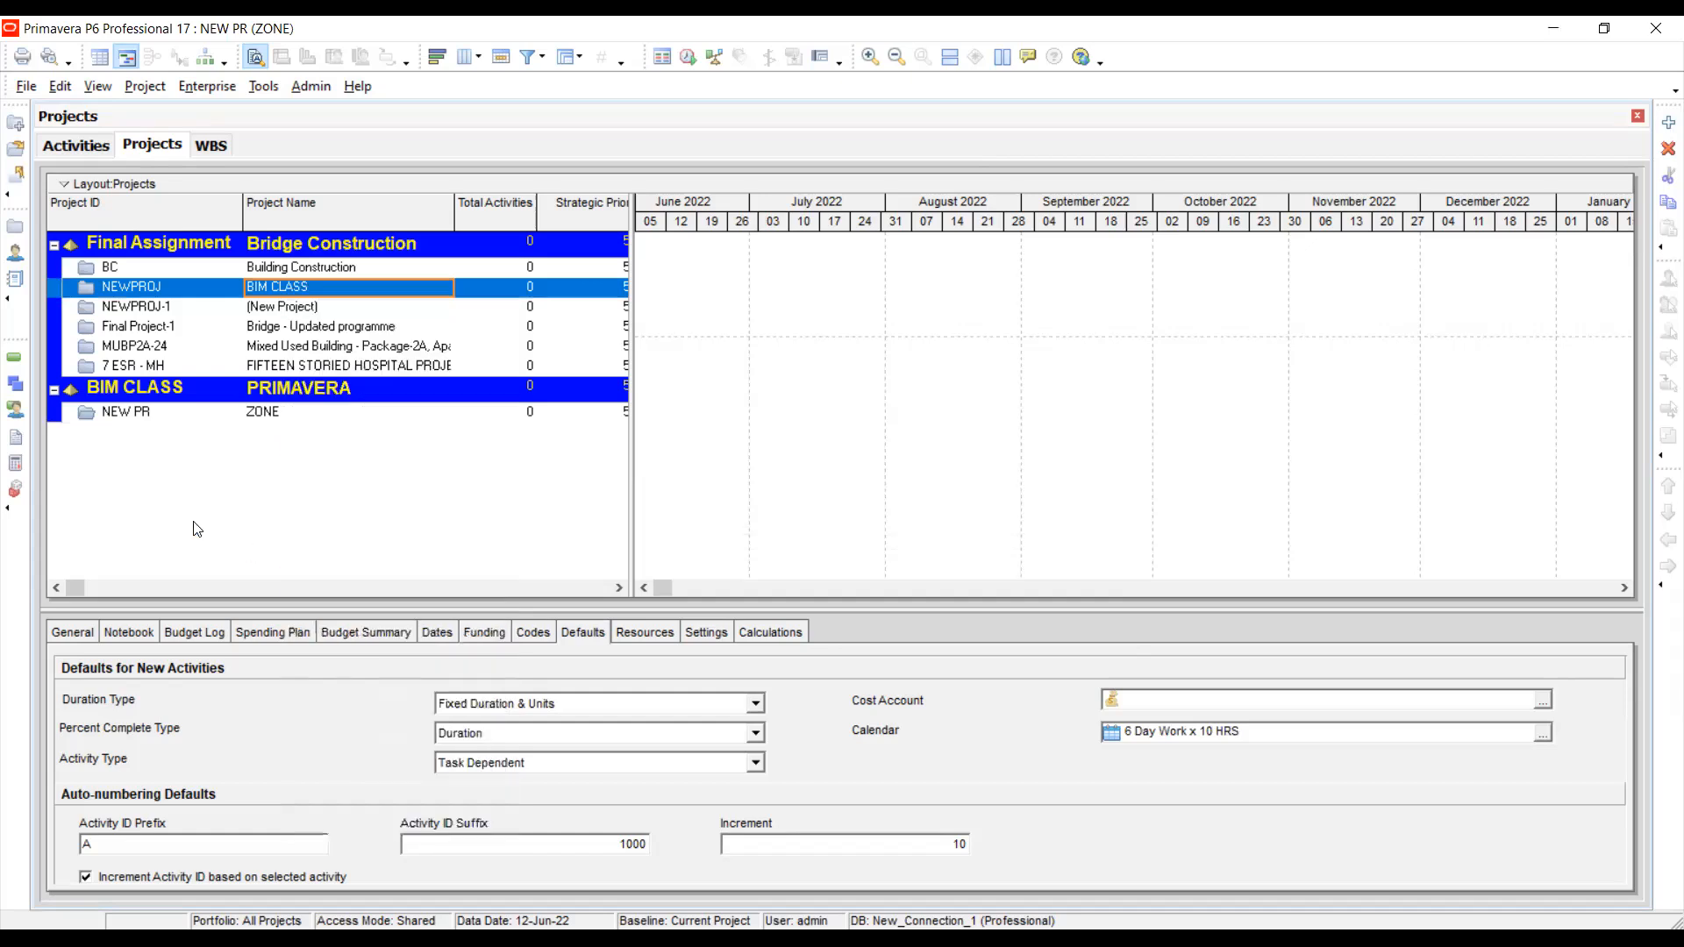
{"action": "left_click", "coordinate": [167, 418]}
{"action": "right_click", "coordinate": [167, 419]}
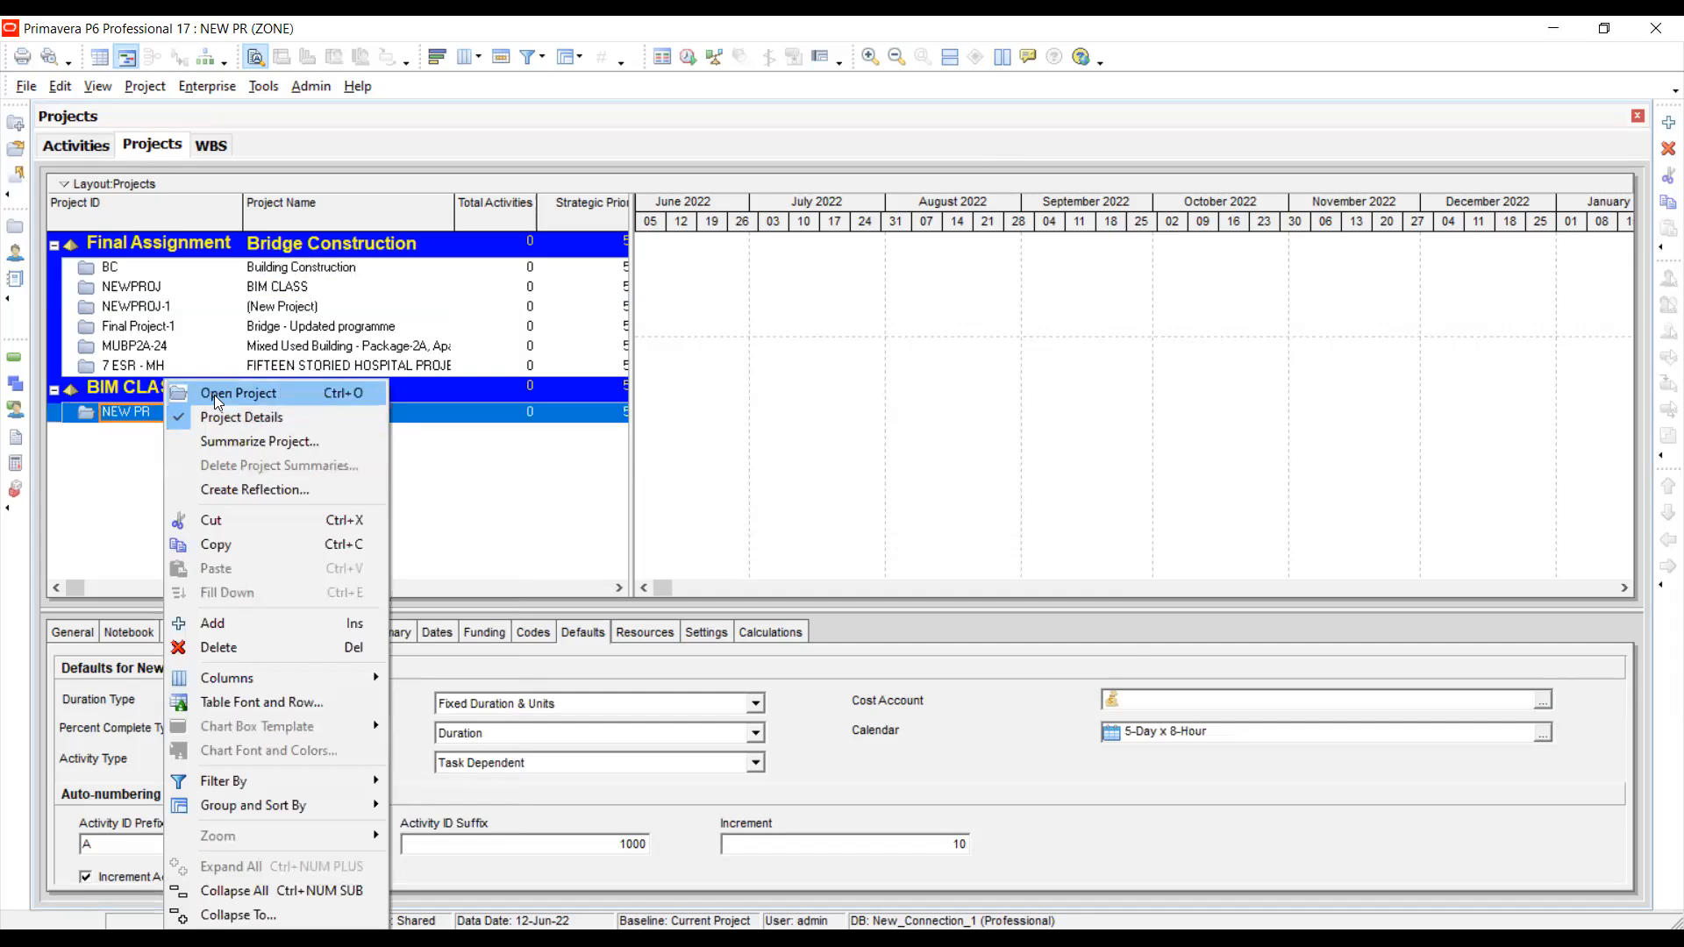
{"action": "left_click", "coordinate": [276, 294]}
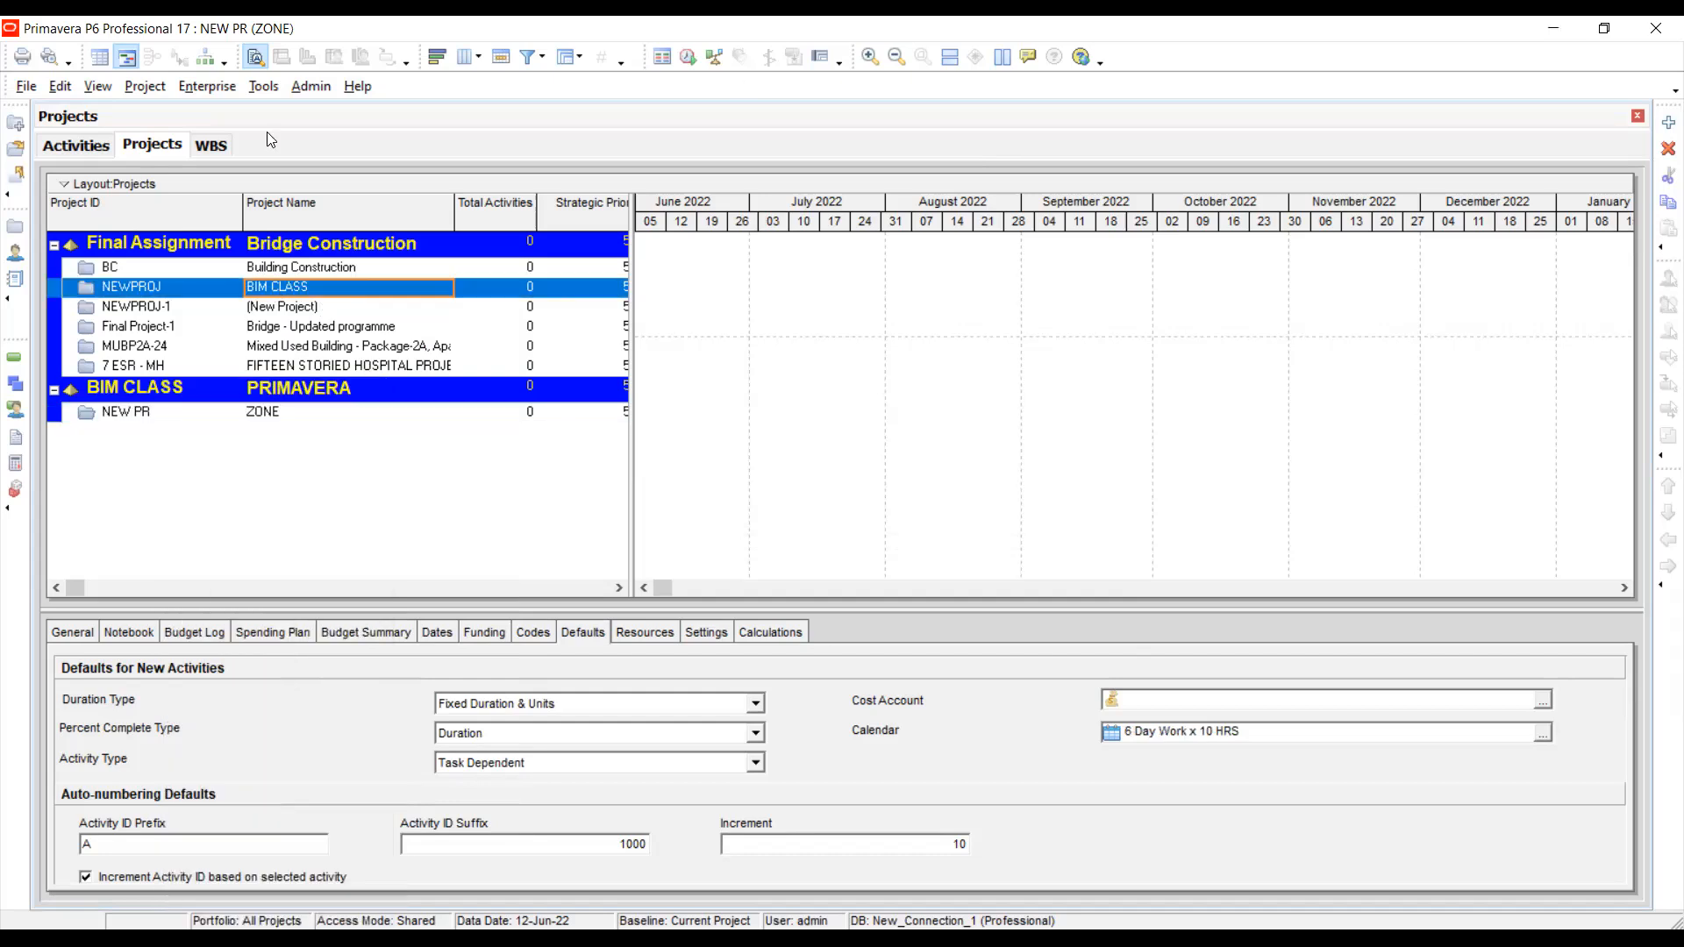
{"action": "right_click", "coordinate": [230, 88]}
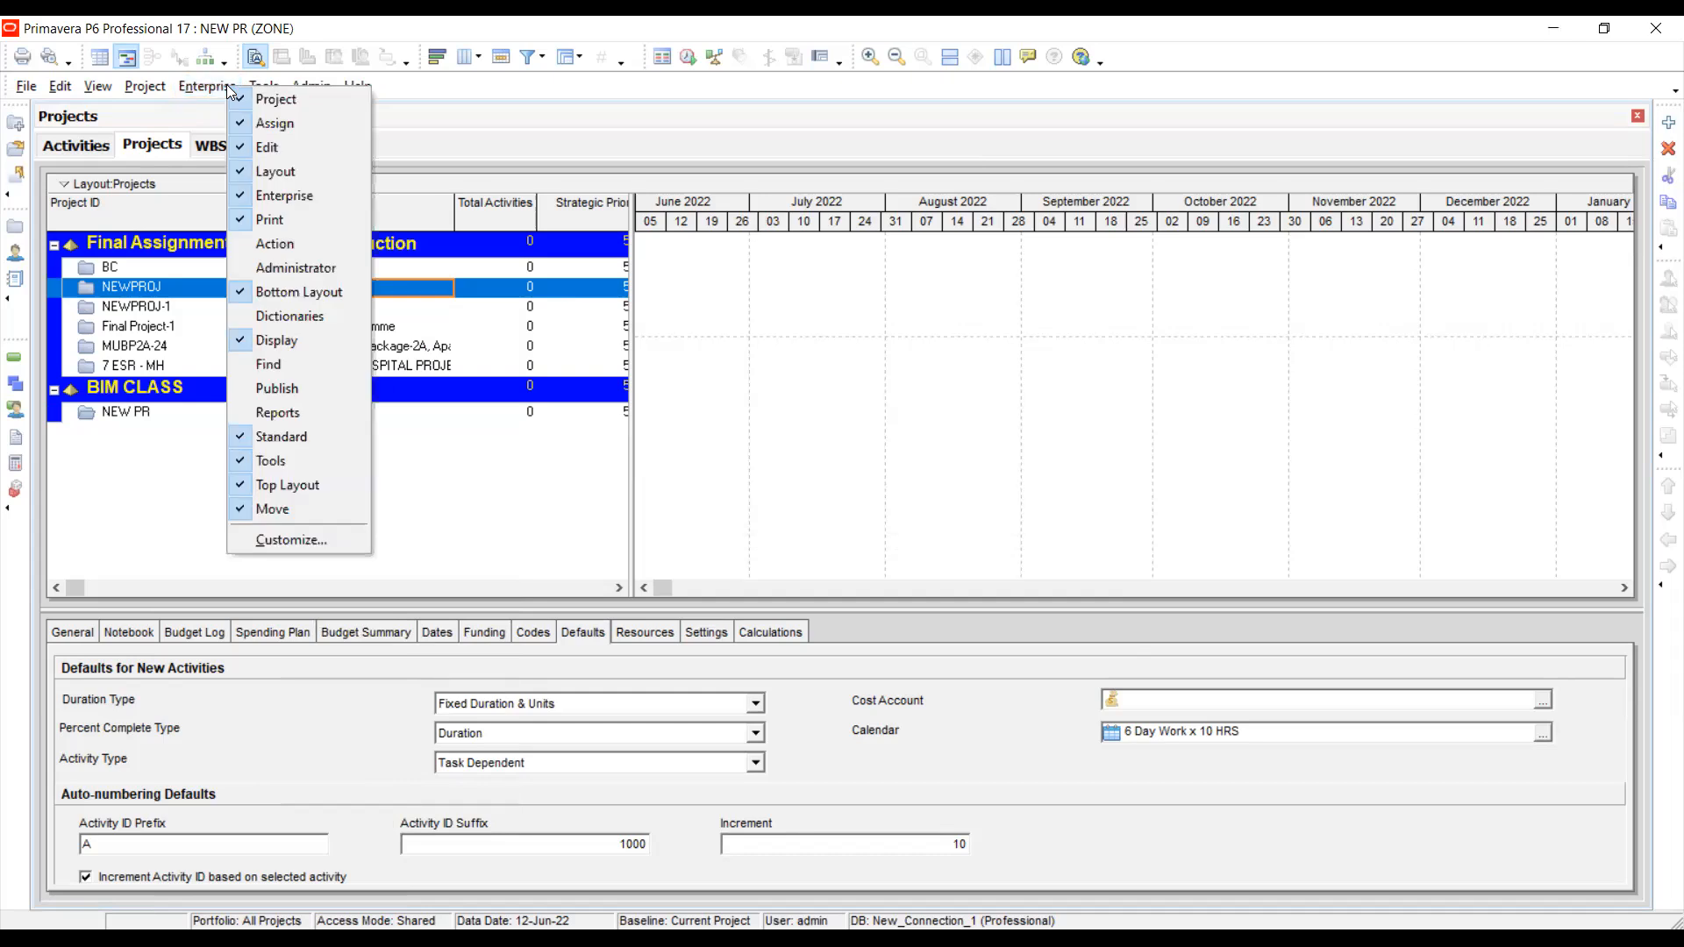
{"action": "left_click", "coordinate": [129, 284]}
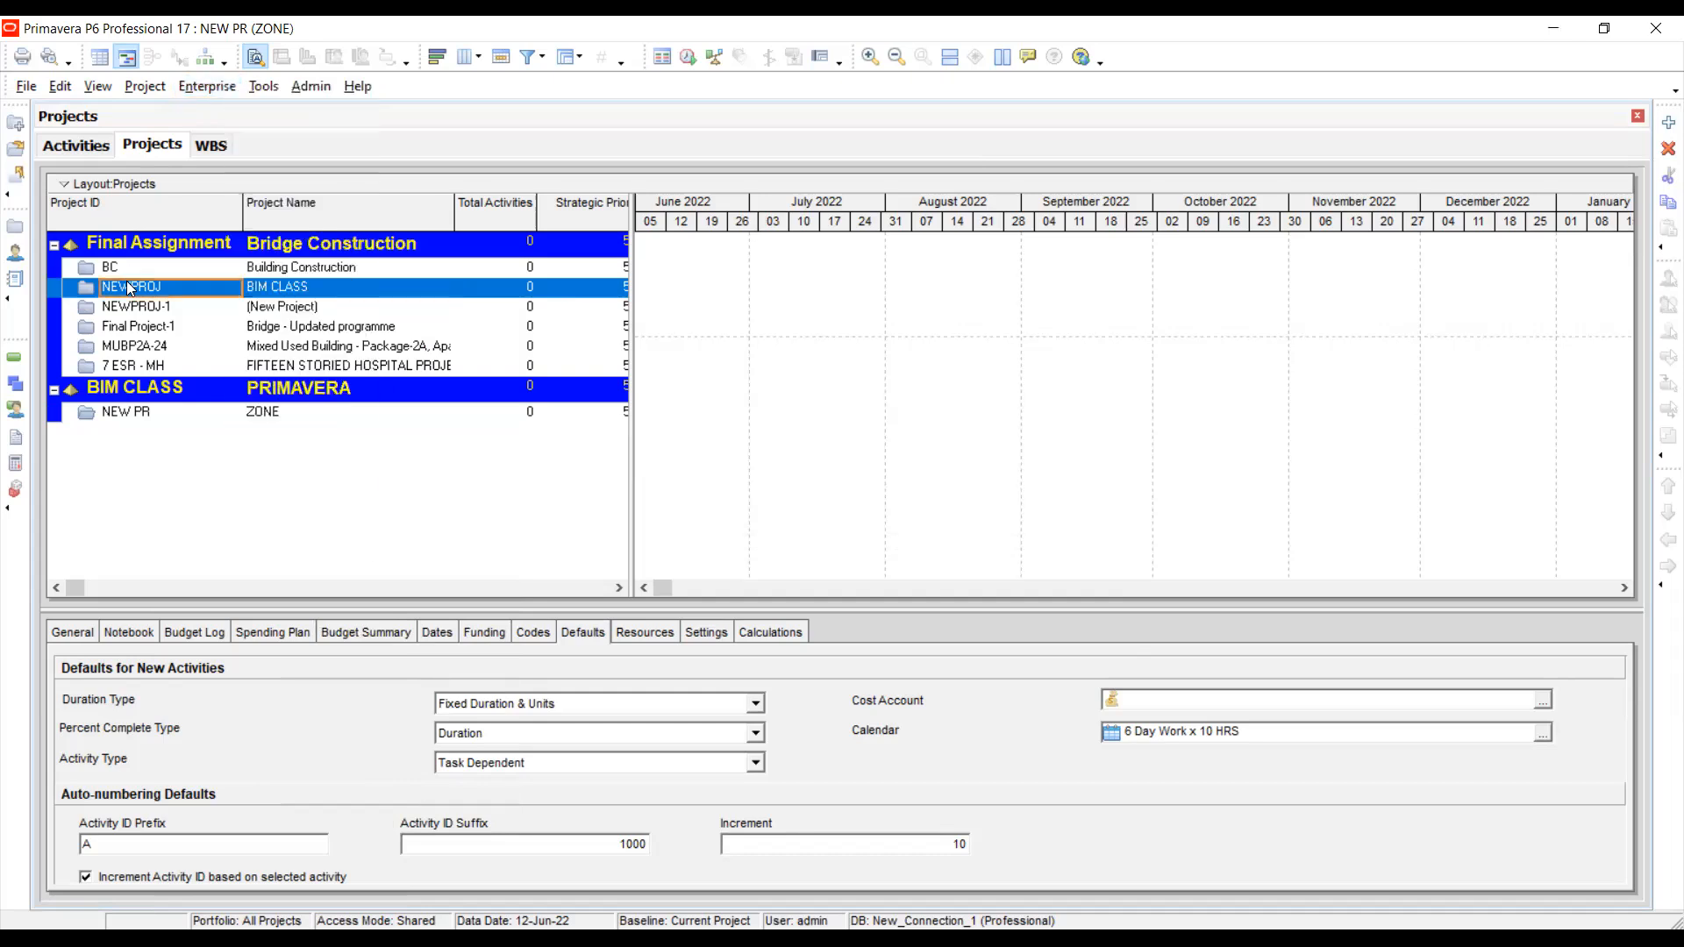
{"action": "right_click", "coordinate": [128, 286]}
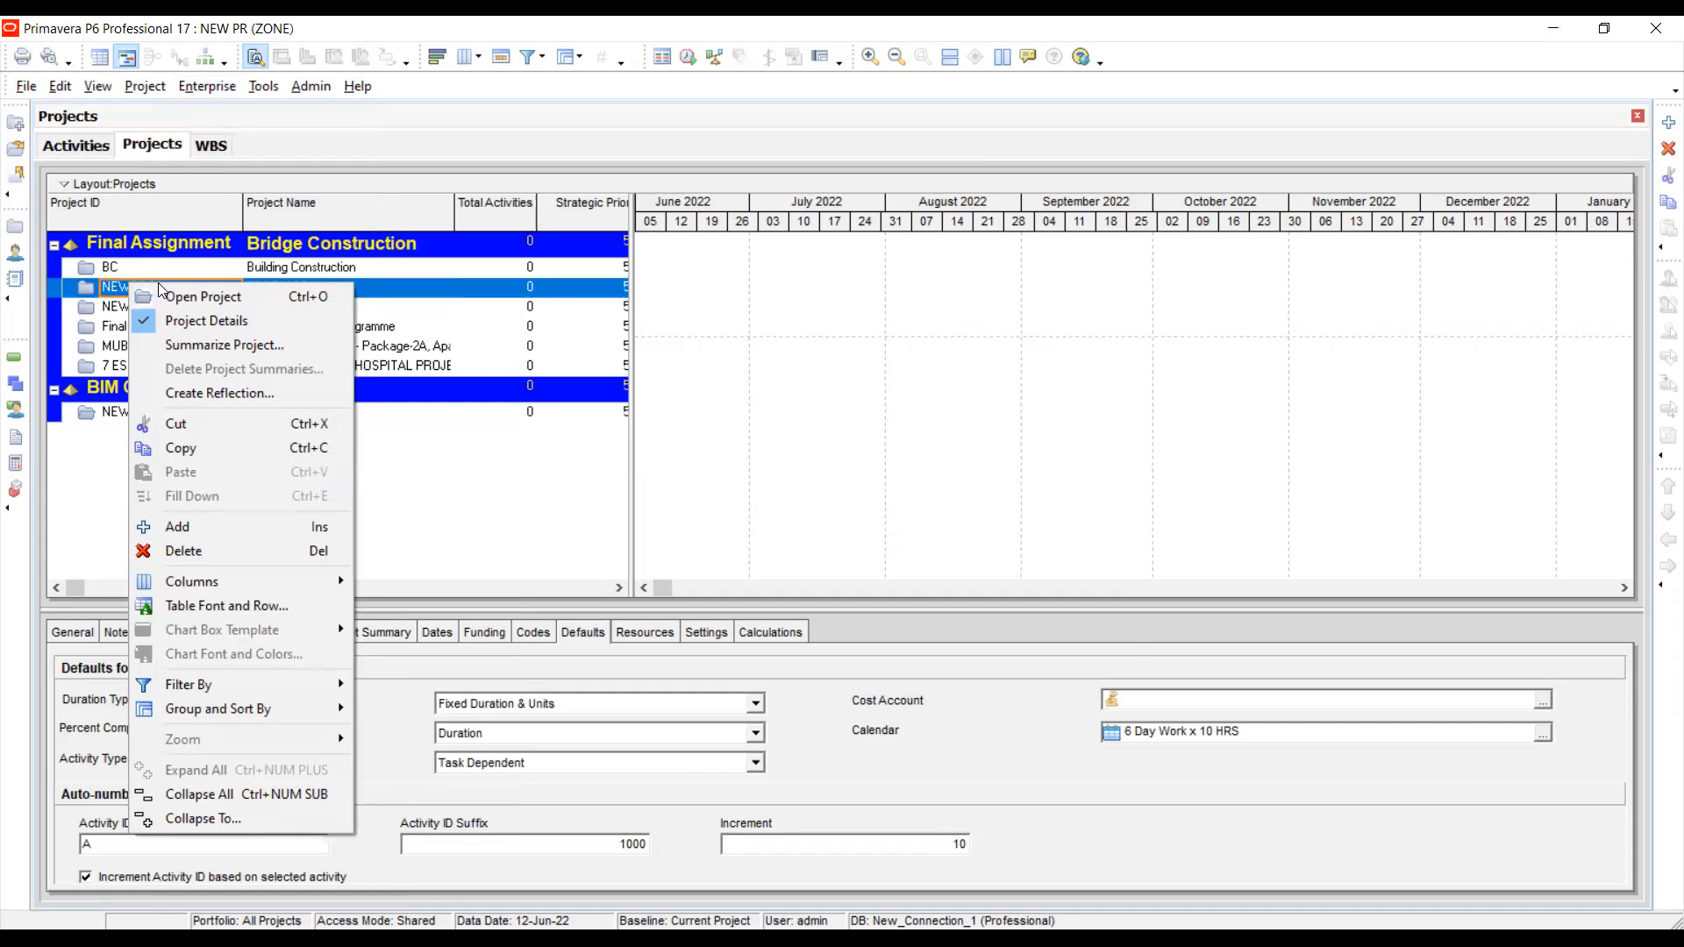
{"action": "left_click", "coordinate": [449, 482]}
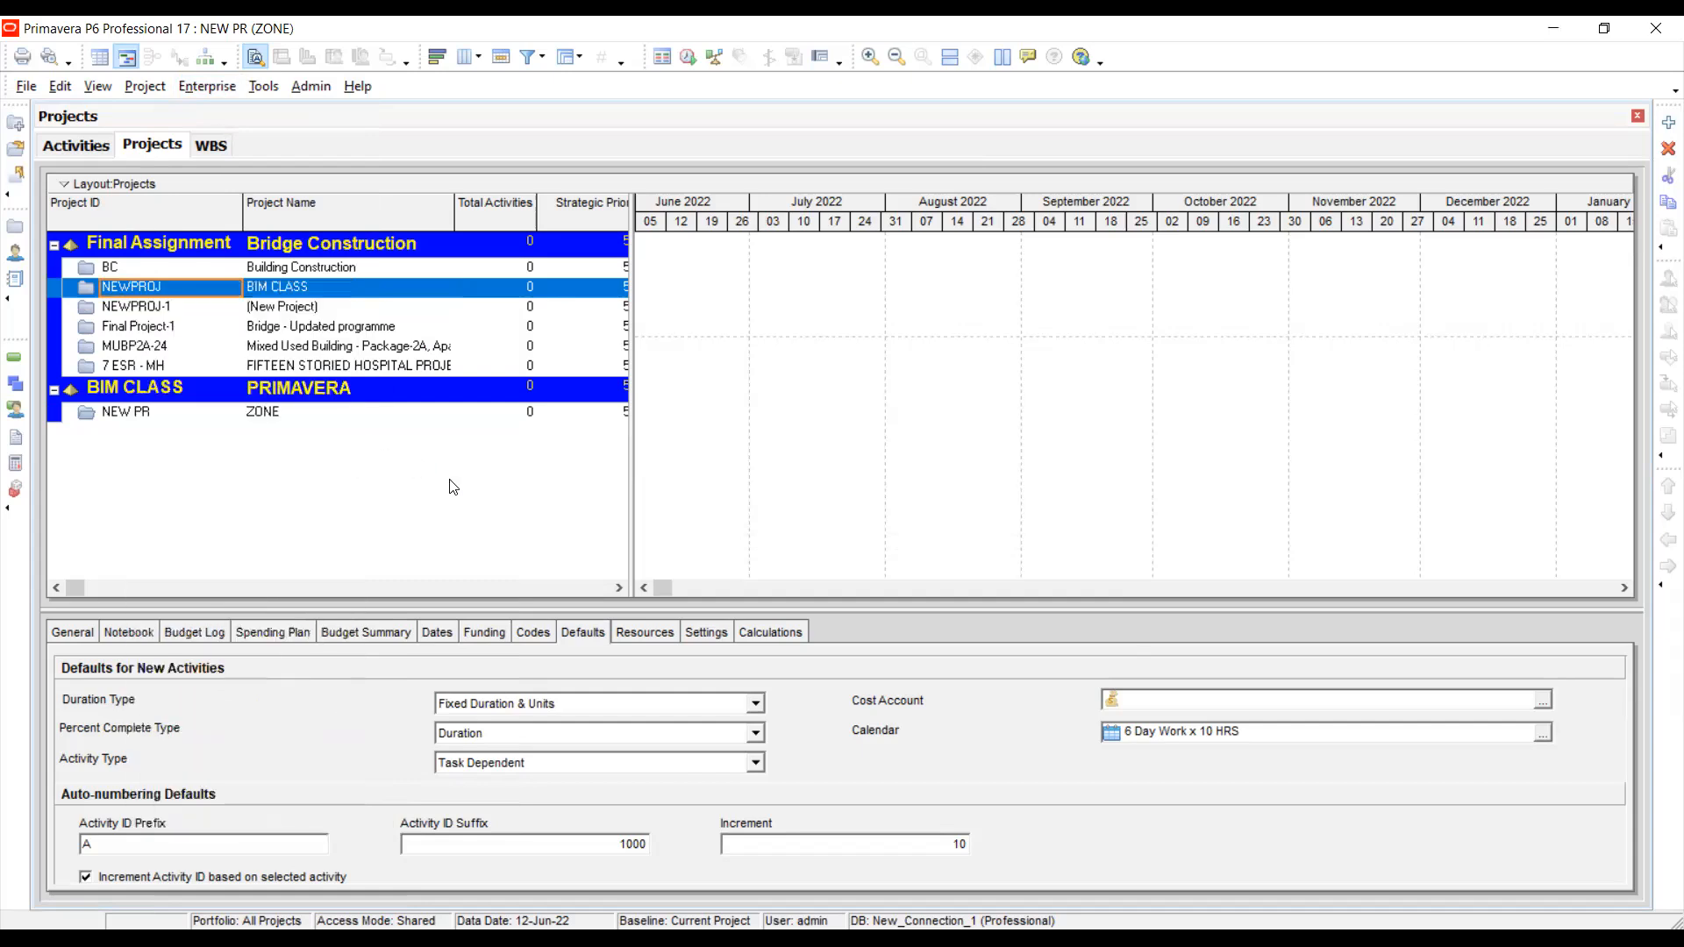
{"action": "left_click", "coordinate": [365, 293]}
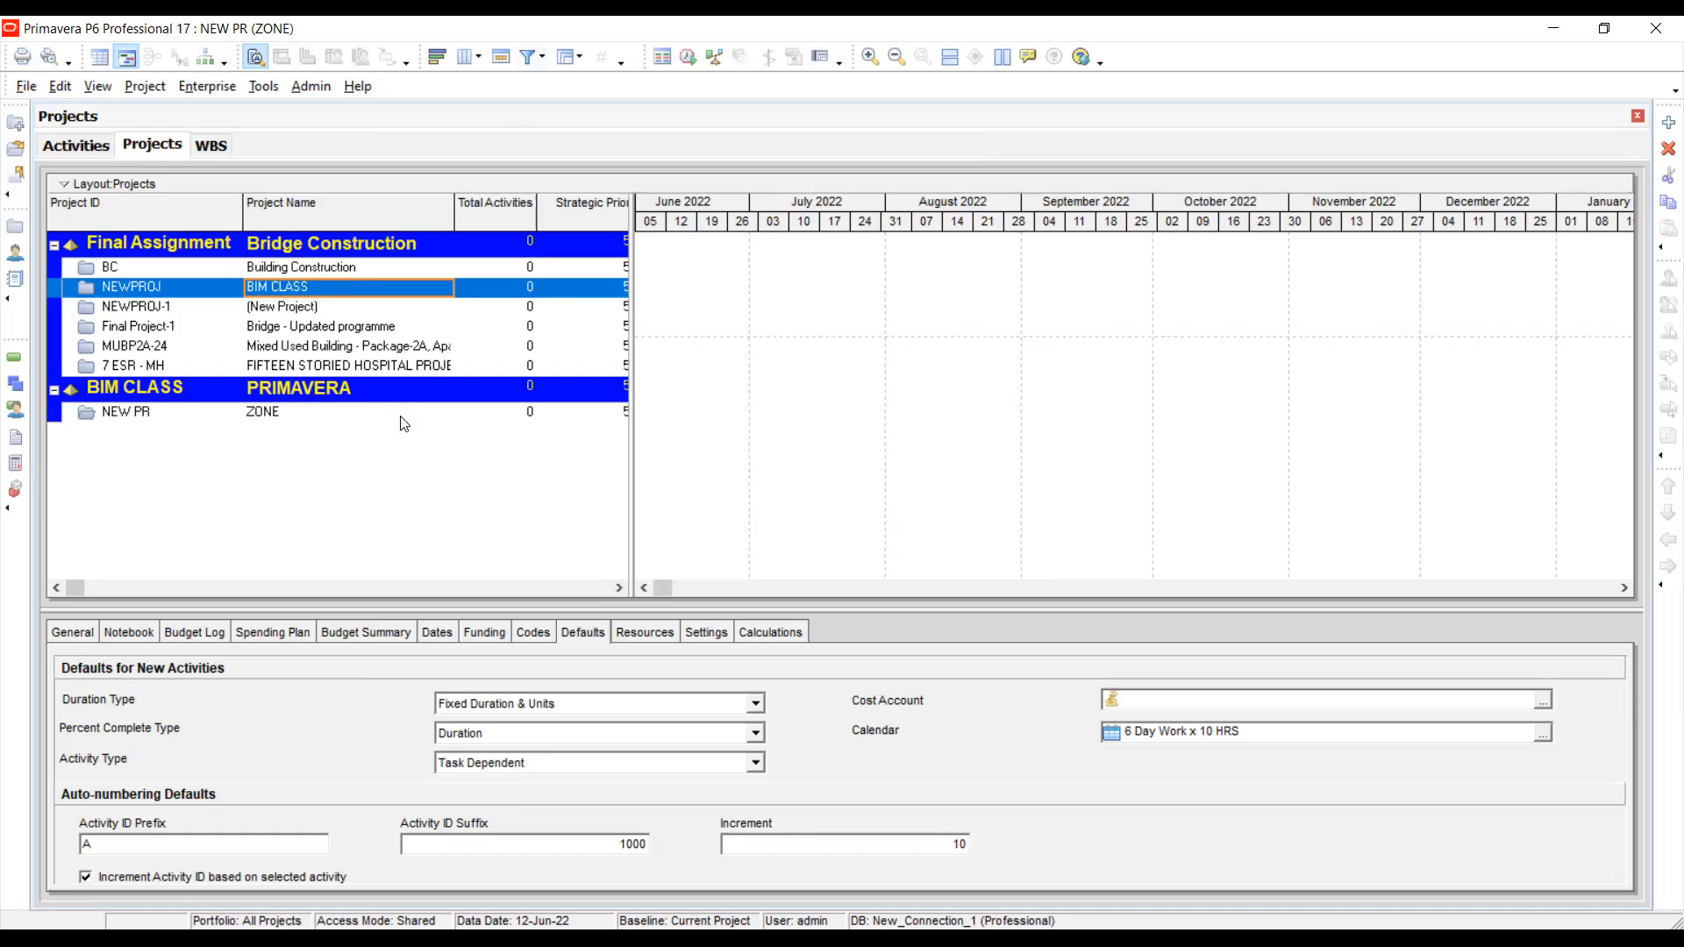
{"action": "left_click", "coordinate": [237, 309]}
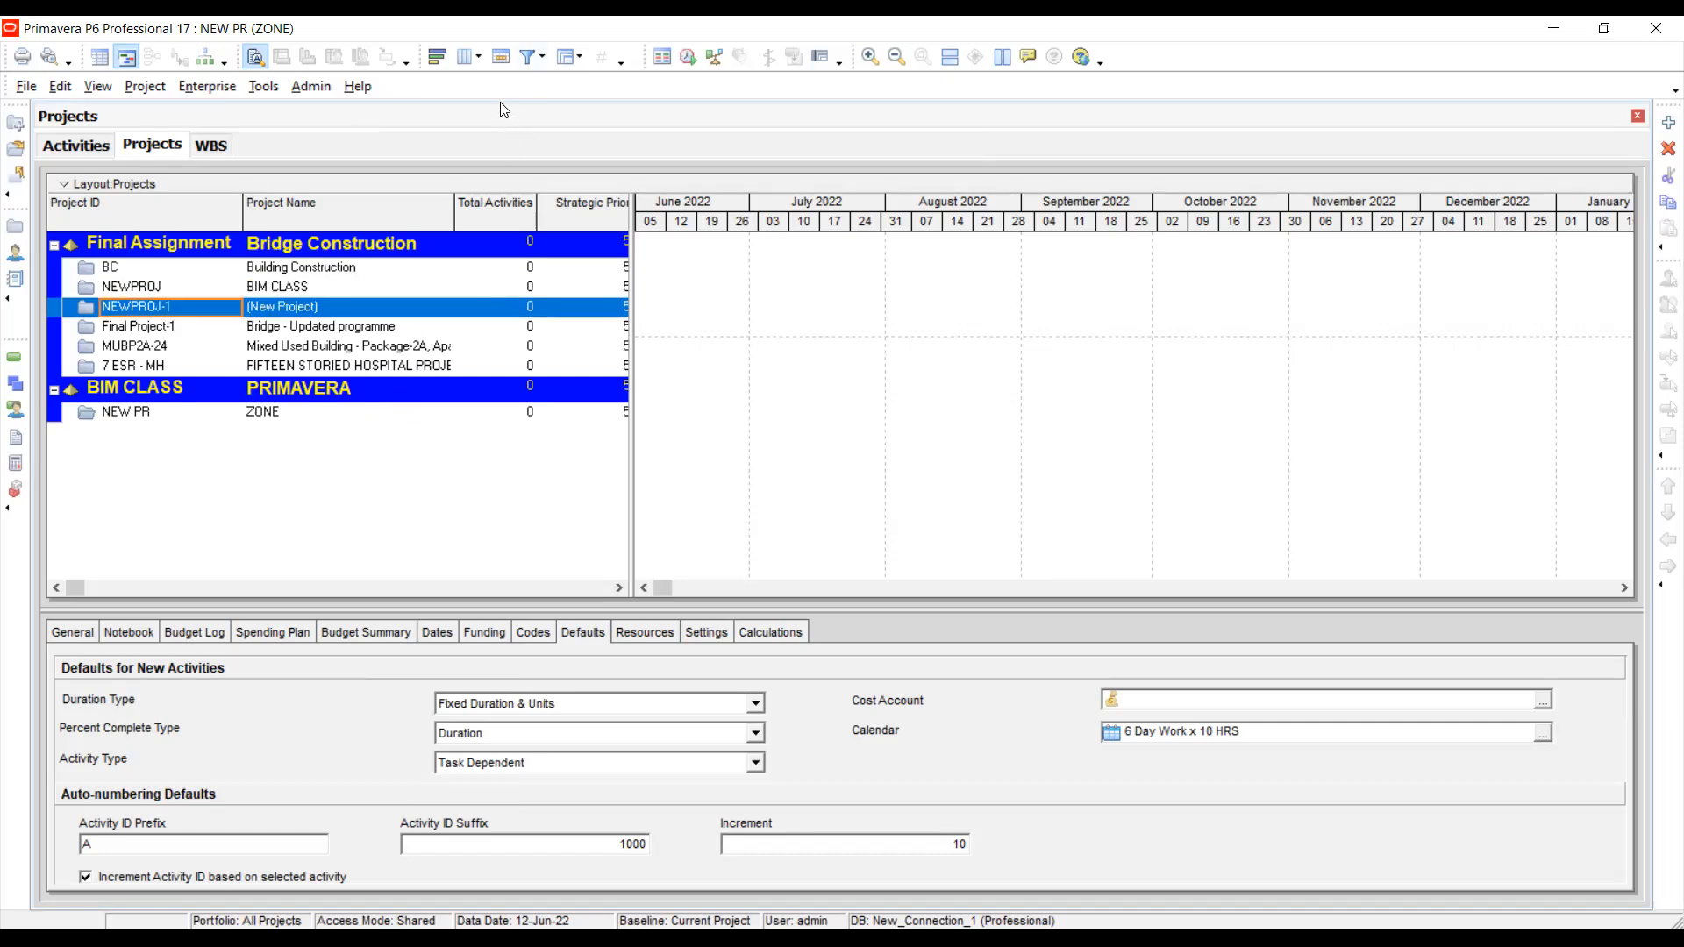
{"action": "left_click", "coordinate": [296, 289]}
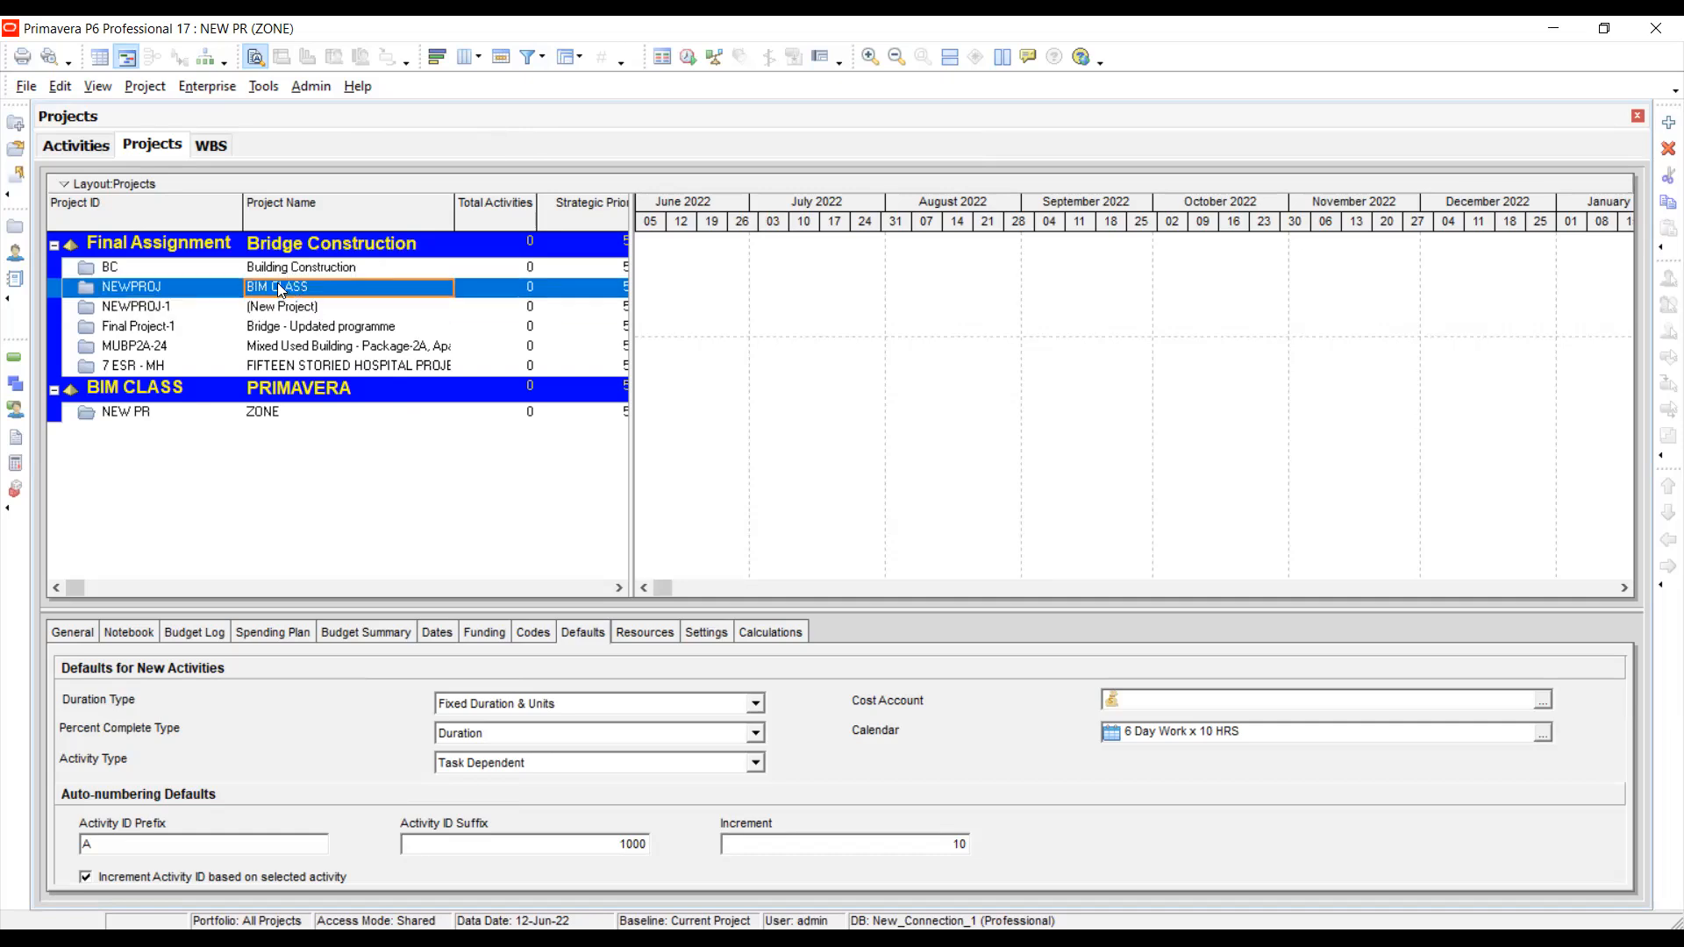
{"action": "left_click", "coordinate": [269, 411]}
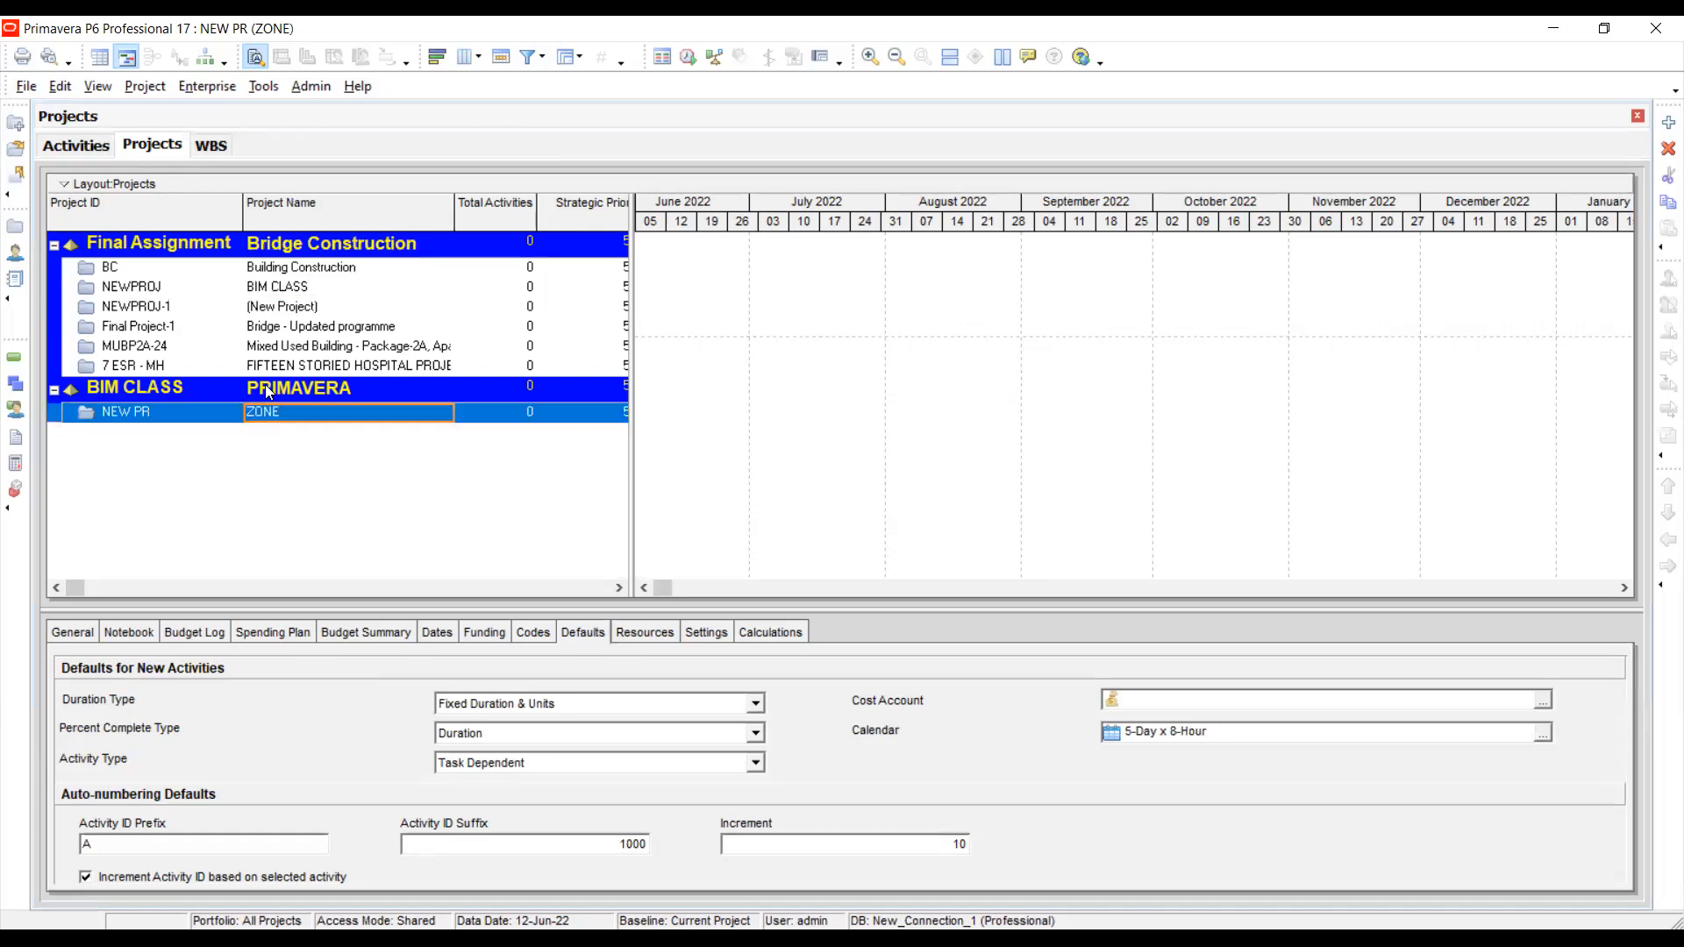
{"action": "left_click", "coordinate": [282, 288]}
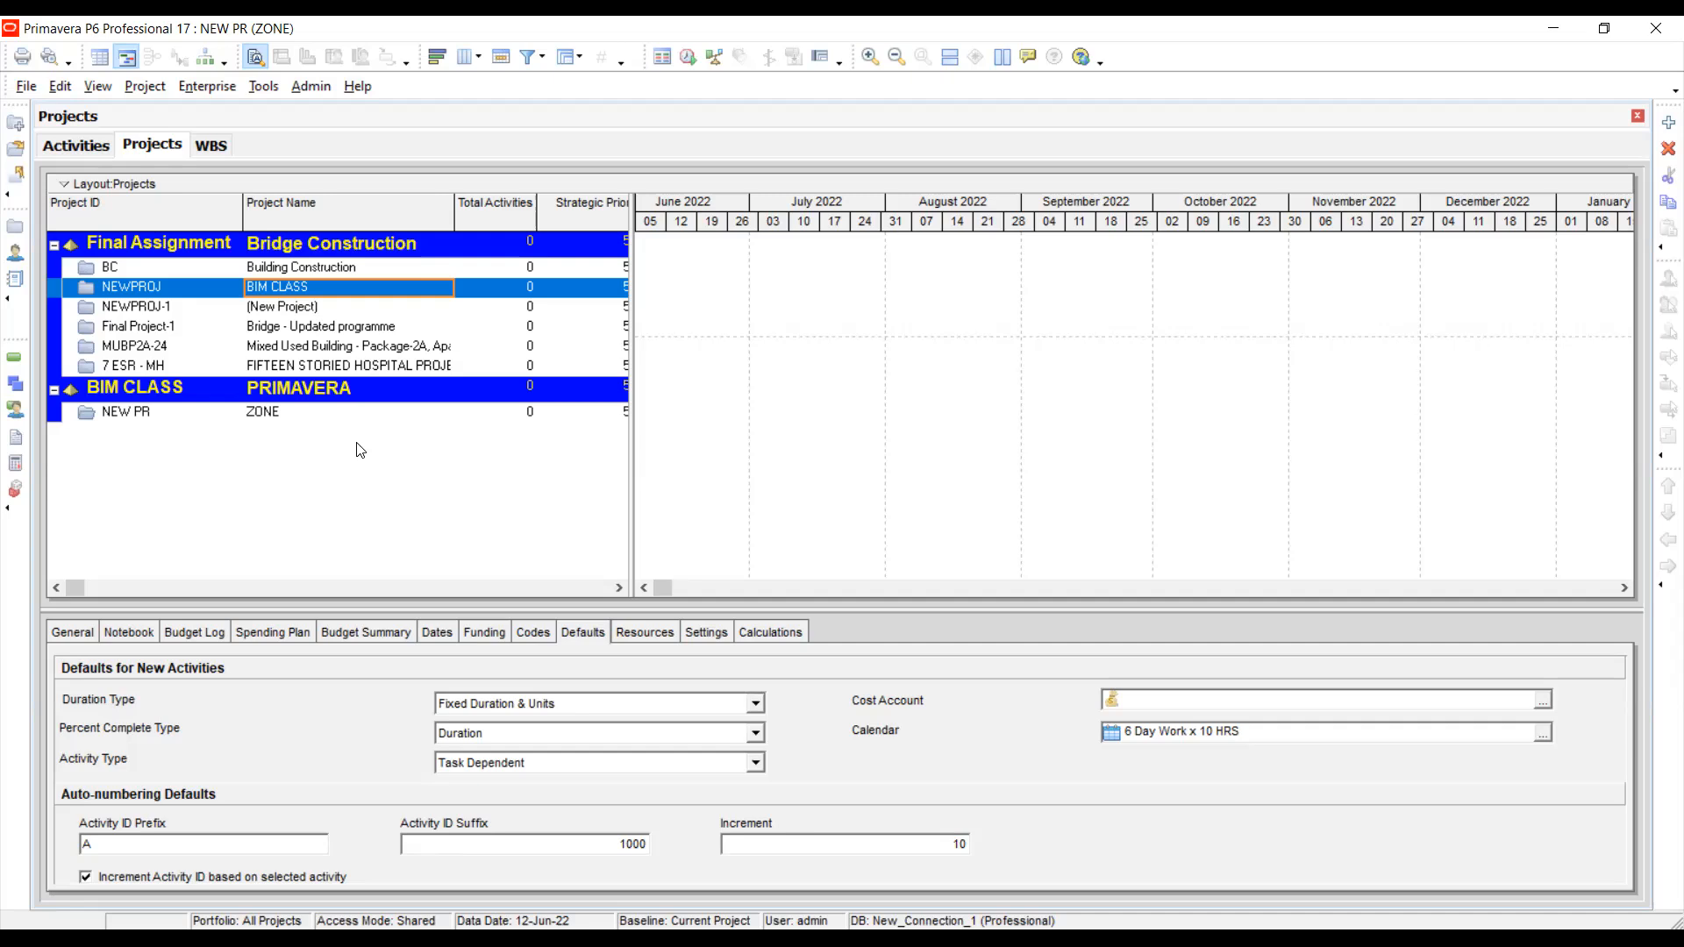
{"action": "left_click", "coordinate": [185, 346]}
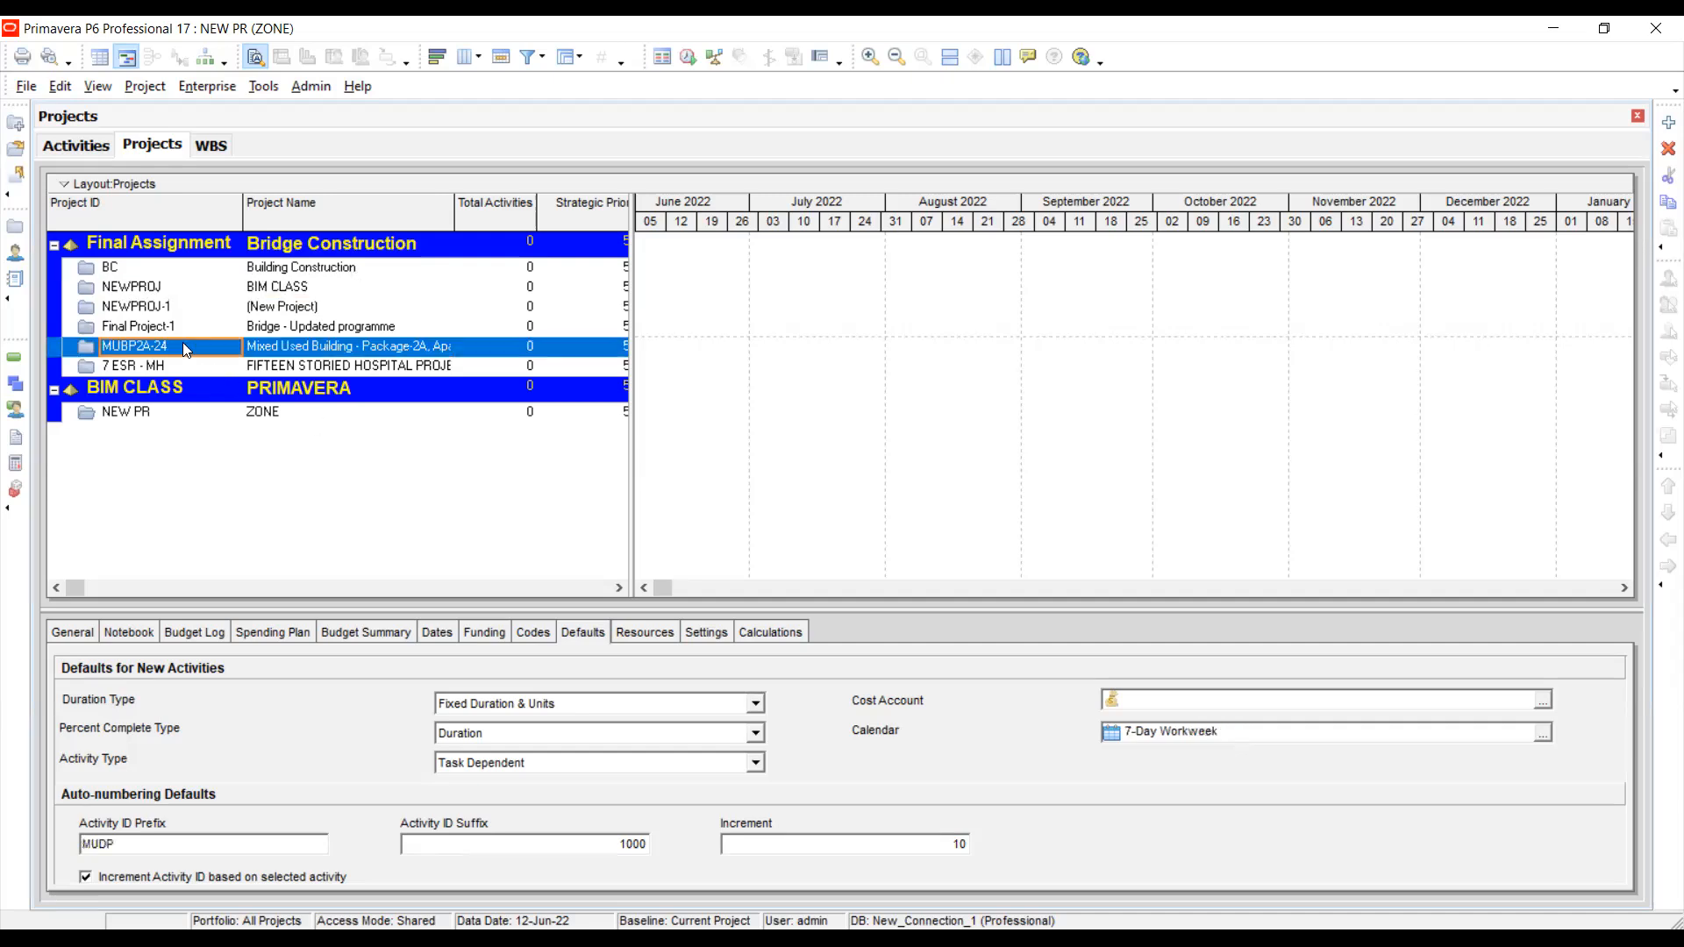
{"action": "left_click", "coordinate": [168, 288]}
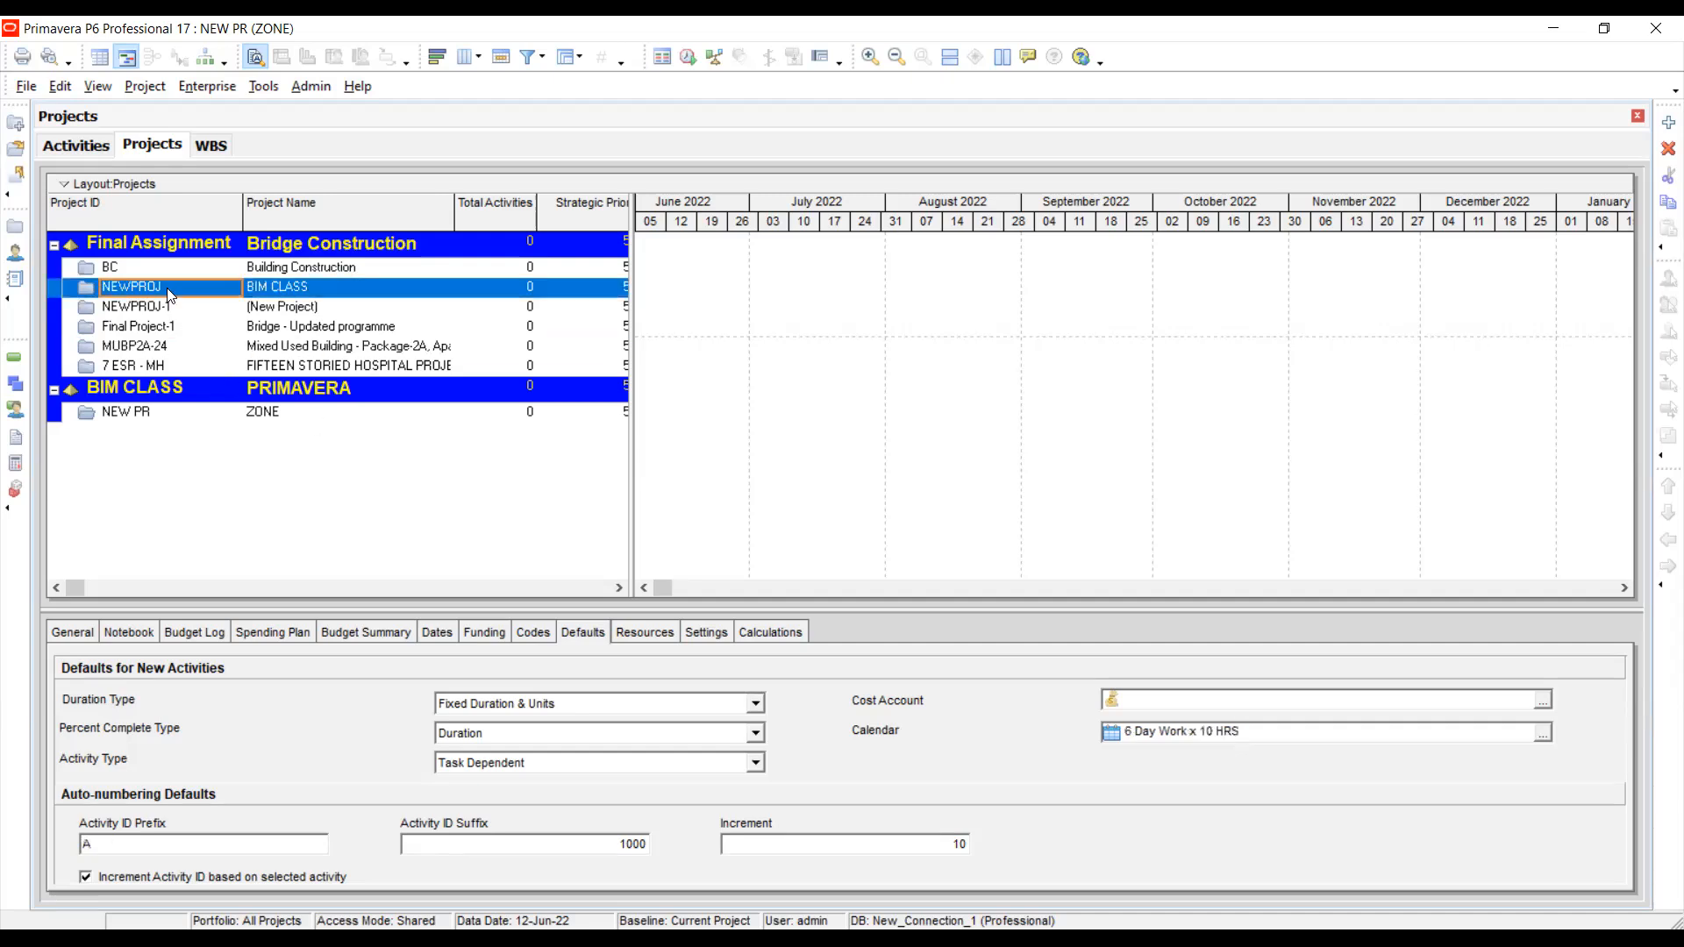
- Collapse the Final Assignment and BIM CLASS elements in the project list
{"action": "left_click", "coordinate": [55, 246]}
{"action": "left_click", "coordinate": [52, 268]}
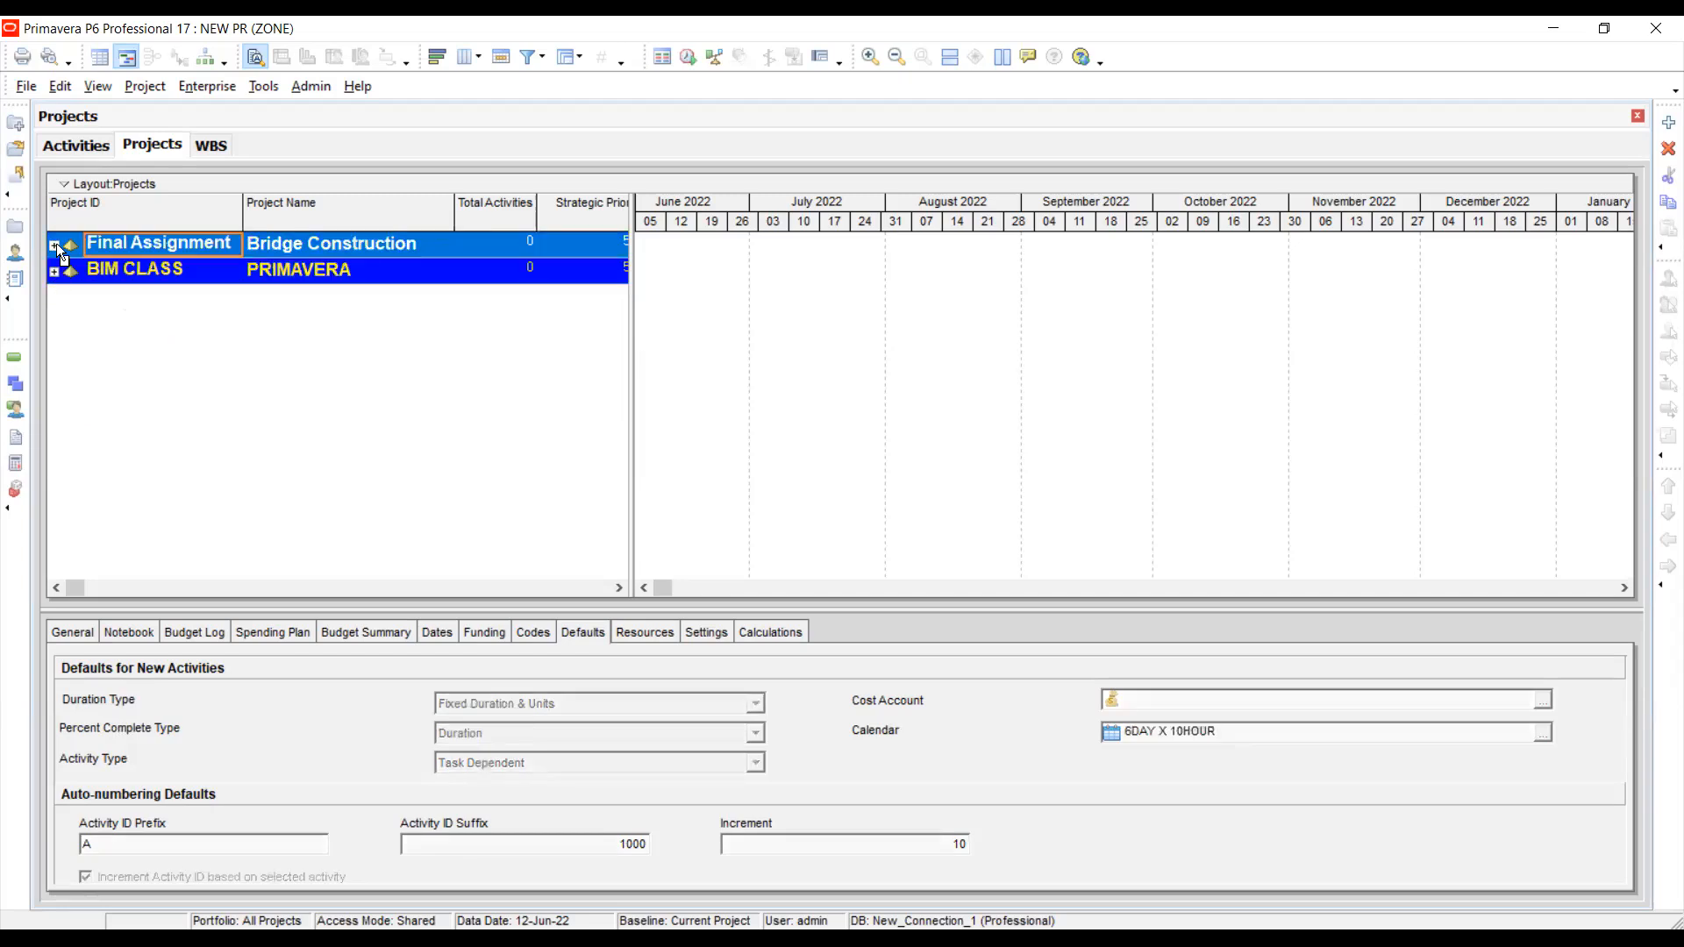
- Expand the Final Assignment and BIM CLASS elements and select the NEW PR project named ZONE
{"action": "left_click", "coordinate": [55, 246]}
{"action": "left_click", "coordinate": [55, 389]}
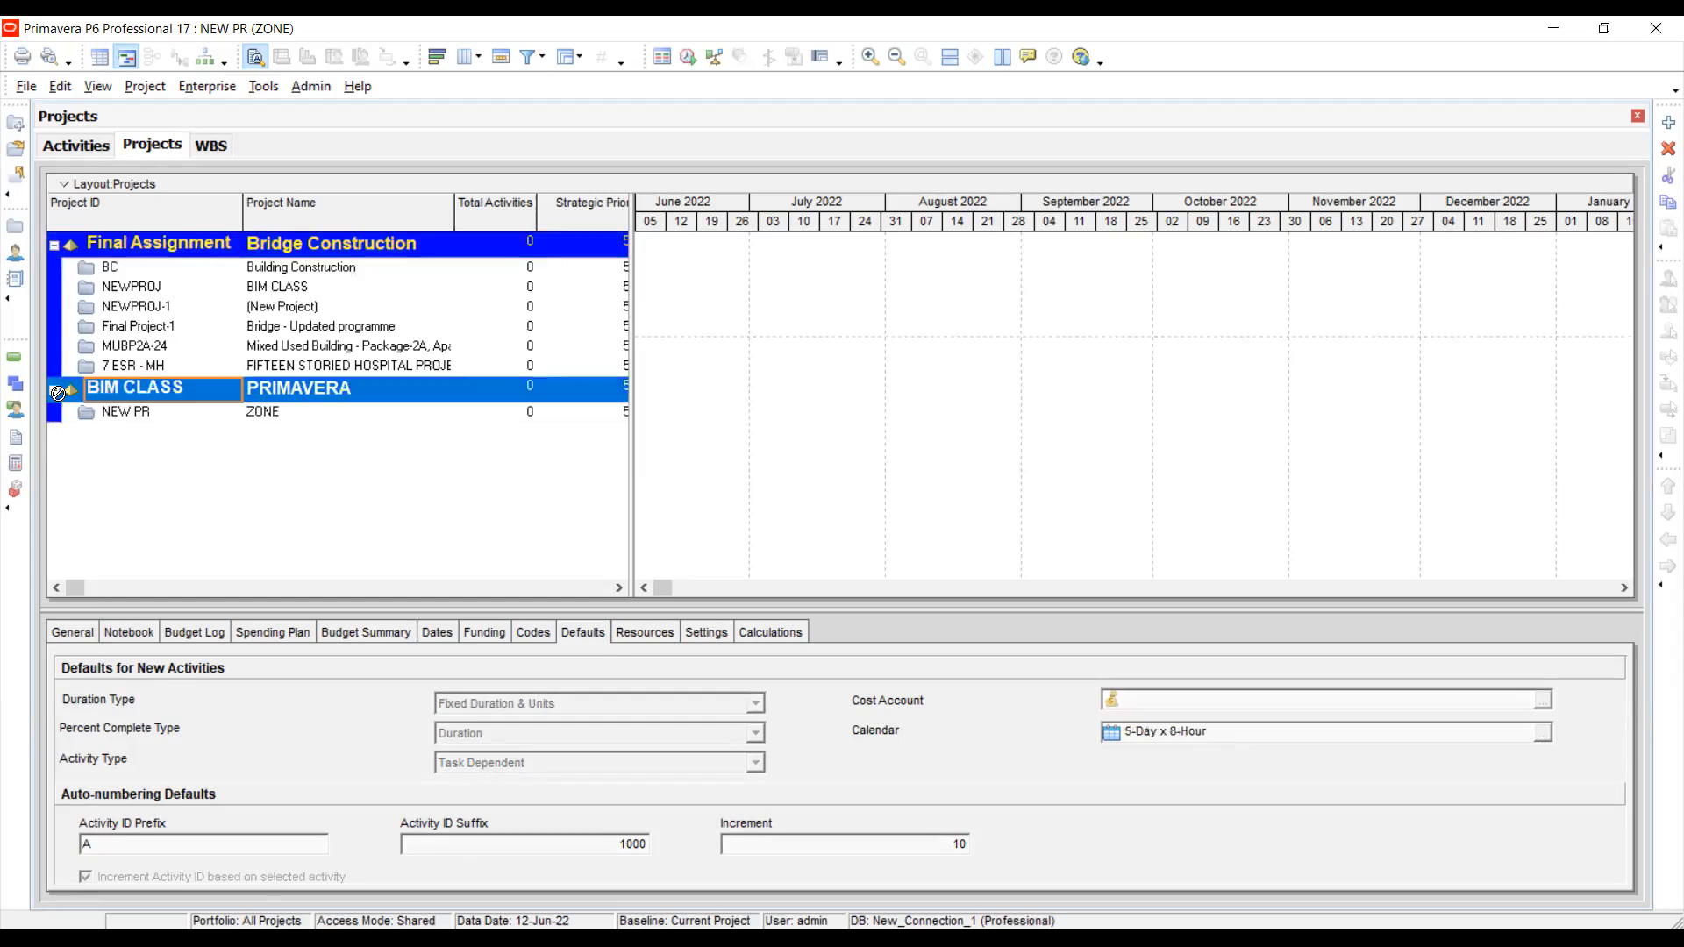
{"action": "left_click", "coordinate": [128, 416]}
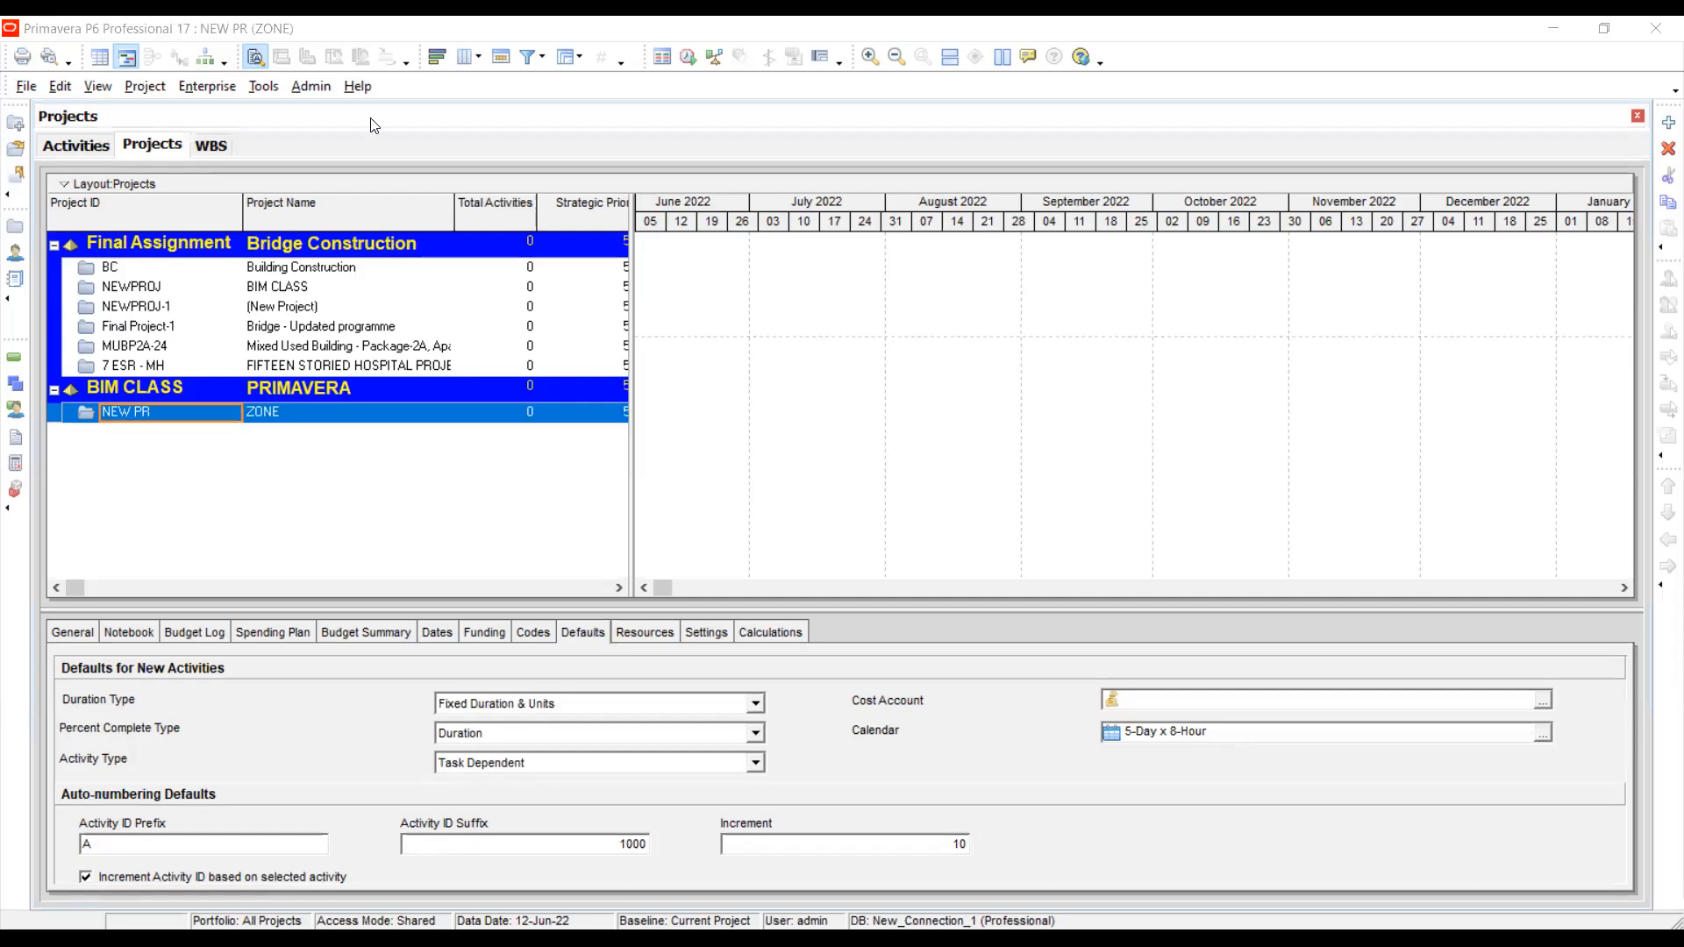
{"action": "left_click", "coordinate": [216, 88]}
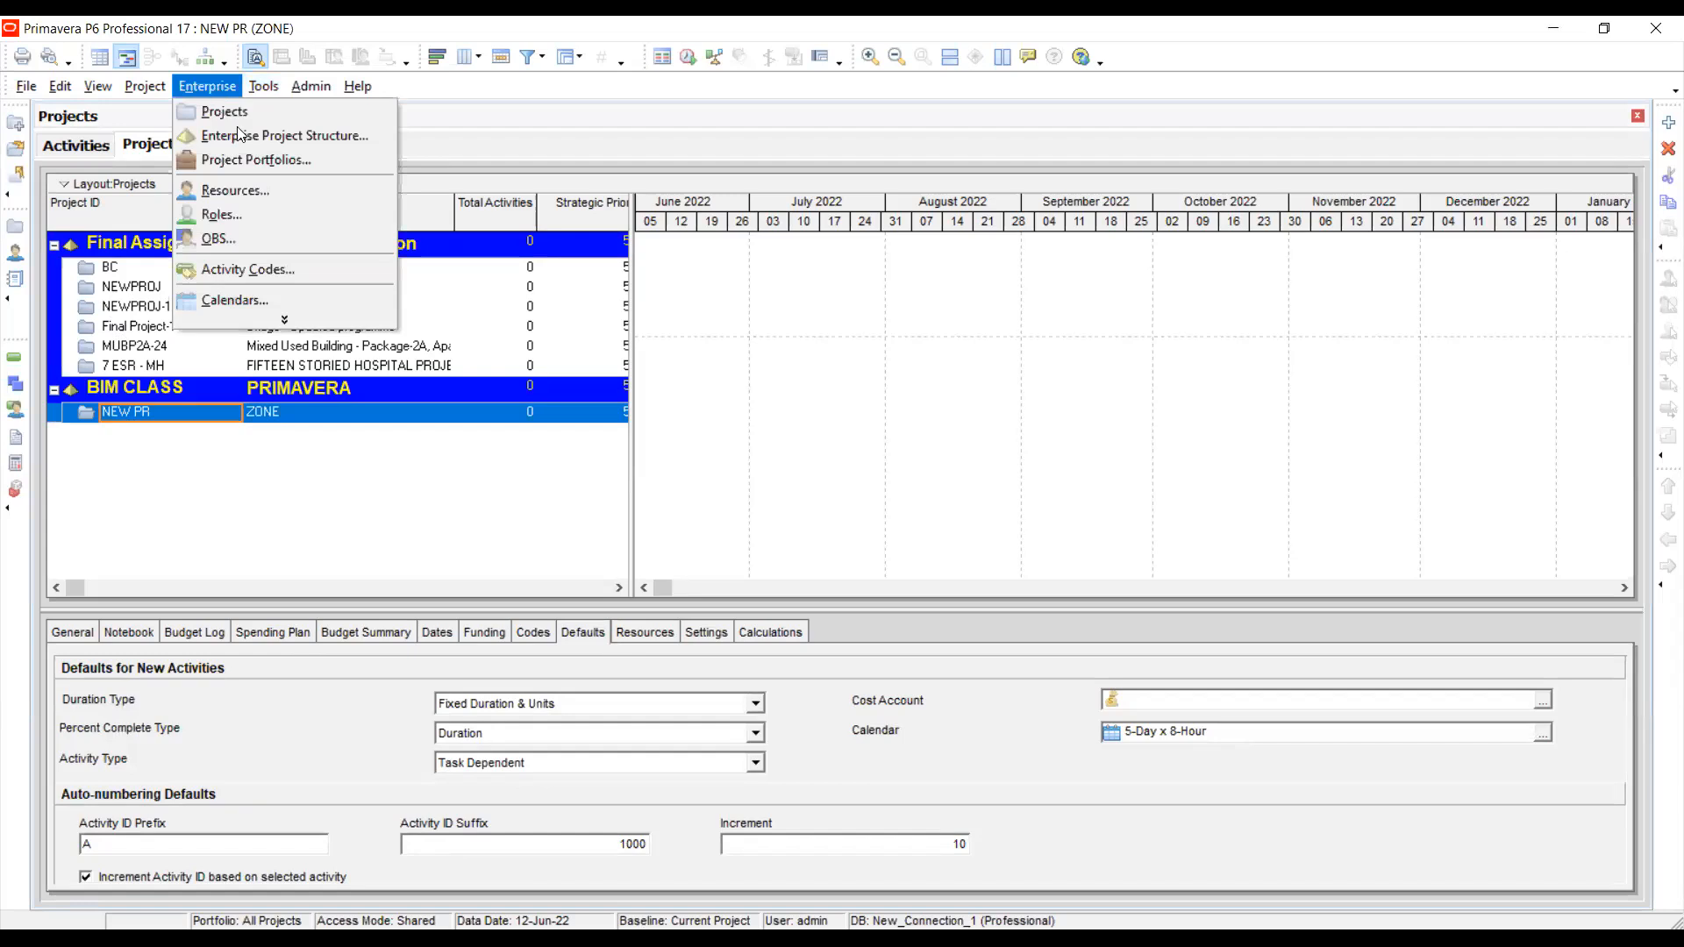
{"action": "left_click", "coordinate": [265, 321]}
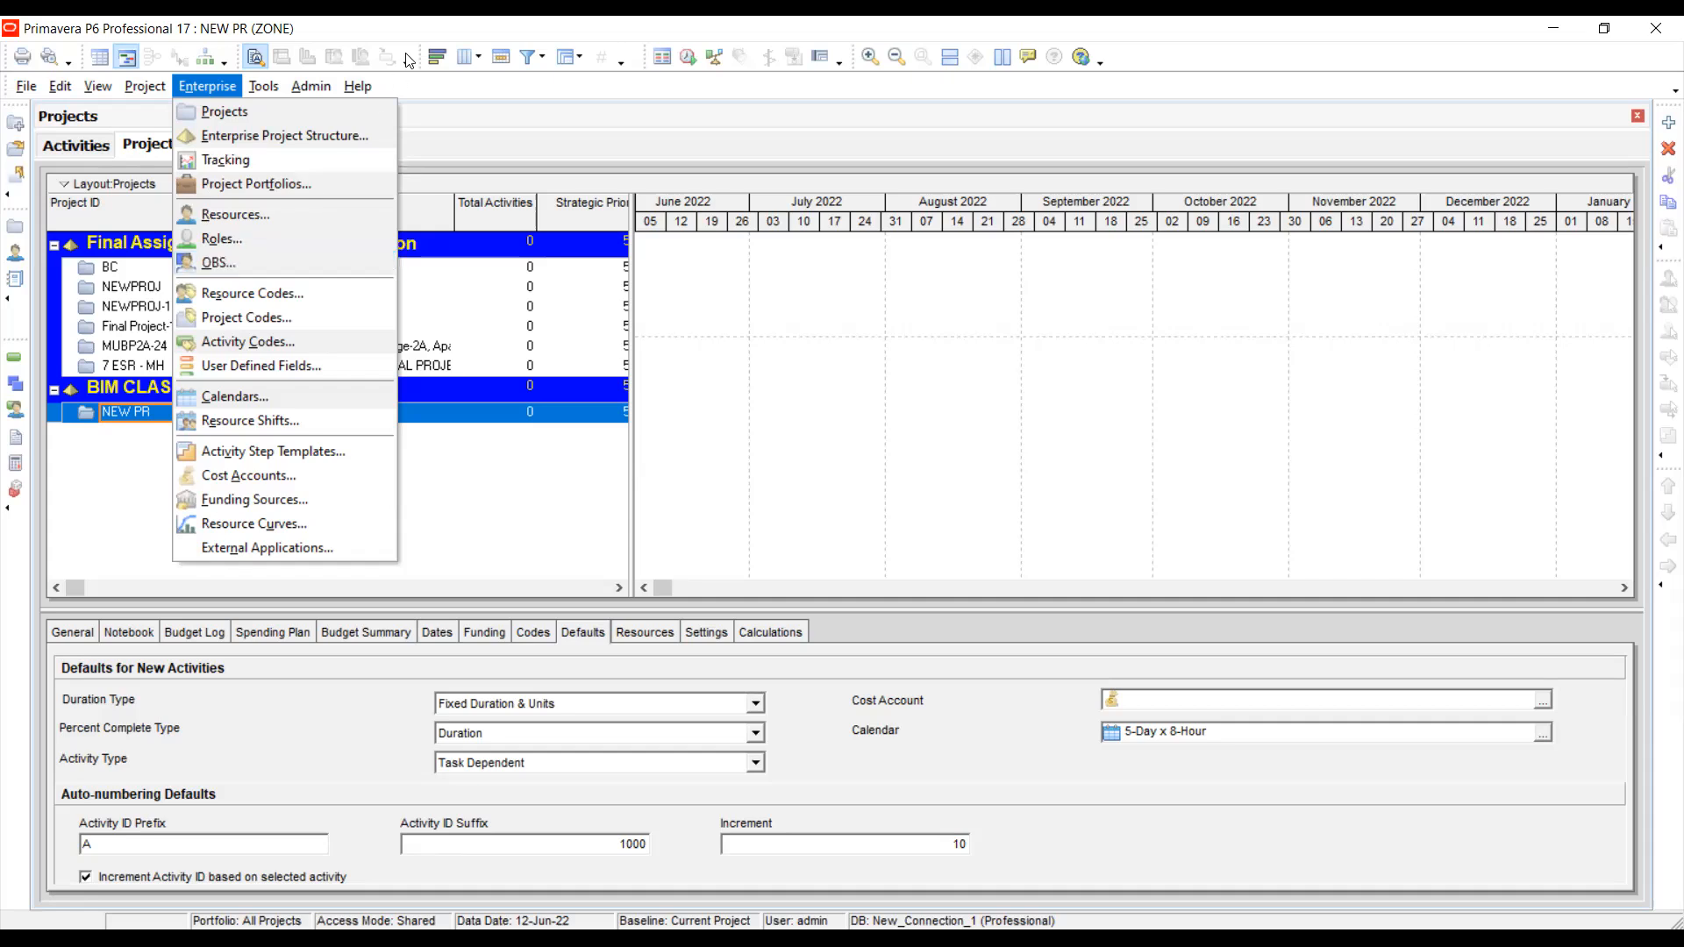
{"action": "left_click", "coordinate": [209, 87]}
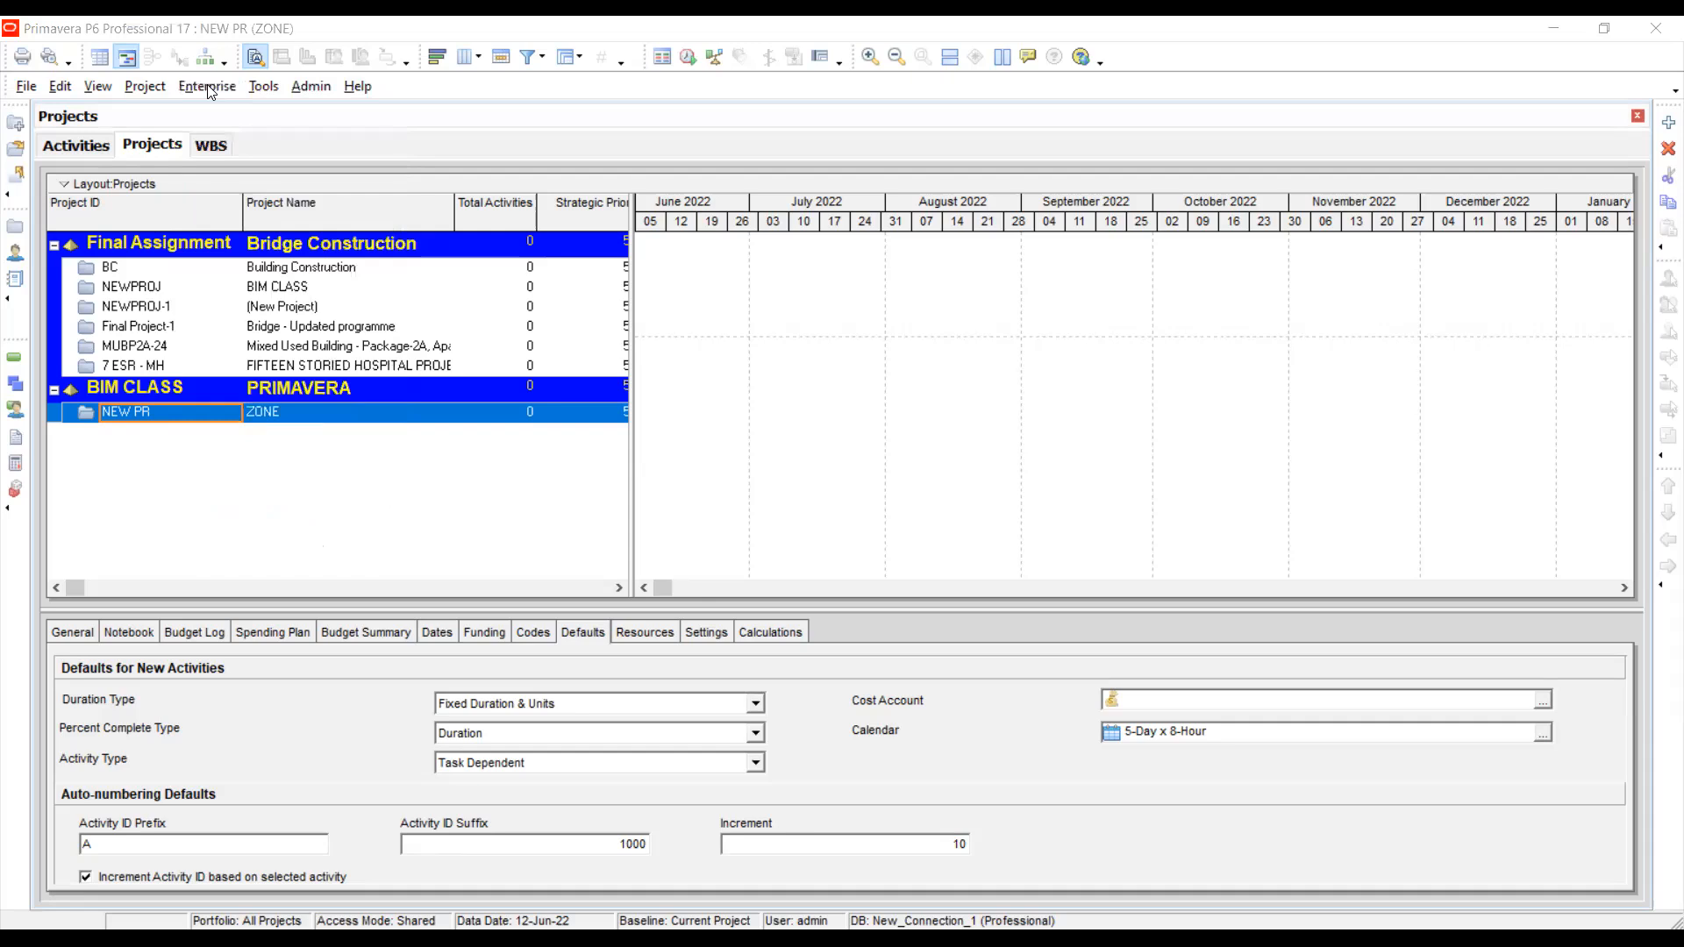
- Open the Organizational Breakdown Structure and add a new OBS element, accepting the filter change to display all OBS elements
{"action": "left_click", "coordinate": [210, 89]}
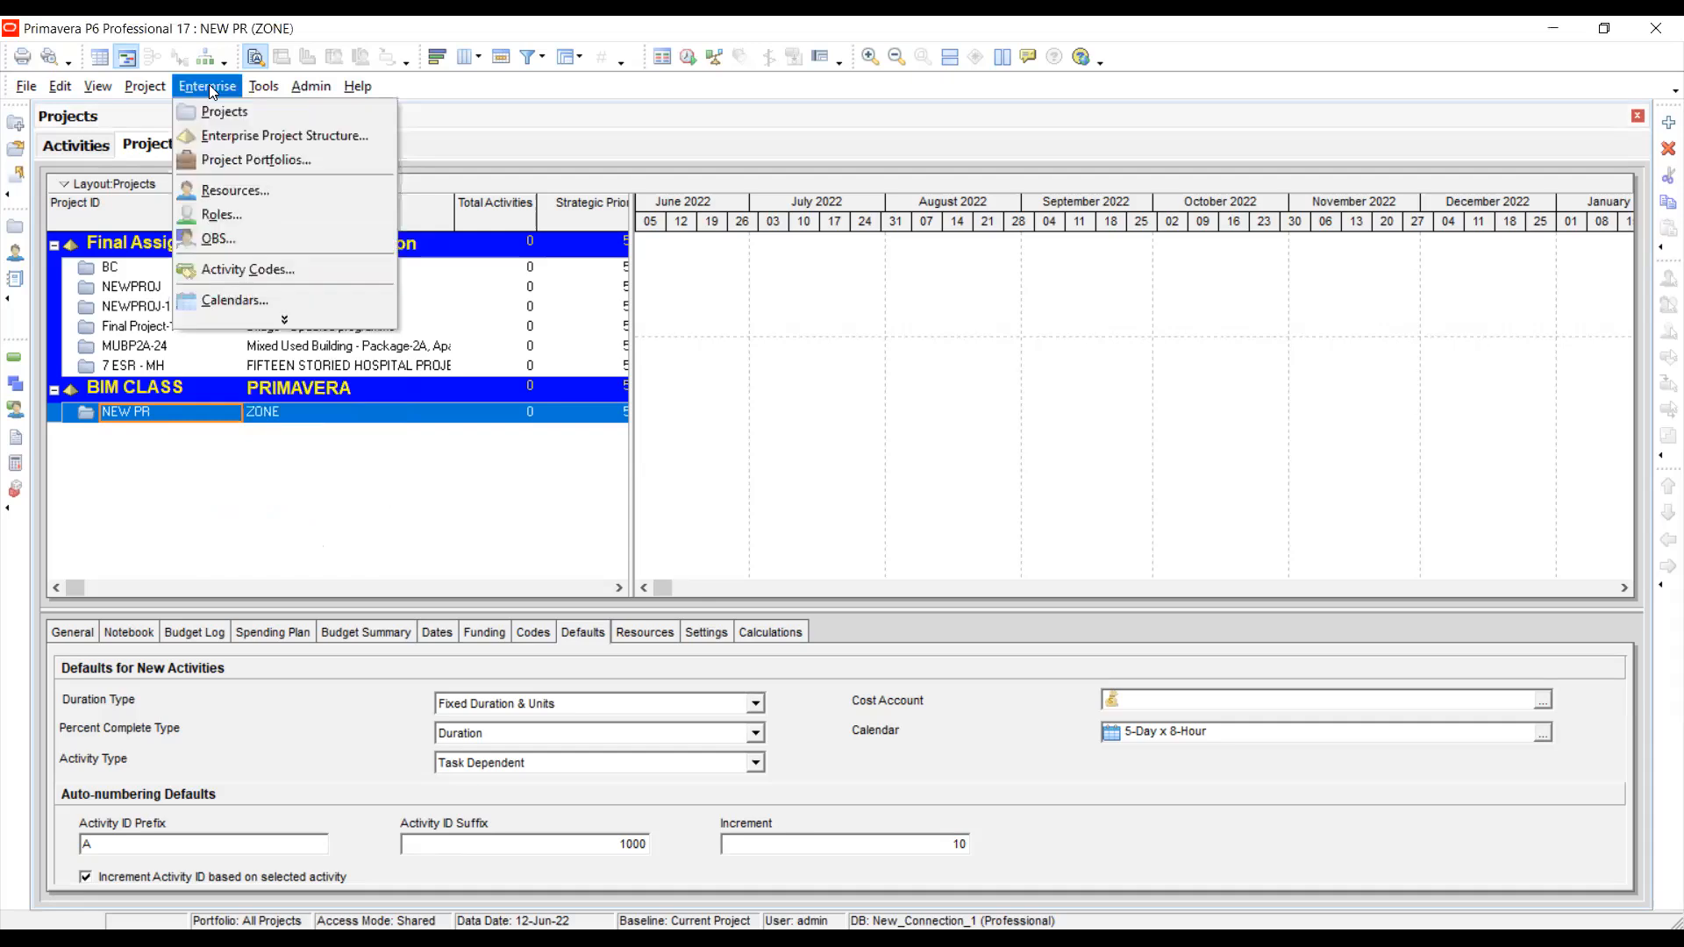
{"action": "left_click", "coordinate": [241, 235]}
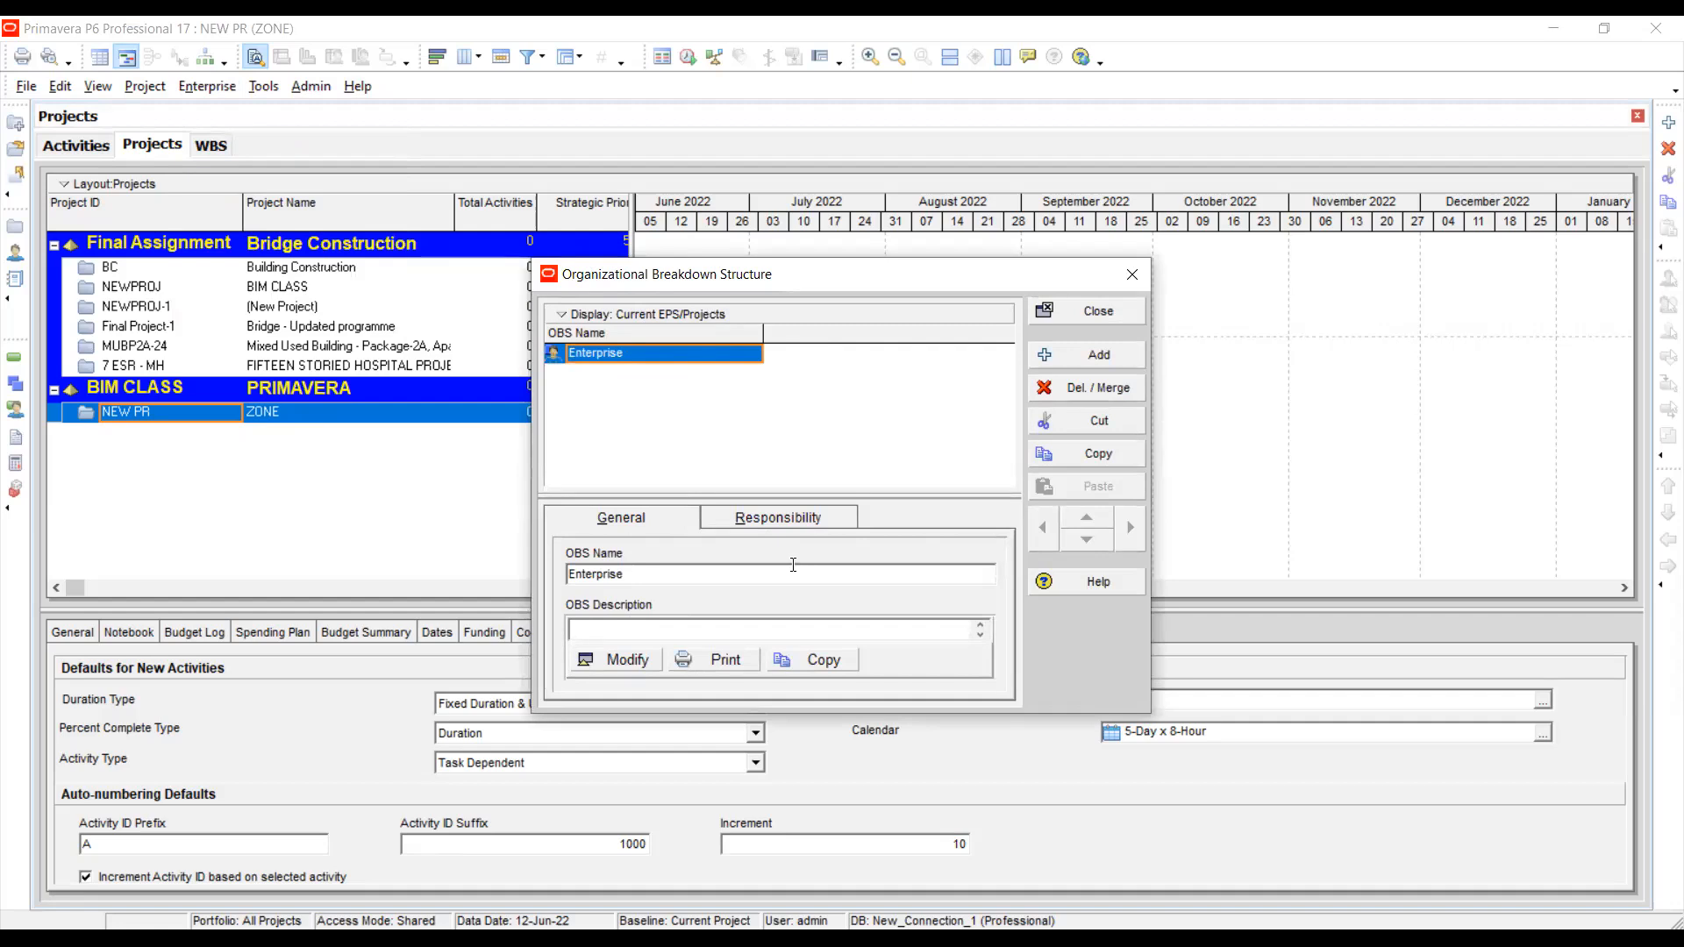
{"action": "left_click", "coordinate": [1093, 353]}
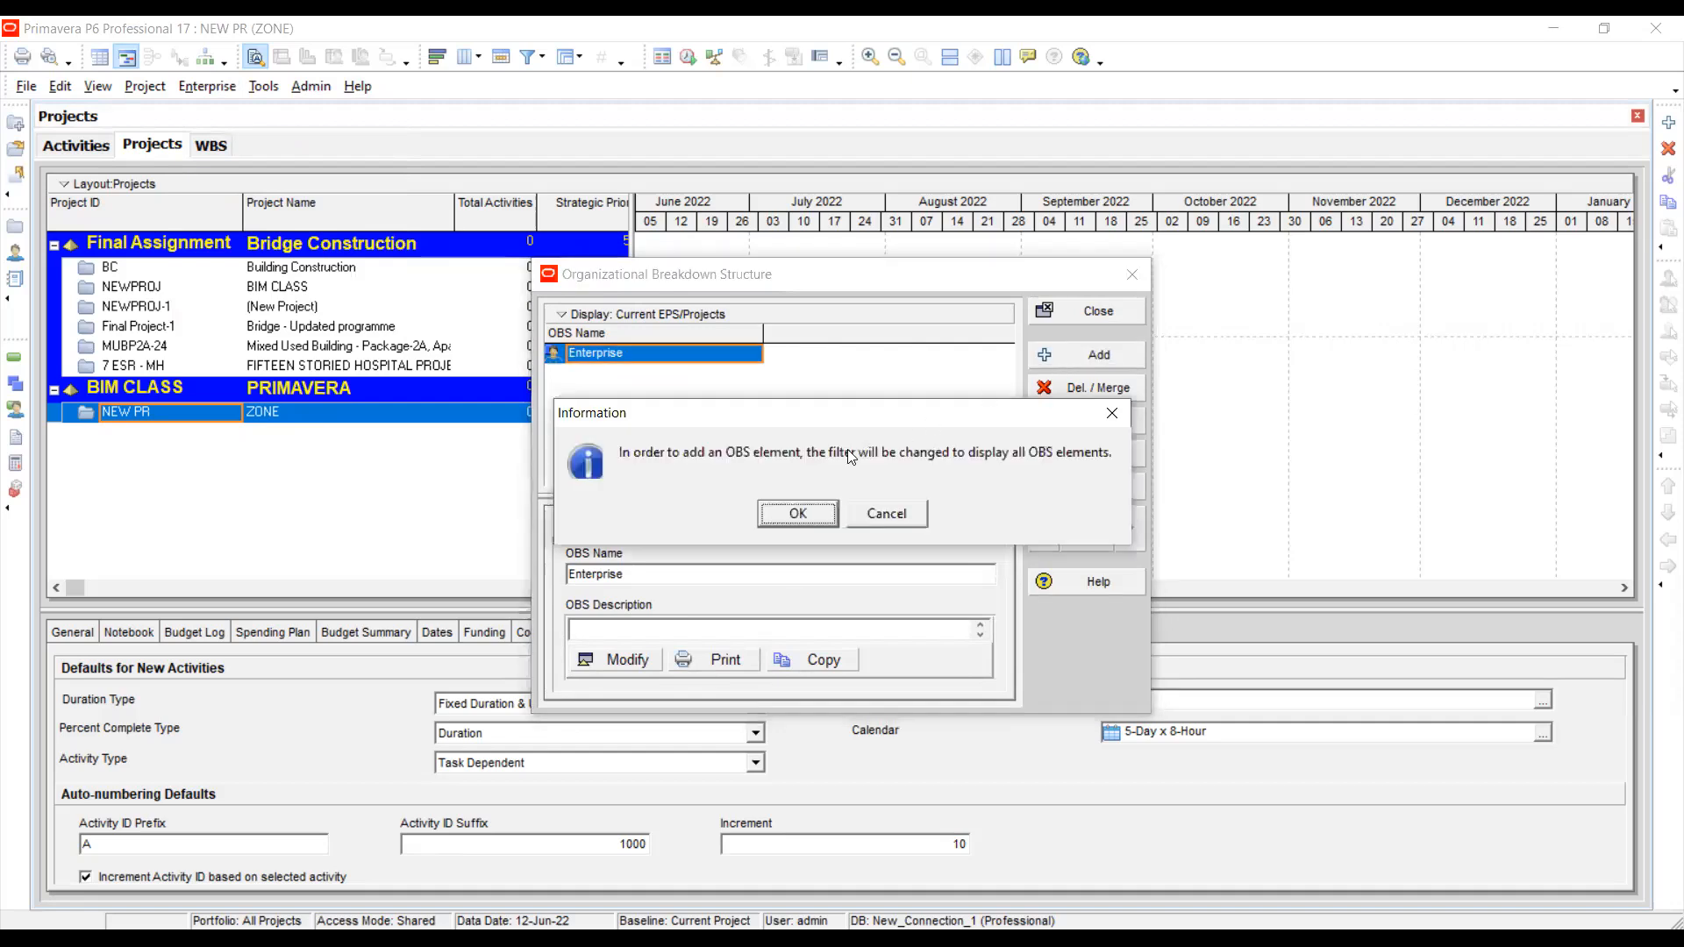
{"action": "left_click", "coordinate": [786, 516]}
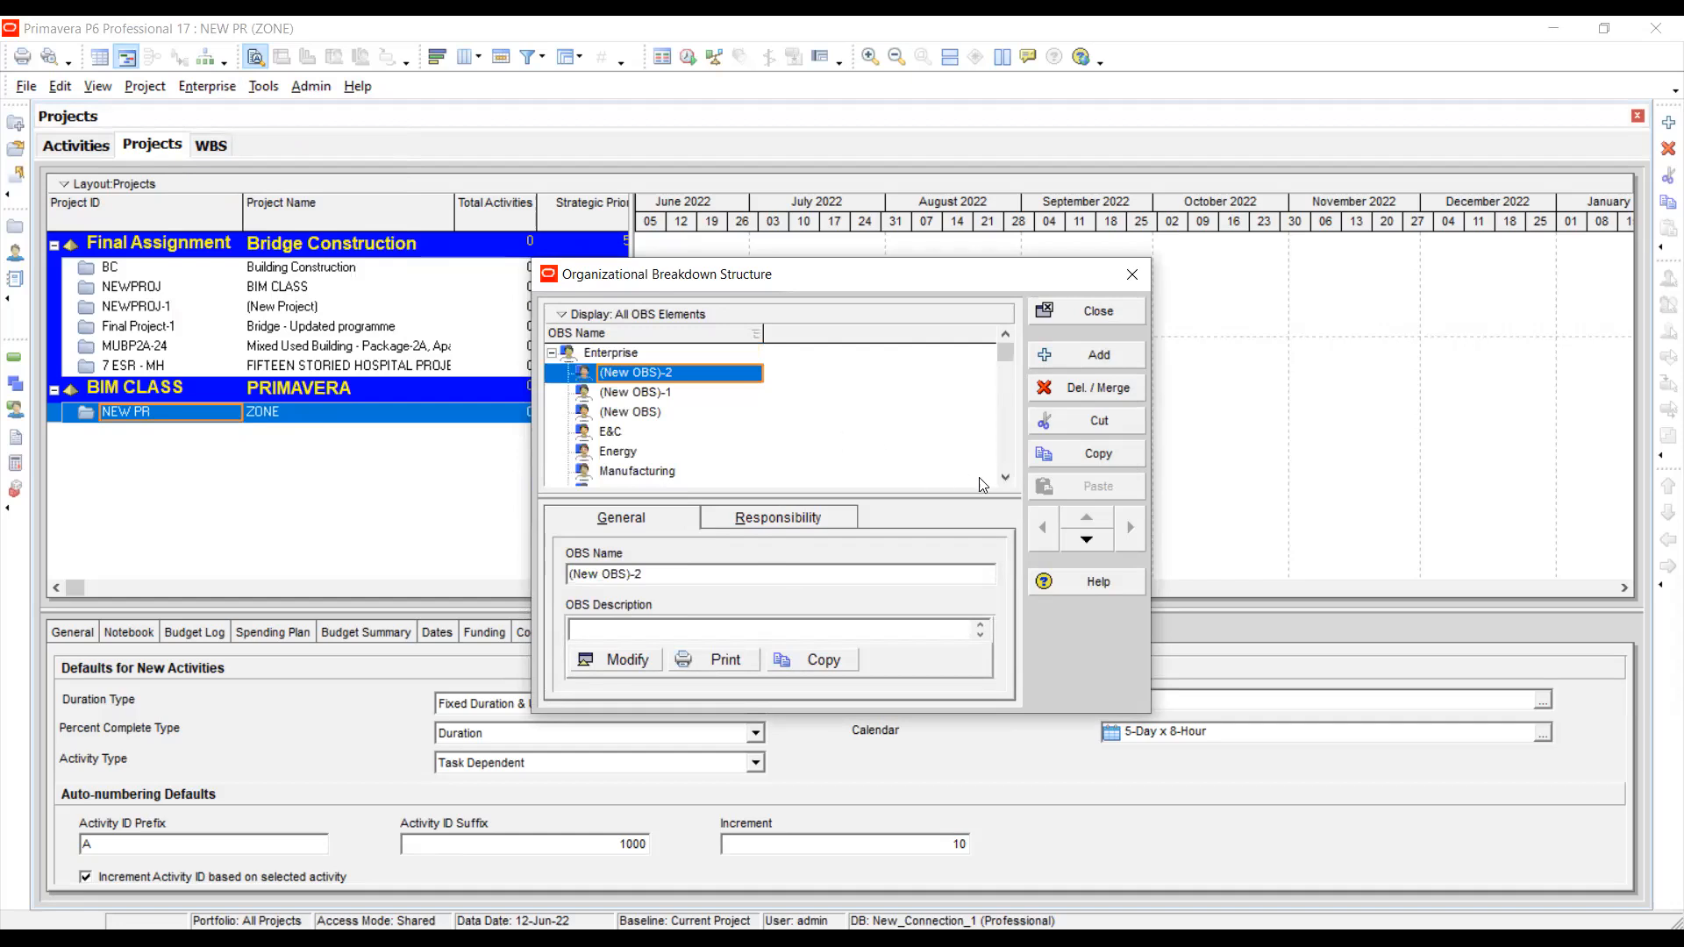
- Look through the full list of OBS elements under Enterprise
{"action": "left_click", "coordinate": [1006, 477]}
{"action": "left_click", "coordinate": [1006, 477]}
{"action": "left_click", "coordinate": [1006, 477]}
{"action": "left_click", "coordinate": [1006, 477]}
{"action": "left_click", "coordinate": [1006, 478]}
{"action": "left_click", "coordinate": [1007, 477]}
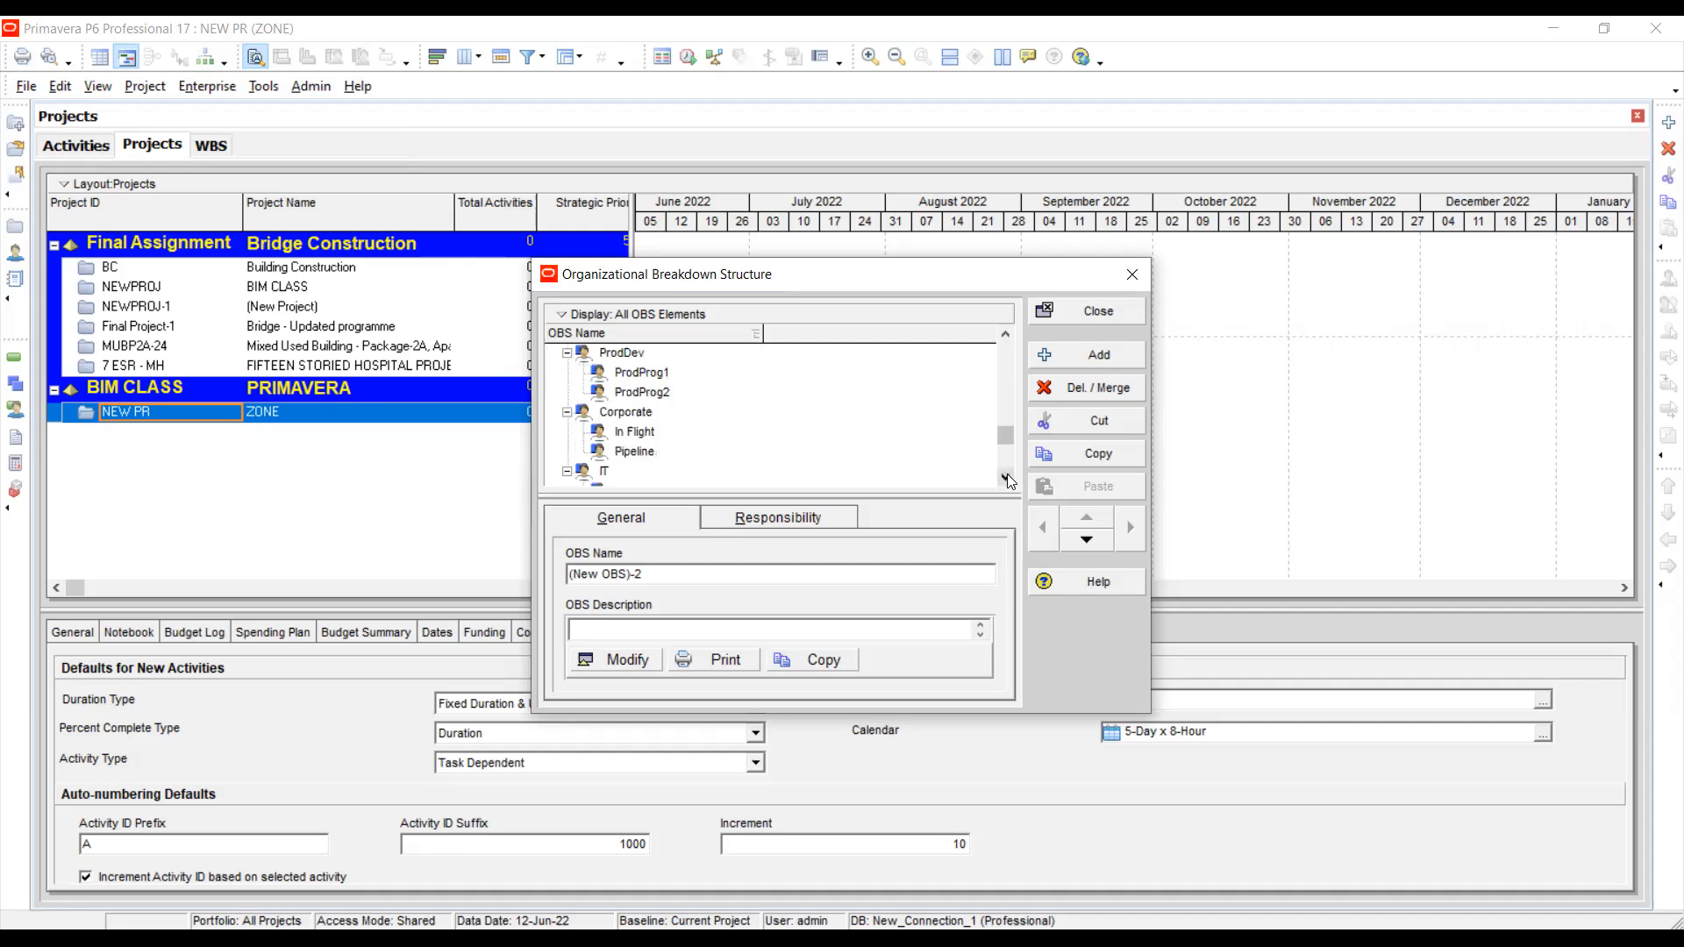
{"action": "left_click", "coordinate": [1006, 477]}
{"action": "left_click", "coordinate": [1006, 477]}
{"action": "left_click_drag", "start_coordinate": [1006, 461], "coordinate": [1005, 344]}
- Examine the unnamed new OBS elements and the E&C, Energy and Manufacturing elements one by one
{"action": "left_click", "coordinate": [653, 393]}
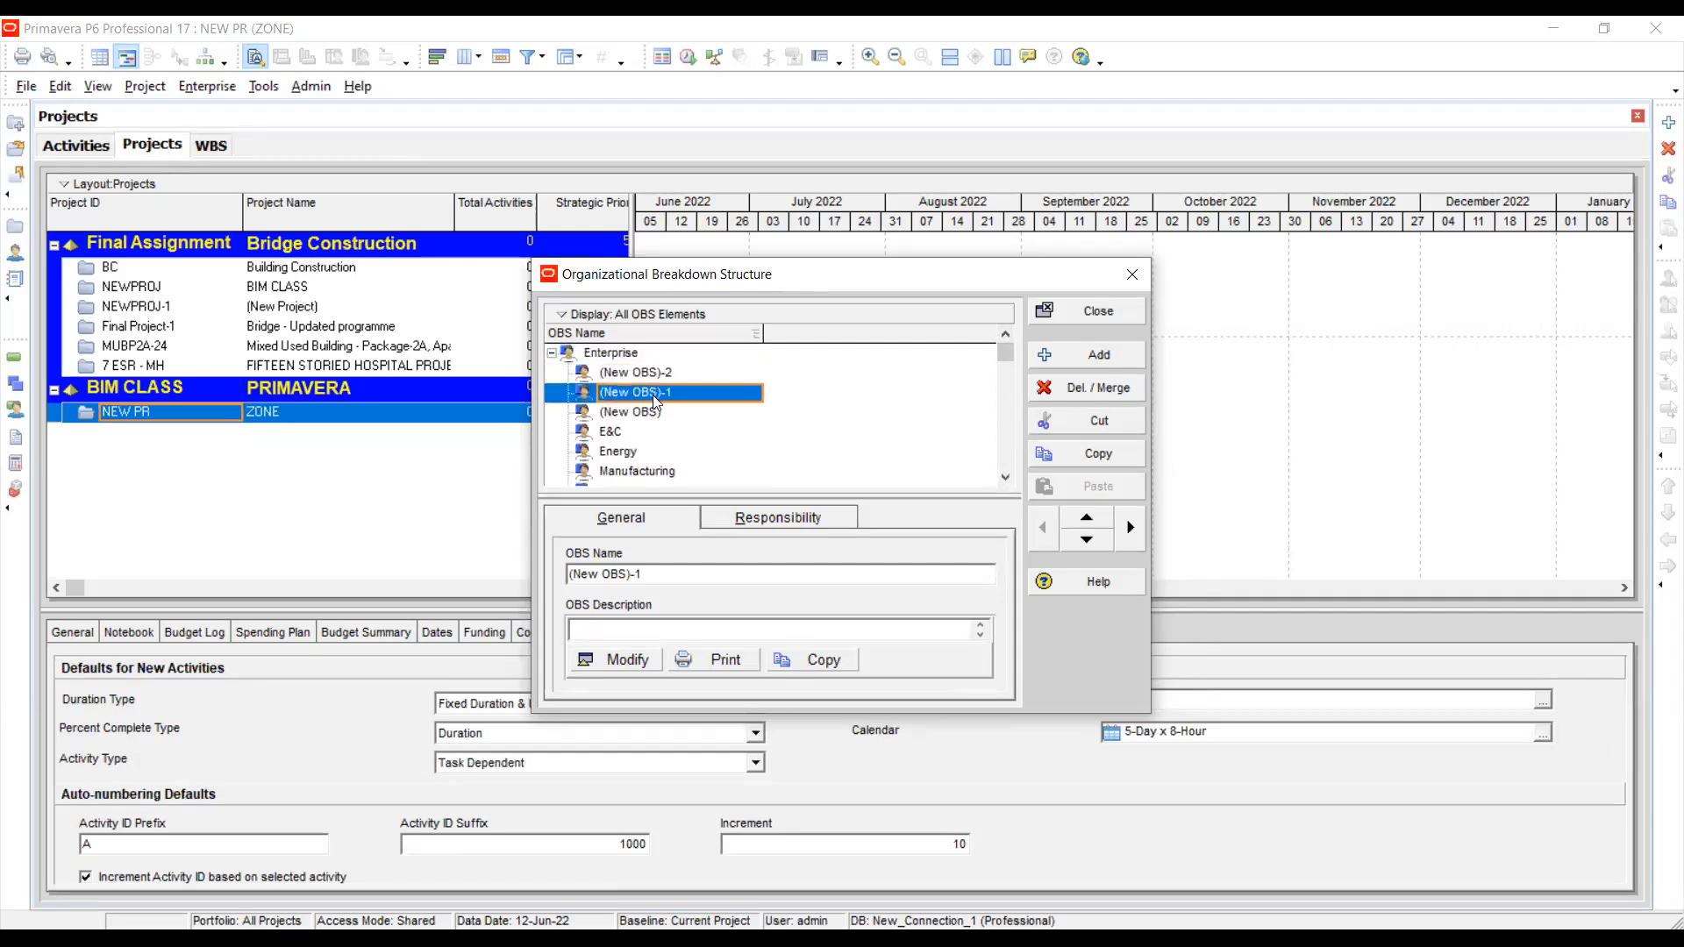
{"action": "left_click", "coordinate": [649, 410]}
{"action": "left_click", "coordinate": [660, 373]}
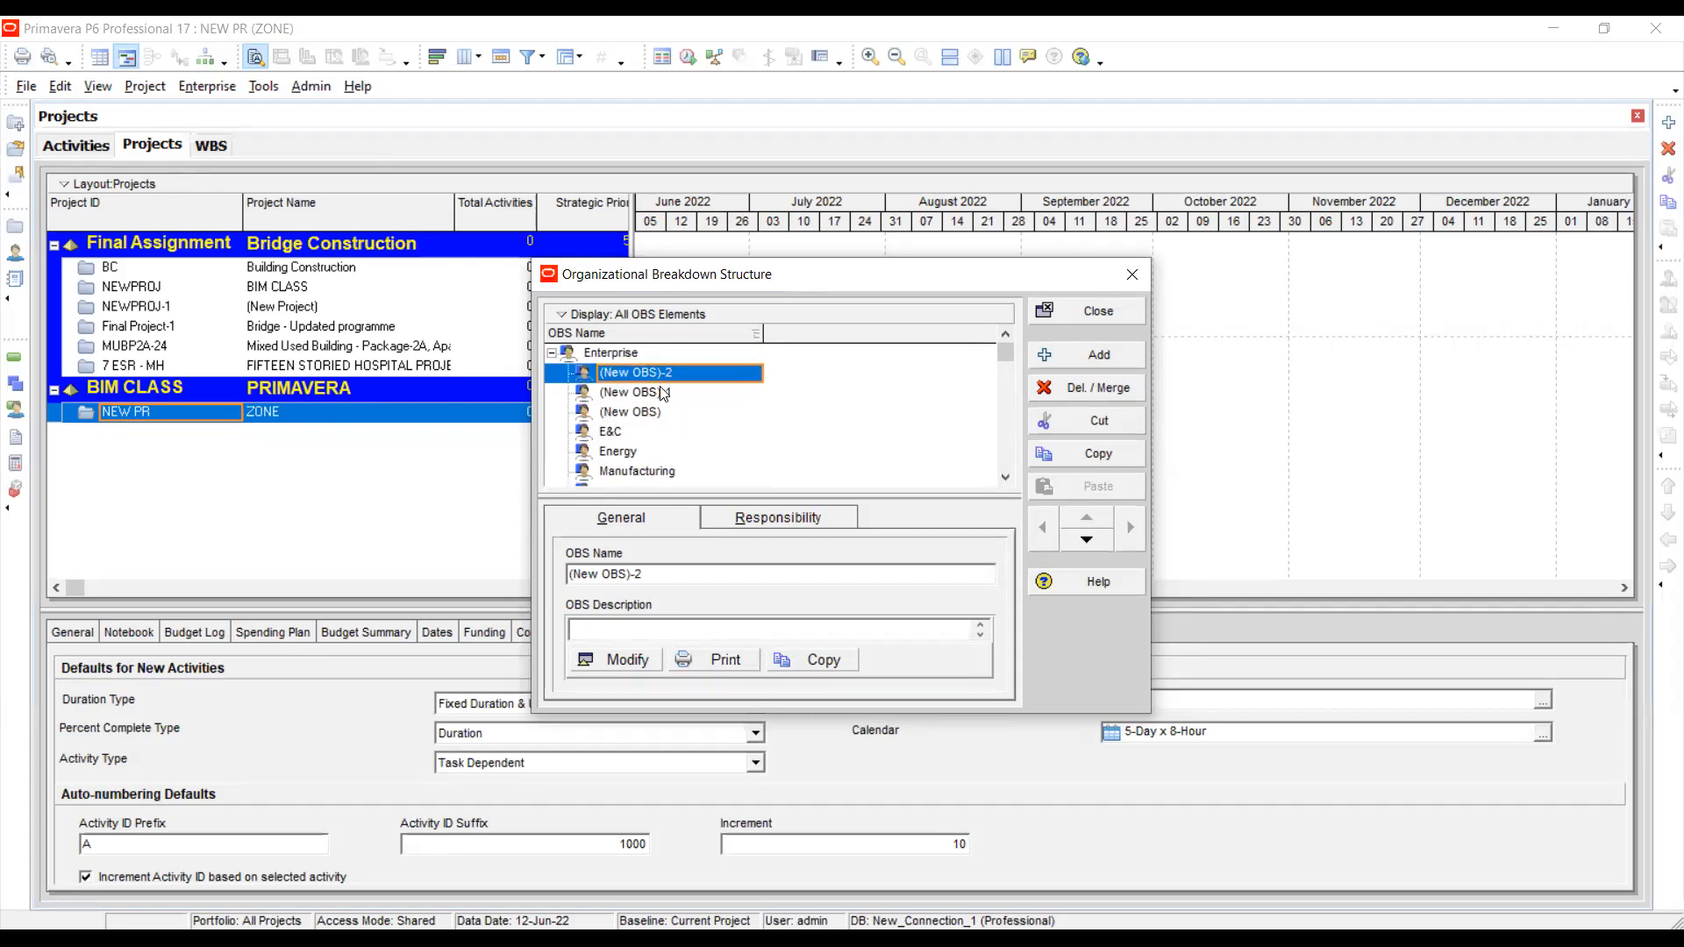
{"action": "left_click", "coordinate": [639, 434]}
{"action": "left_click", "coordinate": [633, 453]}
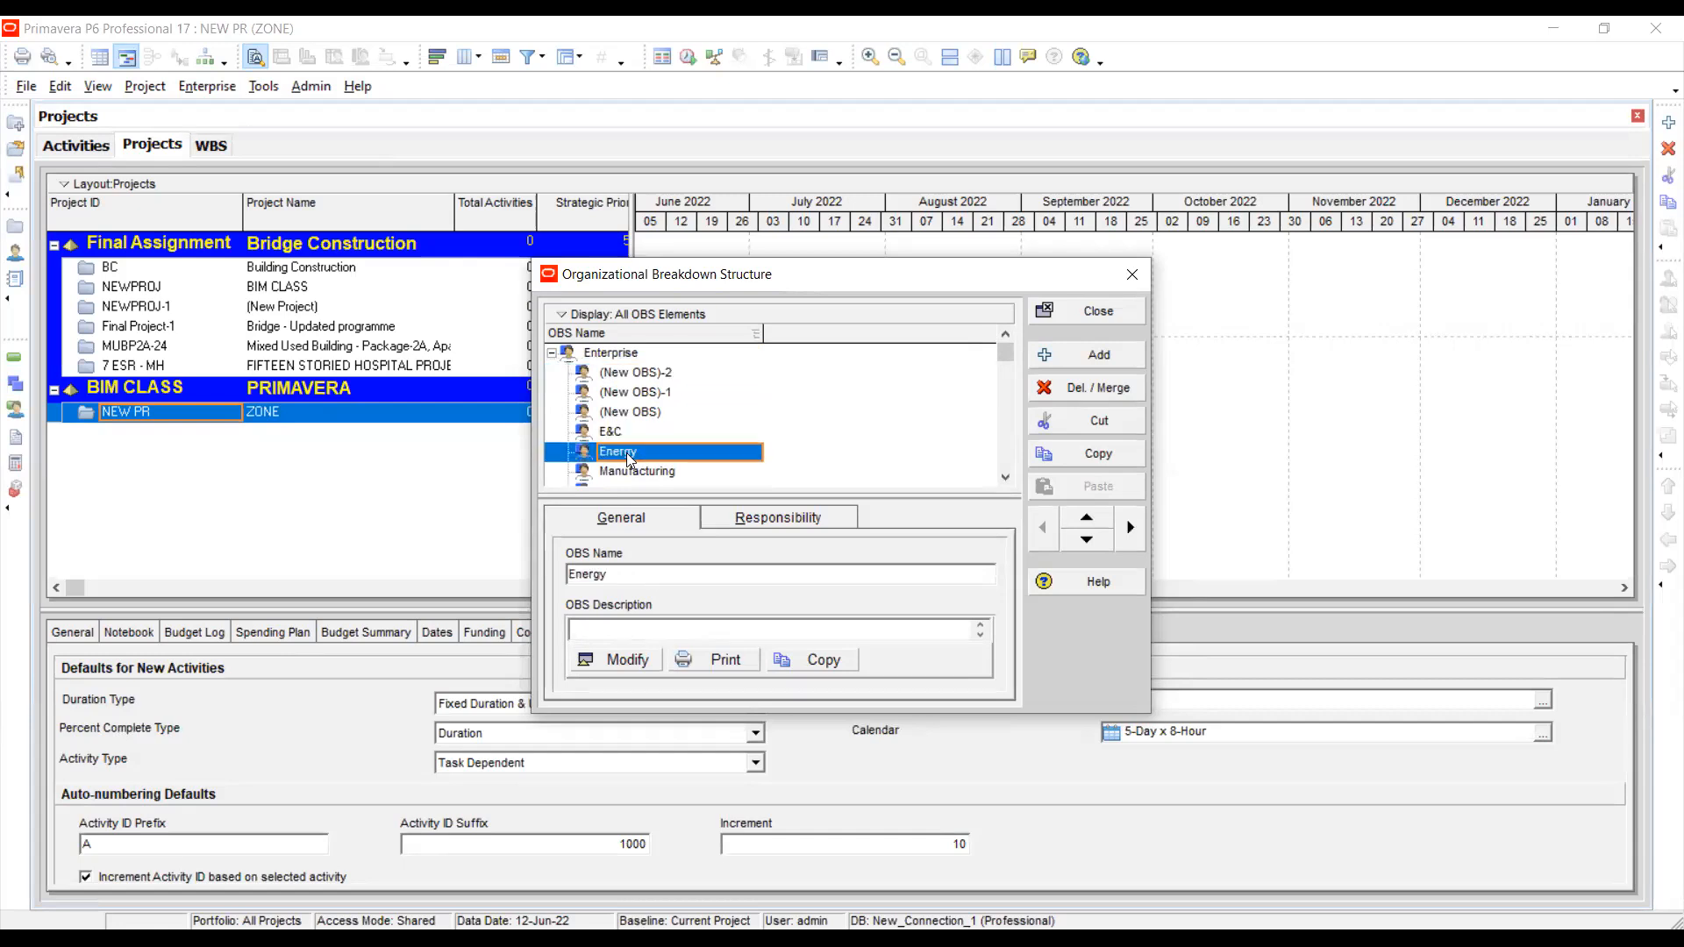
{"action": "left_click", "coordinate": [634, 472]}
{"action": "left_click", "coordinate": [1004, 477]}
{"action": "left_click", "coordinate": [1005, 478]}
{"action": "left_click", "coordinate": [1004, 477]}
{"action": "left_click", "coordinate": [1004, 478]}
{"action": "left_click", "coordinate": [1005, 477]}
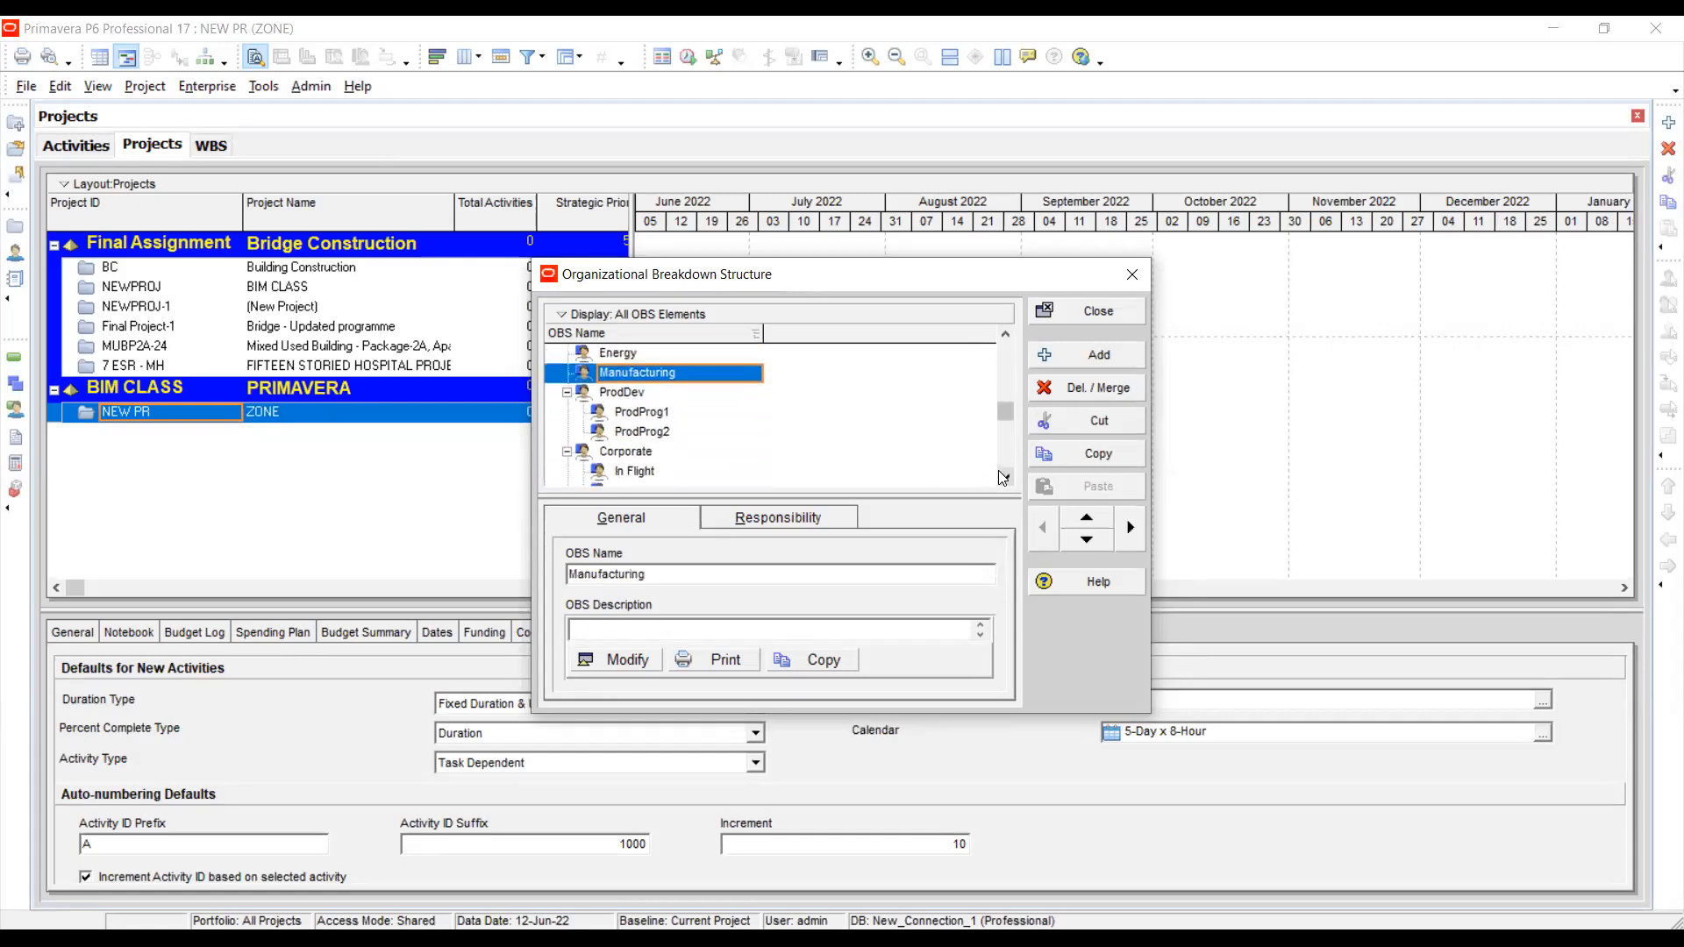
{"action": "left_click", "coordinate": [1002, 339]}
{"action": "left_click", "coordinate": [1002, 338]}
{"action": "left_click", "coordinate": [1002, 338]}
{"action": "left_click", "coordinate": [1002, 339]}
{"action": "left_click", "coordinate": [1002, 339]}
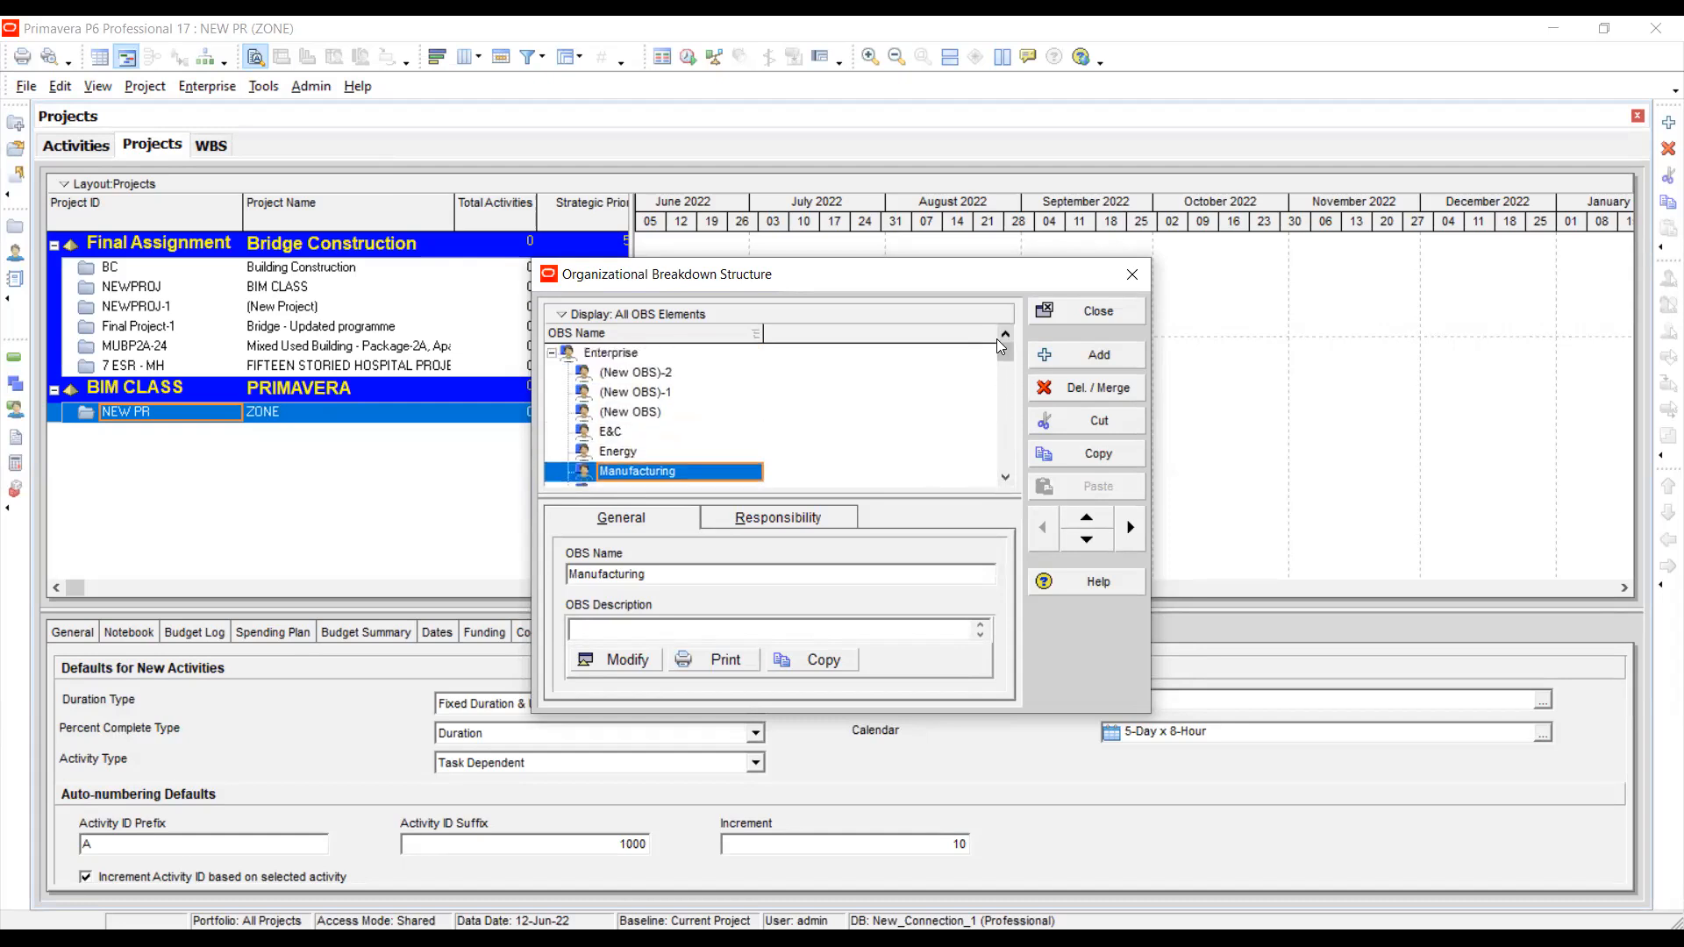
{"action": "left_click", "coordinate": [611, 433]}
{"action": "left_click", "coordinate": [618, 451]}
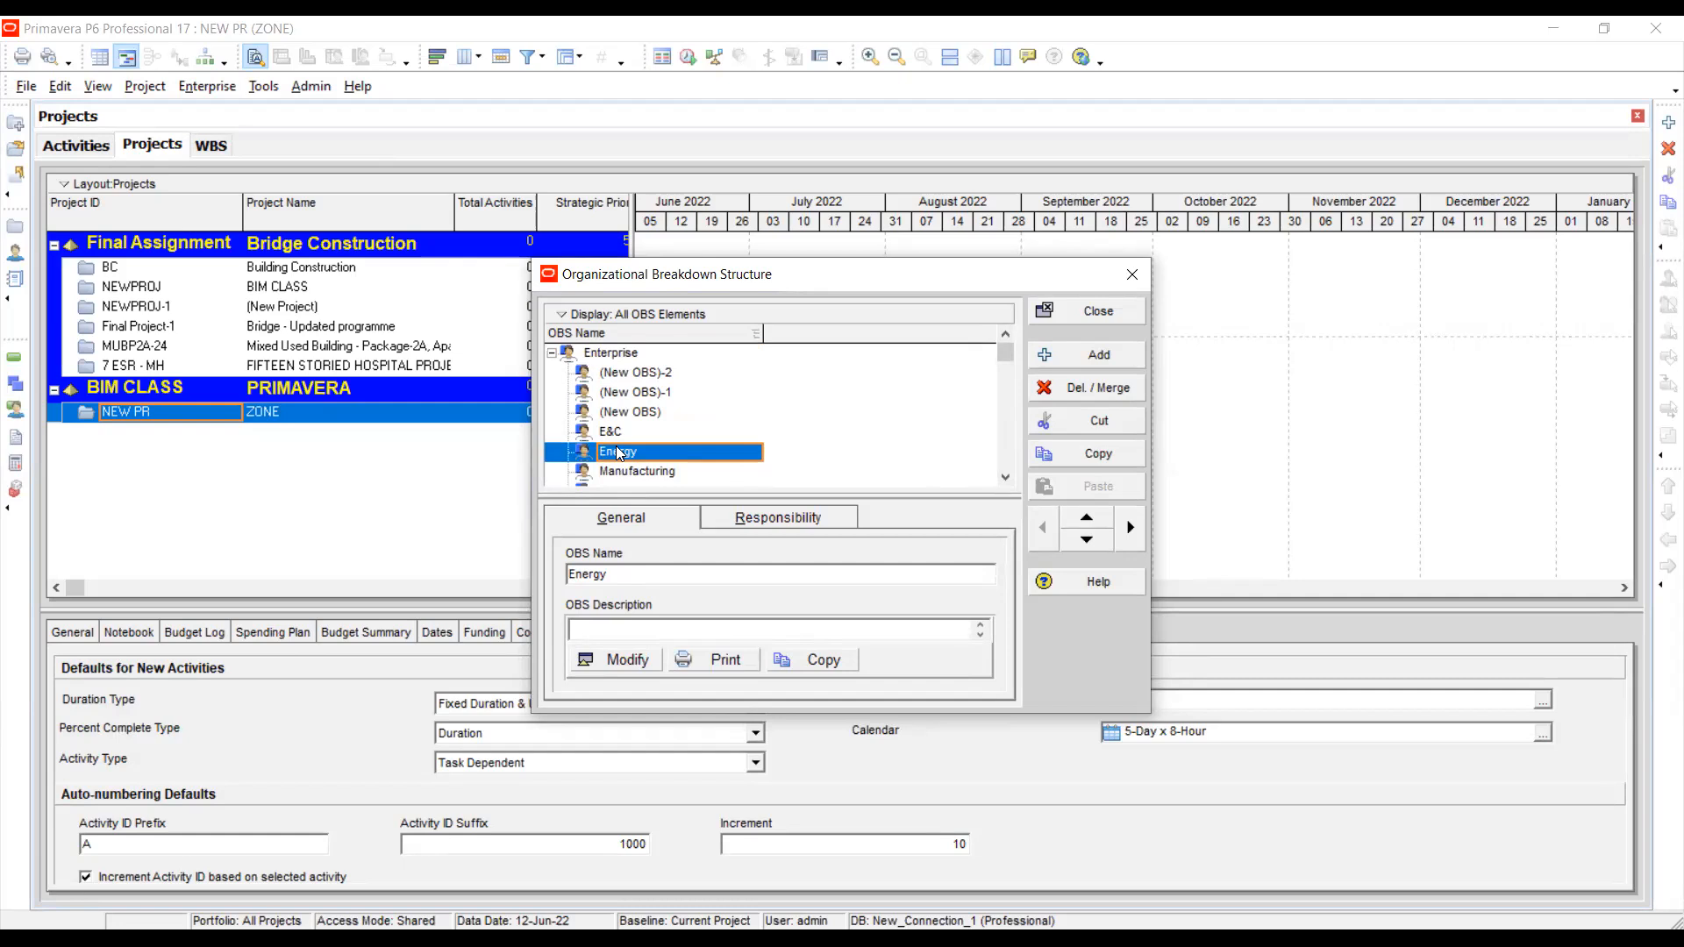
- Add another new OBS element directly after (New OBS)-2 under Enterprise
{"action": "left_click", "coordinate": [617, 375]}
{"action": "left_click", "coordinate": [1045, 356]}
{"action": "left_click", "coordinate": [643, 372]}
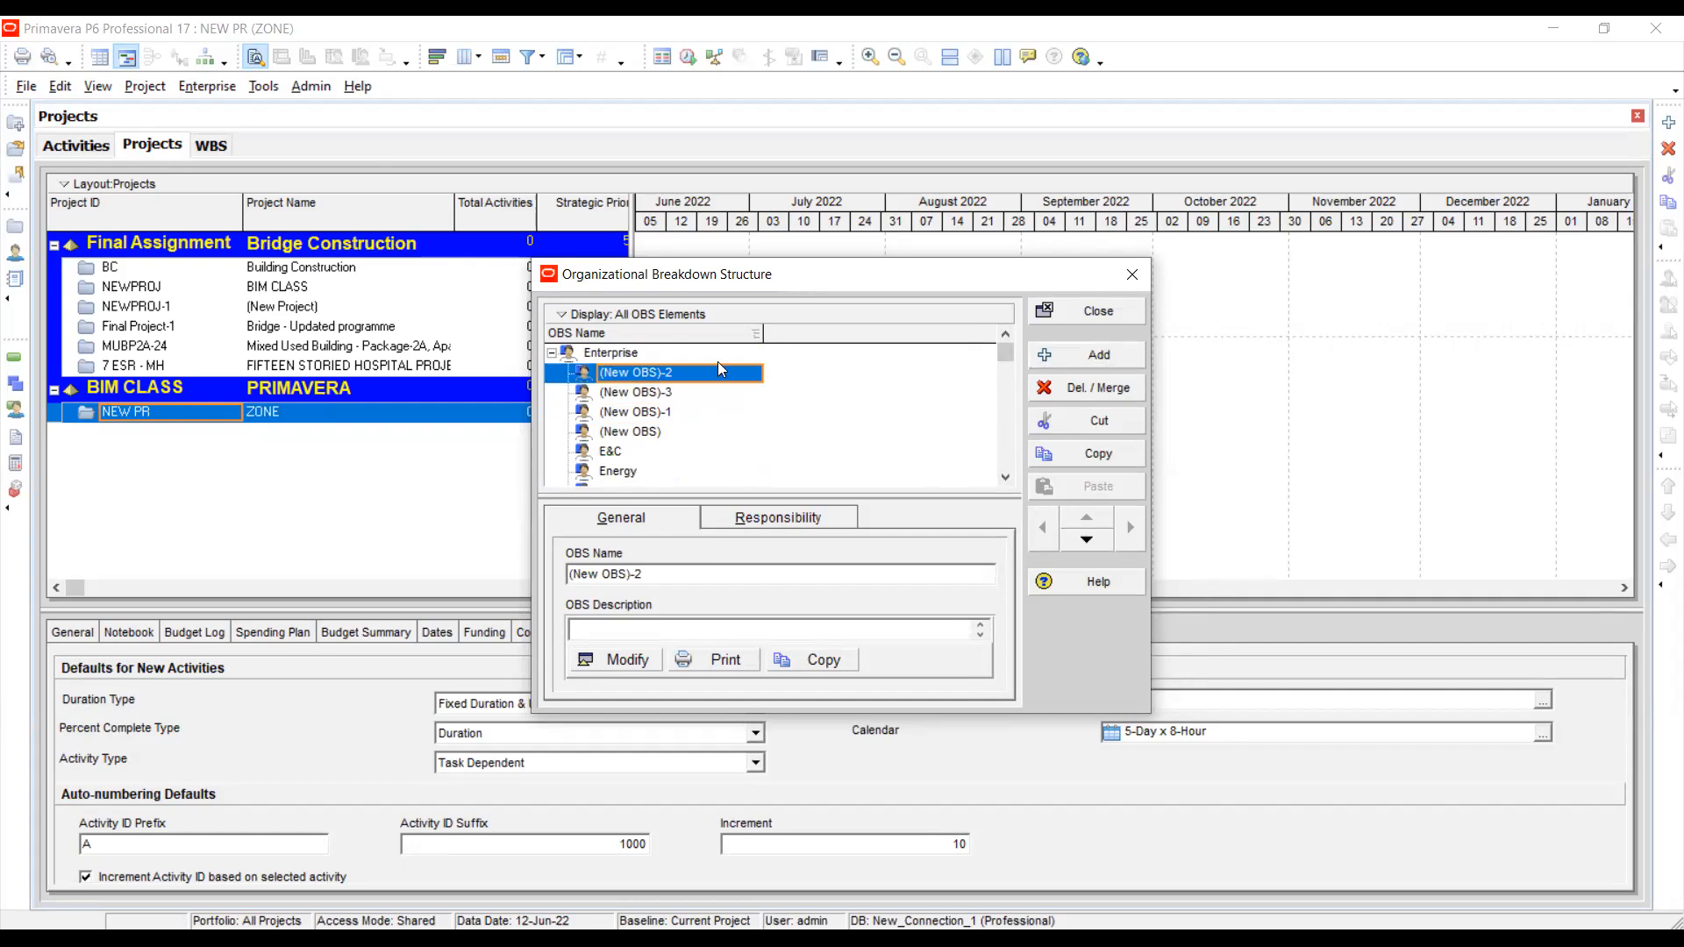
{"action": "left_click", "coordinate": [660, 411]}
- Rename the (New OBS)-2 element as ZONE 1
{"action": "left_click", "coordinate": [655, 377]}
{"action": "left_click_drag", "start_coordinate": [692, 370], "coordinate": [592, 371]}
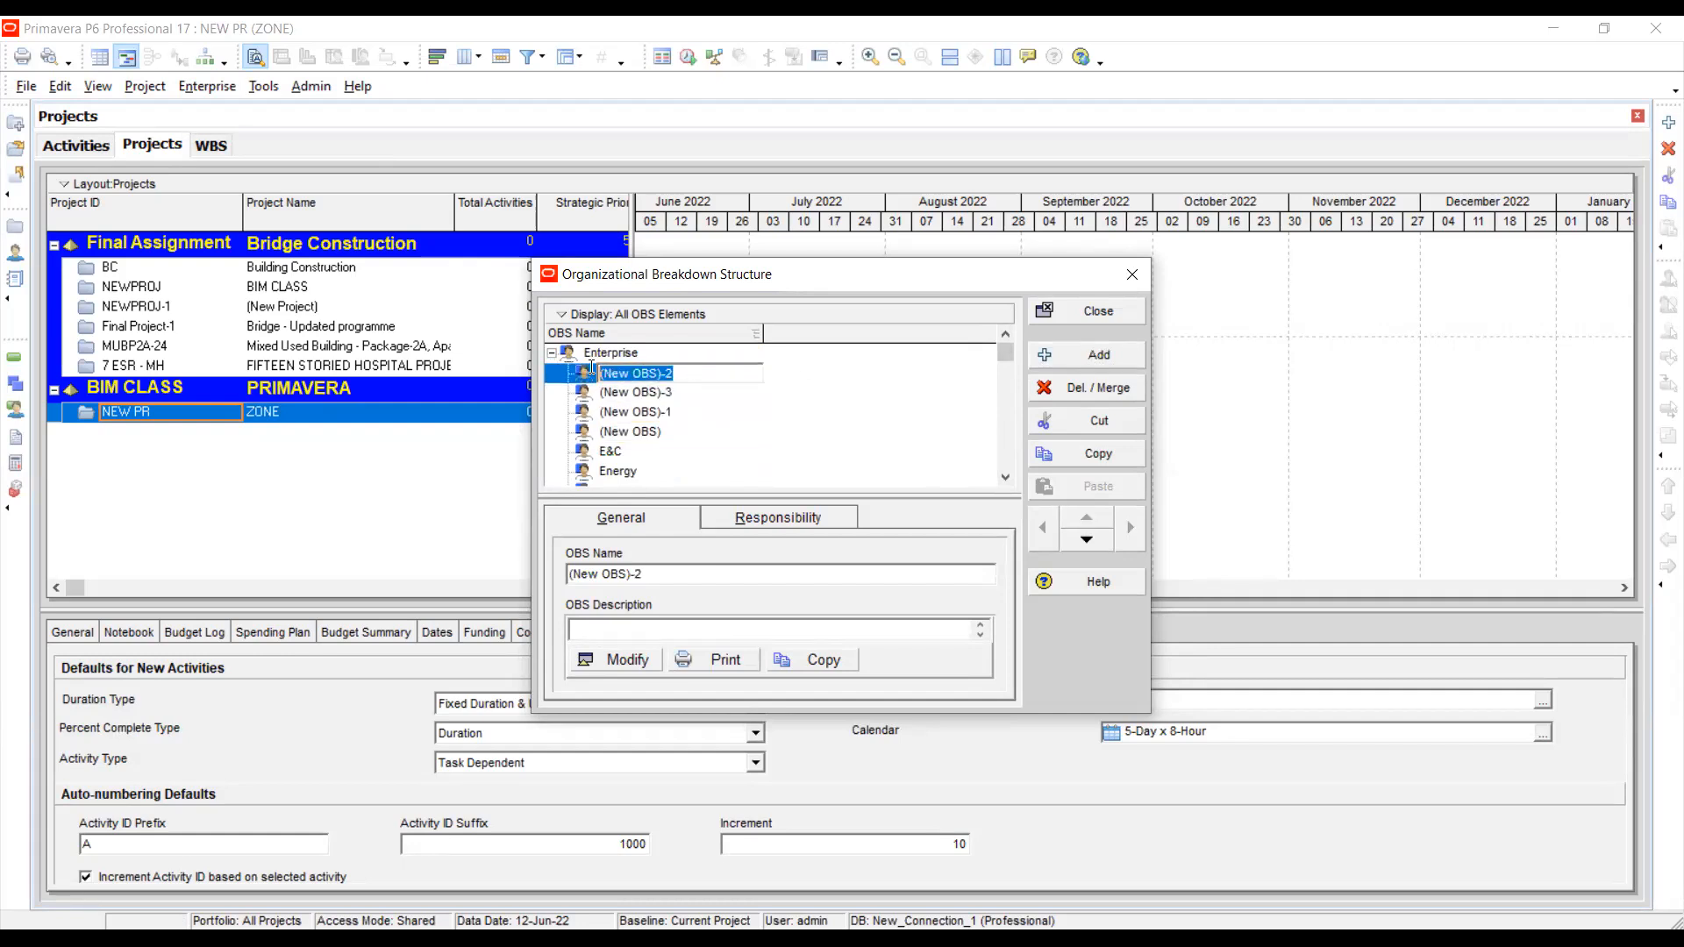
{"action": "left_click", "coordinate": [649, 576]}
{"action": "left_click", "coordinate": [629, 573]}
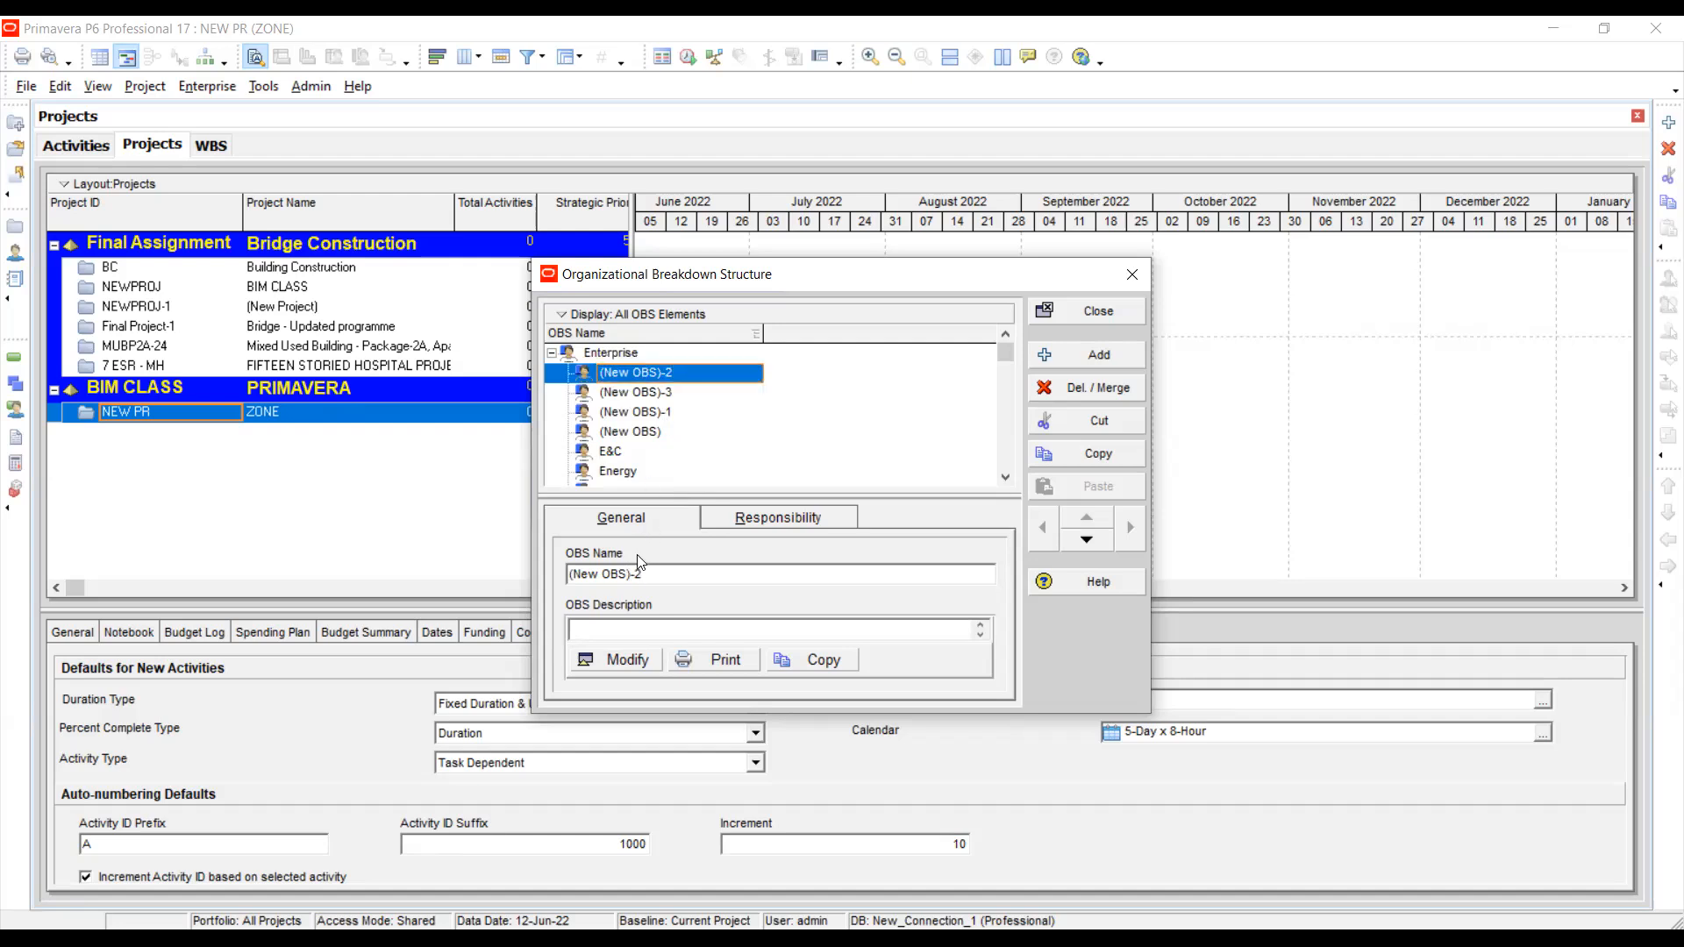
{"action": "left_click", "coordinate": [667, 373]}
{"action": "left_click_drag", "start_coordinate": [674, 373], "coordinate": [531, 359]}
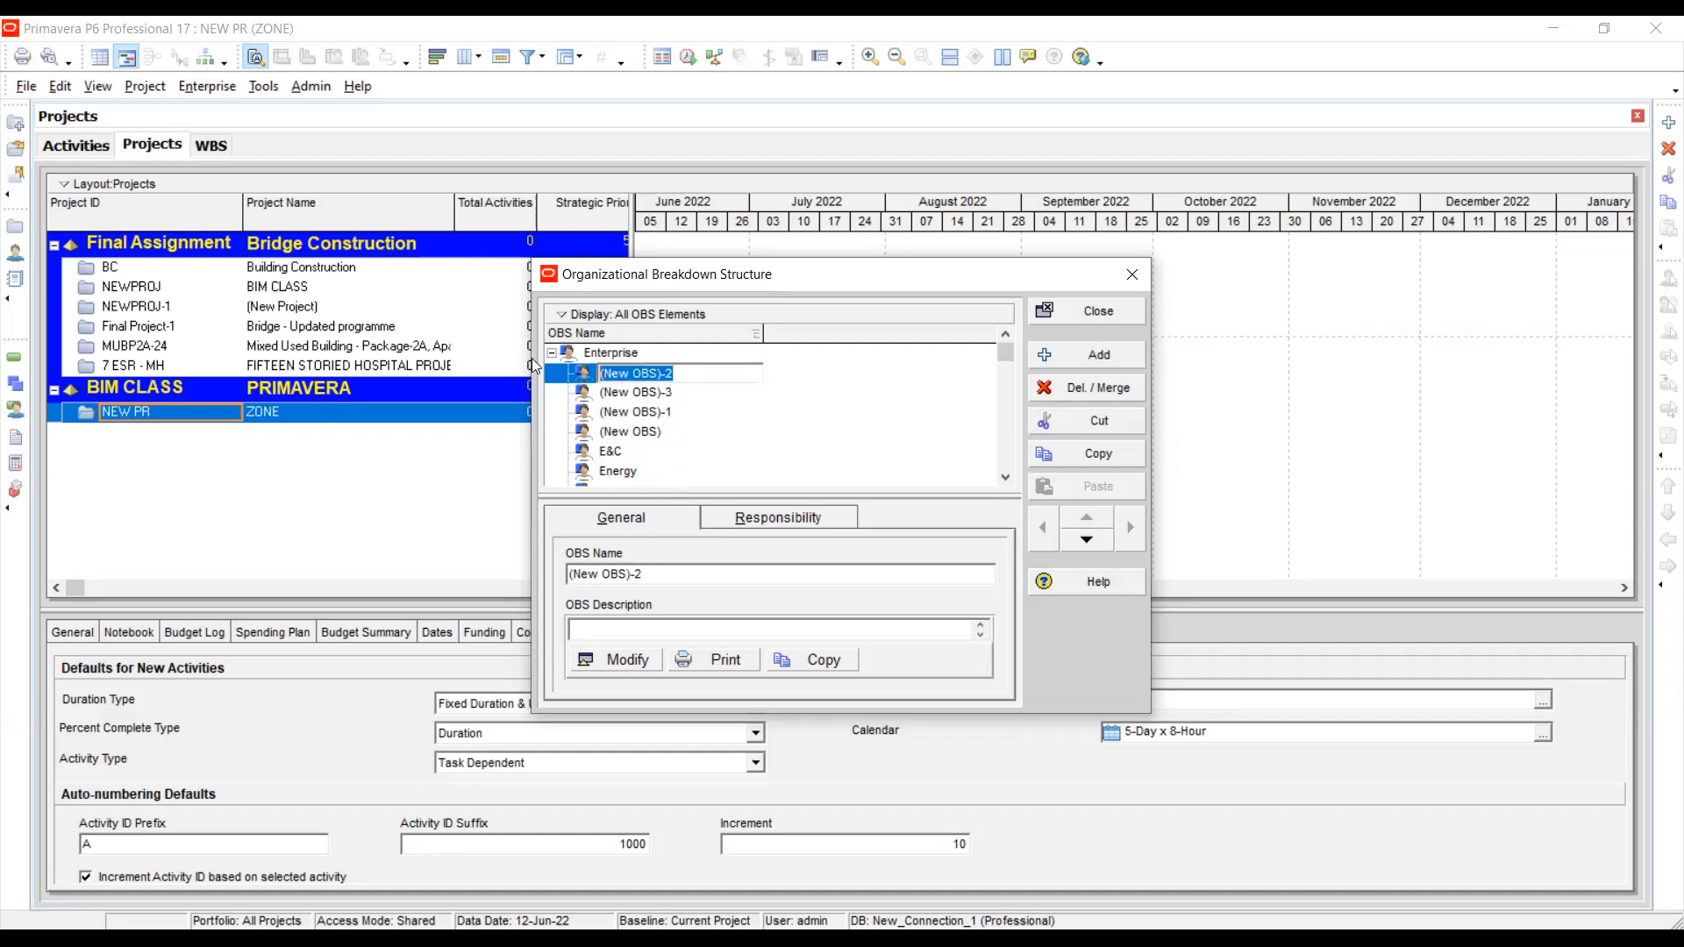
{"action": "type", "text": "ZONE 1"}
{"action": "left_click", "coordinate": [696, 399]}
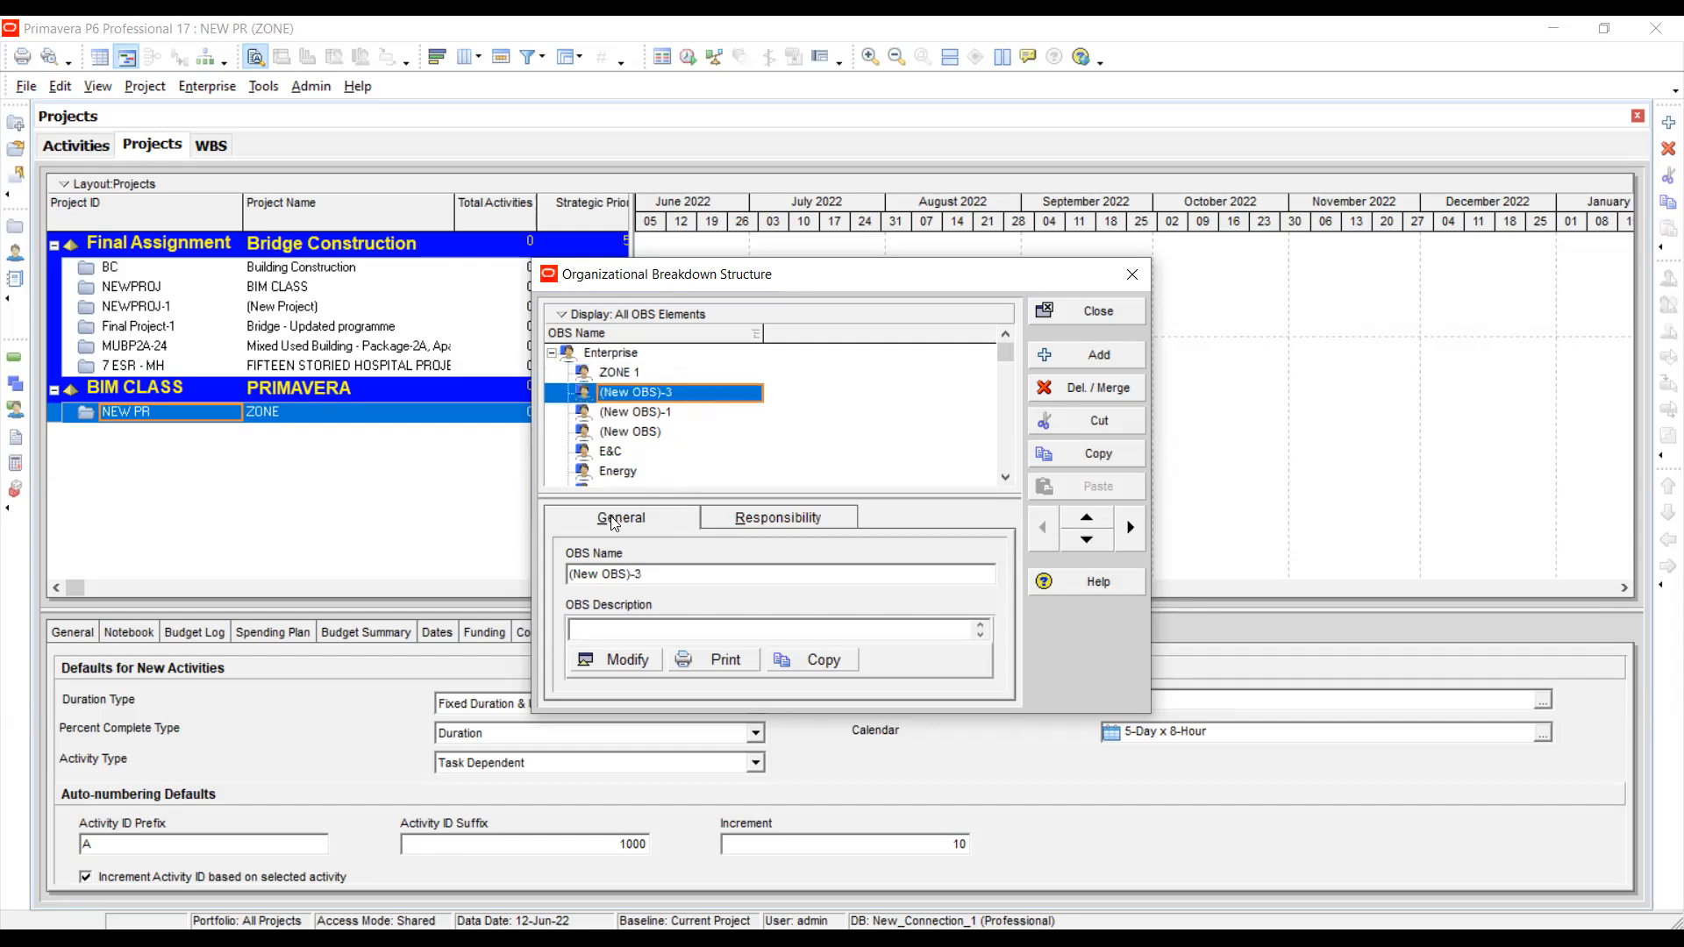
- Check the description editor and the responsibility list of the ZONE 1 OBS element, leaving the description empty
{"action": "left_click", "coordinate": [620, 372]}
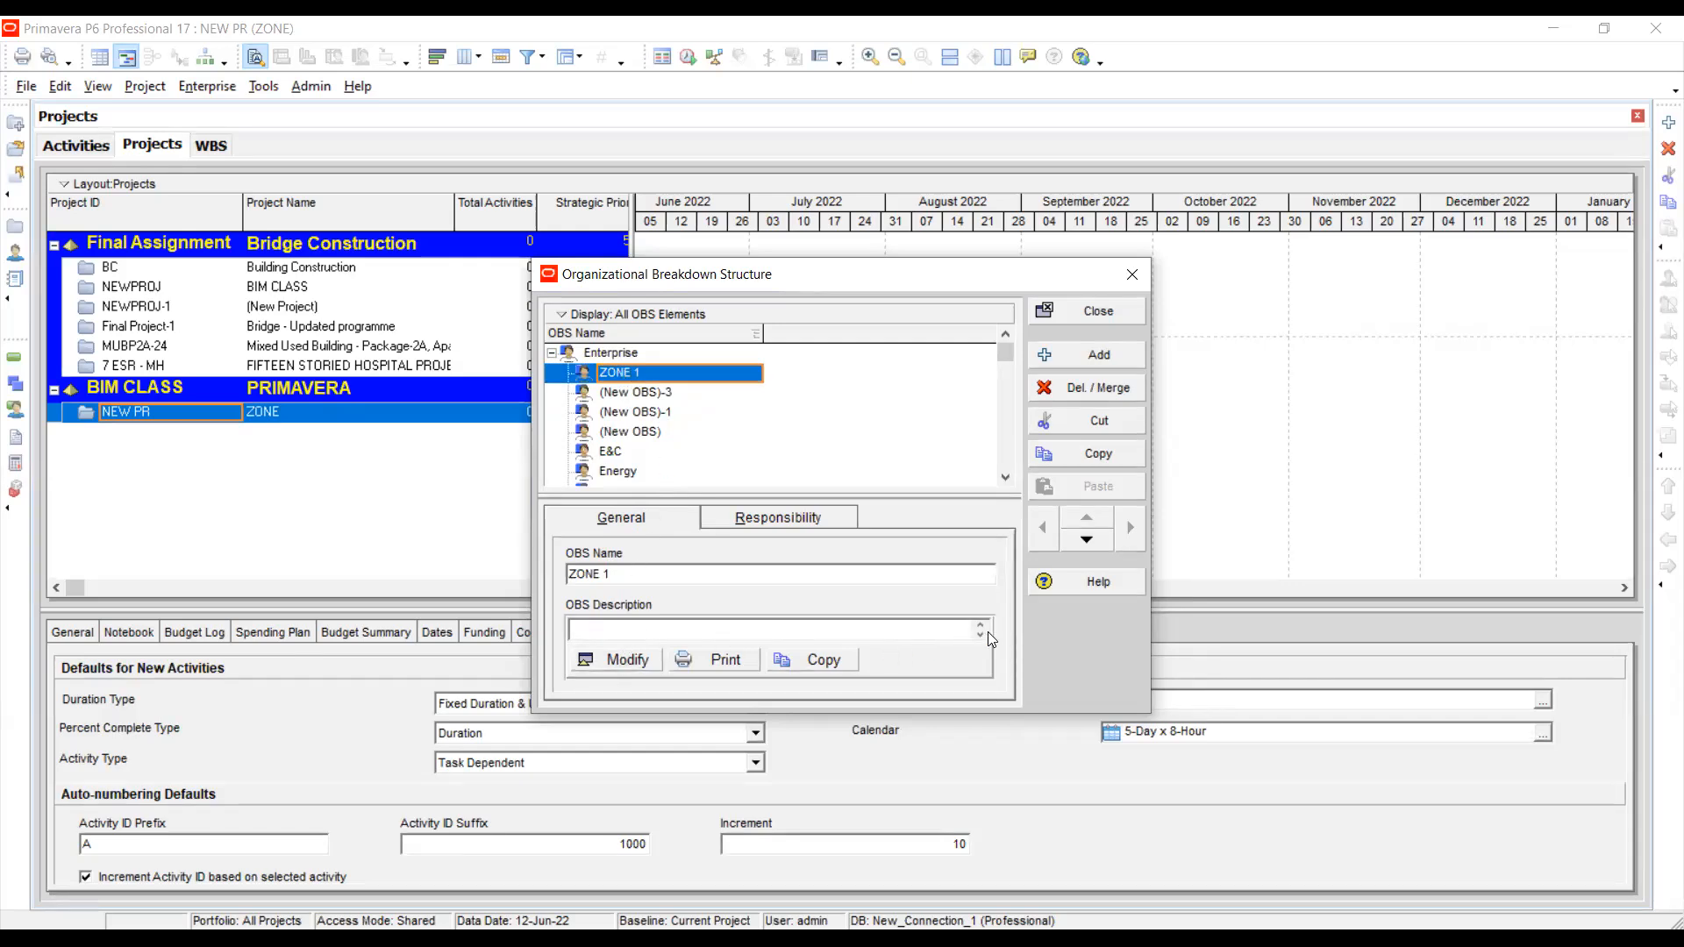
{"action": "left_click", "coordinate": [633, 656]}
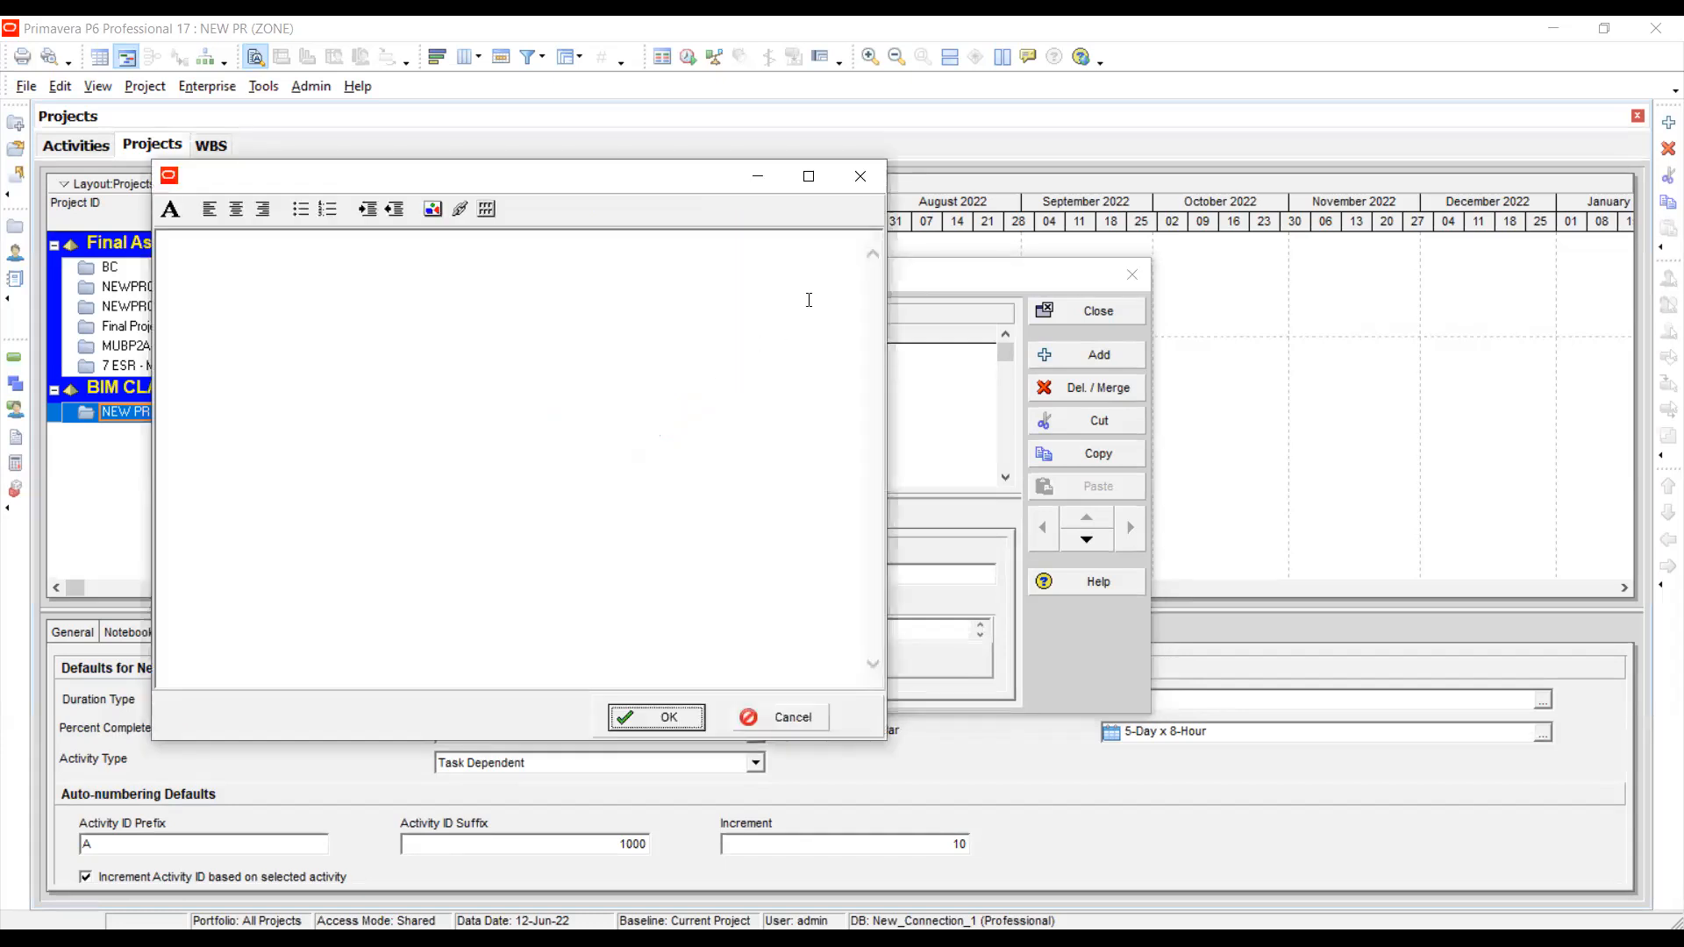
{"action": "left_click", "coordinate": [860, 175]}
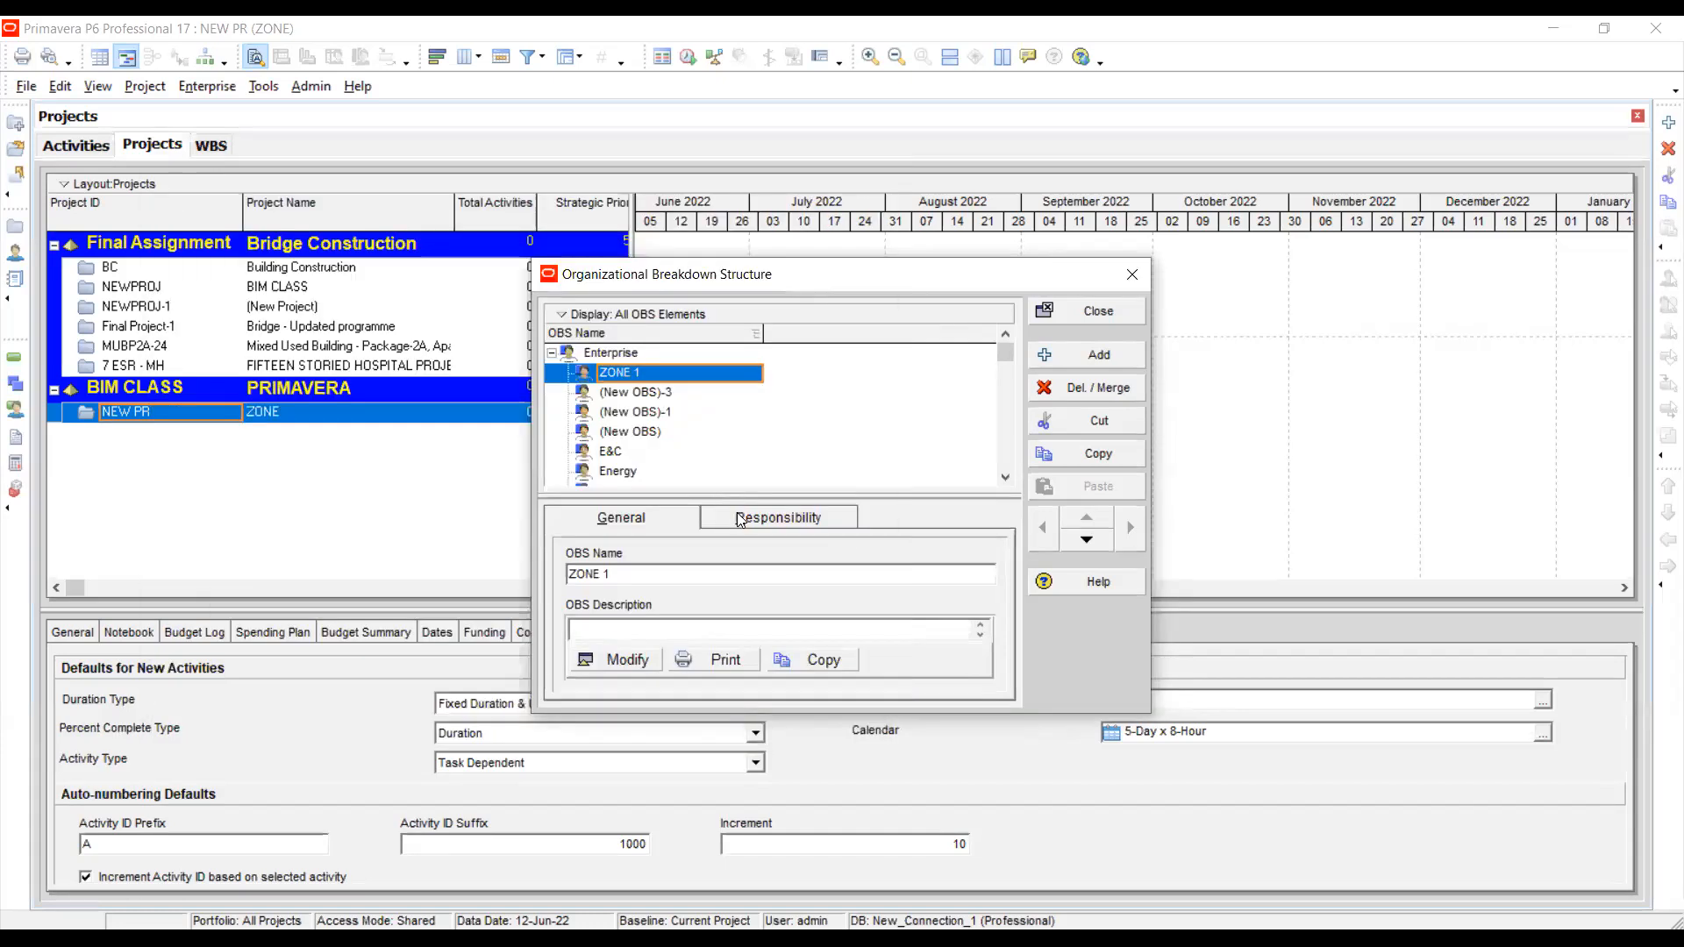
{"action": "left_click", "coordinate": [741, 519]}
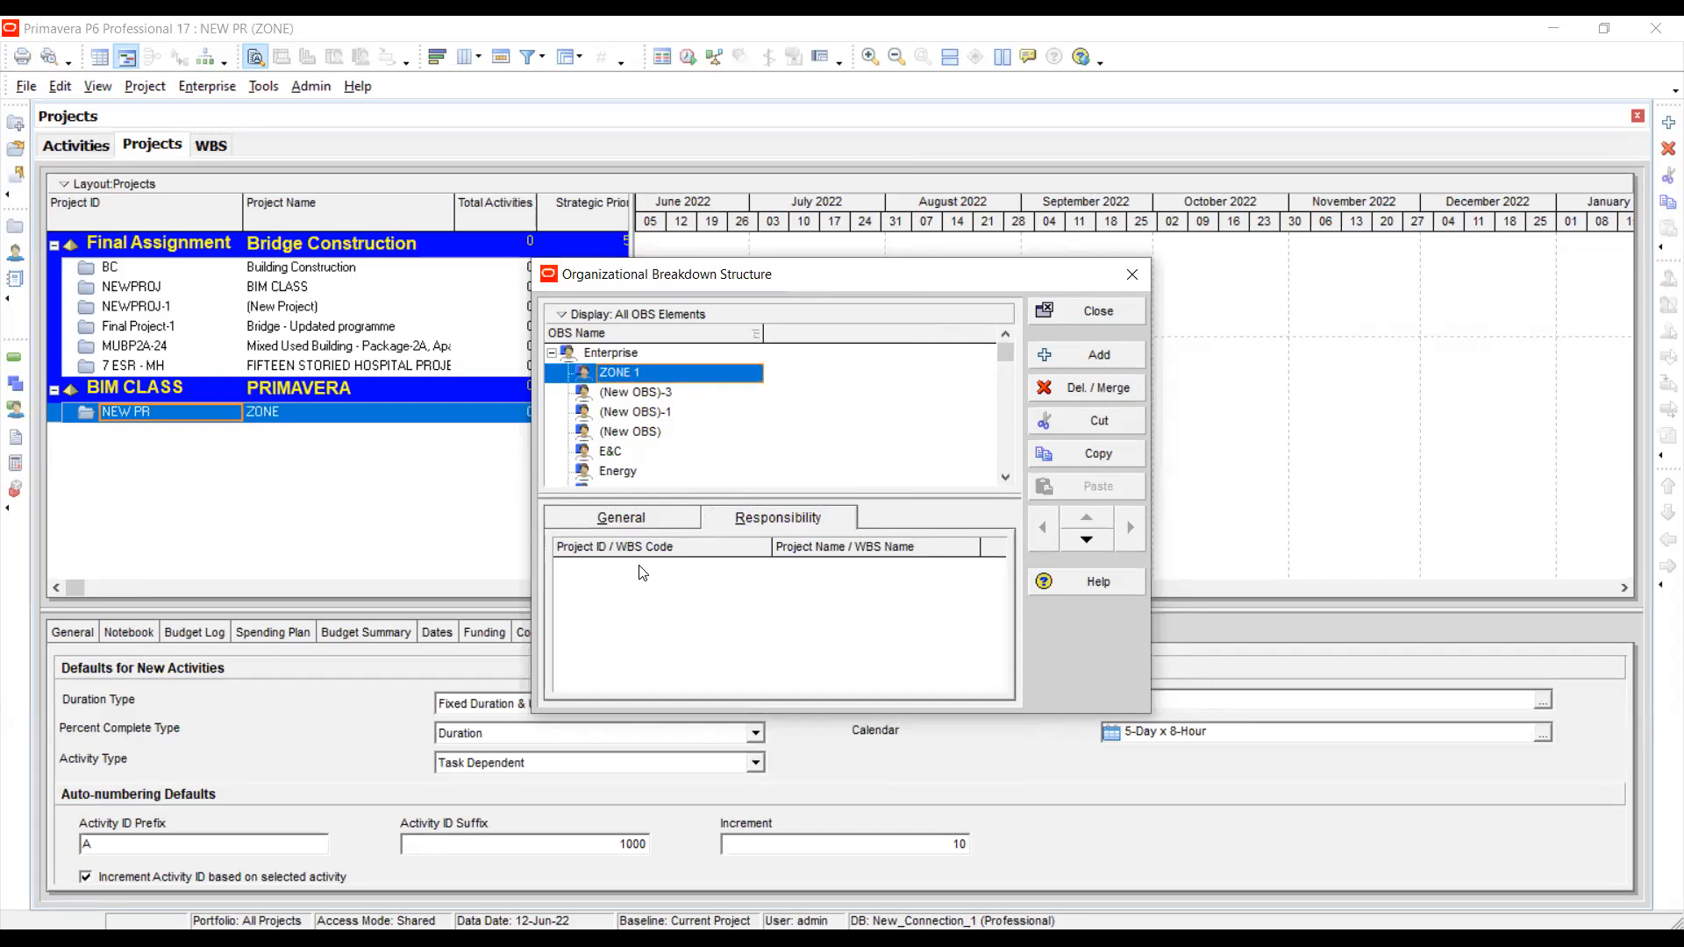
{"action": "left_click", "coordinate": [620, 519]}
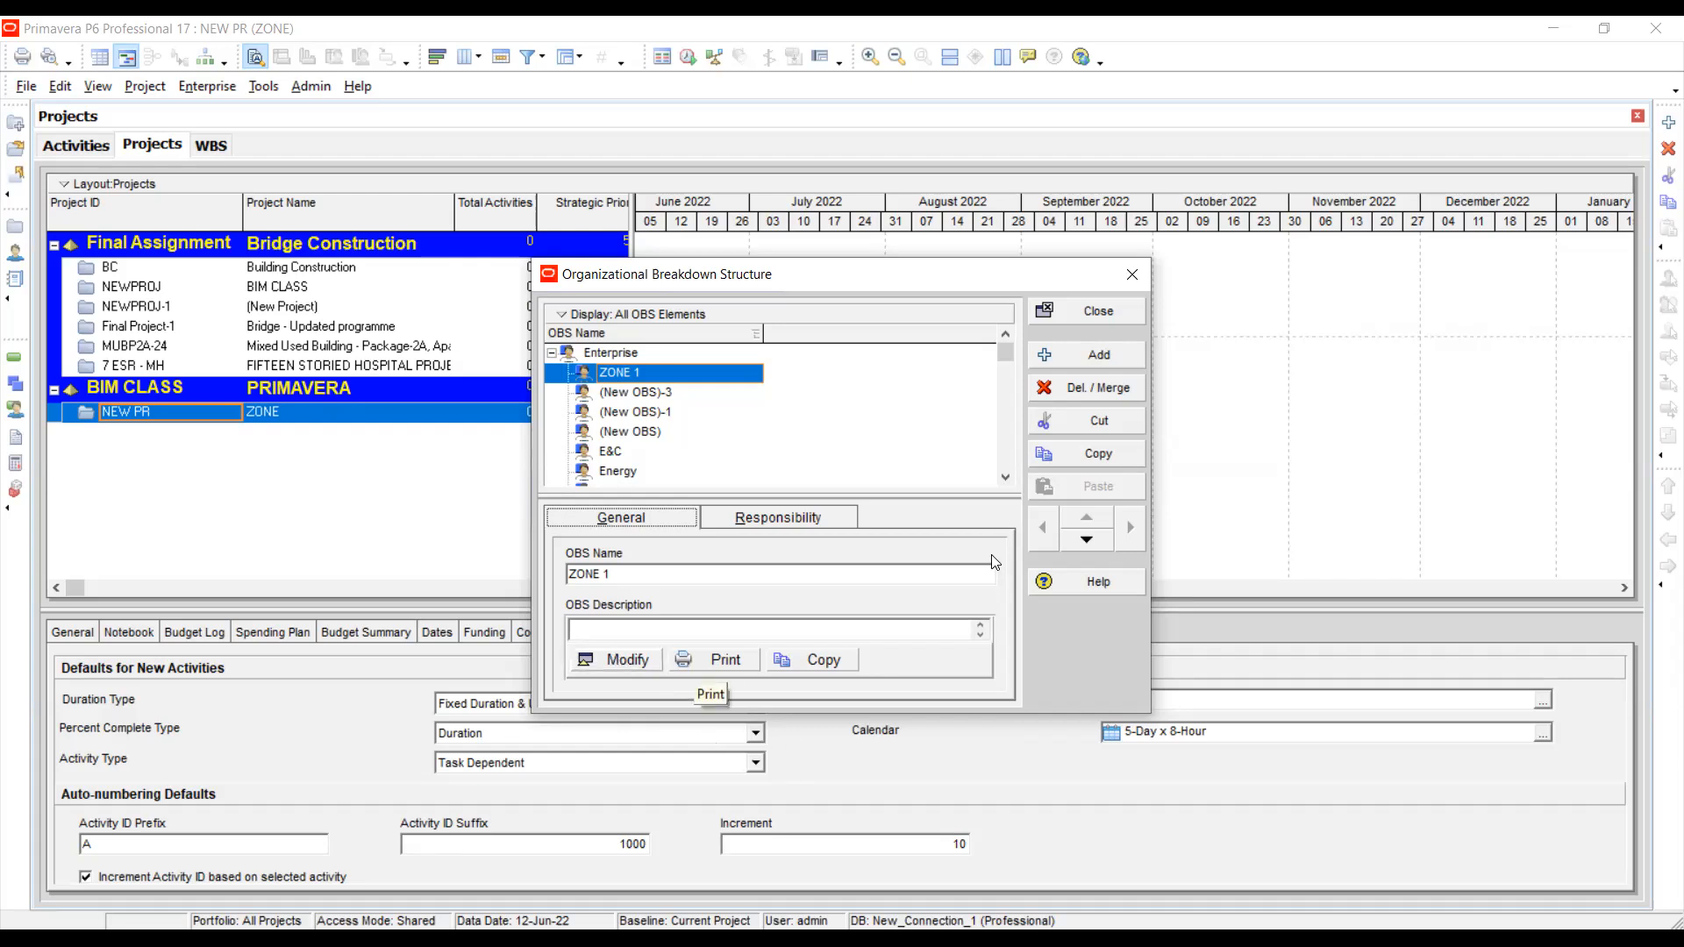
- Move ZONE 1 down one place in the OBS list and back up, and close the Organizational Breakdown Structure
{"action": "left_click", "coordinate": [1087, 542]}
{"action": "left_click", "coordinate": [1083, 518]}
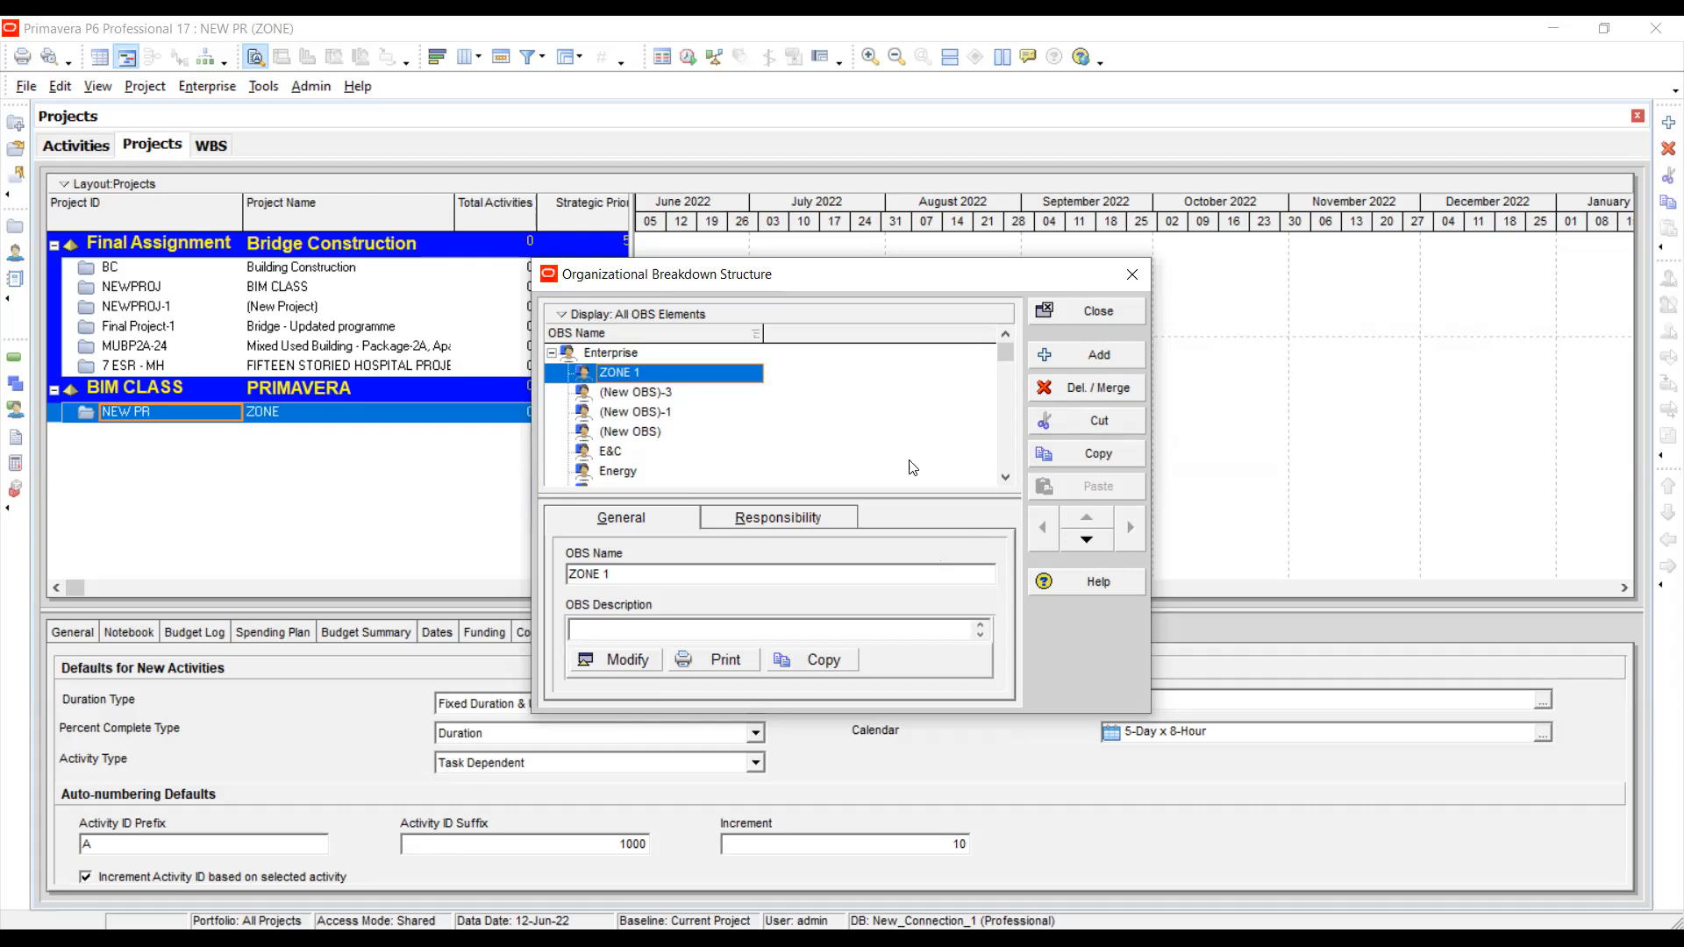
{"action": "left_click", "coordinate": [1096, 313]}
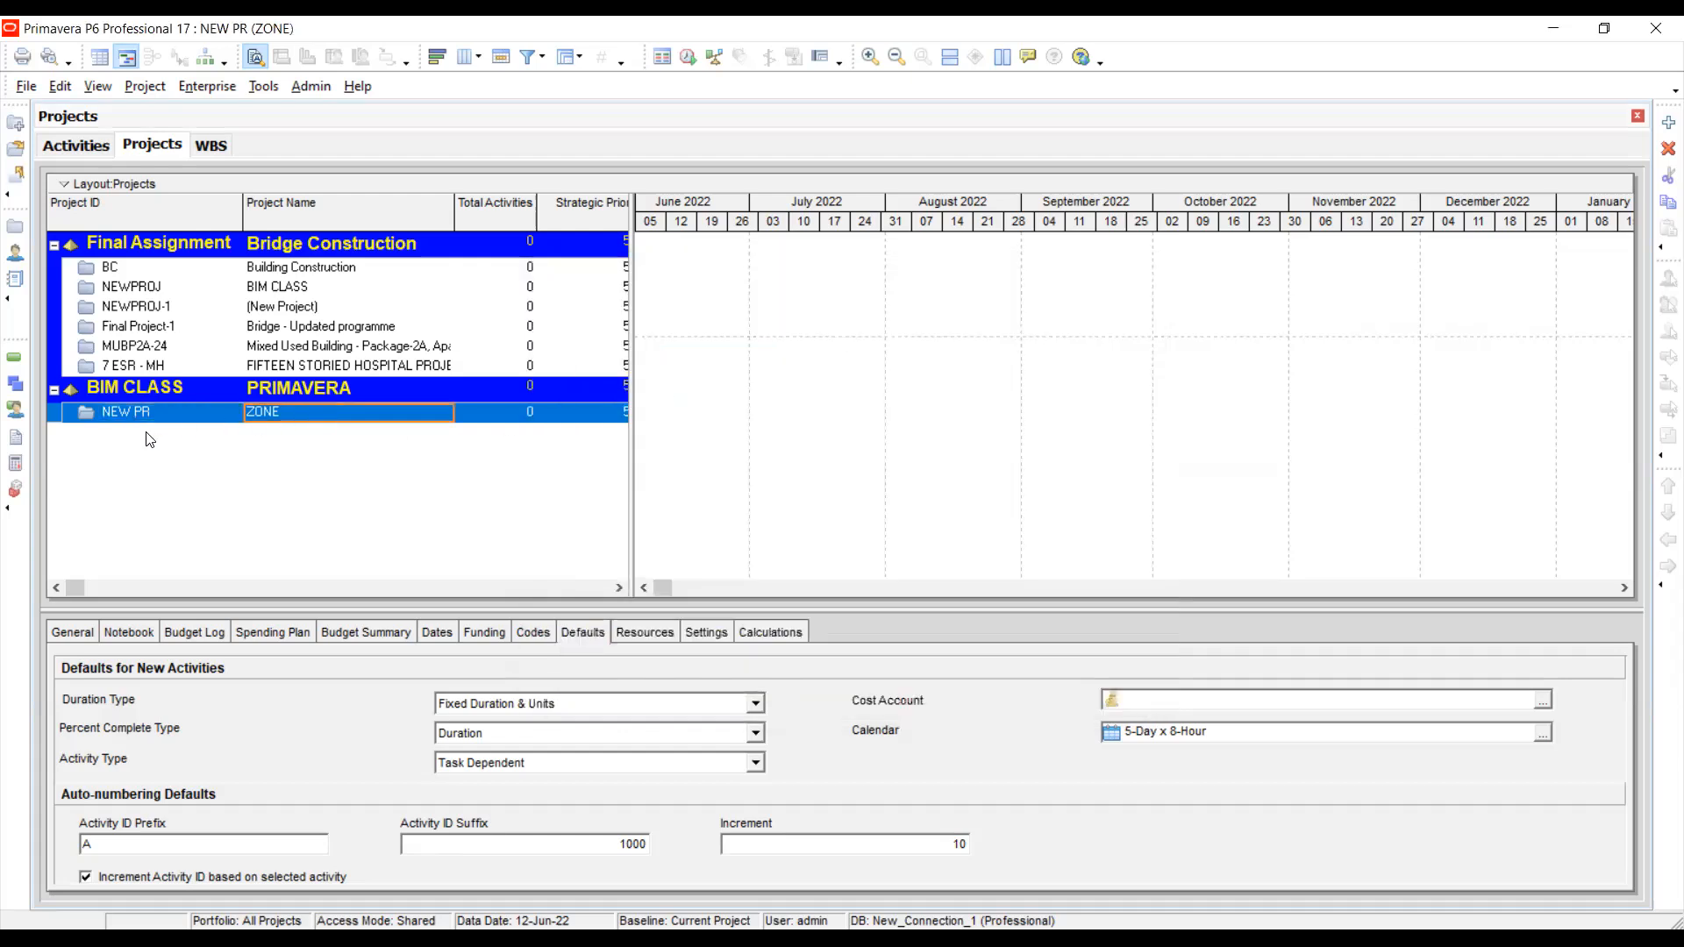
- Reopen the Organizational Breakdown Structure and try to delete the ZONE 1 element
{"action": "left_click", "coordinate": [209, 86]}
{"action": "left_click", "coordinate": [241, 237]}
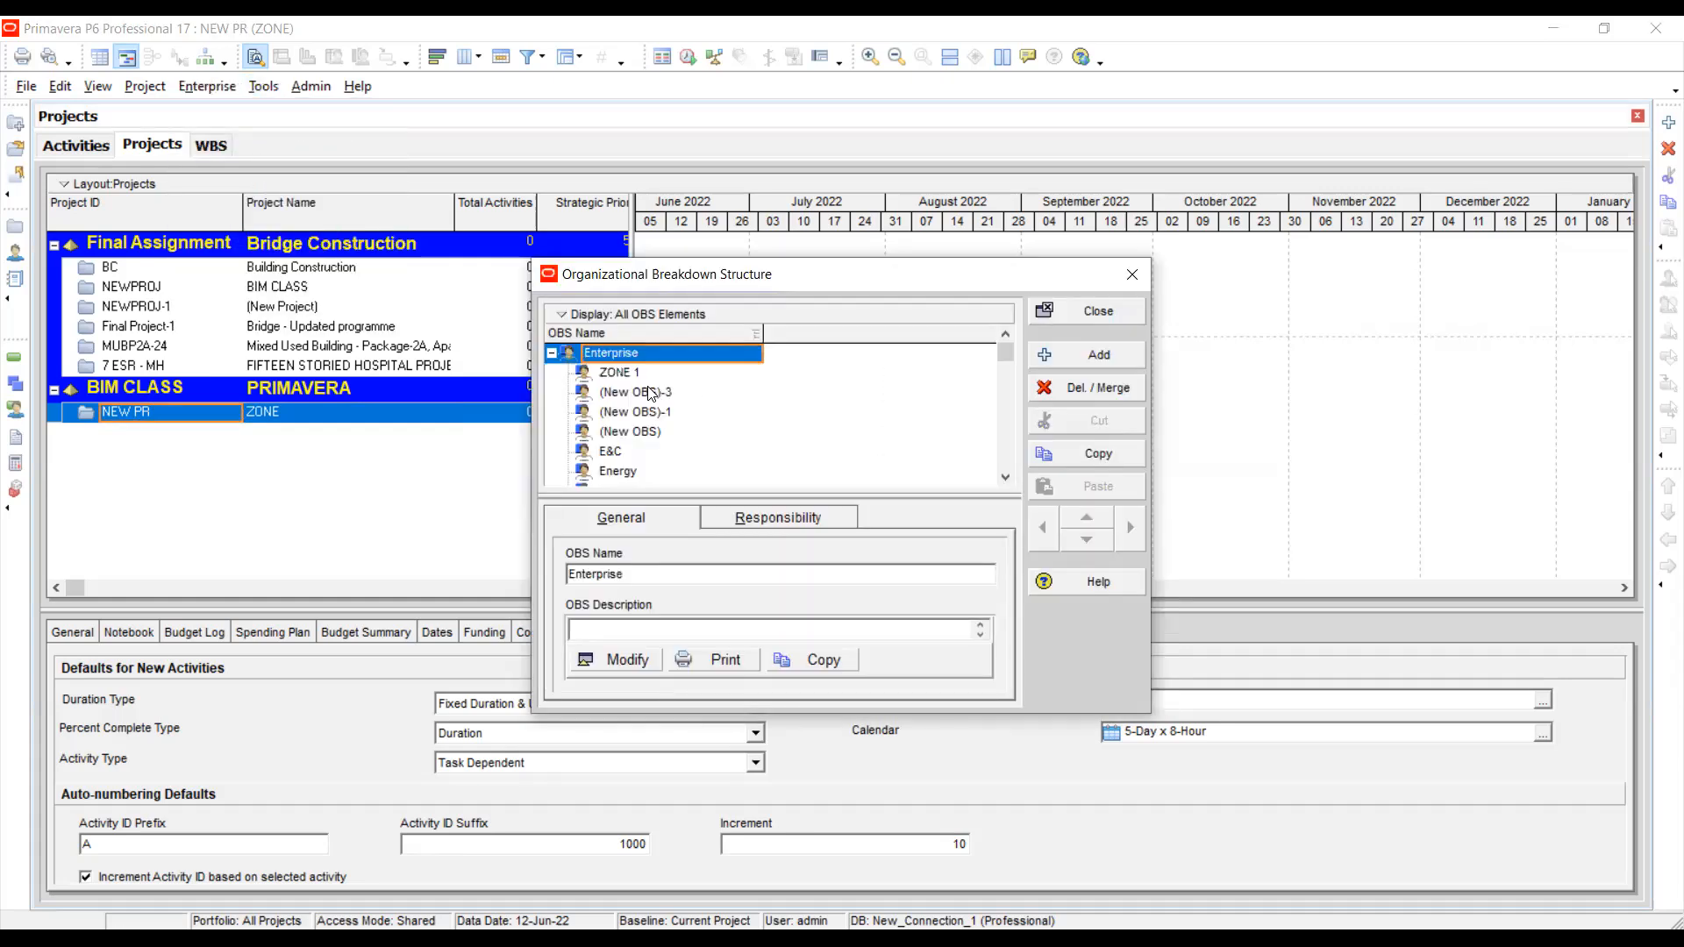
{"action": "left_click", "coordinate": [633, 371]}
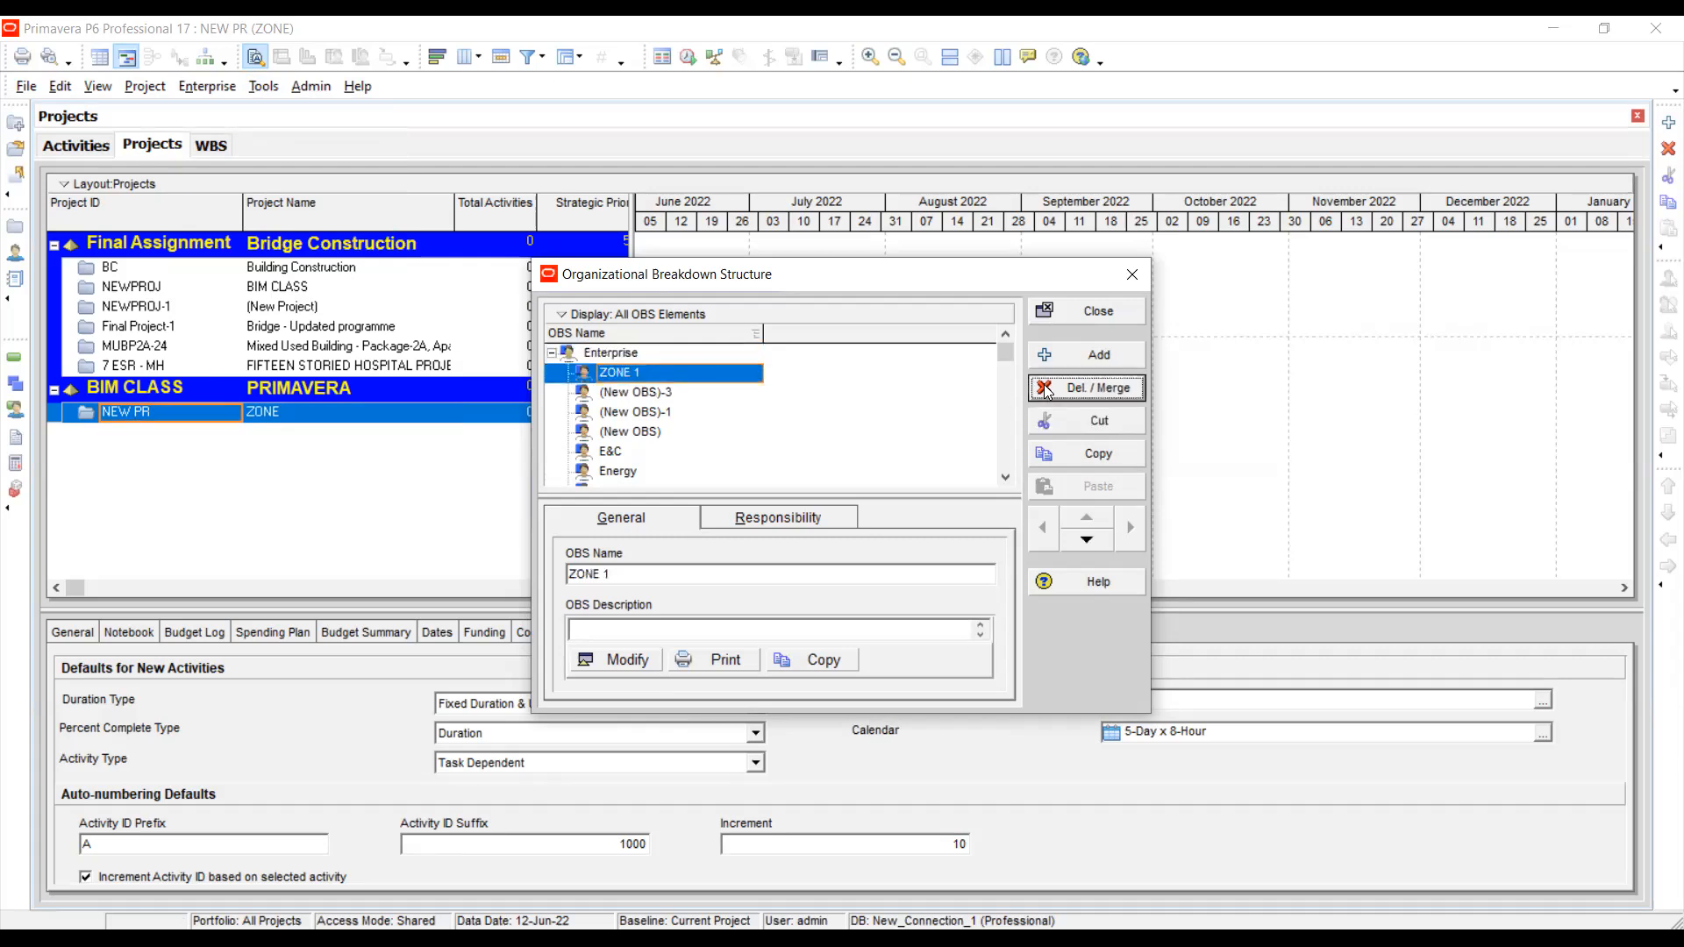
{"action": "left_click", "coordinate": [1096, 388]}
{"action": "left_click", "coordinate": [900, 522]}
- Show the responsibilities of ZONE 1 and add another new OBS element directly after it
{"action": "left_click", "coordinate": [790, 518]}
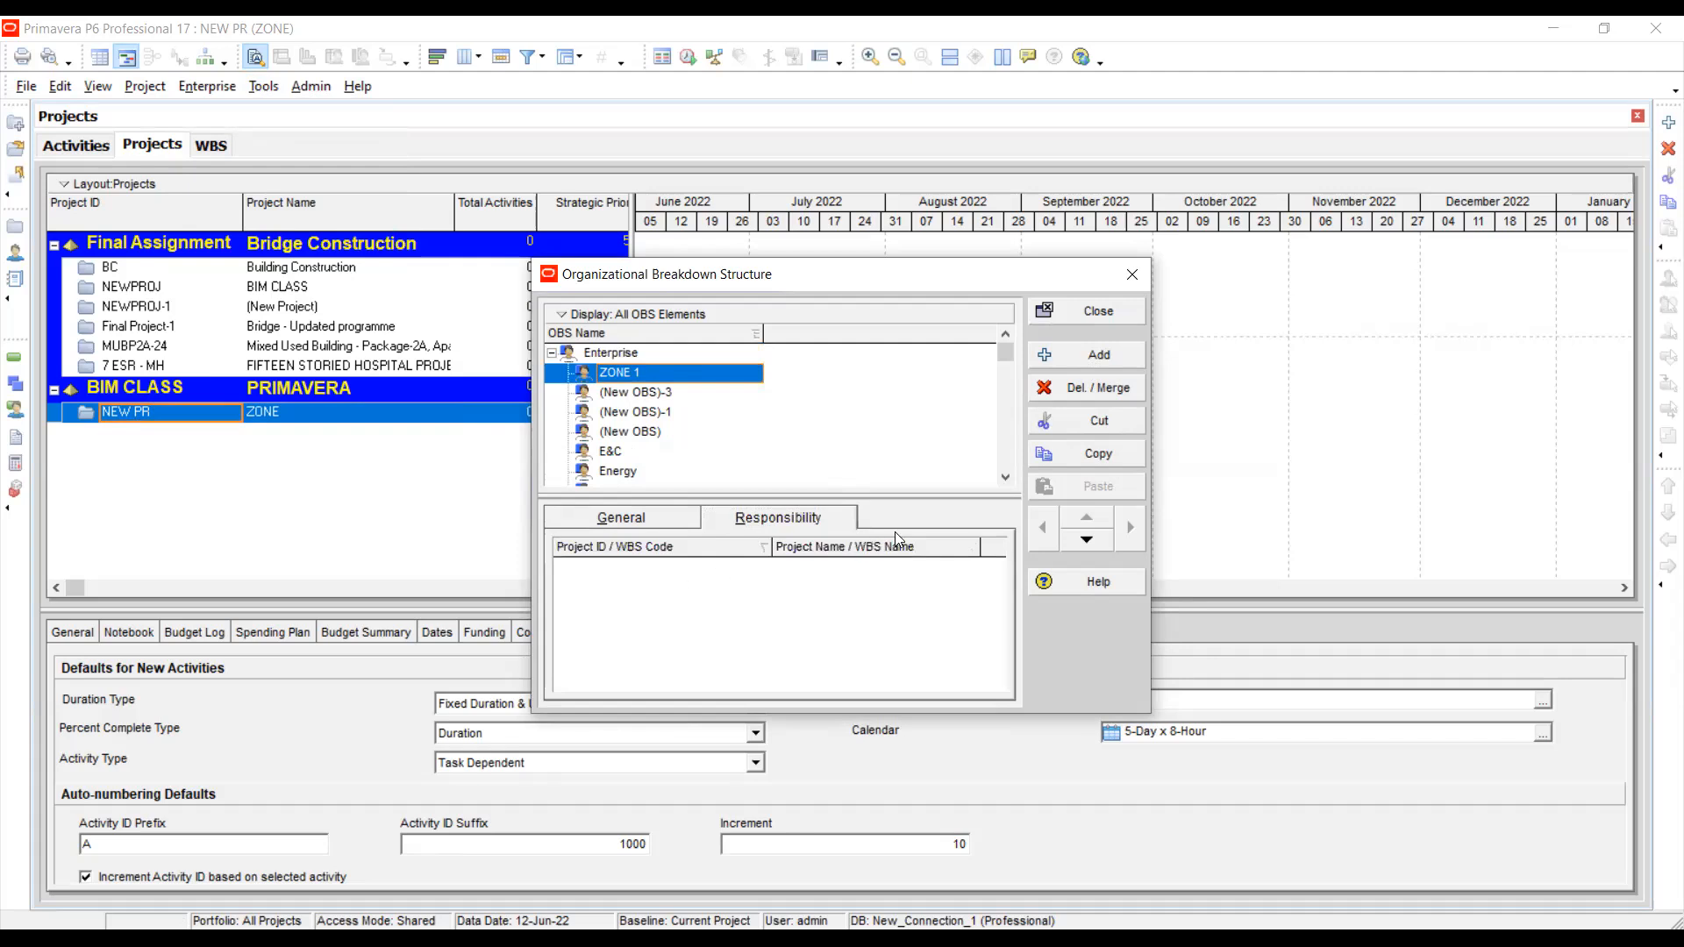
{"action": "left_click", "coordinate": [1102, 355]}
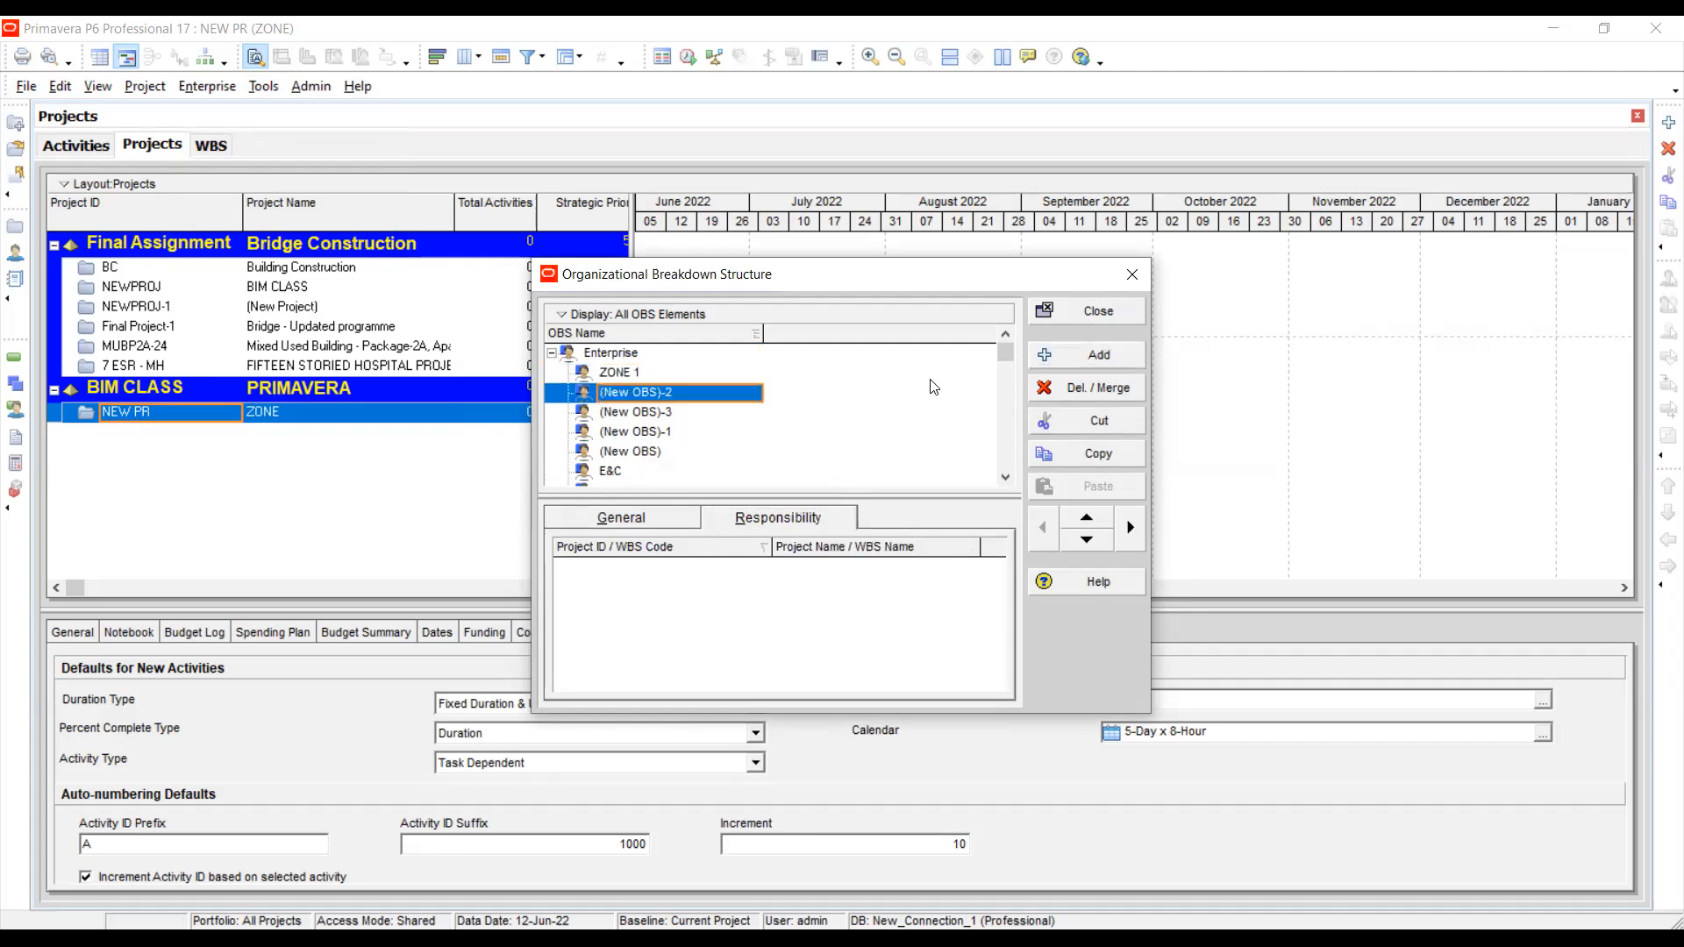
{"action": "left_click", "coordinate": [648, 370]}
- Collapse the Enterprise OBS element and review the Final Project-1 entries assigned to it
{"action": "left_click", "coordinate": [551, 354]}
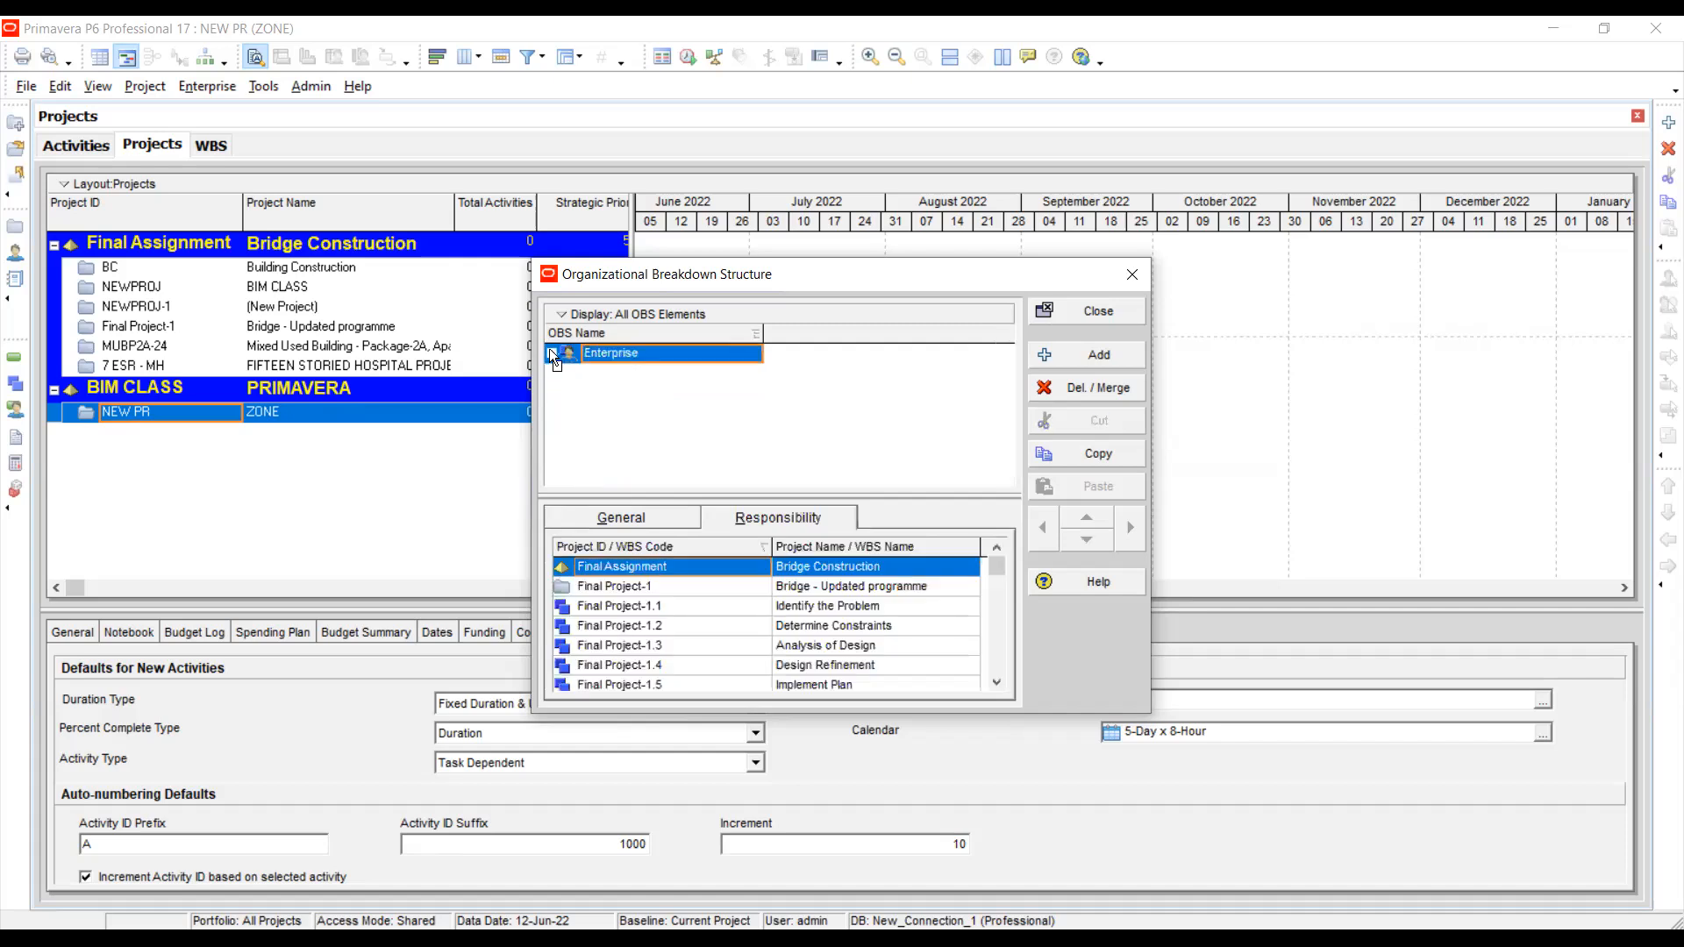
{"action": "left_click", "coordinate": [621, 586]}
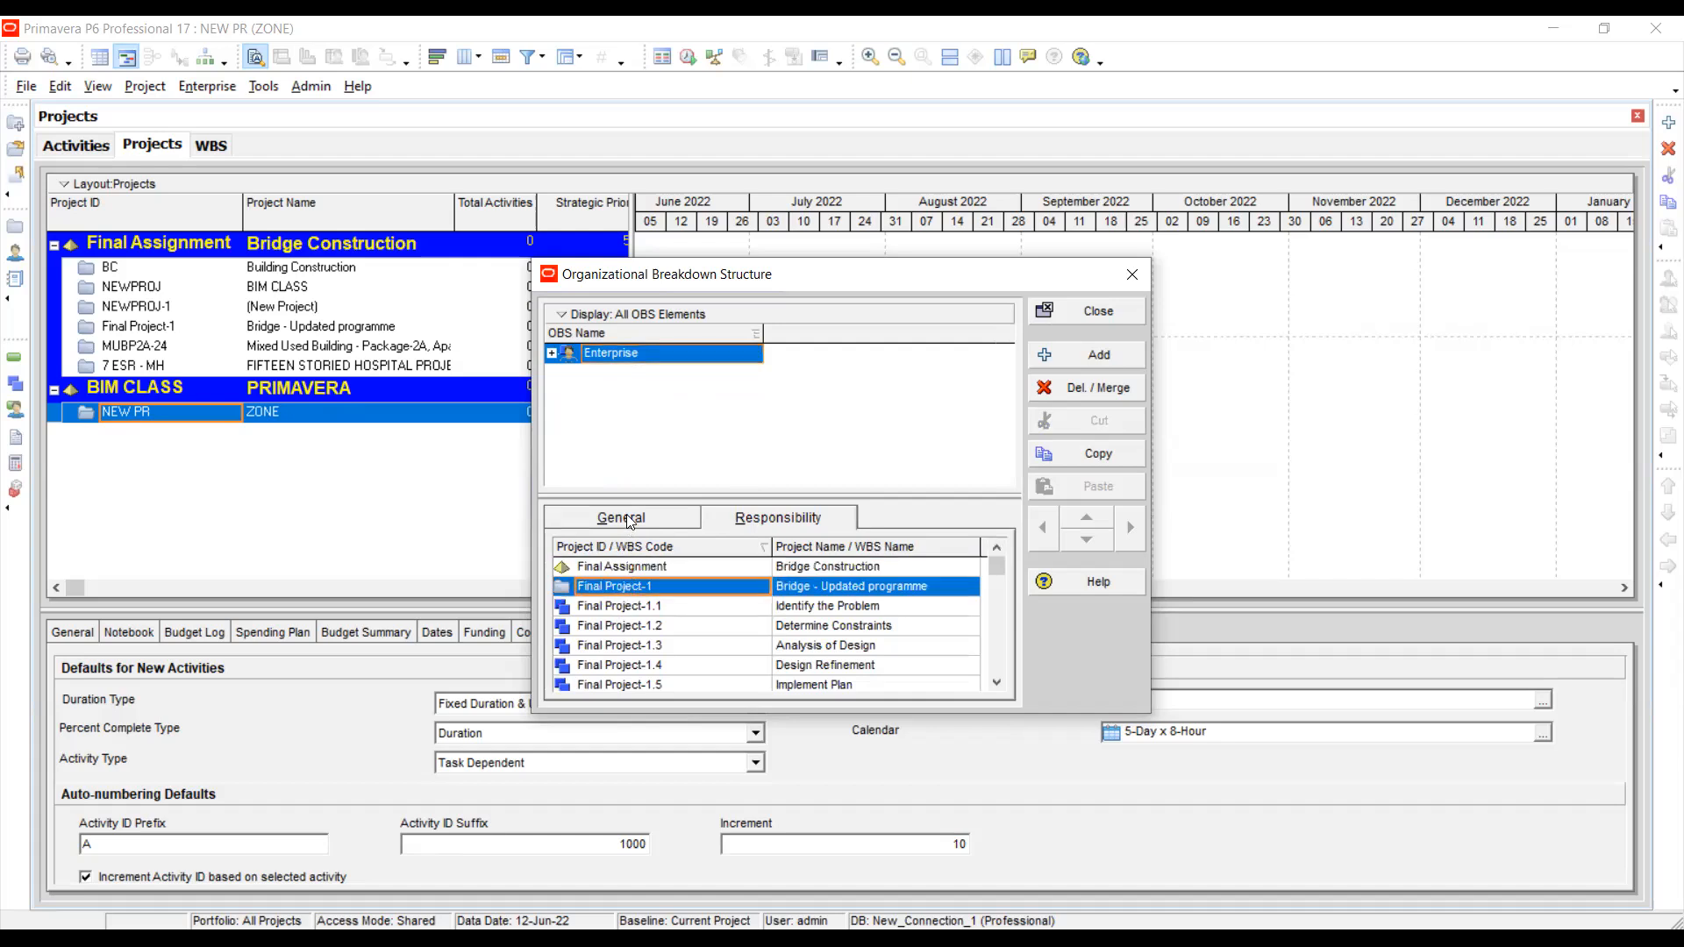
{"action": "left_click", "coordinate": [628, 612]}
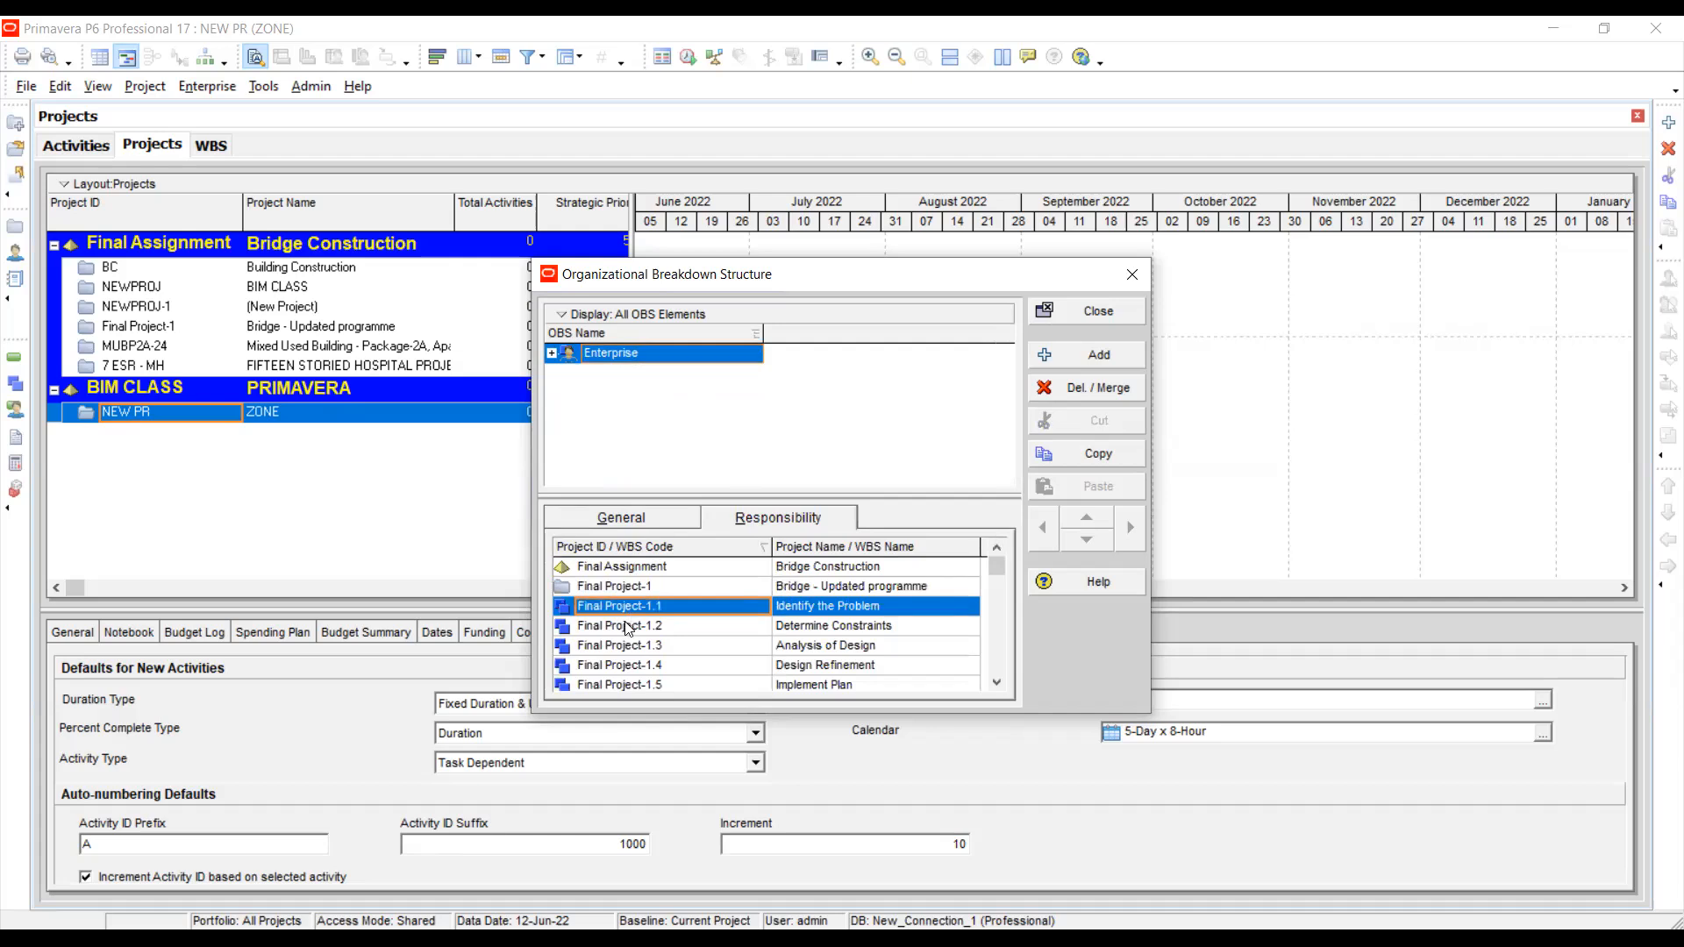
- Expand the Enterprise OBS element and review the responsibilities of ZONE 1, the new OBS elements and Energy
{"action": "left_click", "coordinate": [619, 645]}
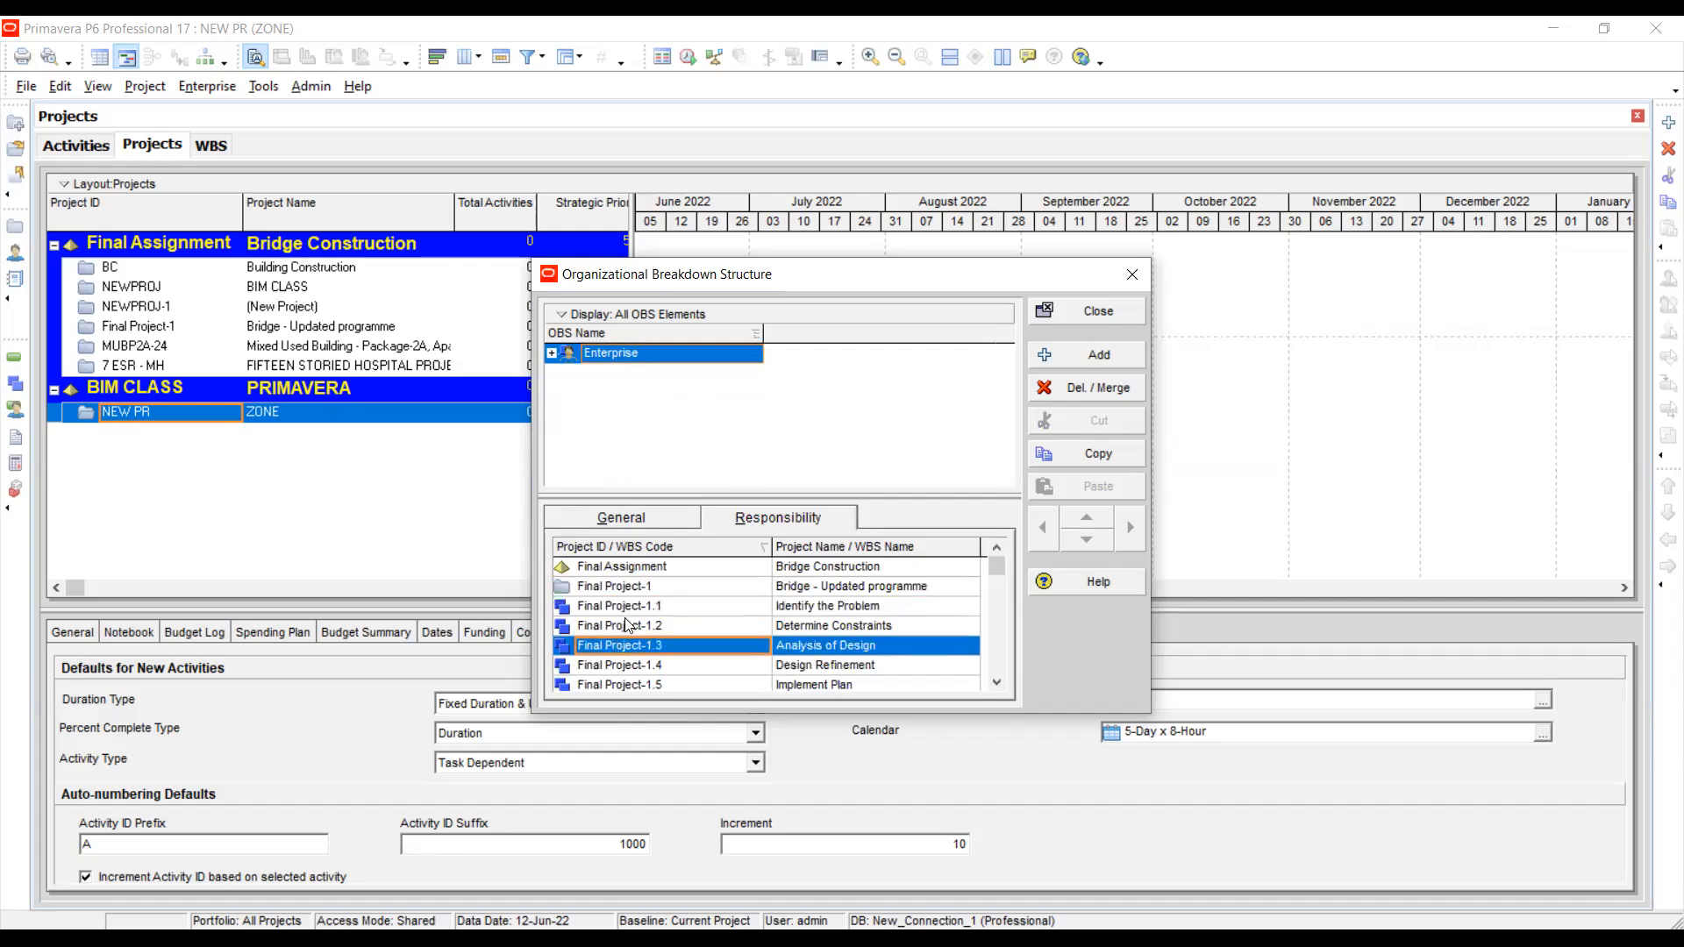
{"action": "left_click", "coordinate": [550, 354]}
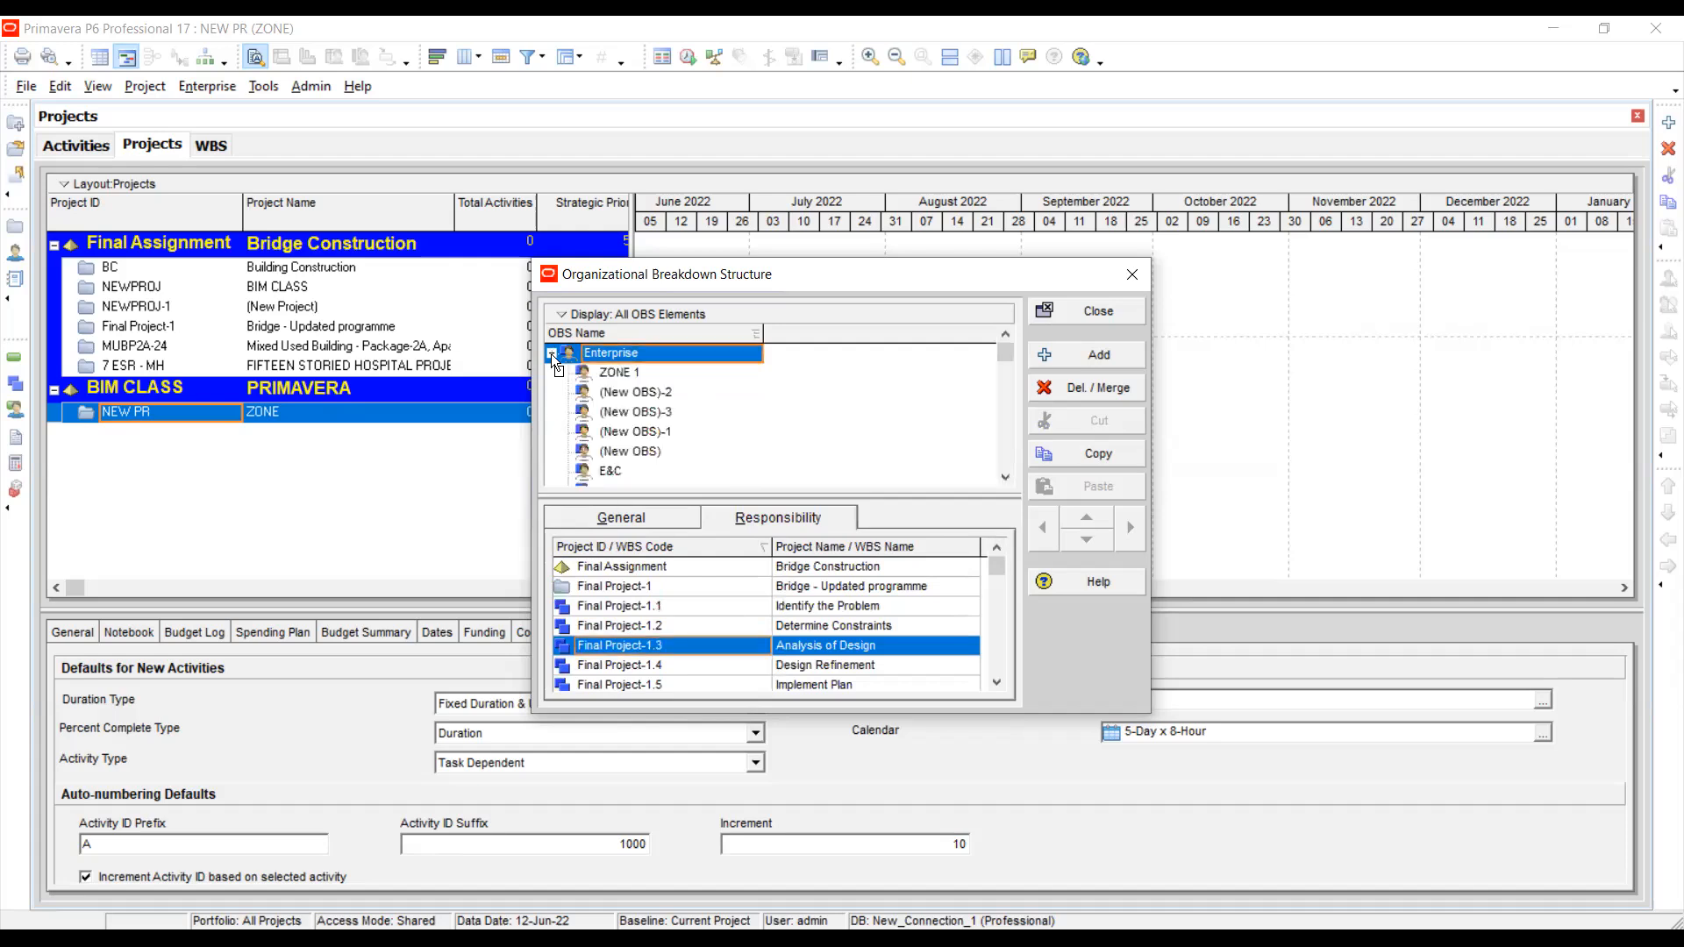
{"action": "left_click", "coordinate": [614, 371]}
{"action": "left_click", "coordinate": [608, 392]}
{"action": "left_click", "coordinate": [613, 411]}
{"action": "left_click", "coordinate": [613, 431]}
{"action": "left_click", "coordinate": [613, 451]}
{"action": "scroll", "coordinate": [614, 452], "scroll_direction": "down", "scroll_amount": 1}
{"action": "left_click", "coordinate": [614, 454]}
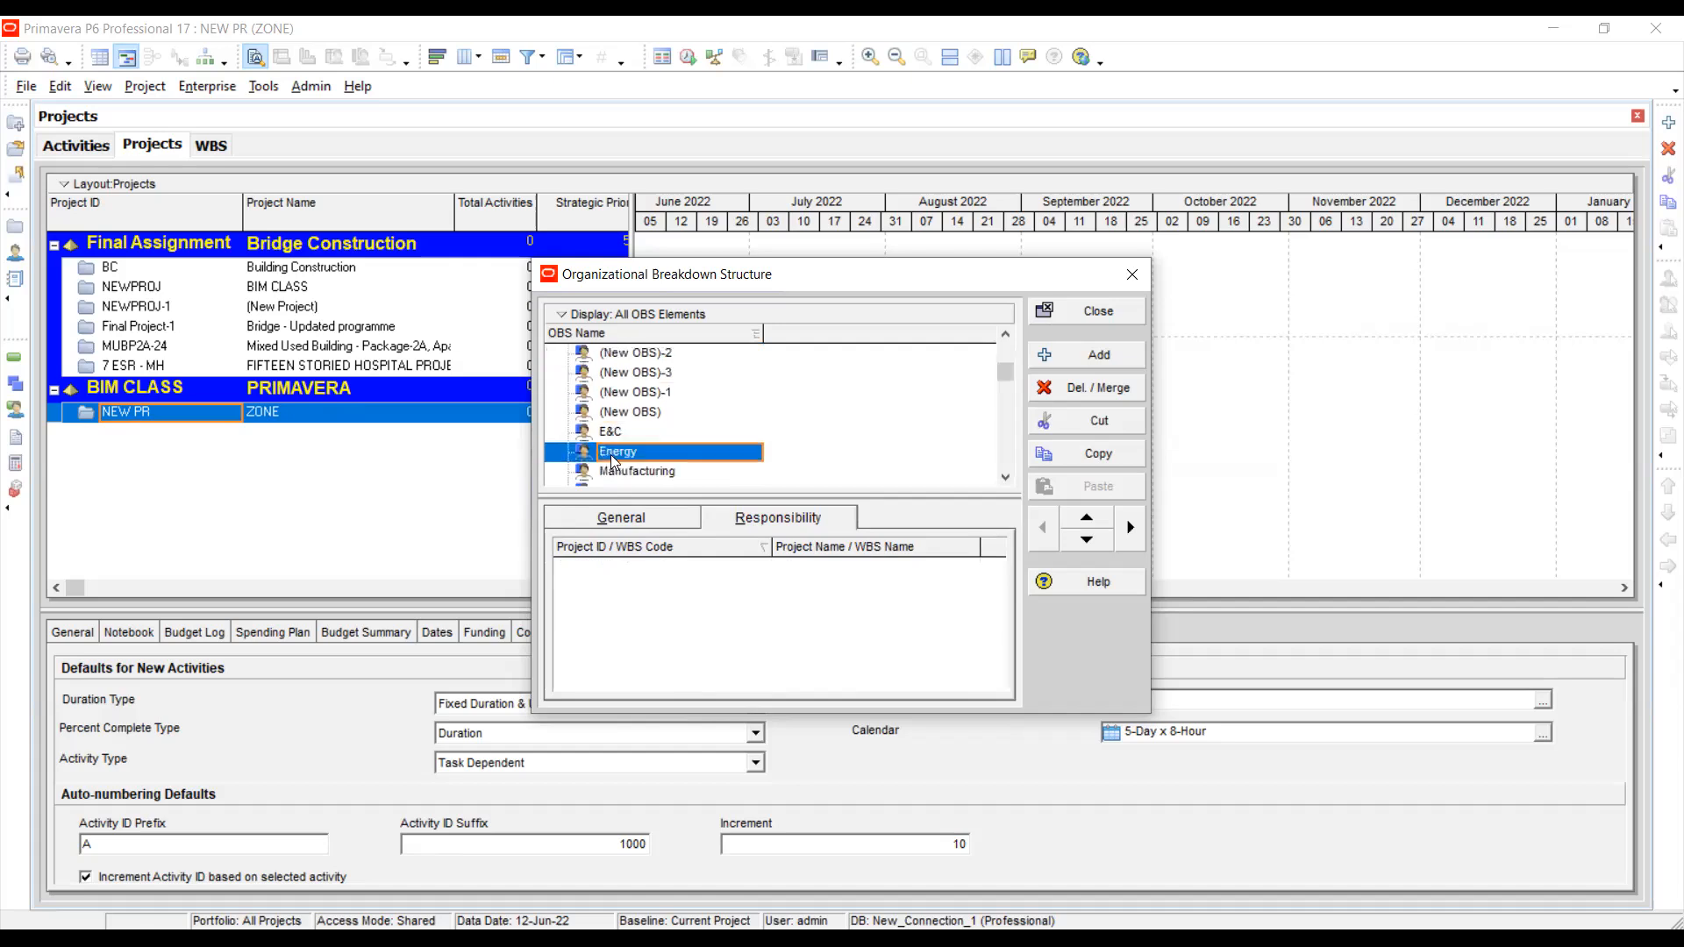
- Review the responsibility entries and general details of the E&C OBS element
{"action": "left_click", "coordinate": [614, 436]}
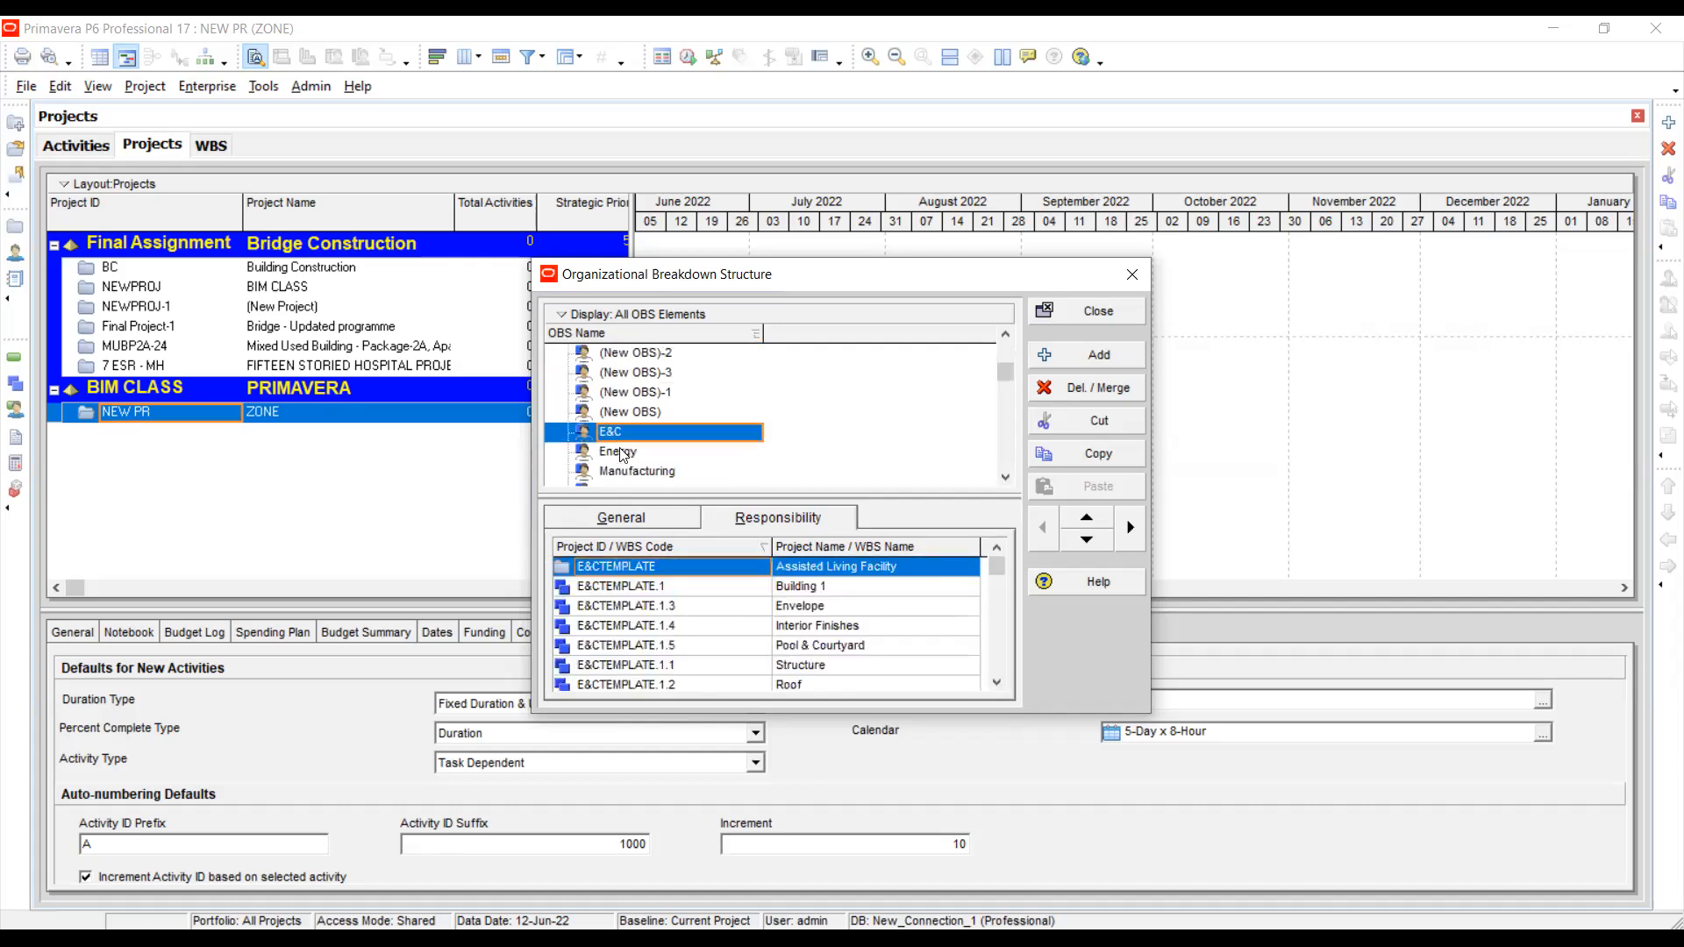
{"action": "scroll", "coordinate": [623, 453], "scroll_direction": "down", "scroll_amount": 2}
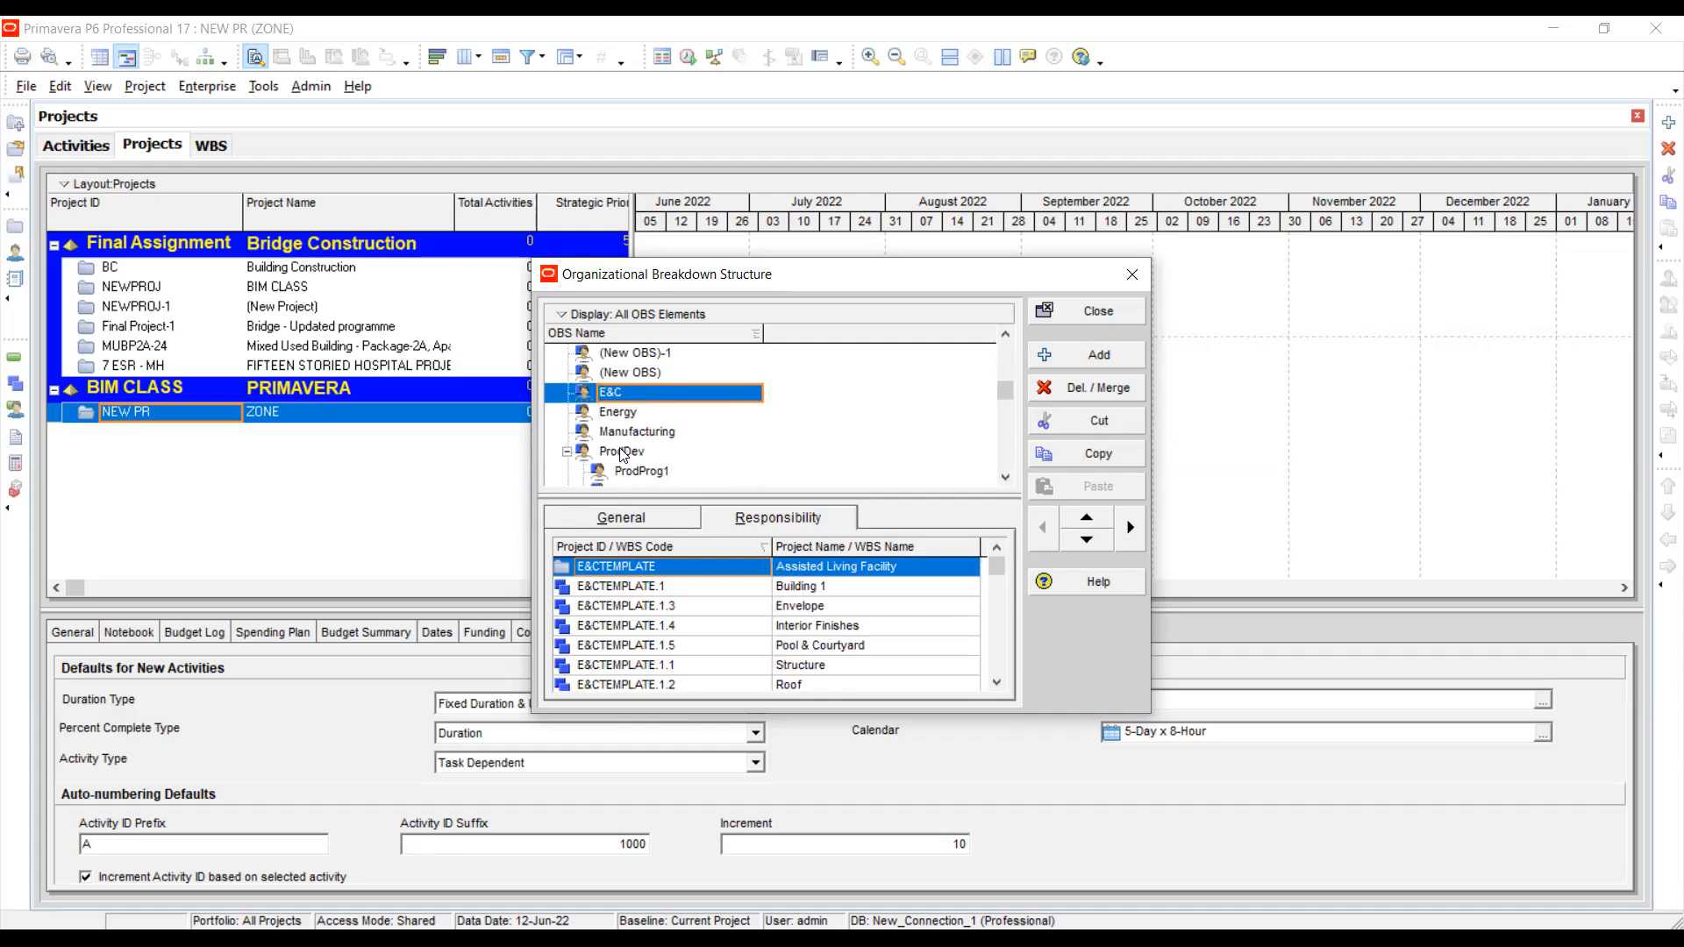
{"action": "left_click", "coordinate": [614, 391]}
{"action": "left_click", "coordinate": [612, 373]}
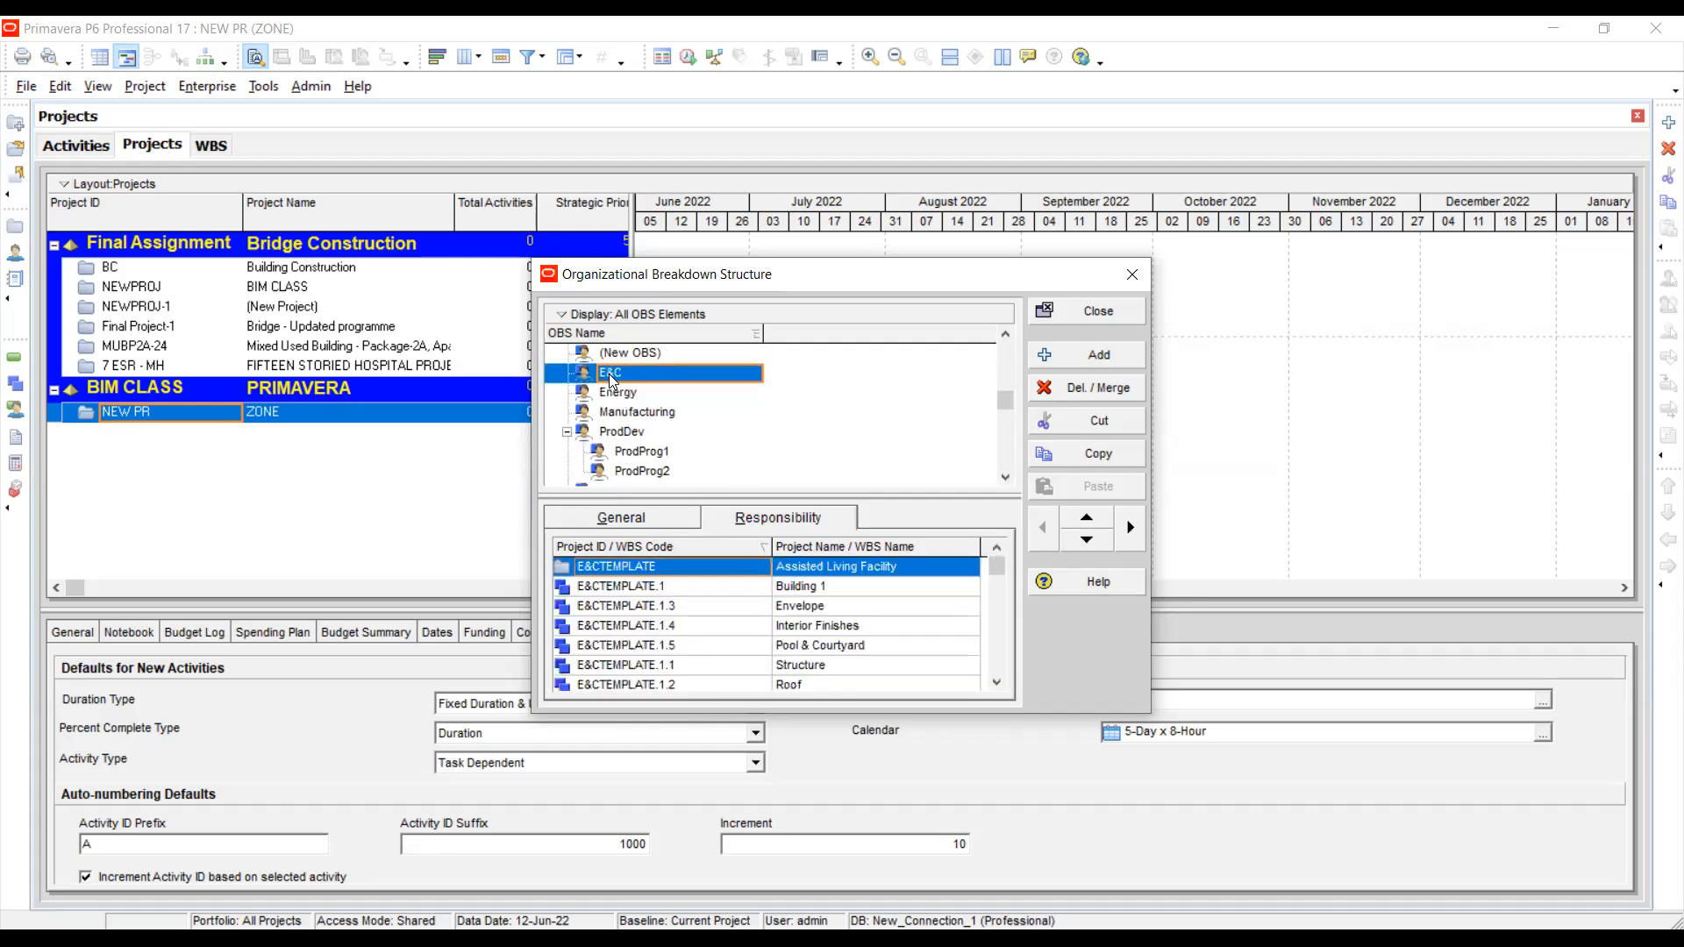
{"action": "left_click", "coordinate": [647, 524]}
{"action": "left_click", "coordinate": [715, 518]}
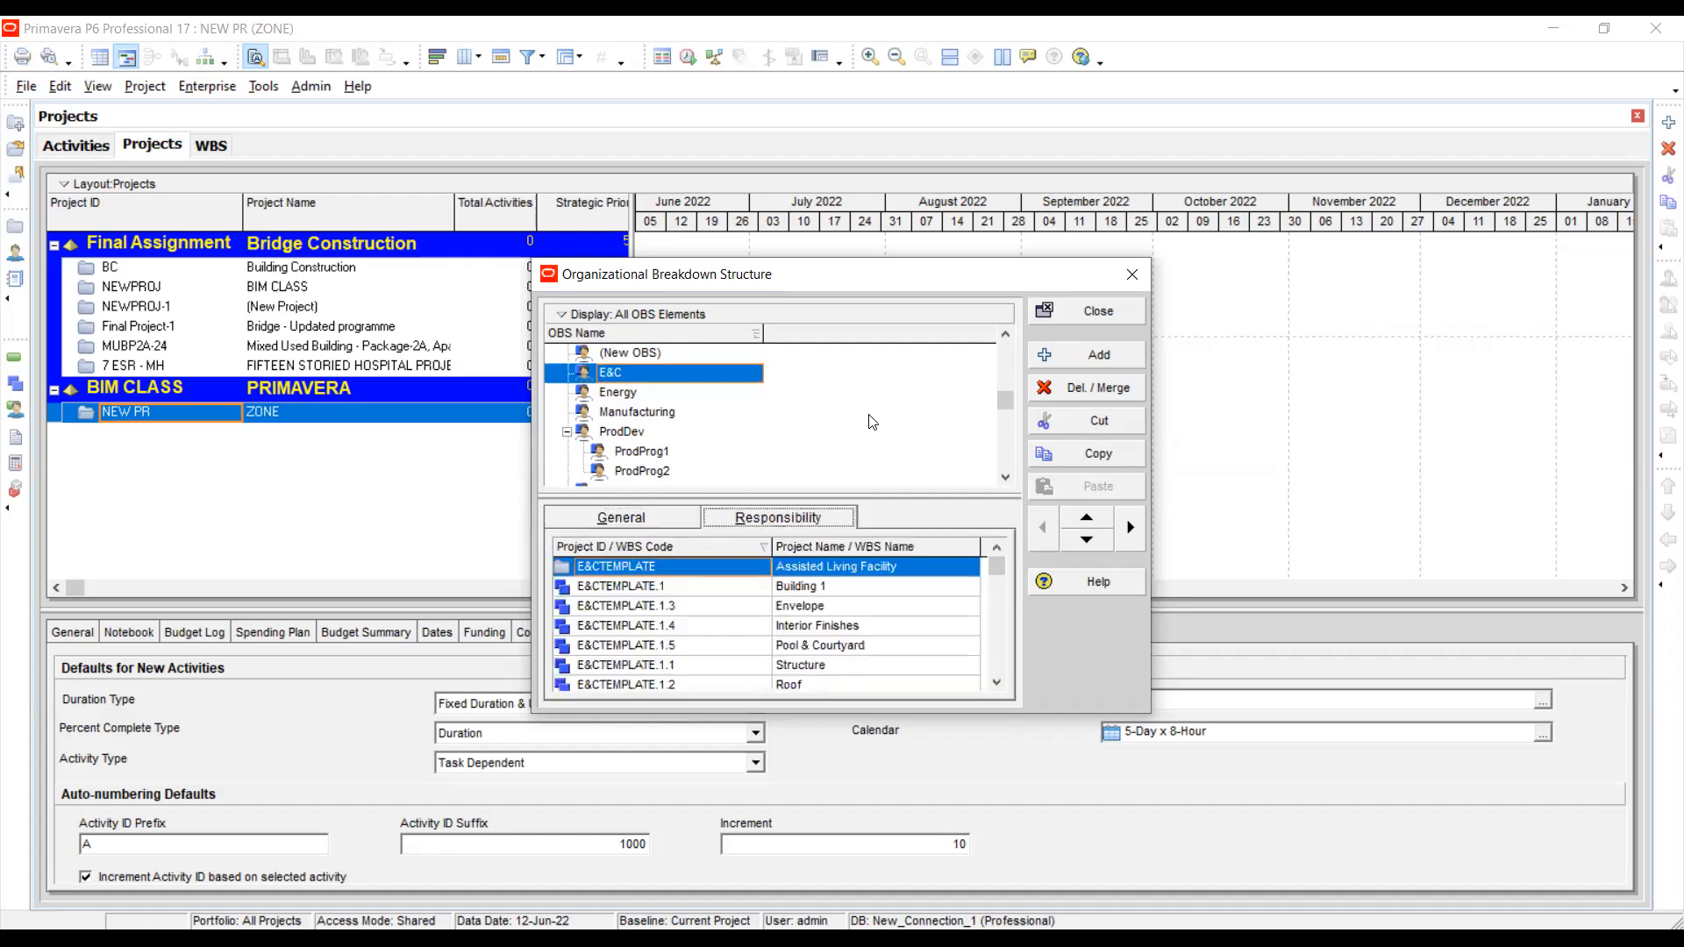
- Return to ZONE 1 in the OBS list and compare its general details with its responsibilities
{"action": "left_click_drag", "start_coordinate": [1005, 402], "coordinate": [1008, 347]}
{"action": "left_click", "coordinate": [647, 372]}
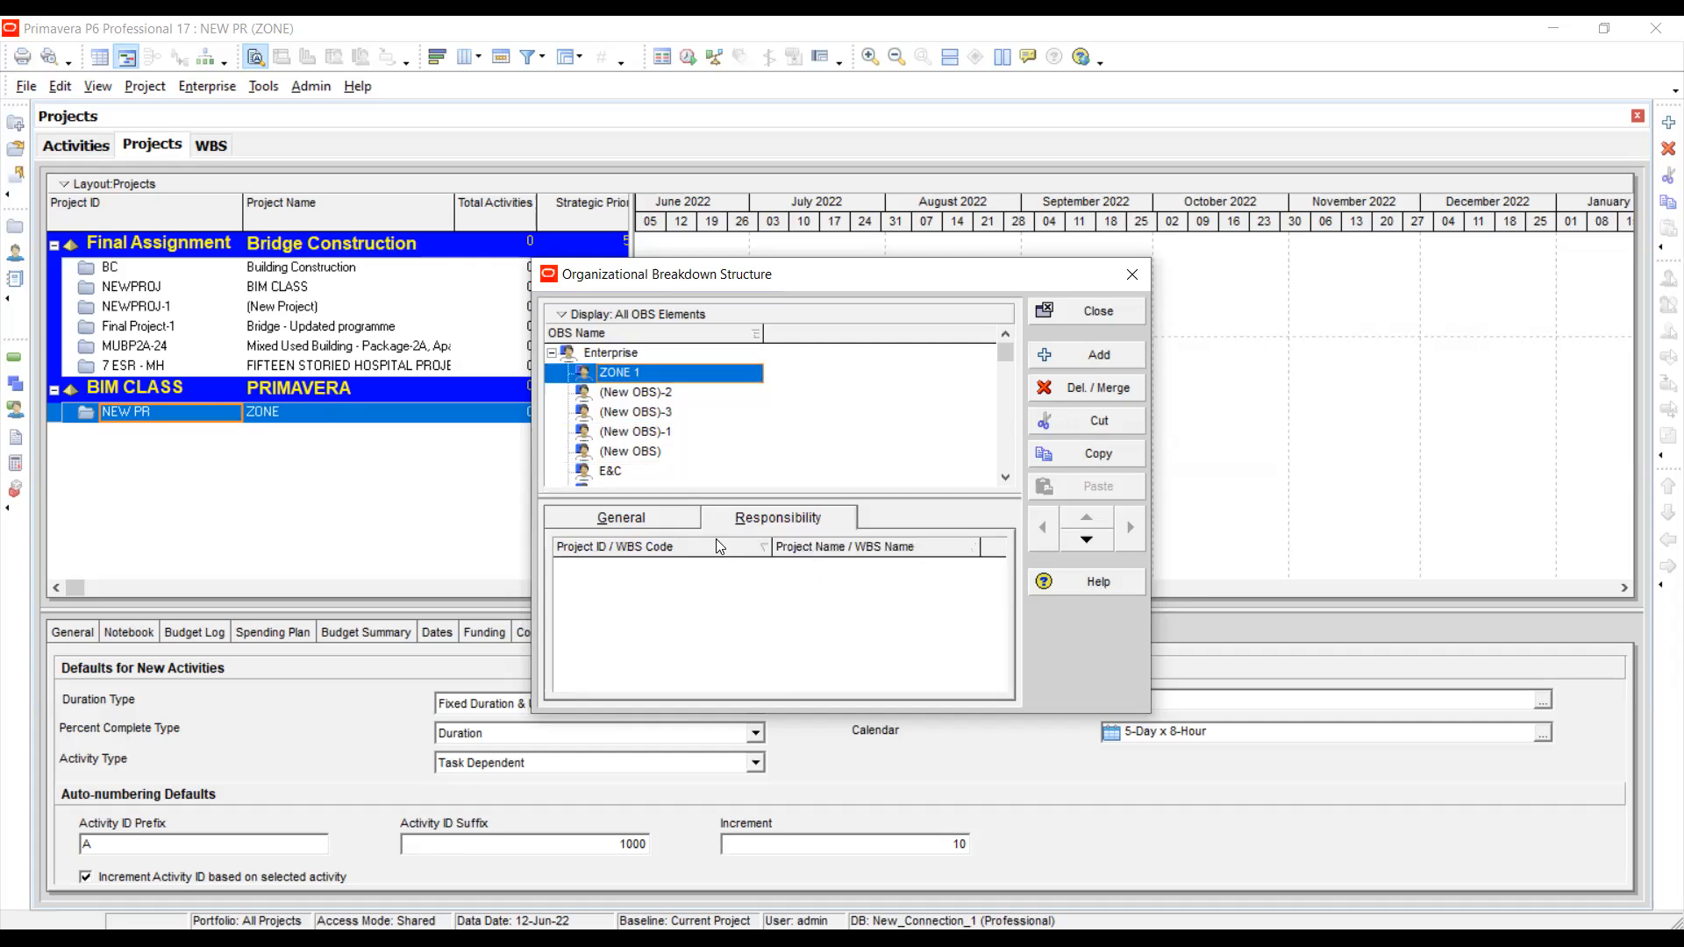
{"action": "left_click", "coordinate": [645, 512]}
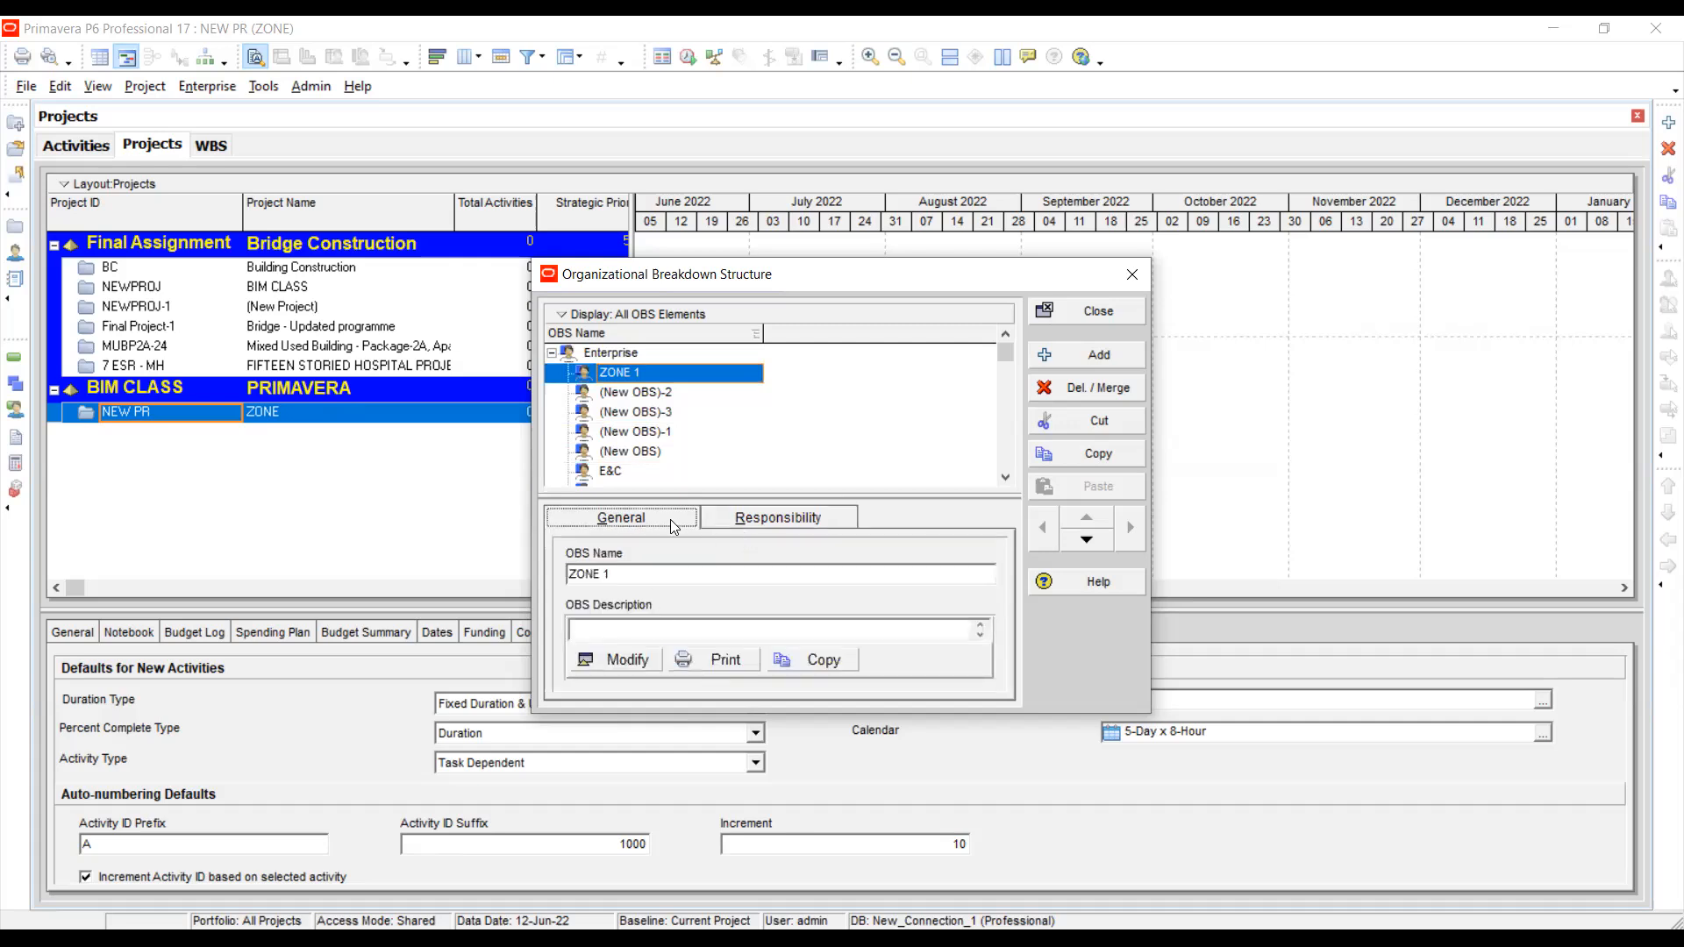
{"action": "left_click", "coordinate": [773, 523]}
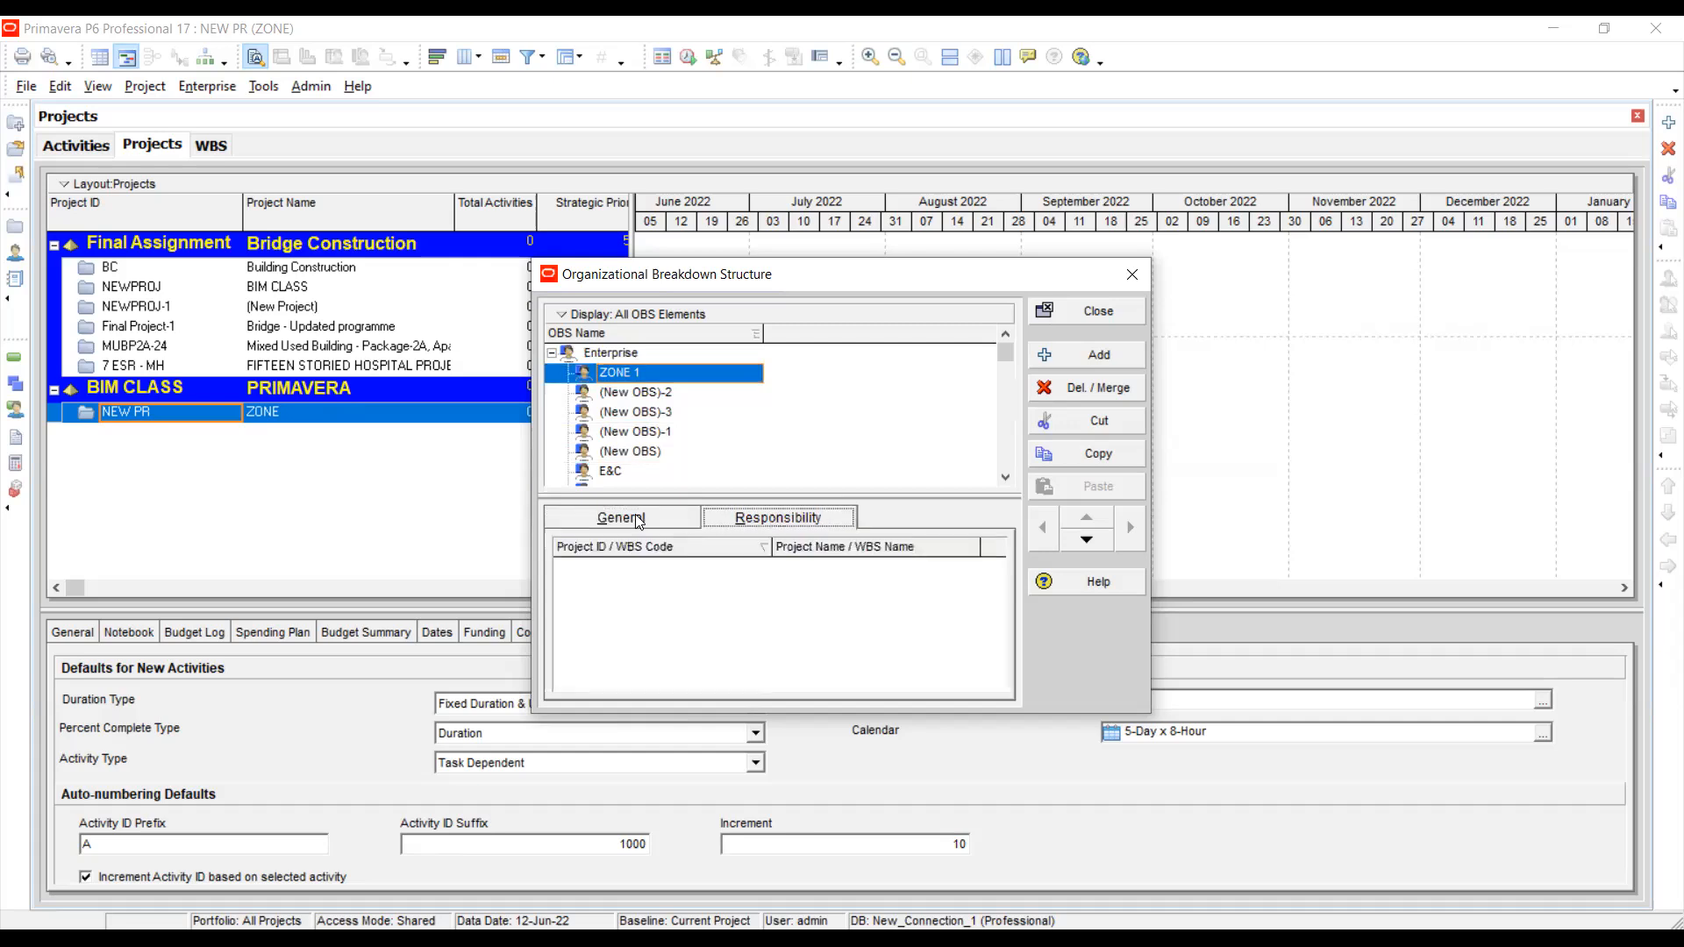
{"action": "left_click", "coordinate": [631, 575]}
{"action": "left_click", "coordinate": [667, 523]}
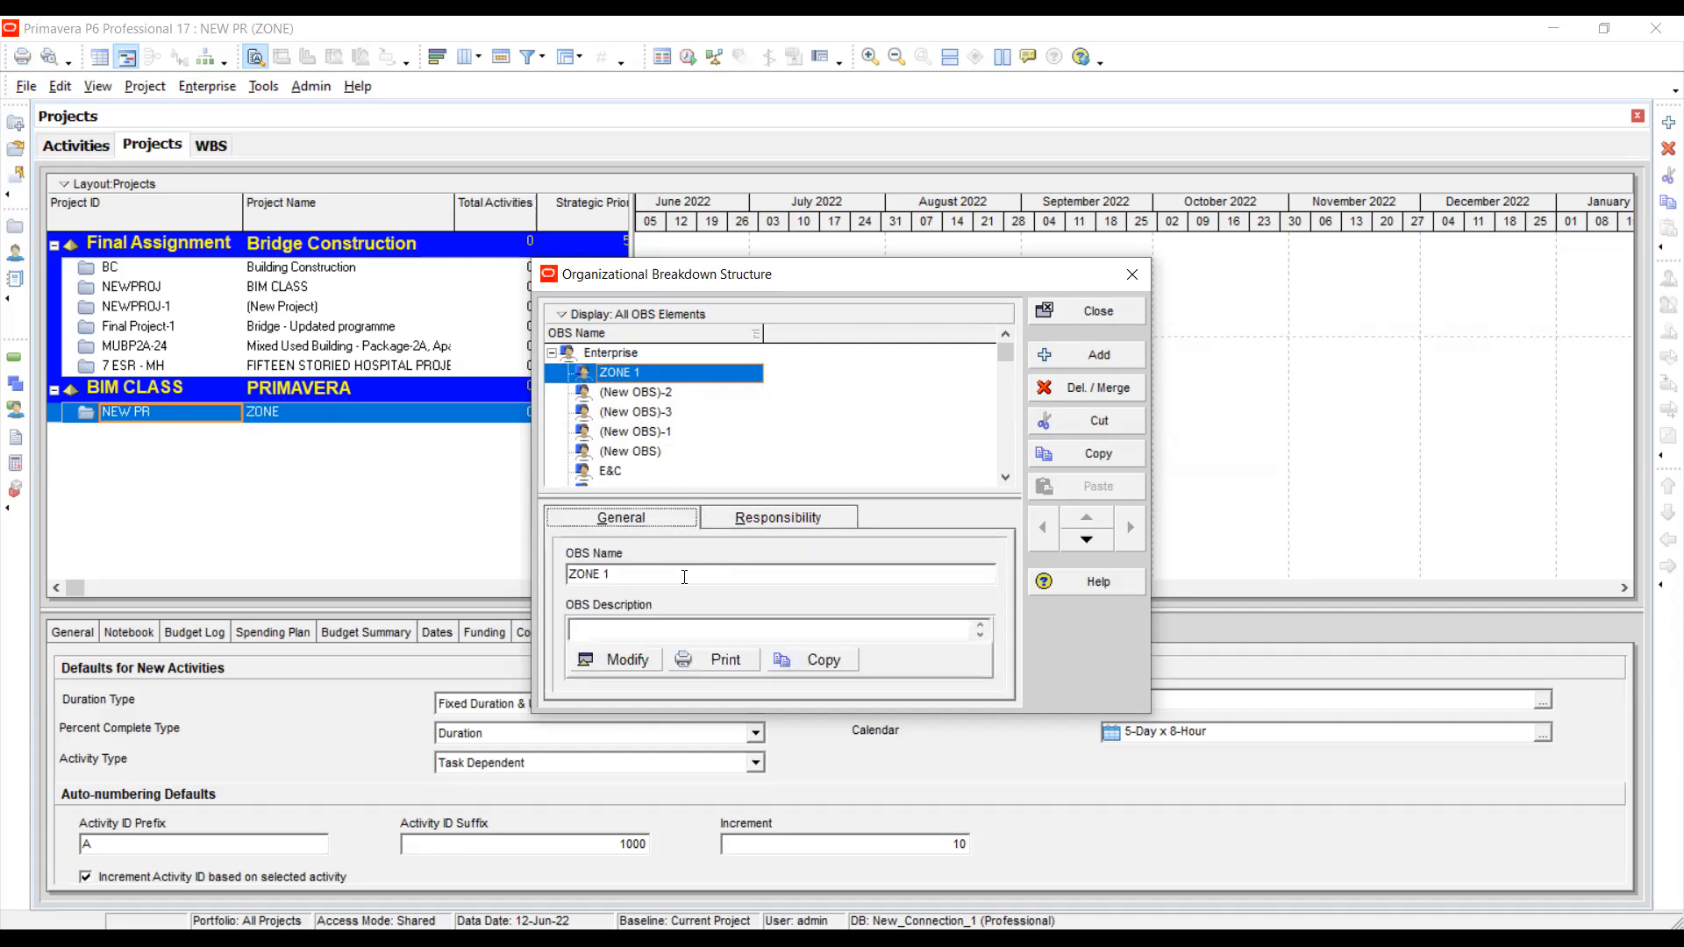
{"action": "left_click", "coordinate": [766, 516]}
- Check the Final Assignment entry among the Enterprise responsibilities and close the Organizational Breakdown Structure
{"action": "left_click", "coordinate": [602, 351]}
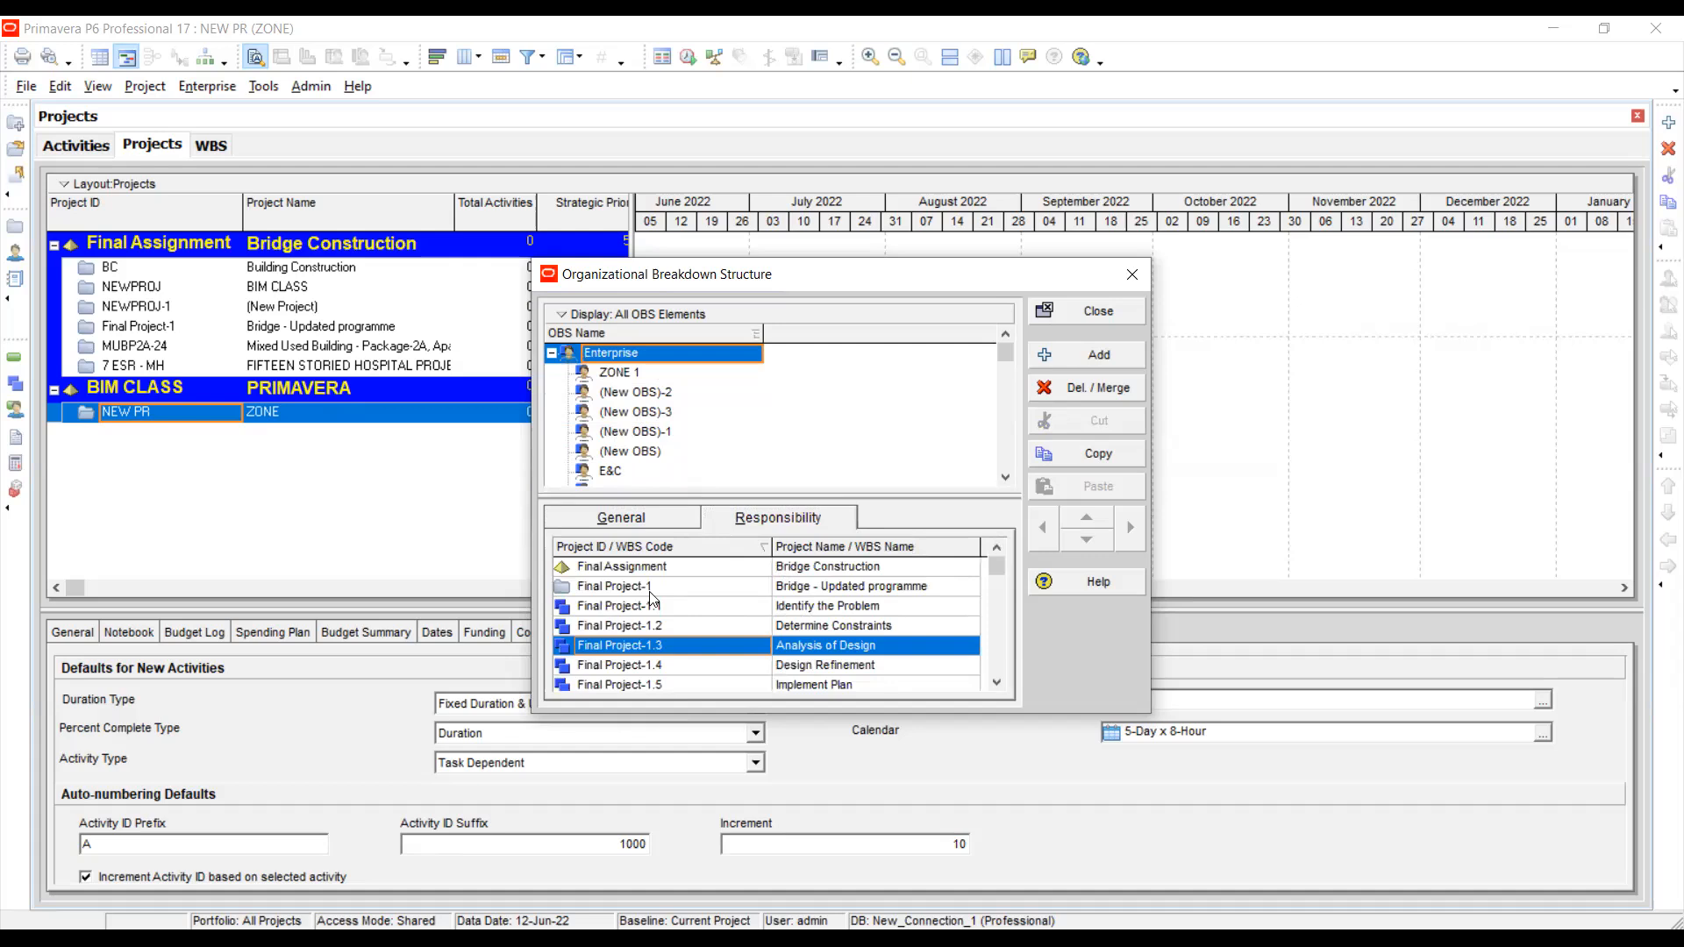
{"action": "left_click", "coordinate": [615, 569]}
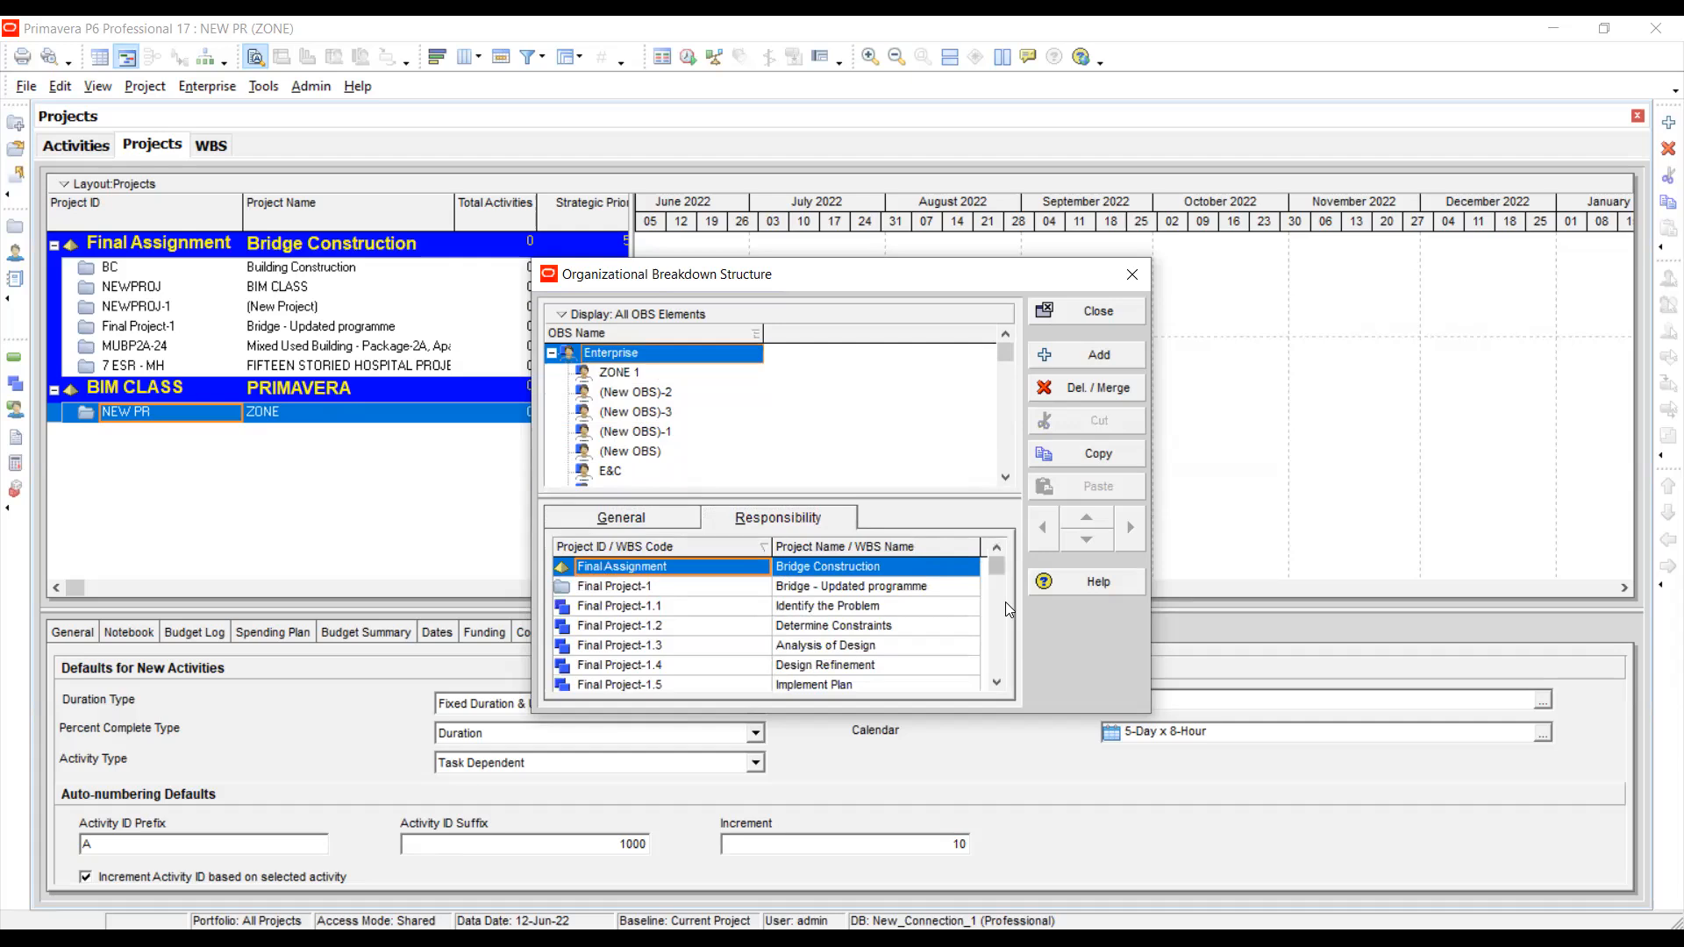
{"action": "left_click", "coordinate": [1134, 277]}
{"action": "left_click", "coordinate": [330, 414]}
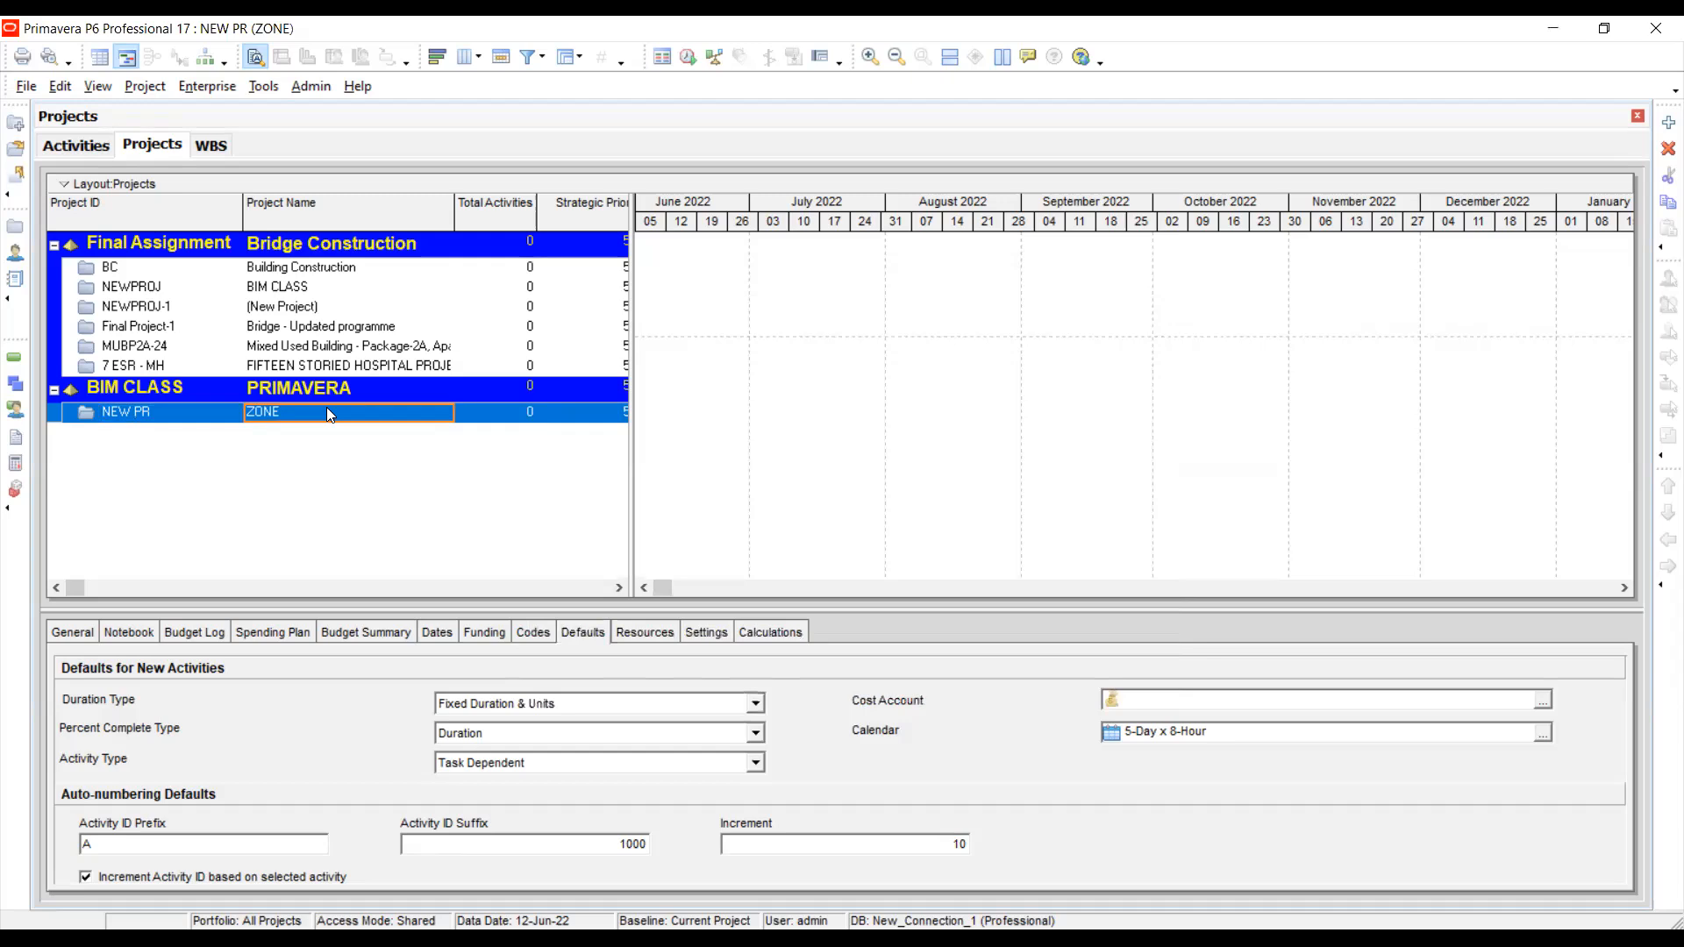
- Open the enterprise calendars and add a global calendar copied from (New Calendar)
{"action": "left_click", "coordinate": [220, 89]}
{"action": "left_click", "coordinate": [295, 480]}
{"action": "left_click", "coordinate": [207, 86]}
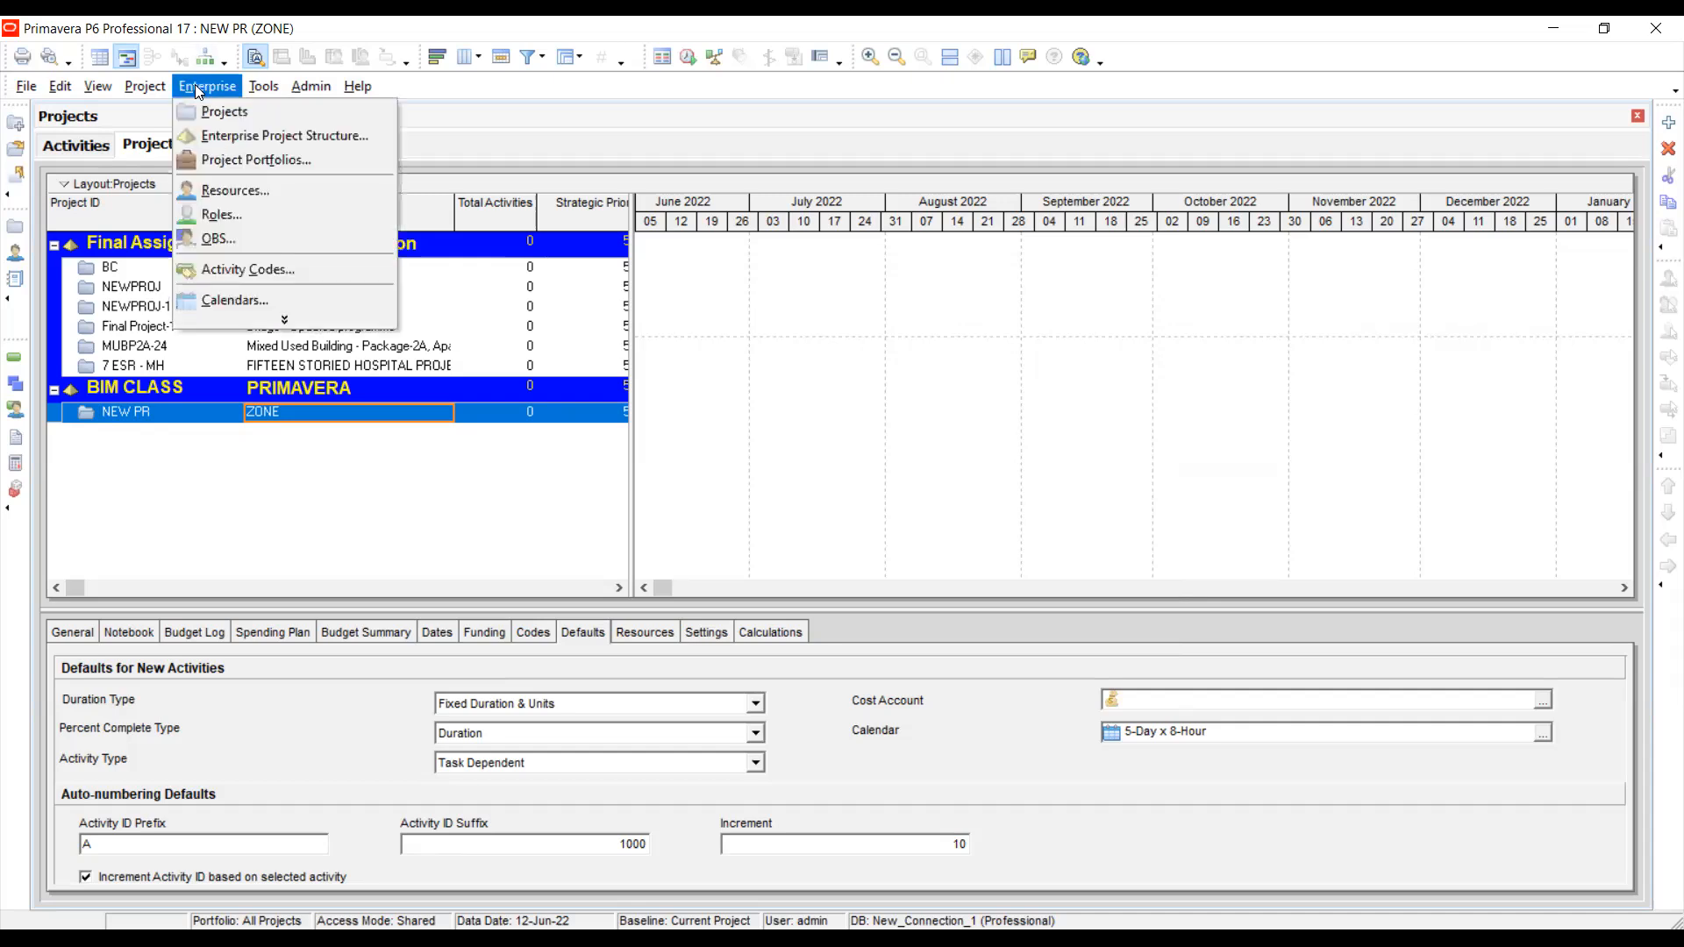
{"action": "left_click", "coordinate": [302, 320]}
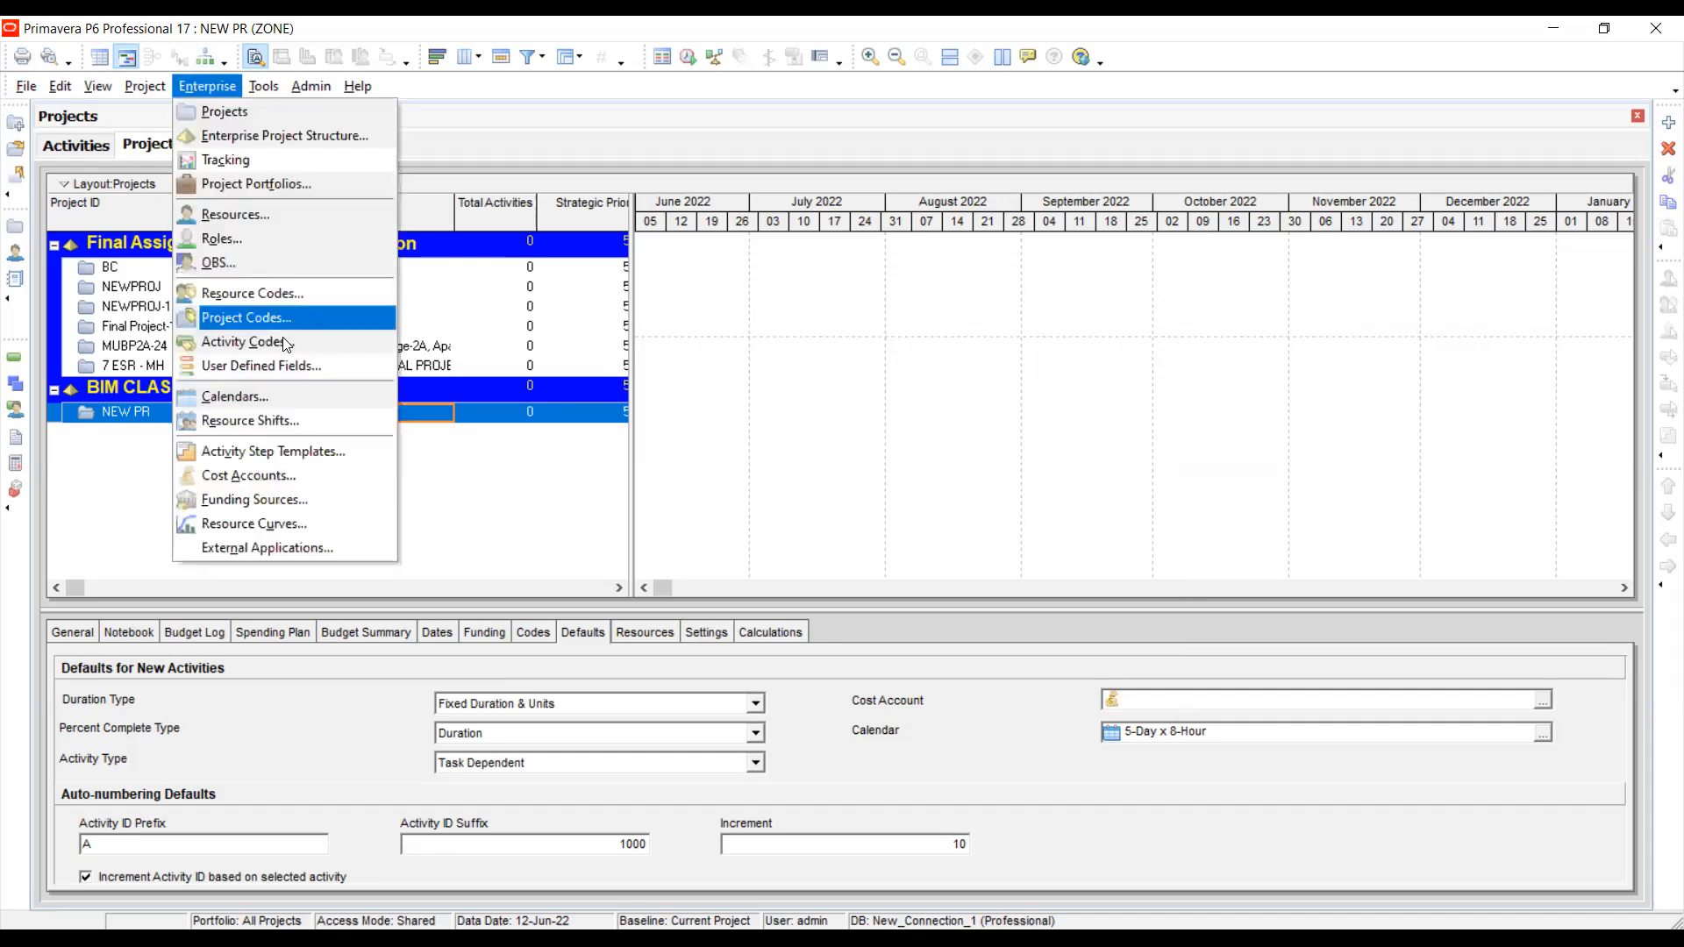
{"action": "left_click", "coordinate": [282, 401]}
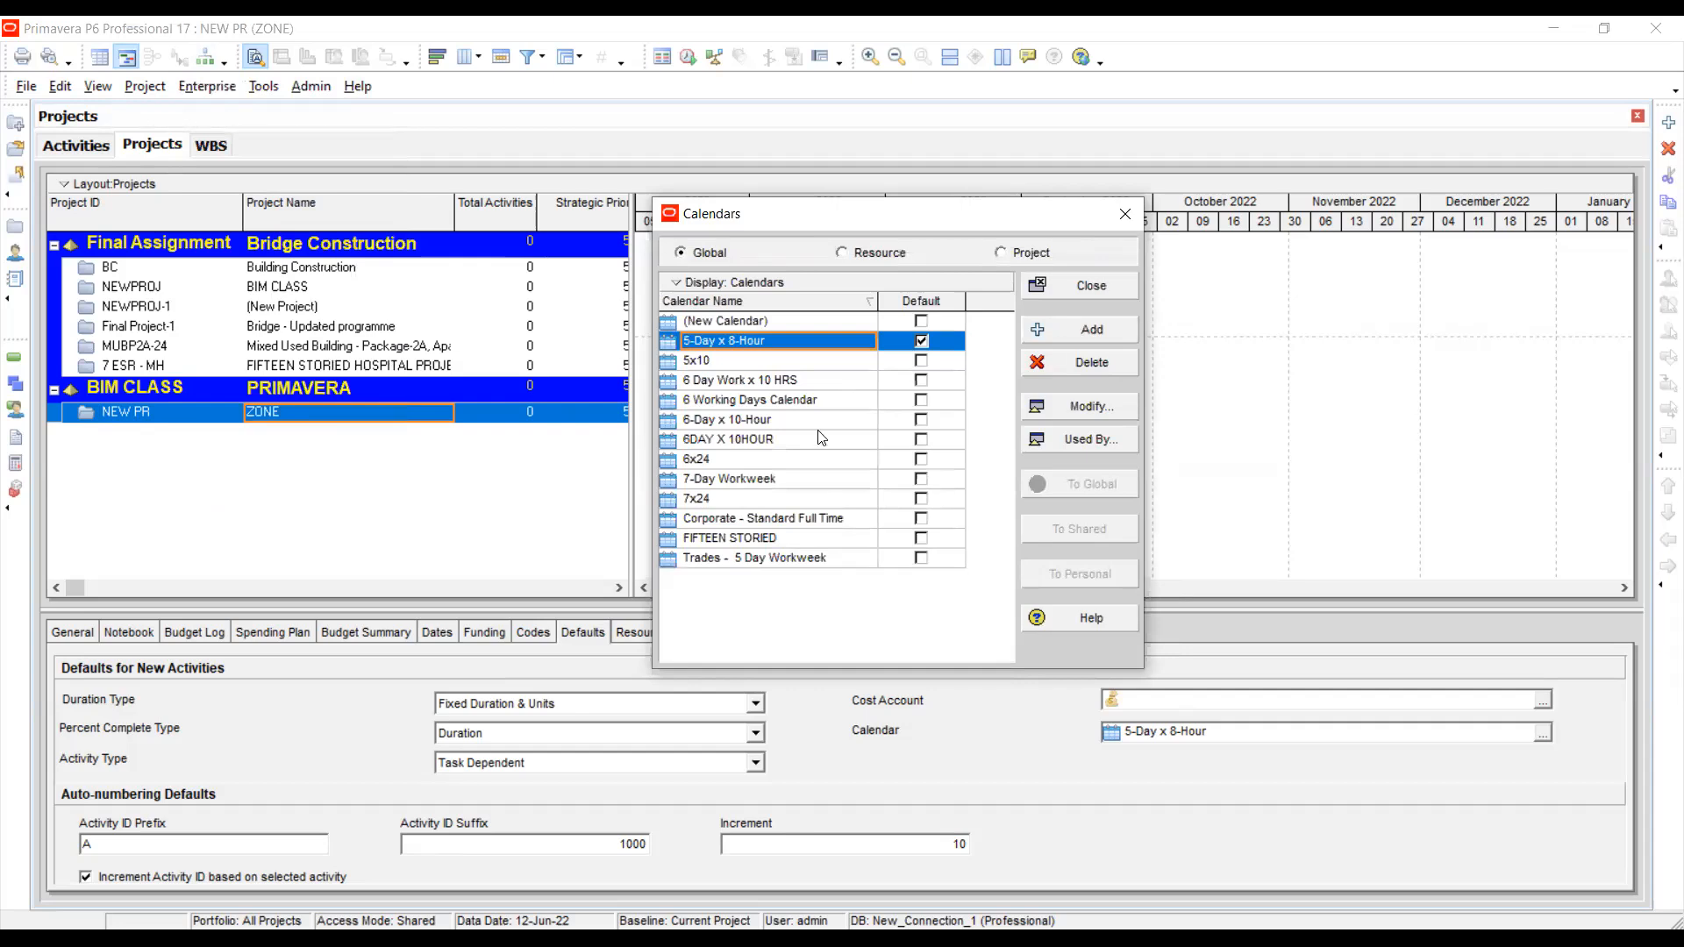
{"action": "left_click", "coordinate": [1046, 332]}
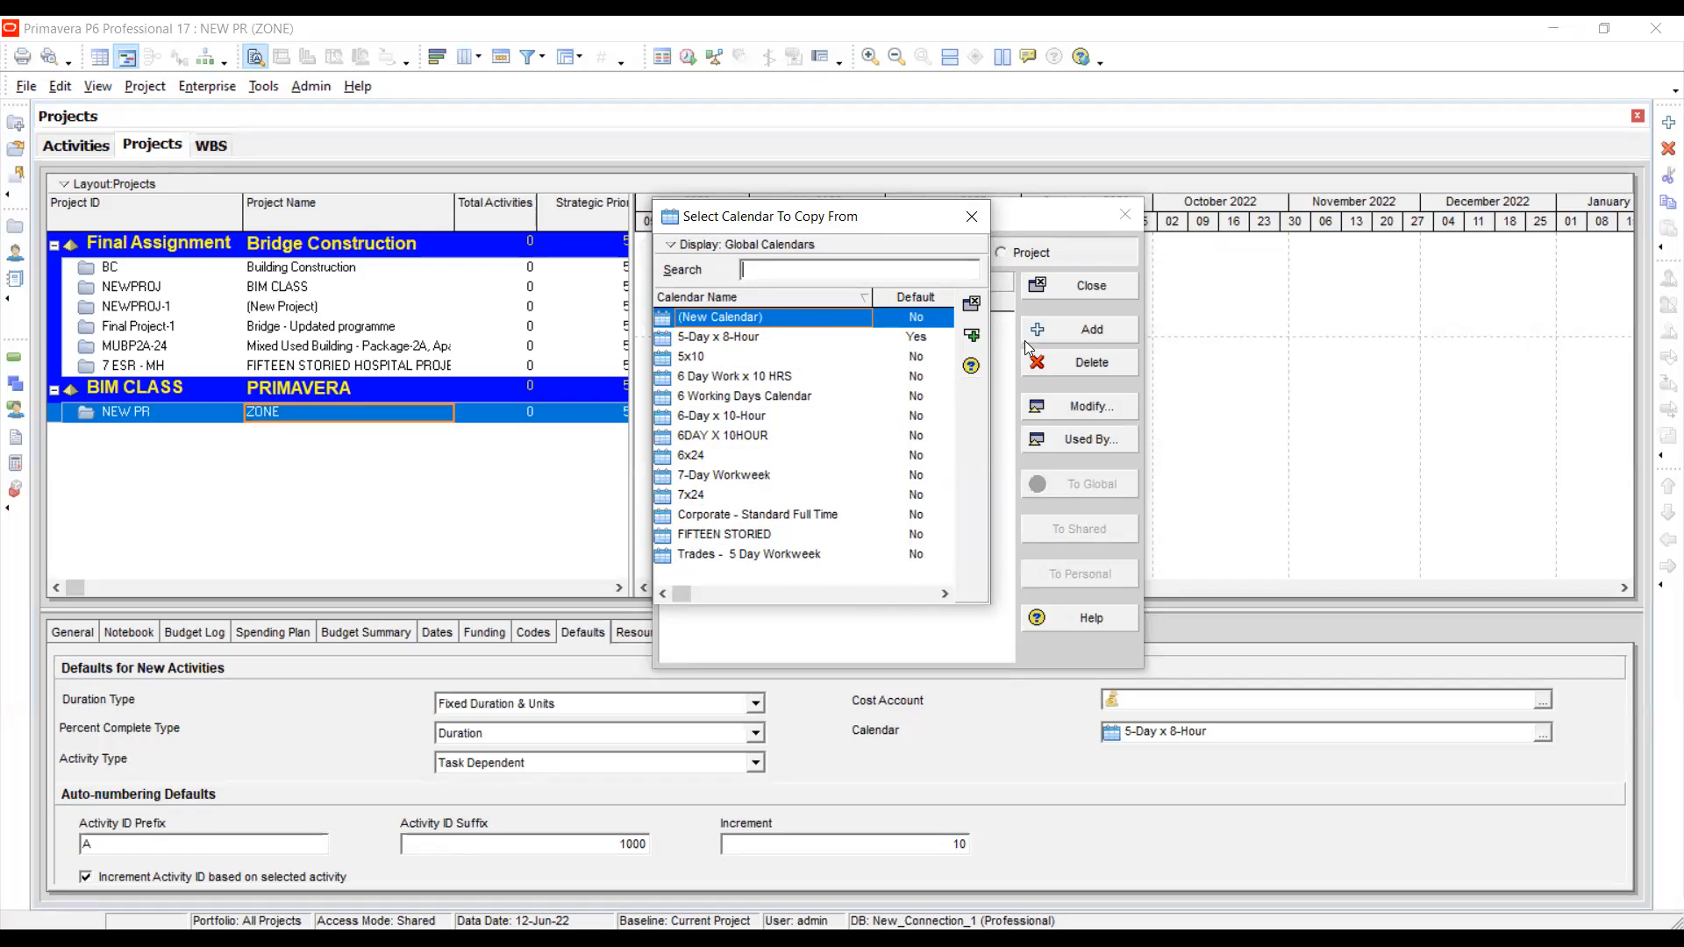
{"action": "left_click", "coordinate": [974, 336]}
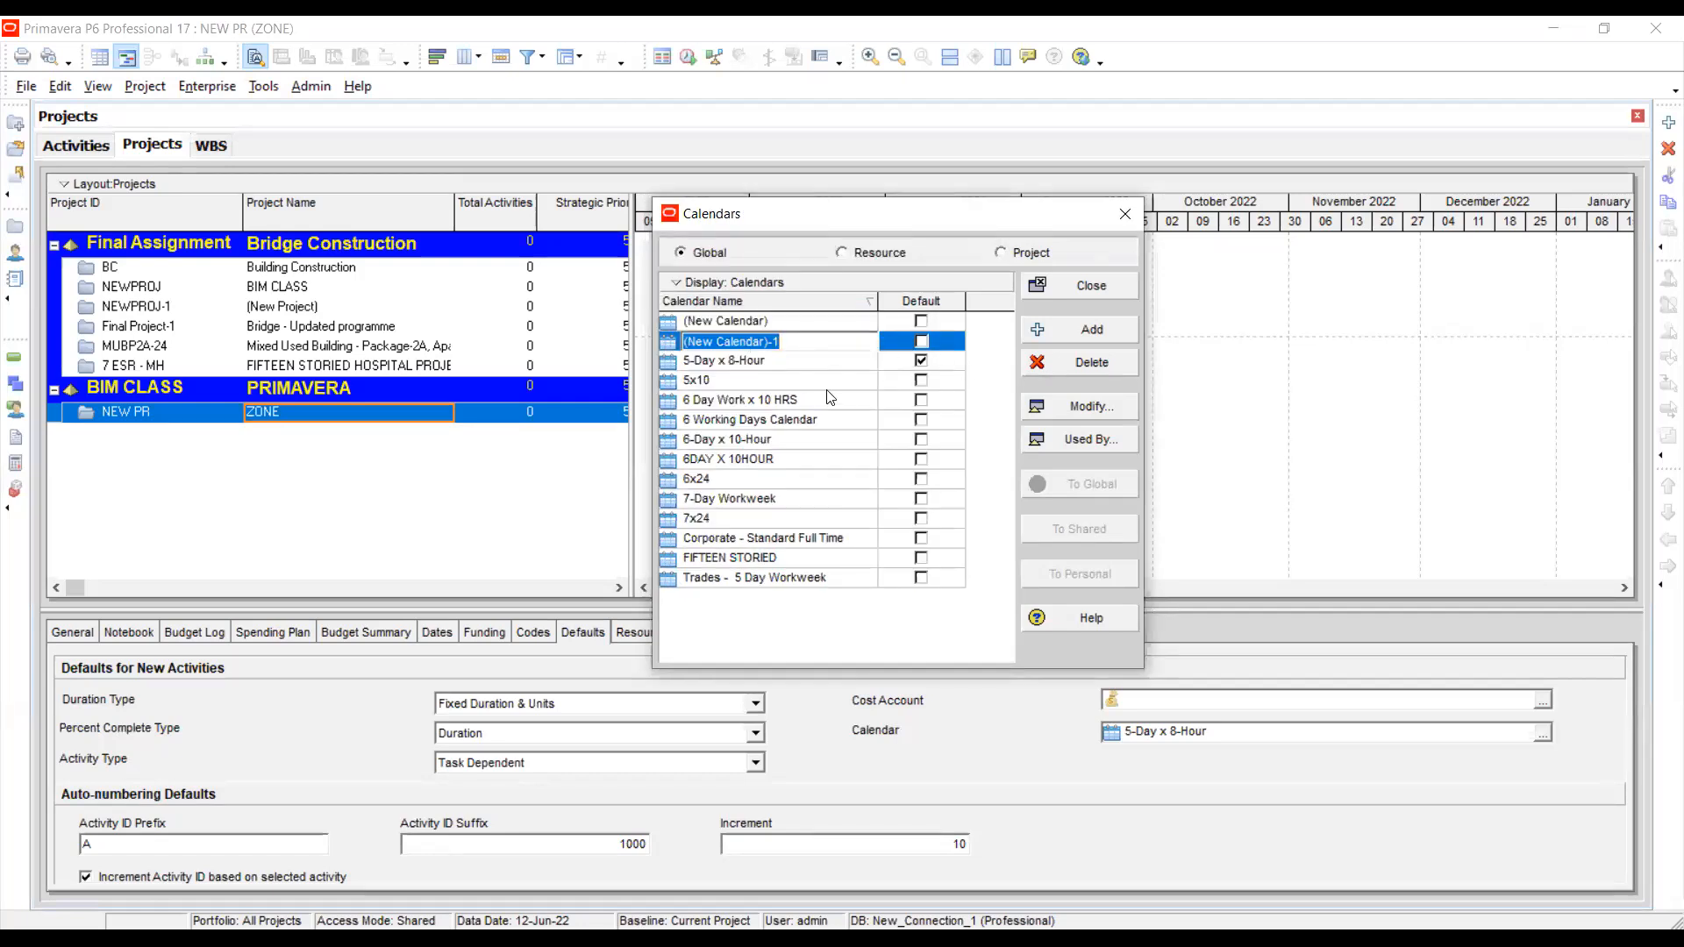
- Add another global calendar copied from 5-Day x 8-Hour
{"action": "left_click", "coordinate": [861, 416]}
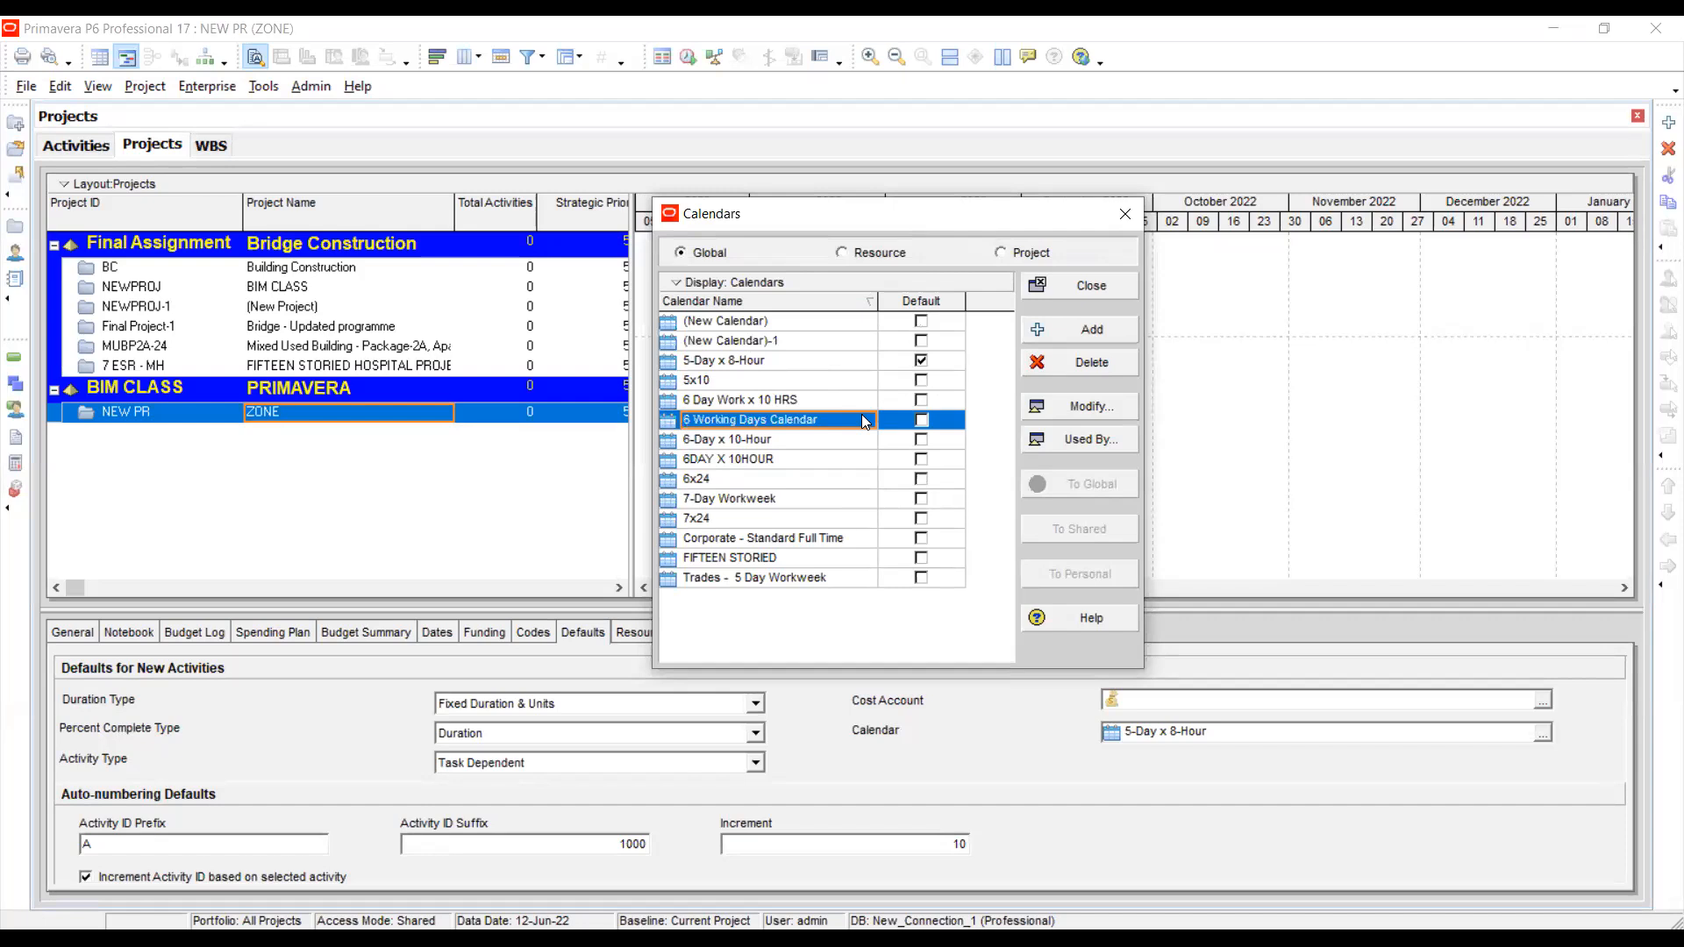
{"action": "left_click", "coordinate": [739, 366]}
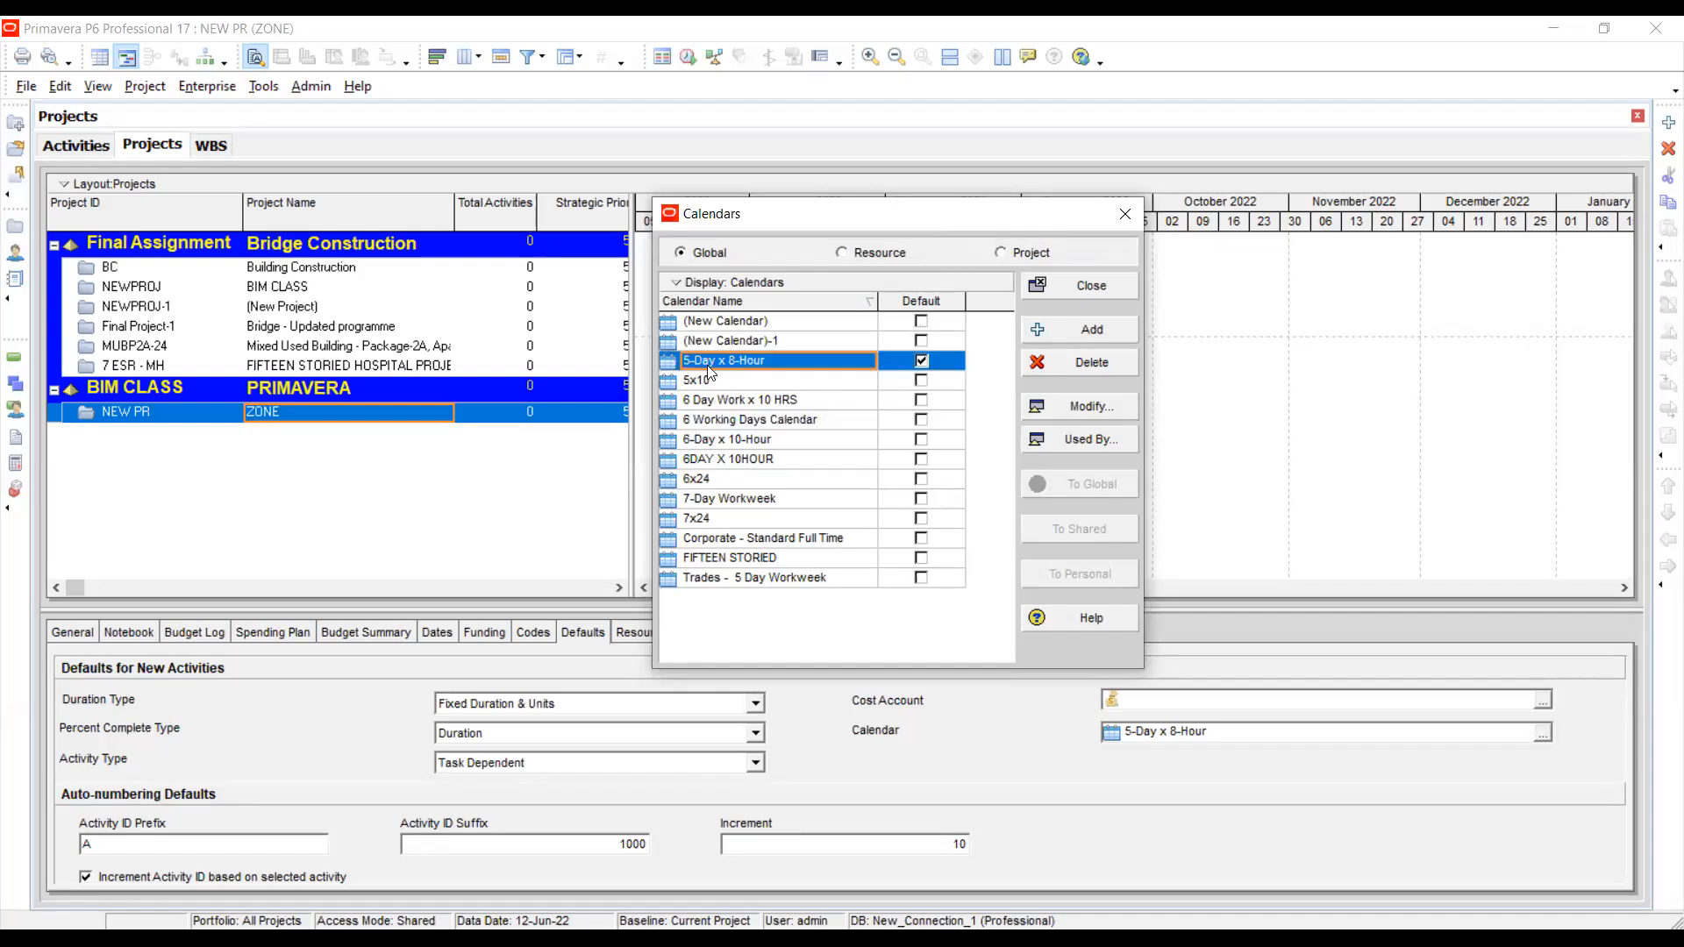
{"action": "left_click", "coordinate": [1088, 335]}
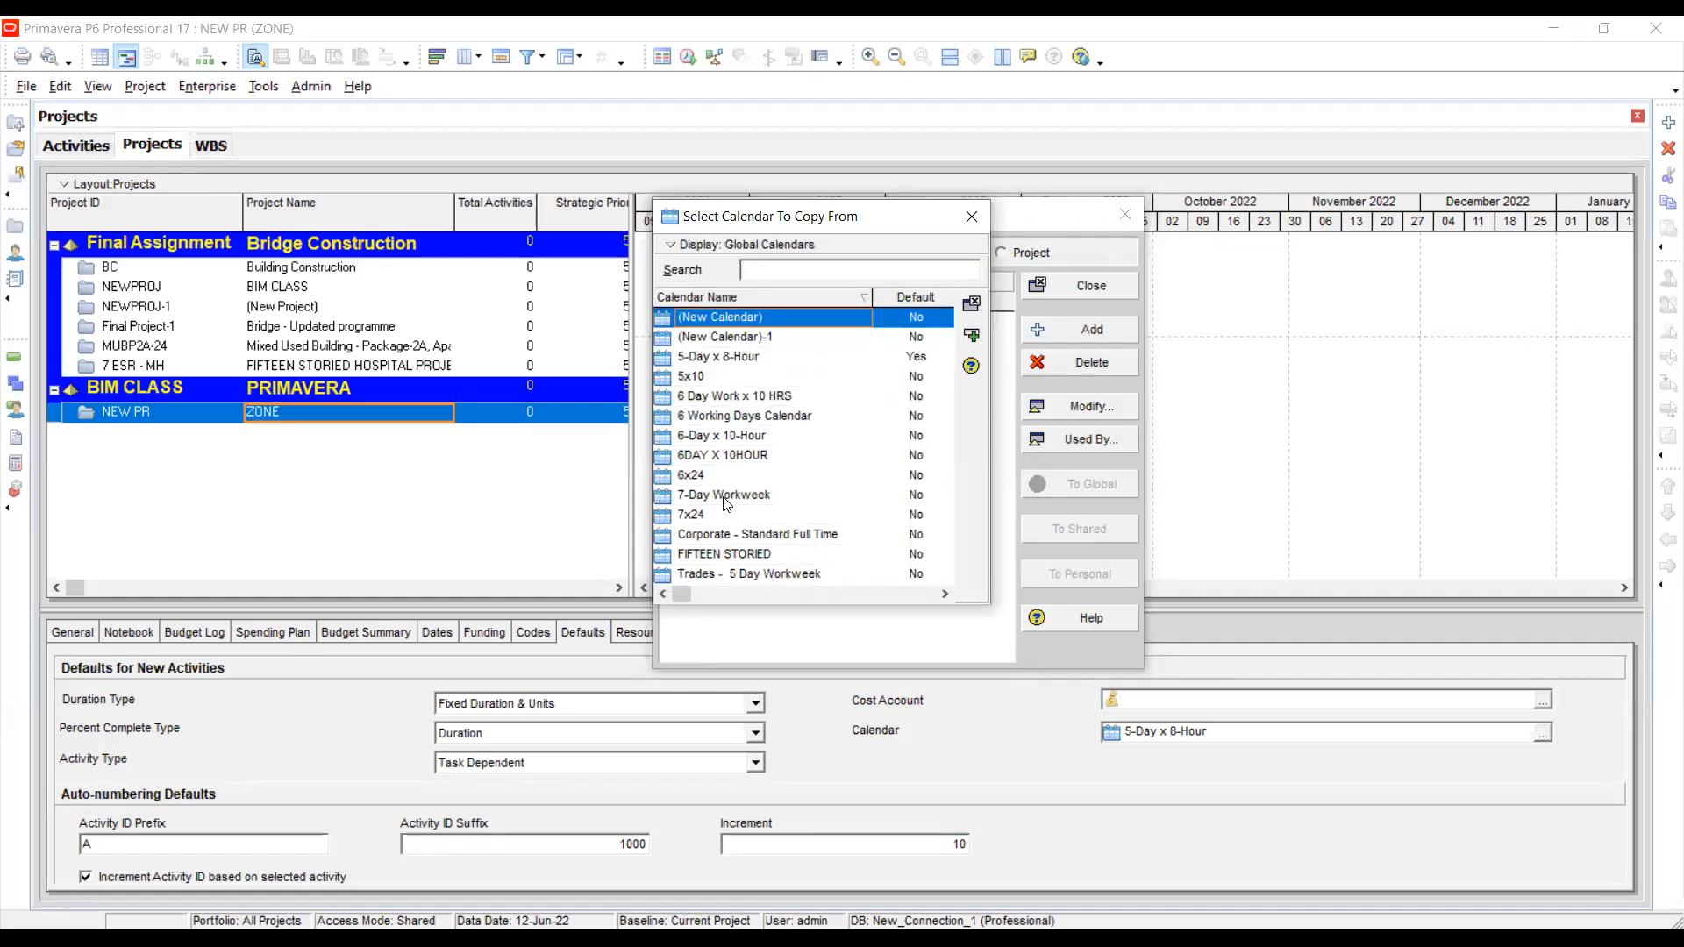
{"action": "left_click", "coordinate": [712, 359]}
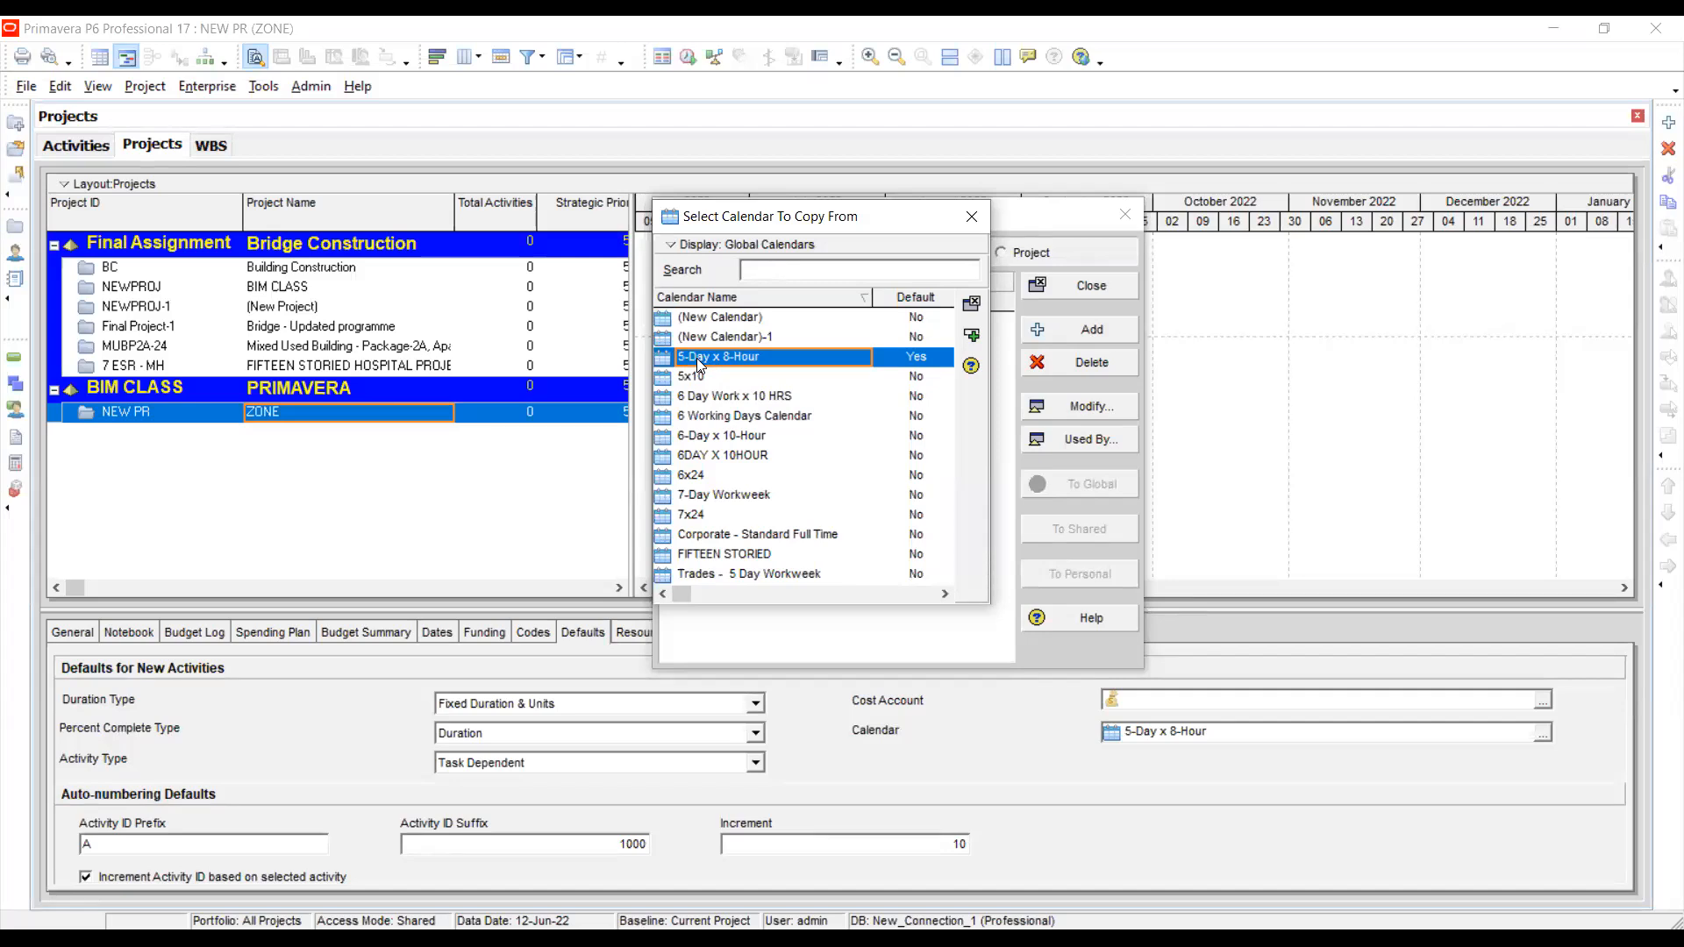
{"action": "left_click", "coordinate": [971, 336]}
{"action": "left_click", "coordinate": [781, 382]}
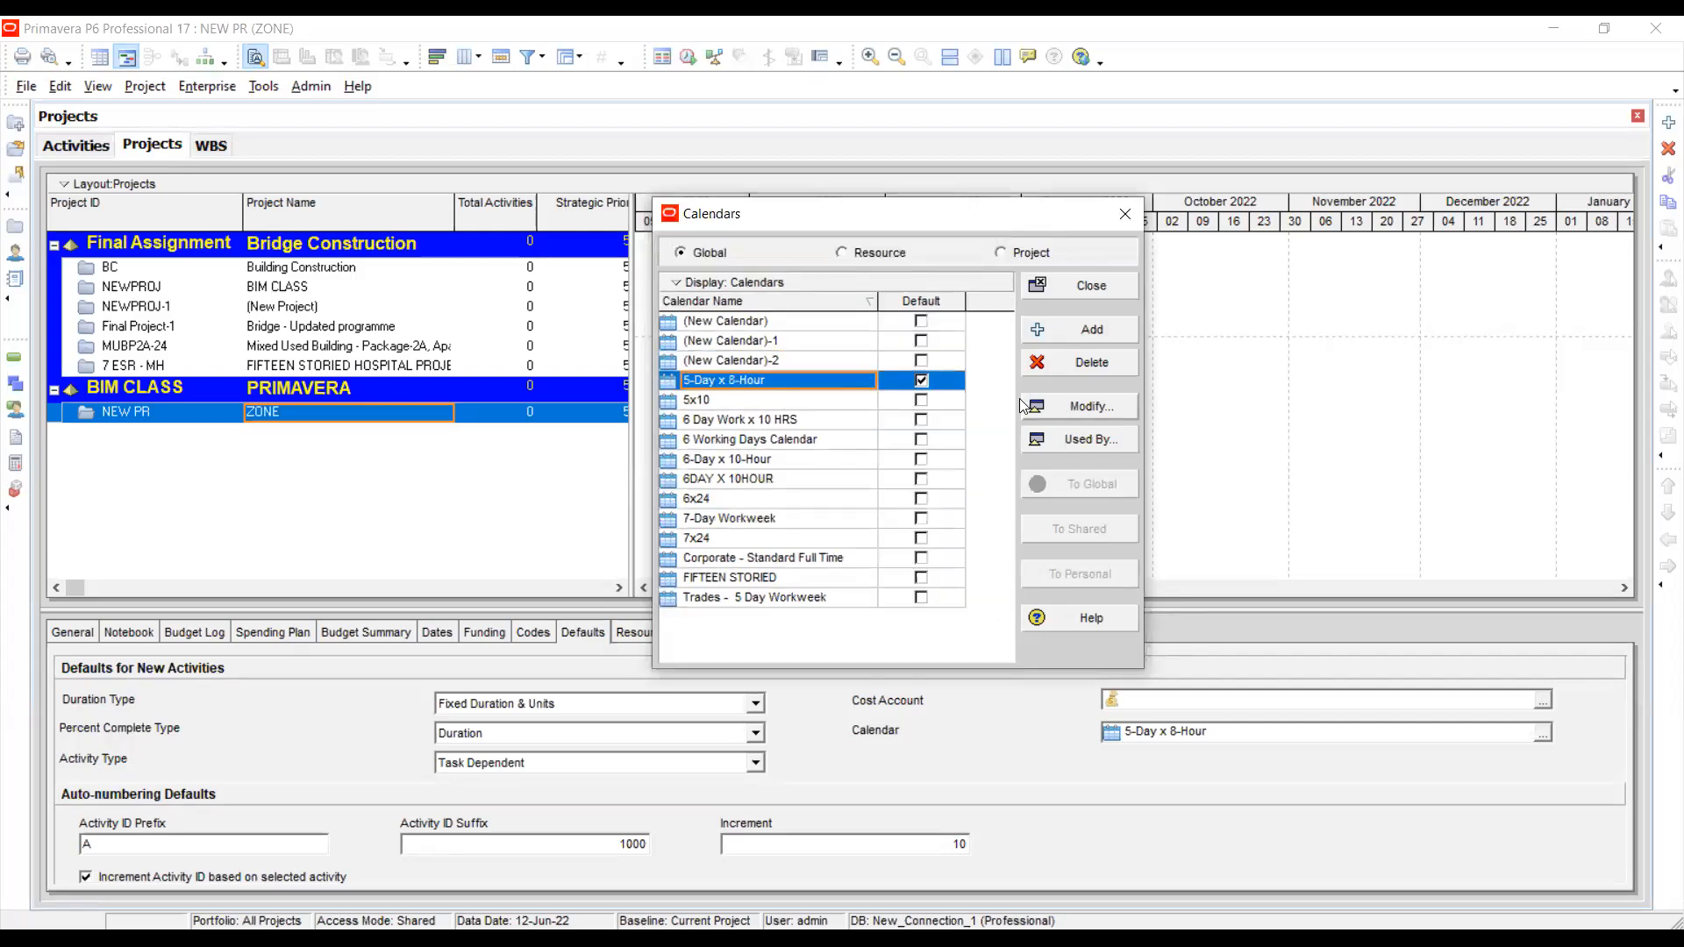
- Rename the global calendar (New Calendar) as BIM
{"action": "left_click", "coordinate": [779, 361]}
{"action": "left_click", "coordinate": [772, 399]}
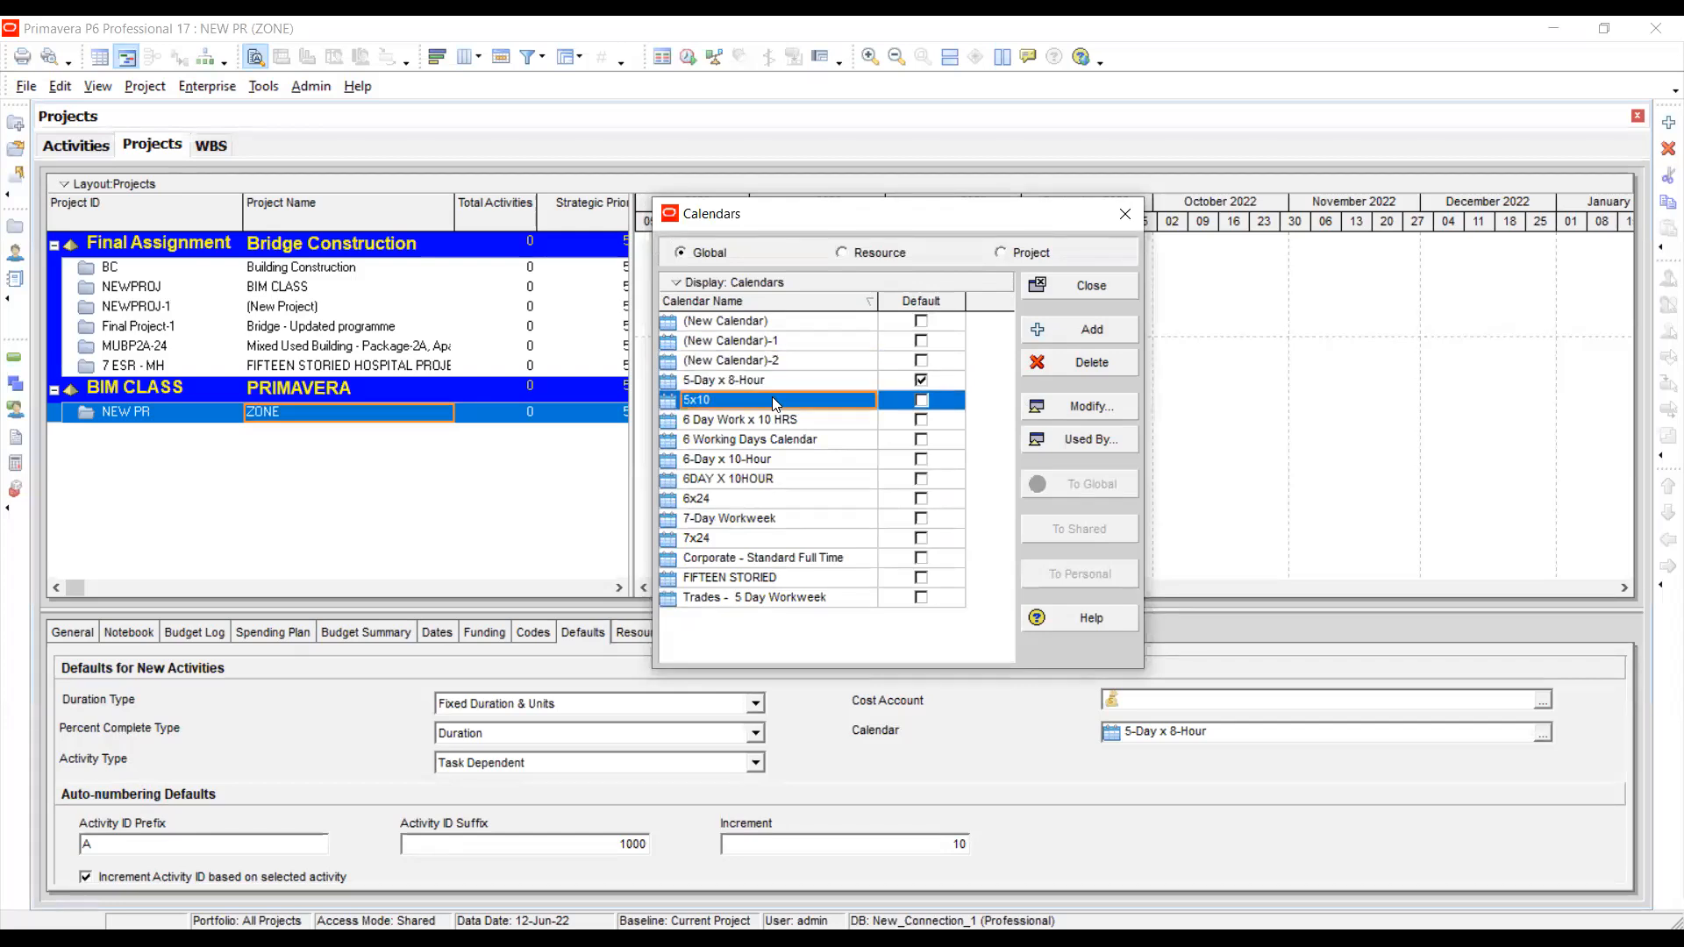
{"action": "left_click", "coordinate": [762, 323]}
{"action": "left_click", "coordinate": [762, 323]}
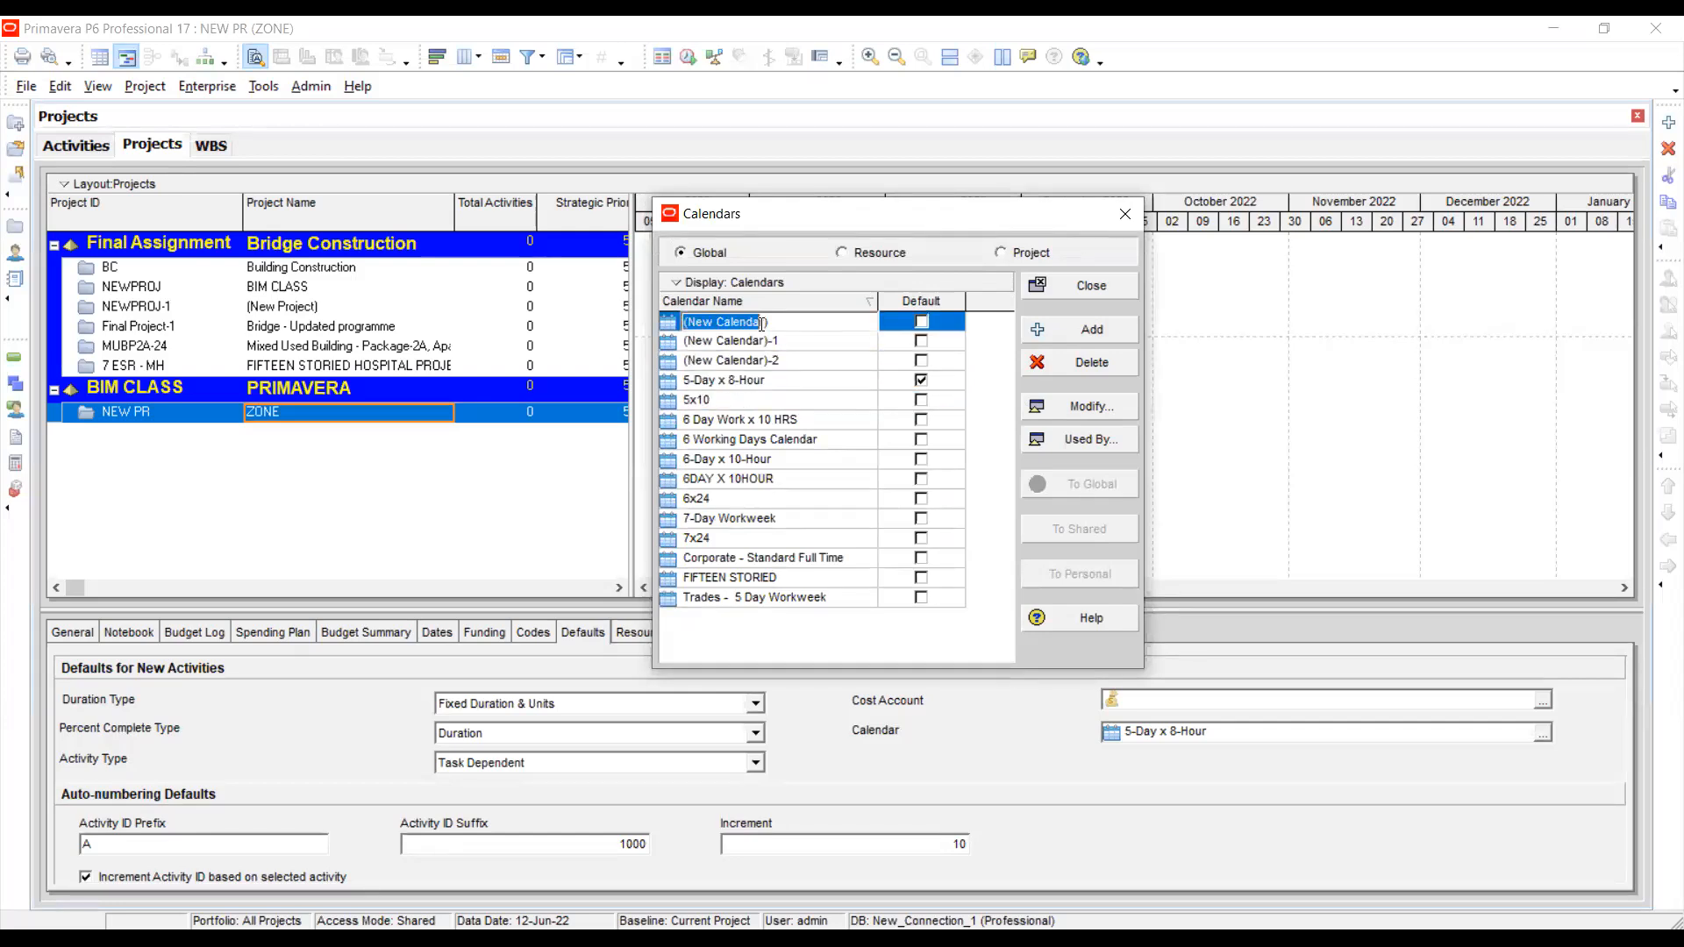
{"action": "left_click_drag", "start_coordinate": [771, 322], "coordinate": [668, 313]}
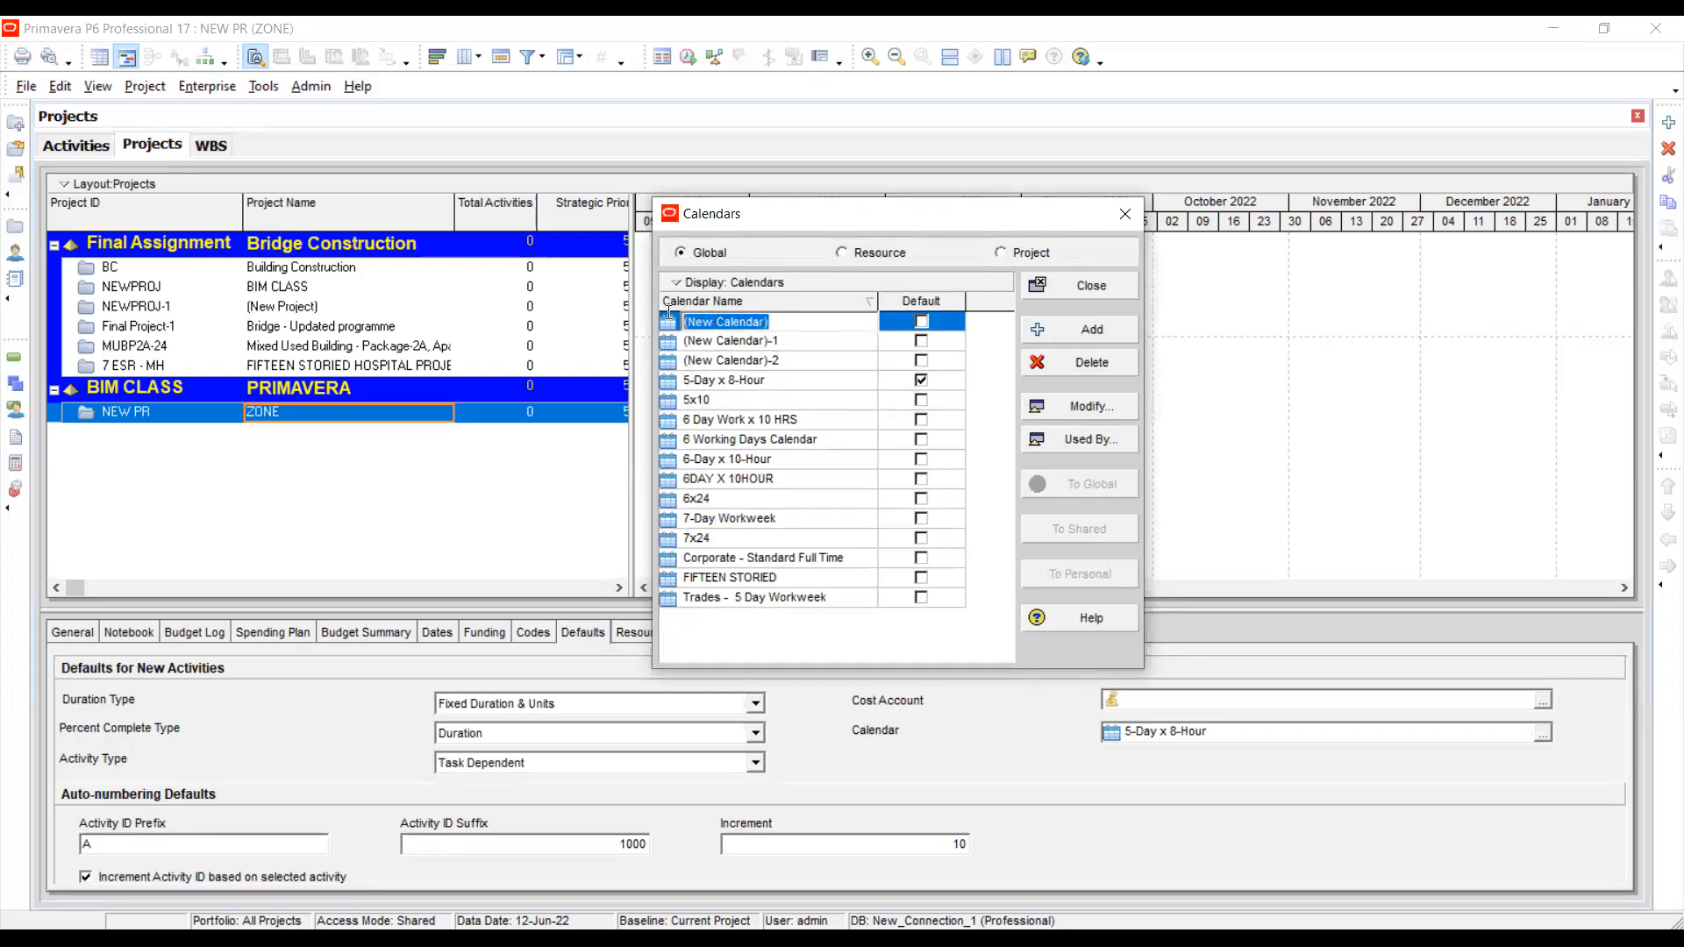
{"action": "left_click", "coordinate": [779, 344]}
{"action": "left_click", "coordinate": [772, 322]}
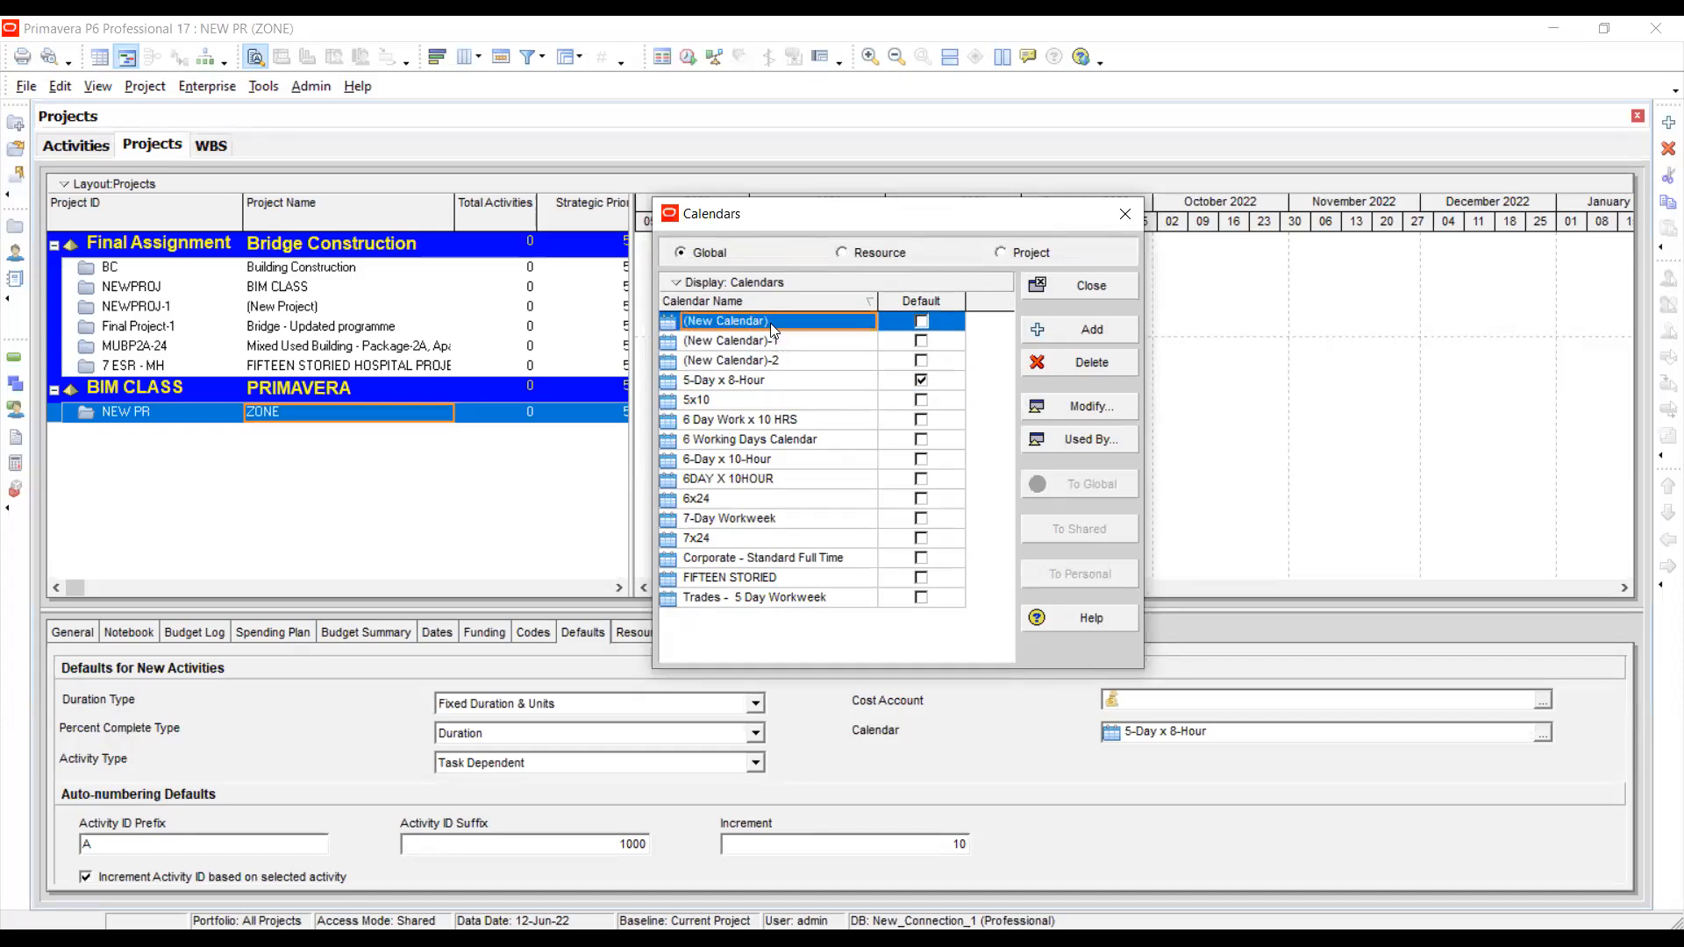
{"action": "left_click", "coordinate": [772, 321]}
{"action": "left_click_drag", "start_coordinate": [772, 322], "coordinate": [603, 300]}
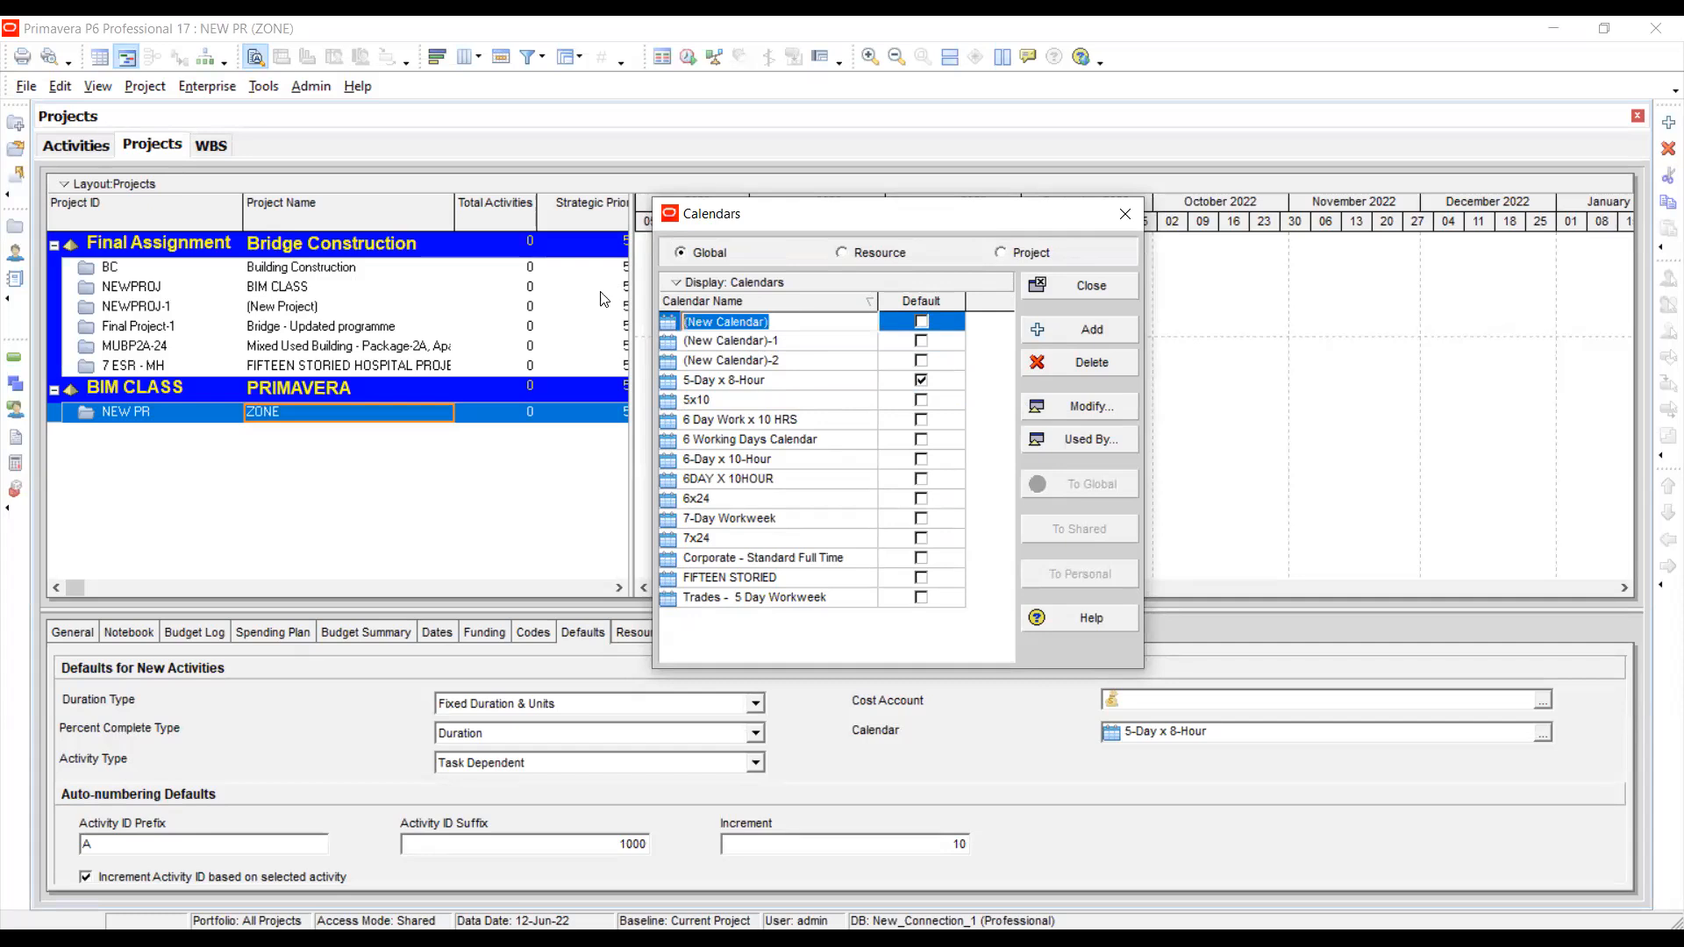
{"action": "type", "text": "BIM"}
{"action": "left_click", "coordinate": [753, 373]}
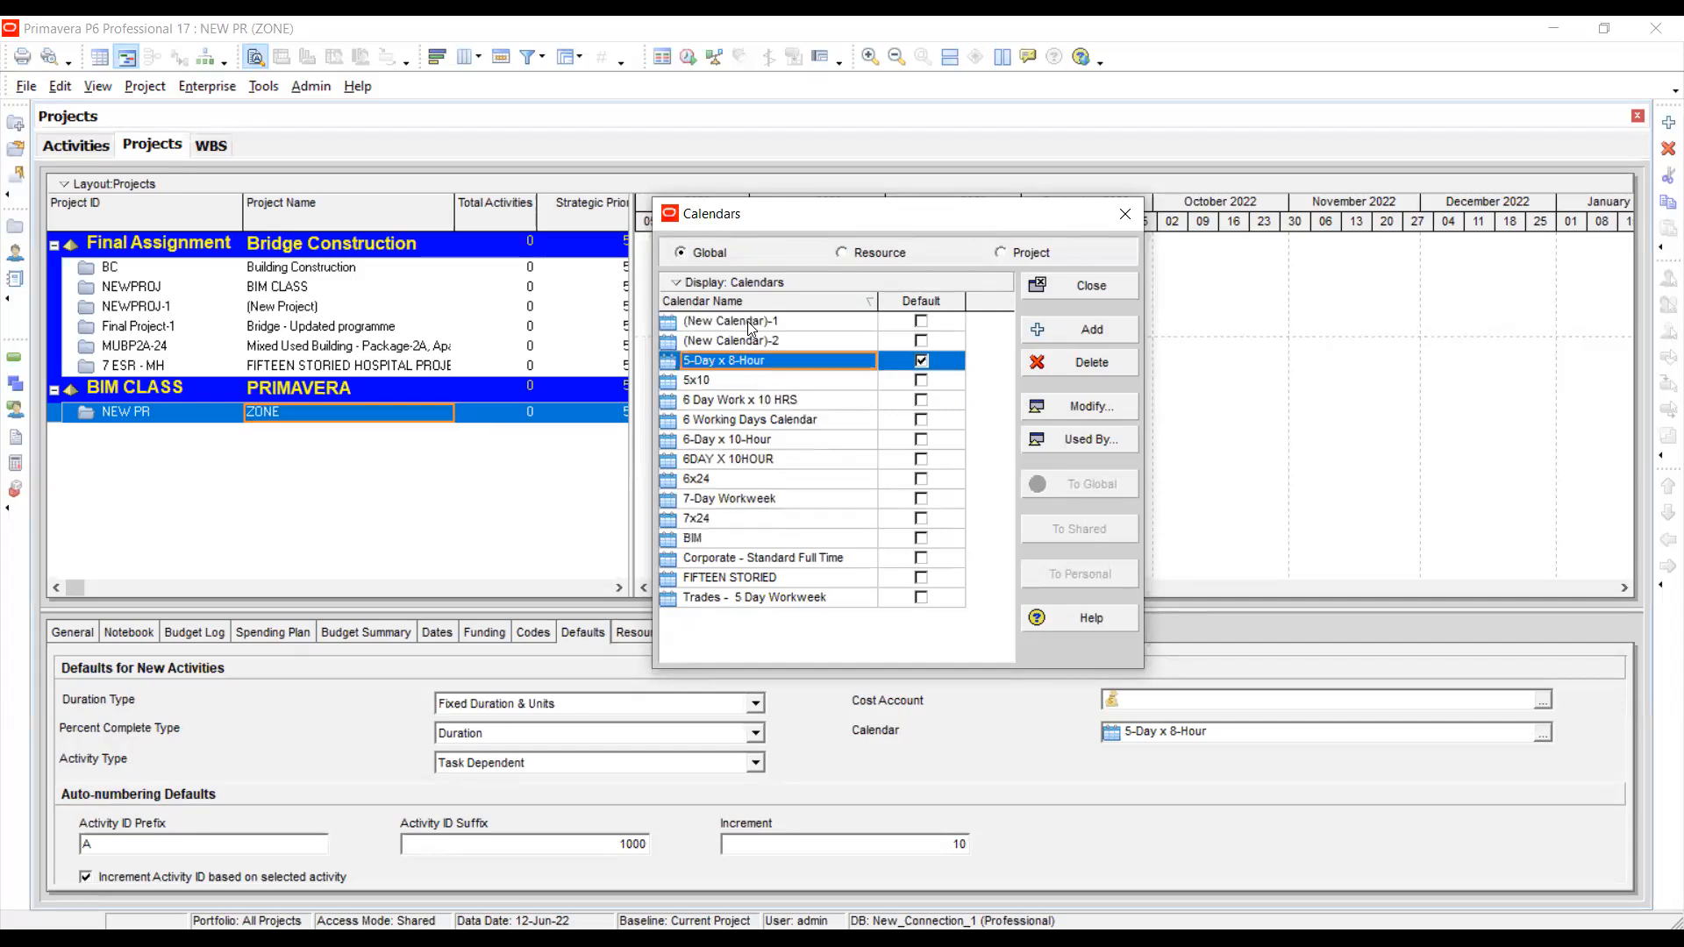
- Mark the BIM calendar as the default global calendar
{"action": "left_click", "coordinate": [725, 520]}
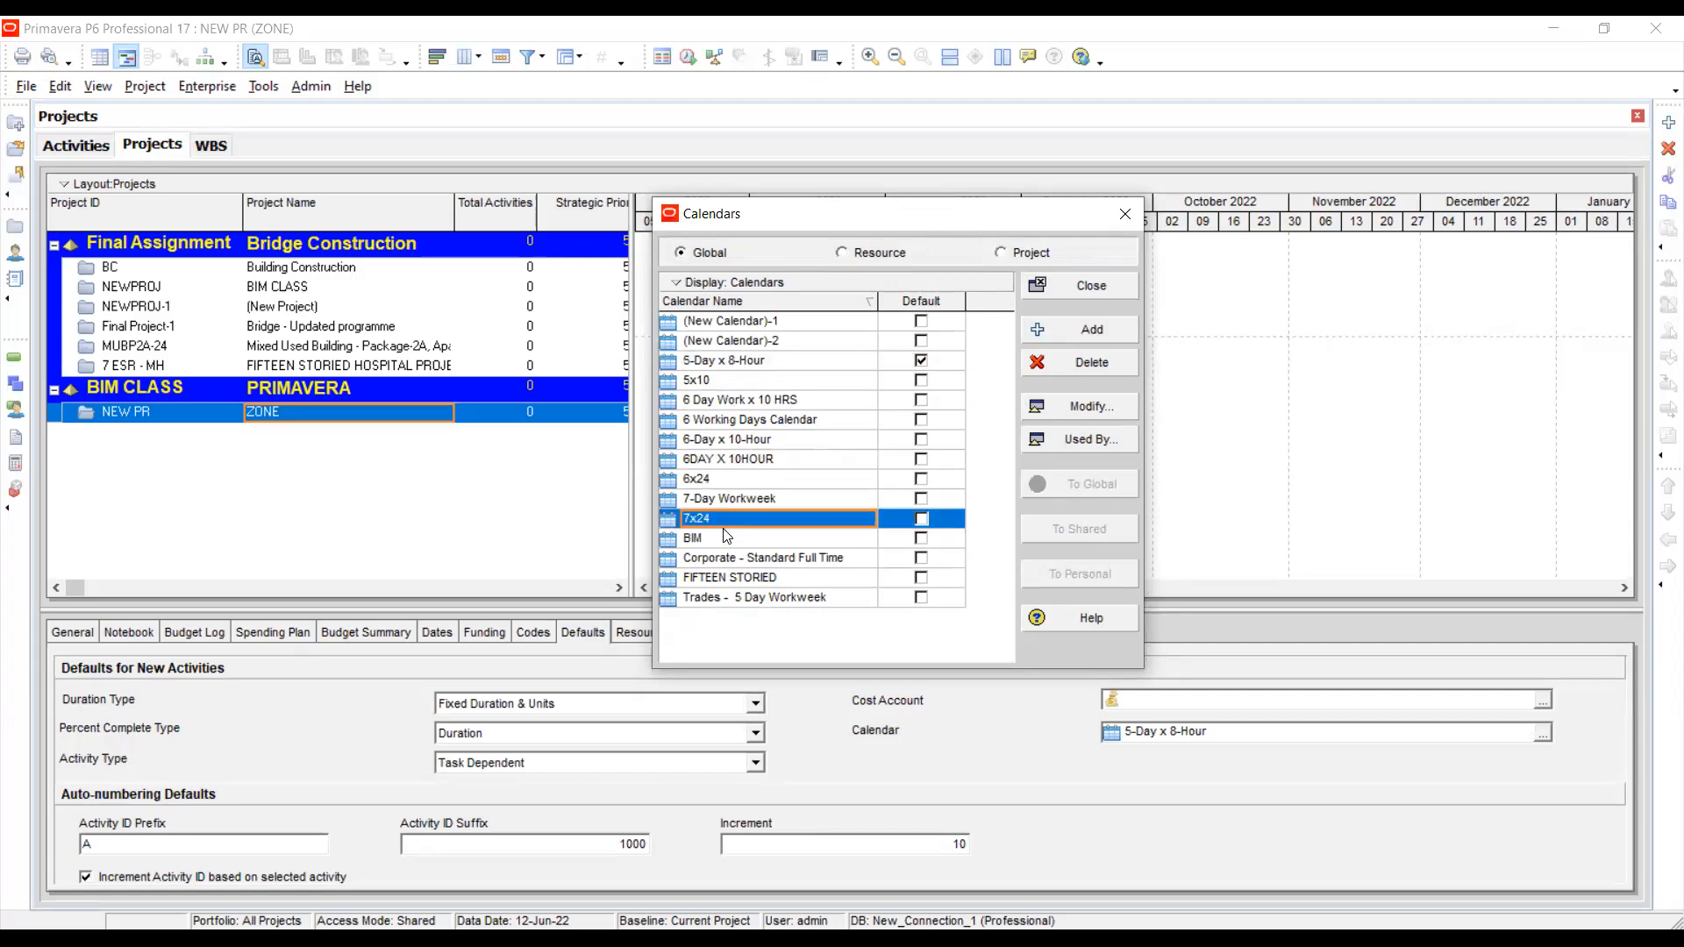
{"action": "left_click", "coordinate": [722, 538]}
{"action": "left_click", "coordinate": [920, 540]}
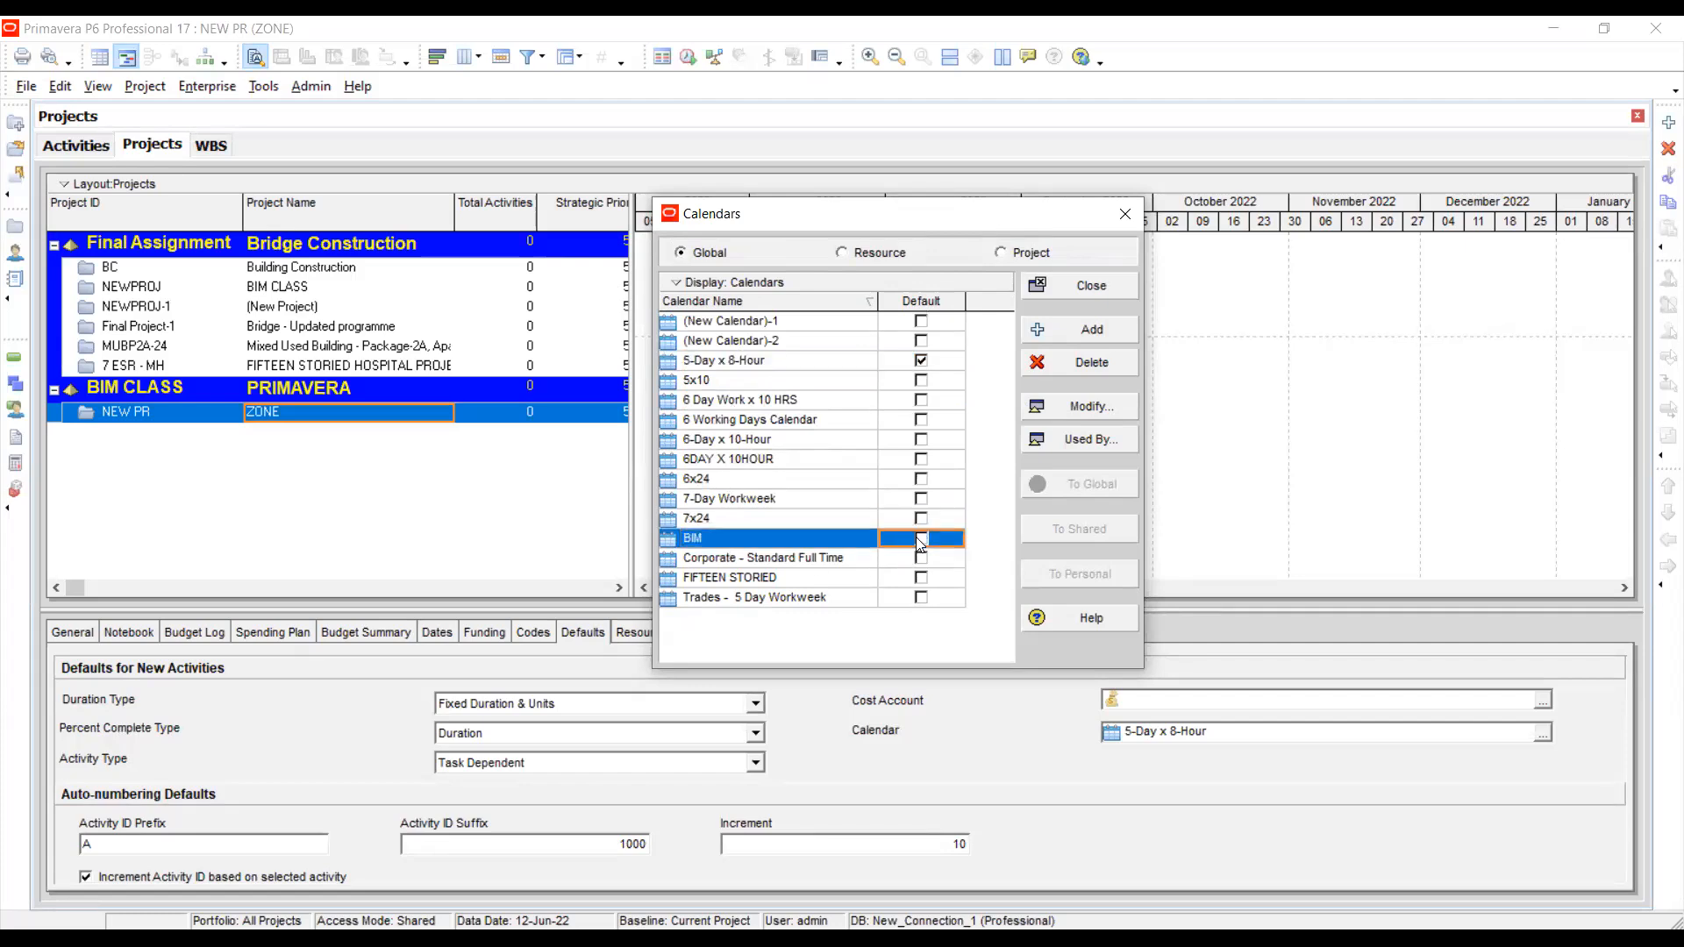
{"action": "left_click", "coordinate": [921, 539]}
- Open the BIM calendar for modification, using total work hours per day, and set 12 June 2022 to 8 hours
{"action": "left_click", "coordinate": [1039, 411]}
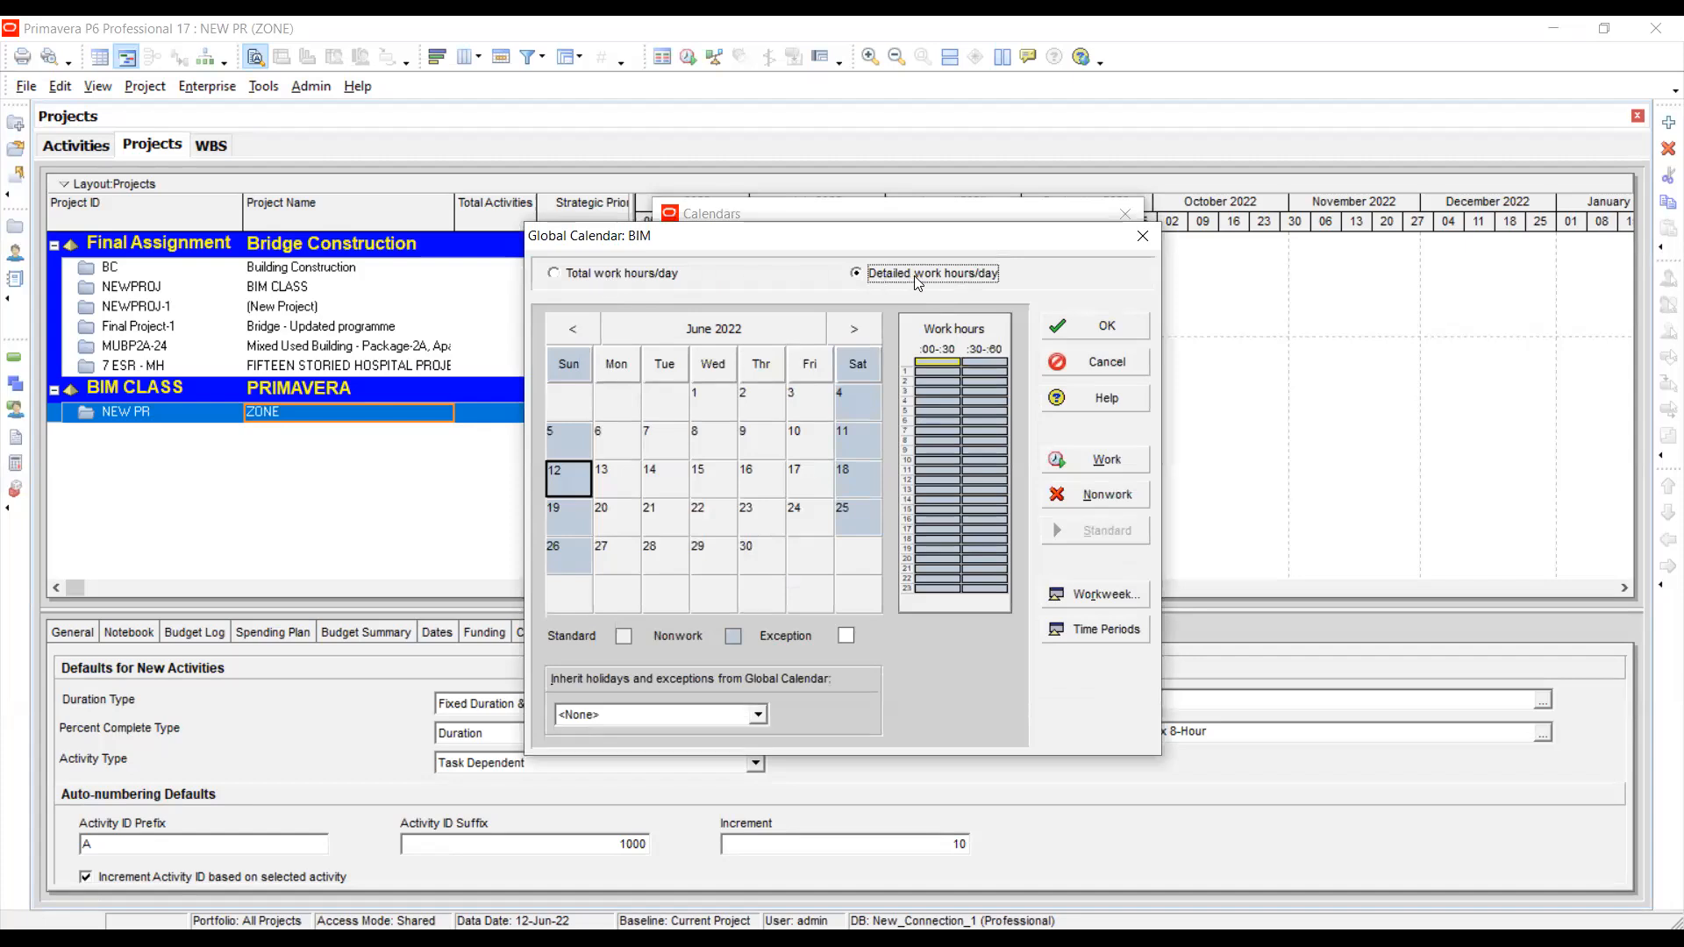
{"action": "left_click", "coordinate": [564, 273]}
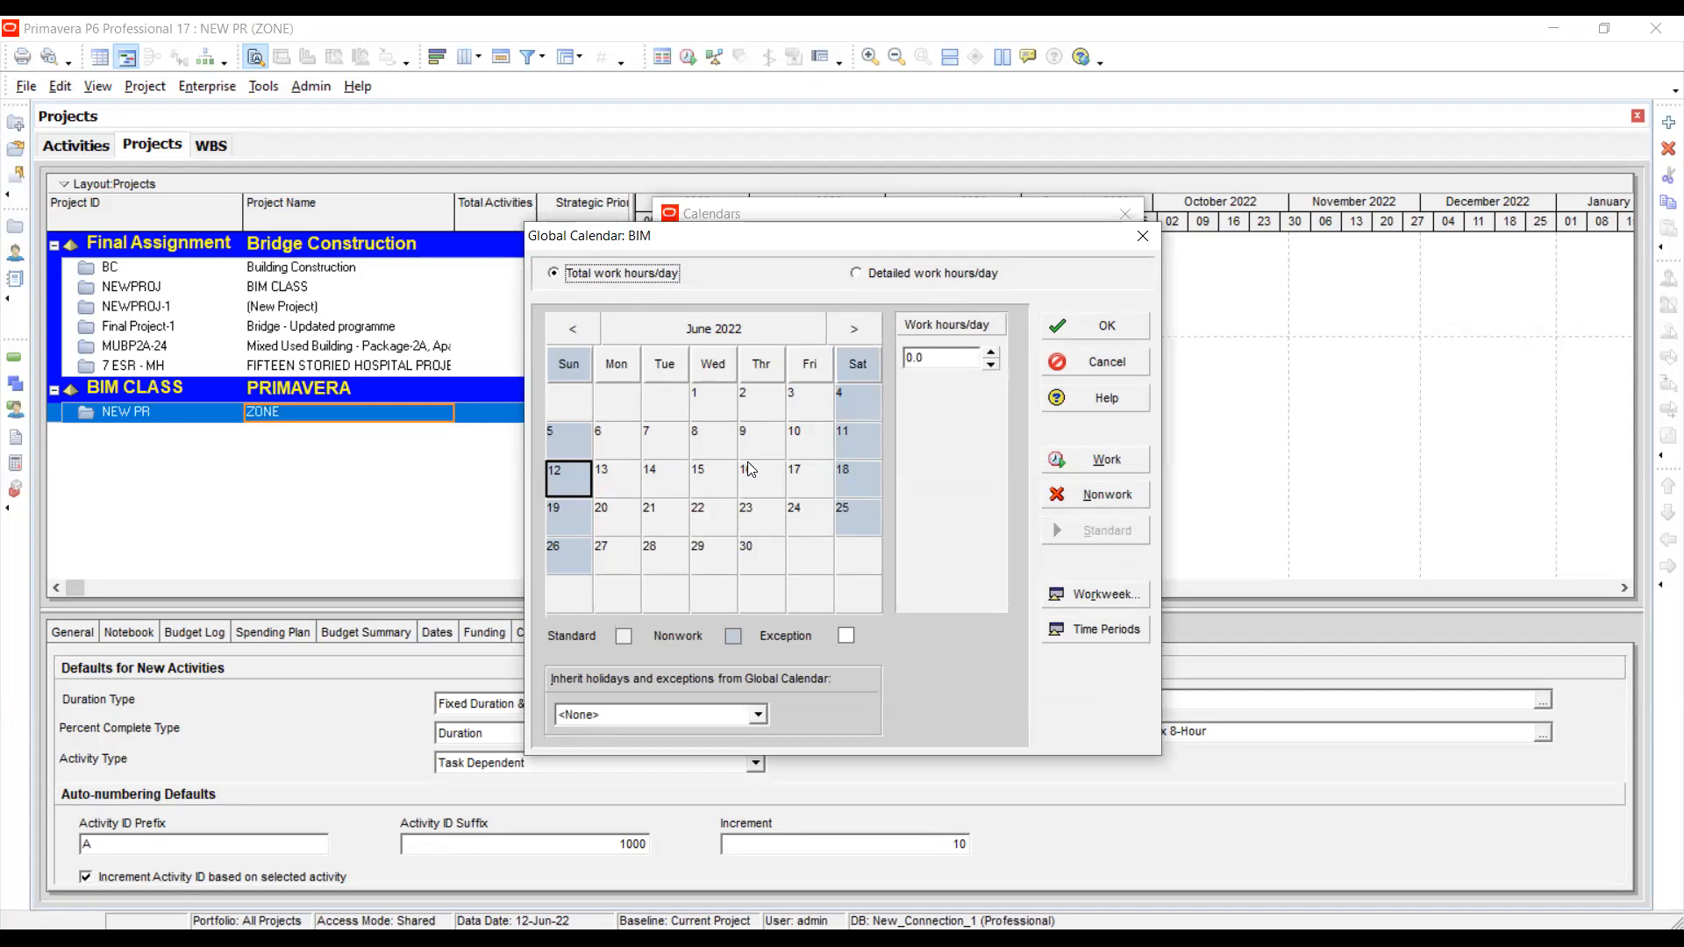
{"action": "left_click_drag", "start_coordinate": [928, 358], "coordinate": [887, 360]}
{"action": "type", "text": "8"}
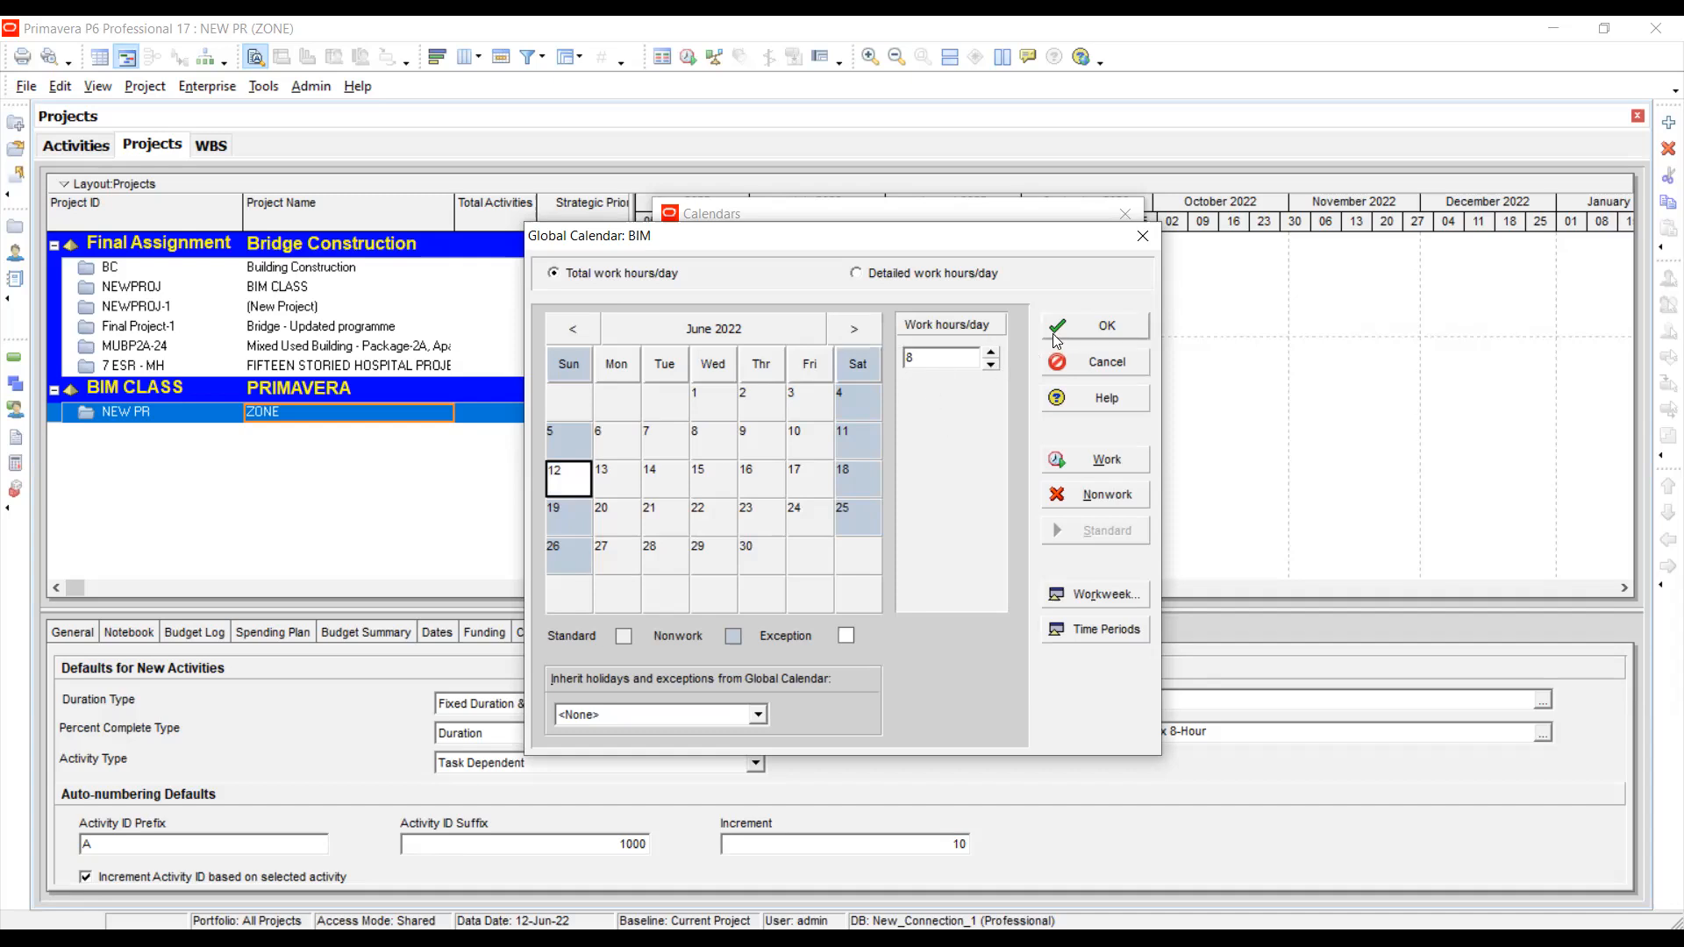
- Save the BIM calendar, reopen it for modification and set 12 June 2022 as a nonwork day
{"action": "left_click", "coordinate": [1101, 326]}
{"action": "left_click", "coordinate": [1059, 407]}
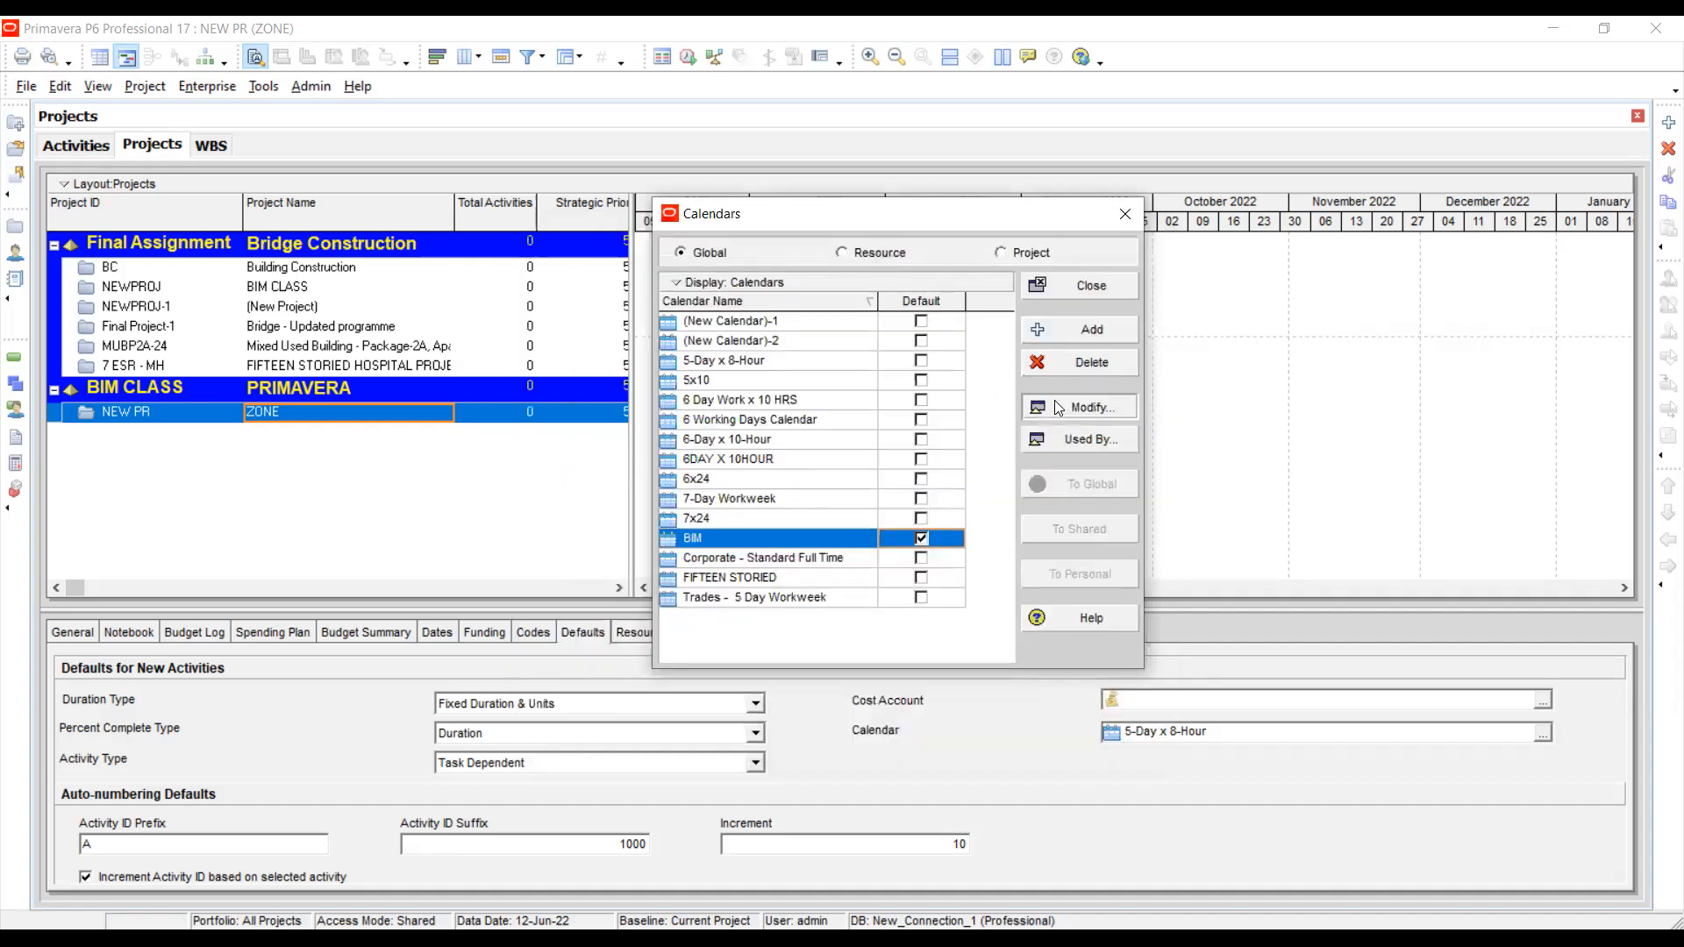
{"action": "left_click", "coordinate": [804, 437]}
{"action": "left_click", "coordinate": [818, 479]}
{"action": "left_click", "coordinate": [842, 477]}
{"action": "left_click", "coordinate": [575, 483]}
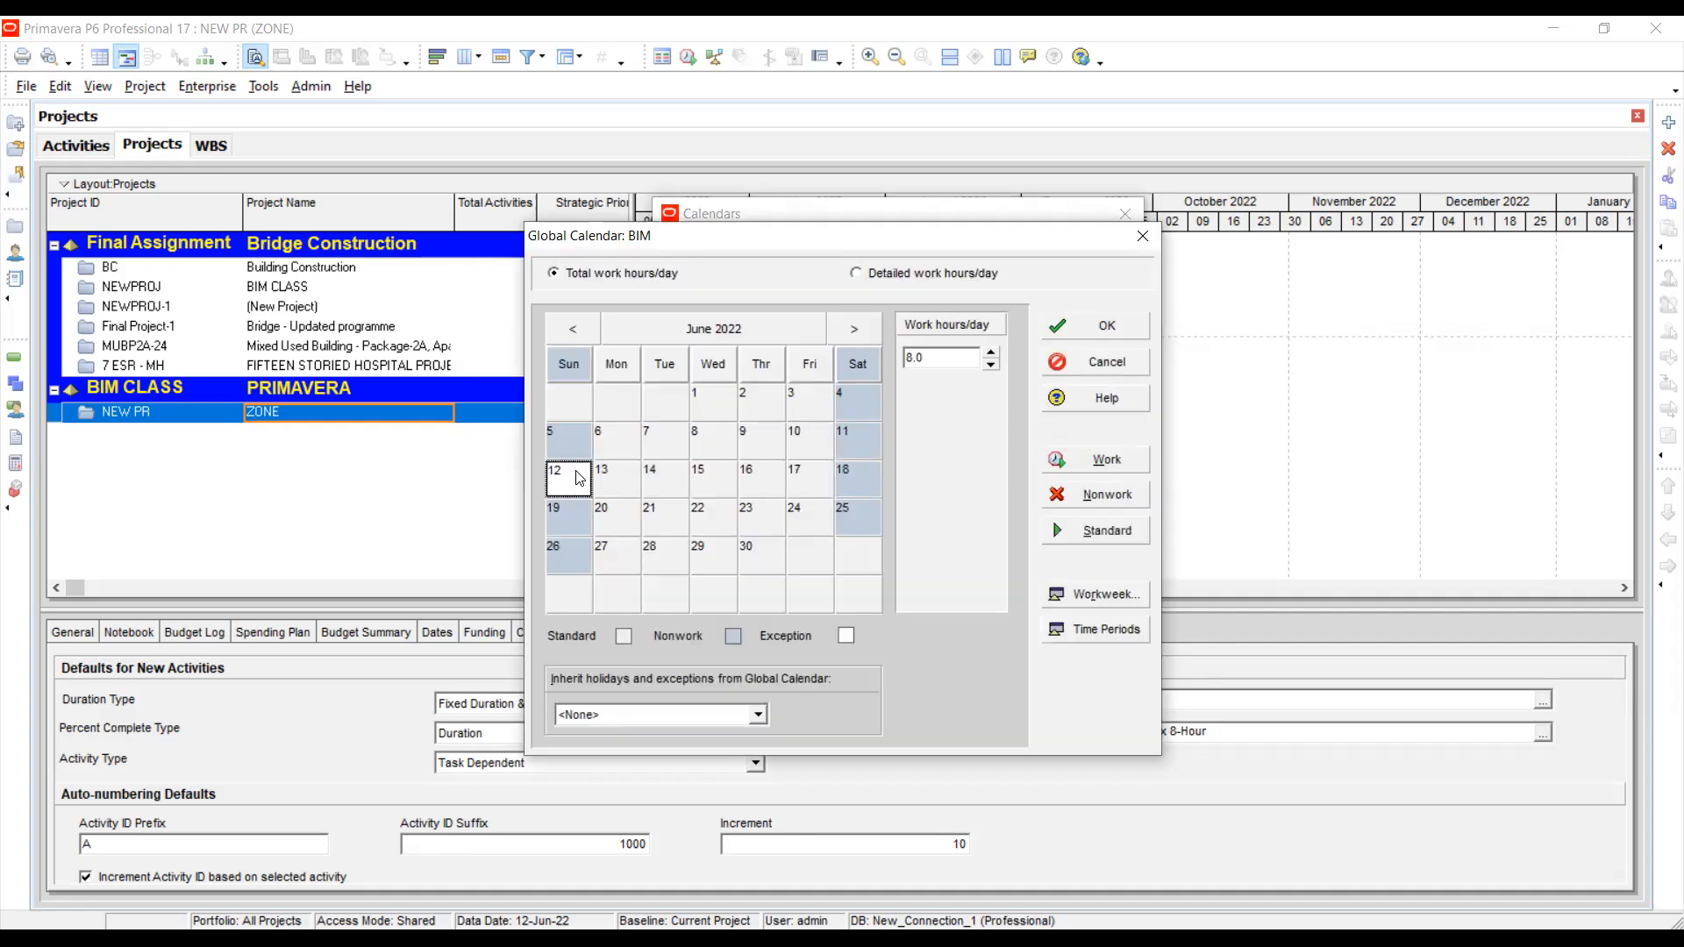
{"action": "left_click", "coordinate": [1094, 495]}
- Examine the total work hours per day for various weekdays and weekend days in June 2022
{"action": "left_click", "coordinate": [622, 453]}
{"action": "left_click", "coordinate": [639, 476]}
{"action": "left_click", "coordinate": [706, 439]}
{"action": "left_click", "coordinate": [764, 405]}
{"action": "left_click", "coordinate": [792, 444]}
{"action": "left_click", "coordinate": [760, 479]}
{"action": "left_click", "coordinate": [760, 518]}
{"action": "left_click", "coordinate": [925, 361]}
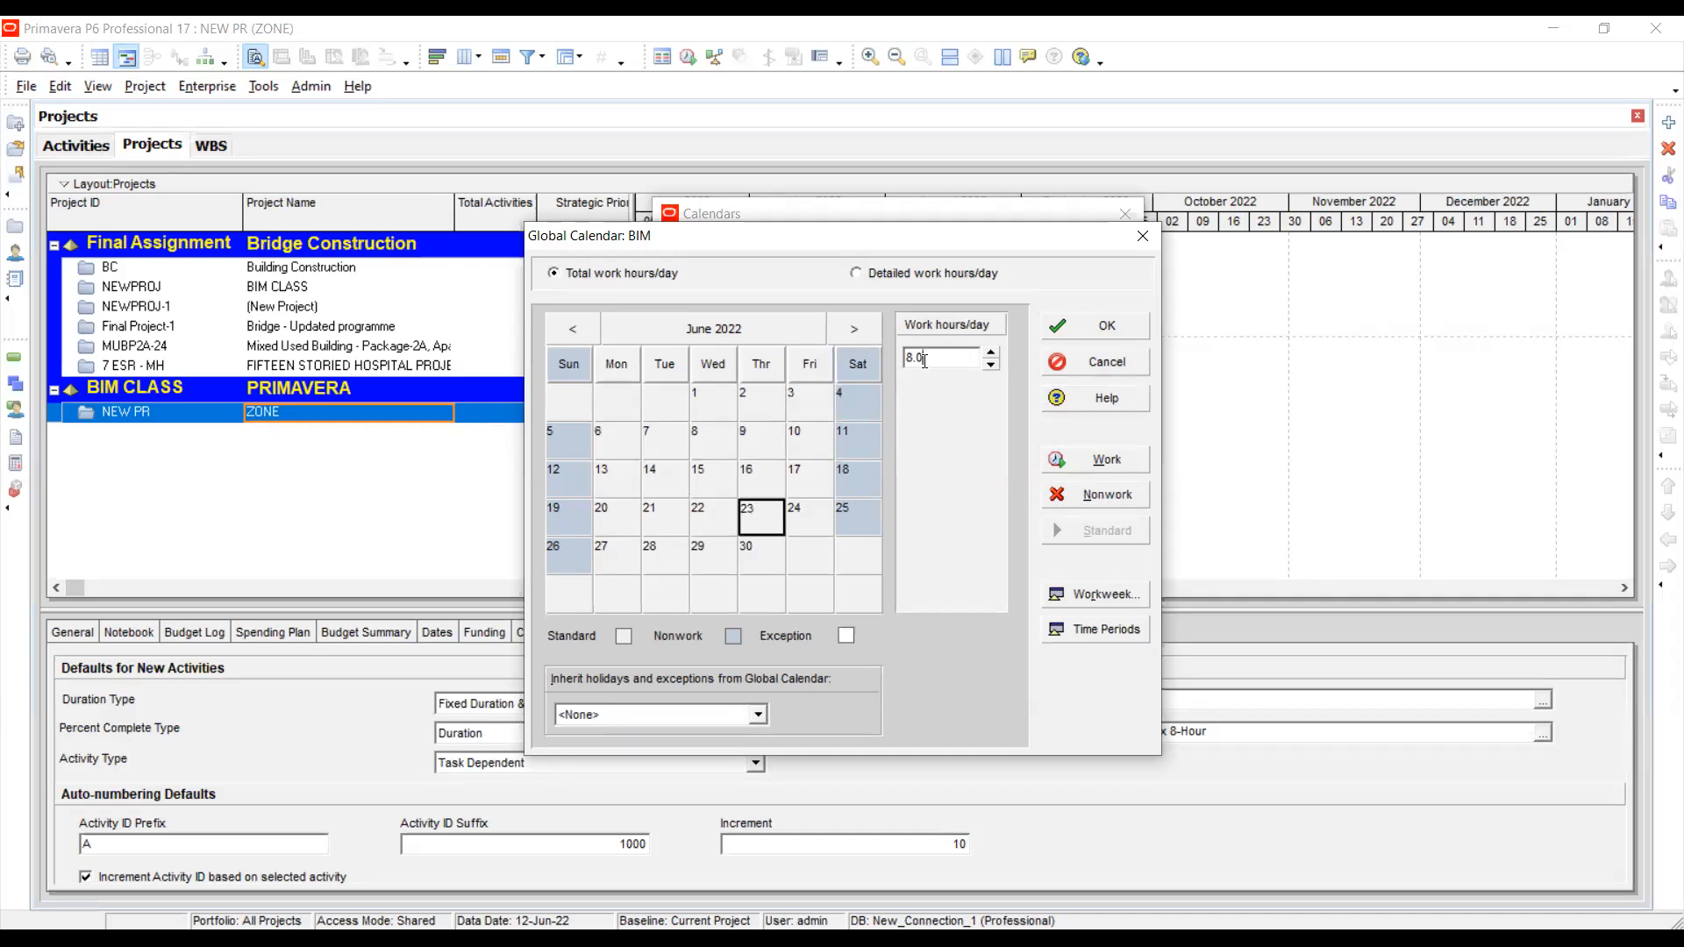
{"action": "left_click", "coordinate": [850, 441]}
{"action": "left_click", "coordinate": [570, 442]}
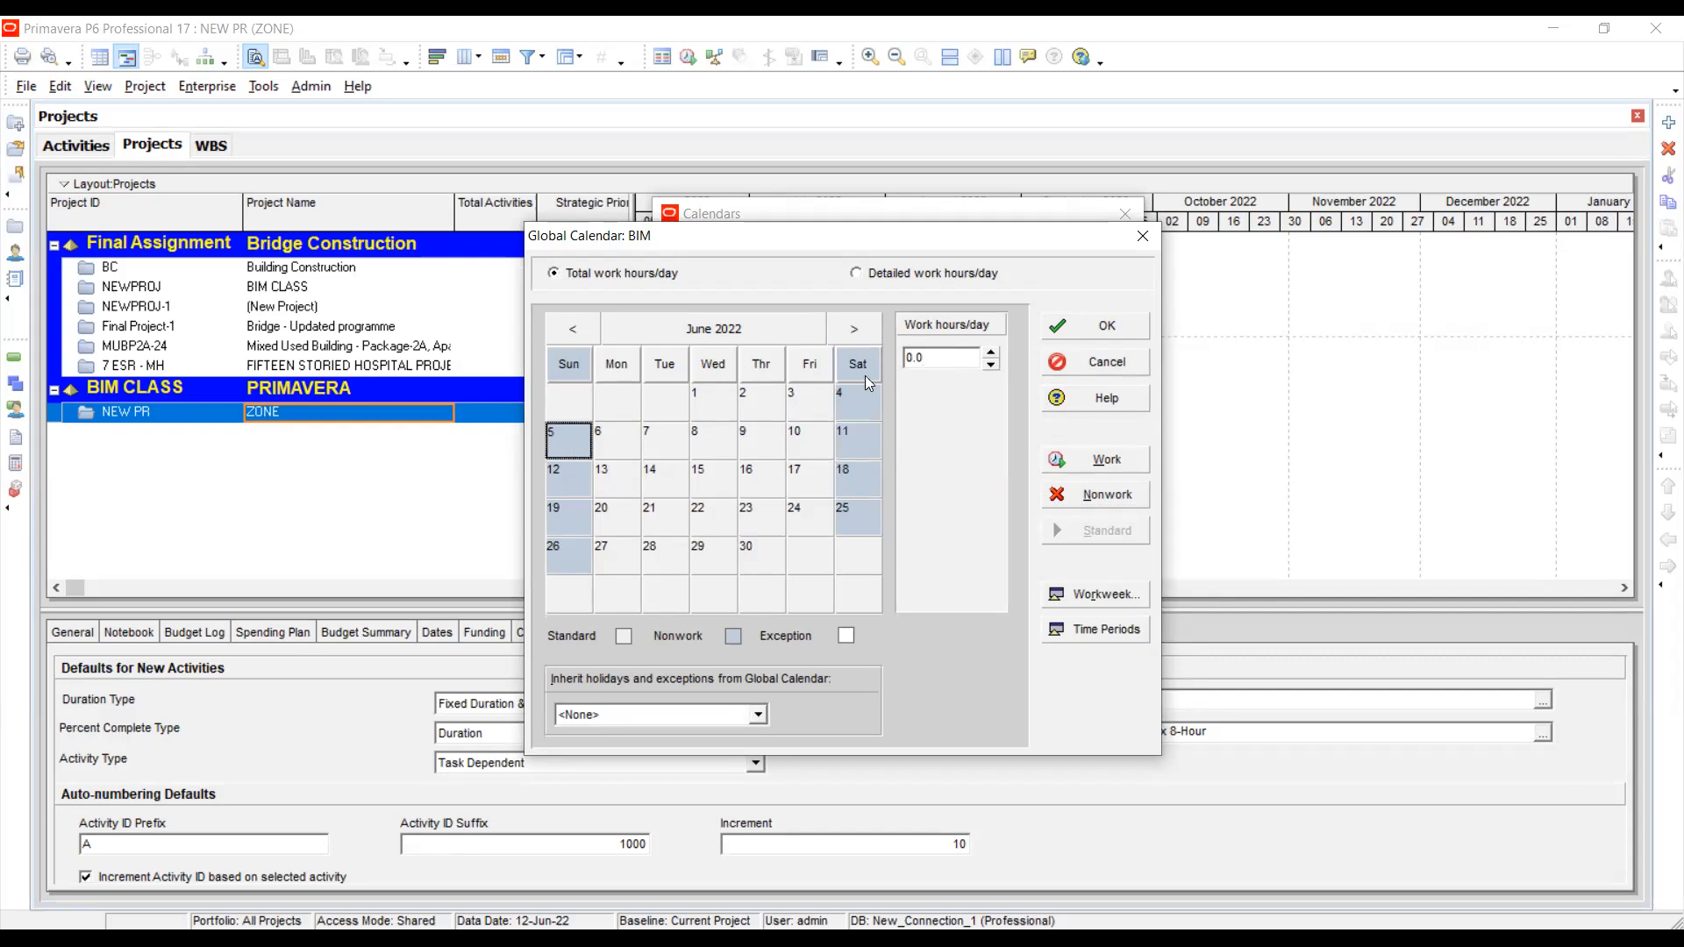
{"action": "left_click_drag", "start_coordinate": [923, 358], "coordinate": [907, 358]}
{"action": "left_click", "coordinate": [865, 418]}
- Review the BIM calendar's standard weekly work hours for Sunday through Saturday
{"action": "left_click", "coordinate": [1085, 600]}
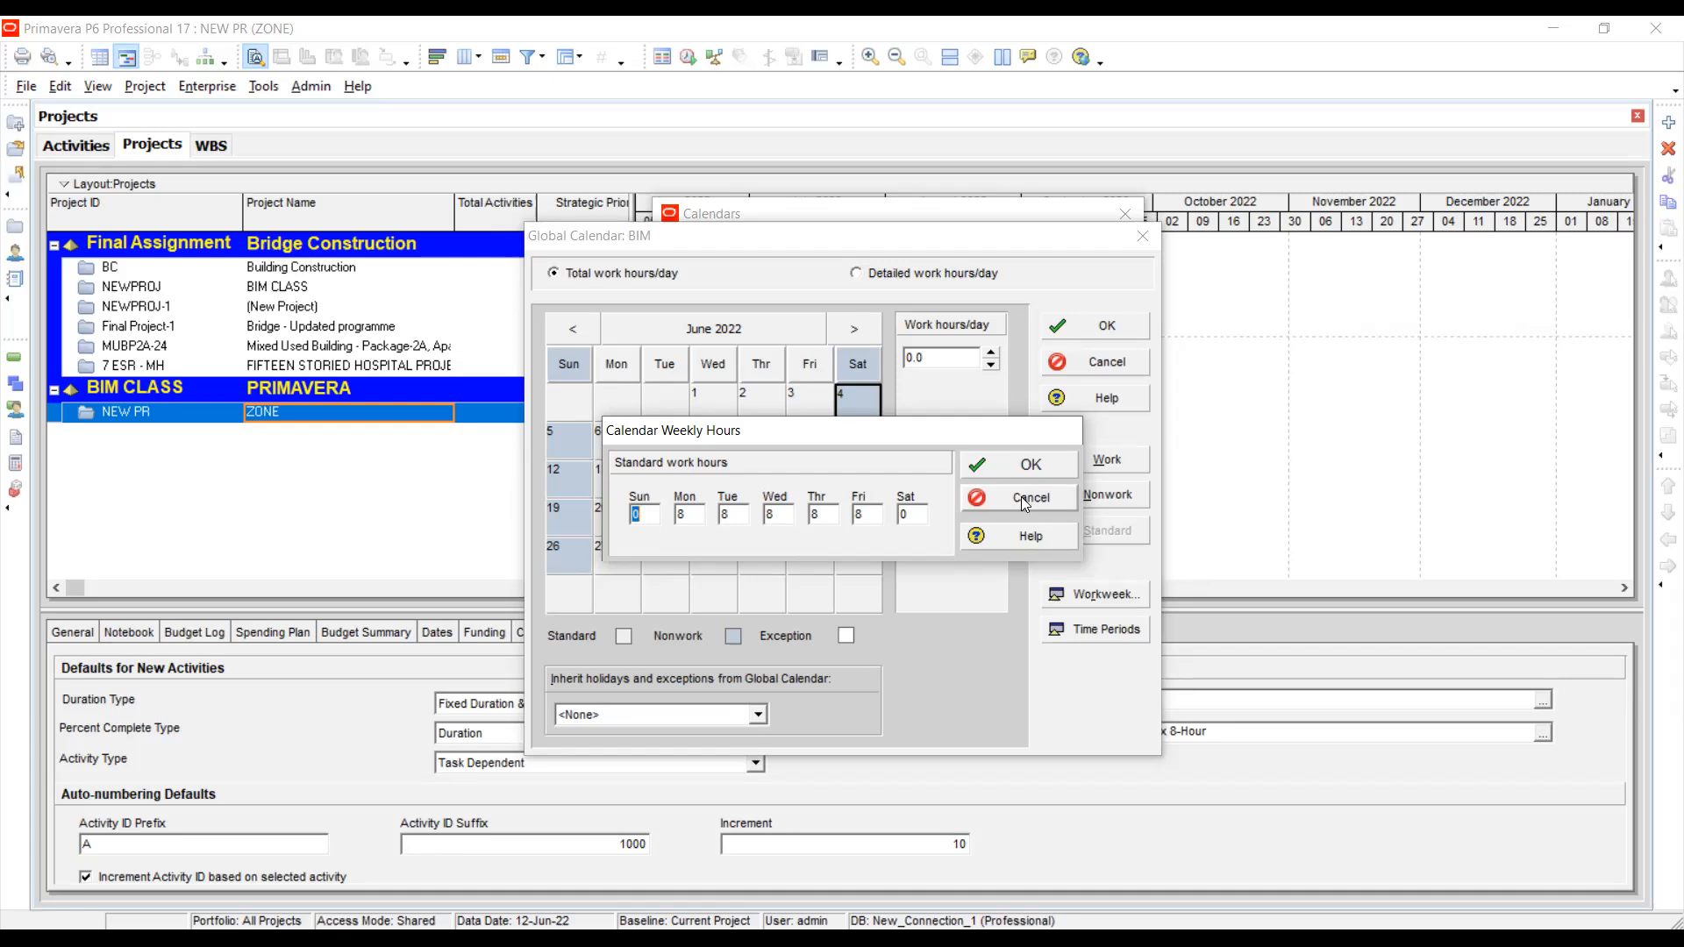
{"action": "left_click", "coordinate": [1021, 496]}
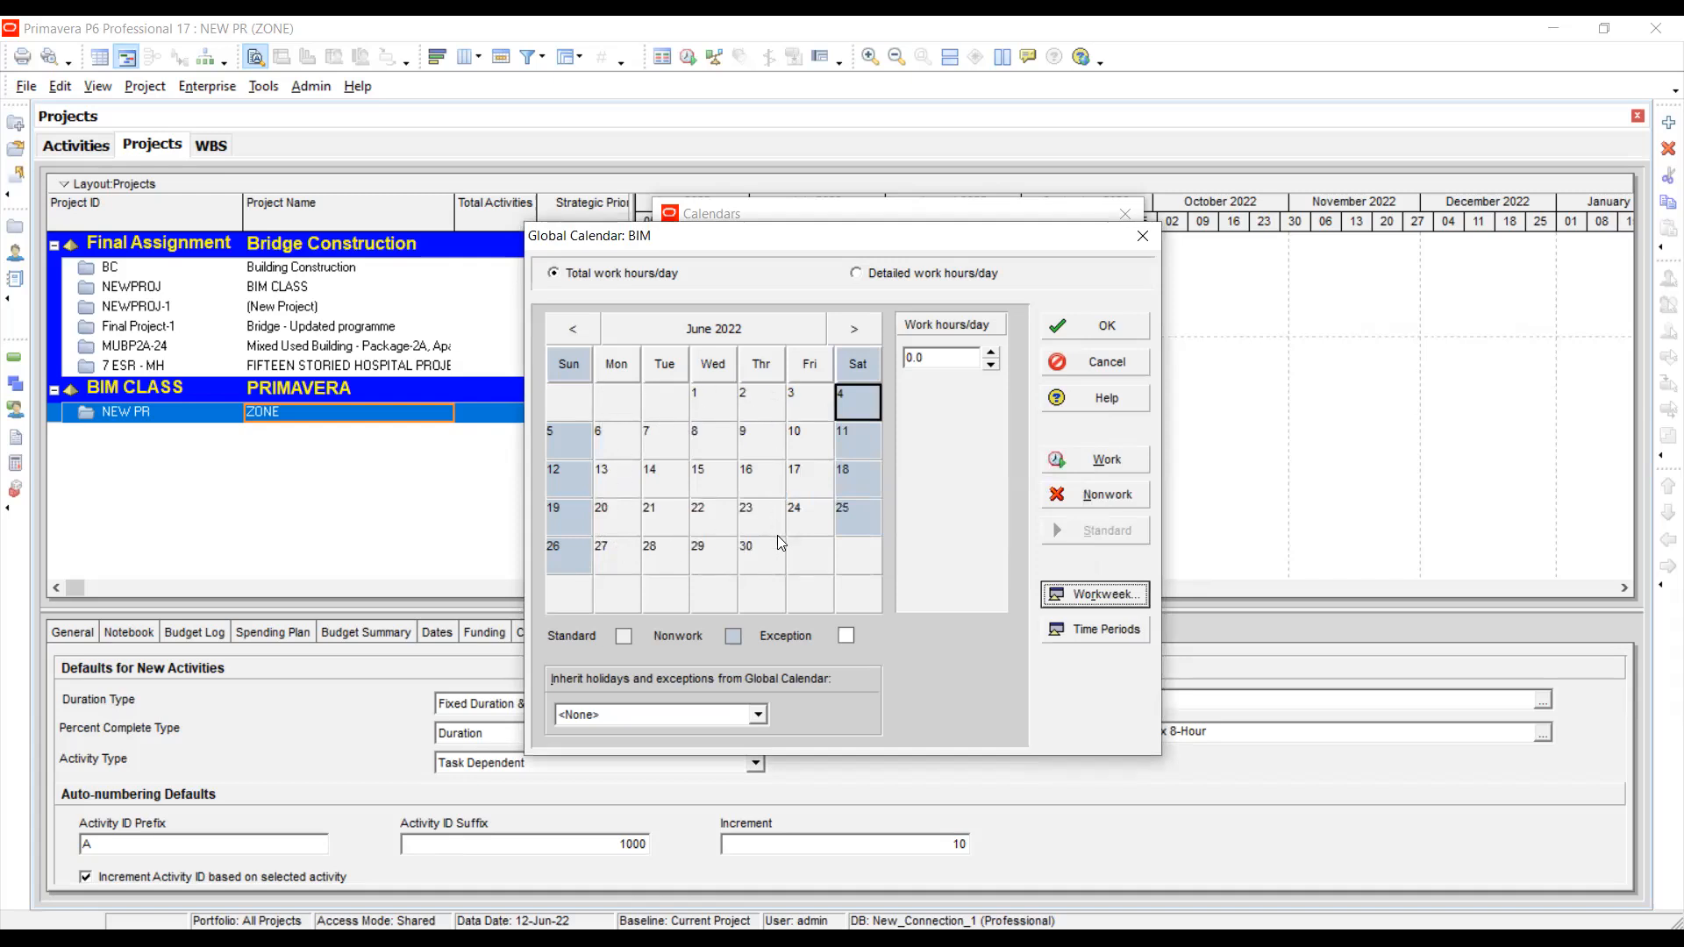
{"action": "left_click", "coordinate": [1097, 595]}
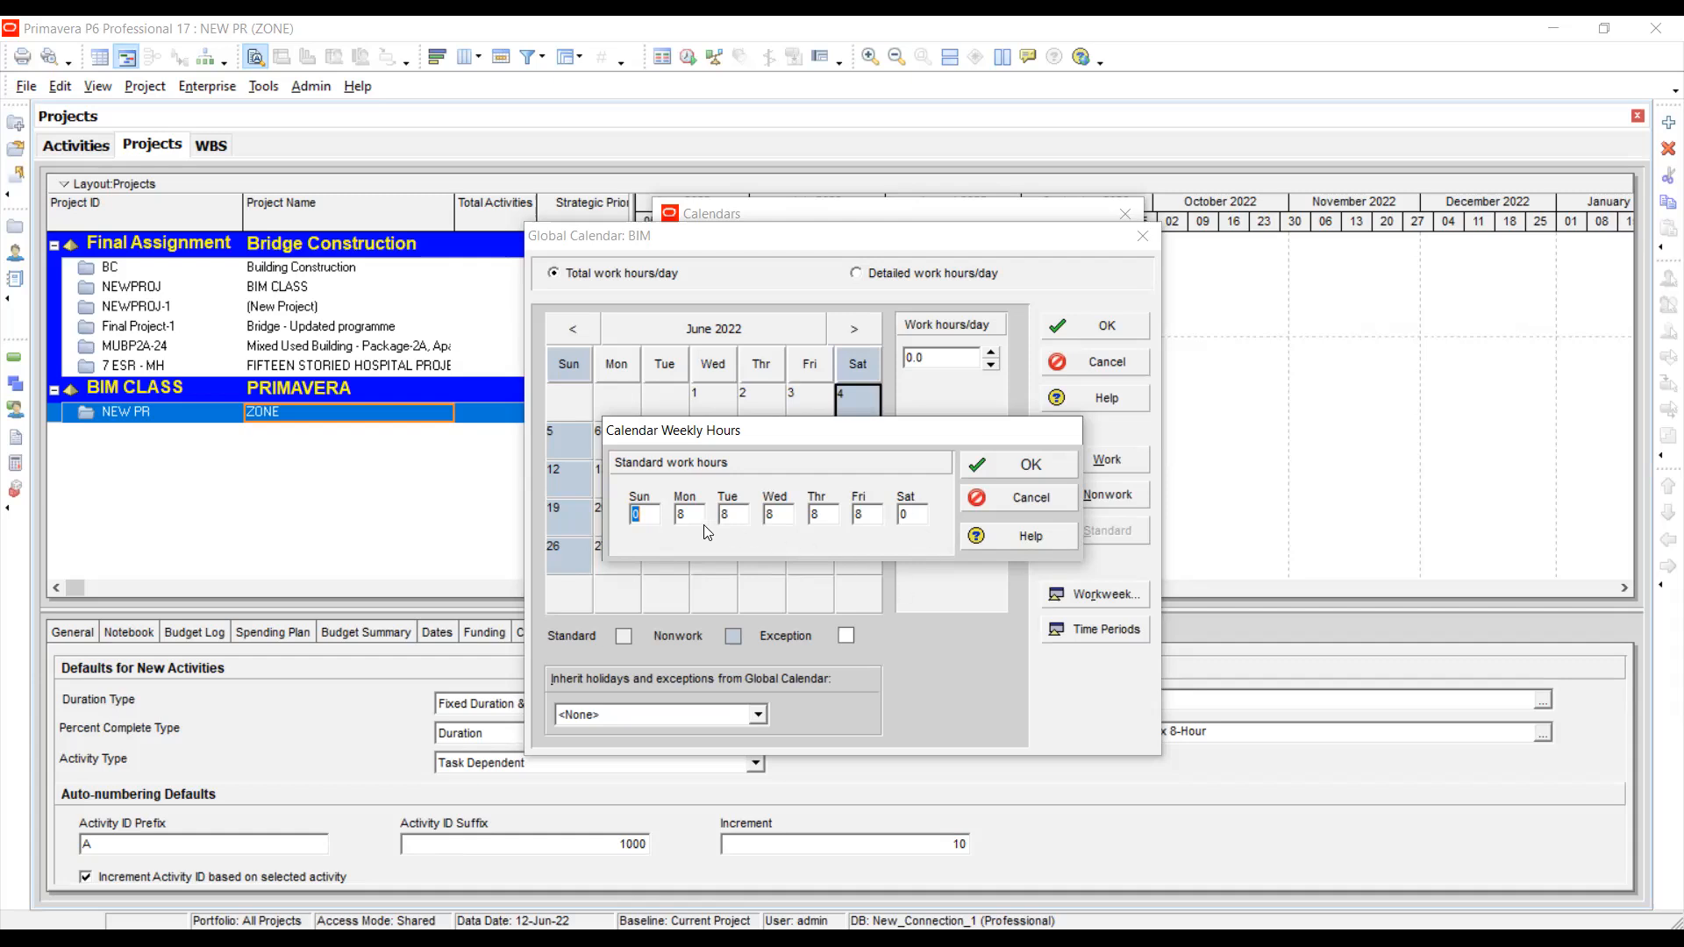
{"action": "left_click", "coordinate": [656, 514]}
{"action": "left_click", "coordinate": [1014, 468]}
- View the BIM calendar's hours per time period and close them without changes
{"action": "left_click", "coordinate": [1080, 629]}
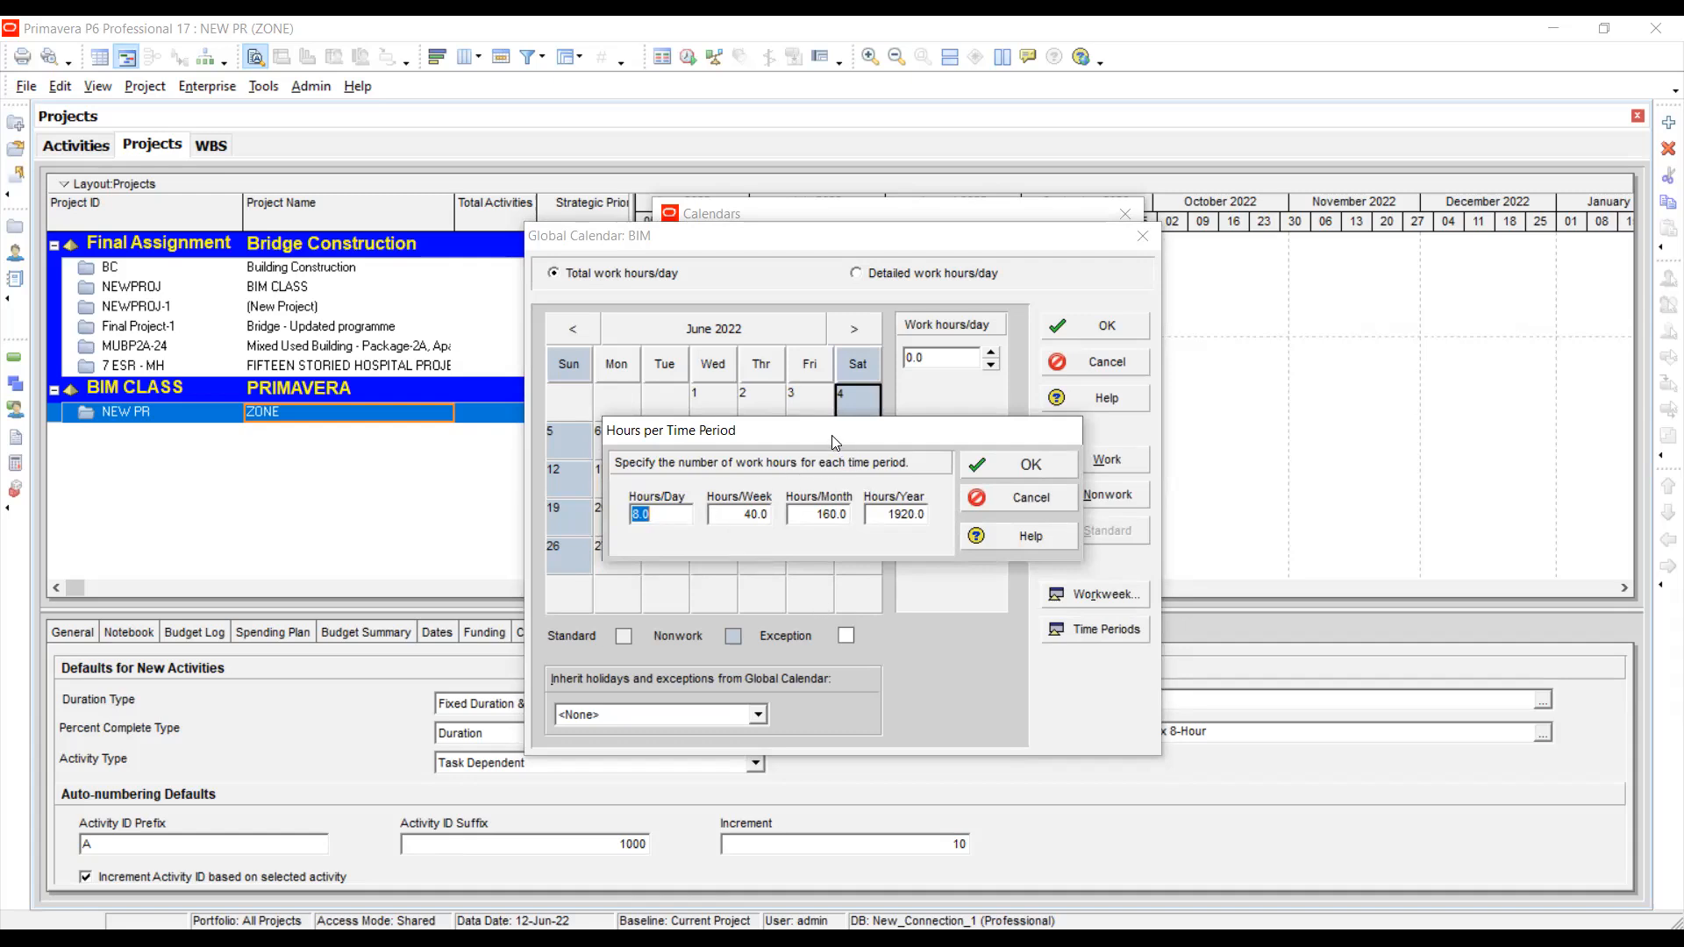
{"action": "left_click_drag", "start_coordinate": [795, 439], "coordinate": [756, 443]}
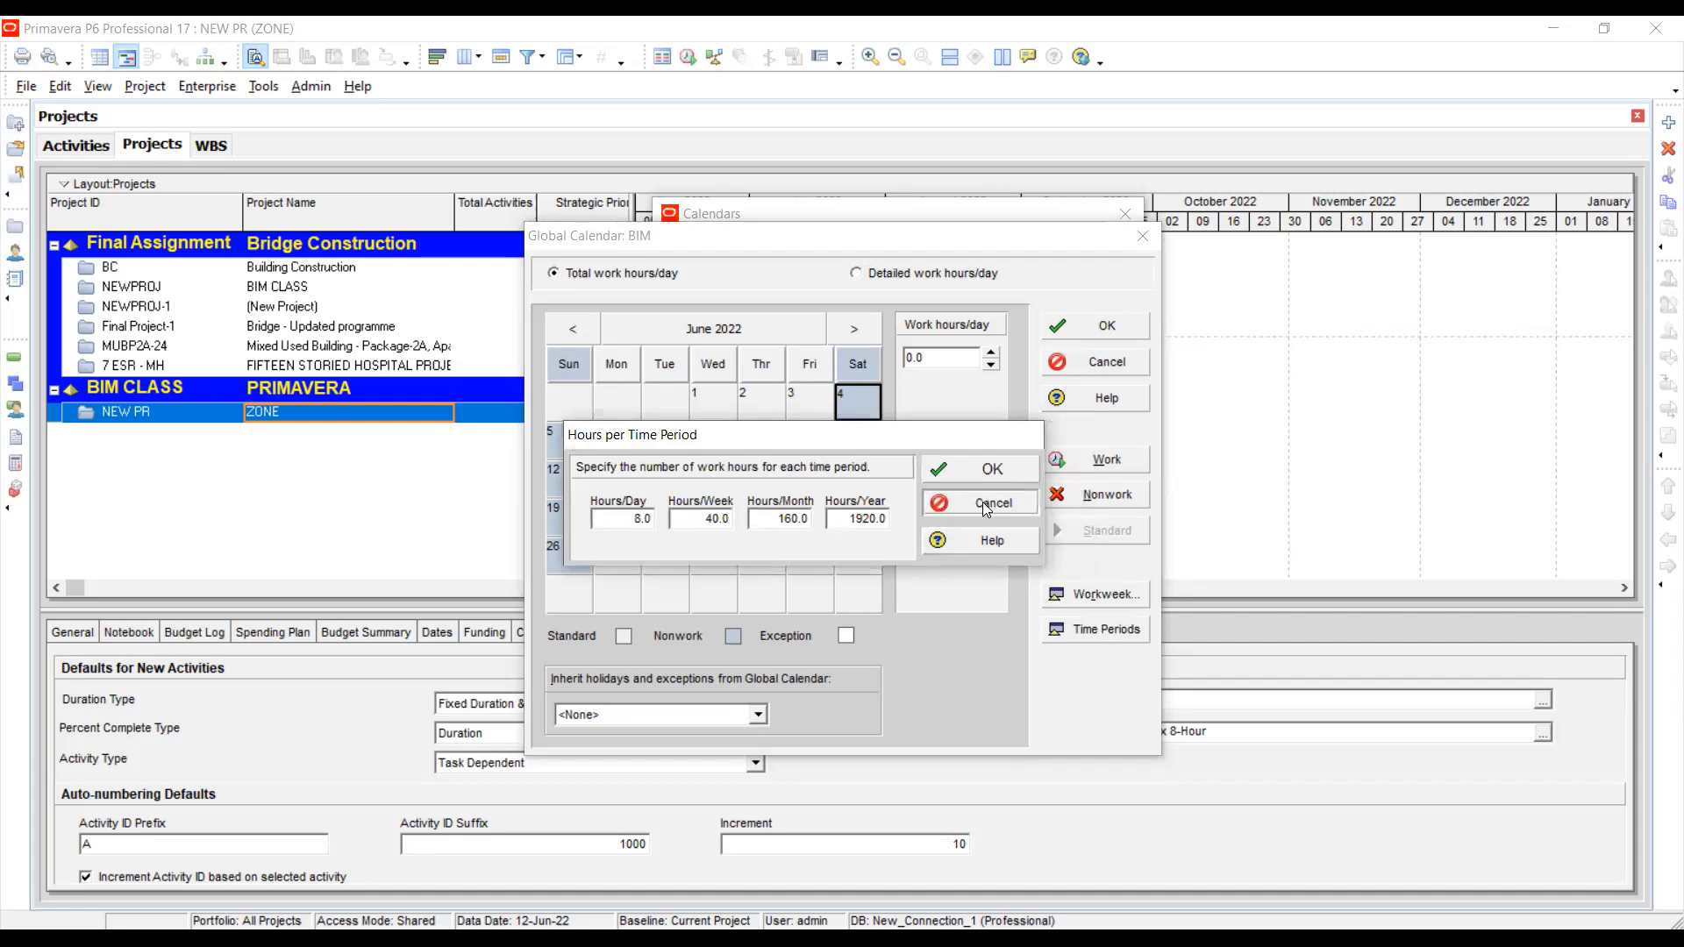
{"action": "left_click", "coordinate": [985, 506]}
- Recheck the standard work hours of each weekday in the BIM calendar's workweek
{"action": "left_click", "coordinate": [1099, 596]}
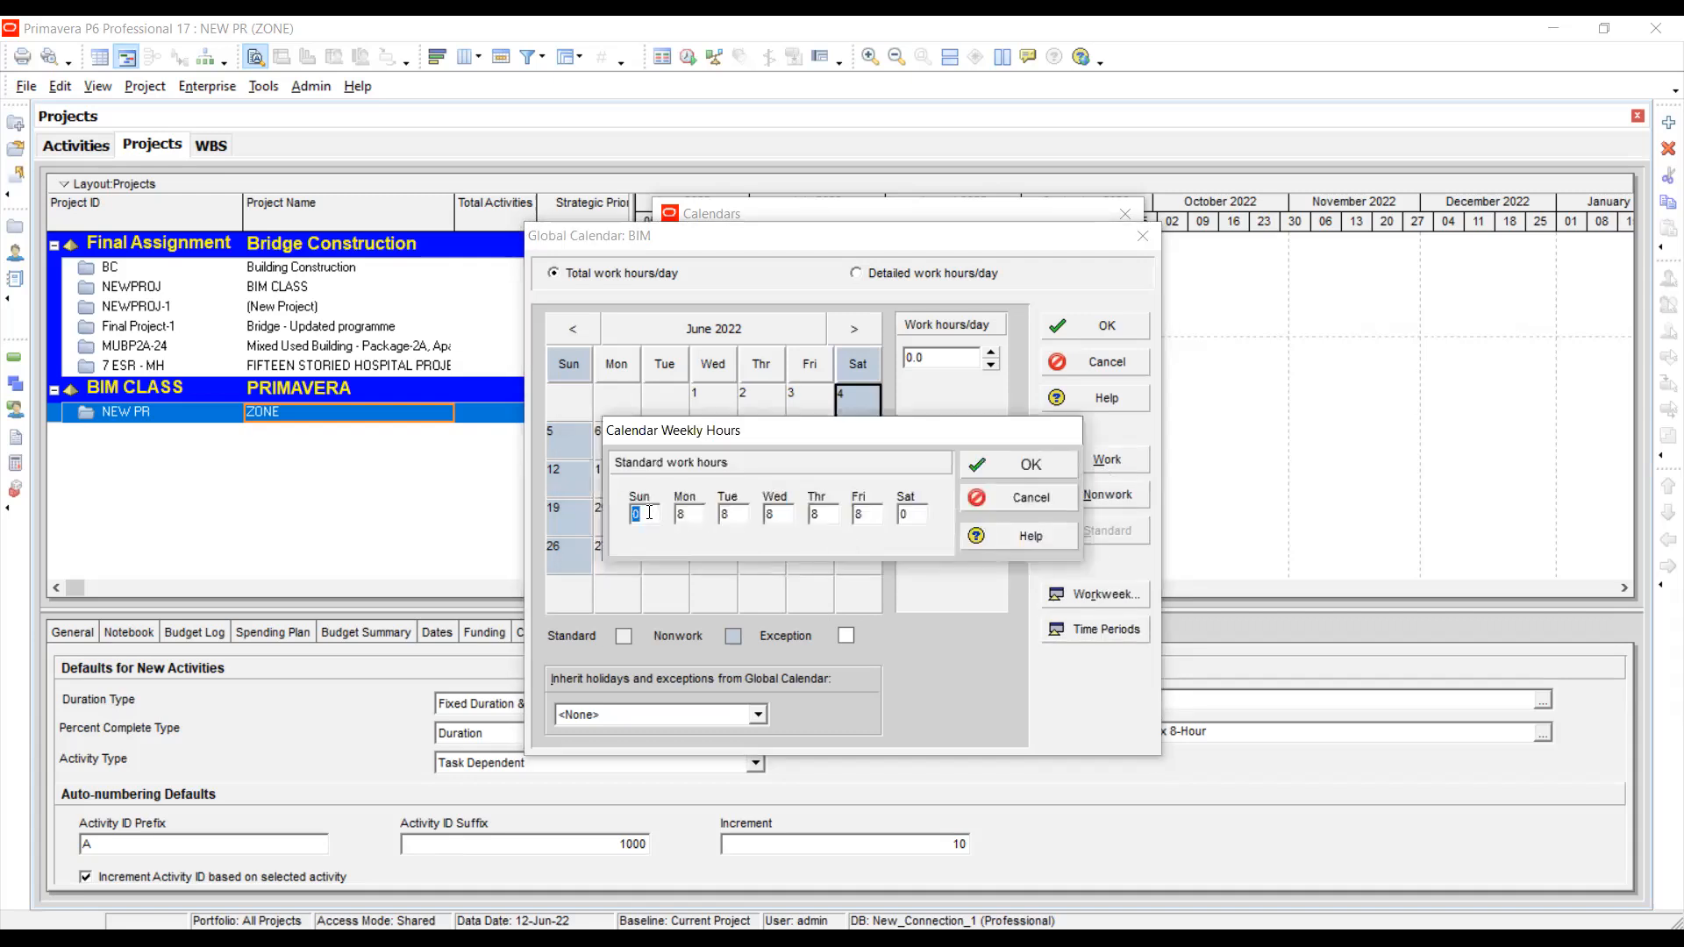
{"action": "key", "text": "Tab"}
{"action": "key", "text": "Tab"}
{"action": "key", "text": "Tab"}
{"action": "left_click", "coordinate": [1030, 466]}
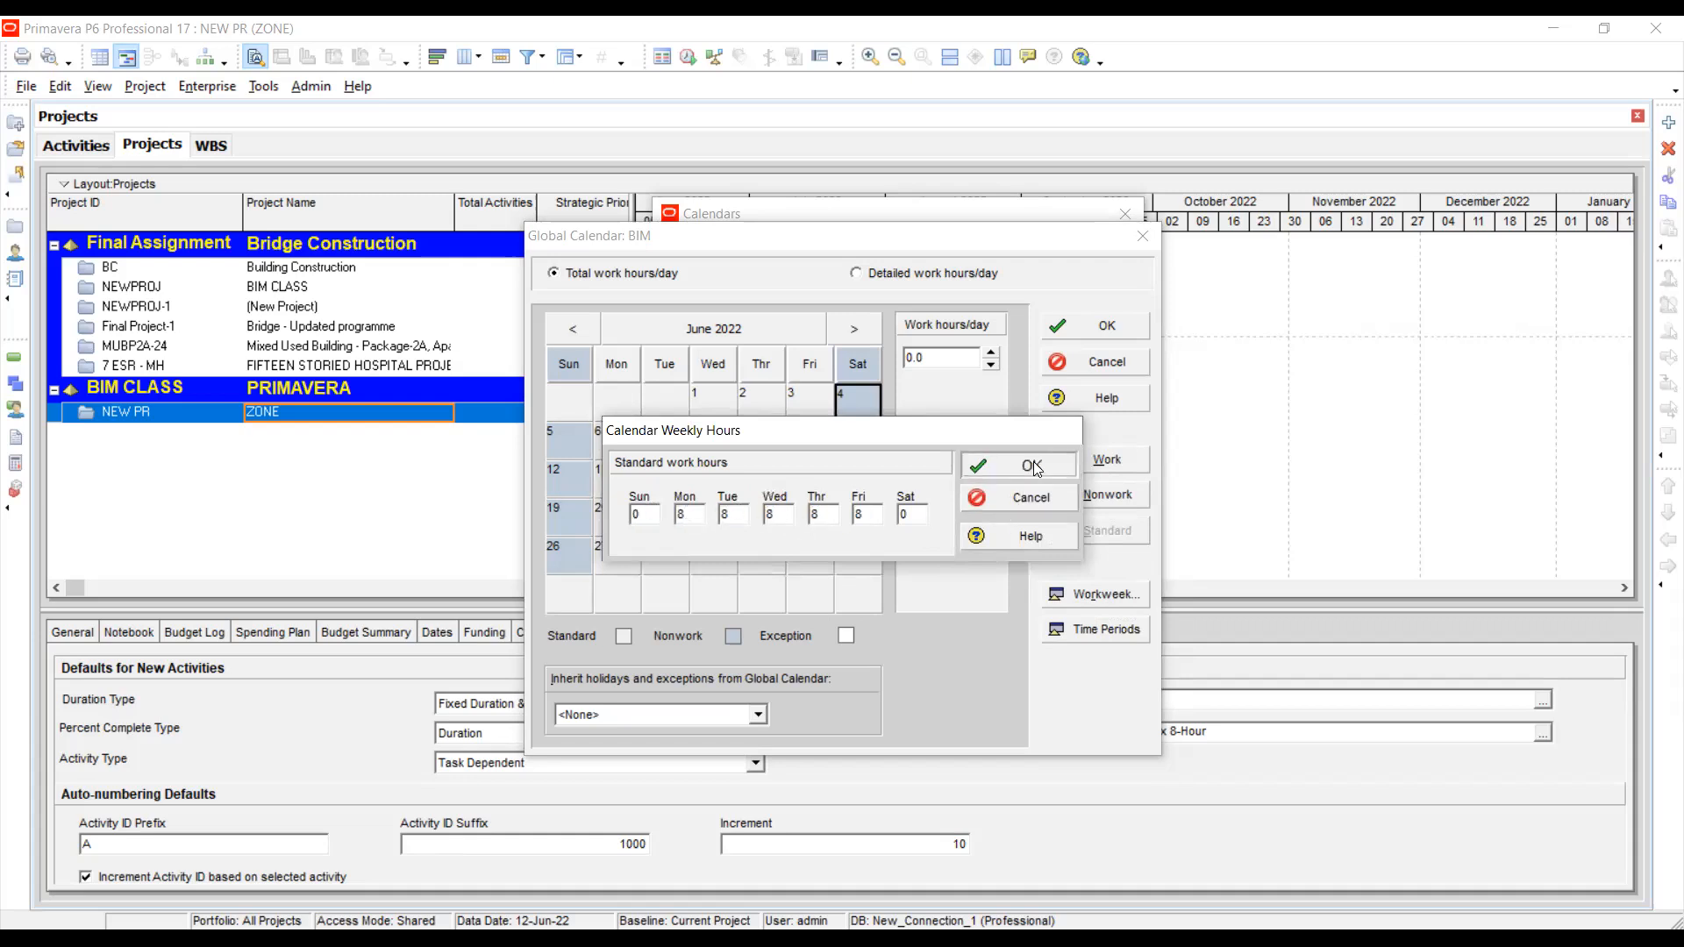
- Review the BIM calendar's work hours per day, week, month and year
{"action": "left_click", "coordinate": [1095, 626]}
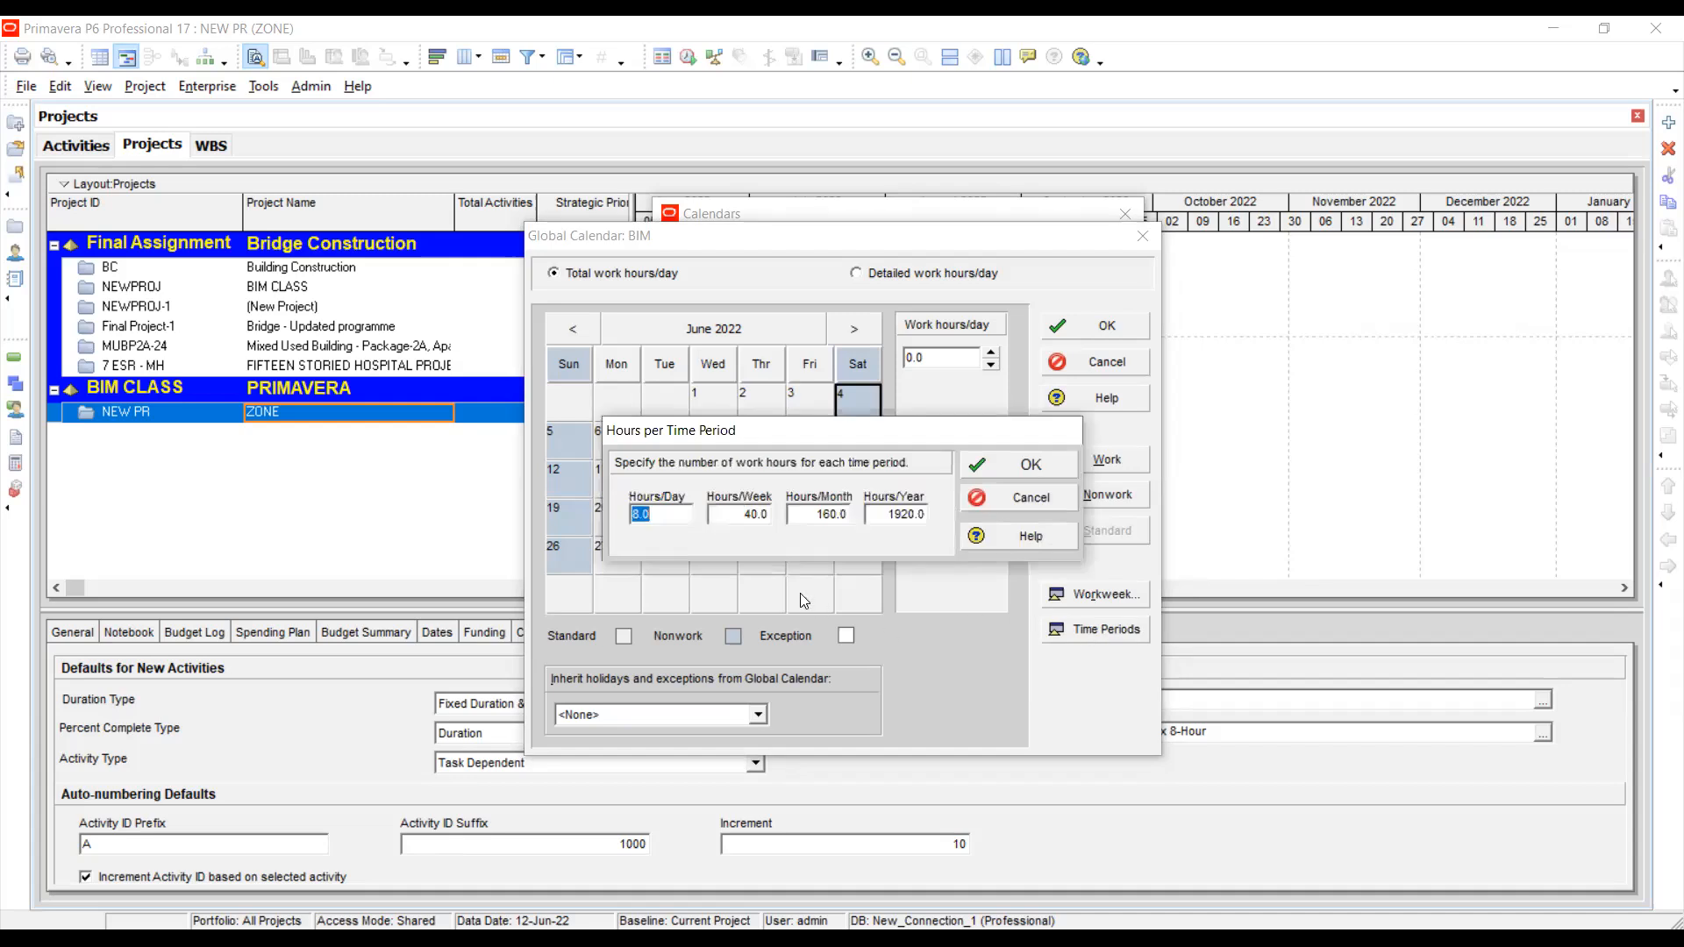
{"action": "left_click", "coordinate": [665, 516]}
{"action": "left_click_drag", "start_coordinate": [664, 516], "coordinate": [602, 511]}
{"action": "left_click", "coordinate": [721, 515]}
{"action": "left_click_drag", "start_coordinate": [808, 515], "coordinate": [758, 513]}
{"action": "mouse_move", "coordinate": [880, 516]}
{"action": "left_mouse_down"}
{"action": "mouse_move", "coordinate": [909, 515]}
{"action": "mouse_move", "coordinate": [849, 515]}
{"action": "left_mouse_up"}
{"action": "left_click", "coordinate": [986, 460]}
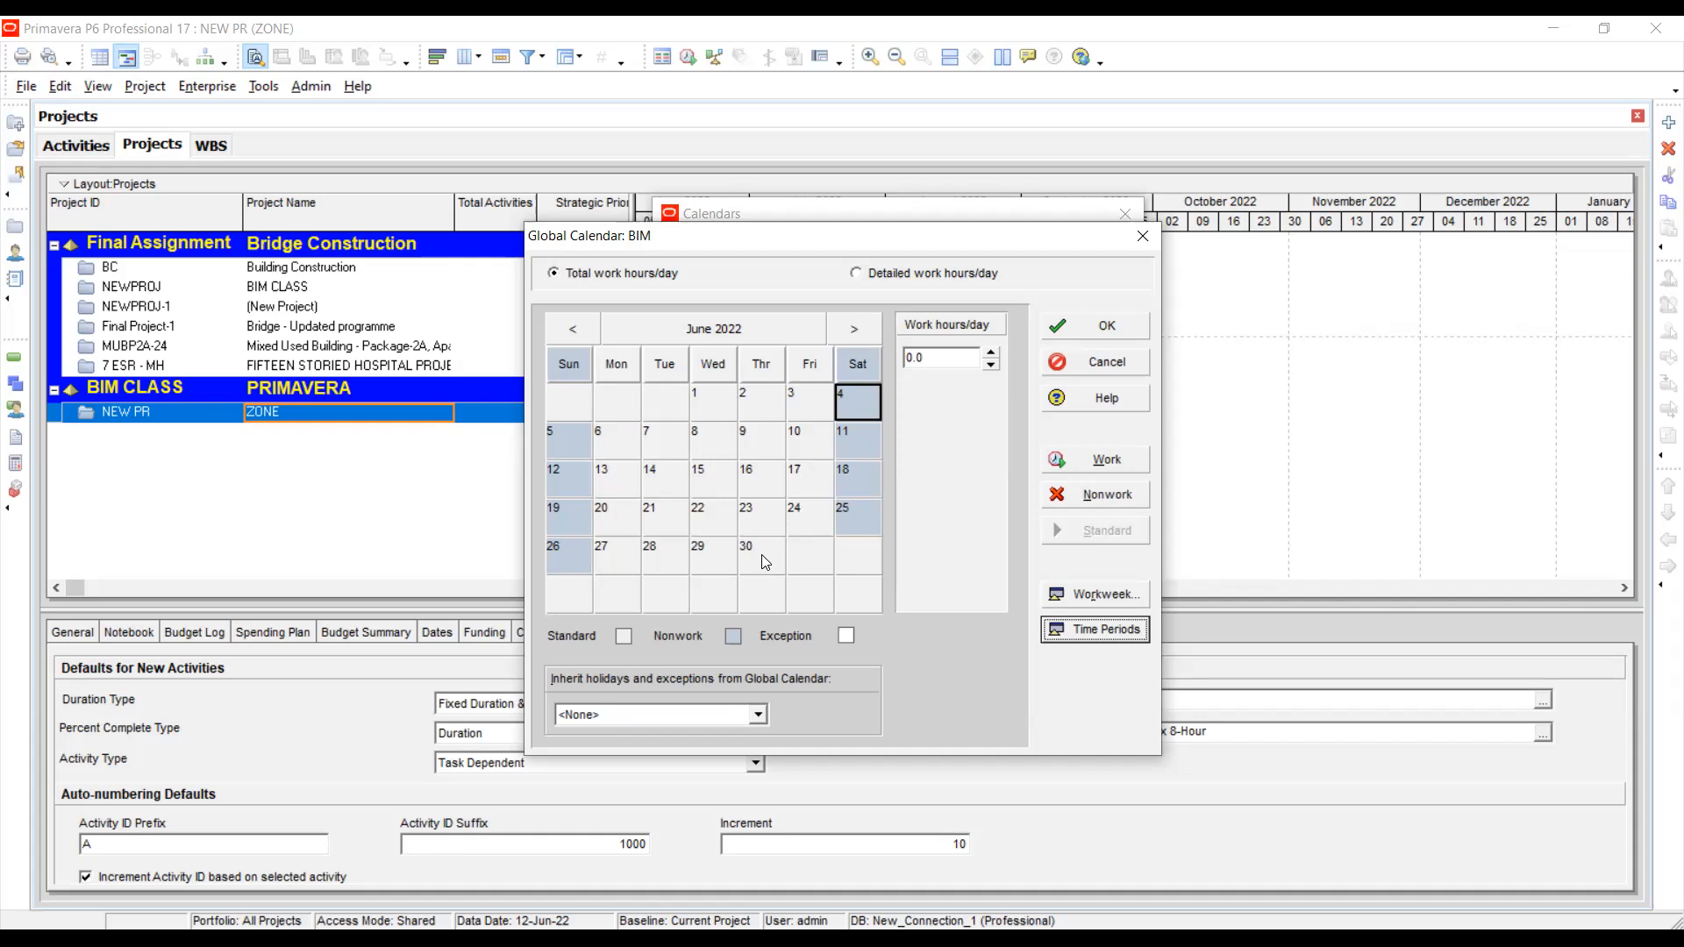
- Set 13 July 2022 as a nonwork day in the BIM calendar
{"action": "left_click", "coordinate": [851, 331]}
{"action": "left_click", "coordinate": [851, 331]}
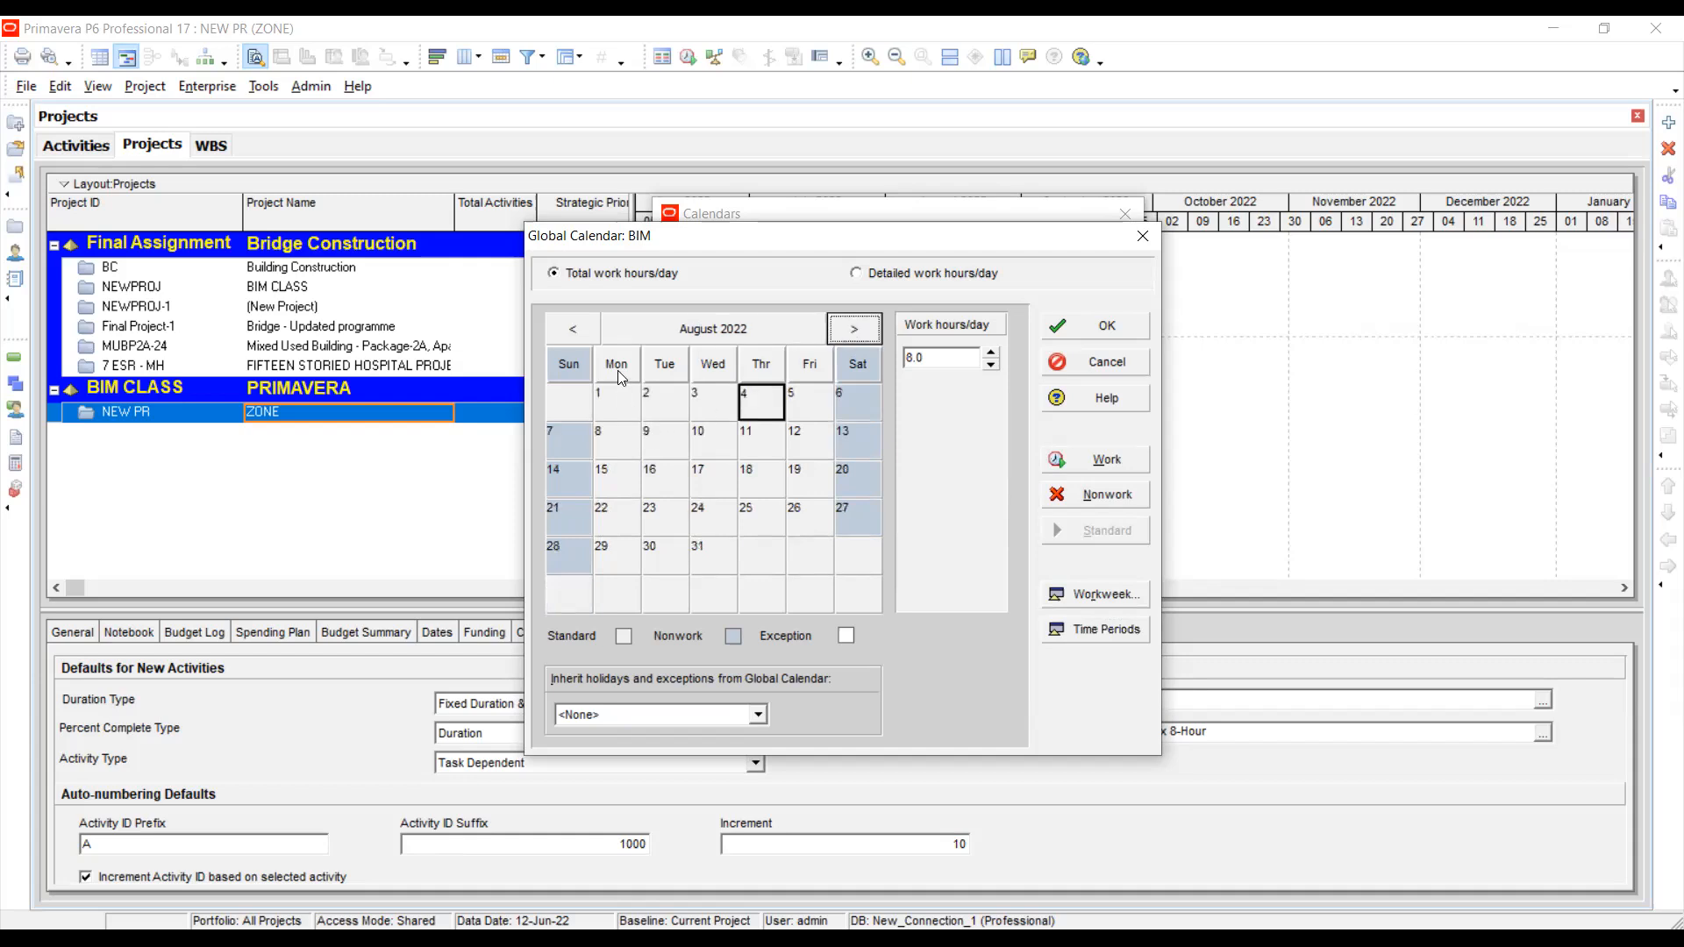
{"action": "left_click", "coordinate": [572, 330]}
{"action": "left_click", "coordinate": [572, 331]}
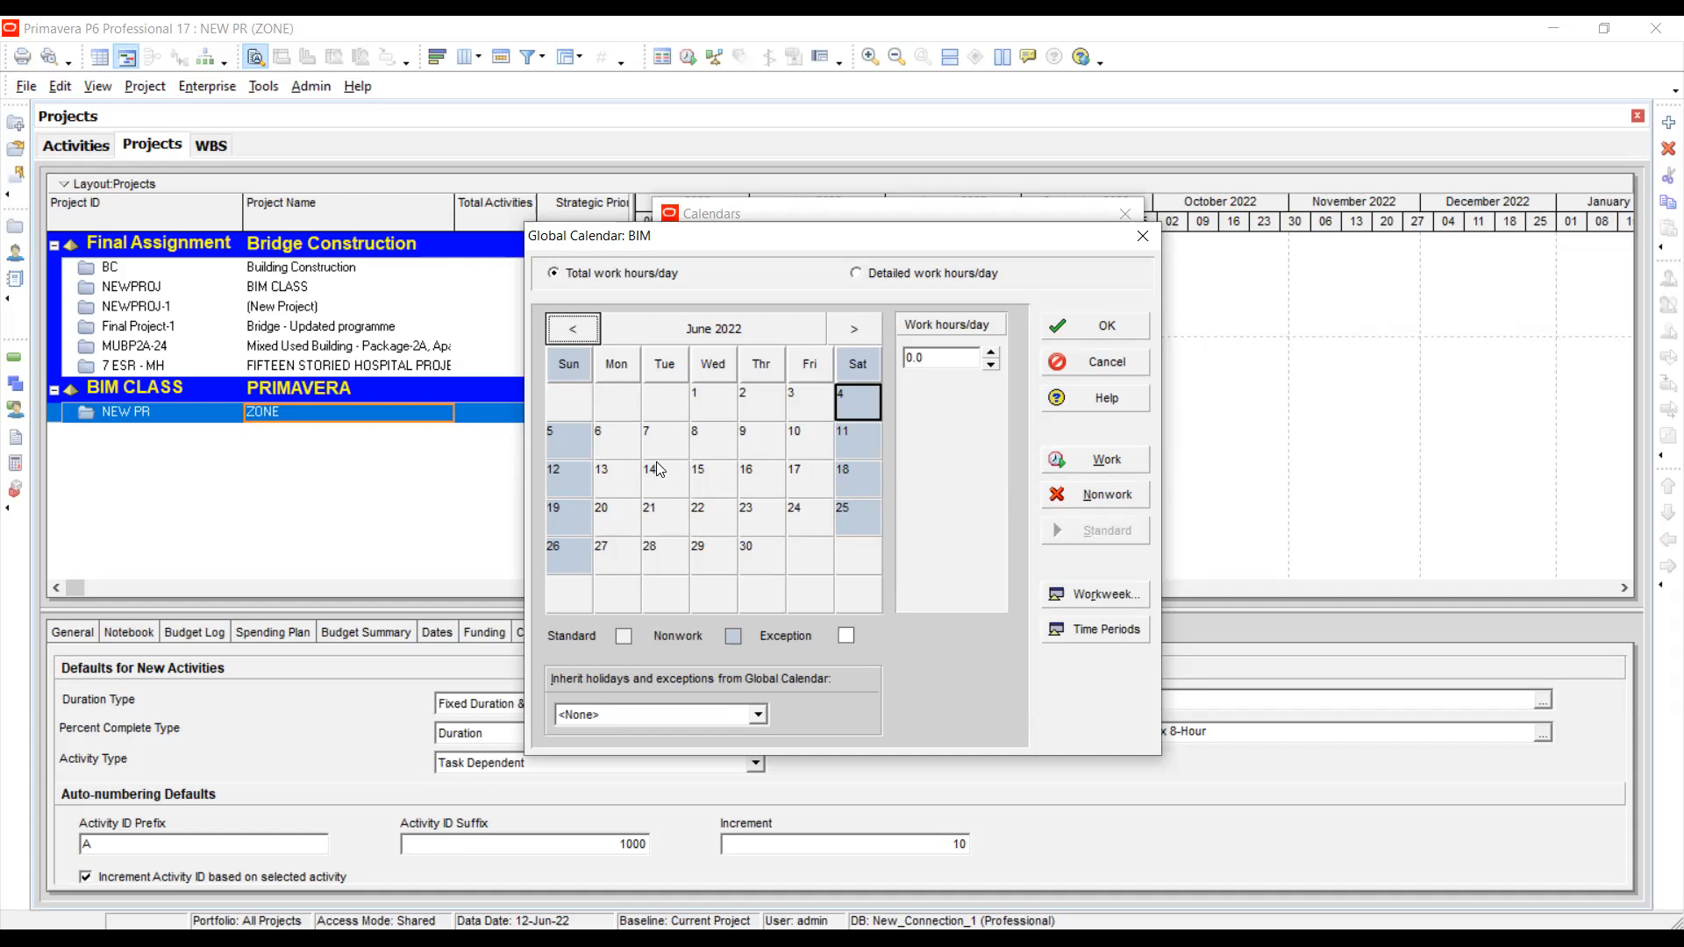
{"action": "left_click", "coordinate": [850, 330]}
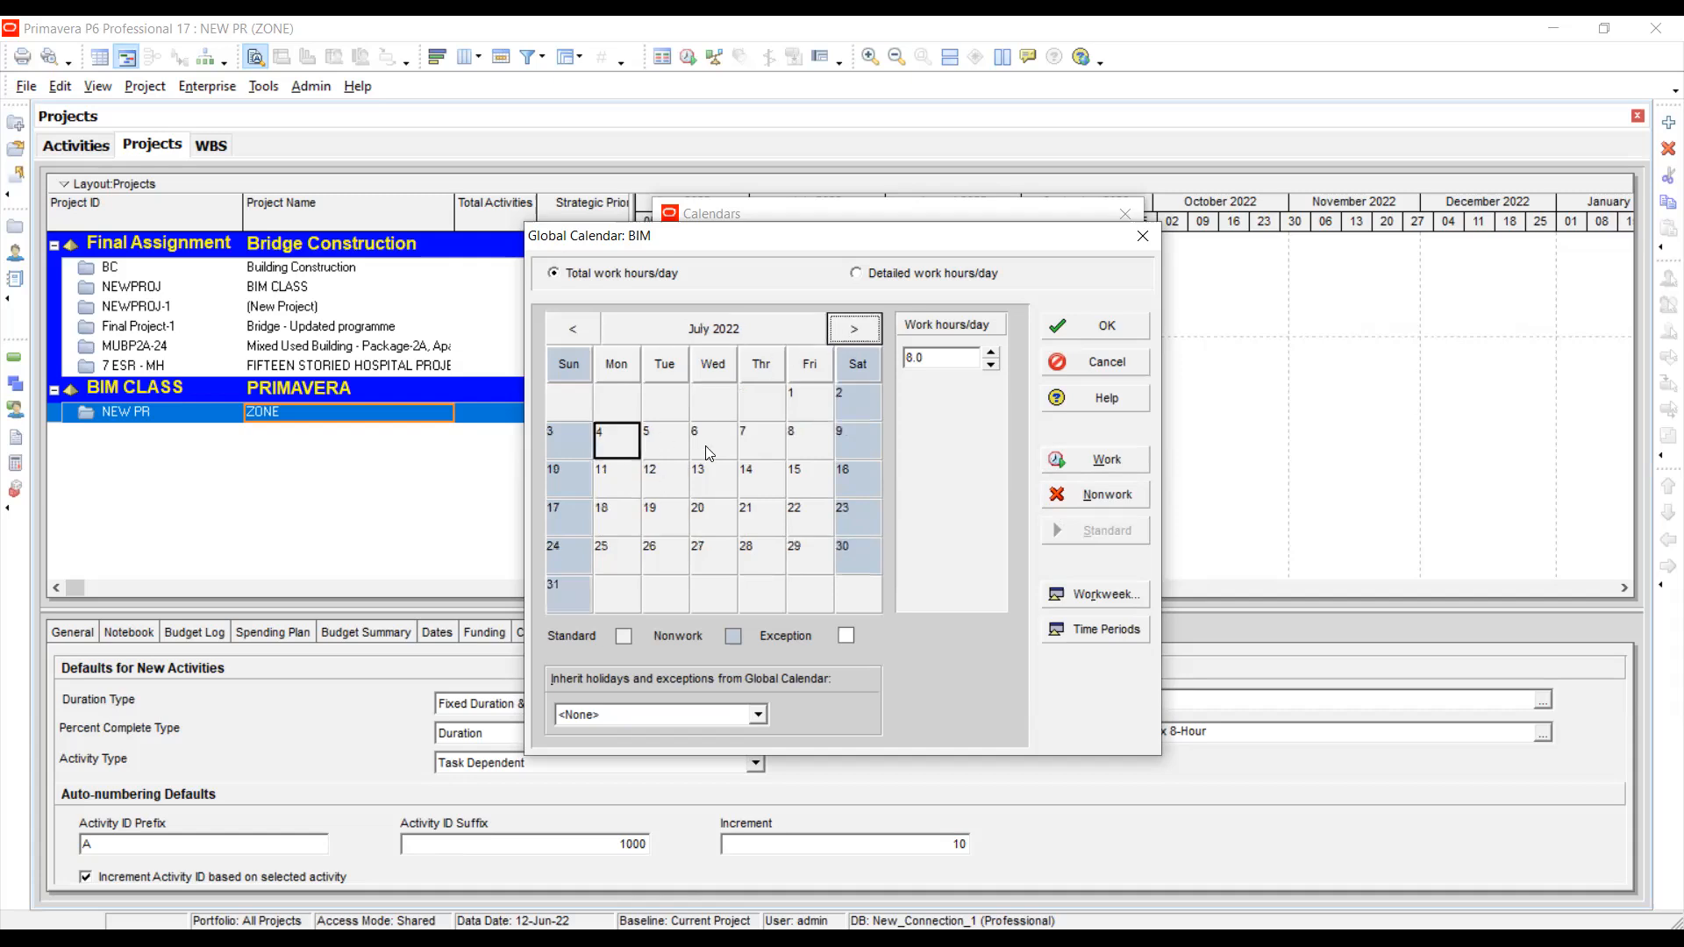
{"action": "left_click", "coordinate": [707, 477]}
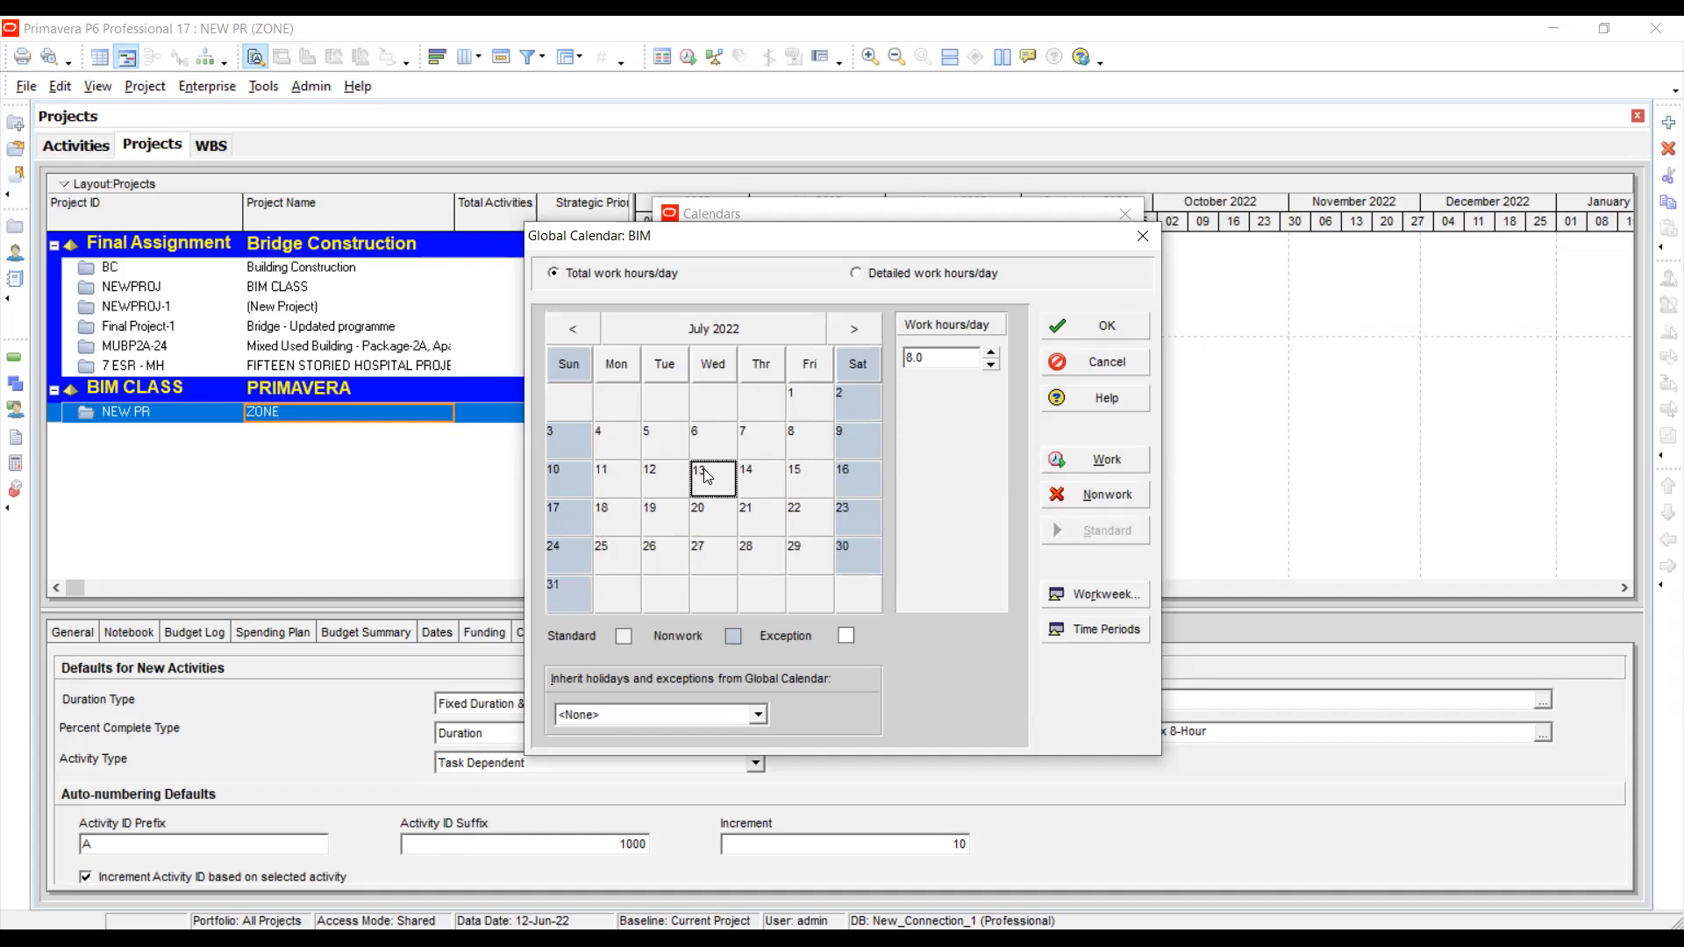
{"action": "left_click", "coordinate": [717, 518]}
{"action": "left_click", "coordinate": [717, 489]}
{"action": "left_click", "coordinate": [1088, 494]}
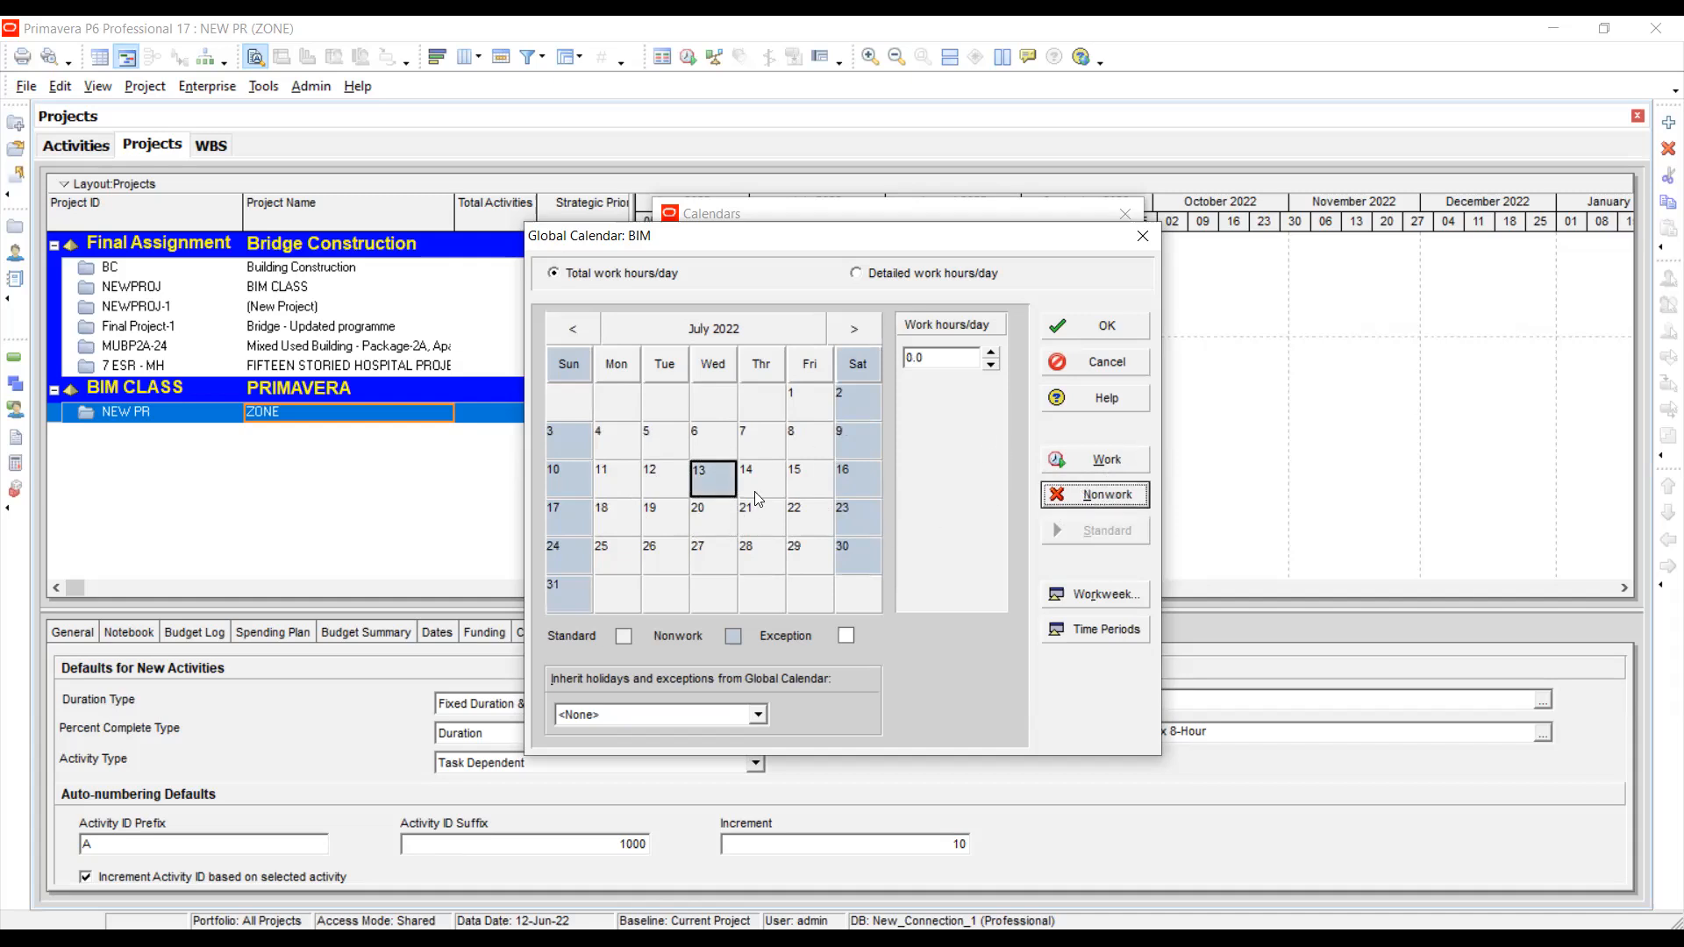
- Set 6 July 2022 as a work day and switch the BIM calendar to detailed work hours per day
{"action": "left_click", "coordinate": [718, 441]}
{"action": "left_click", "coordinate": [1095, 457]}
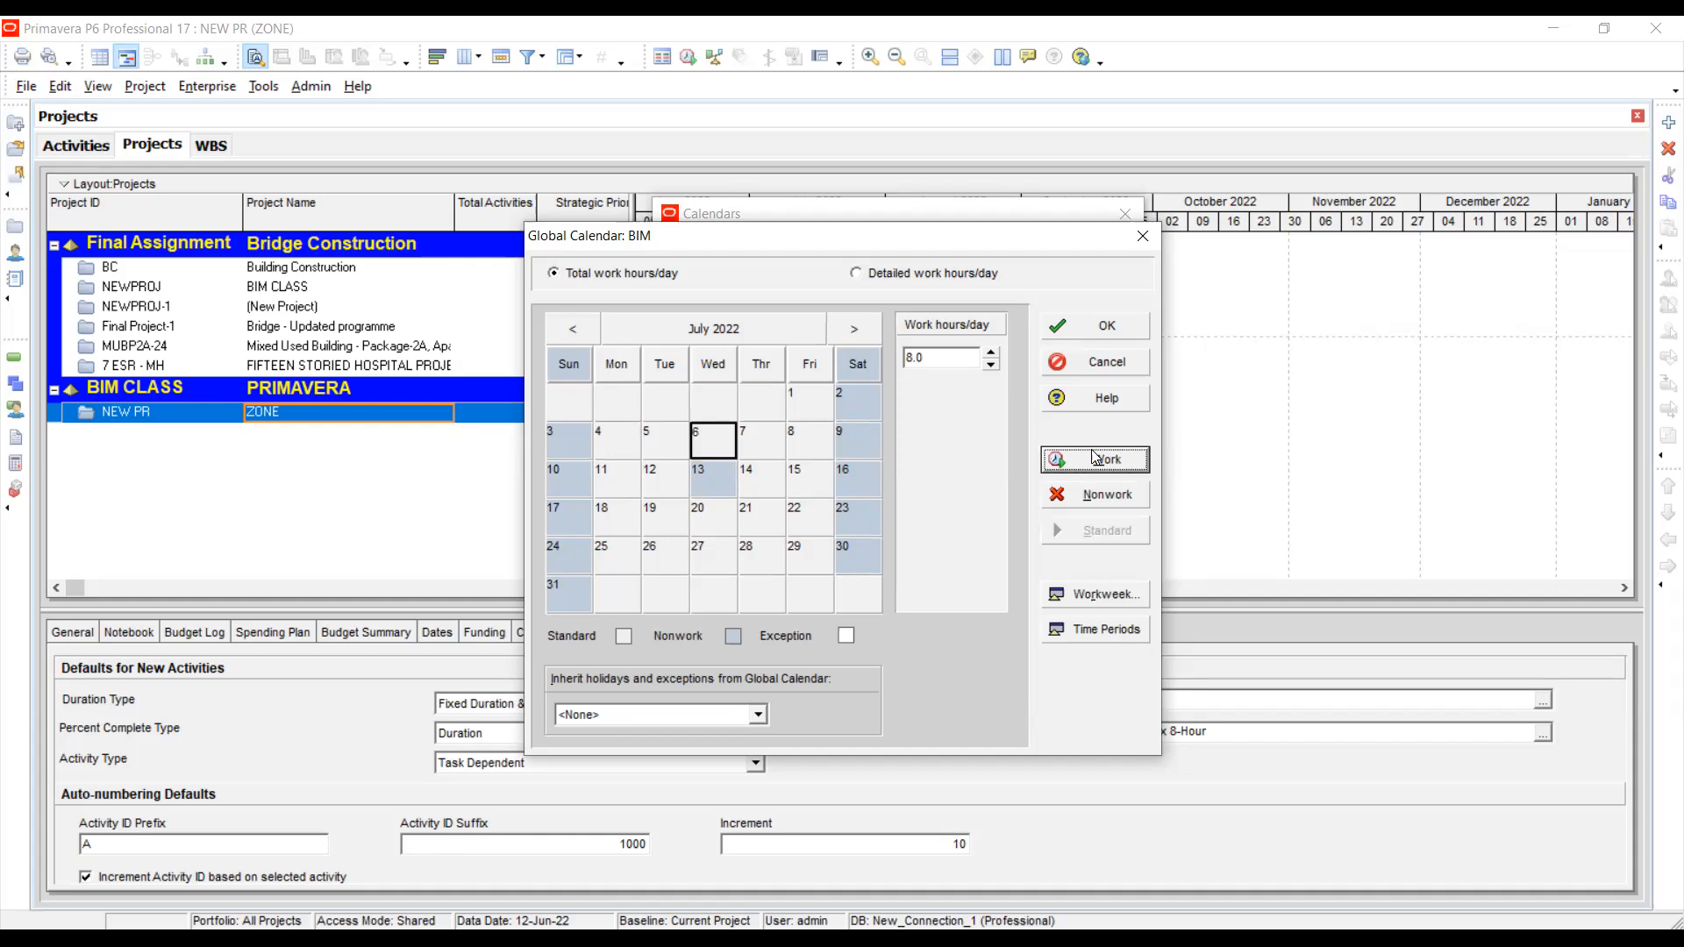
{"action": "left_click", "coordinate": [857, 272]}
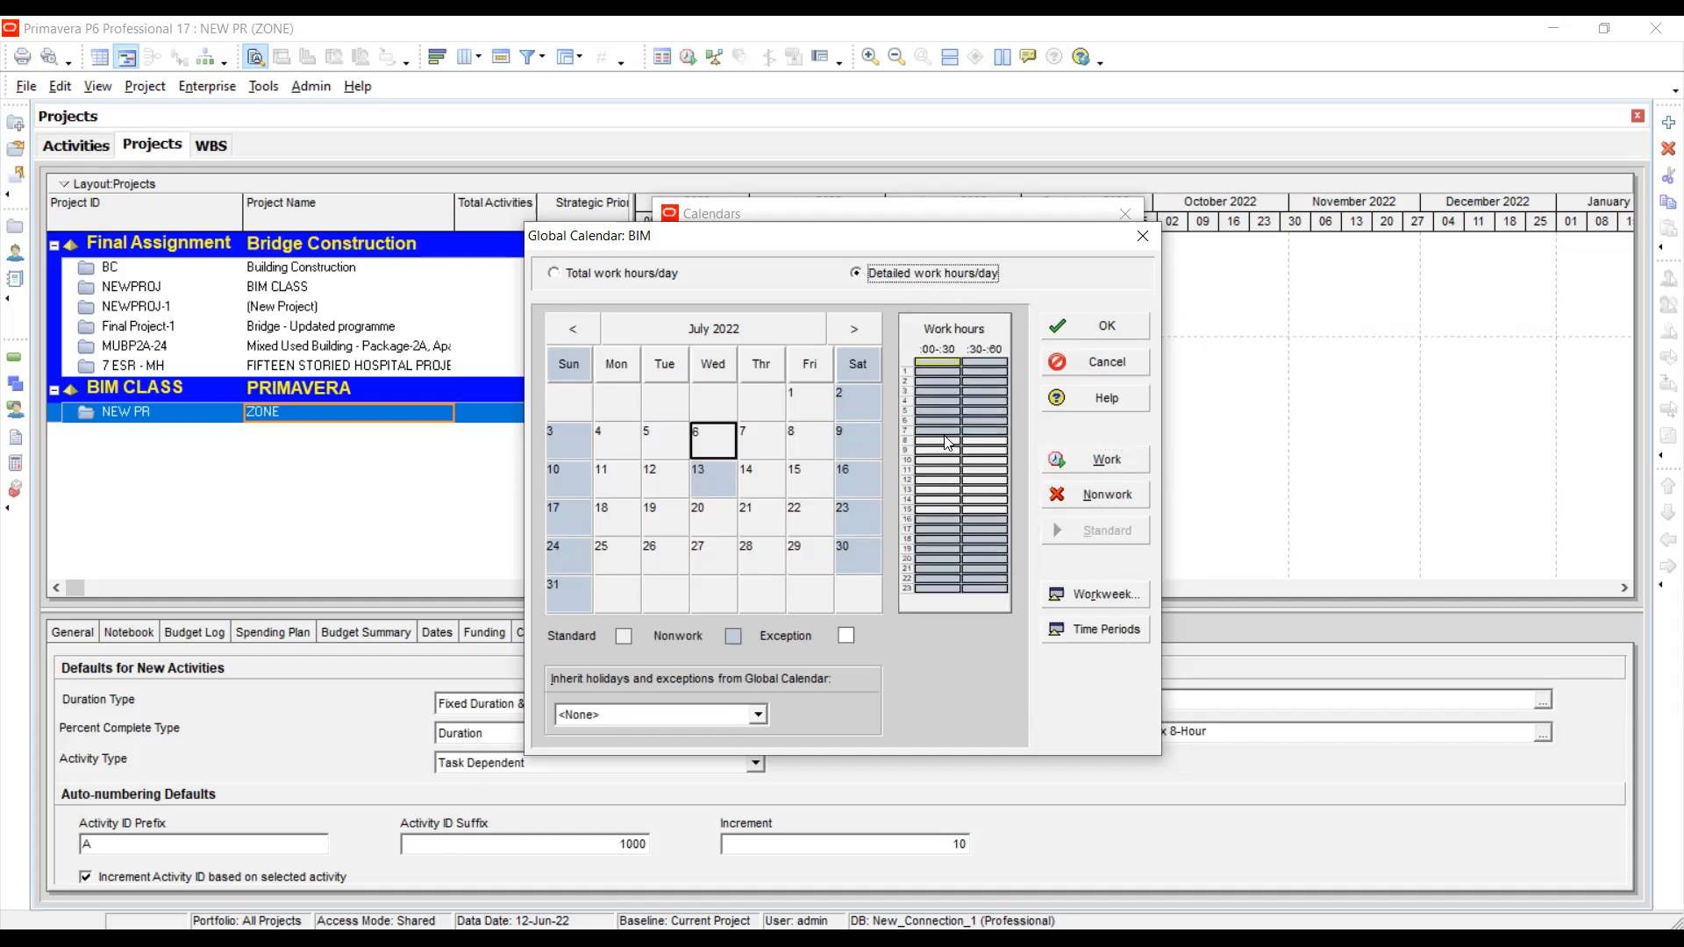
- Mark the half-hour slots from 13:00 to 16:00 on 6 July 2022 as nonwork and save the BIM calendar
{"action": "left_click", "coordinate": [940, 372]}
{"action": "left_click", "coordinate": [939, 508]}
{"action": "left_click", "coordinate": [1096, 494]}
{"action": "left_click", "coordinate": [979, 509]}
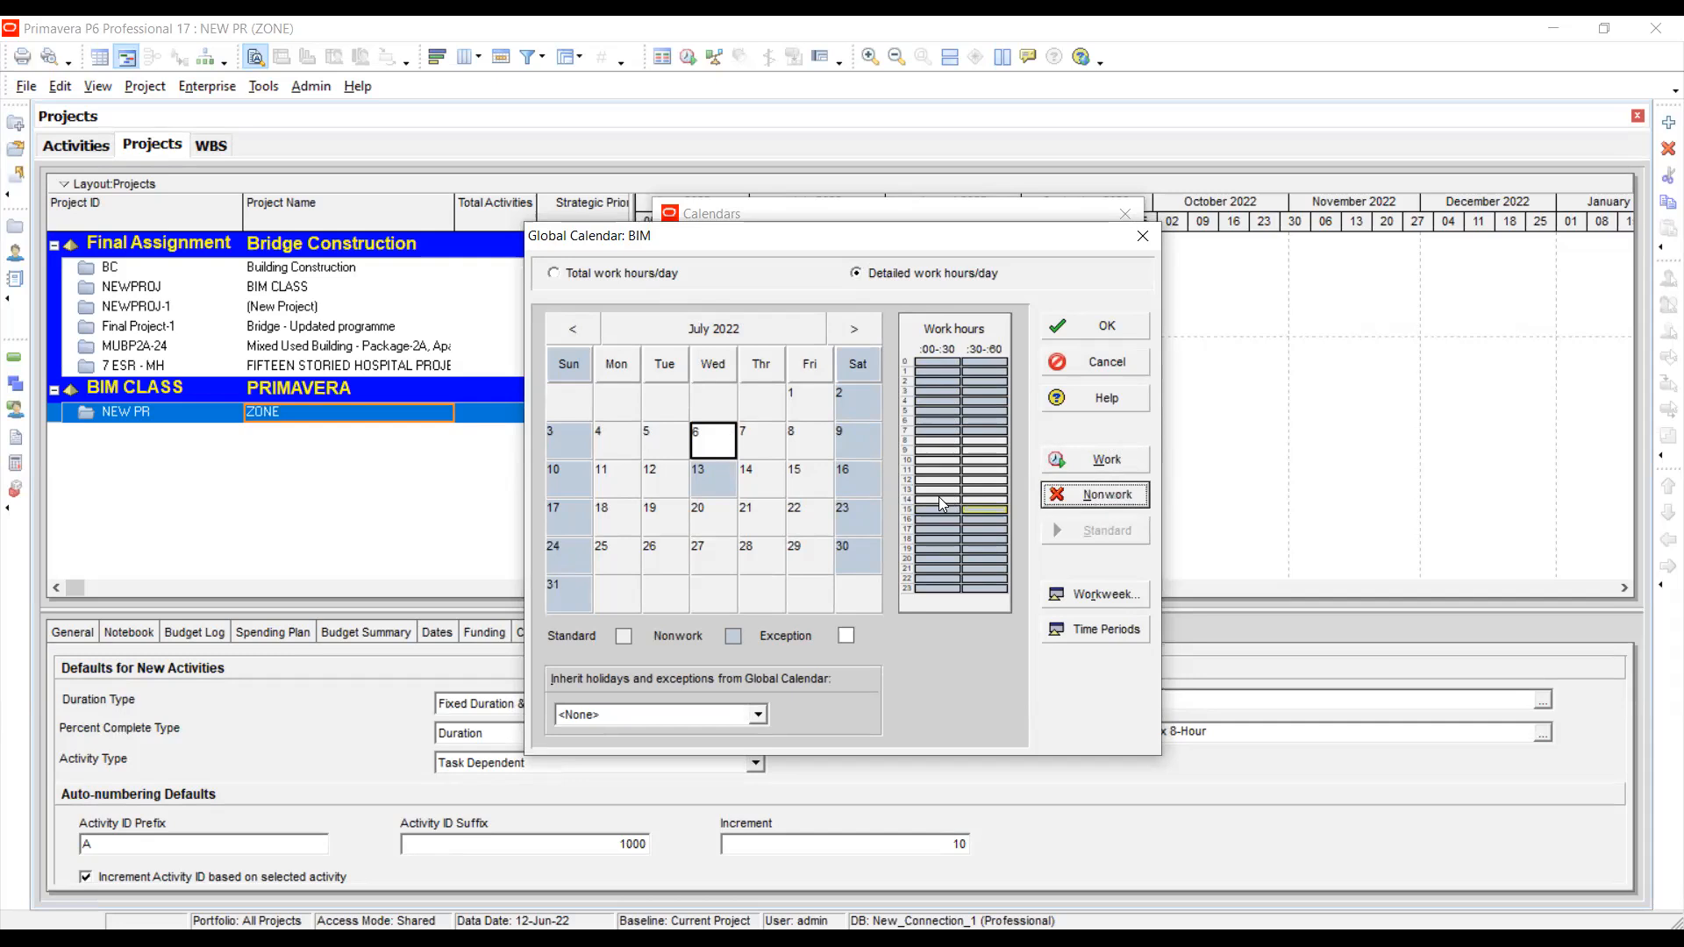
{"action": "left_click", "coordinate": [938, 440]}
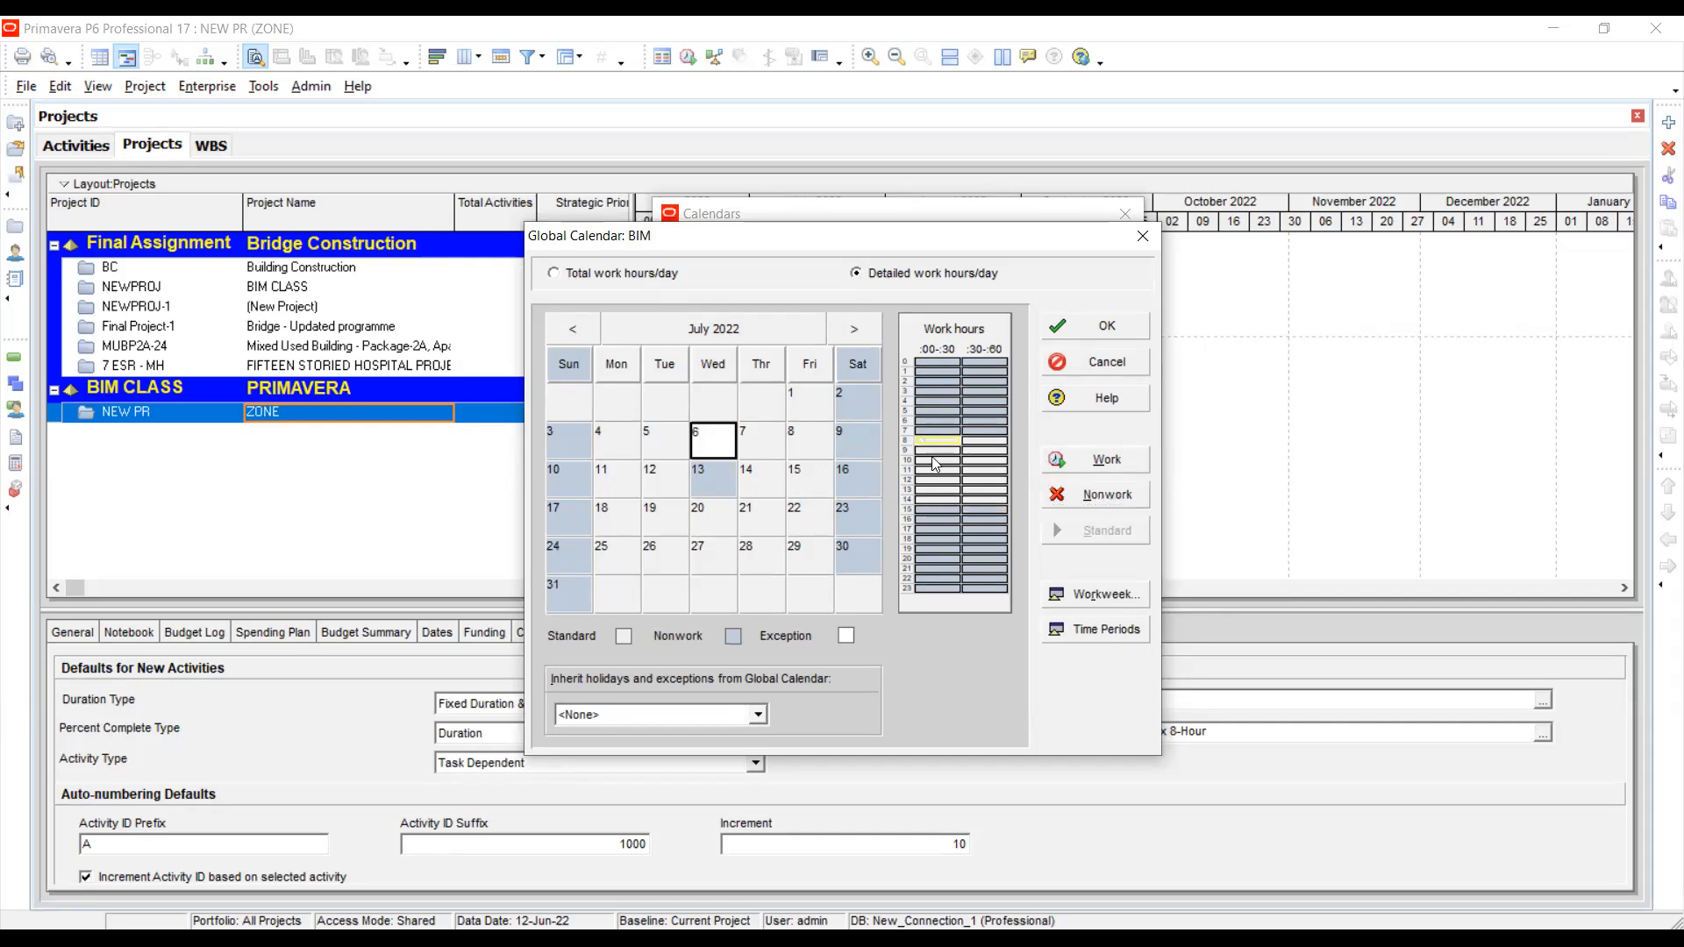
{"action": "left_click", "coordinate": [1088, 496]}
{"action": "left_click", "coordinate": [933, 500]}
{"action": "left_click", "coordinate": [1063, 497]}
{"action": "left_click", "coordinate": [984, 500]}
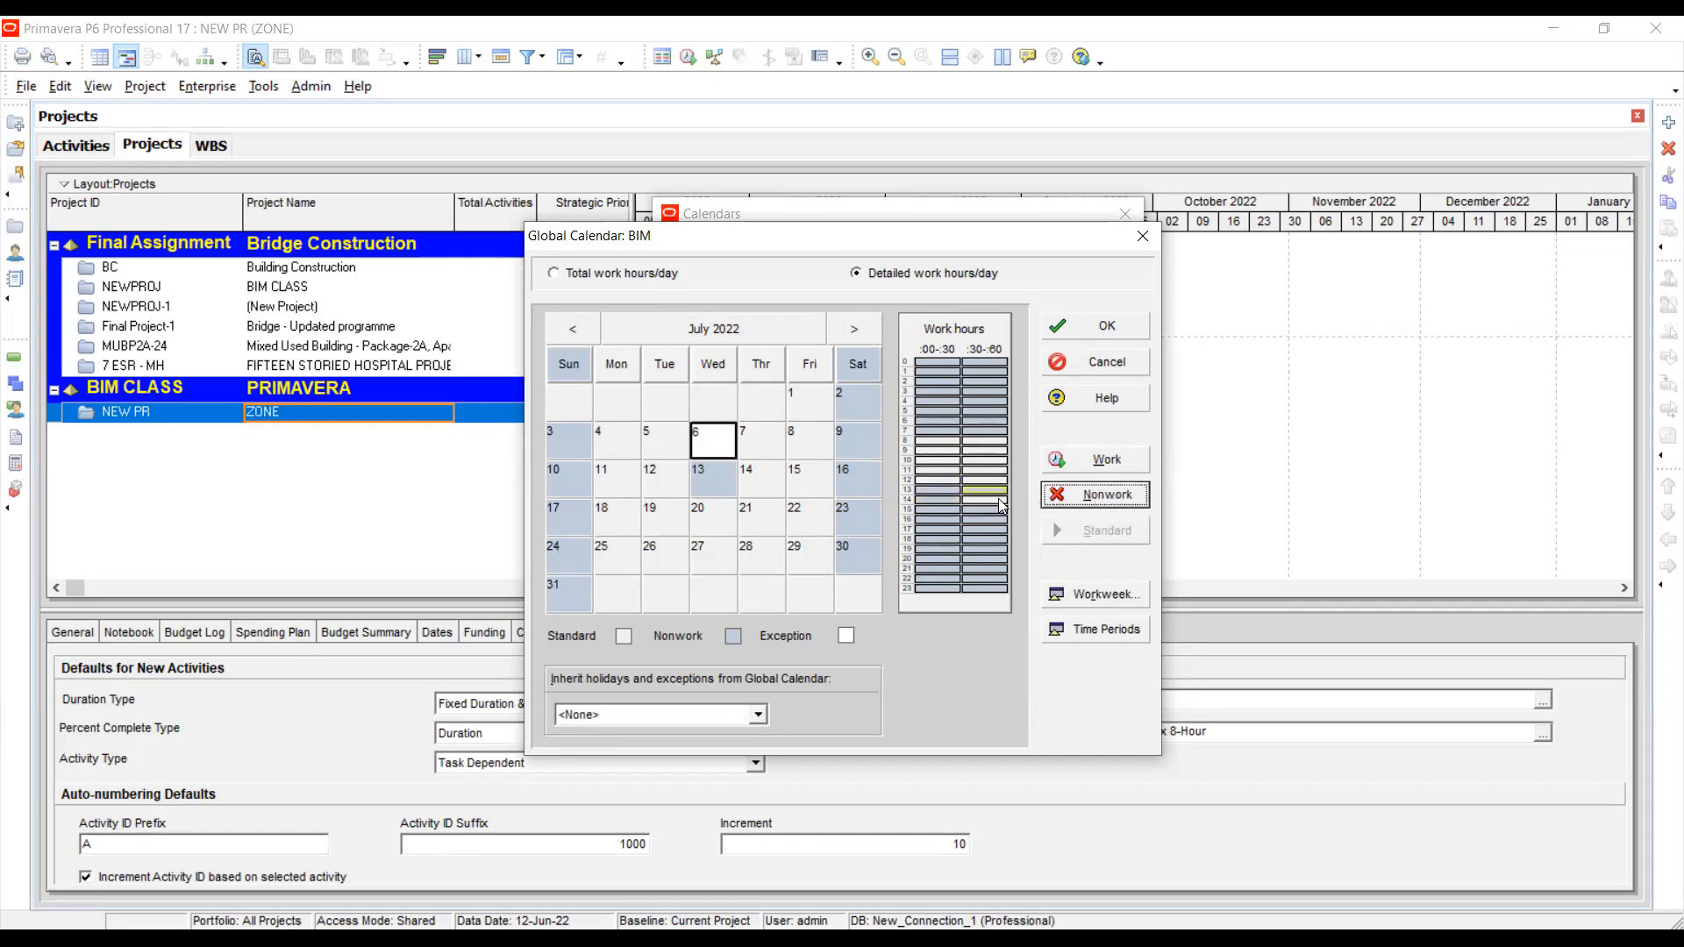
{"action": "left_click", "coordinate": [1077, 502]}
{"action": "left_click", "coordinate": [1092, 330]}
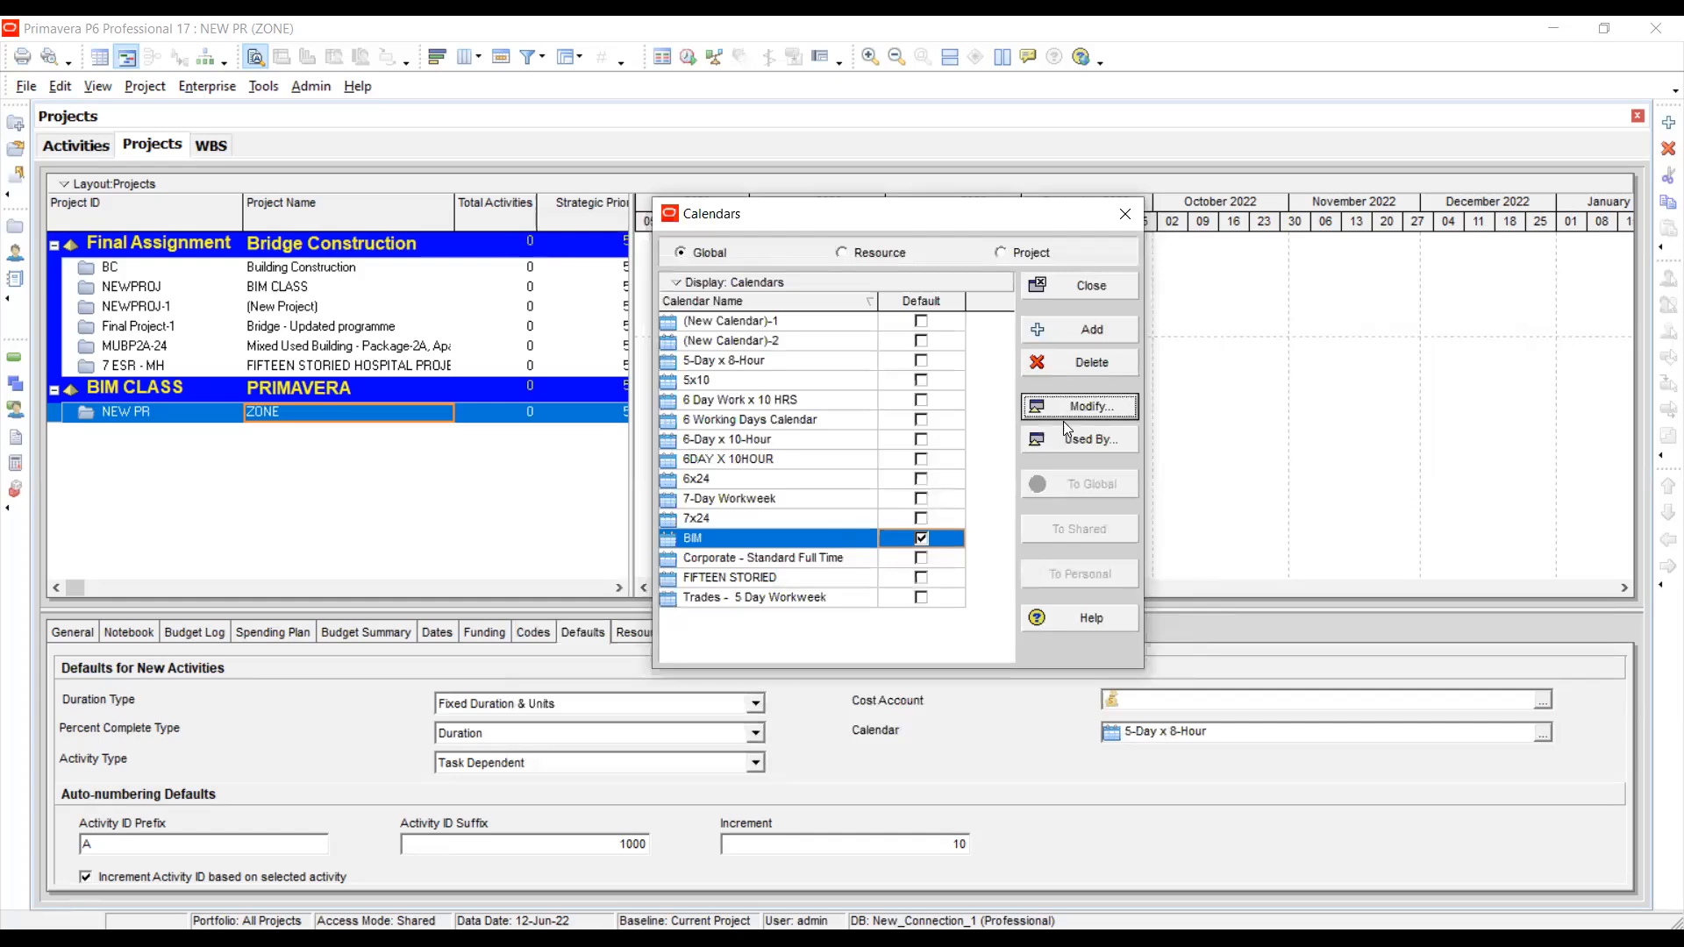
- Reopen the BIM calendar and examine the detailed work hours of 6, 12 and 13 July 2022
{"action": "left_click", "coordinate": [1064, 409]}
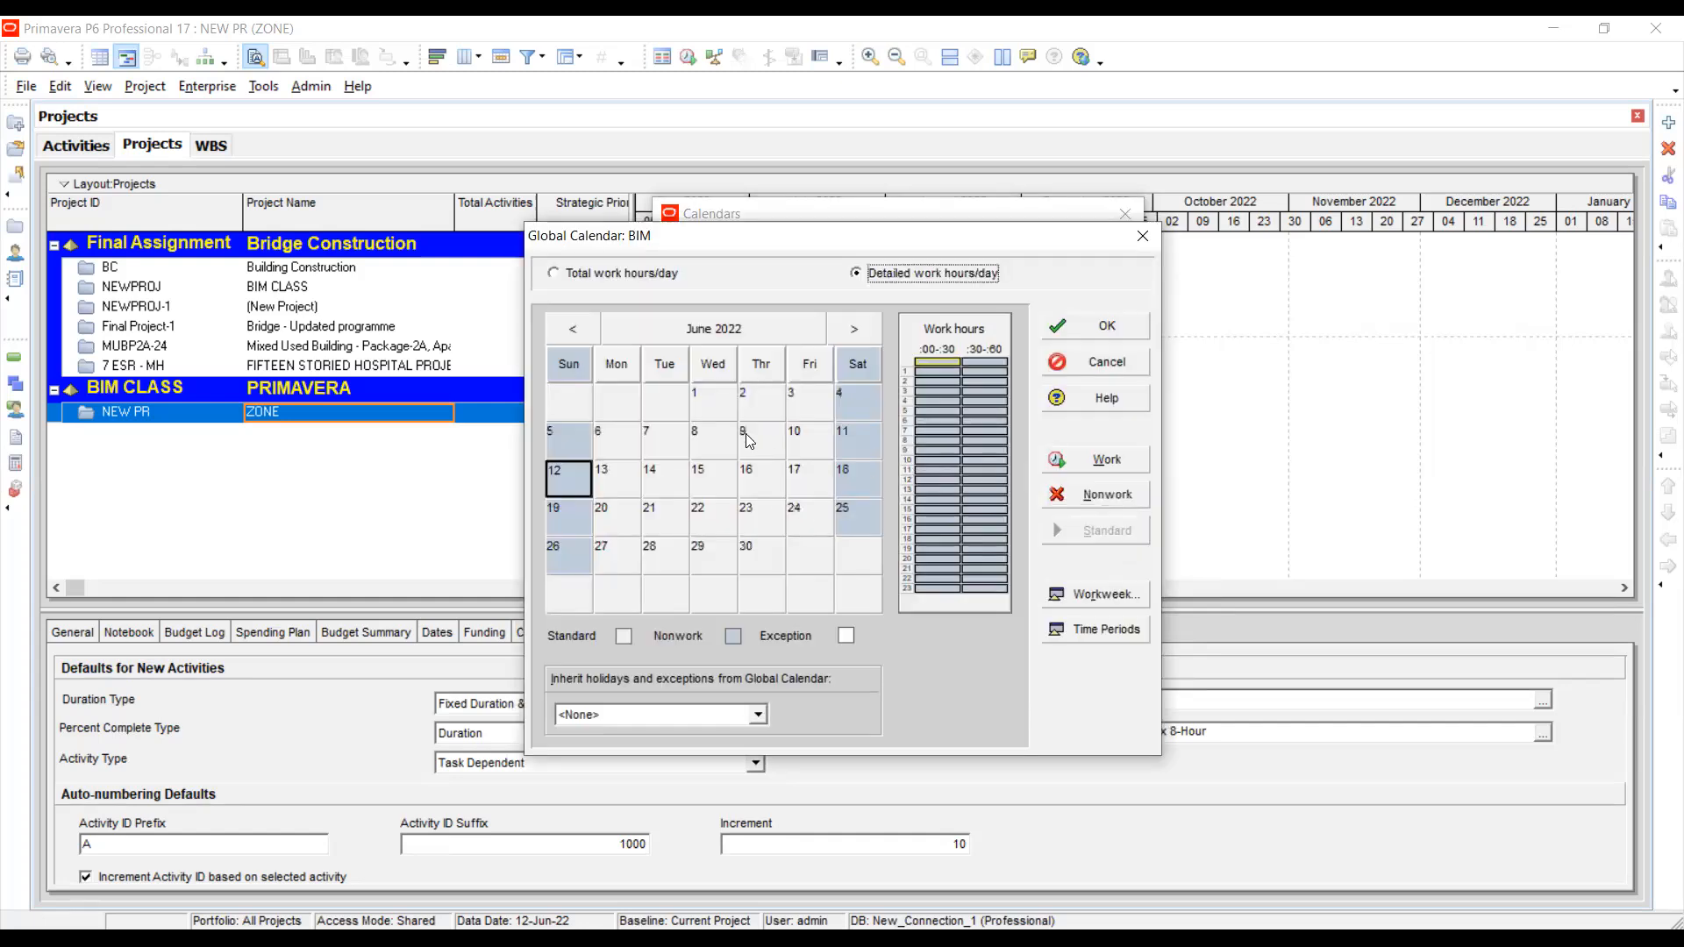
{"action": "left_click", "coordinate": [854, 330]}
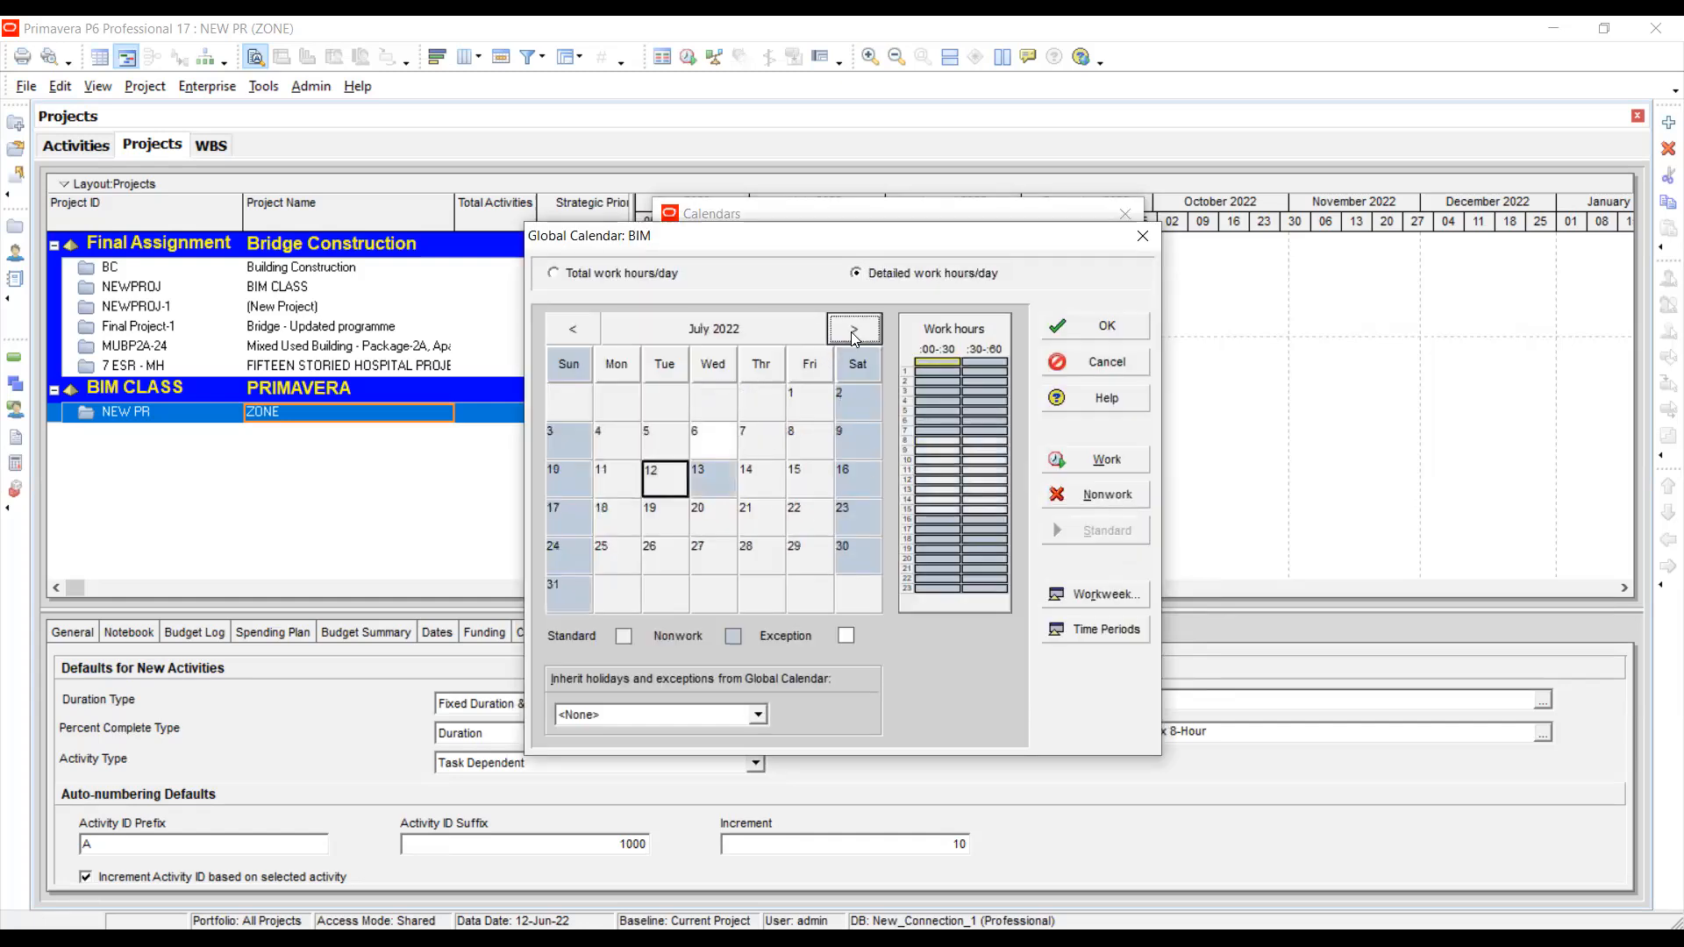
{"action": "left_click", "coordinate": [698, 446]}
{"action": "left_click", "coordinate": [707, 465]}
{"action": "left_click", "coordinate": [709, 439]}
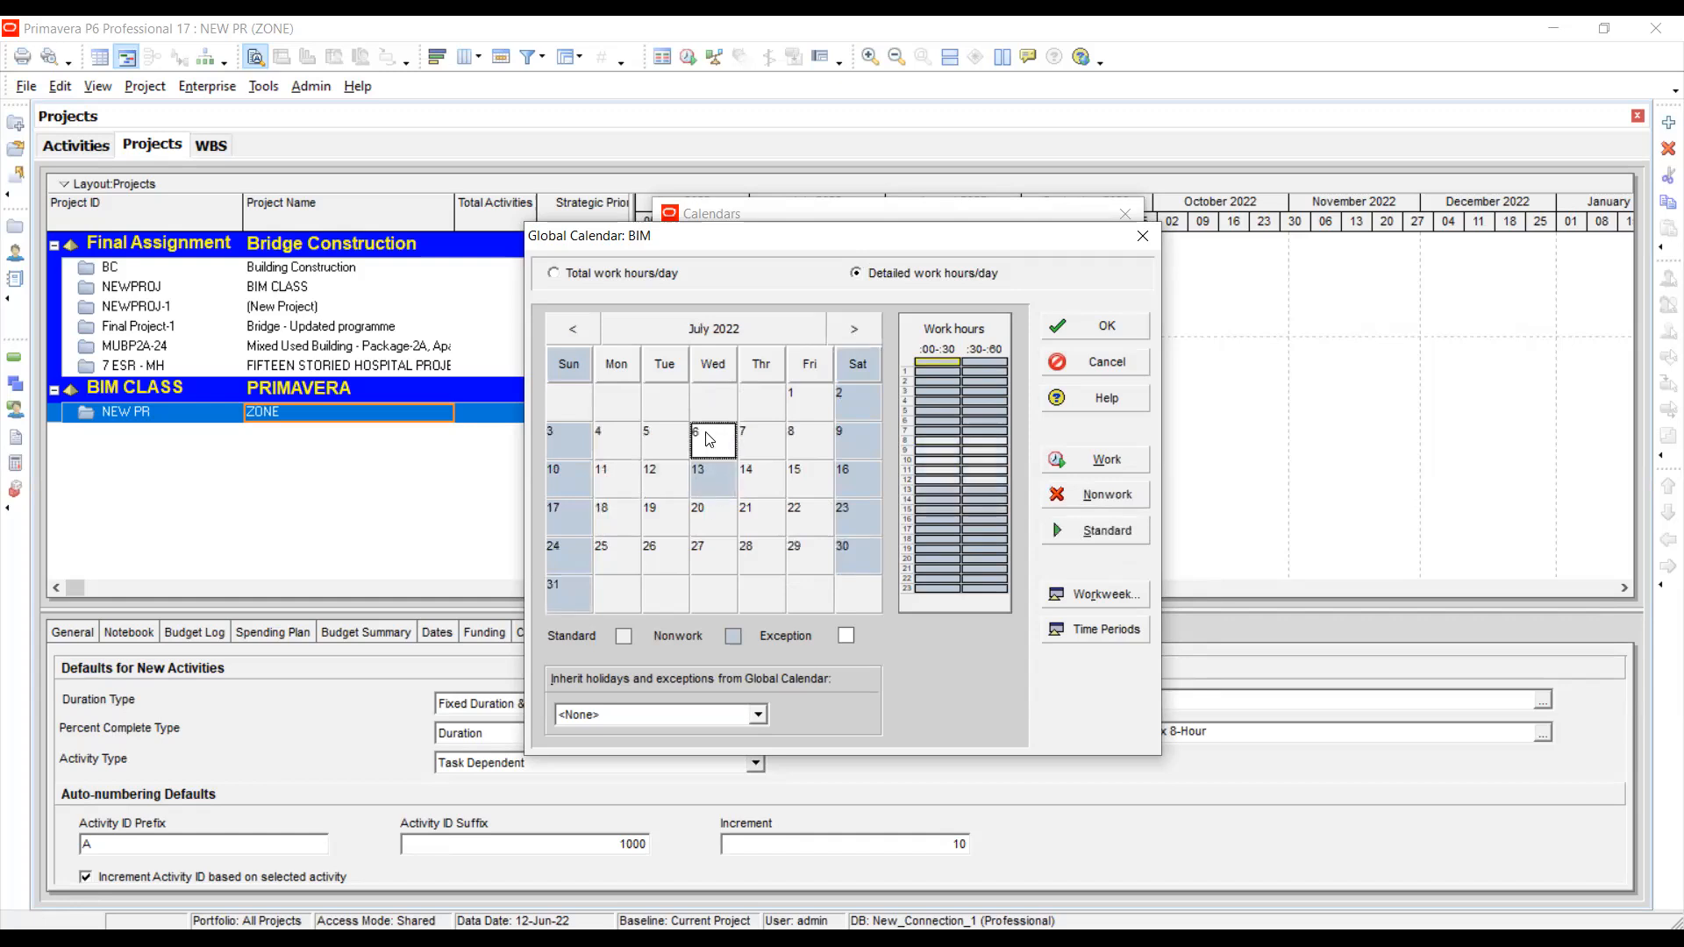
{"action": "left_click", "coordinate": [710, 472]}
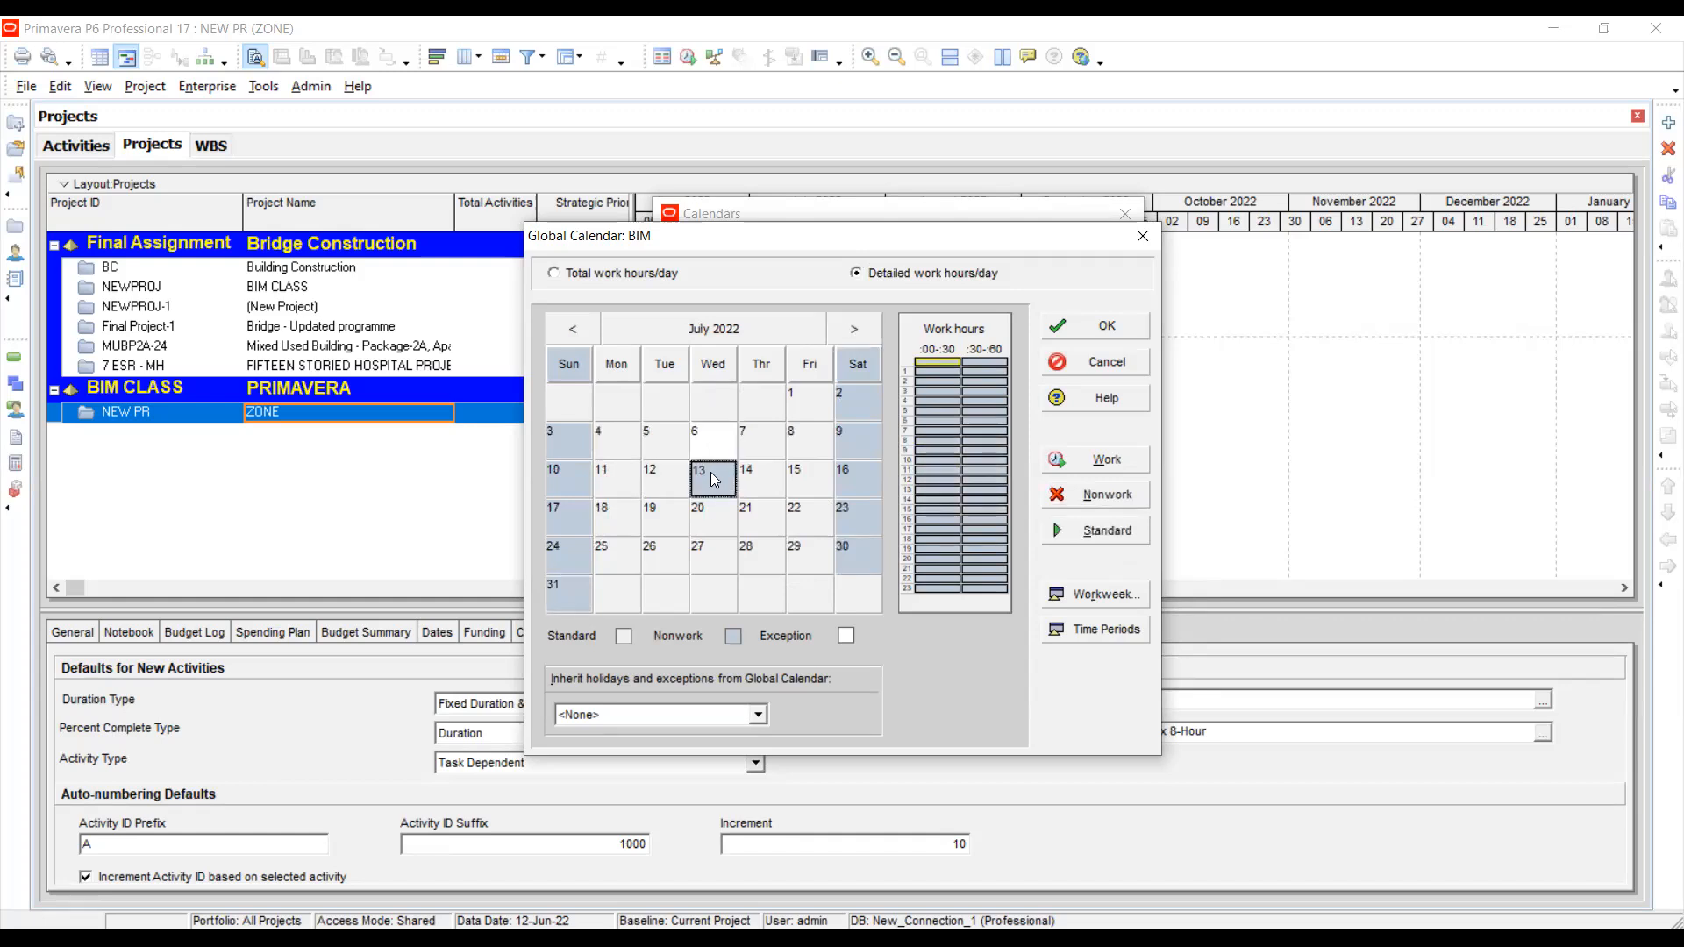
{"action": "left_click", "coordinate": [649, 477]}
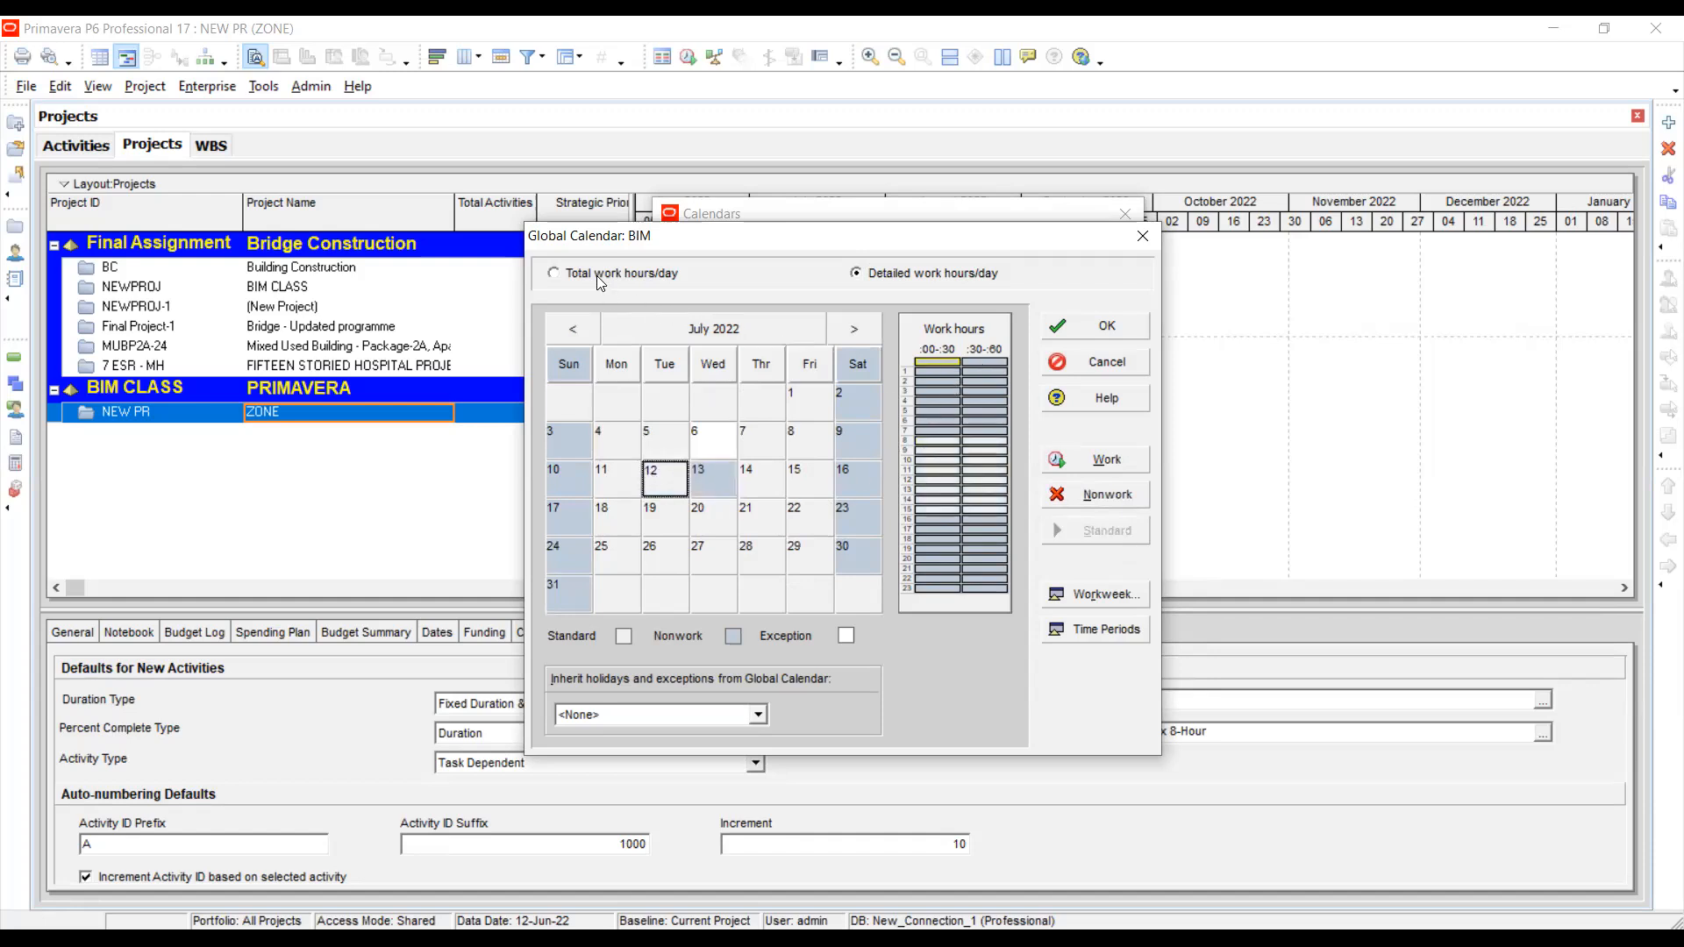
- Switch to total work hours per day and check the values for 6 and 13 July 2022
{"action": "left_click", "coordinate": [554, 273]}
{"action": "left_click", "coordinate": [717, 445]}
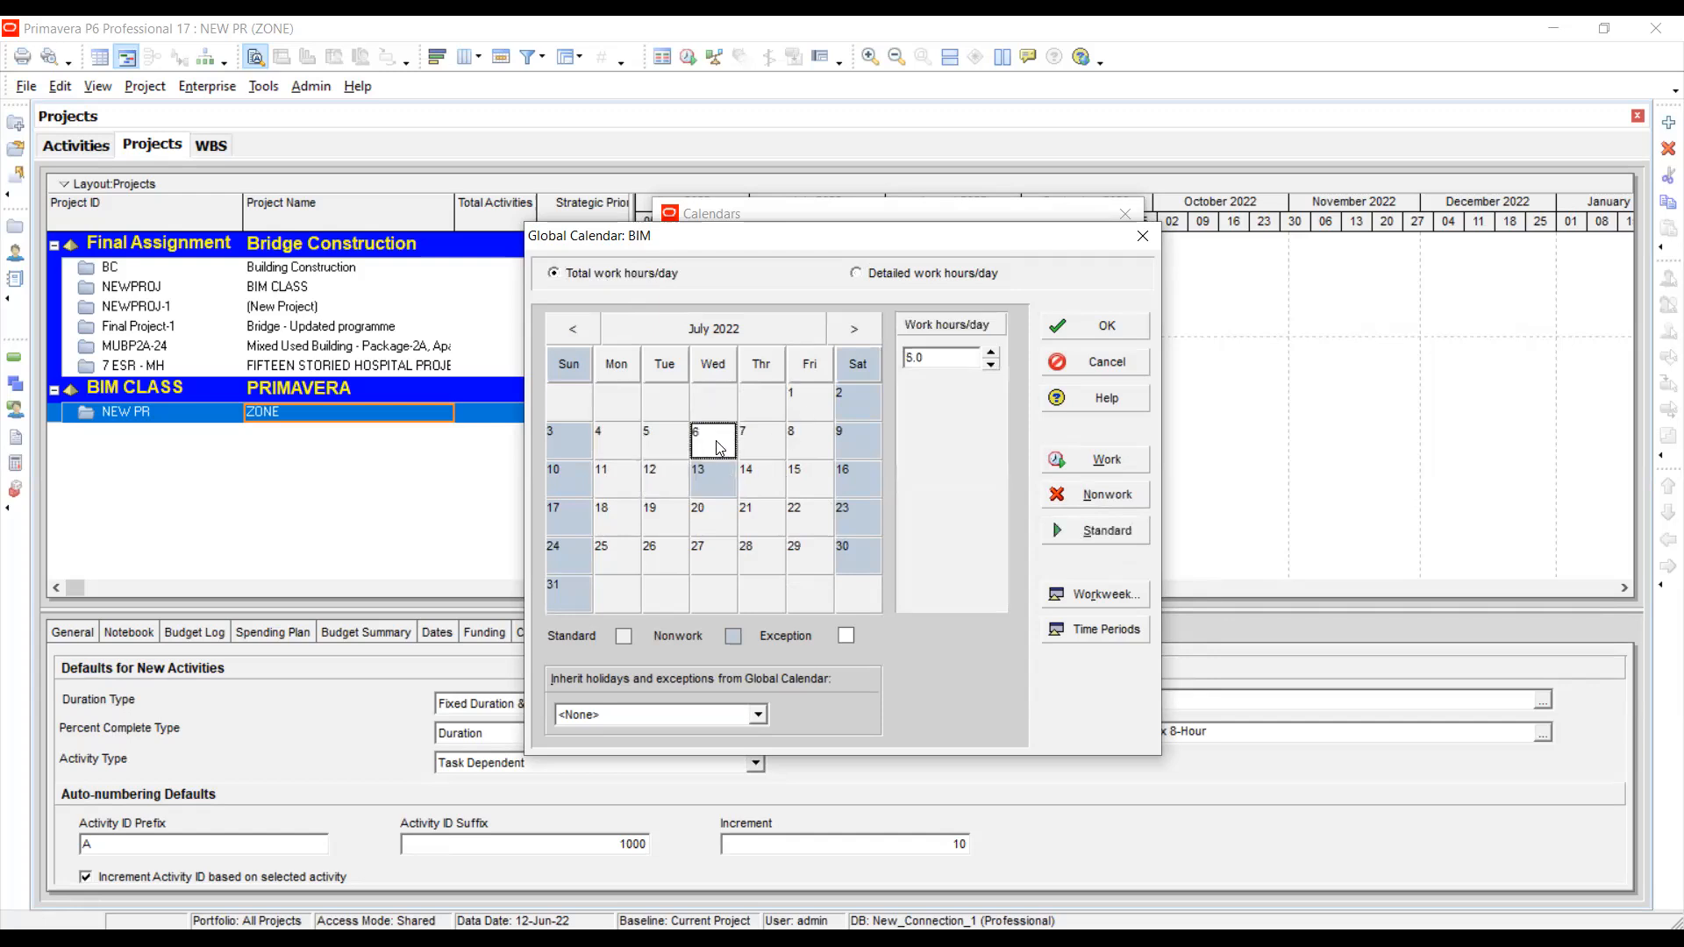
{"action": "left_click", "coordinate": [932, 357]}
{"action": "left_click", "coordinate": [696, 488]}
{"action": "left_click", "coordinate": [854, 328]}
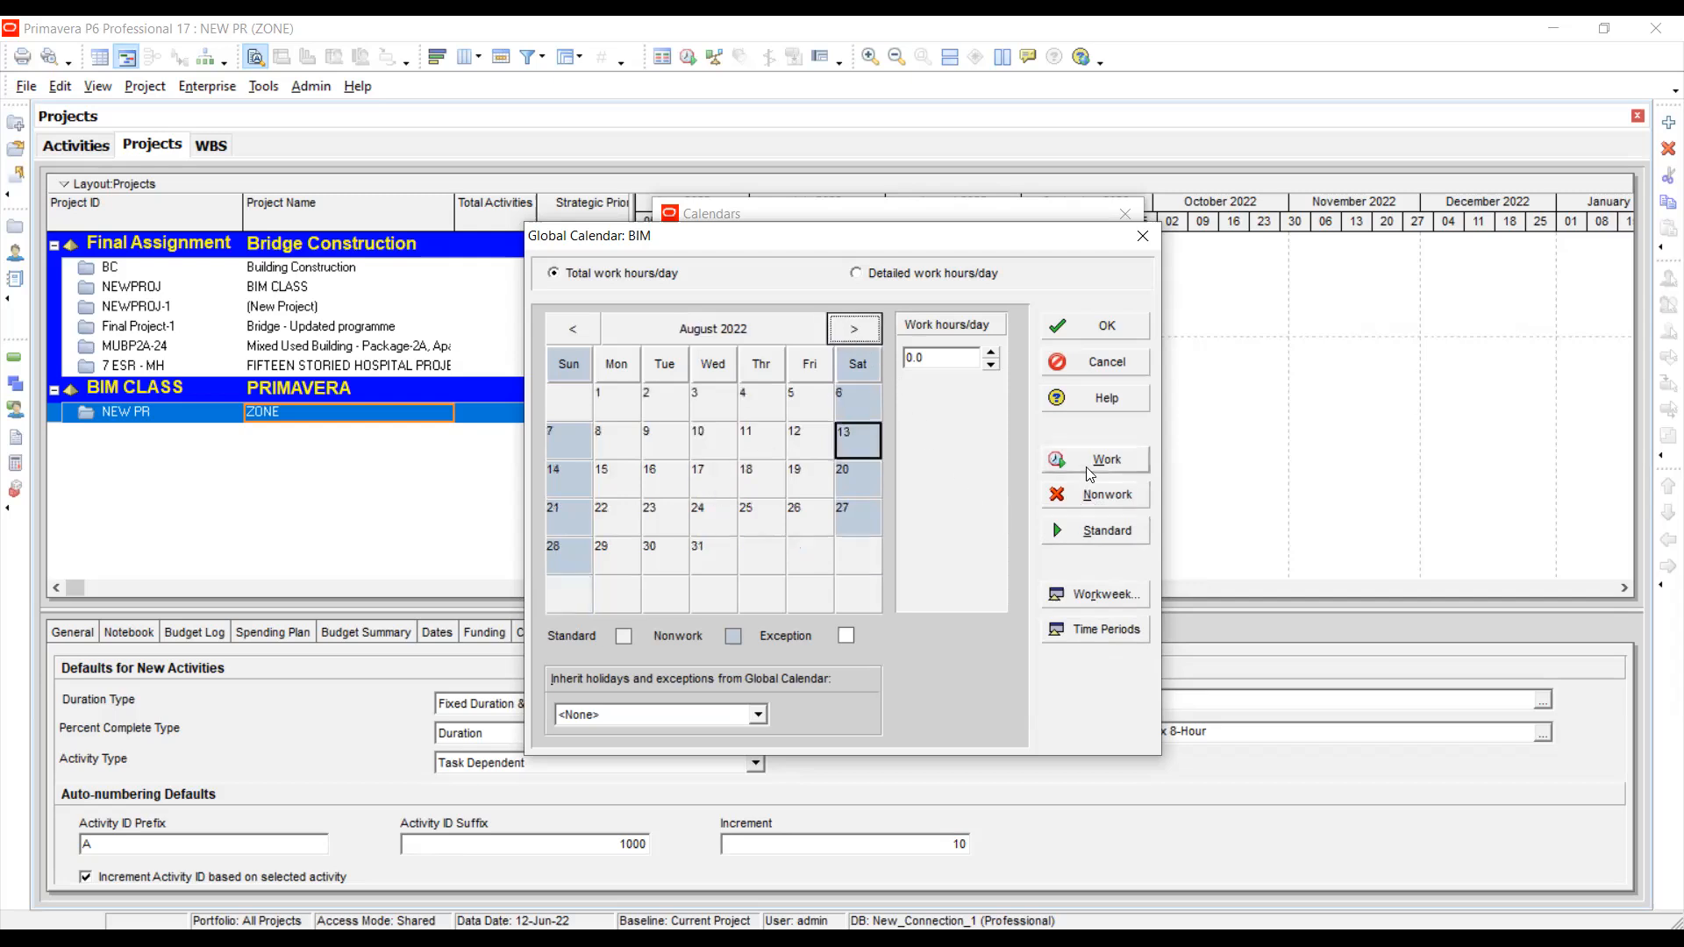
{"action": "left_click", "coordinate": [574, 331]}
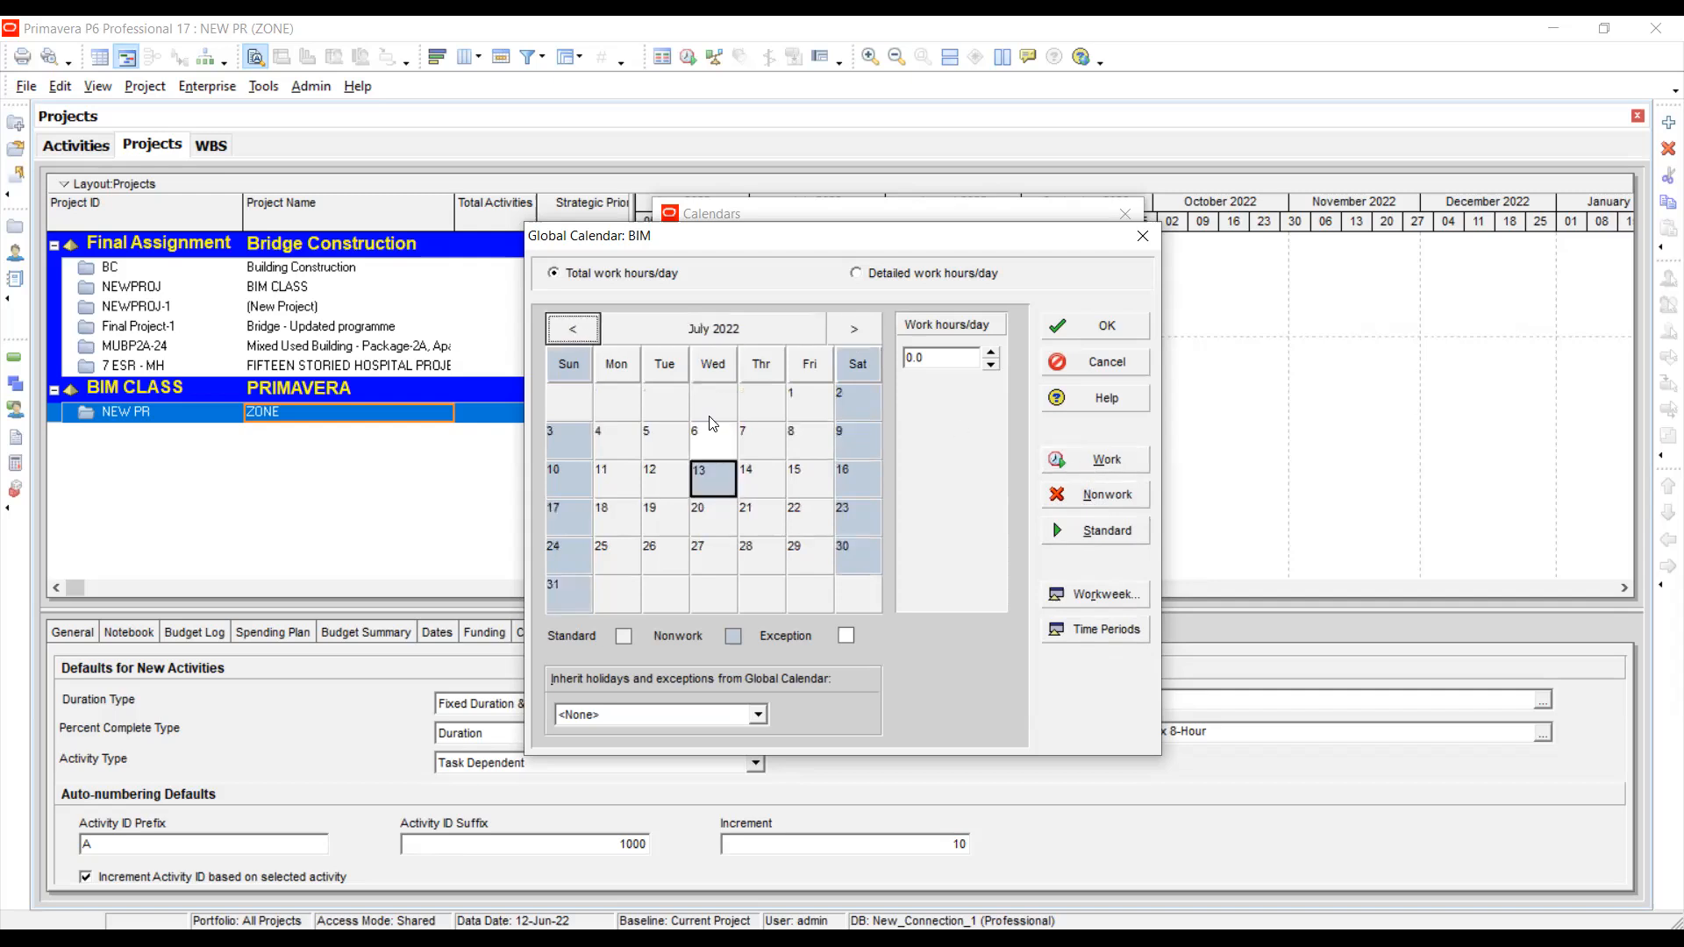
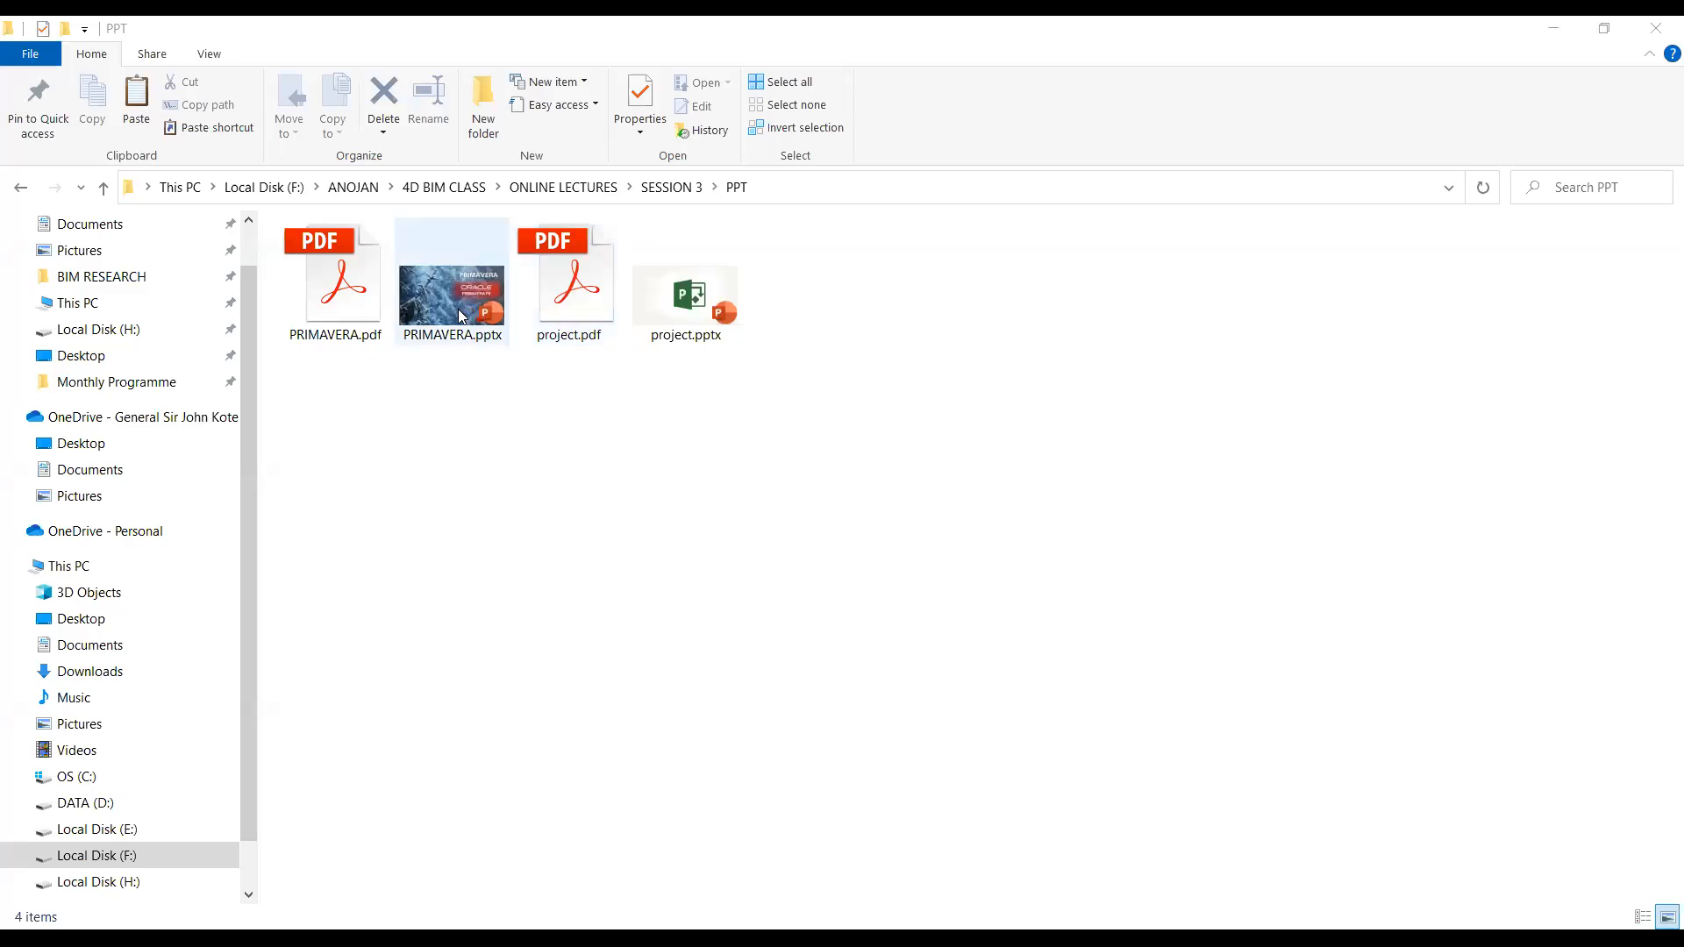
- Switch to the PPT folder in File Explorer and open the presentation PRIMAVERA.pptx
{"action": "double_click", "coordinate": [462, 318]}
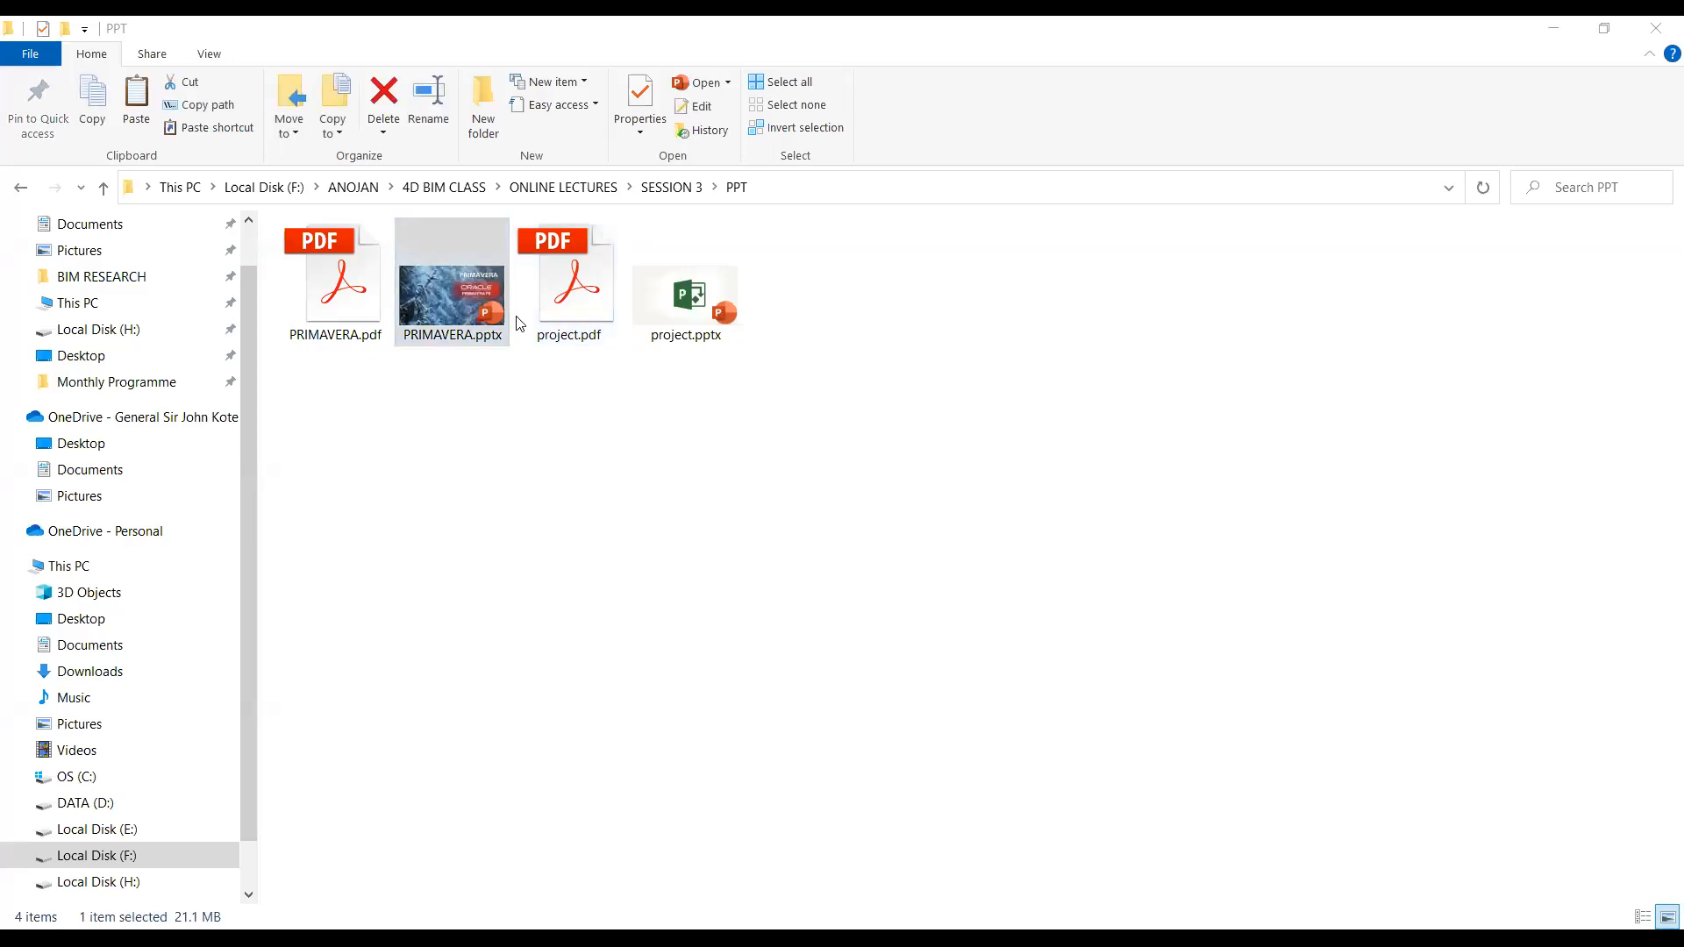
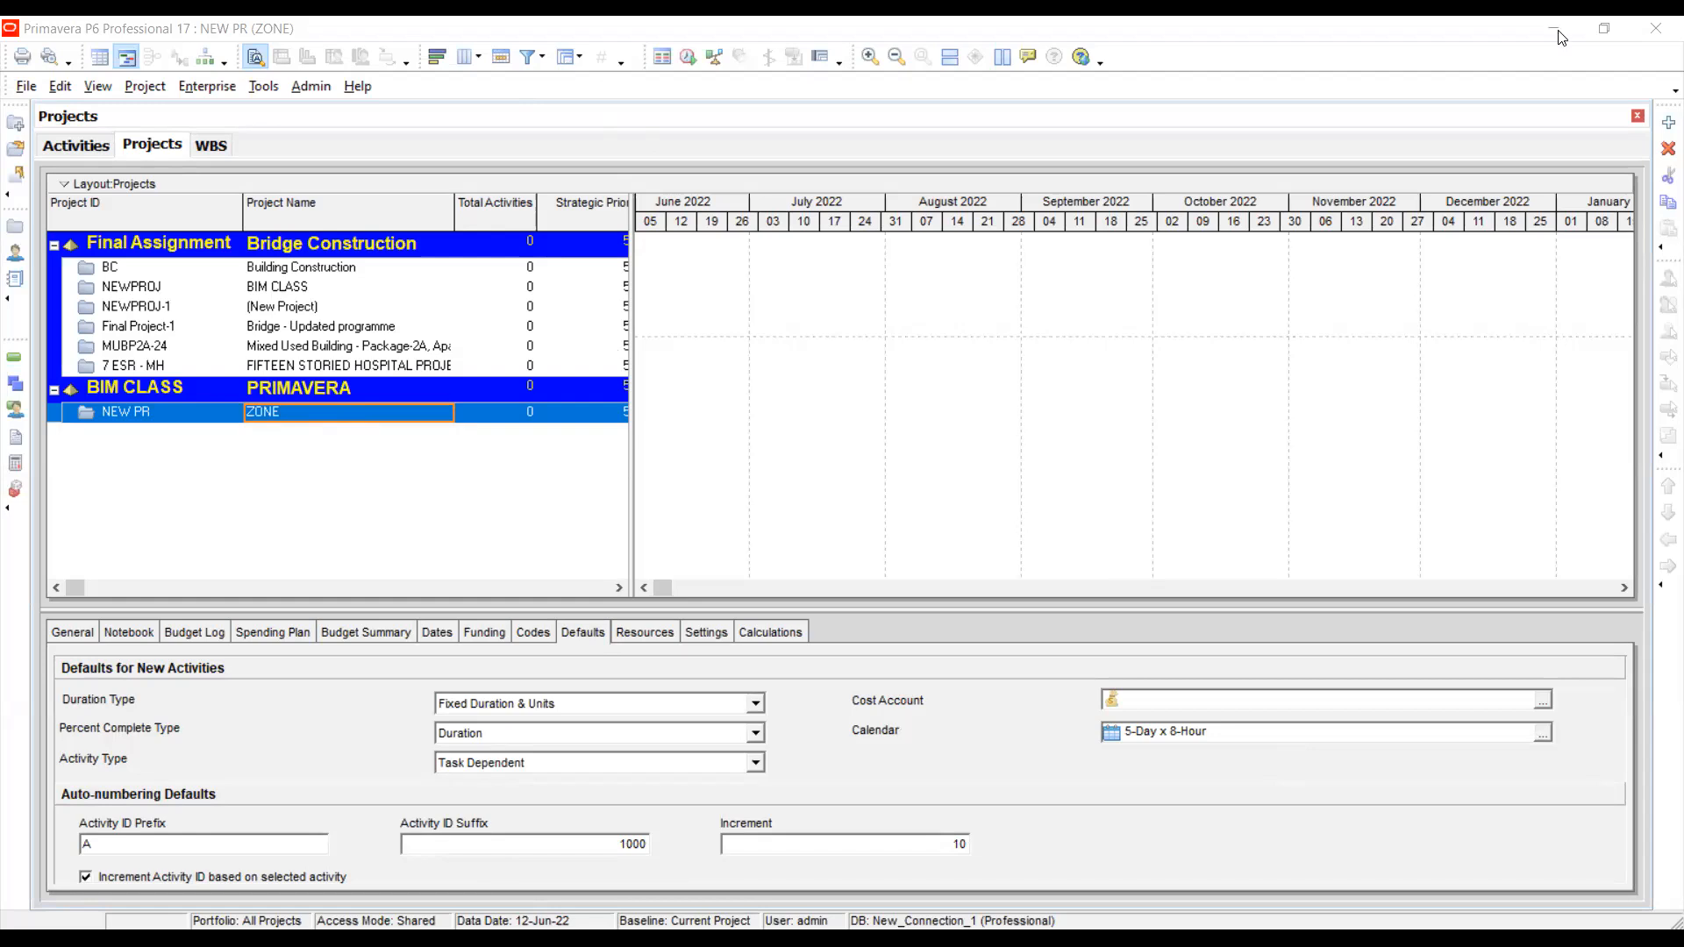
- Switch back to Primavera P6 and close the BIM calendar editor and the Calendars list
{"action": "left_click", "coordinate": [705, 227]}
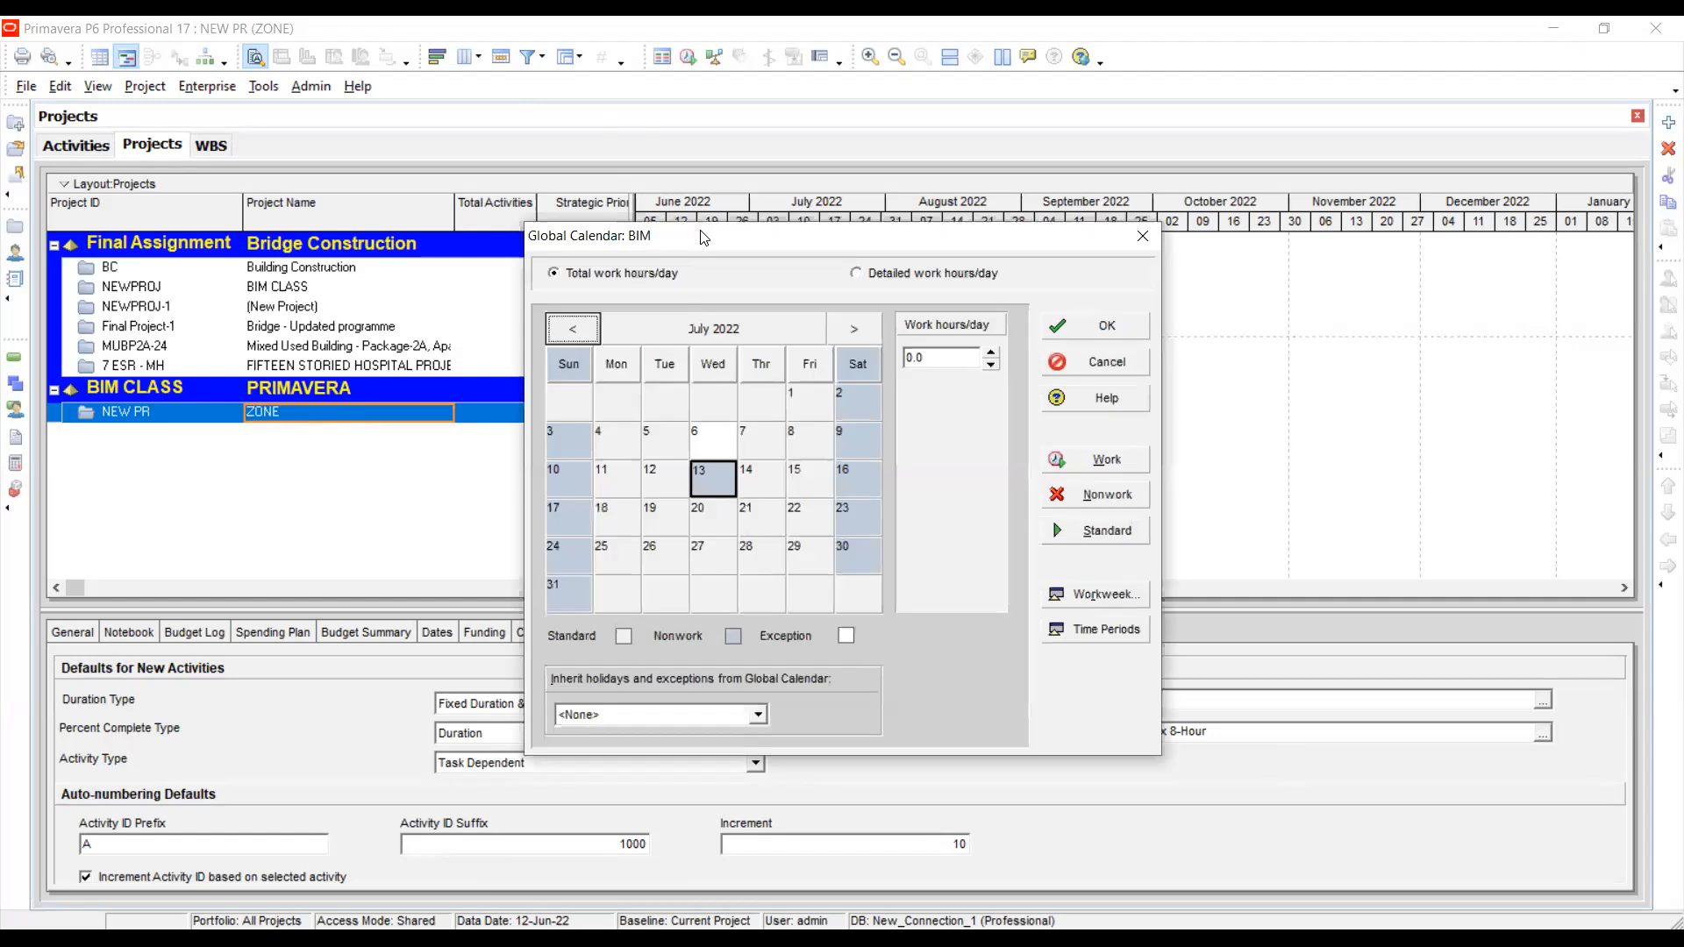
{"action": "left_click", "coordinate": [1140, 235]}
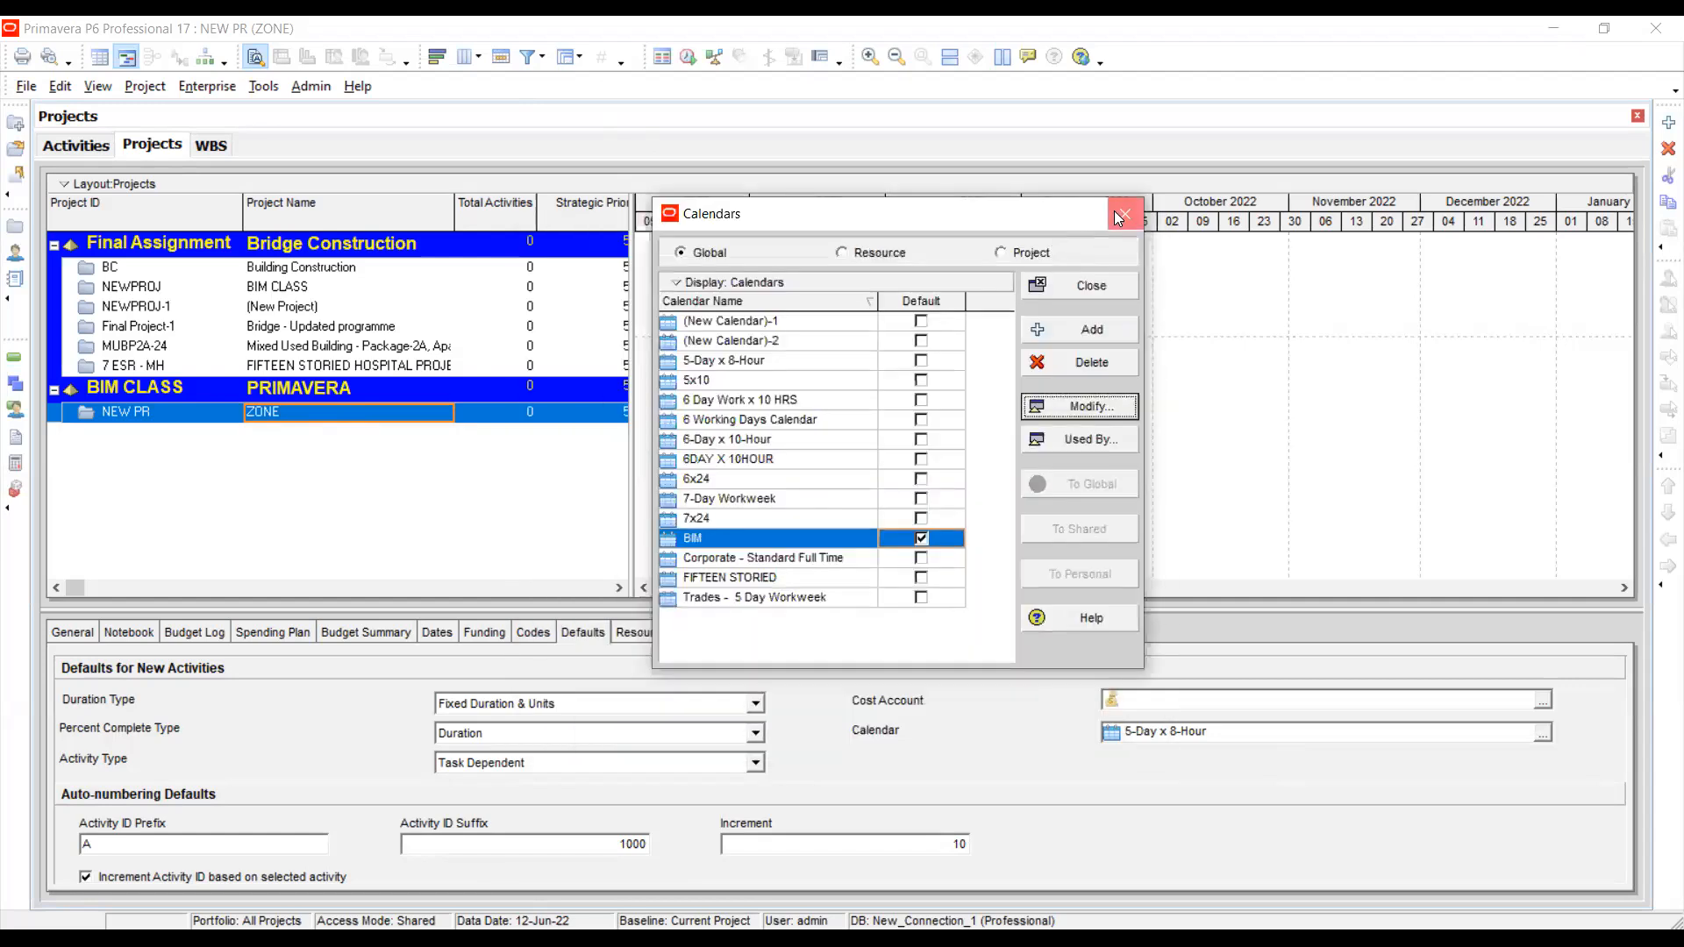
{"action": "left_click", "coordinate": [1119, 216]}
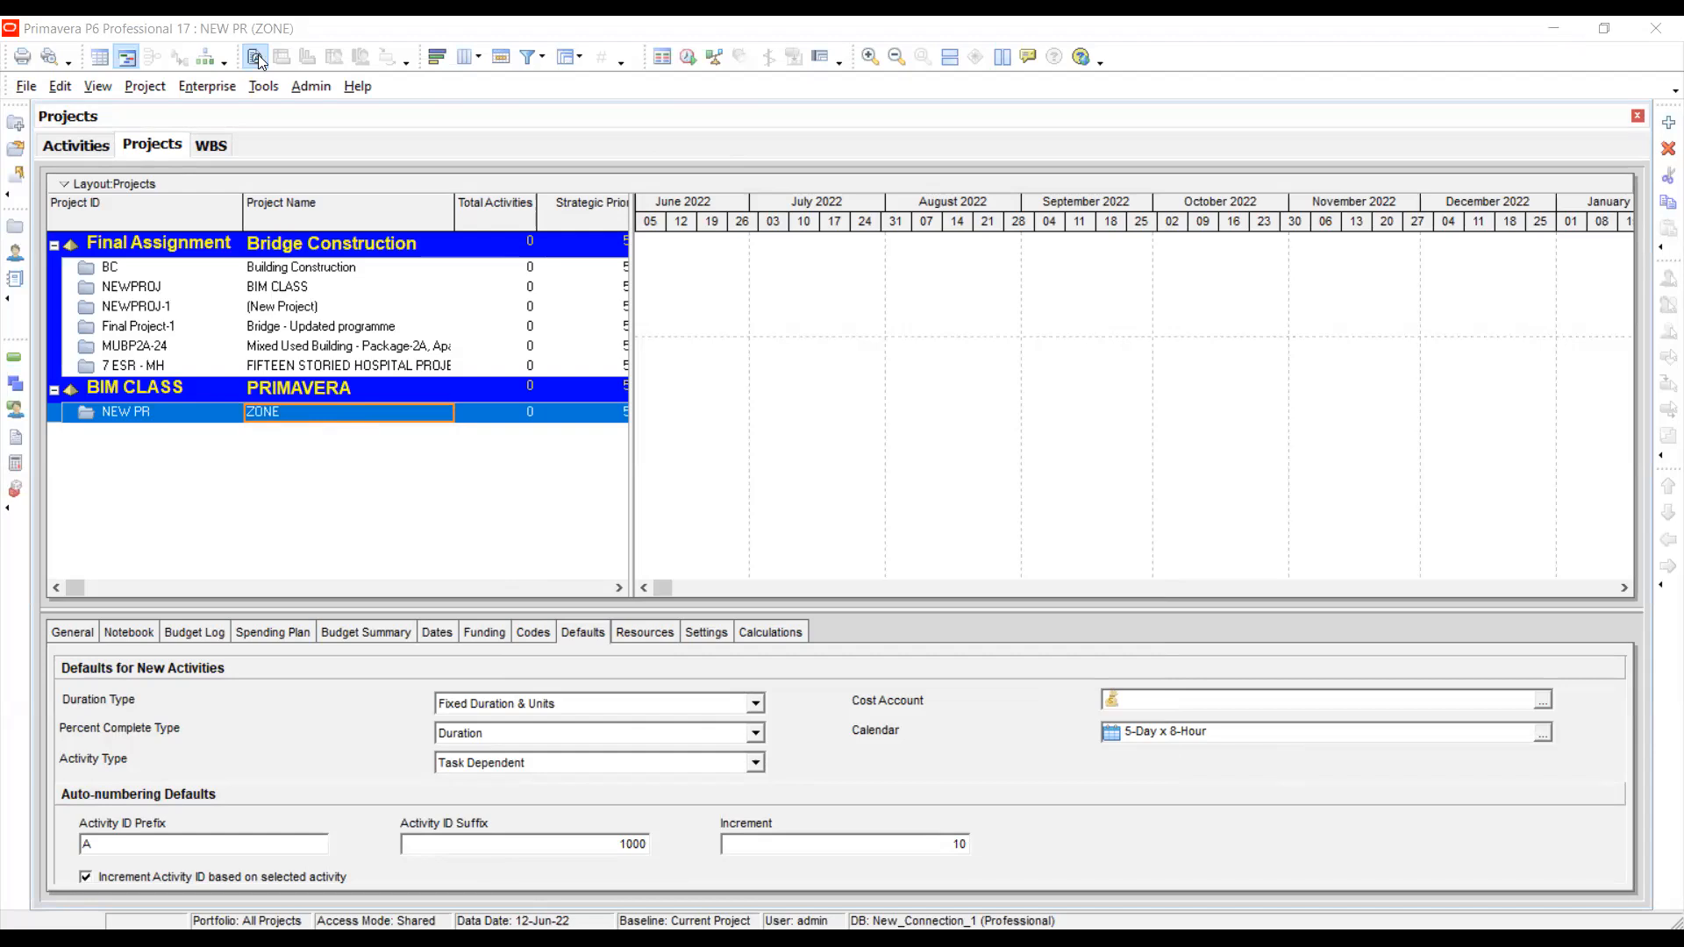
{"action": "left_click", "coordinate": [146, 87]}
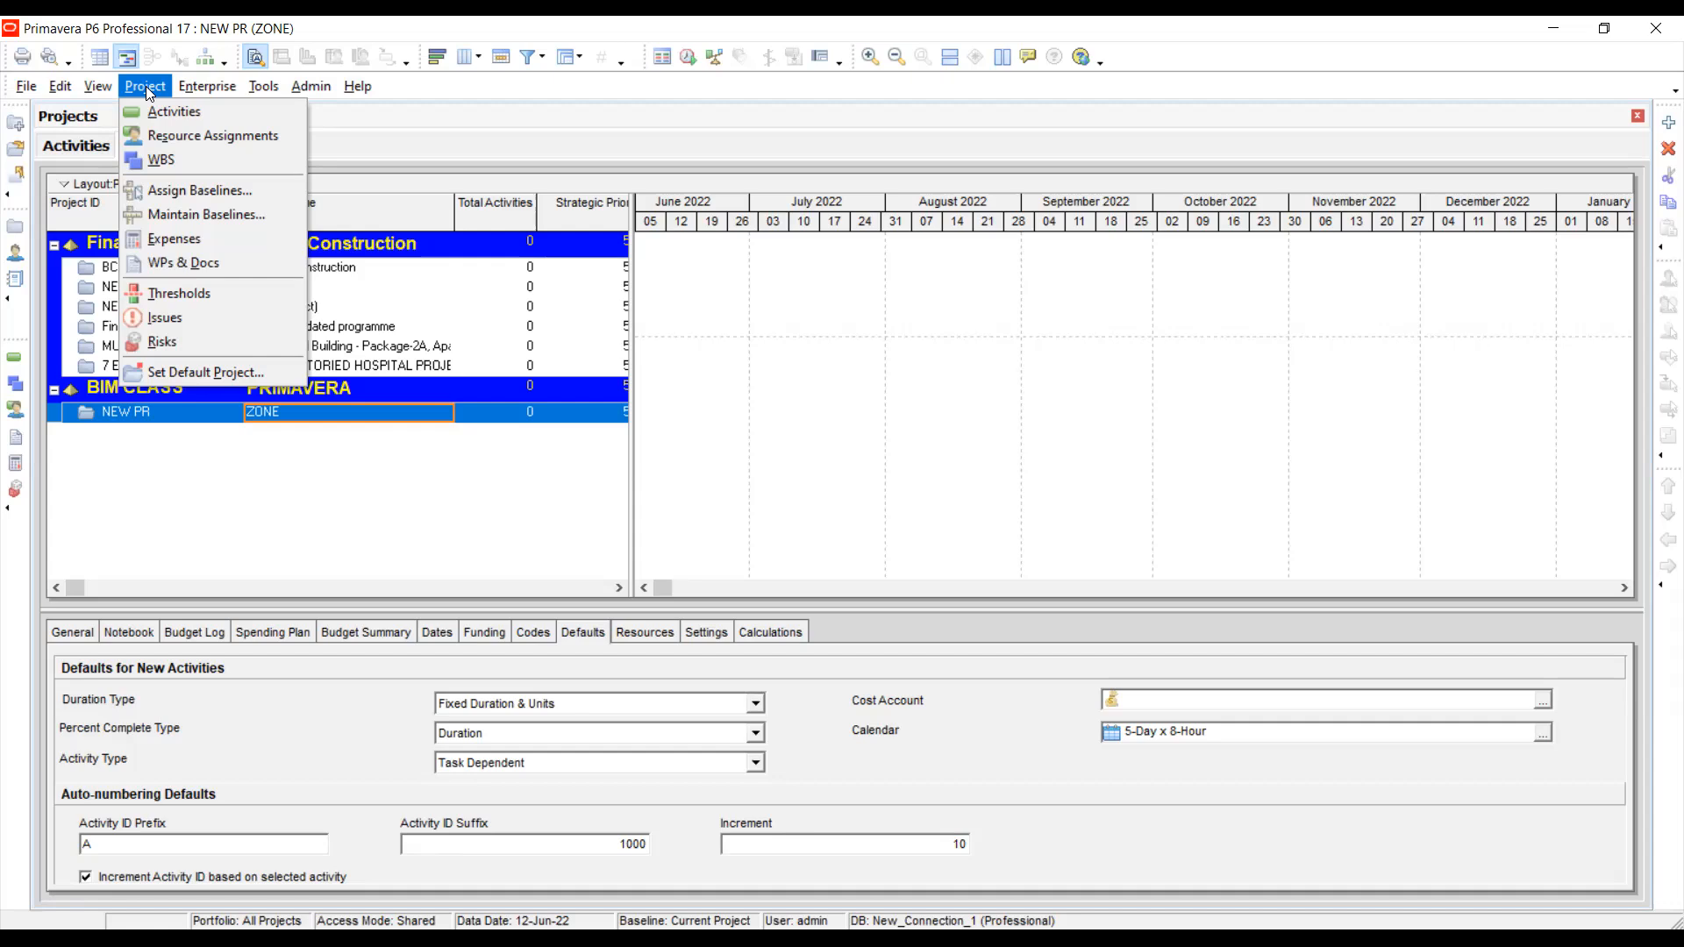
{"action": "left_click", "coordinate": [211, 111]}
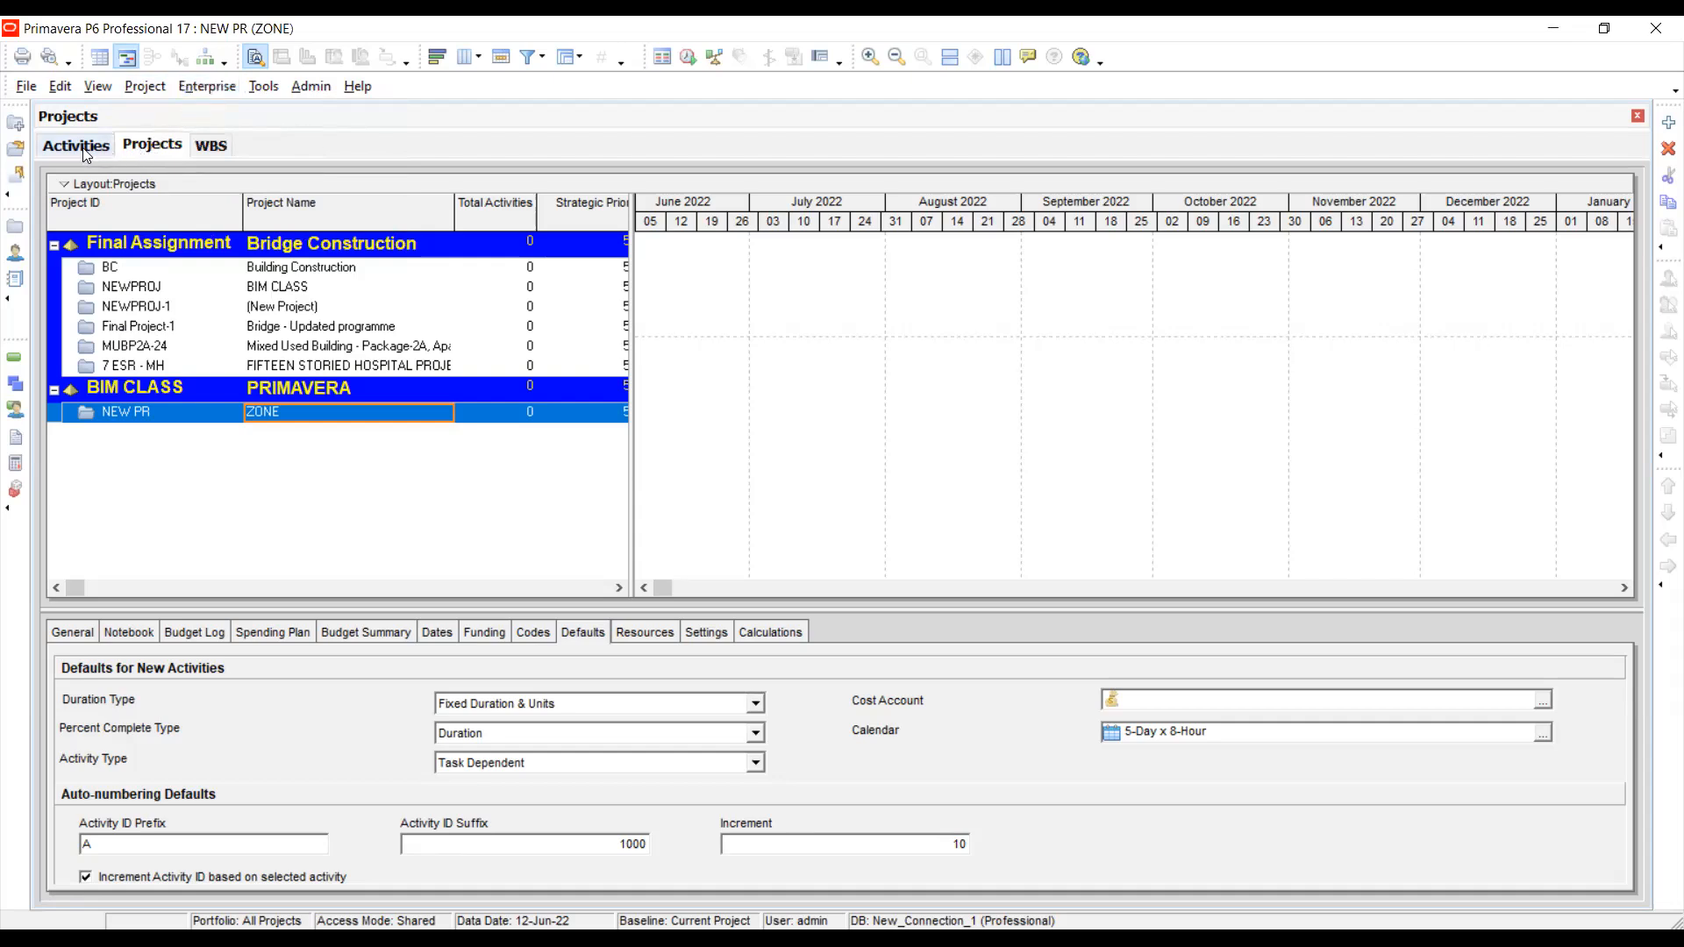
{"action": "left_click", "coordinate": [207, 86]}
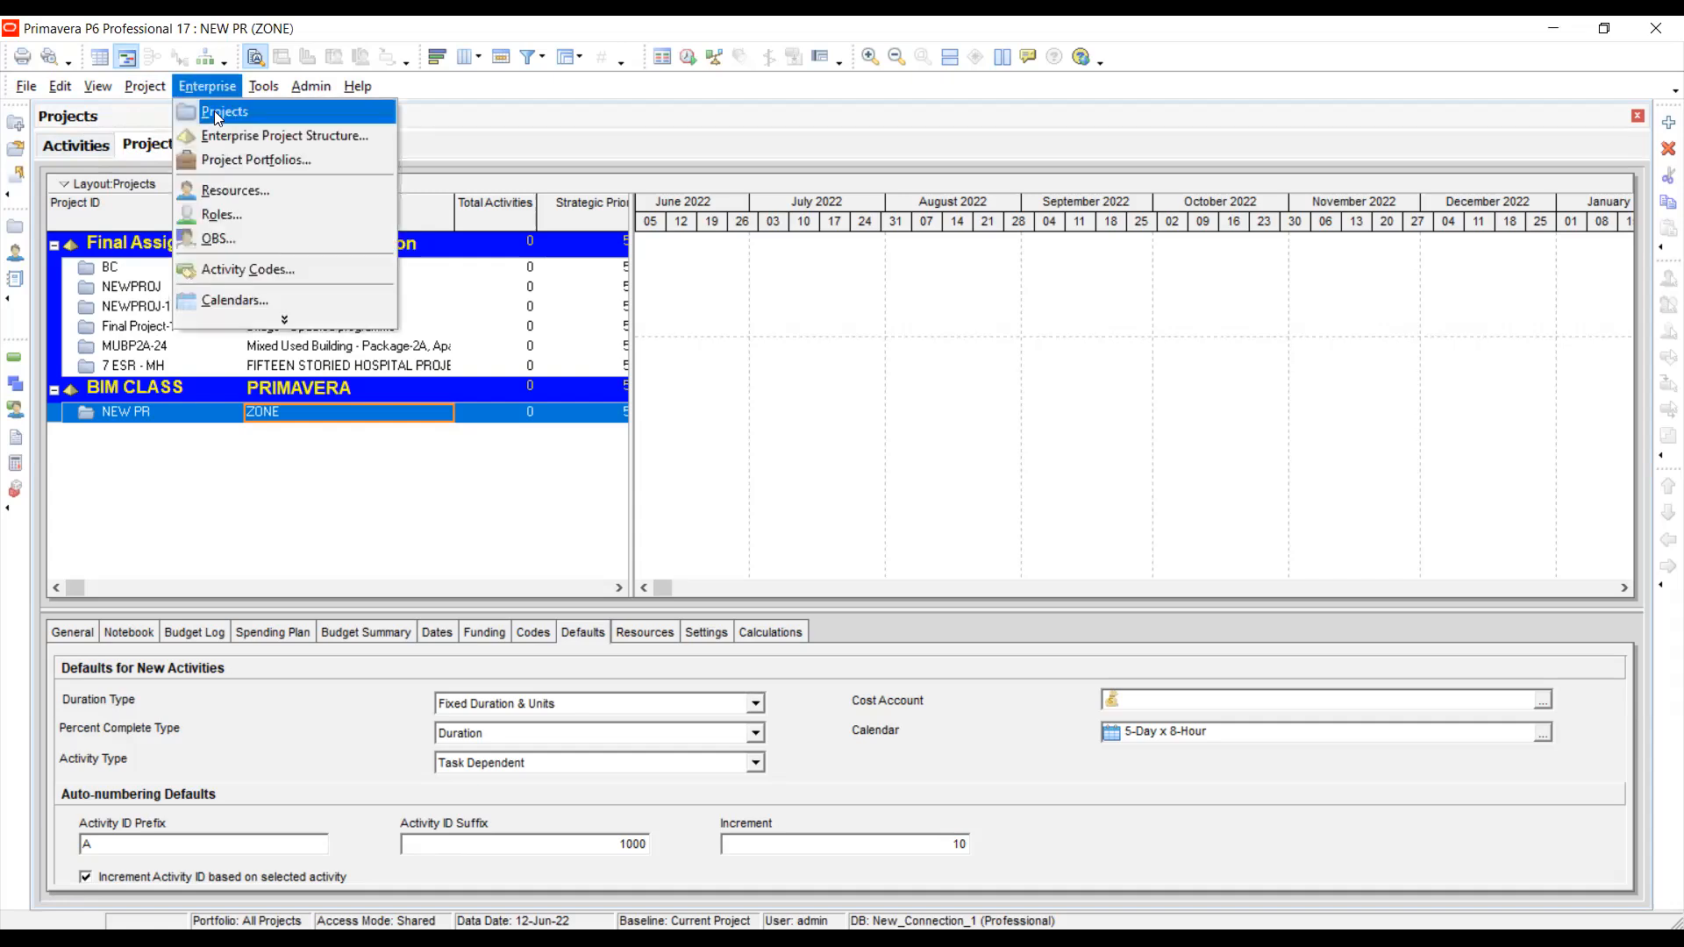
{"action": "left_click", "coordinate": [217, 114]}
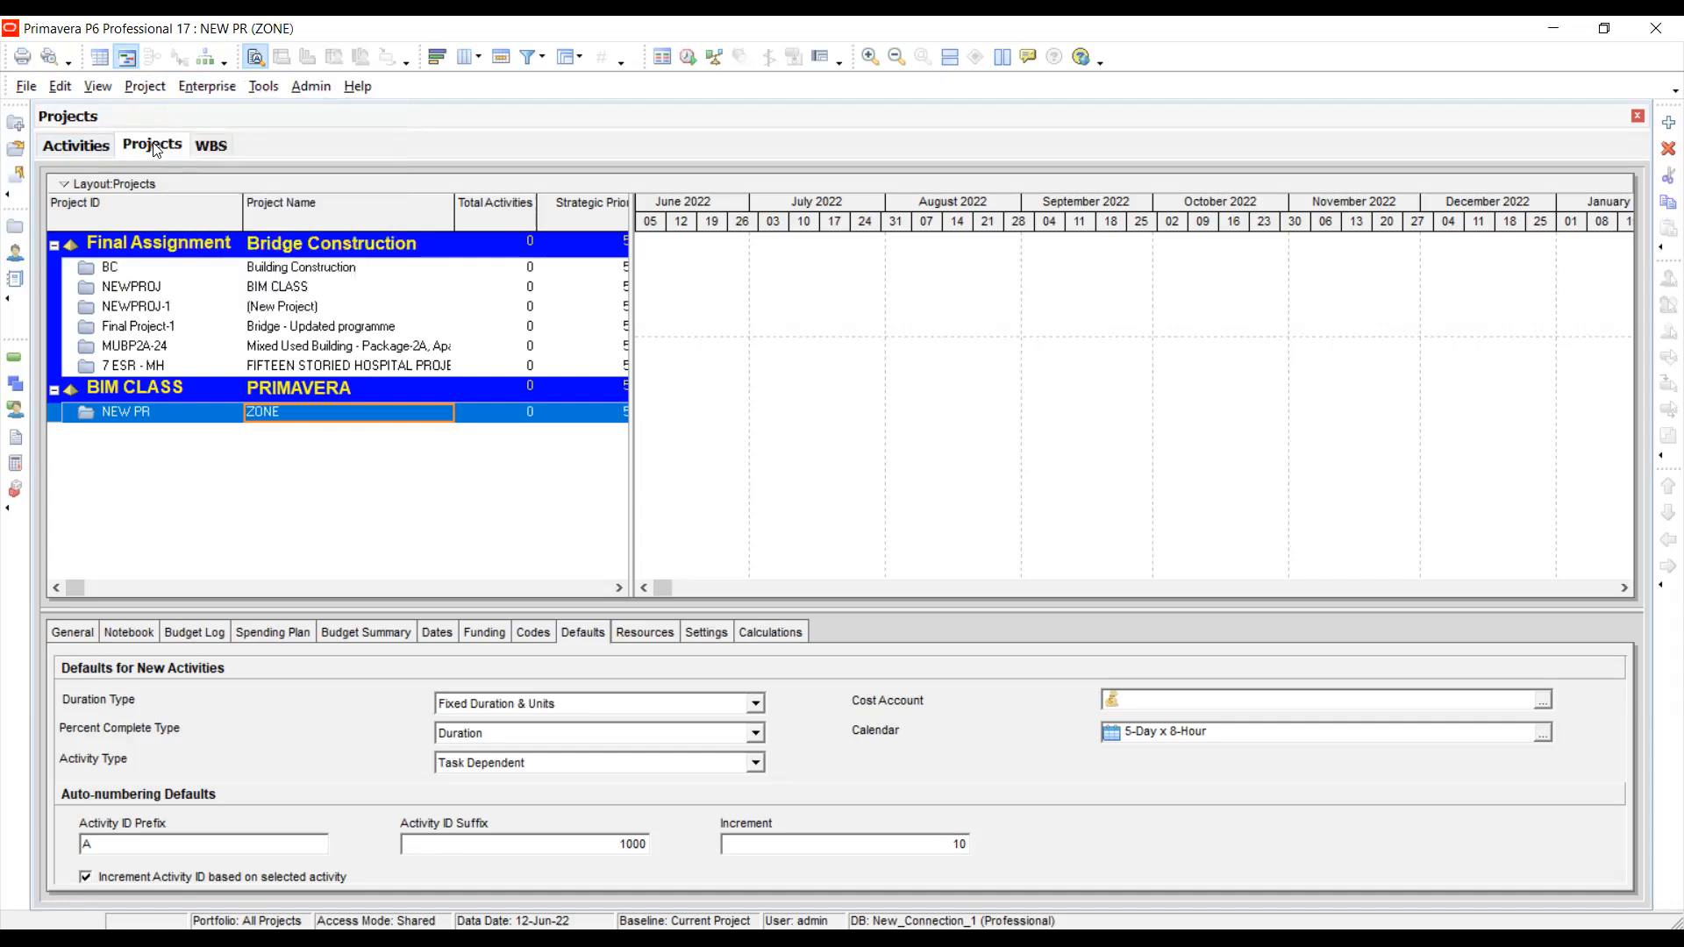
- Collapse both EPS groups in the projects list, re-expand BIM CLASS and select its NEW PR project
{"action": "left_click", "coordinate": [55, 247]}
{"action": "left_click", "coordinate": [55, 271]}
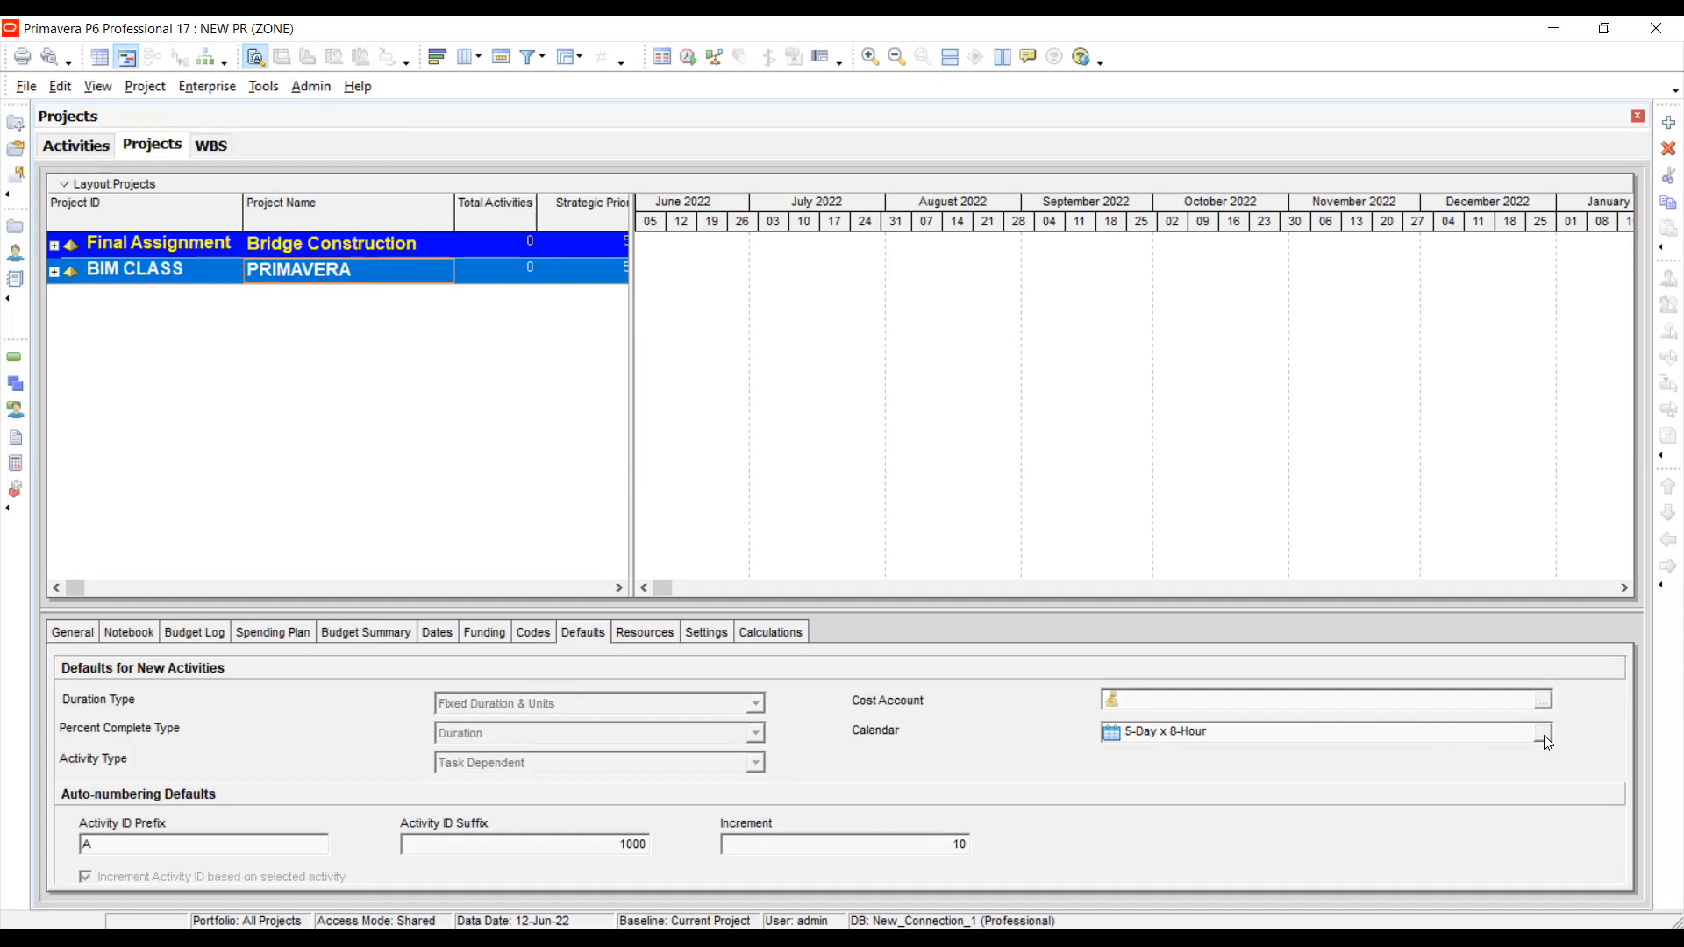
{"action": "left_click", "coordinate": [54, 271]}
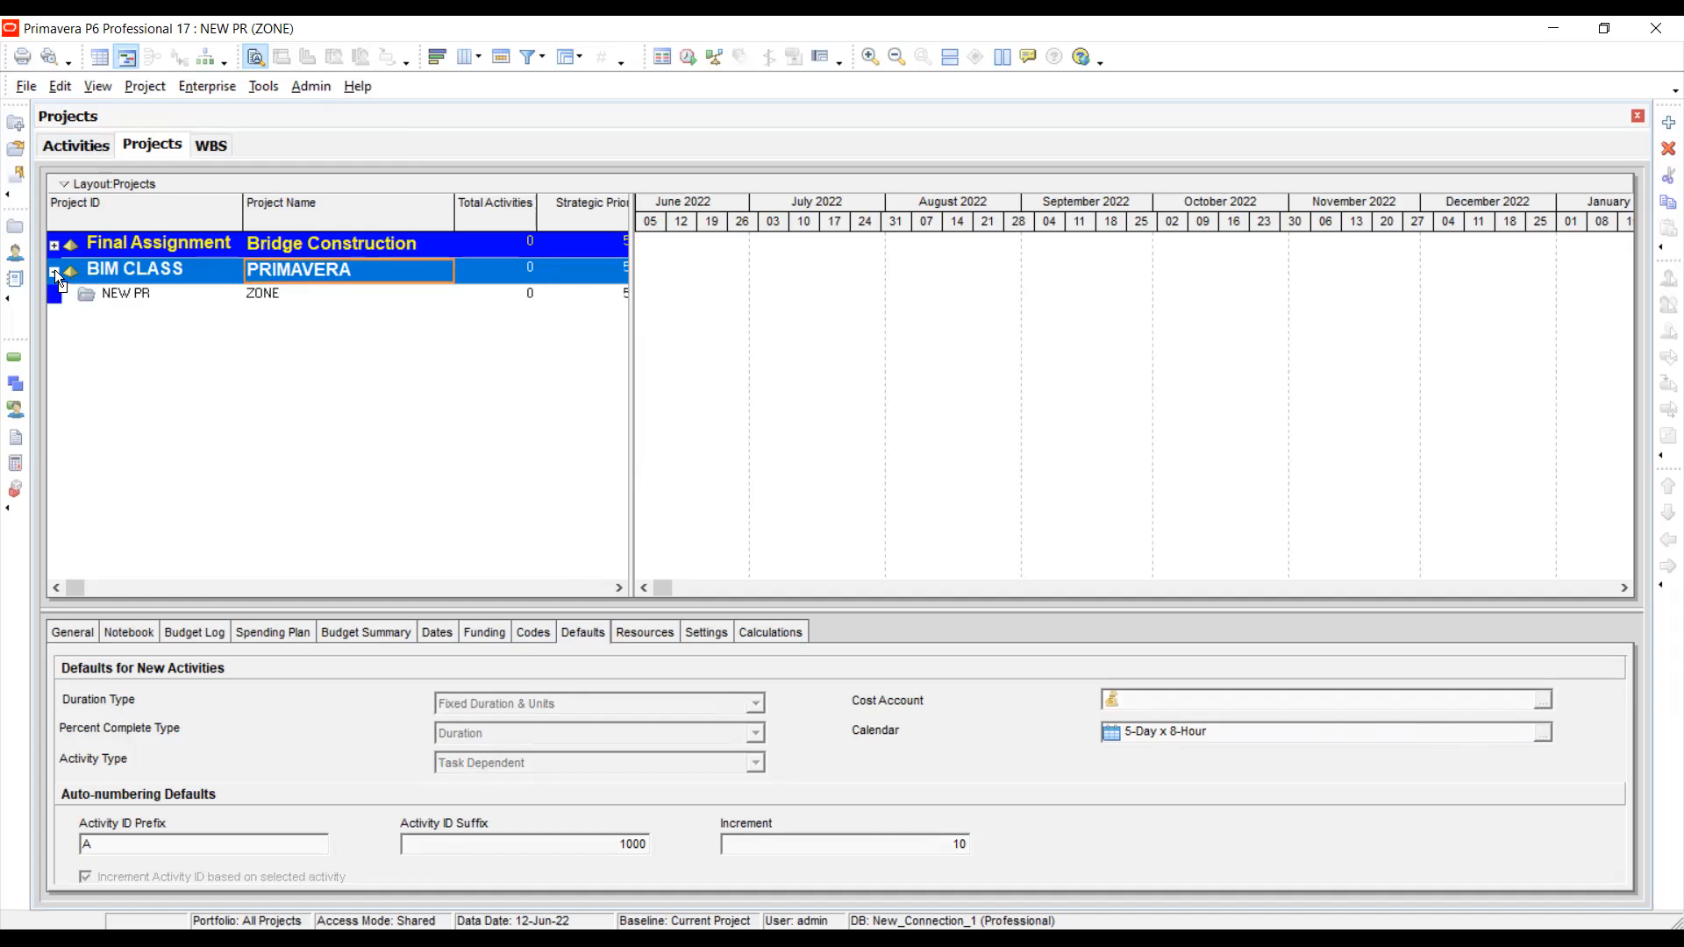
{"action": "left_click", "coordinate": [143, 296]}
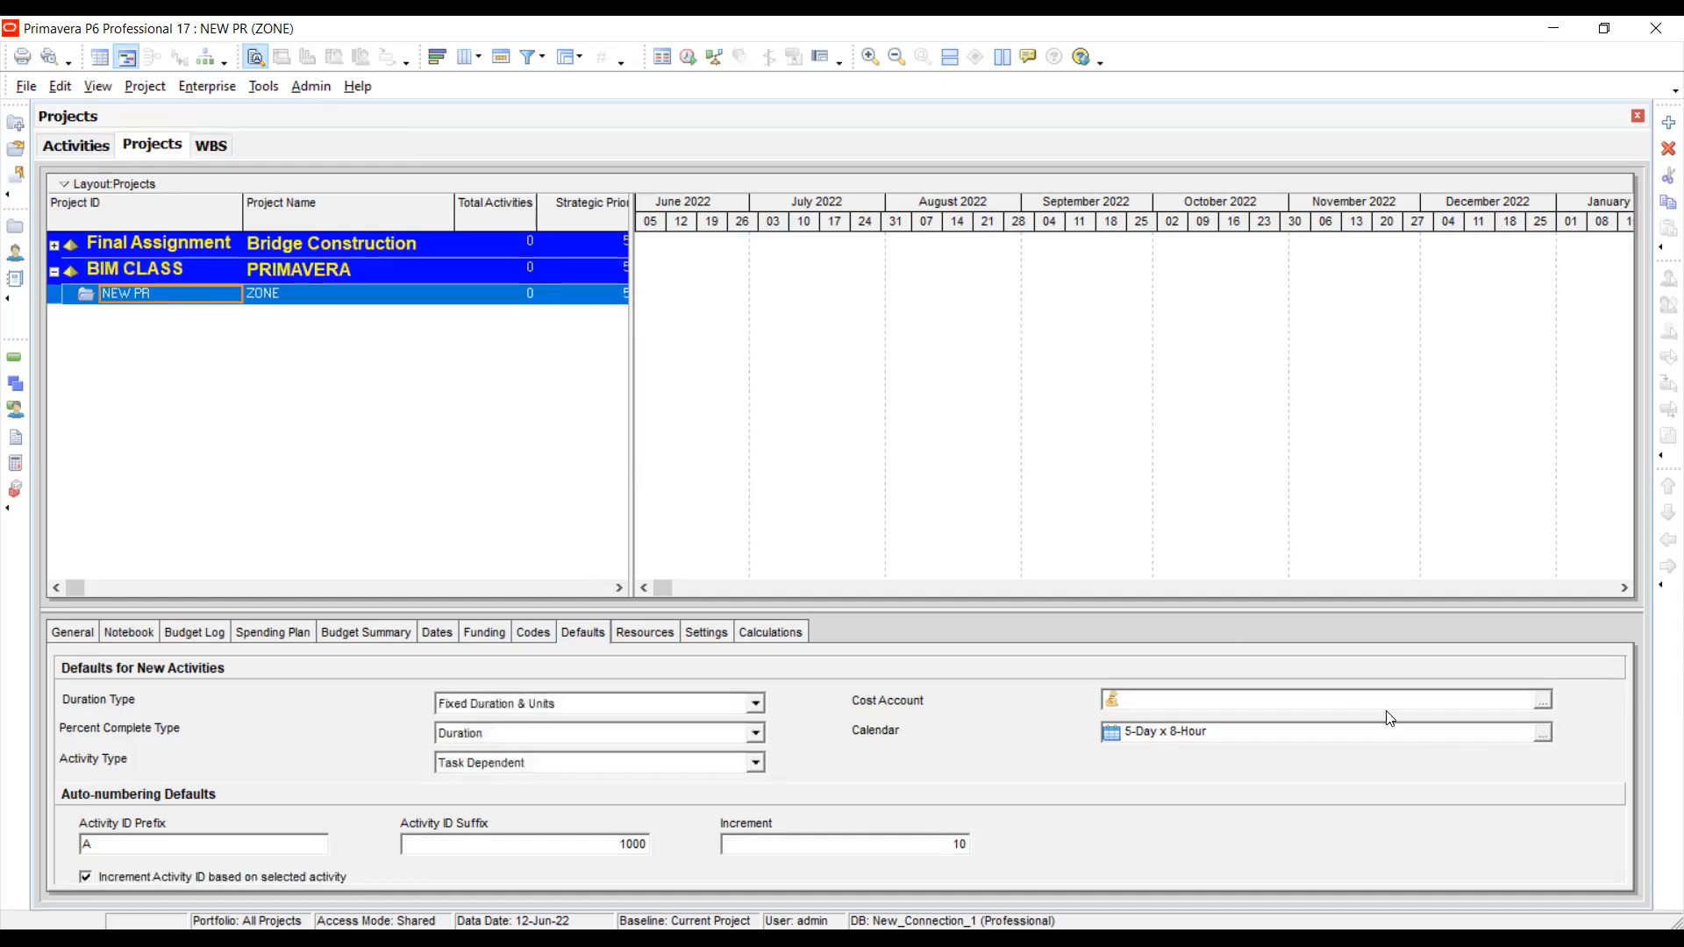
- Assign the global 5-Day x 8-Hour calendar as the default calendar for new activities in project NEW PR
{"action": "left_click", "coordinate": [1543, 734]}
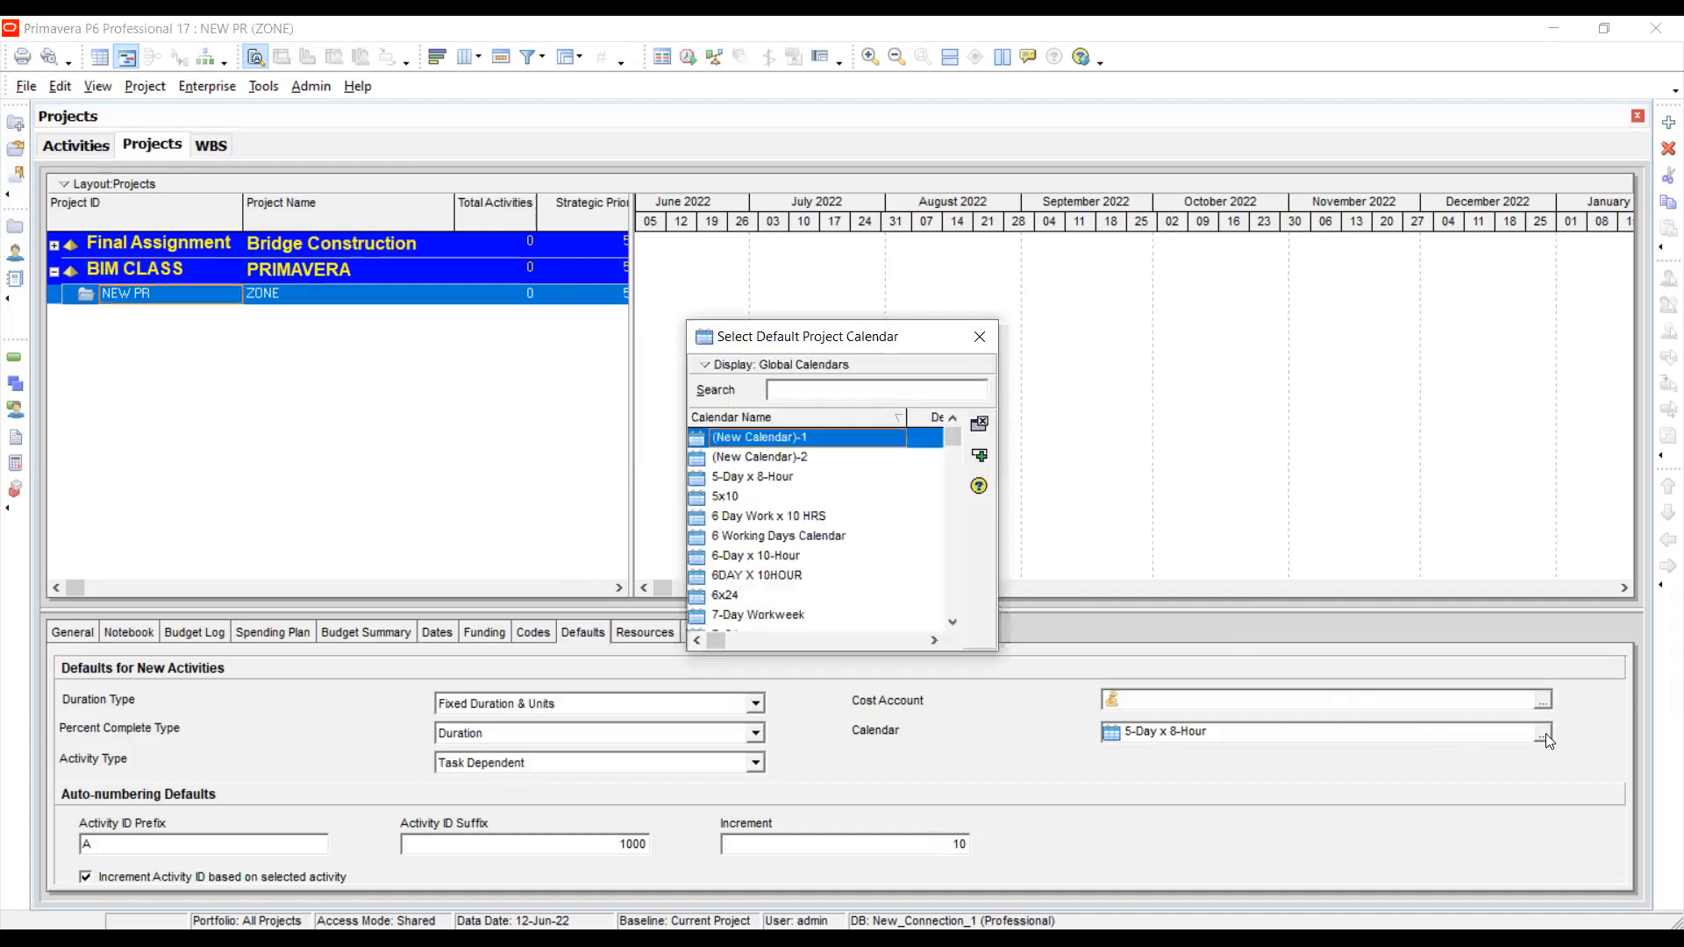
{"action": "left_click", "coordinate": [980, 338]}
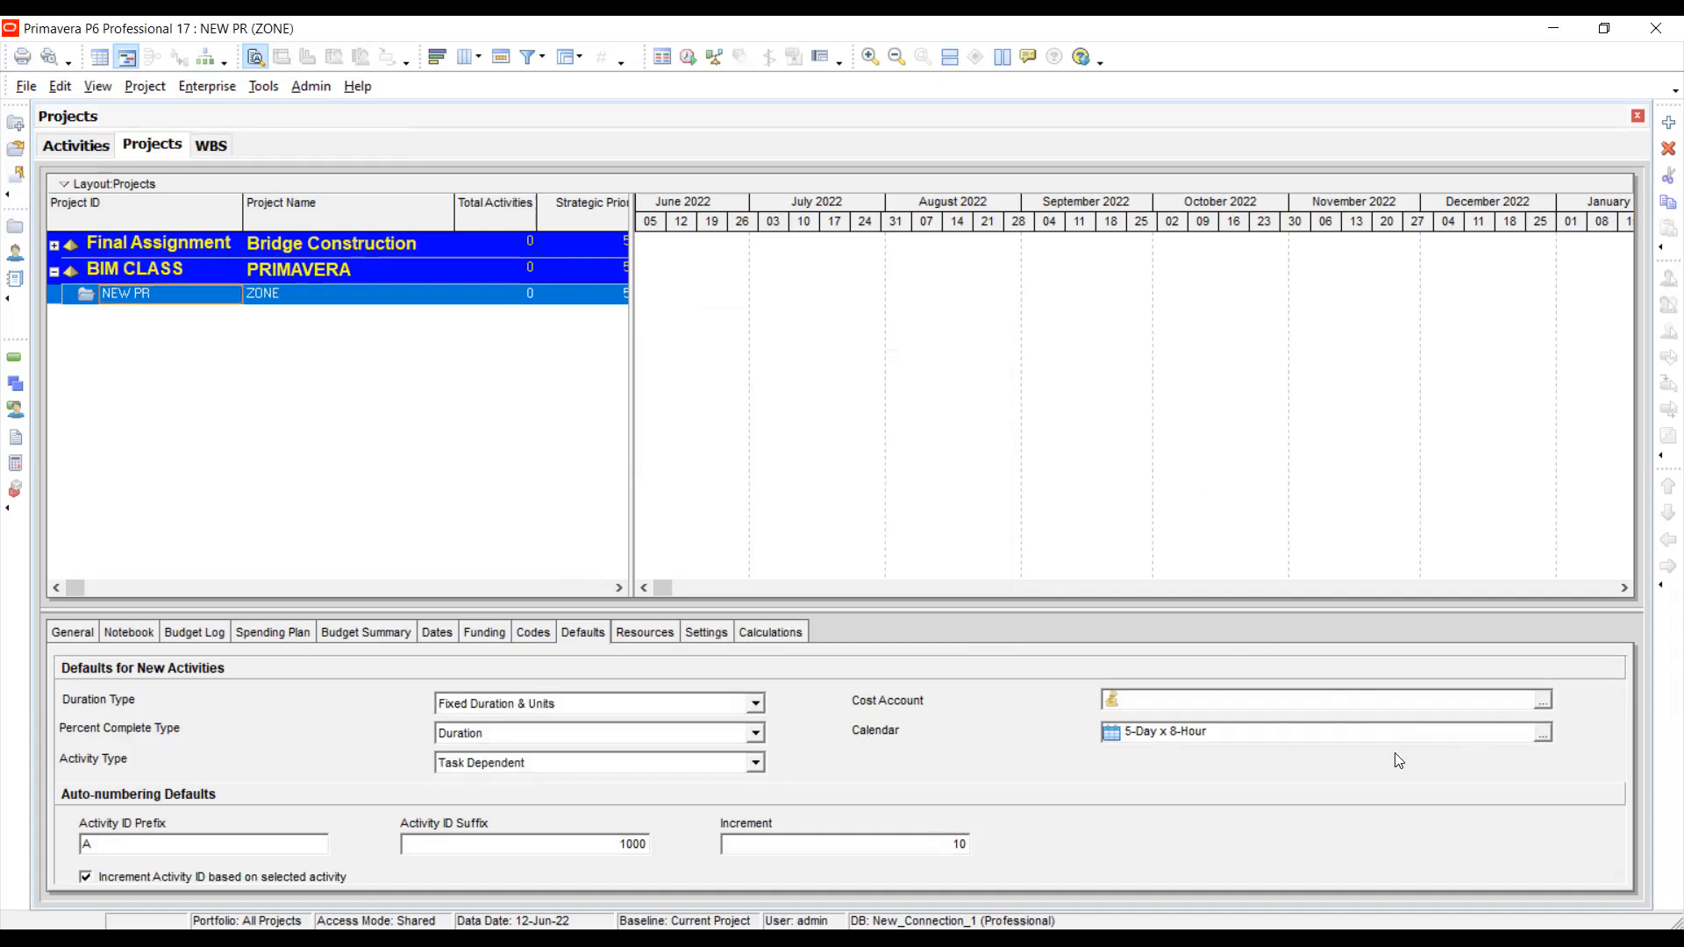
{"action": "left_click", "coordinate": [1543, 733]}
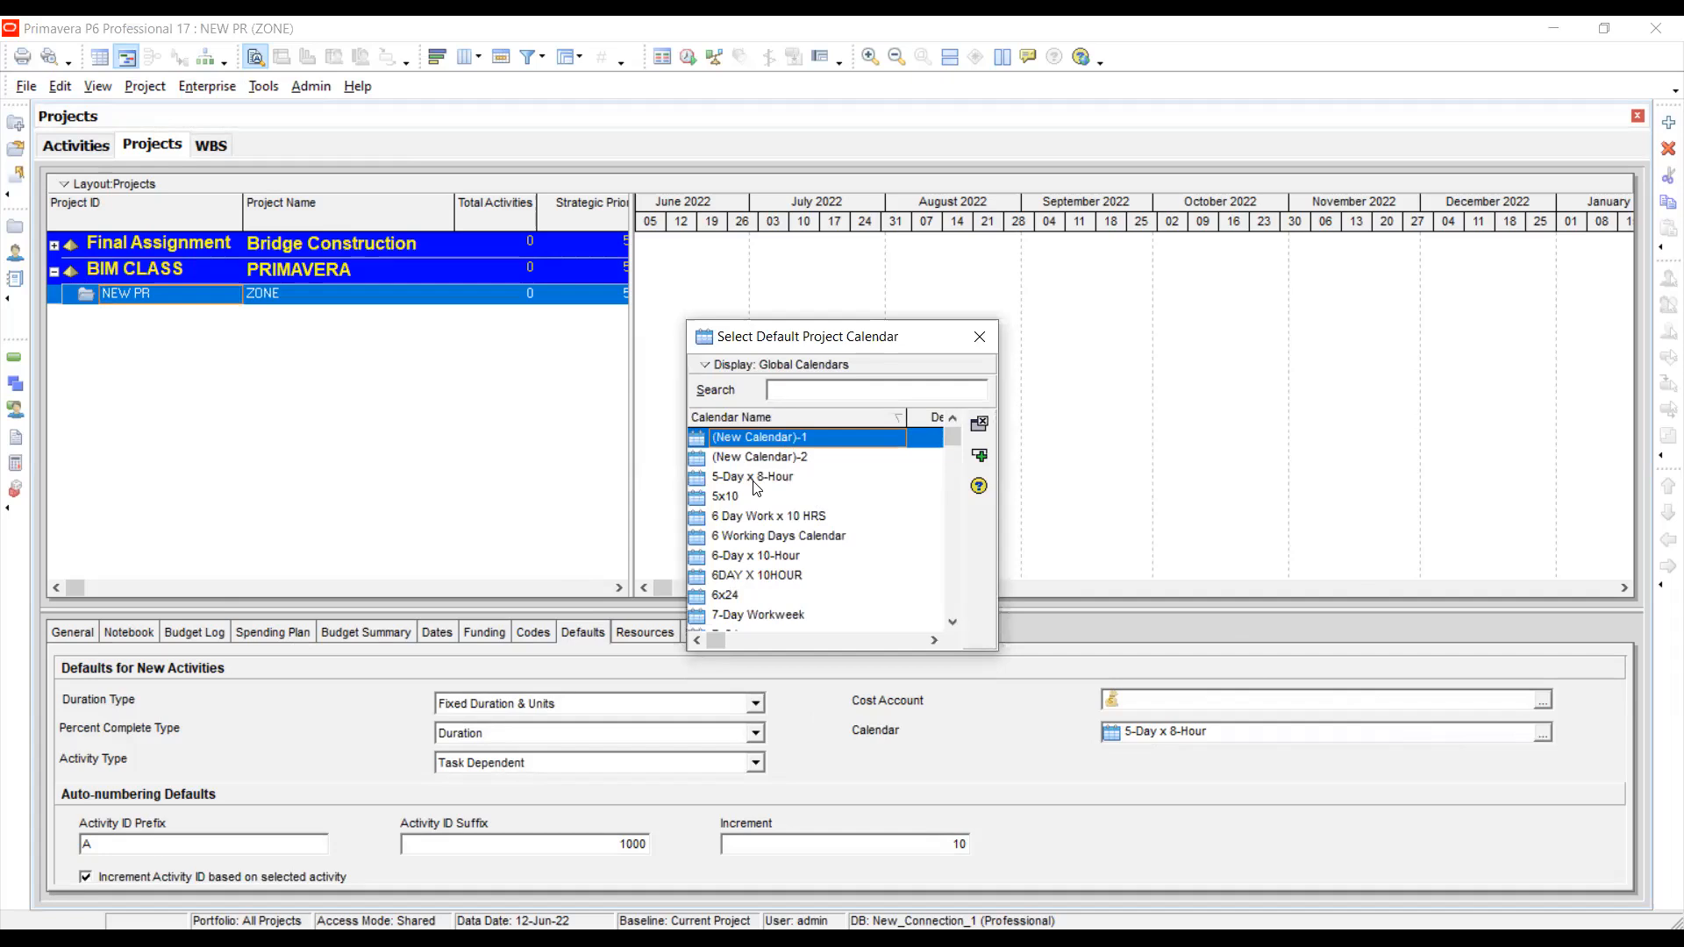
{"action": "left_click", "coordinate": [955, 435]}
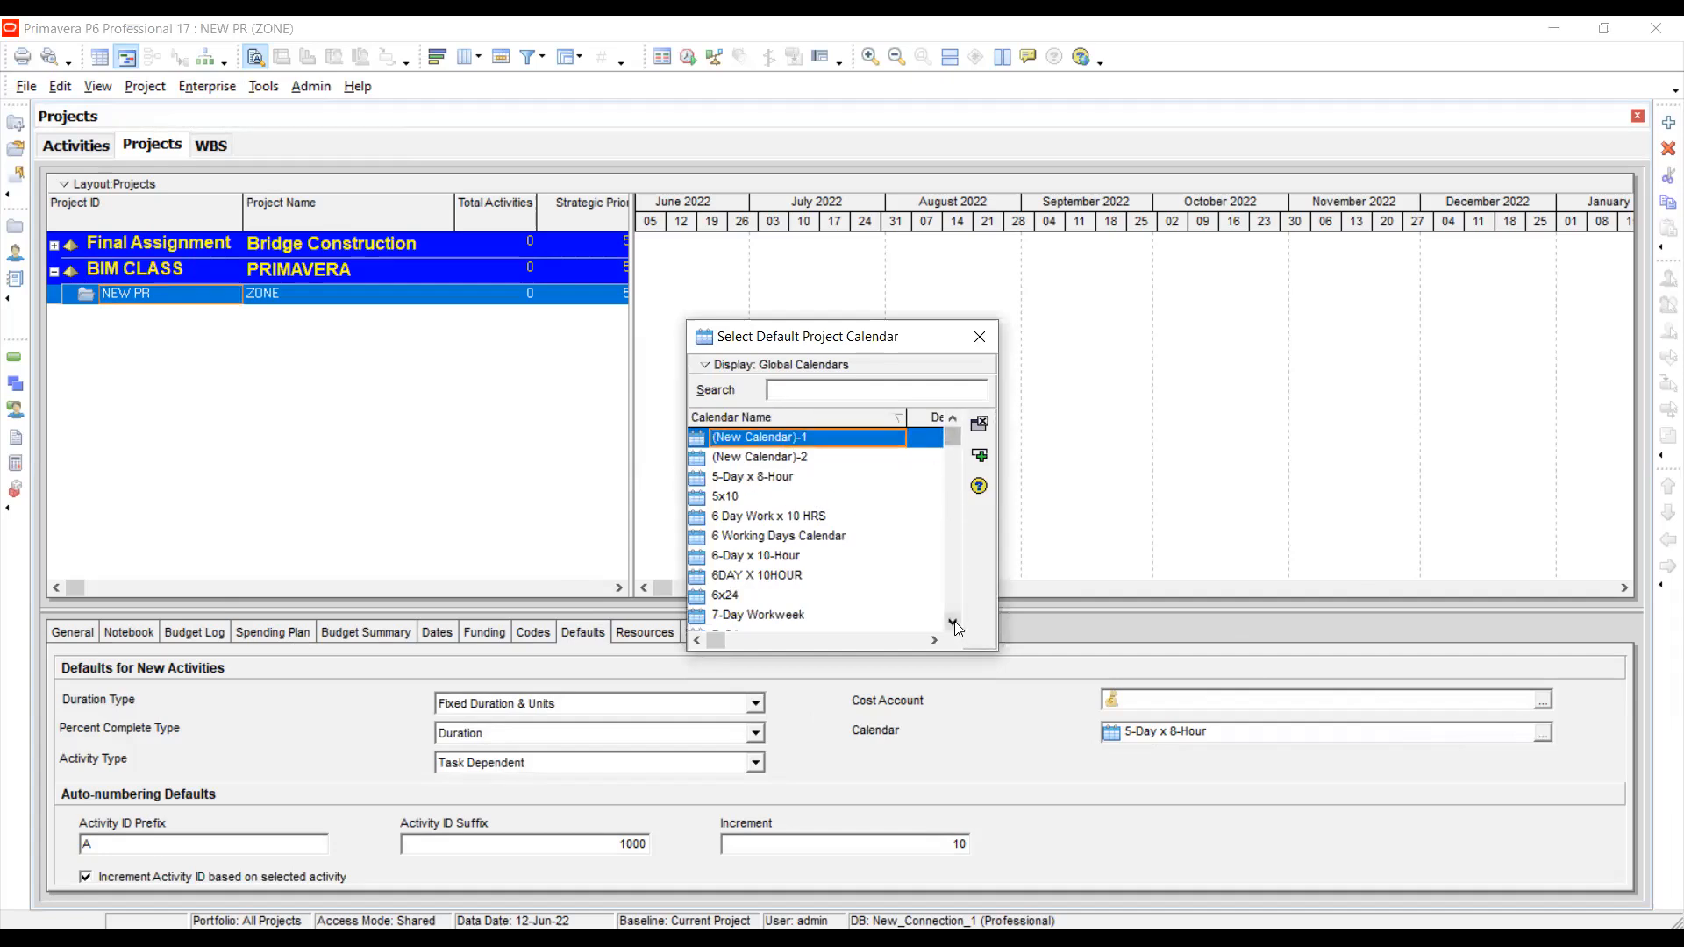
{"action": "left_click", "coordinate": [952, 621]}
{"action": "left_click", "coordinate": [952, 420]}
{"action": "left_click", "coordinate": [789, 478]}
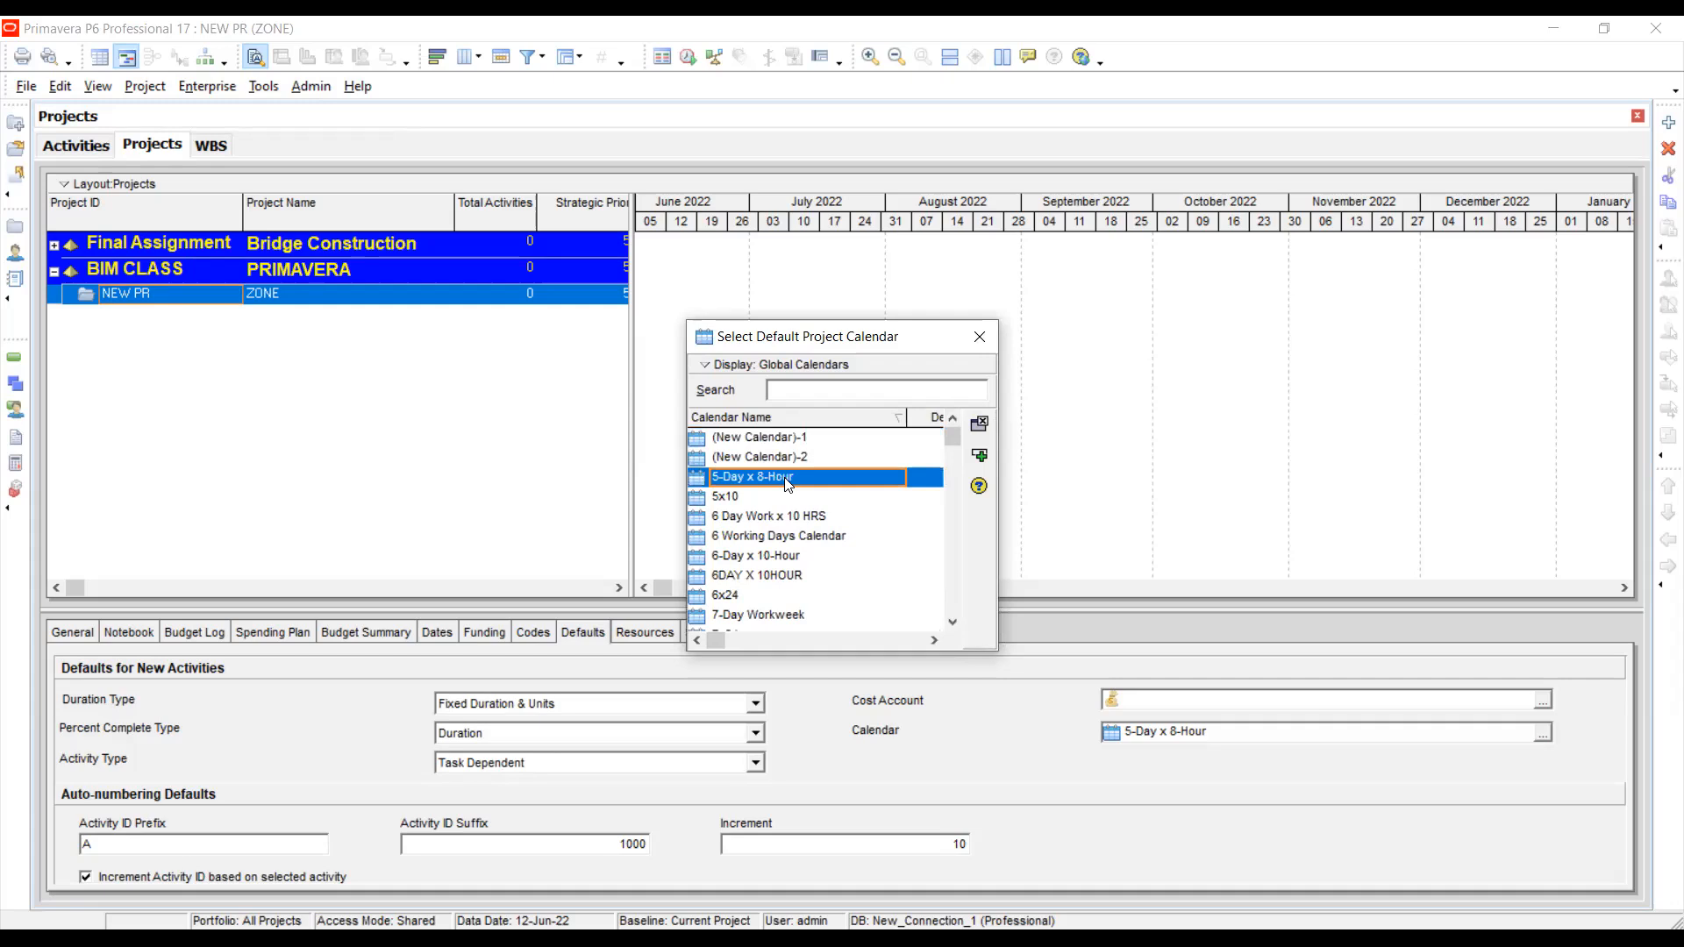
{"action": "left_click", "coordinate": [979, 457]}
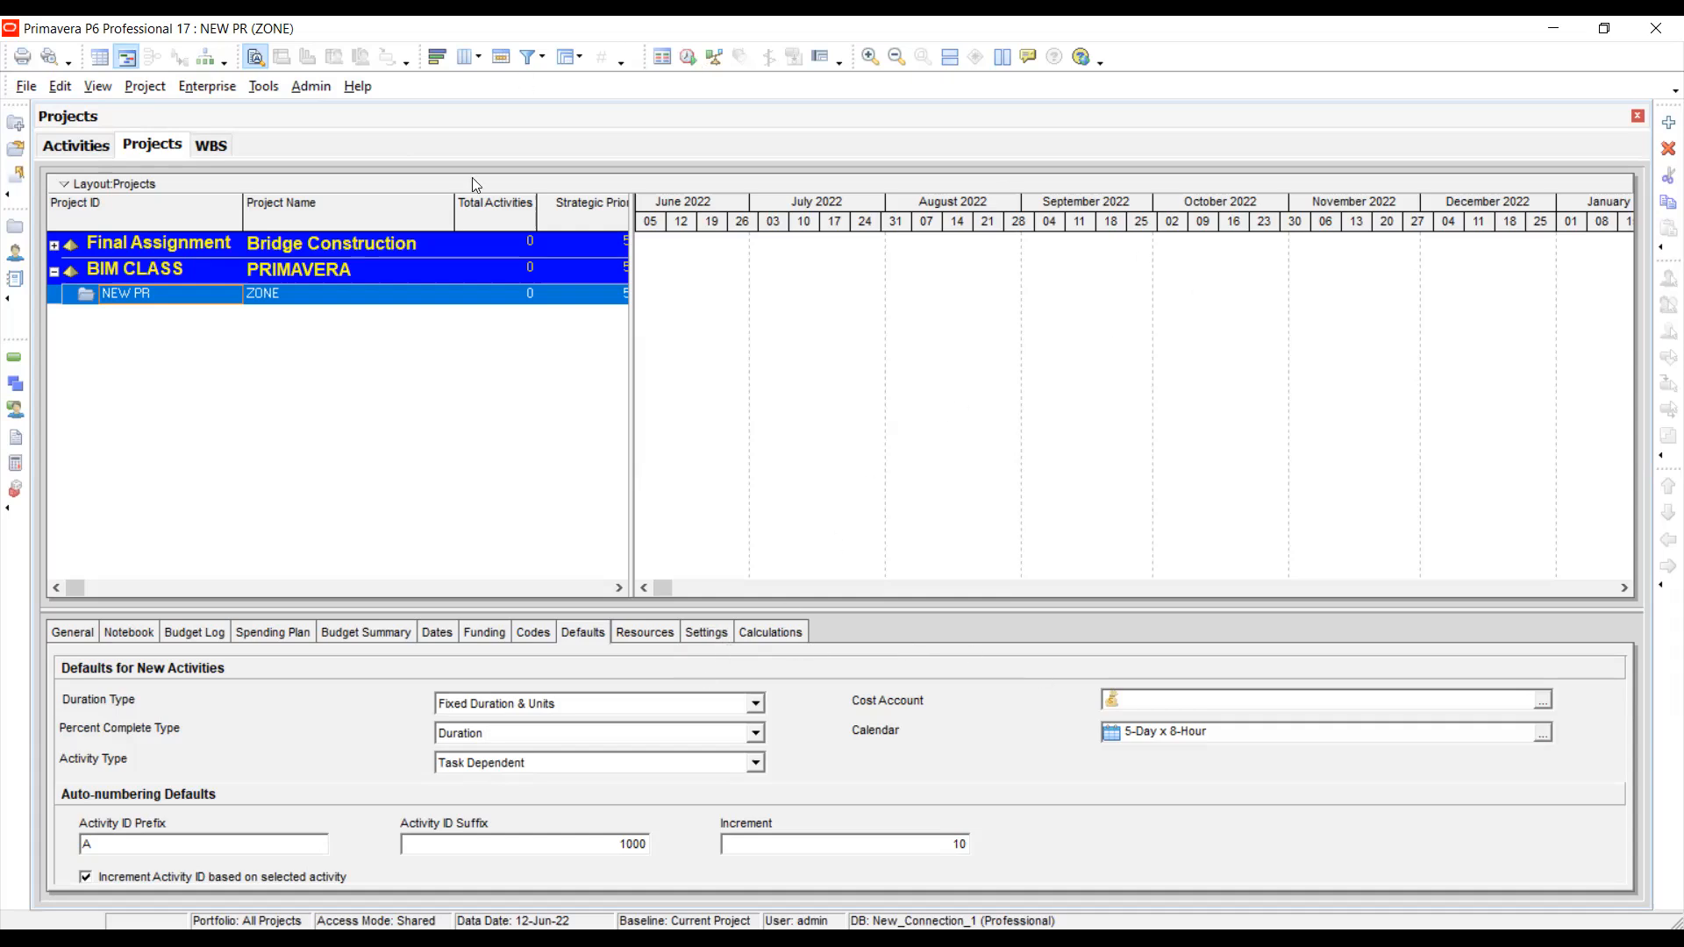
- Expand the Final Assignment EPS and open its NEWPROJ project named BIM CLASS
{"action": "left_click", "coordinate": [53, 246]}
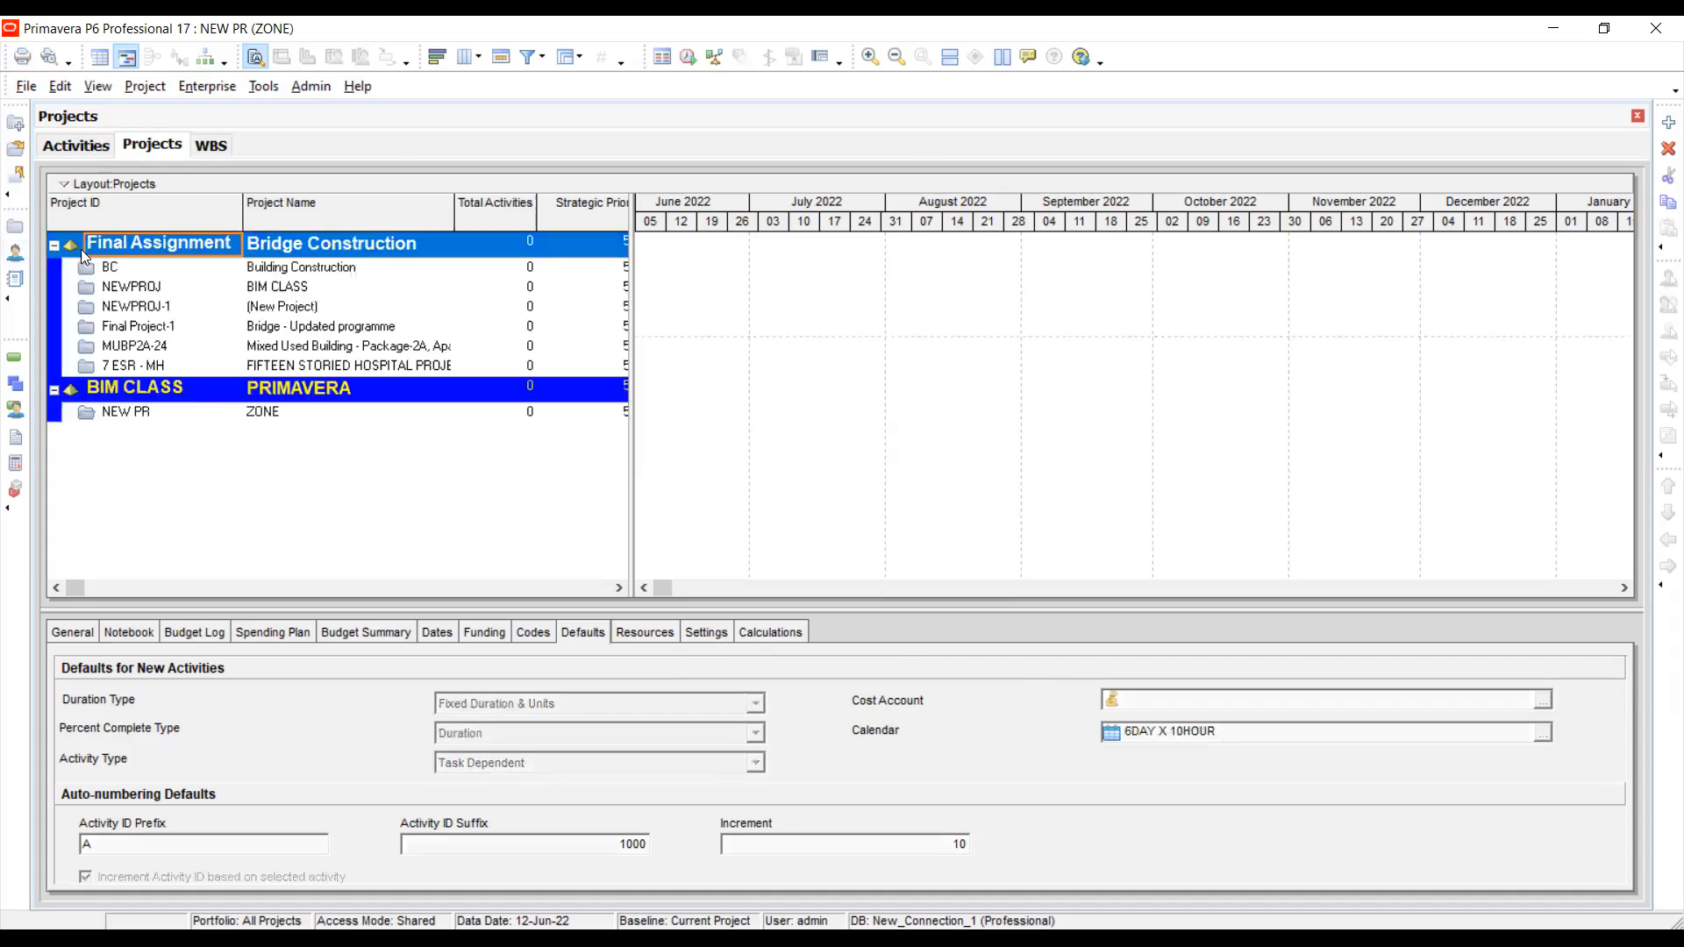
{"action": "left_click", "coordinate": [252, 292]}
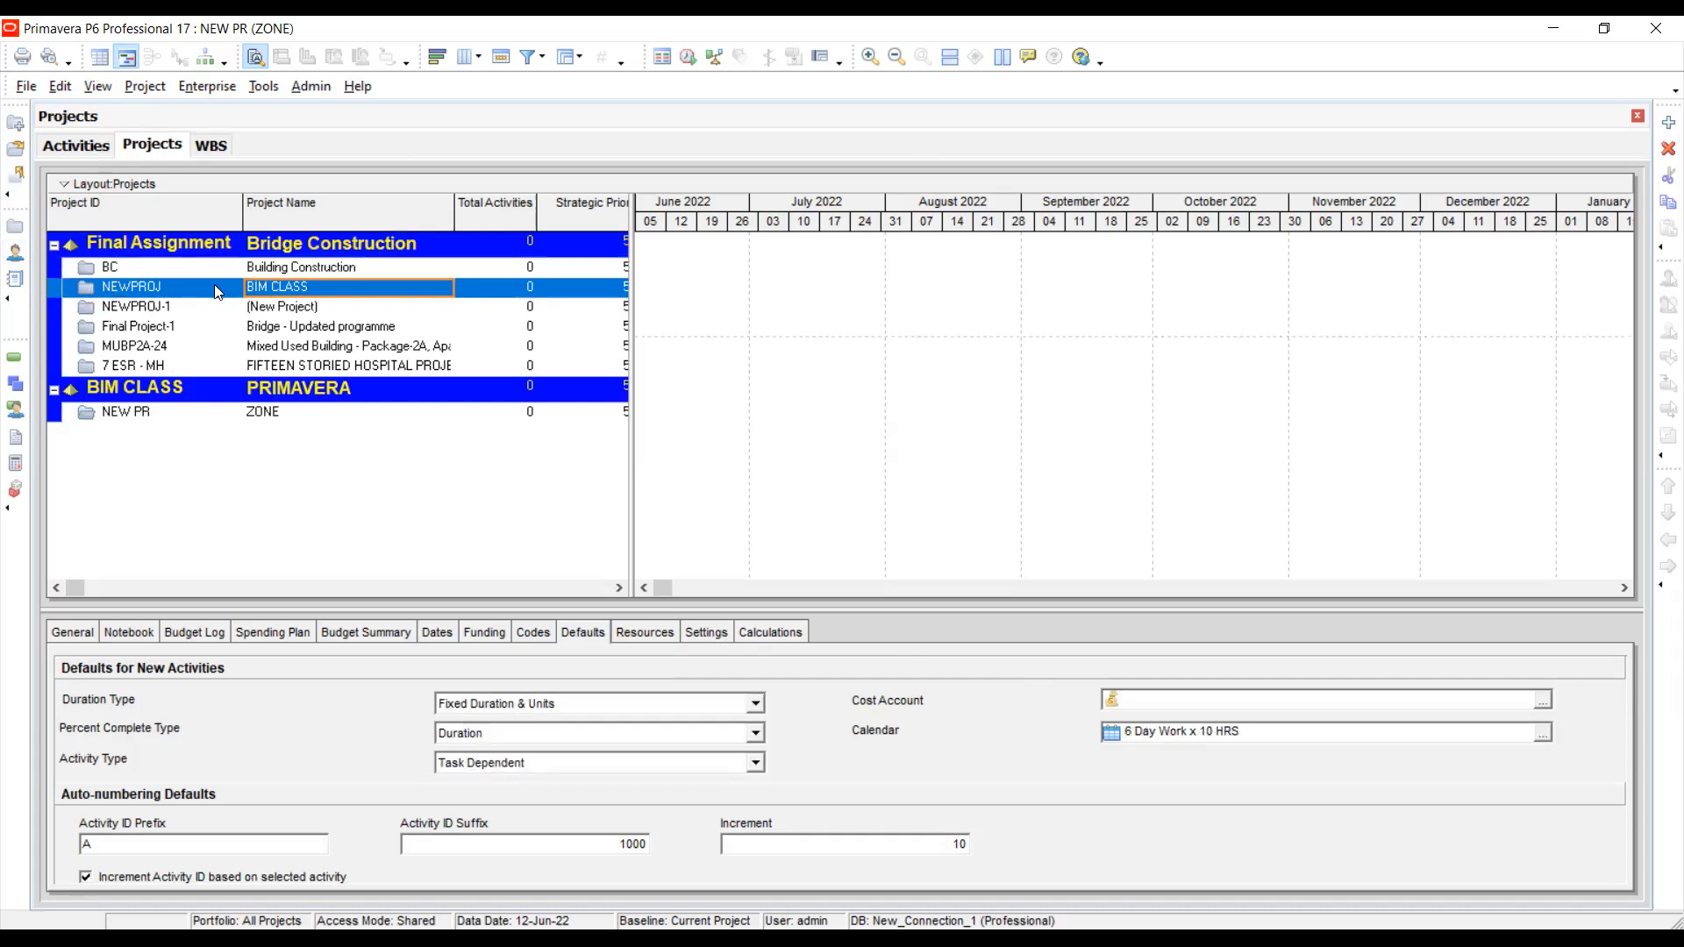
{"action": "right_click", "coordinate": [267, 292]}
{"action": "left_click", "coordinate": [292, 298]}
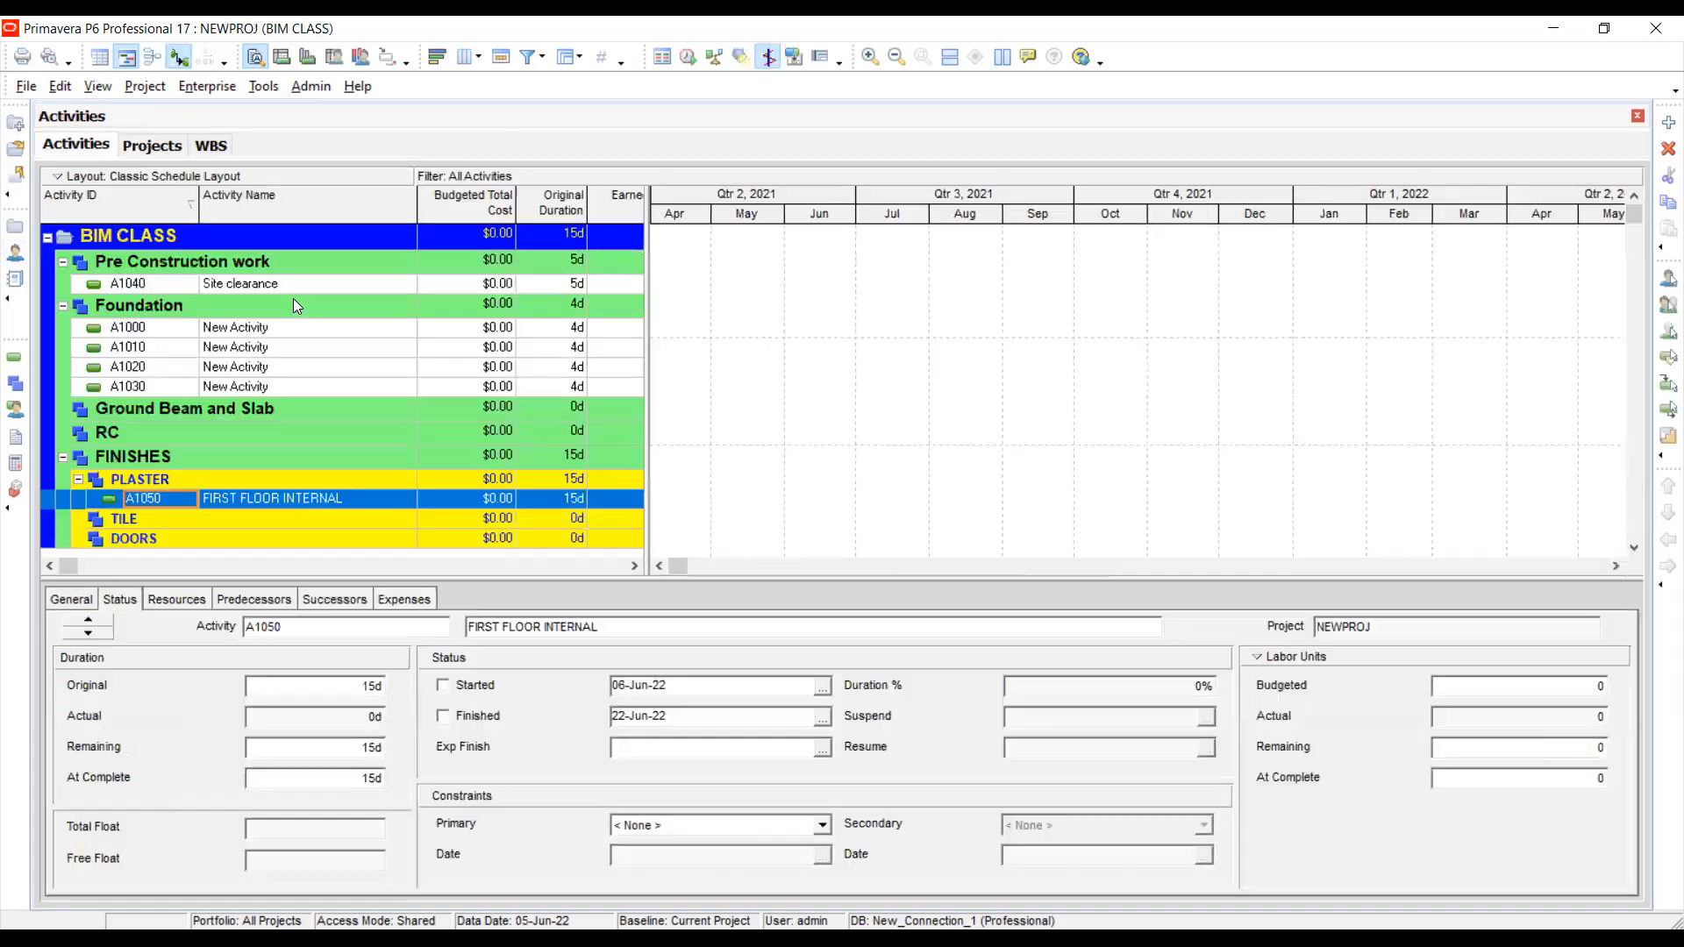
- Return to the projects list and copy the NEWPROJ project from the Final Assignment EPS
{"action": "left_click", "coordinate": [151, 145]}
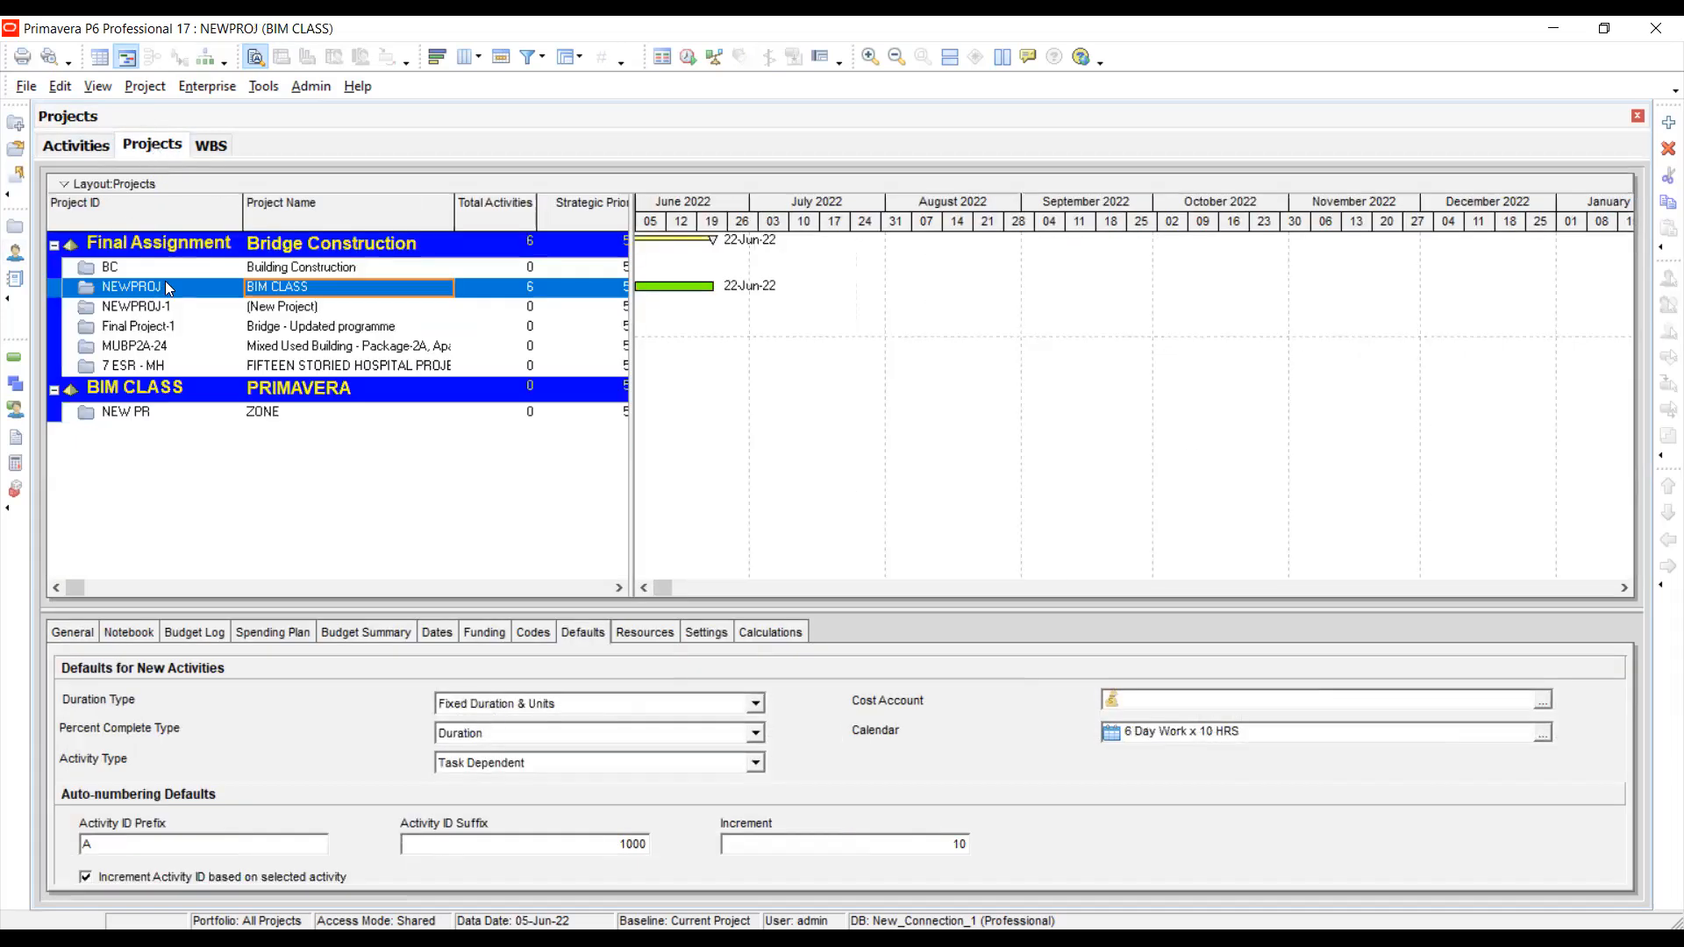
{"action": "left_click", "coordinate": [165, 282]}
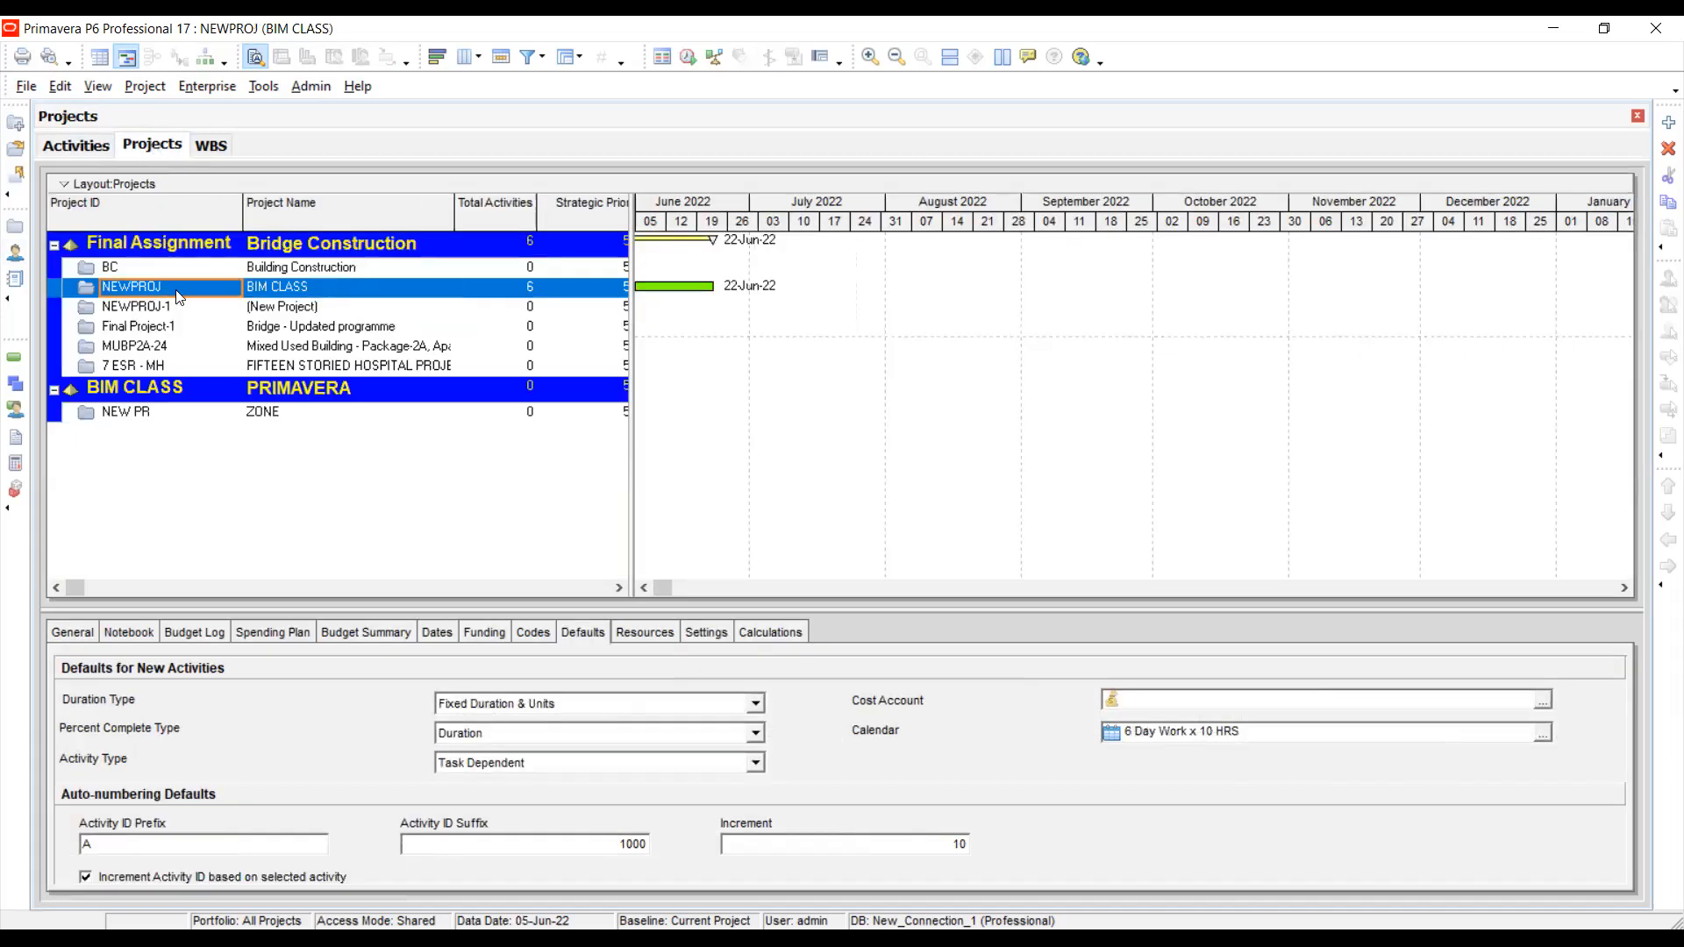
{"action": "left_click", "coordinate": [140, 420]}
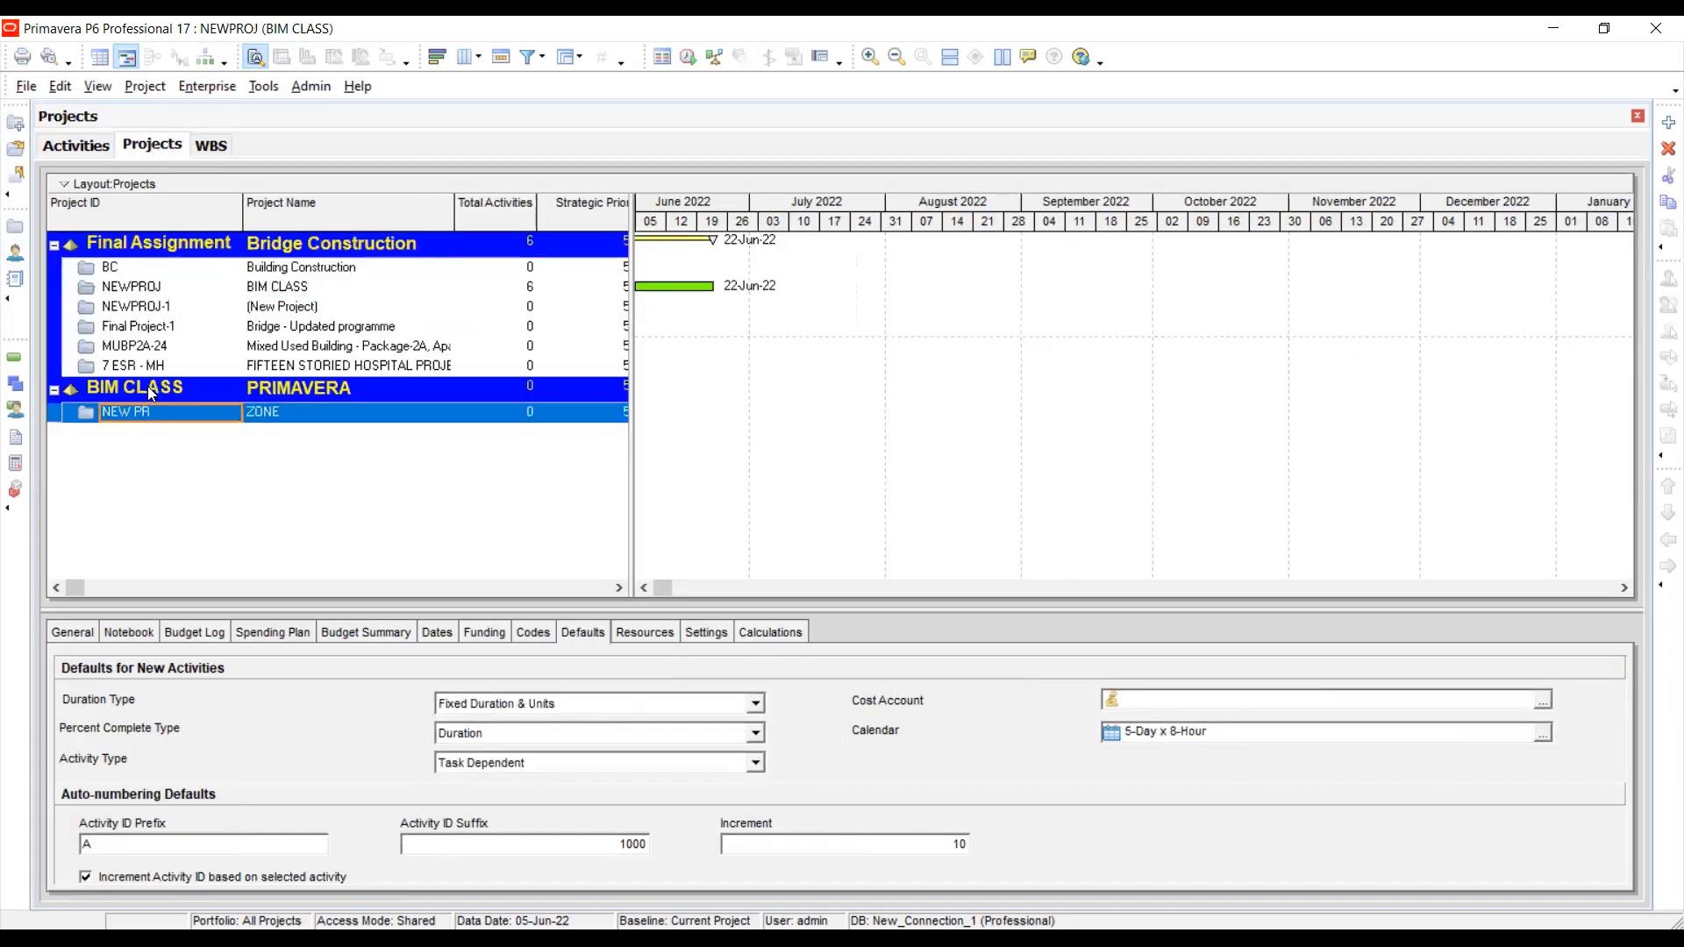
{"action": "left_click", "coordinate": [151, 289]}
{"action": "right_click", "coordinate": [168, 290]}
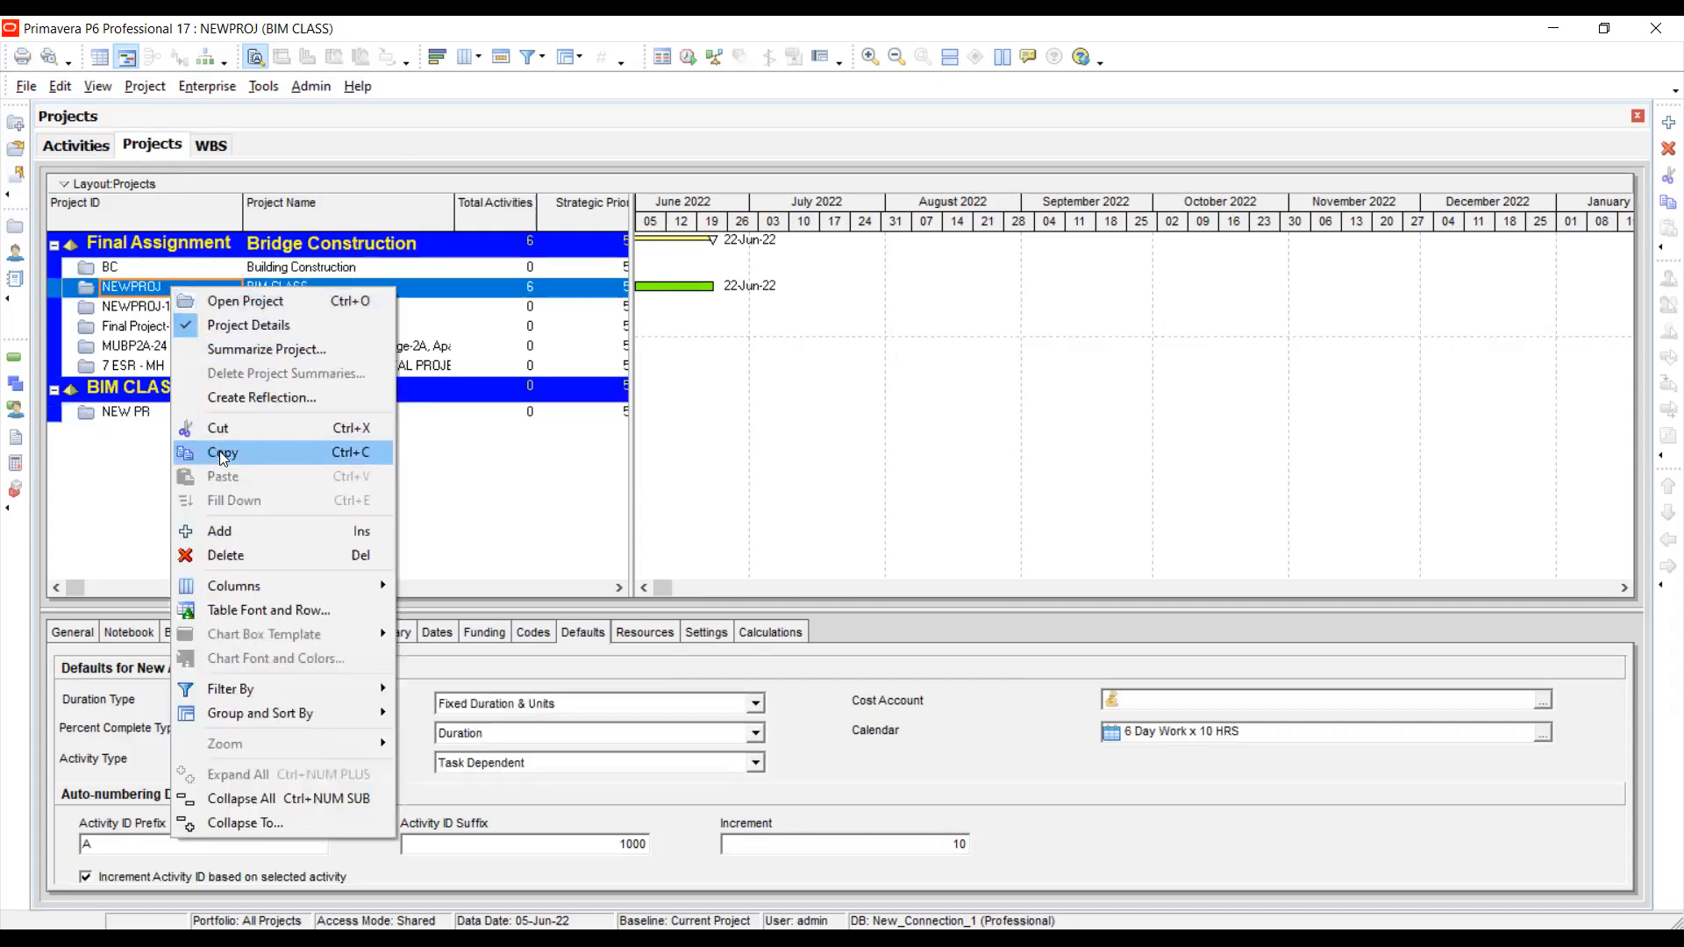
{"action": "left_click", "coordinate": [219, 451]}
{"action": "left_click", "coordinate": [137, 287]}
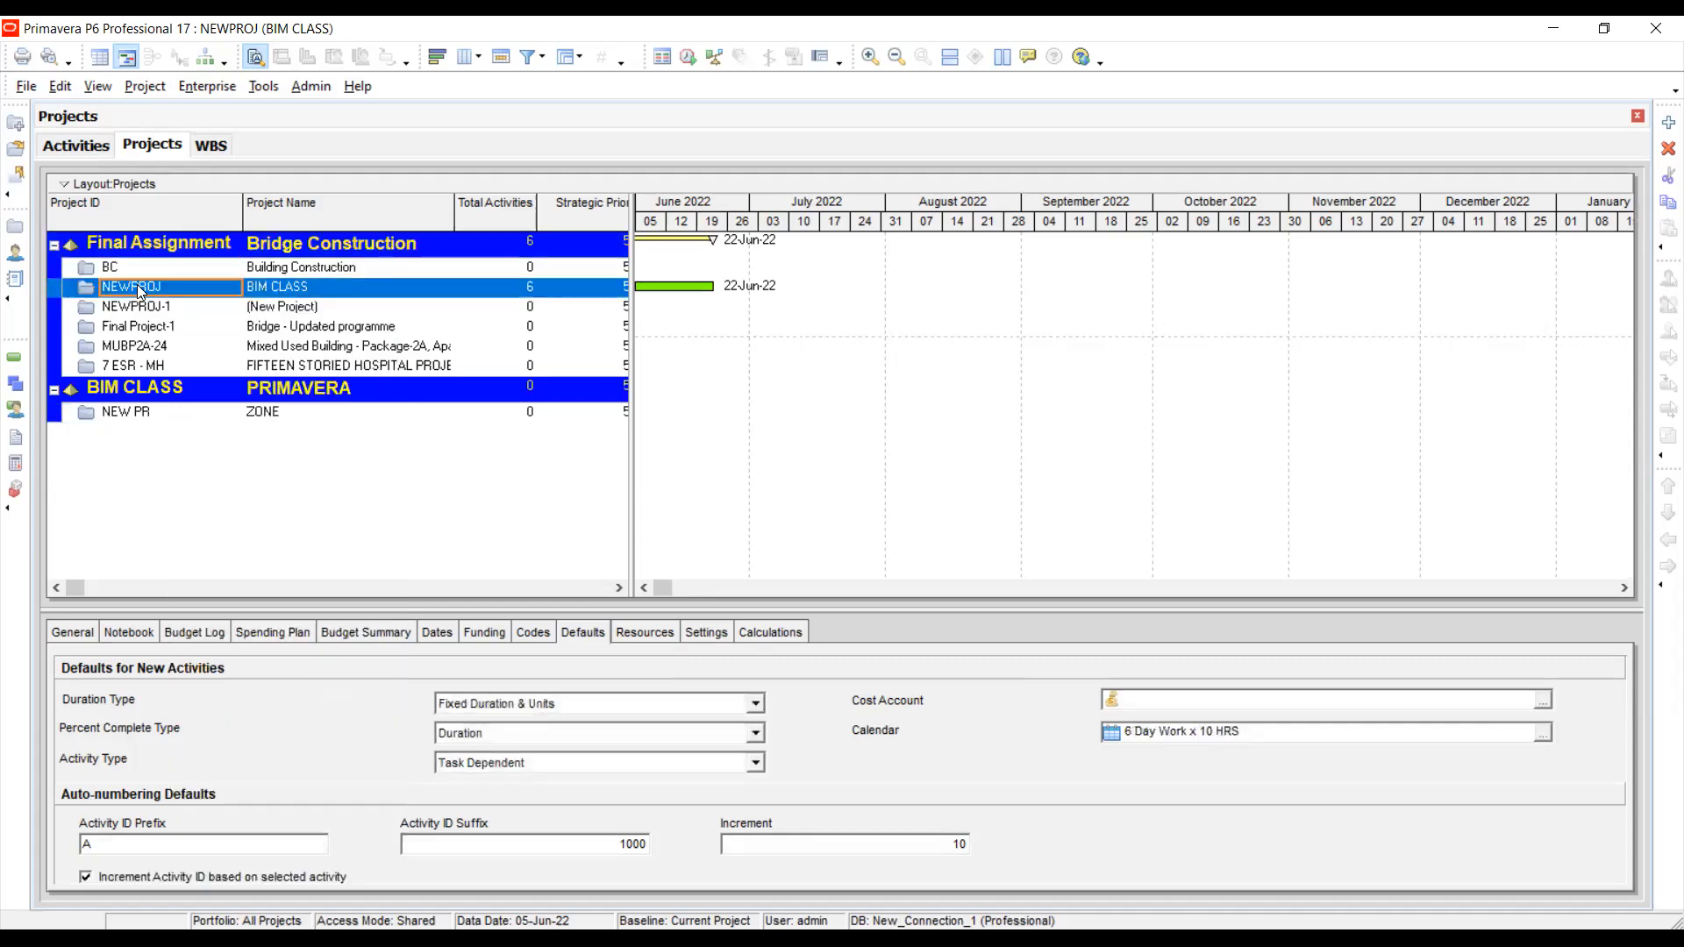
{"action": "right_click", "coordinate": [137, 284]}
{"action": "left_click", "coordinate": [193, 451]}
- Paste the copied project into the BIM CLASS EPS, accepting the preselected project, WBS and activity copy options
{"action": "left_click", "coordinate": [184, 390]}
{"action": "left_click", "coordinate": [154, 413]}
{"action": "left_click", "coordinate": [163, 396]}
{"action": "right_click", "coordinate": [181, 401]}
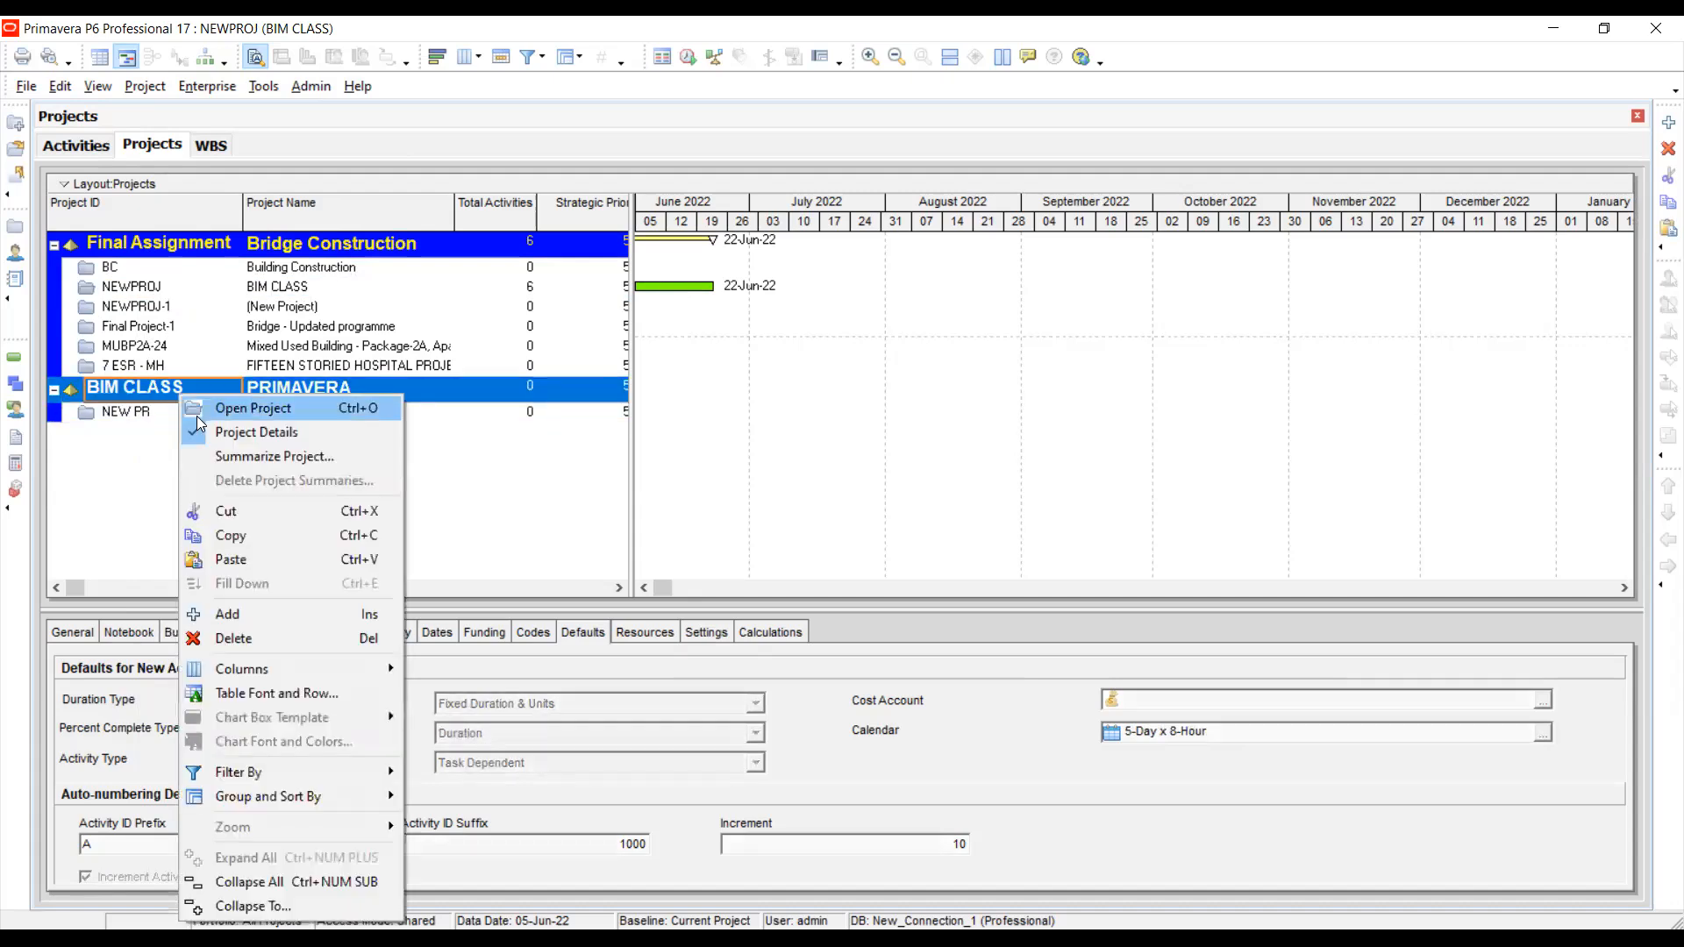
{"action": "left_click", "coordinate": [228, 561]}
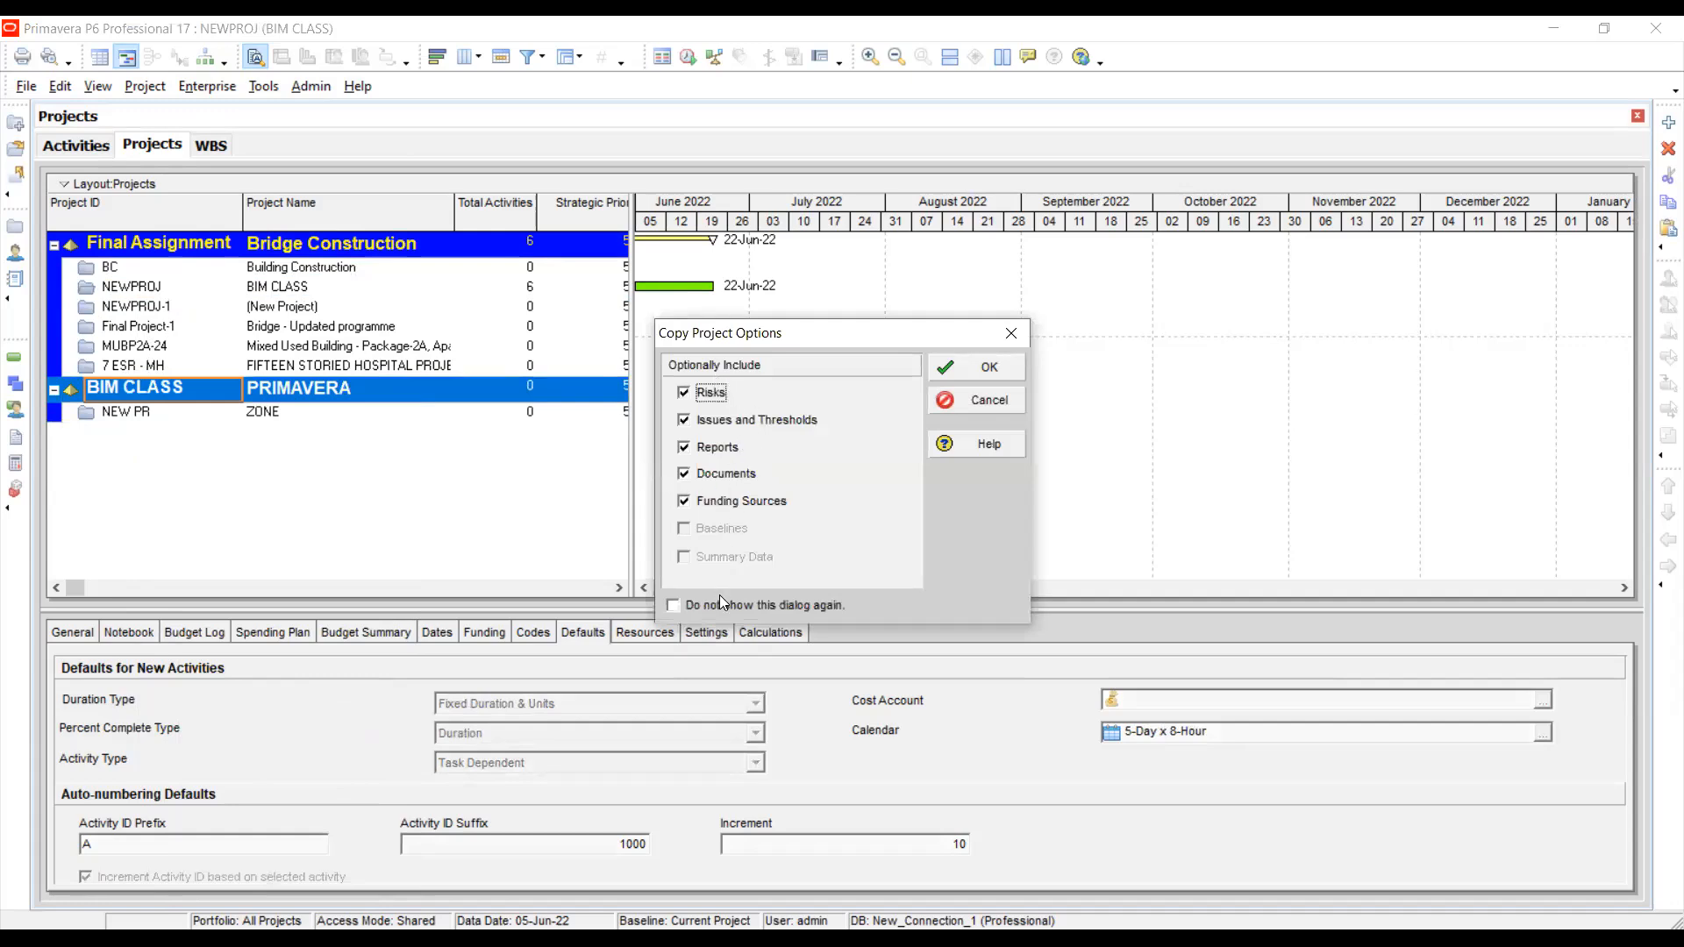
{"action": "left_click", "coordinate": [963, 372]}
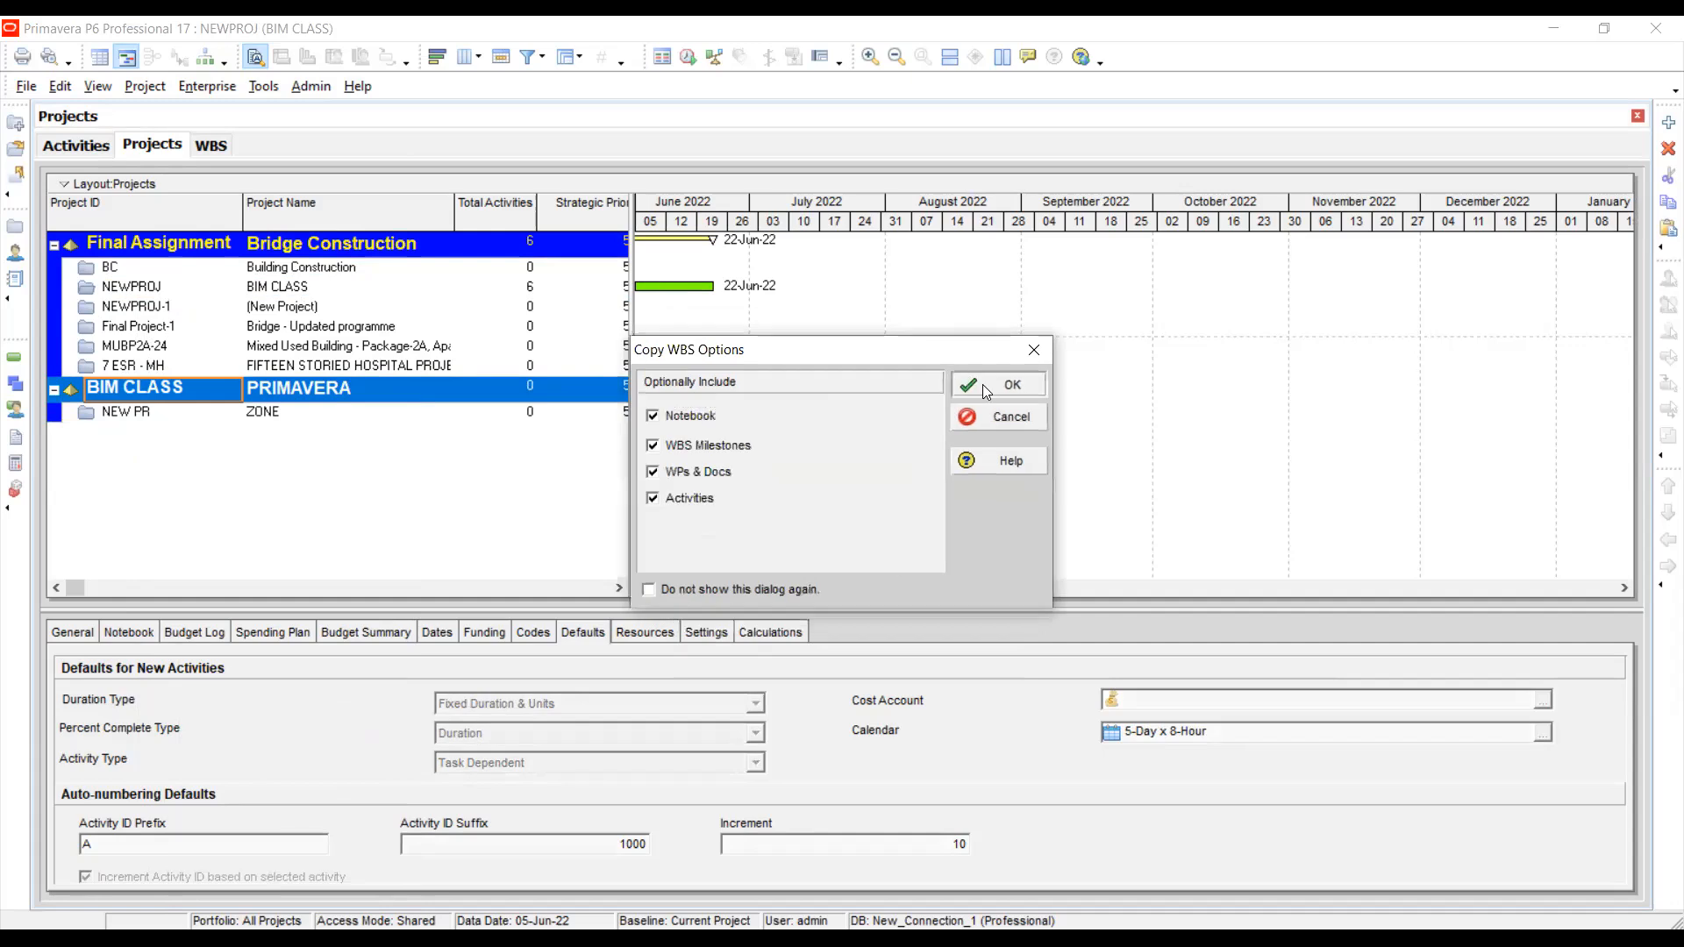
{"action": "left_click", "coordinate": [983, 384]}
{"action": "left_click", "coordinate": [1100, 370]}
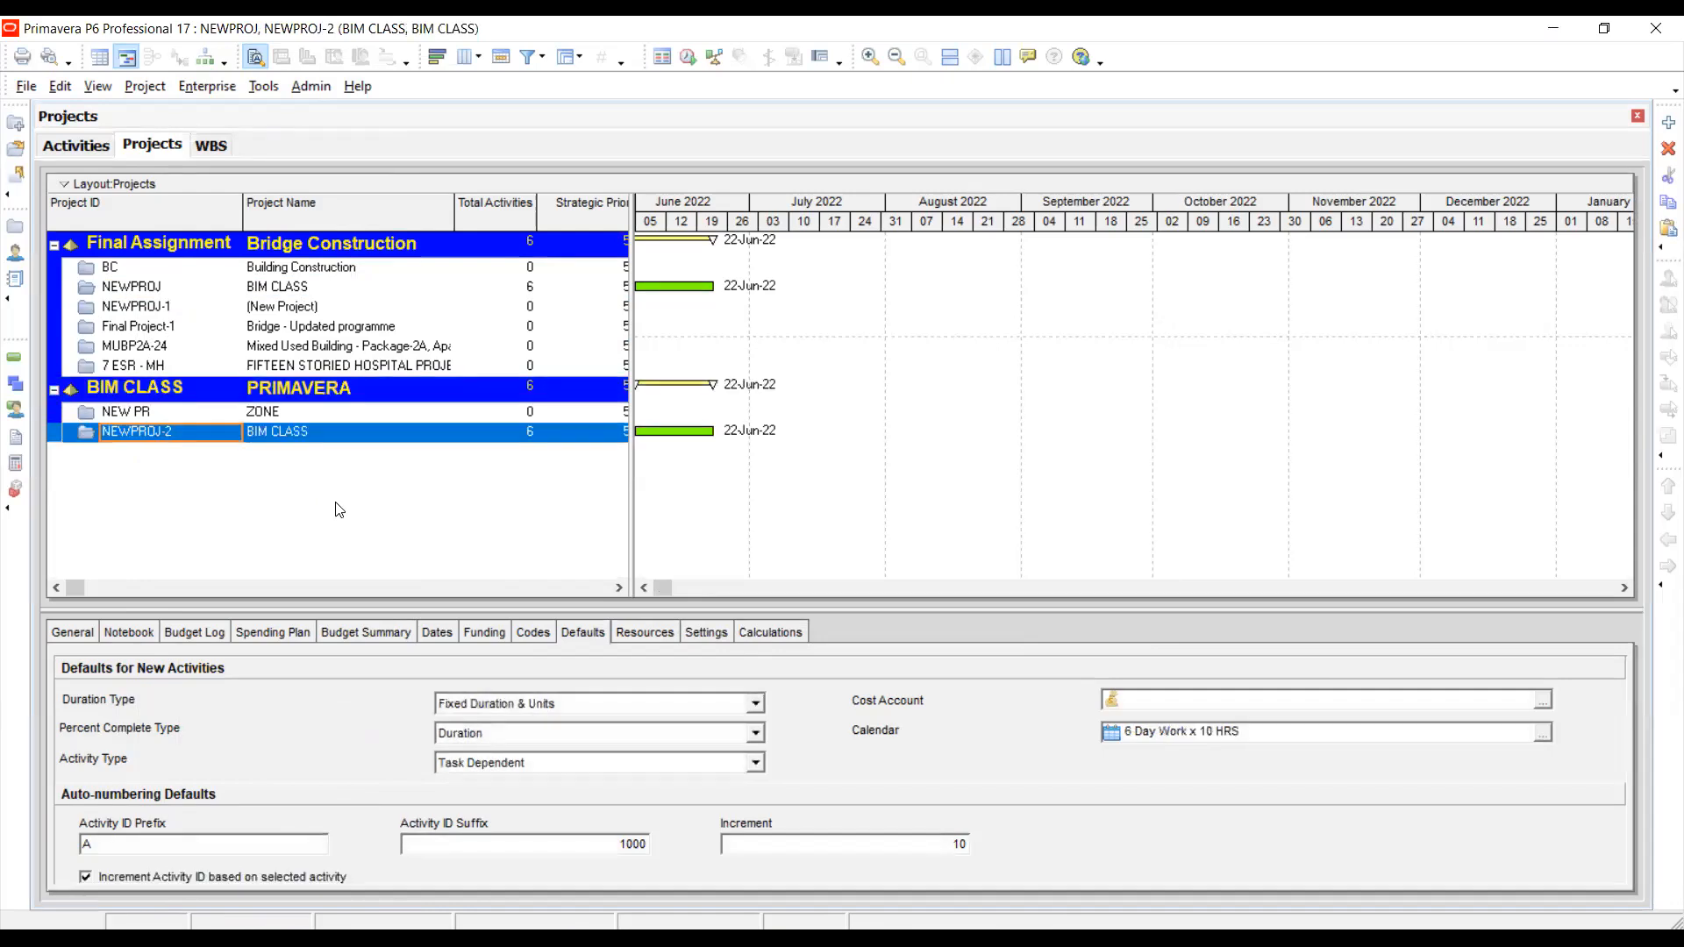
- Collapse the Final Assignment EPS and open the pasted project NEWPROJ-2 under BIM CLASS
{"action": "left_click", "coordinate": [293, 440]}
{"action": "right_click", "coordinate": [292, 436]}
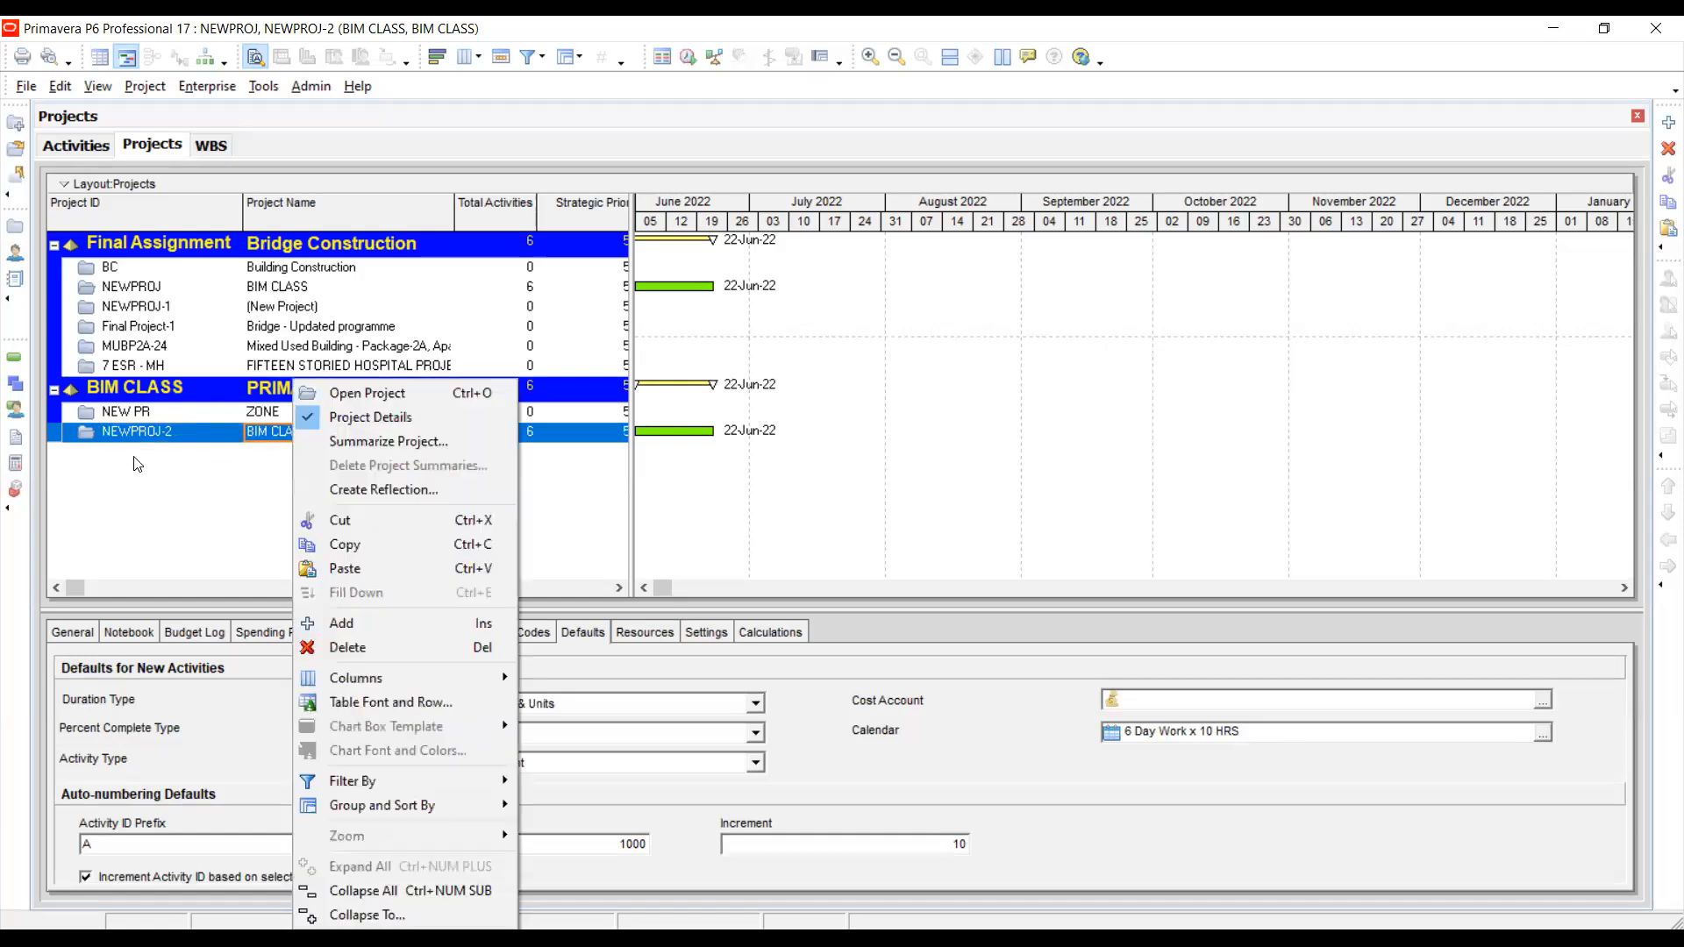
{"action": "left_click", "coordinate": [55, 391]}
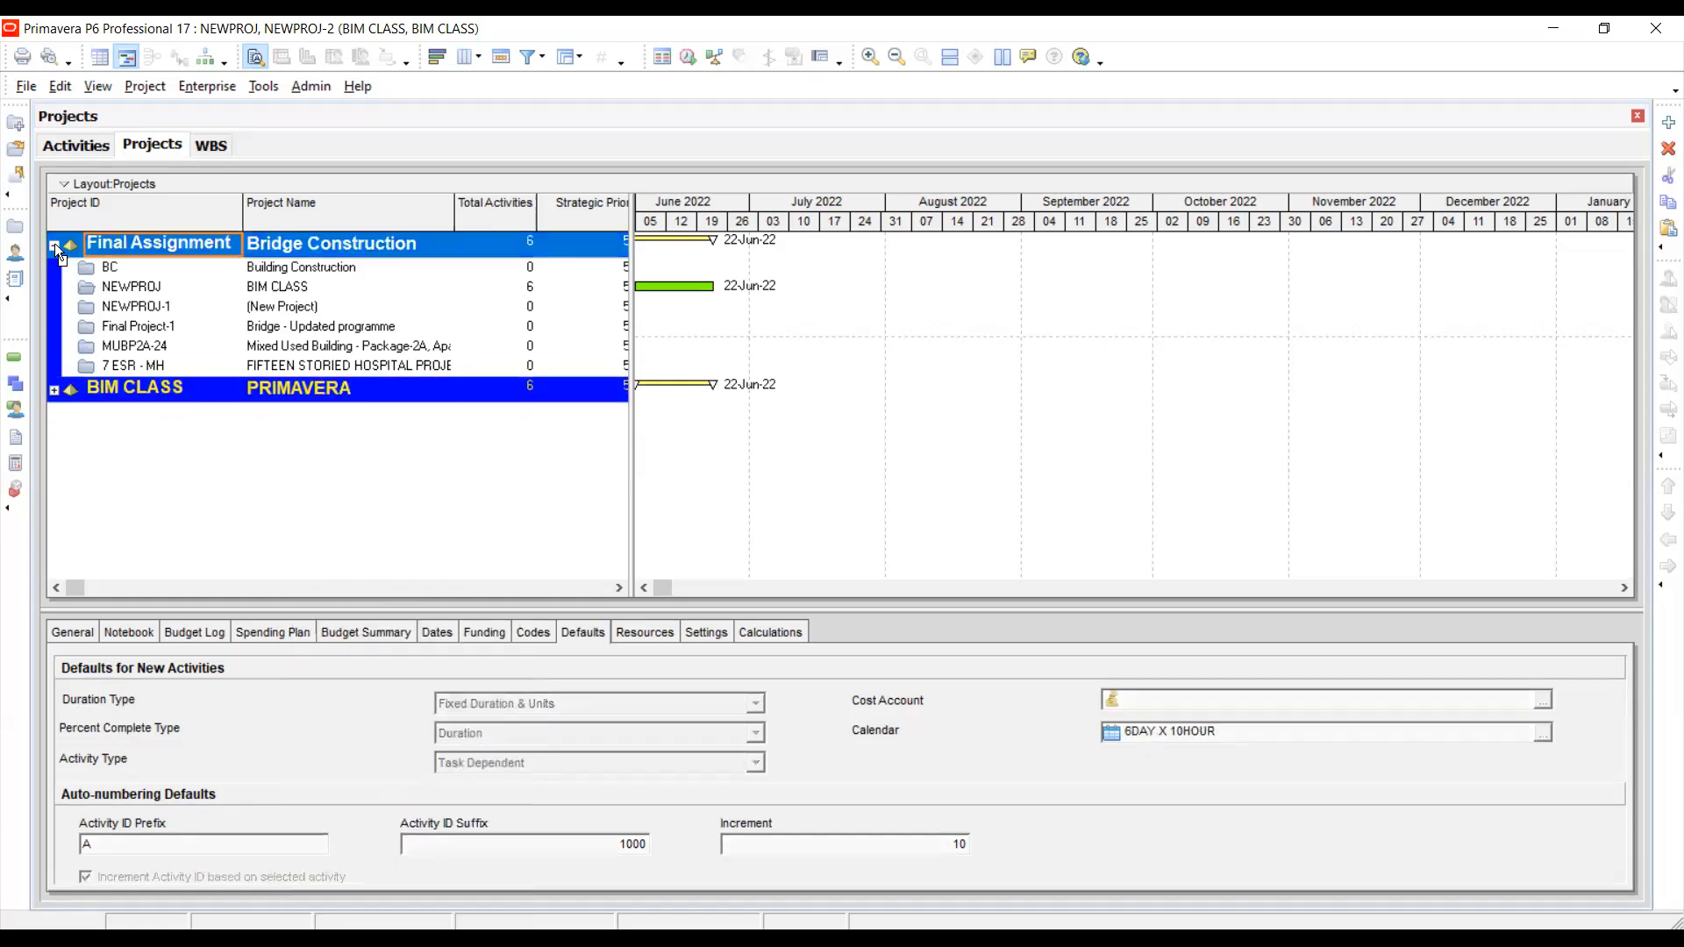
{"action": "left_click", "coordinate": [54, 245]}
{"action": "left_click", "coordinate": [49, 271]}
{"action": "left_click", "coordinate": [51, 271]}
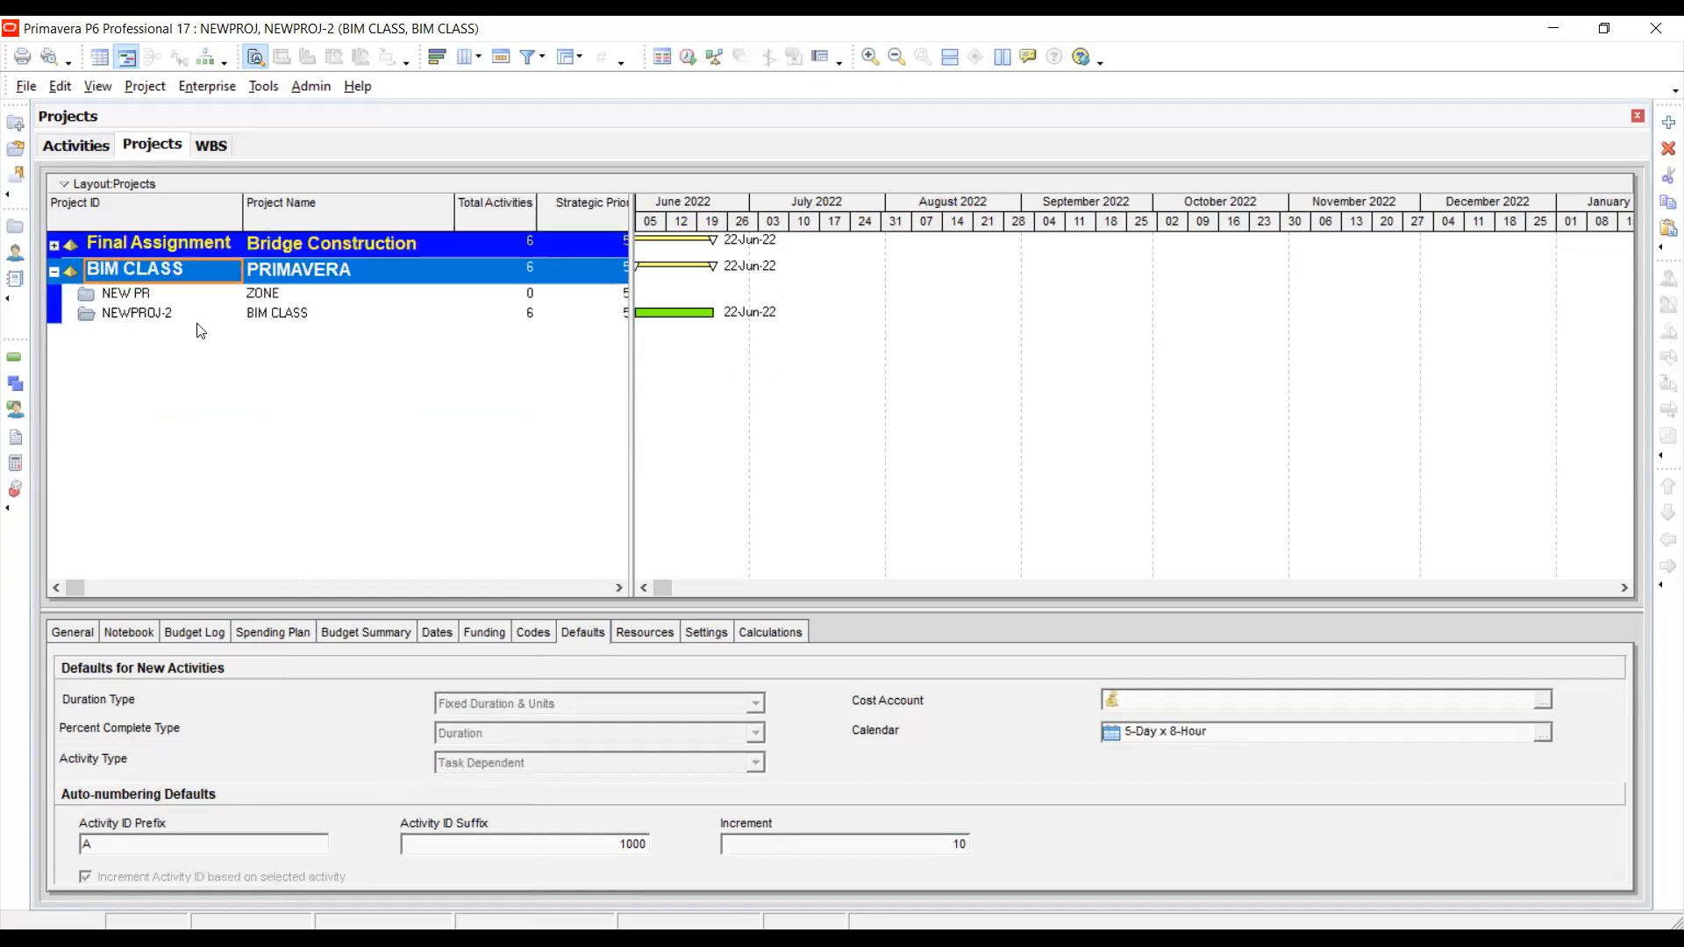
{"action": "left_click", "coordinate": [279, 317]}
{"action": "right_click", "coordinate": [275, 309]}
{"action": "left_click", "coordinate": [300, 321]}
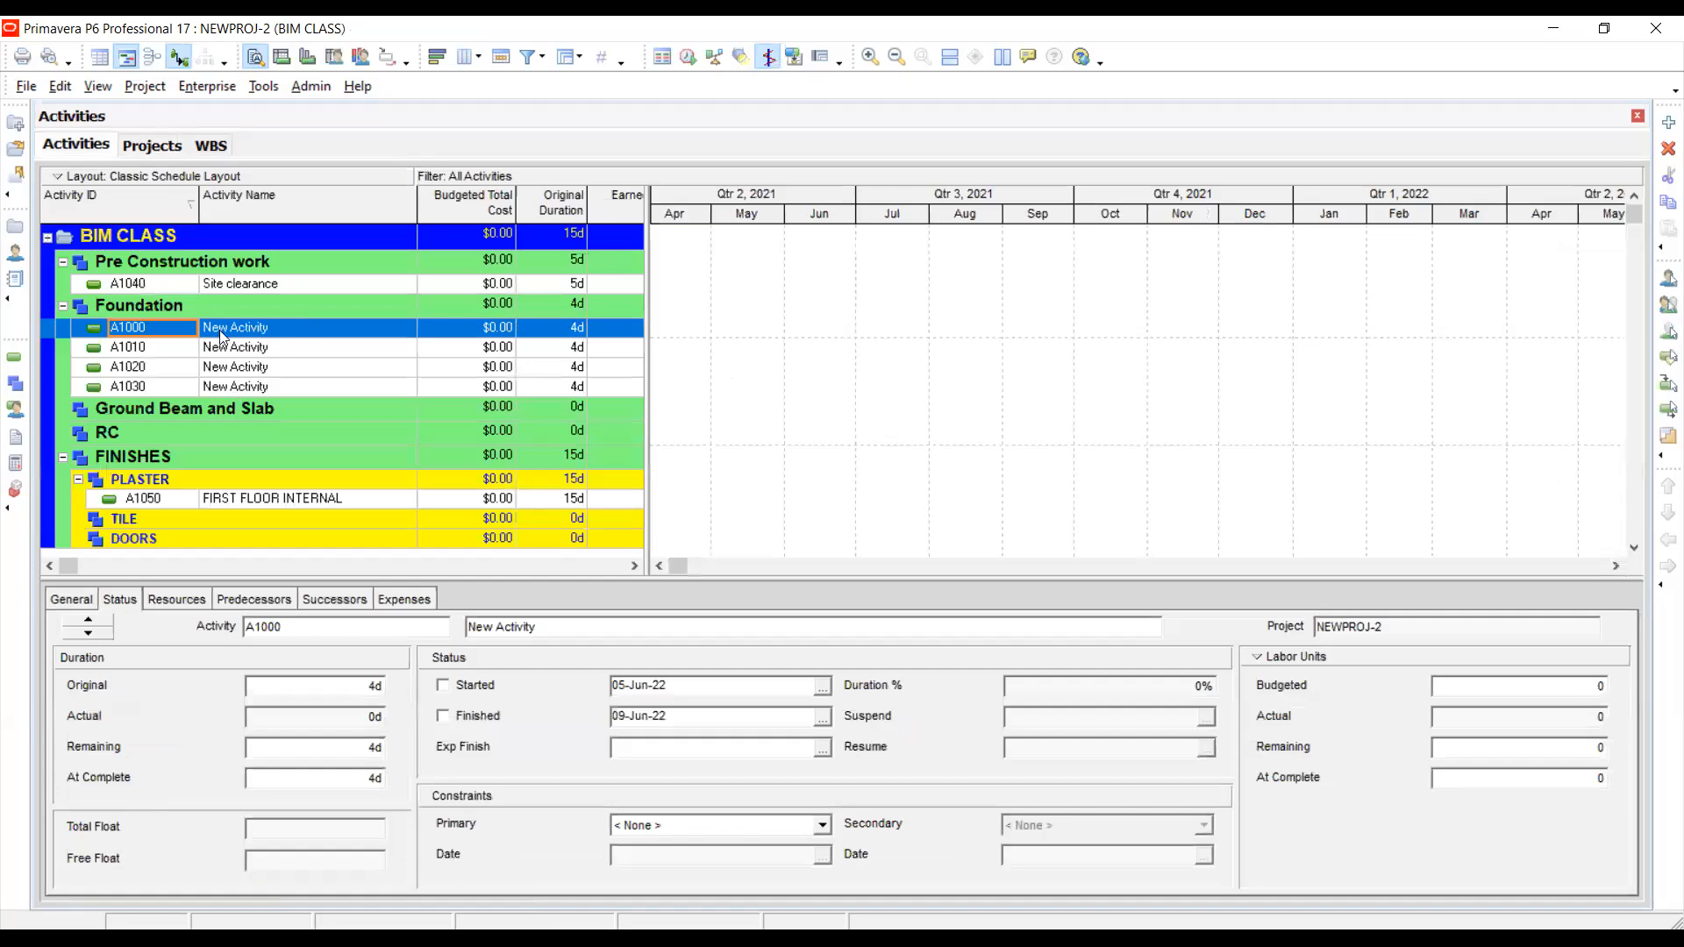
- Go back to the projects list, narrow the table slightly against the Gantt chart and collapse the BIM CLASS EPS
{"action": "left_click", "coordinate": [151, 147]}
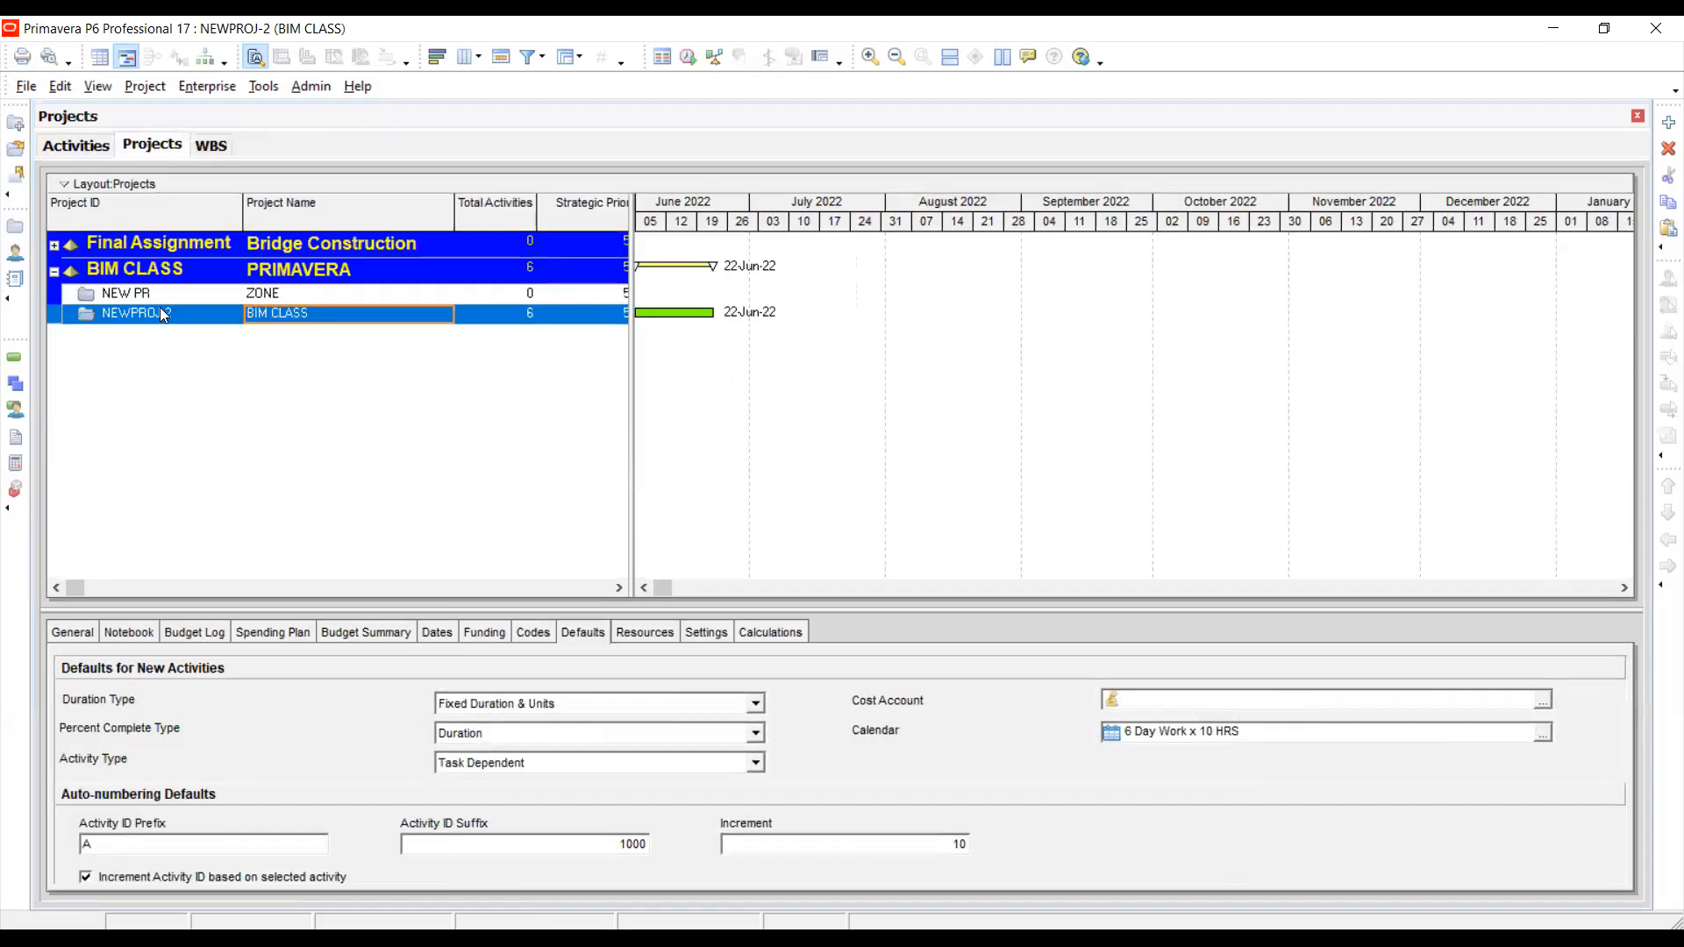
{"action": "left_click", "coordinate": [55, 271]}
{"action": "left_click", "coordinate": [56, 271]}
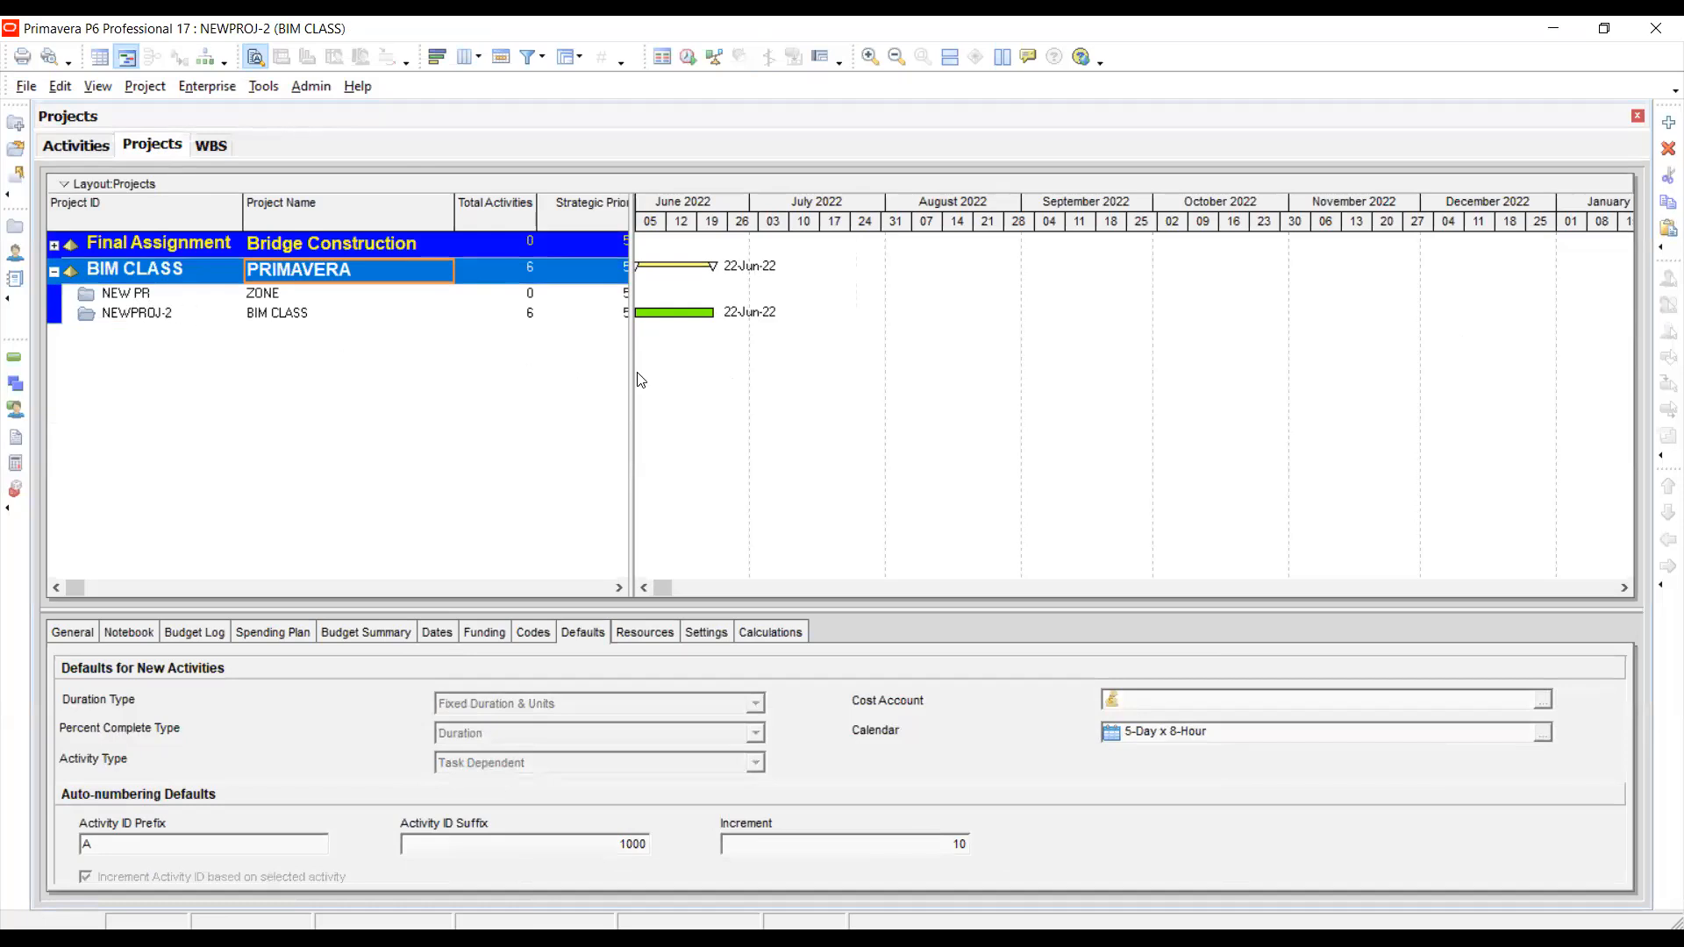
{"action": "mouse_move", "coordinate": [631, 364]}
{"action": "left_mouse_down"}
{"action": "mouse_move", "coordinate": [563, 363]}
{"action": "mouse_move", "coordinate": [624, 365]}
{"action": "left_mouse_up"}
{"action": "left_click", "coordinate": [54, 272]}
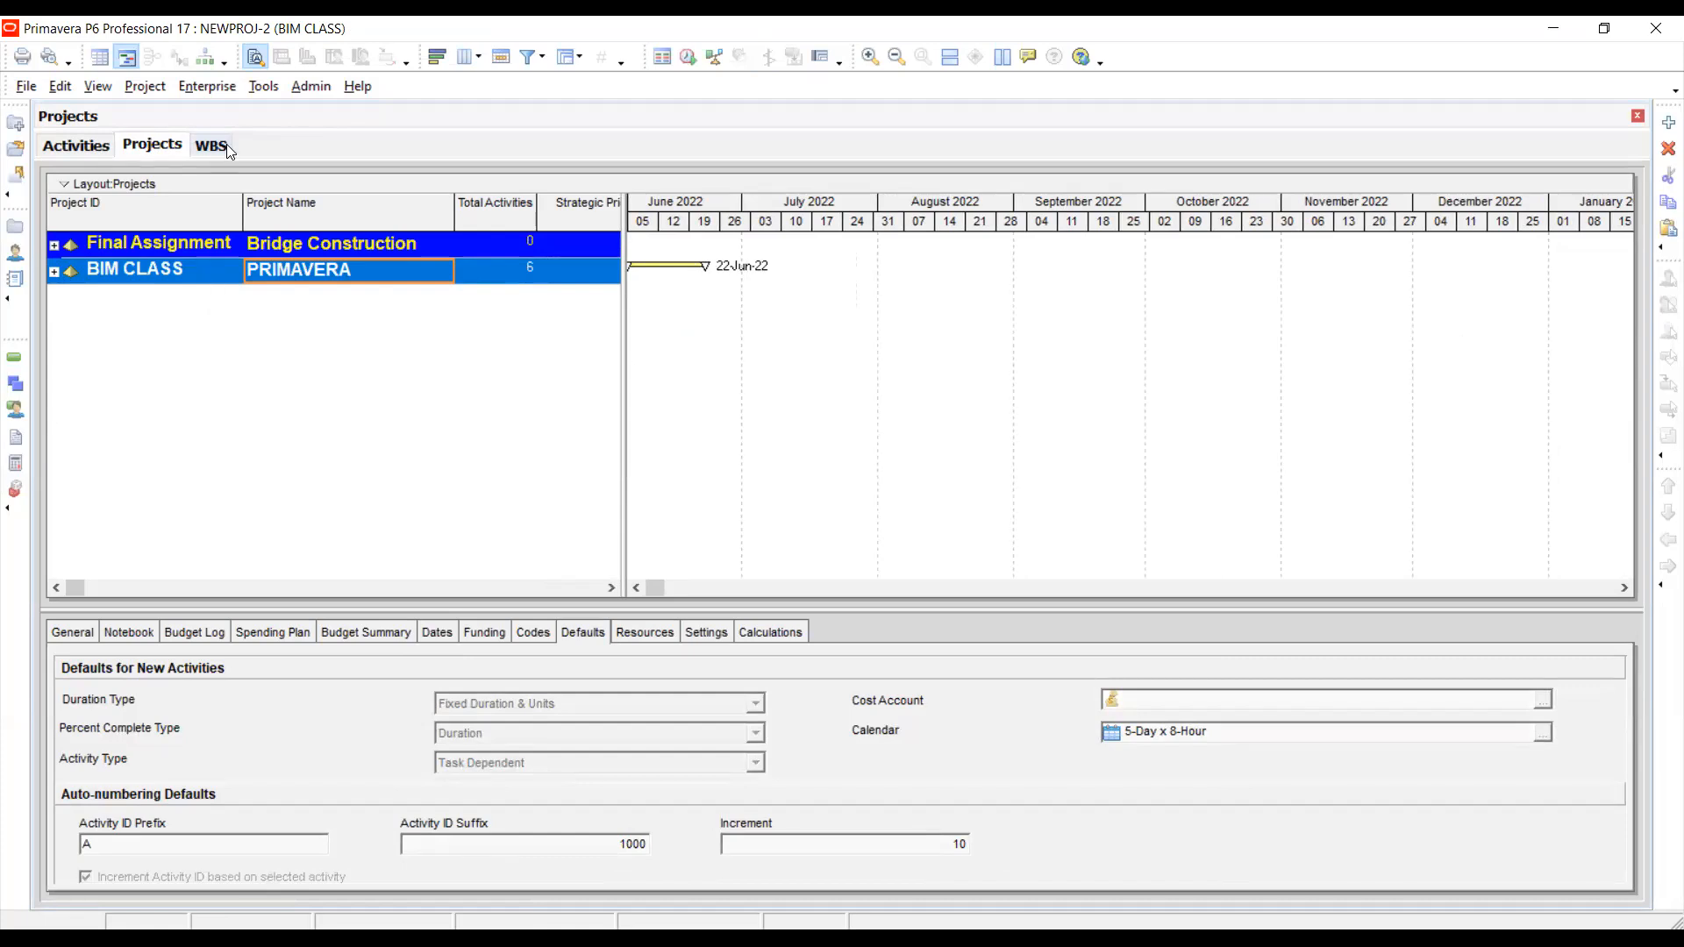
{"action": "left_click", "coordinate": [55, 244]}
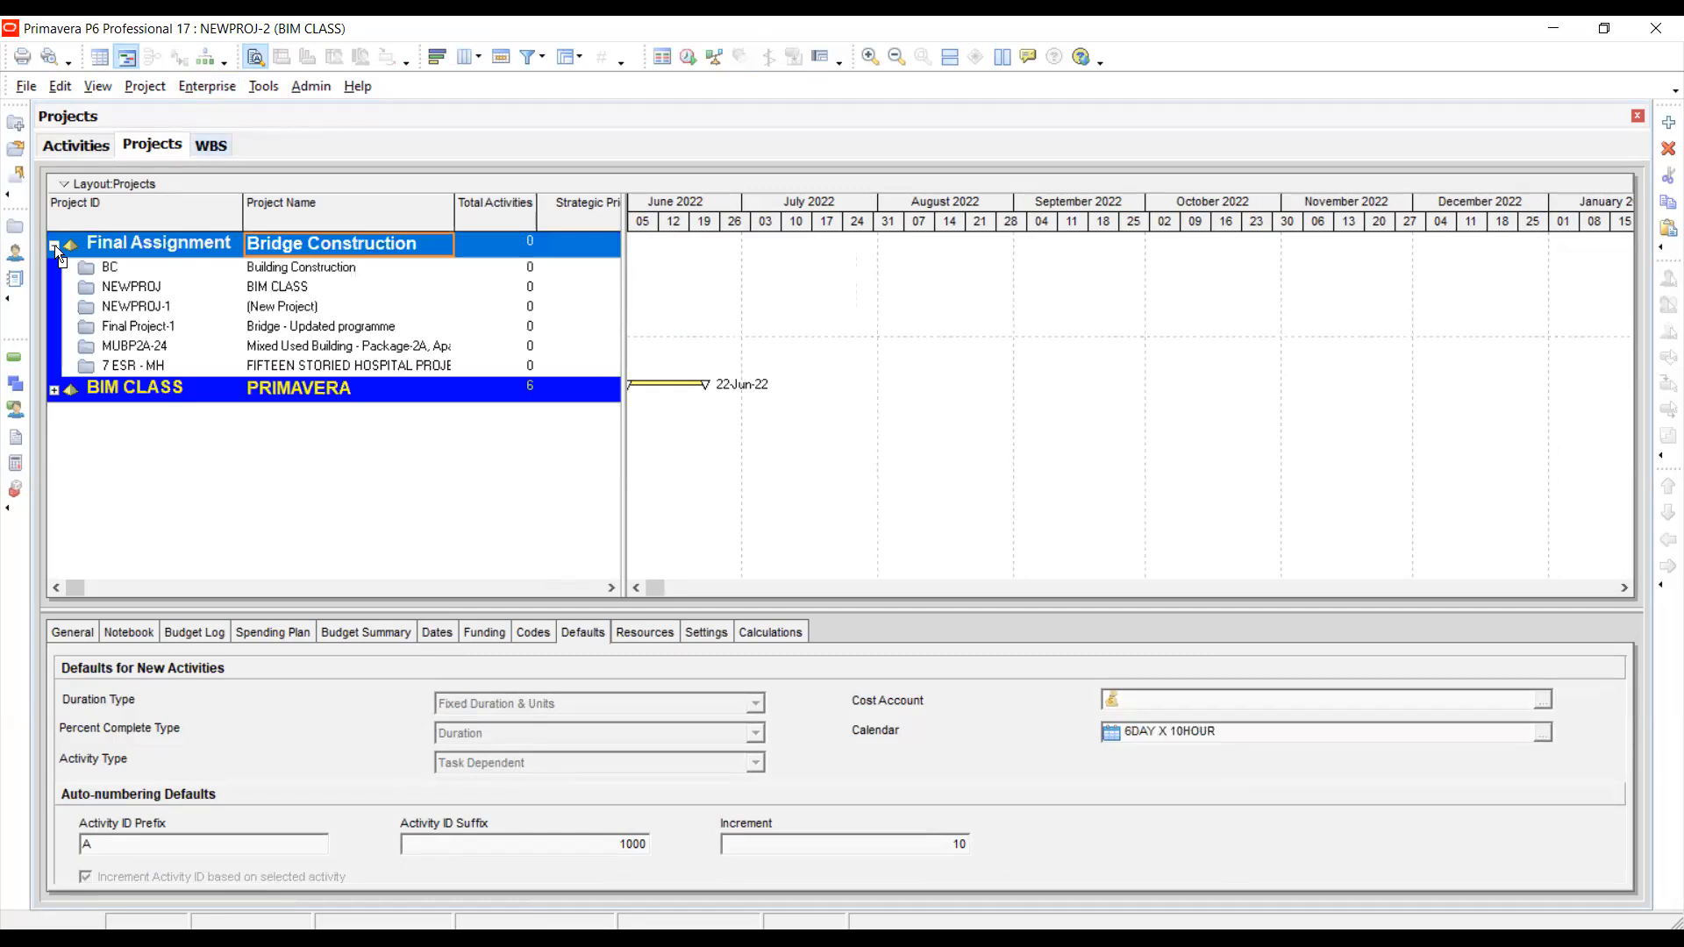
{"action": "left_click", "coordinate": [54, 245]}
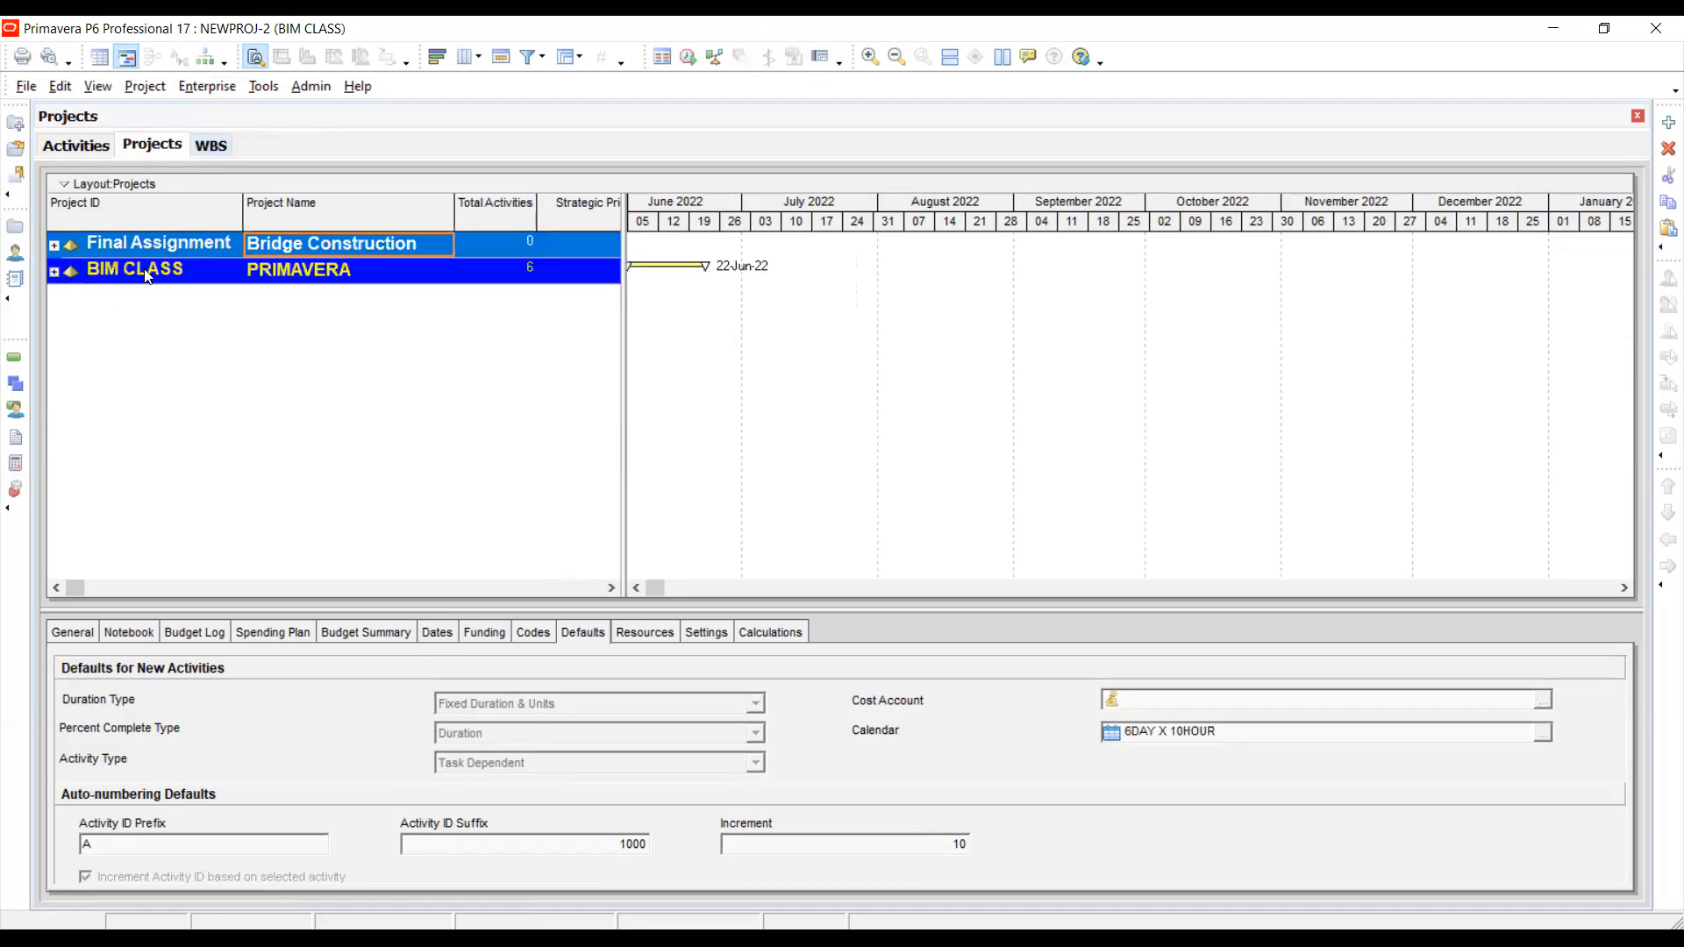
{"action": "left_click", "coordinate": [207, 86]}
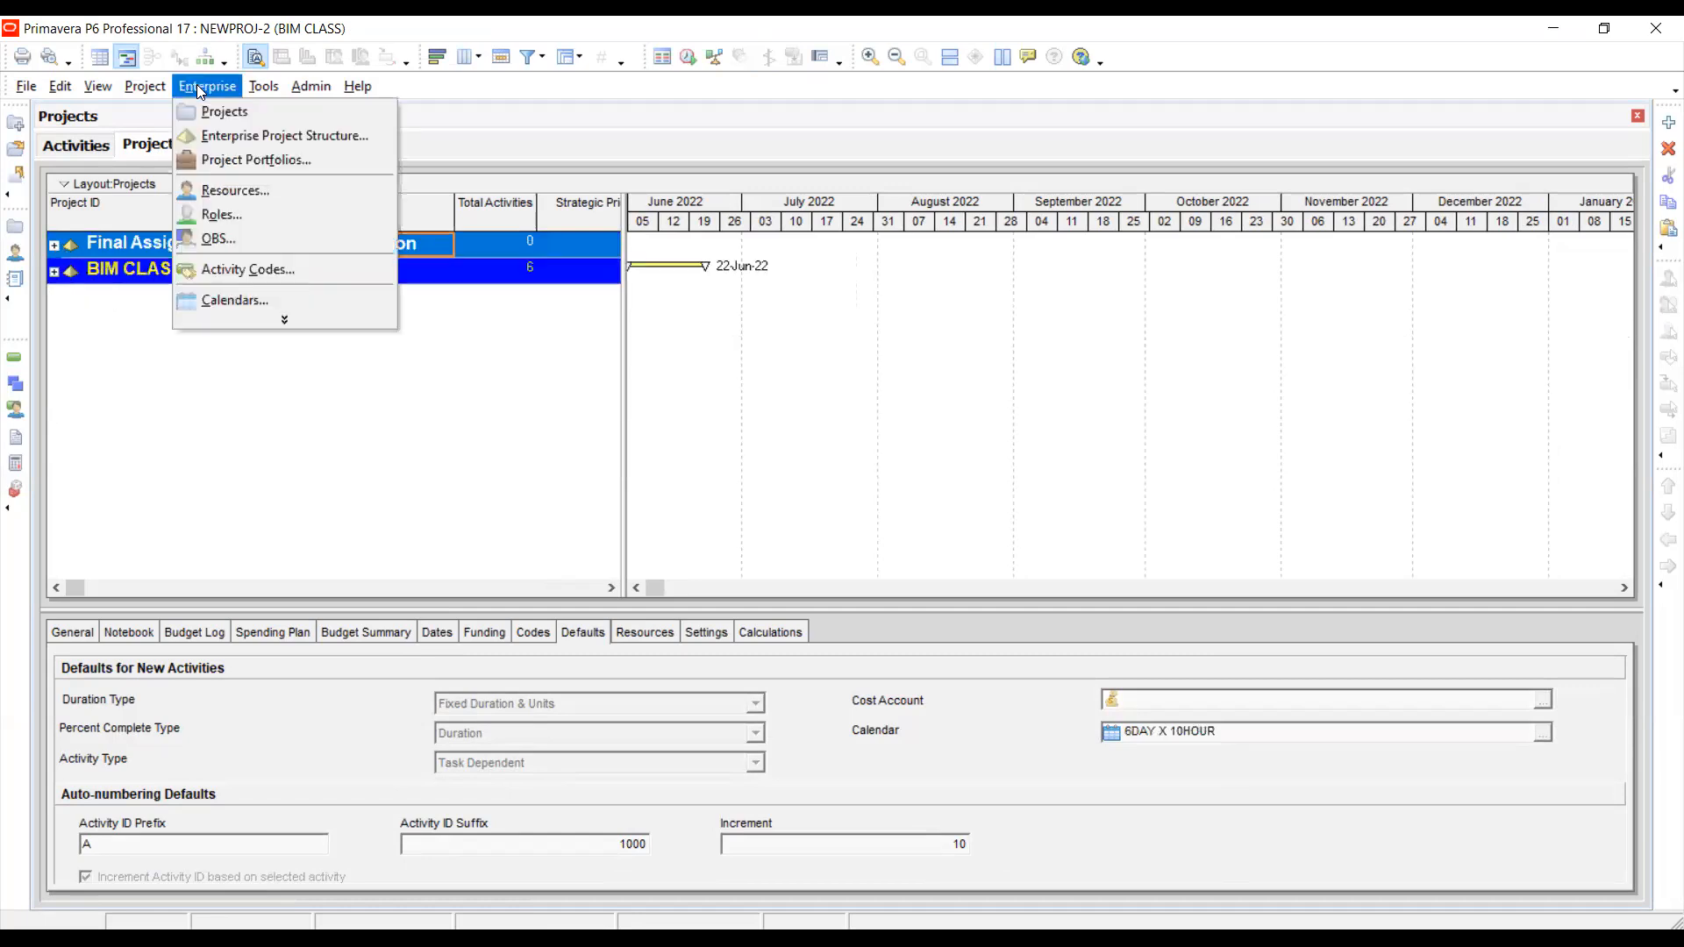
{"action": "left_click", "coordinate": [360, 397]}
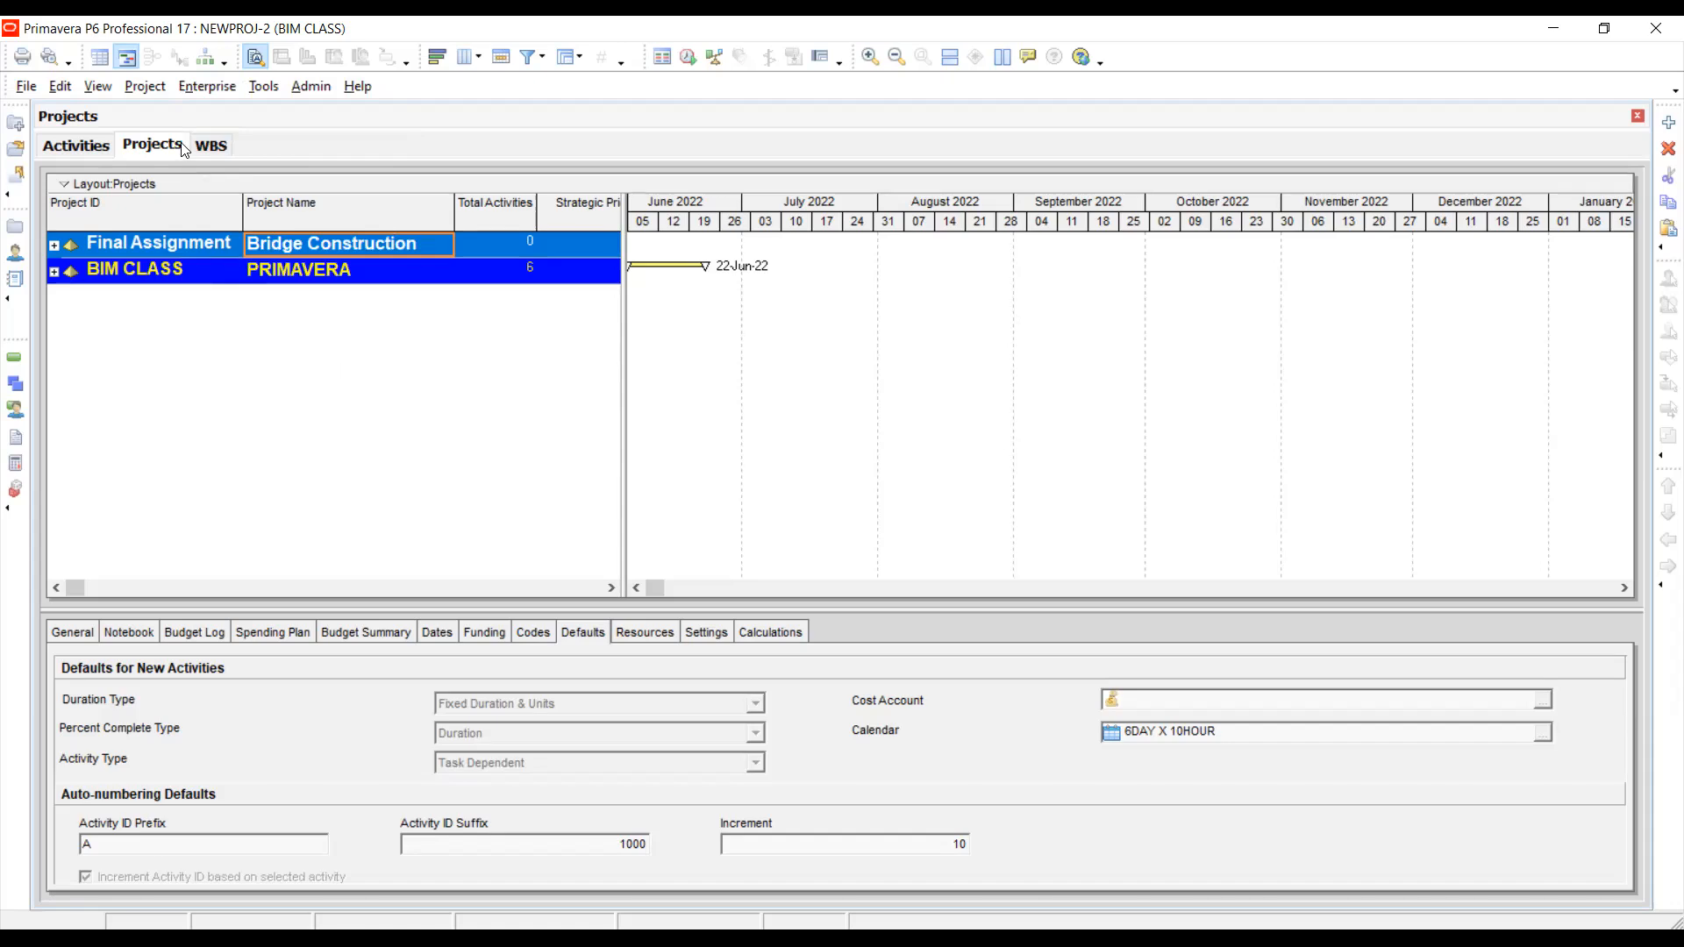
- Expand the BIM CLASS and Final Assignment EPS nodes to list their projects
{"action": "left_click", "coordinate": [54, 272]}
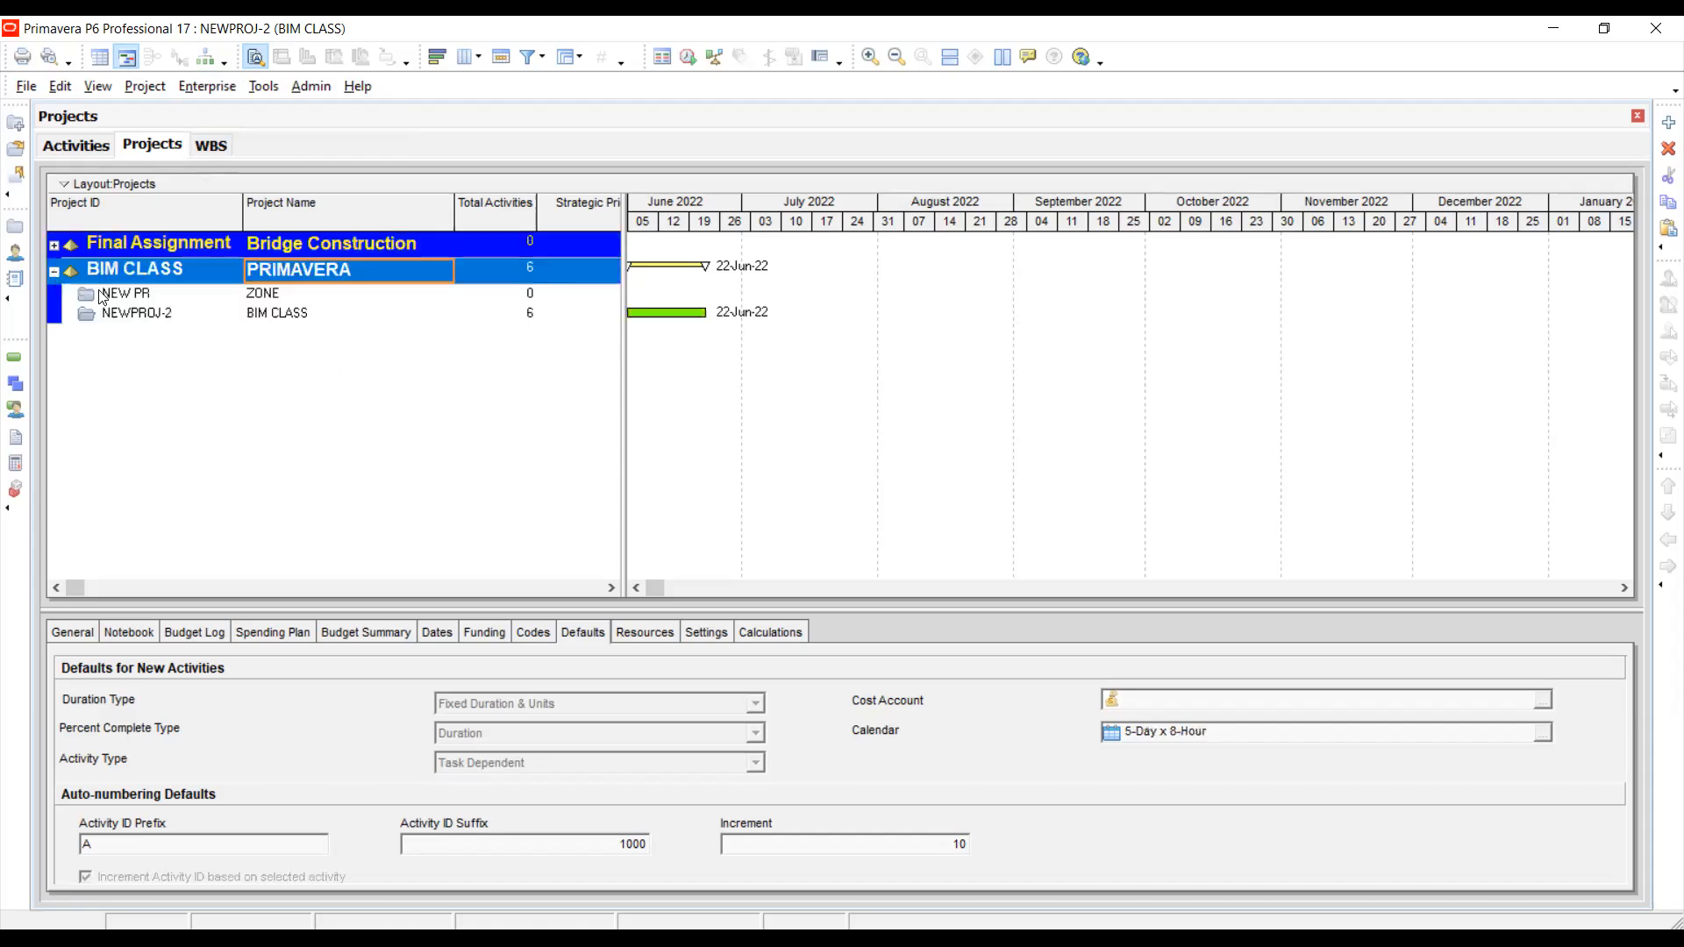
{"action": "left_click", "coordinate": [55, 246]}
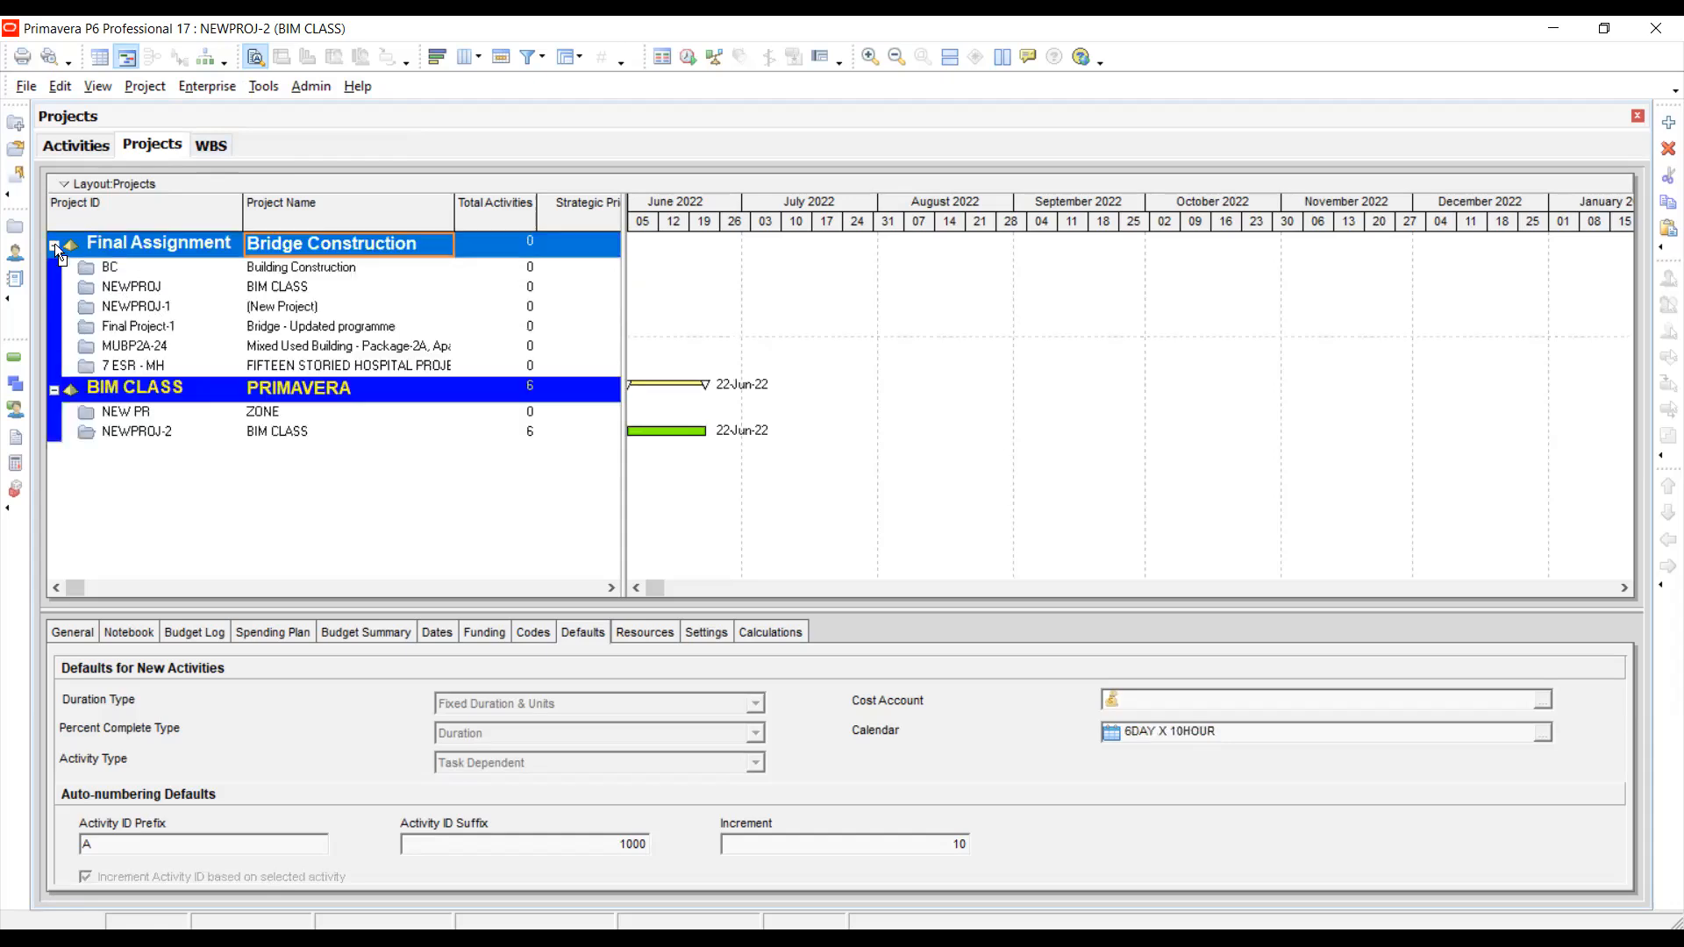
- Examine the commands available for copying NEWPROJ from the Final Assignment EPS and compare it with the copy under BIM CLASS
{"action": "left_click", "coordinate": [256, 289]}
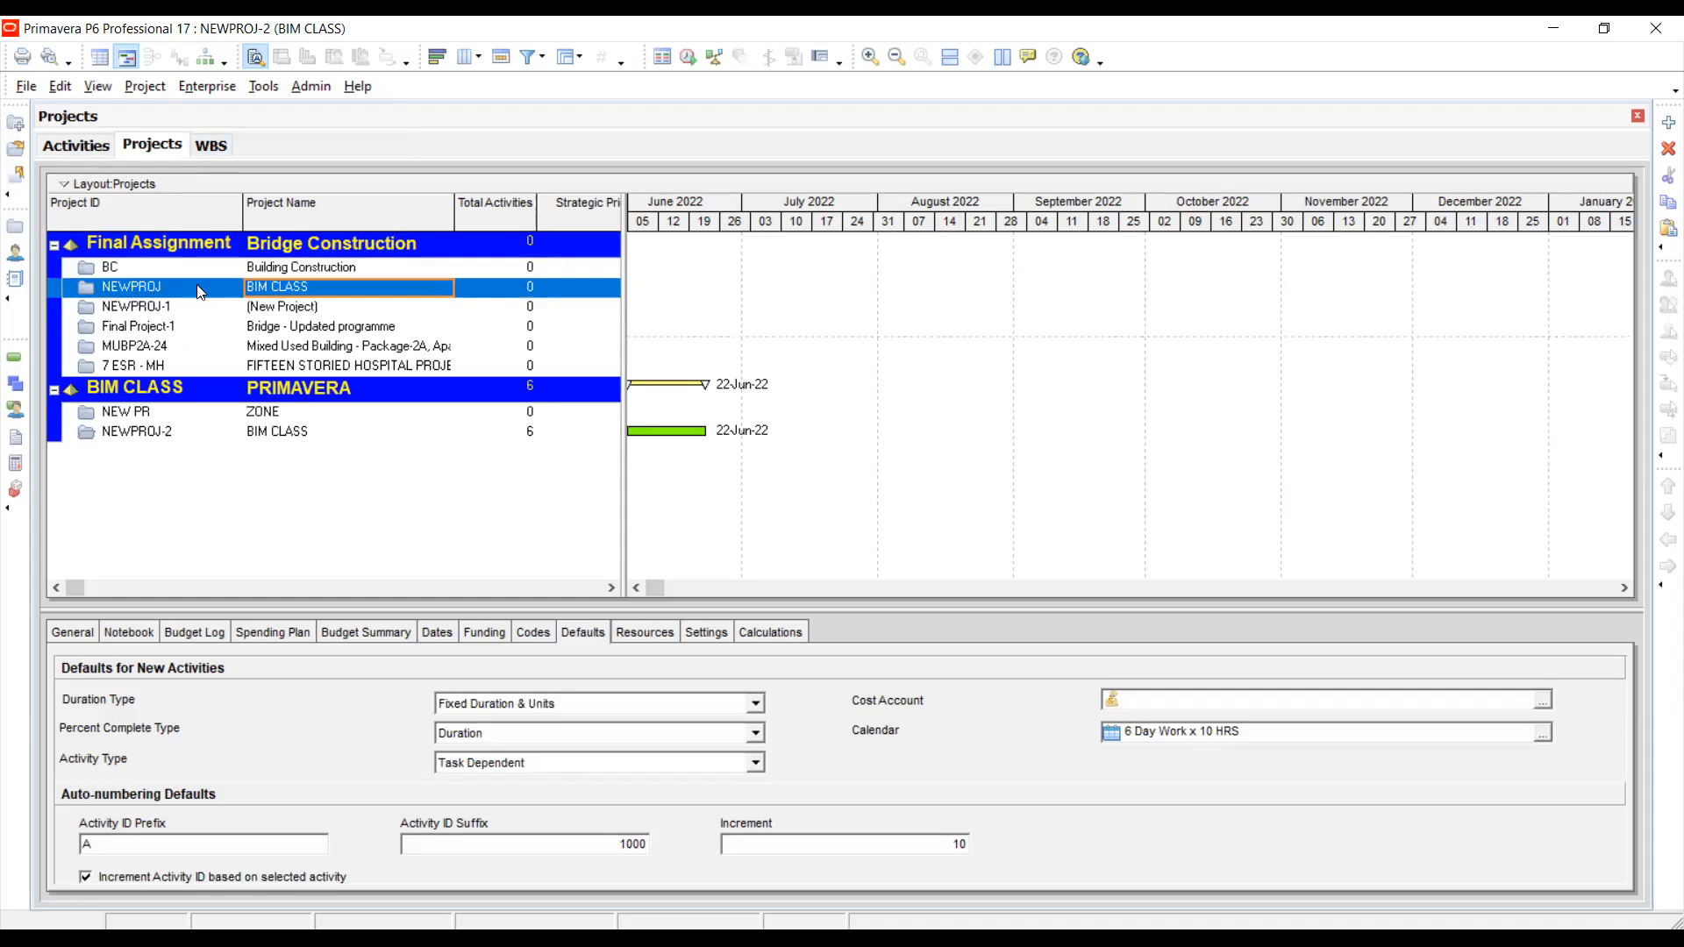
{"action": "right_click", "coordinate": [247, 288]}
{"action": "left_click", "coordinate": [249, 455]}
{"action": "left_click", "coordinate": [138, 438]}
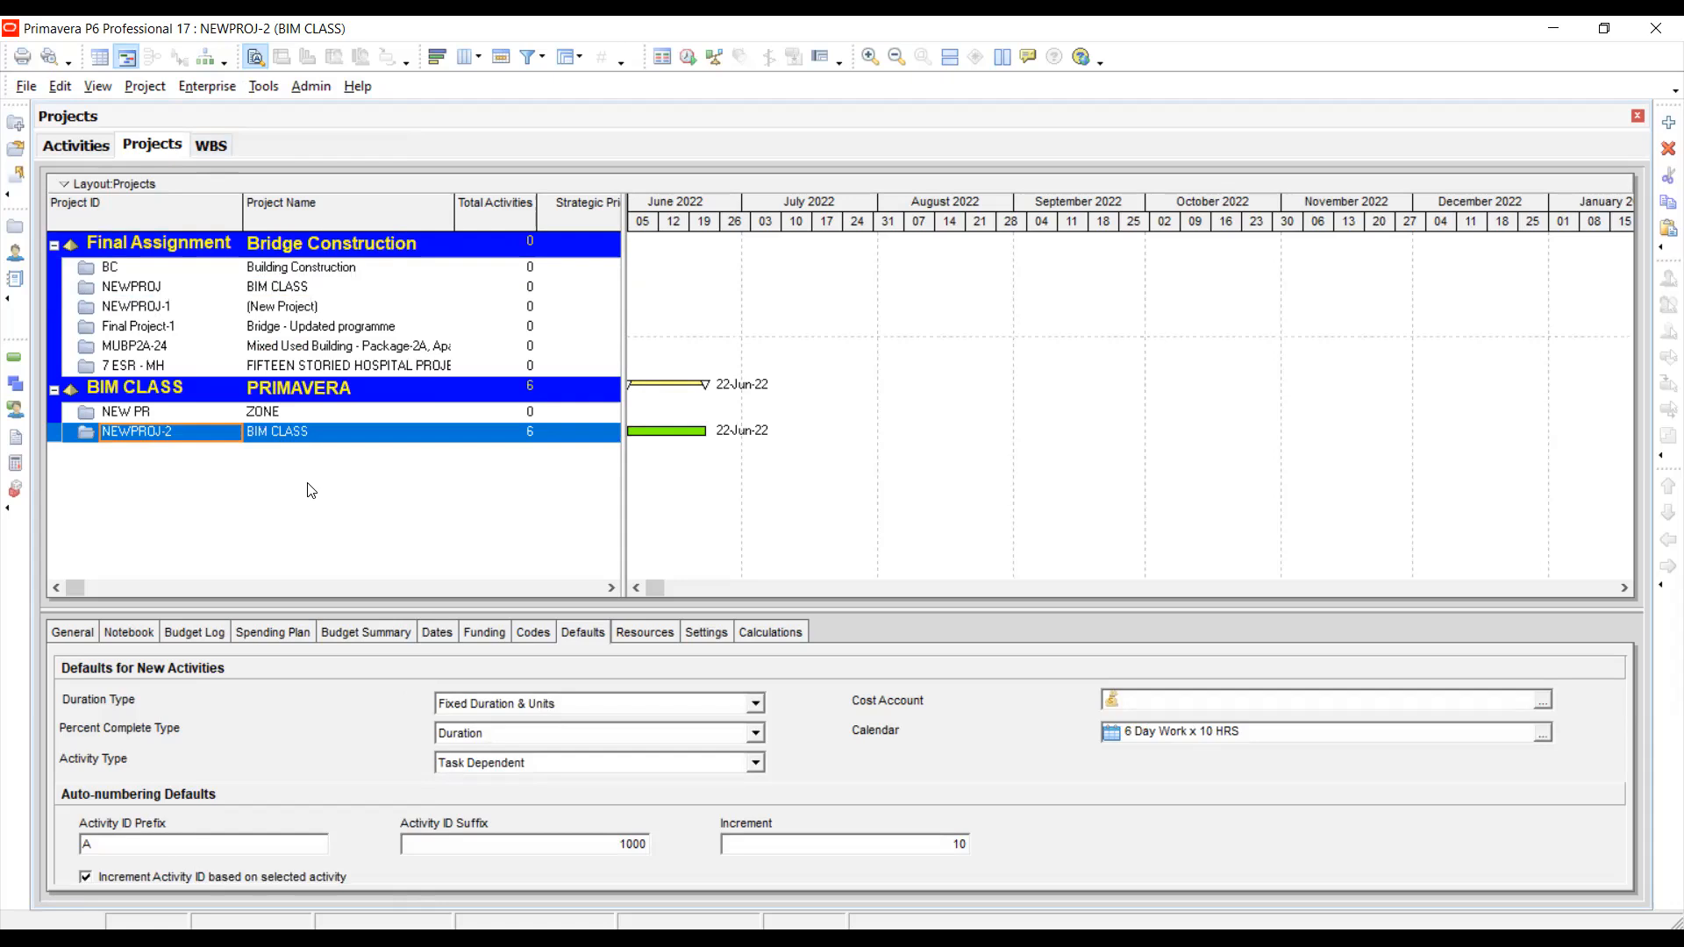
{"action": "left_click", "coordinate": [268, 288]}
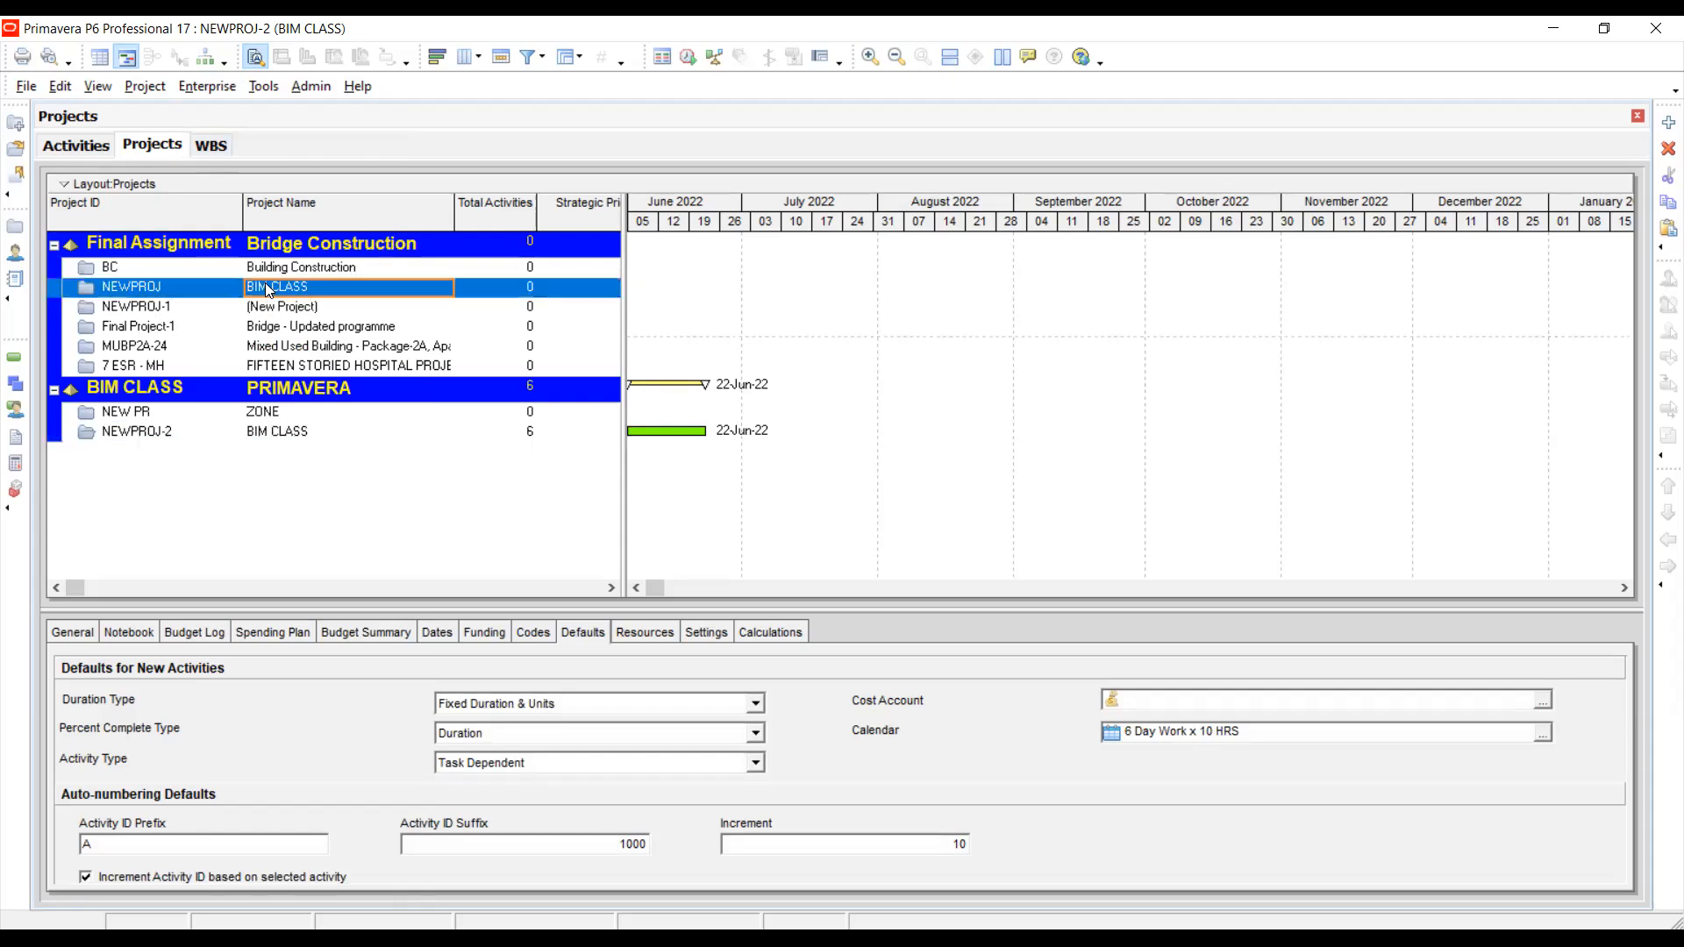
{"action": "right_click", "coordinate": [267, 290]}
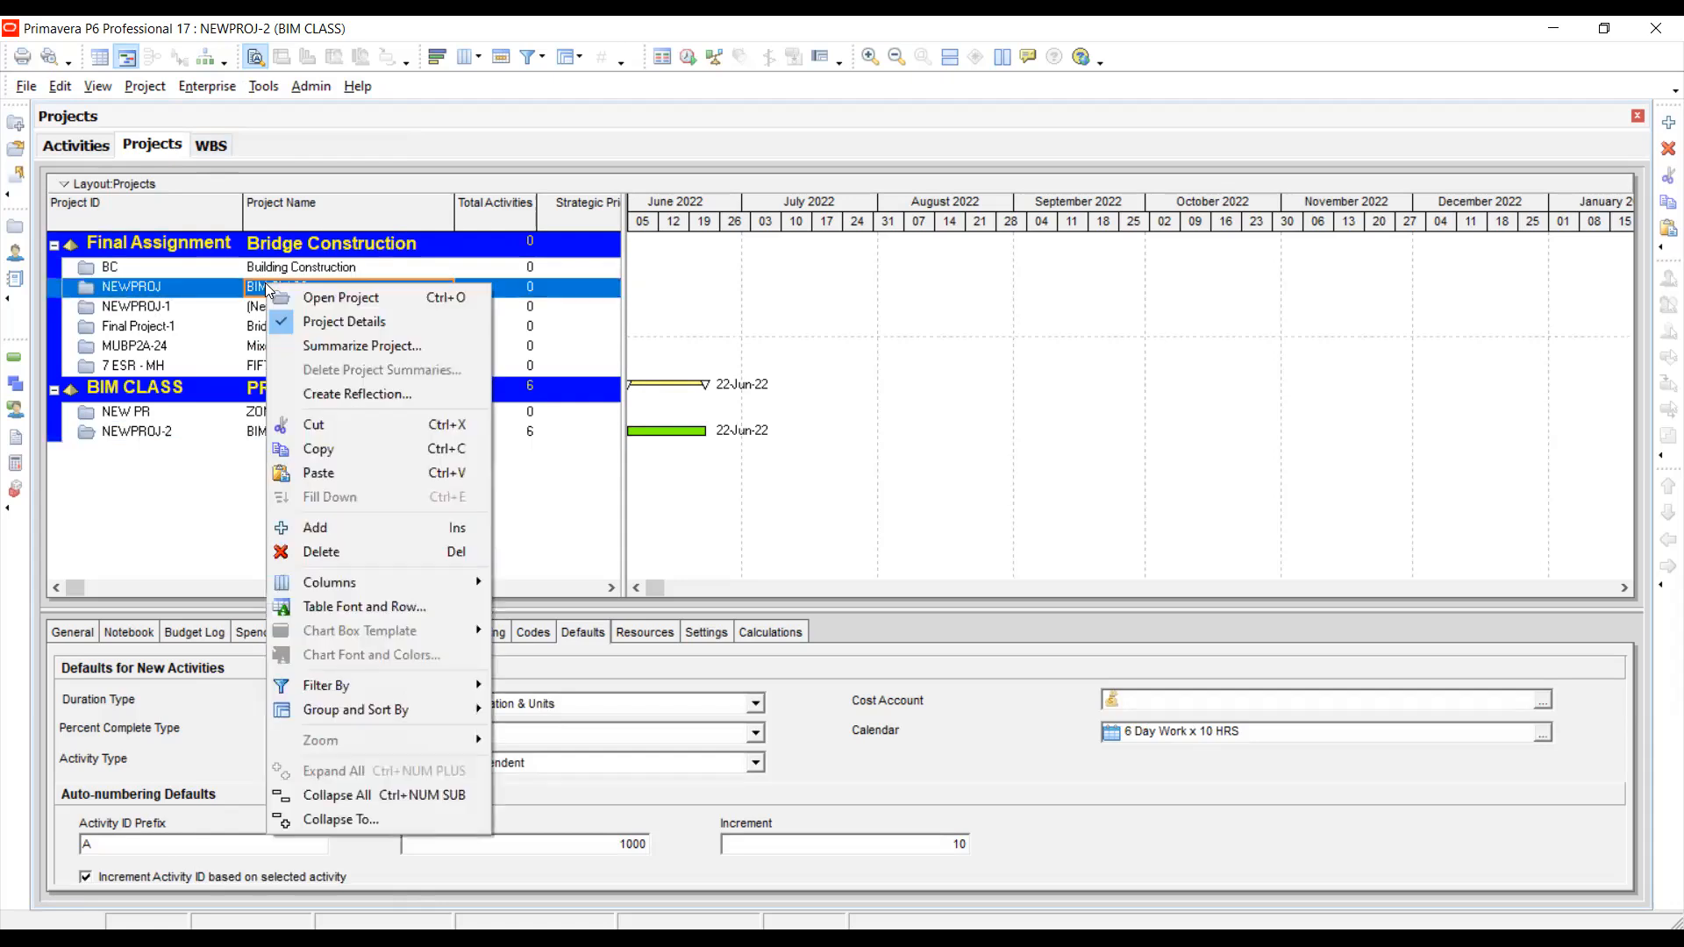
{"action": "left_click", "coordinate": [140, 463]}
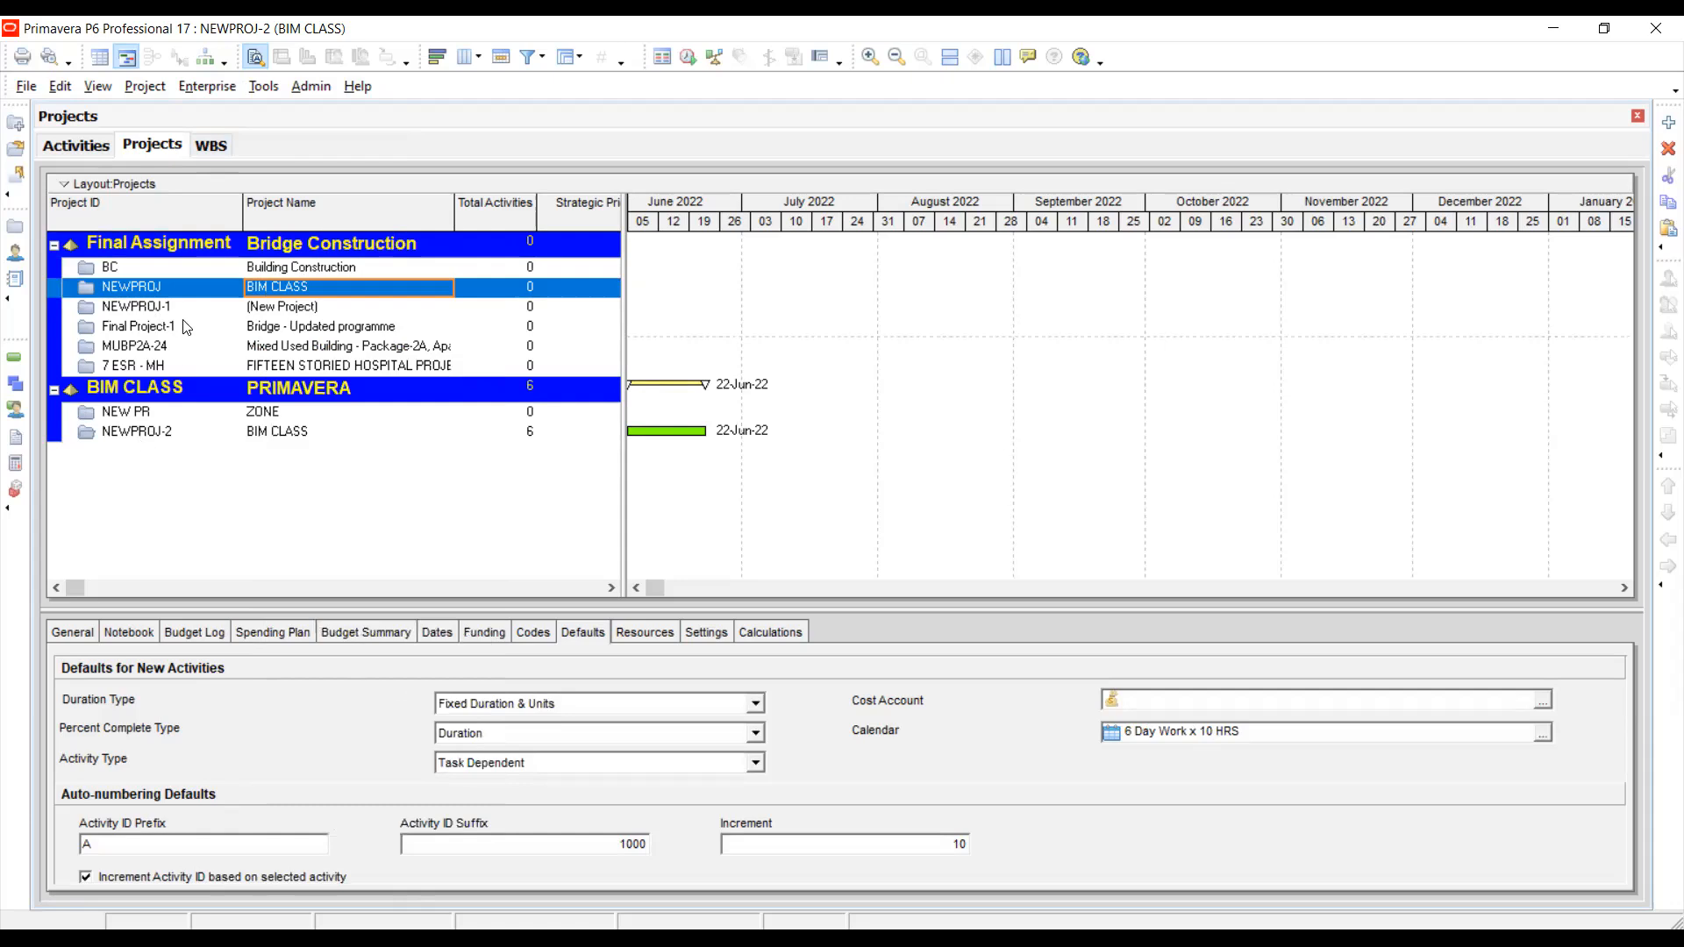
{"action": "left_click", "coordinate": [186, 309]}
- View the global calendars available as the default calendar of NEWPROJ-2, leaving the choice as it is
{"action": "left_click", "coordinate": [162, 434]}
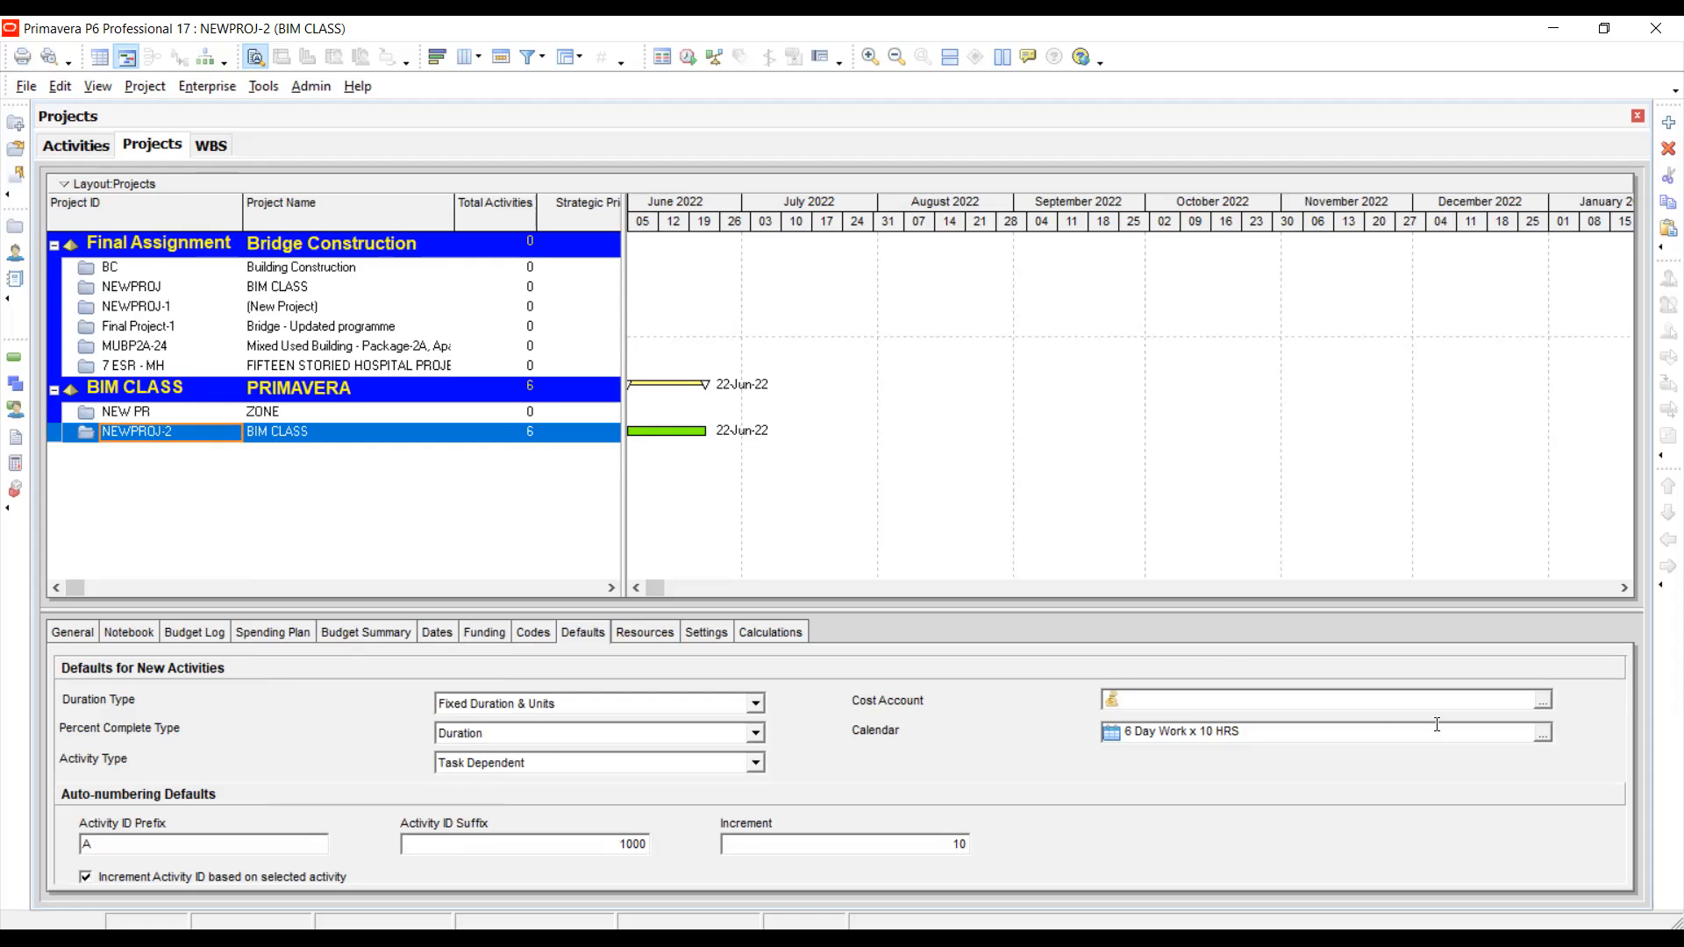
{"action": "left_click", "coordinate": [1545, 735]}
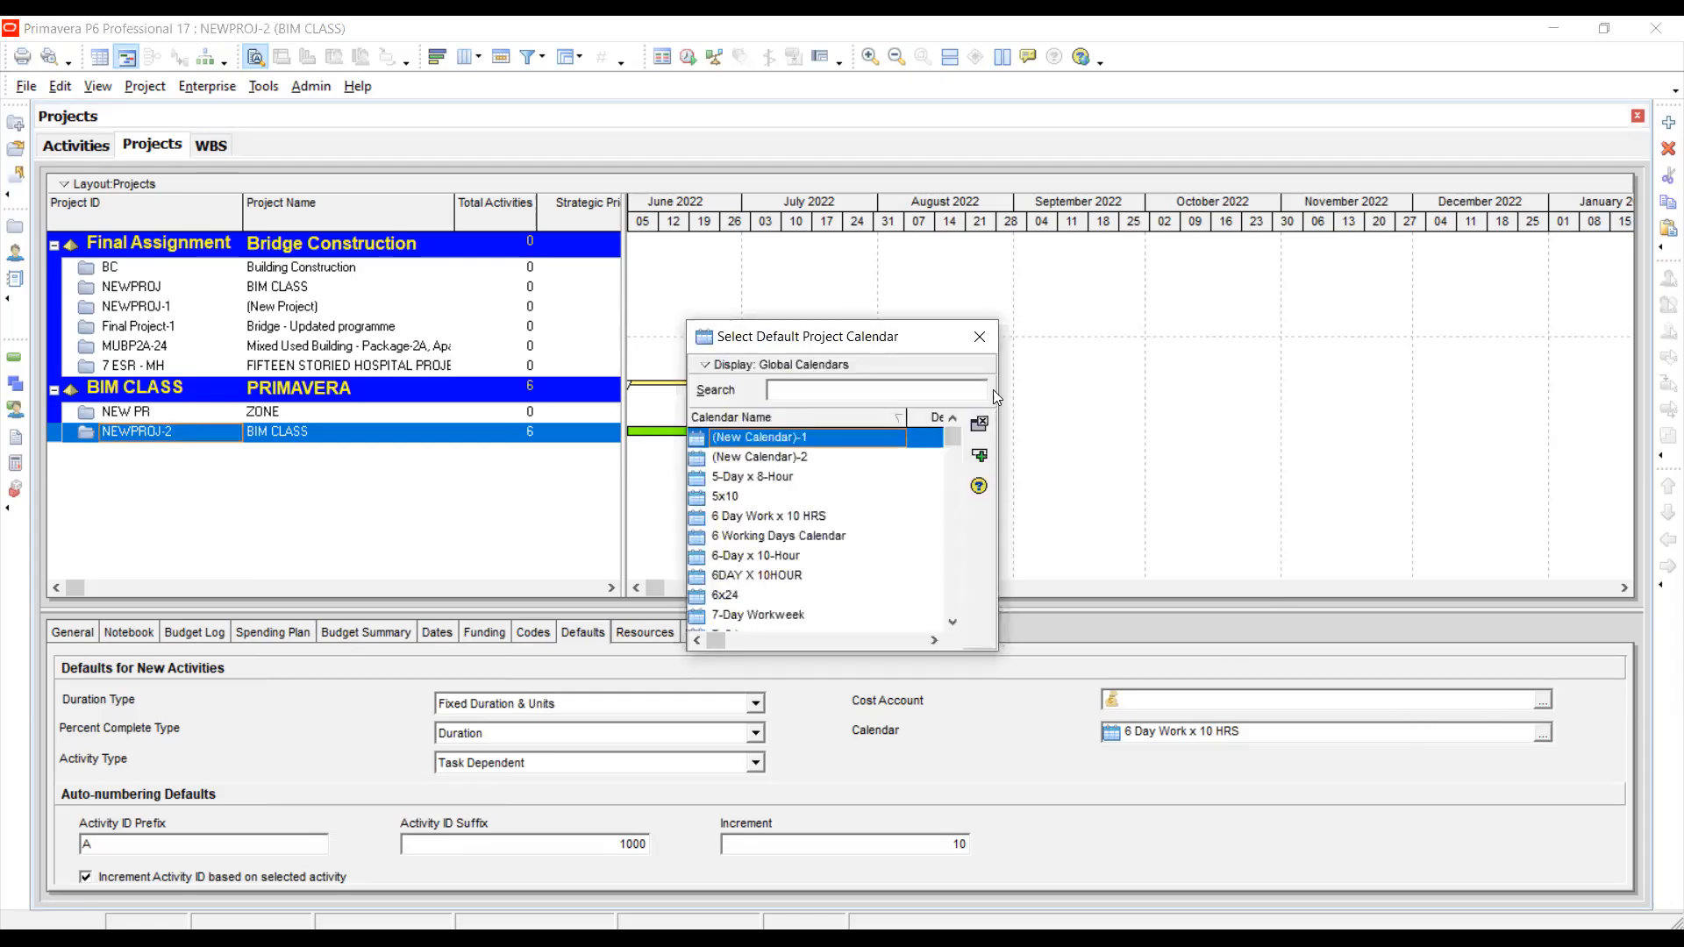
{"action": "left_click", "coordinate": [981, 339]}
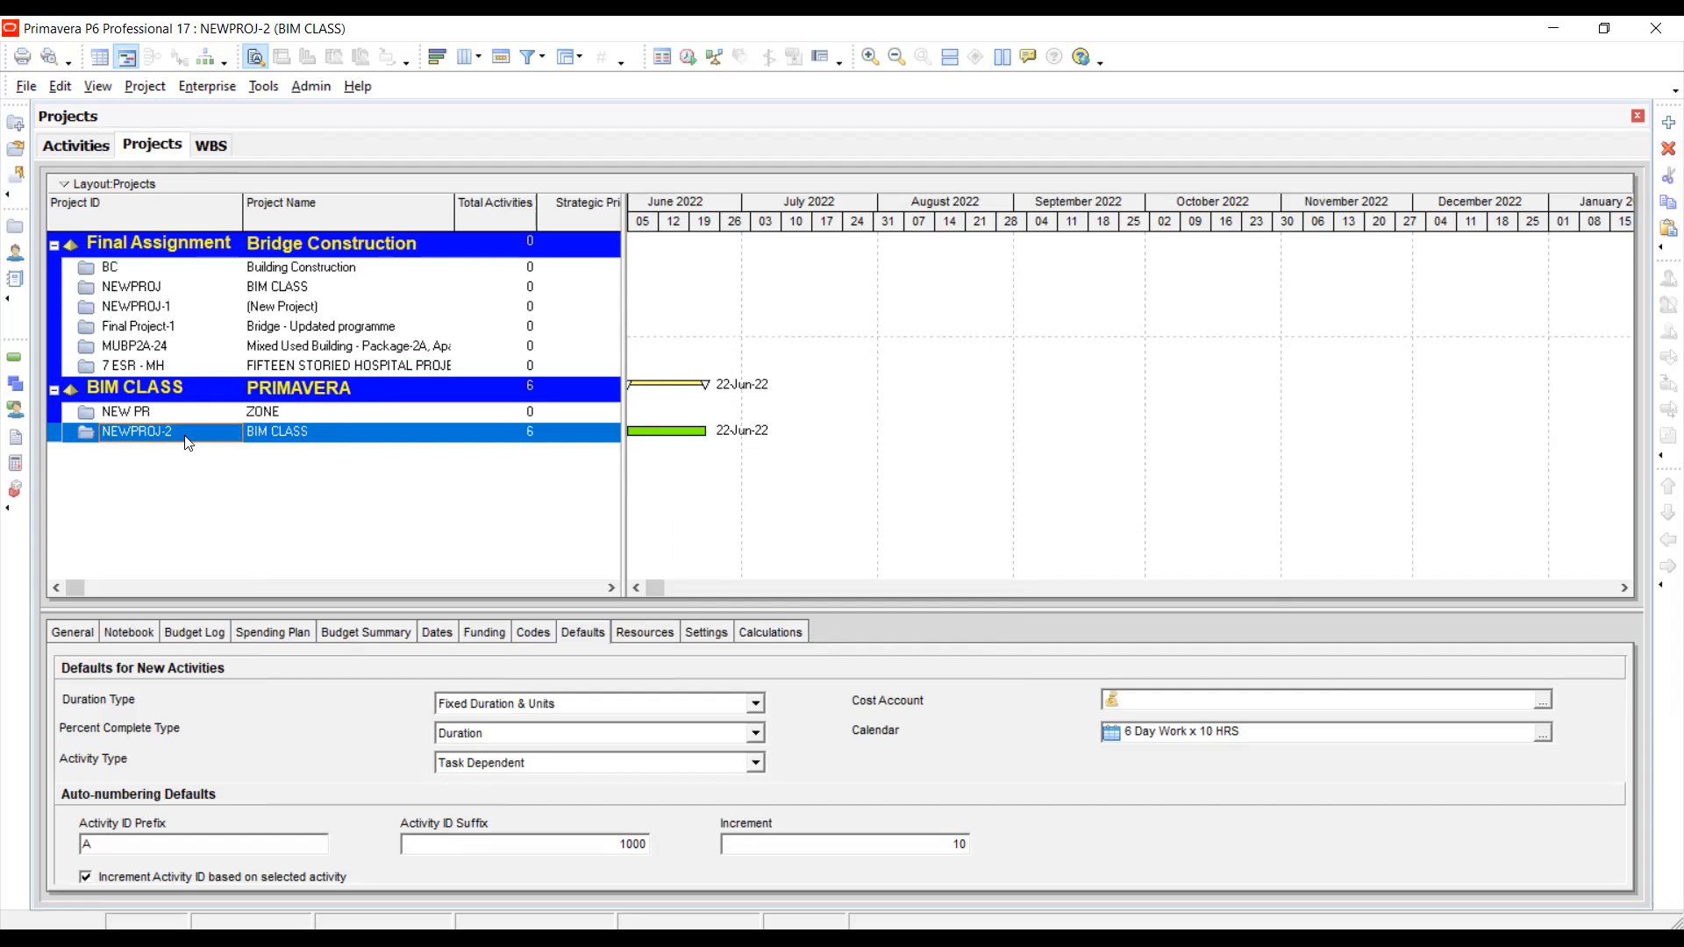
{"action": "left_click", "coordinate": [209, 85]}
{"action": "left_click", "coordinate": [164, 481]}
{"action": "left_click", "coordinate": [167, 413]}
{"action": "left_click", "coordinate": [159, 431]}
{"action": "left_click", "coordinate": [89, 85]}
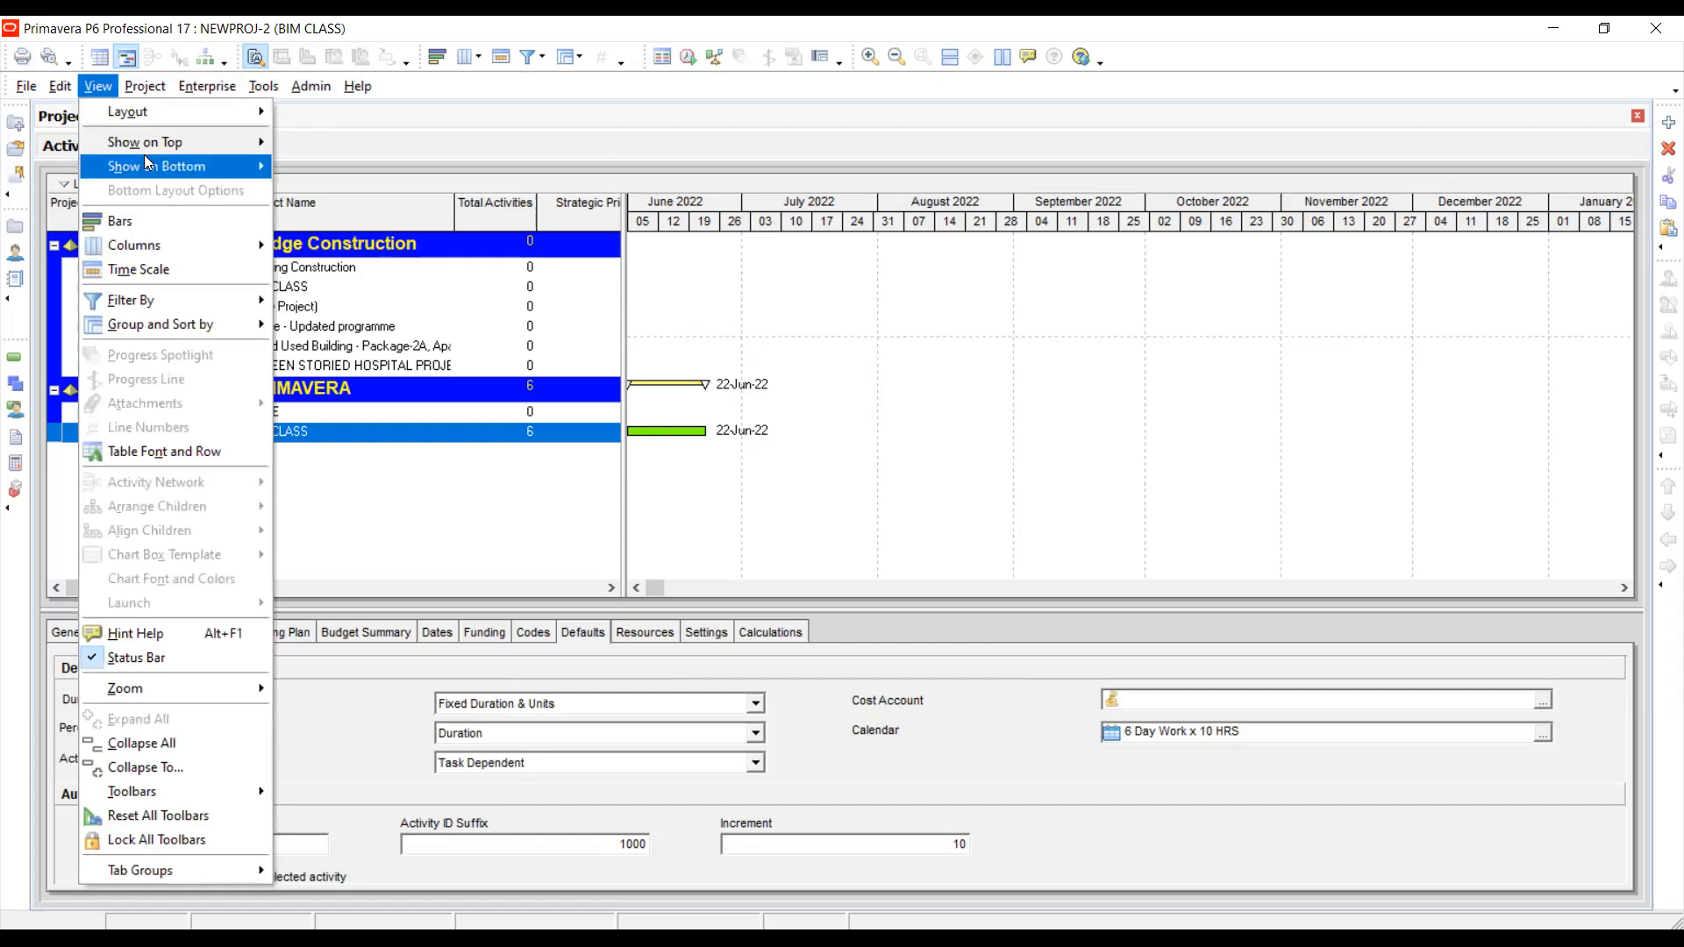
{"action": "mouse_move", "coordinate": [147, 162]}
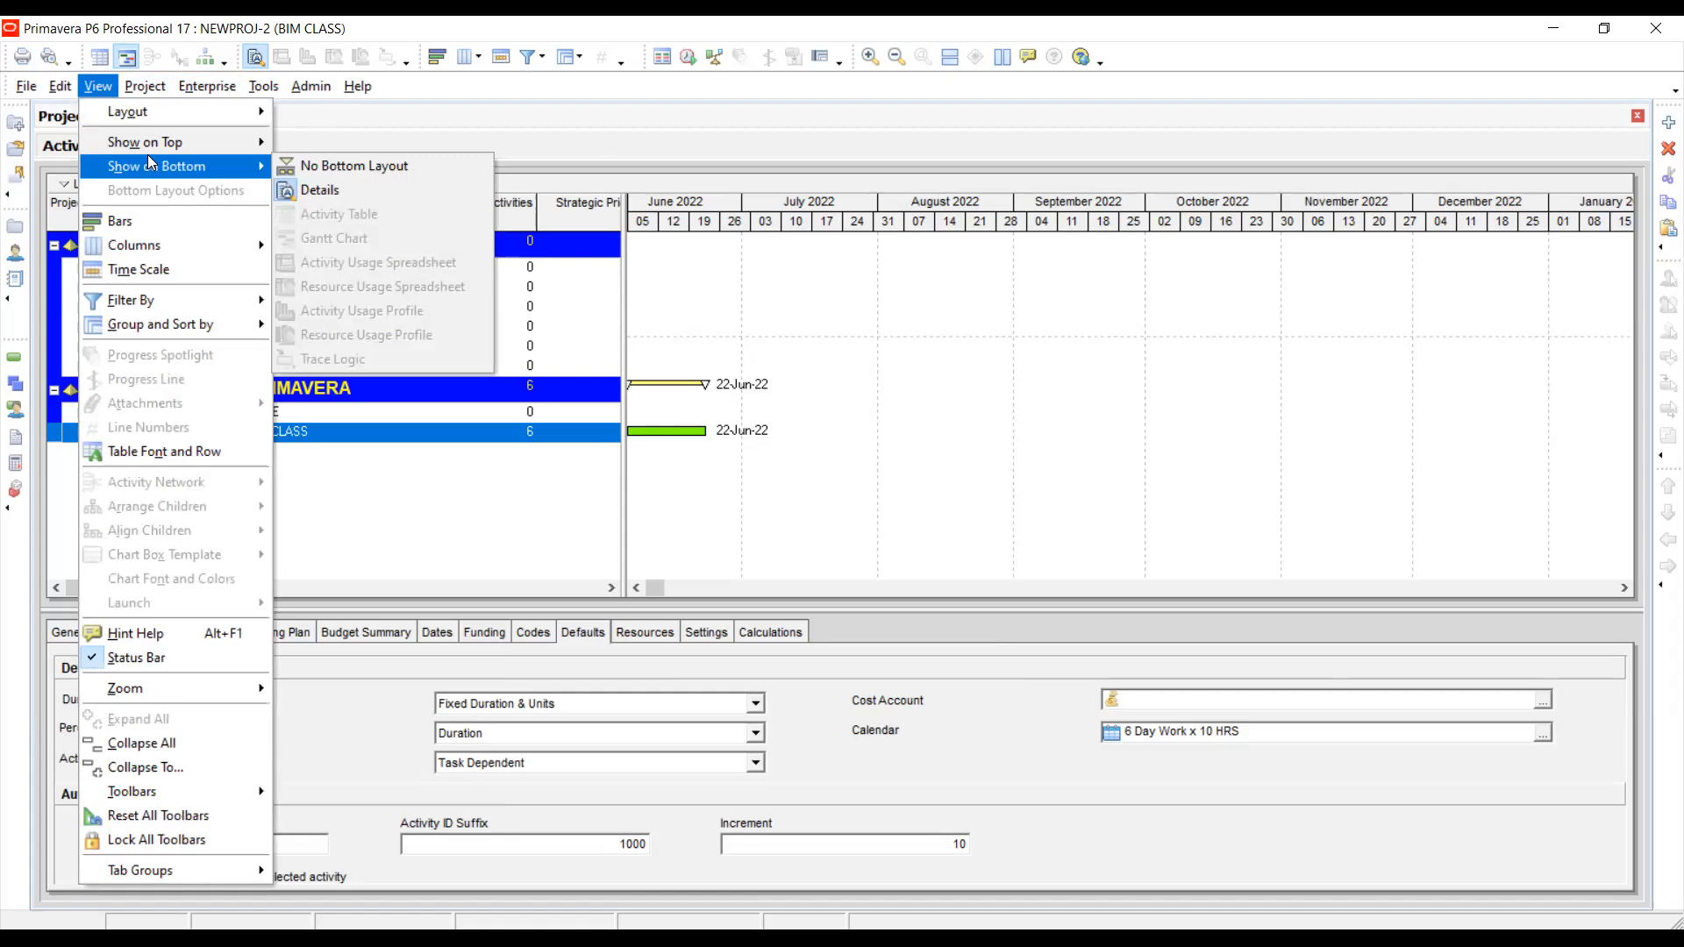
{"action": "mouse_move", "coordinate": [252, 92]}
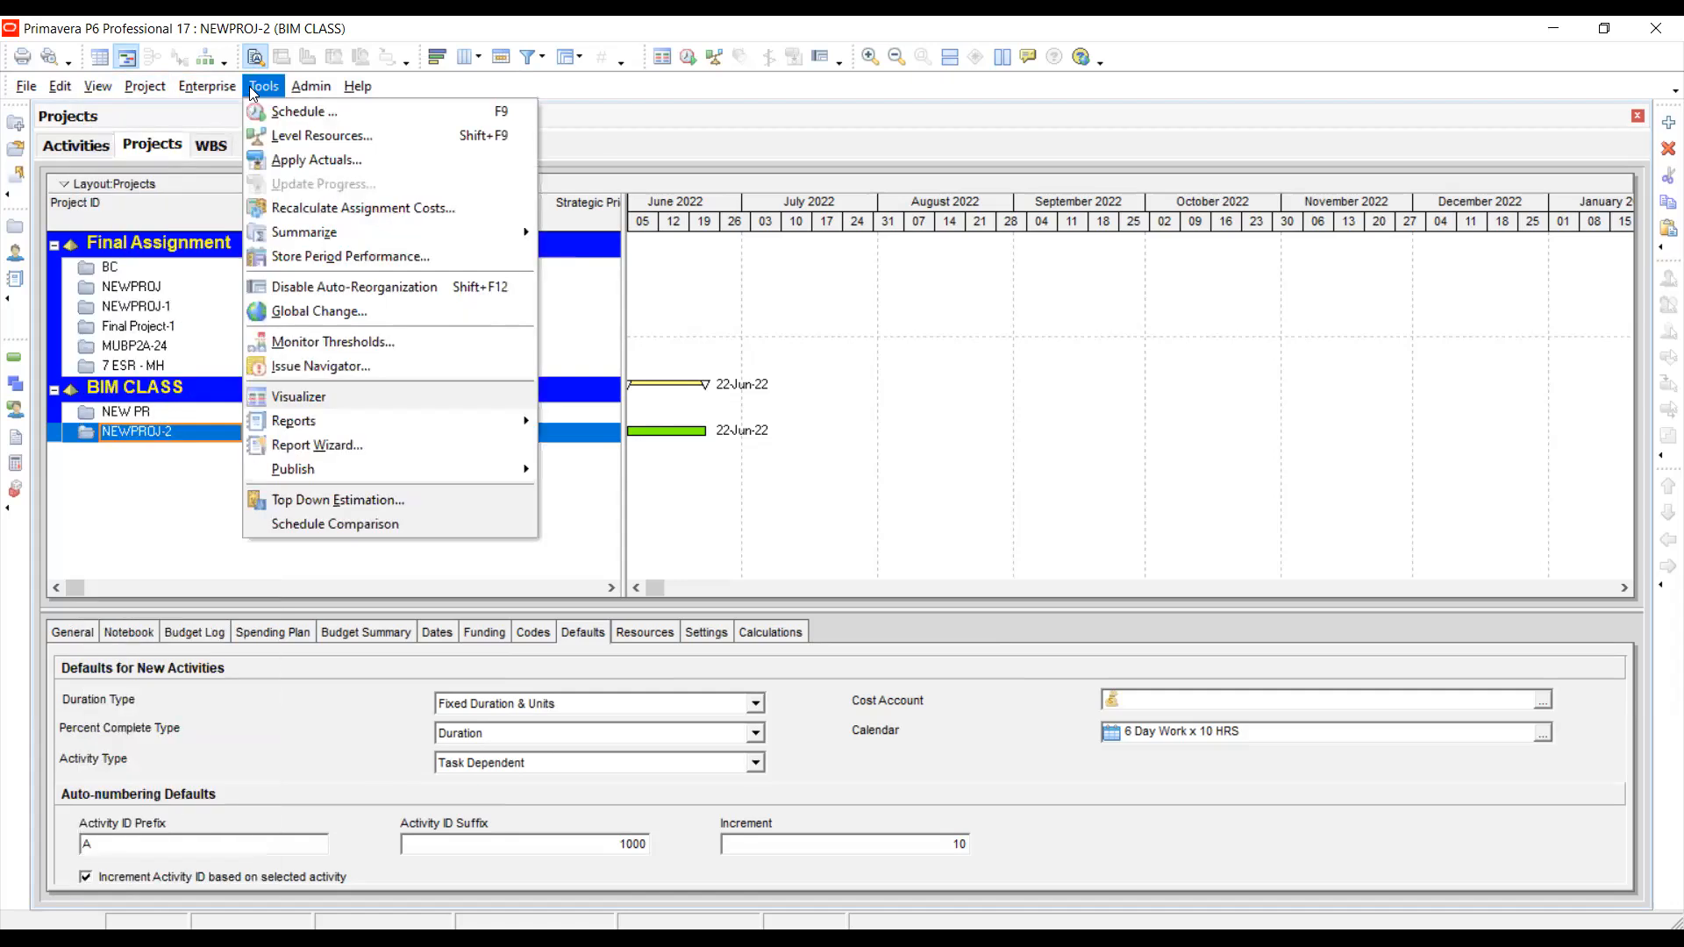
{"action": "left_click", "coordinate": [343, 351]}
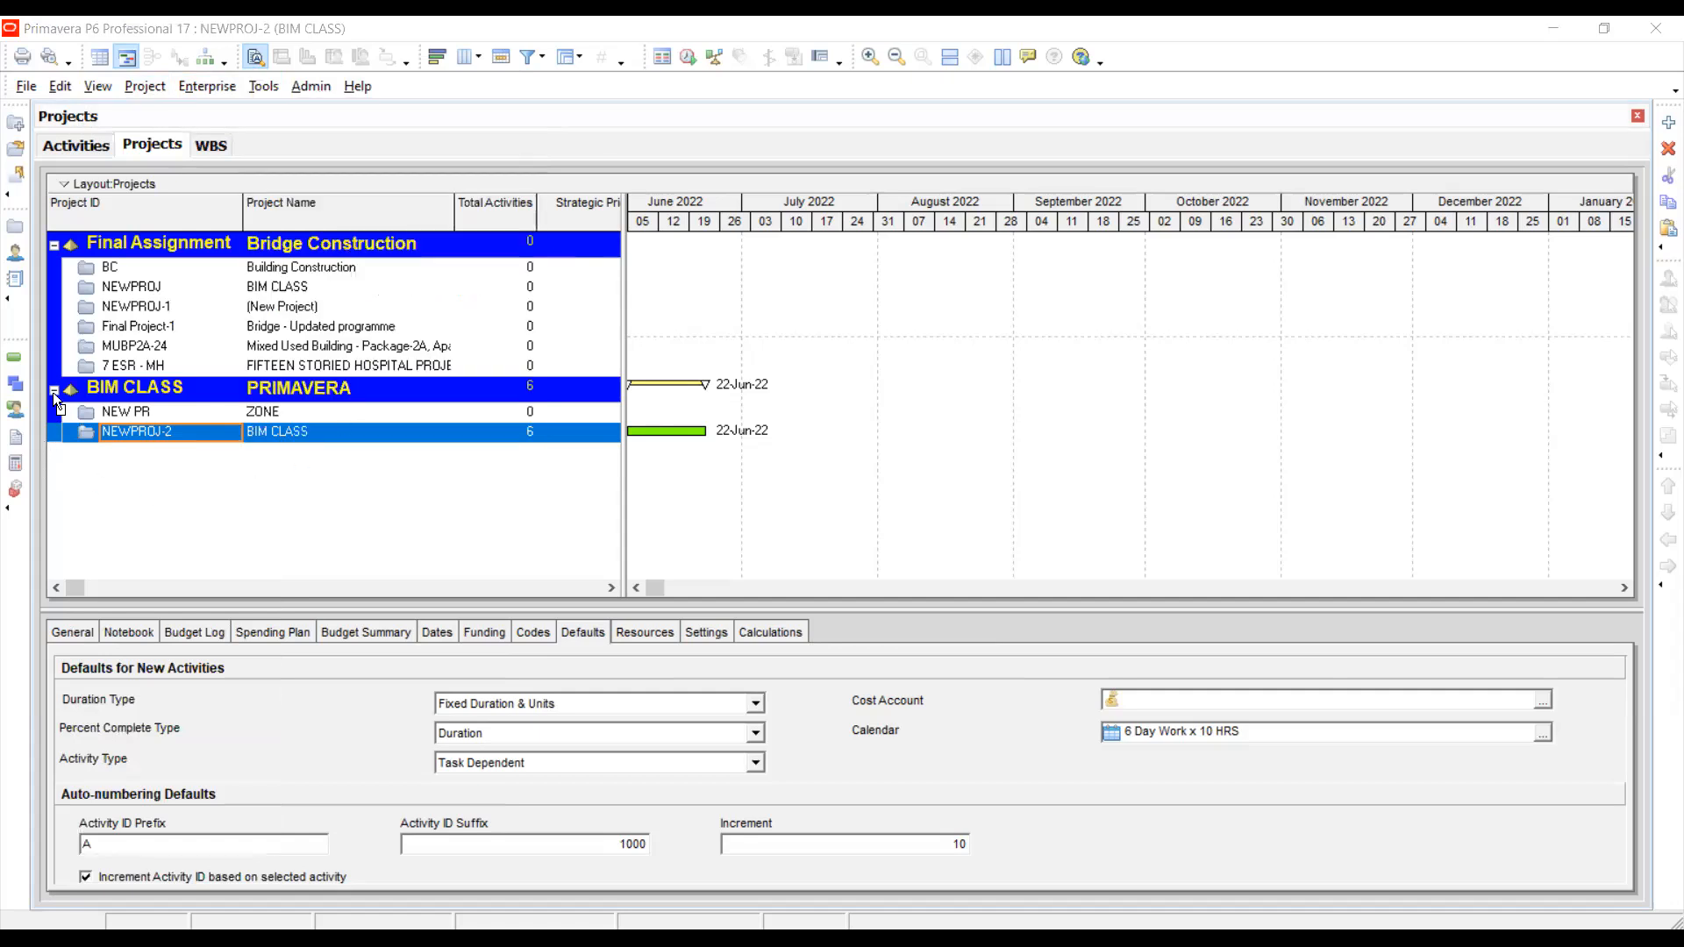
{"action": "left_click", "coordinate": [53, 392]}
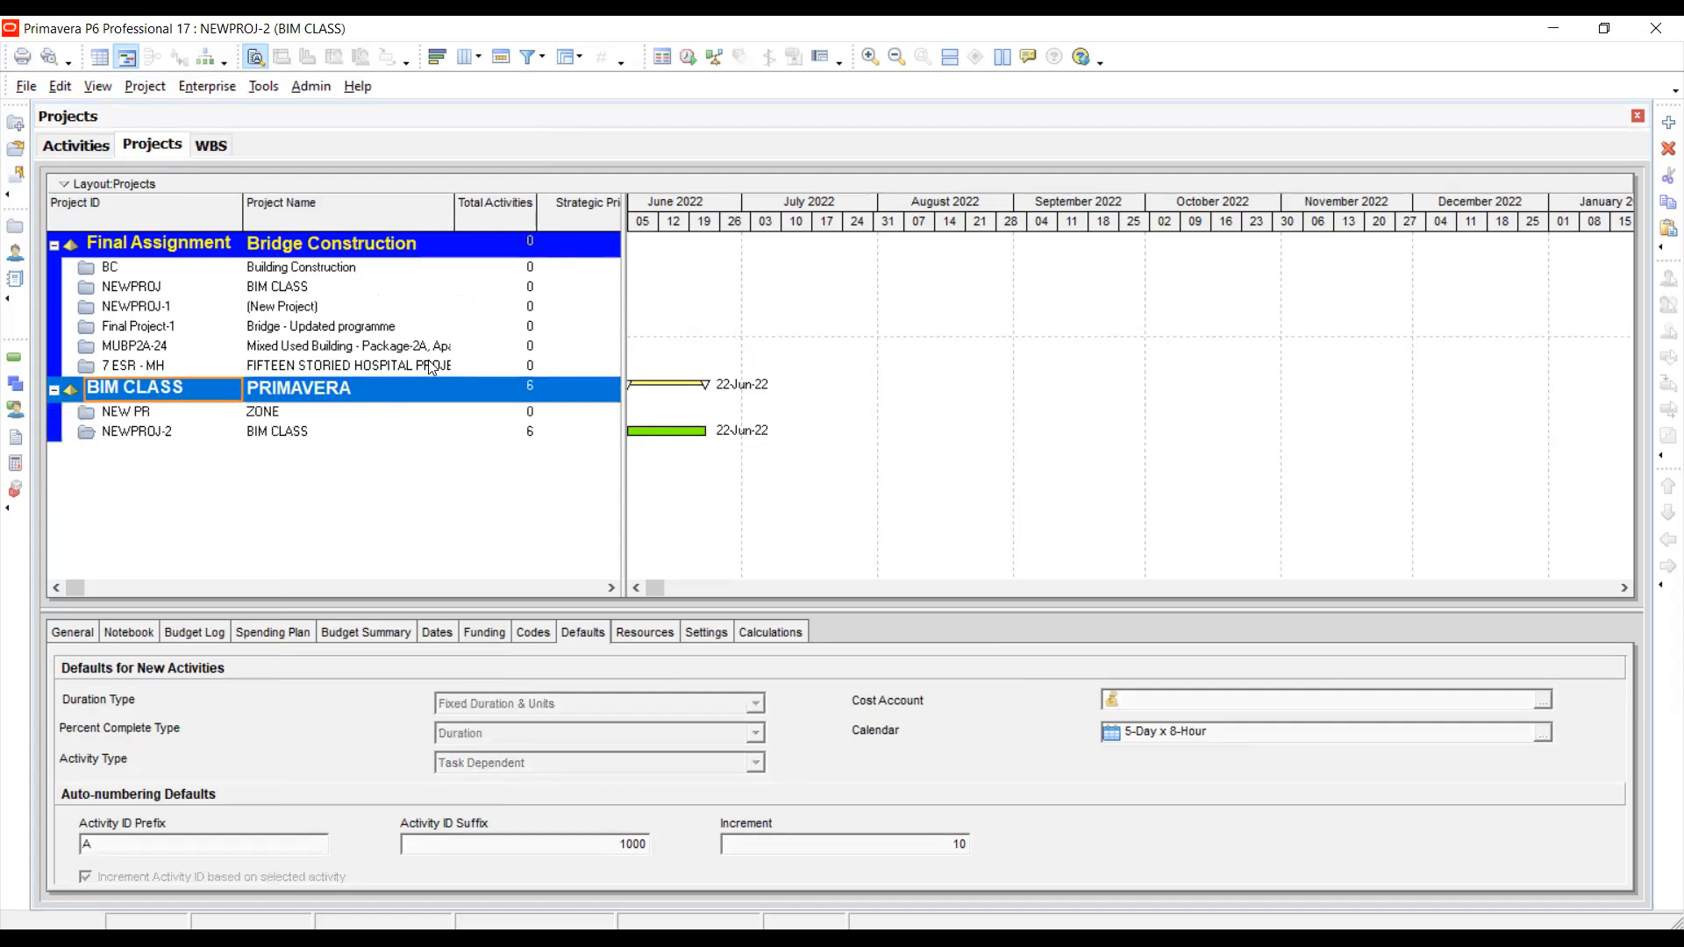
{"action": "left_click", "coordinate": [116, 412]}
{"action": "left_click", "coordinate": [117, 433]}
{"action": "left_click", "coordinate": [55, 387]}
{"action": "left_click", "coordinate": [53, 388]}
{"action": "left_click", "coordinate": [125, 413]}
{"action": "left_click", "coordinate": [124, 433]}
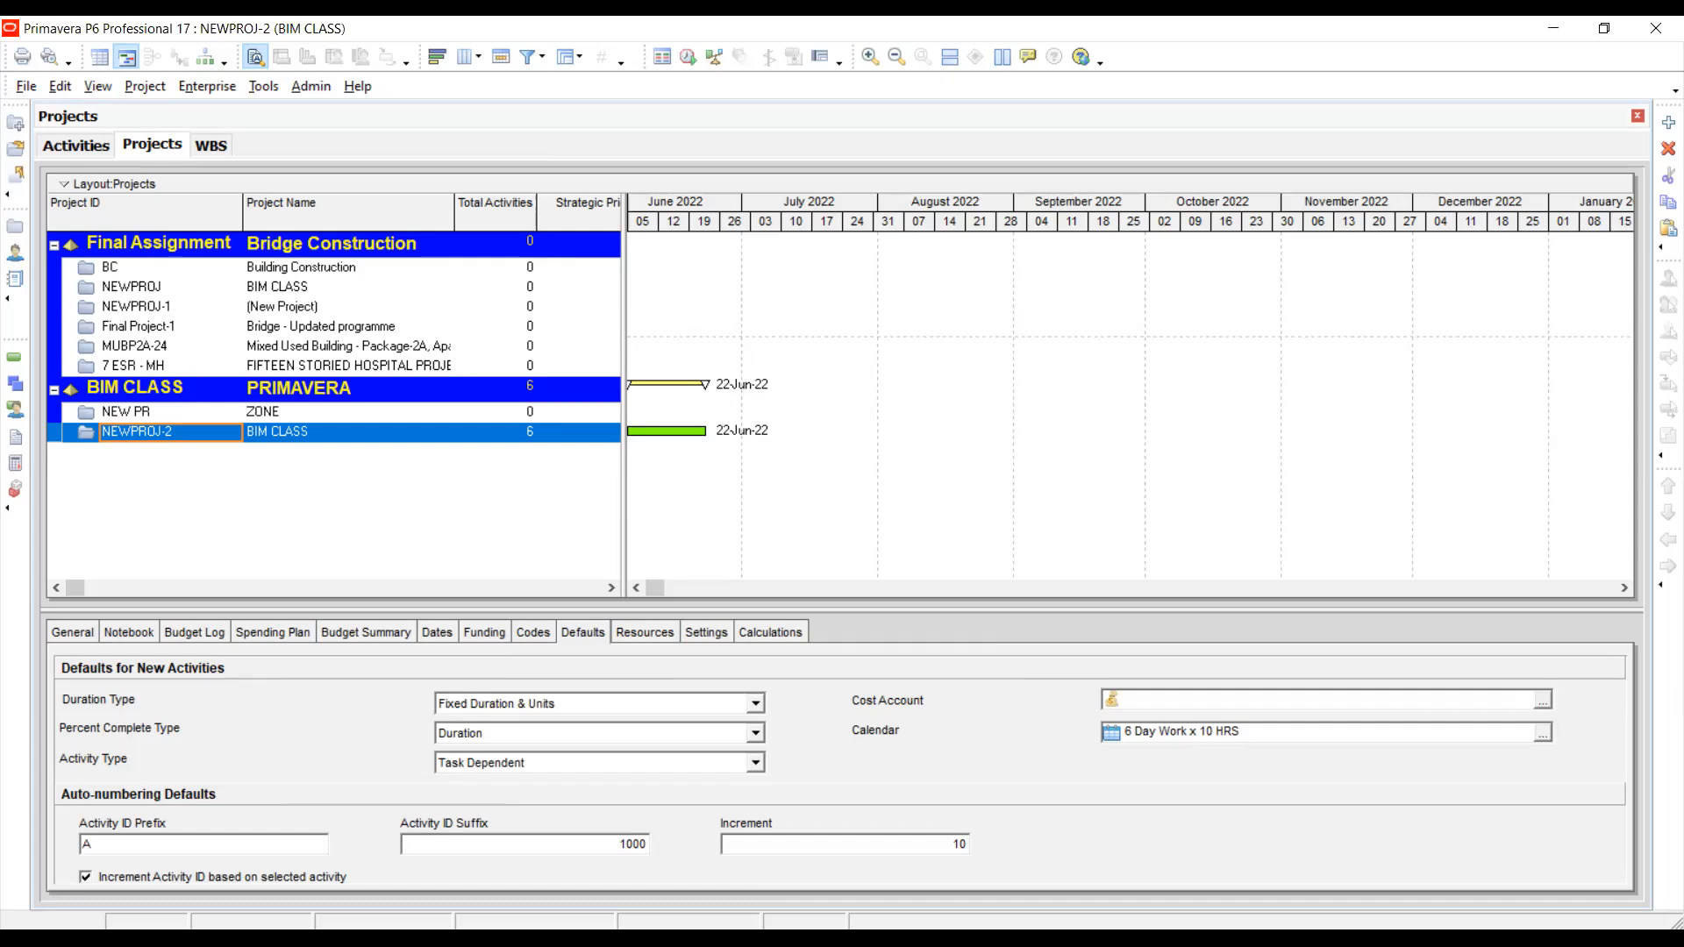
- Exit the program with NEWPROJ-2 selected under the BIM CLASS EPS
{"action": "left_click", "coordinate": [1657, 30]}
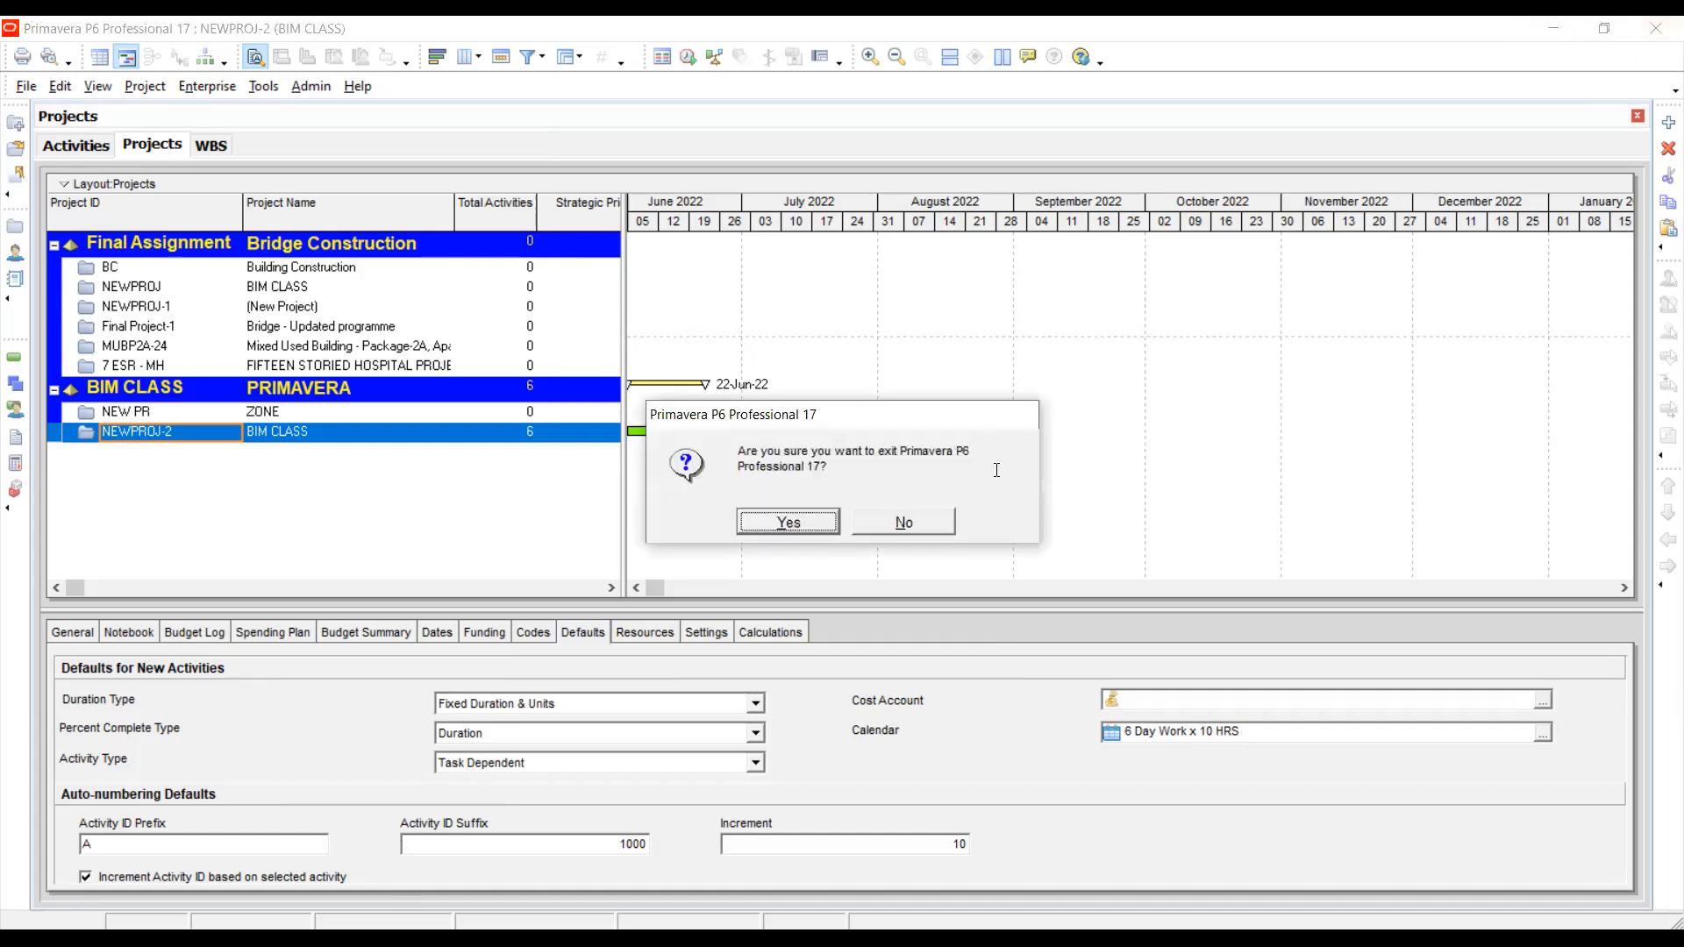
- Exit Primavera P6 Professional 17 and confirm closing the program
{"action": "left_click", "coordinate": [921, 521]}
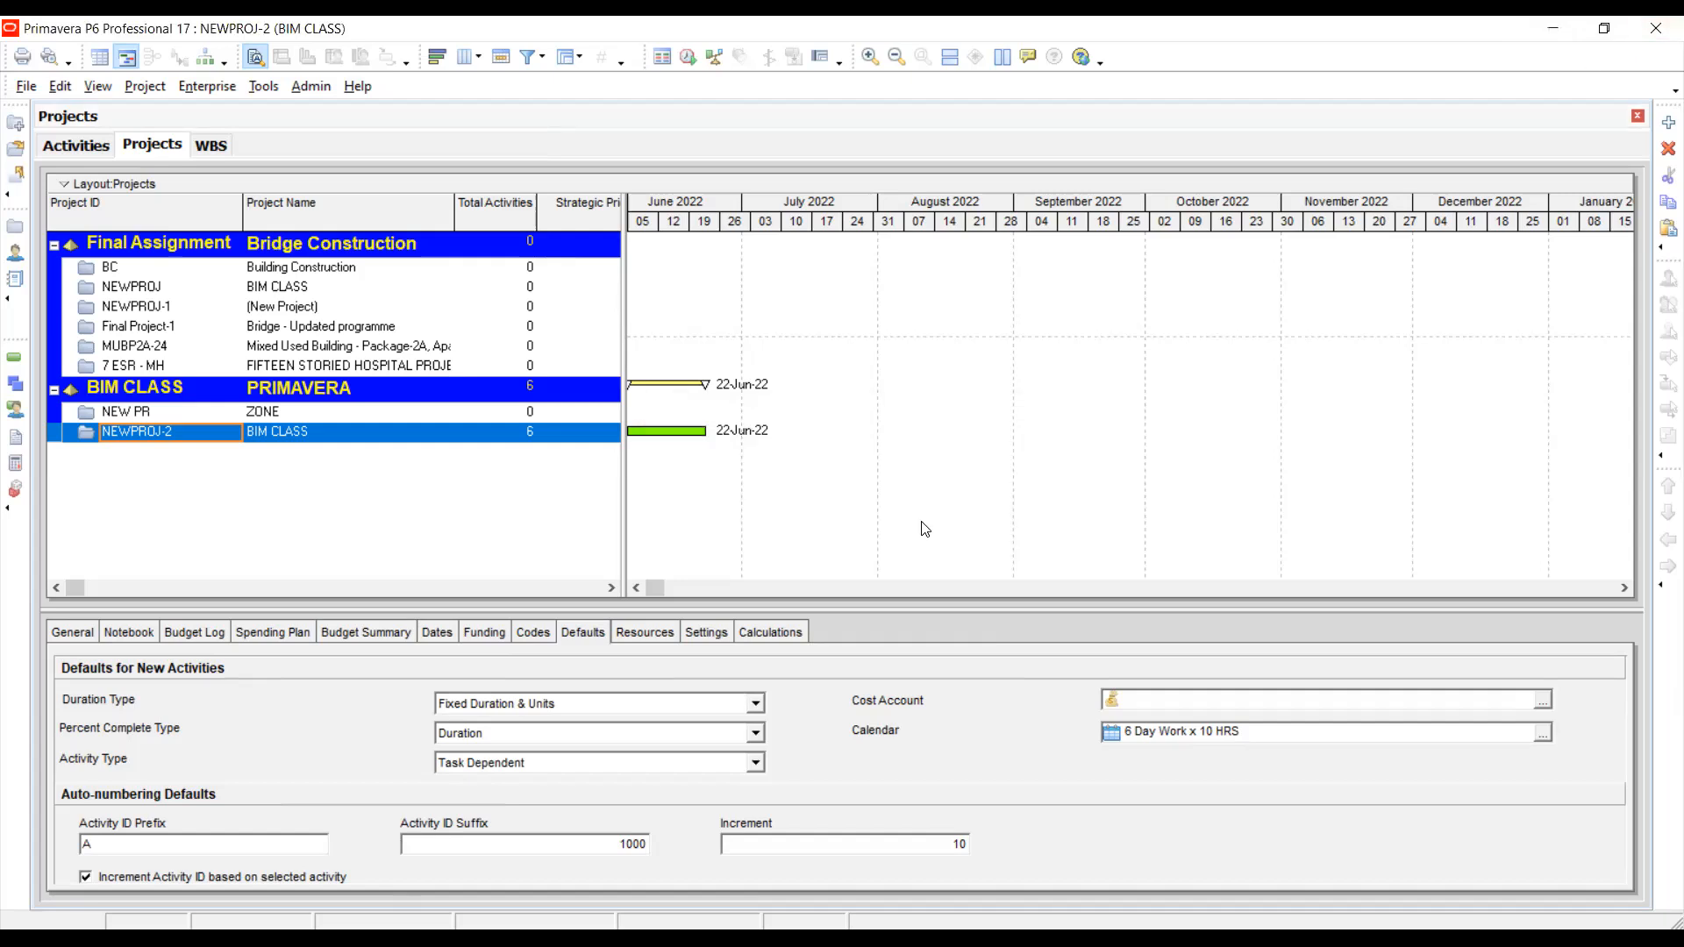
{"action": "left_click", "coordinate": [1658, 29]}
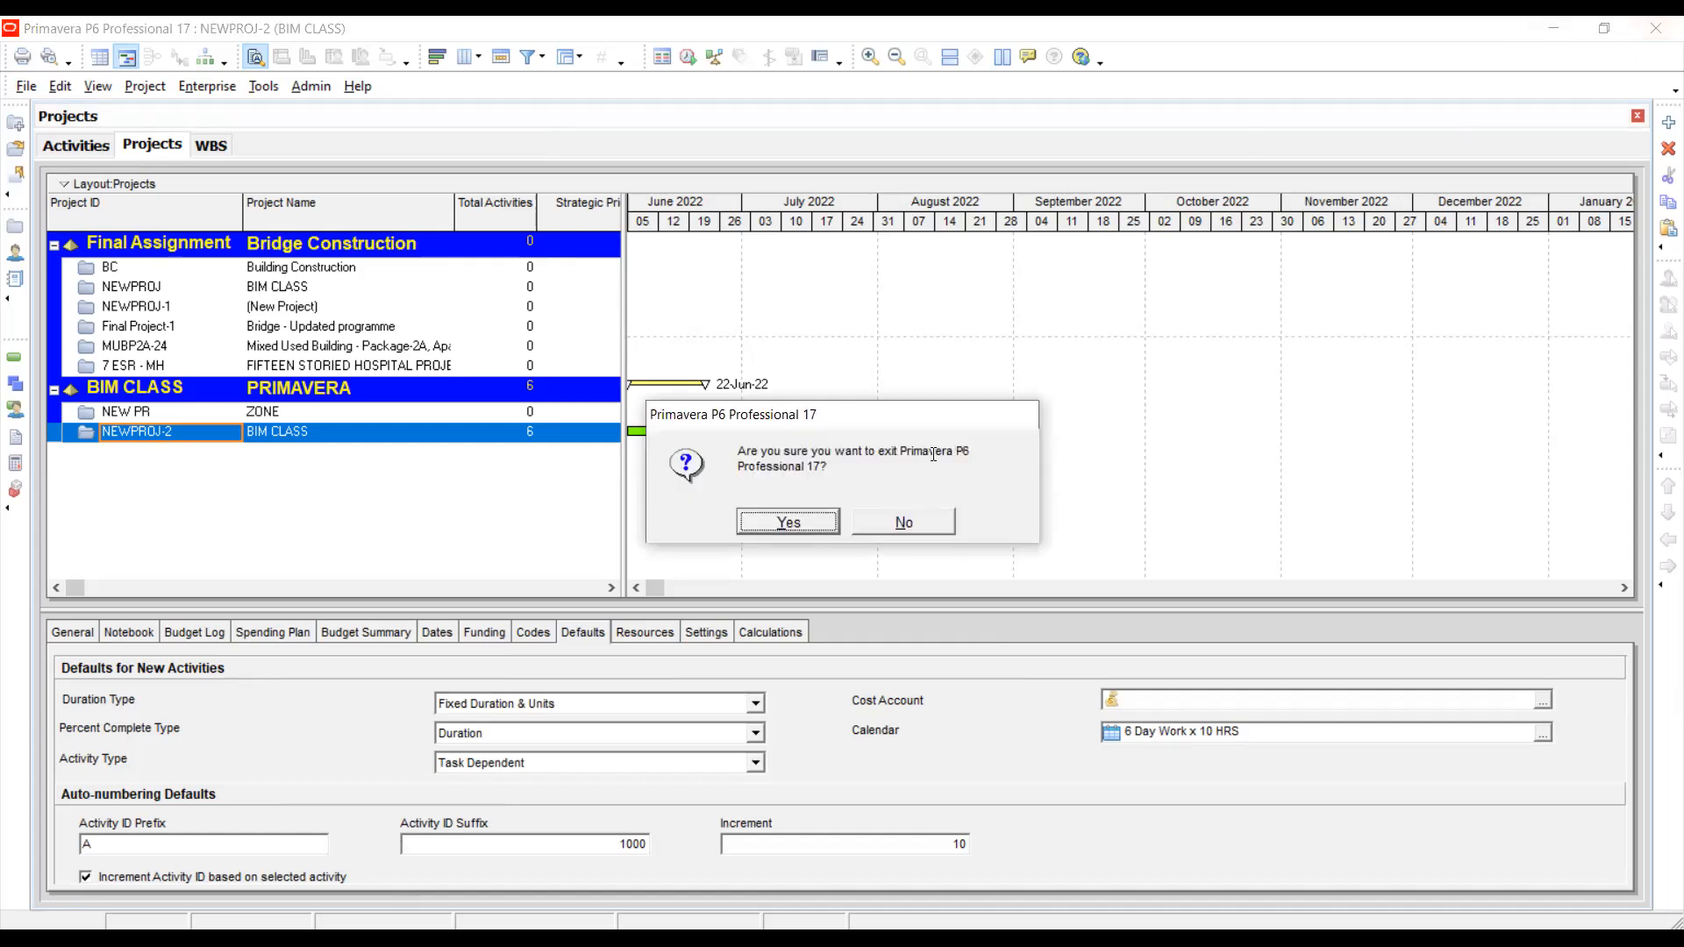
{"action": "left_click", "coordinate": [801, 530]}
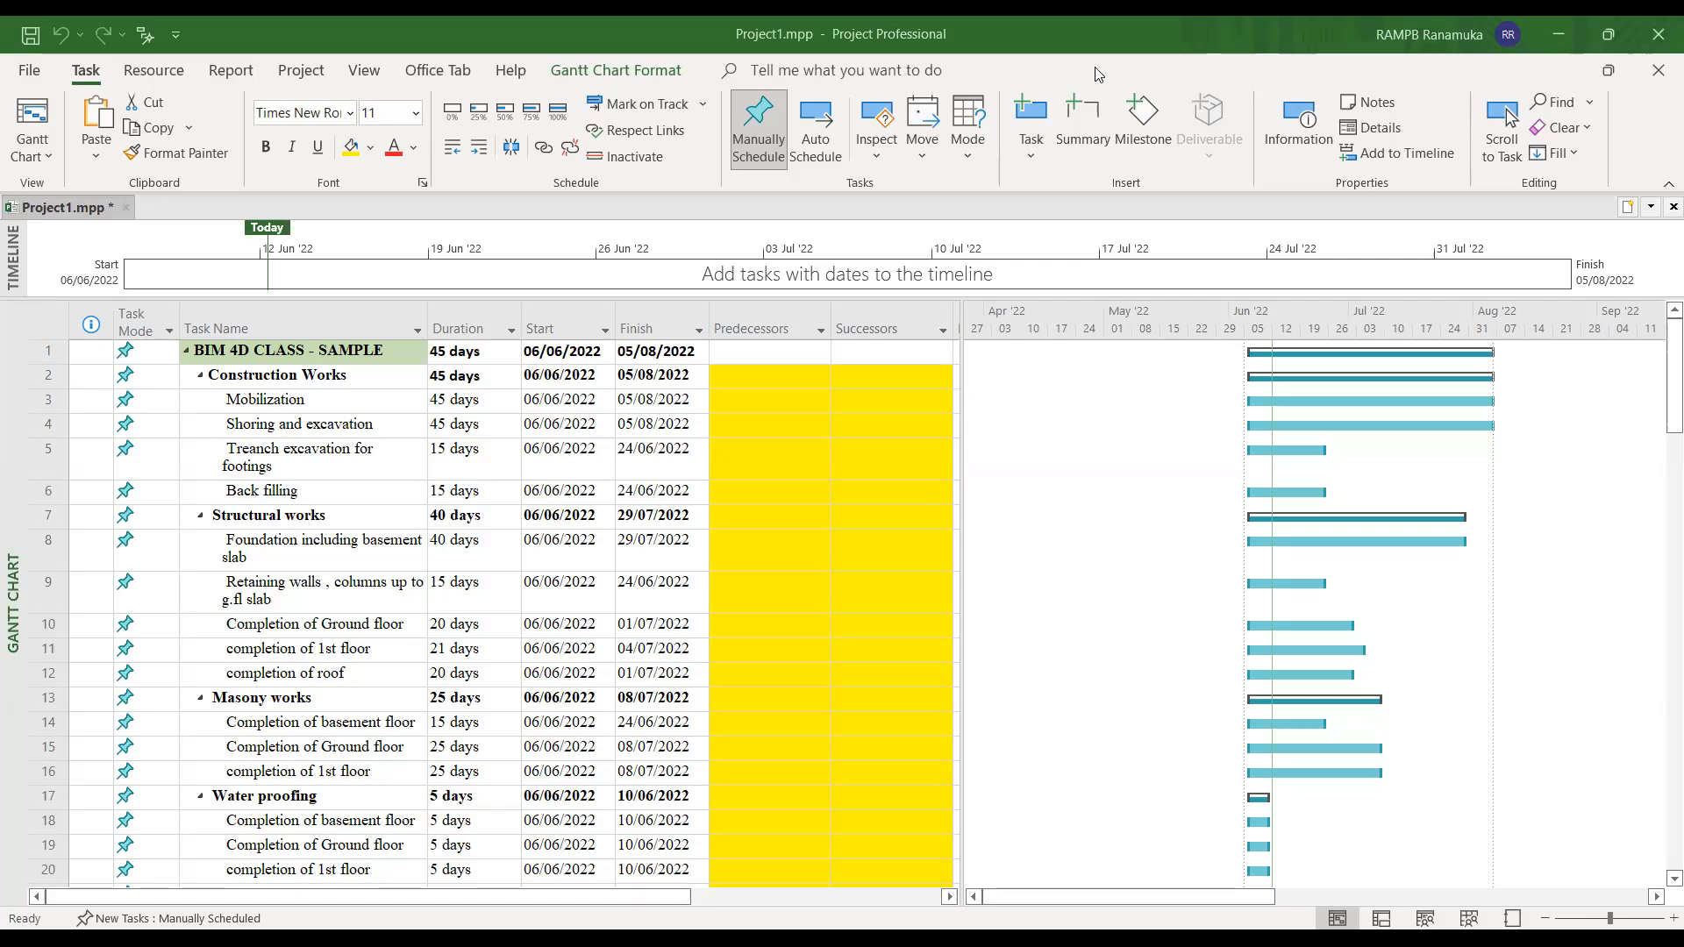
{"action": "left_click", "coordinate": [574, 623]}
{"action": "left_click", "coordinate": [522, 64]}
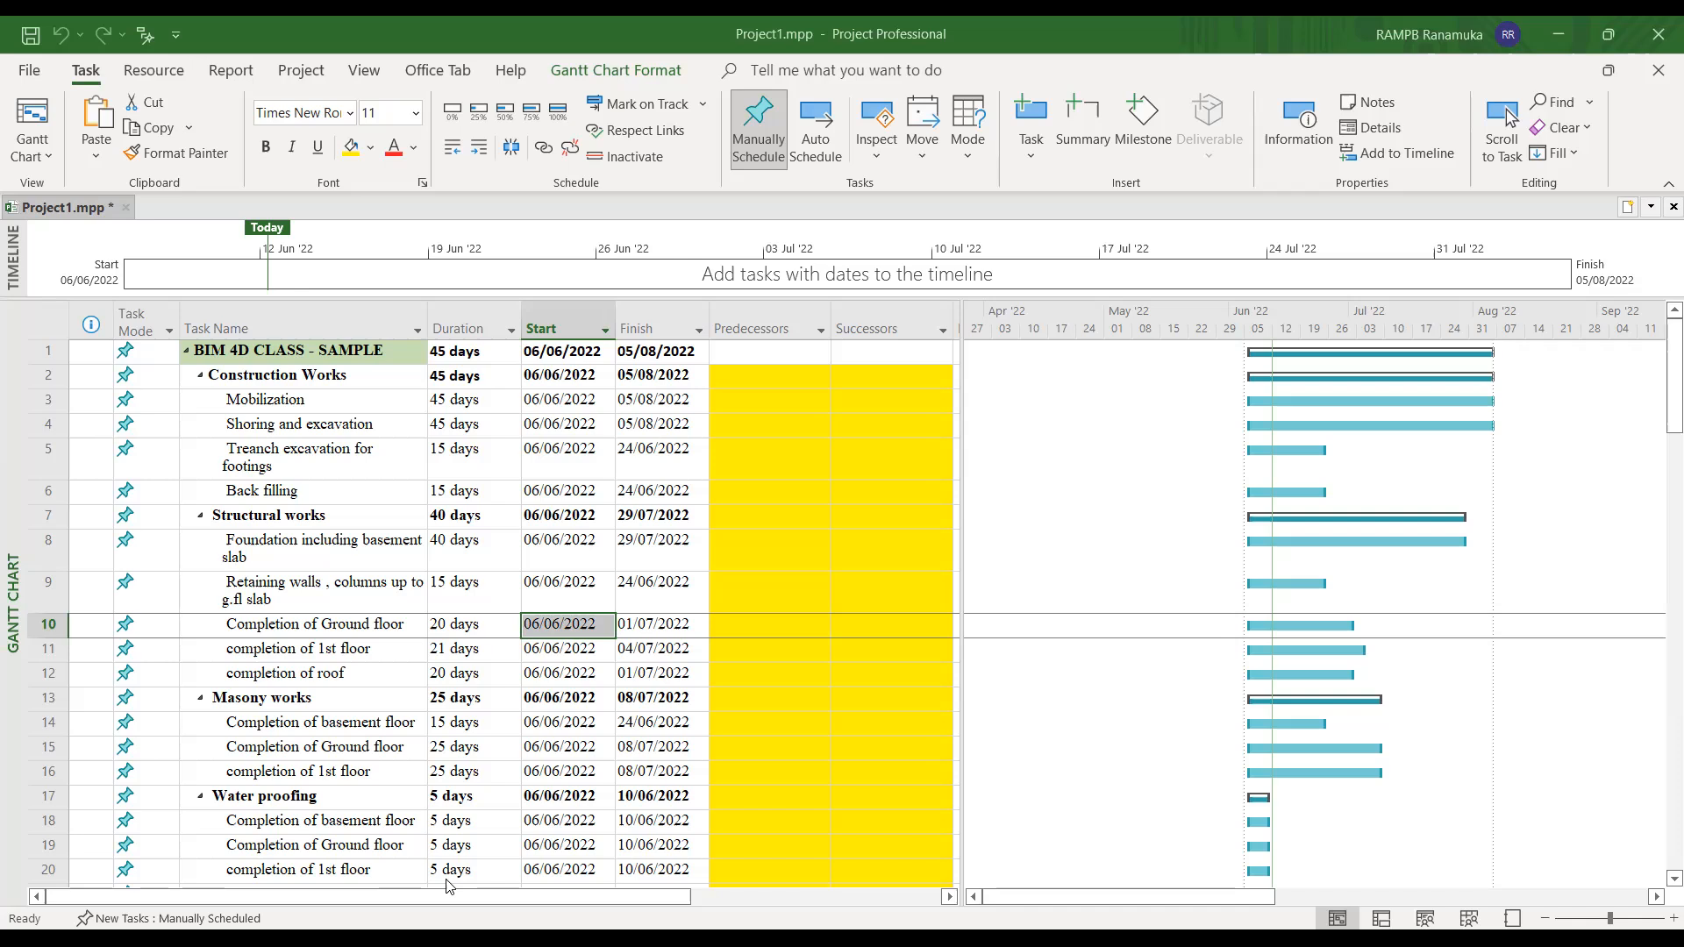
{"action": "left_click", "coordinate": [496, 228]}
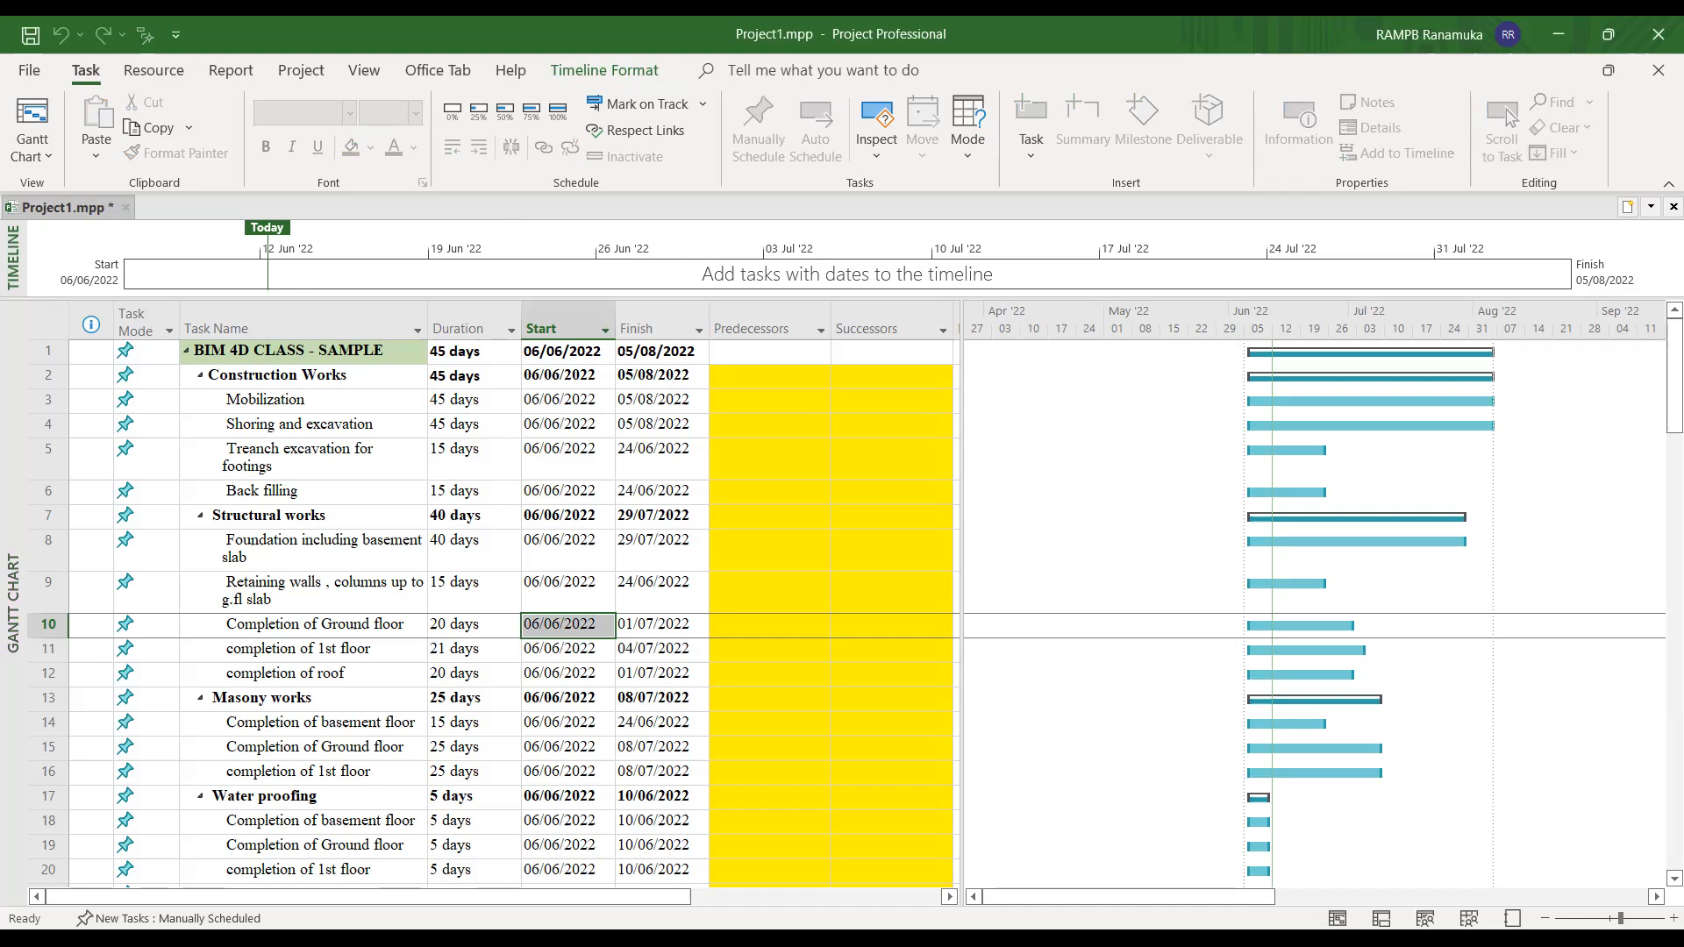
{"action": "left_click", "coordinate": [452, 628]}
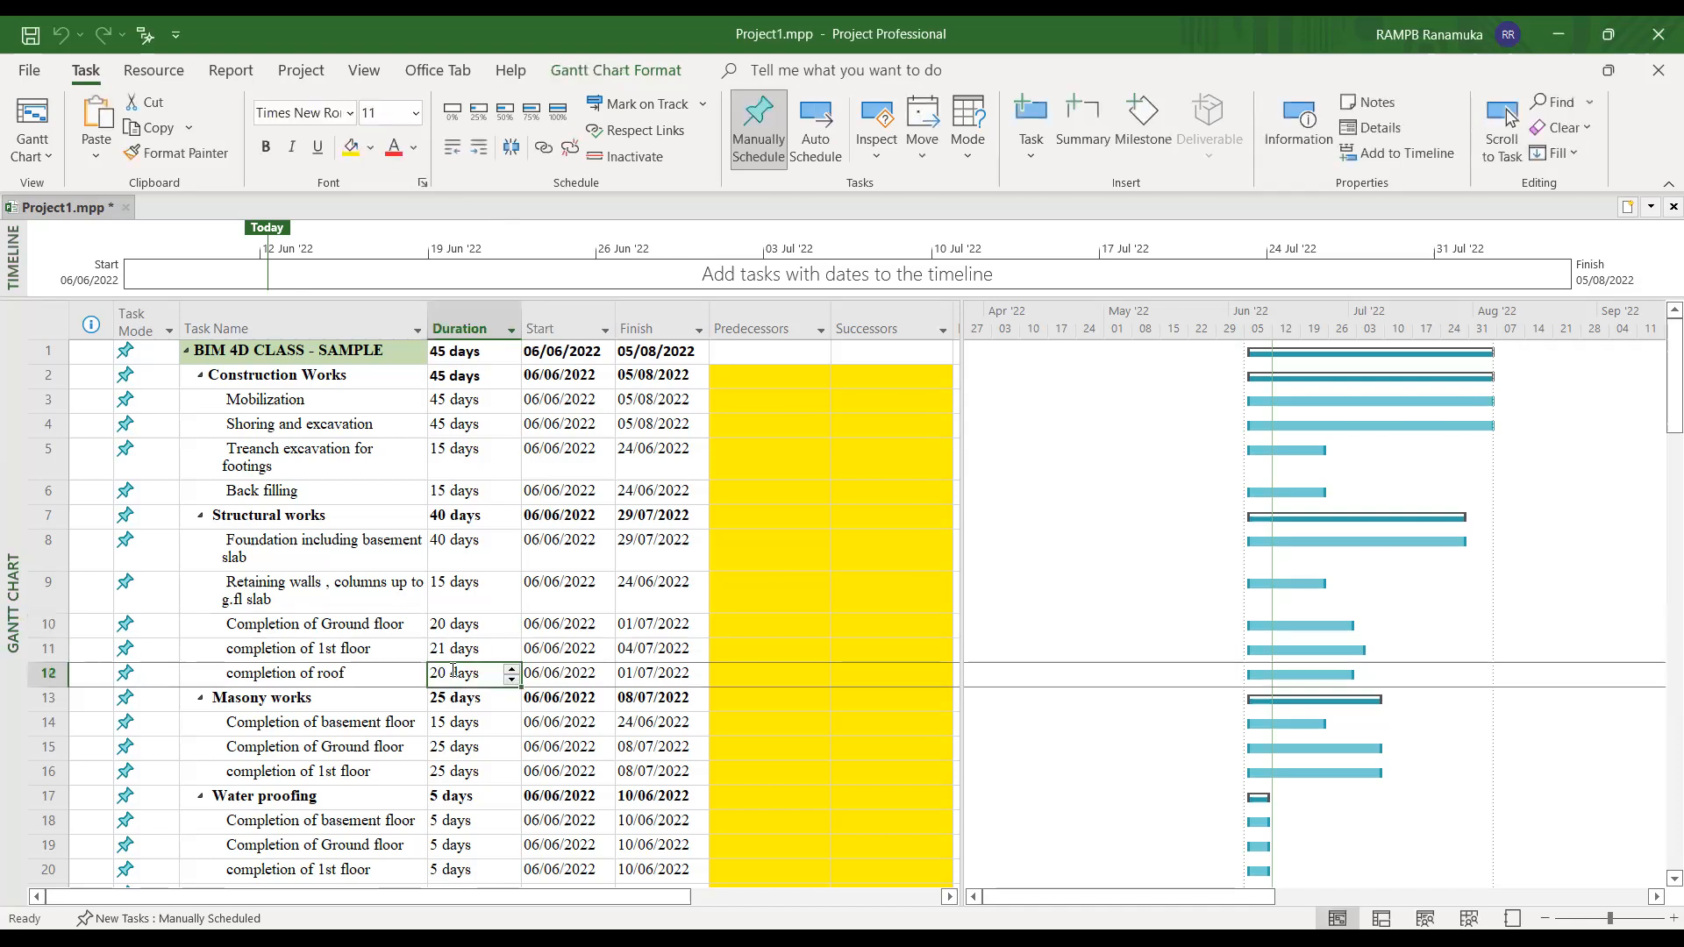
{"action": "left_click", "coordinate": [335, 630]}
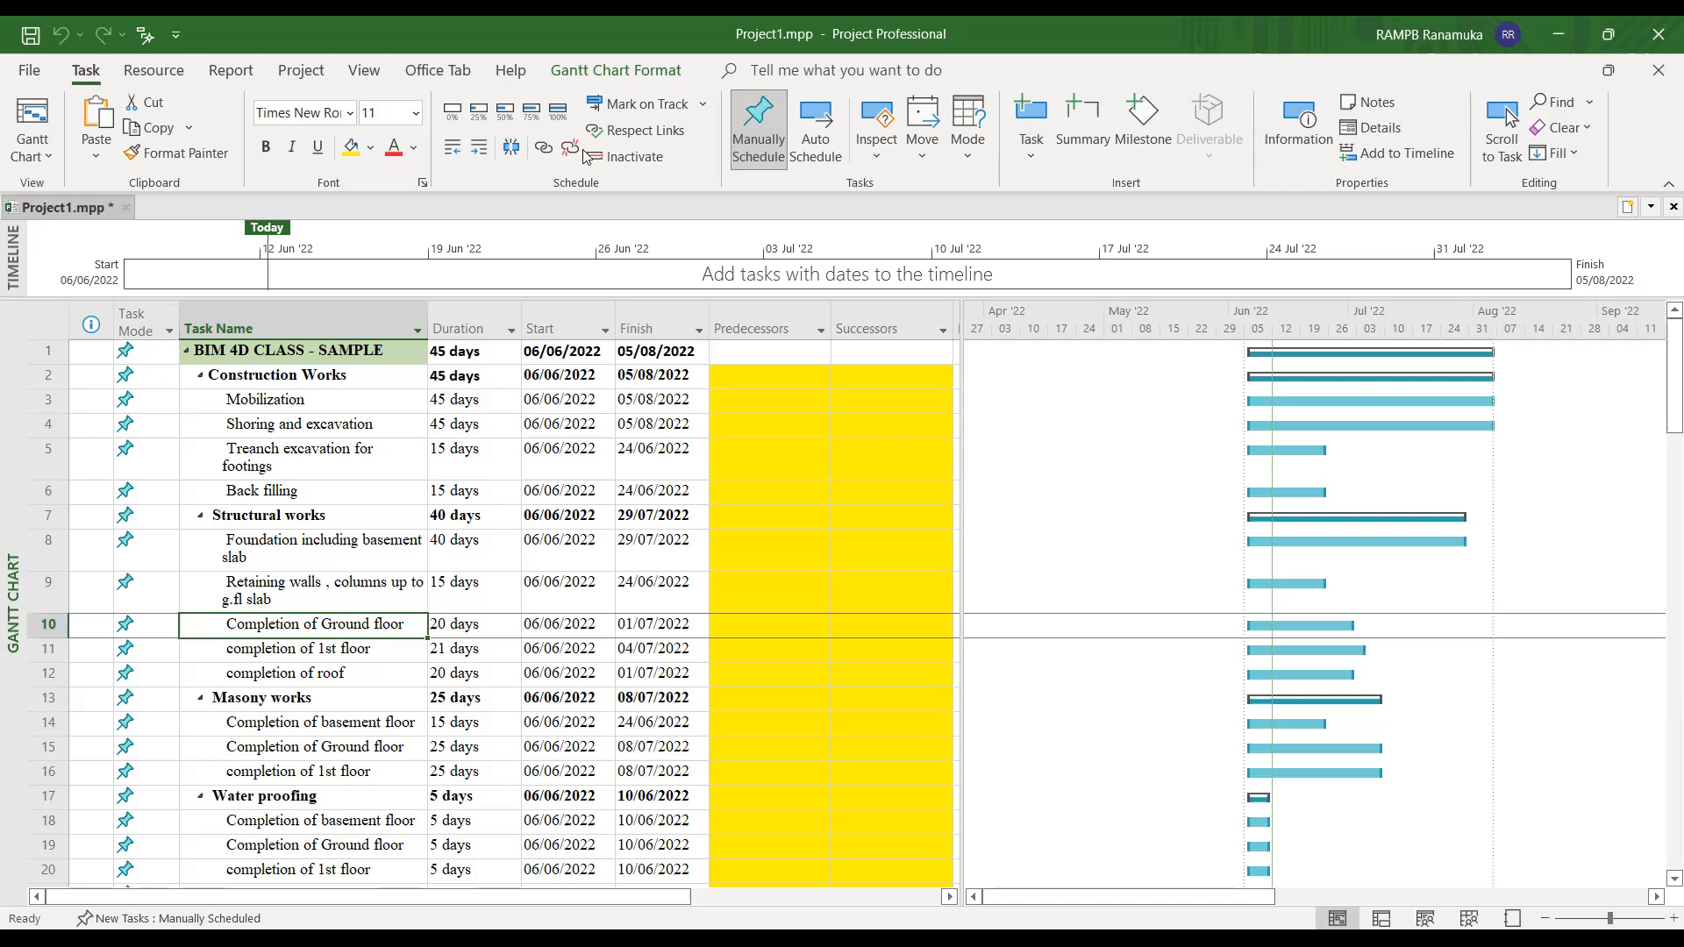
{"action": "left_click", "coordinate": [488, 281]}
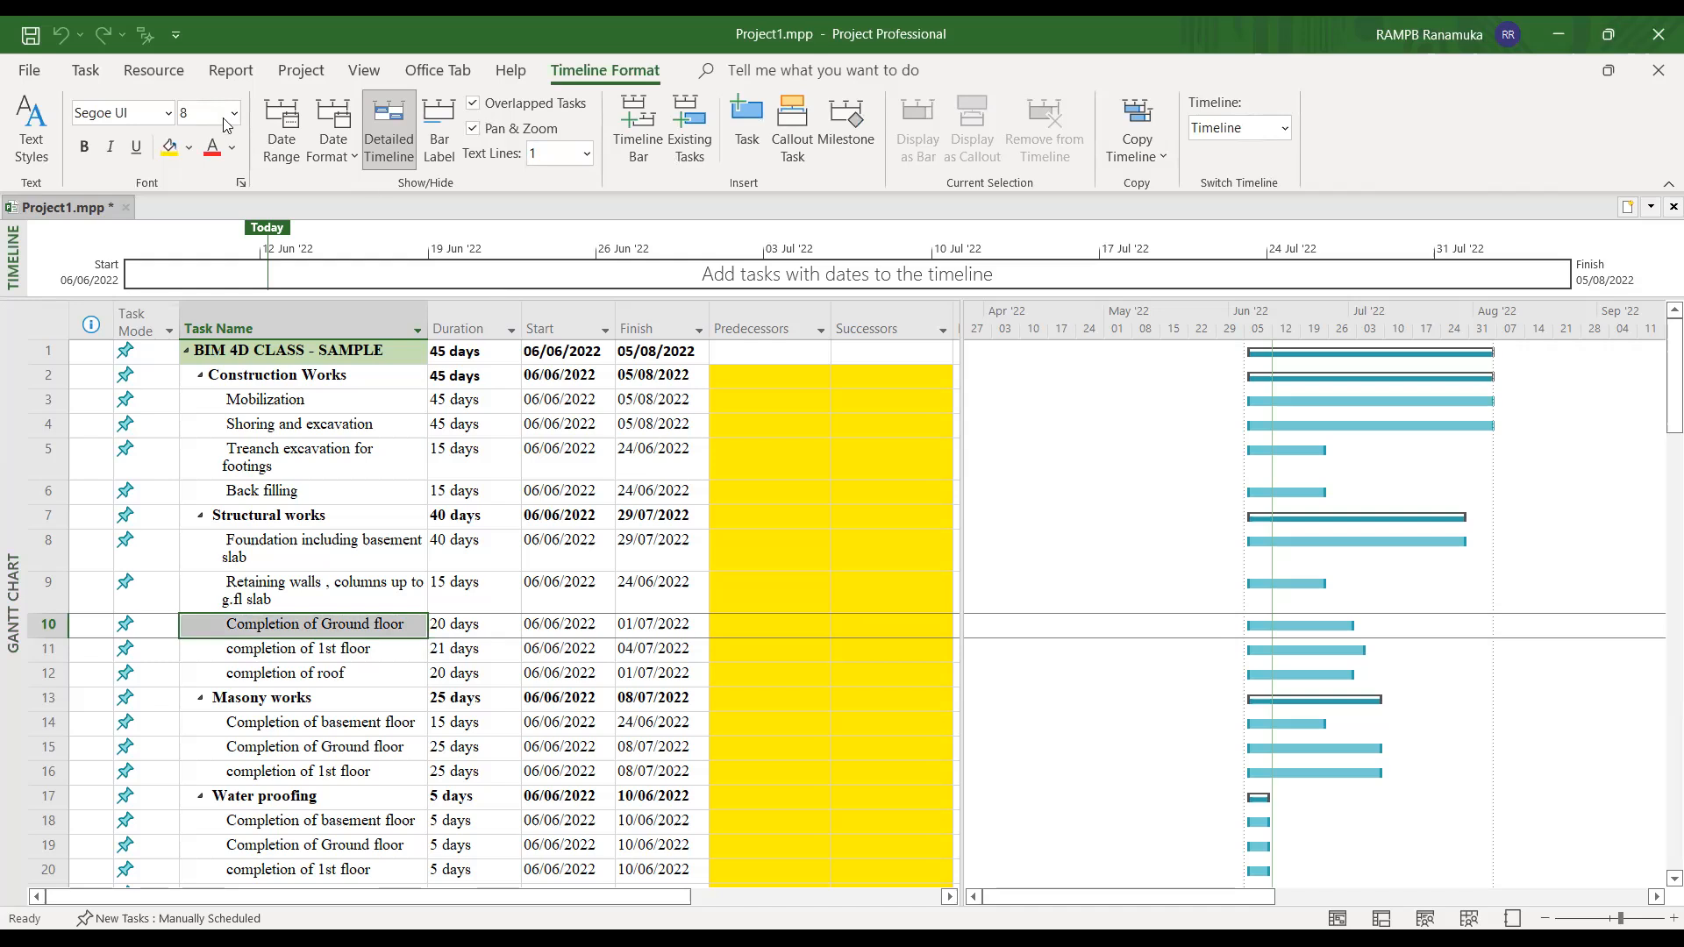
{"action": "left_click", "coordinate": [79, 74]}
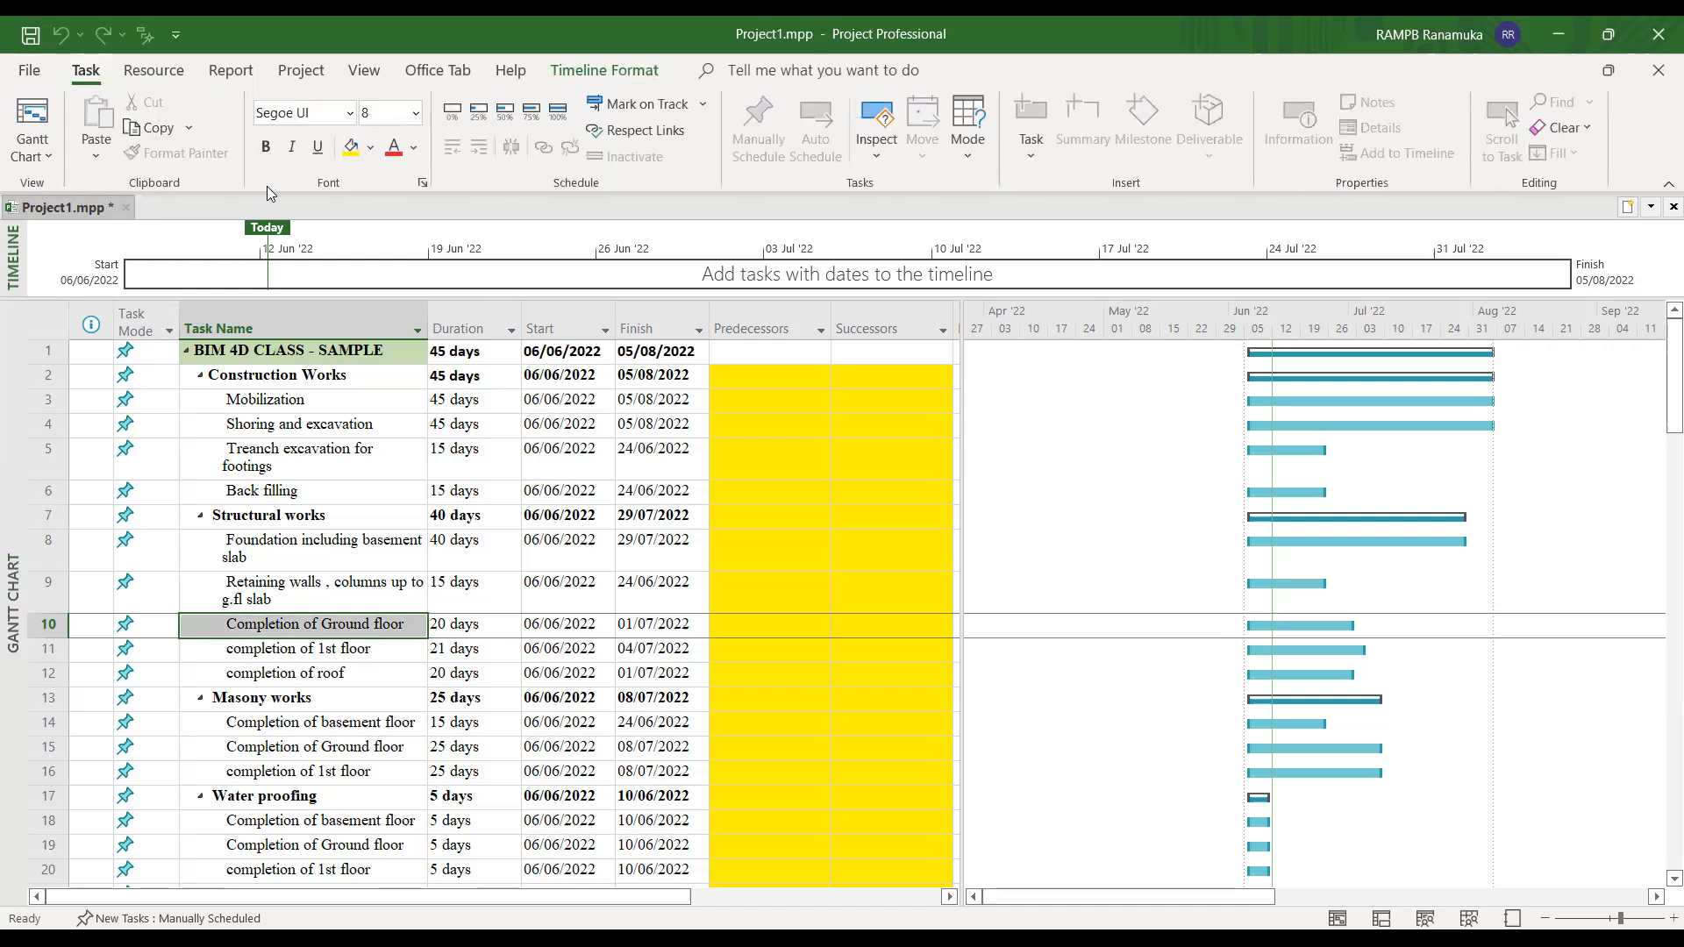
- Review the dates and calendar in the Project Information for Project1 and close it without making changes
{"action": "left_click", "coordinate": [309, 74]}
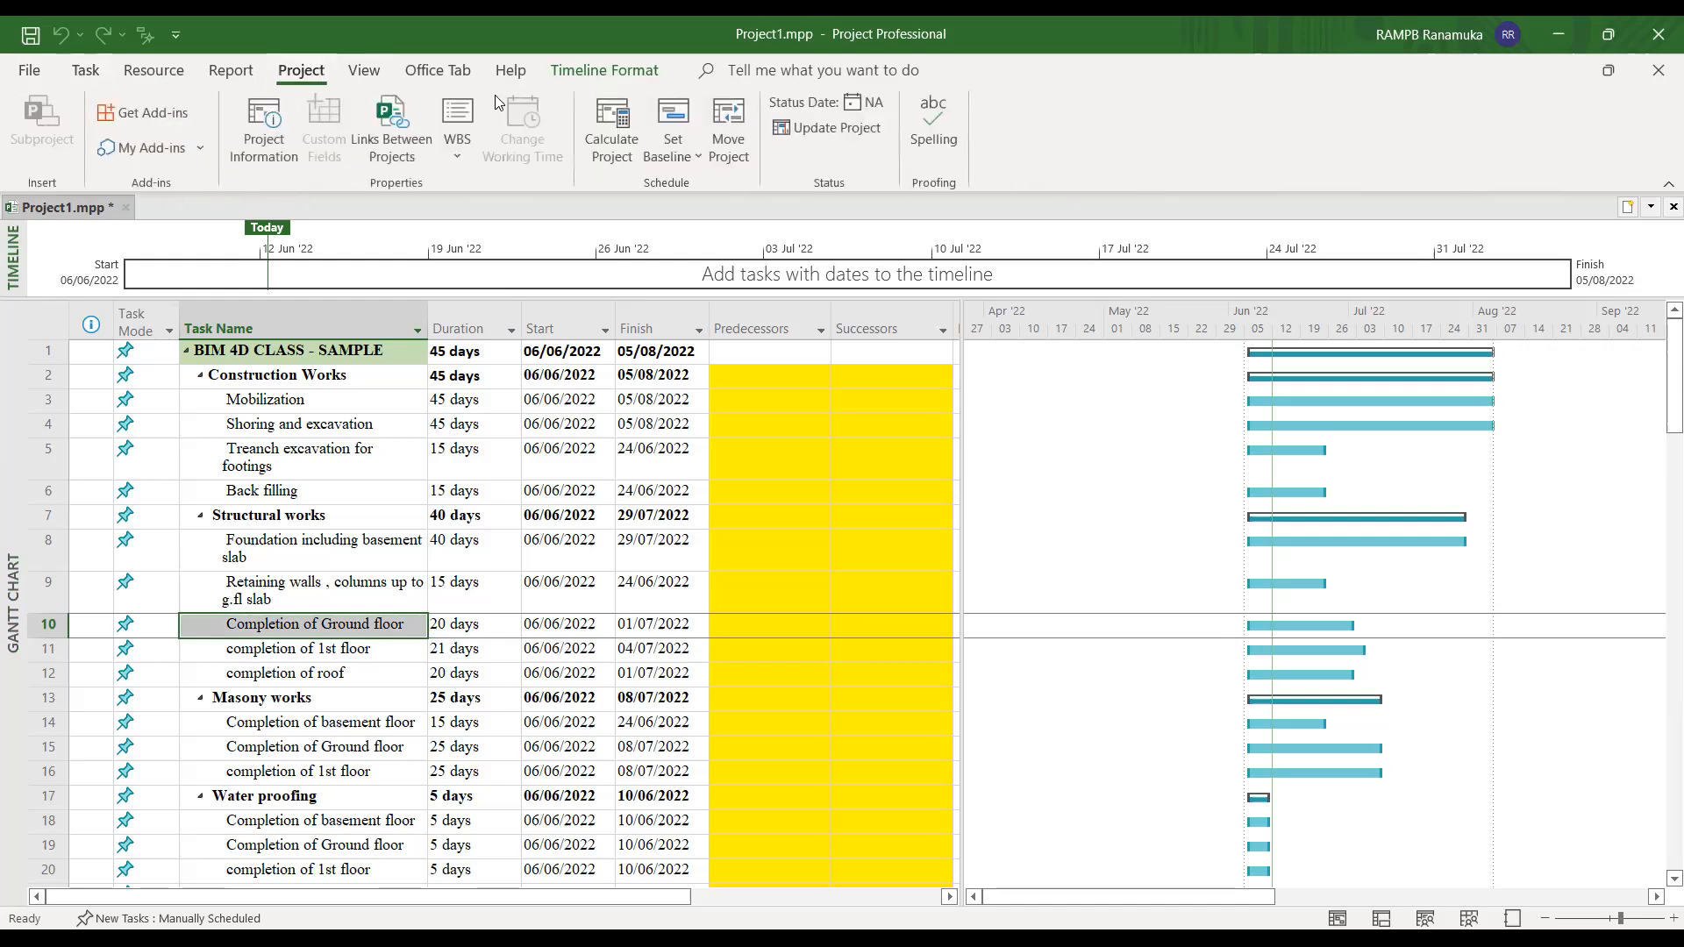
{"action": "left_click", "coordinate": [274, 402]}
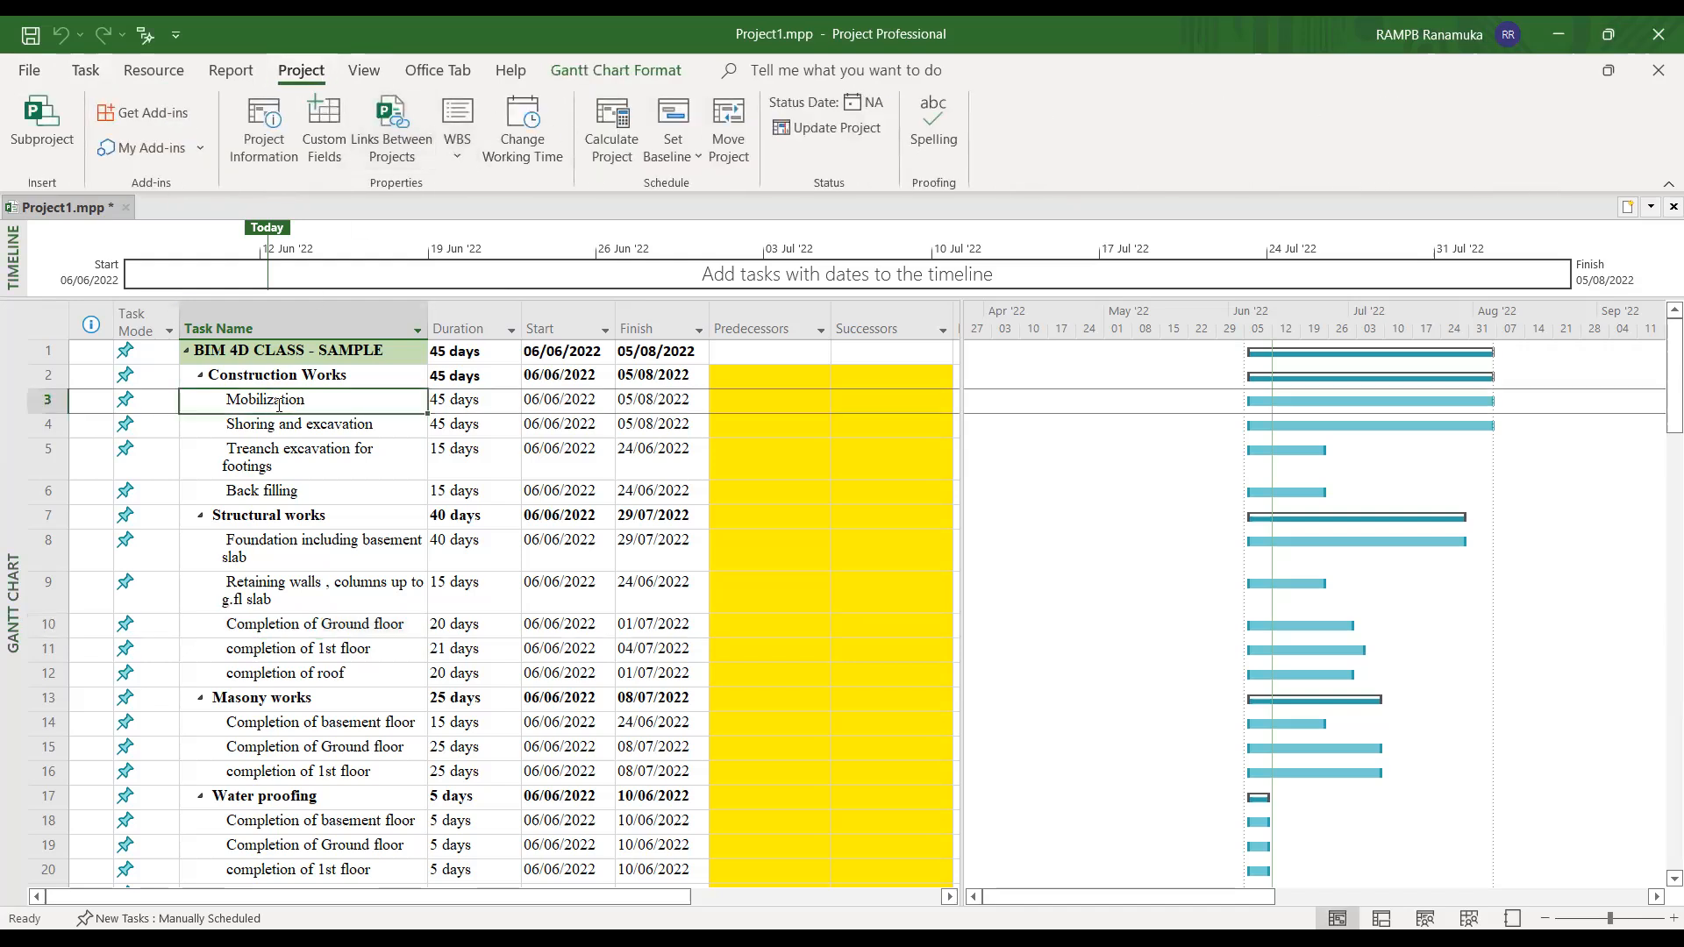
{"action": "left_click", "coordinate": [267, 145]}
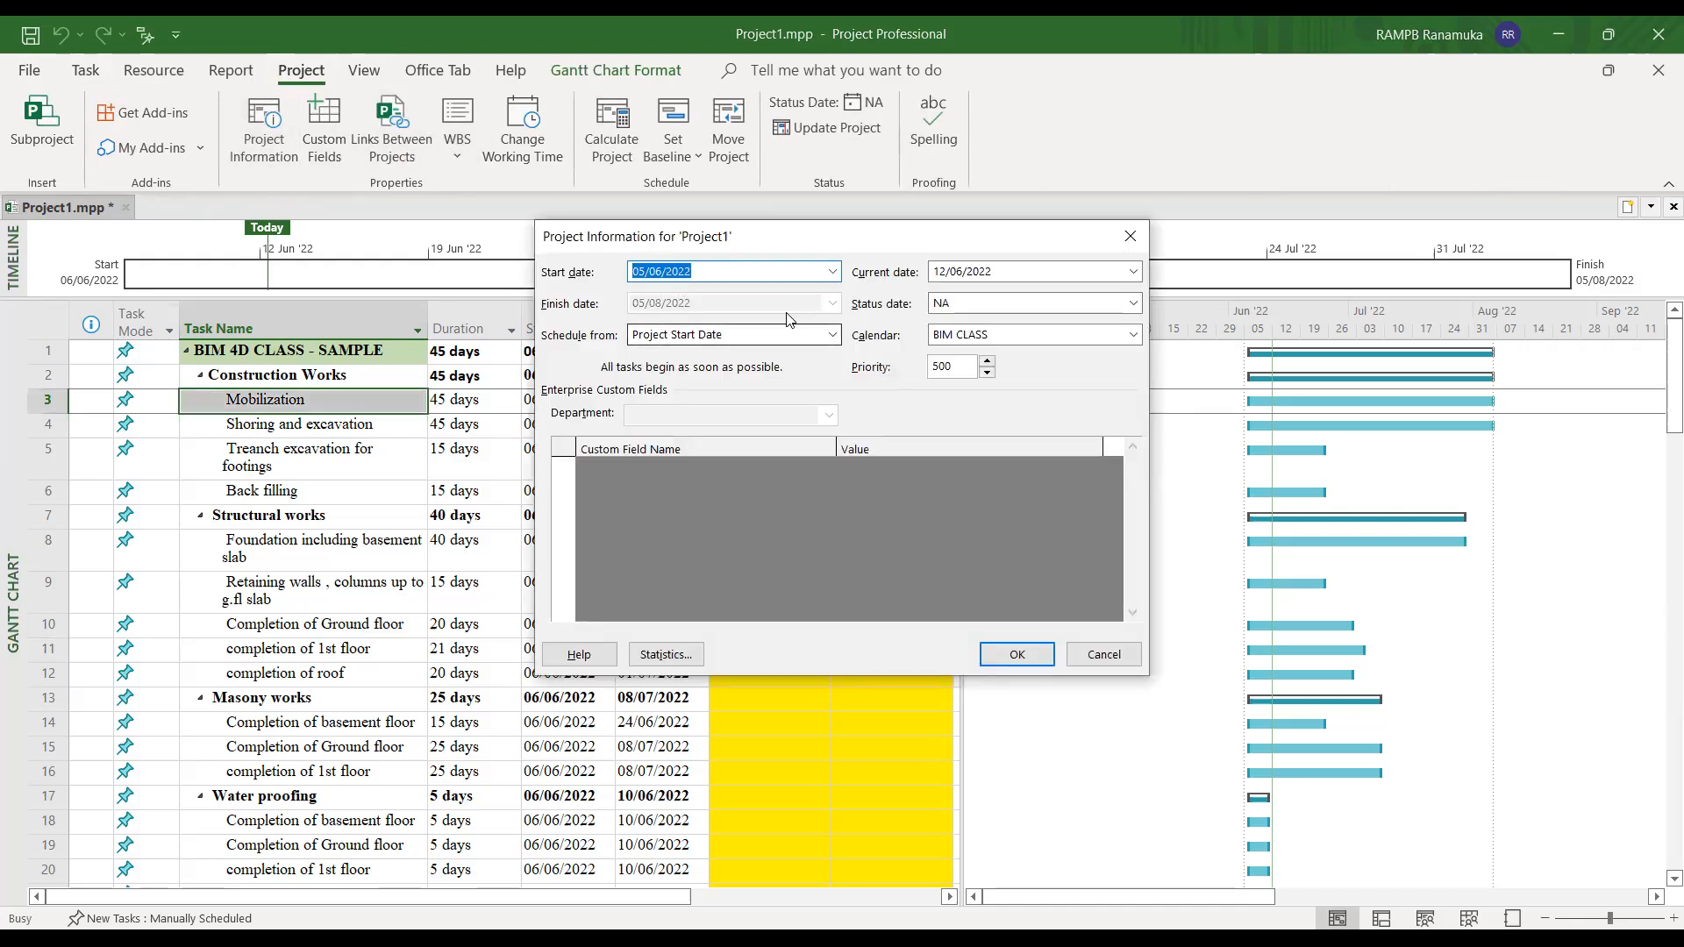
{"action": "left_click", "coordinate": [1131, 235]}
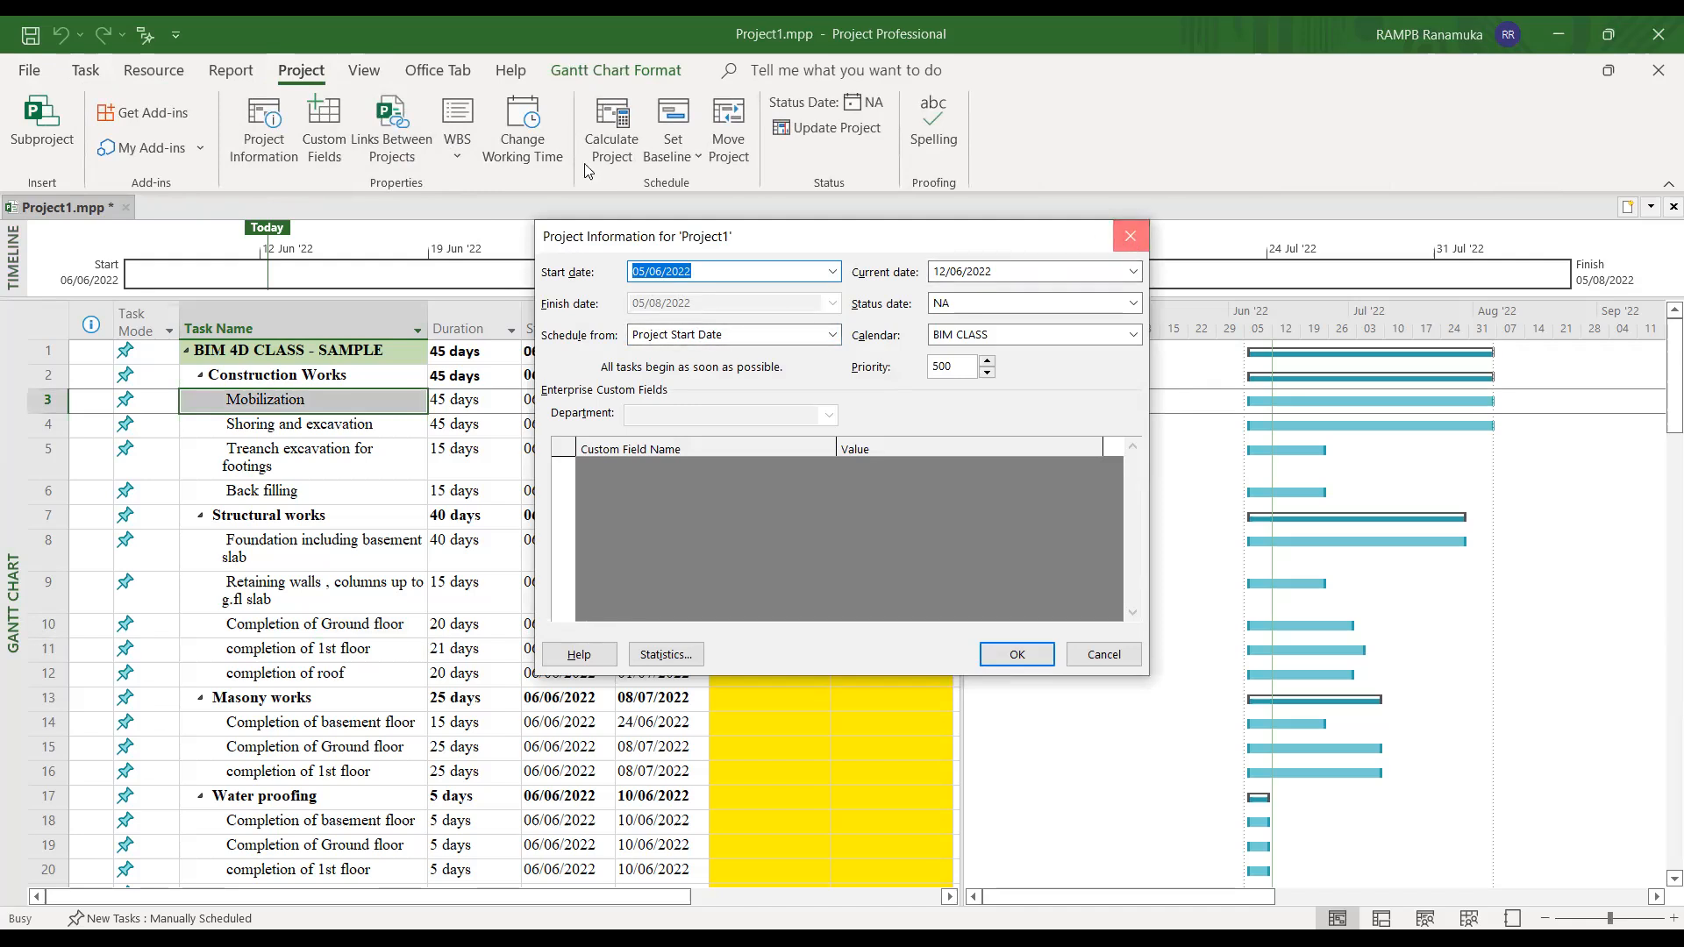
- Open the working-time settings of the BIM CLASS calendar and examine its exceptions, work weeks and the hours on 15 June 2022
{"action": "left_click", "coordinate": [539, 152]}
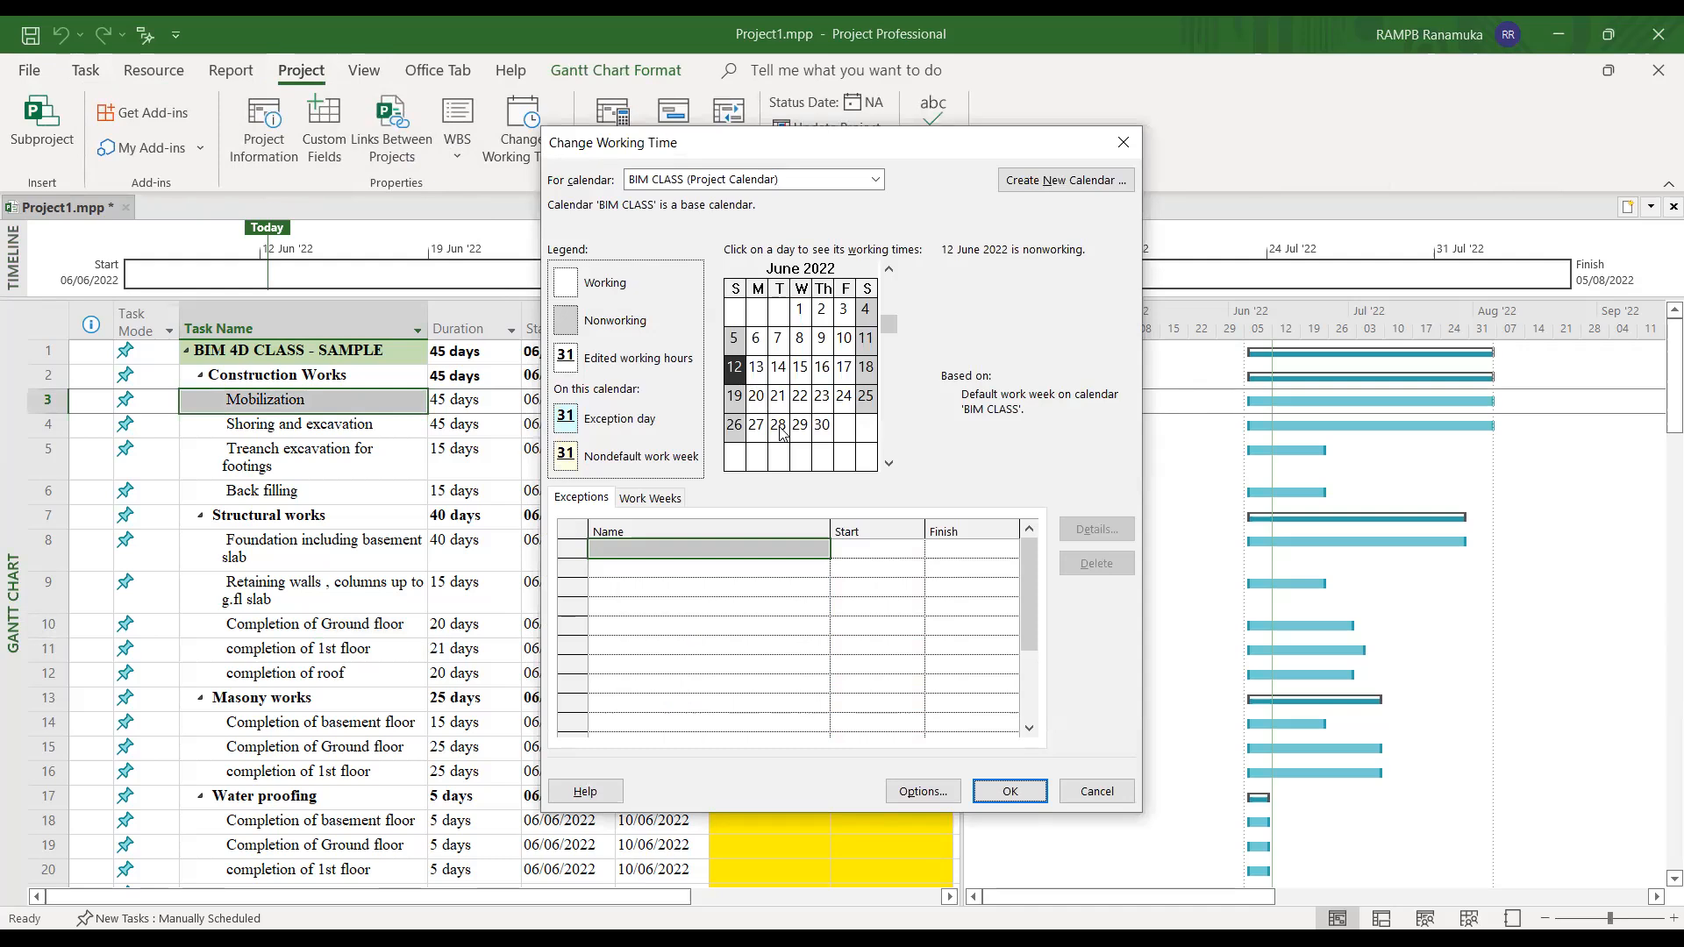
{"action": "left_click", "coordinate": [654, 498]}
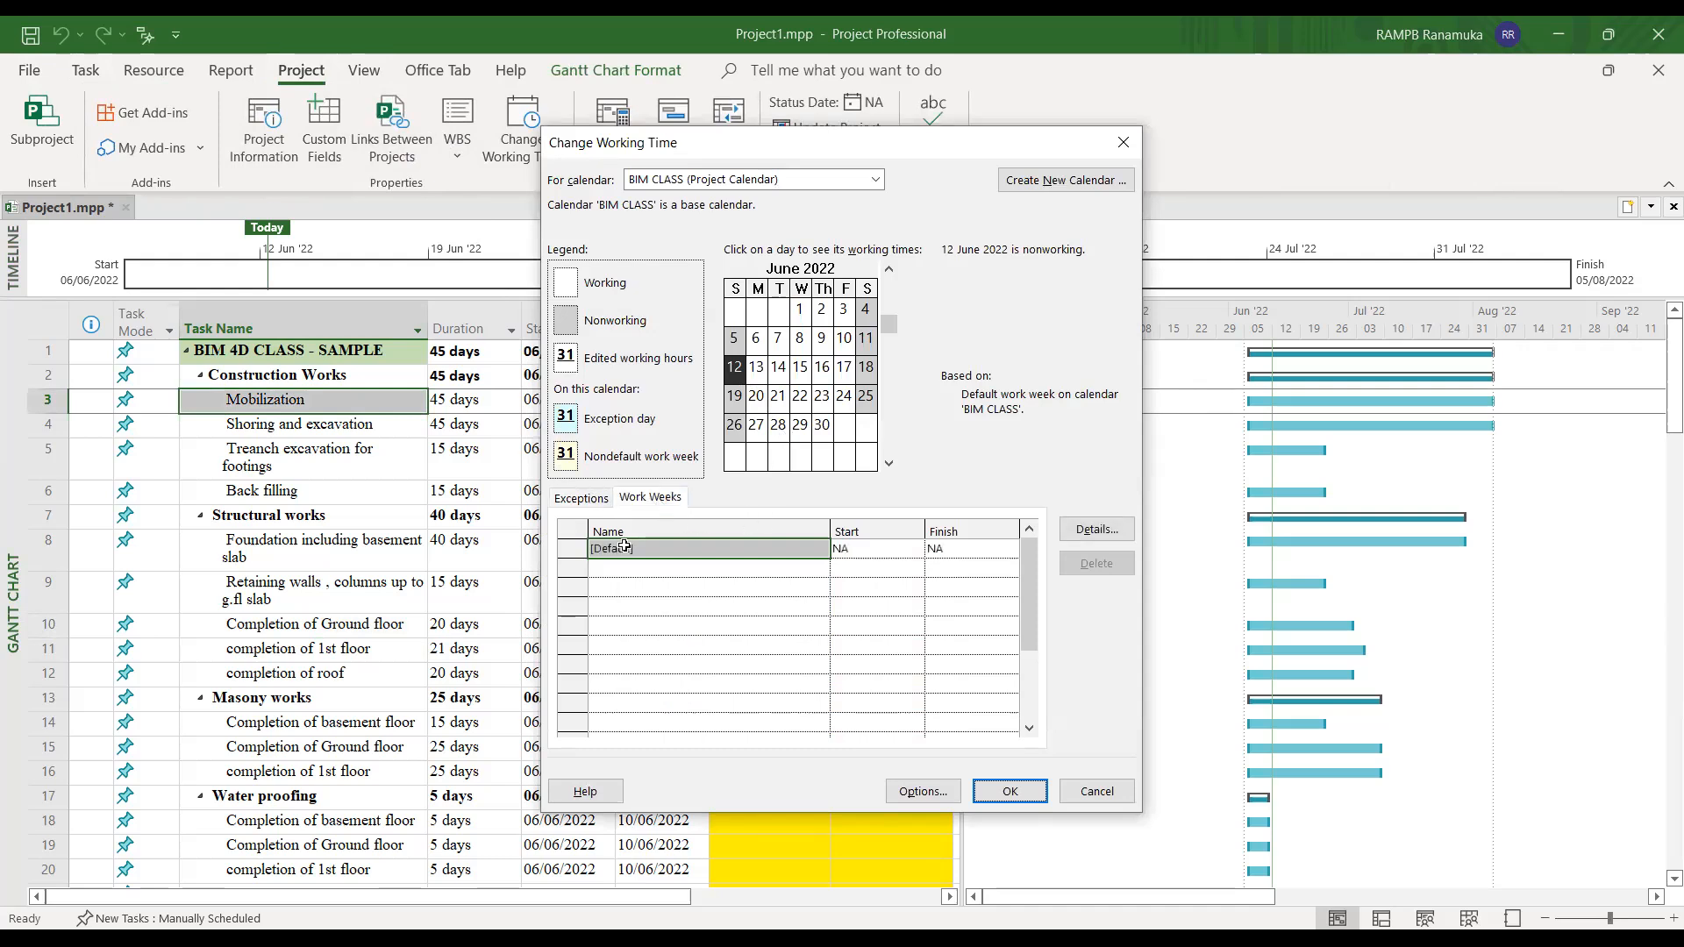
{"action": "left_click", "coordinate": [570, 501]}
{"action": "left_click", "coordinate": [667, 501]}
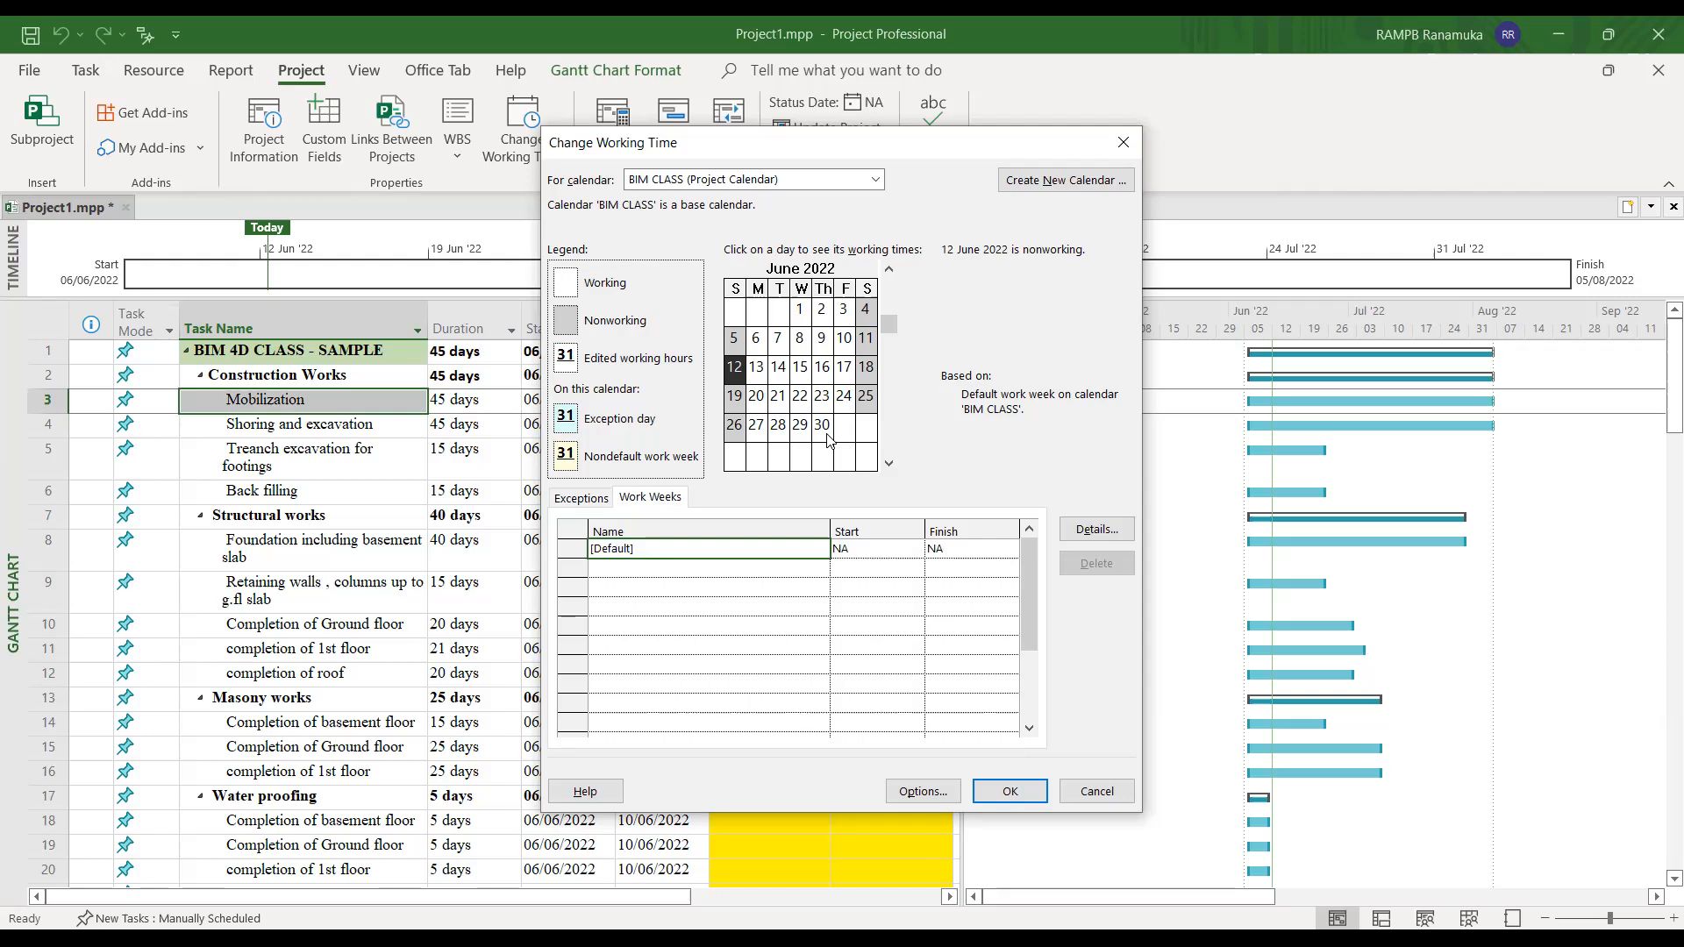
{"action": "left_click", "coordinate": [800, 380]}
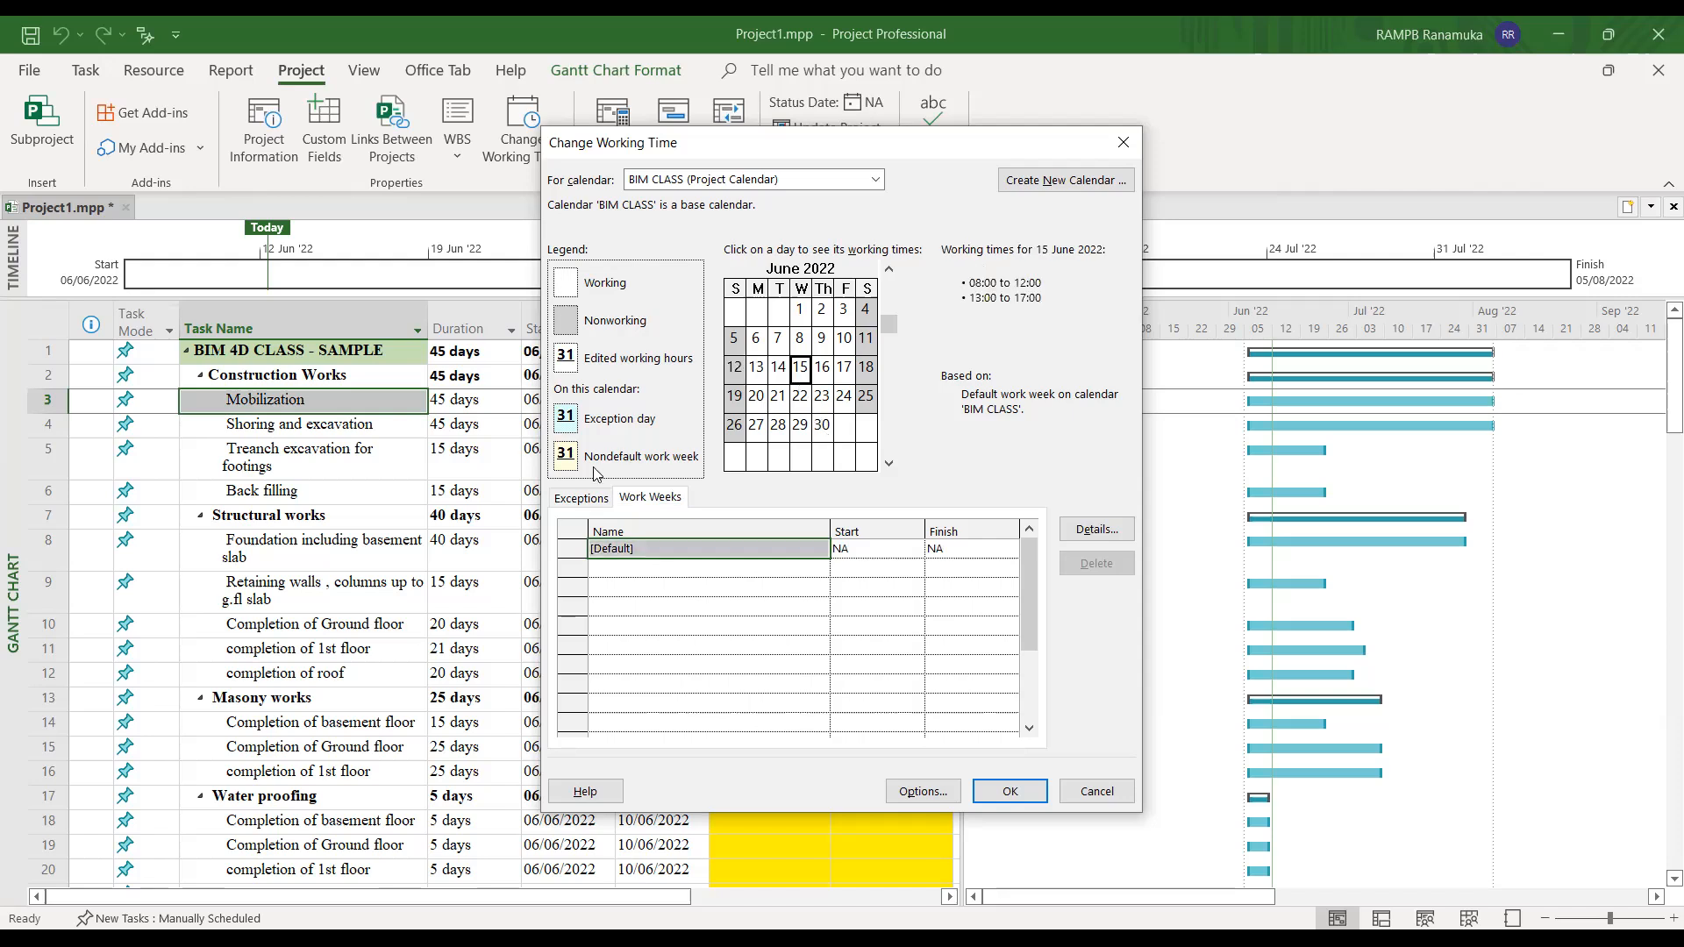
{"action": "left_click", "coordinate": [570, 498]}
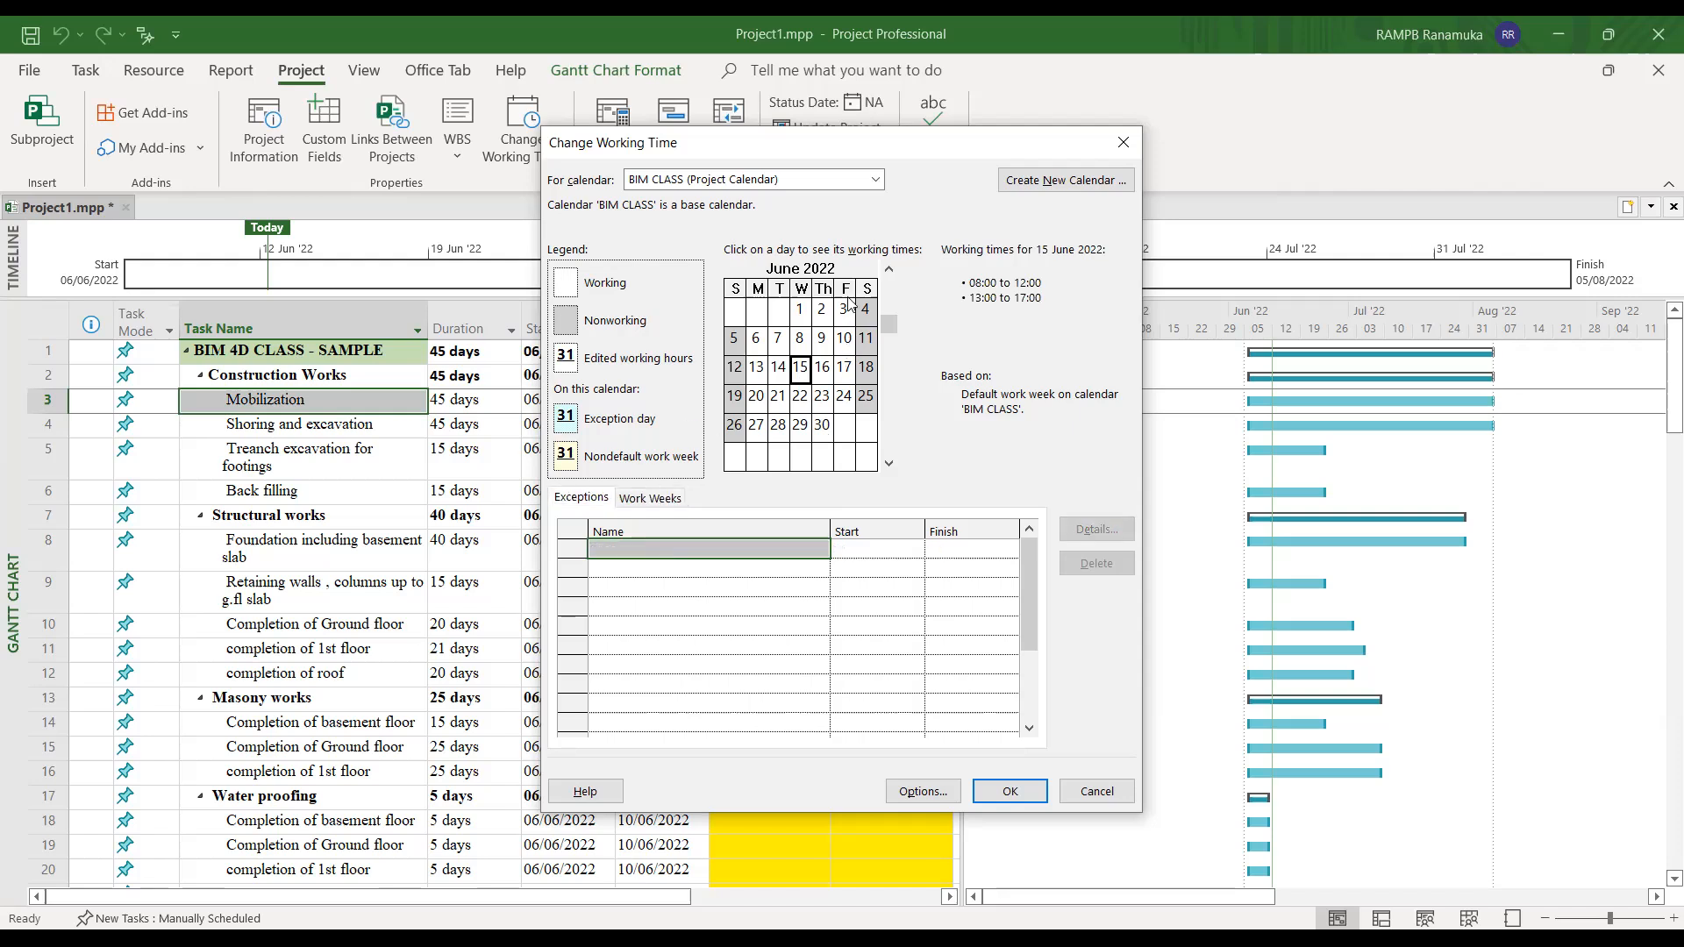
- Add a nonworking calendar exception named POYADA on 13 July 2022
{"action": "left_click", "coordinate": [890, 464]}
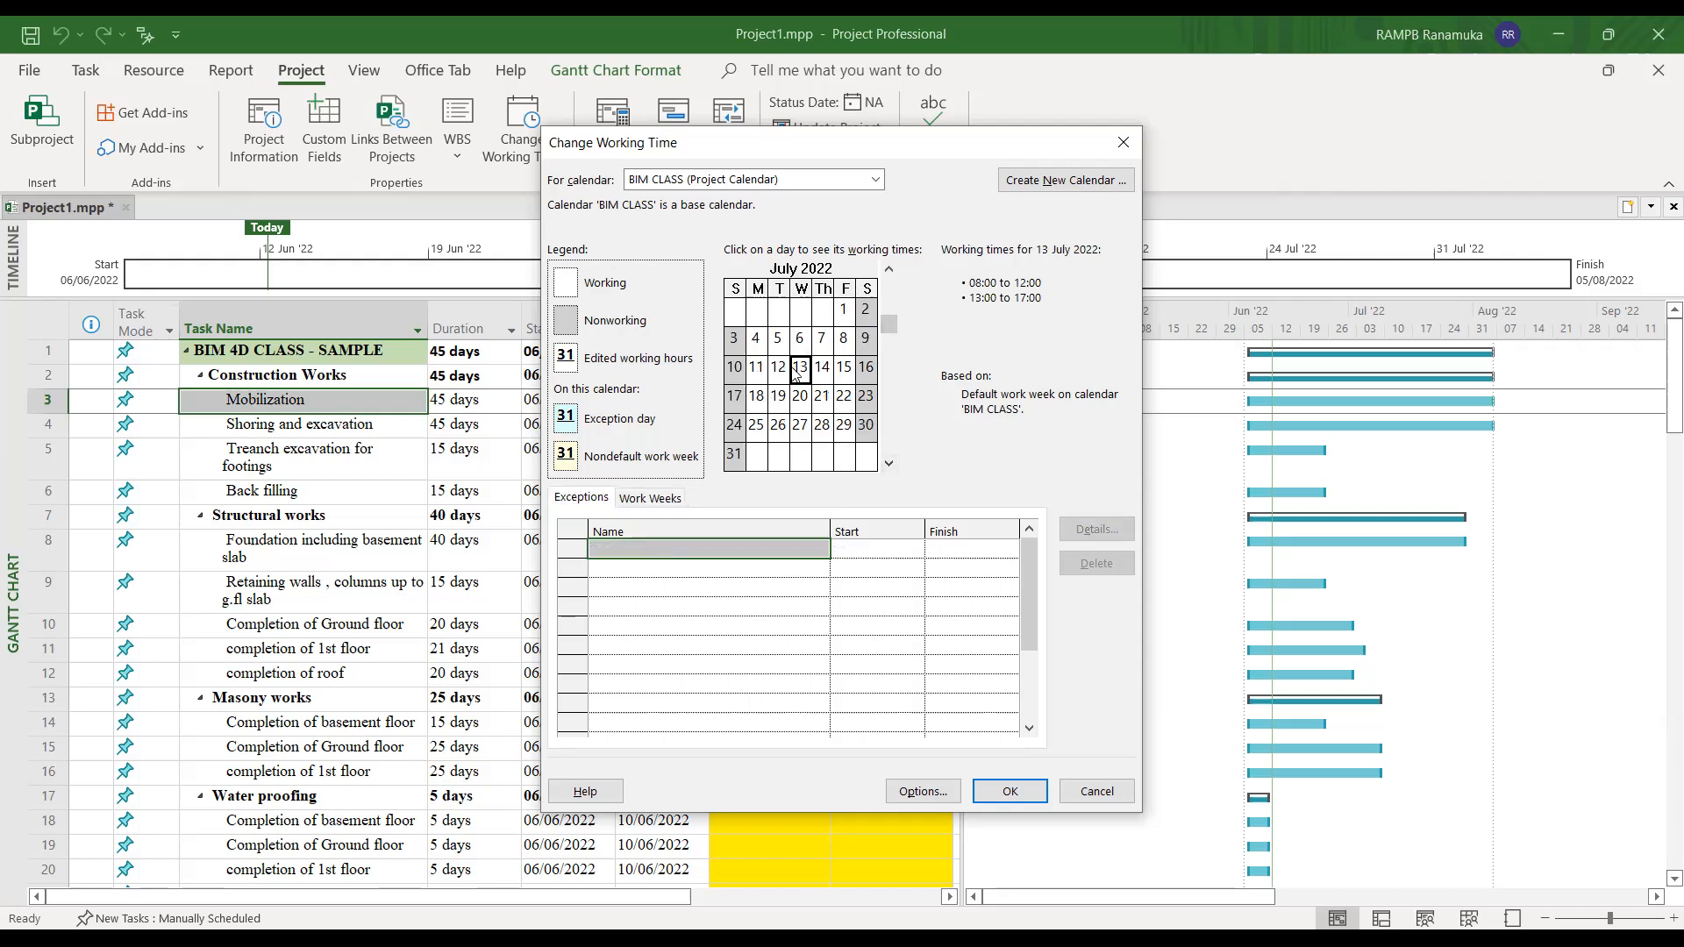
{"action": "left_click", "coordinate": [660, 554]}
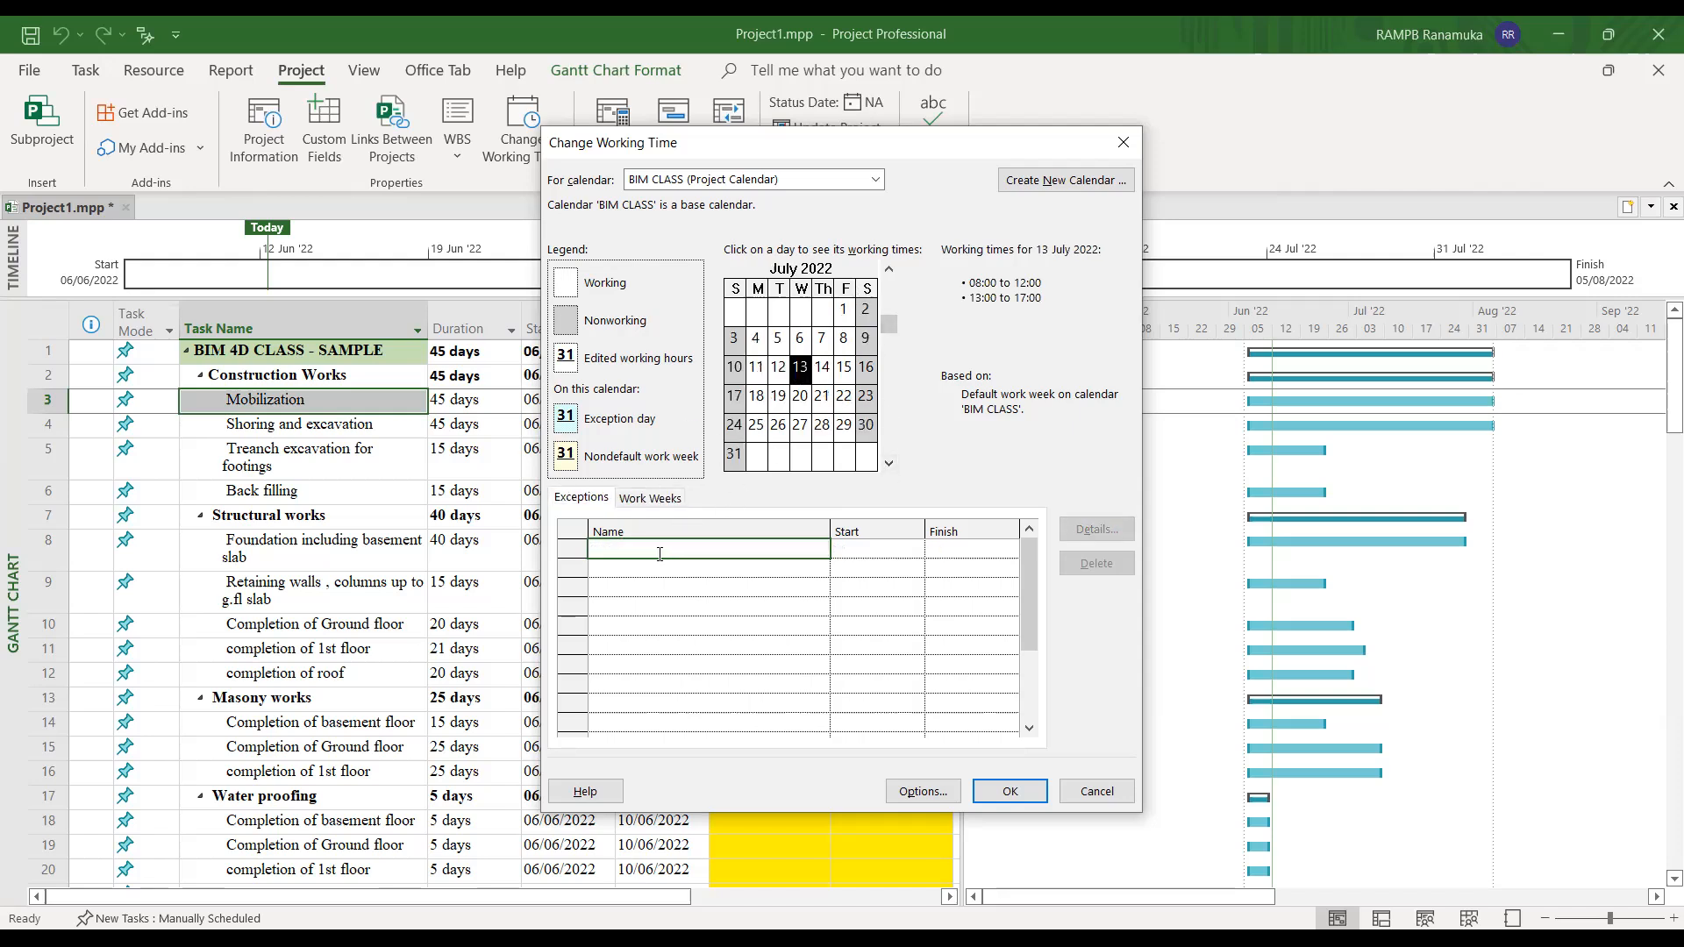
{"action": "type", "text": "POYADA"}
{"action": "left_click", "coordinate": [664, 588]}
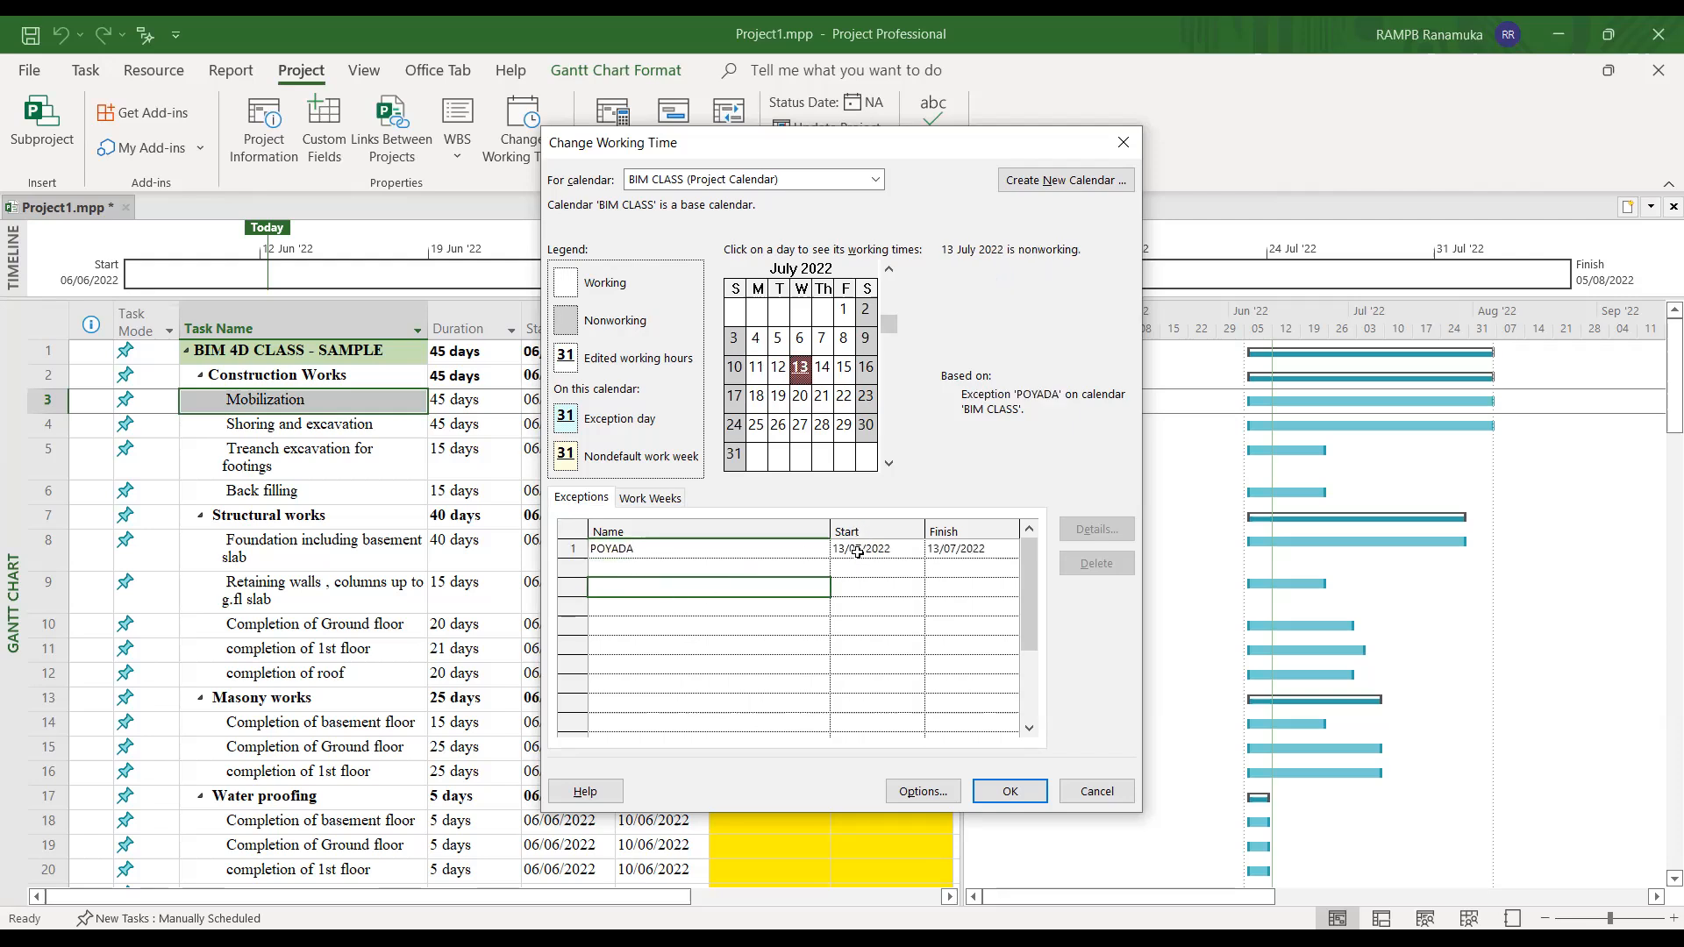
- Review the POYADA exception's recurrence details, accept them and apply the working-time changes to the BIM CLASS calendar
{"action": "left_click", "coordinate": [713, 549]}
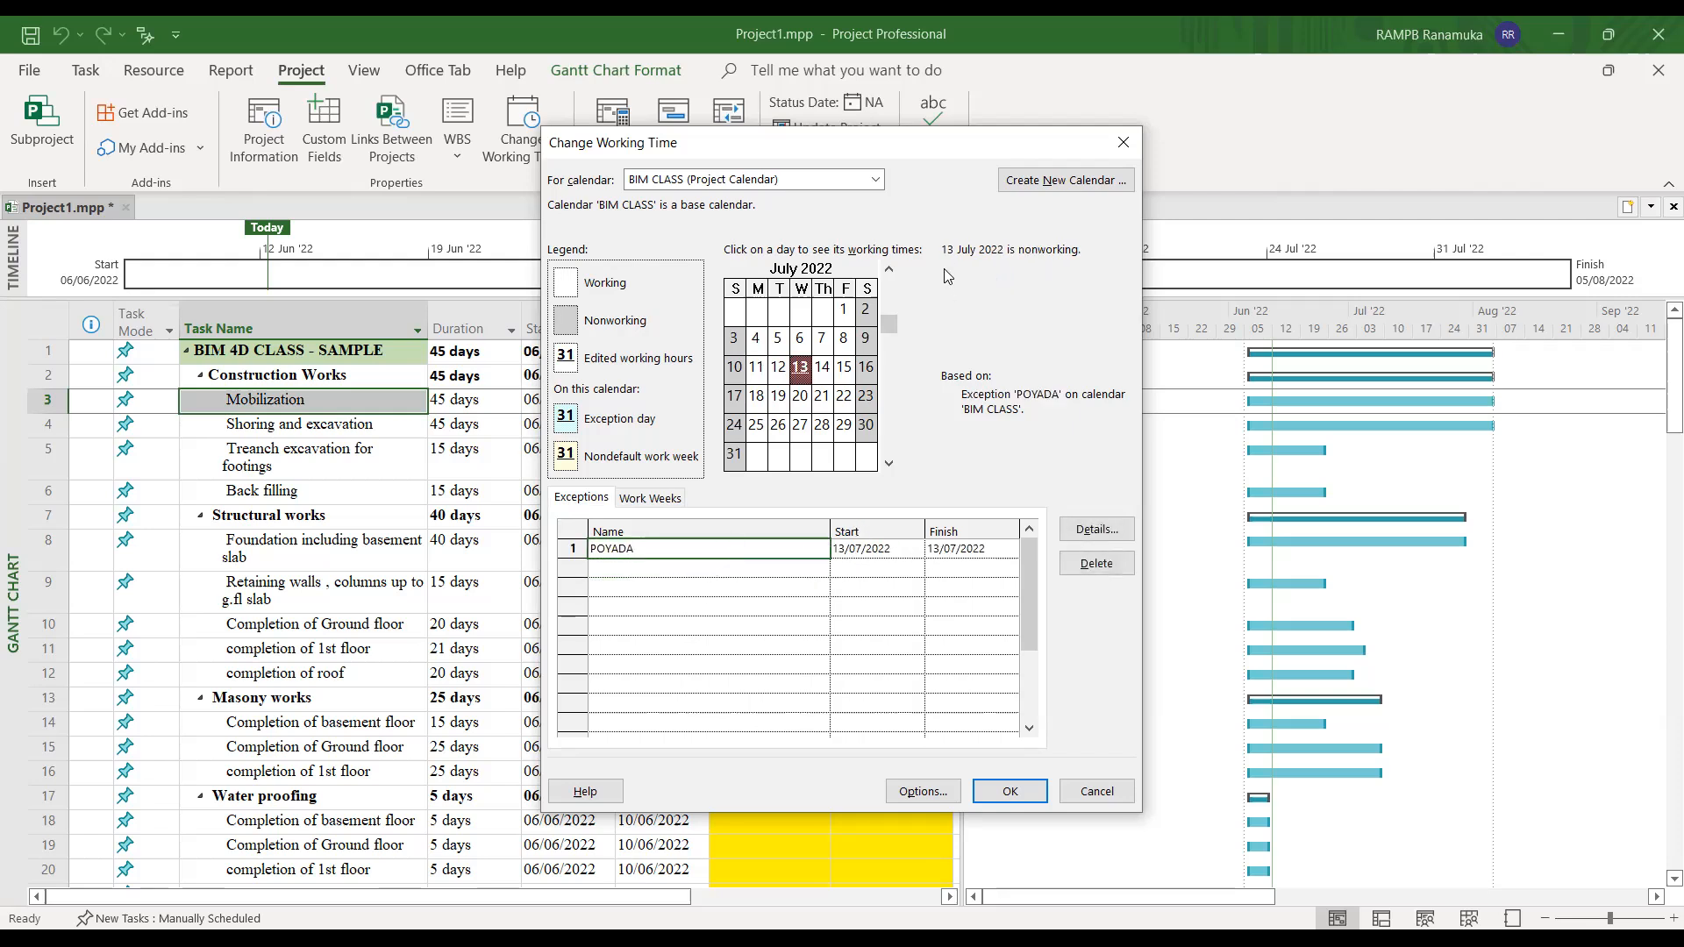
{"action": "left_click", "coordinate": [1104, 536]}
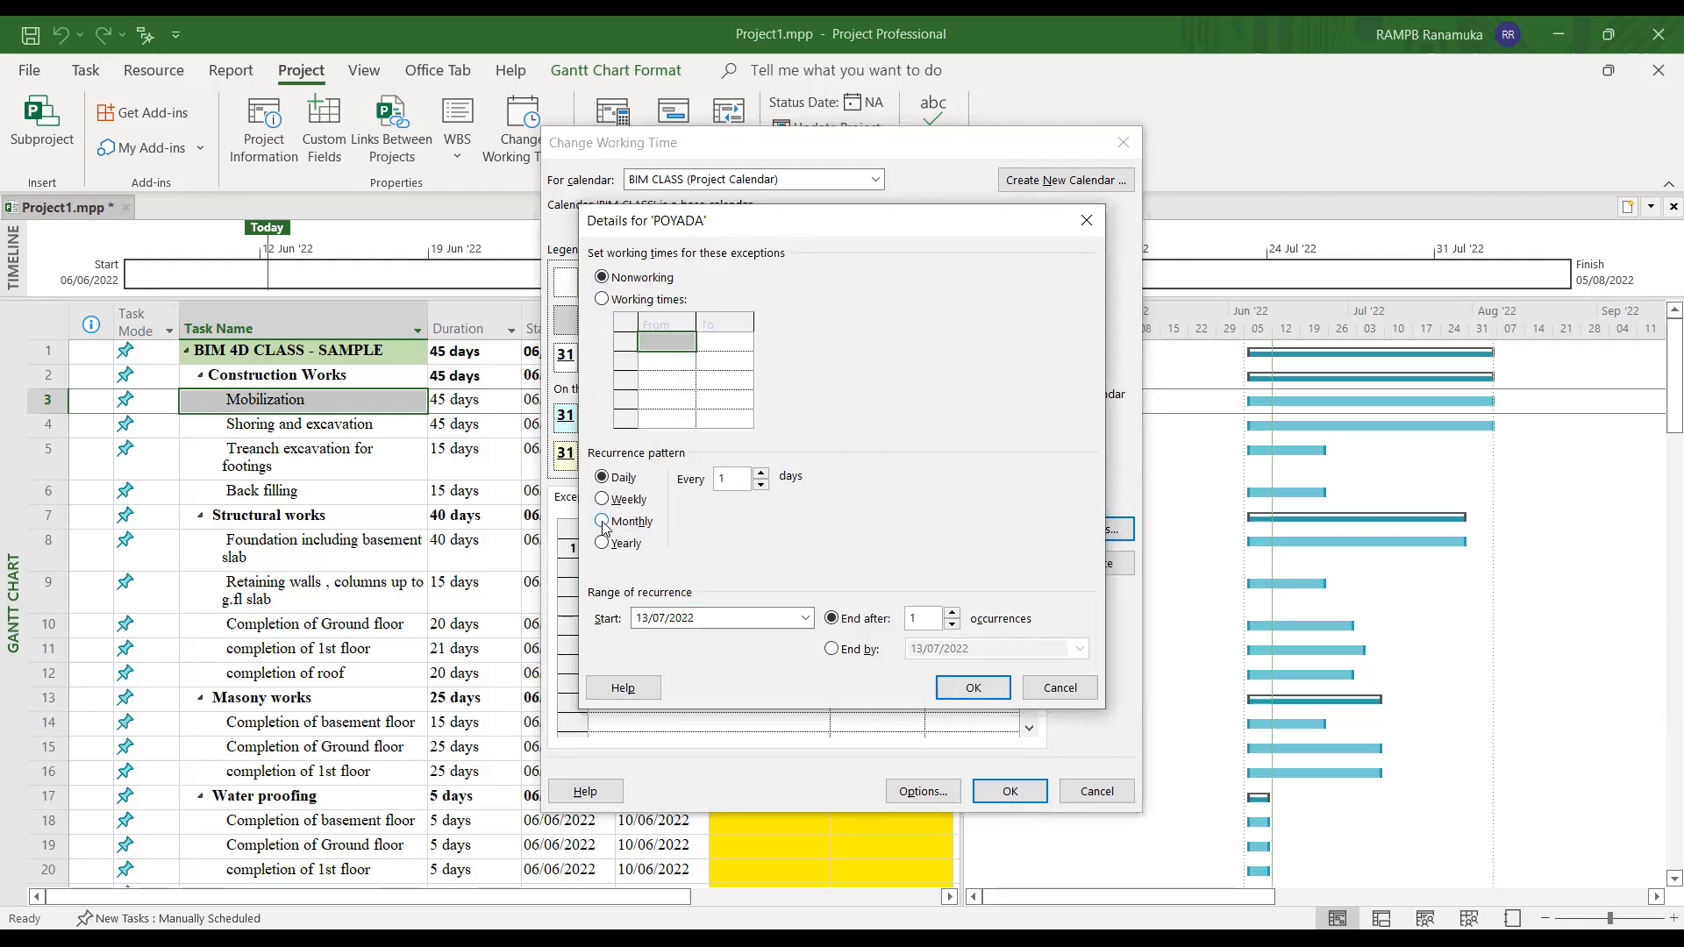
{"action": "left_click", "coordinate": [958, 690]}
{"action": "left_click", "coordinate": [889, 465]}
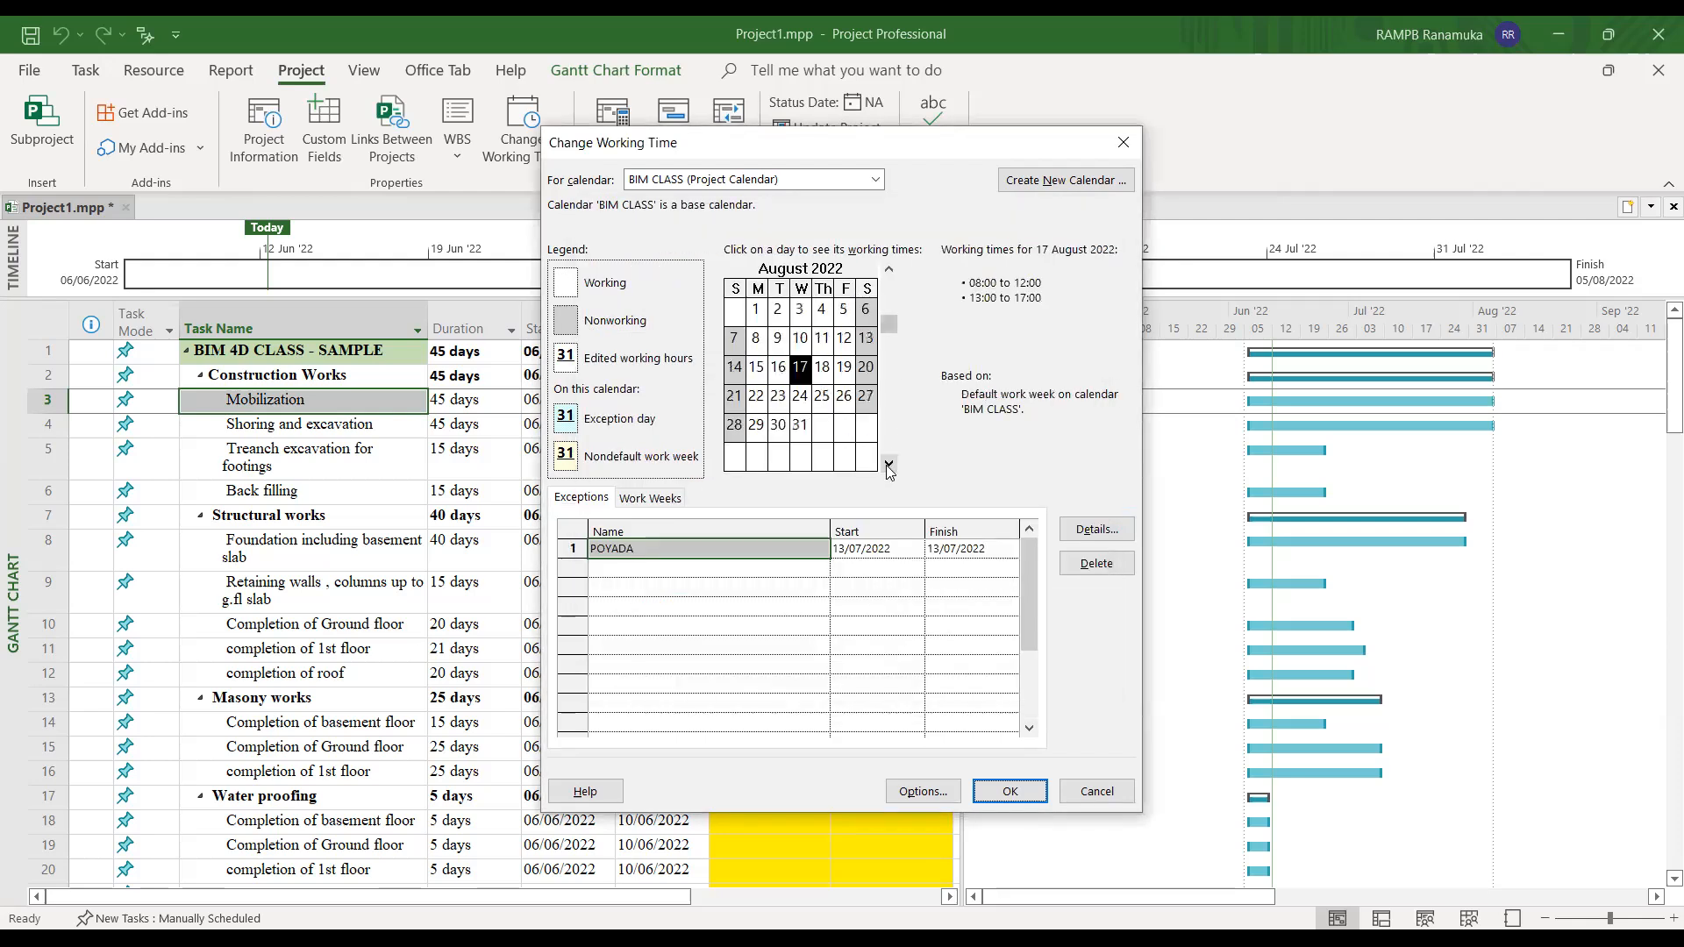
{"action": "left_click", "coordinate": [619, 568]}
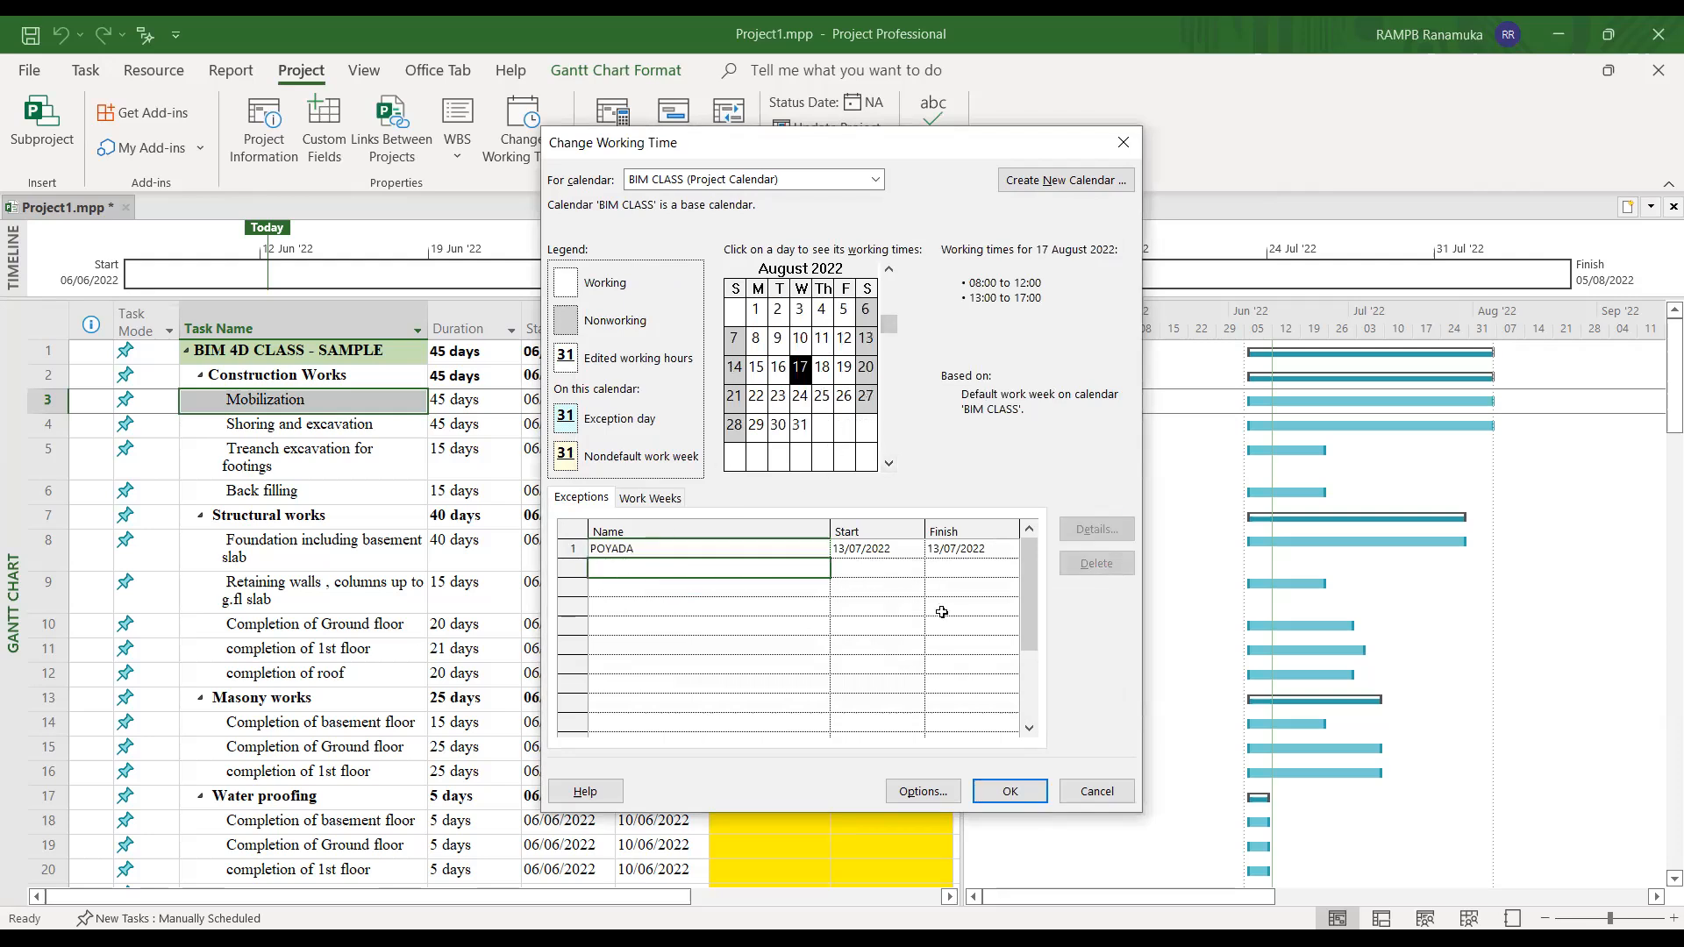
{"action": "left_click", "coordinate": [1000, 792]}
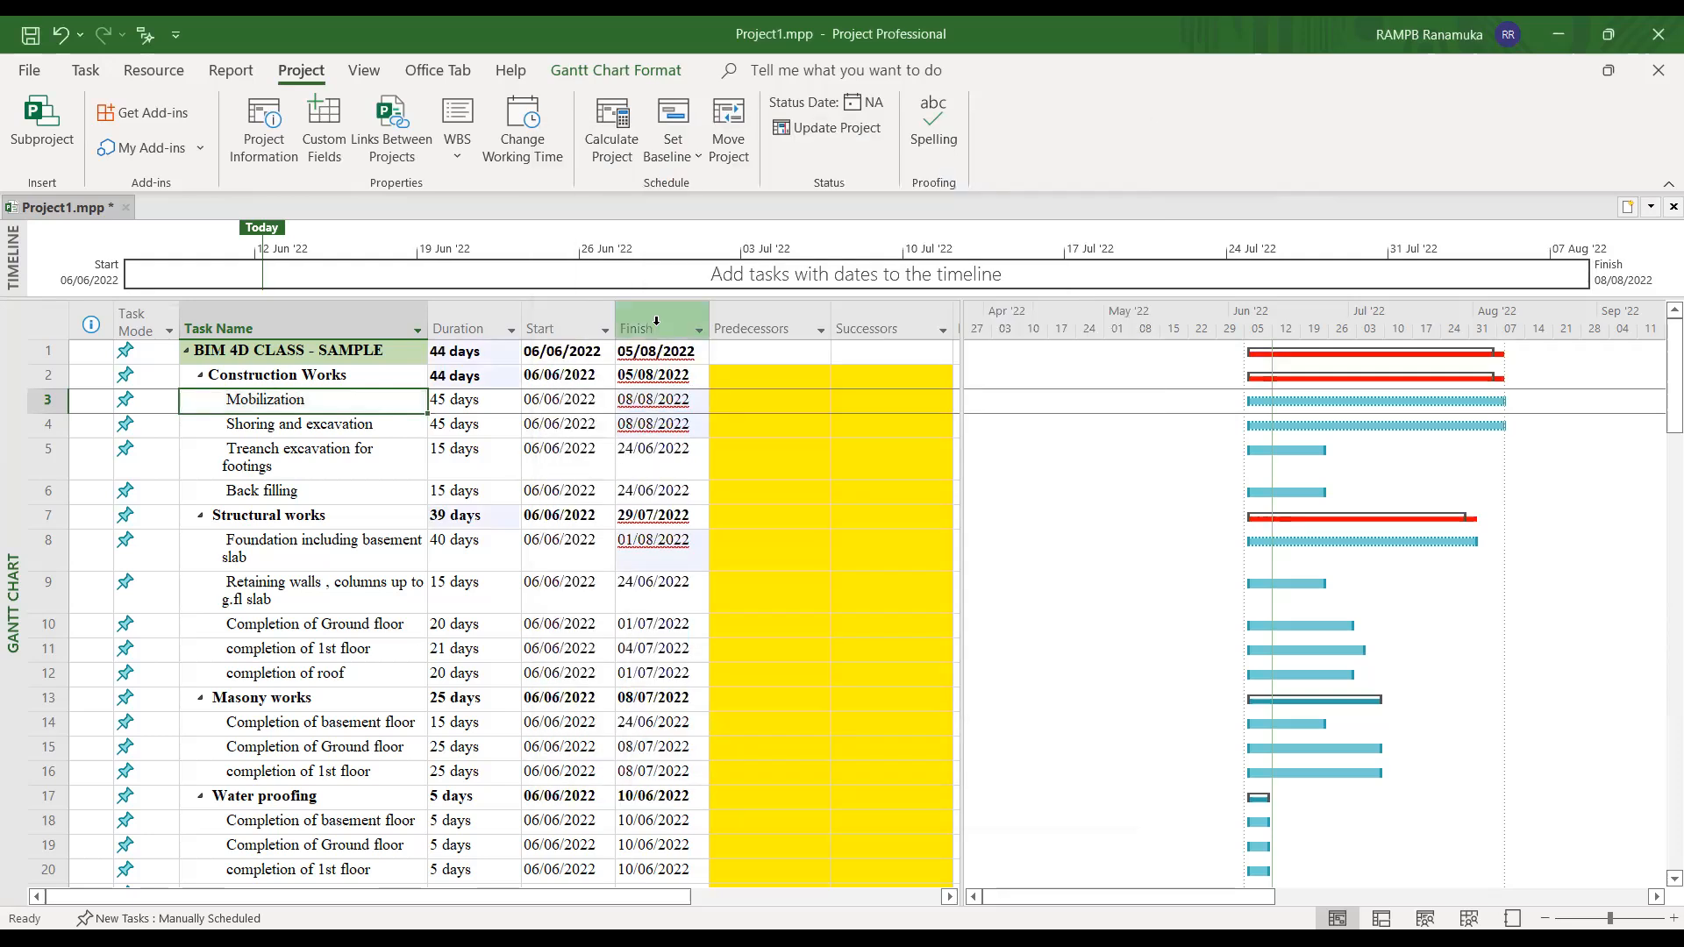
- Examine the recalculated finish dates and go through the tasks under Construction Works and Structural works
{"action": "left_click", "coordinate": [656, 321]}
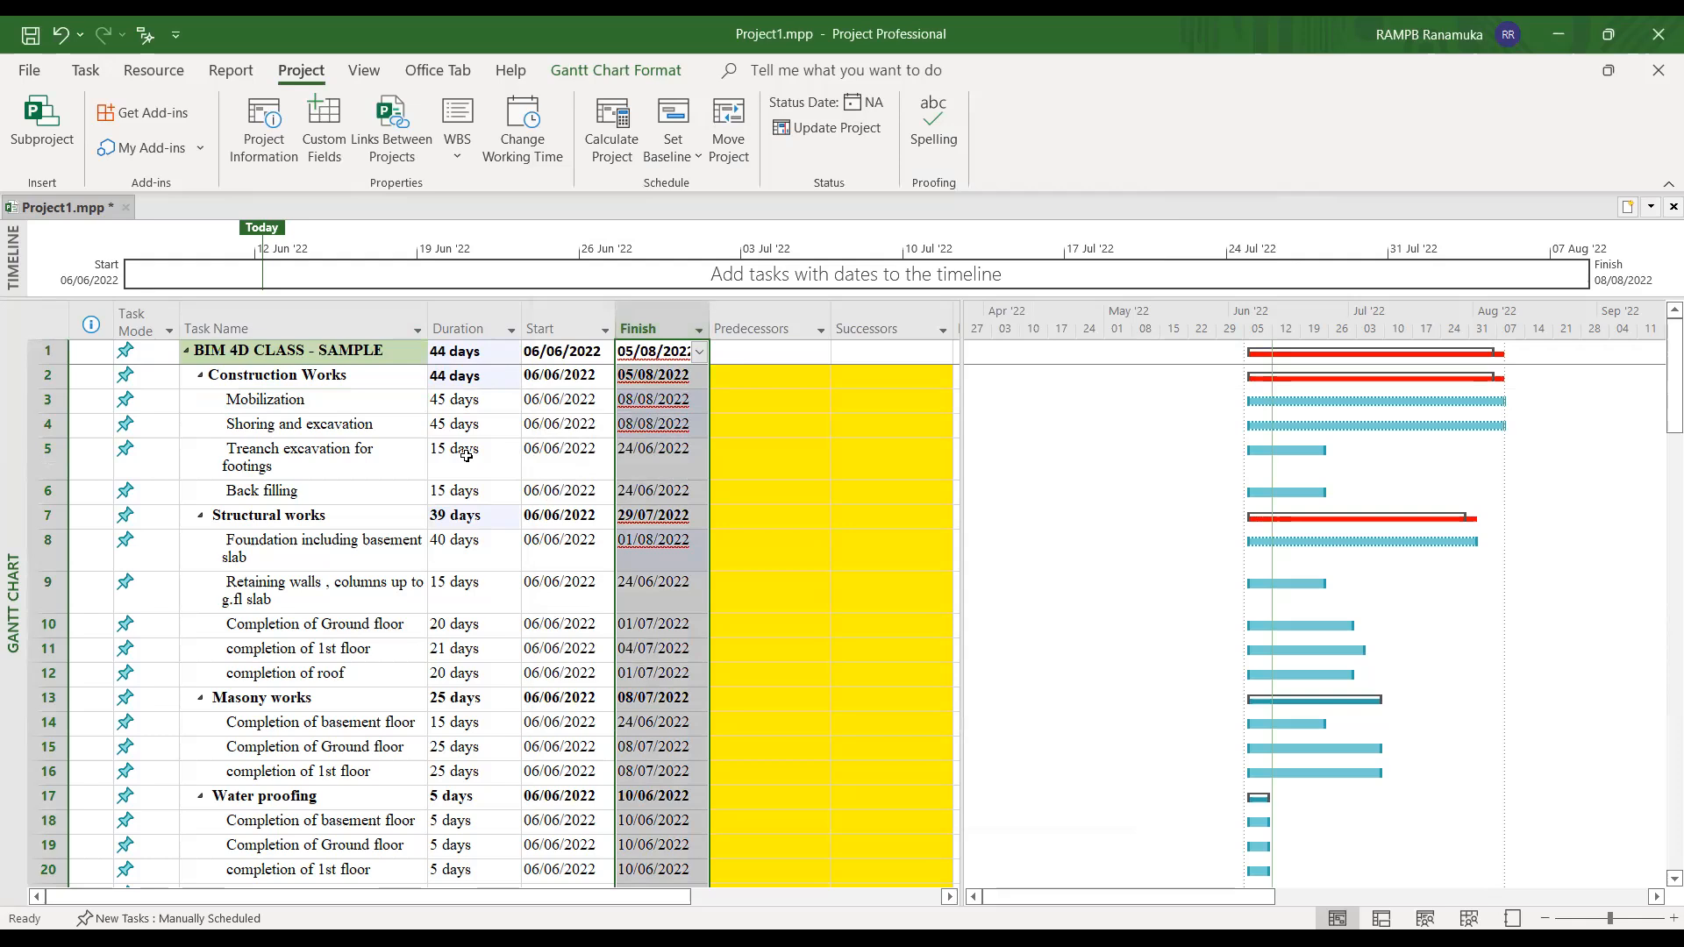
{"action": "left_click", "coordinate": [291, 400]}
{"action": "left_click", "coordinate": [292, 427]}
{"action": "left_click", "coordinate": [292, 454]}
{"action": "left_click", "coordinate": [286, 489]}
{"action": "left_click", "coordinate": [263, 546]}
{"action": "left_click", "coordinate": [262, 595]}
{"action": "left_click", "coordinate": [261, 624]}
{"action": "left_click", "coordinate": [258, 650]}
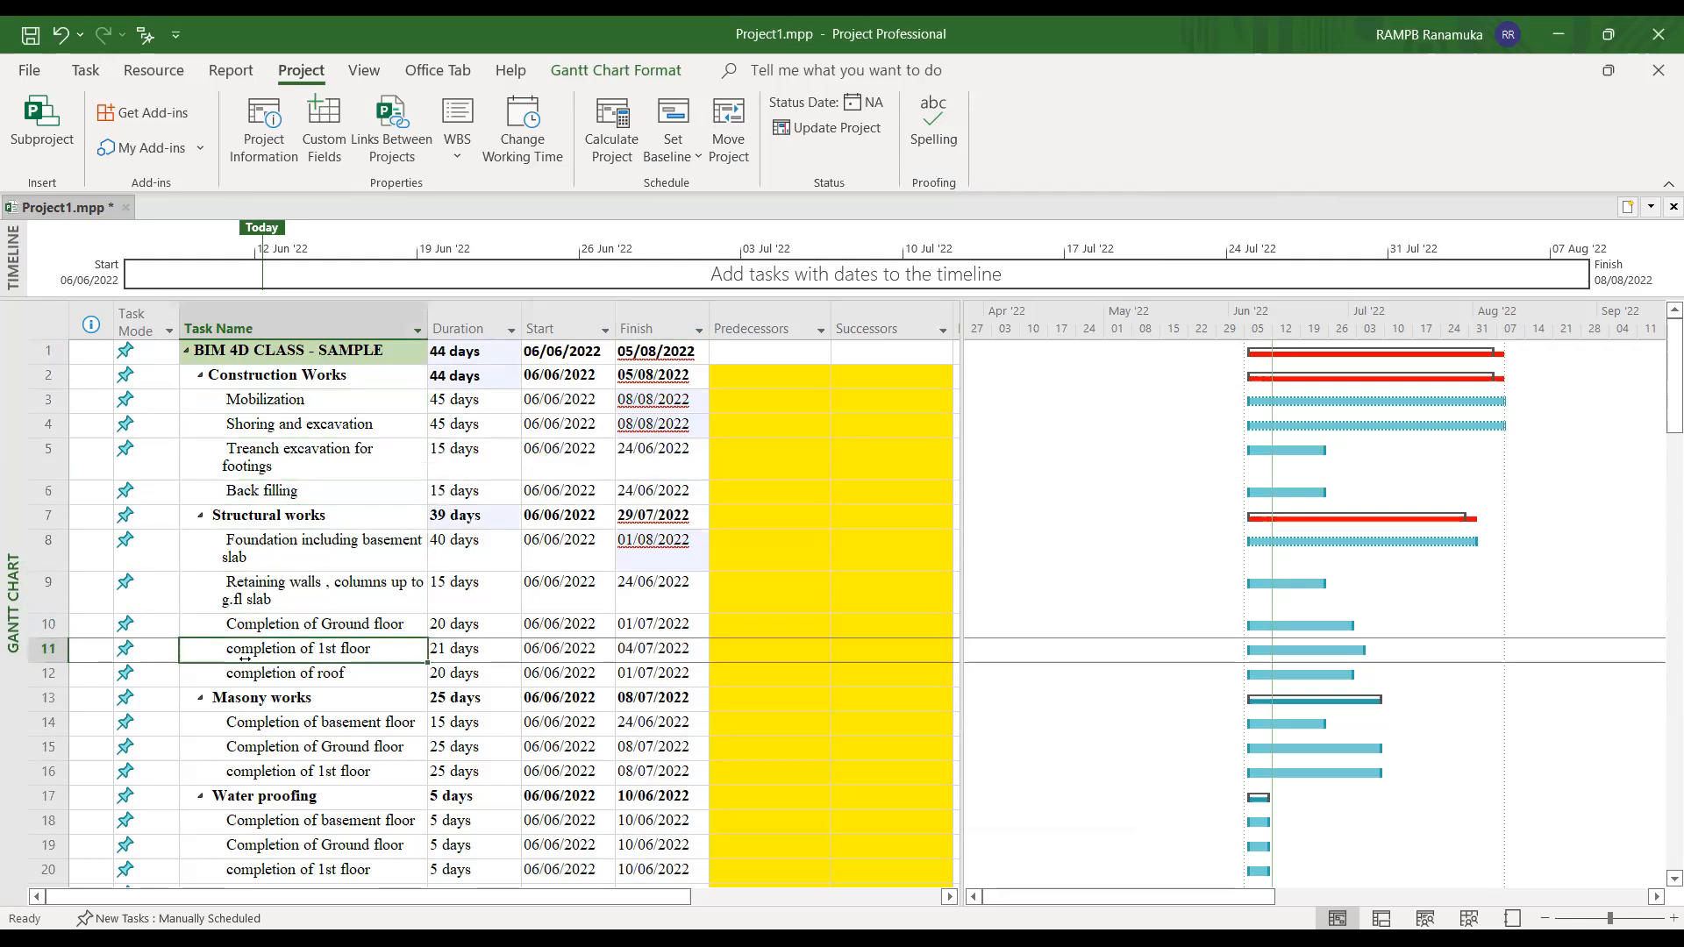
{"action": "left_click", "coordinate": [253, 675]}
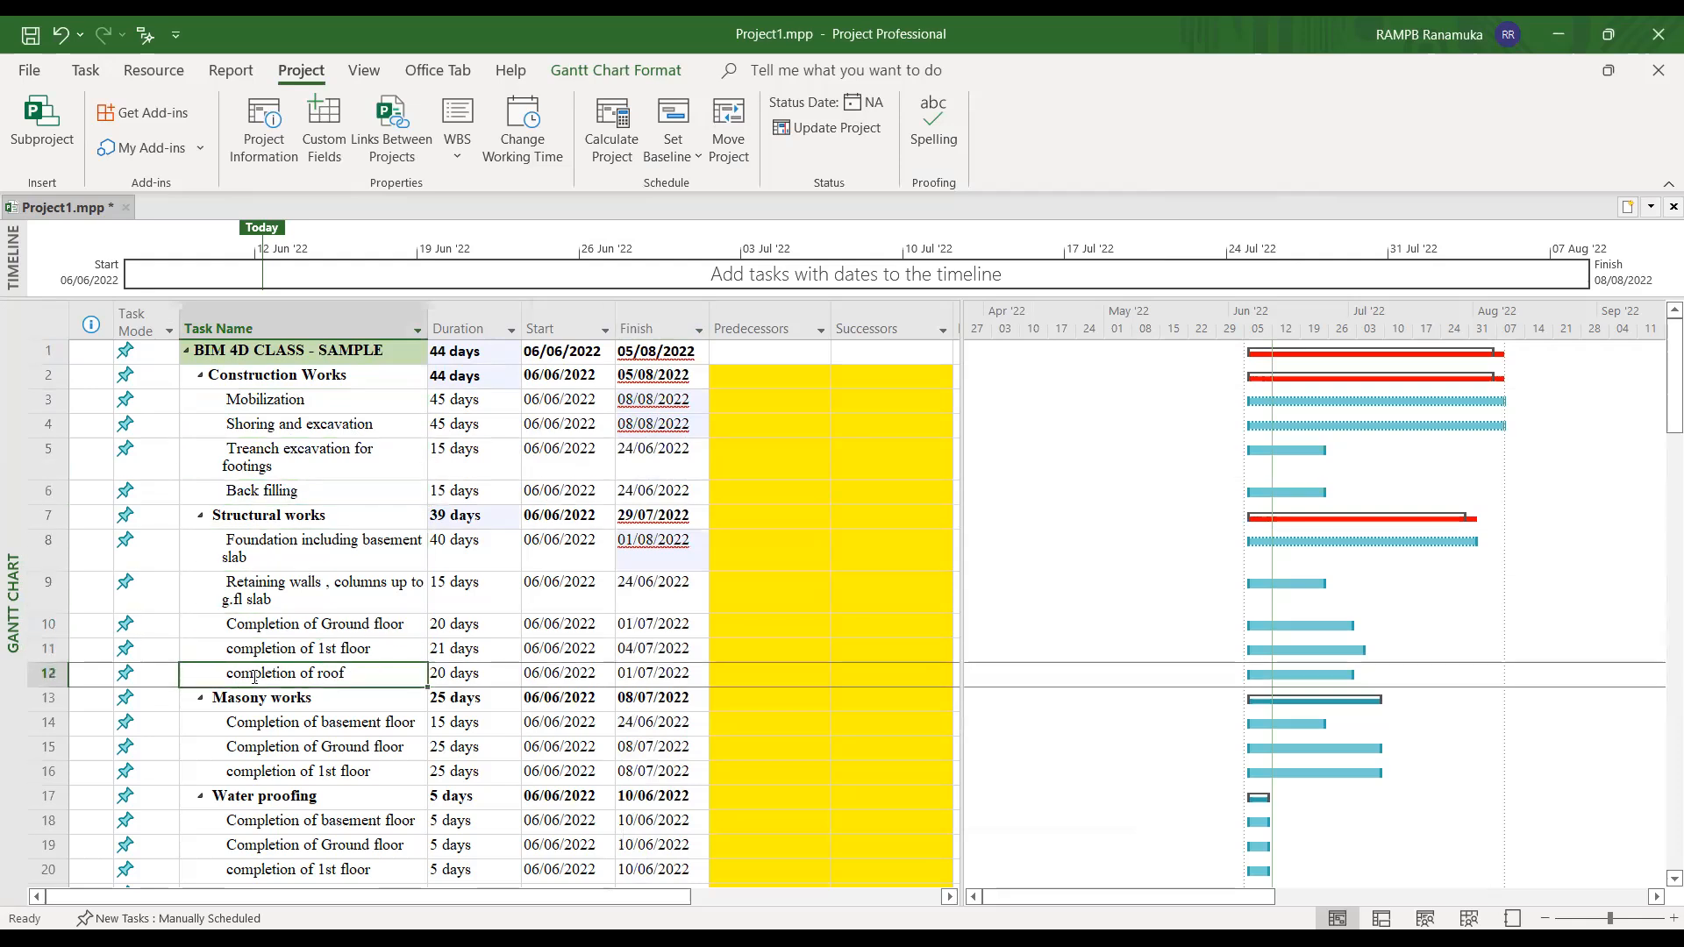
- Go through the Structural works tasks from the foundation to the completion of the roof
{"action": "left_click", "coordinate": [201, 518]}
{"action": "left_click", "coordinate": [201, 518]}
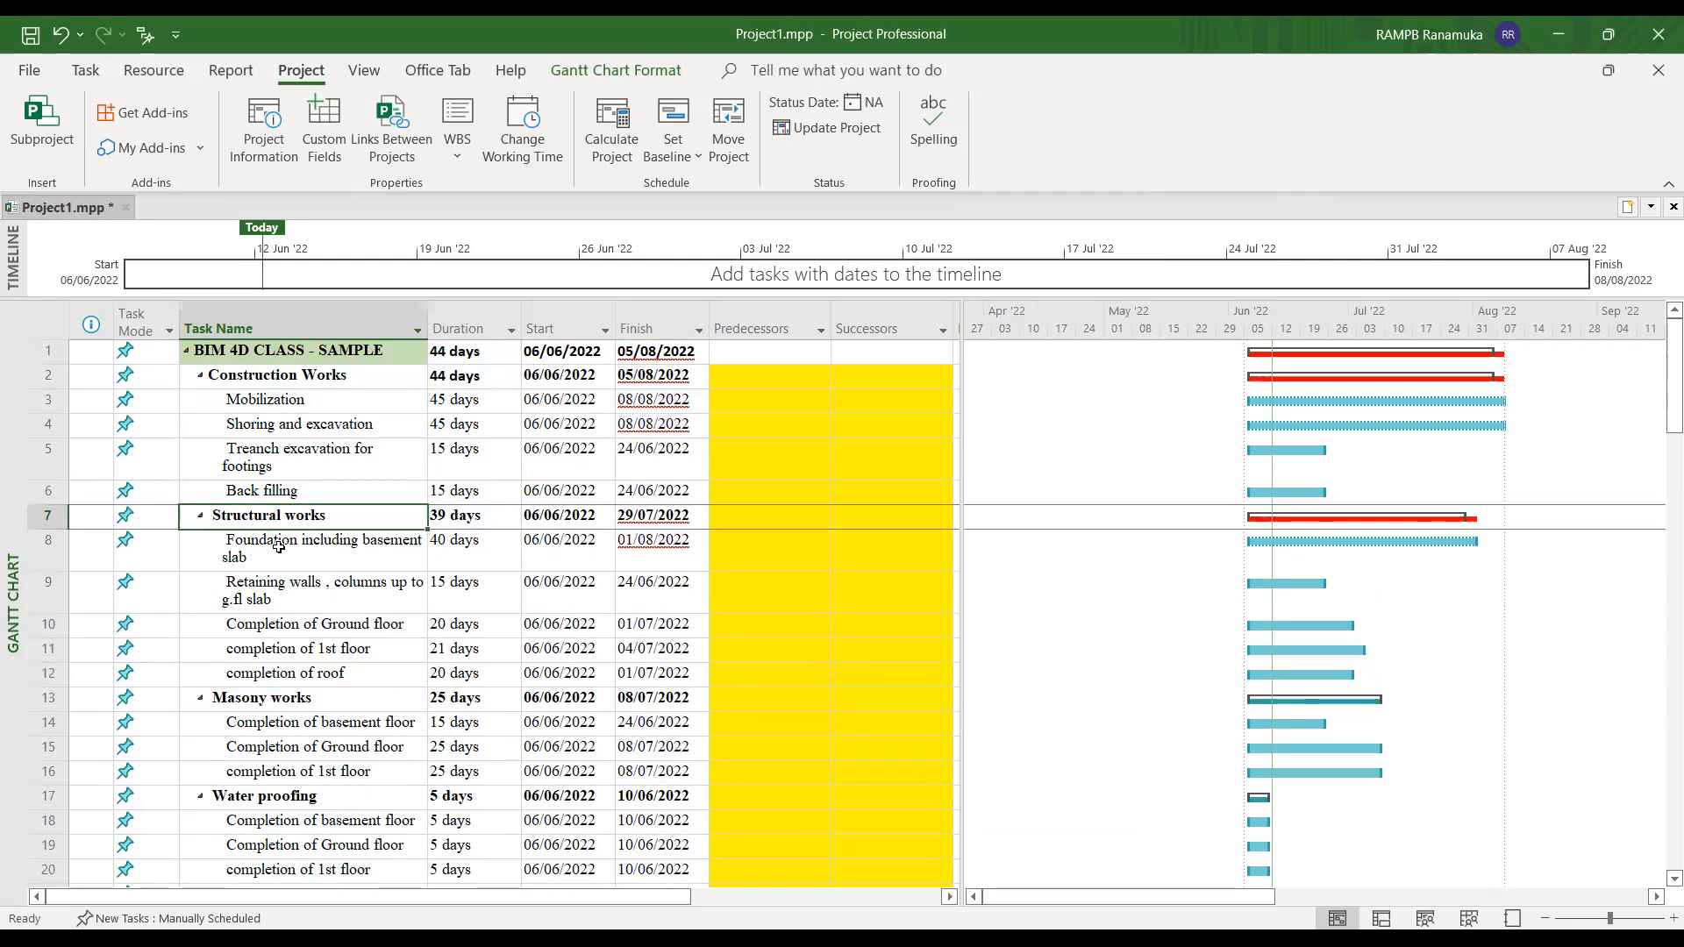
{"action": "left_click", "coordinate": [279, 548]}
{"action": "left_click", "coordinate": [268, 525]}
{"action": "left_click", "coordinate": [267, 552]}
{"action": "left_click", "coordinate": [263, 586]}
{"action": "left_click", "coordinate": [261, 624]}
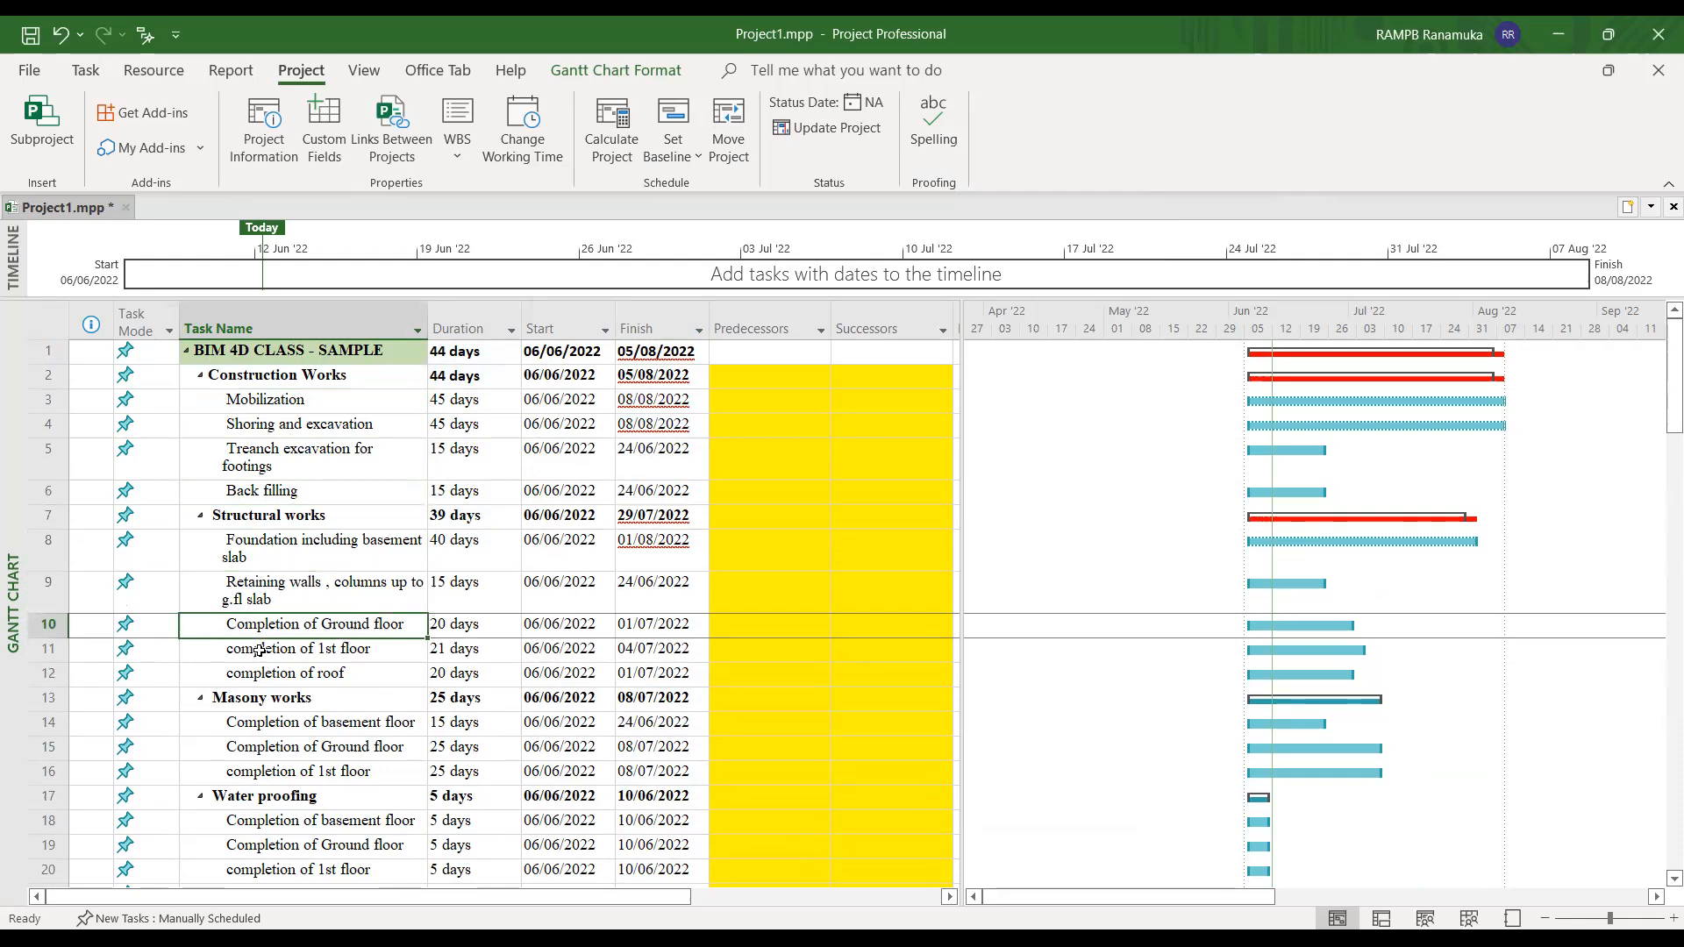
{"action": "left_click", "coordinate": [261, 651]}
{"action": "left_click", "coordinate": [225, 519]}
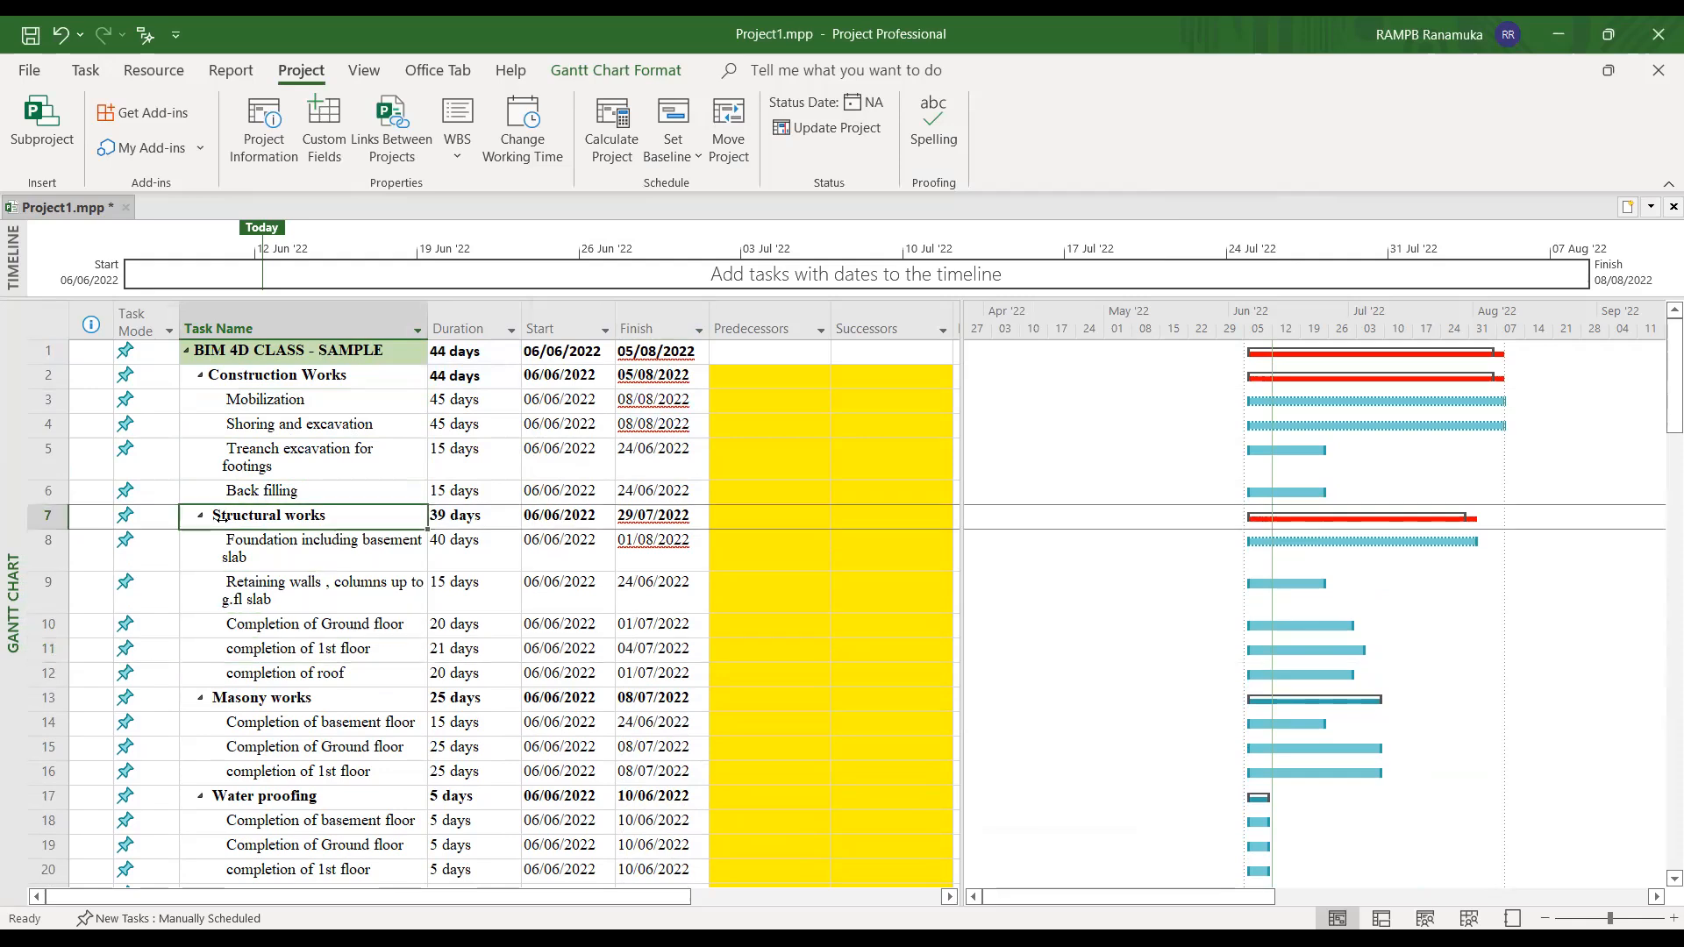
{"action": "left_click", "coordinate": [273, 551]}
{"action": "left_click", "coordinate": [274, 586]}
{"action": "left_click", "coordinate": [274, 624]}
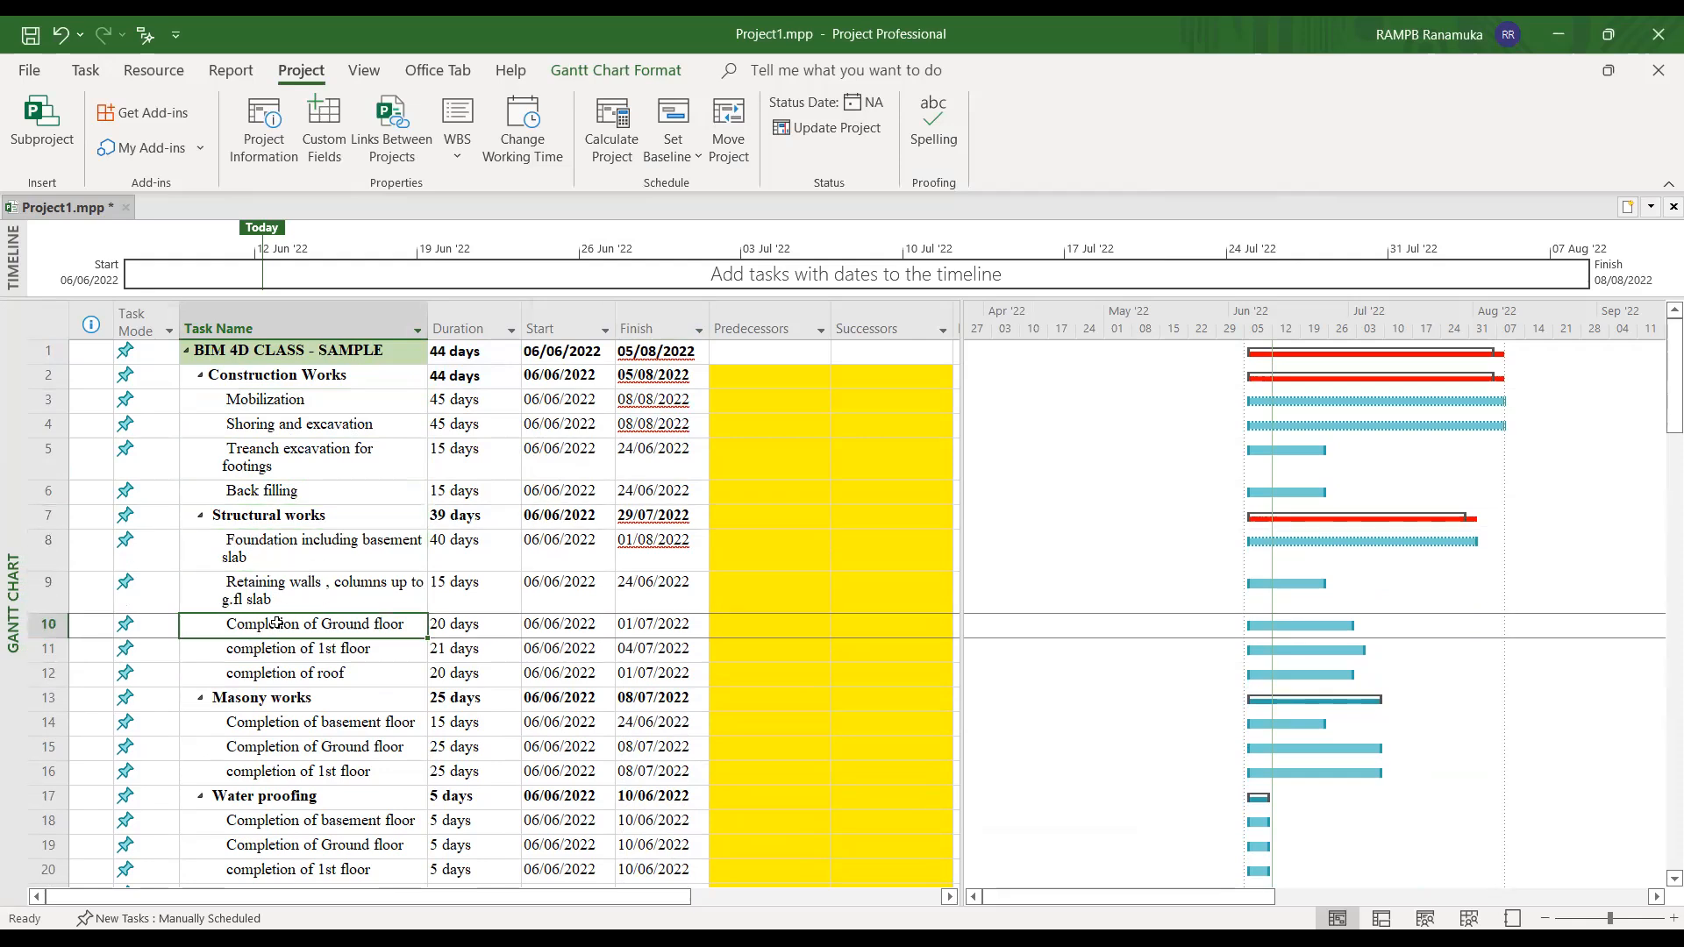
{"action": "left_click", "coordinate": [274, 651]}
{"action": "left_click", "coordinate": [274, 673]}
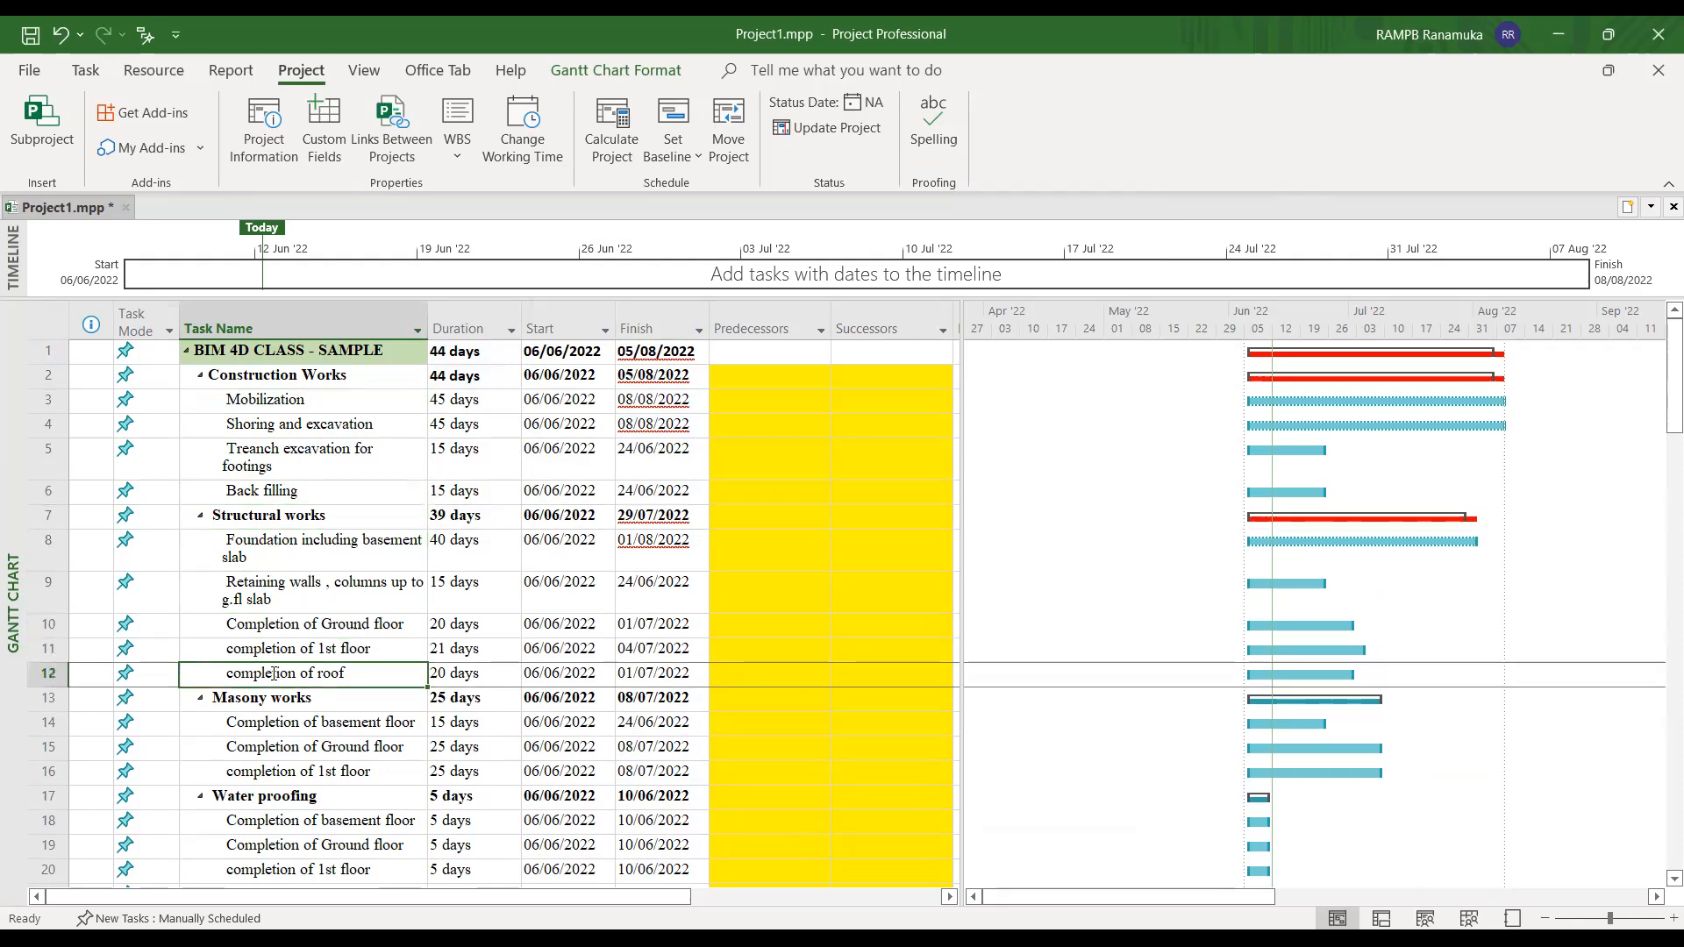
- Examine the task sequence from Structural works through Masony works to the first Water proofing task
{"action": "left_click", "coordinate": [202, 518]}
{"action": "left_click", "coordinate": [202, 518]}
{"action": "left_click", "coordinate": [247, 546]}
{"action": "left_click", "coordinate": [258, 587]}
{"action": "left_click", "coordinate": [266, 629]}
{"action": "left_click", "coordinate": [266, 649]}
{"action": "left_click", "coordinate": [261, 671]}
{"action": "scroll", "coordinate": [231, 535], "scroll_direction": "down", "scroll_amount": 2}
{"action": "left_click", "coordinate": [256, 561]}
{"action": "left_click", "coordinate": [254, 586]}
{"action": "left_click", "coordinate": [255, 608]}
{"action": "left_click", "coordinate": [256, 654]}
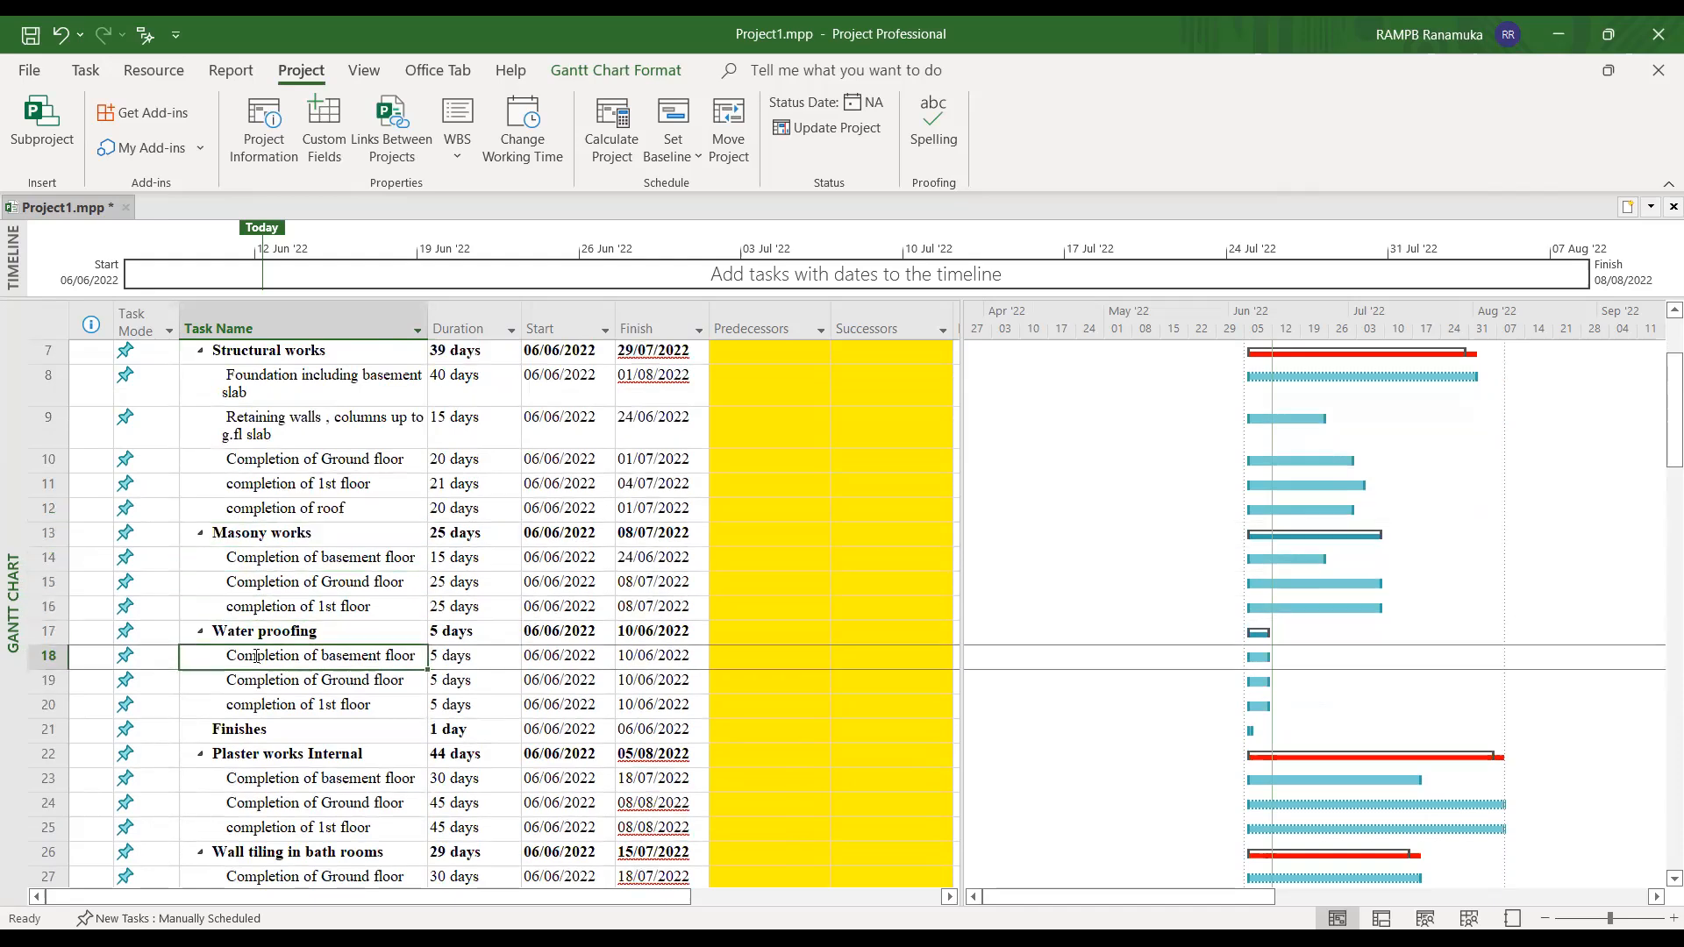
- Examine the Water proofing tasks and the following task groups, and return to Mobilization and Shoring and excavation
{"action": "left_click", "coordinate": [259, 681]}
{"action": "left_click", "coordinate": [261, 704]}
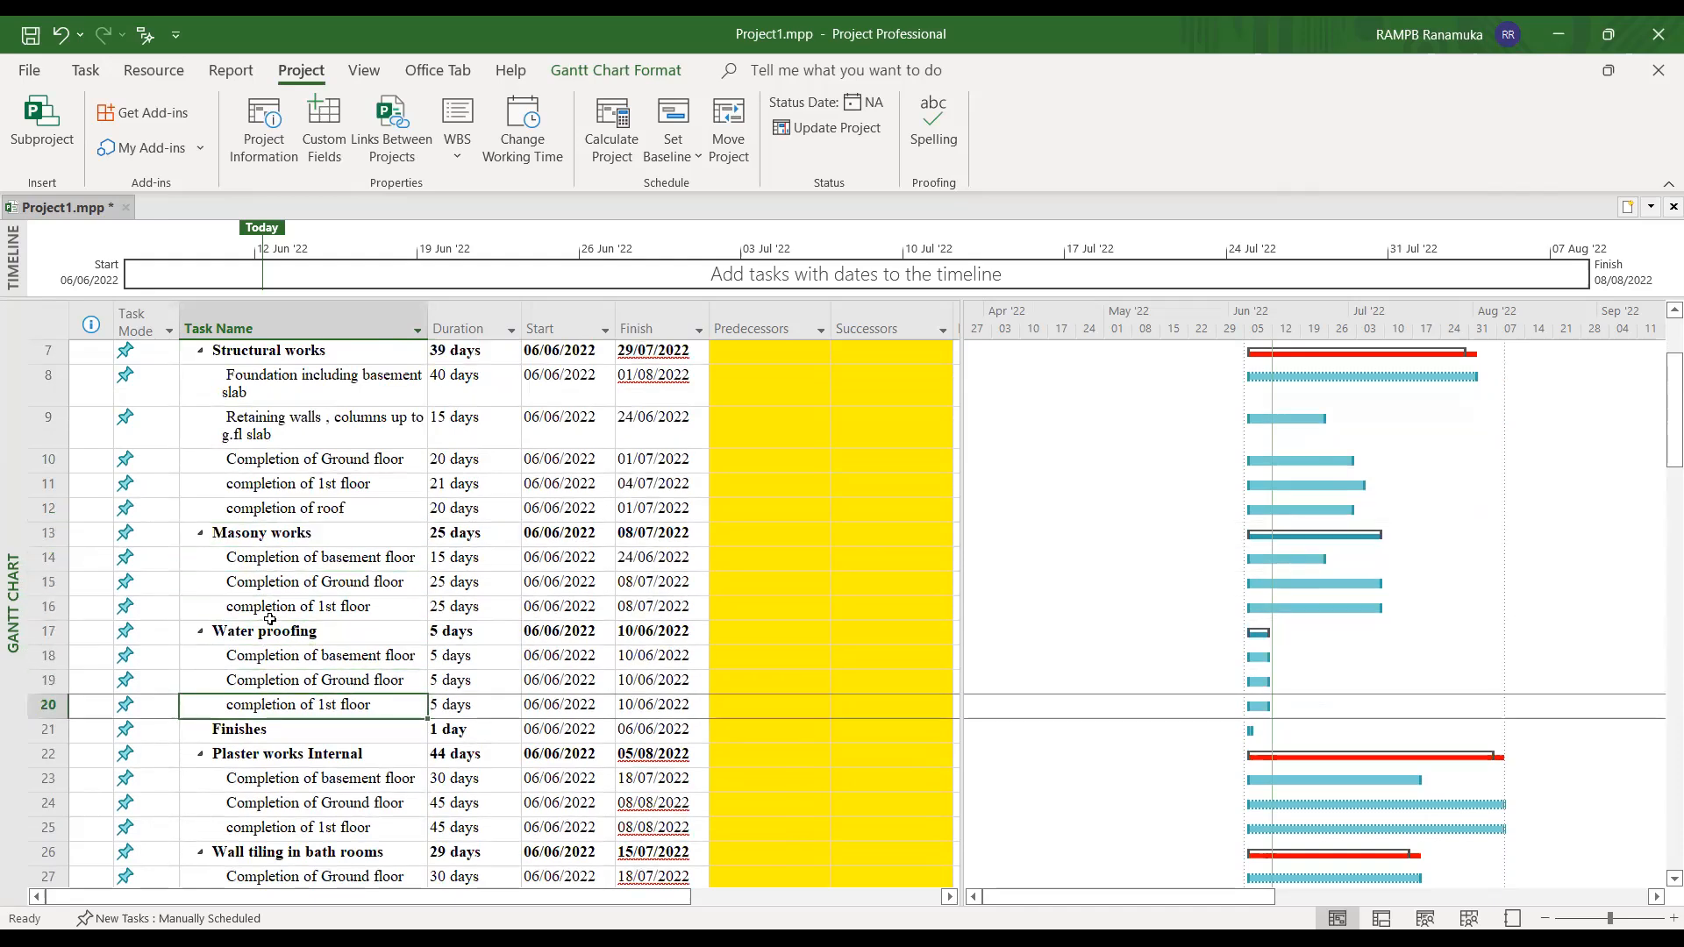
{"action": "scroll", "coordinate": [270, 617], "scroll_direction": "down", "scroll_amount": 2}
{"action": "scroll", "coordinate": [270, 617], "scroll_direction": "down", "scroll_amount": 8}
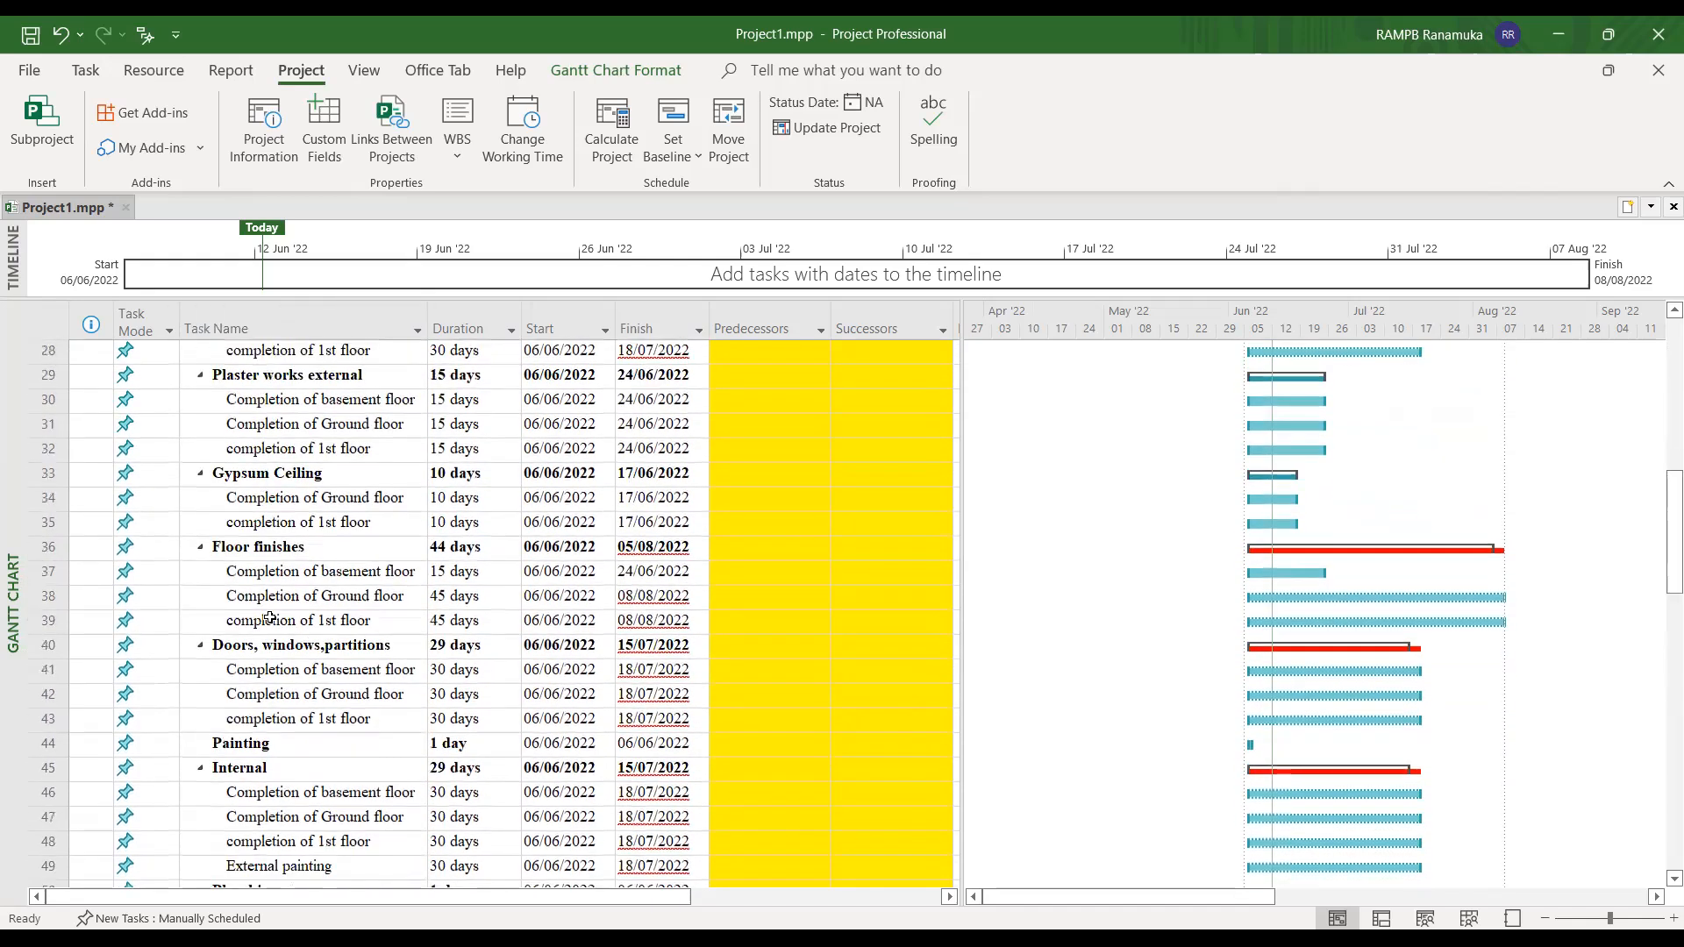
{"action": "scroll", "coordinate": [270, 617], "scroll_direction": "up", "scroll_amount": 11}
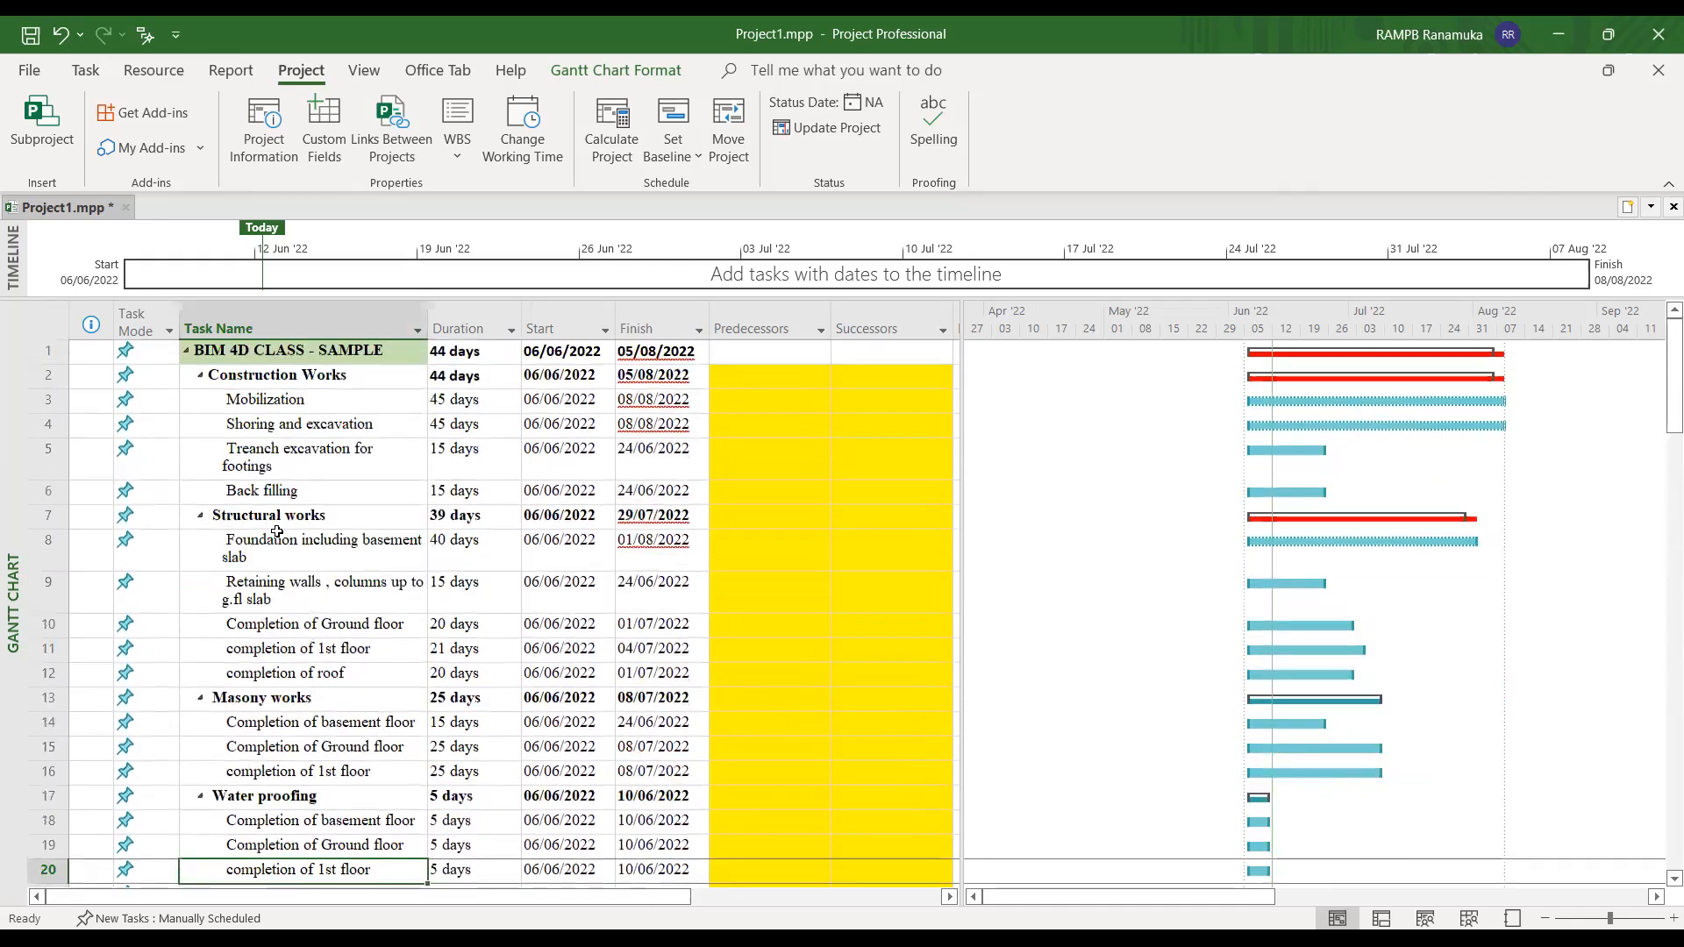
{"action": "left_click", "coordinate": [298, 401]}
{"action": "left_click", "coordinate": [300, 423]}
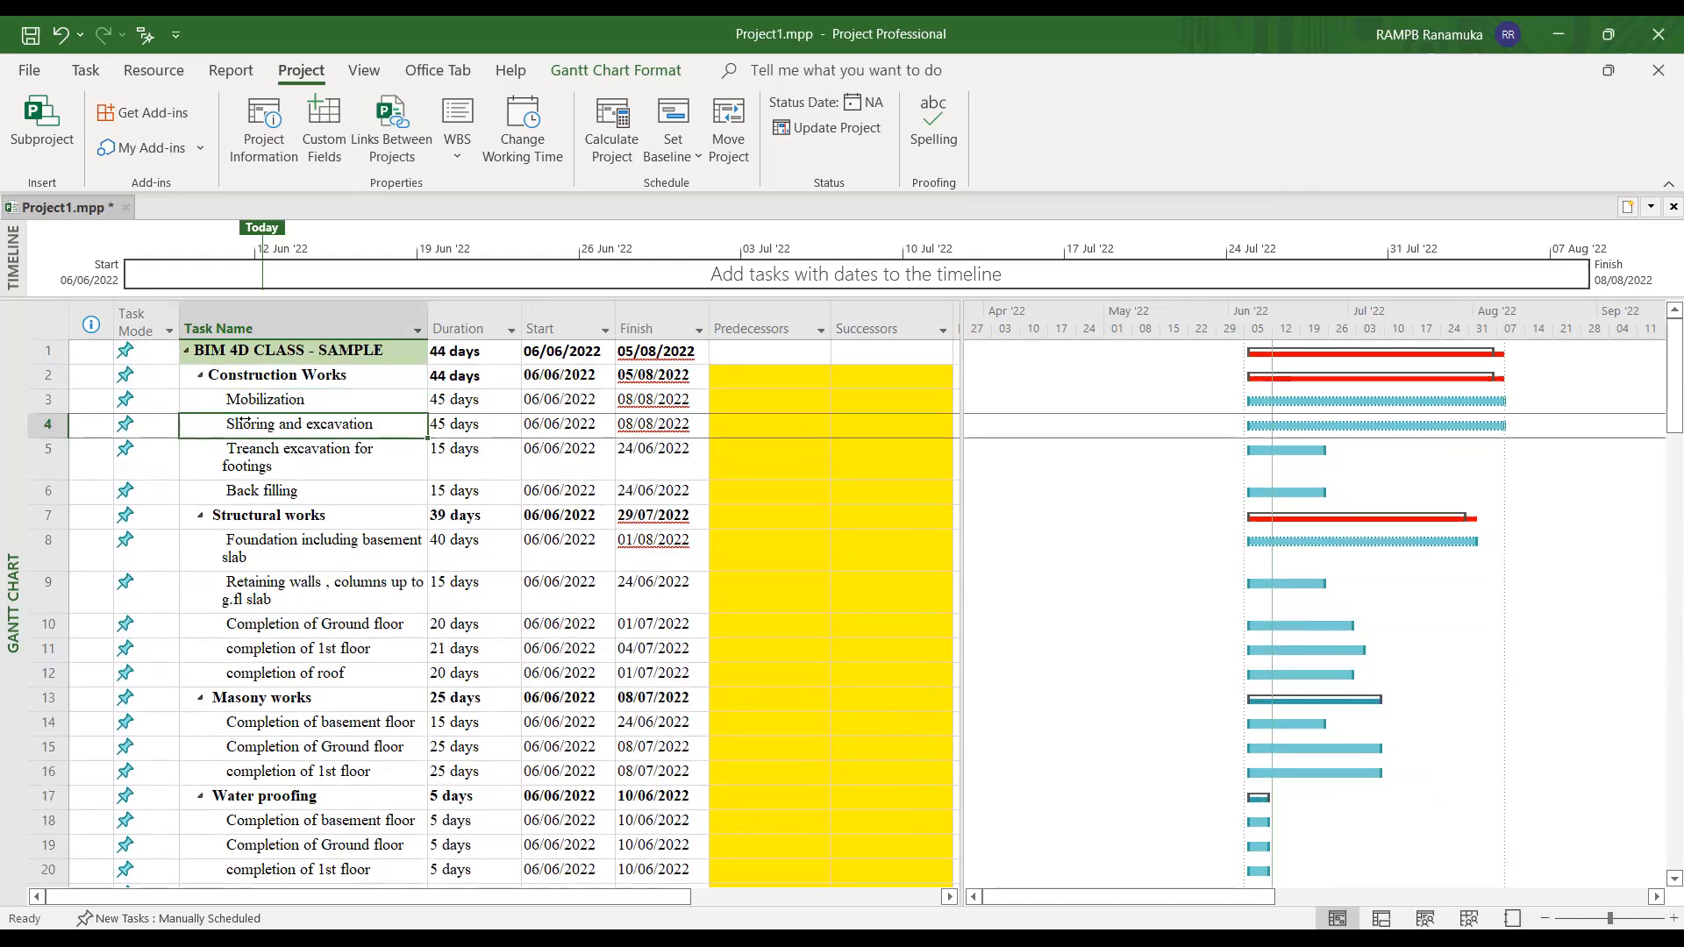
- Group the tasks from Mobilization to Back filling under a new summary task and check its task information
{"action": "left_click", "coordinate": [85, 71]}
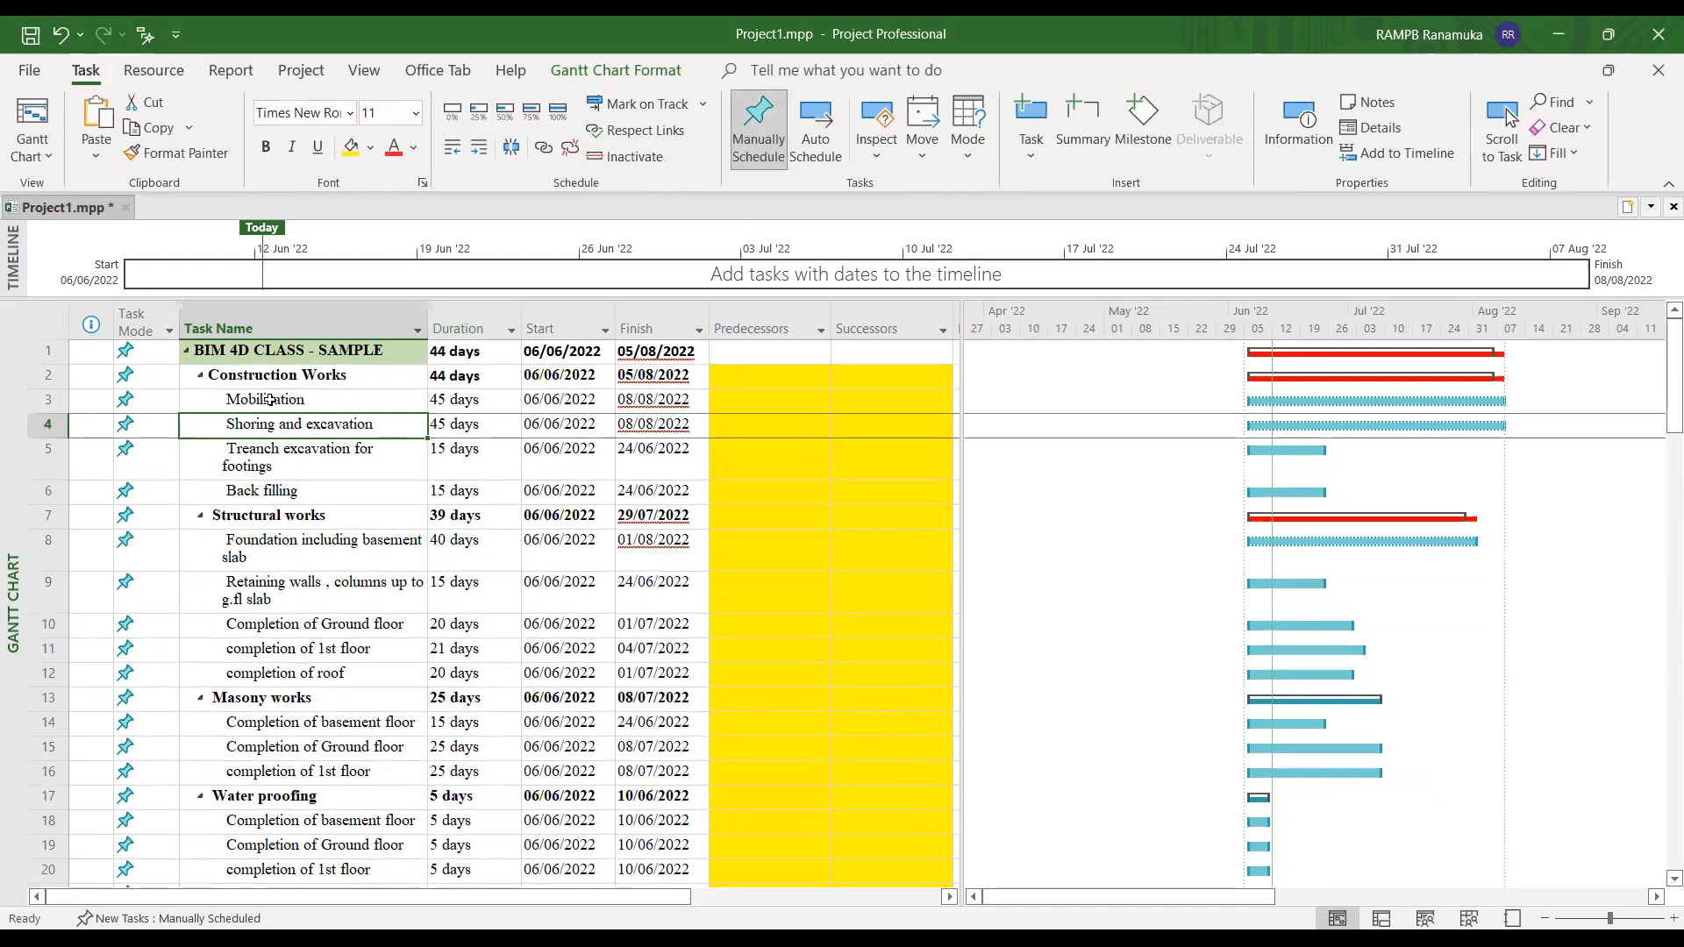
{"action": "left_click_drag", "start_coordinate": [269, 400], "coordinate": [281, 486]}
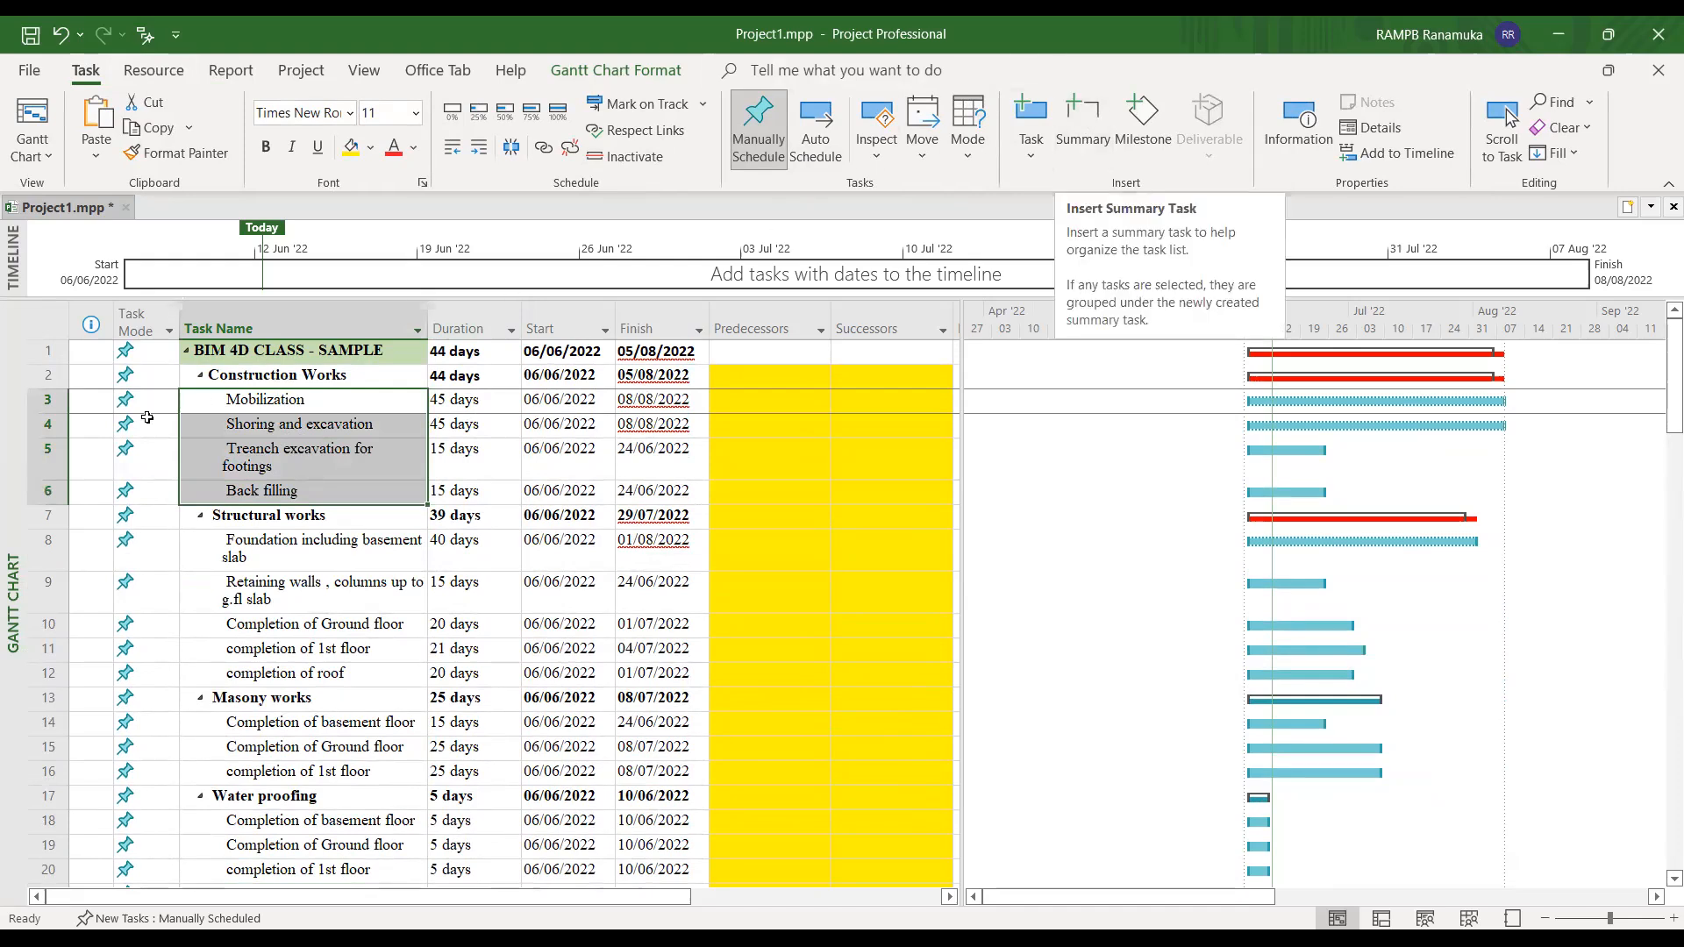
{"action": "left_click", "coordinate": [1082, 118]}
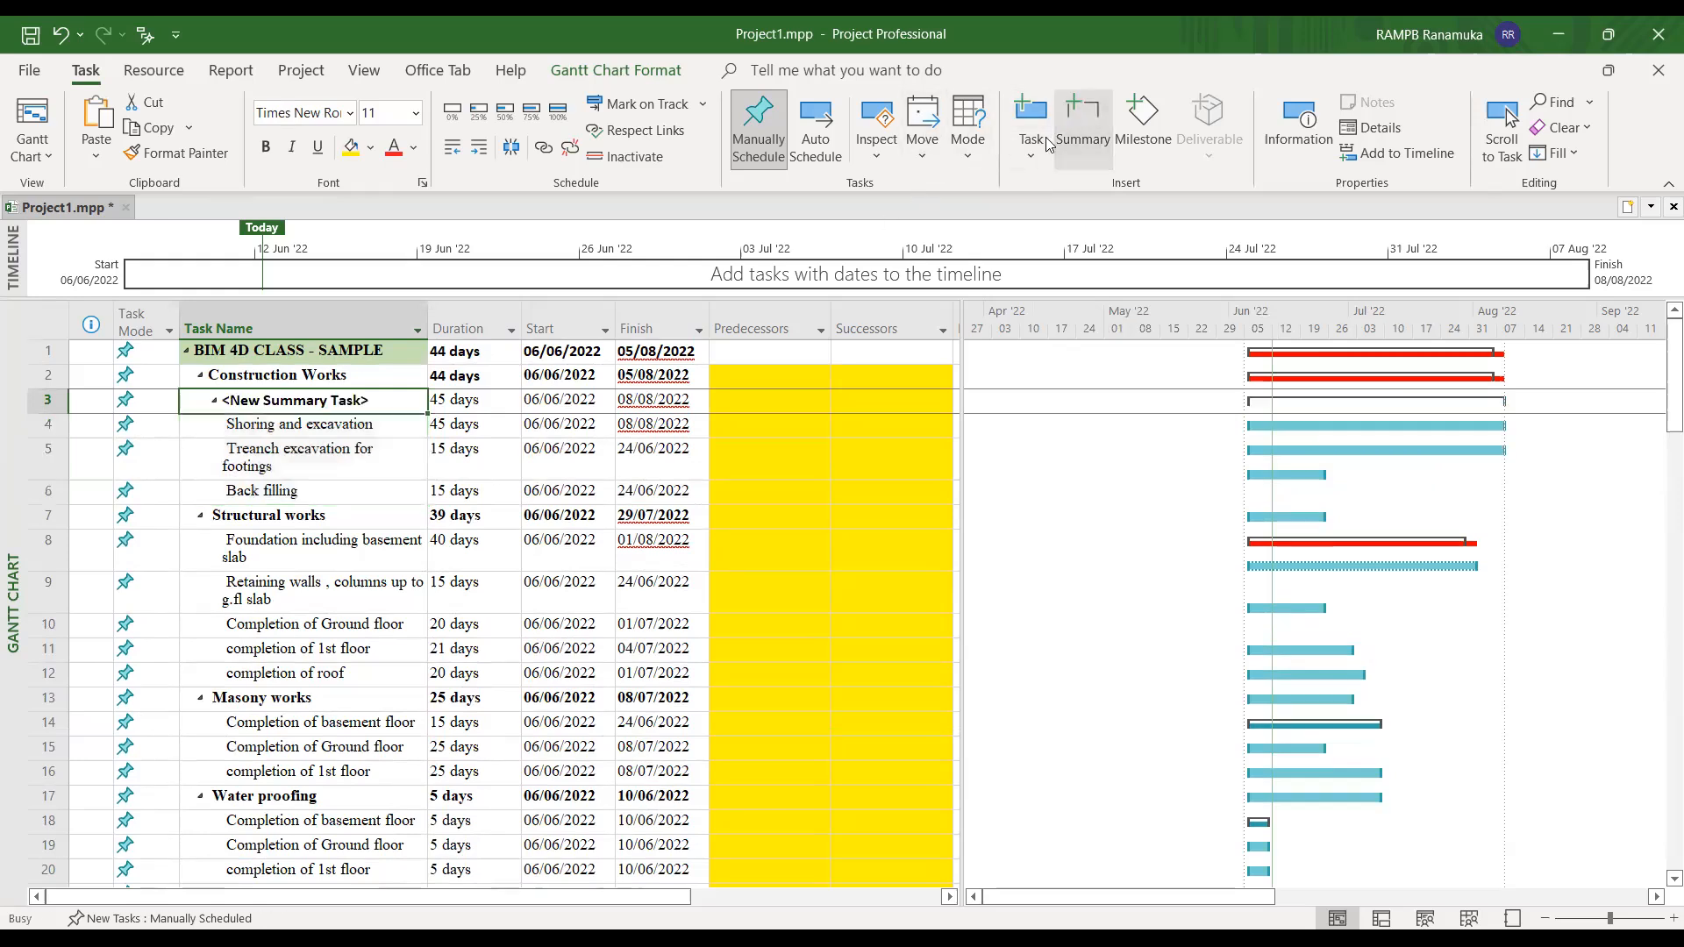
{"action": "left_click", "coordinate": [312, 406]}
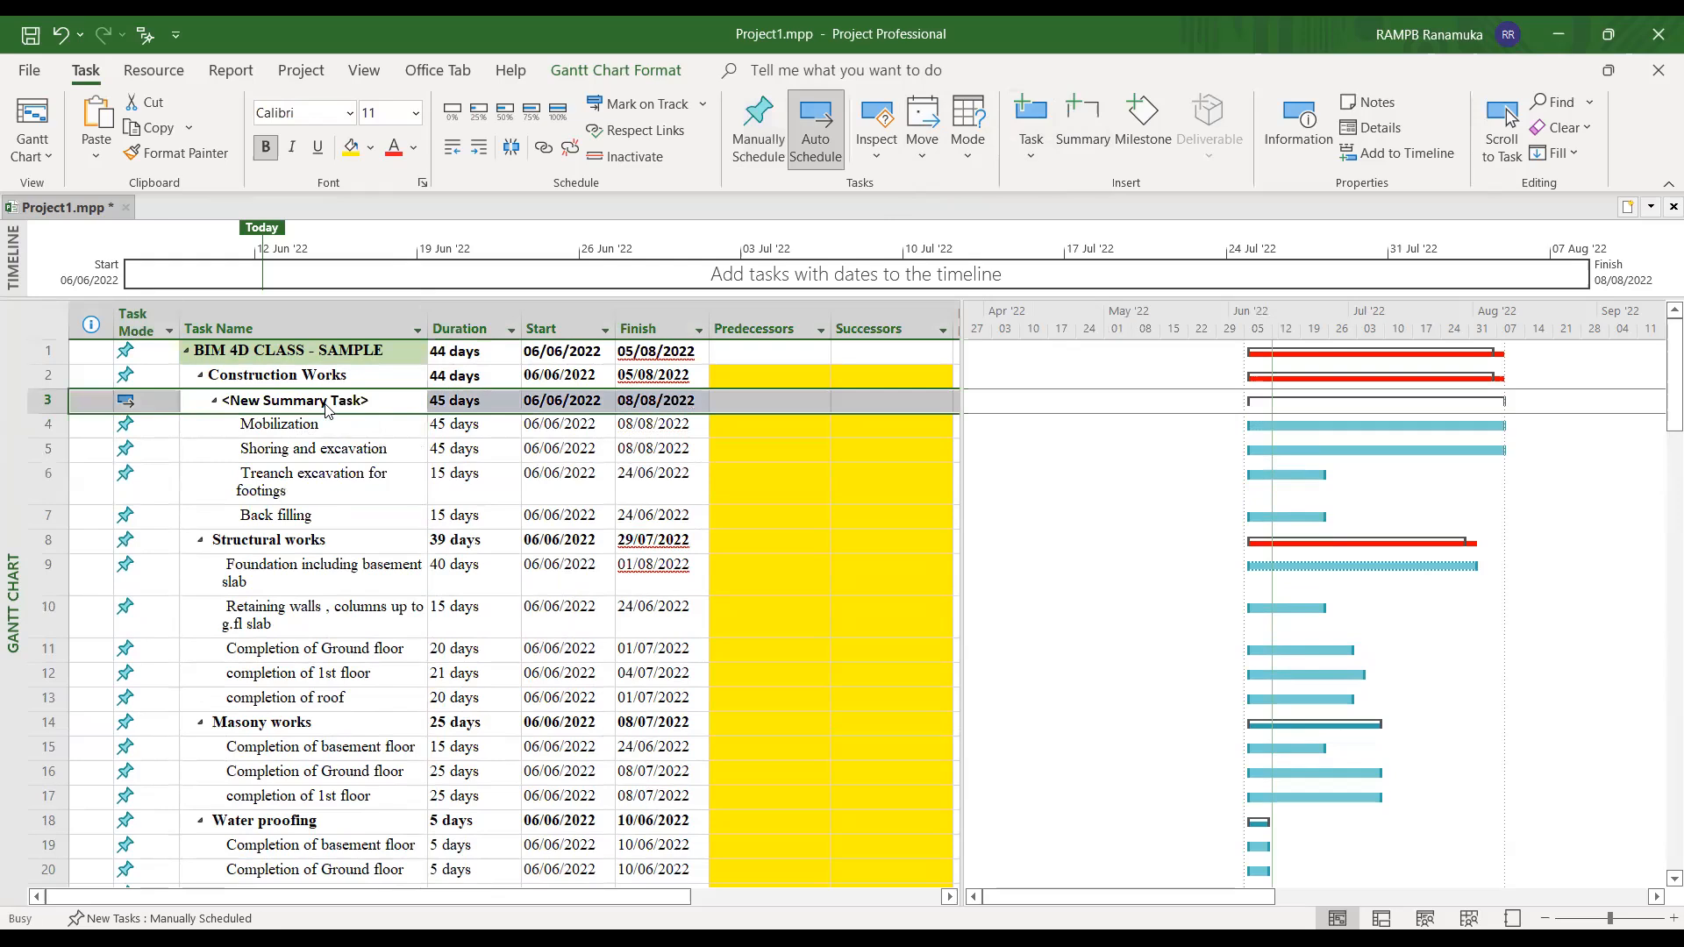
{"action": "double_click", "coordinate": [326, 411]}
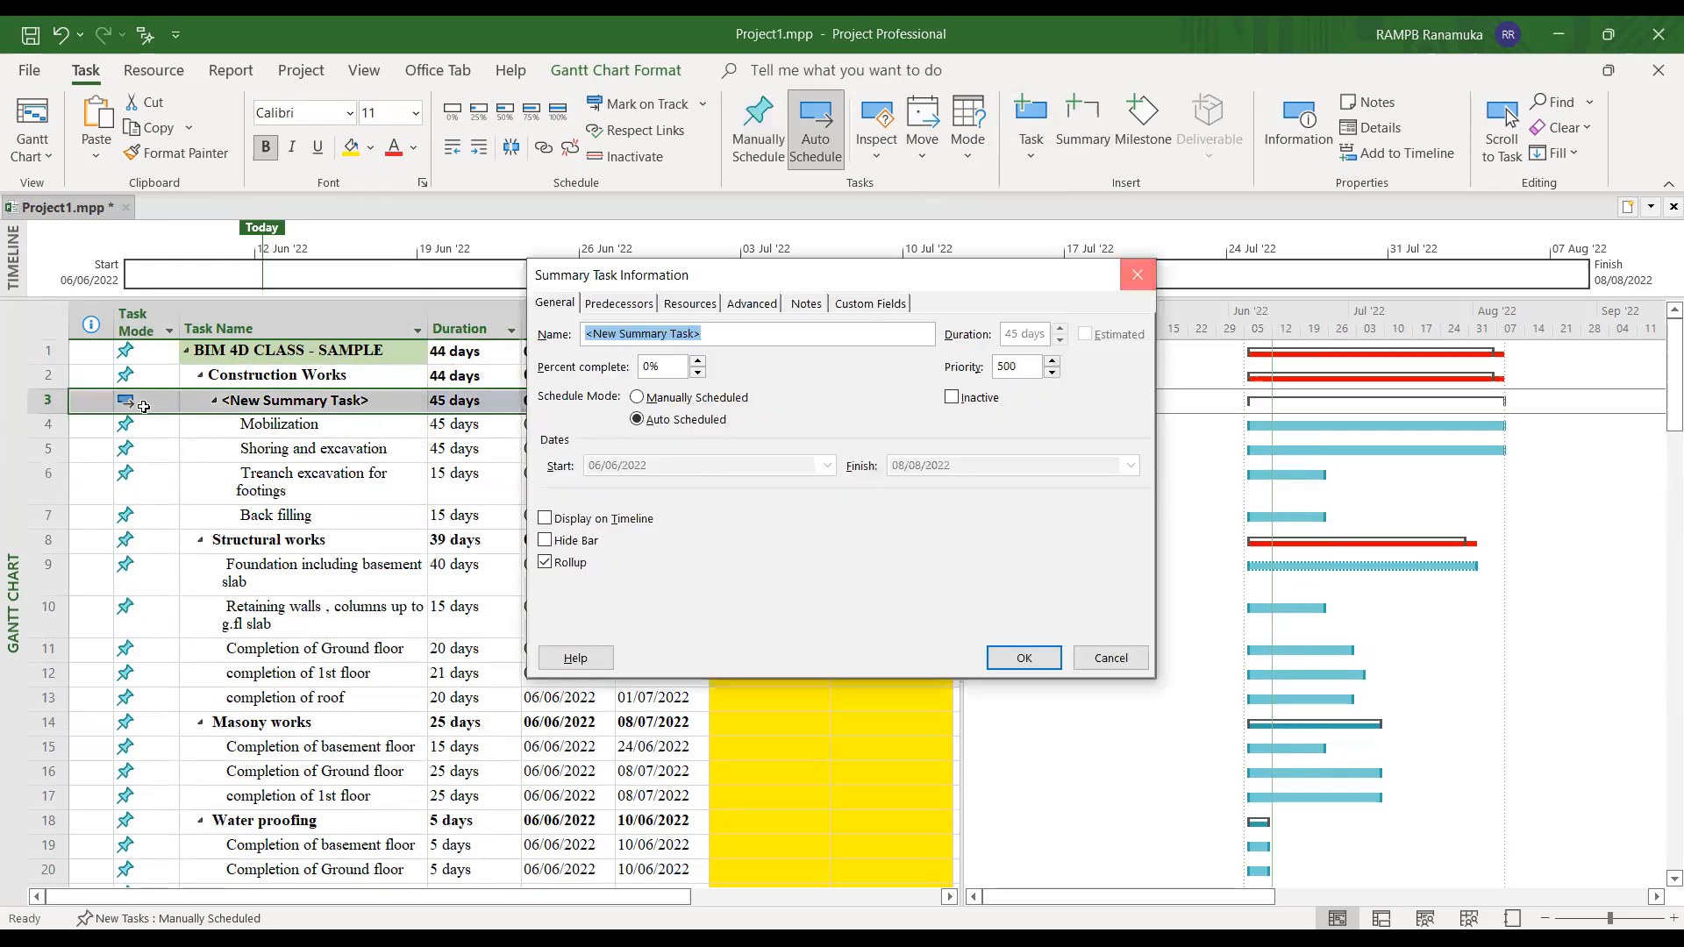
{"action": "left_click", "coordinate": [1126, 281]}
- Delete the new summary task above Mobilization together with all its subtasks
{"action": "left_click", "coordinate": [141, 403]}
{"action": "left_click", "coordinate": [49, 404]}
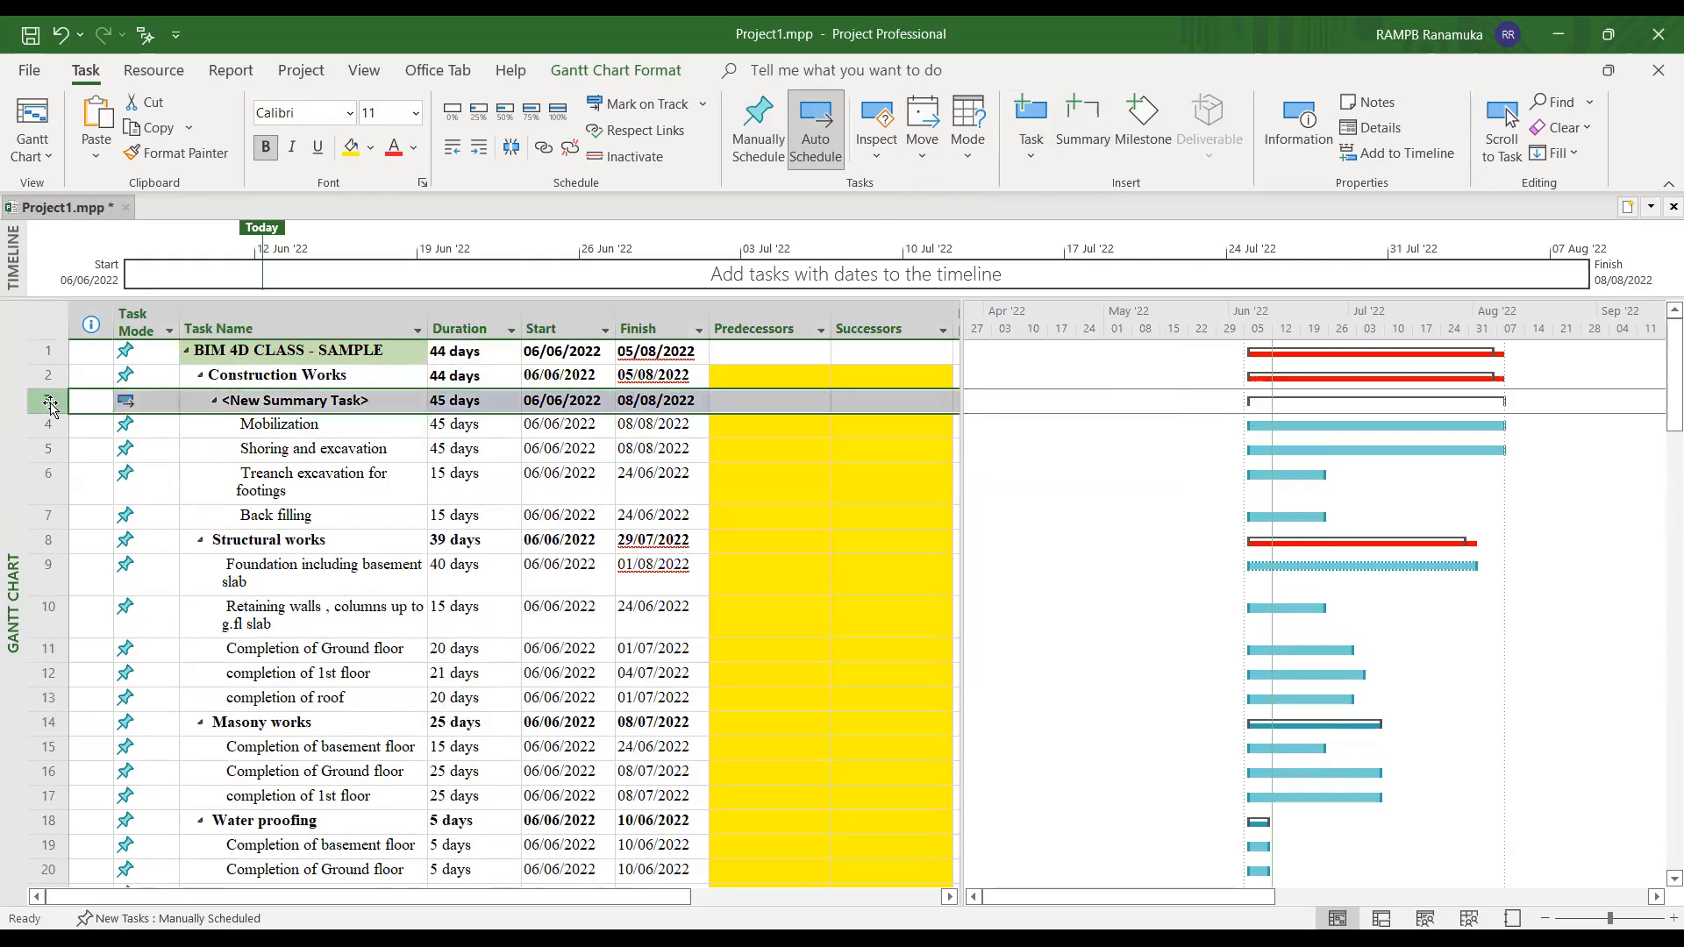
{"action": "key", "text": "Delete"}
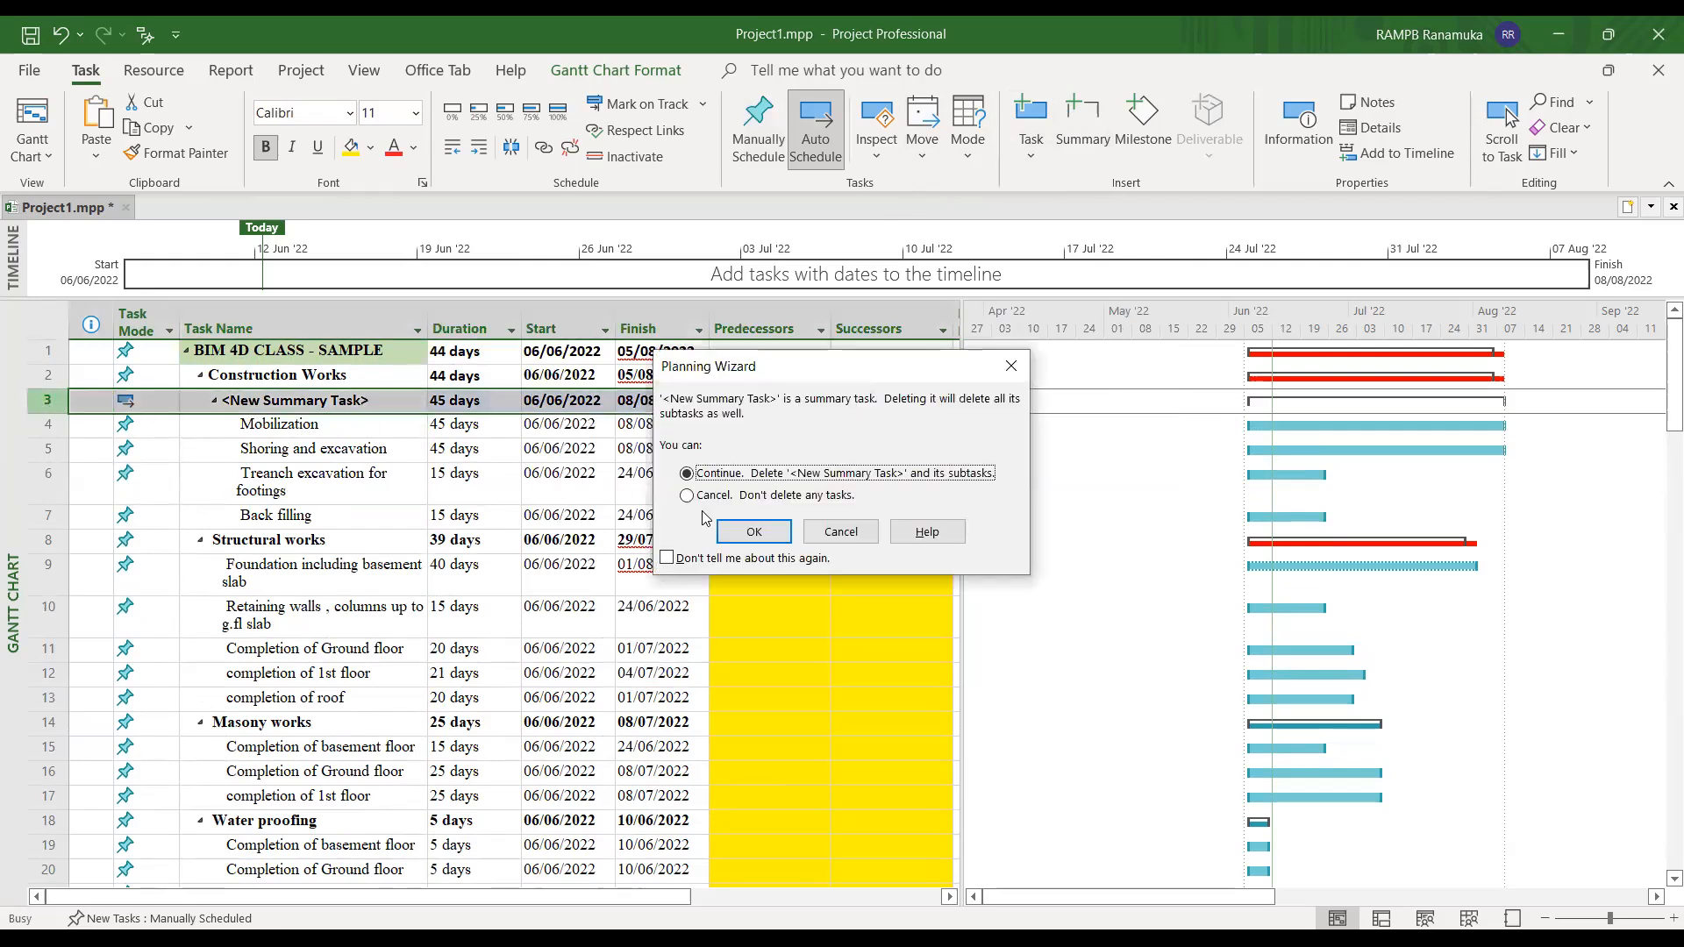
{"action": "left_click", "coordinate": [735, 530]}
{"action": "left_click", "coordinate": [312, 432]}
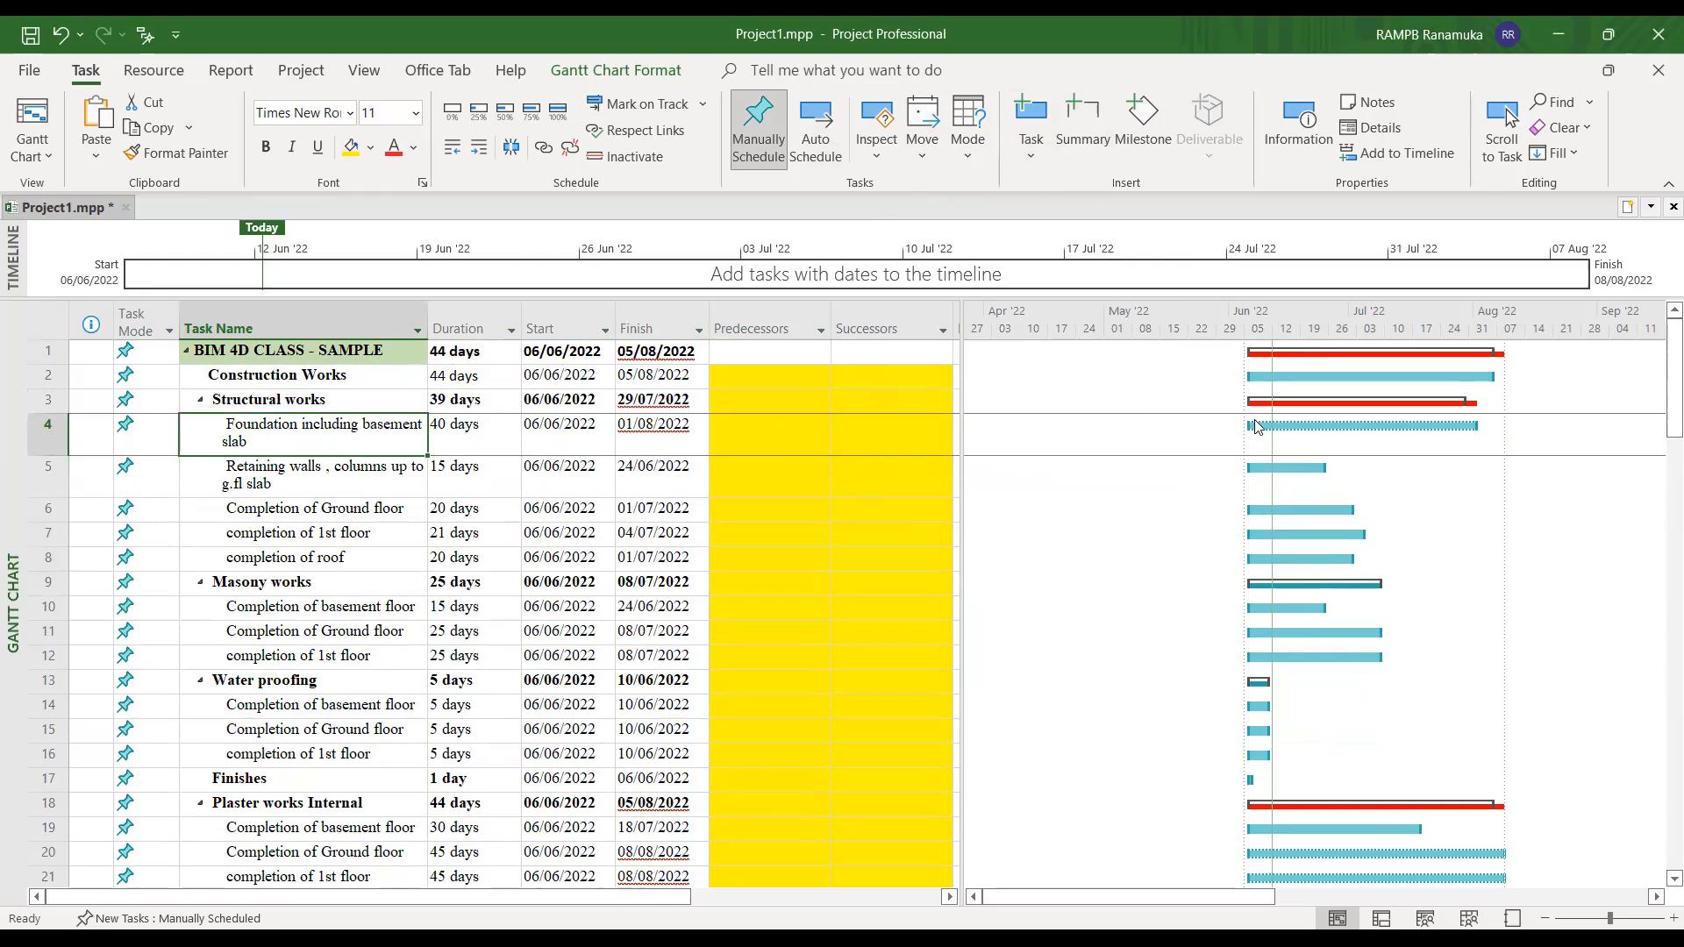
- Examine the Gantt bars along the schedule and the finish date of the BIM 4D CLASS - SAMPLE task
{"action": "left_click", "coordinate": [1656, 897]}
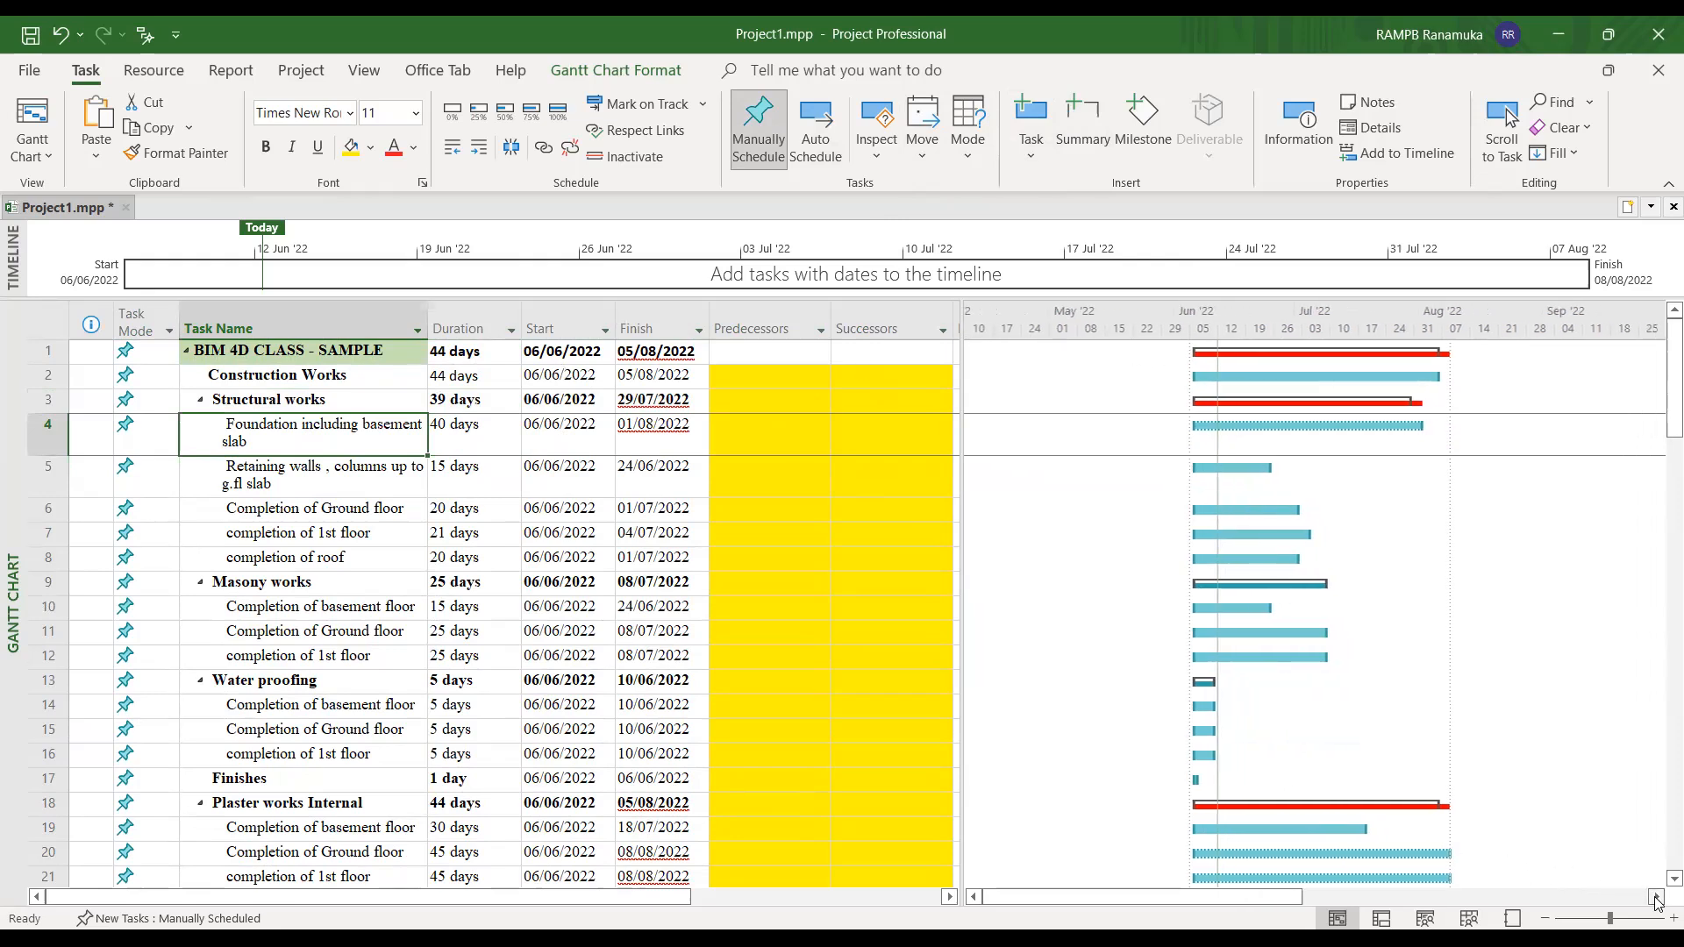
{"action": "left_click", "coordinate": [1657, 897]}
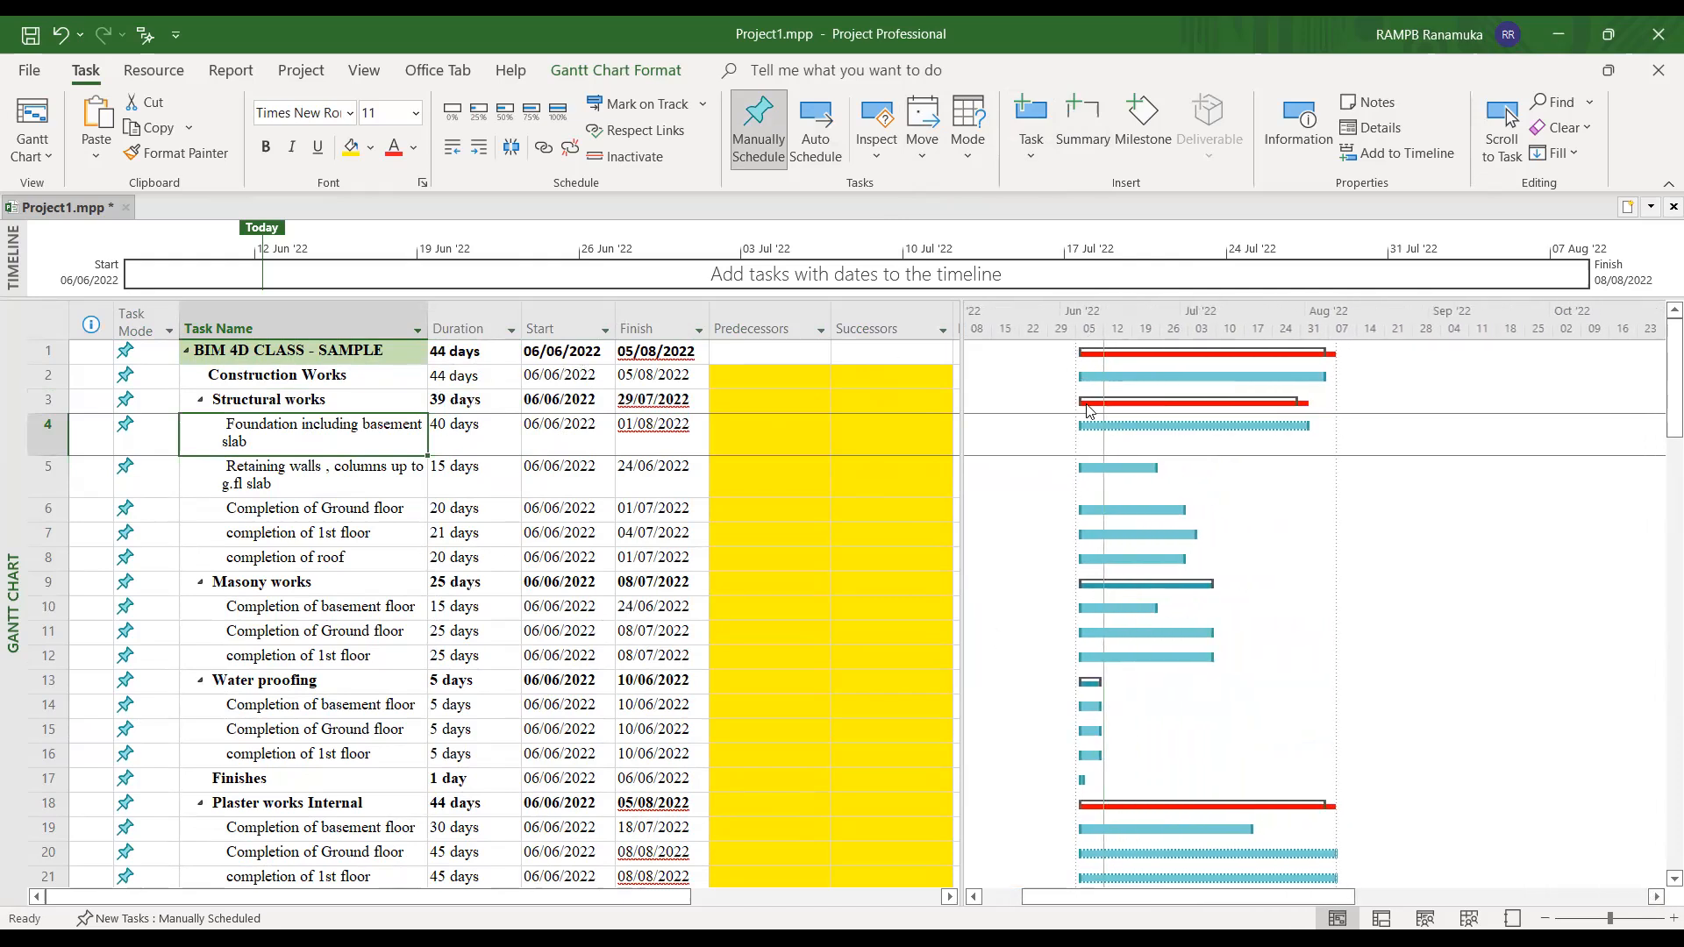
{"action": "scroll", "coordinate": [1112, 614], "scroll_direction": "down", "scroll_amount": 8}
{"action": "scroll", "coordinate": [1107, 619], "scroll_direction": "down", "scroll_amount": 5}
{"action": "scroll", "coordinate": [1102, 612], "scroll_direction": "up", "scroll_amount": 13}
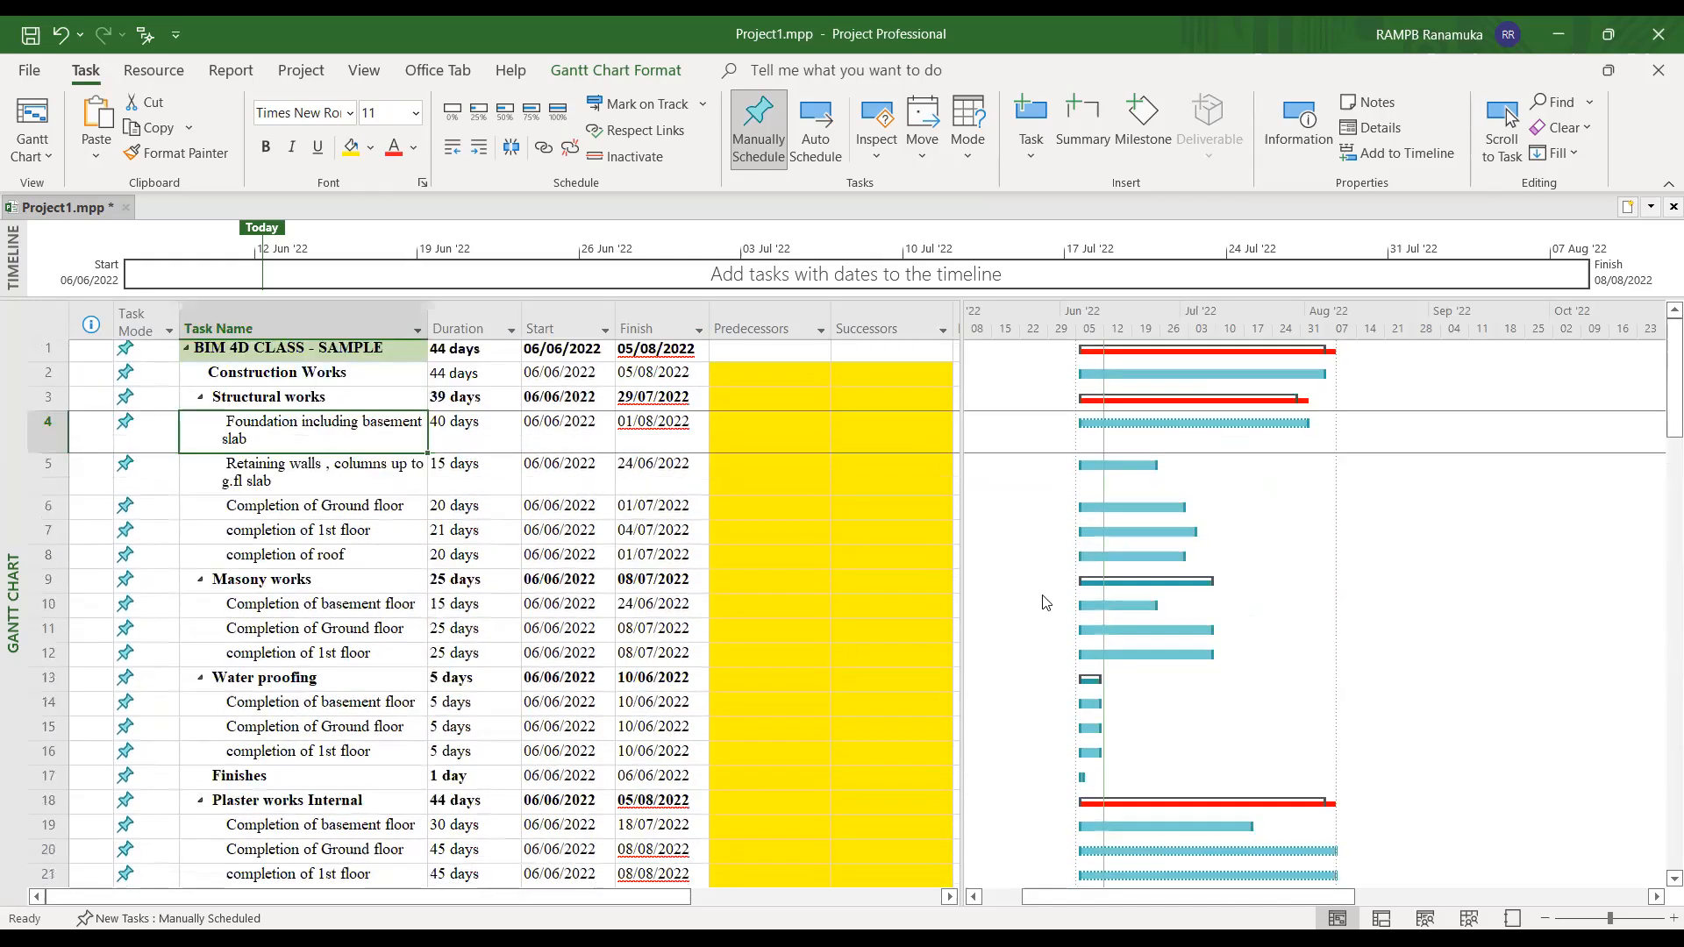
{"action": "left_click", "coordinate": [491, 349]}
{"action": "left_click", "coordinate": [638, 346]}
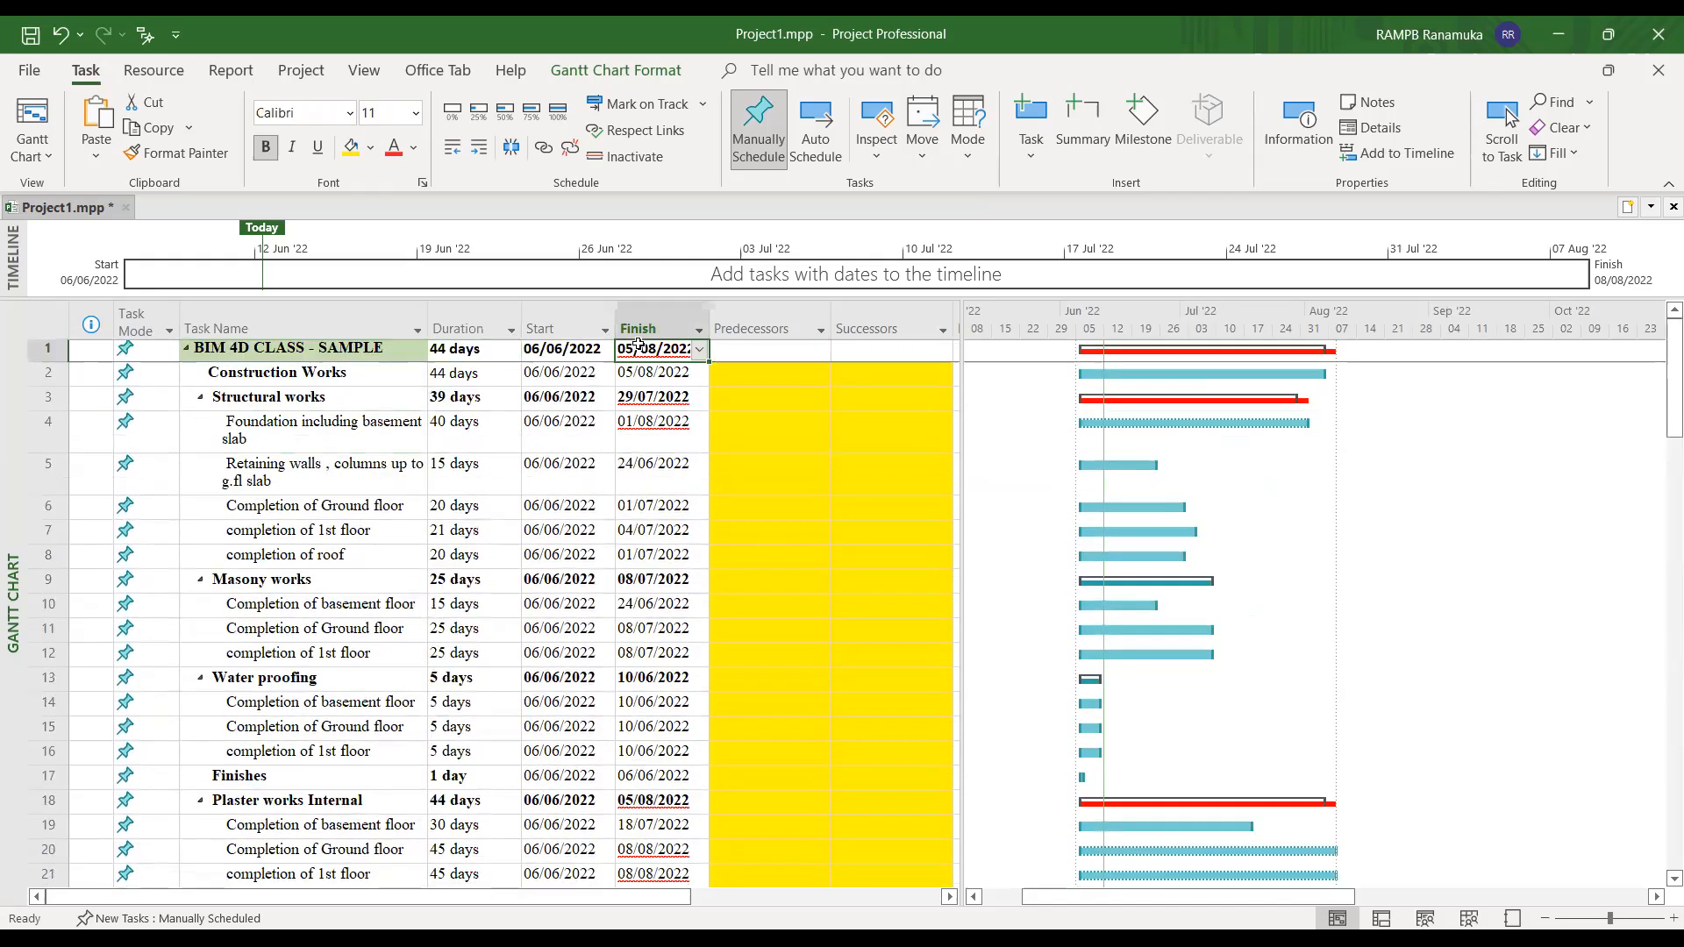
- Widen the Finish column and increase the height of the BIM 4D CLASS - SAMPLE row
{"action": "left_click_drag", "start_coordinate": [711, 307], "coordinate": [742, 307]}
{"action": "left_click_drag", "start_coordinate": [64, 363], "coordinate": [63, 382]}
{"action": "left_click", "coordinate": [344, 337]}
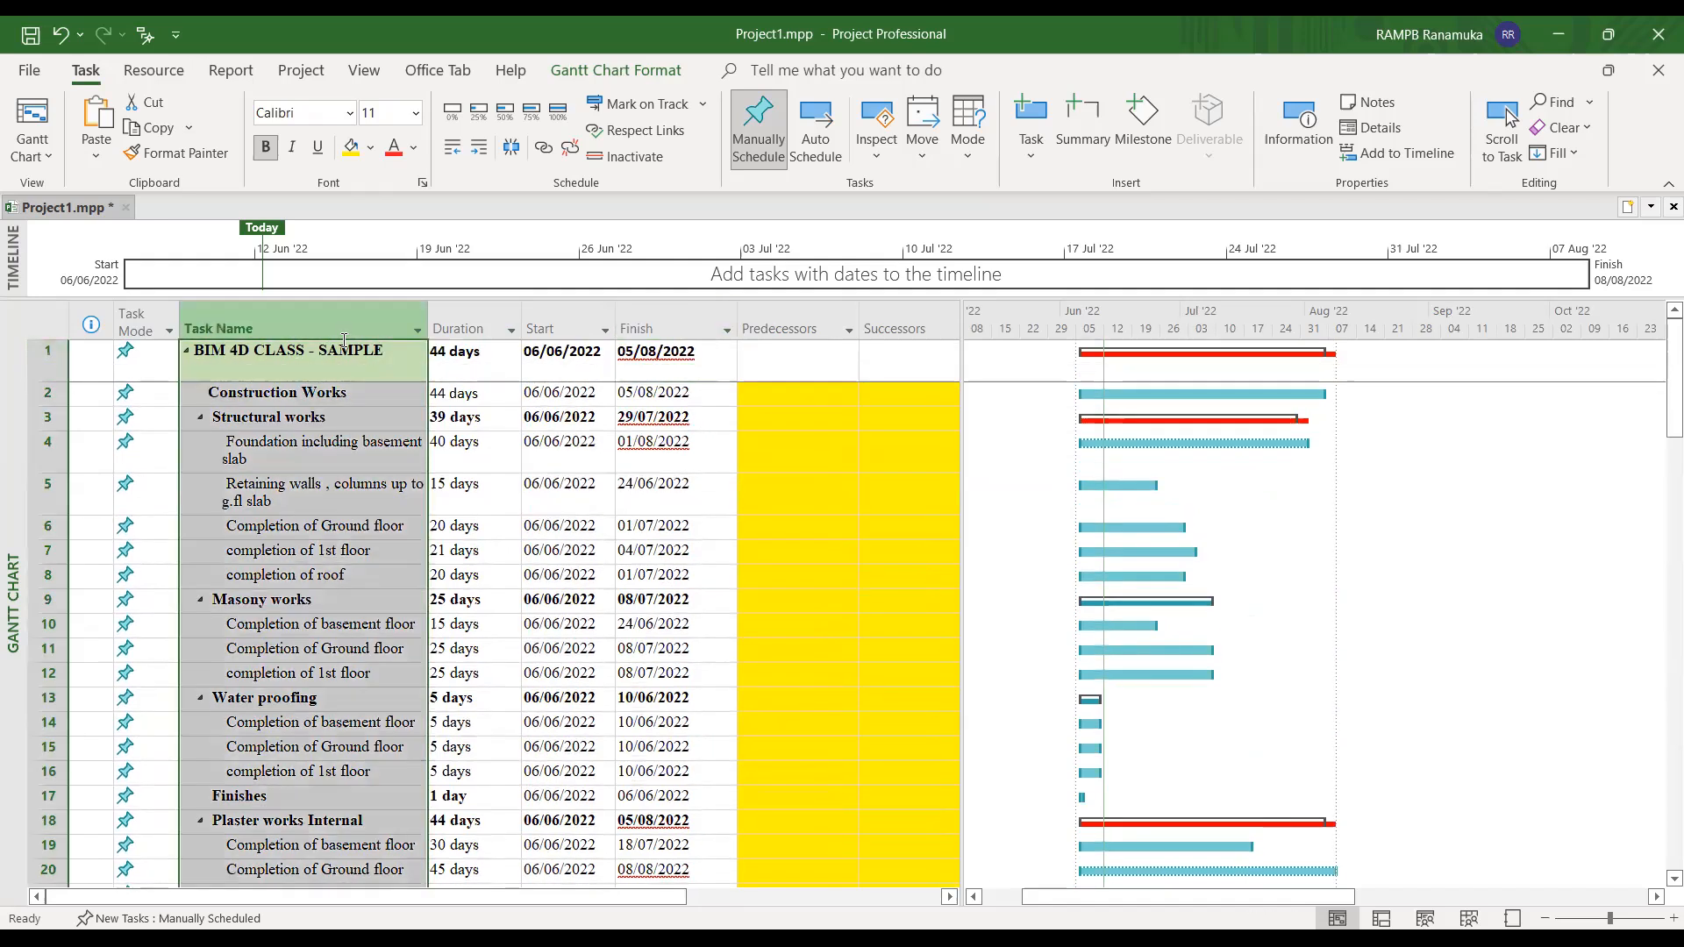
- Examine the duration, start and finish of the BIM 4D CLASS - SAMPLE task and its bar in the chart
{"action": "left_click", "coordinate": [446, 351]}
{"action": "left_click", "coordinate": [319, 362]}
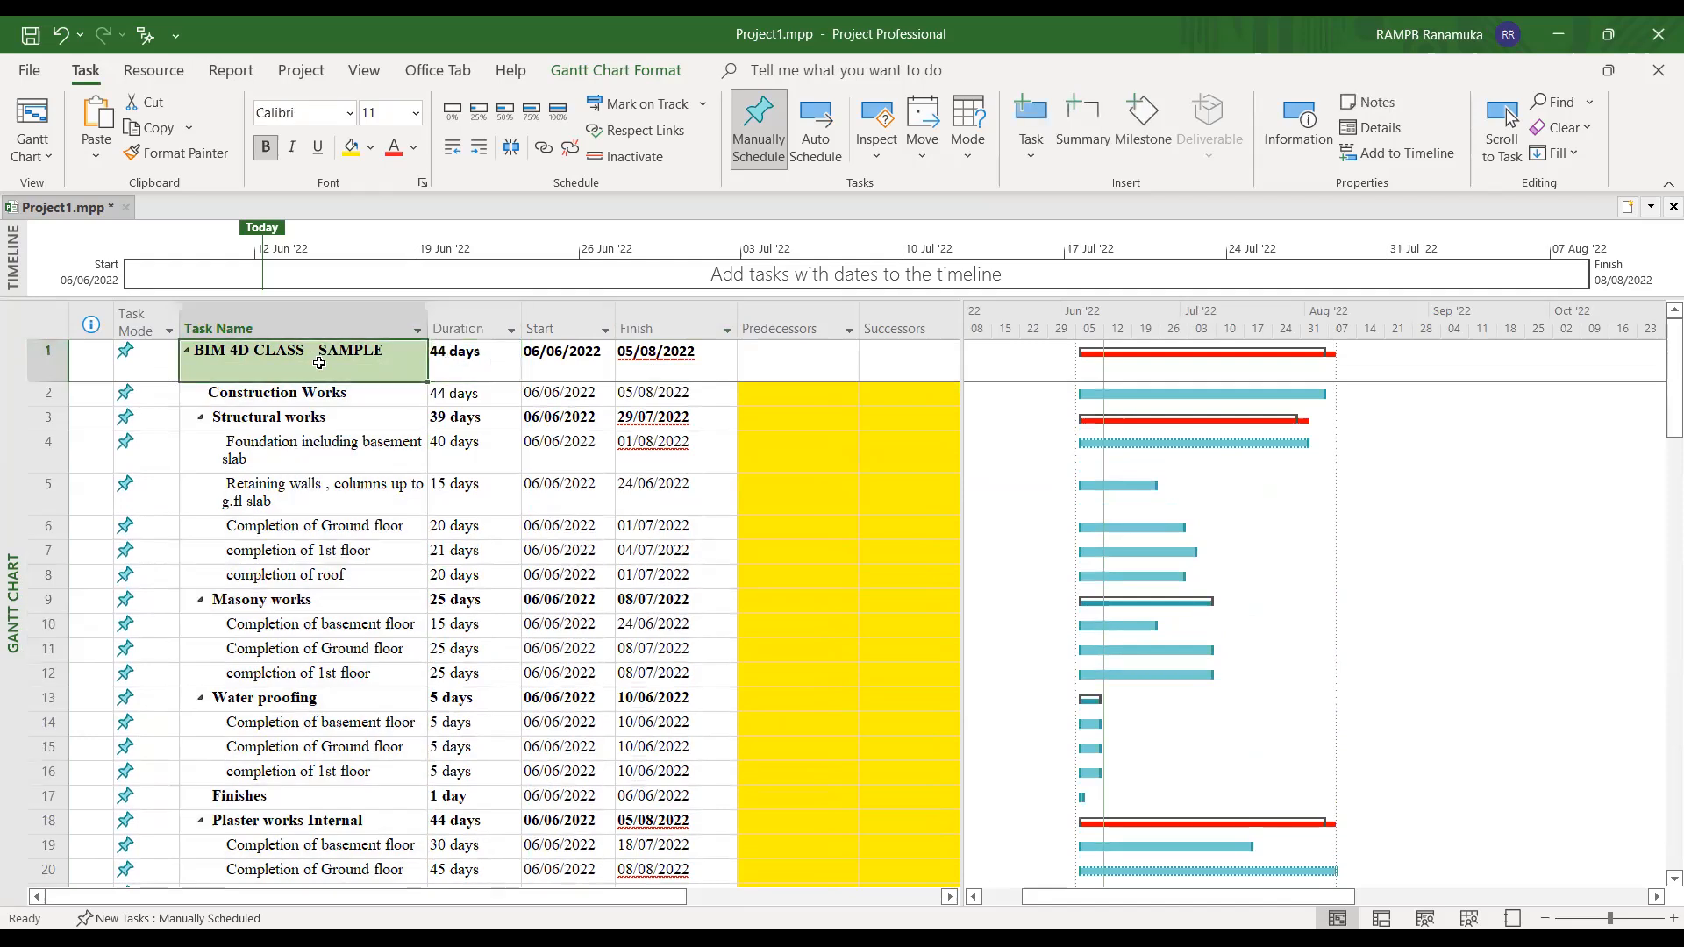
{"action": "left_click", "coordinate": [454, 358]}
{"action": "left_click", "coordinate": [556, 363]}
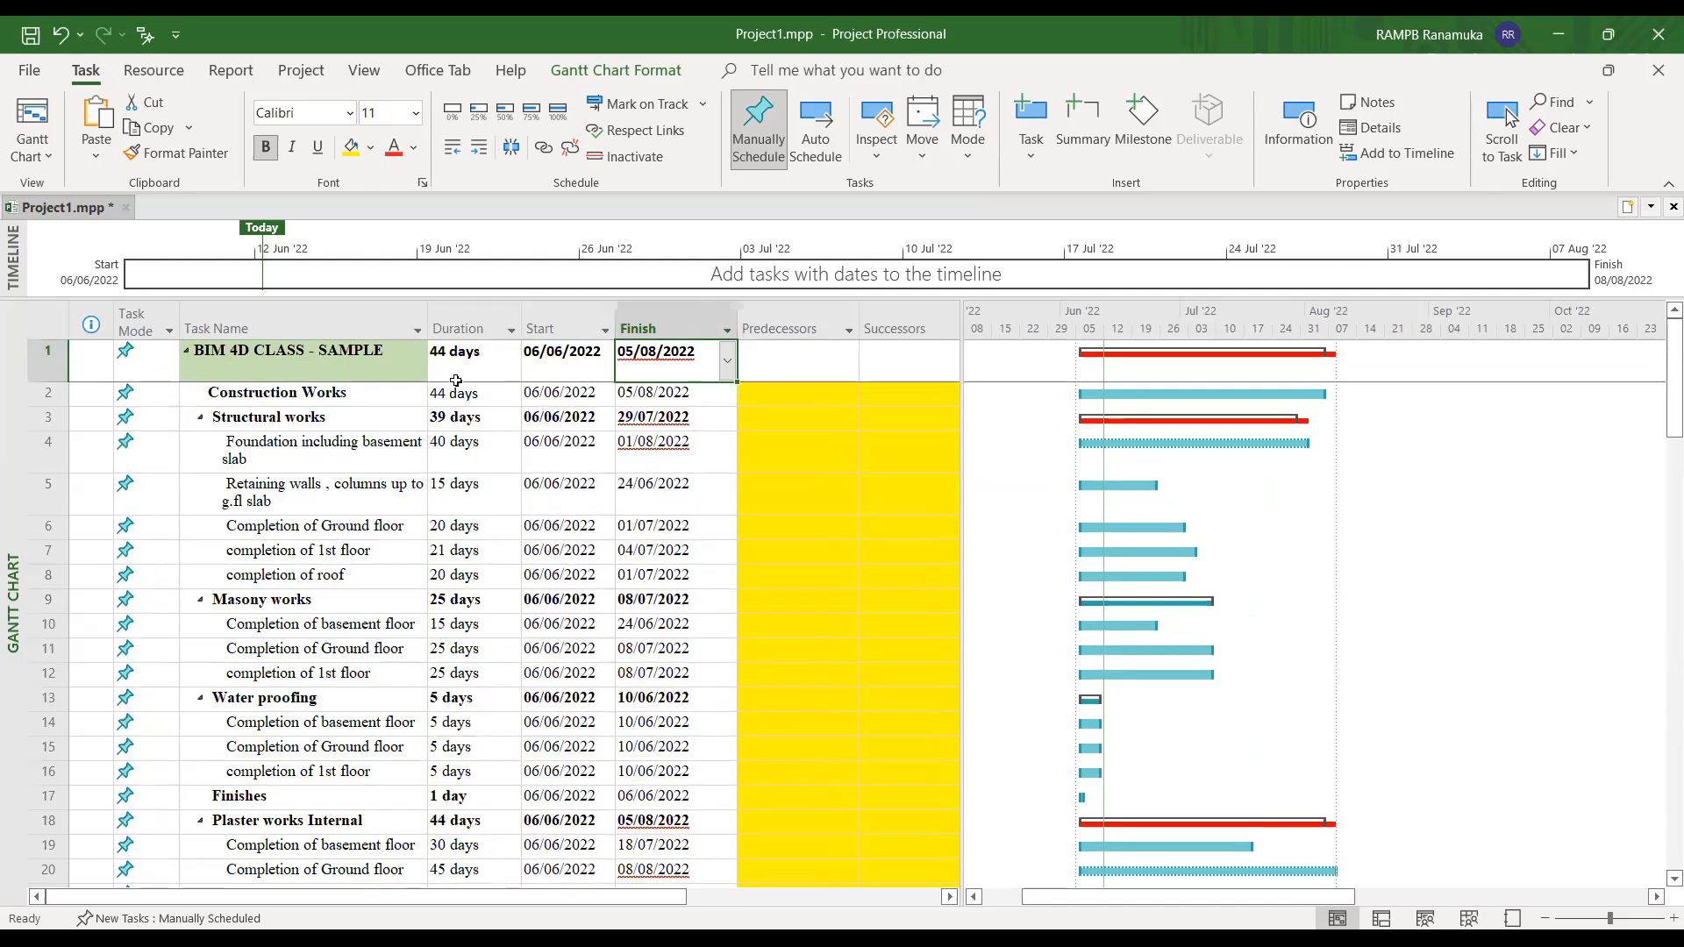
{"action": "left_click", "coordinate": [463, 373]}
{"action": "scroll", "coordinate": [463, 374], "scroll_direction": "down", "scroll_amount": 2}
{"action": "scroll", "coordinate": [1053, 399], "scroll_direction": "up", "scroll_amount": 2}
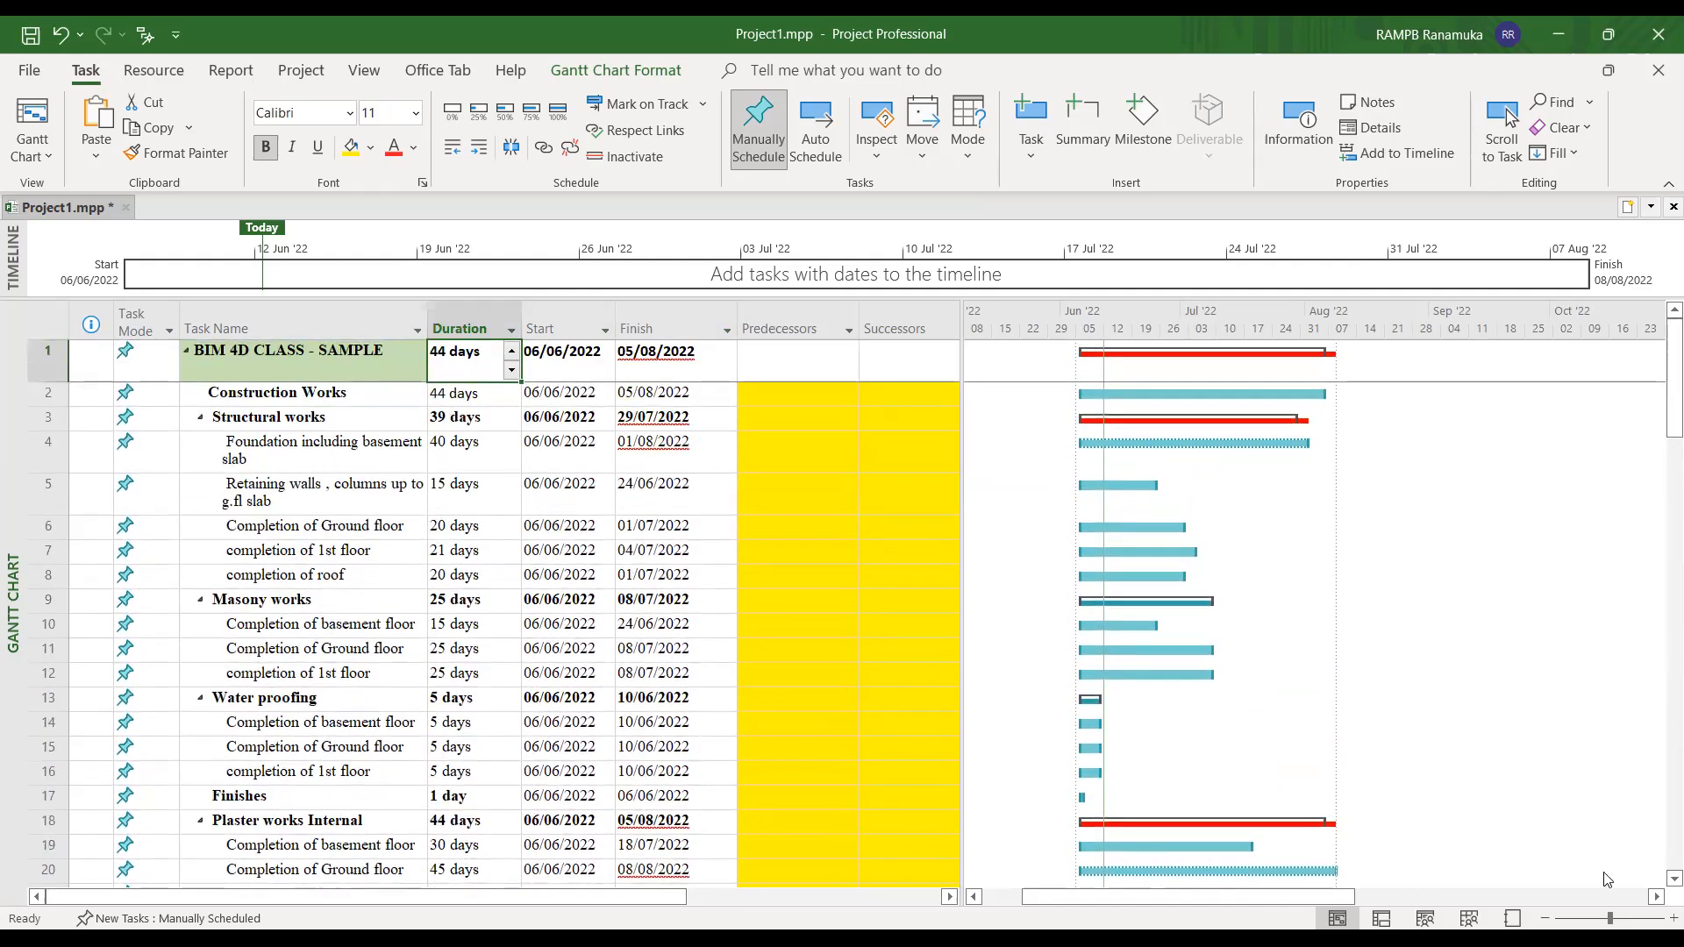
{"action": "left_click", "coordinate": [1654, 898]}
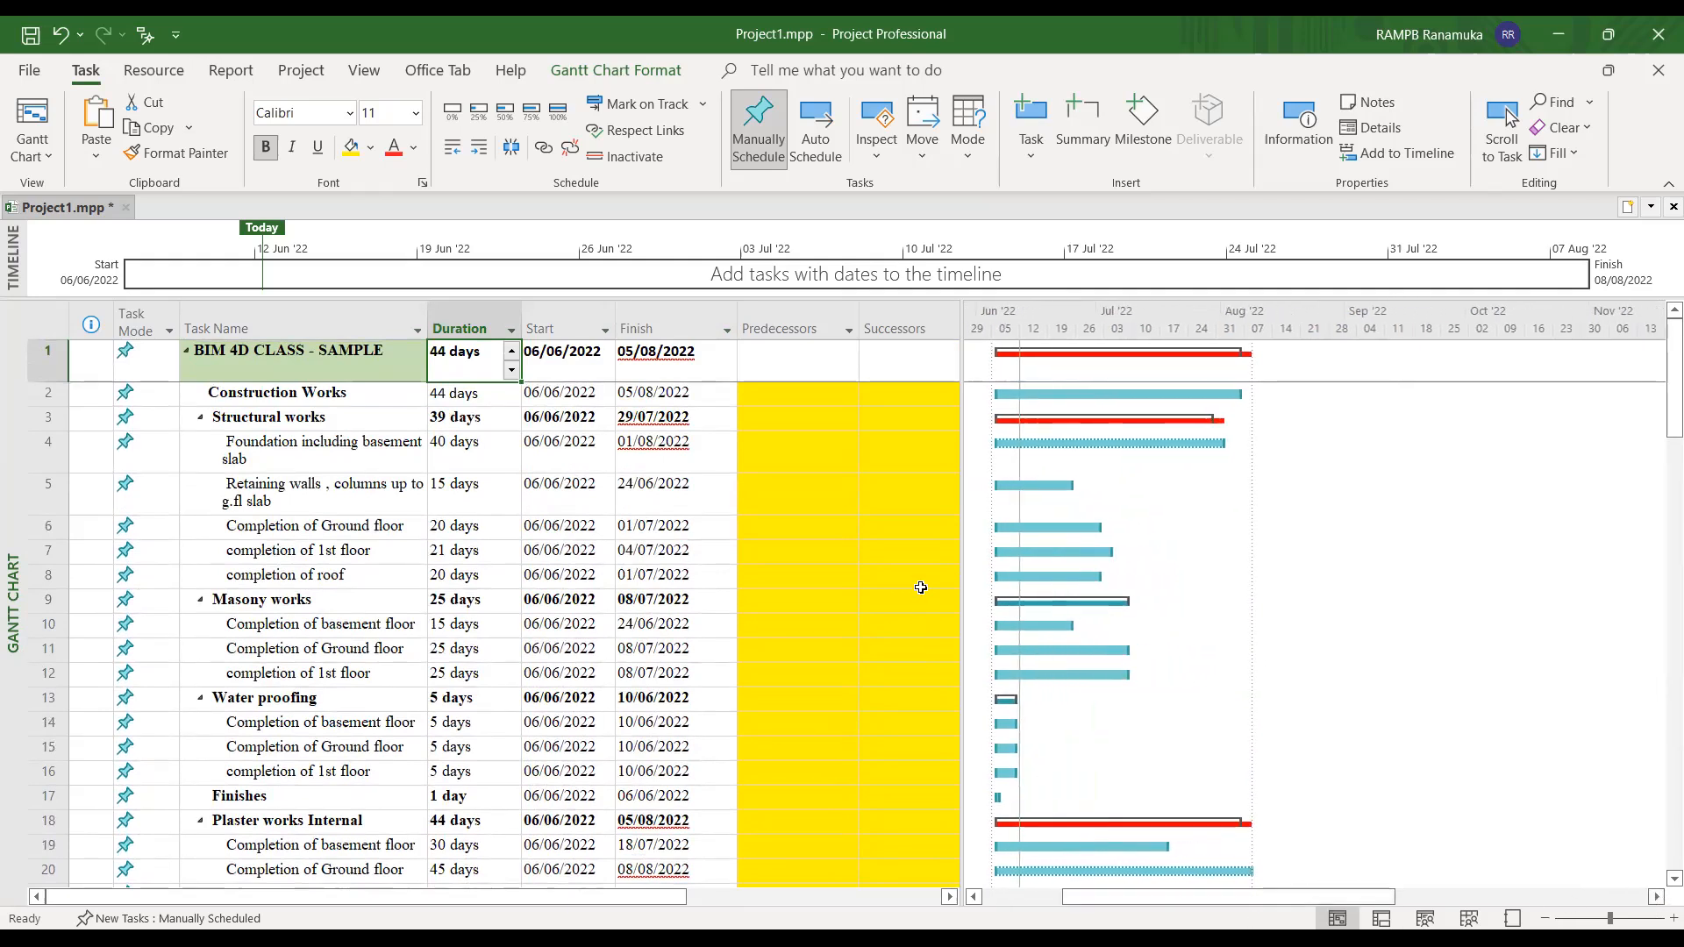
- Enlarge the task table area beside the Gantt chart and examine the Predecessors and Successors columns
{"action": "left_click_drag", "start_coordinate": [961, 526], "coordinate": [1059, 525]}
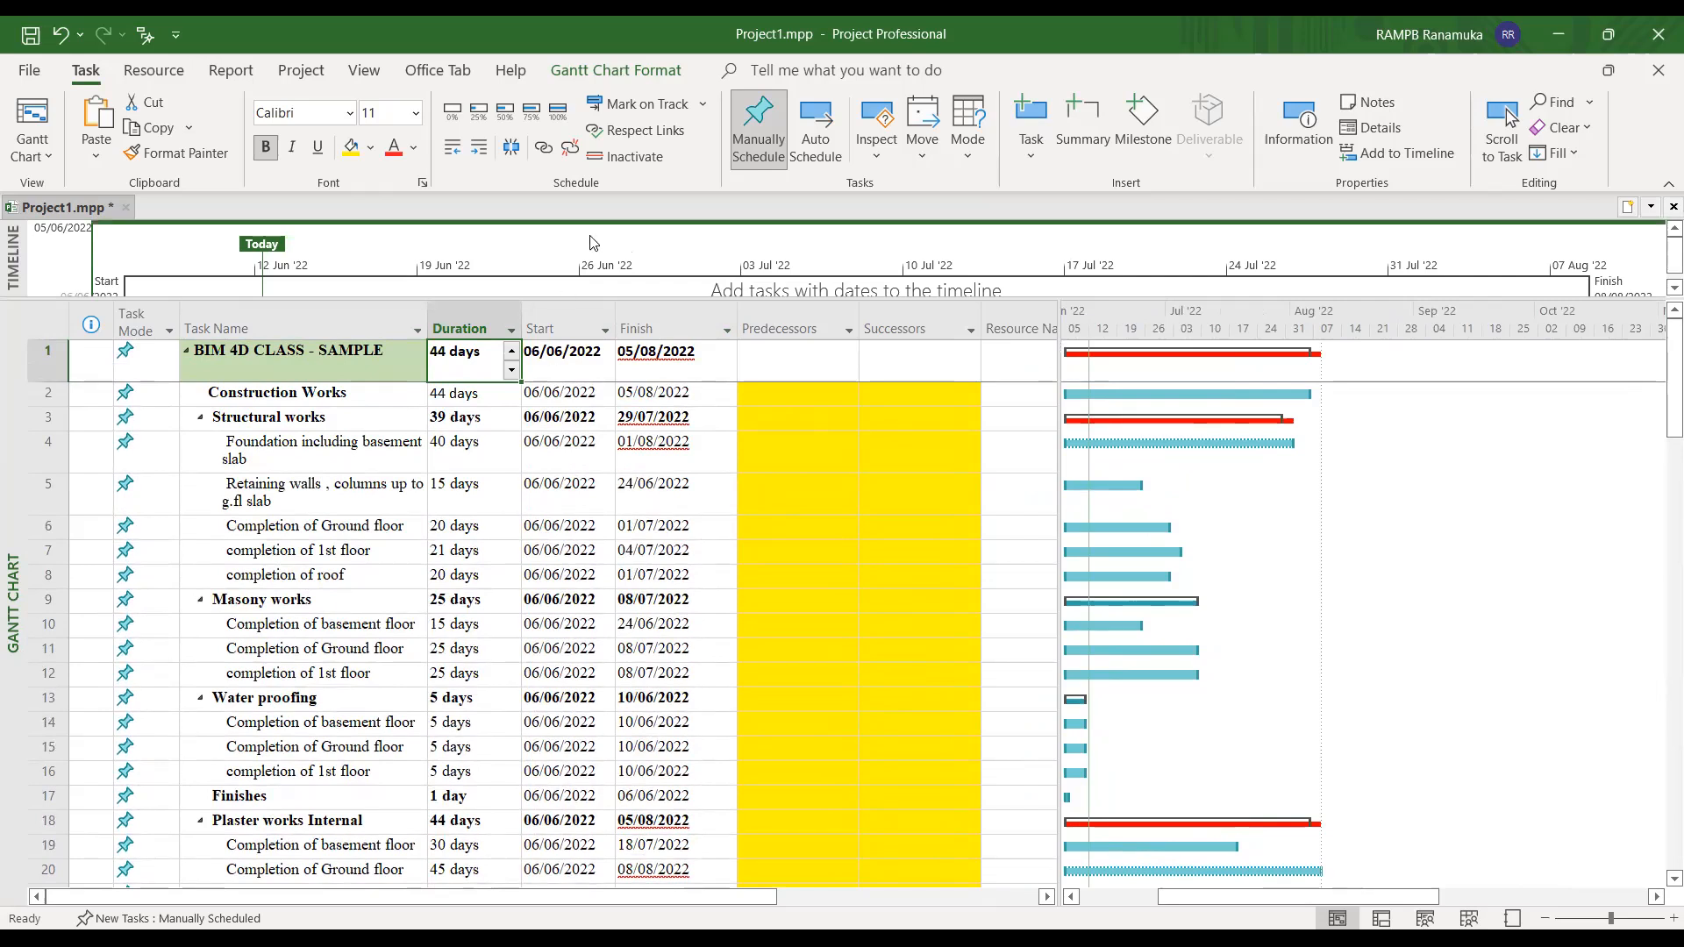
{"action": "left_click", "coordinate": [798, 325]}
{"action": "left_click", "coordinate": [895, 330]}
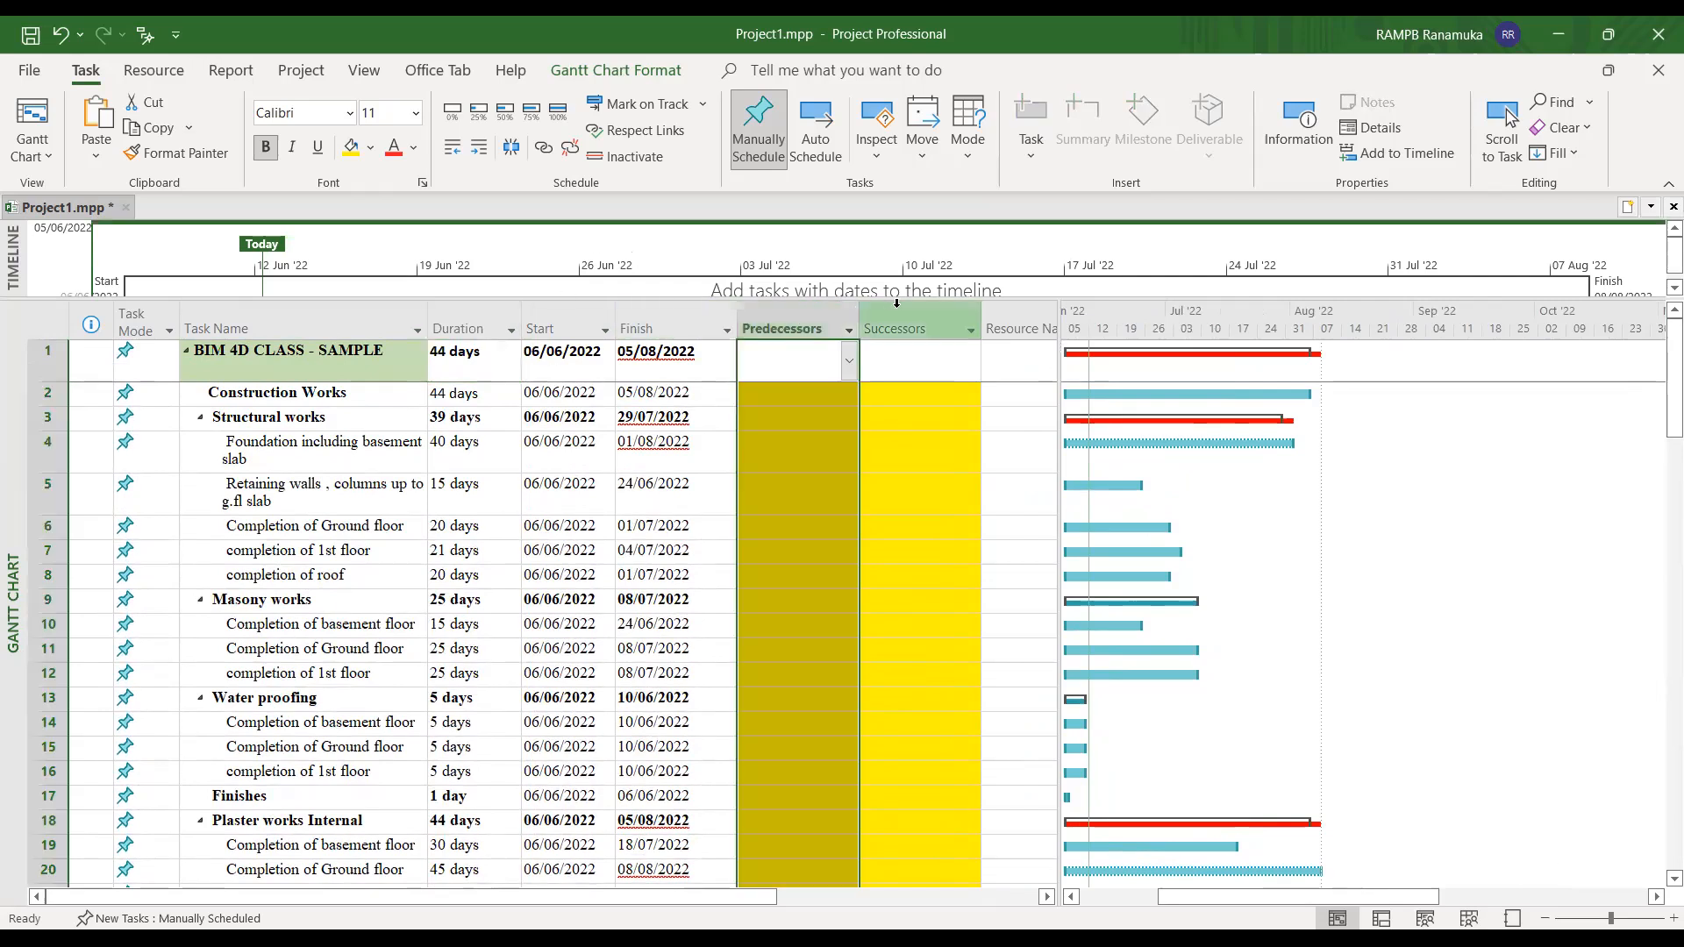
{"action": "left_click", "coordinate": [789, 325]}
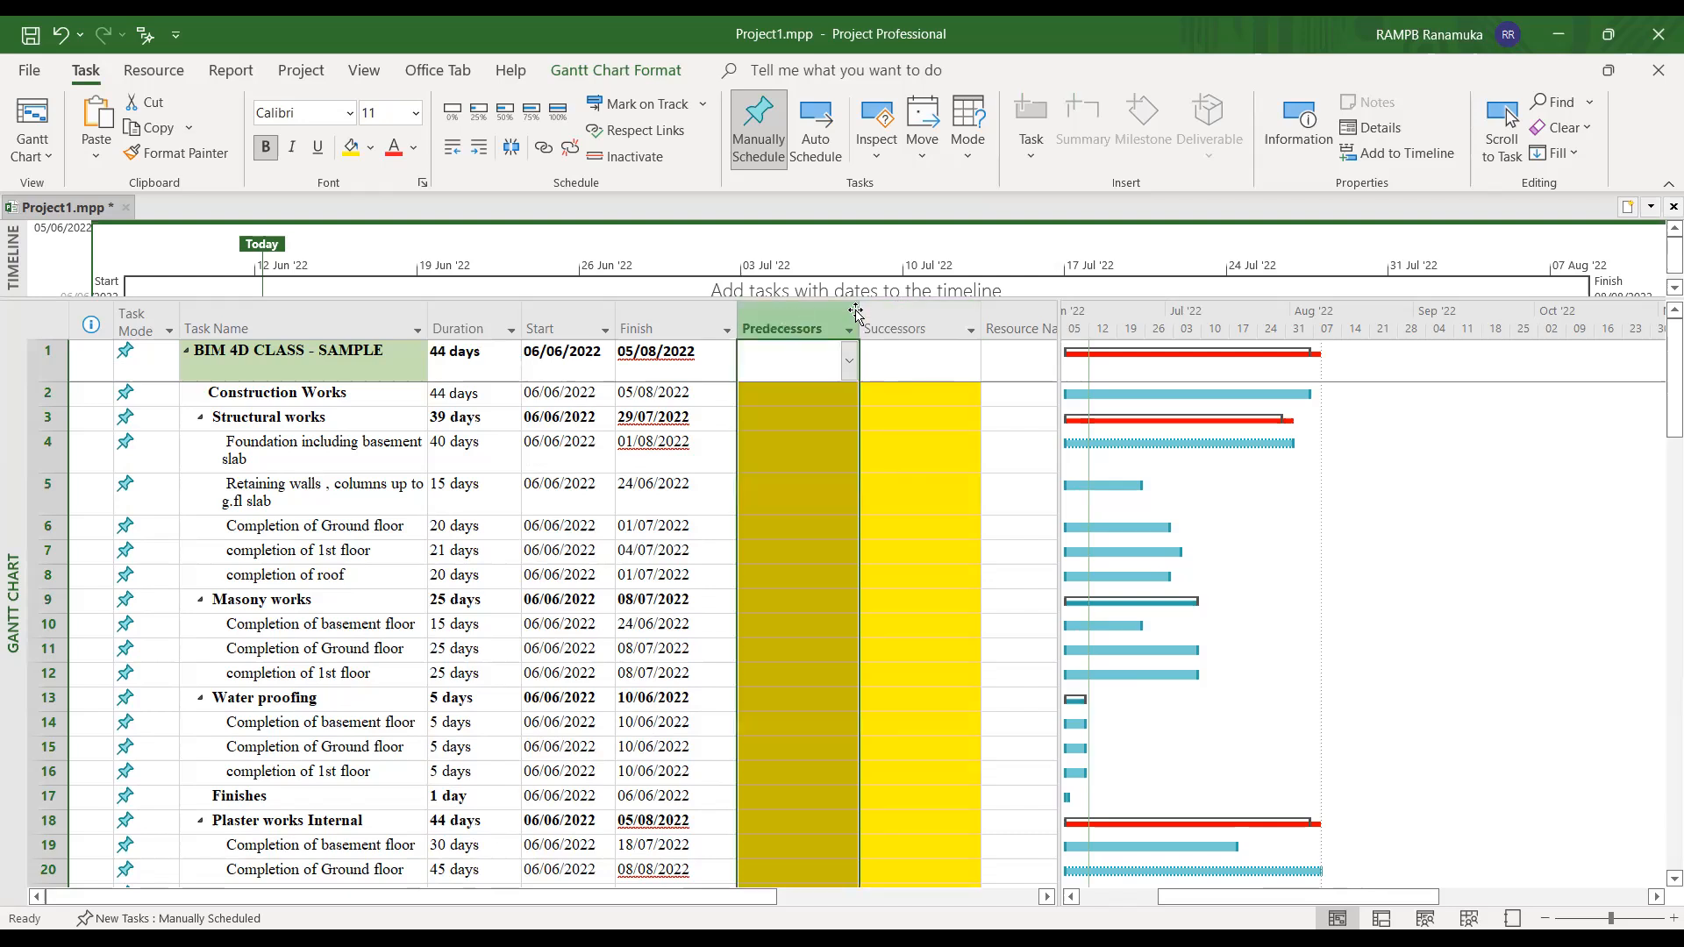
{"action": "left_click", "coordinate": [893, 325]}
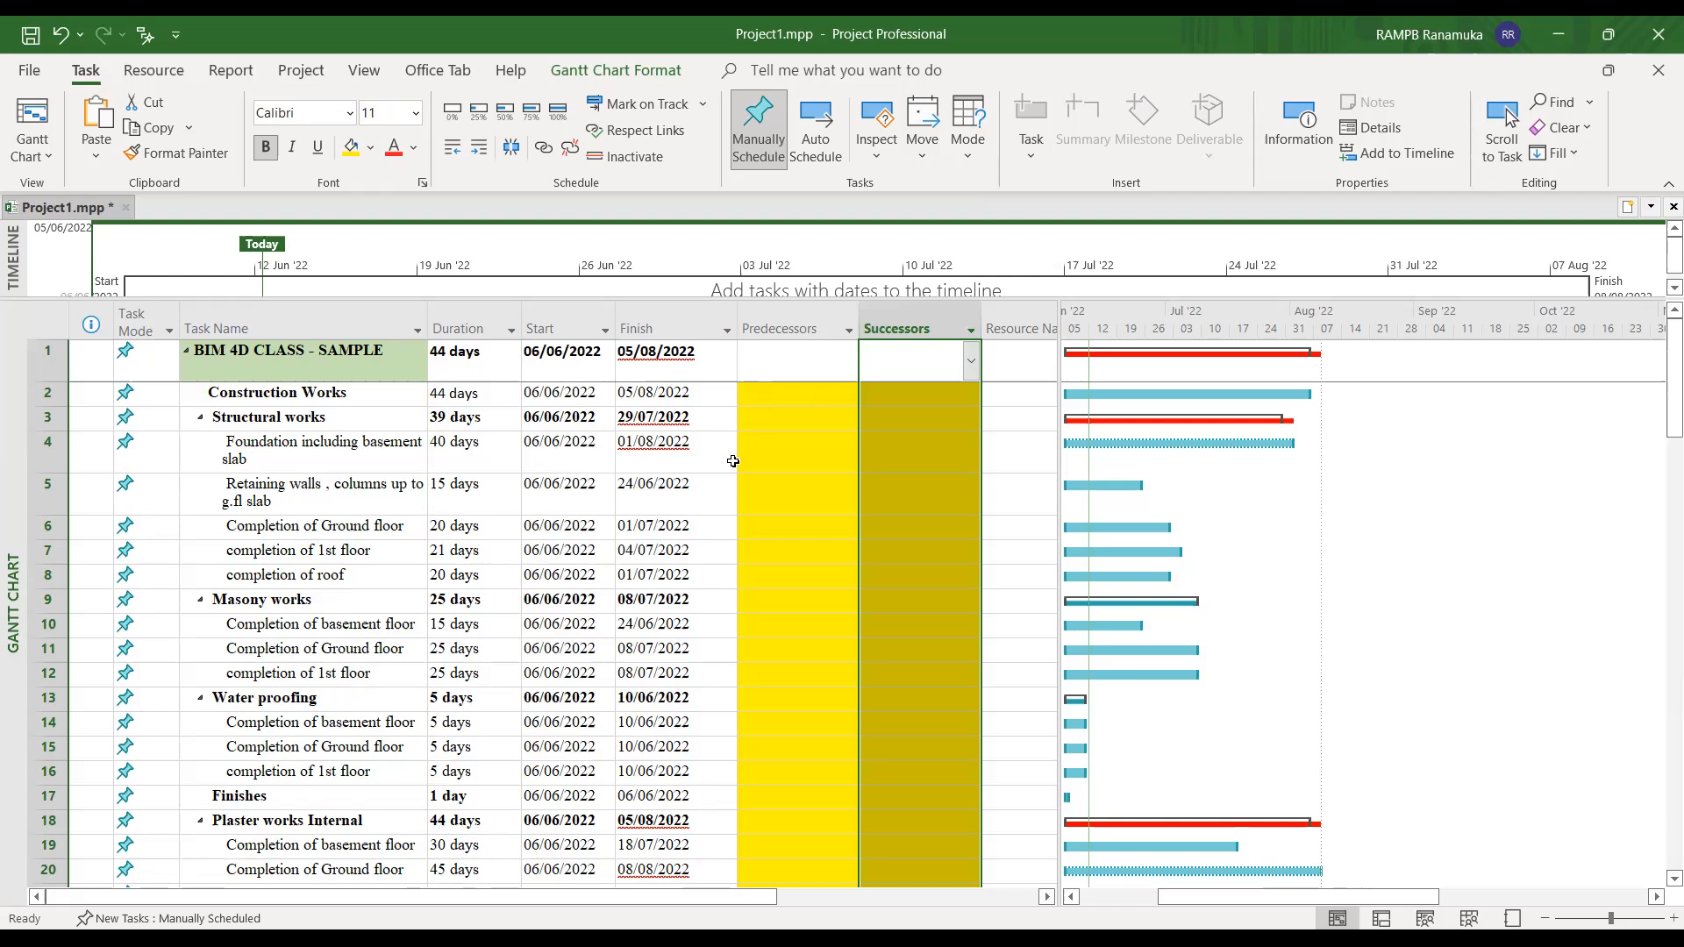
{"action": "left_click", "coordinate": [785, 446]}
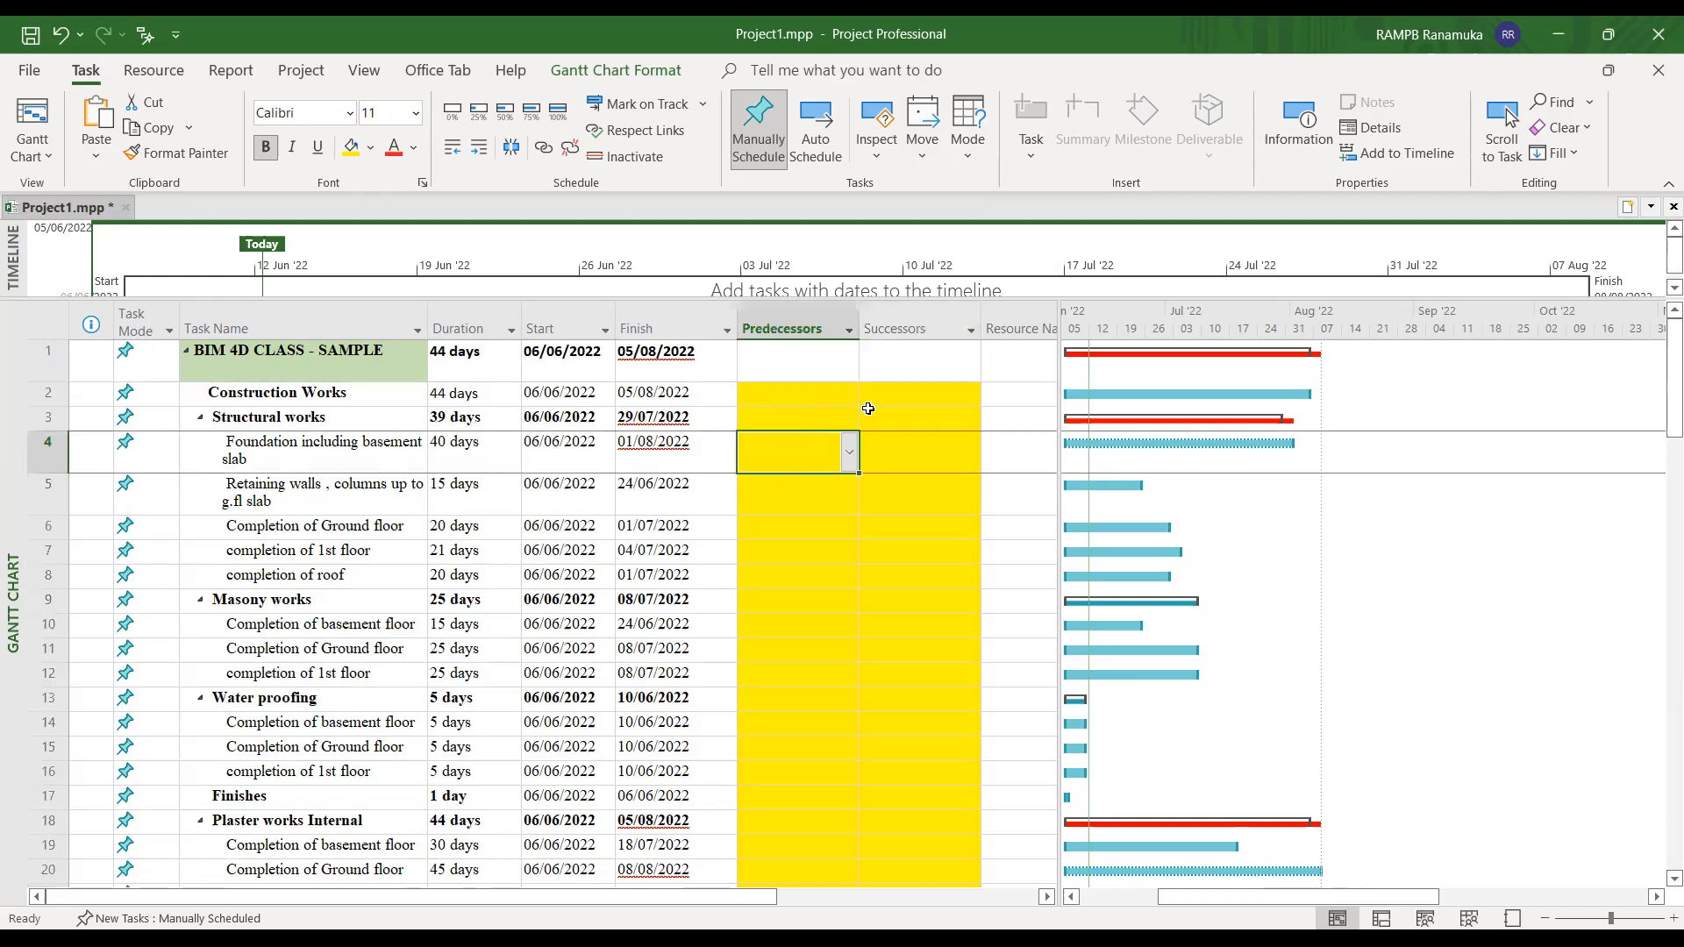
- Go through the whole task list to Handing over and back to the empty predecessor cells of the Structural works tasks
{"action": "scroll", "coordinate": [456, 548], "scroll_direction": "down", "scroll_amount": 13}
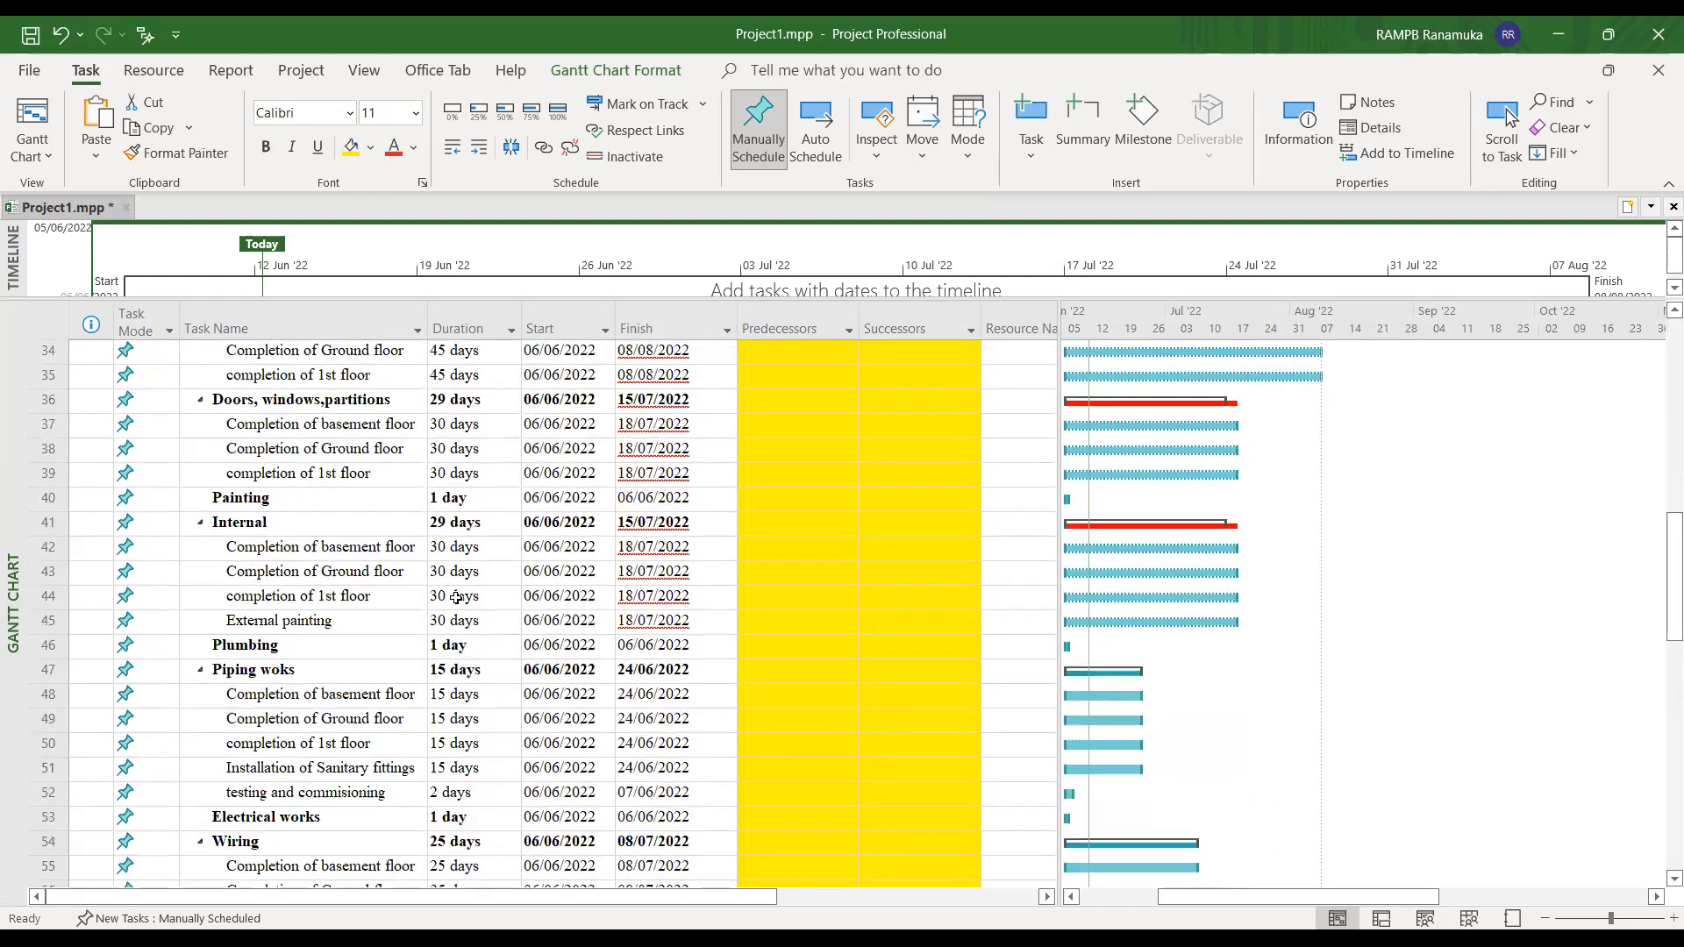
{"action": "scroll", "coordinate": [456, 598], "scroll_direction": "down", "scroll_amount": 12}
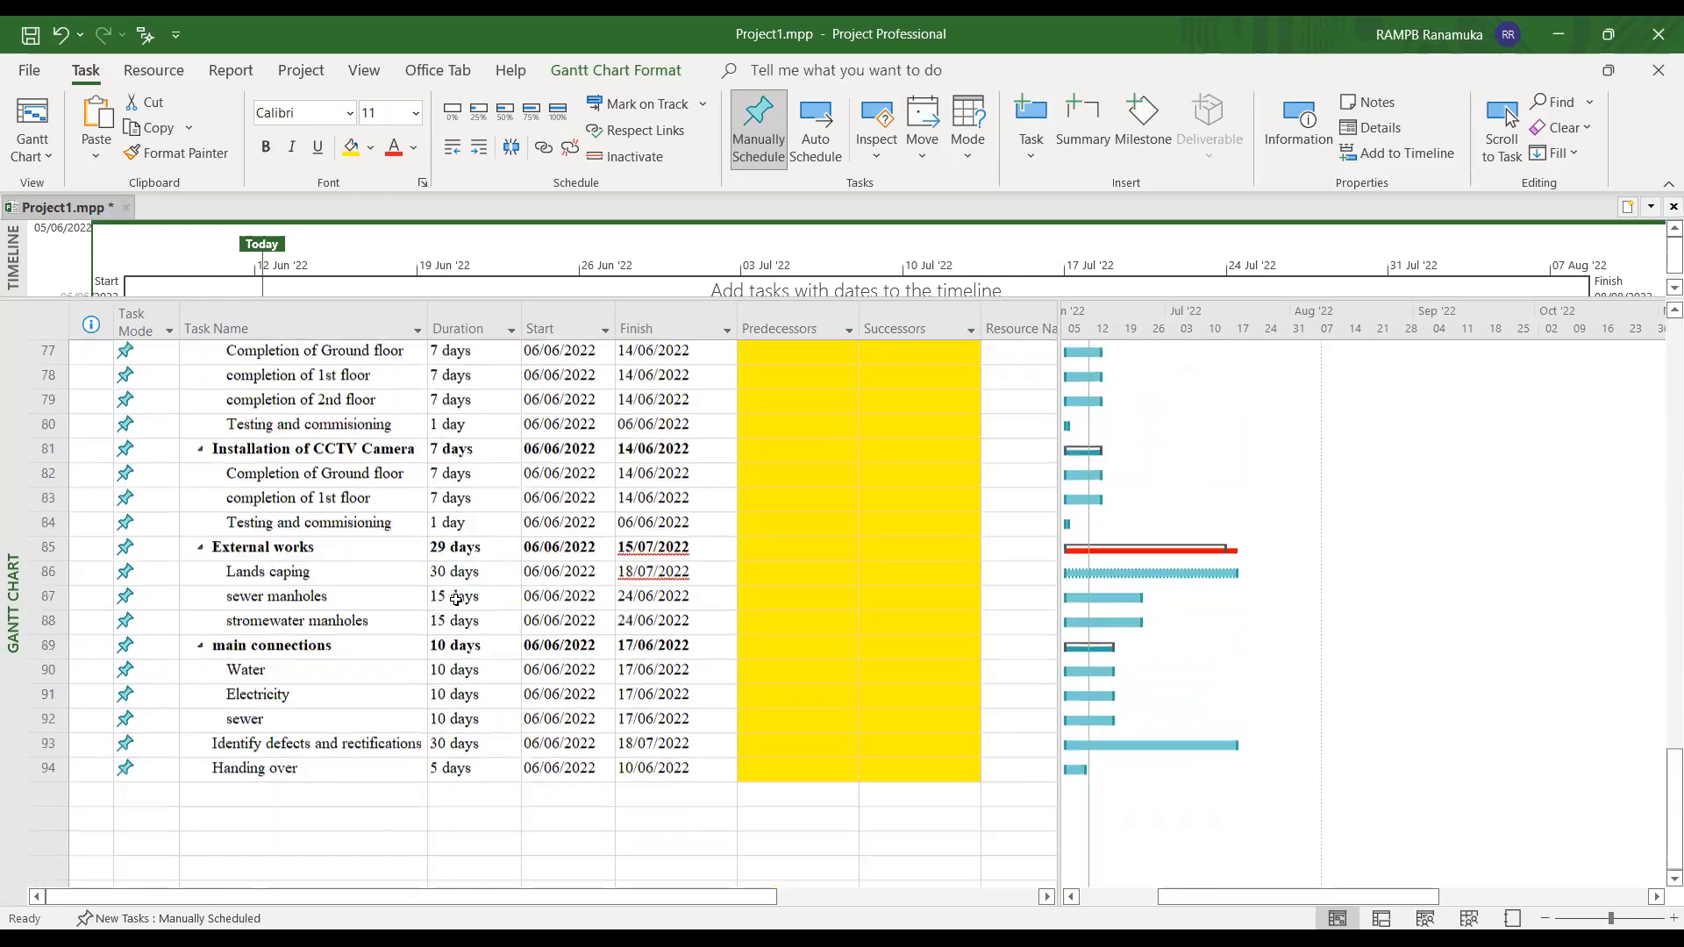
{"action": "scroll", "coordinate": [458, 597], "scroll_direction": "up", "scroll_amount": 2}
{"action": "scroll", "coordinate": [457, 597], "scroll_direction": "up", "scroll_amount": 20}
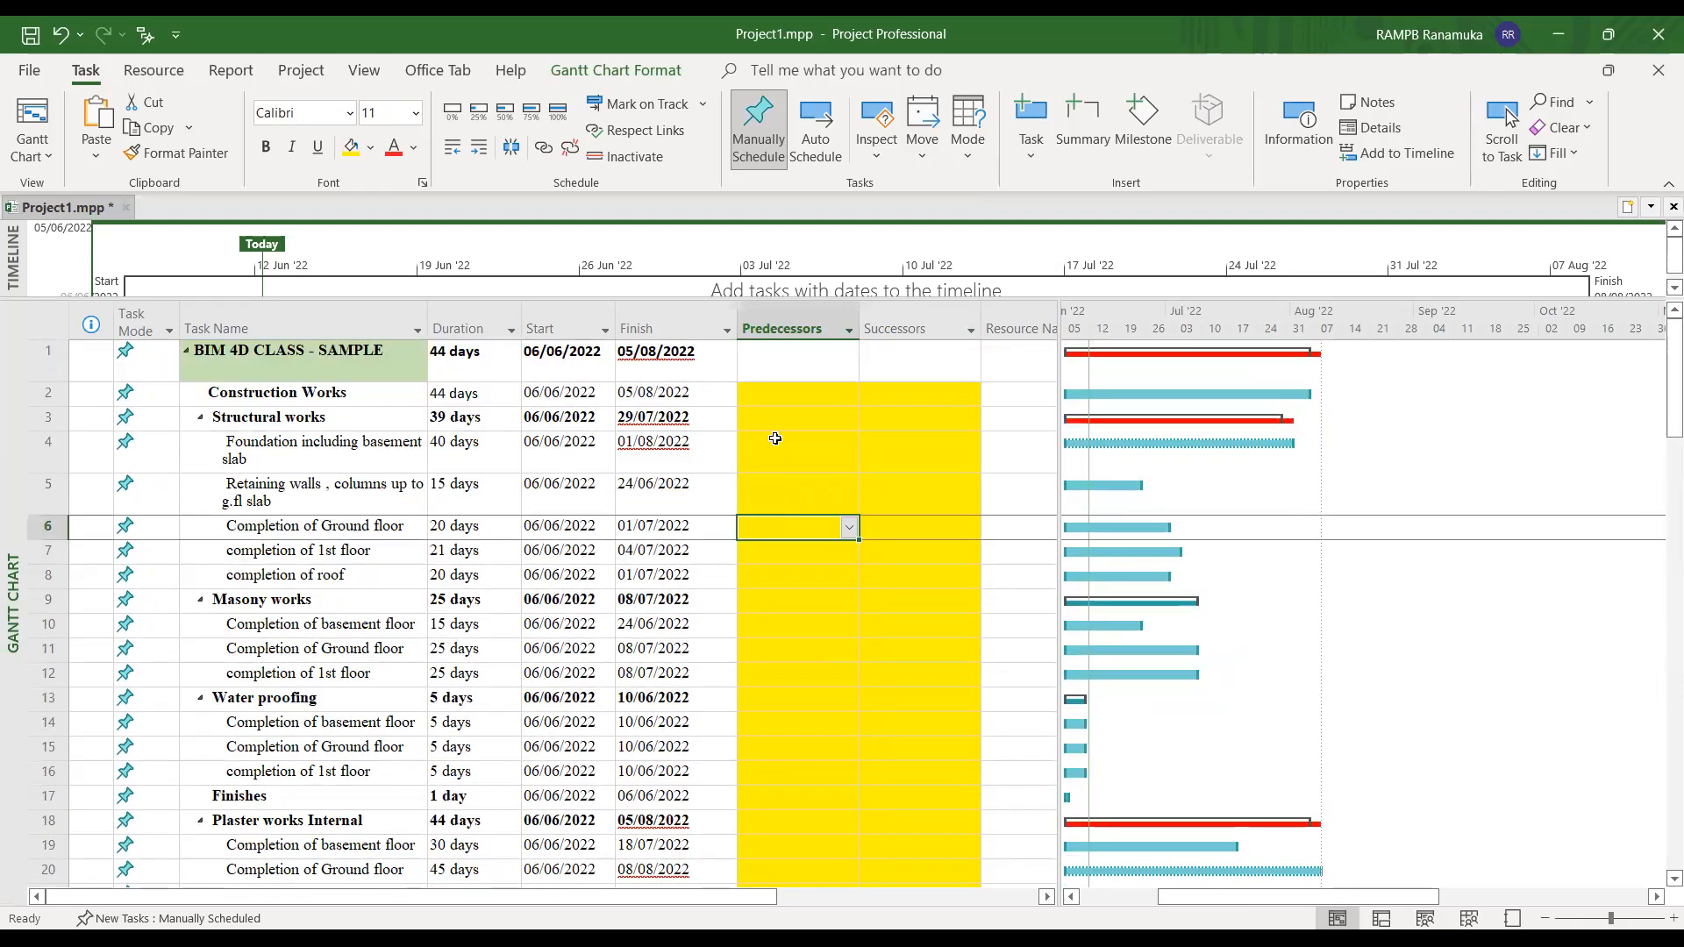
{"action": "left_click", "coordinate": [776, 530]}
{"action": "left_click", "coordinate": [783, 497]}
{"action": "left_click", "coordinate": [771, 456]}
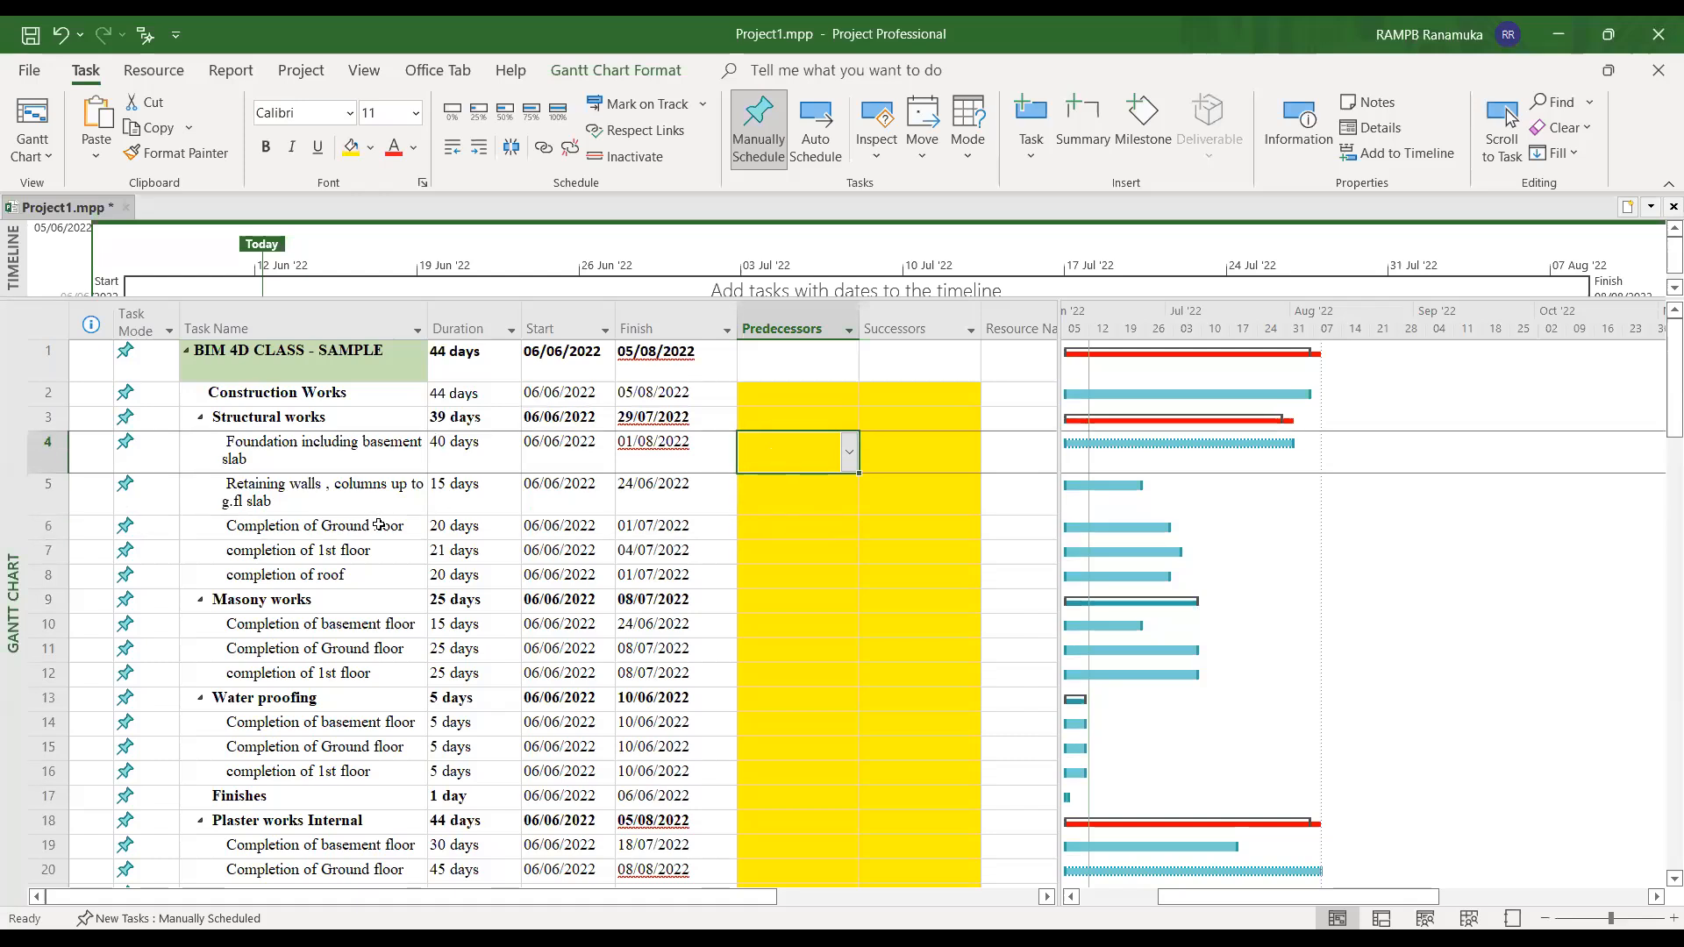
- Outdent Construction Works to the top outline level and collapse its subtasks
{"action": "left_click", "coordinate": [268, 396]}
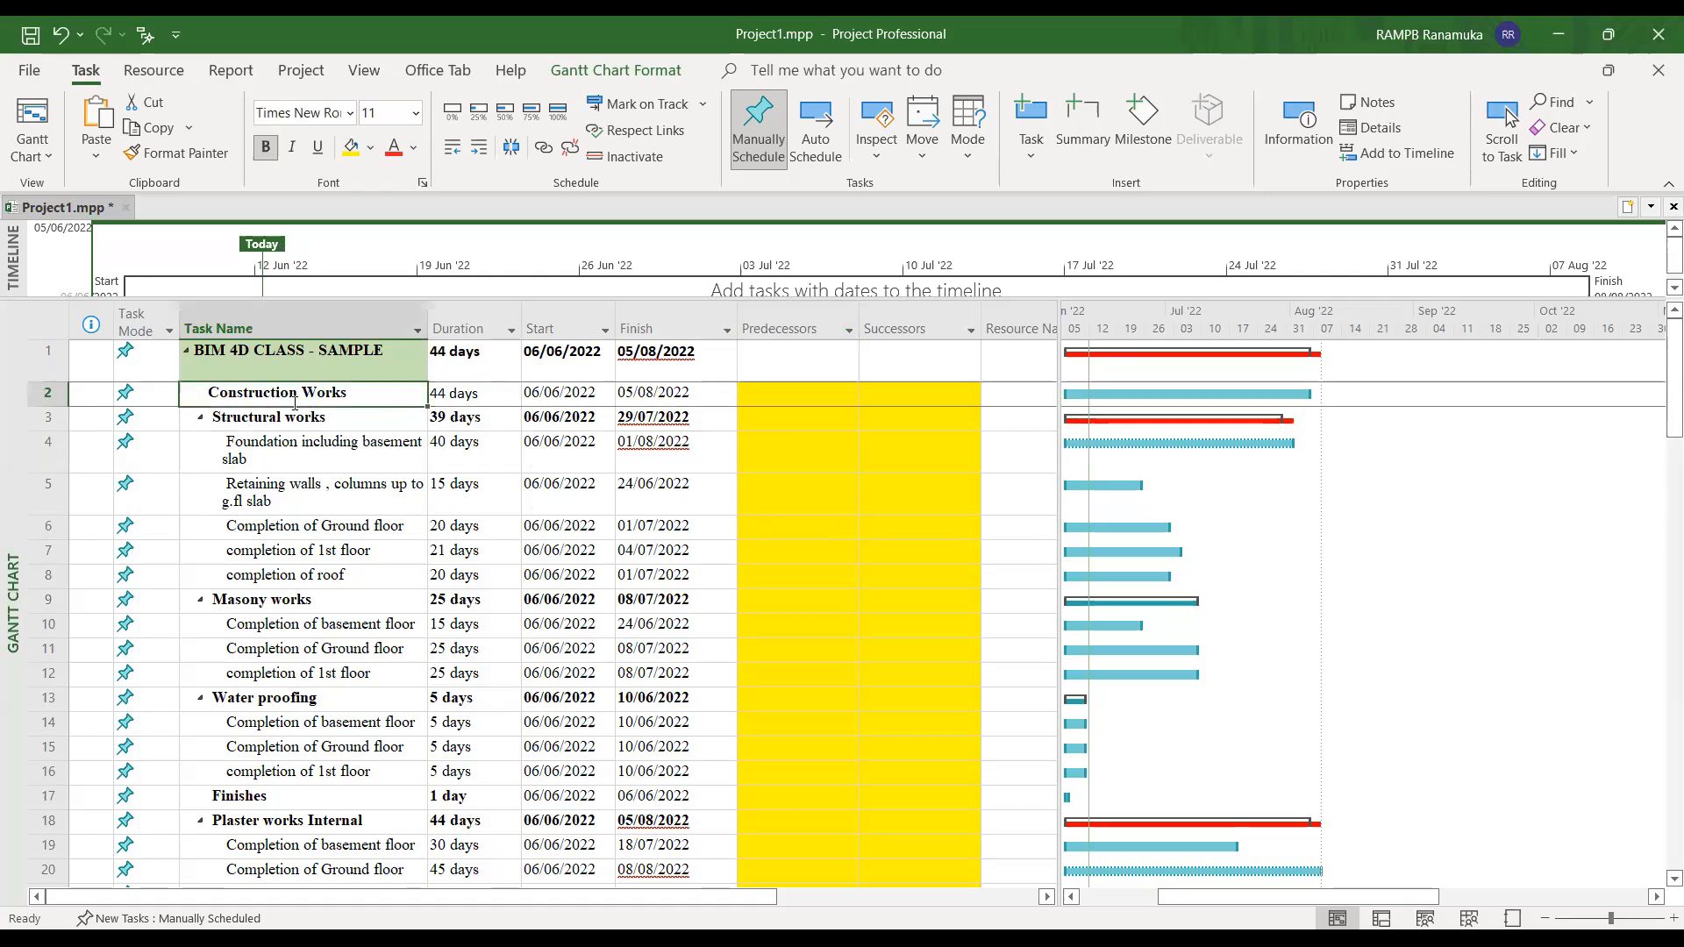
{"action": "left_click", "coordinate": [258, 446]}
{"action": "left_click", "coordinate": [237, 395]}
{"action": "left_click", "coordinate": [453, 146]}
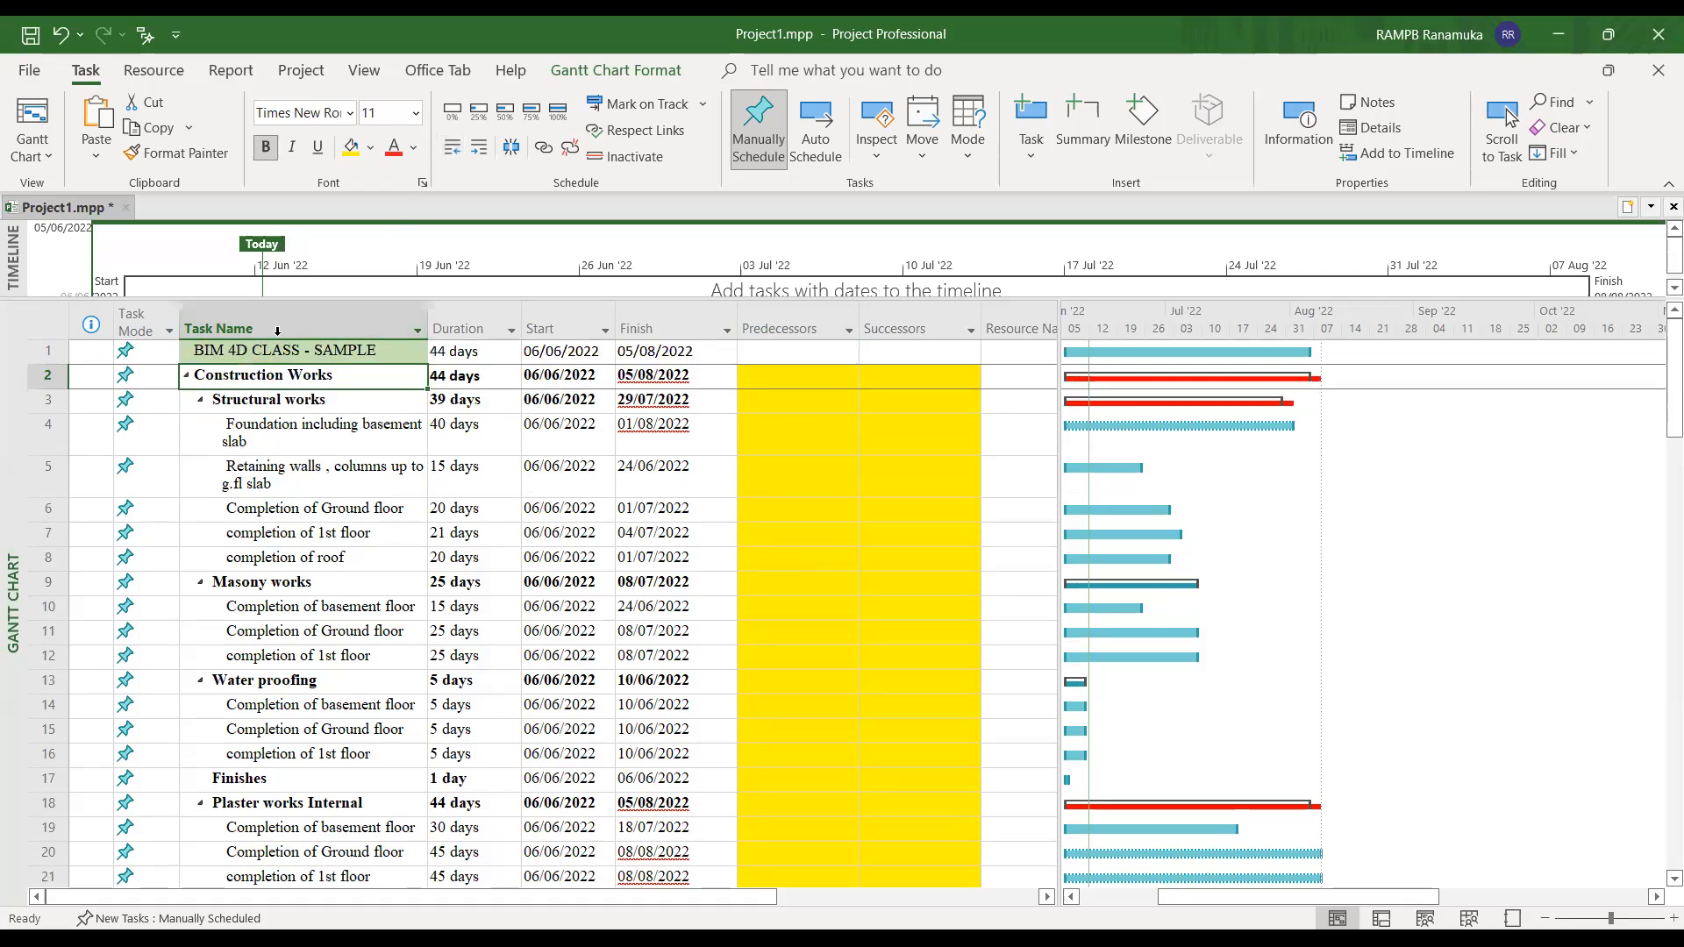
{"action": "left_click", "coordinate": [186, 376]}
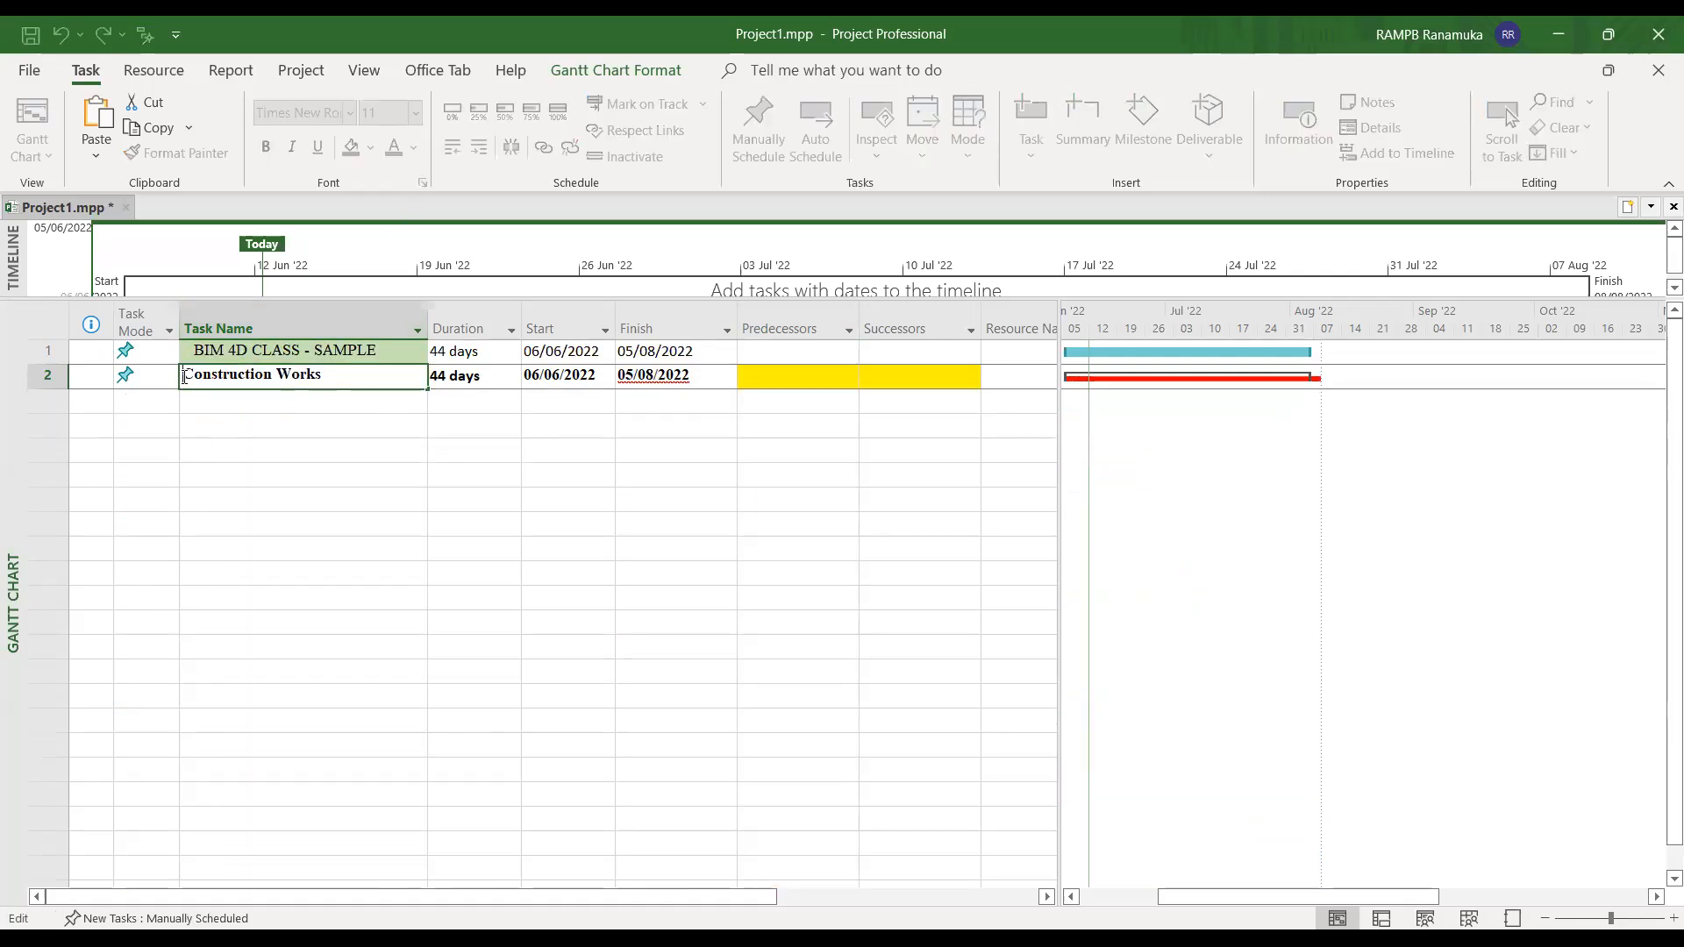
{"action": "left_click", "coordinate": [211, 406]}
- Undo the recent changes back through the deletion of the new summary task and its subtasks
{"action": "key", "text": "ctrl+z"}
{"action": "key", "text": "ctrl+z"}
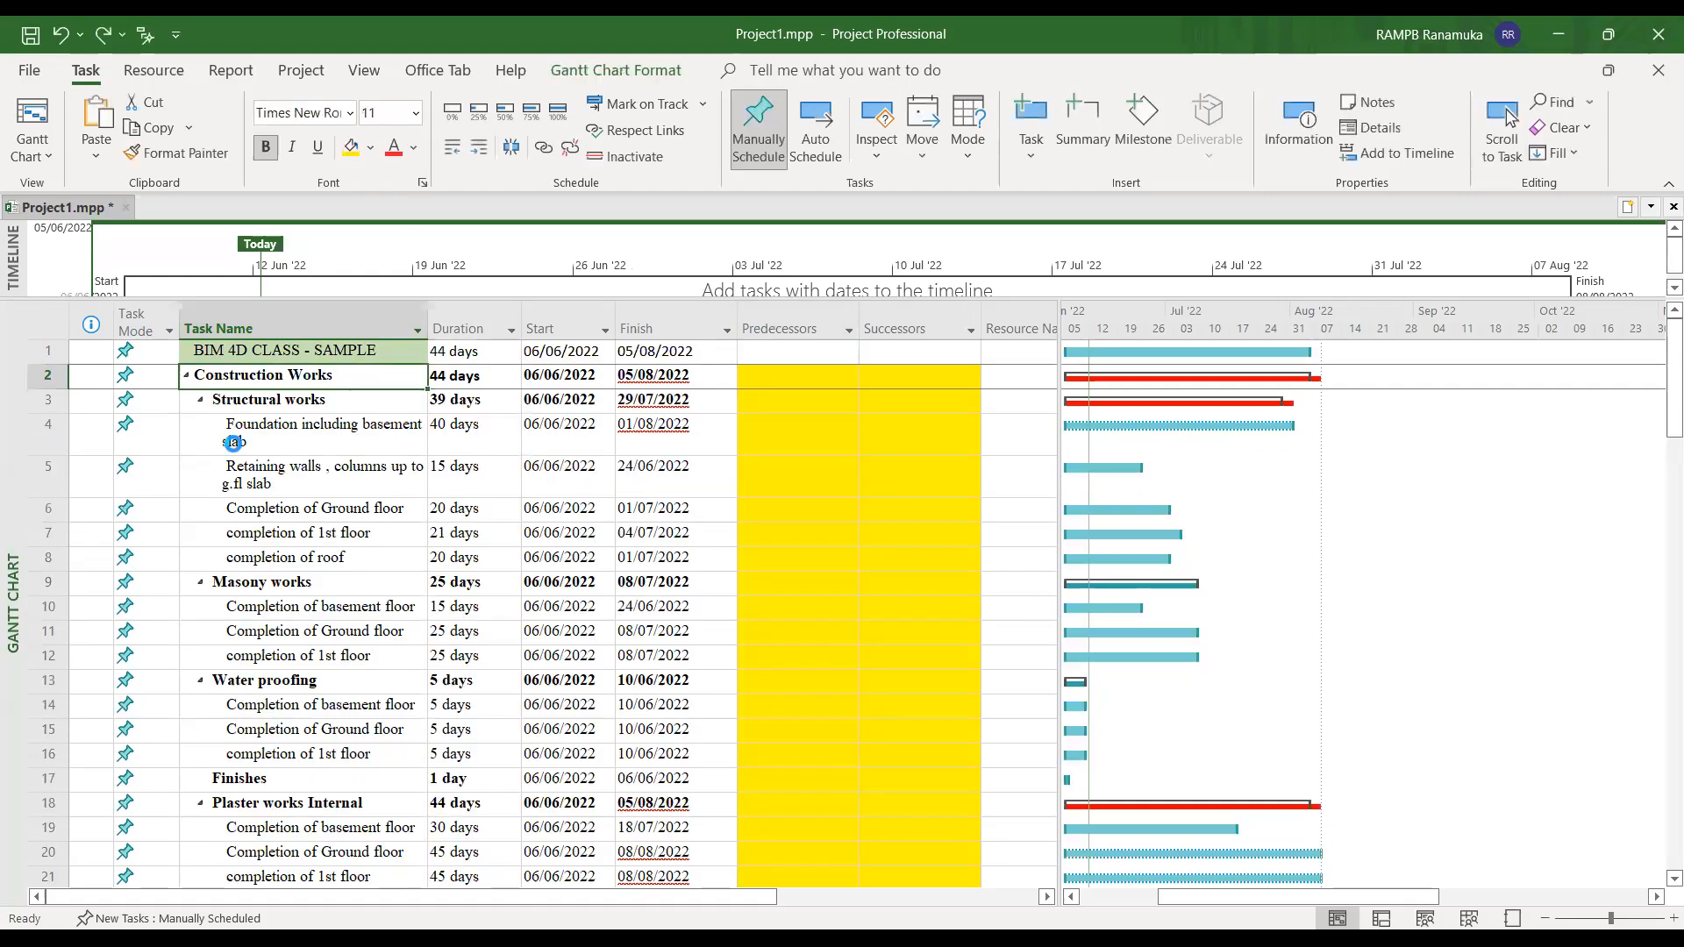
{"action": "key", "text": "ctrl+z"}
{"action": "key", "text": "ctrl+z"}
{"action": "key", "text": "ctrl+z"}
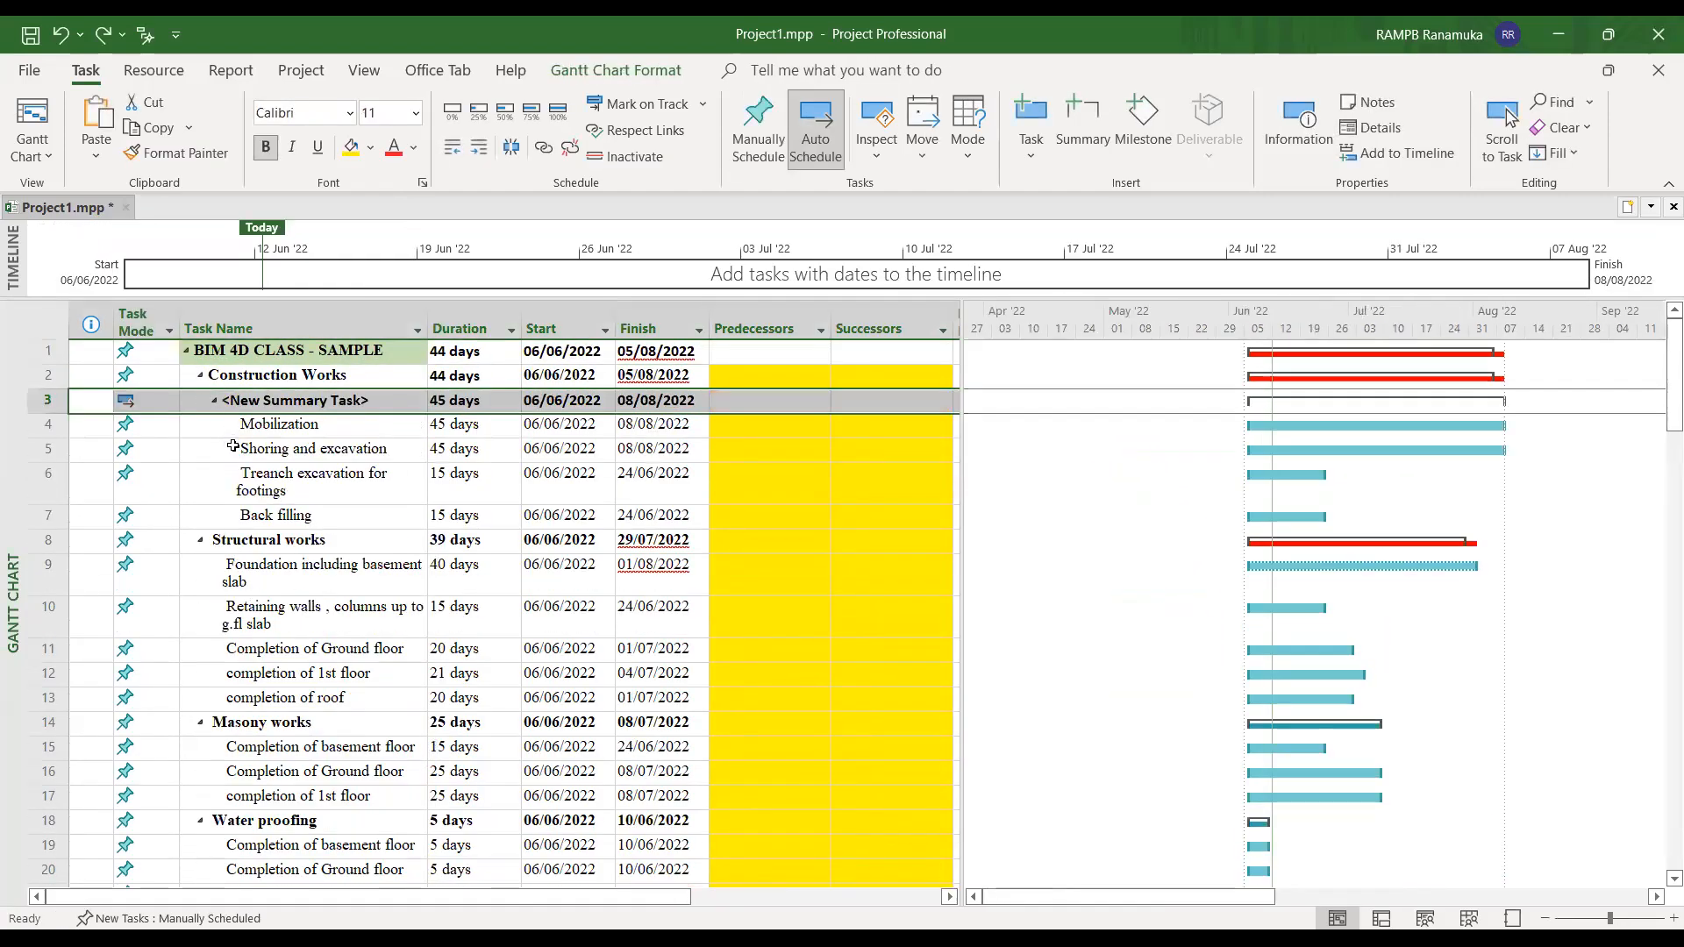
- Undo the insertion of the new summary task so that Mobilization through Back filling sit directly under Construction Works
{"action": "key", "text": "ctrl+z"}
{"action": "key", "text": "ctrl+z"}
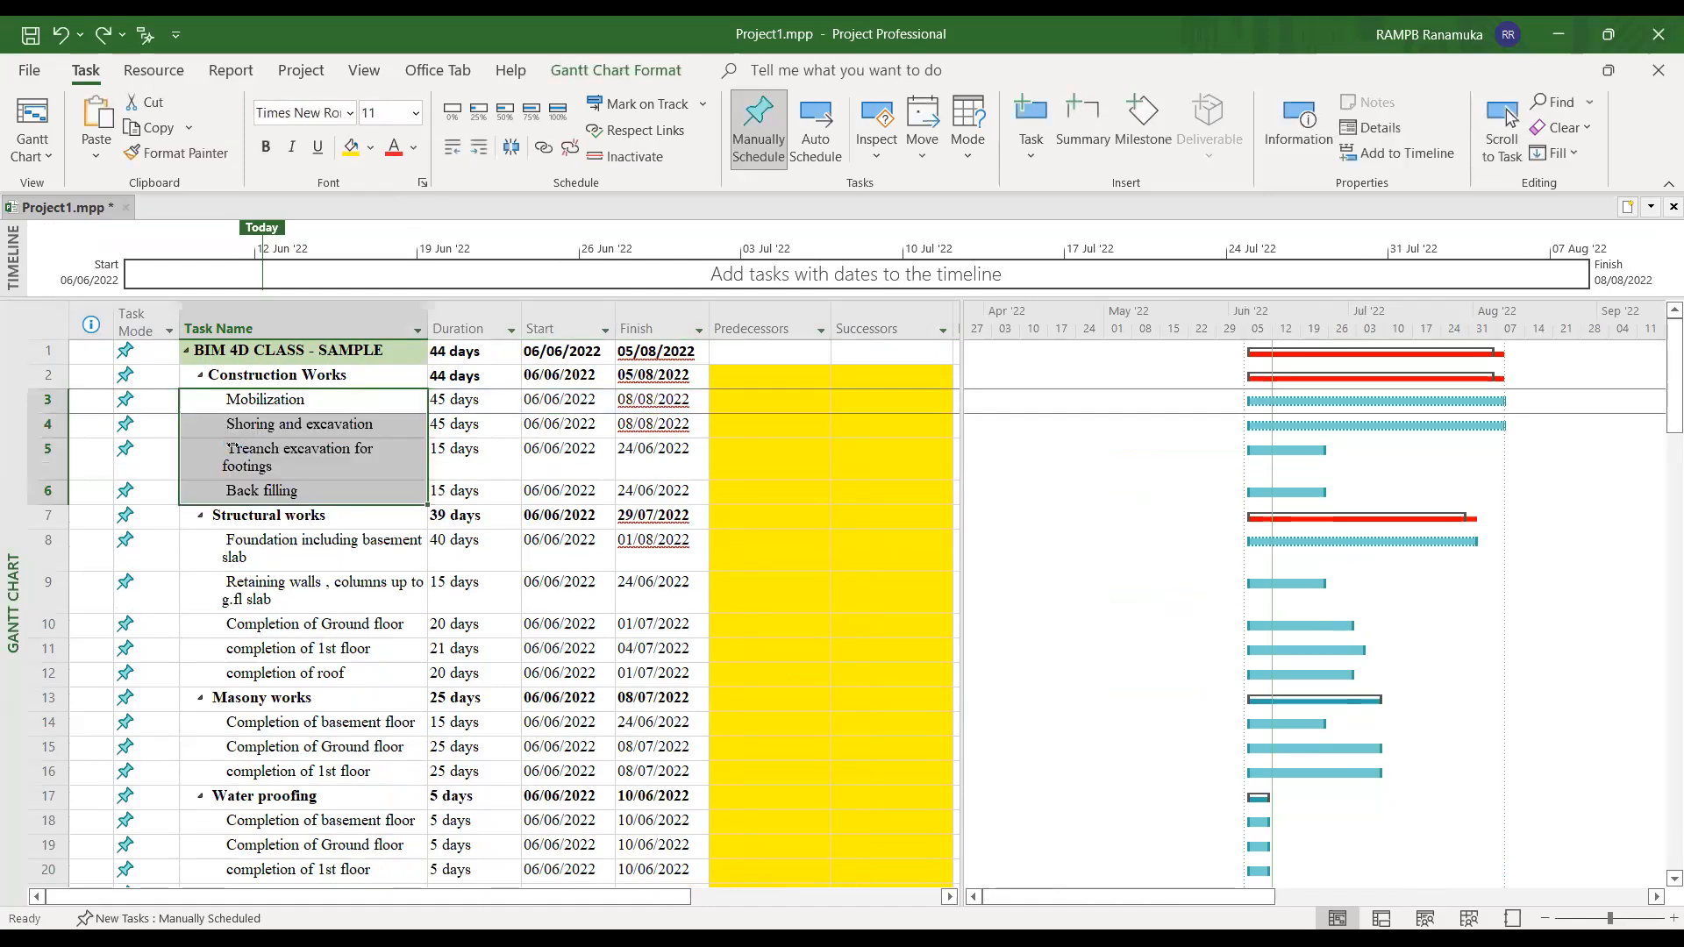
{"action": "left_click", "coordinate": [298, 490]}
{"action": "left_click", "coordinate": [310, 538]}
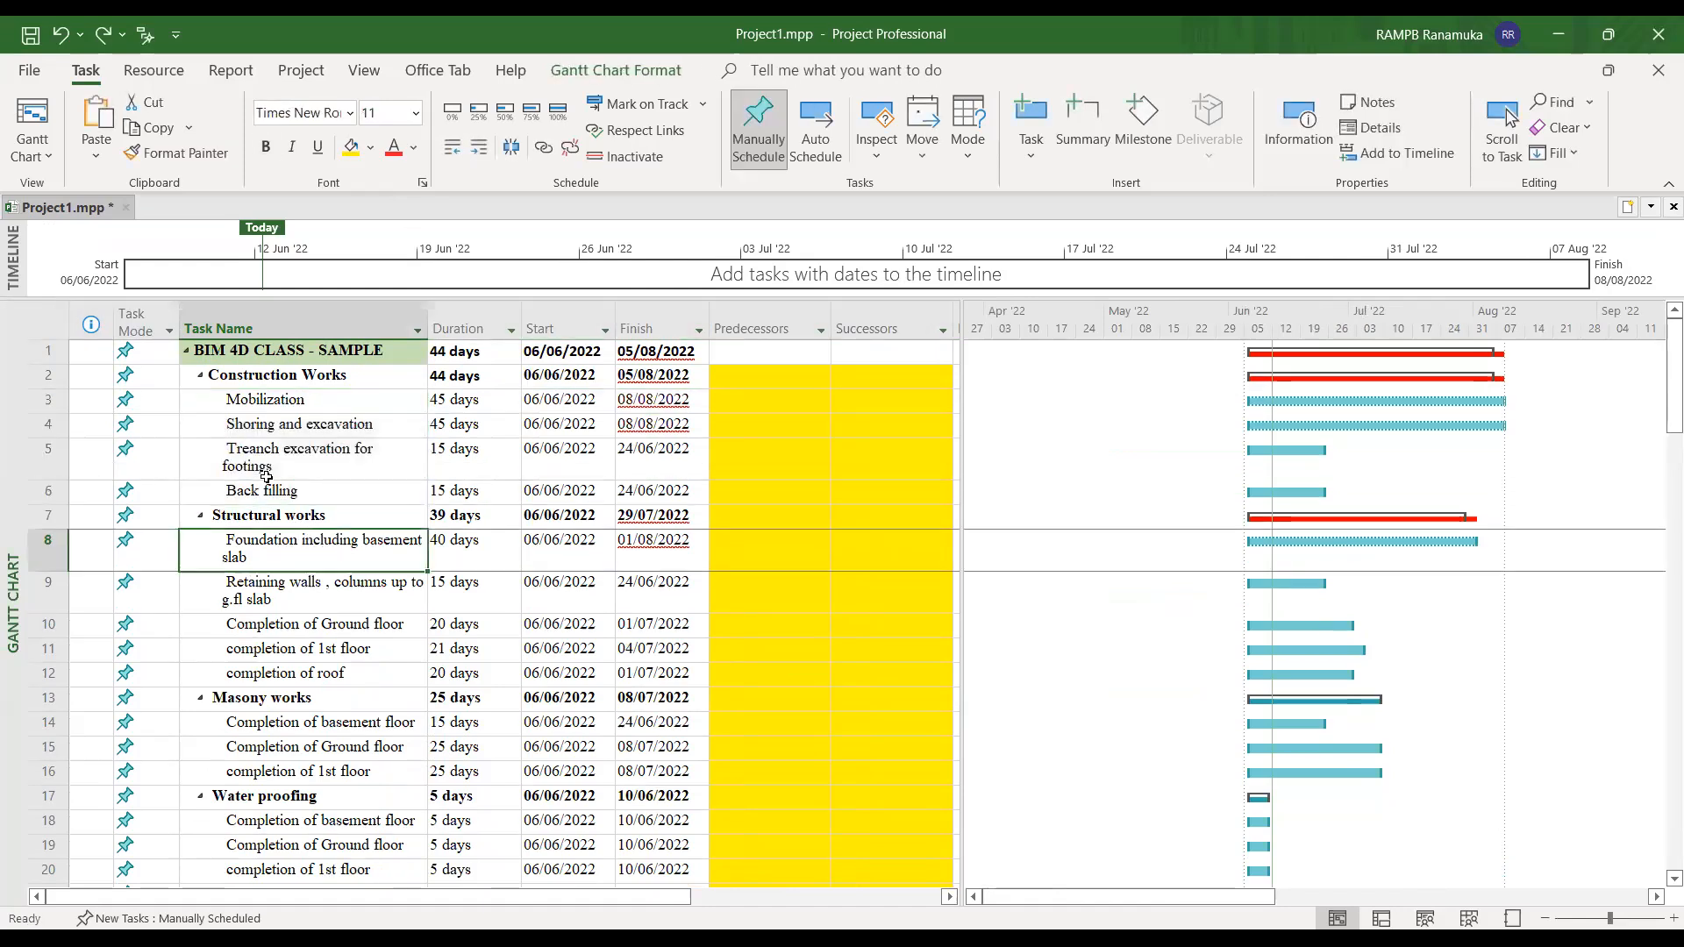
{"action": "left_click", "coordinate": [323, 609]}
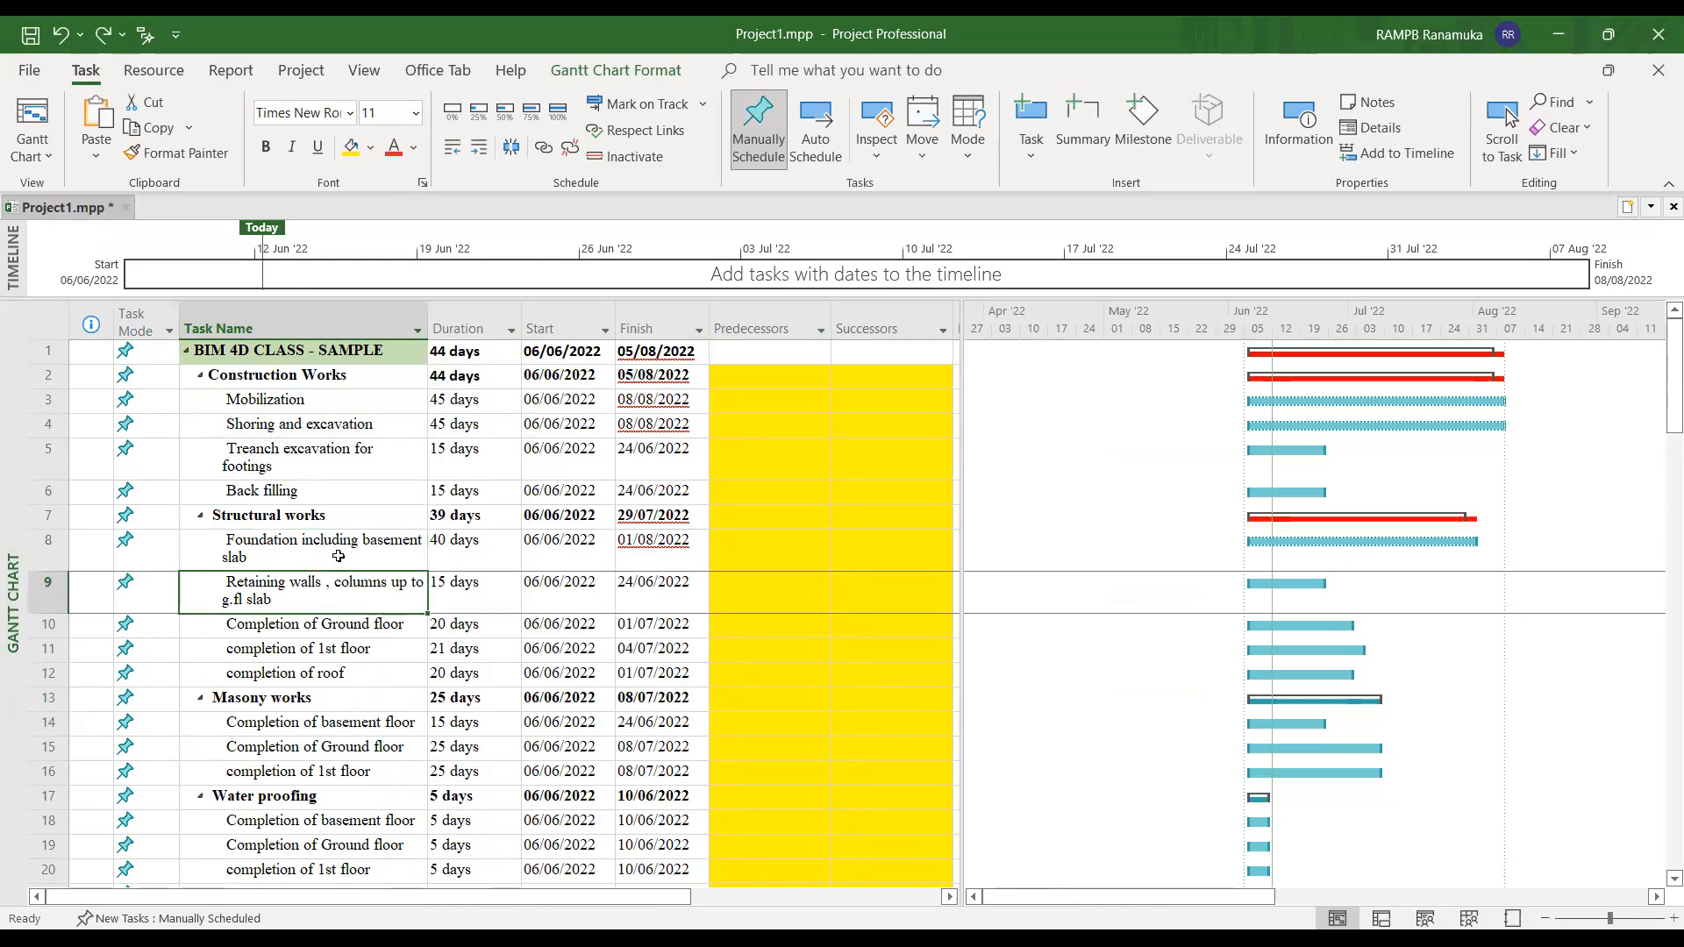
- Examine Mobilization's duration and dates and the shoring, trench excavation and back filling tasks below it
{"action": "left_click", "coordinate": [264, 405]}
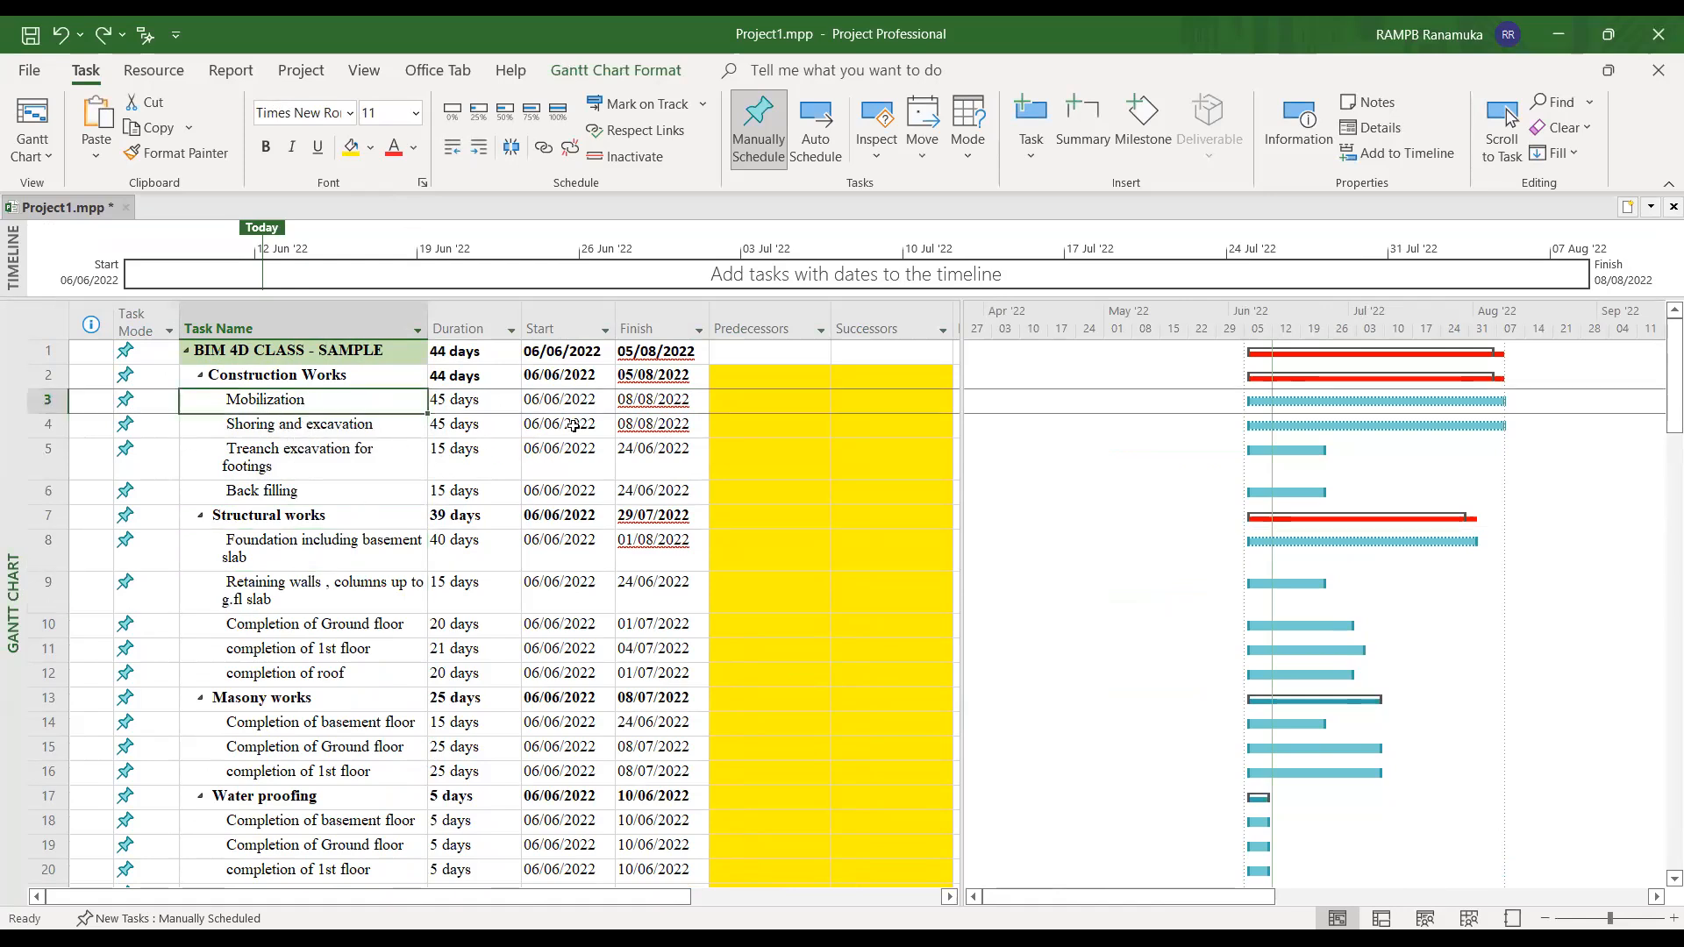
{"action": "key", "text": "Right"}
{"action": "key", "text": "Right"}
{"action": "key", "text": "Right"}
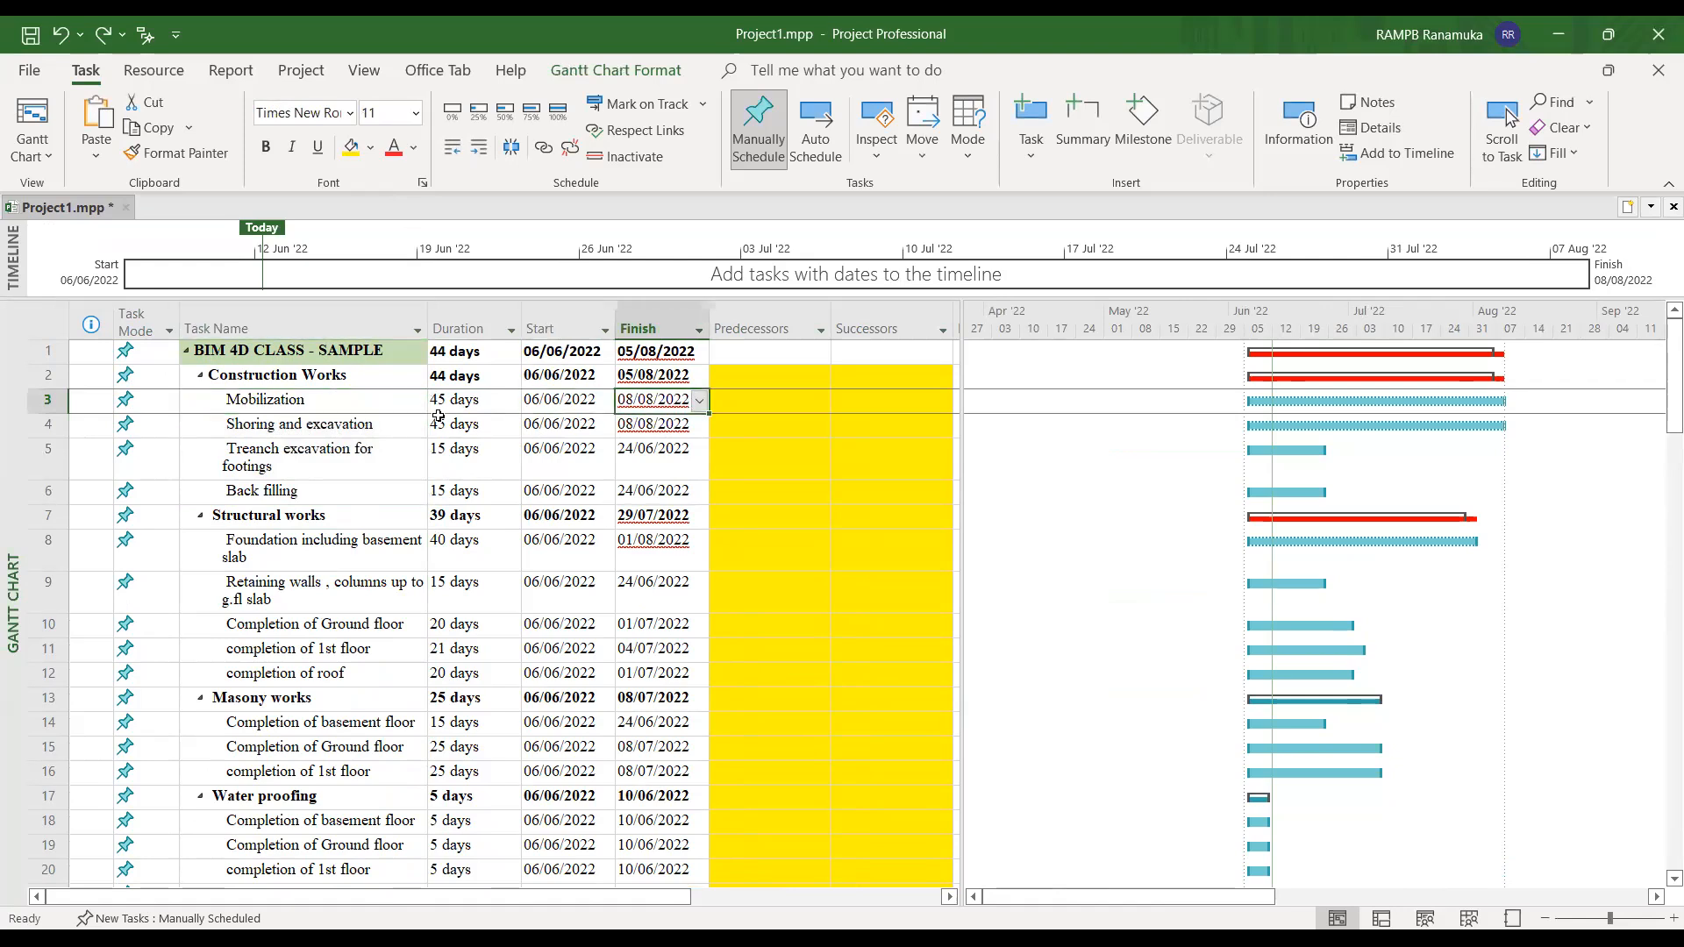
{"action": "left_click", "coordinate": [442, 406]}
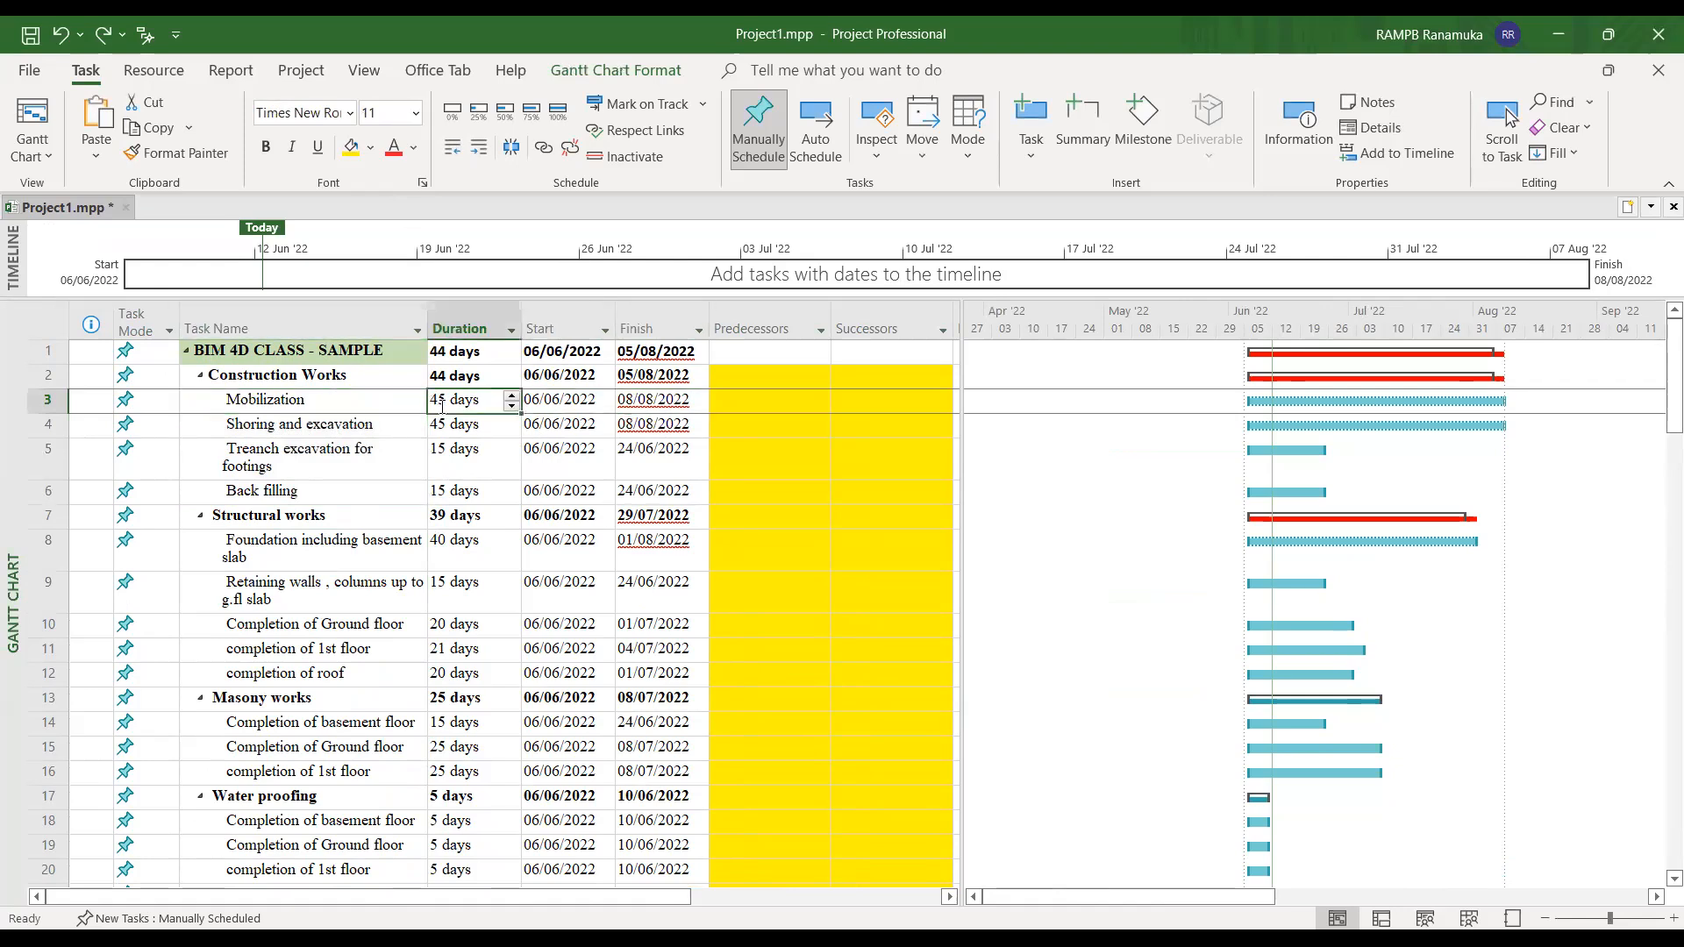
{"action": "left_click", "coordinate": [305, 428]}
{"action": "left_click", "coordinate": [321, 467]}
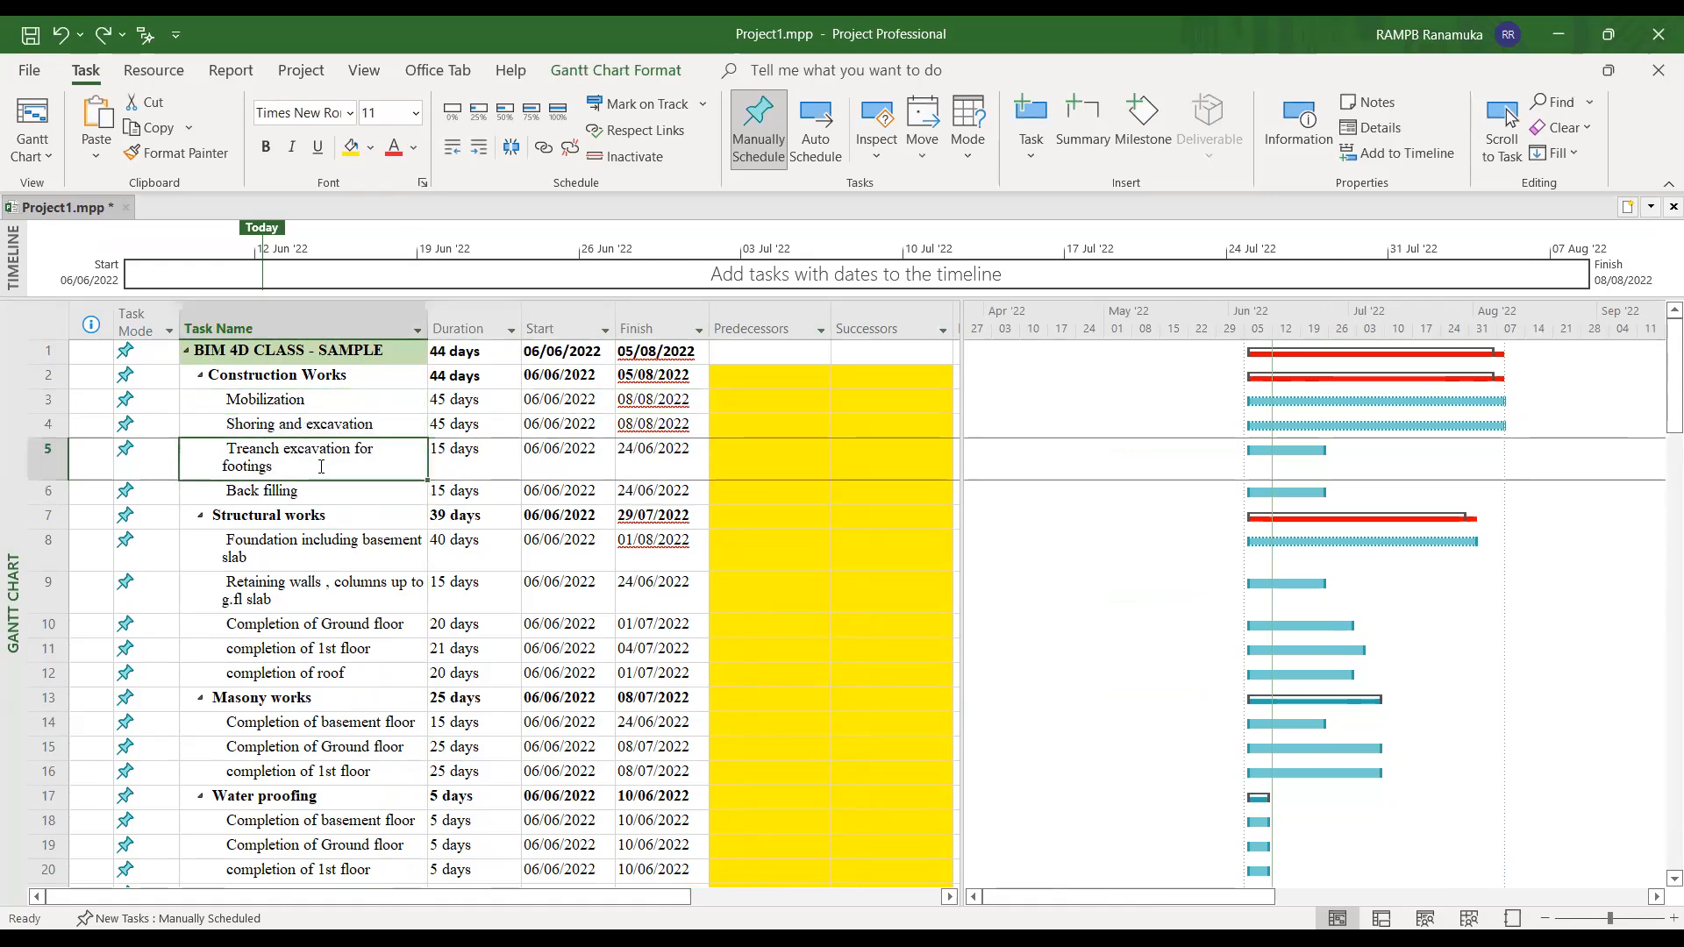
{"action": "left_click", "coordinate": [321, 500]}
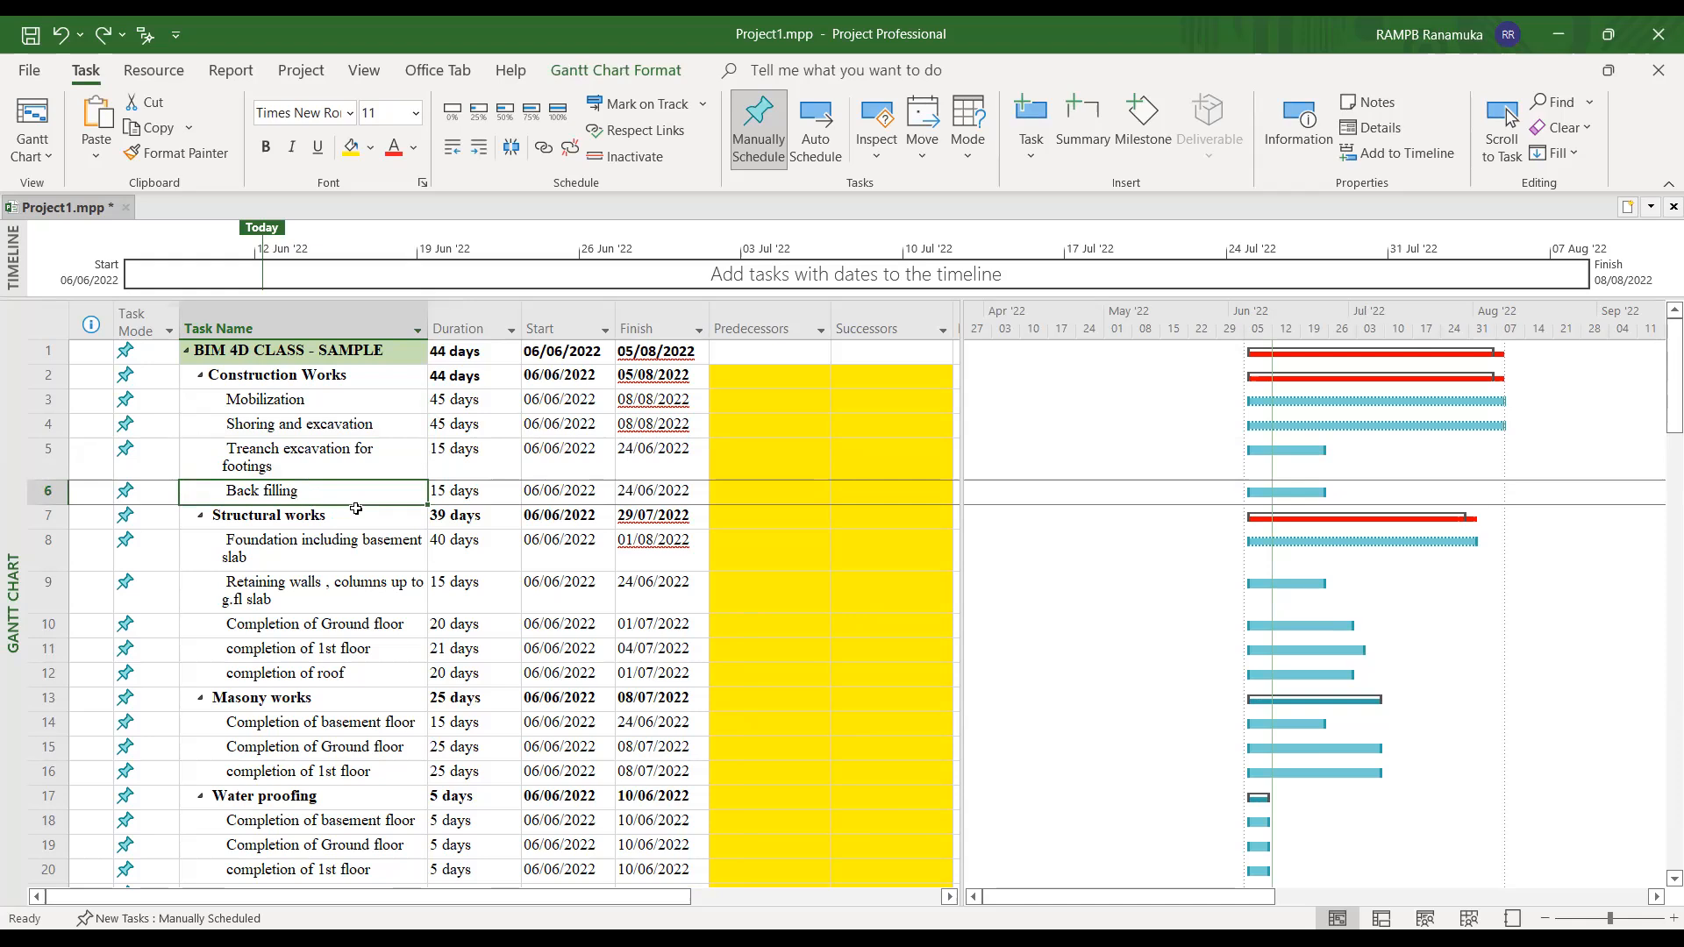
- Set the duration of the Mobilization task to 10 days
{"action": "left_click", "coordinate": [463, 399]}
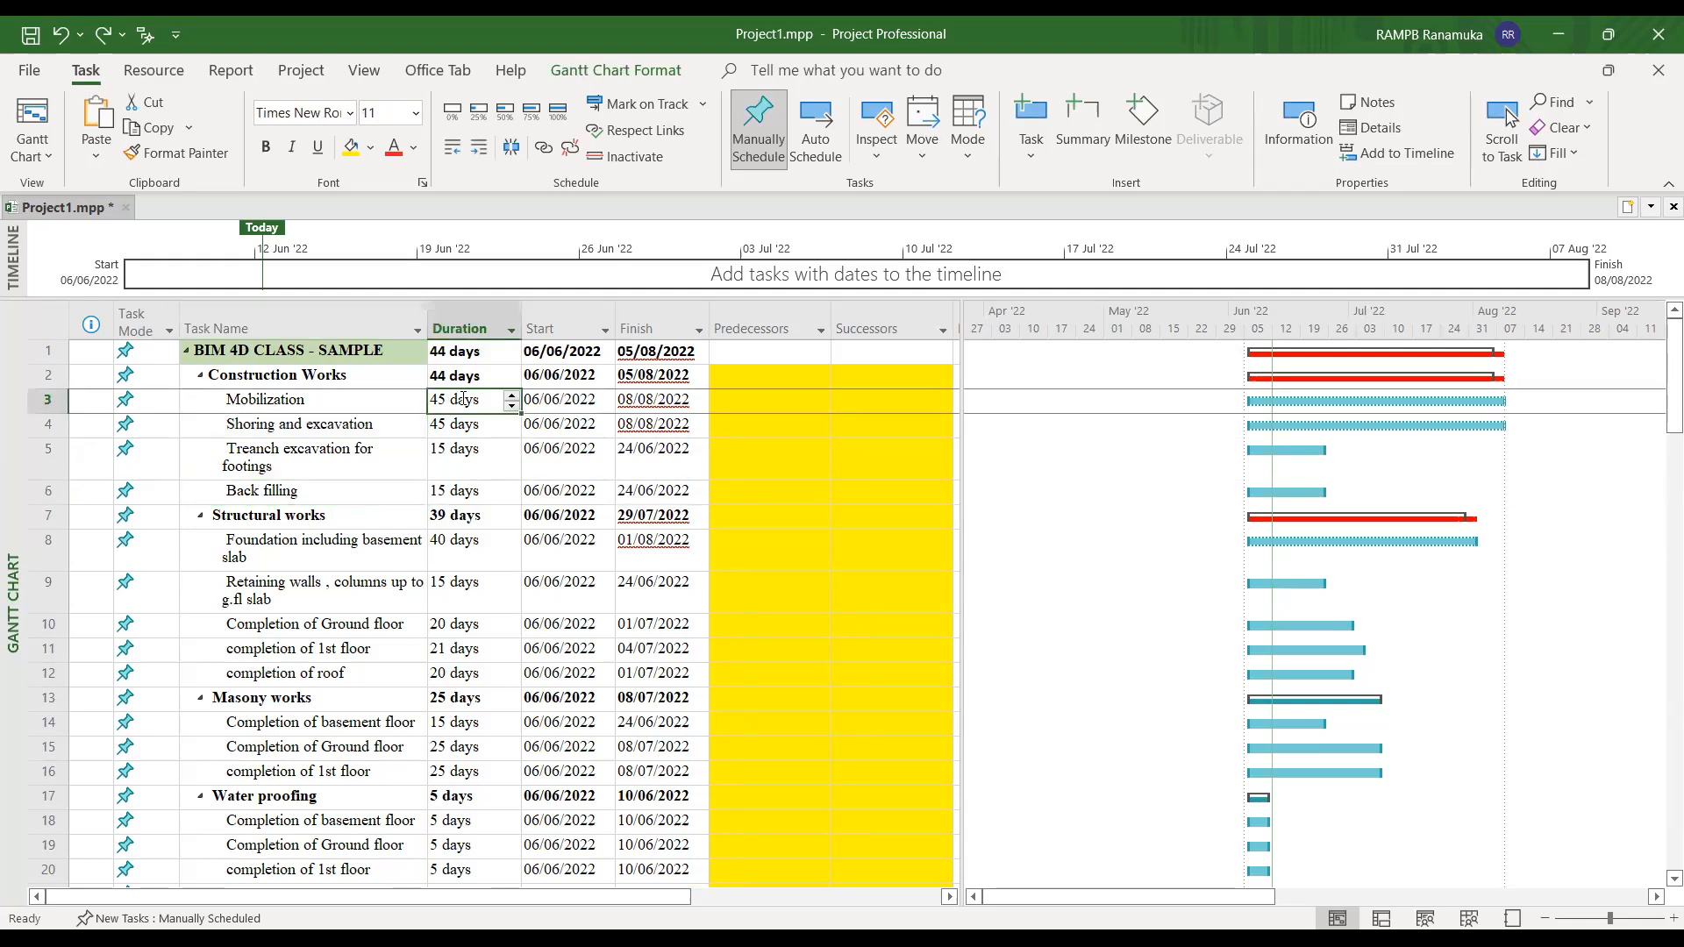
{"action": "type", "text": "10"}
{"action": "key", "text": "Return"}
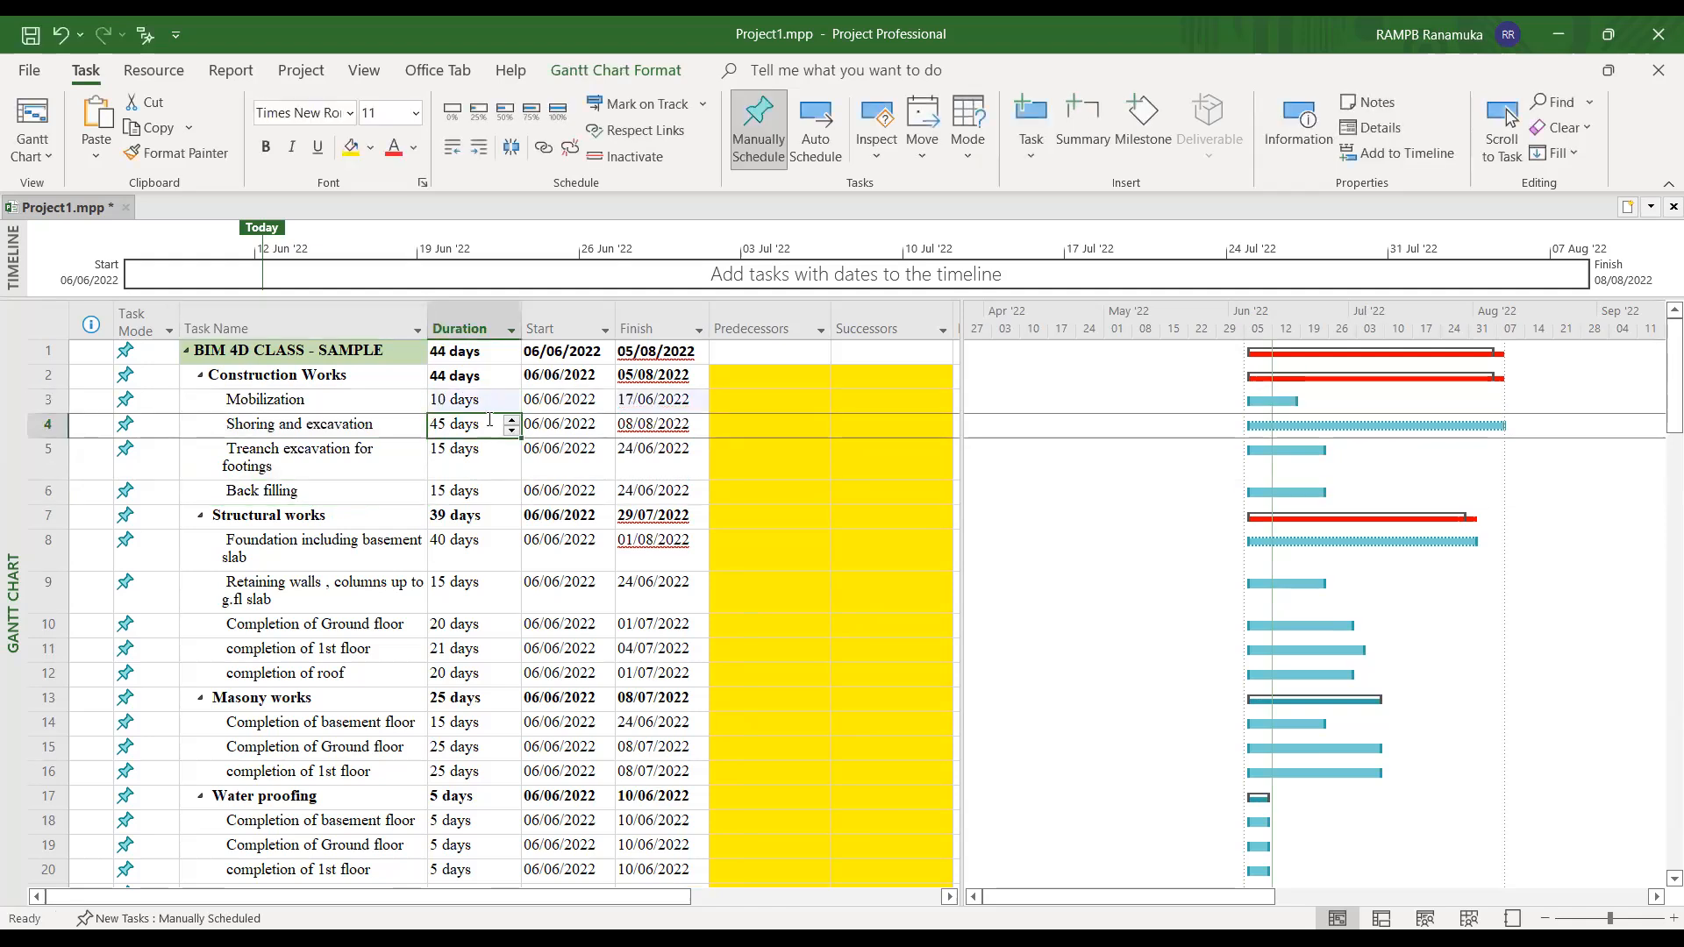
- Link Mobilization to Shoring and excavation so that shoring starts once mobilization has finished
{"action": "left_click", "coordinate": [502, 452]}
{"action": "left_click", "coordinate": [459, 427]}
{"action": "left_click", "coordinate": [316, 433]}
{"action": "left_click", "coordinate": [733, 425]}
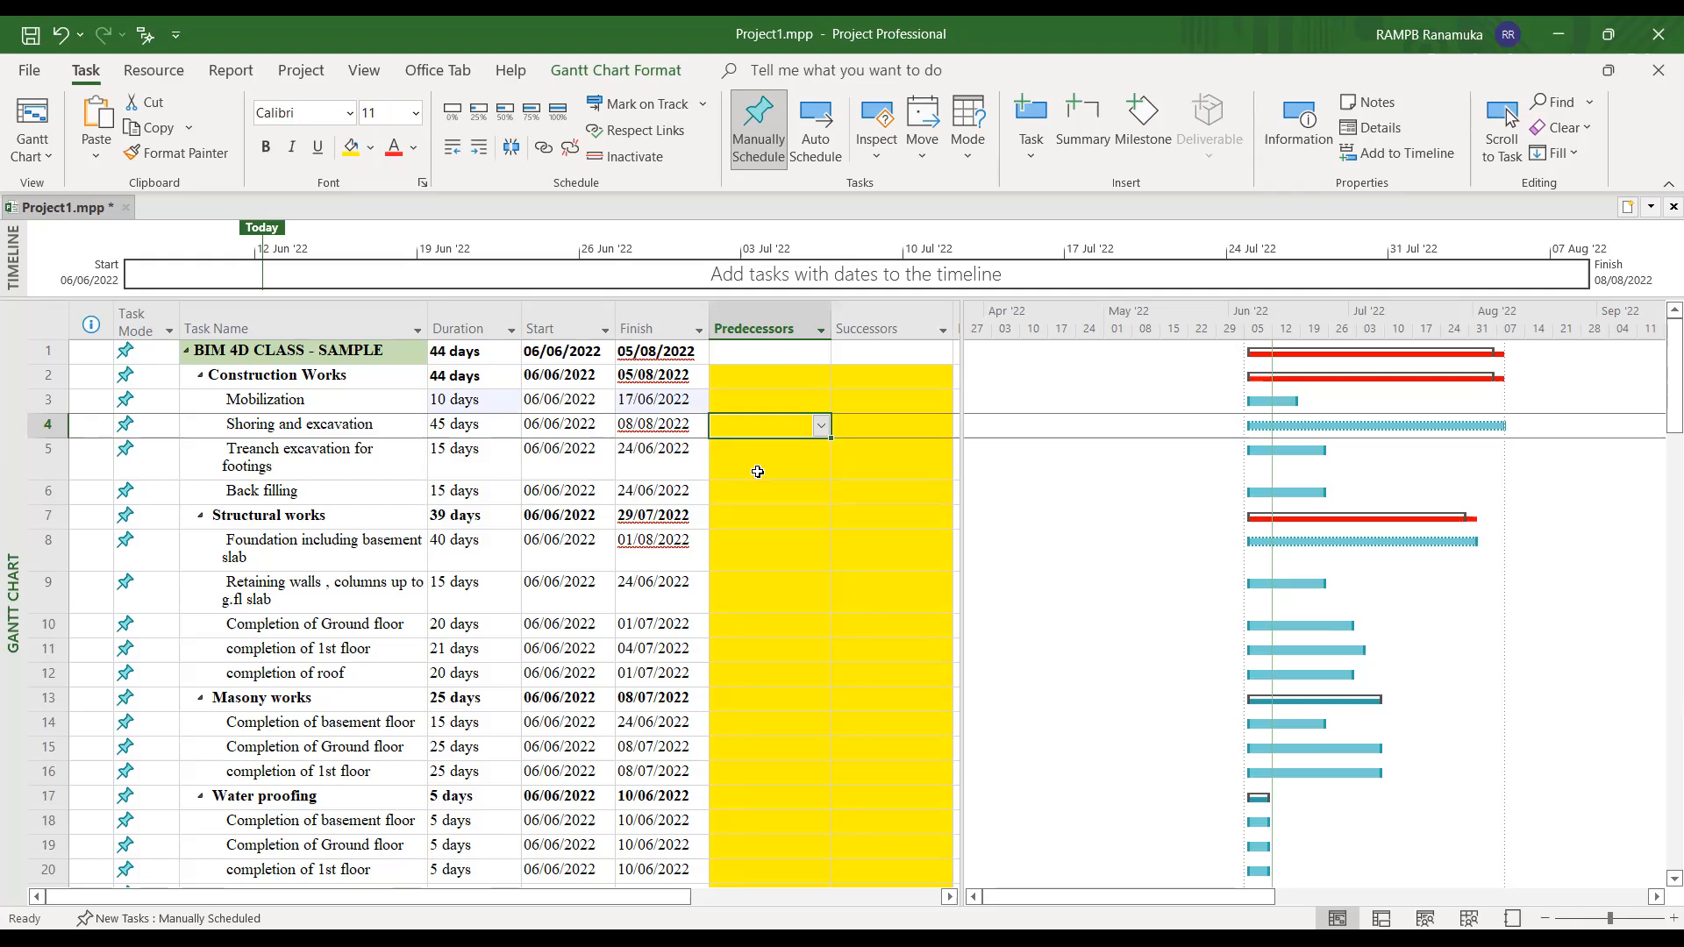
{"action": "left_click", "coordinate": [297, 404]}
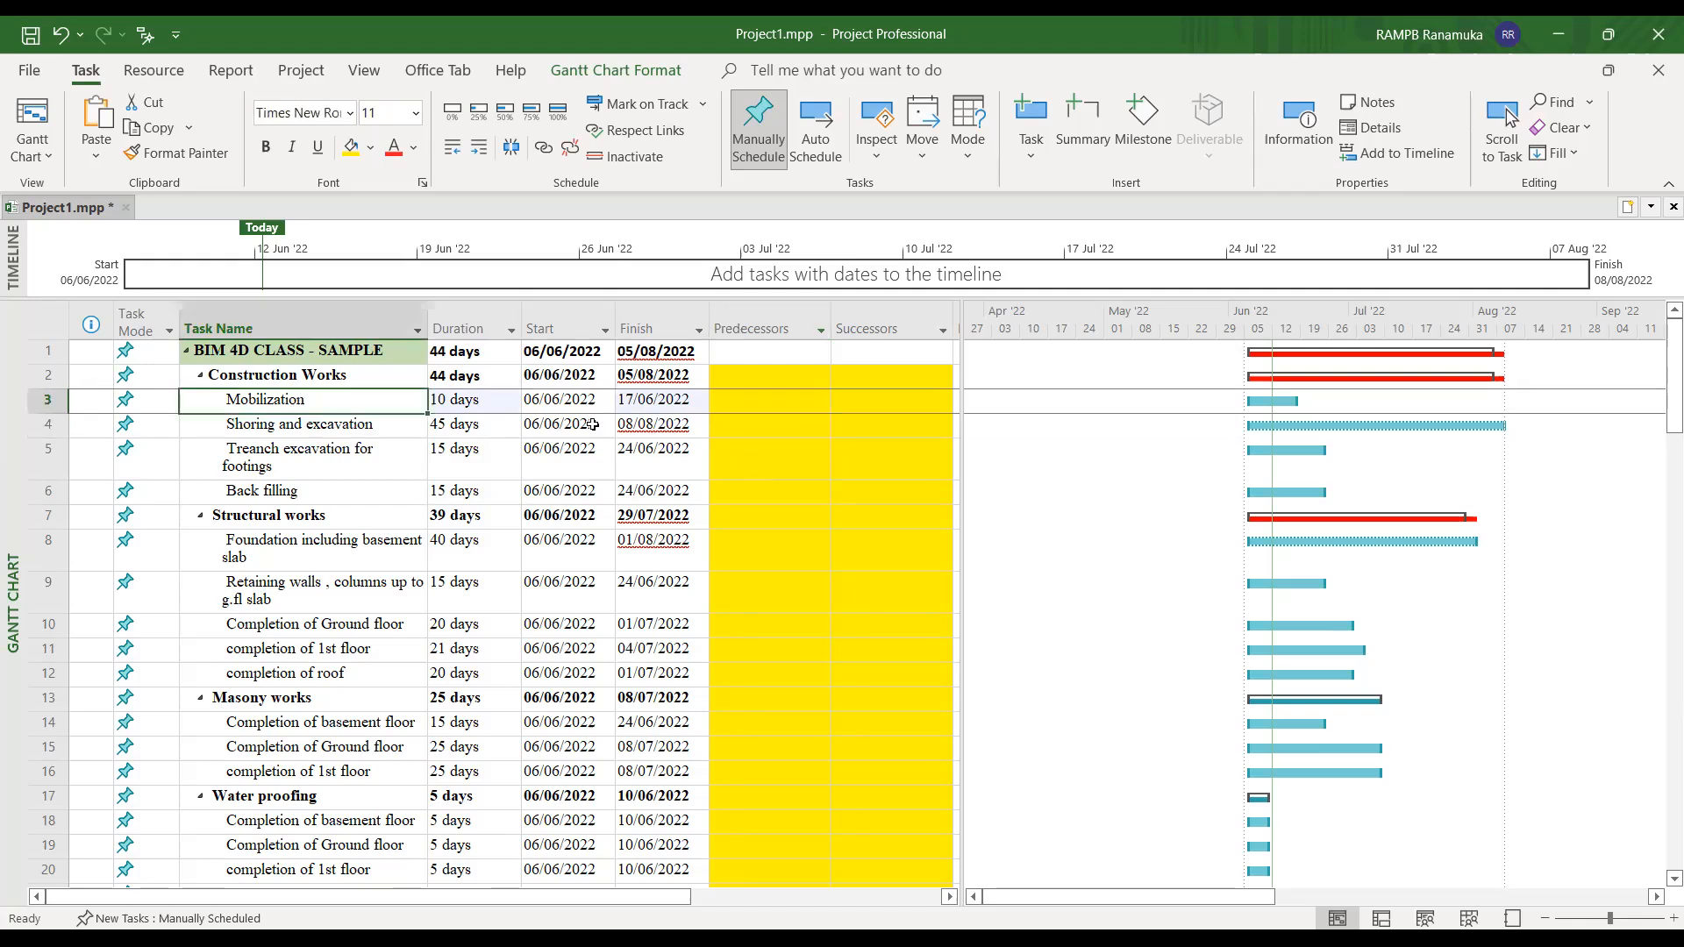
{"action": "left_click", "coordinate": [377, 430]}
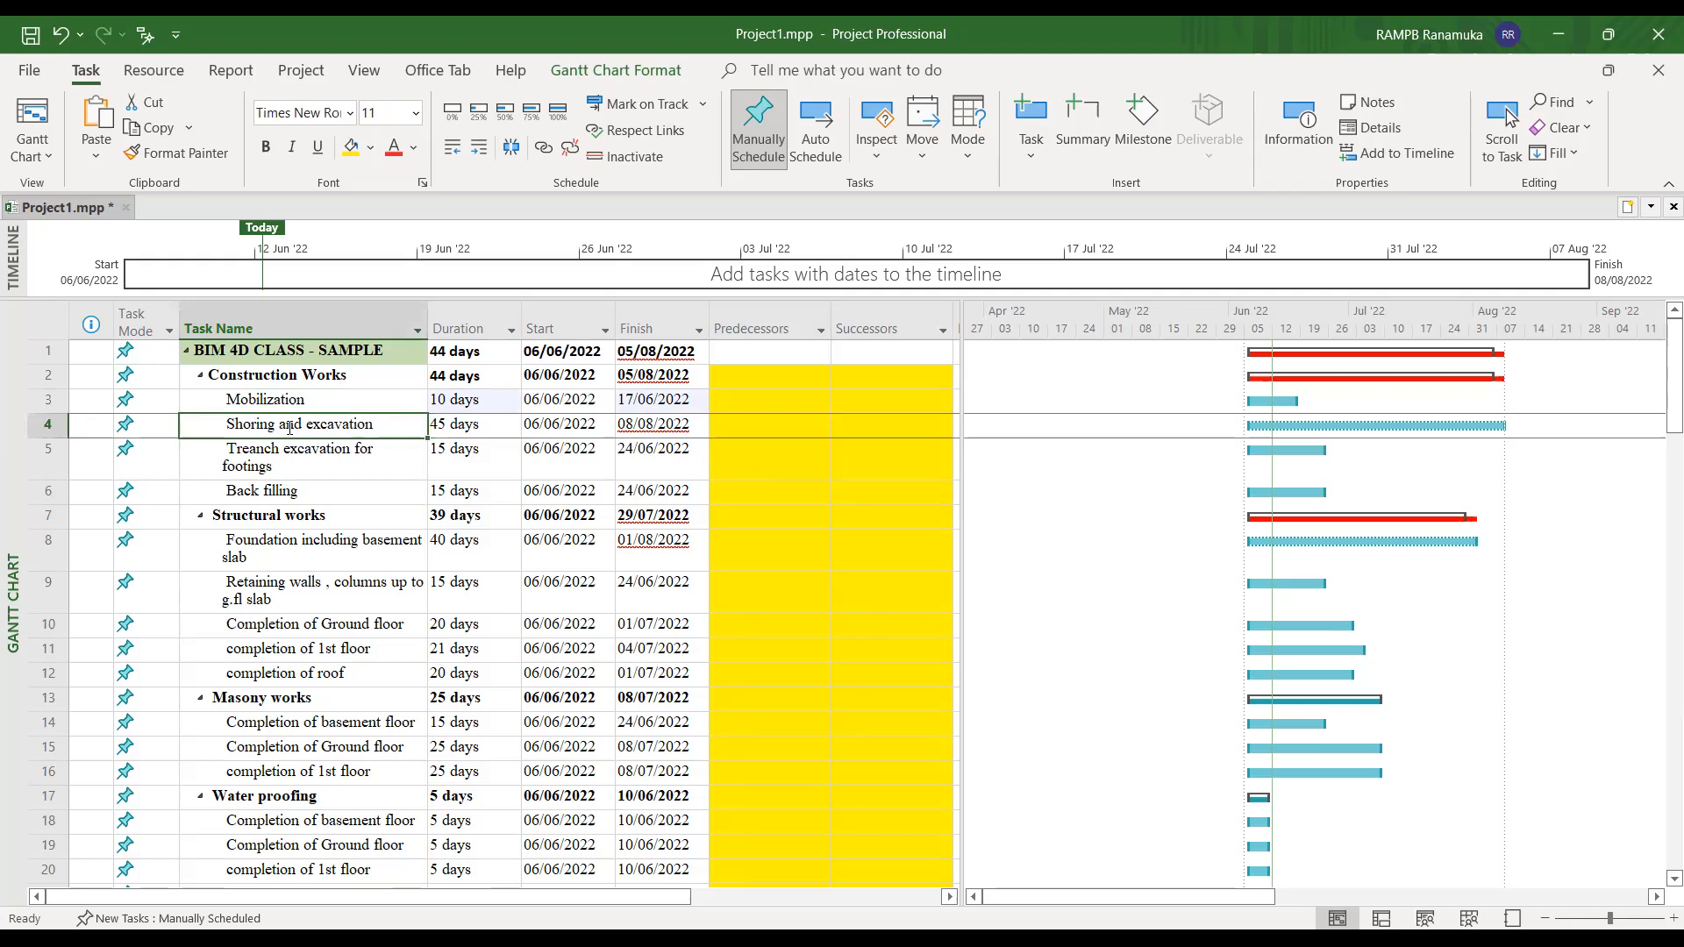
{"action": "left_click", "coordinate": [261, 453]}
{"action": "left_click", "coordinate": [279, 407]}
{"action": "left_click", "coordinate": [283, 429]}
{"action": "left_click", "coordinate": [274, 402]}
{"action": "left_click", "coordinate": [313, 427], "text": "shift"}
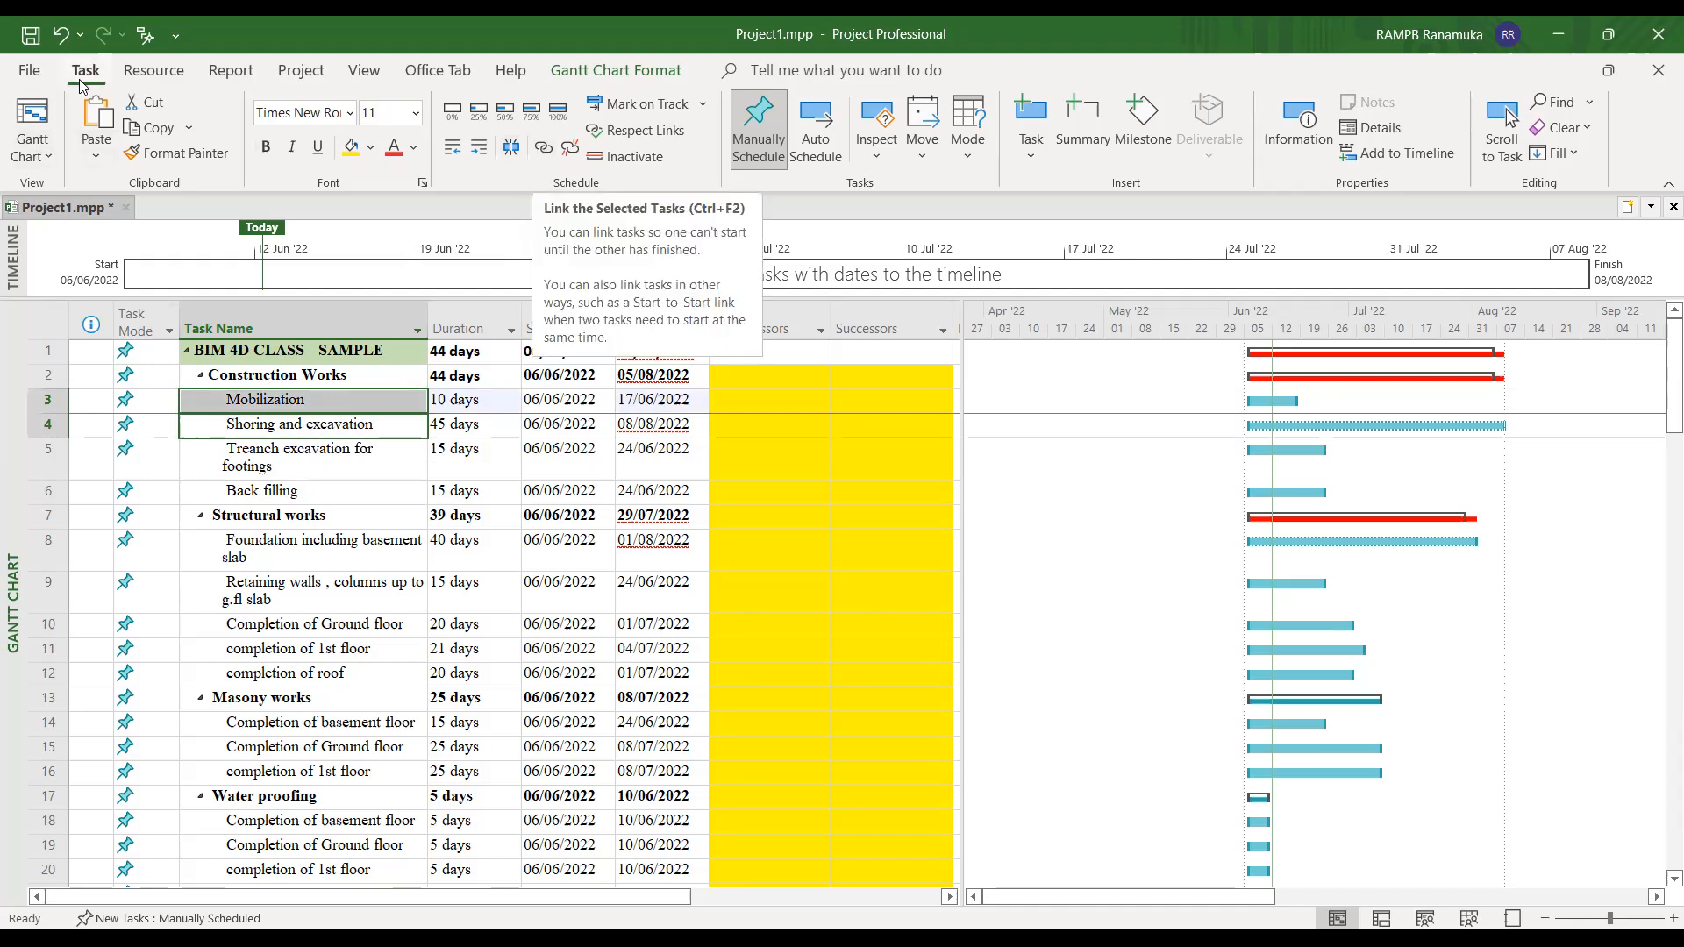
{"action": "left_click", "coordinate": [542, 154]}
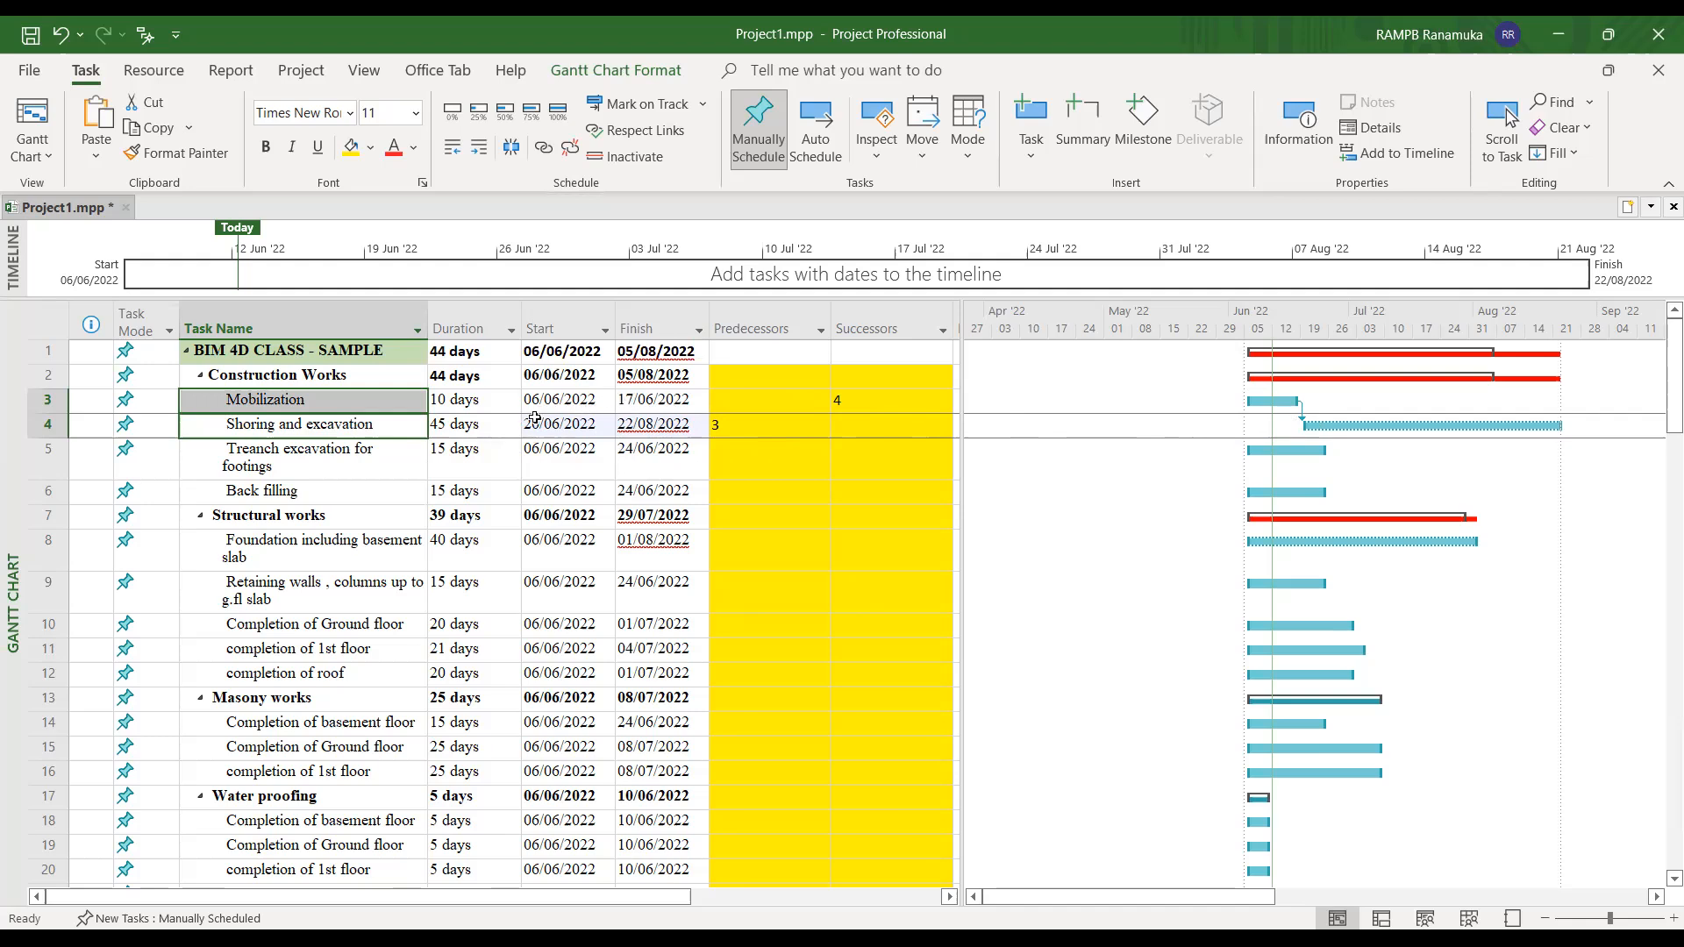
- Examine the working order of Shoring and excavation, Treanch excavation for footings and Back filling
{"action": "left_click", "coordinate": [302, 456]}
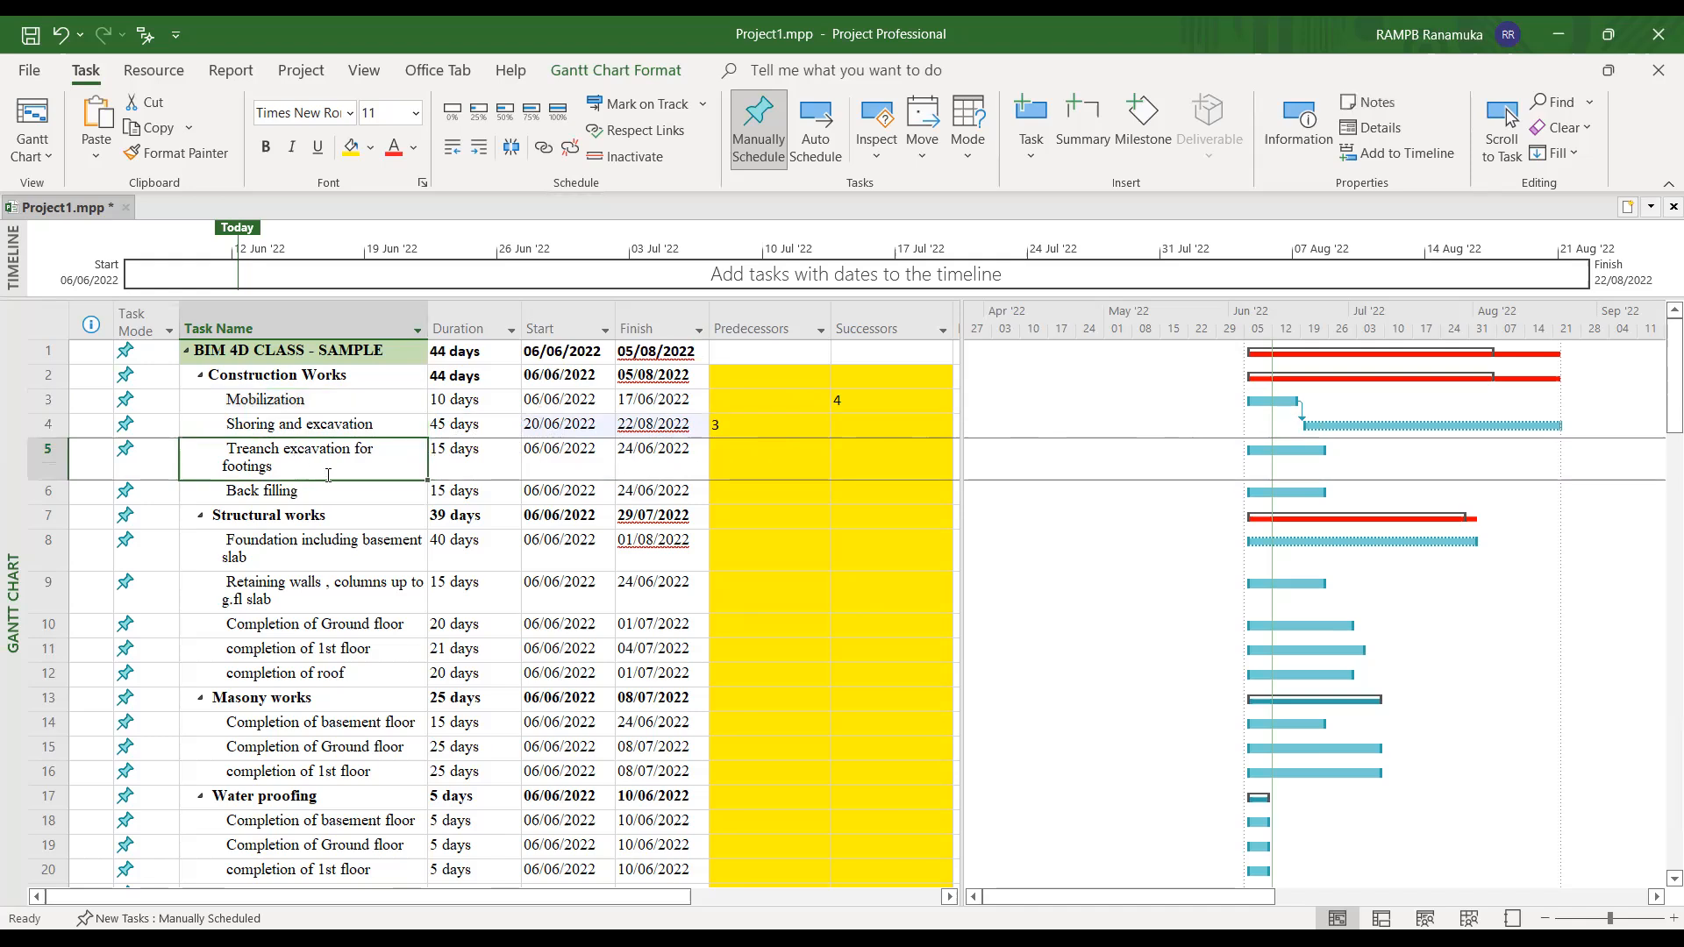
{"action": "left_click", "coordinate": [321, 431]}
{"action": "left_click", "coordinate": [321, 462]}
{"action": "left_click", "coordinate": [311, 495]}
{"action": "left_click", "coordinate": [304, 457]}
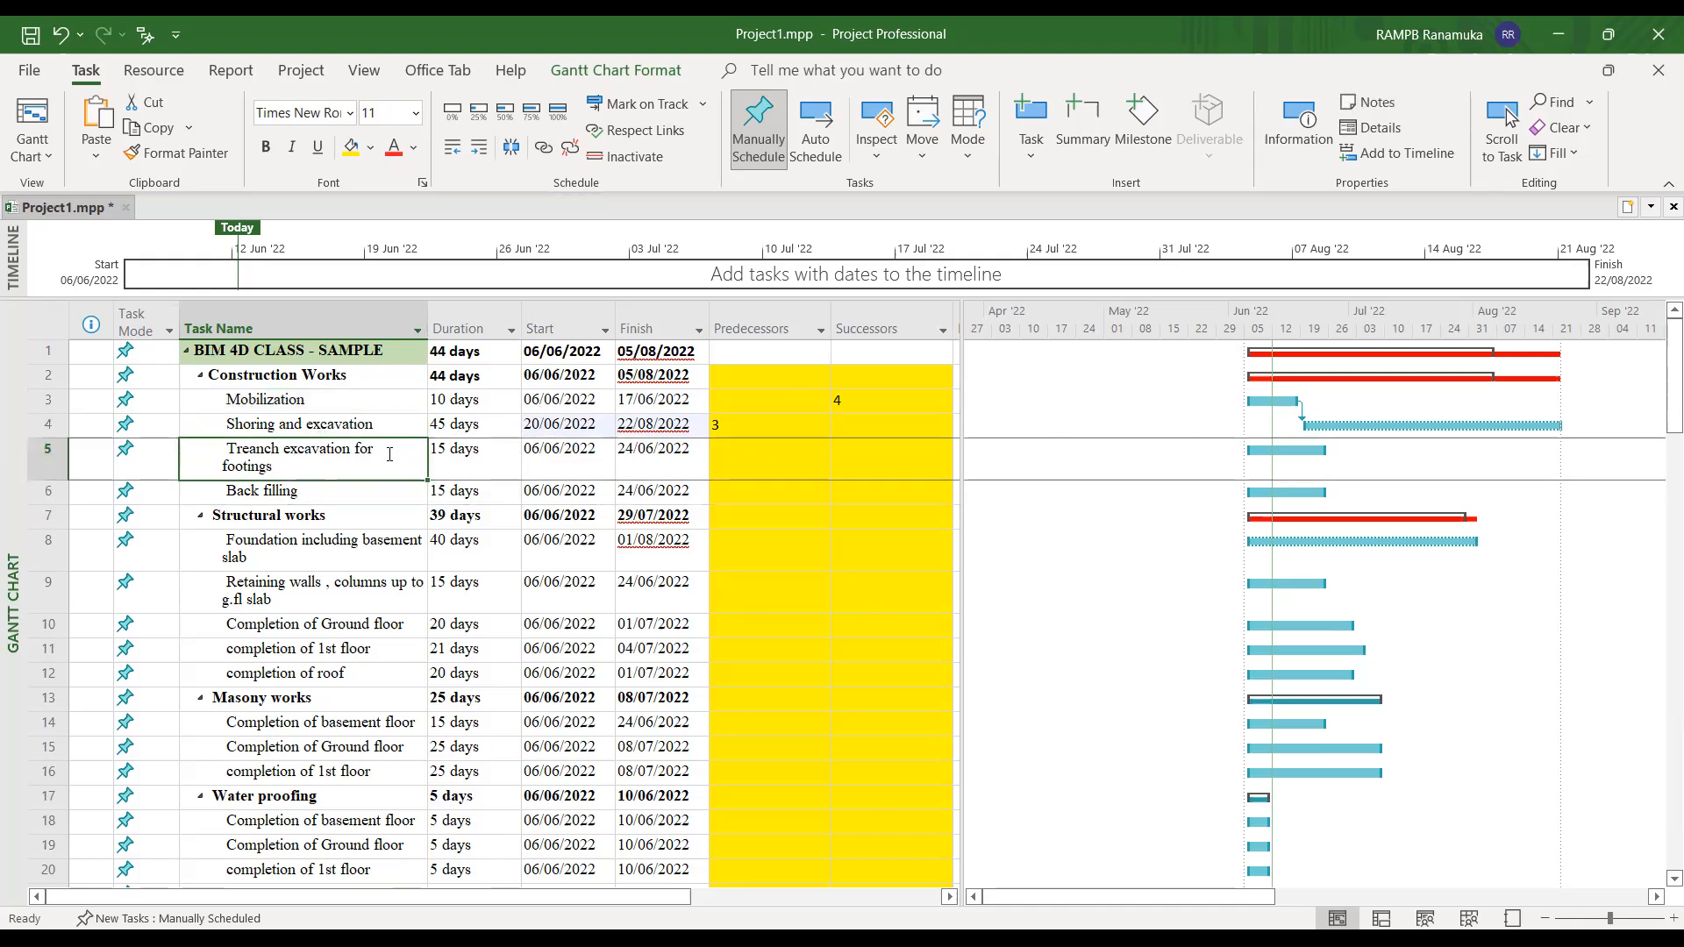
{"action": "left_click", "coordinate": [282, 423]}
{"action": "left_click", "coordinate": [273, 457]}
{"action": "left_click", "coordinate": [303, 423]}
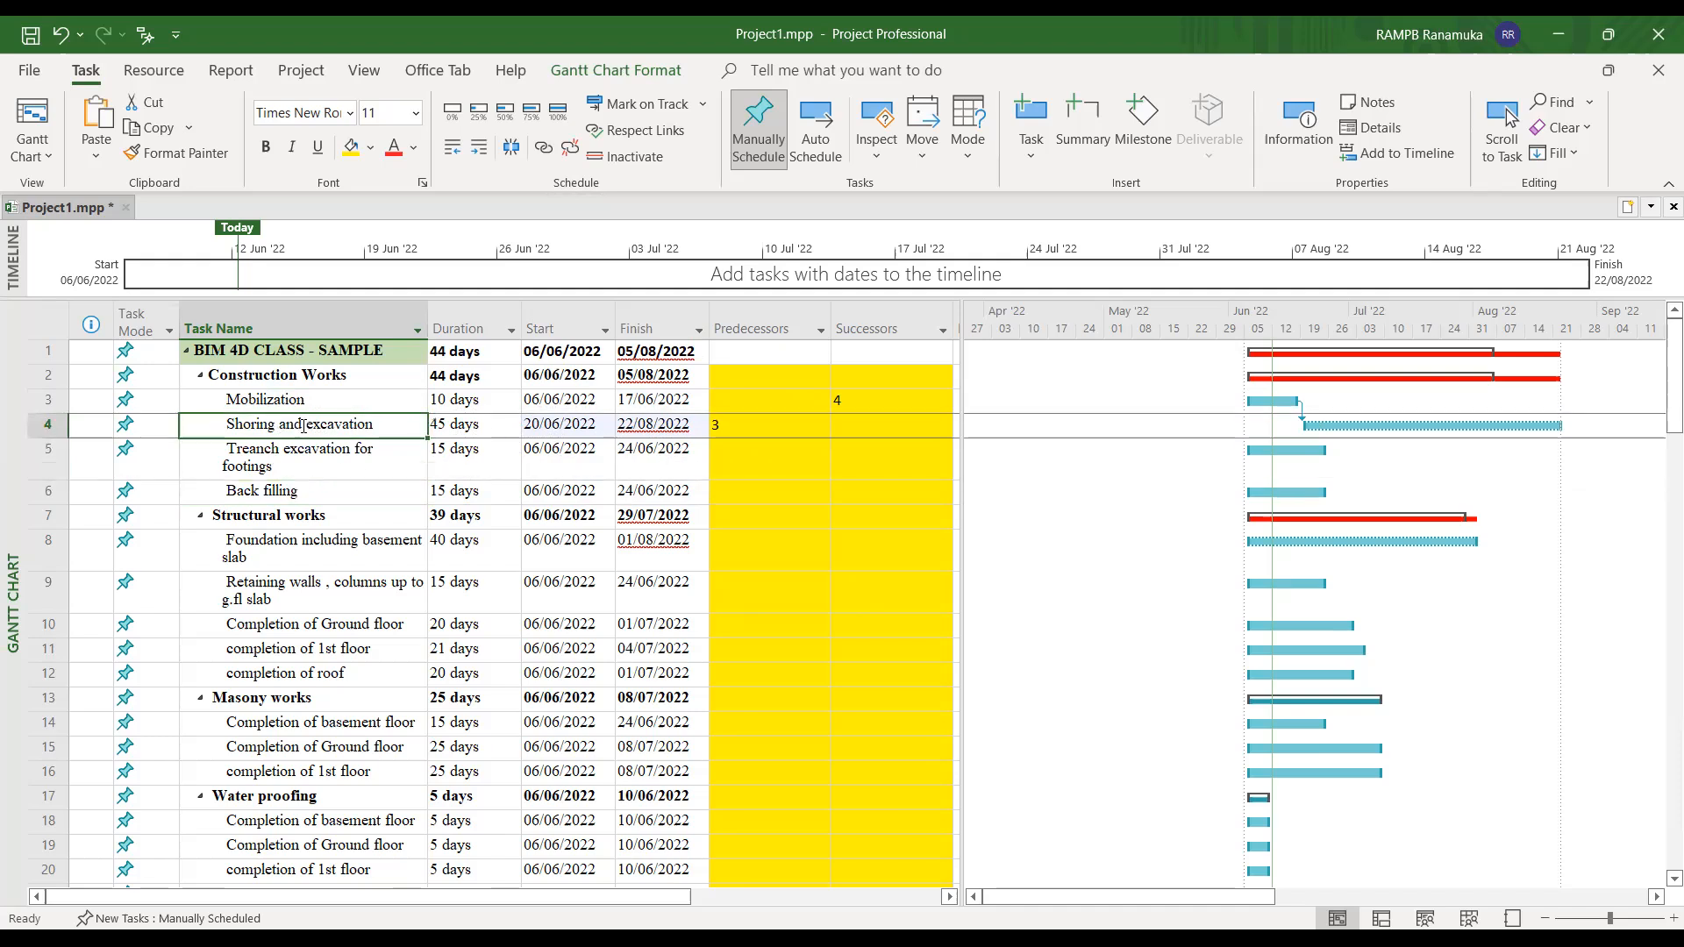
{"action": "left_click", "coordinate": [301, 490]}
{"action": "left_click", "coordinate": [305, 463]}
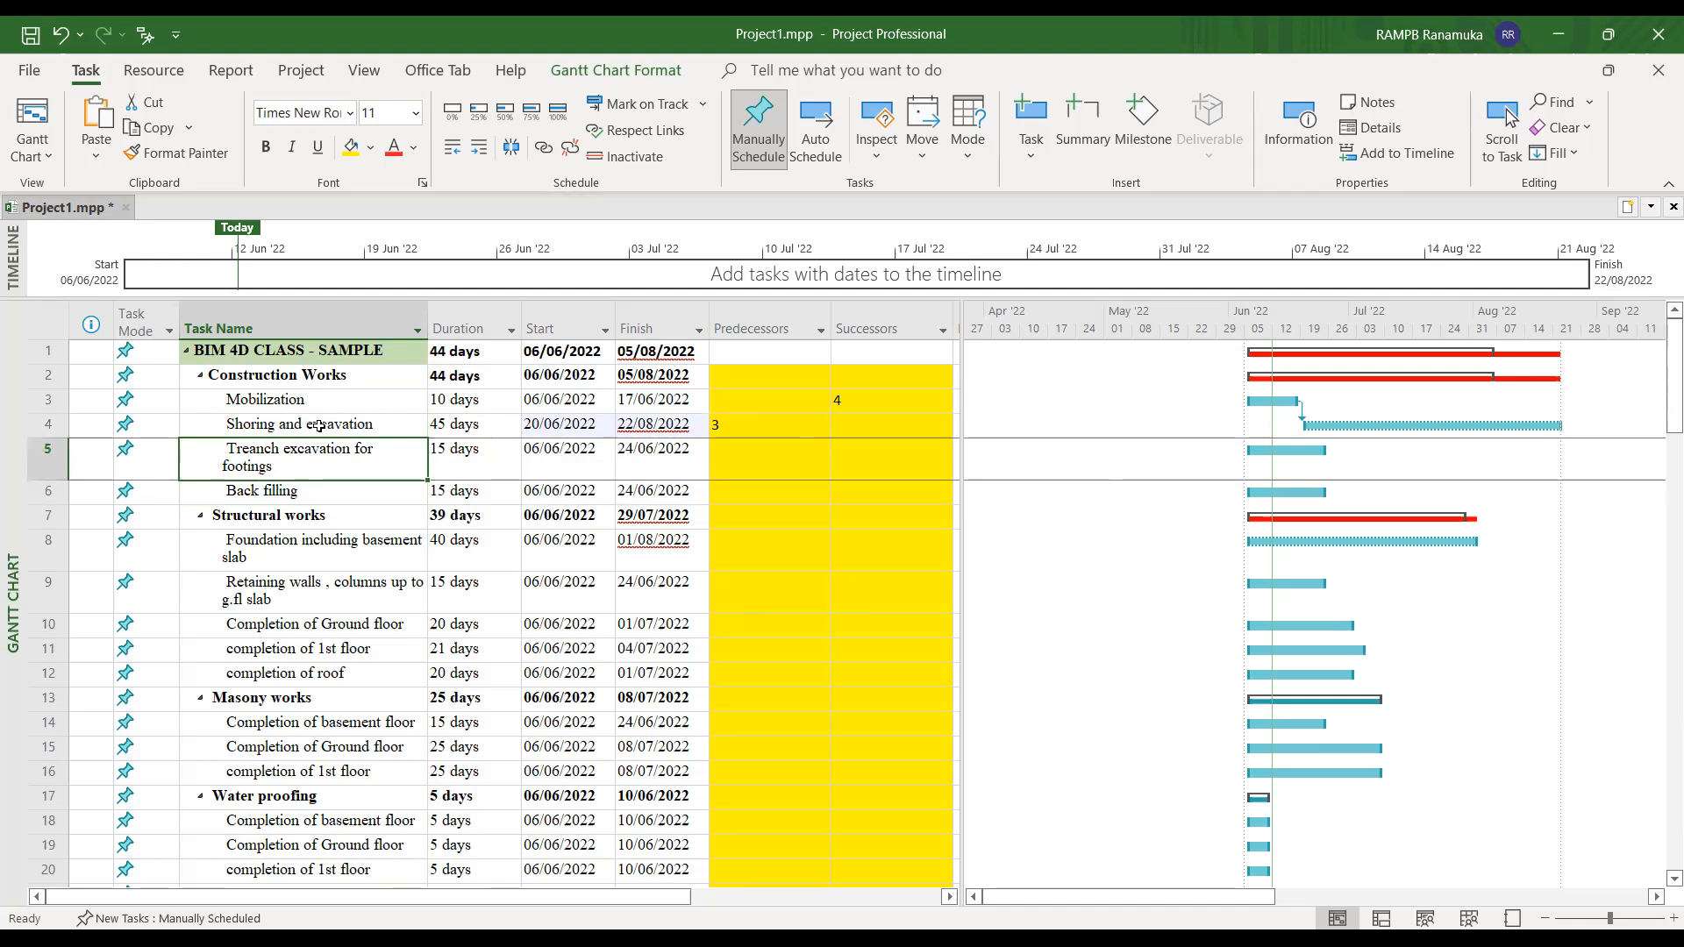
- Try linking Shoring and excavation to Treanch excavation for footings between their Gantt bars, and undo the attempts
{"action": "left_click", "coordinate": [309, 428], "text": "ctrl"}
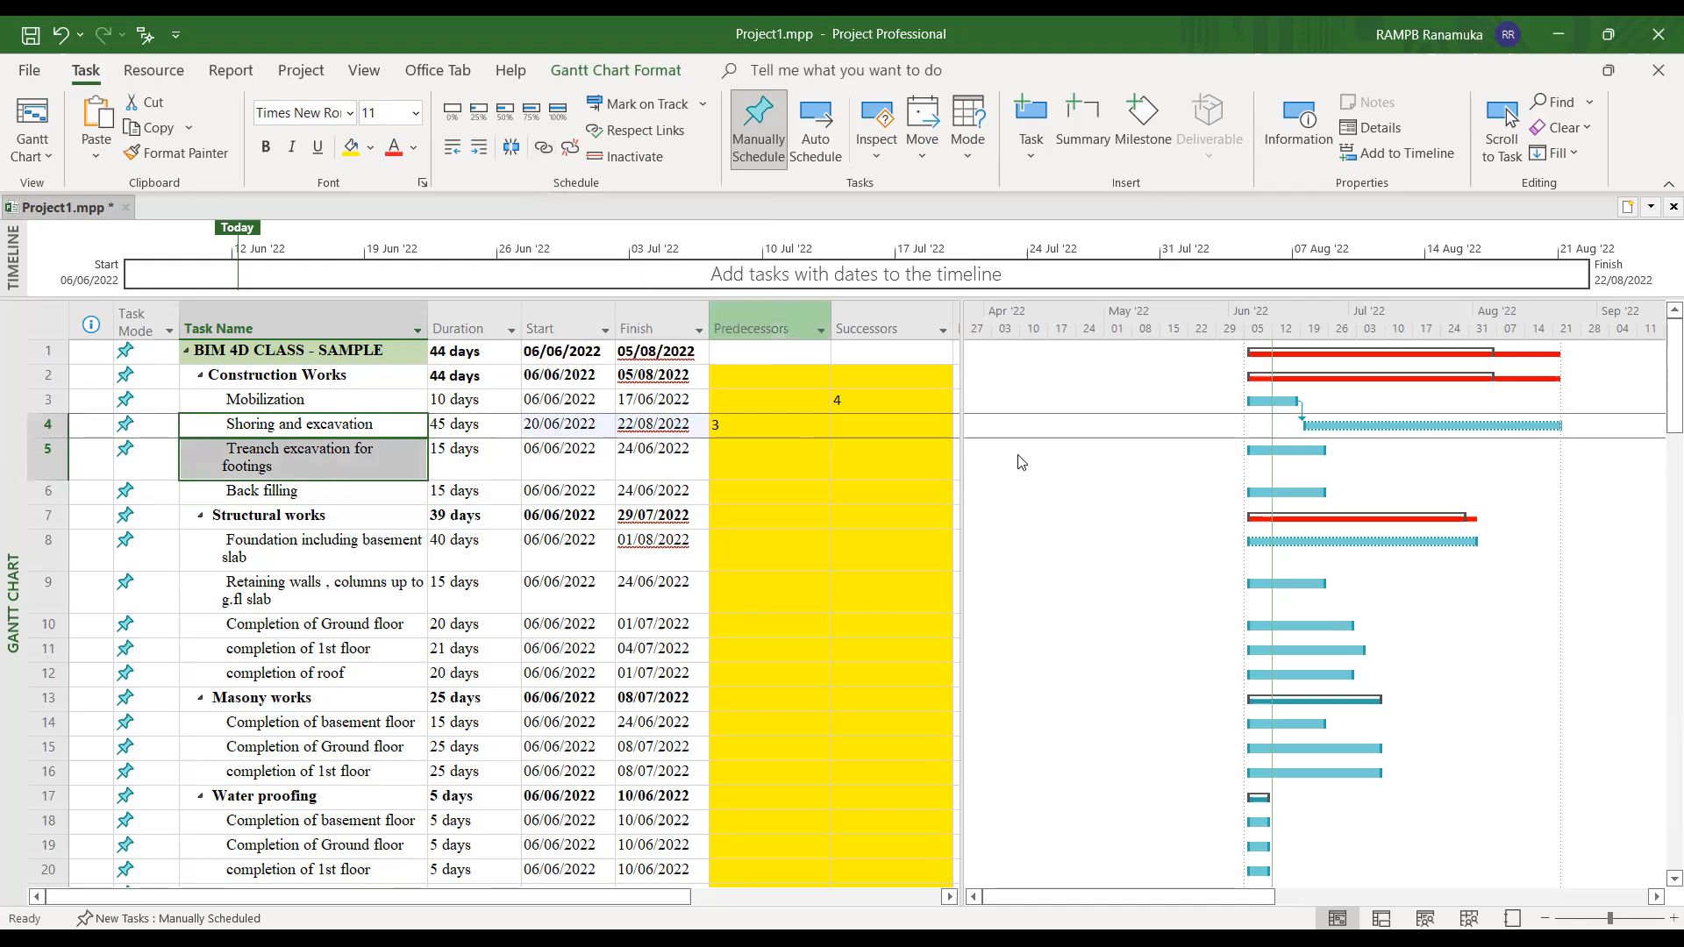
{"action": "left_click", "coordinate": [1365, 424]}
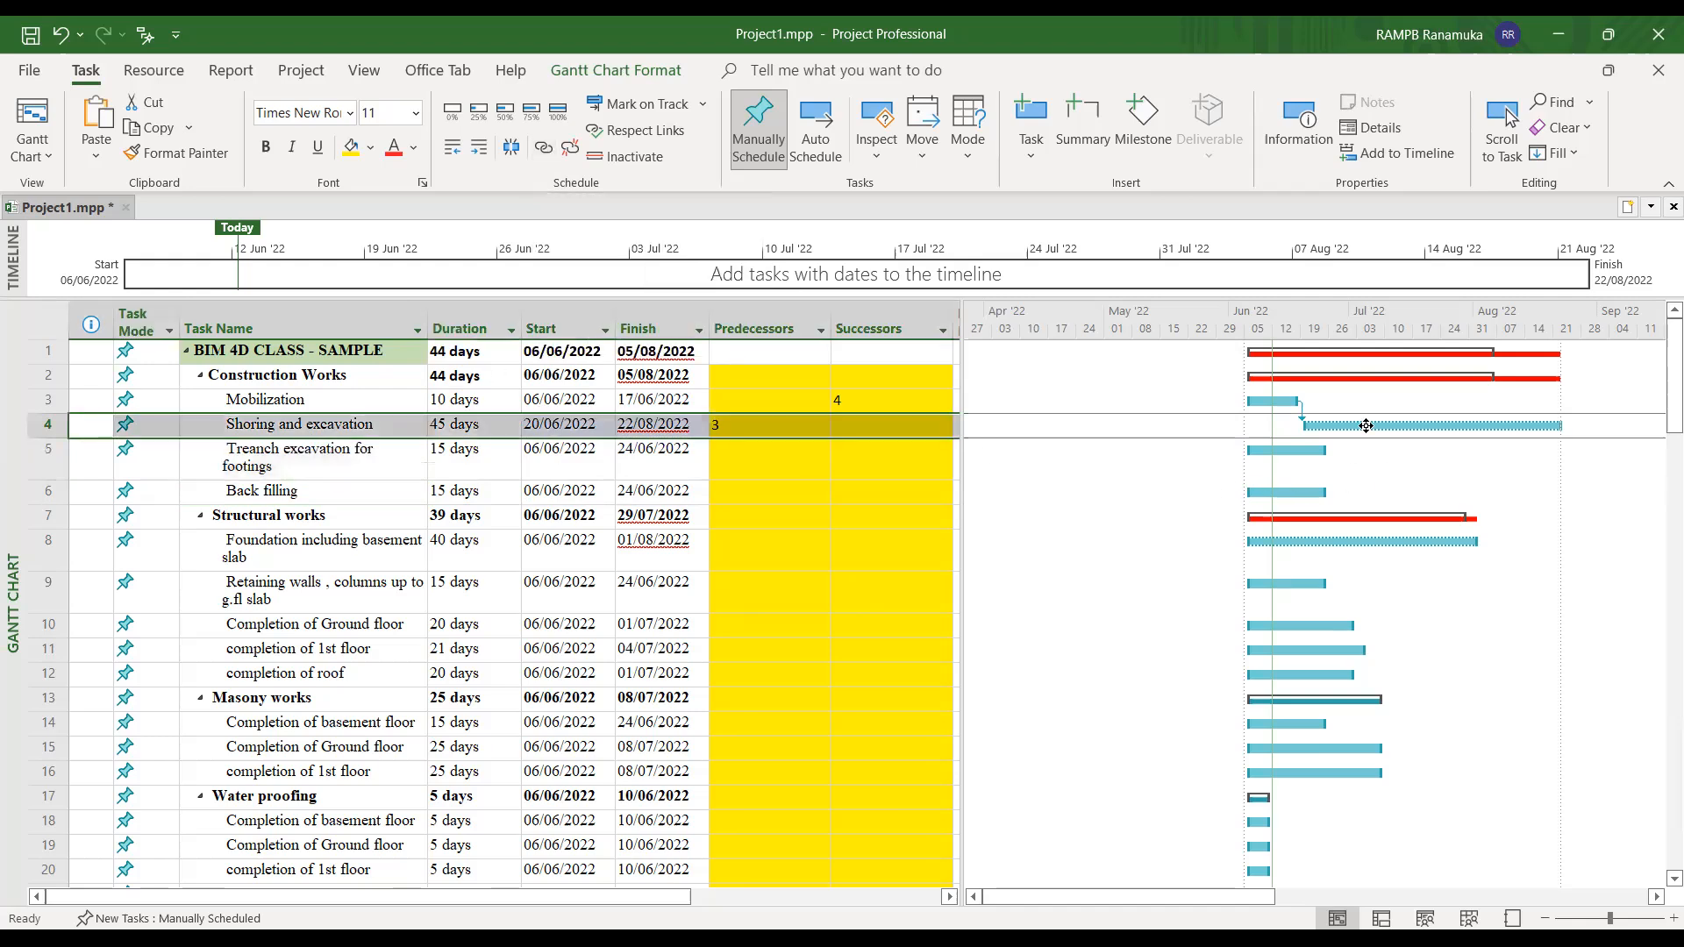
{"action": "left_click_drag", "start_coordinate": [1506, 429], "coordinate": [1330, 449]}
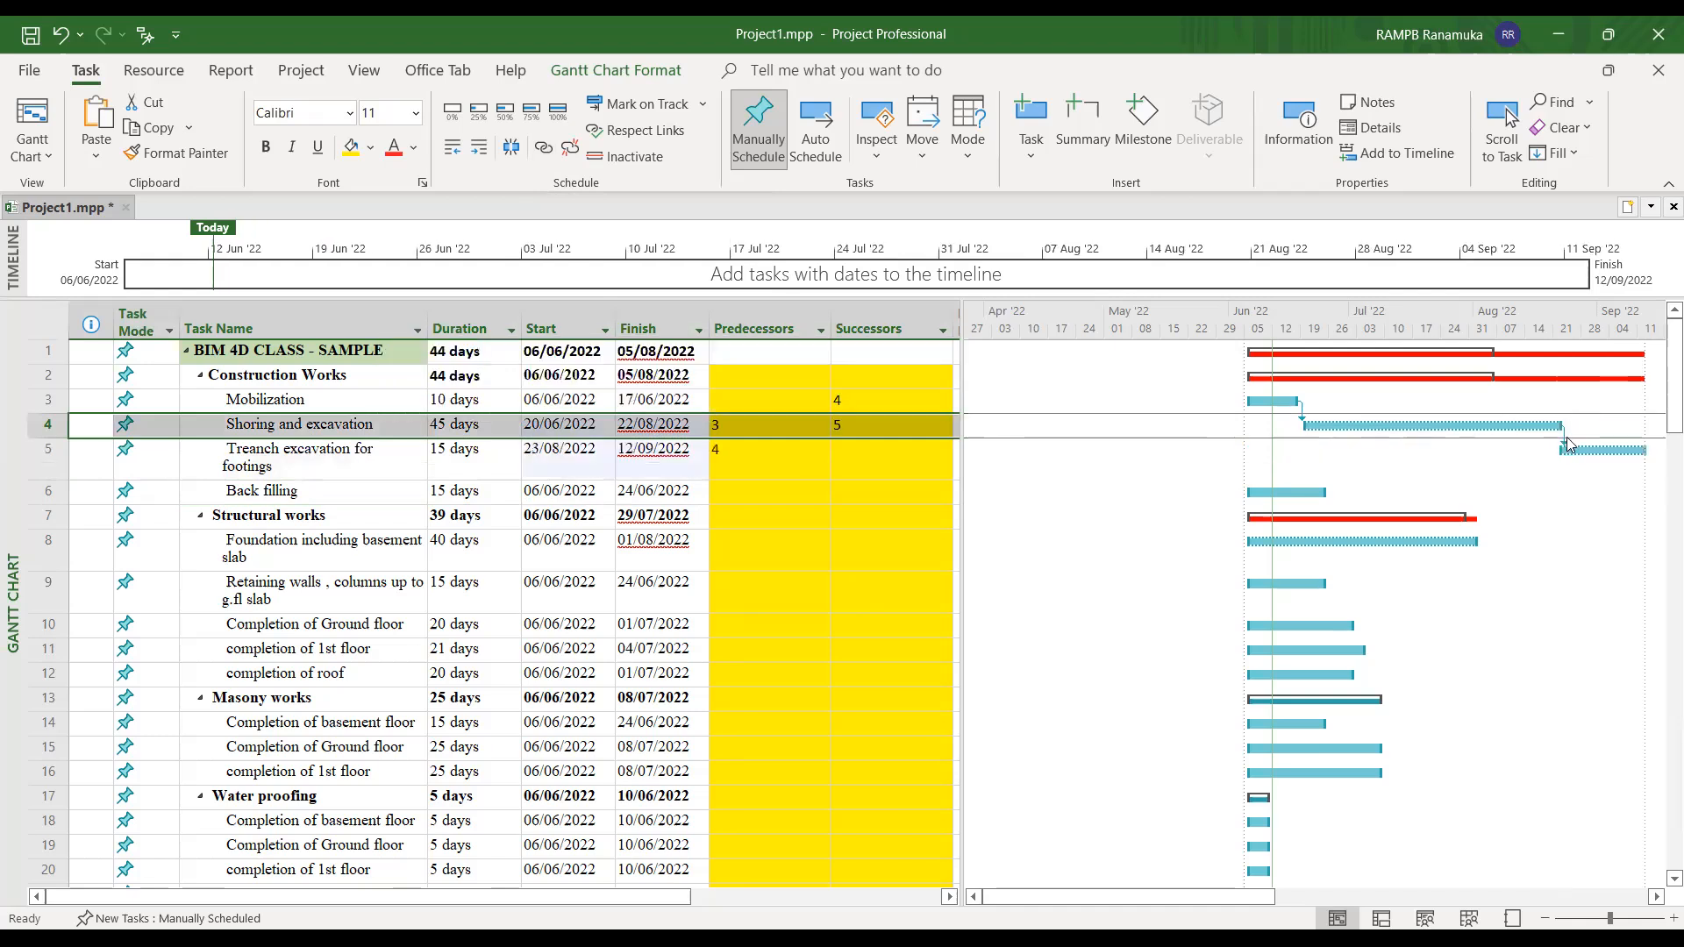
{"action": "key", "text": "ctrl+z"}
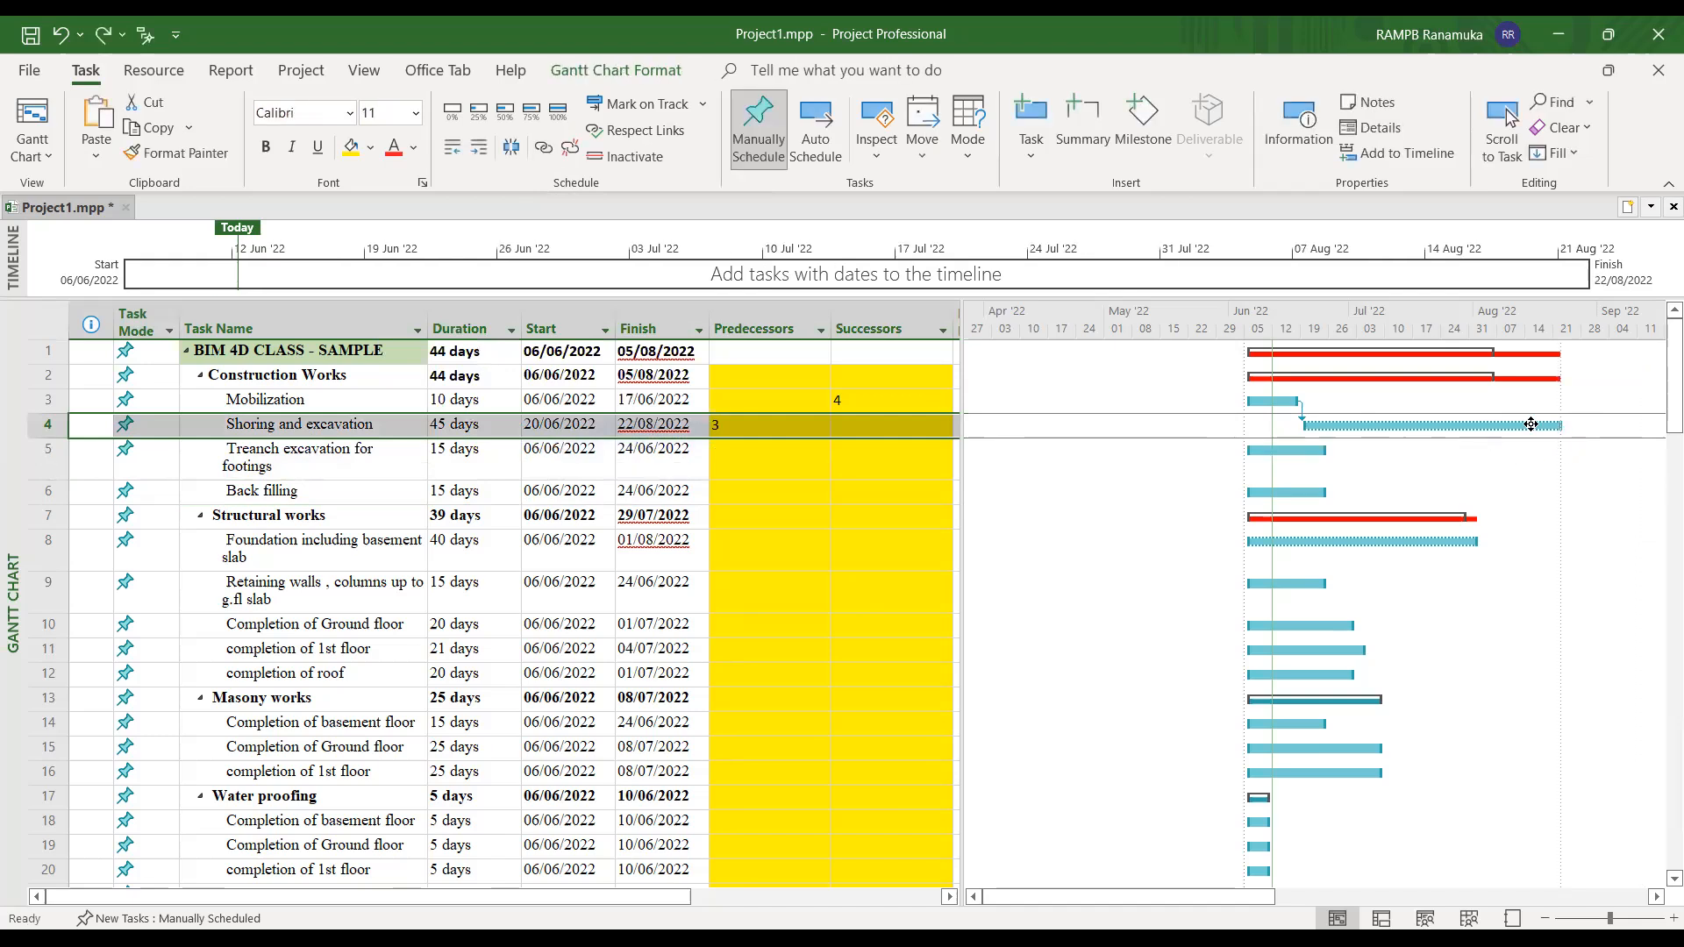
{"action": "left_click_drag", "start_coordinate": [1546, 427], "coordinate": [1435, 437]}
{"action": "key", "text": "ctrl+z"}
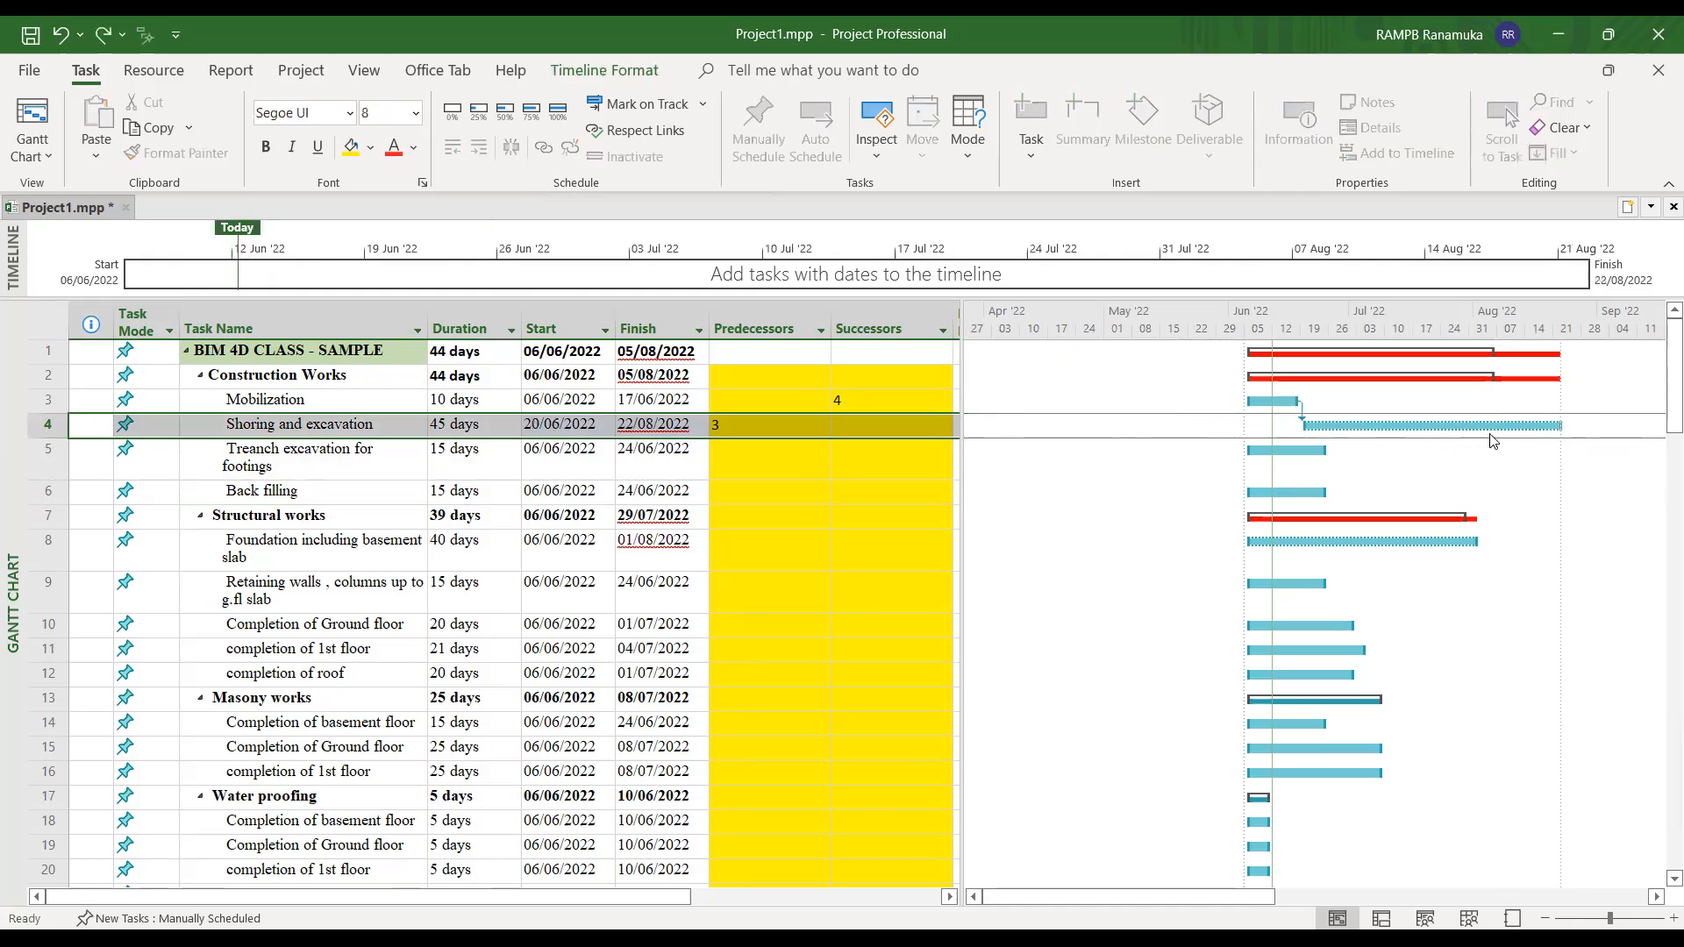
{"action": "left_click_drag", "start_coordinate": [1561, 427], "coordinate": [1318, 465]}
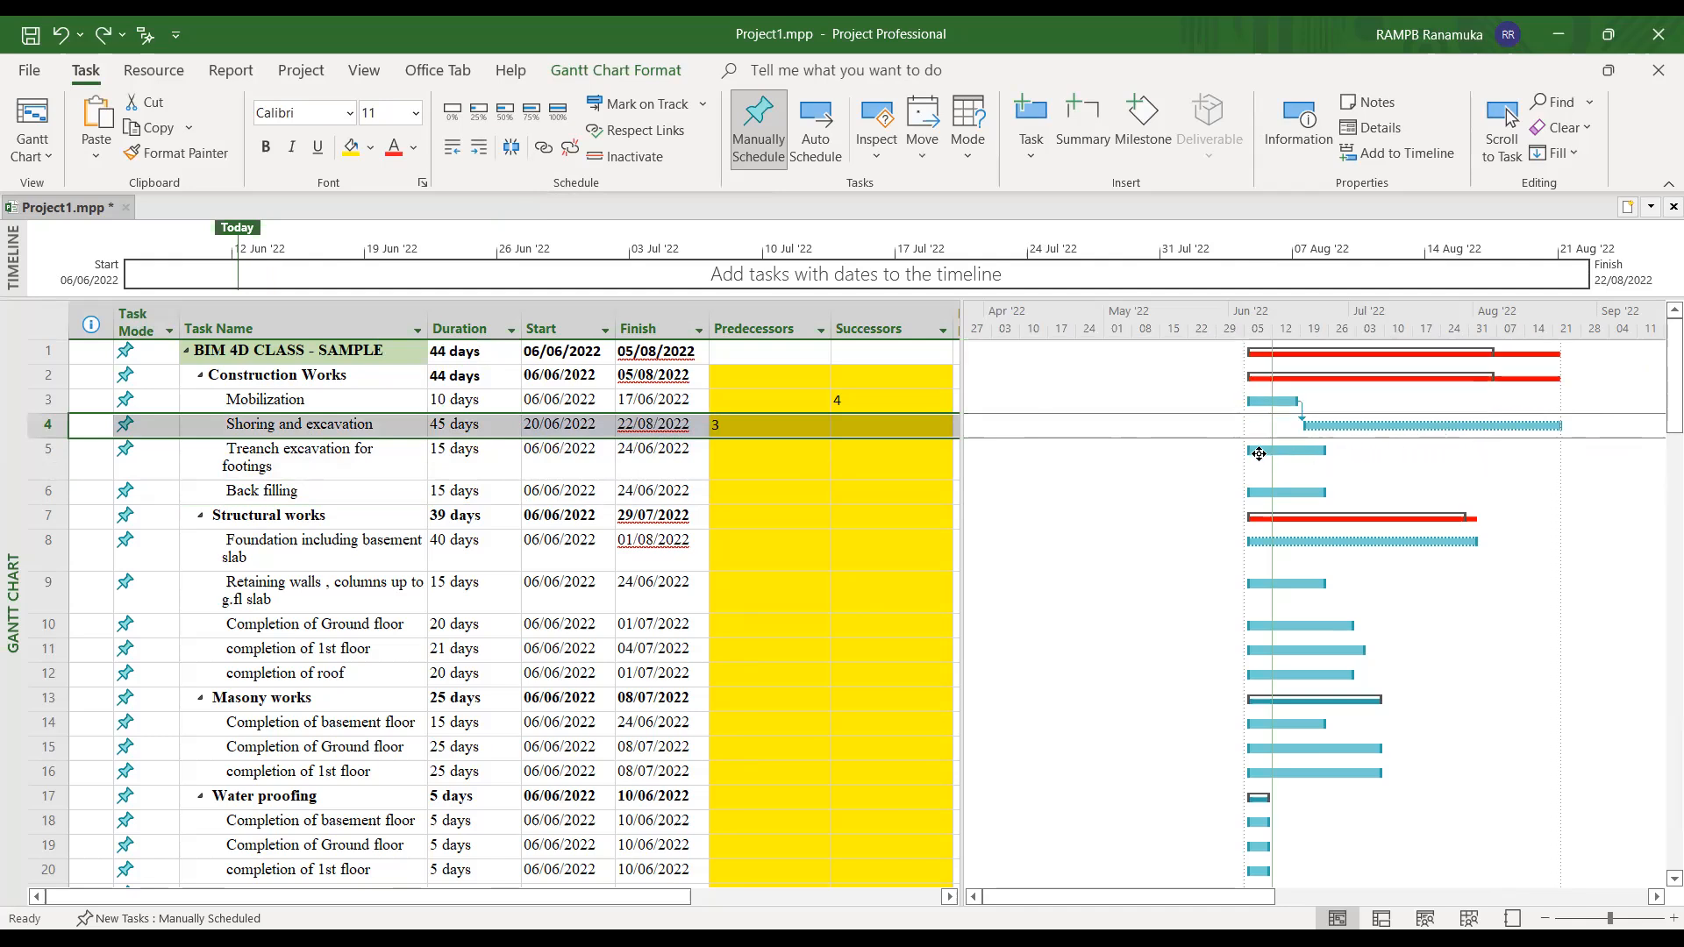
- Link the Shoring and excavation bar to the Treanch excavation for footings bar in the Gantt chart
{"action": "left_click", "coordinate": [844, 491]}
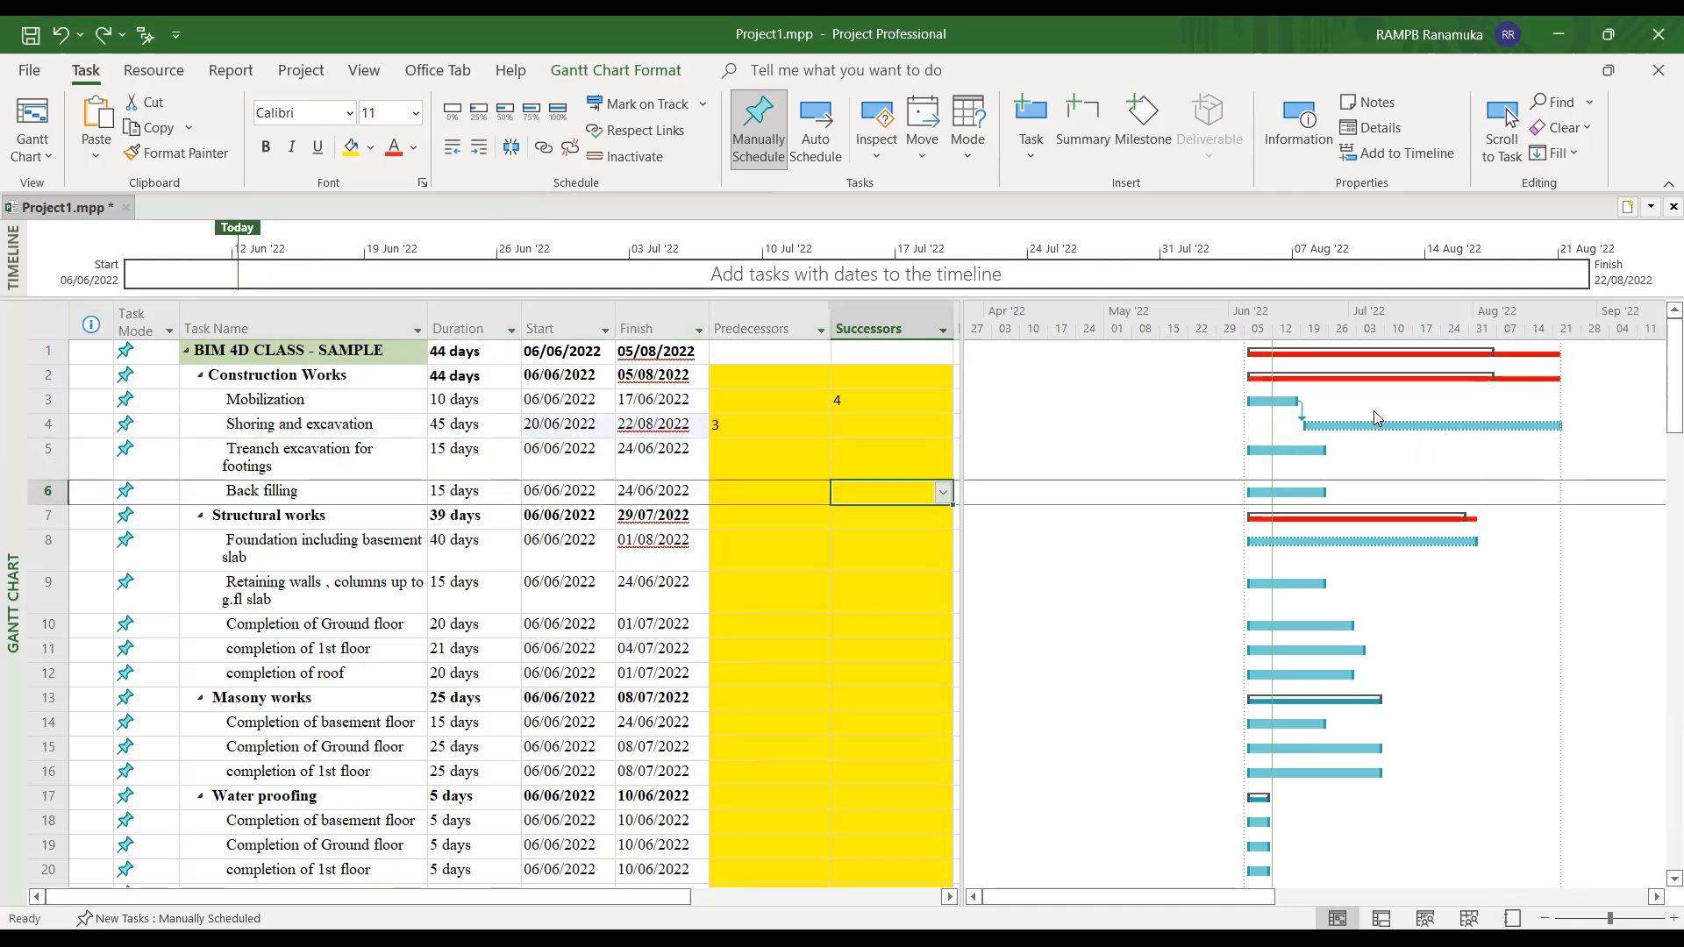
{"action": "left_click", "coordinate": [1418, 426]}
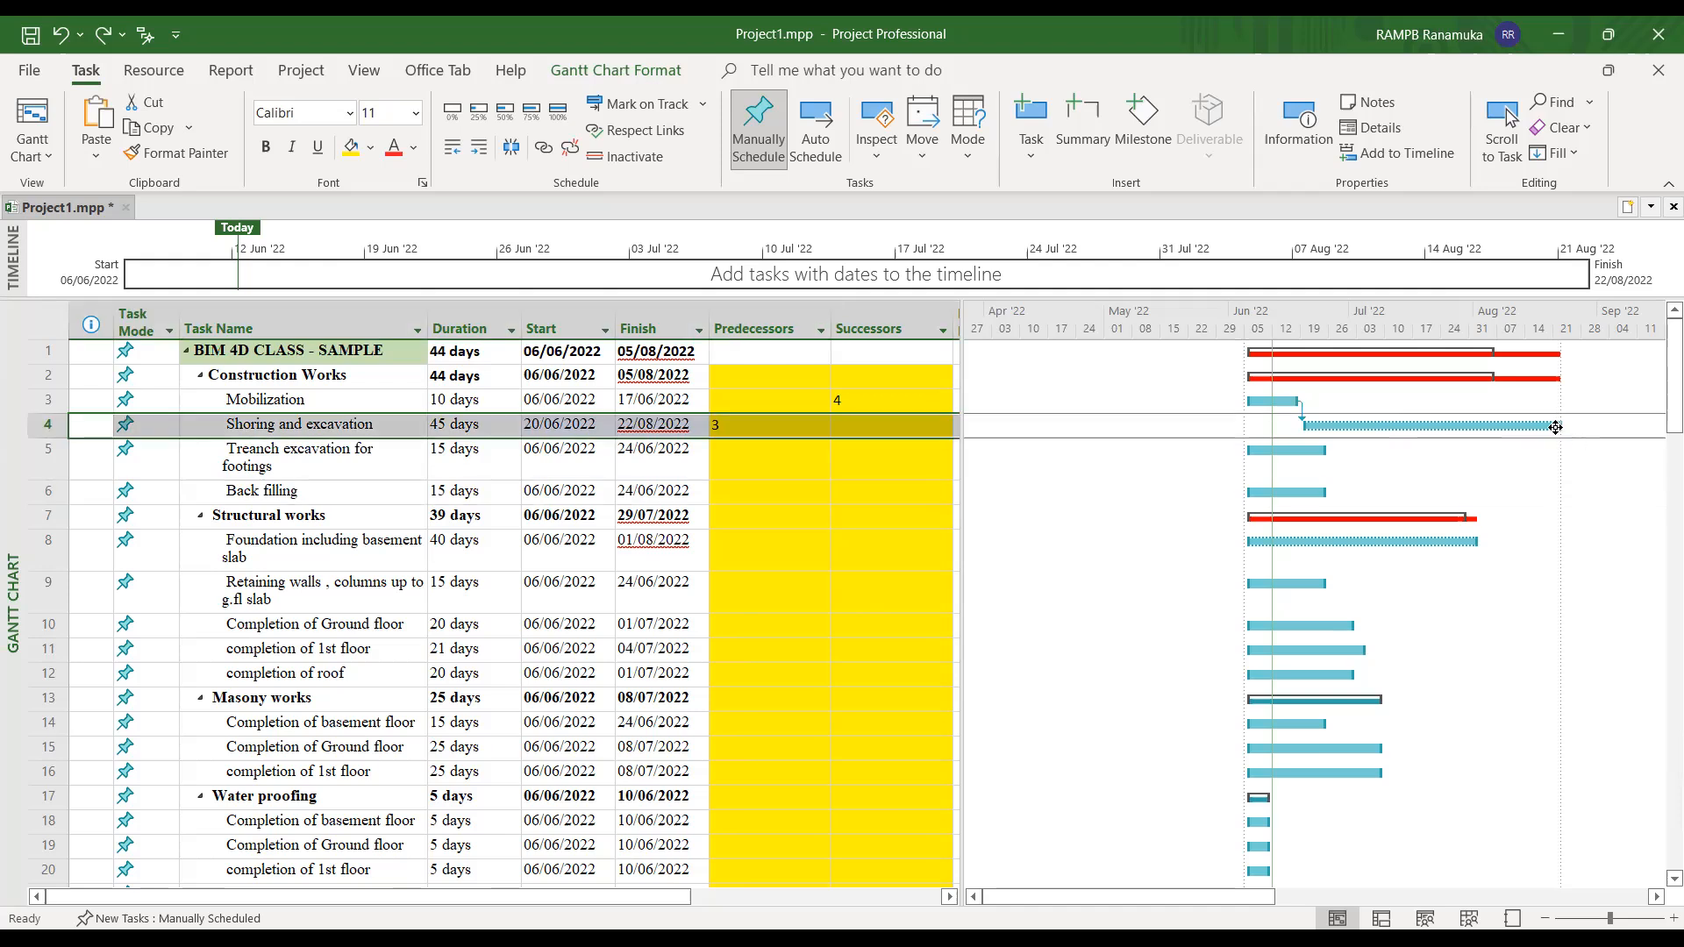
{"action": "left_click_drag", "start_coordinate": [1555, 427], "coordinate": [1326, 452]}
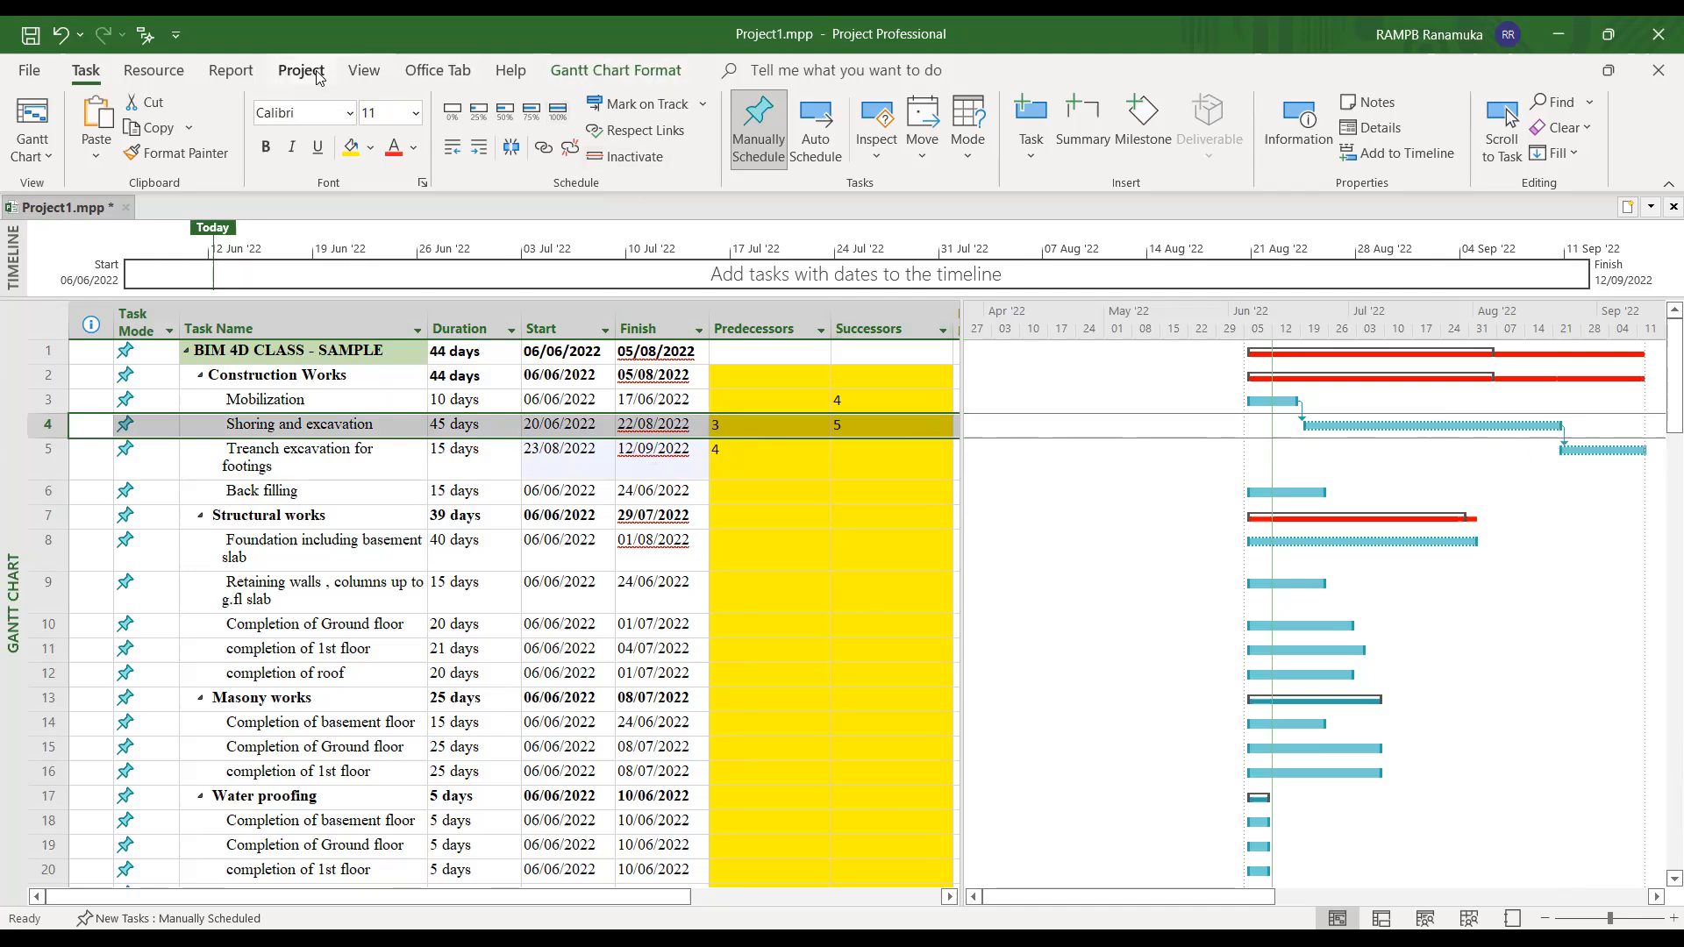
{"action": "left_click", "coordinate": [166, 72]}
{"action": "left_click", "coordinate": [251, 72]}
{"action": "left_click", "coordinate": [301, 70]}
{"action": "left_click", "coordinate": [270, 156]}
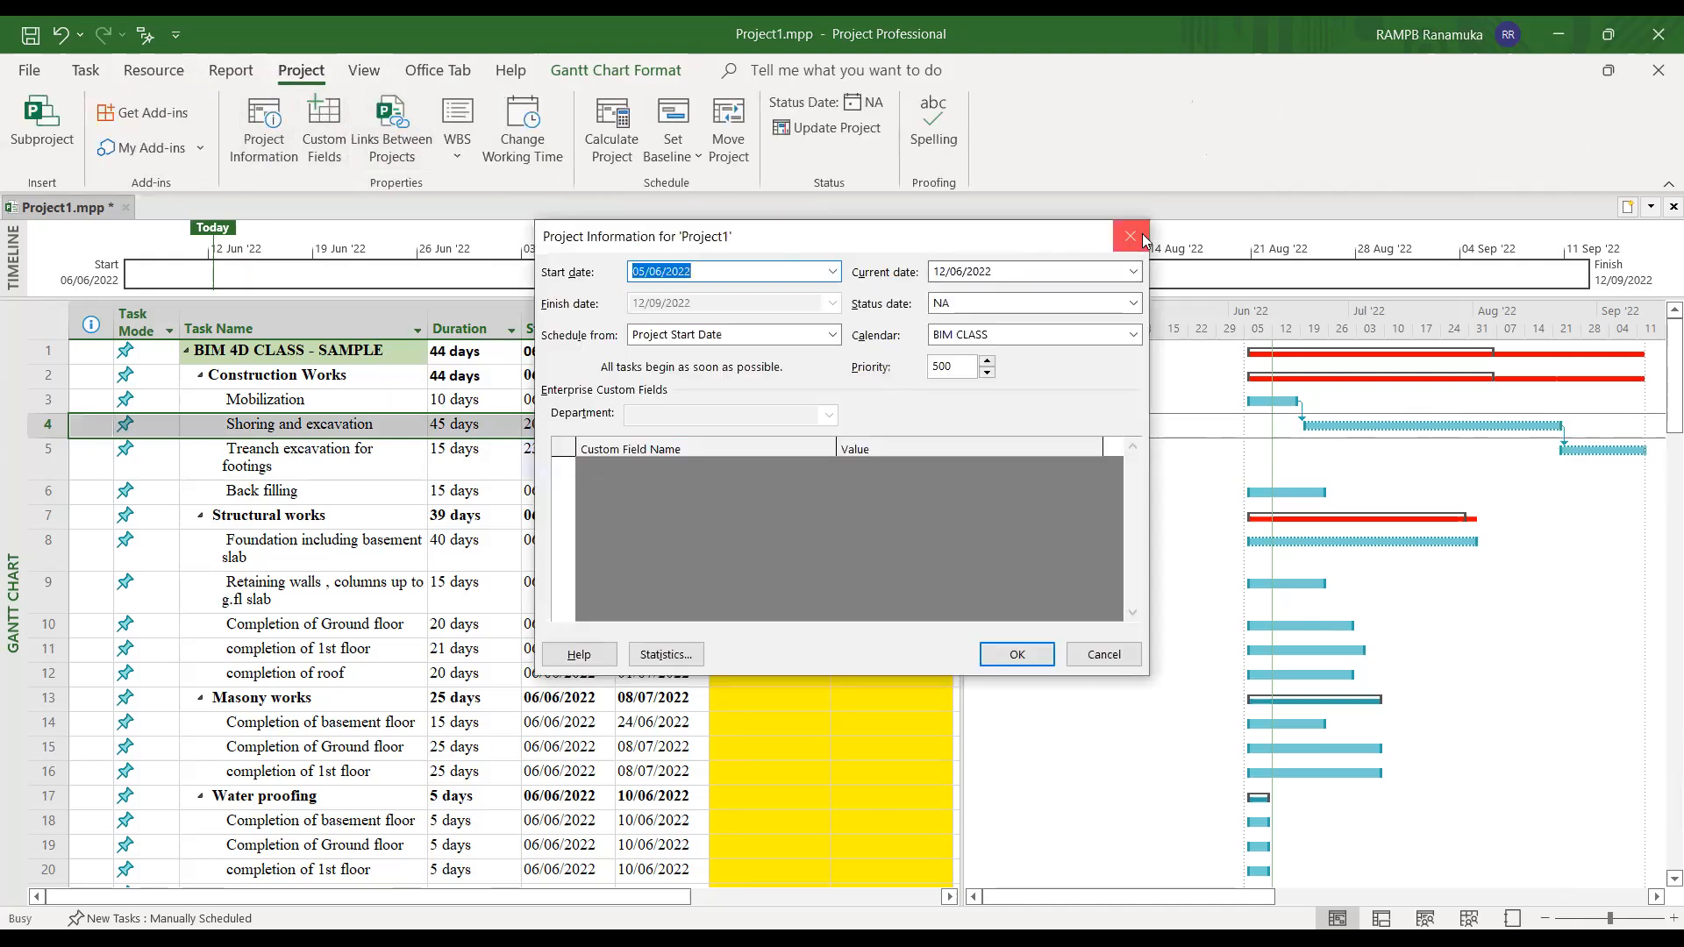
{"action": "left_click", "coordinate": [1142, 238]}
- Examine the predecessor entry of Treanch excavation for footings in its task information
{"action": "double_click", "coordinate": [744, 450]}
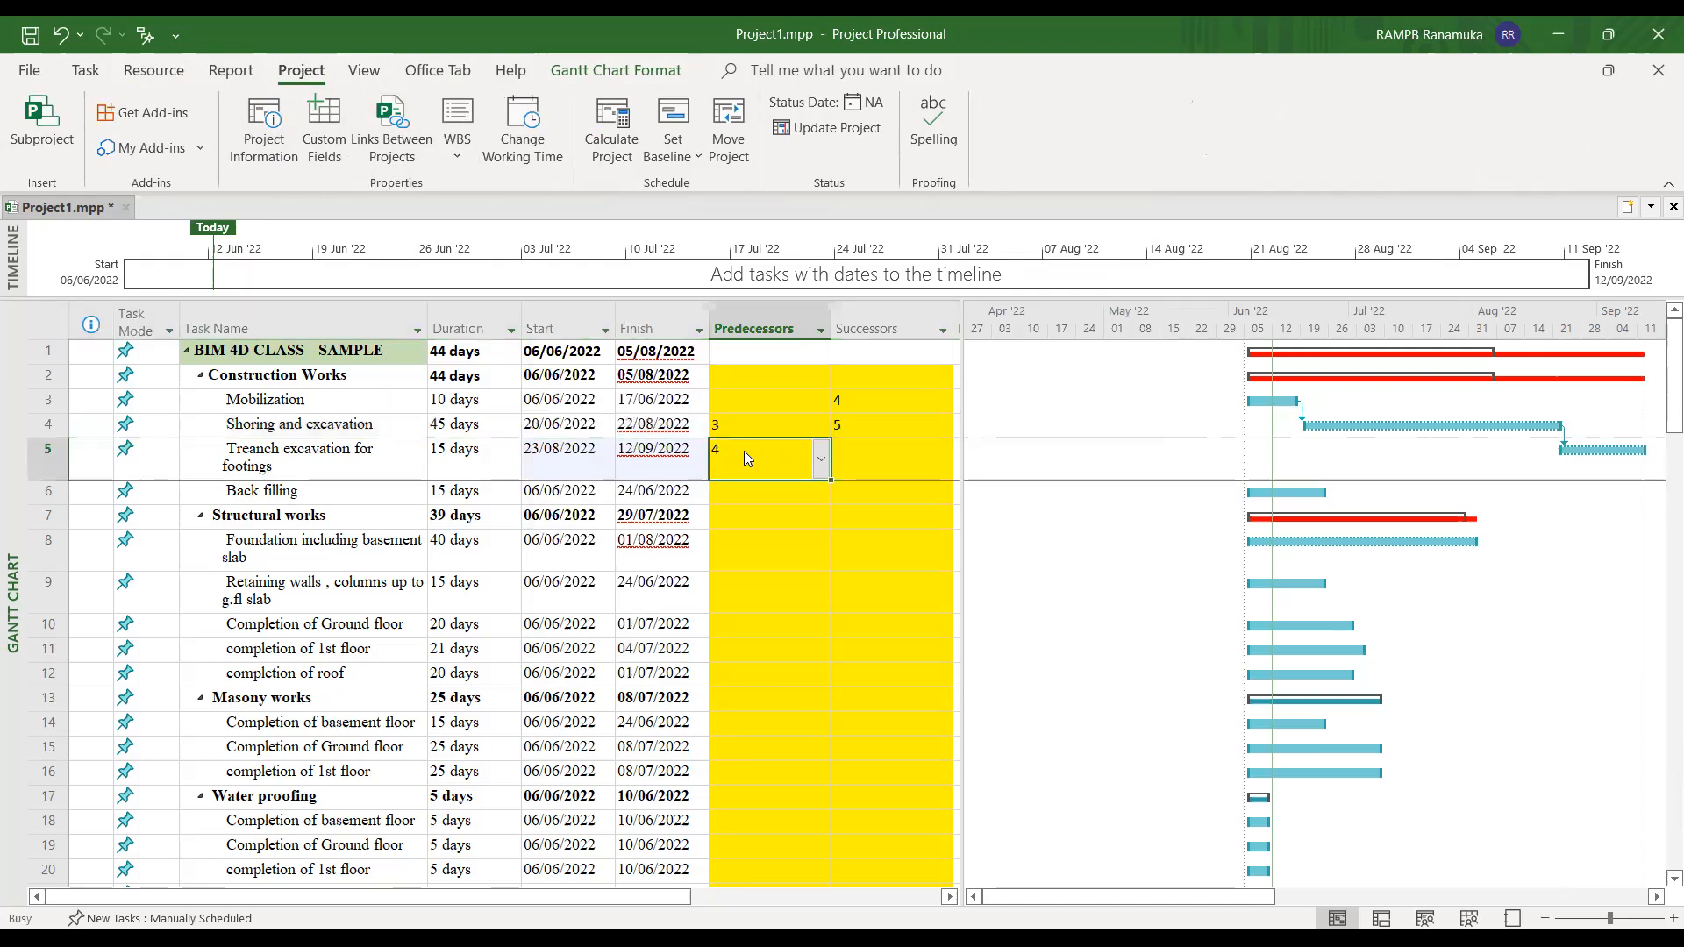
{"action": "left_click", "coordinate": [618, 303]}
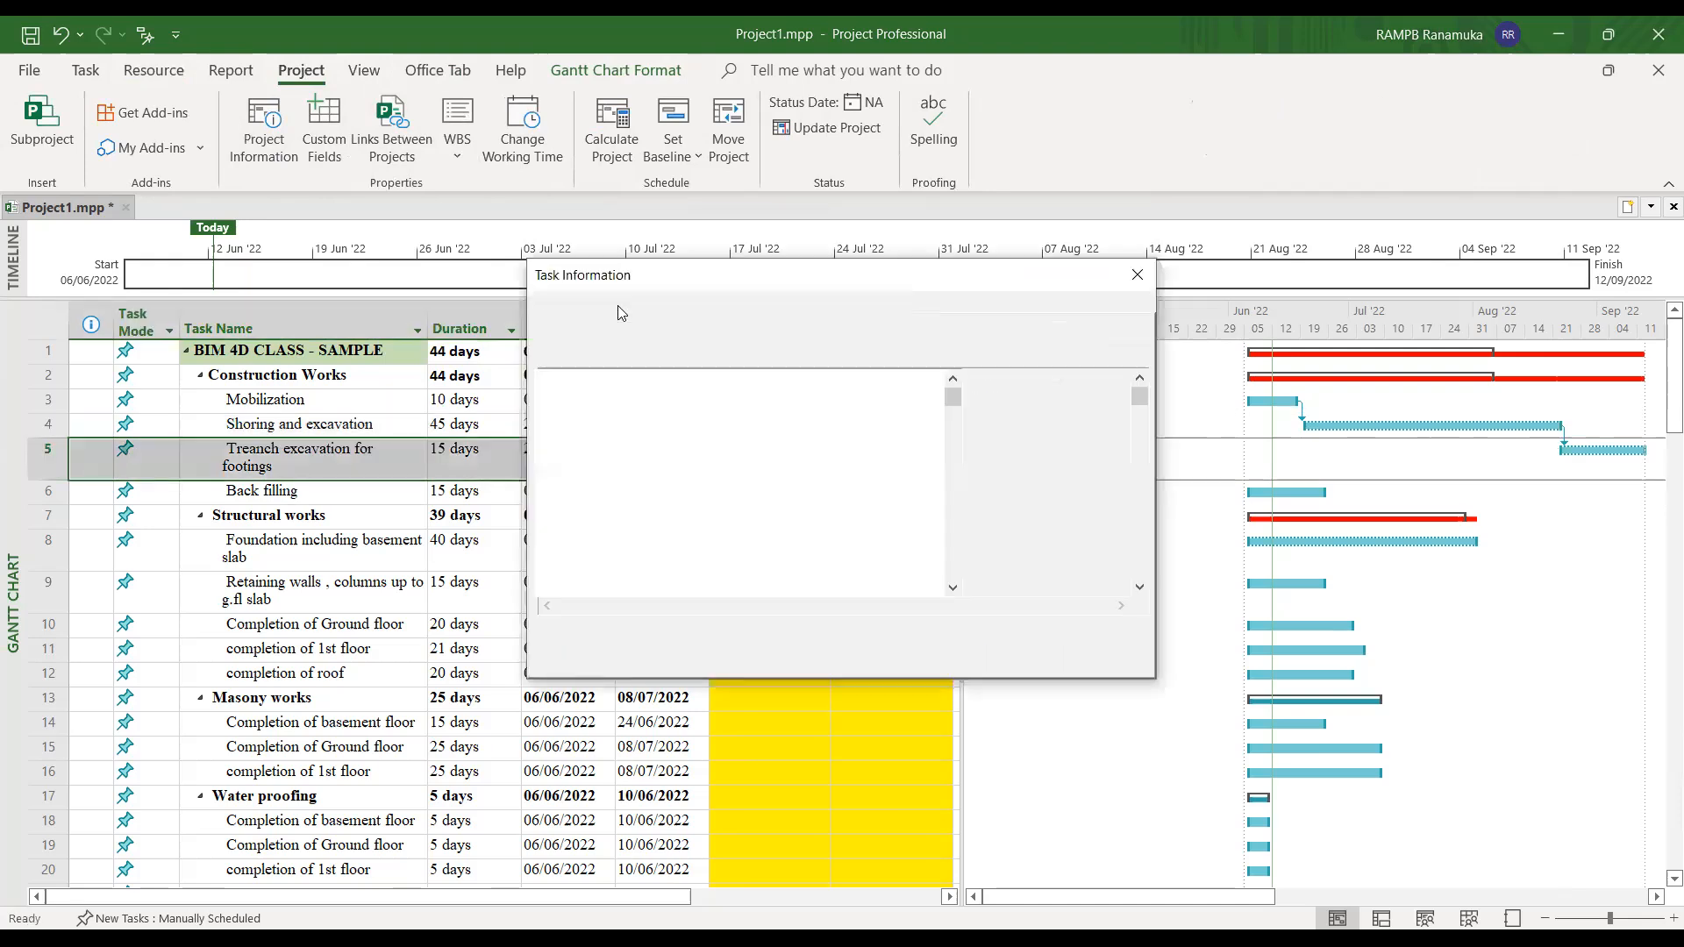
{"action": "left_click", "coordinate": [1128, 277]}
{"action": "left_click", "coordinate": [723, 539]}
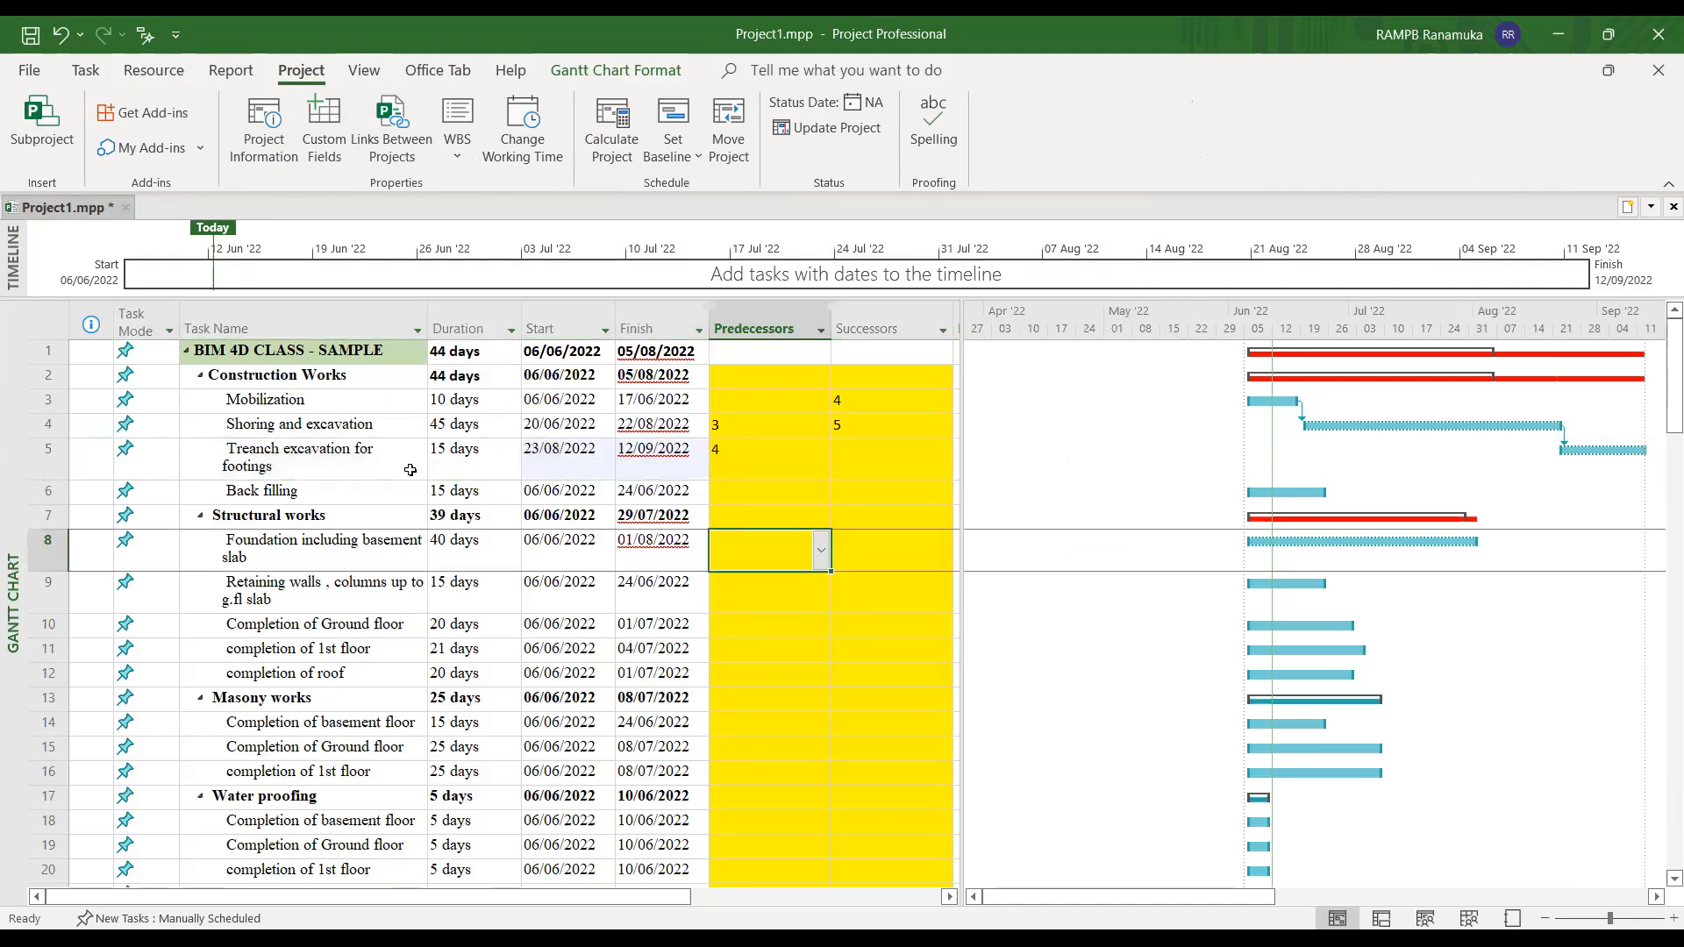
{"action": "left_click", "coordinate": [742, 461]}
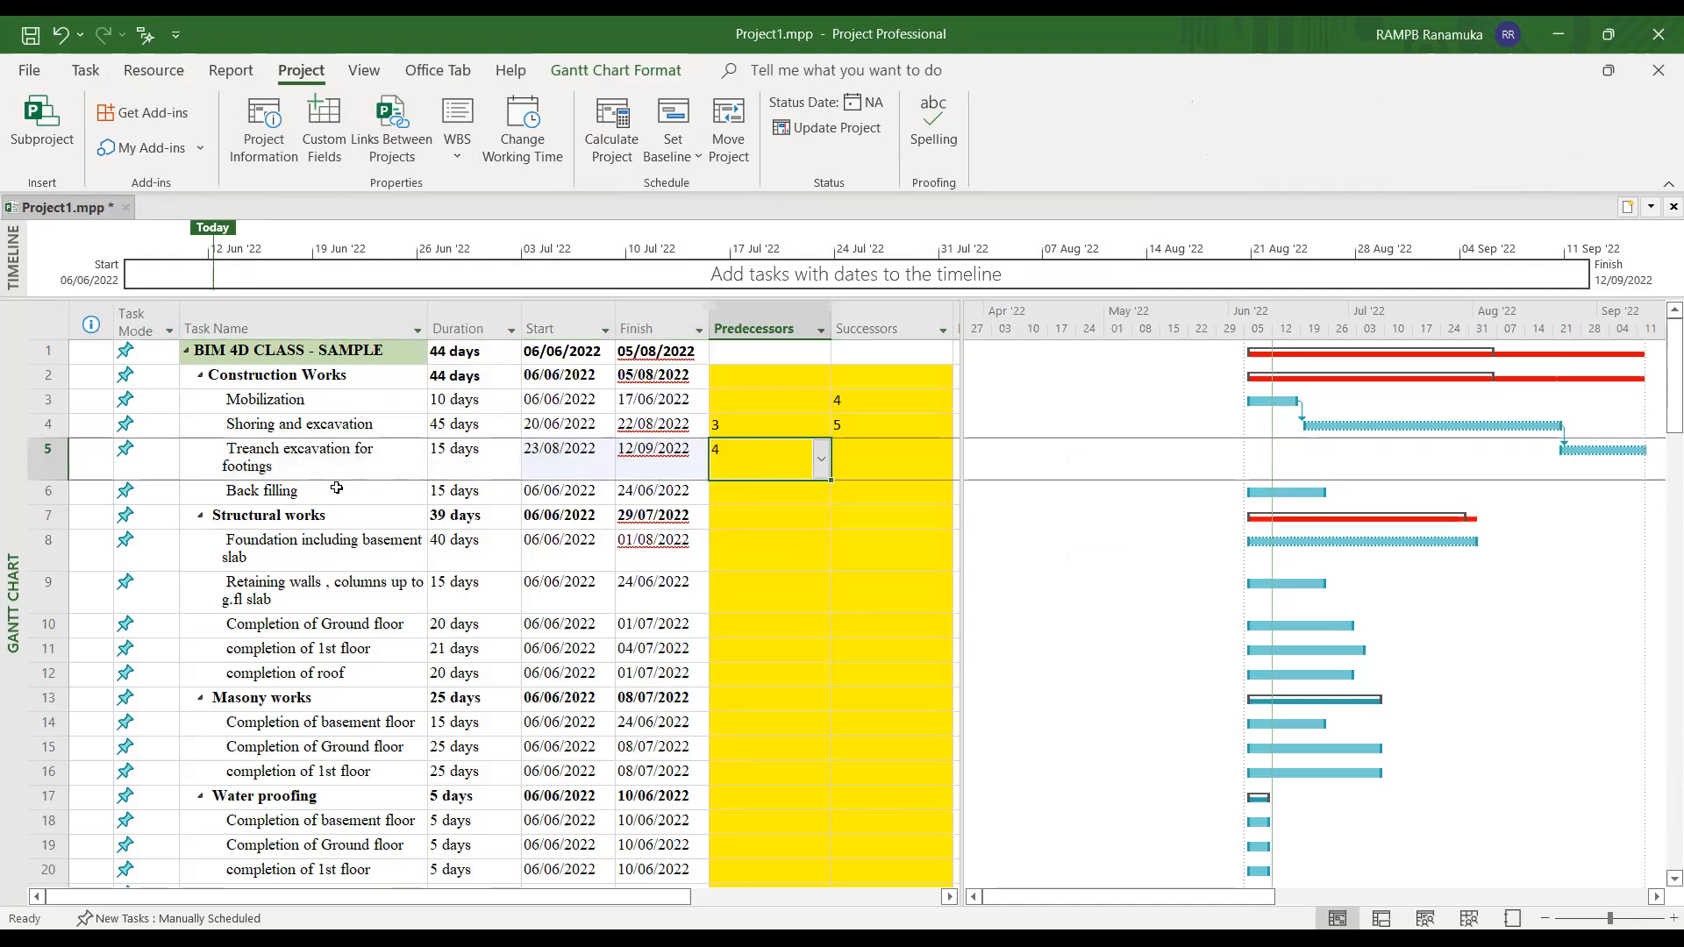
{"action": "left_click", "coordinate": [253, 492]}
{"action": "double_click", "coordinate": [764, 454]}
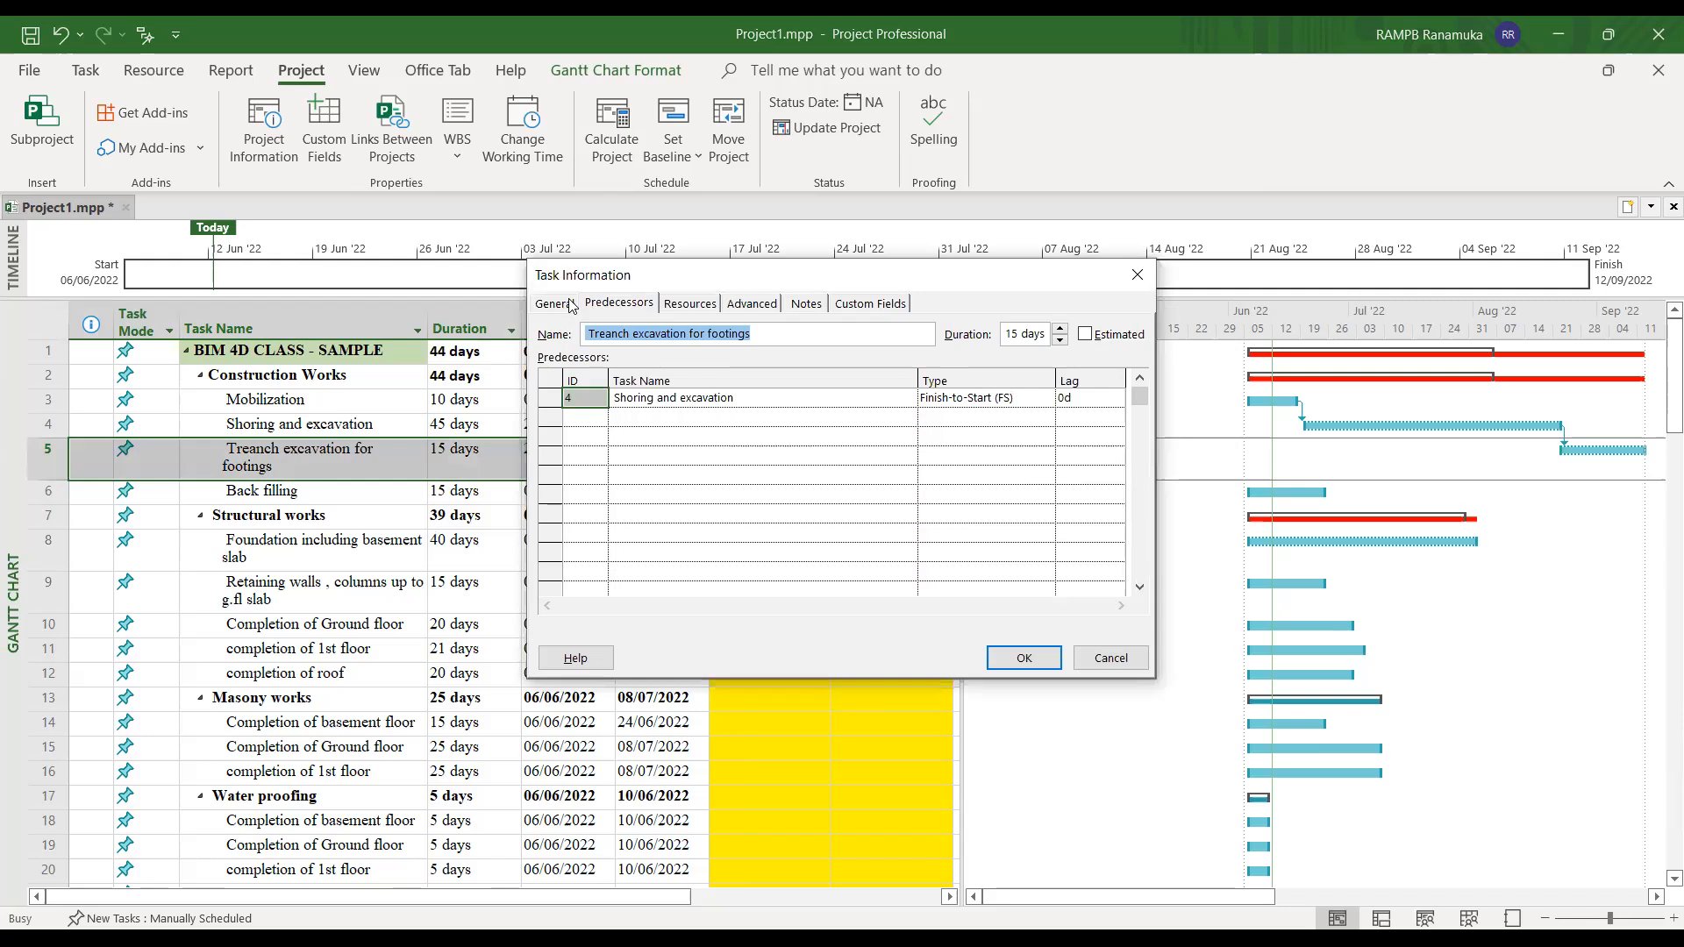
{"action": "left_click", "coordinate": [635, 305]}
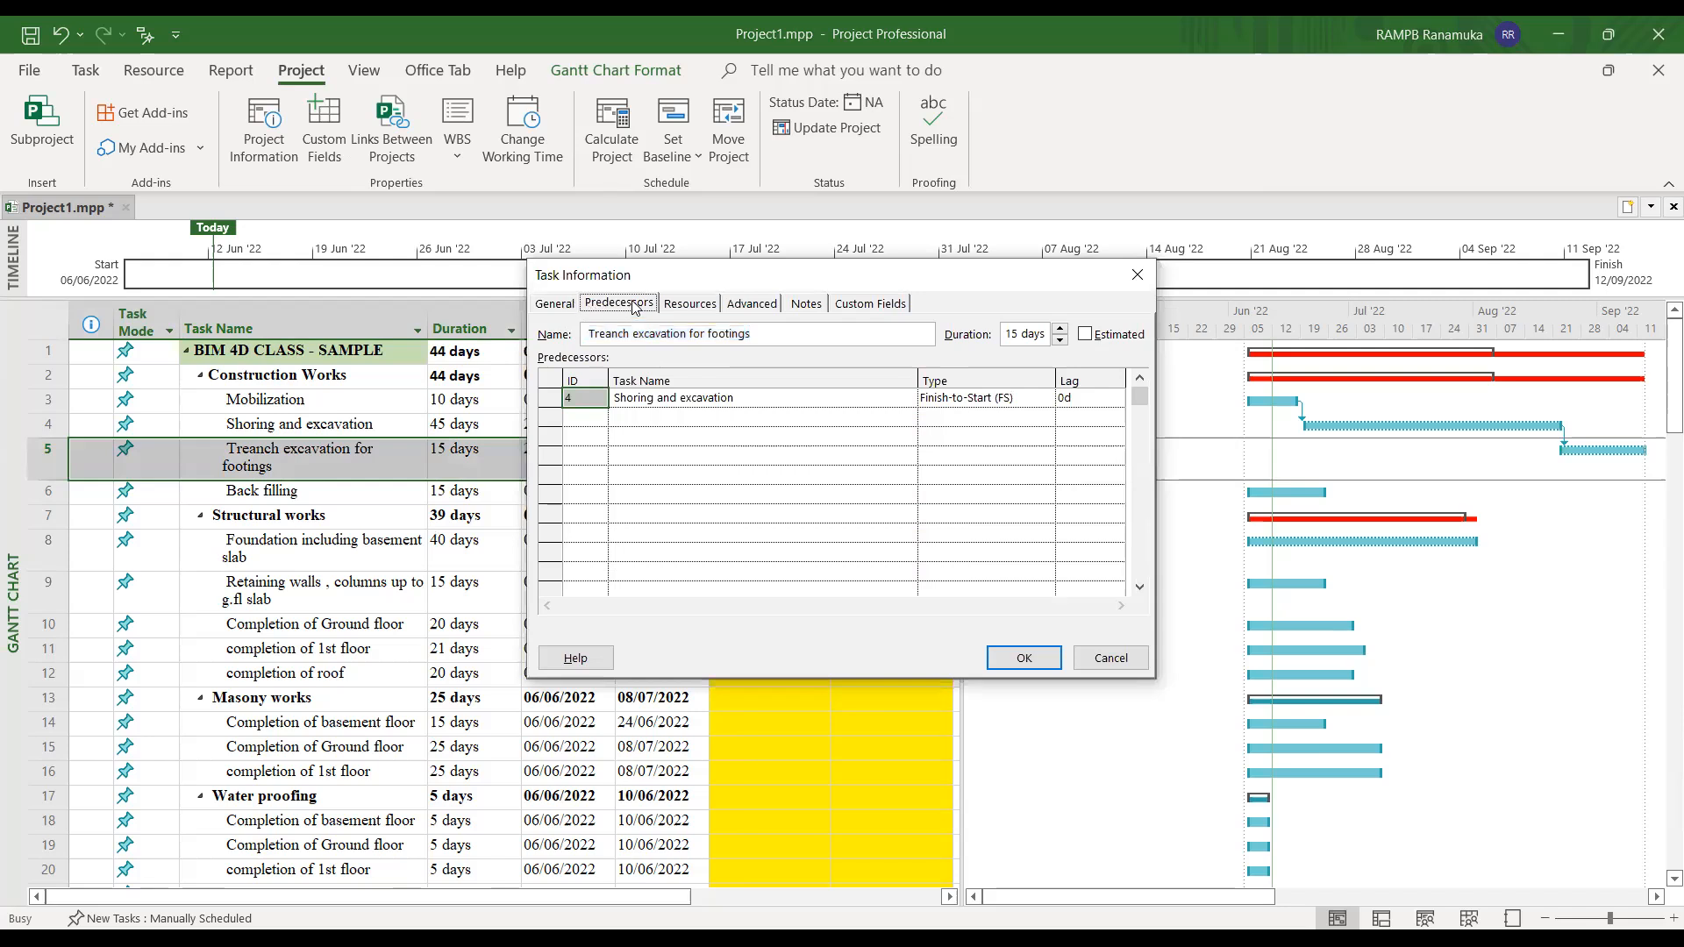
{"action": "left_click", "coordinate": [665, 400]}
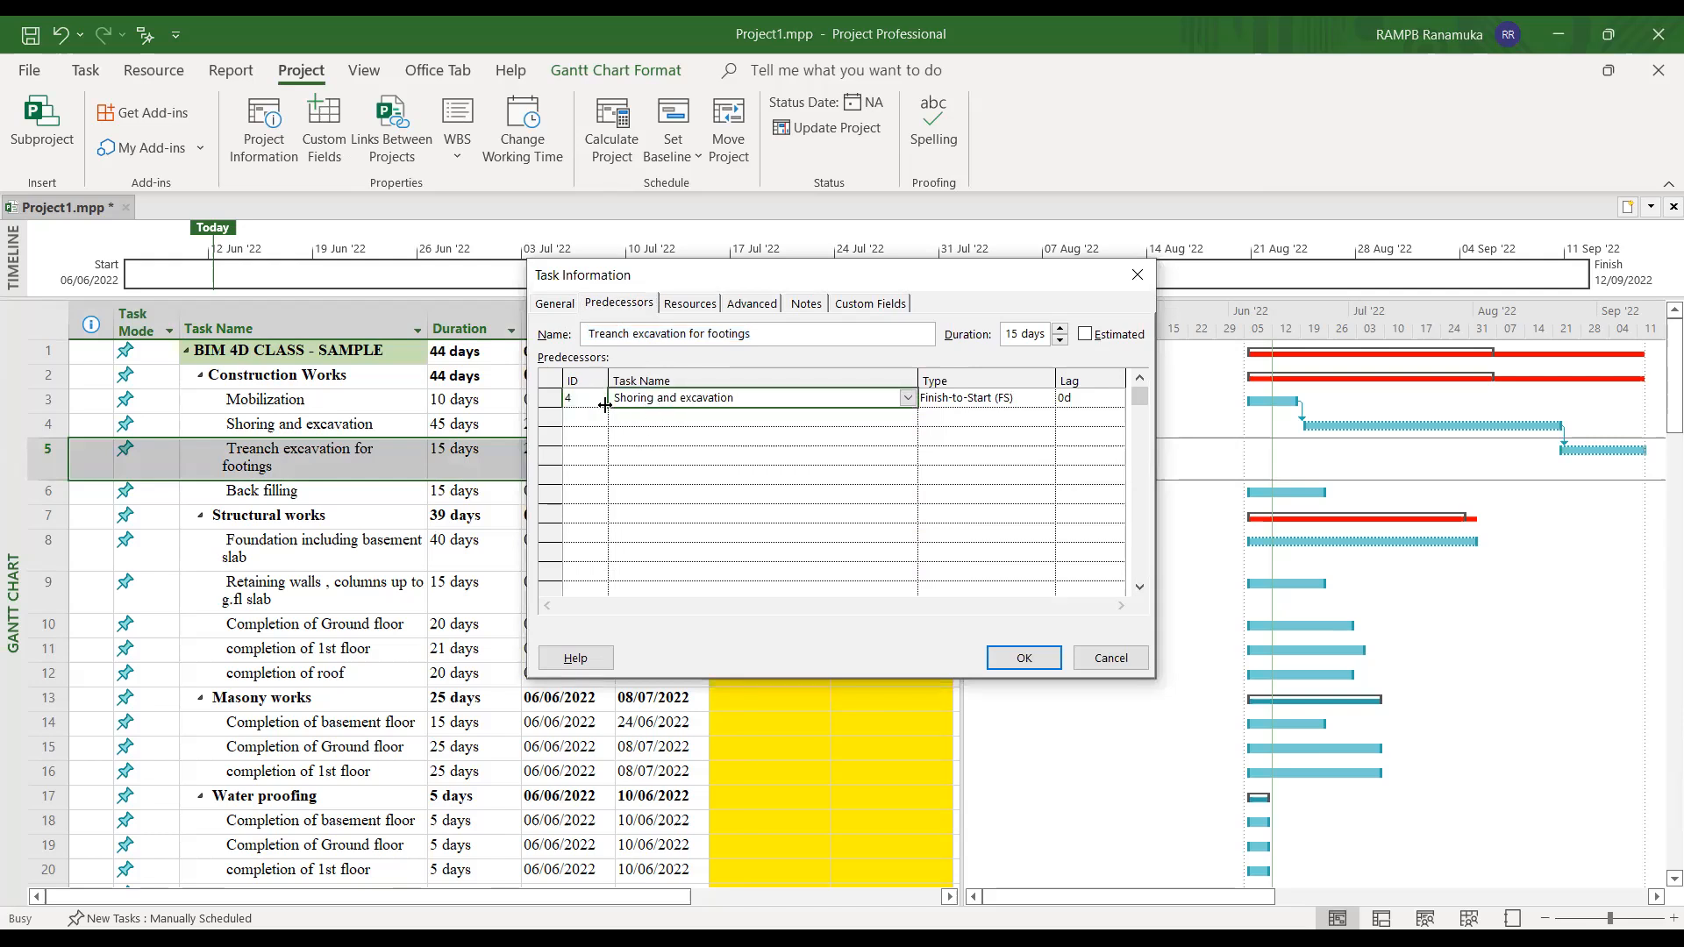
- Try task IDs 5 and 3 as a second predecessor of Treanch excavation for footings
{"action": "left_click", "coordinate": [582, 421]}
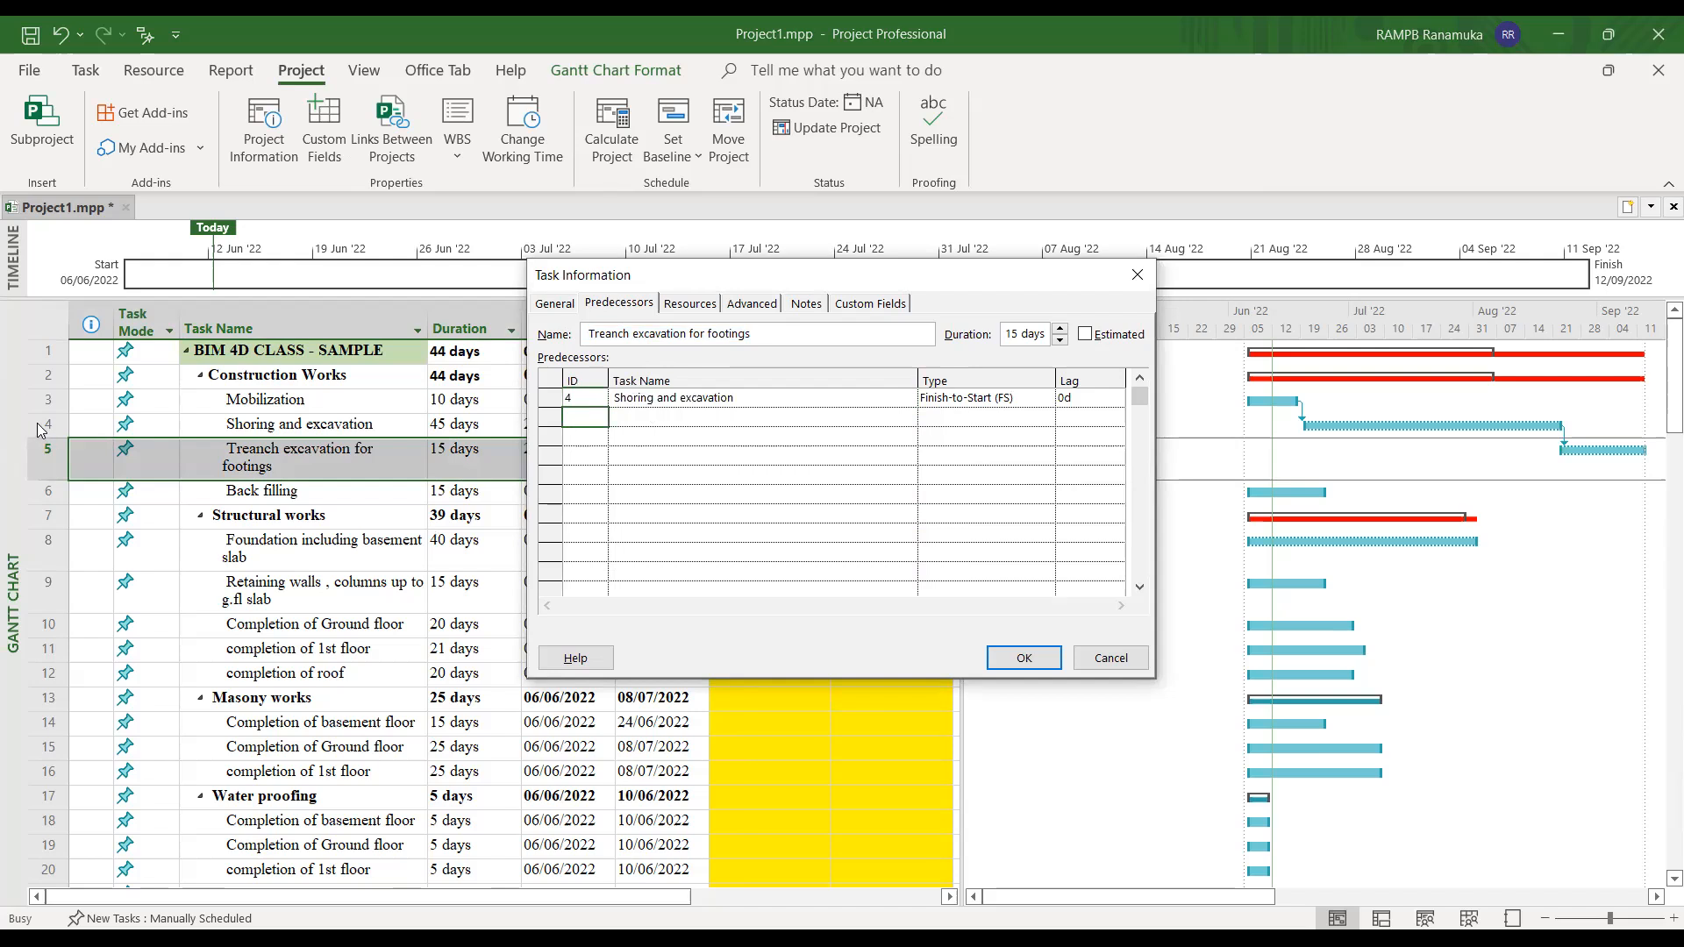
{"action": "type", "text": "5"}
{"action": "left_click", "coordinate": [654, 416]}
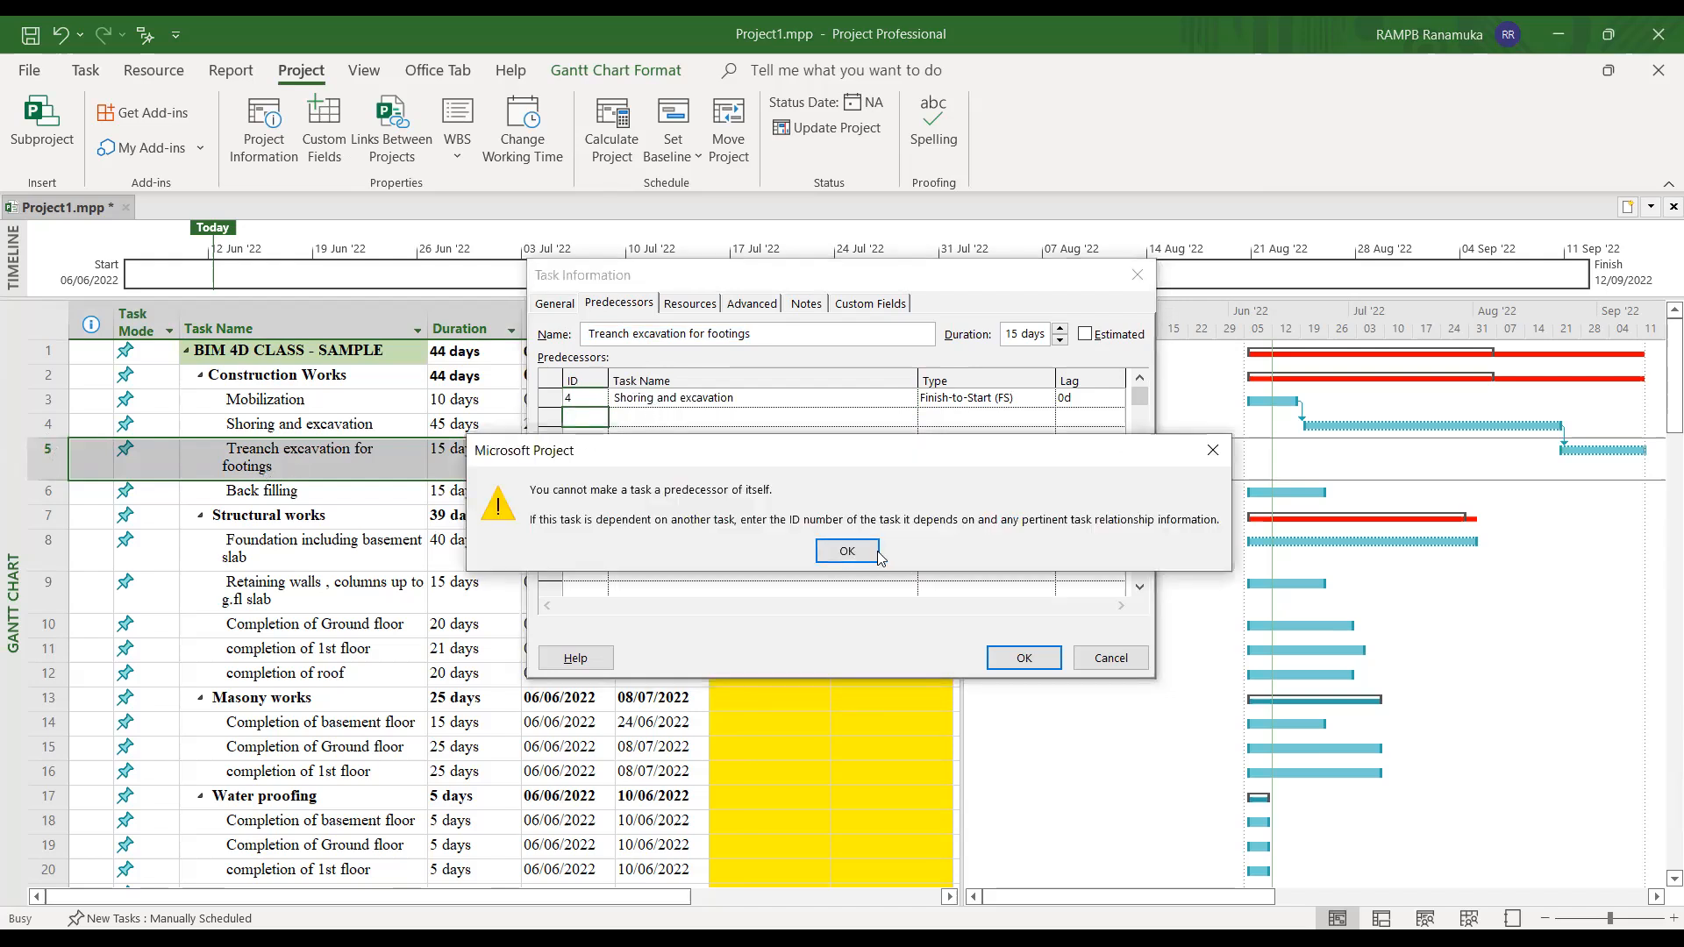
{"action": "left_click", "coordinate": [847, 552]}
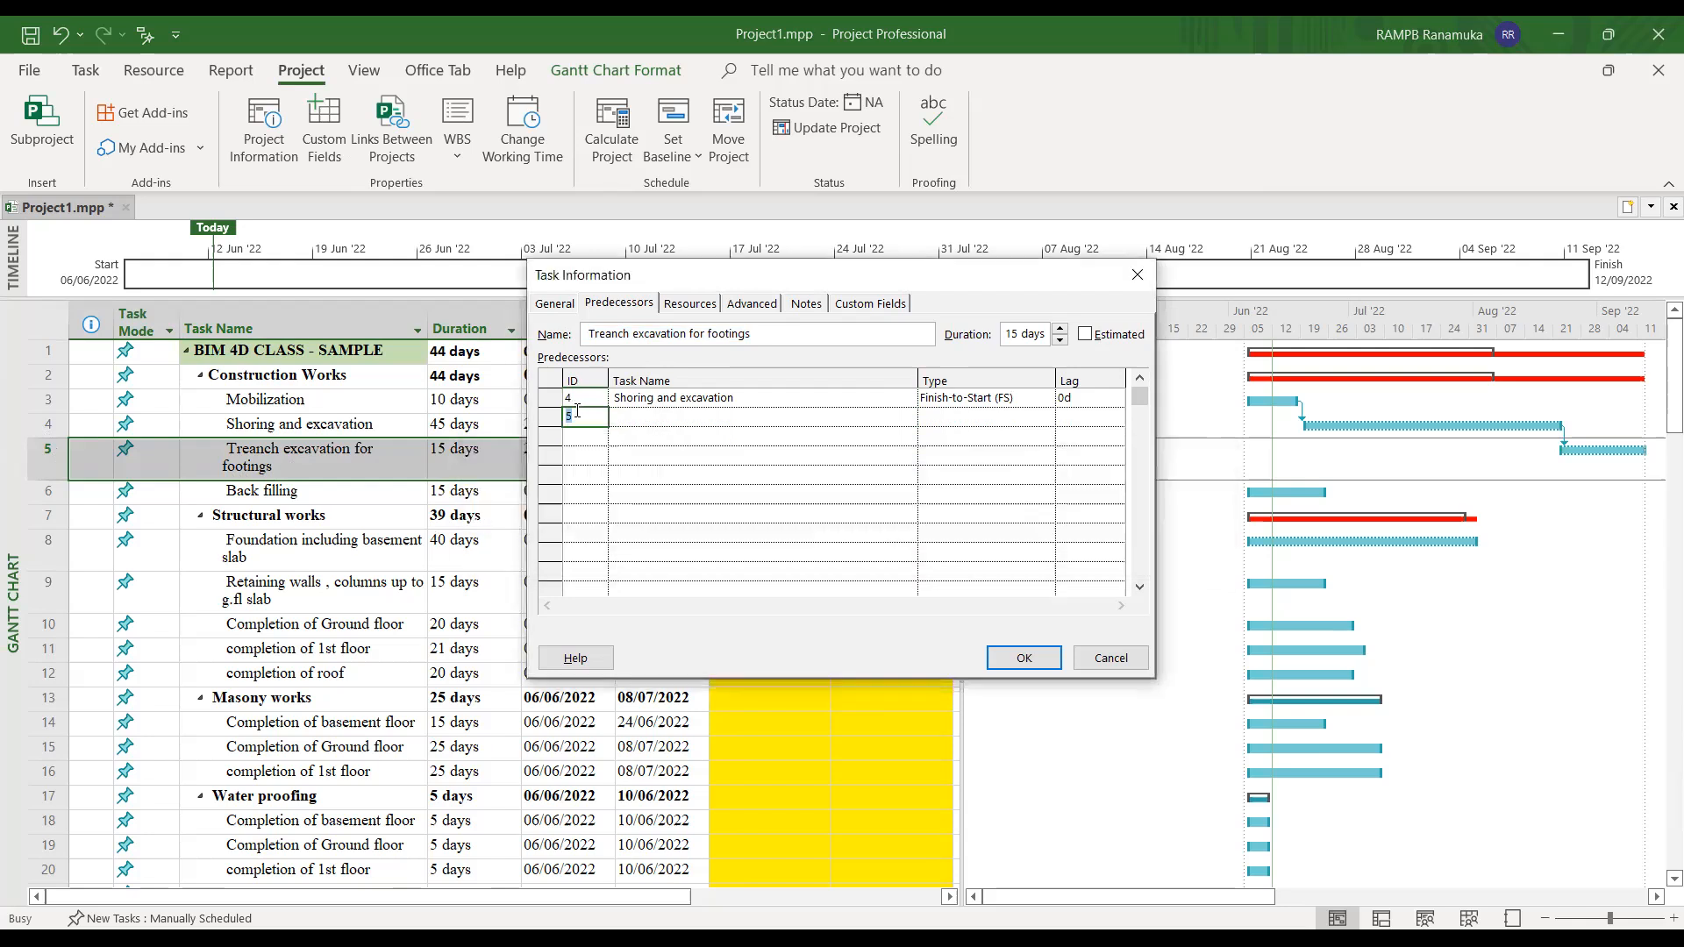
{"action": "type", "text": "3"}
{"action": "left_click", "coordinate": [687, 430]}
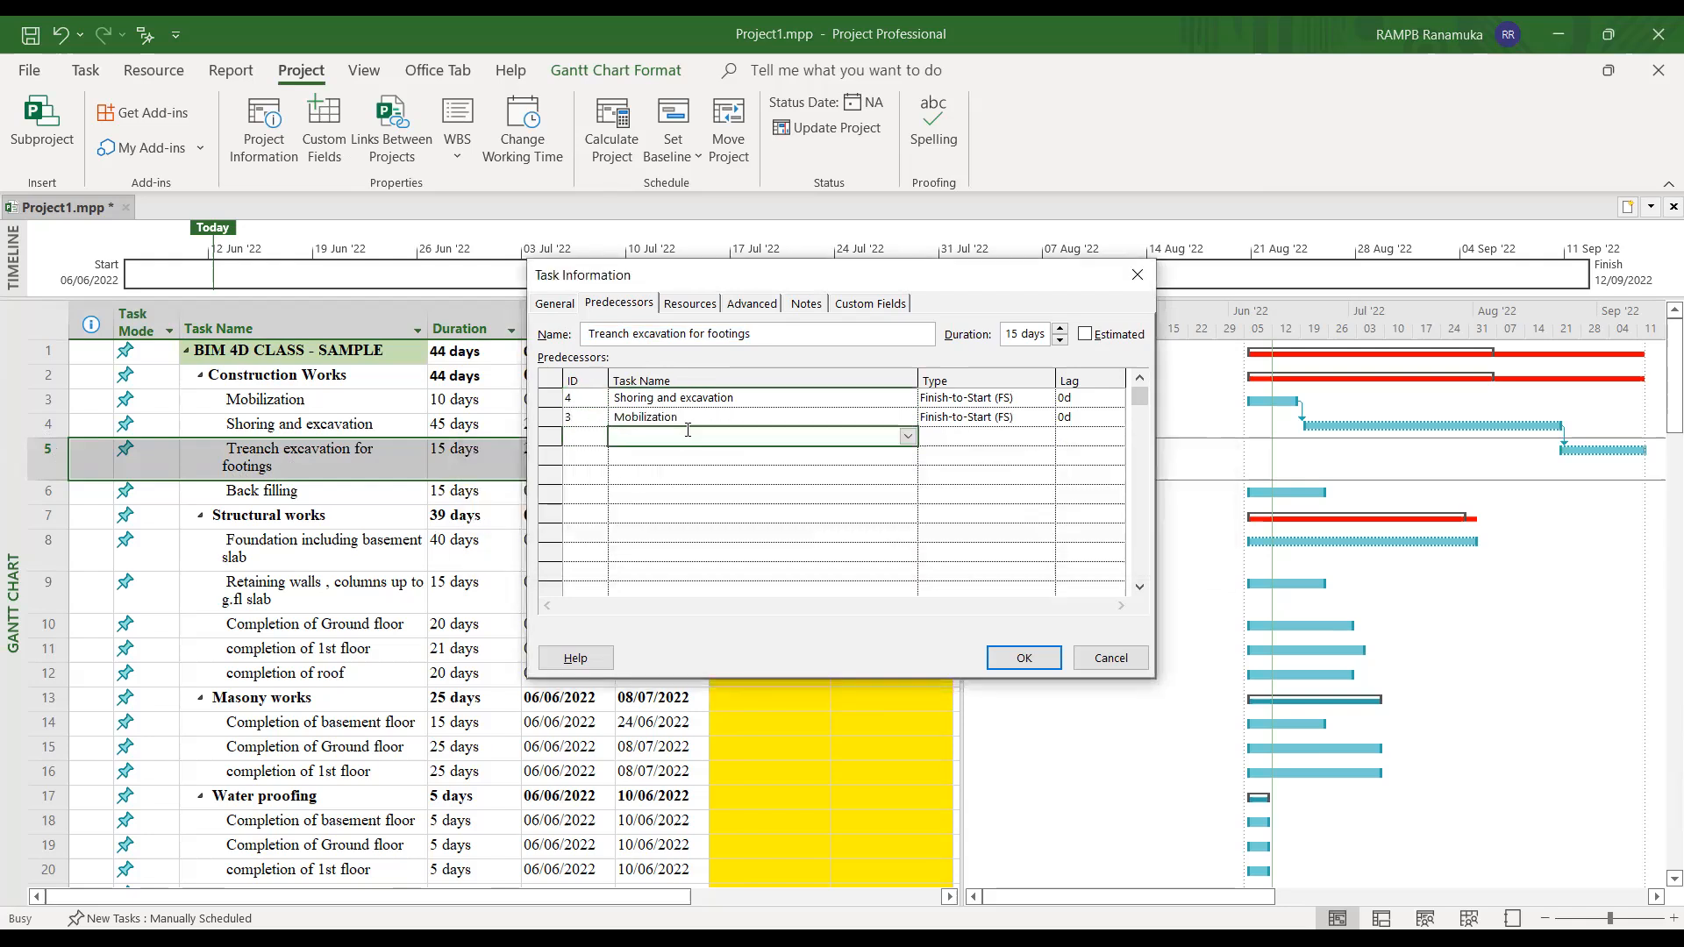
- Check the link type options and lag of the Mobilization predecessor, keeping Finish-to-Start (FS), and cancel the task information changes
{"action": "left_click", "coordinate": [644, 418]}
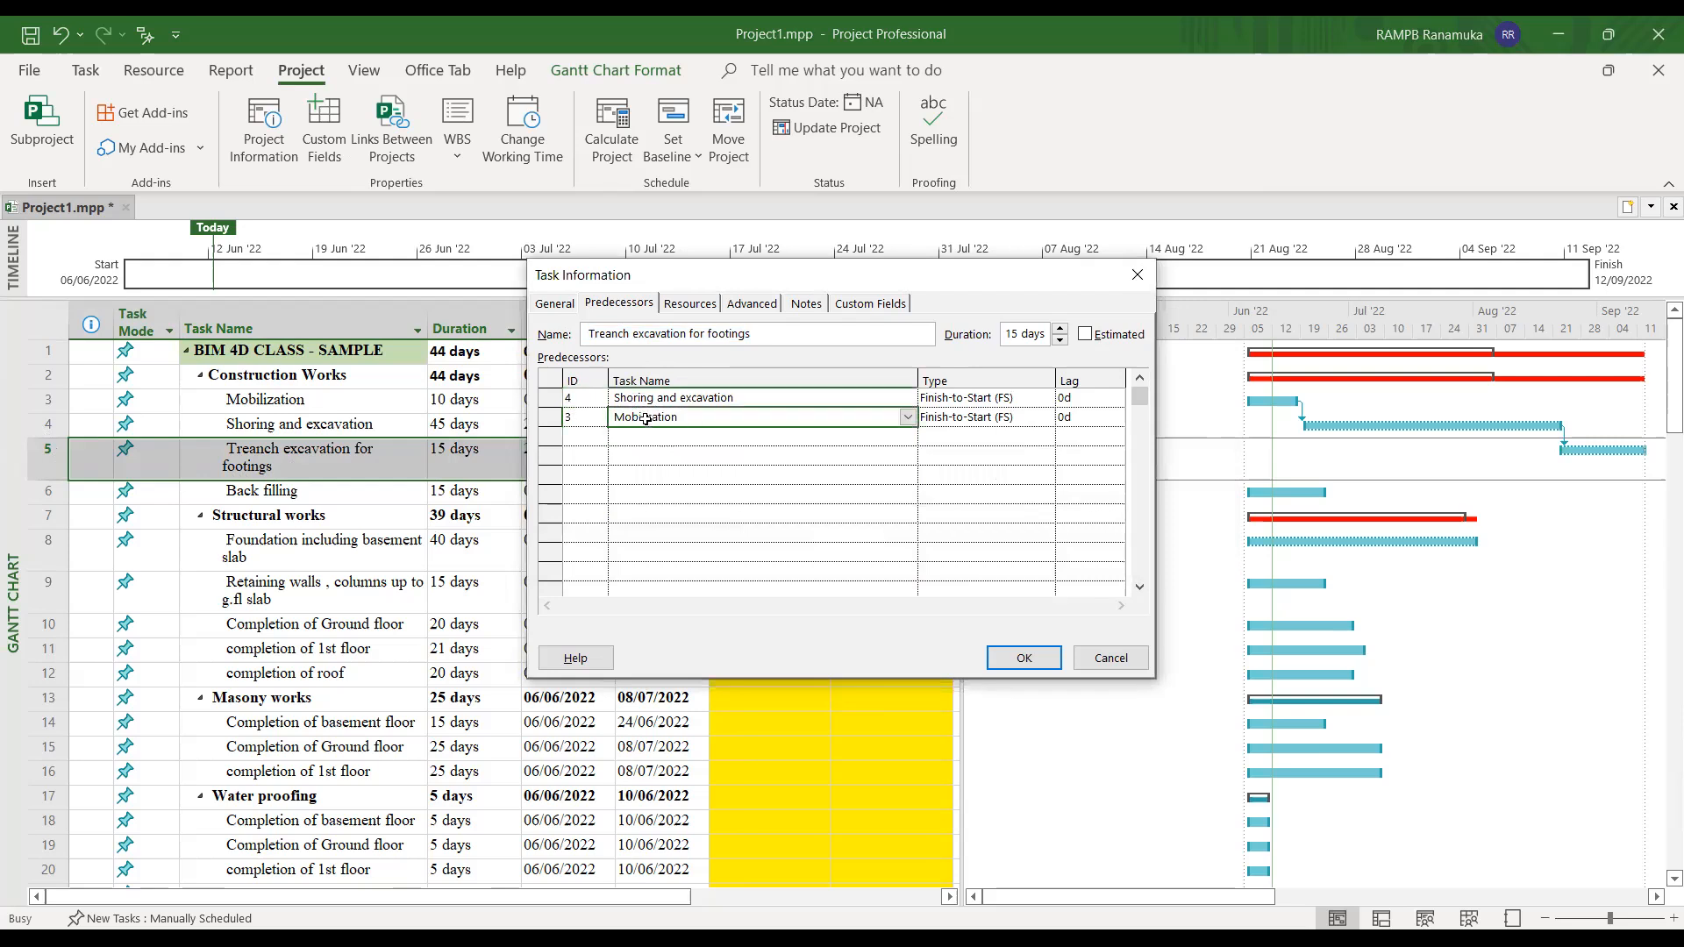
{"action": "left_click", "coordinate": [979, 419]}
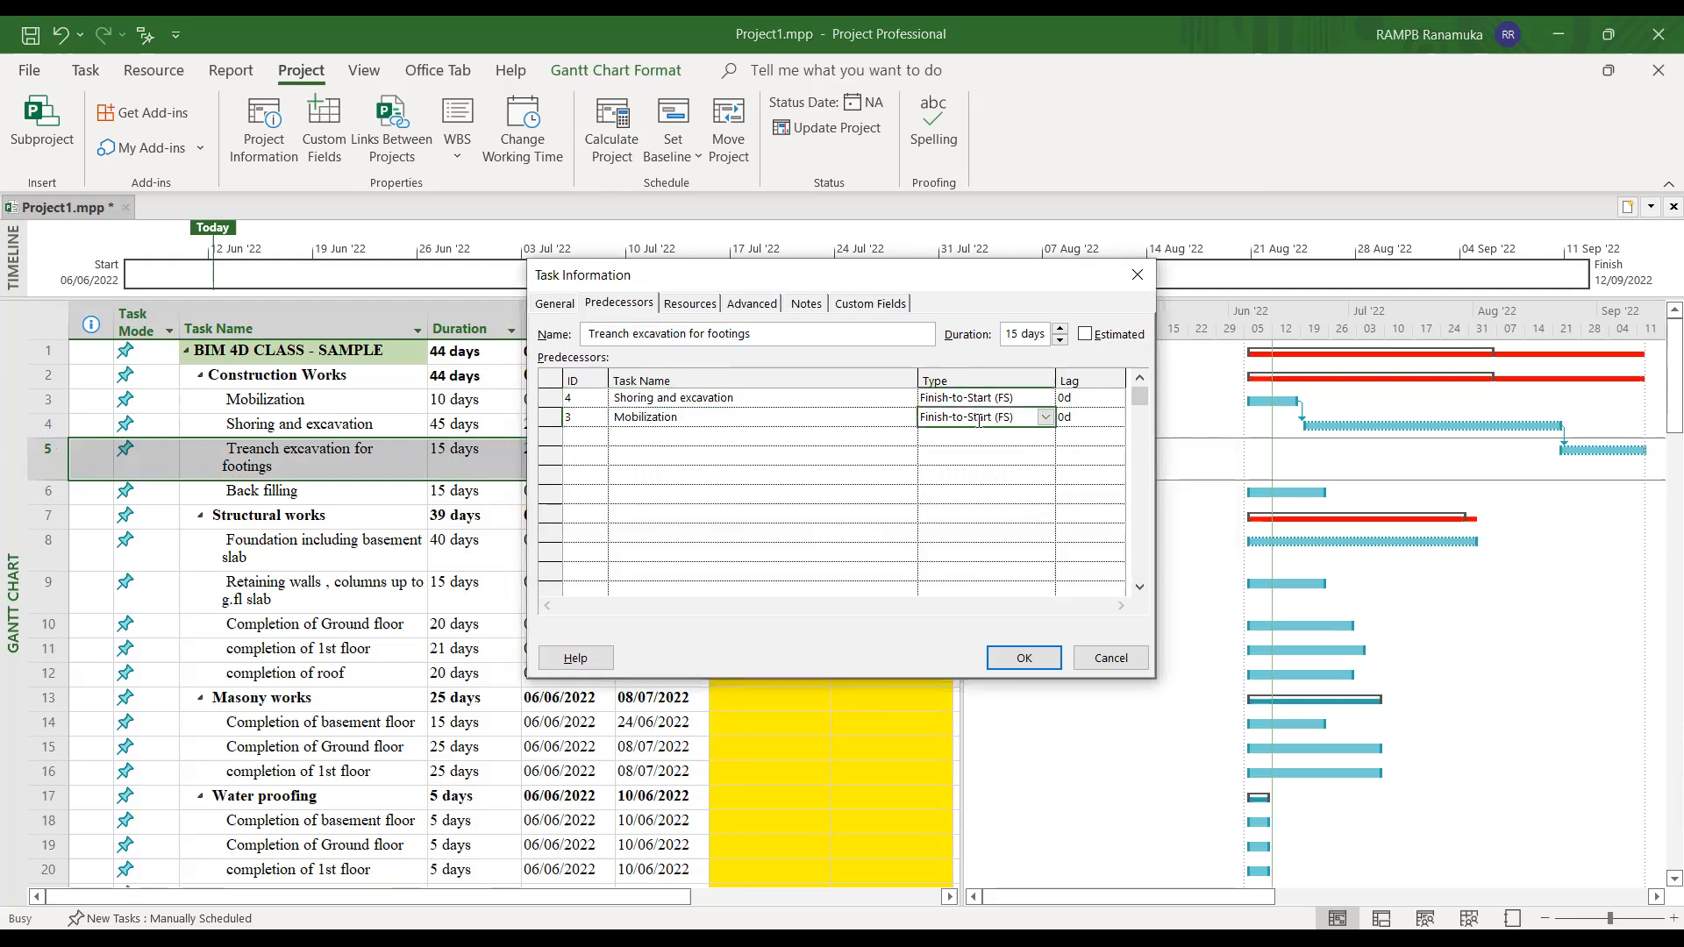
{"action": "left_click", "coordinate": [1046, 420]}
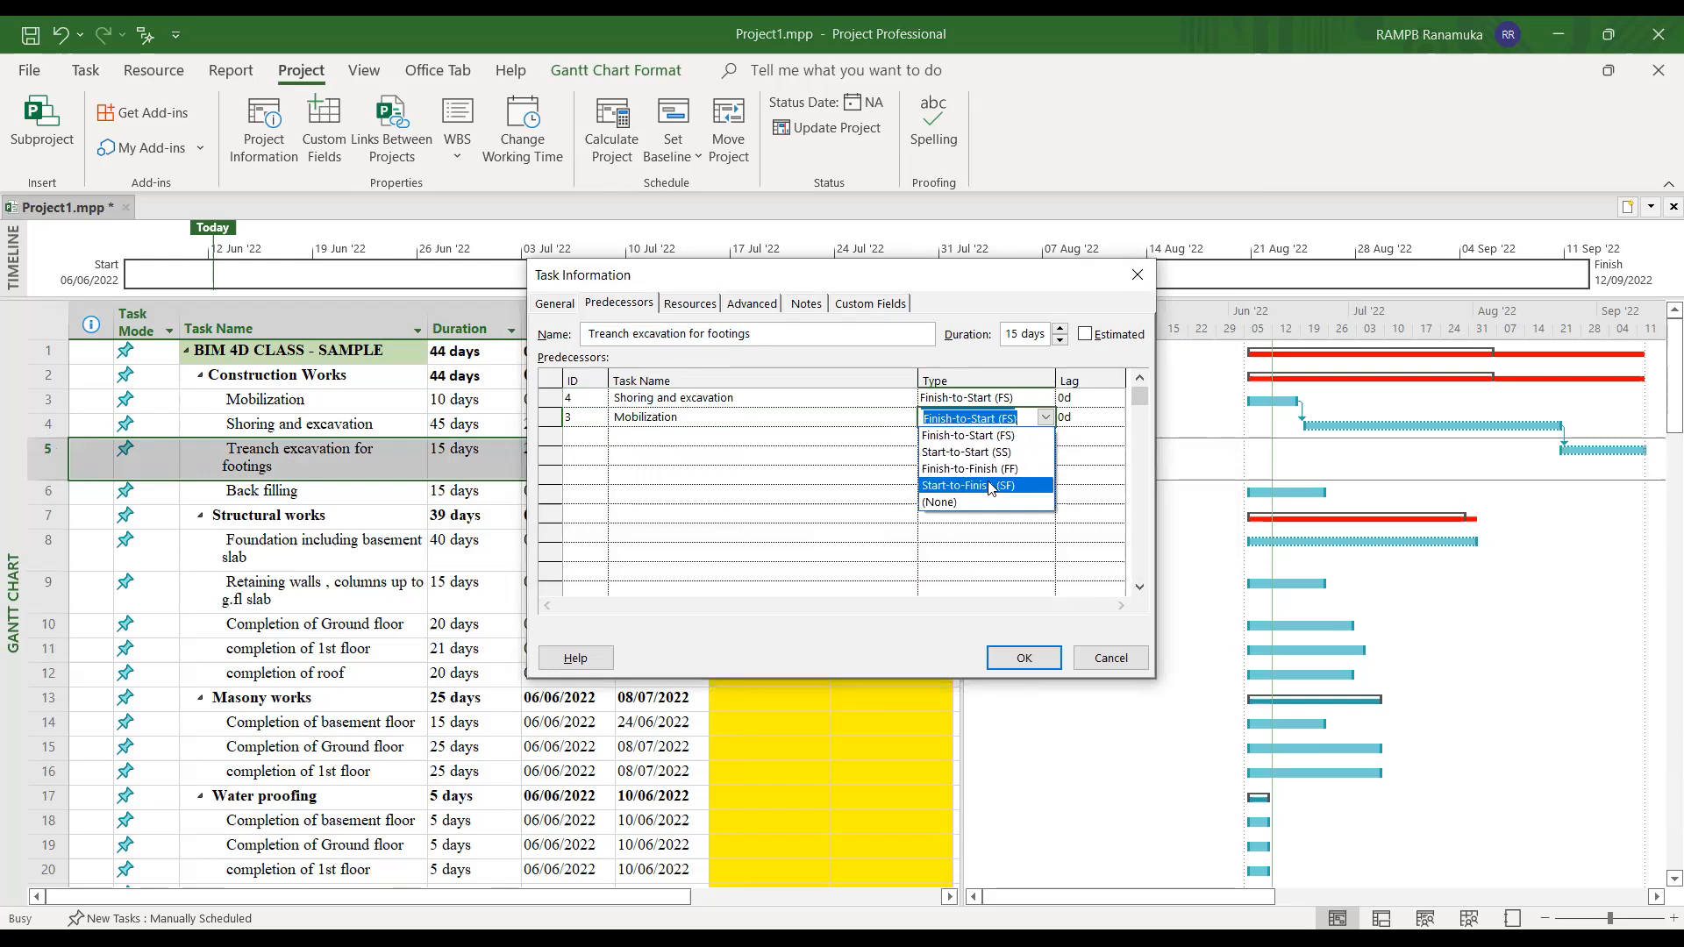
{"action": "left_click", "coordinate": [981, 435]}
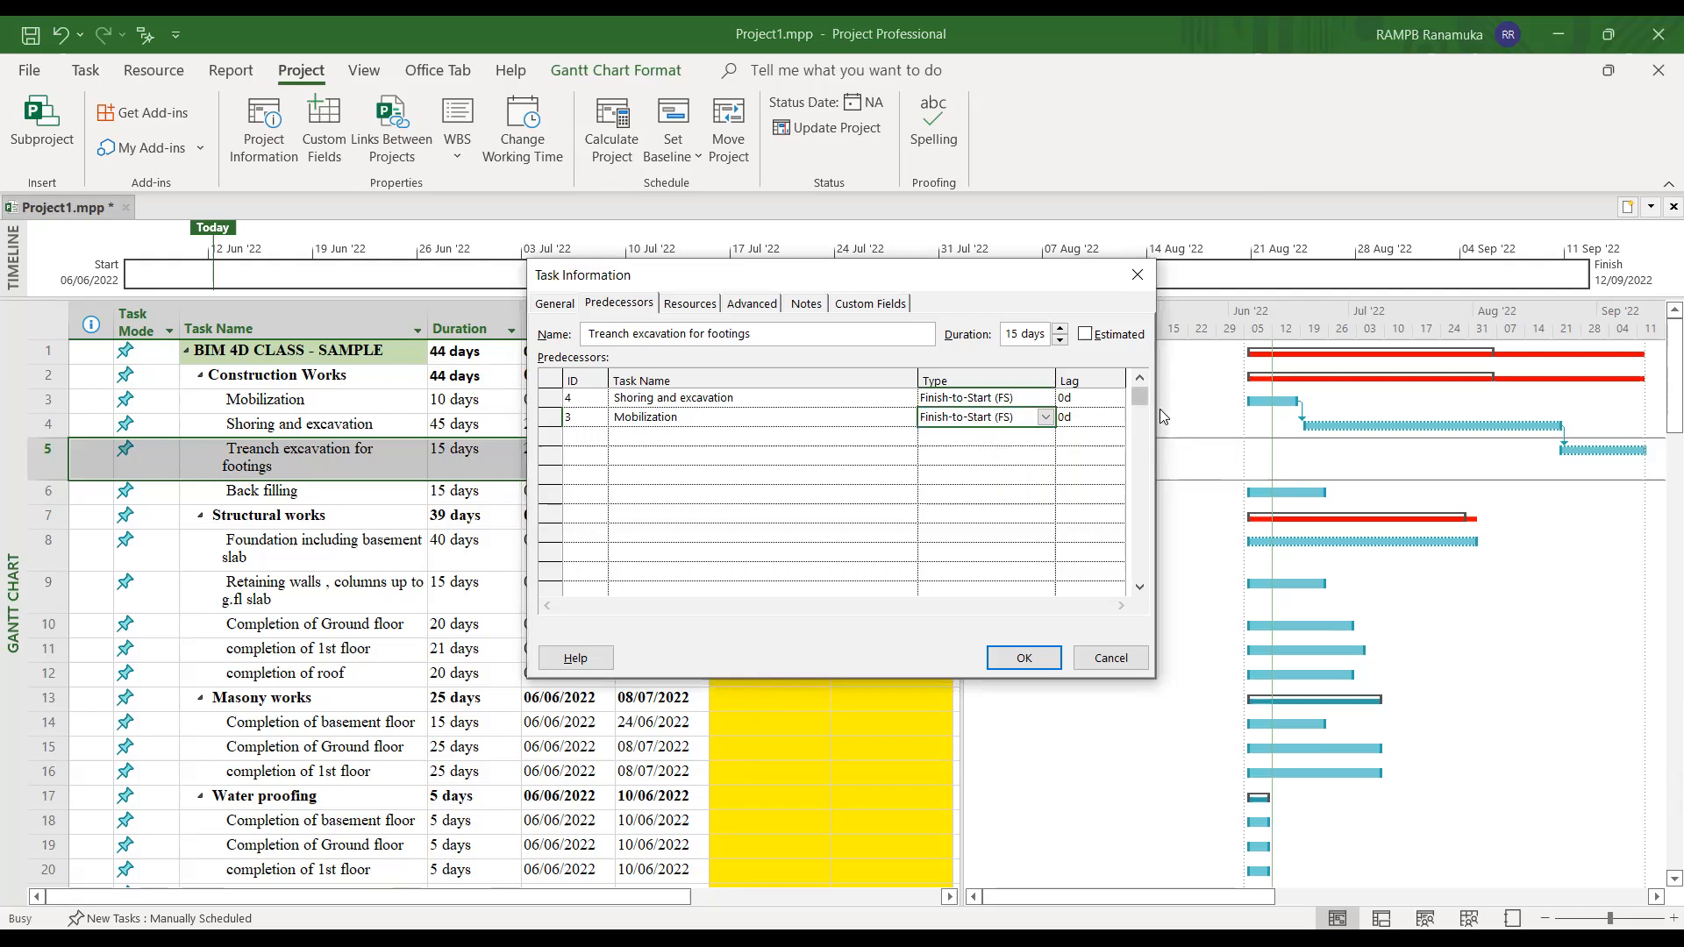
{"action": "left_click", "coordinate": [1086, 416]}
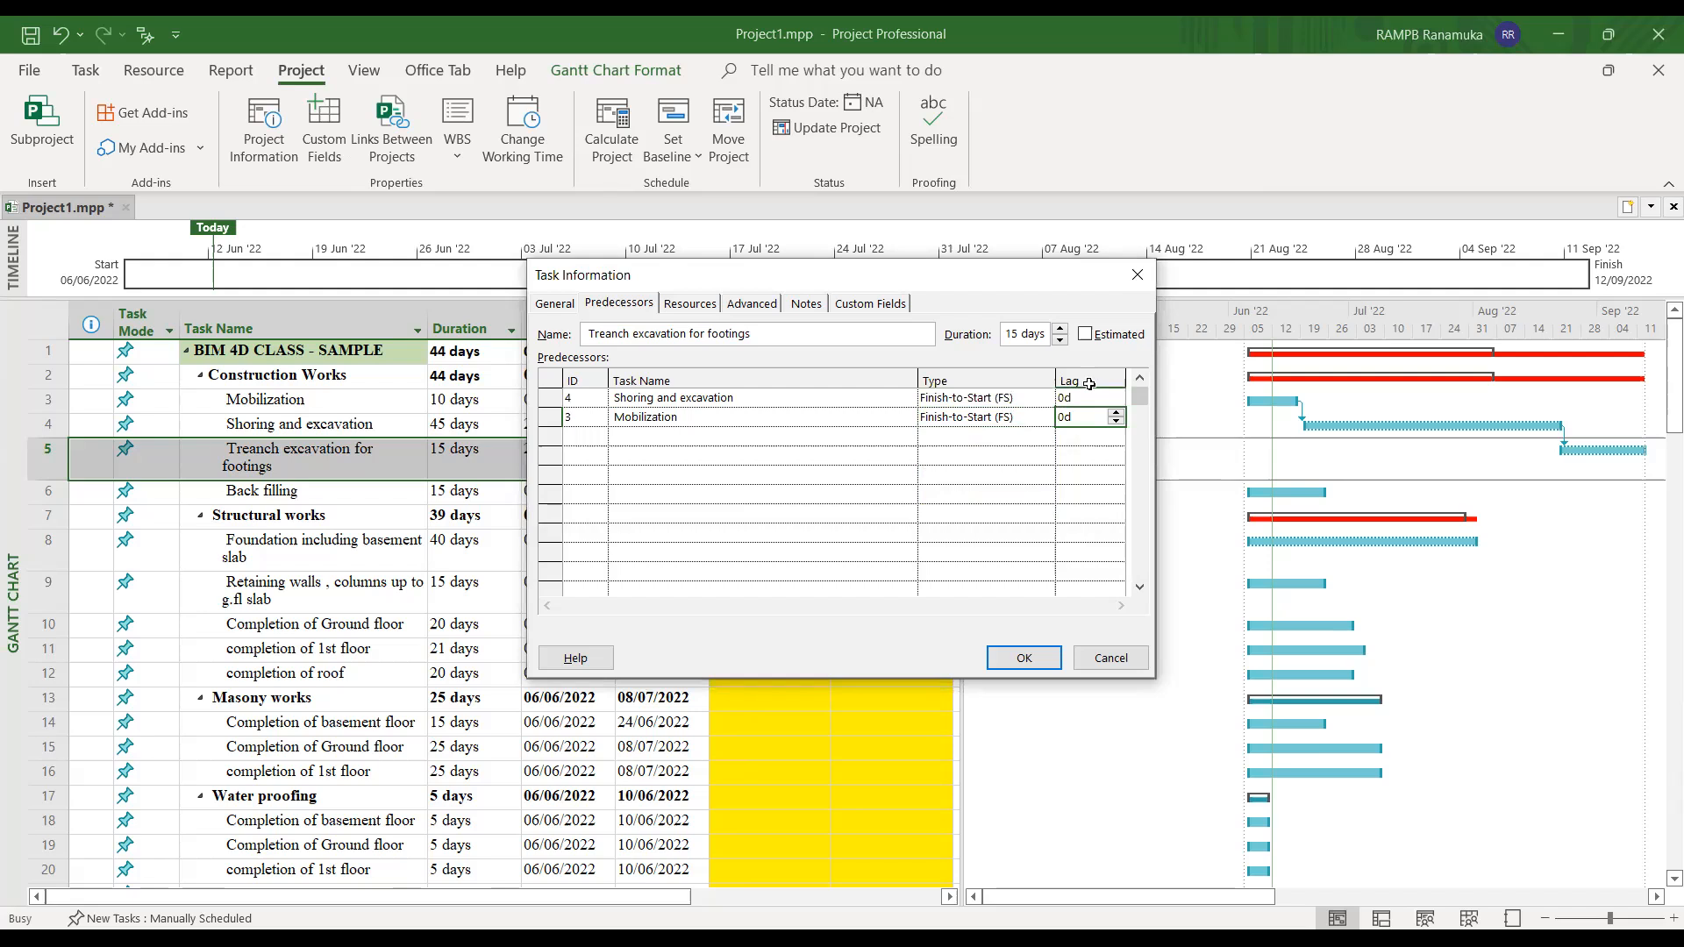
{"action": "left_click", "coordinate": [1139, 669]}
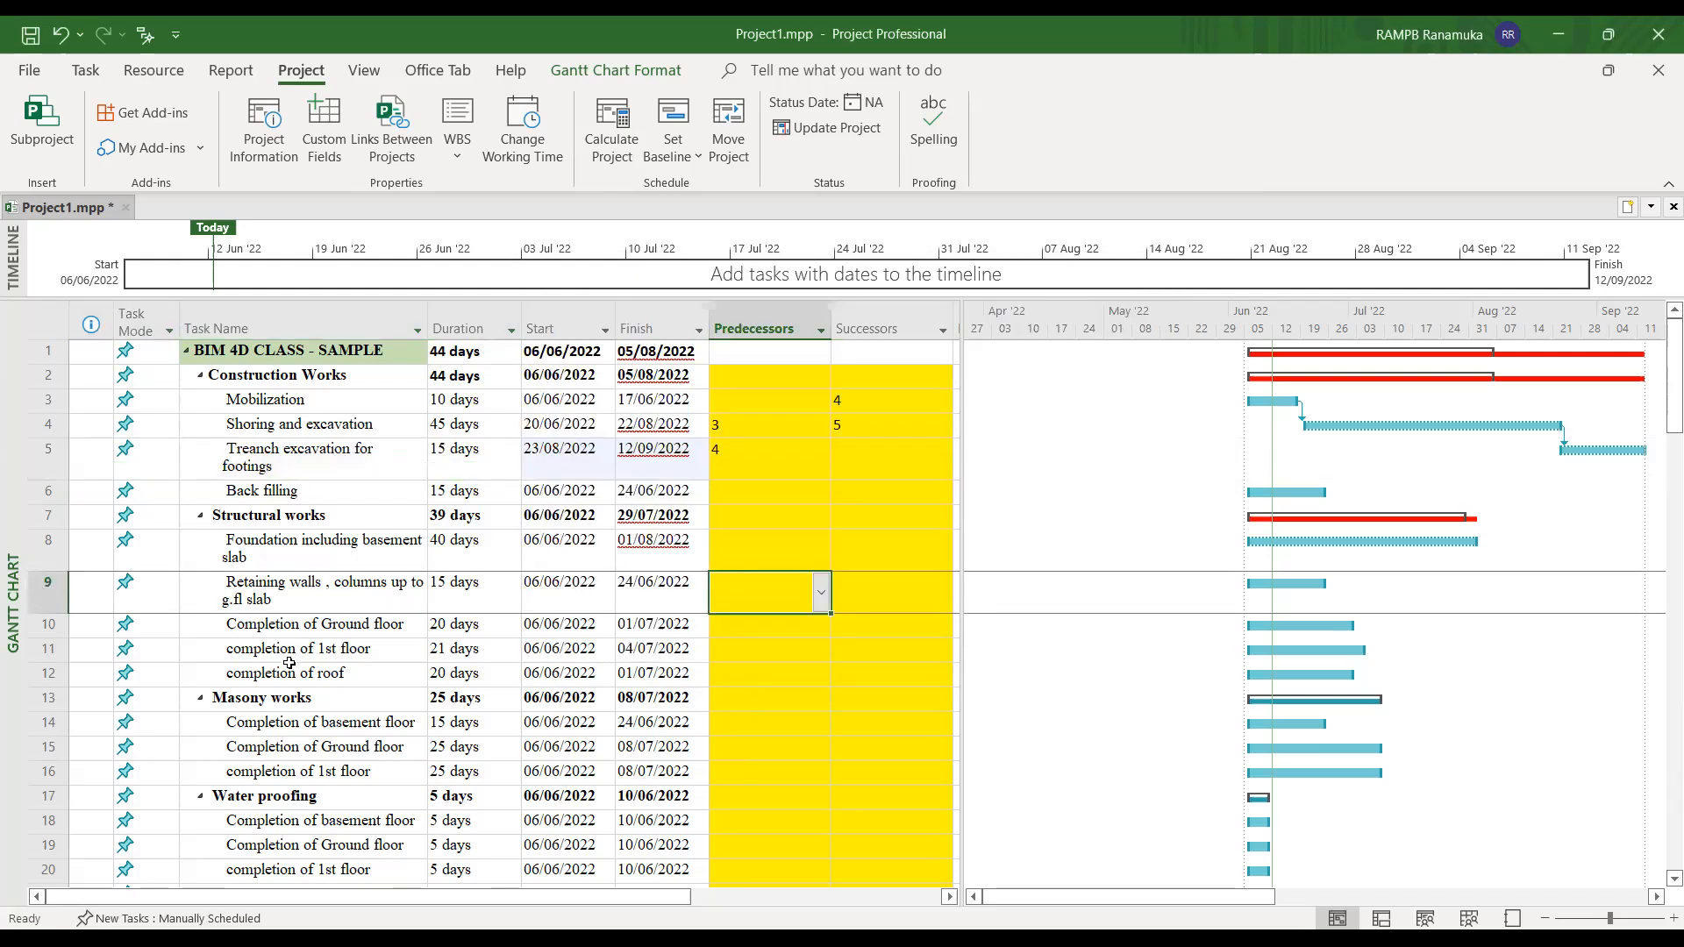
- Link completion of 1st floor under Masony works (task 16) to completion of 1st floor under Plaster works Internal (task 25)
{"action": "scroll", "coordinate": [314, 664], "scroll_direction": "down", "scroll_amount": 1}
{"action": "scroll", "coordinate": [314, 664], "scroll_direction": "down", "scroll_amount": 1}
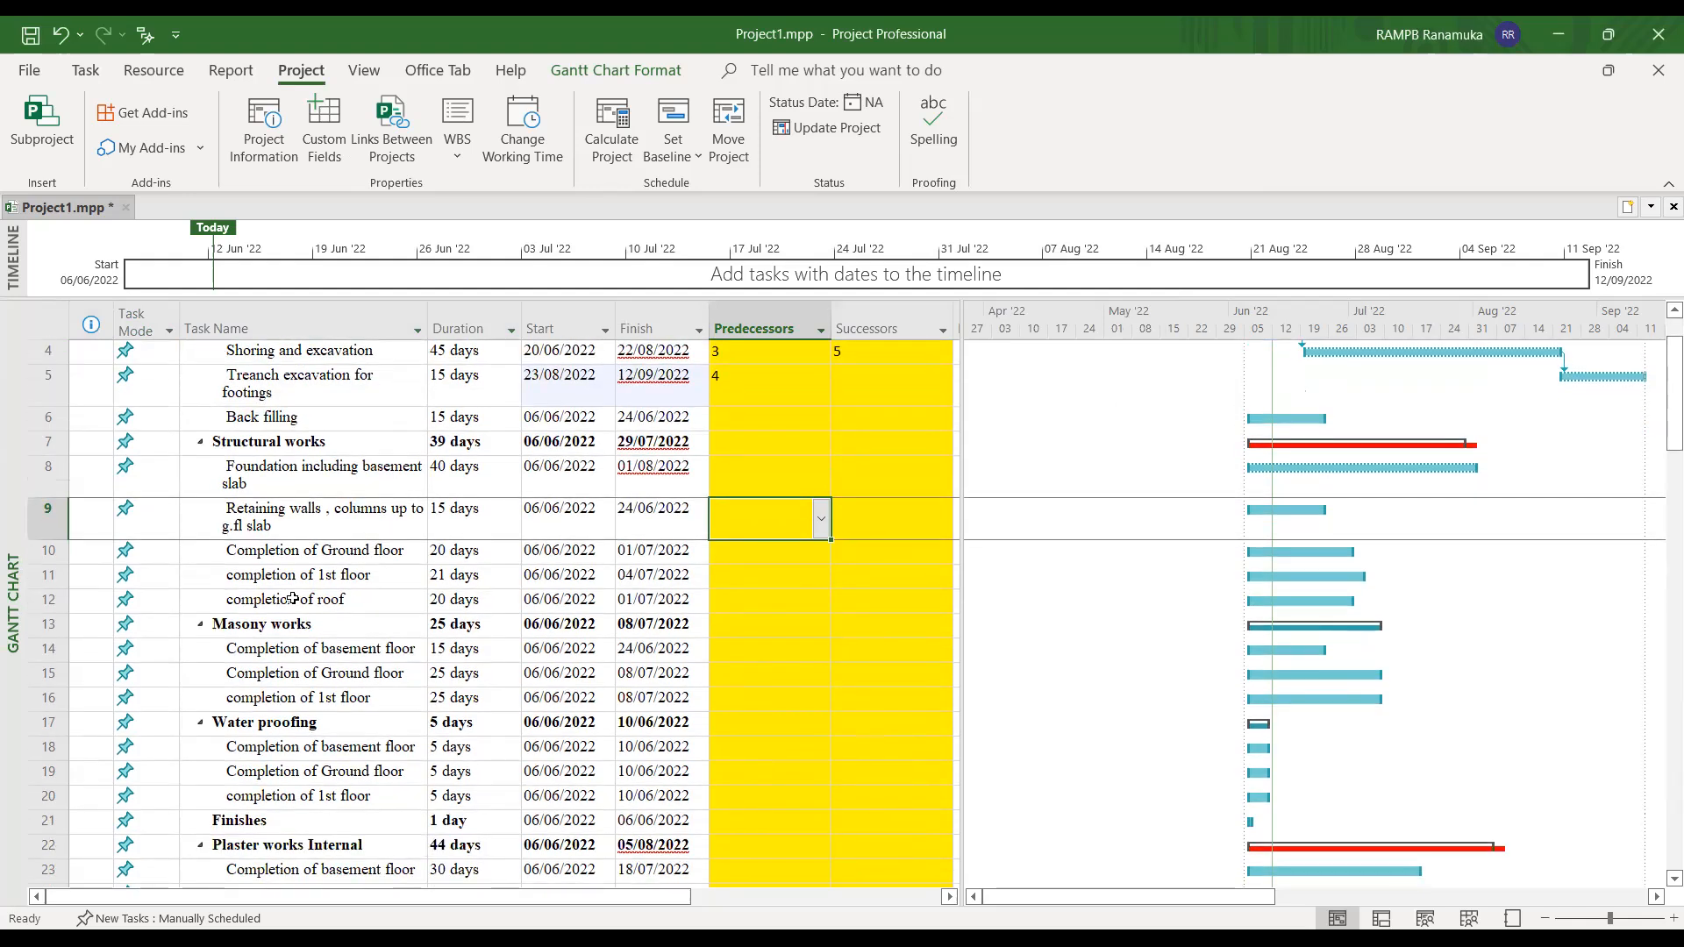
{"action": "scroll", "coordinate": [274, 590], "scroll_direction": "down", "scroll_amount": 3}
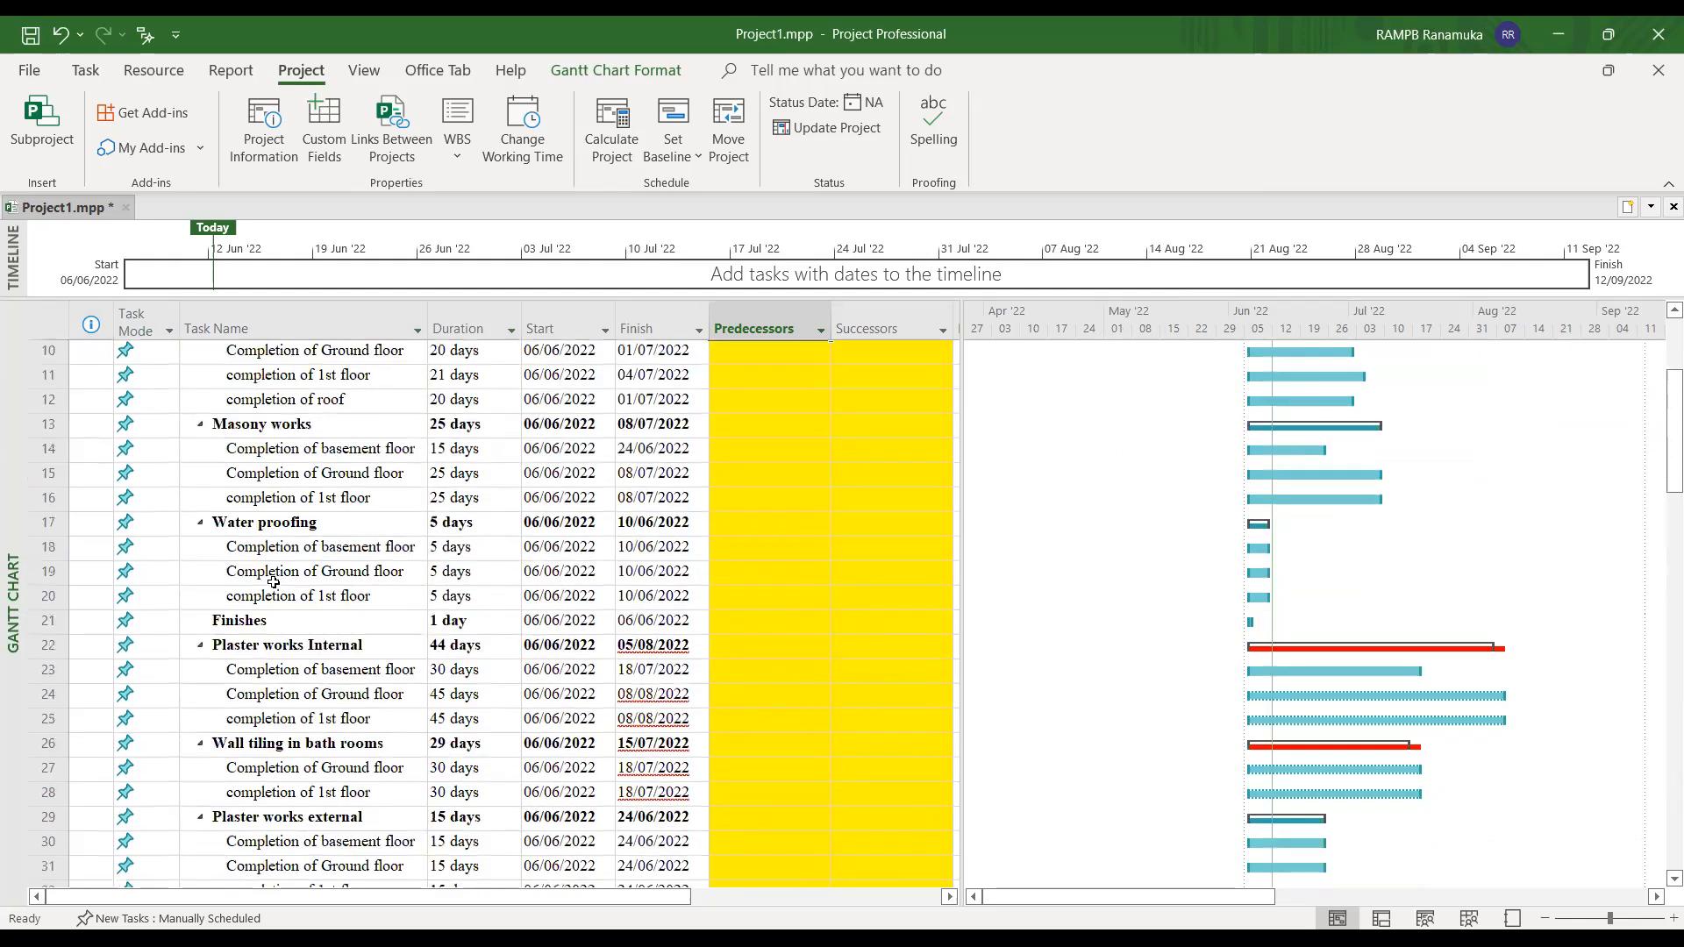
{"action": "left_click", "coordinate": [255, 450]}
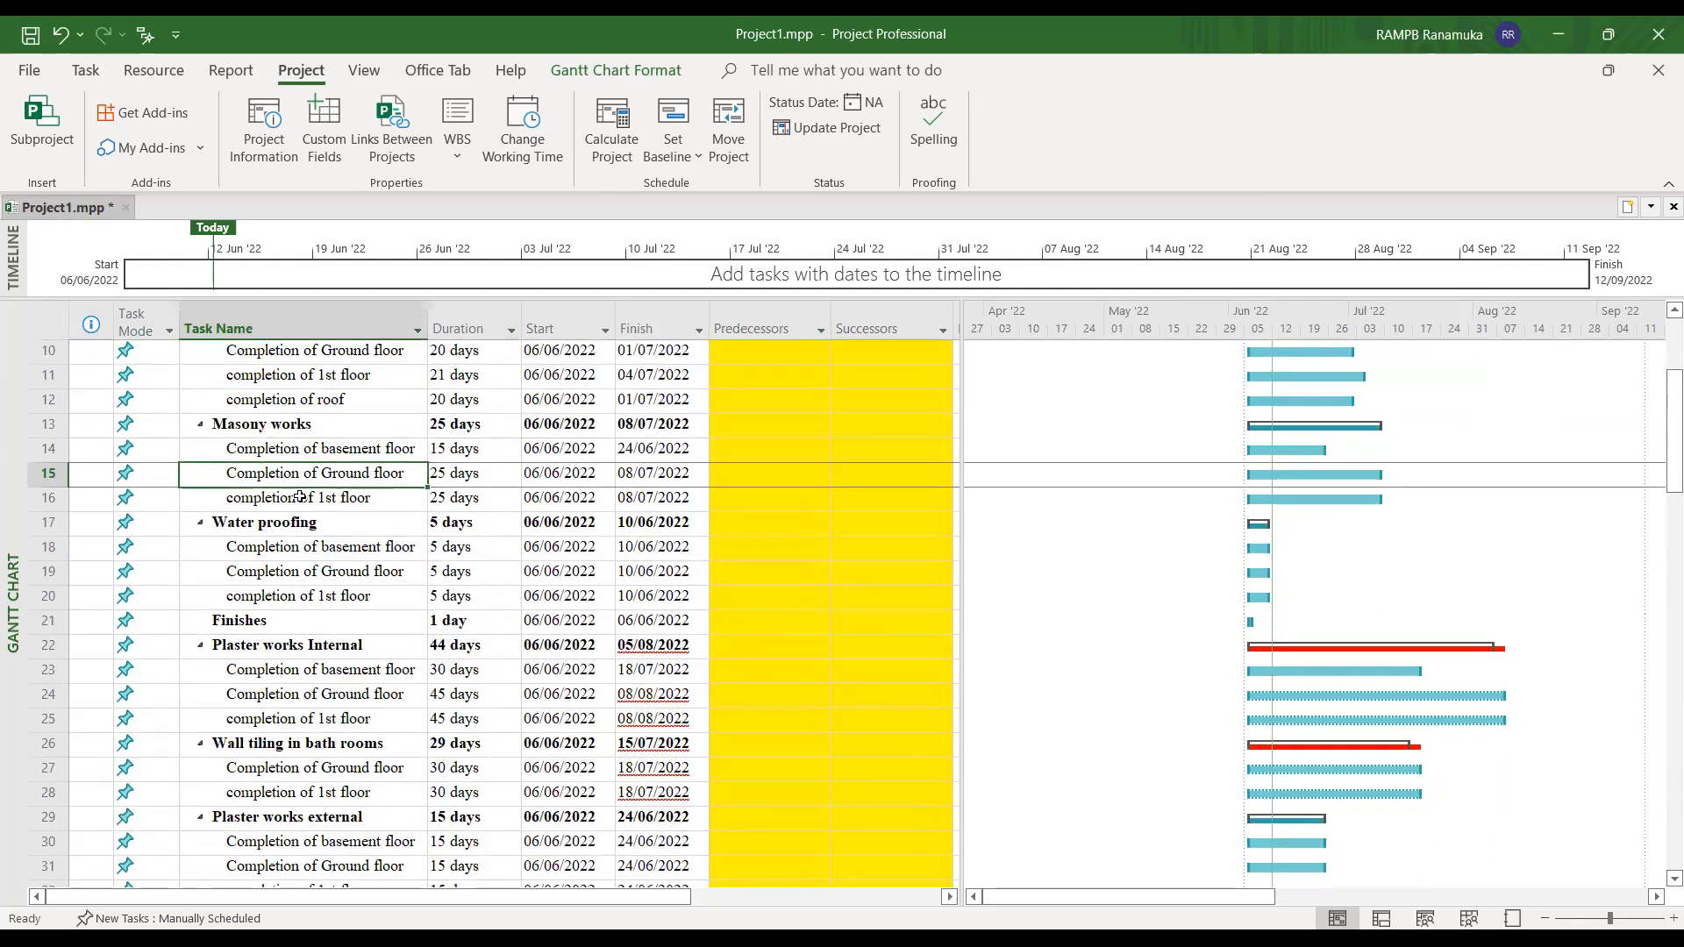
{"action": "left_click", "coordinate": [299, 497]}
{"action": "left_click", "coordinate": [48, 497]}
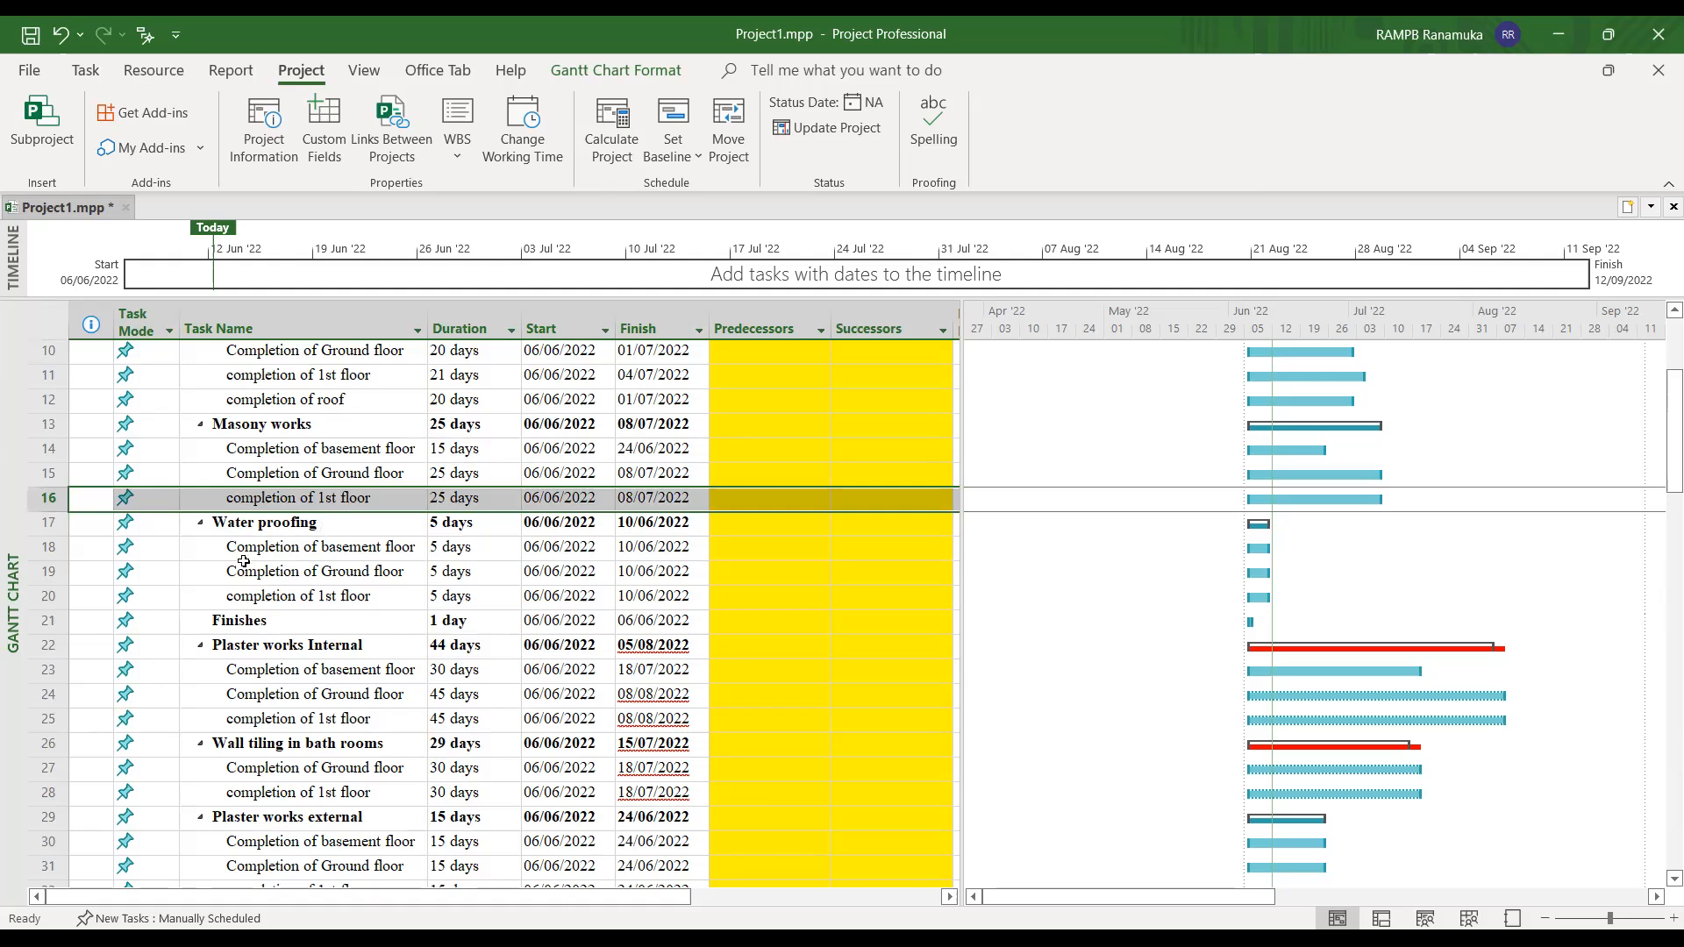
{"action": "left_click", "coordinate": [313, 721]}
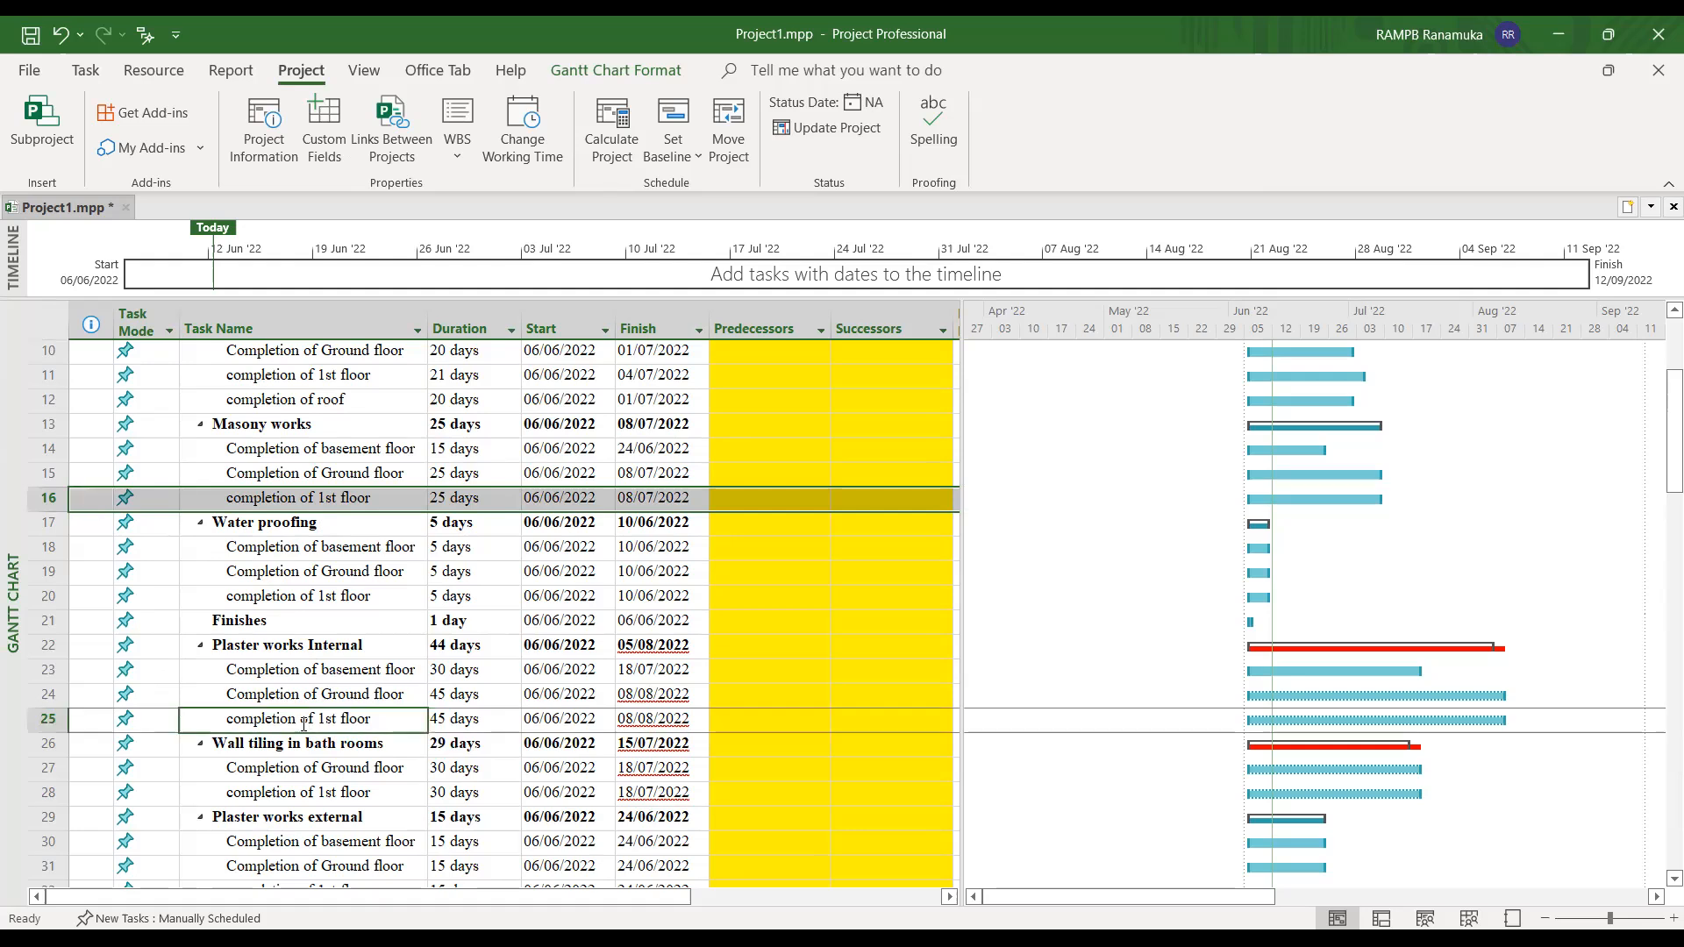
{"action": "left_click", "coordinate": [86, 70]}
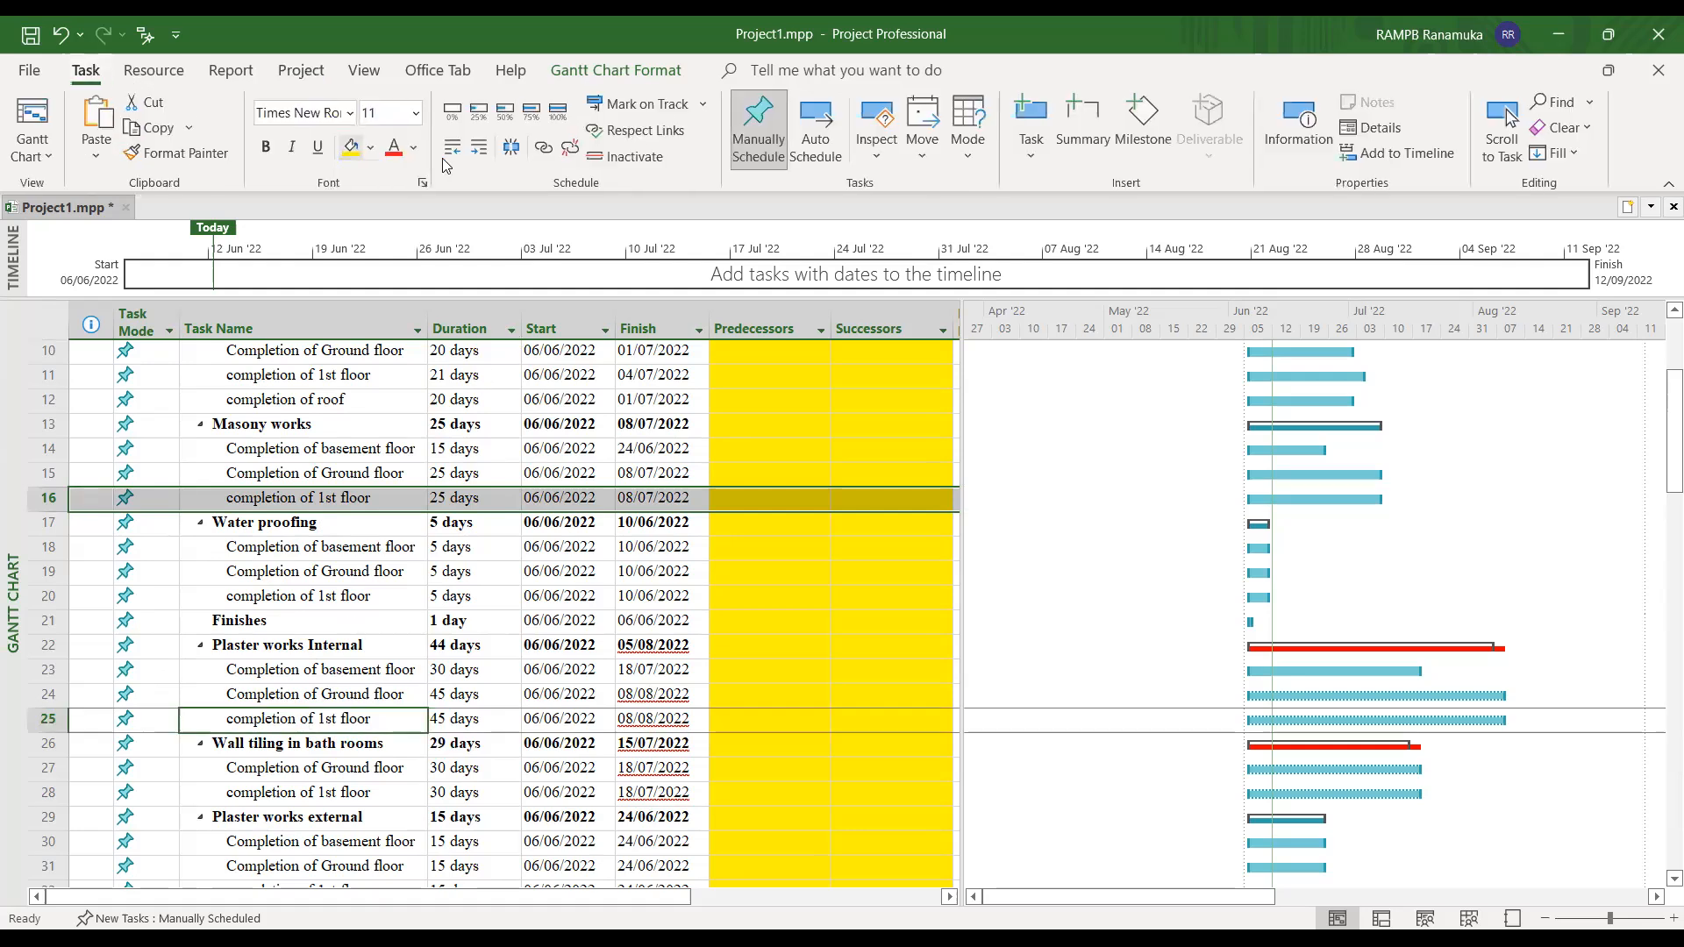
{"action": "left_click", "coordinate": [542, 149]}
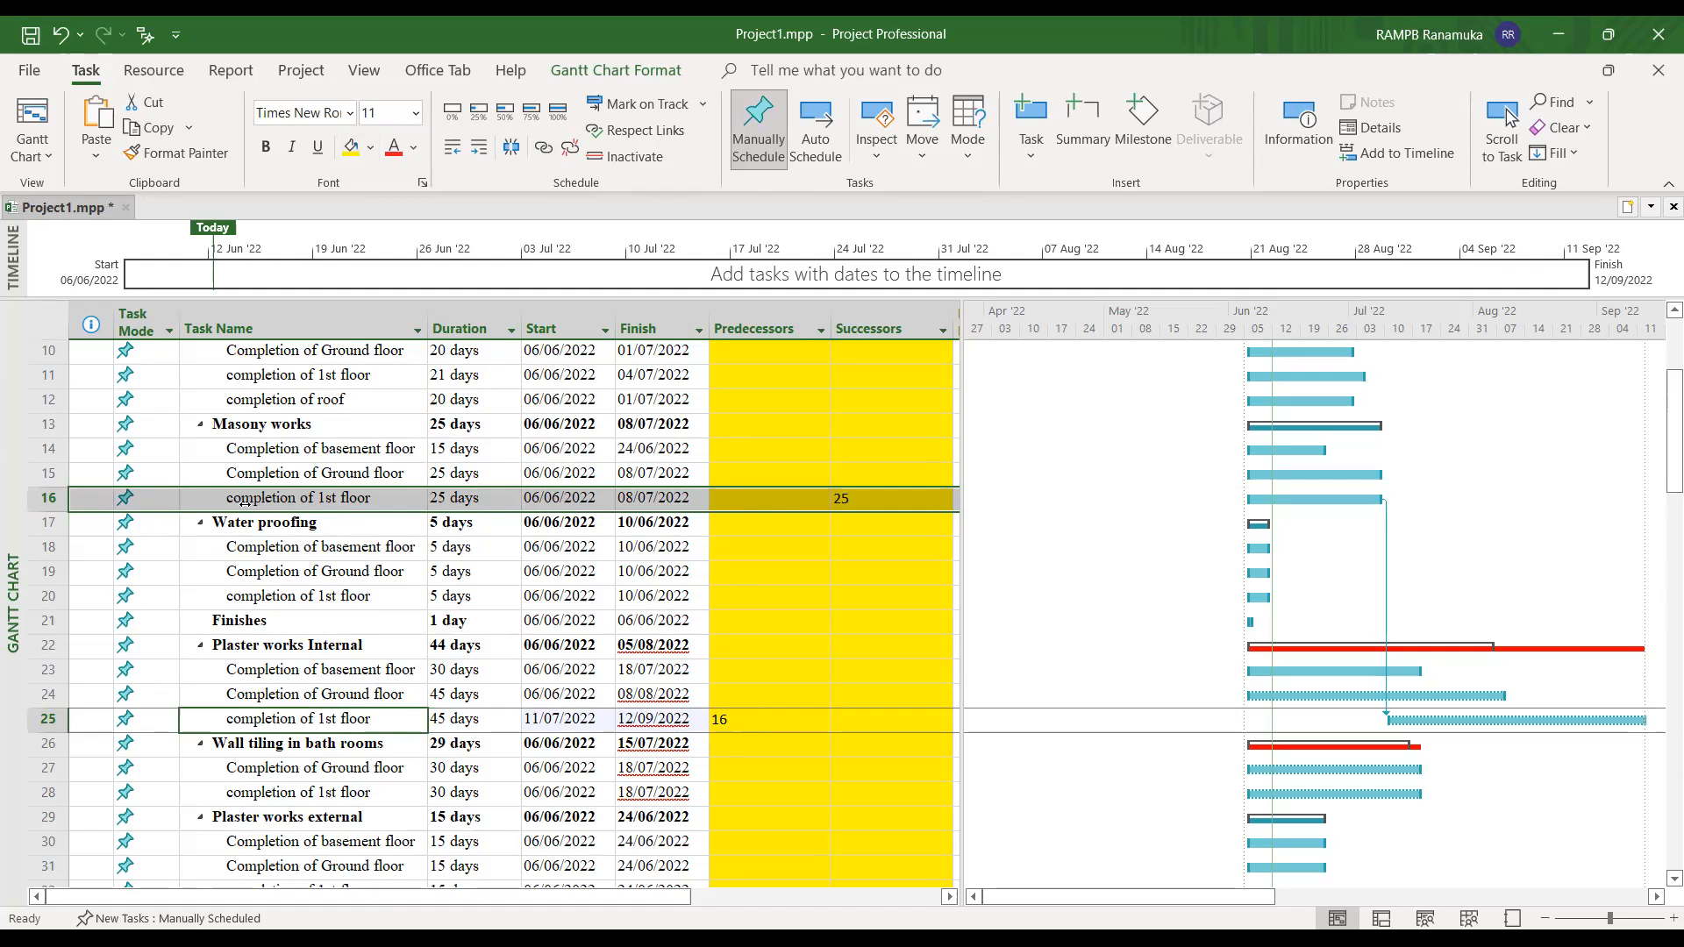
- In the task information of task 25 under Plaster works Internal, set the predecessor link from task 16 to Start-to-Start (SS)
{"action": "left_click", "coordinate": [767, 727]}
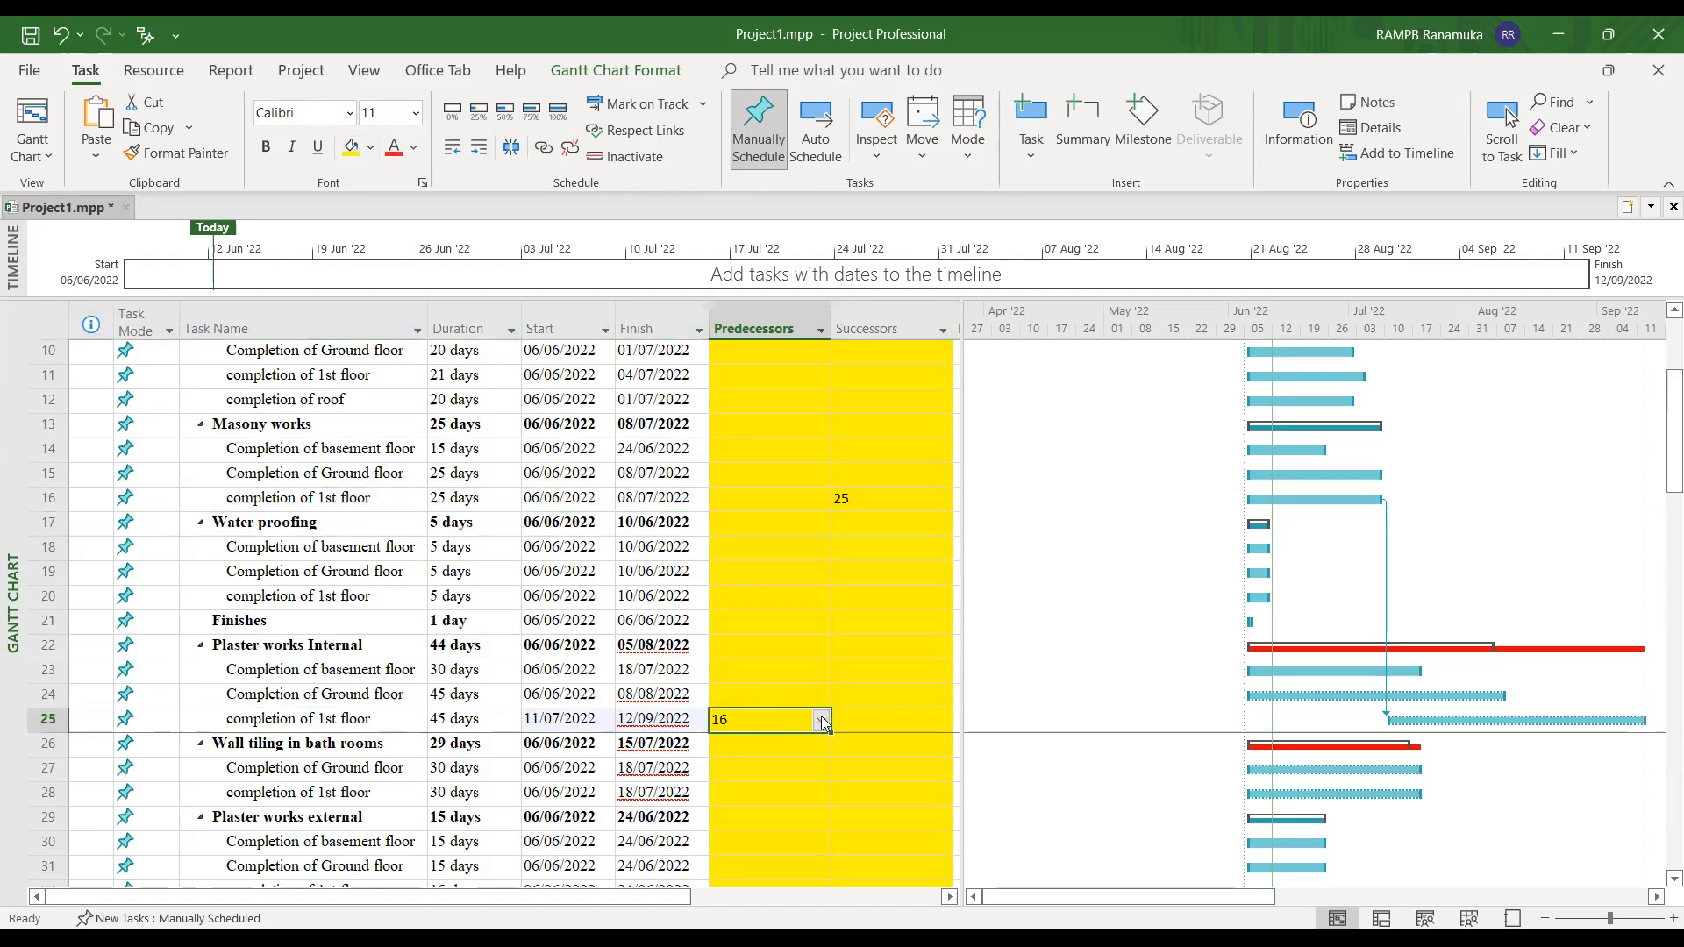
{"action": "left_click", "coordinate": [744, 721]}
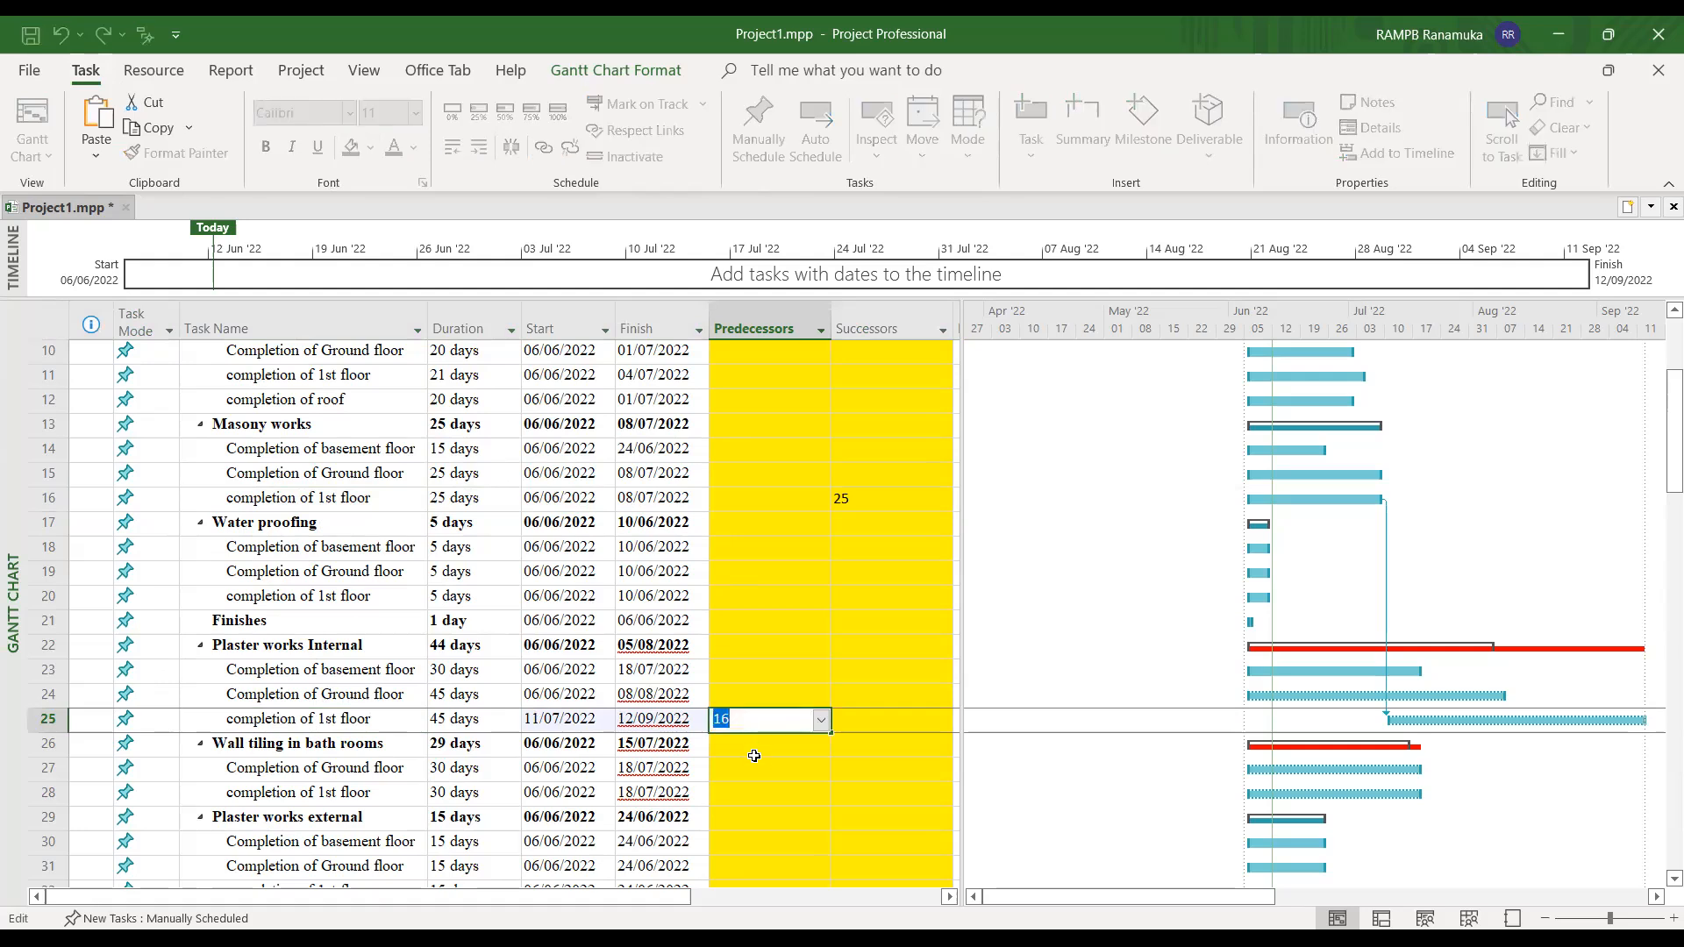
{"action": "left_click", "coordinate": [754, 755]}
{"action": "left_click", "coordinate": [751, 727]}
{"action": "double_click", "coordinate": [751, 723]}
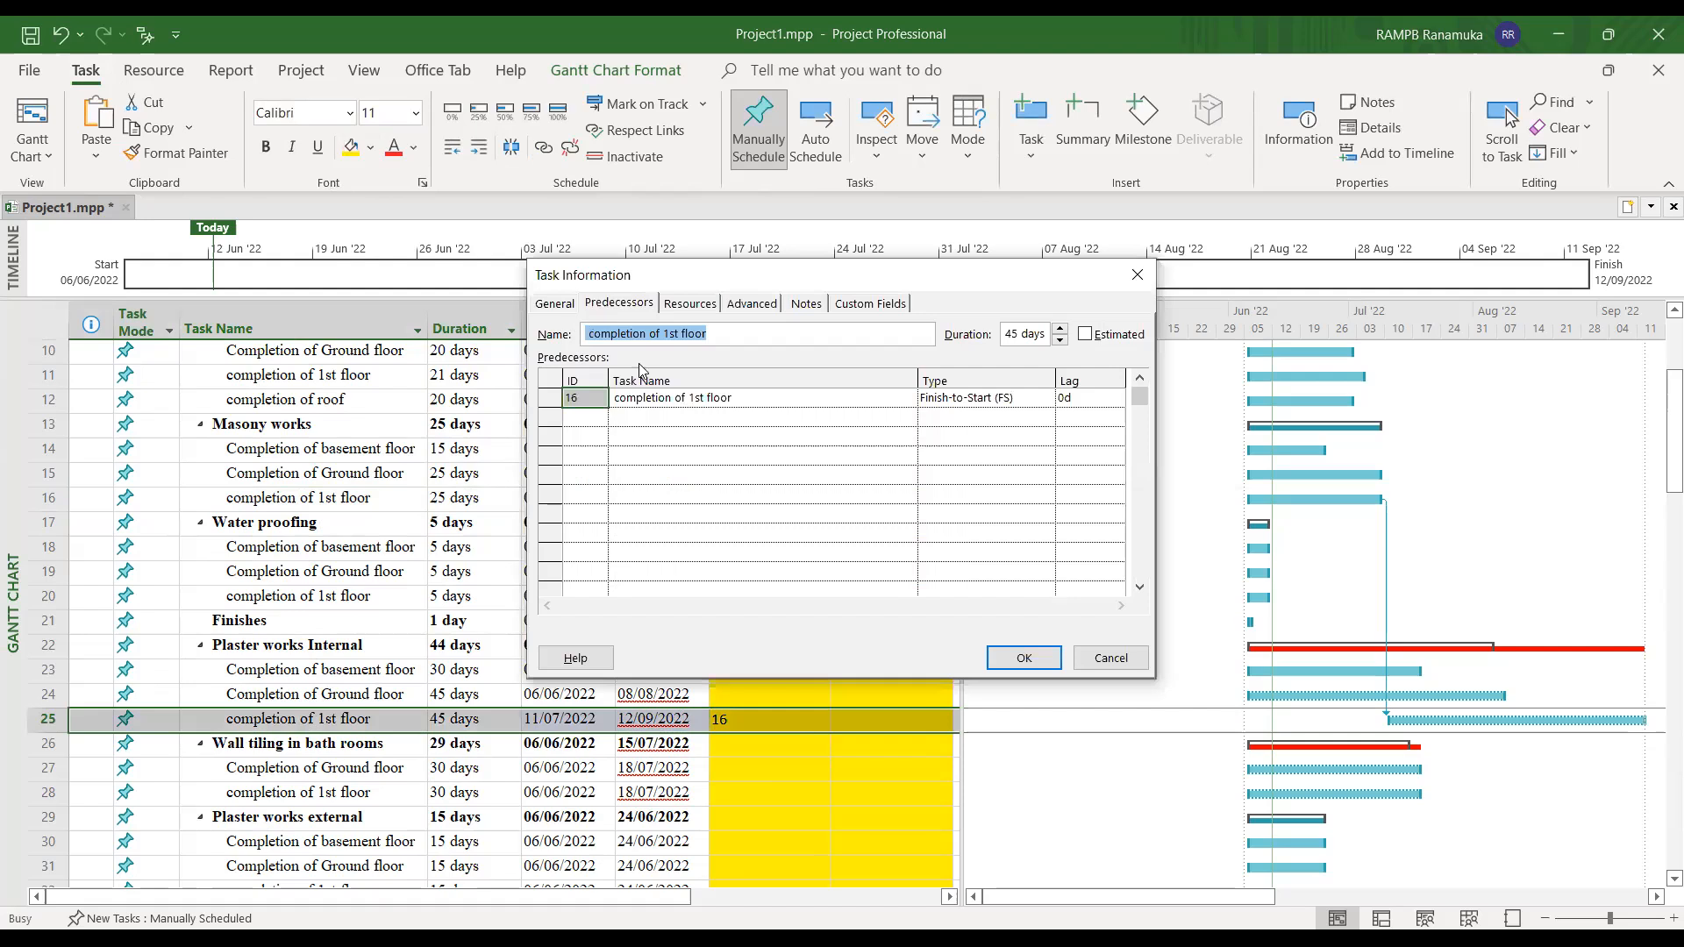
{"action": "left_click", "coordinate": [579, 397]}
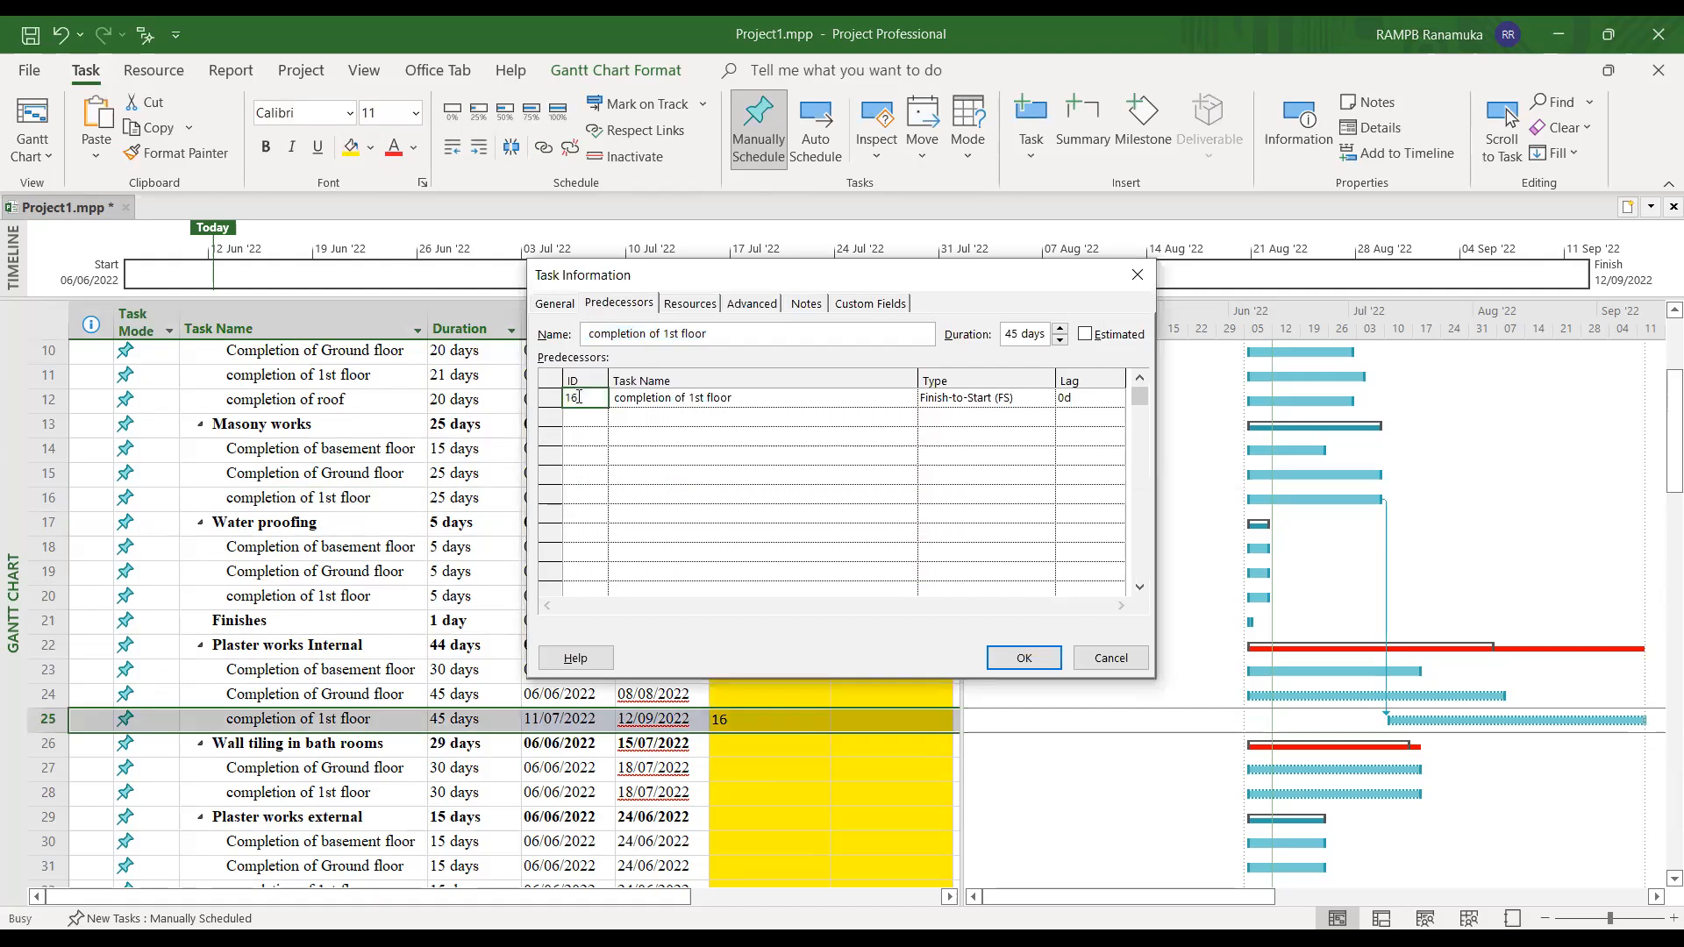
{"action": "left_click", "coordinate": [679, 397]}
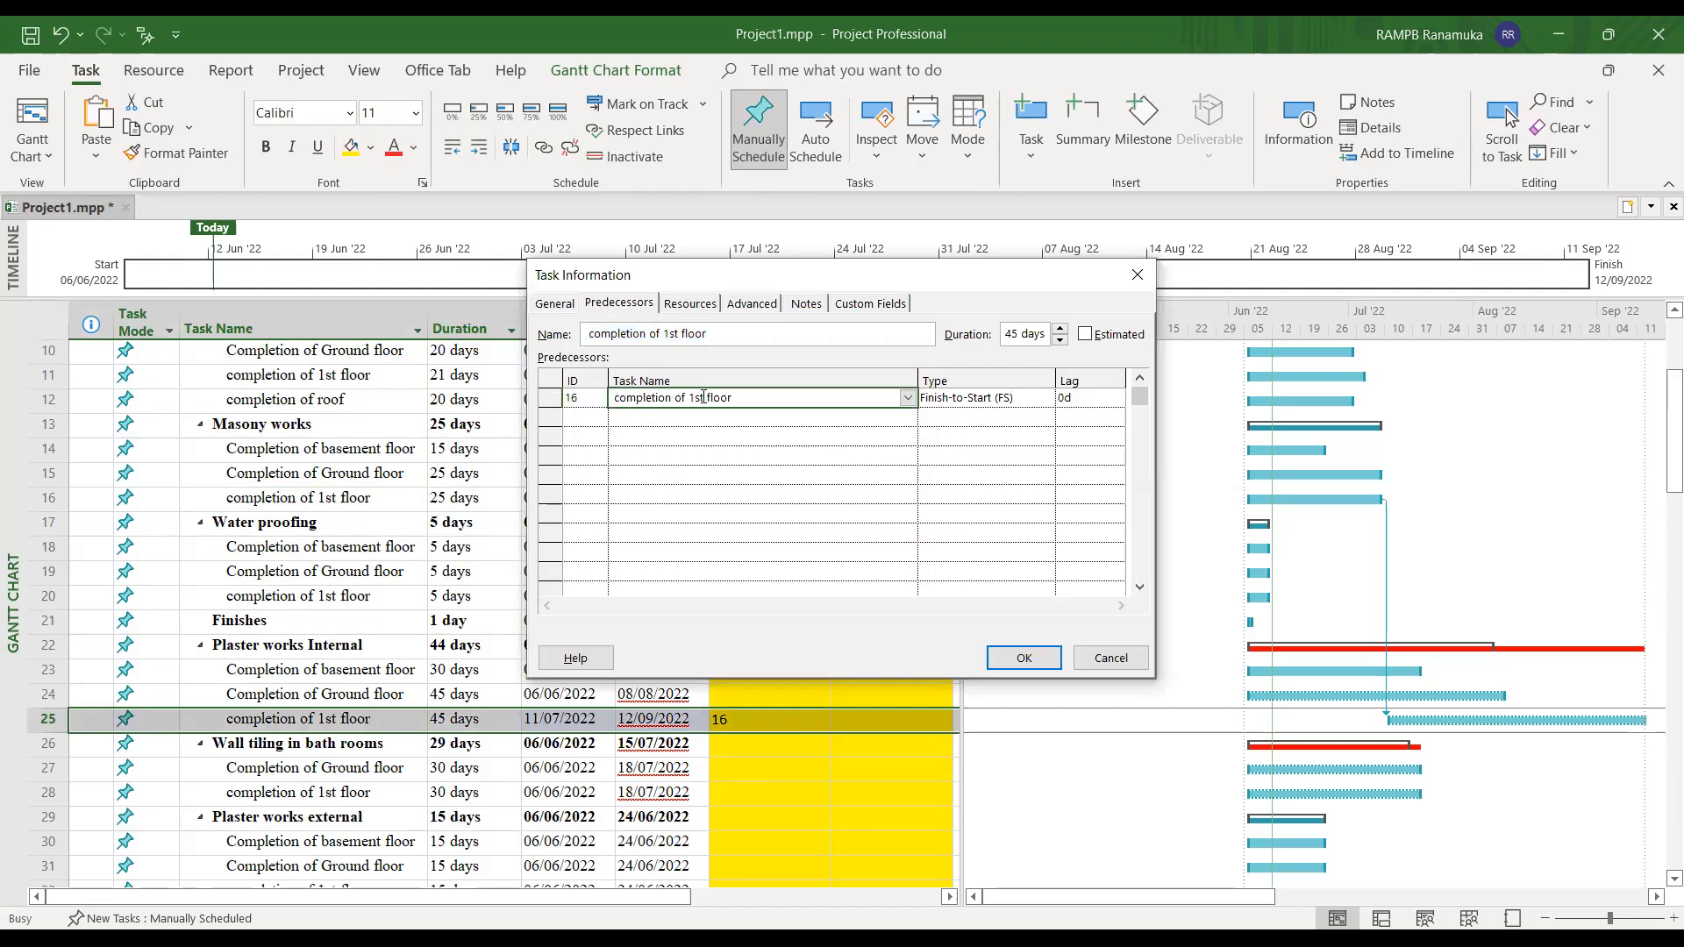
{"action": "left_click", "coordinate": [1002, 398]}
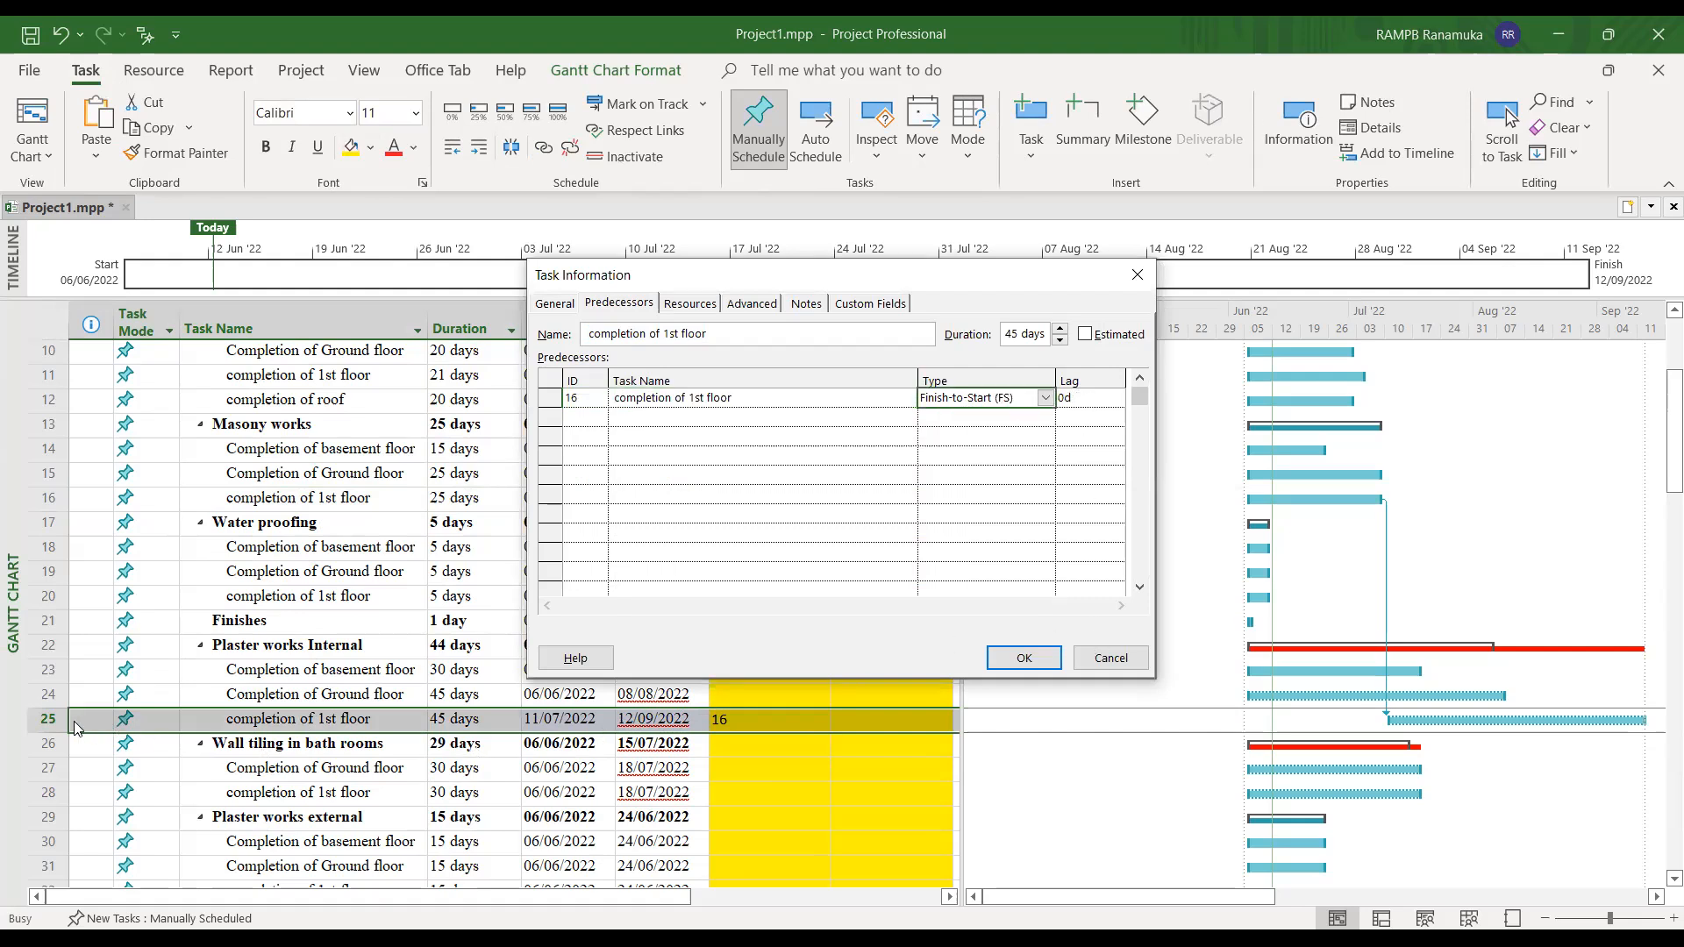
{"action": "left_click", "coordinate": [1046, 399]}
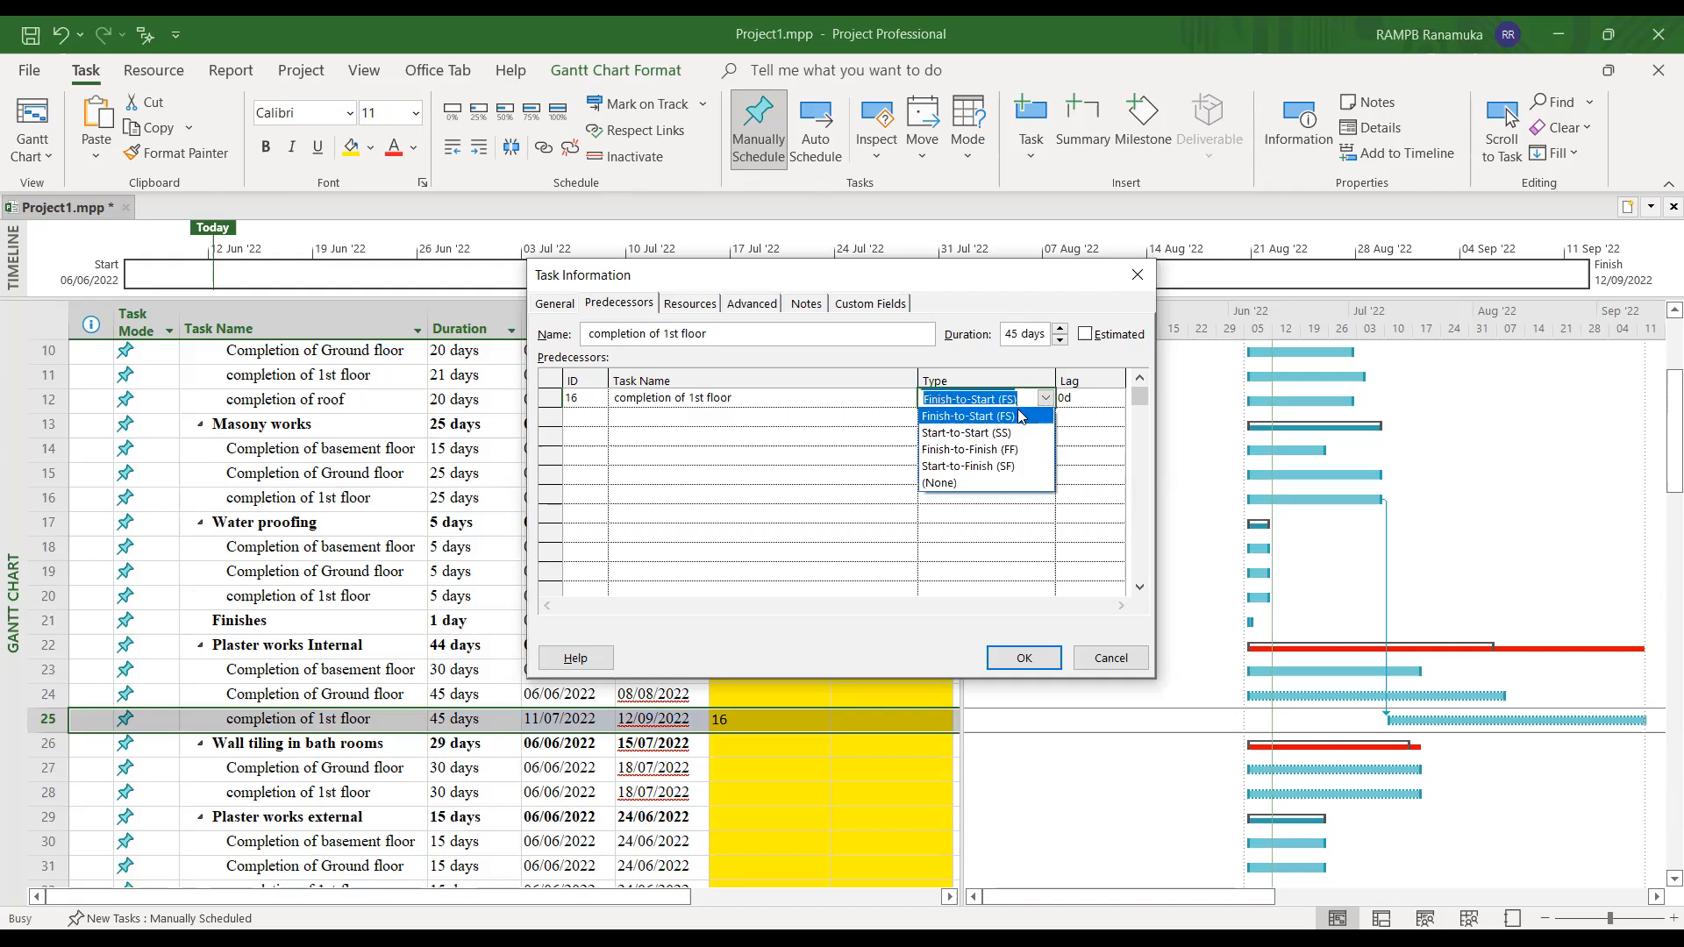
{"action": "left_click", "coordinate": [949, 433]}
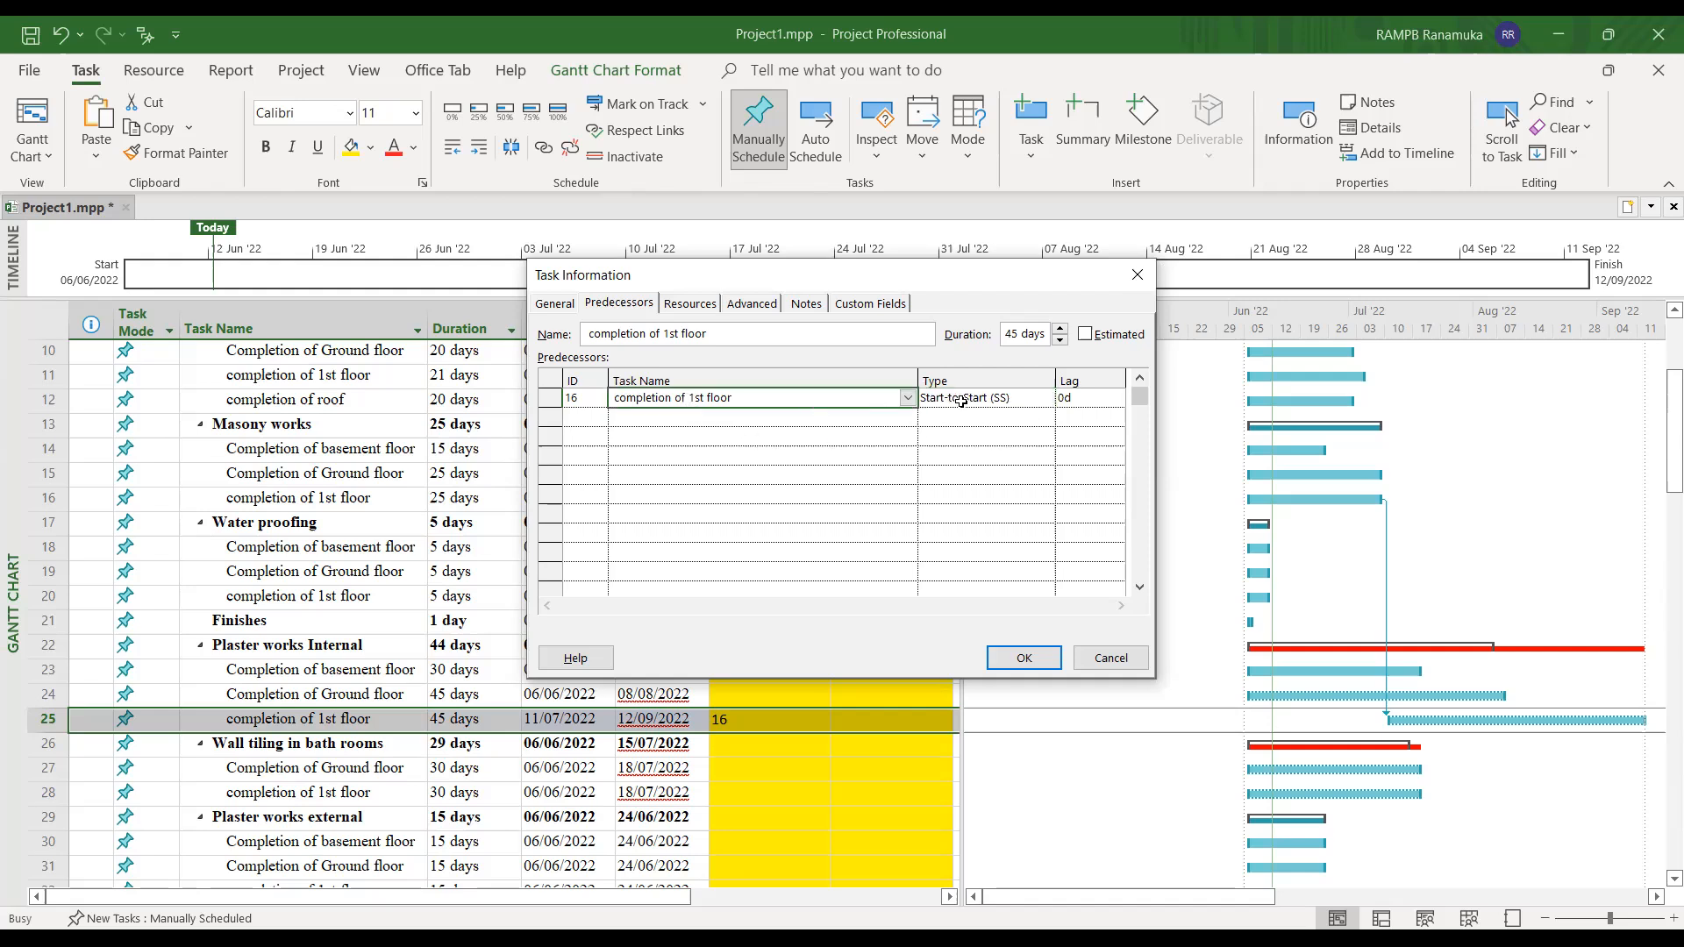
{"action": "left_click", "coordinate": [1047, 398]}
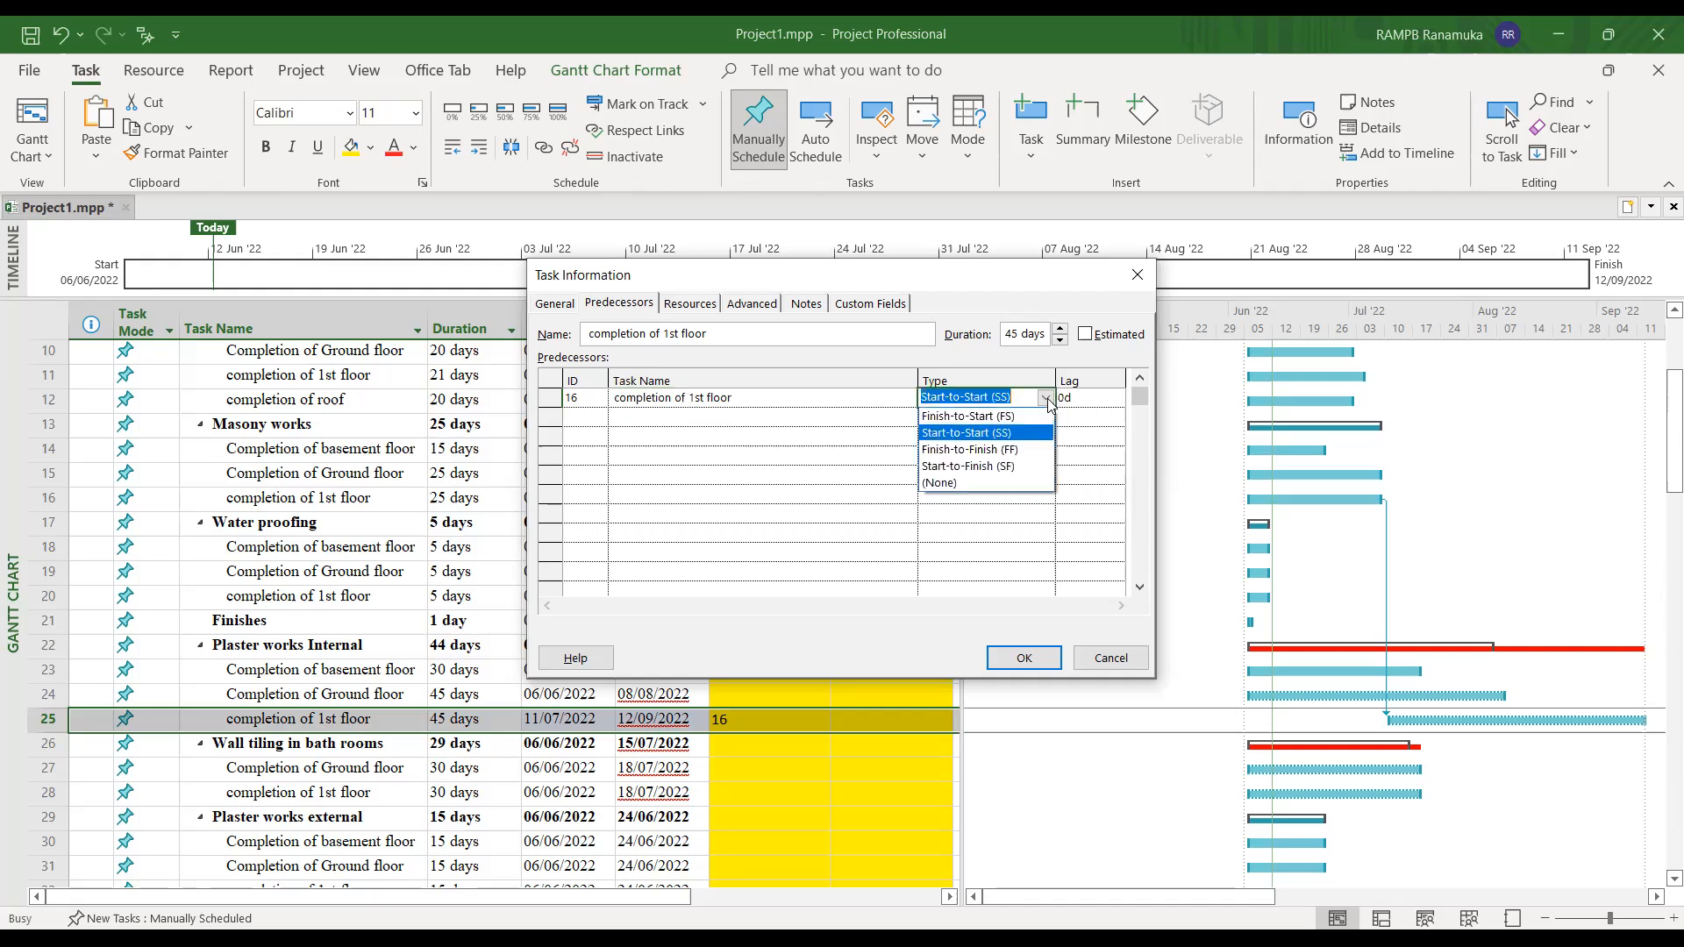
{"action": "left_click", "coordinate": [1005, 433]}
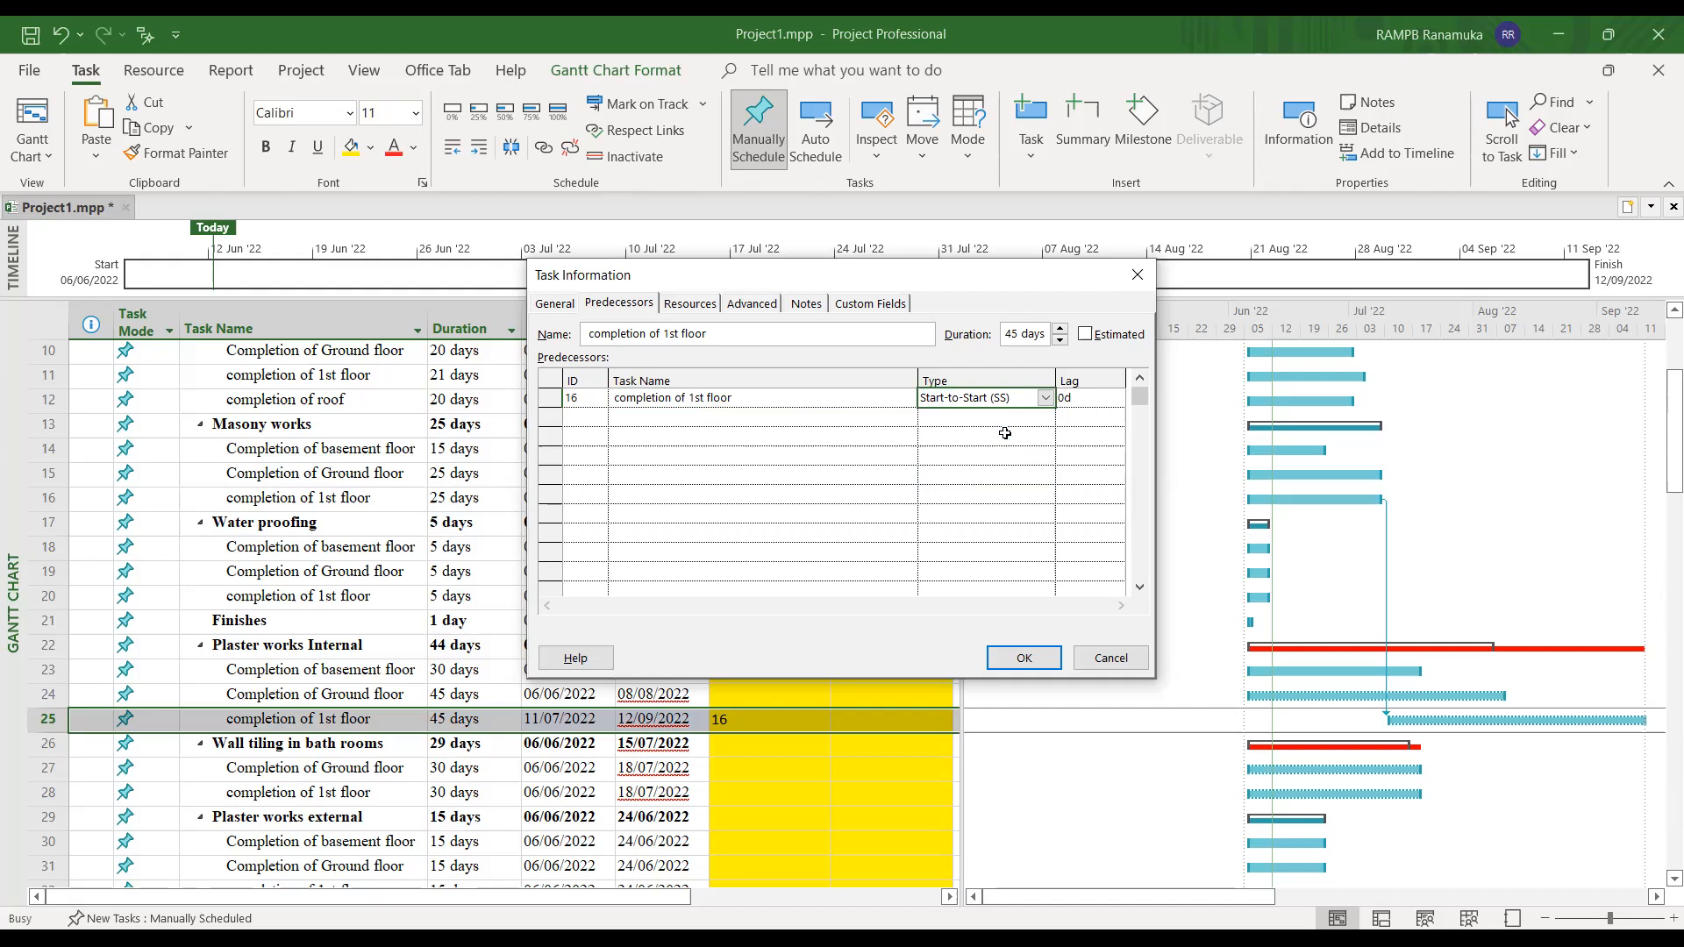
- Give the Start-to-Start predecessor link from task 16 a lag of 10 days and apply the task information changes
{"action": "left_click", "coordinate": [1105, 398]}
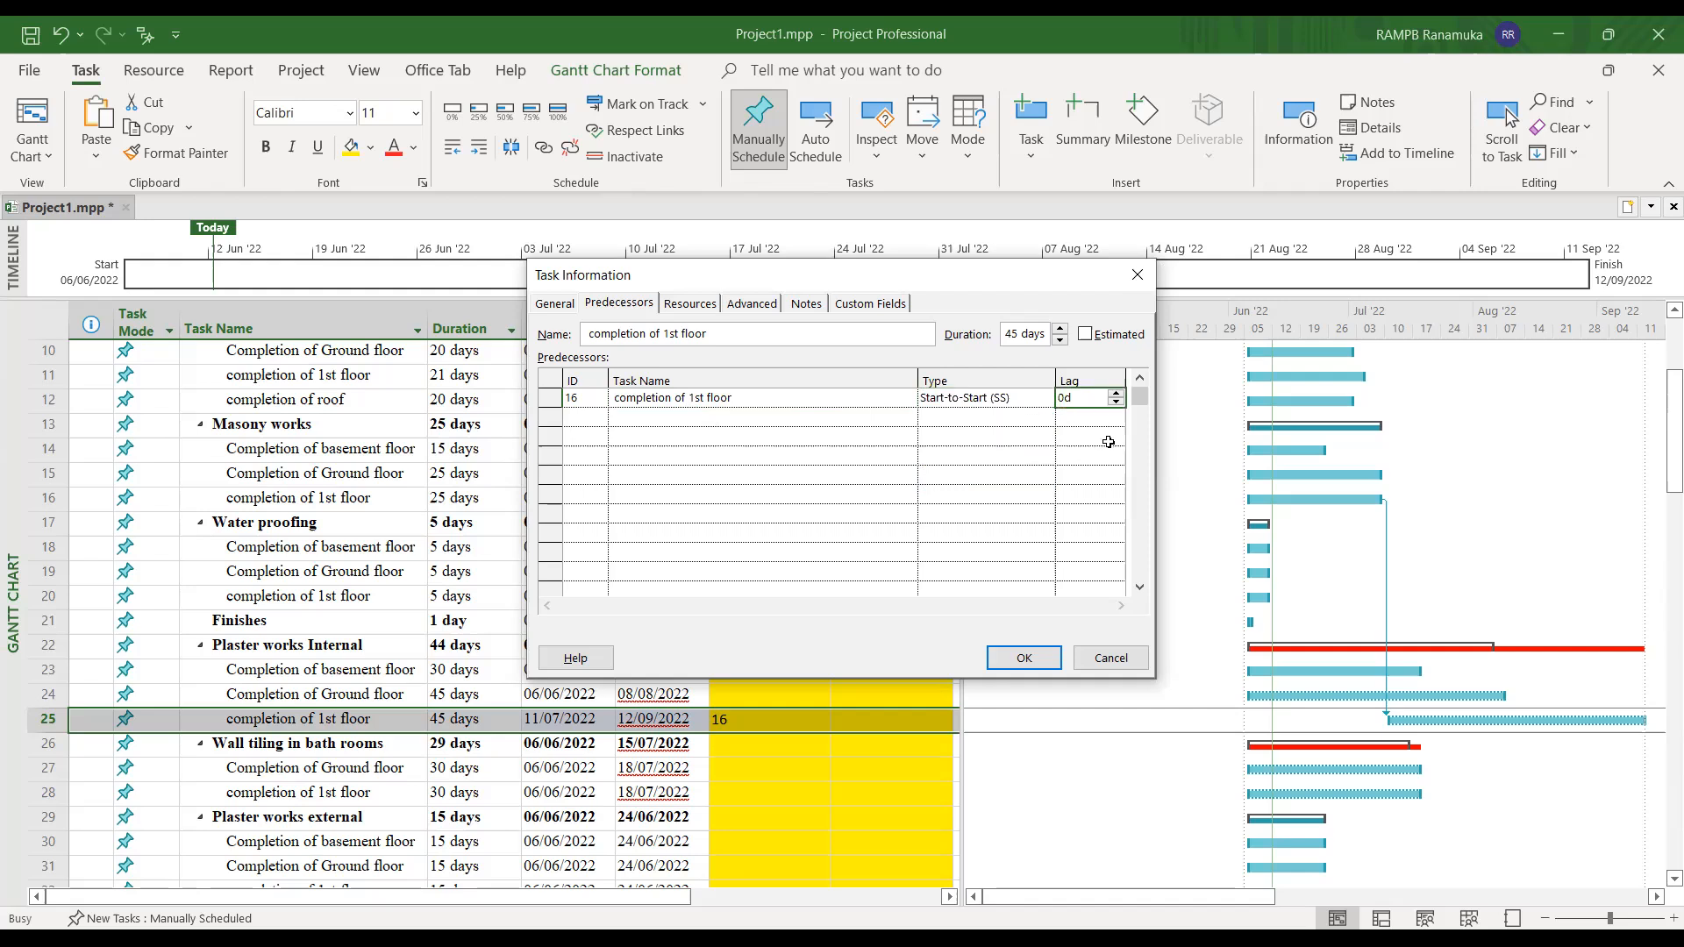
{"action": "type", "text": "5"}
{"action": "left_click", "coordinate": [1098, 425]}
{"action": "left_click", "coordinate": [1093, 397]}
{"action": "type", "text": "15"}
{"action": "left_click", "coordinate": [1021, 662]}
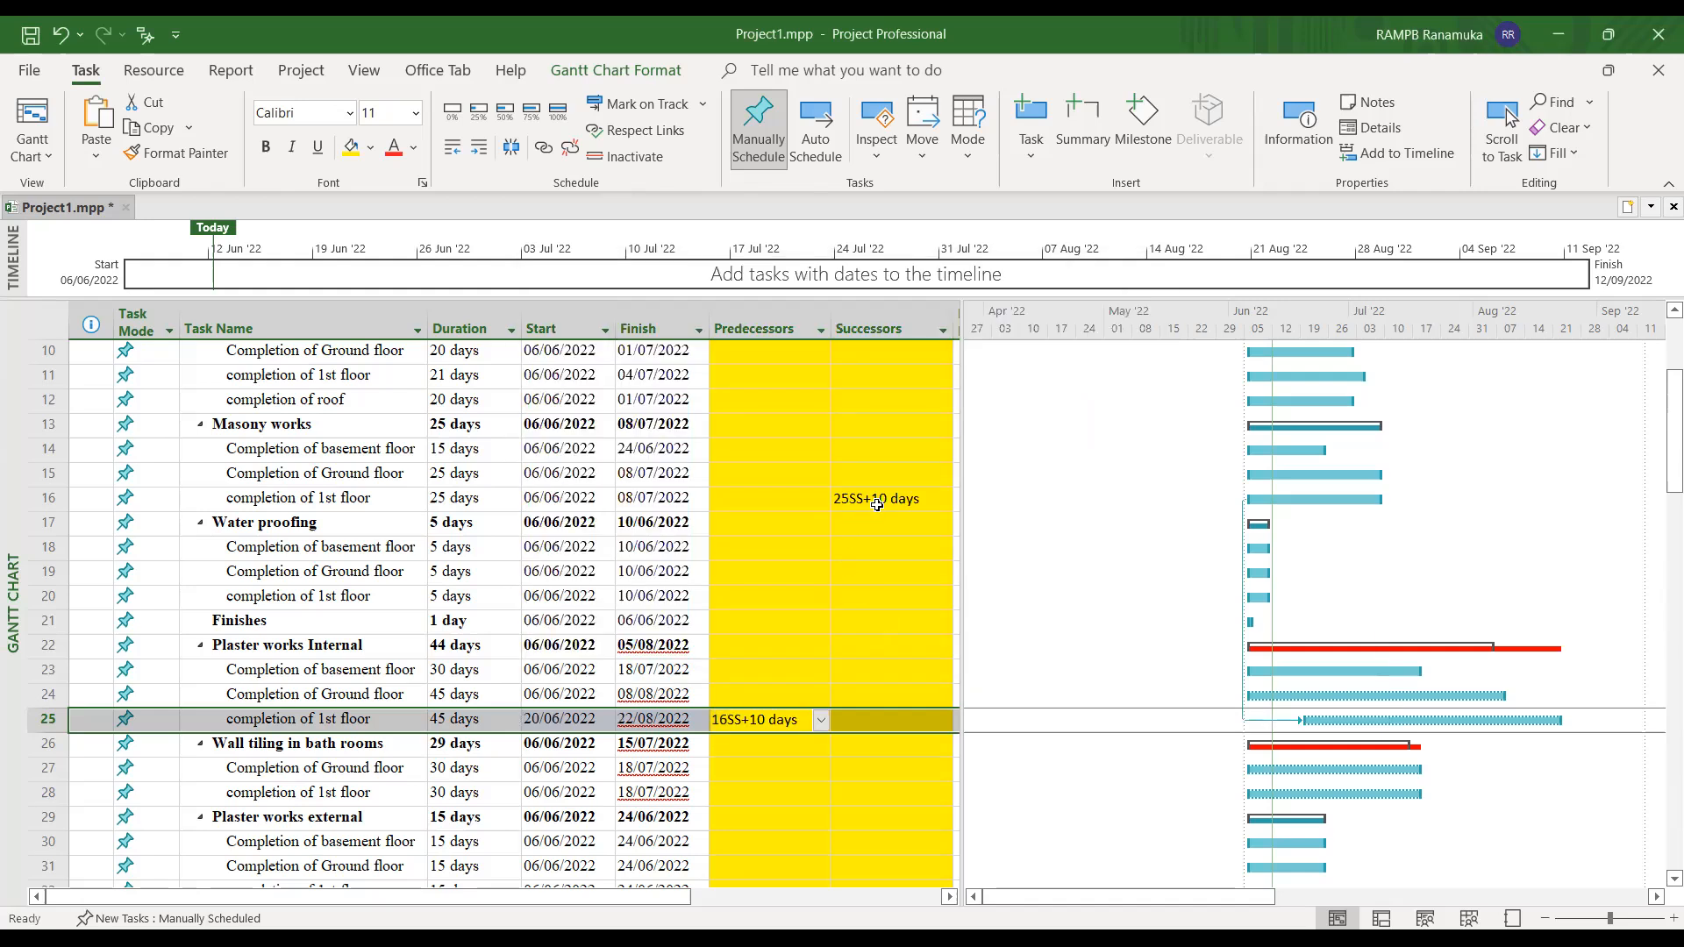
- Review the lagged Start-to-Start link between tasks 16 and 25 in the predecessor and successor entries and the Gantt bars
{"action": "left_click", "coordinate": [737, 746]}
{"action": "left_click", "coordinate": [732, 721]}
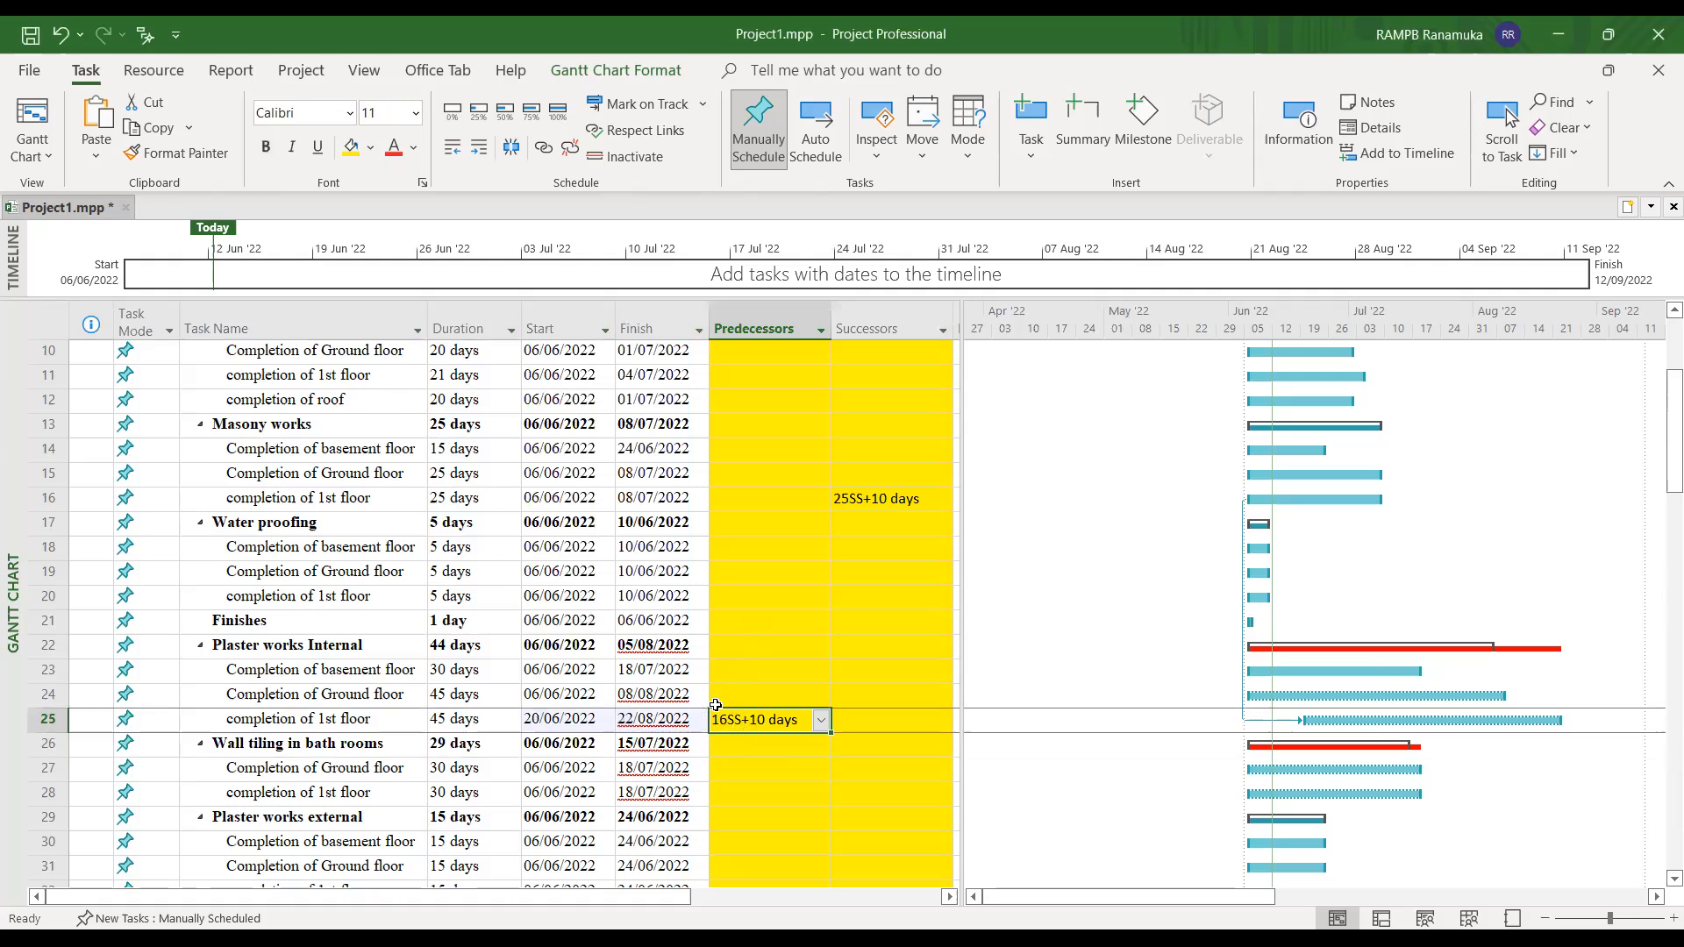
{"action": "left_click", "coordinate": [48, 498]}
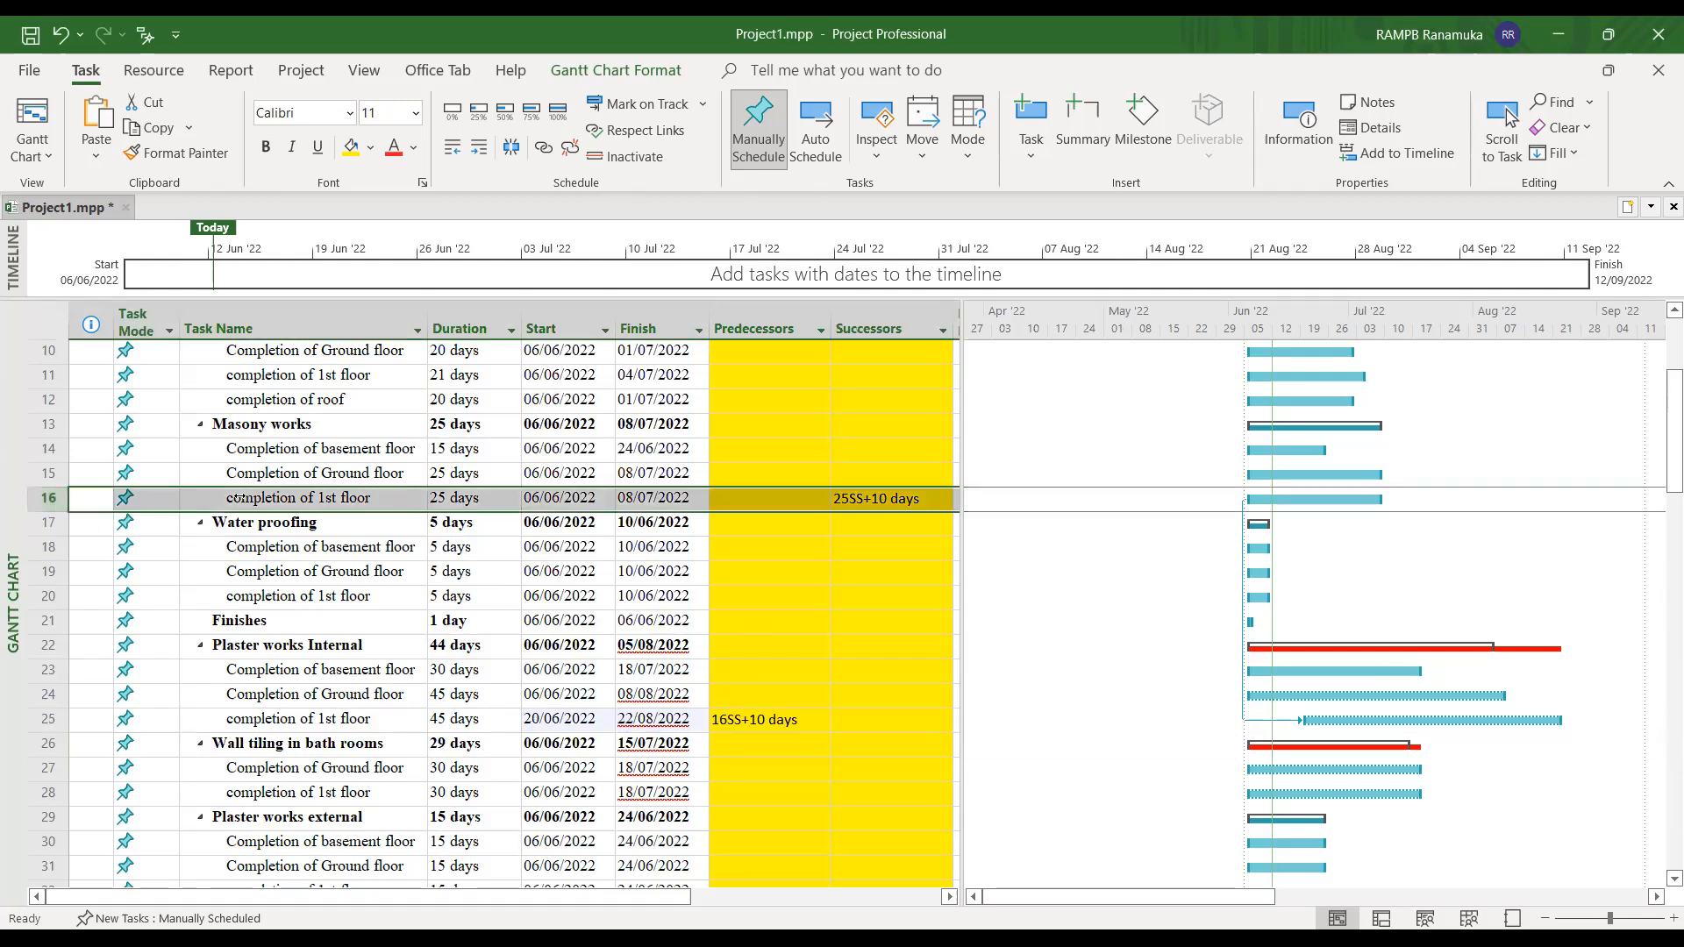
{"action": "left_click", "coordinate": [744, 721]}
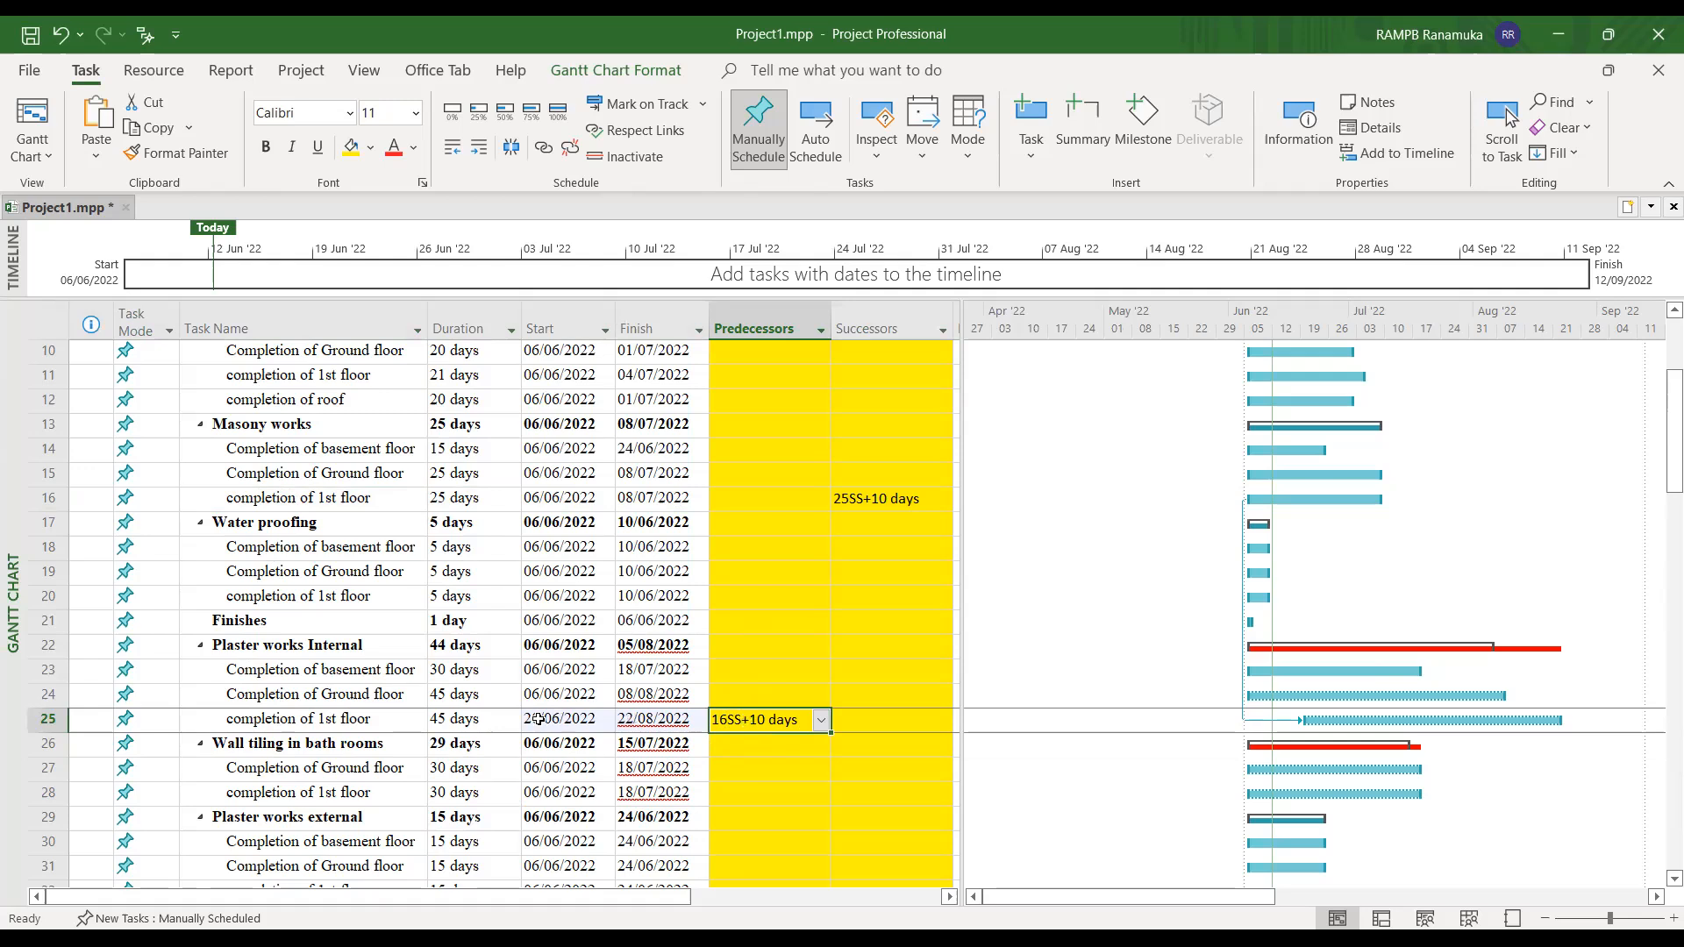
{"action": "left_click", "coordinate": [299, 598]}
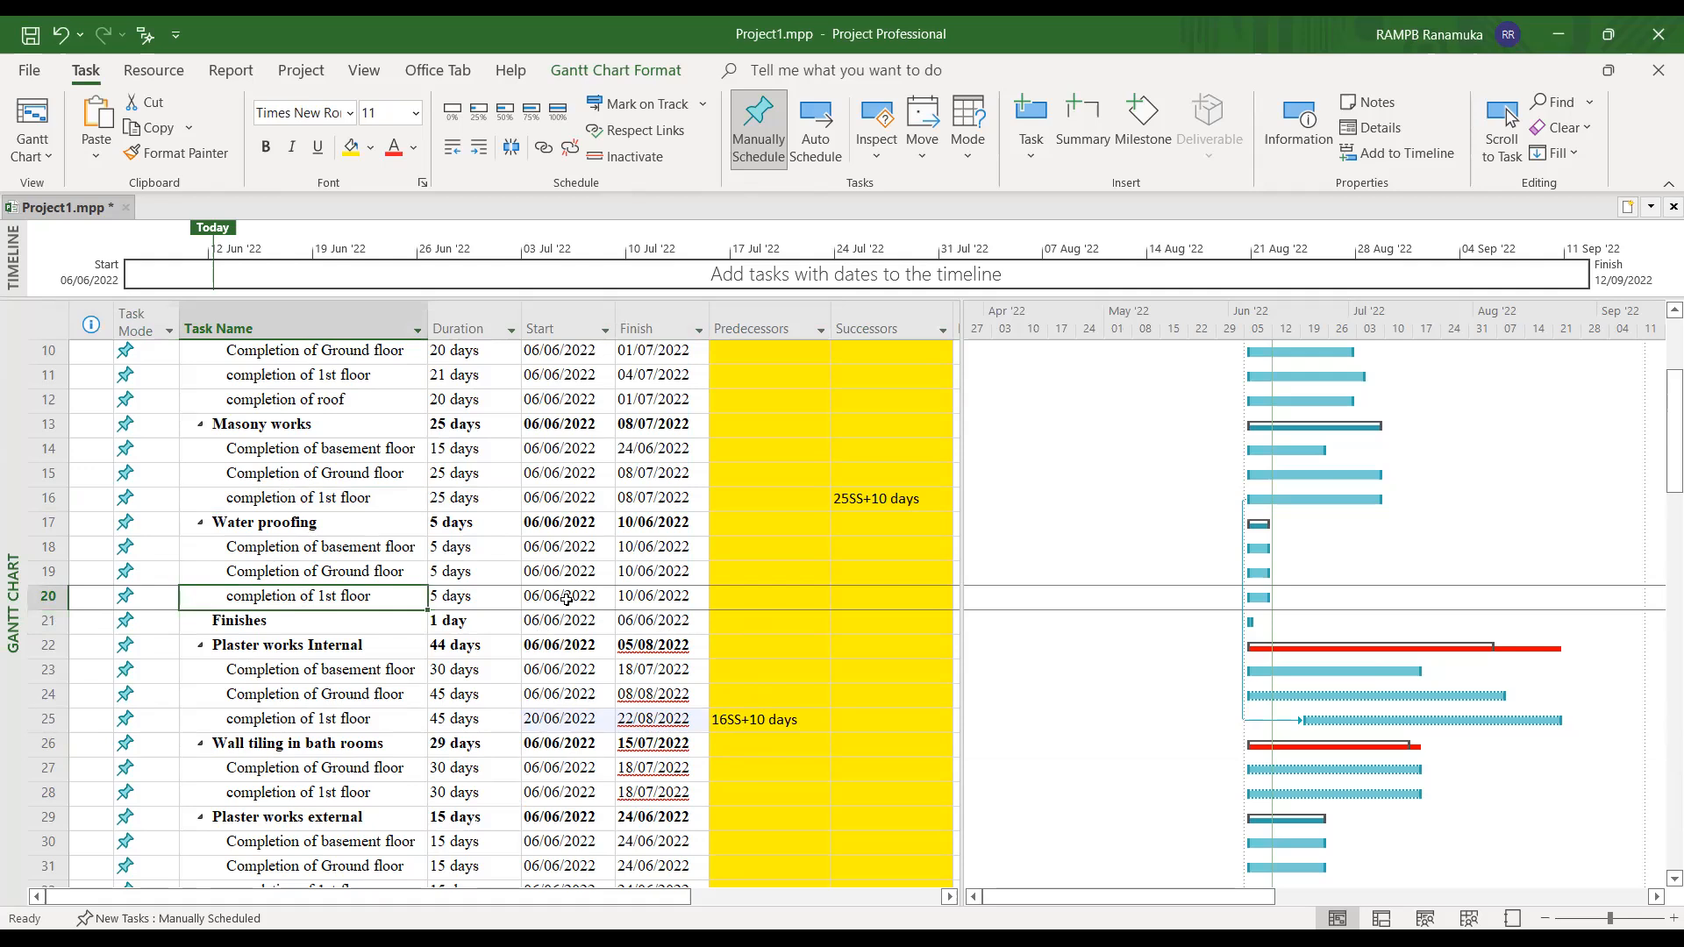
{"action": "left_click", "coordinate": [558, 717]}
{"action": "left_click", "coordinate": [740, 719]}
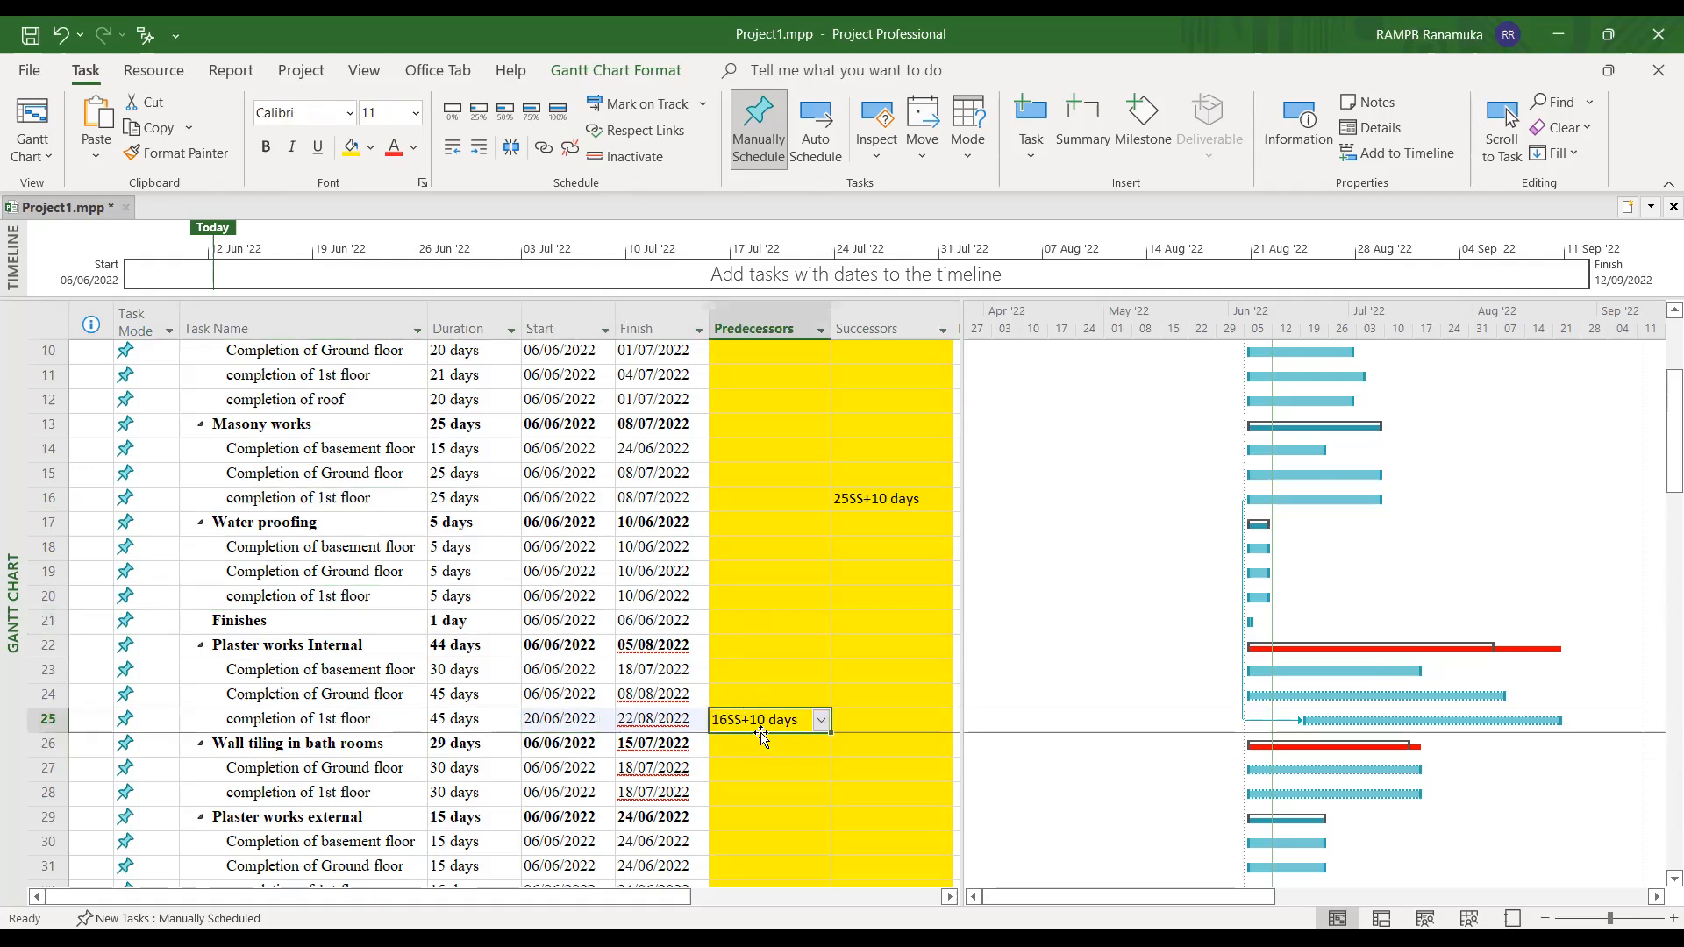
- Examine Back filling, Treanch excavation for footings and the Structural works tasks to work out which task Back filling depends on
{"action": "scroll", "coordinate": [751, 744], "scroll_direction": "up", "scroll_amount": 5}
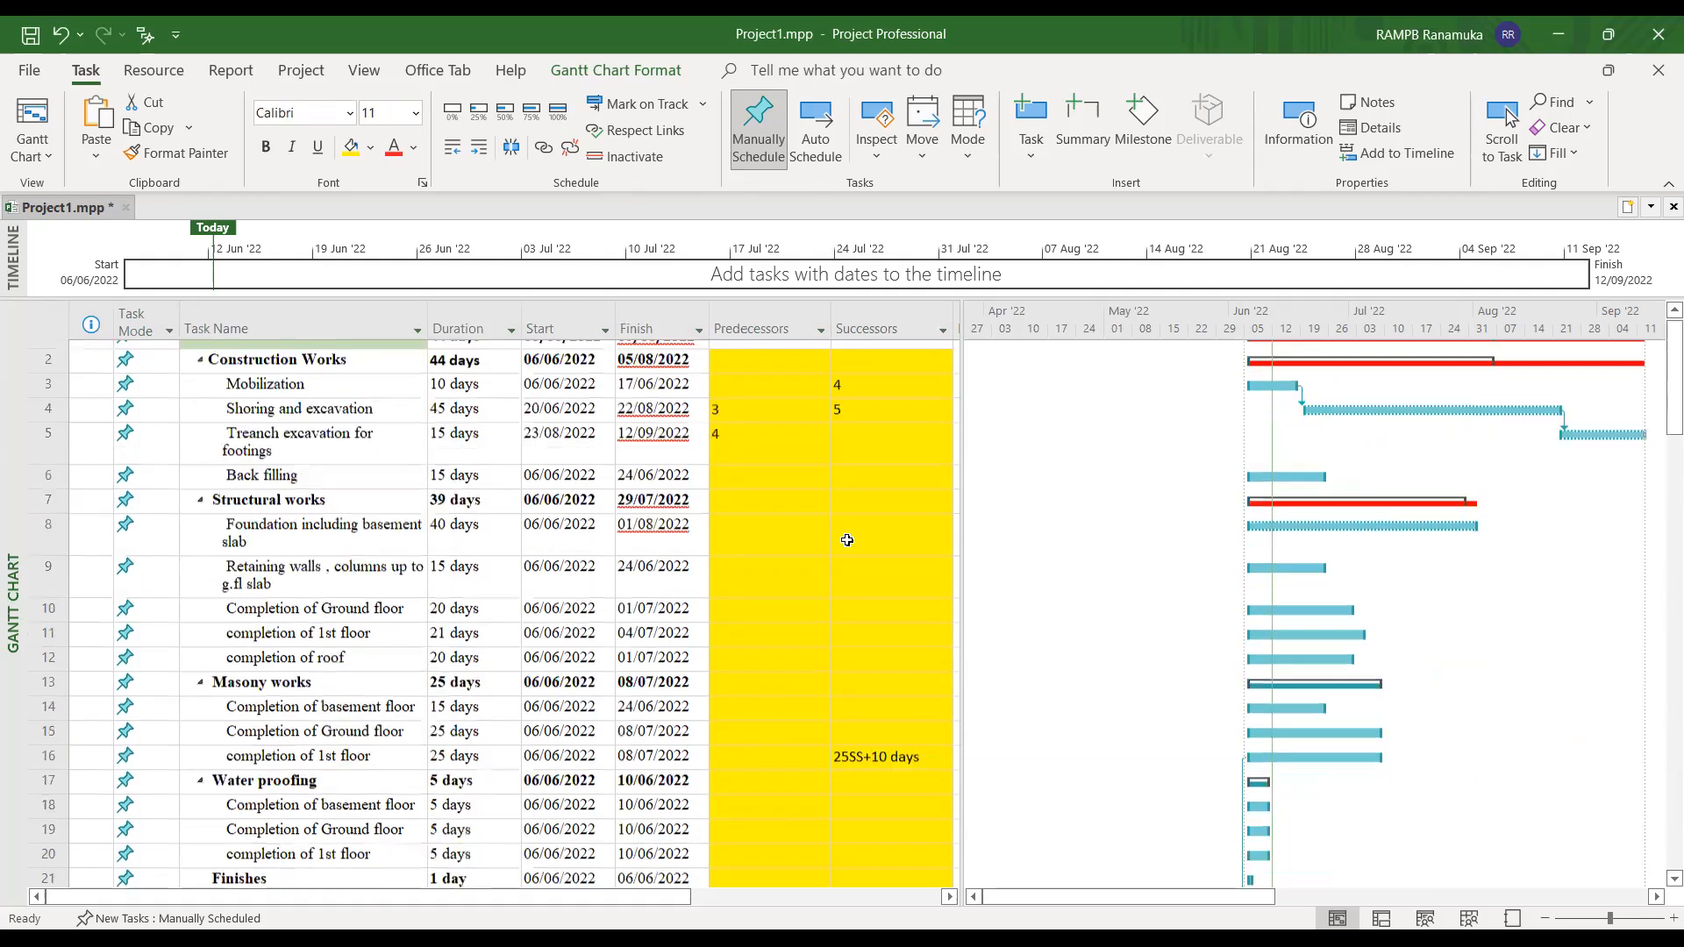
{"action": "scroll", "coordinate": [798, 437], "scroll_direction": "up", "scroll_amount": 1}
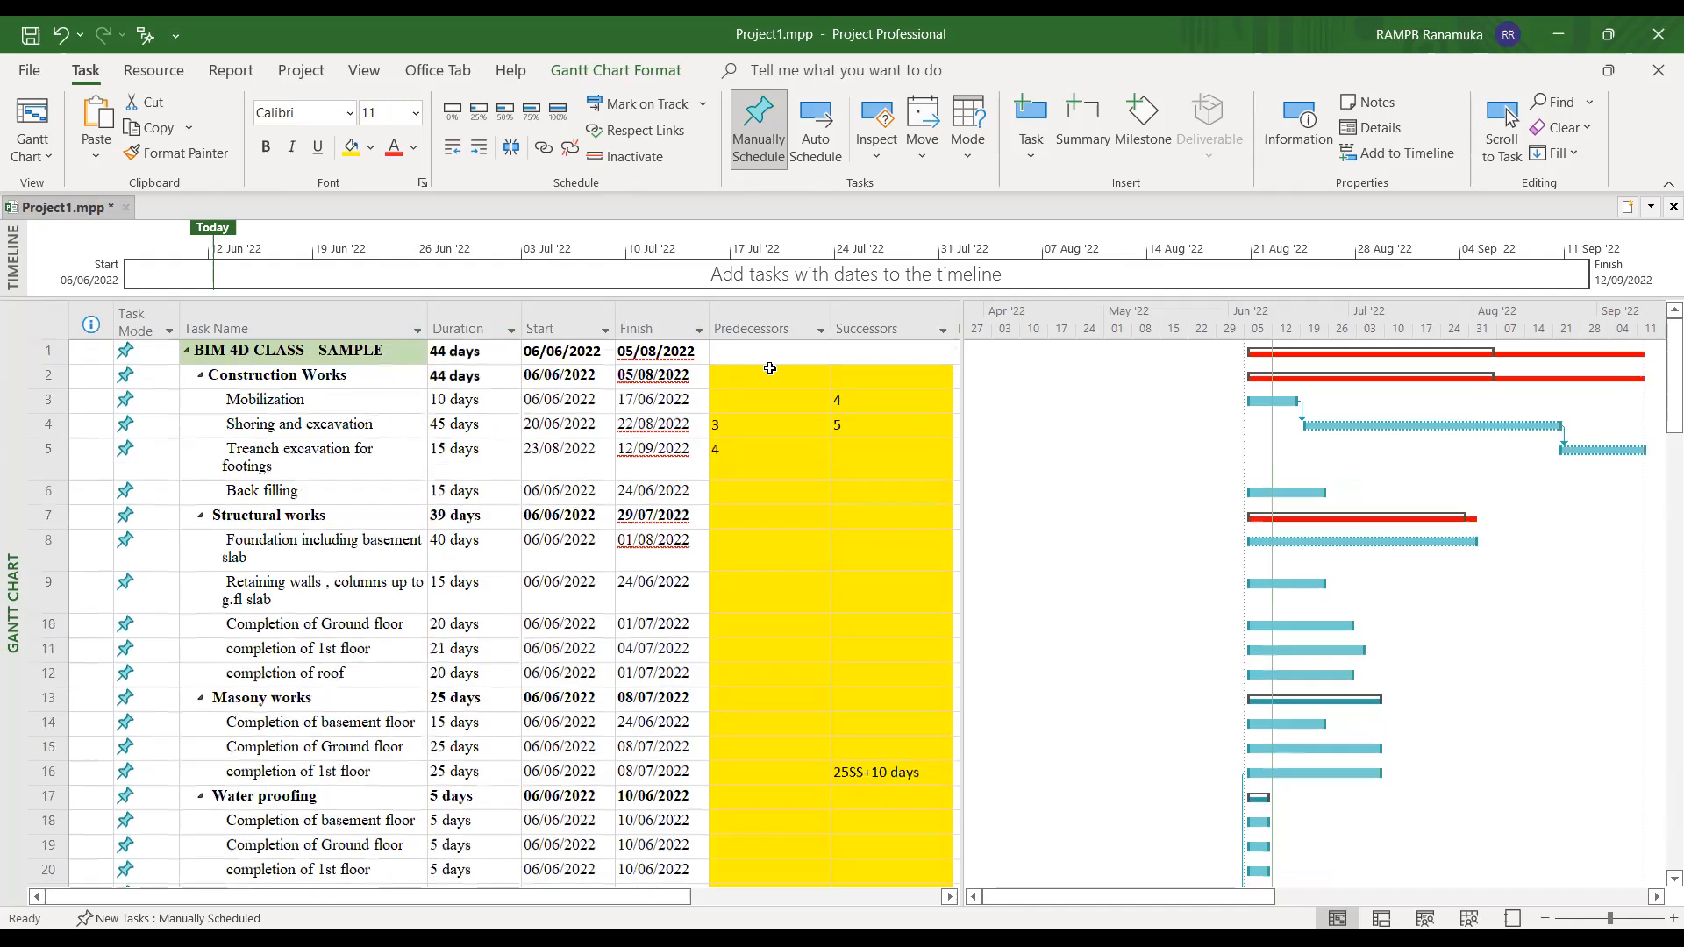
{"action": "left_click", "coordinate": [301, 530]}
{"action": "left_click", "coordinate": [278, 490]}
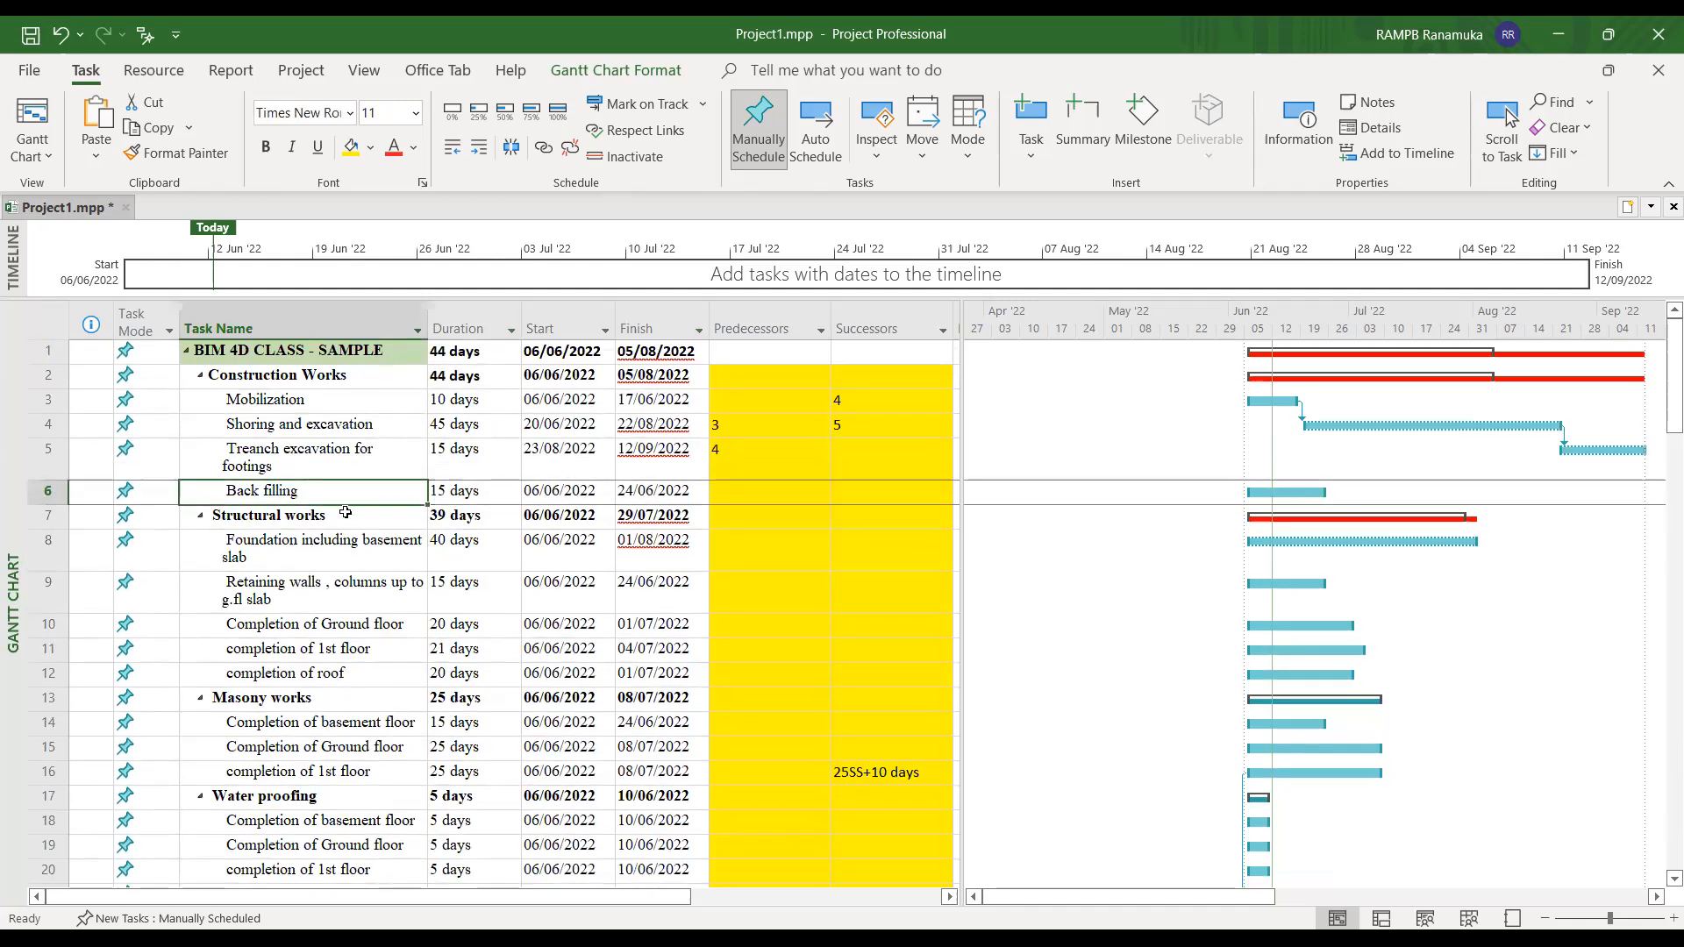
{"action": "left_click", "coordinate": [51, 491]}
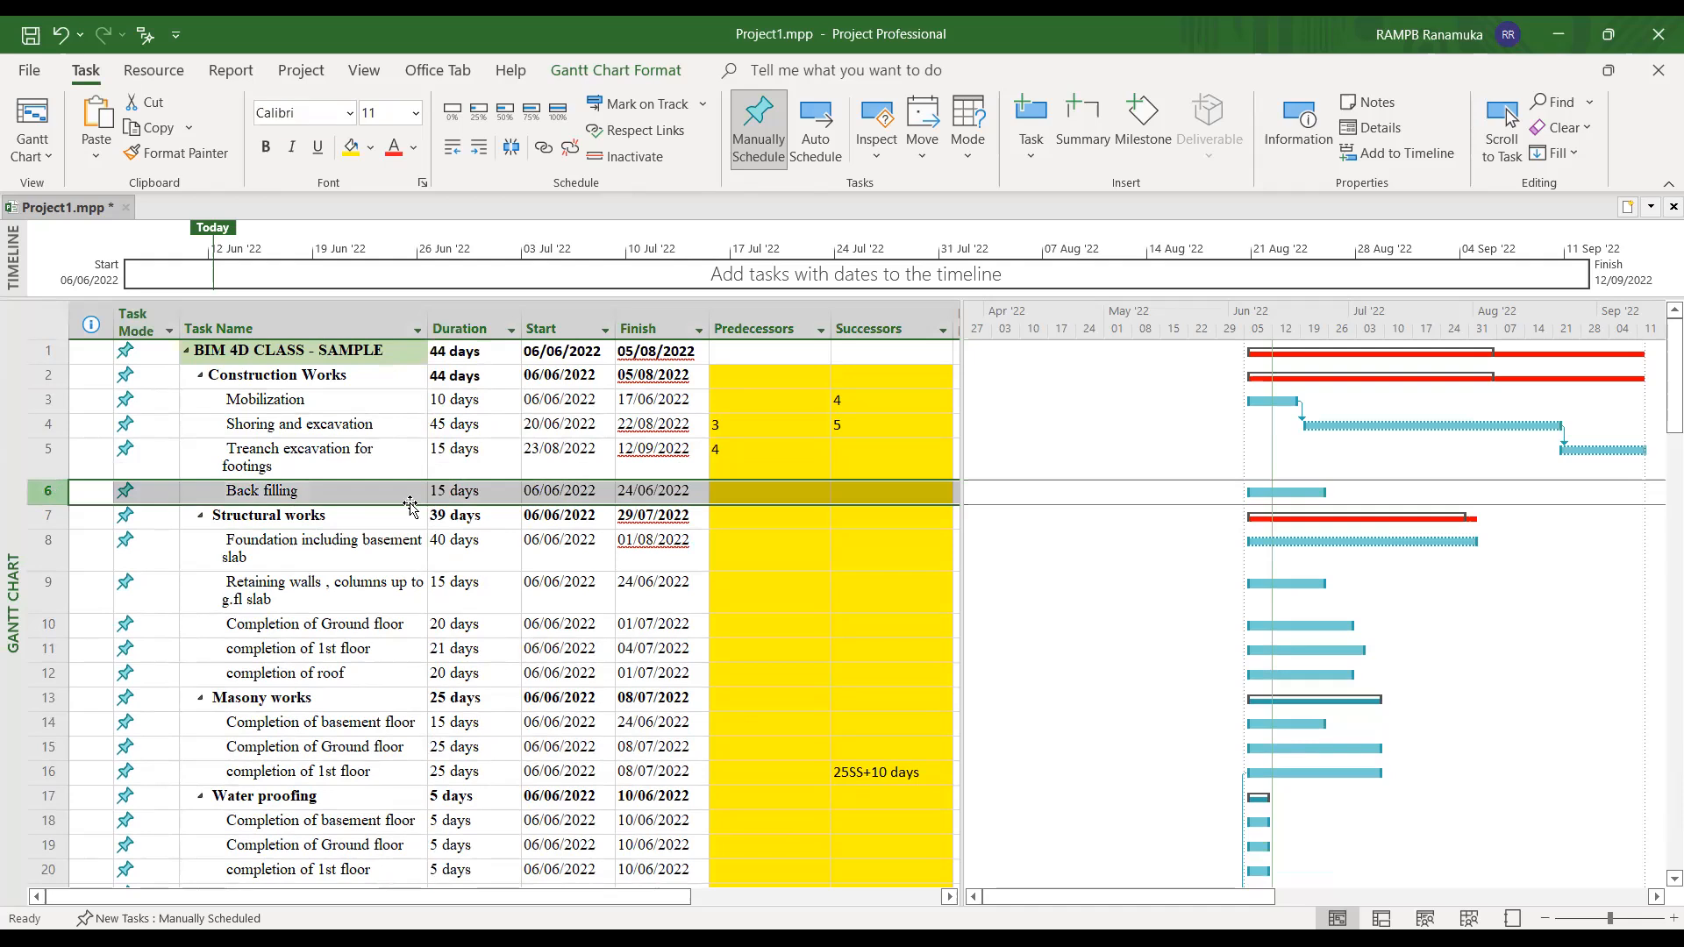
{"action": "left_click", "coordinate": [364, 497]}
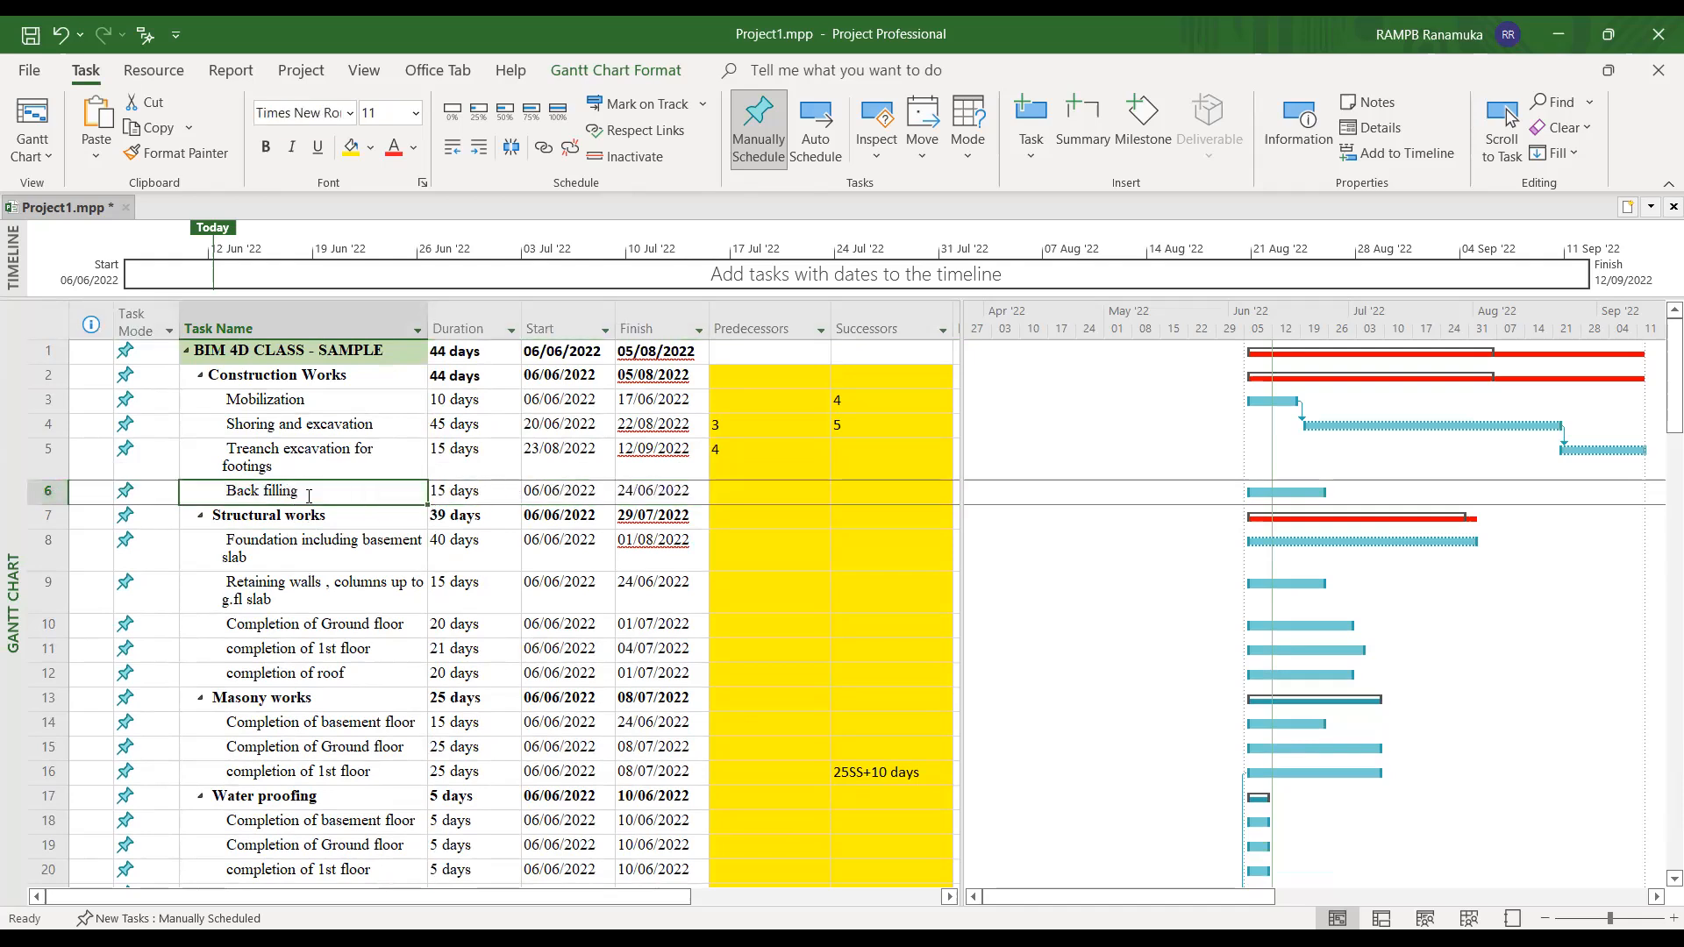
{"action": "left_click", "coordinate": [355, 625]}
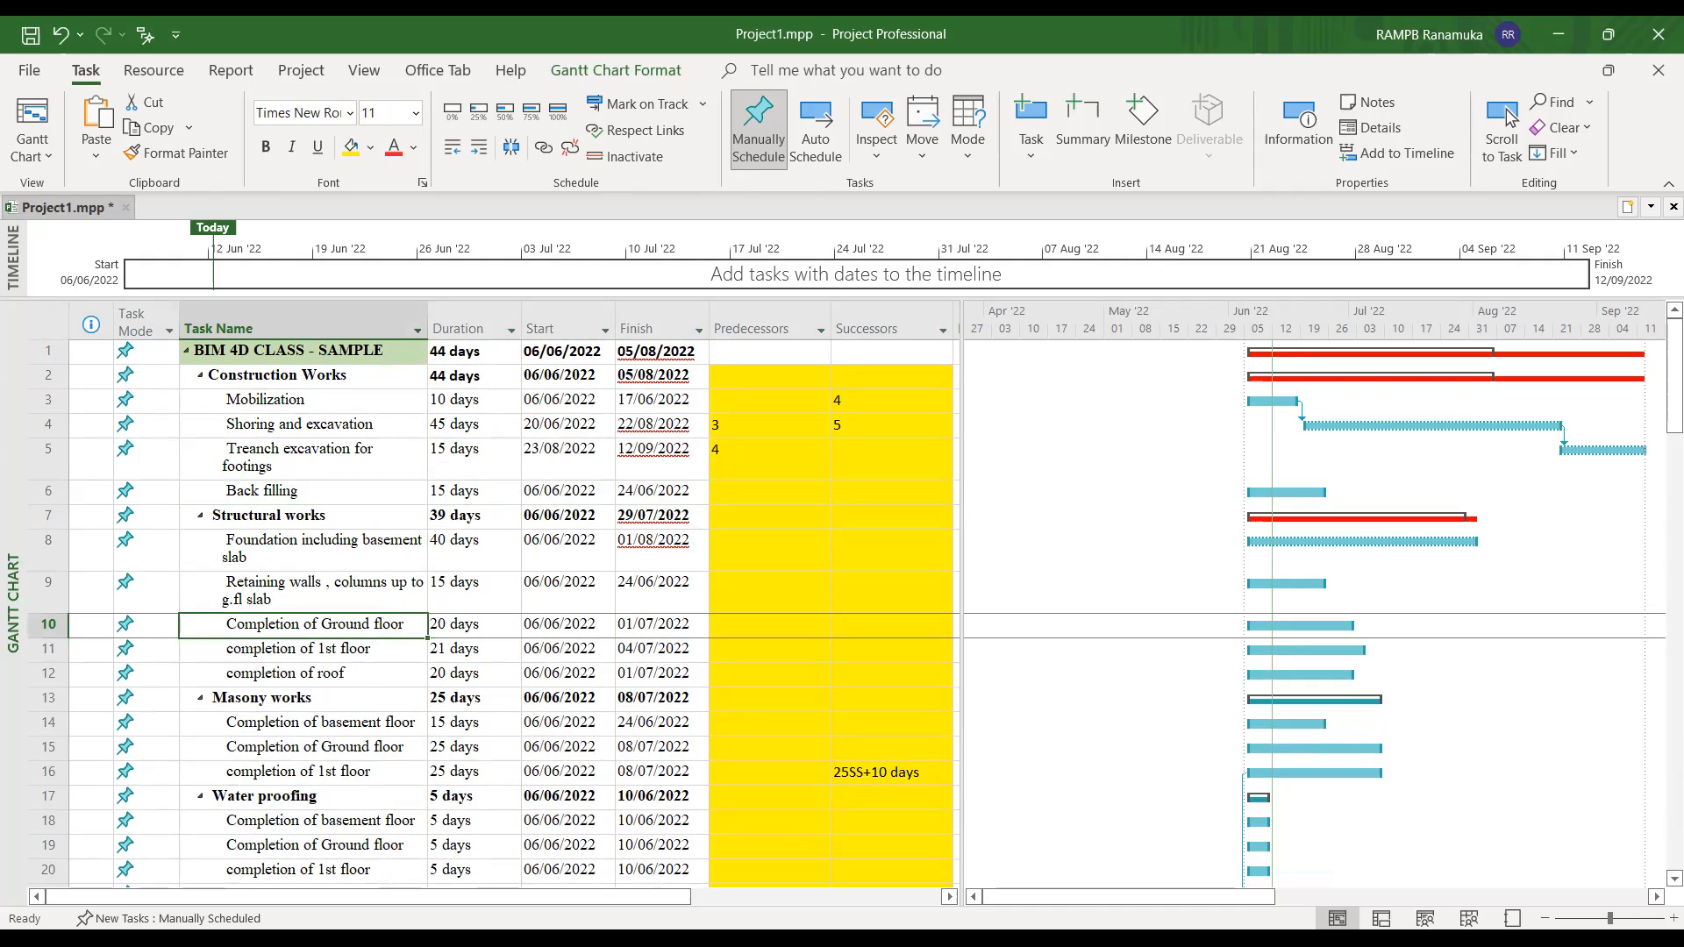
{"action": "left_click", "coordinate": [309, 476]}
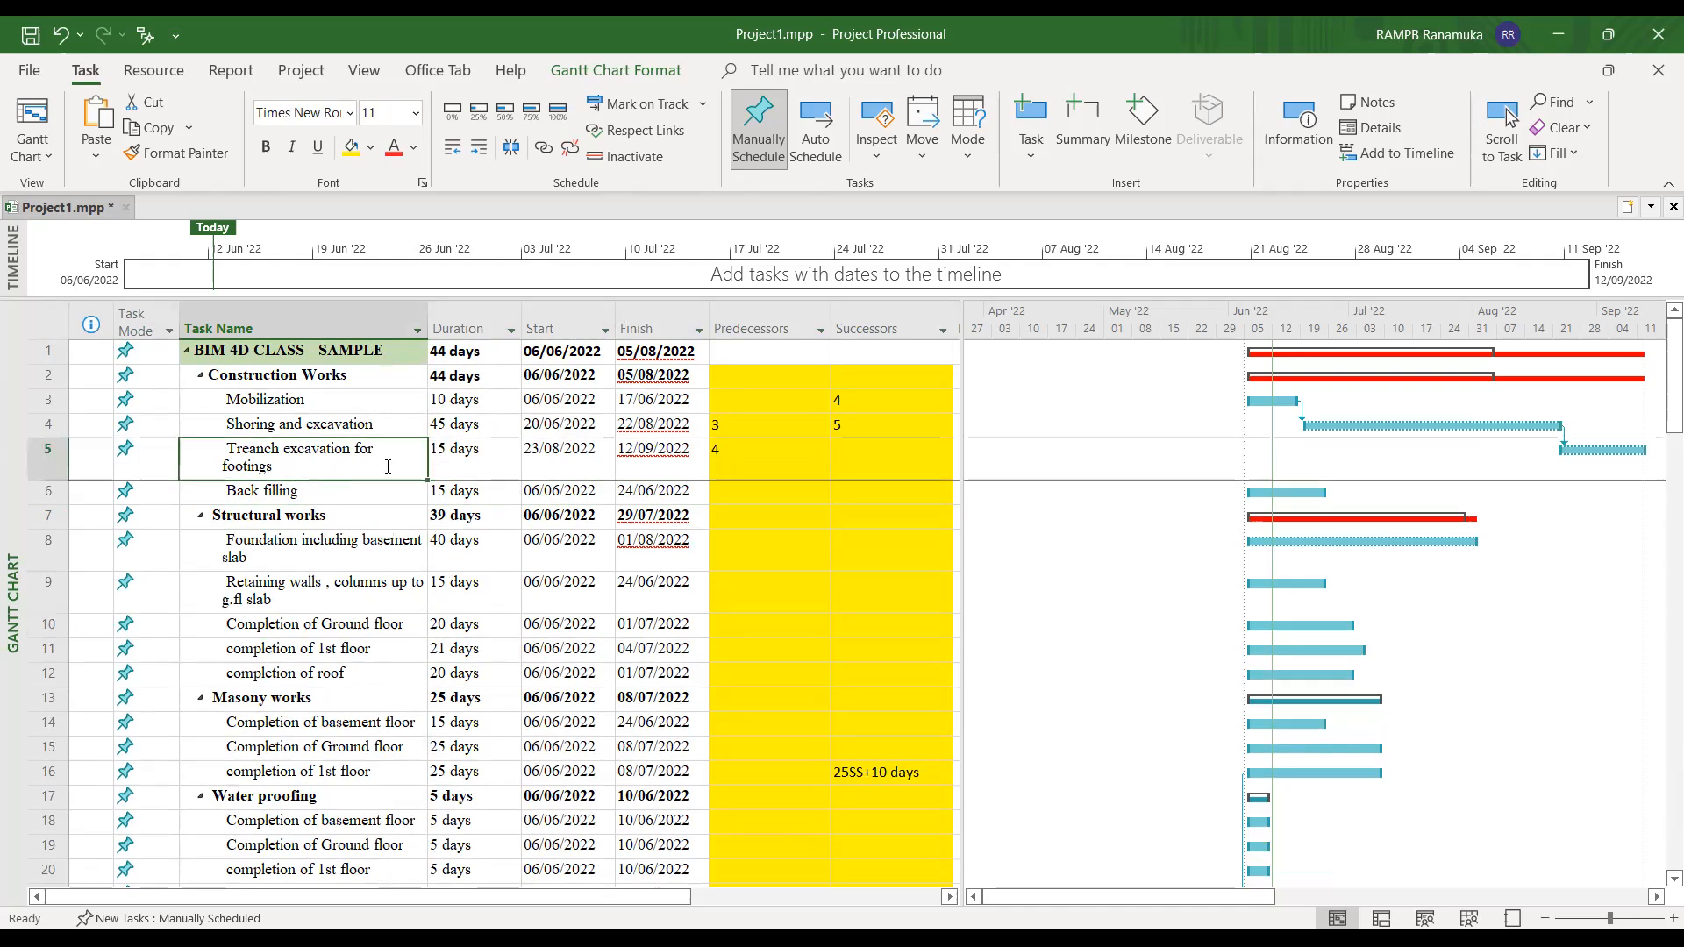
{"action": "left_click", "coordinate": [337, 491]}
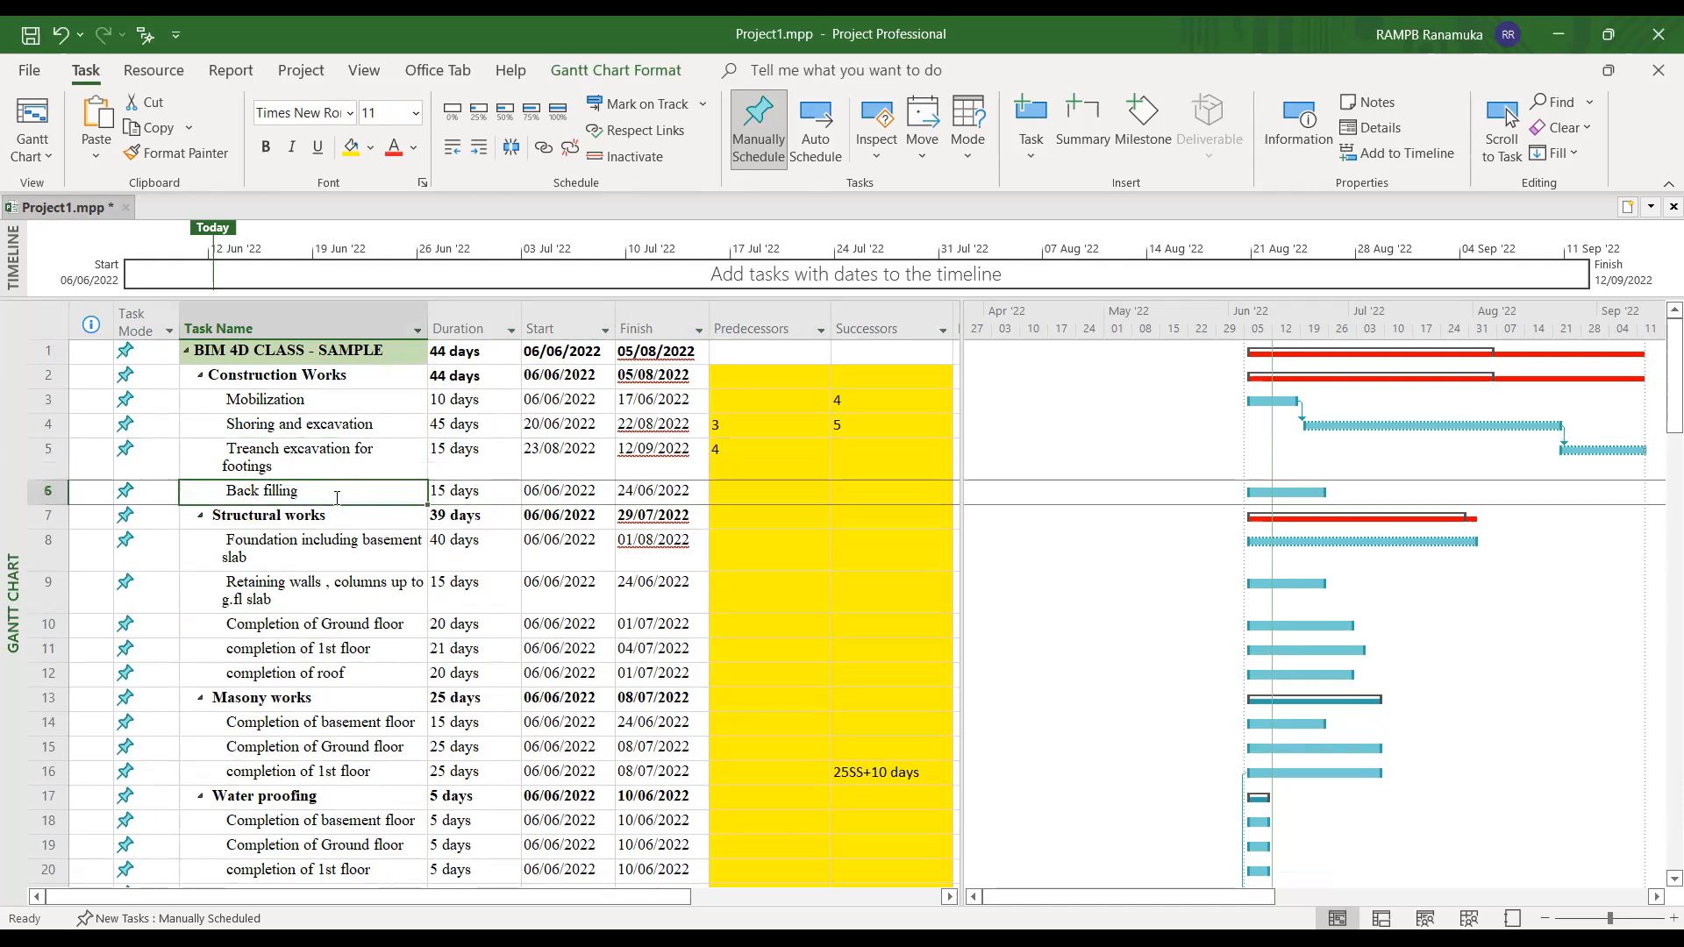
{"action": "left_click", "coordinate": [31, 493]}
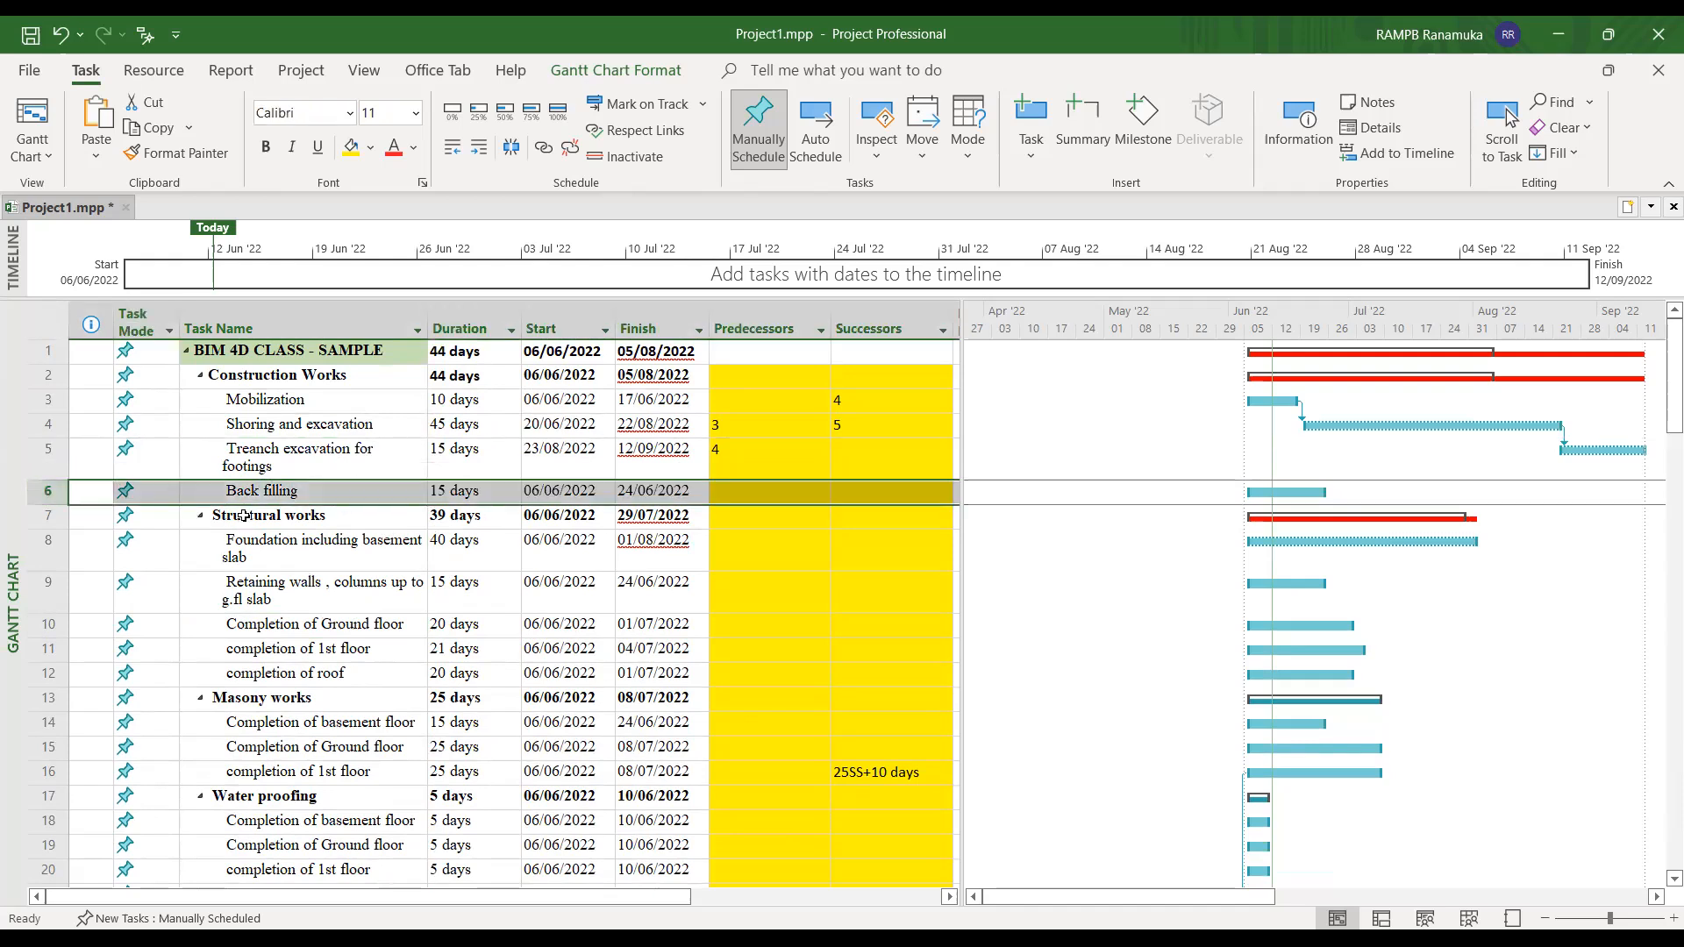
{"action": "left_click", "coordinate": [289, 554]}
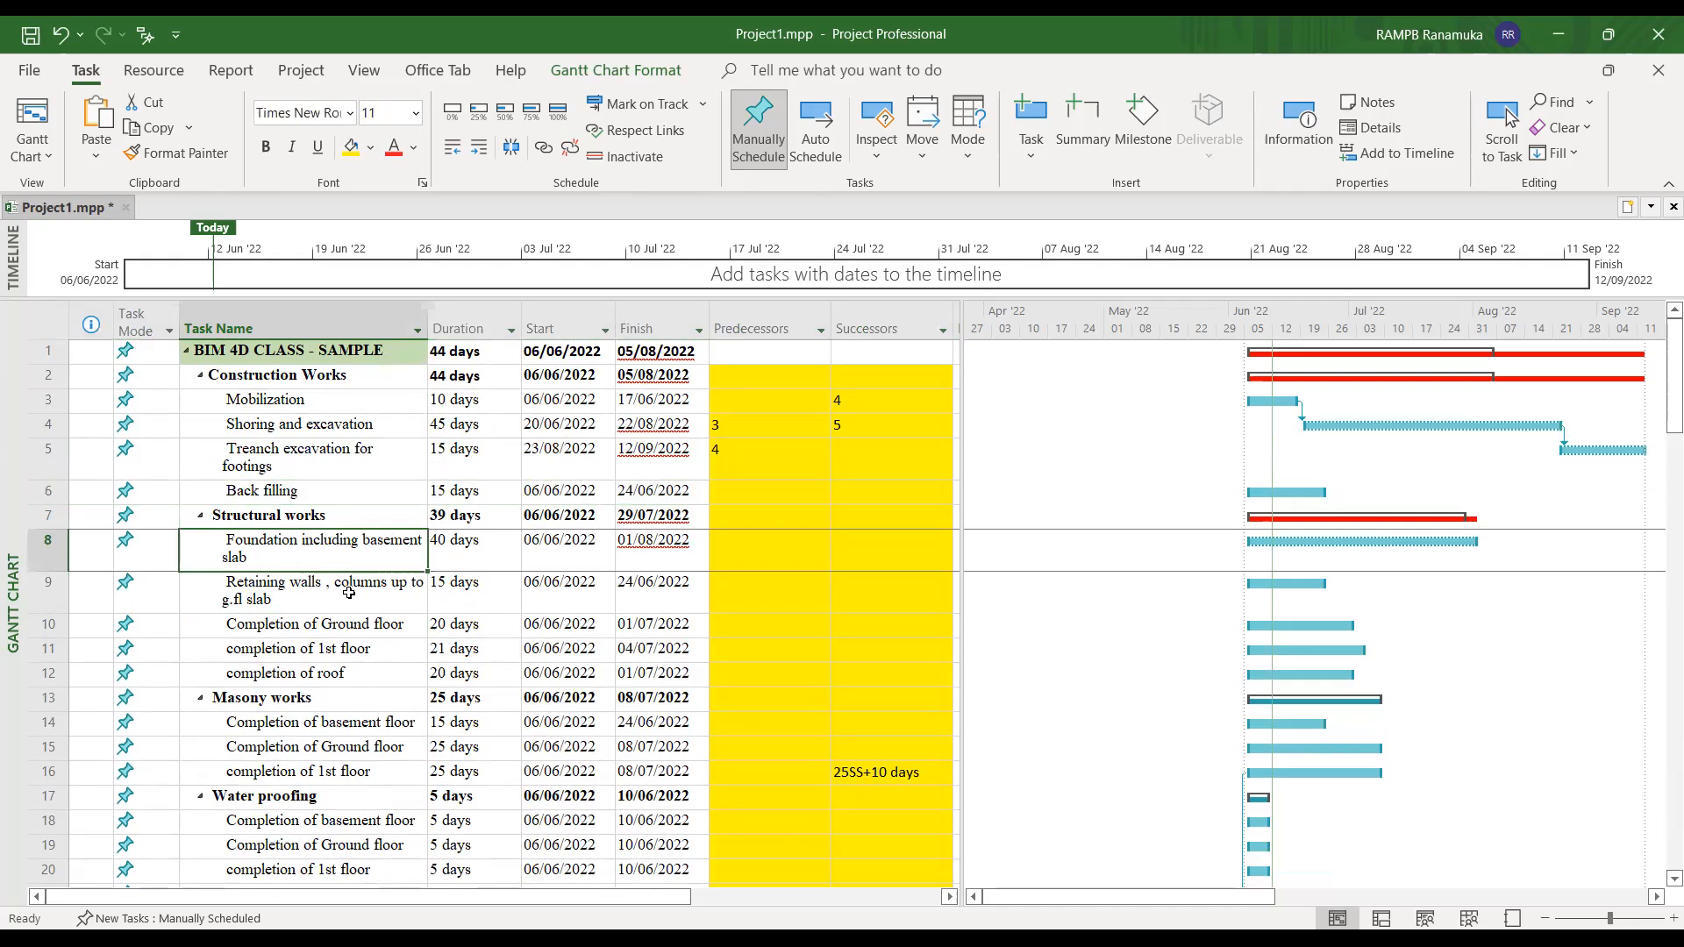
{"action": "left_click", "coordinate": [350, 593]}
{"action": "left_click", "coordinate": [332, 623]}
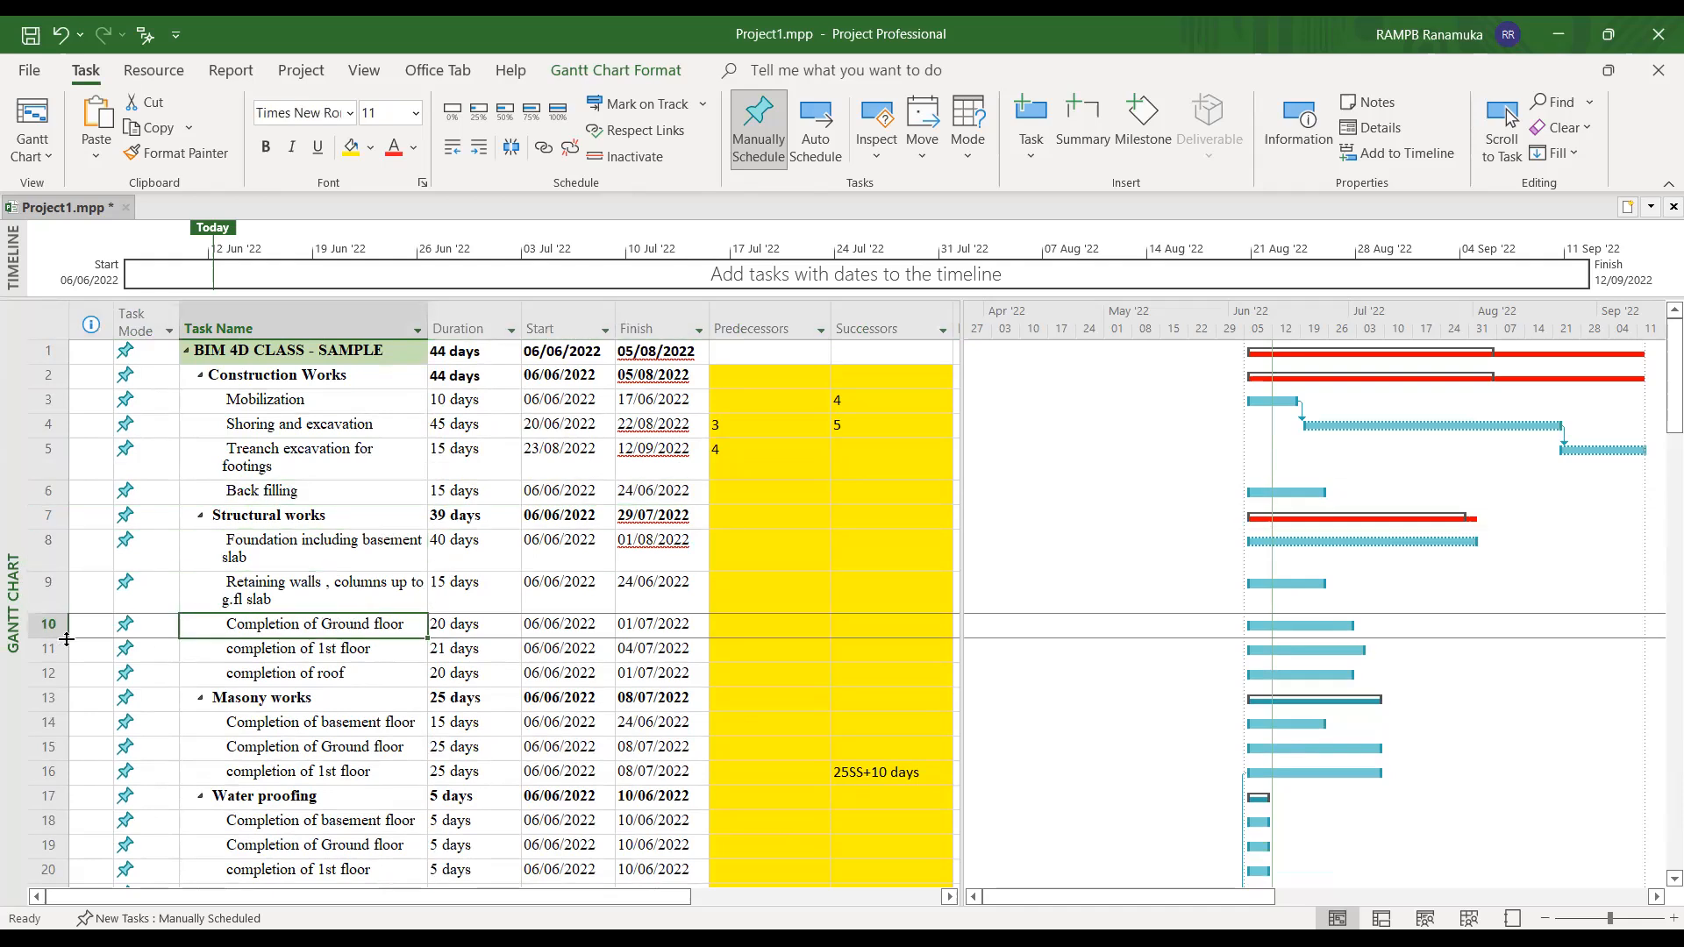
{"action": "left_click", "coordinate": [53, 628]}
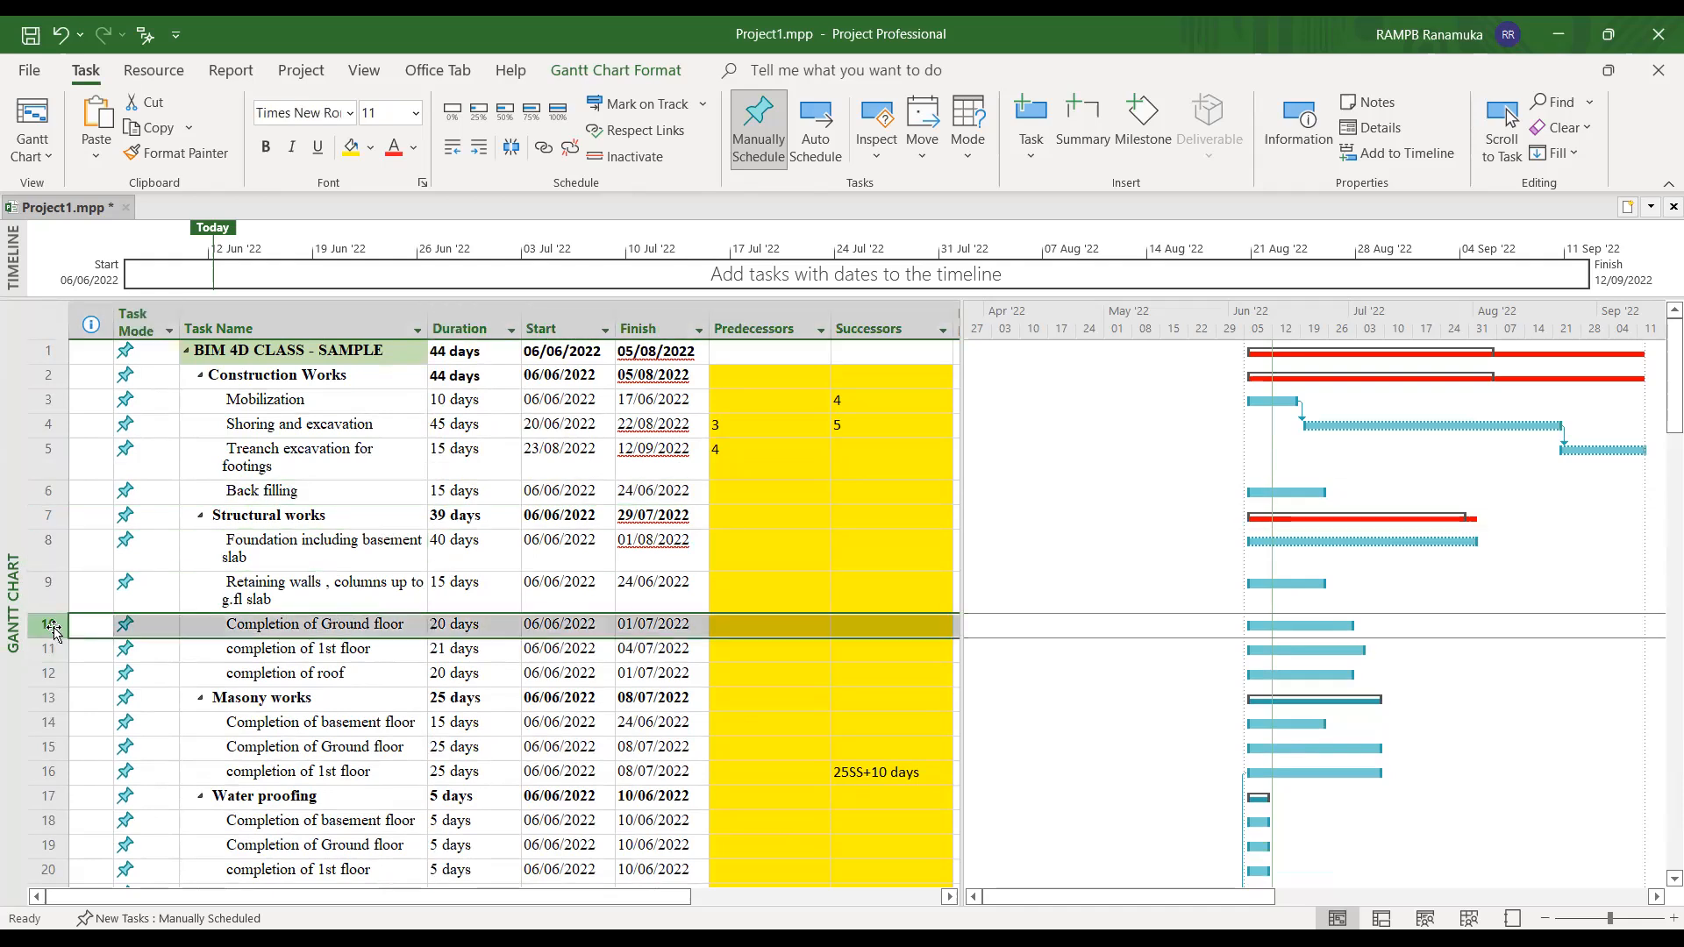
{"action": "left_click", "coordinate": [785, 628]}
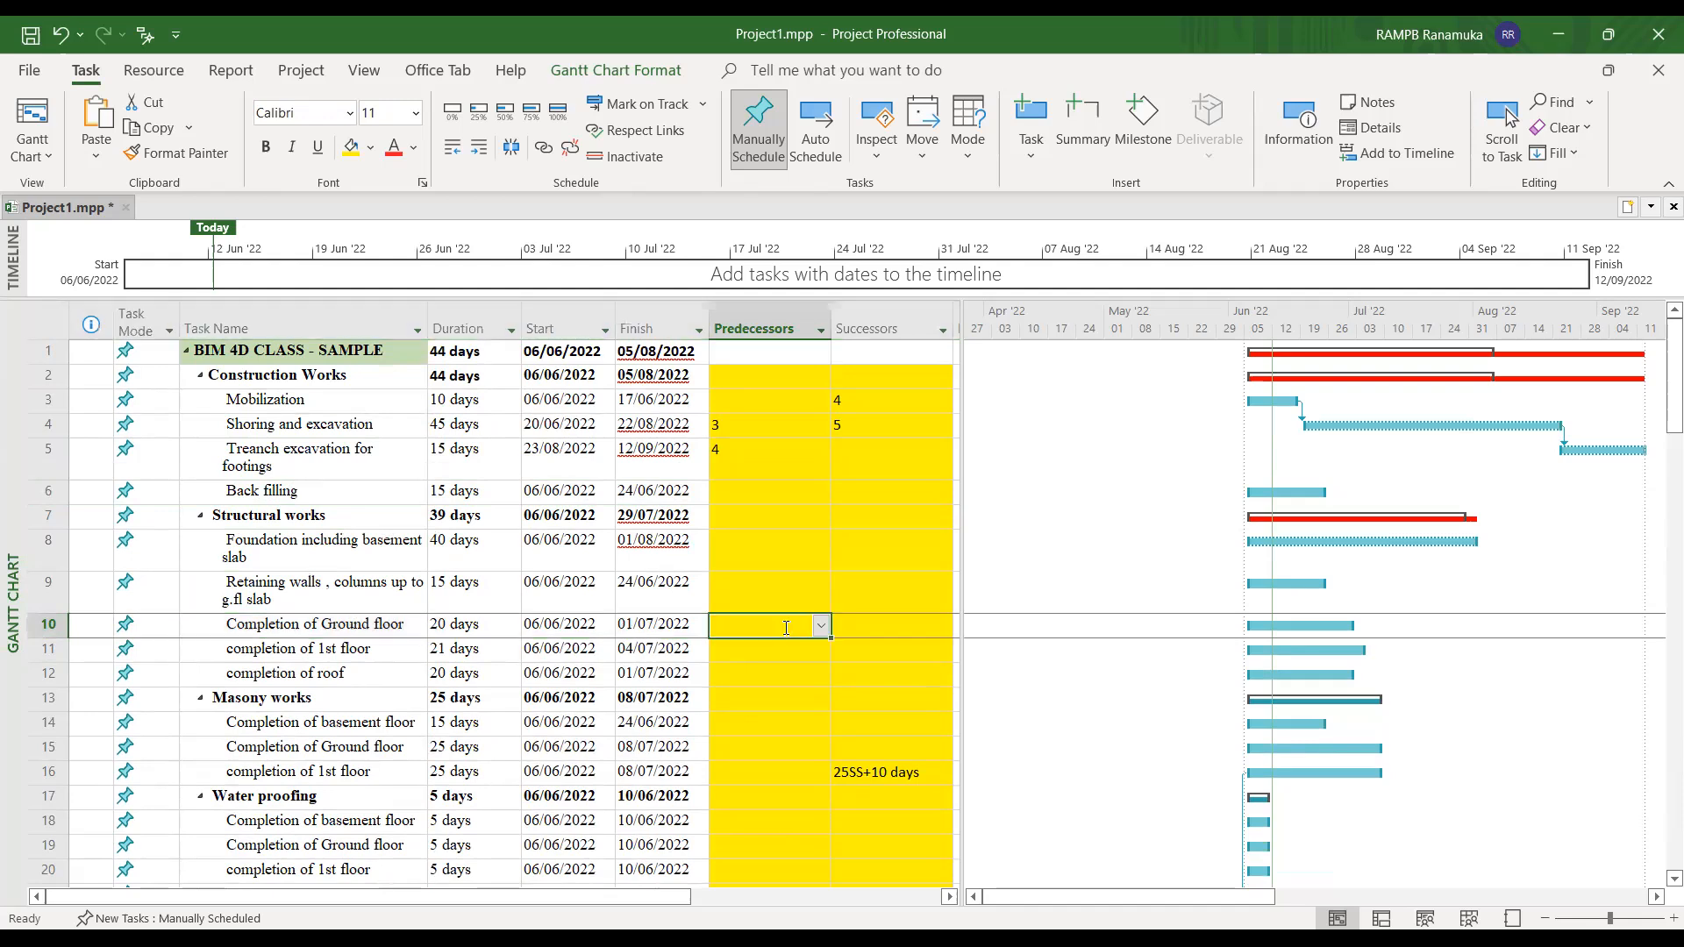
- Link Completion of Ground floor under Structural works (task 10) as the predecessor of Back filling (task 6), and check the link
{"action": "left_click", "coordinate": [308, 623]}
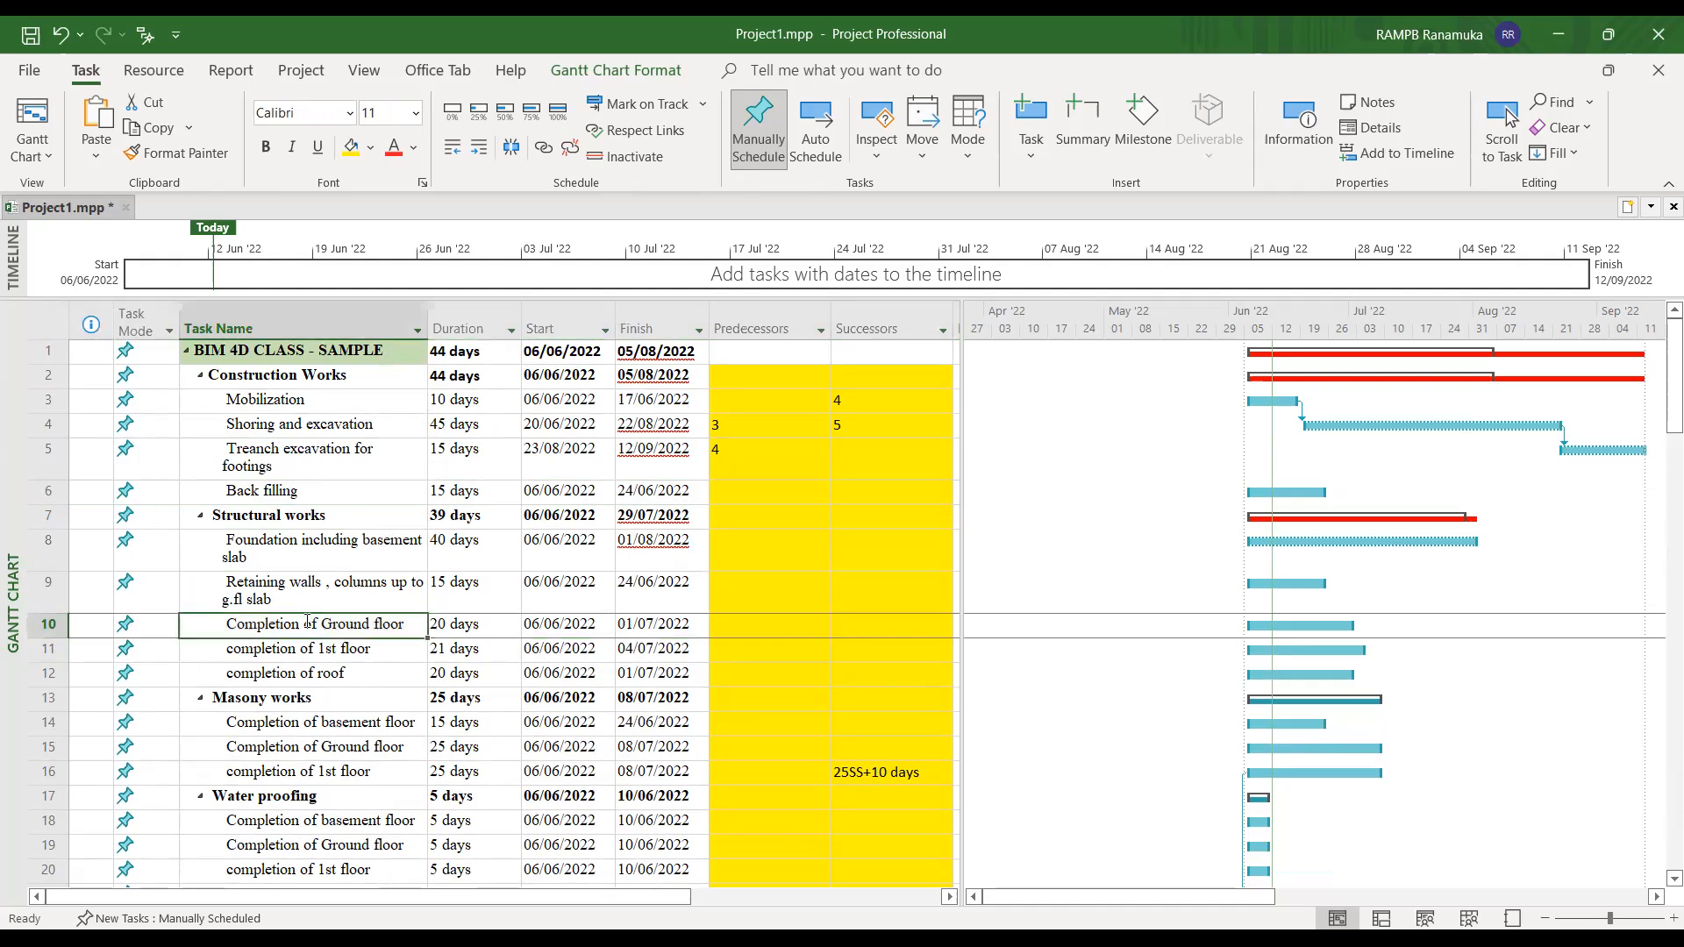
{"action": "left_click", "coordinate": [314, 491], "text": "ctrl"}
{"action": "left_click", "coordinate": [541, 151]}
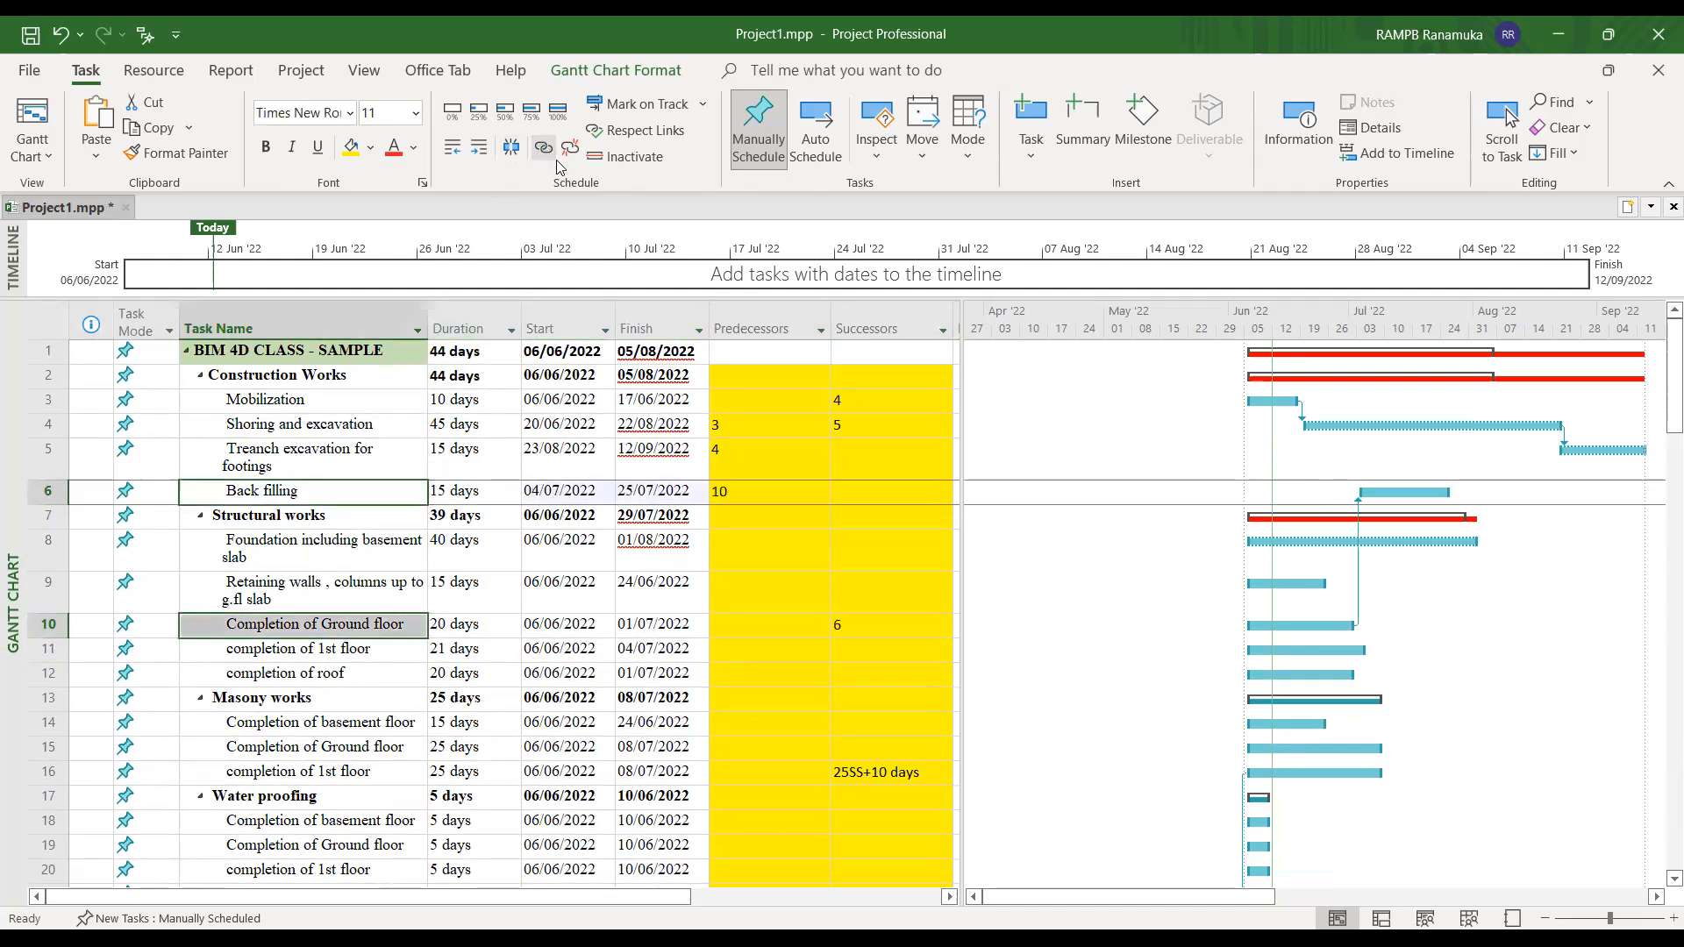
{"action": "left_click", "coordinate": [738, 591]}
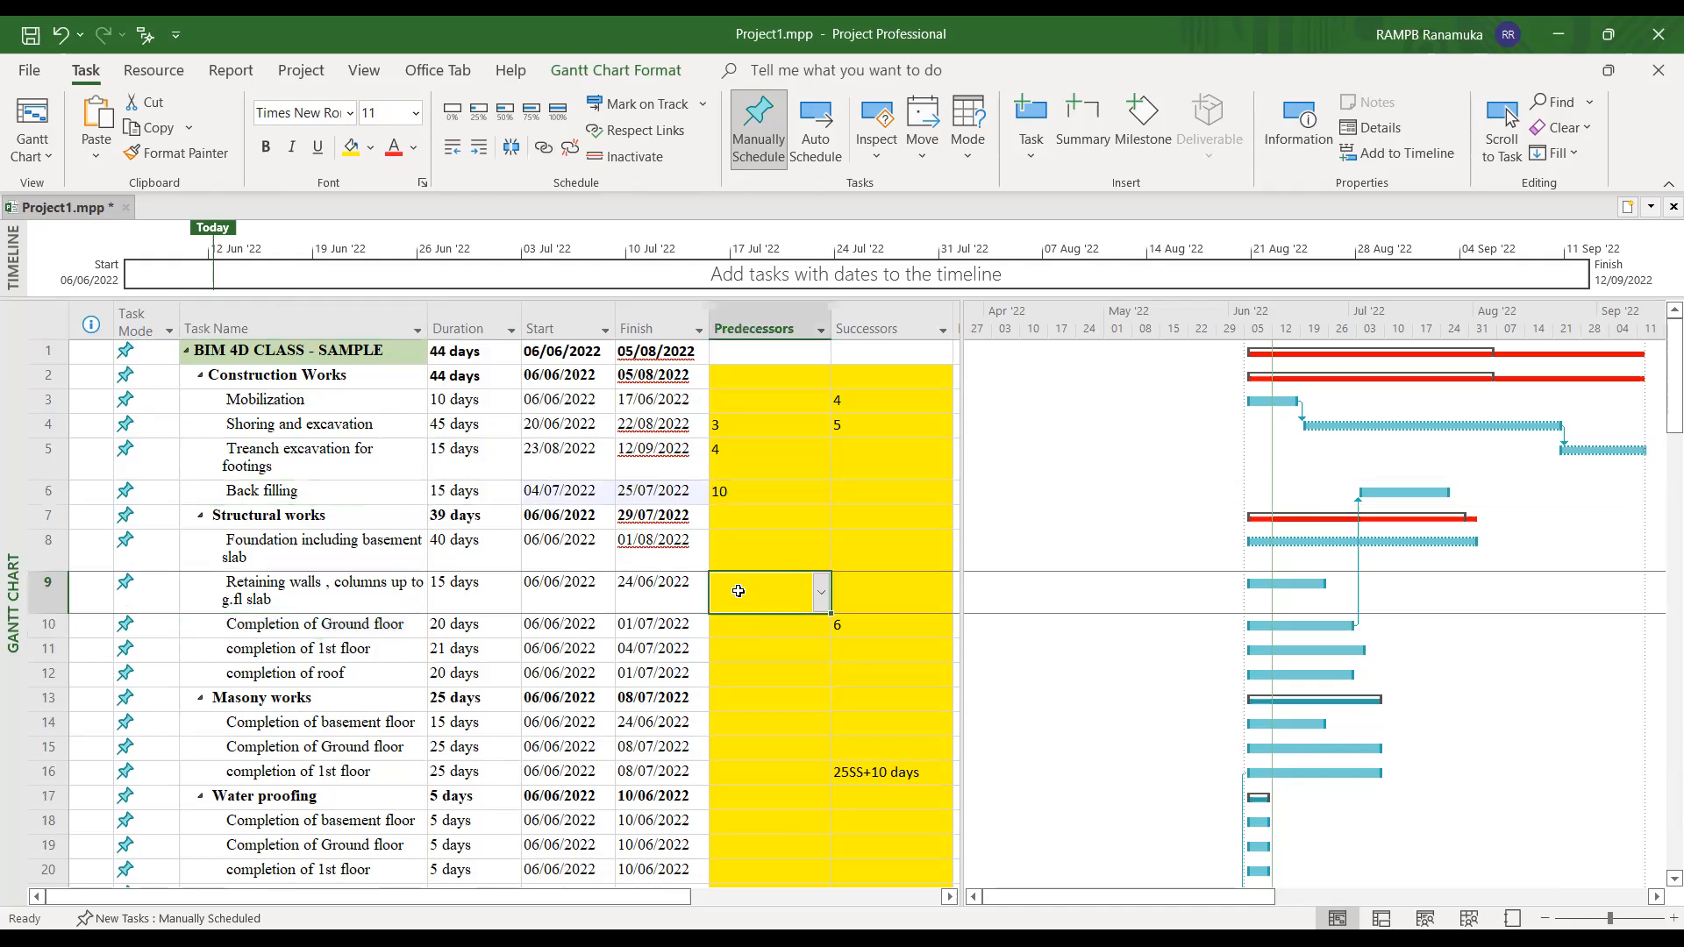
{"action": "left_click", "coordinate": [319, 625]}
{"action": "left_click", "coordinate": [756, 629]}
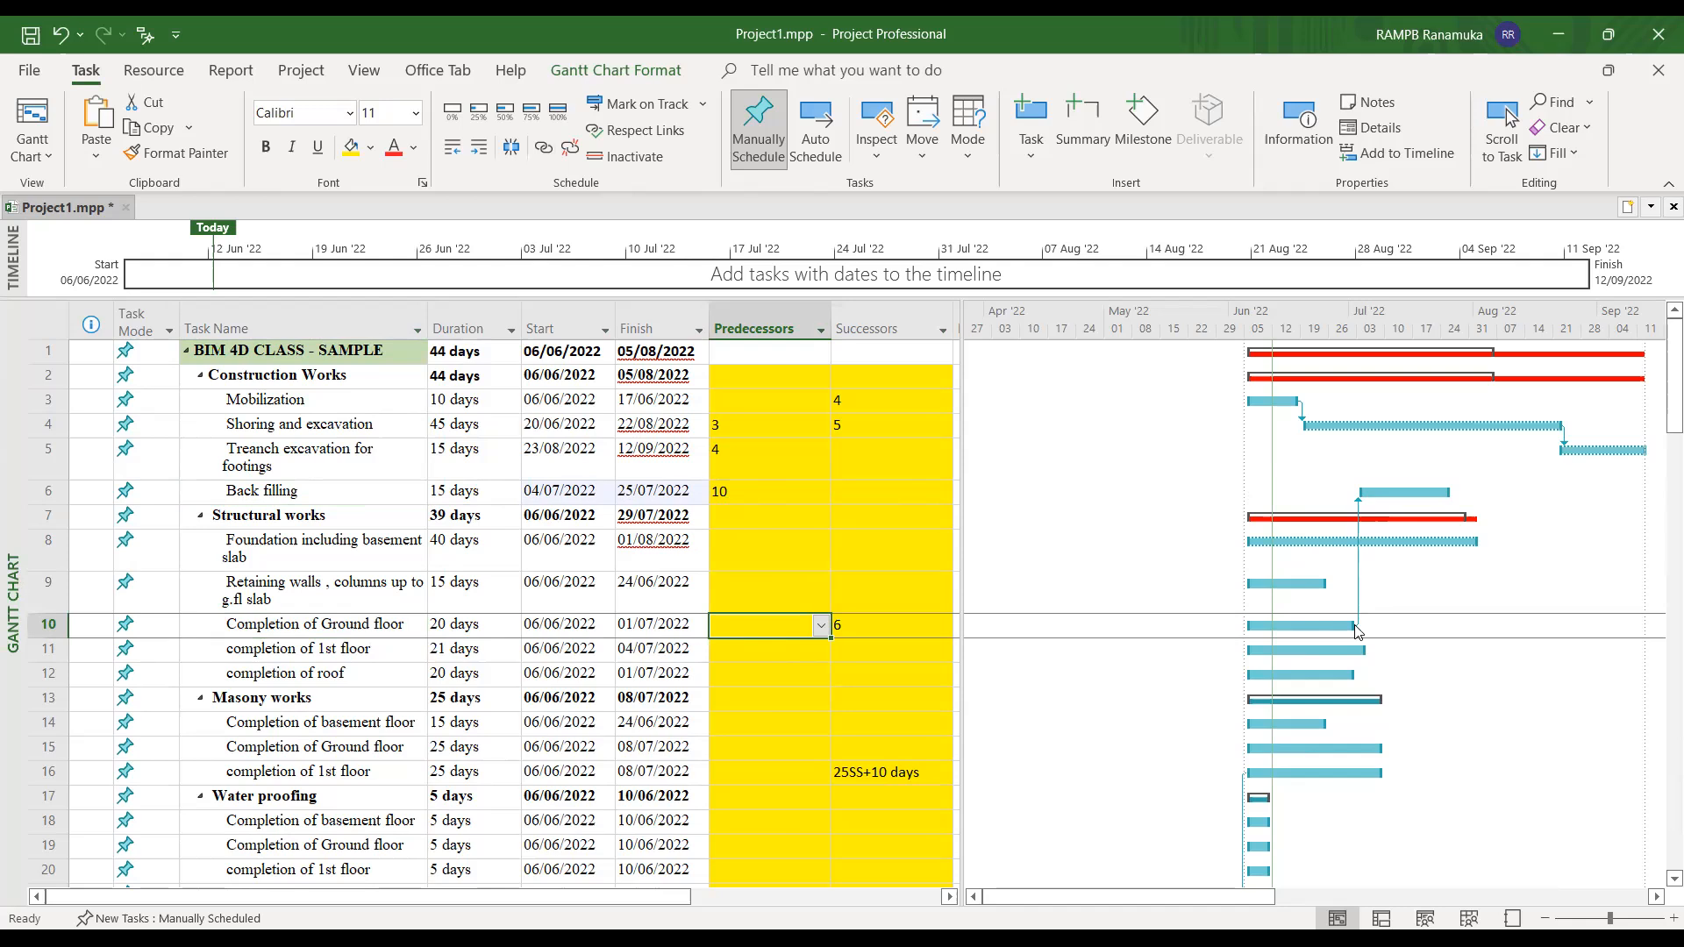
- Link Foundation including basement slab (task 8) as an additional predecessor of Treanch excavation for footings (task 5)
{"action": "left_click", "coordinate": [321, 550]}
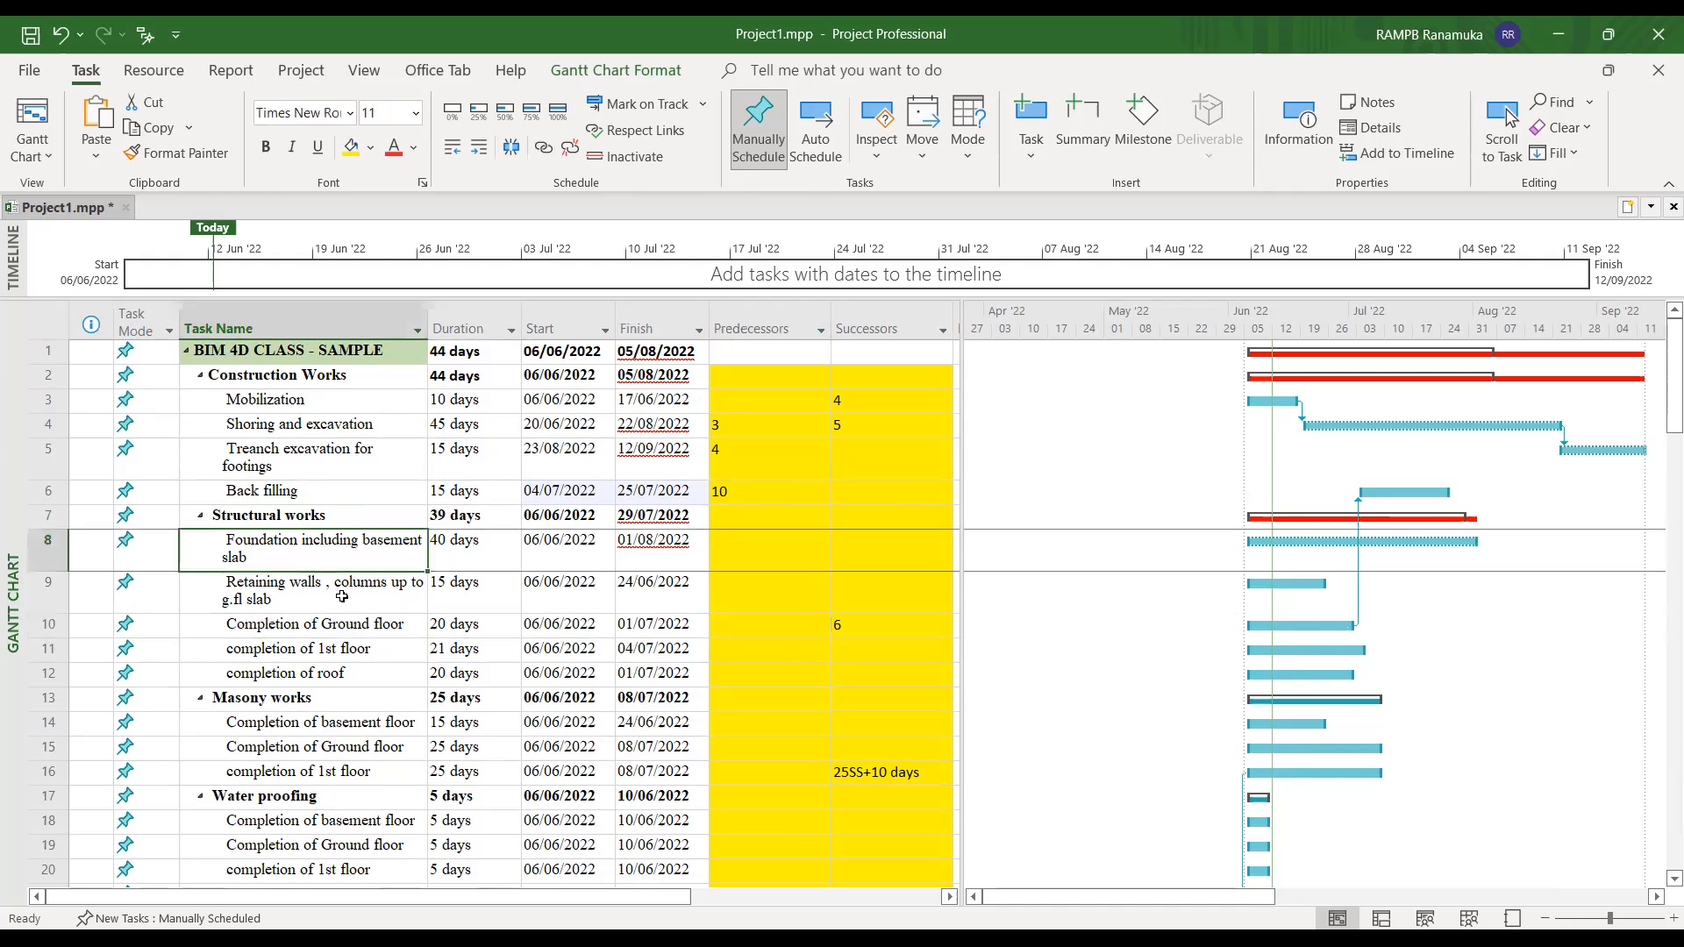
{"action": "left_click", "coordinate": [293, 408]}
{"action": "left_click", "coordinate": [285, 425]}
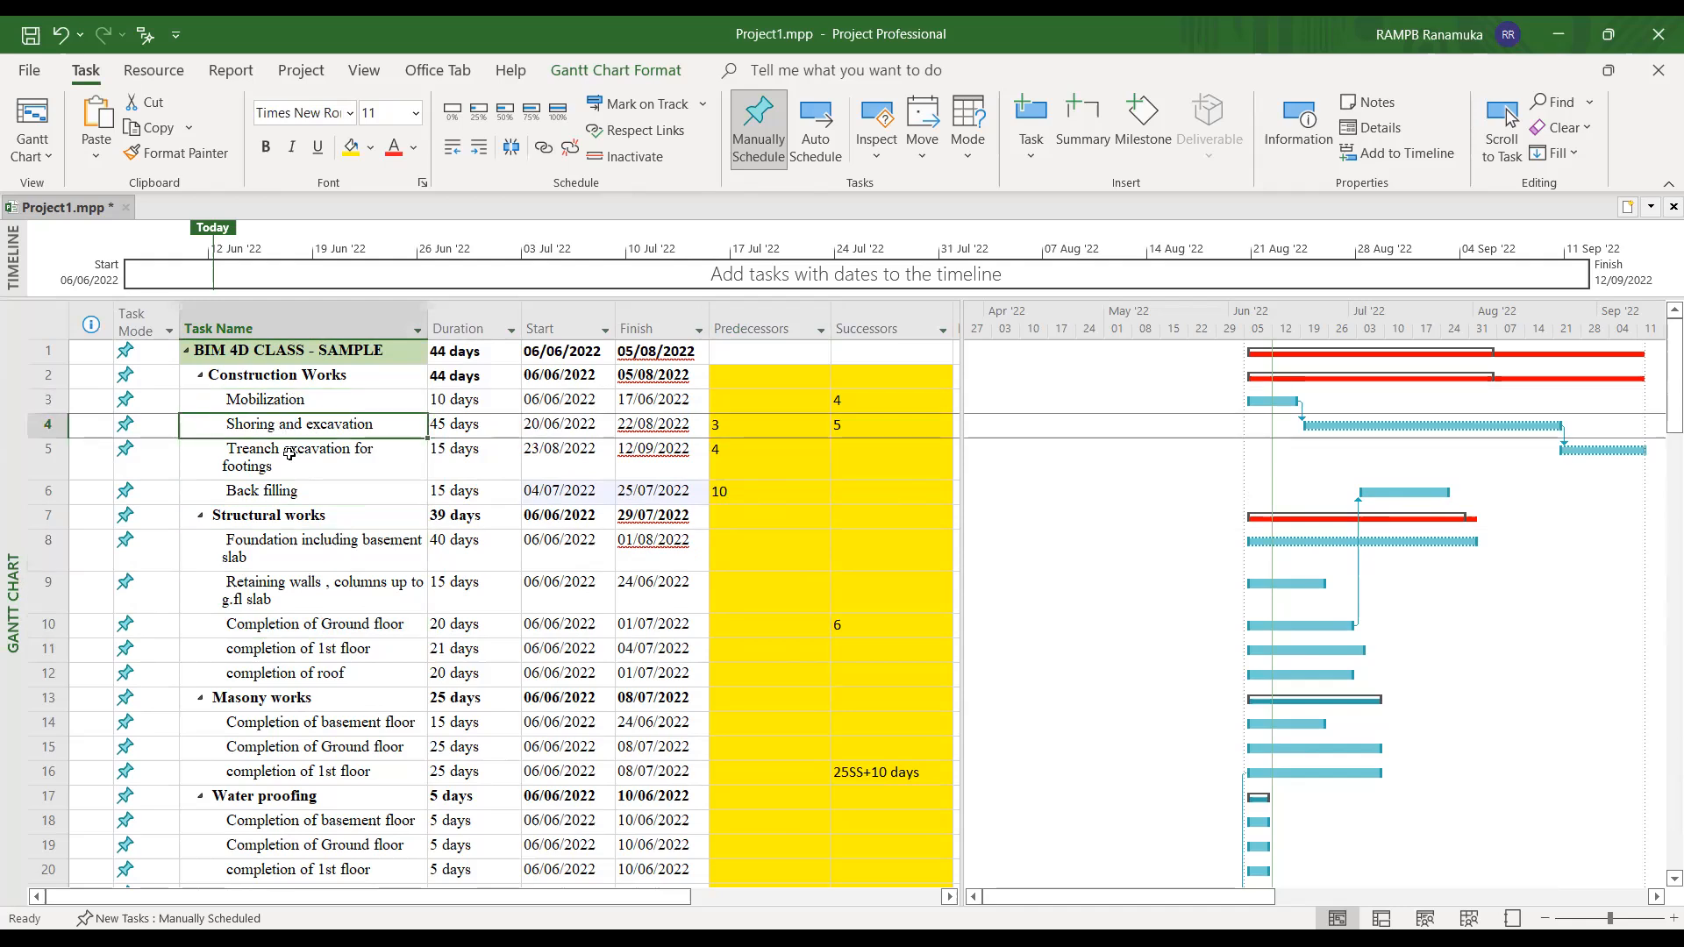
{"action": "left_click", "coordinate": [291, 454]}
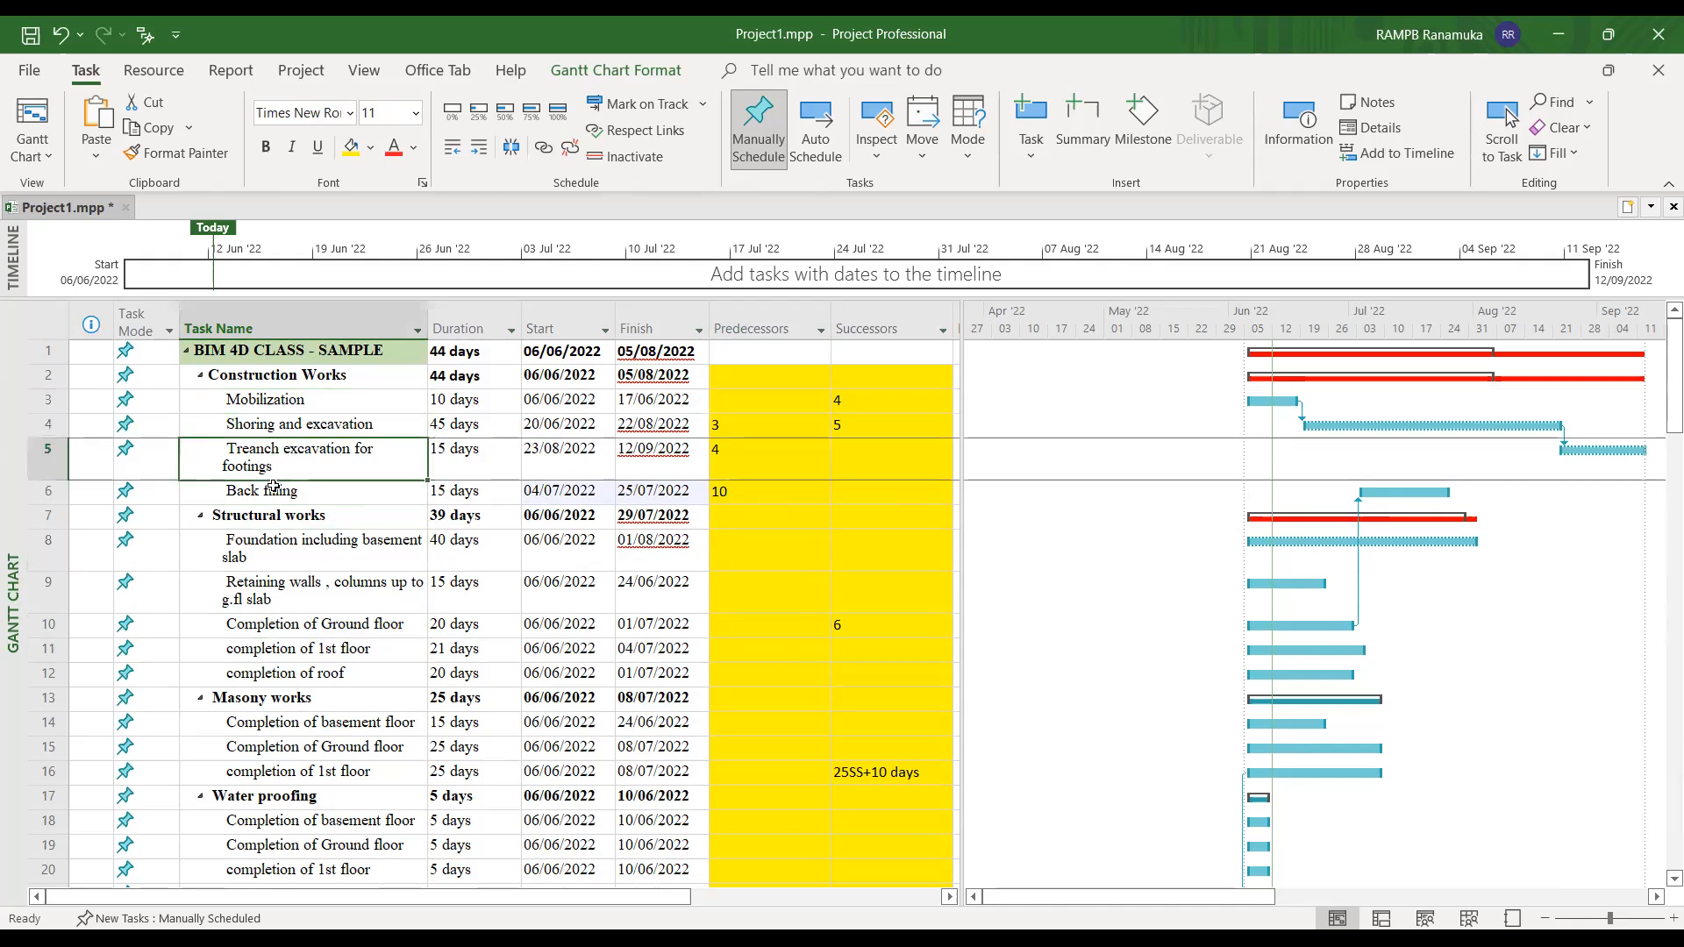
{"action": "left_click", "coordinate": [274, 489]}
{"action": "left_click", "coordinate": [268, 558]}
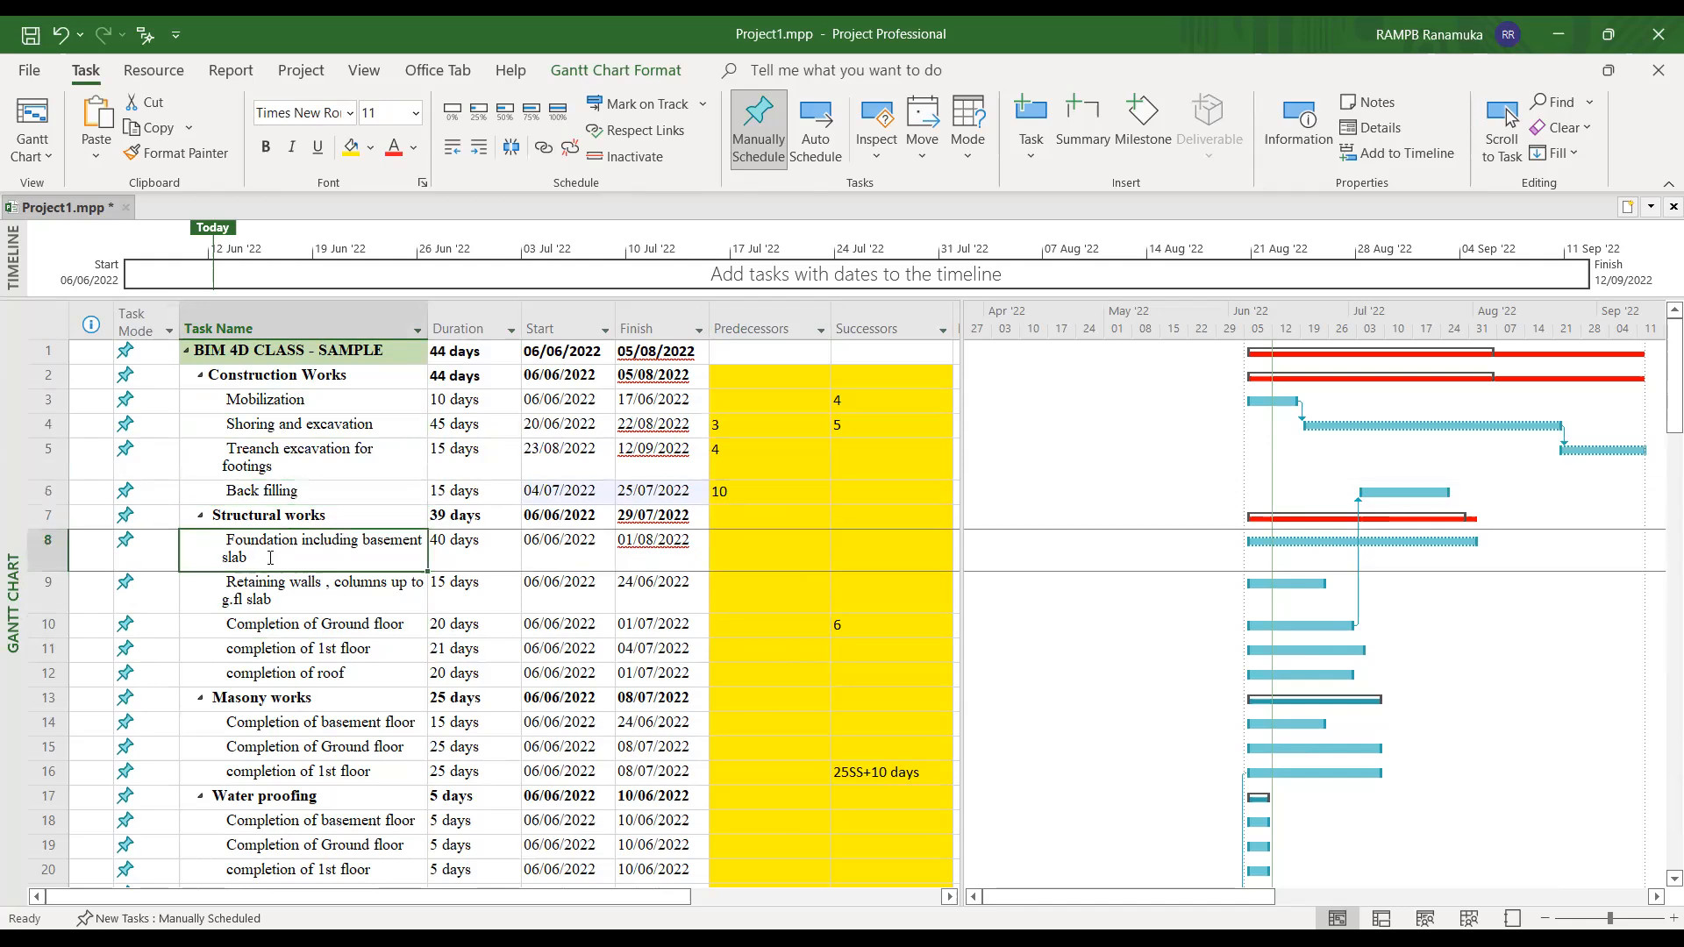
{"action": "left_click", "coordinate": [264, 594]}
{"action": "left_click", "coordinate": [268, 562]}
{"action": "left_click", "coordinate": [311, 455], "text": "ctrl"}
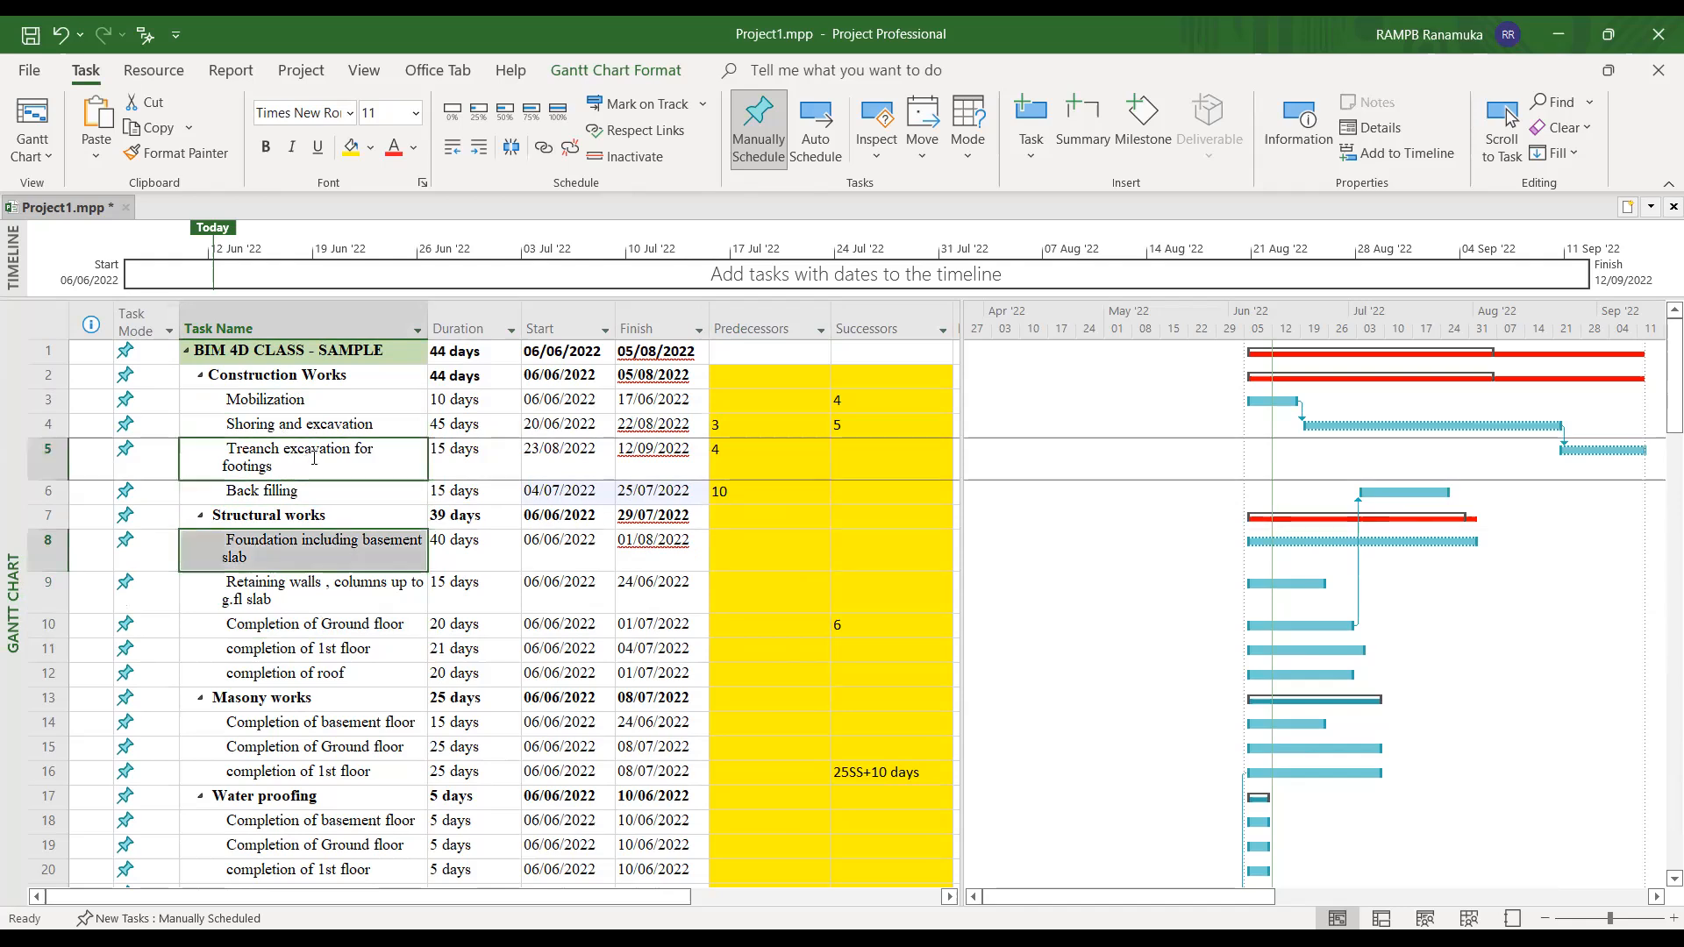
{"action": "left_click", "coordinate": [550, 151]}
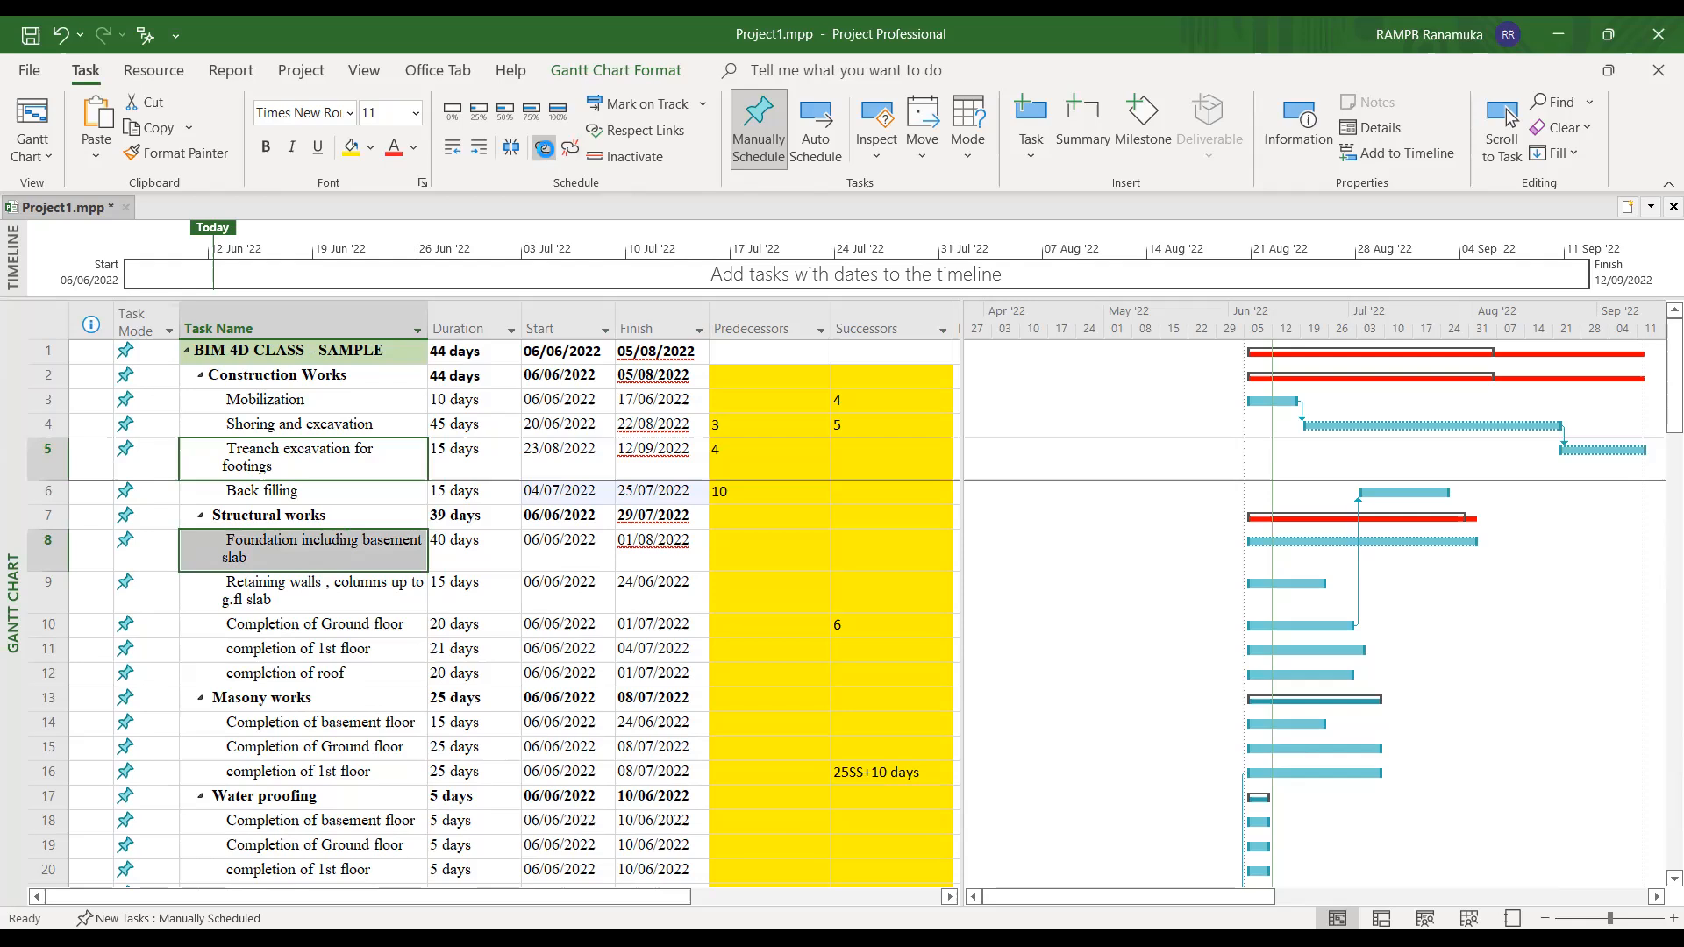
- Link Retaining walls, columns up to g.fl slab (task 9) as the predecessor of Foundation including basement slab (task 8)
{"action": "left_click", "coordinate": [315, 588]}
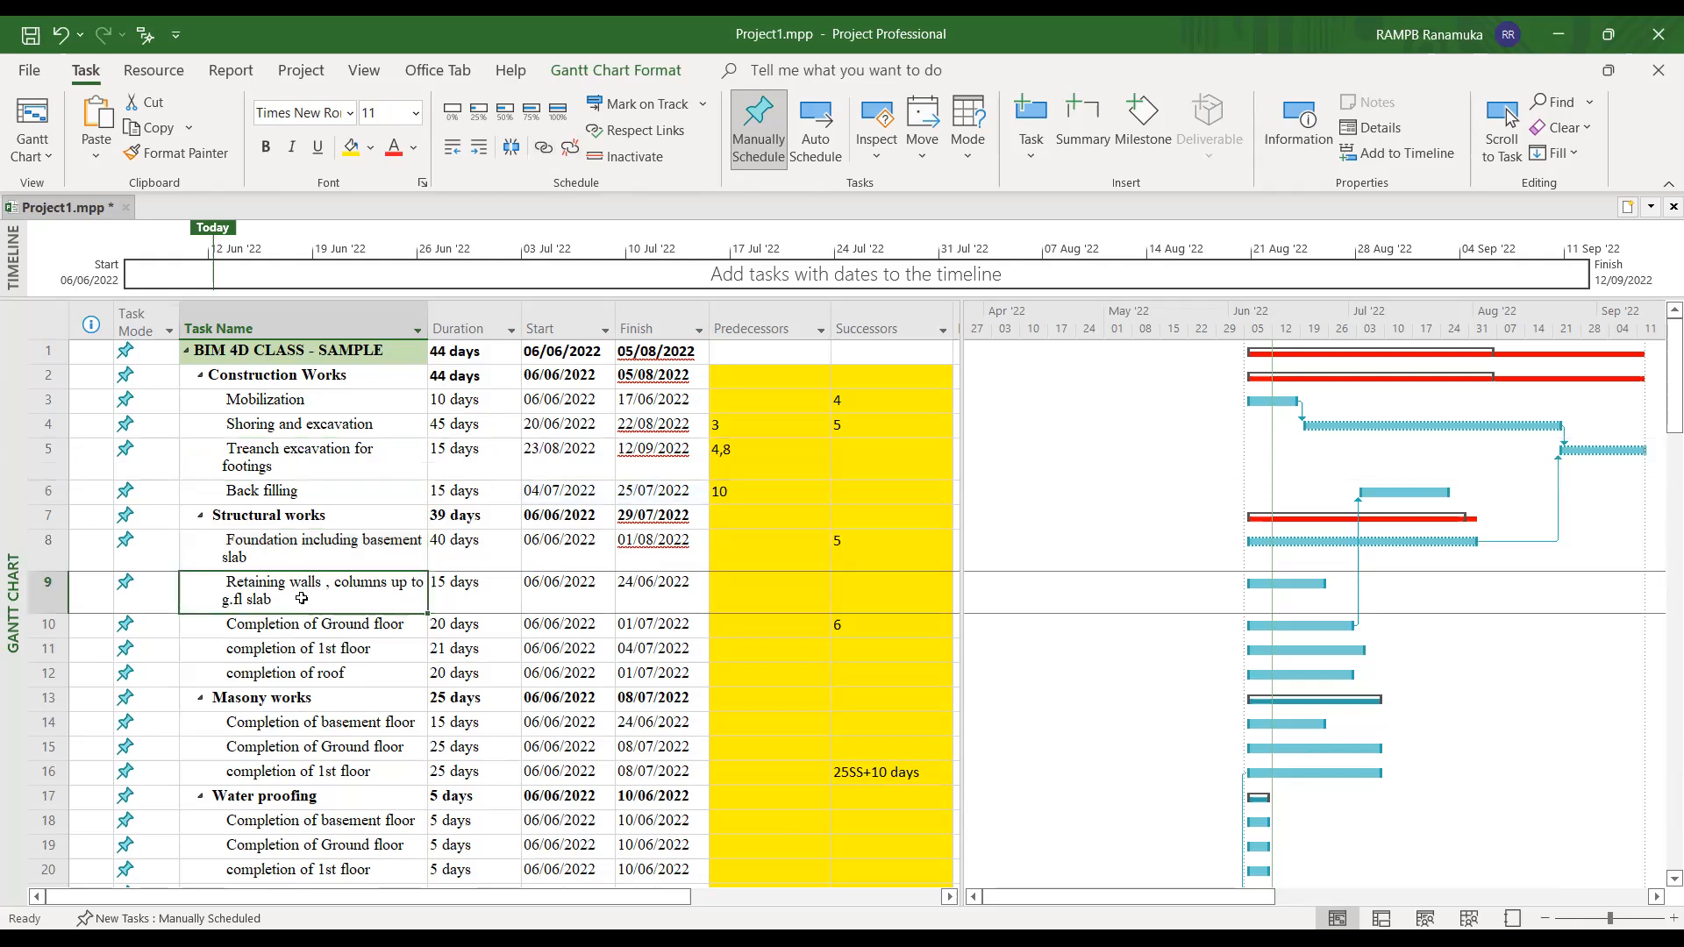
{"action": "left_click", "coordinate": [309, 537], "text": "ctrl"}
{"action": "left_click", "coordinate": [542, 150]}
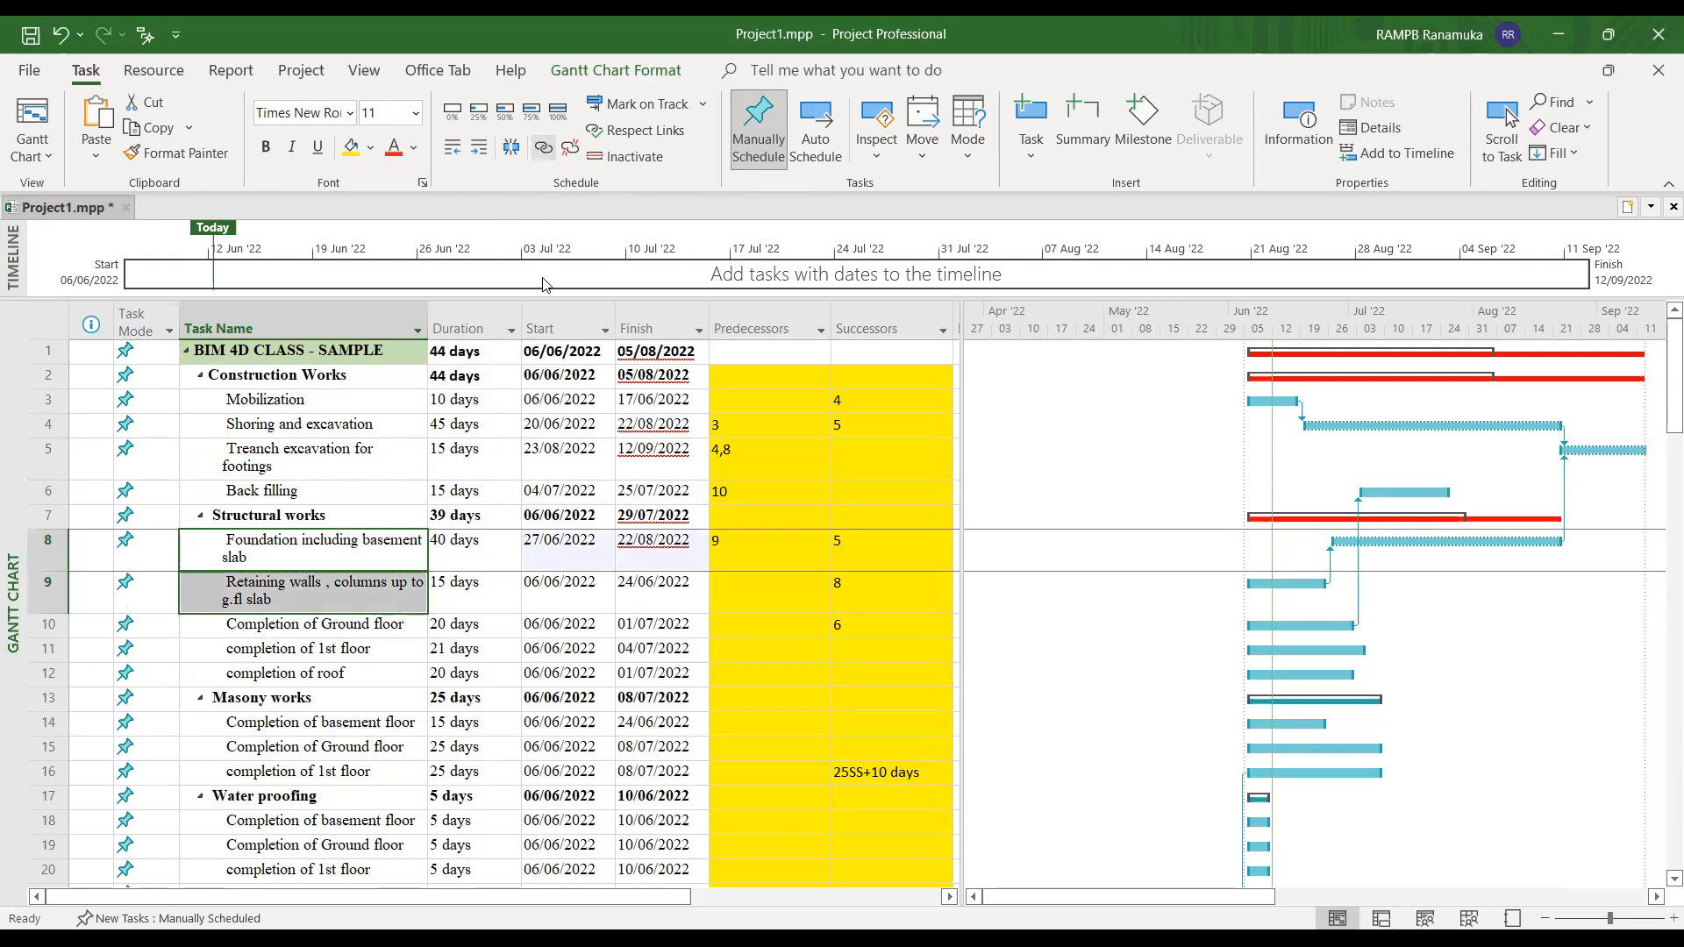
- Link Completion of Ground floor under Structural works (task 10) as the predecessor of Retaining walls, columns up to g.fl slab (task 9)
{"action": "left_click", "coordinate": [313, 649]}
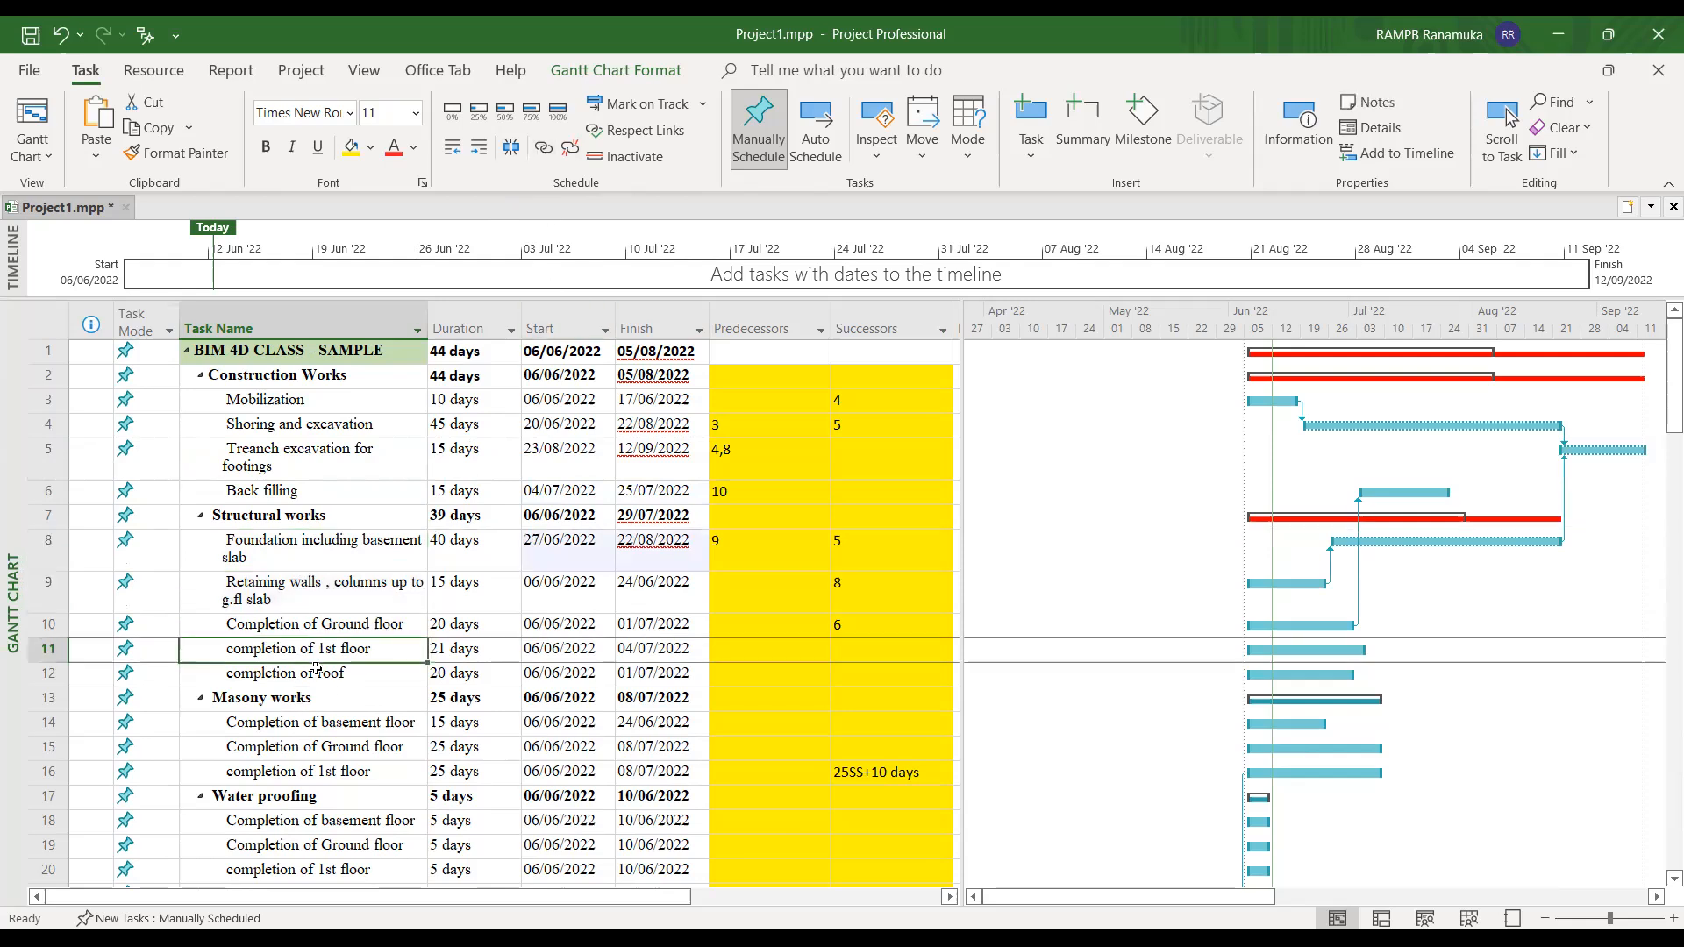
{"action": "left_click", "coordinate": [342, 625]}
{"action": "left_click", "coordinate": [311, 586], "text": "ctrl"}
{"action": "left_click", "coordinate": [542, 154]}
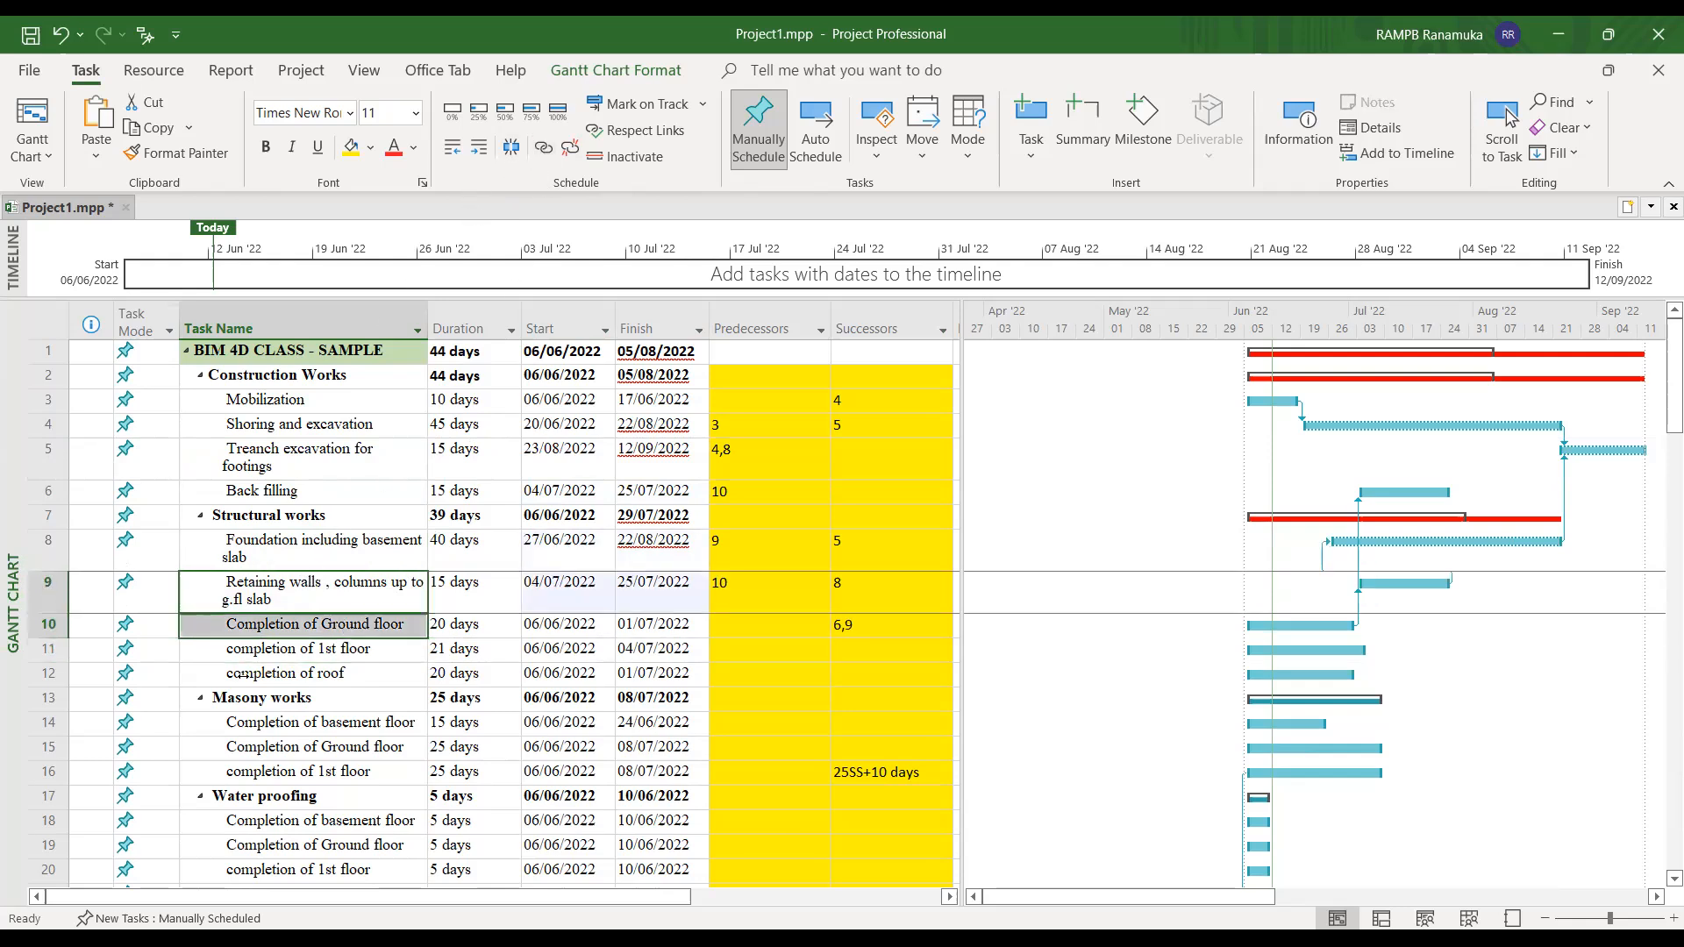
{"action": "left_click", "coordinate": [281, 651]}
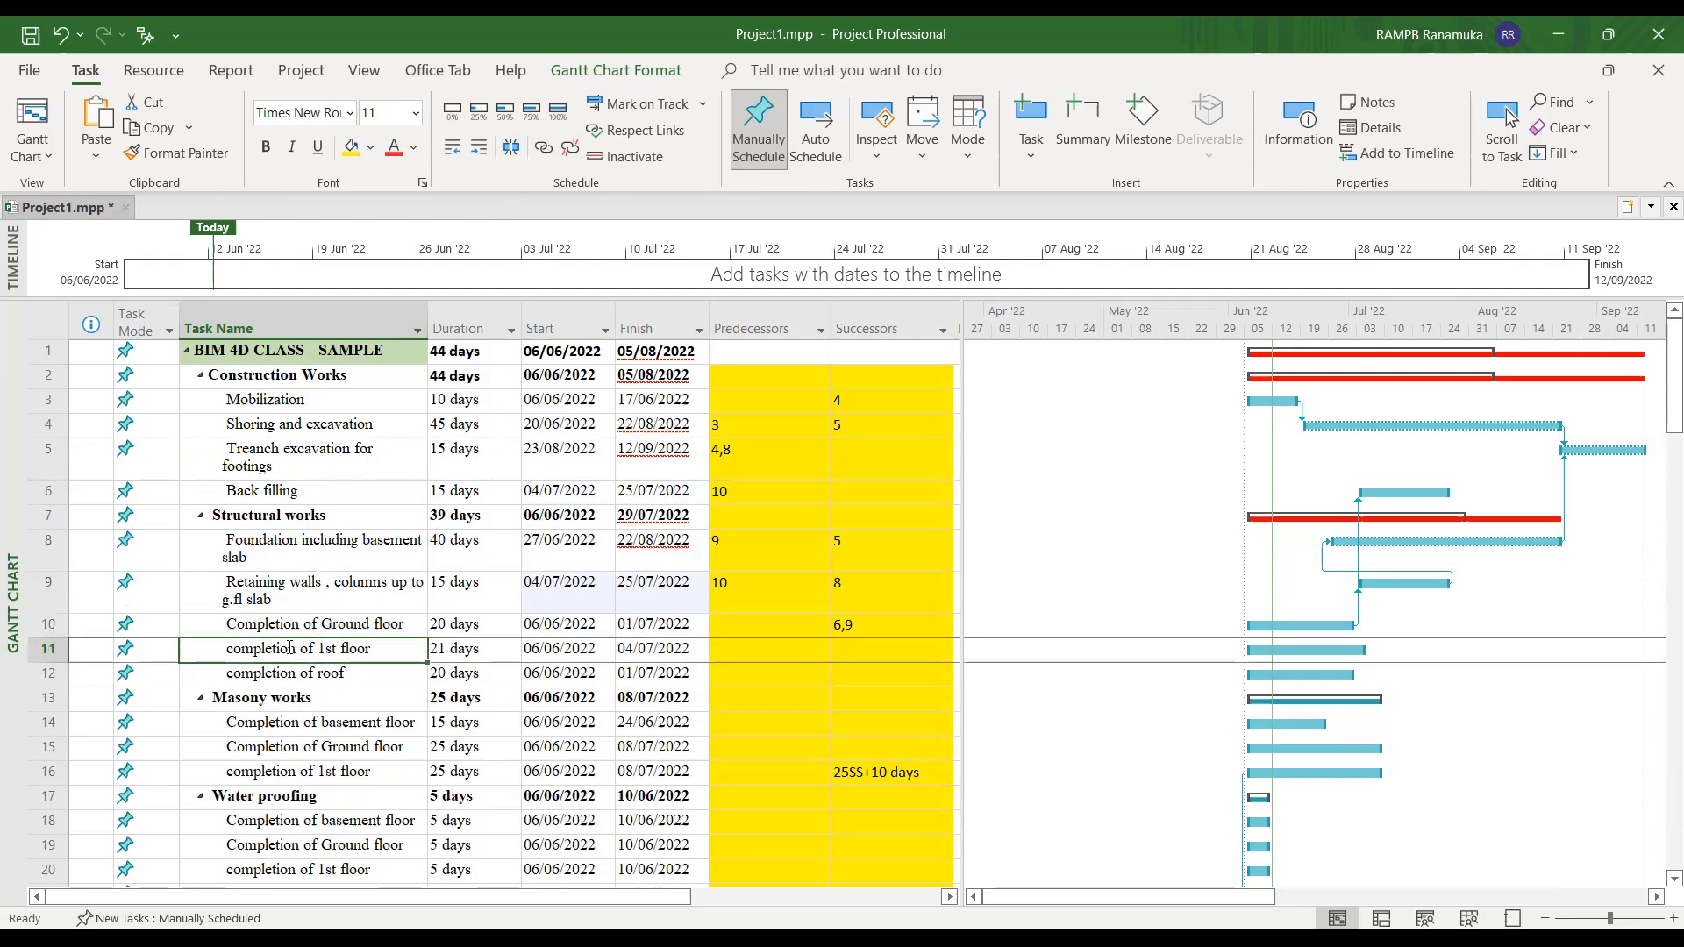
- Link completion of 1st floor (task 11) as predecessor of Completion of Ground floor (task 10), and completion of roof (task 12) as predecessor of task 11
{"action": "left_click", "coordinate": [290, 629], "text": "ctrl"}
{"action": "left_click", "coordinate": [542, 149]}
{"action": "left_click", "coordinate": [275, 680]}
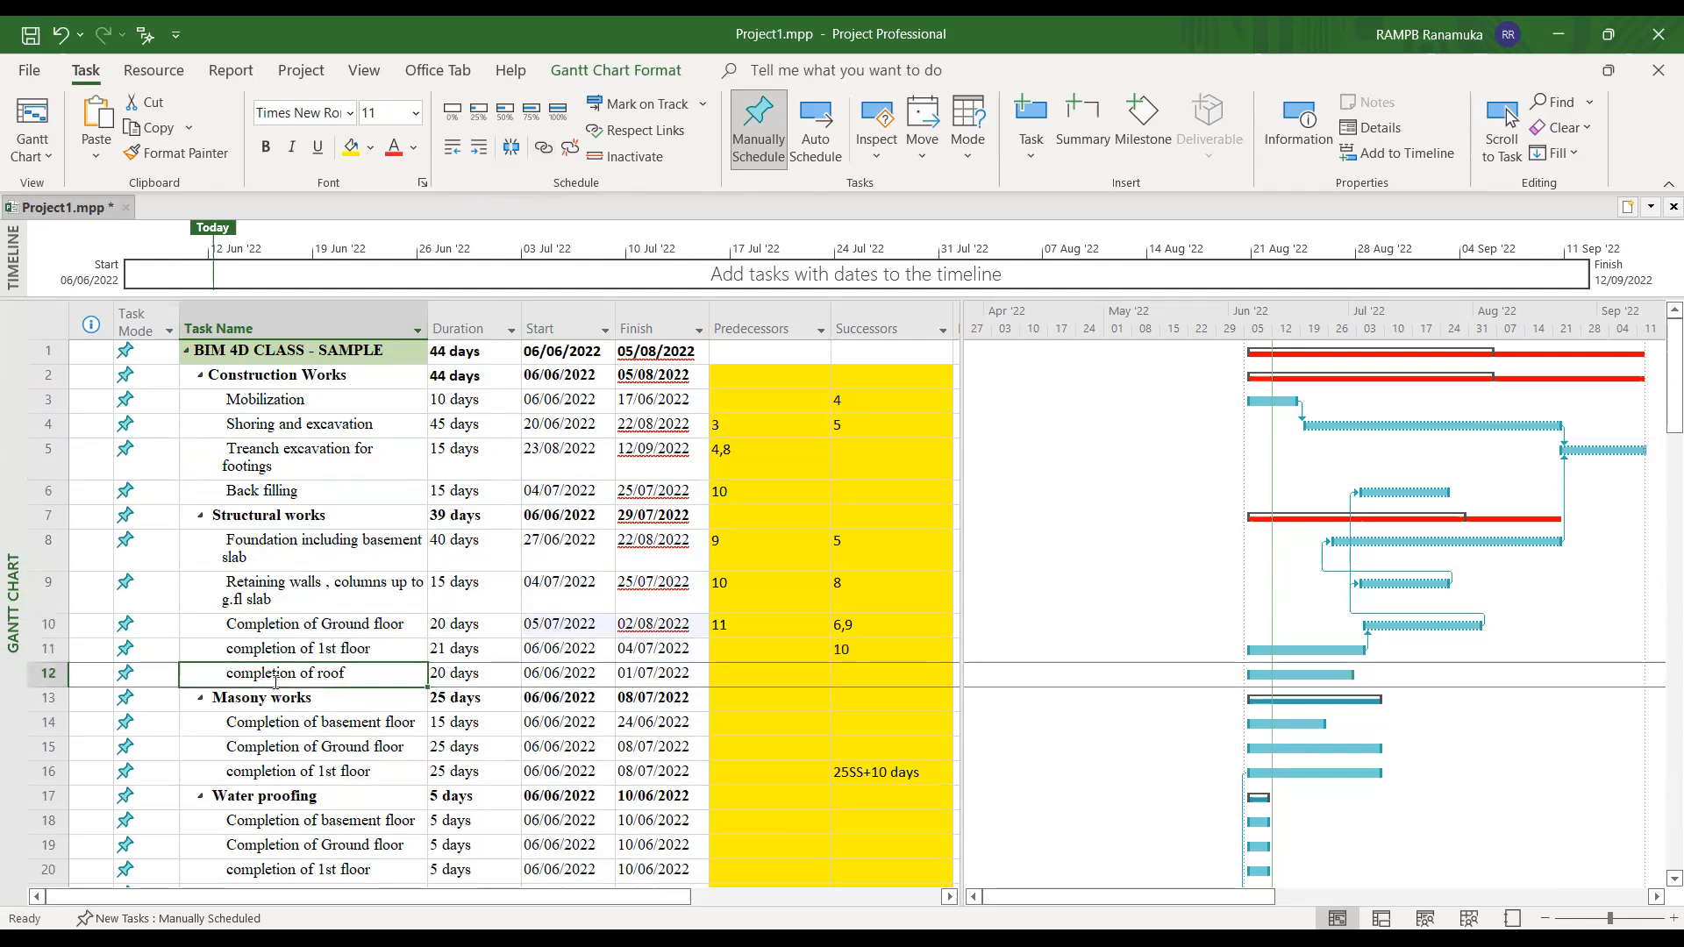
{"action": "left_click", "coordinate": [298, 647], "text": "ctrl"}
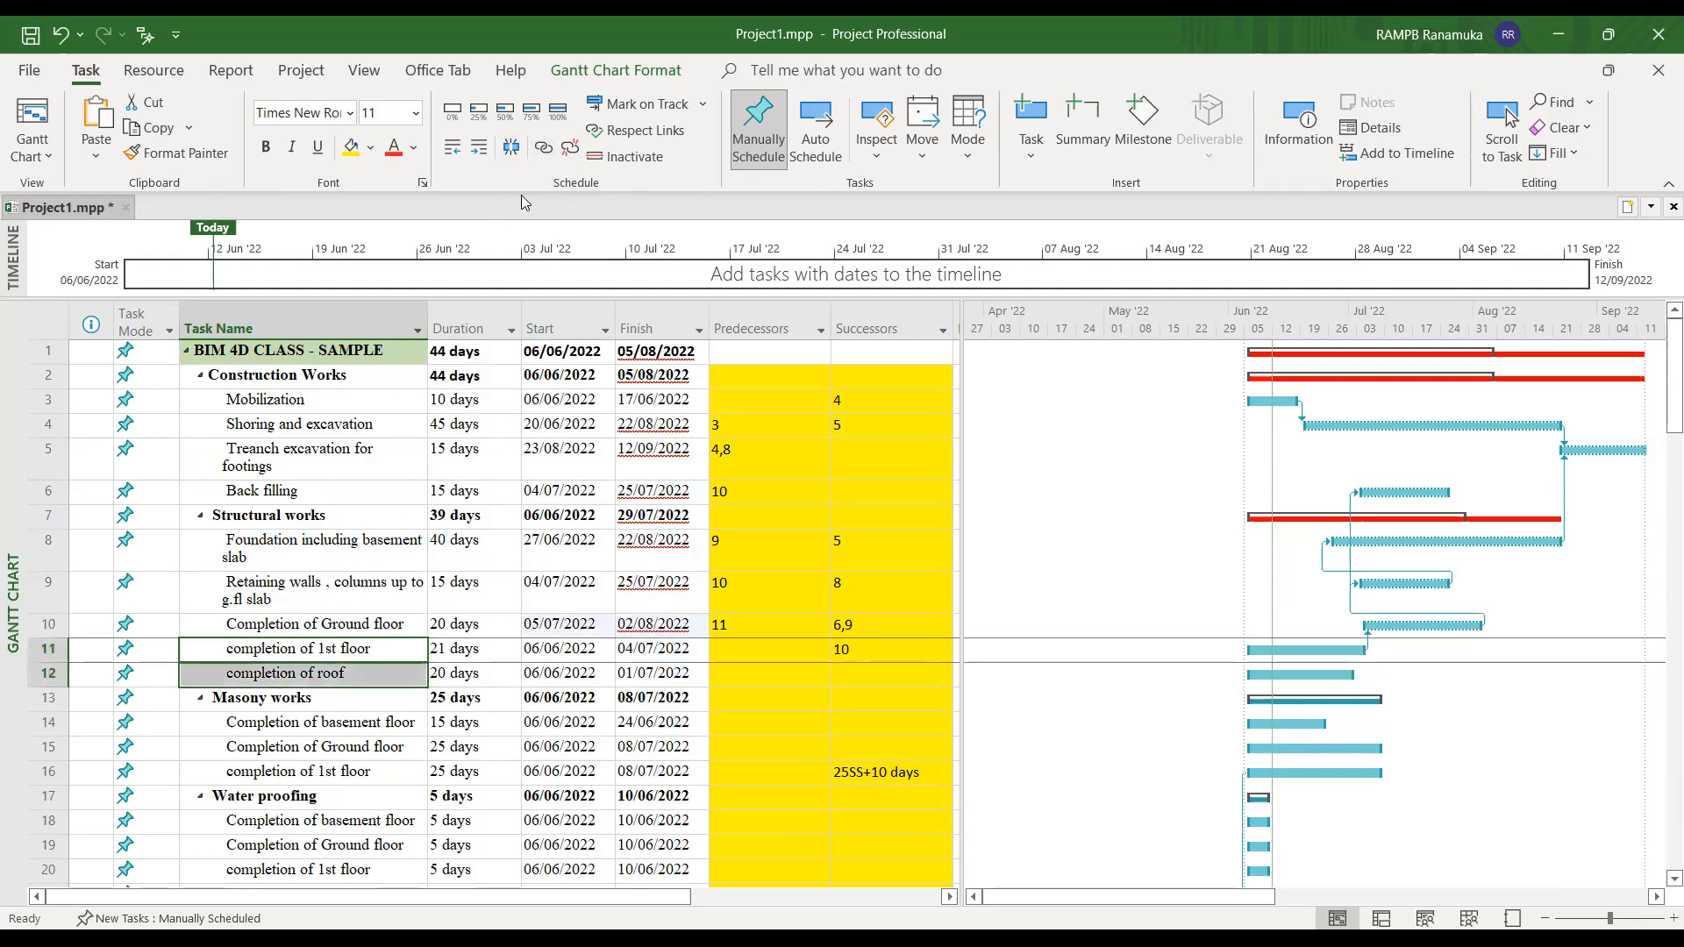
{"action": "left_click", "coordinate": [544, 149]}
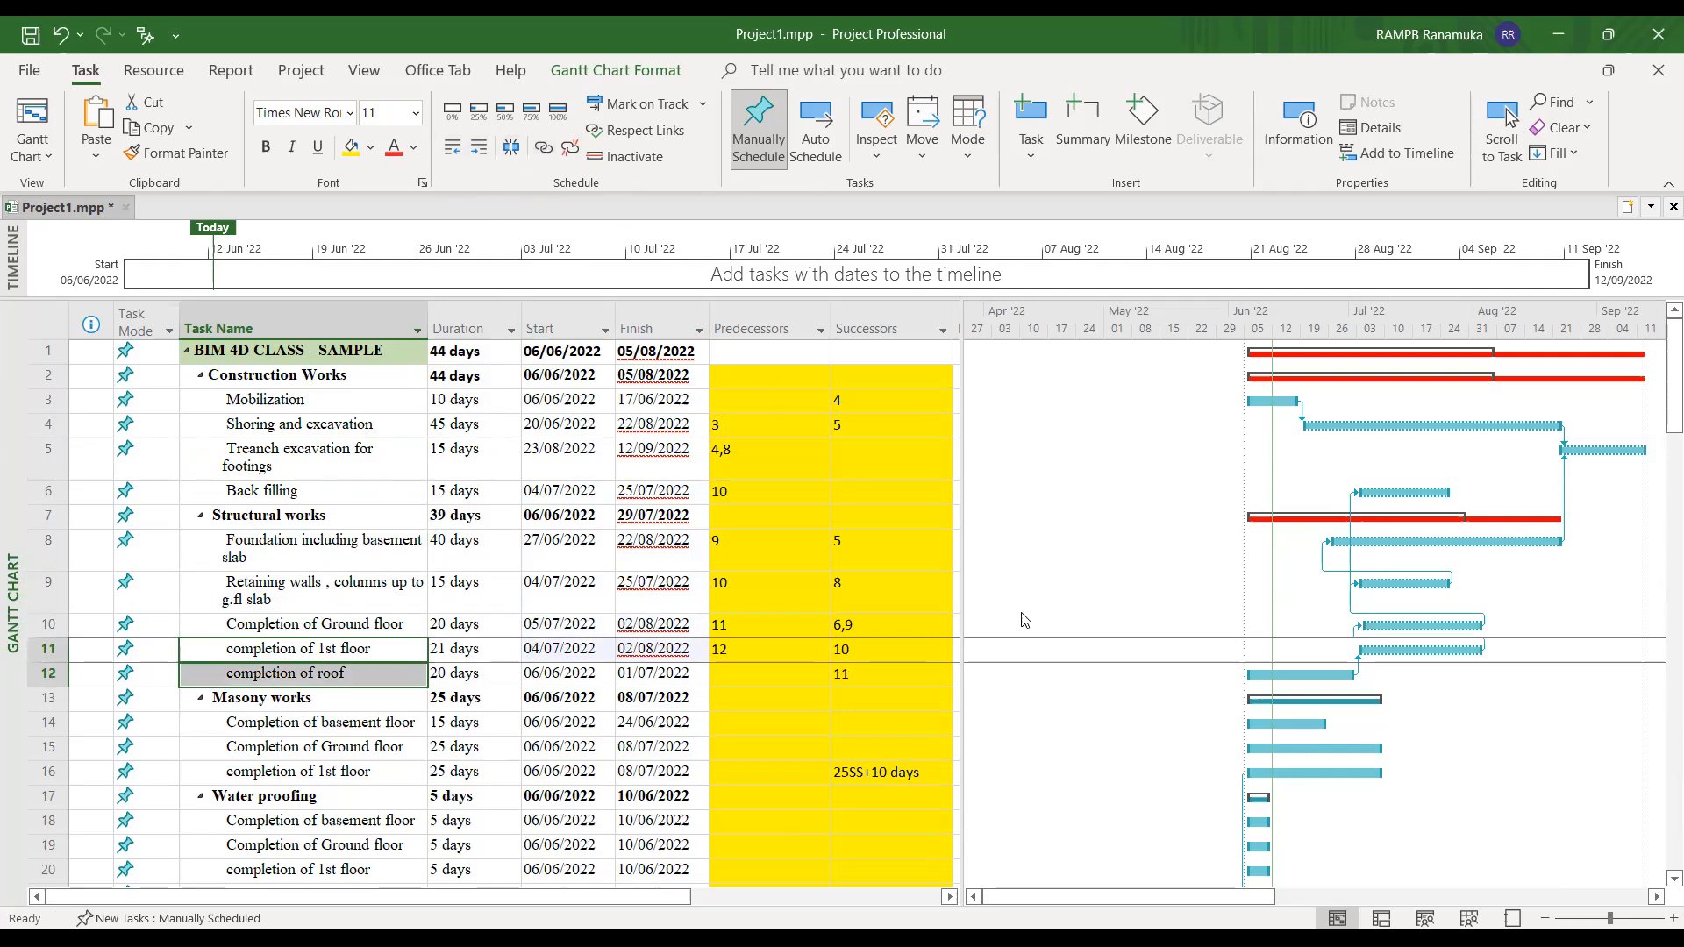
{"action": "left_click", "coordinate": [816, 539]}
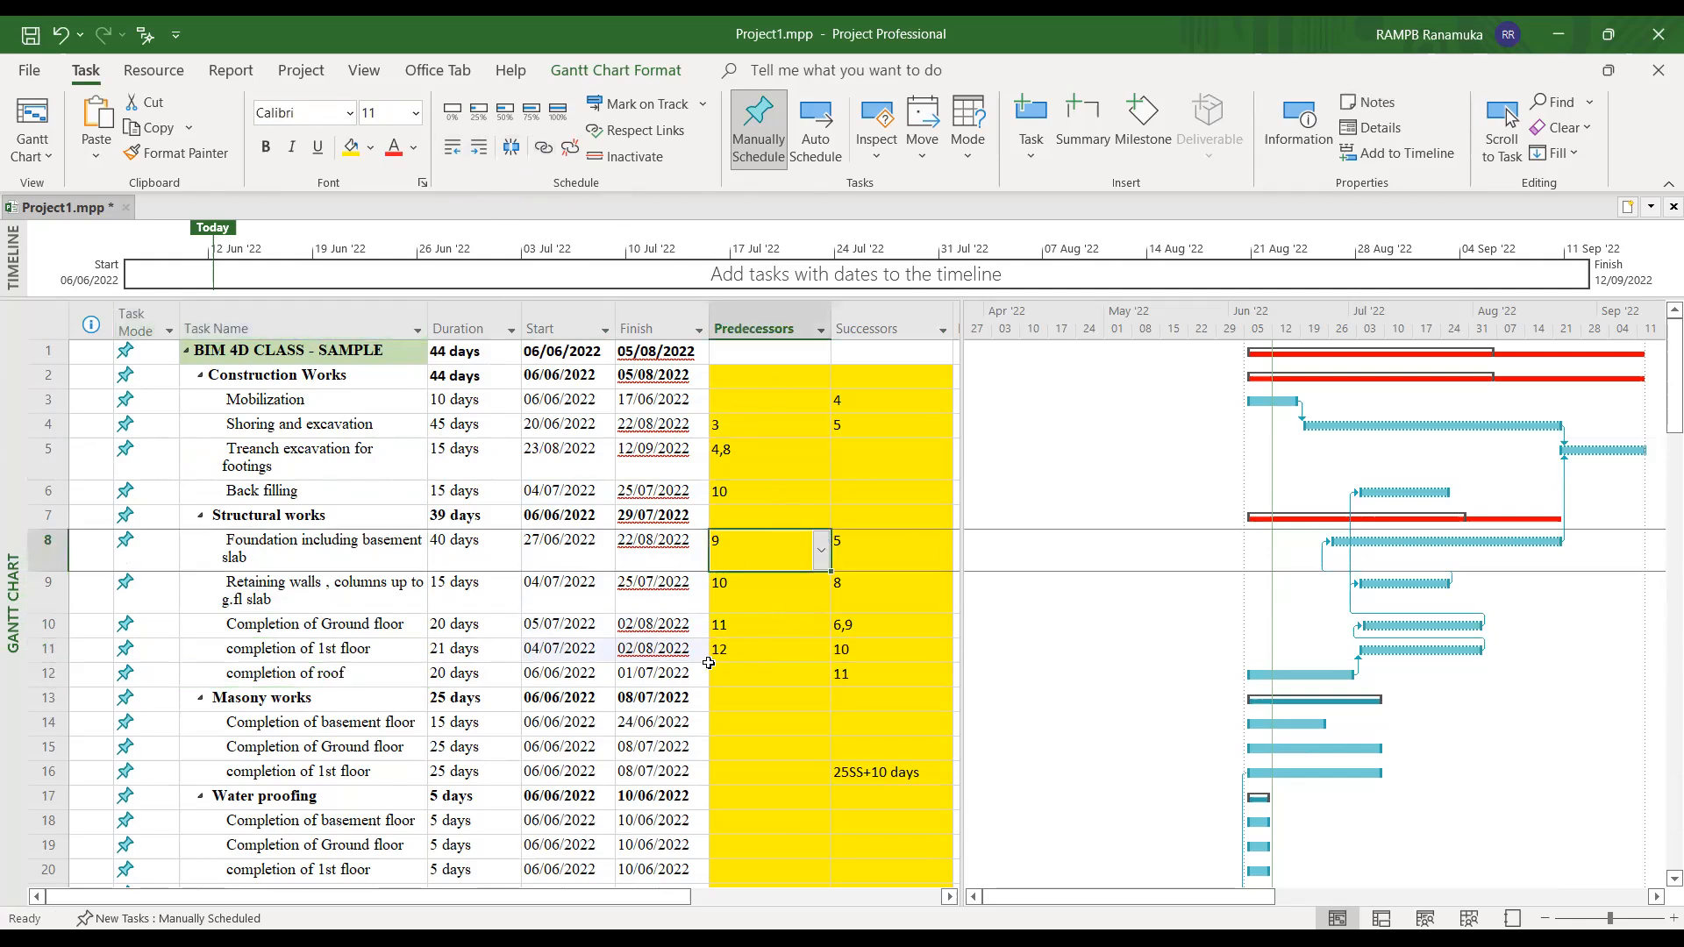
- Widen the Finish column of the task table
{"action": "left_click", "coordinate": [644, 317]}
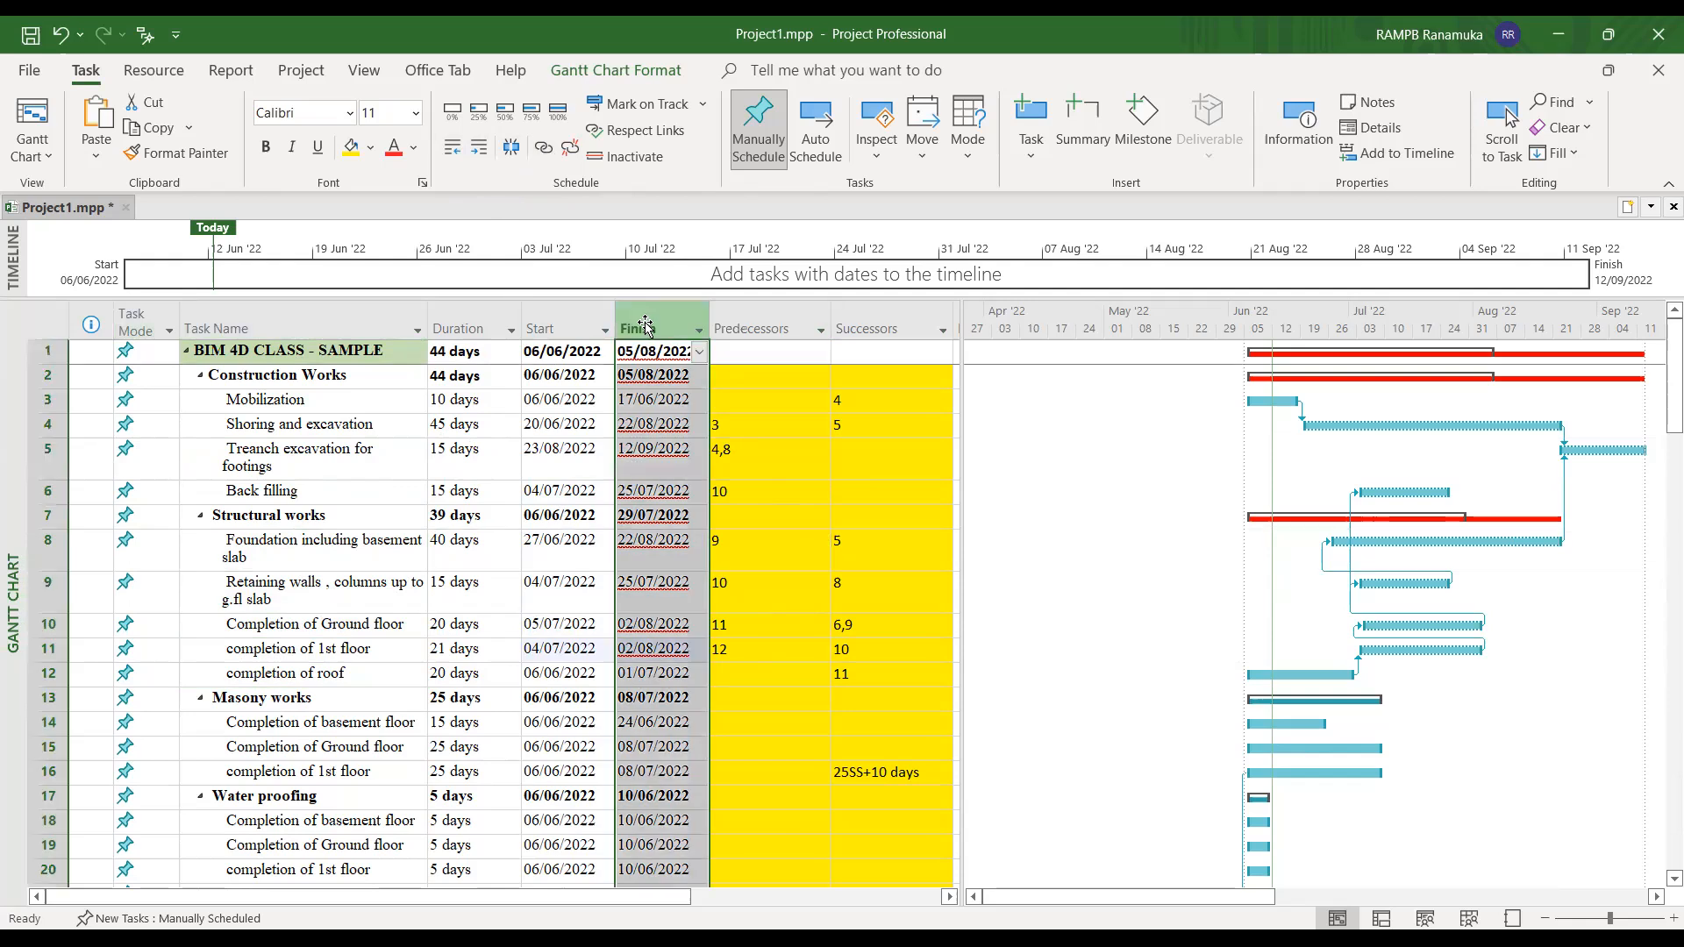
{"action": "left_click_drag", "start_coordinate": [706, 313], "coordinate": [752, 312]}
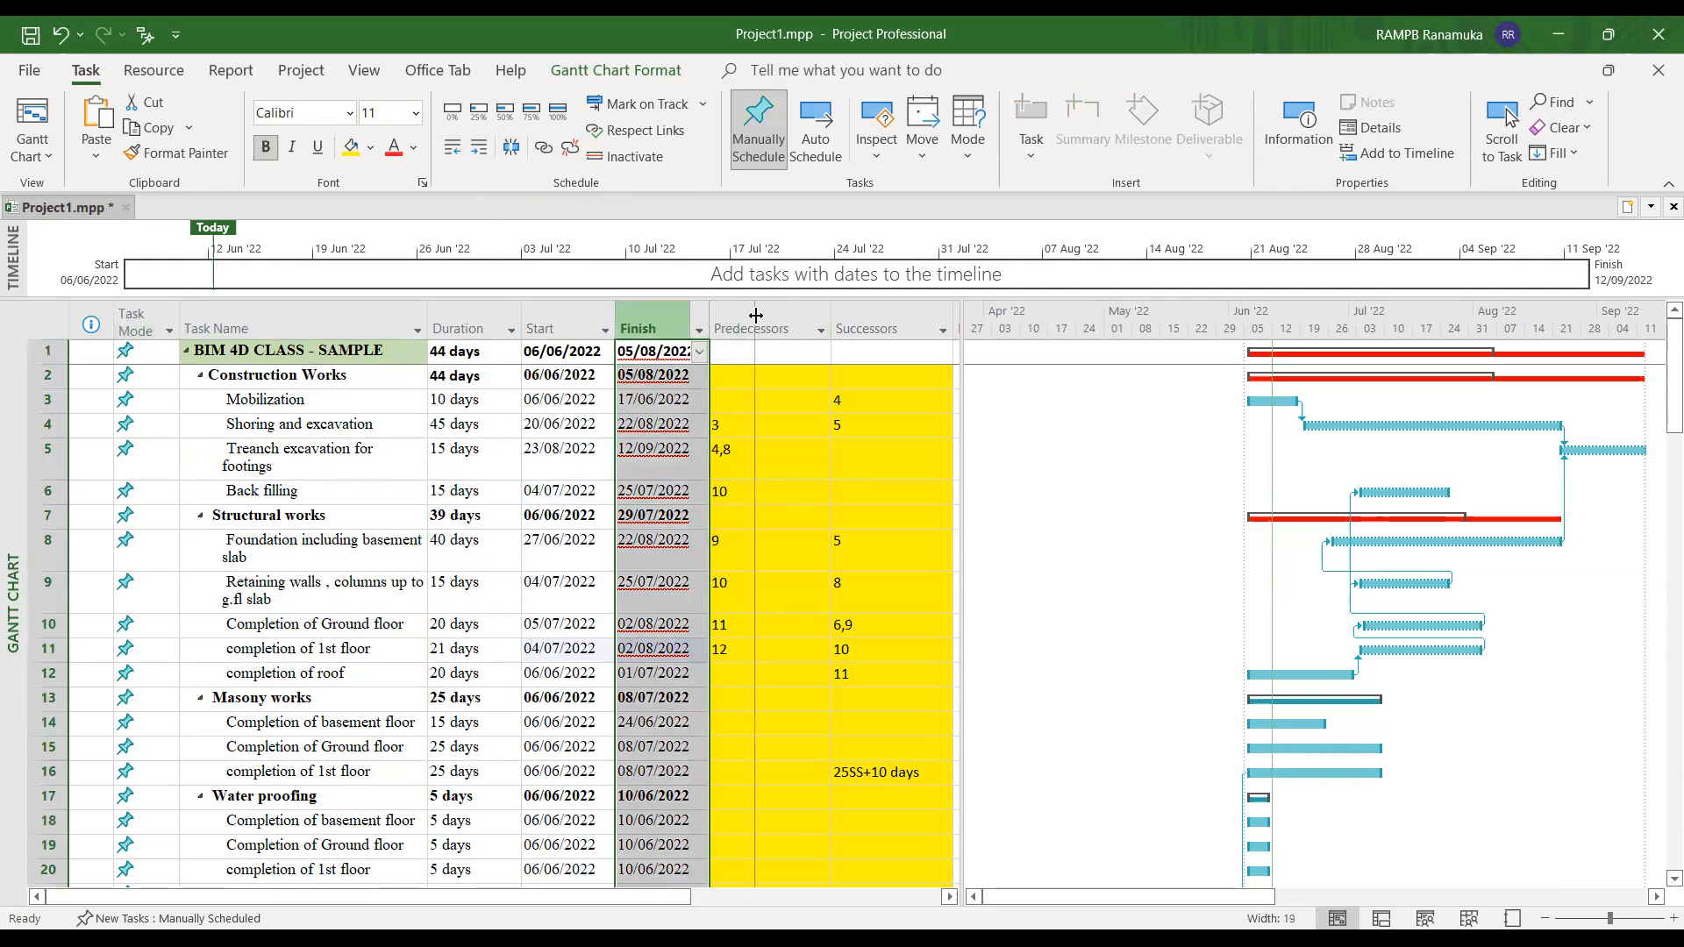
{"action": "left_click_drag", "start_coordinate": [649, 308], "coordinate": [645, 310]}
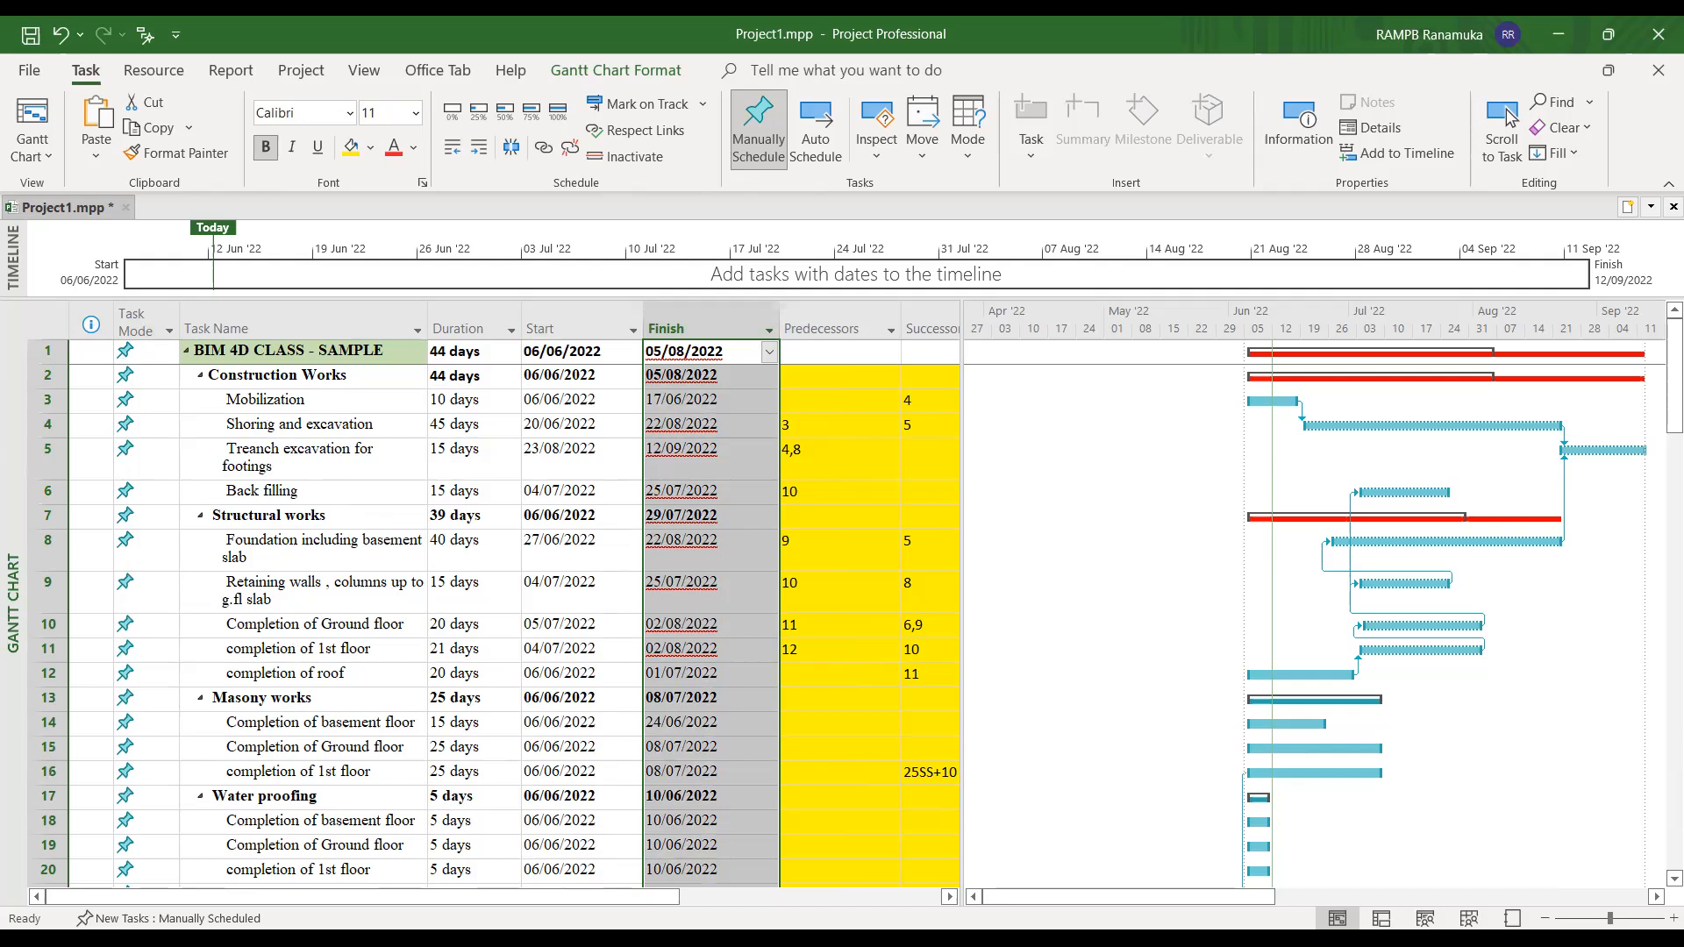
- Switch all tasks in the schedule from manual scheduling to Auto Schedule
{"action": "left_click", "coordinate": [136, 321]}
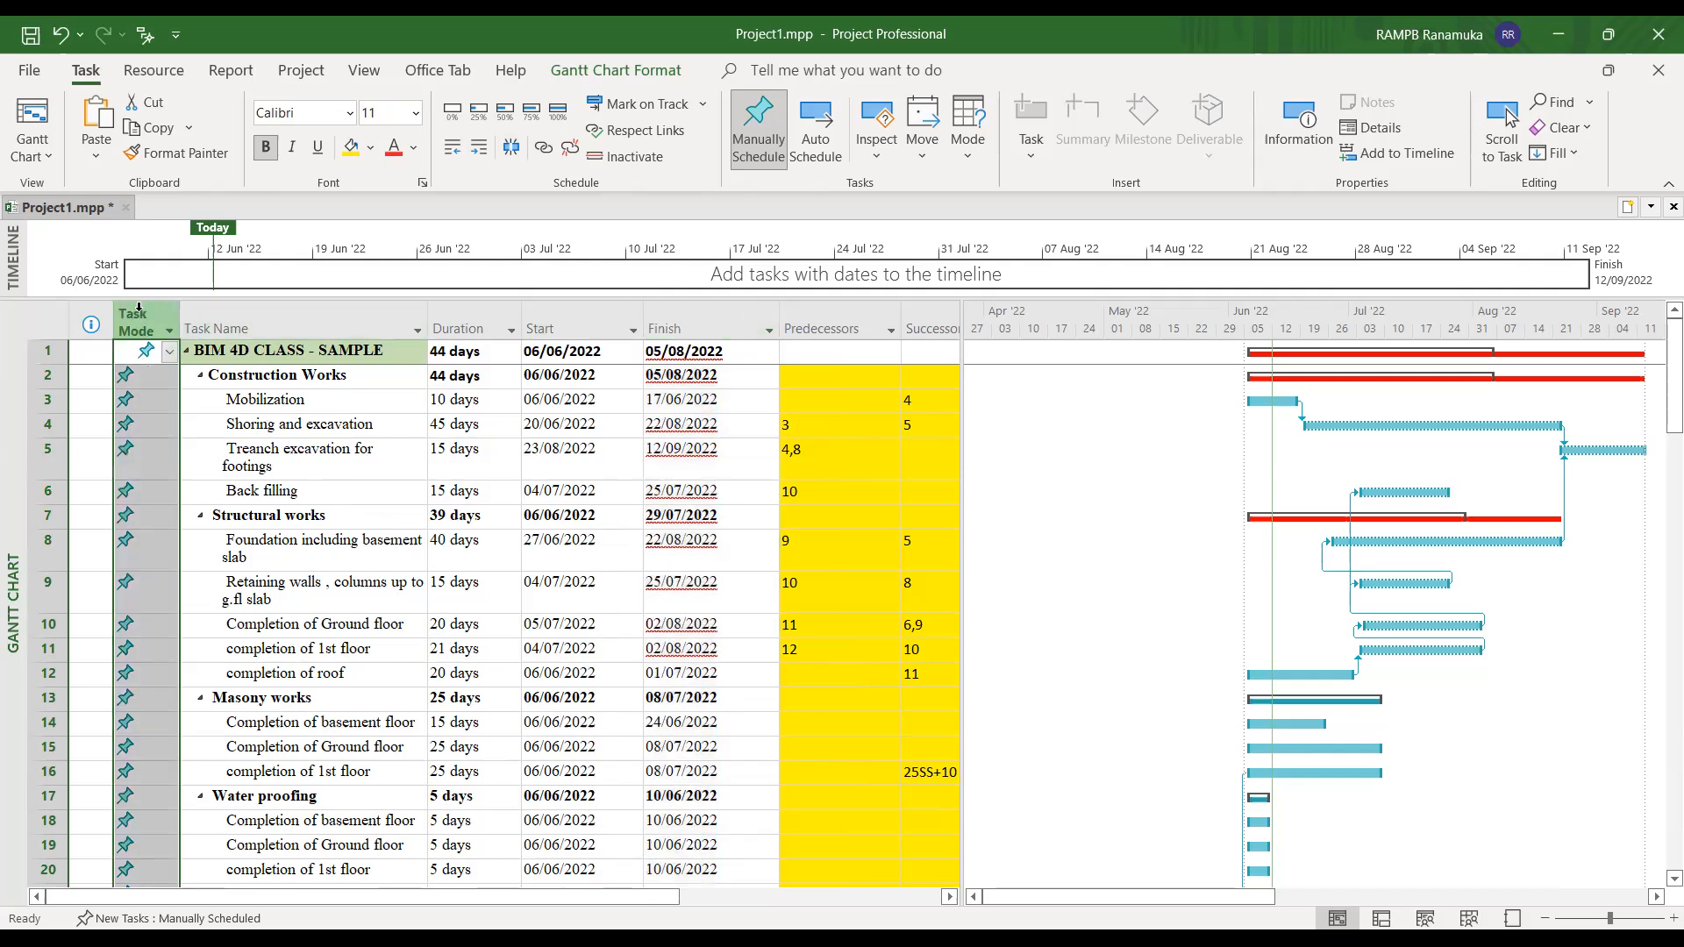
{"action": "left_click", "coordinate": [815, 140]}
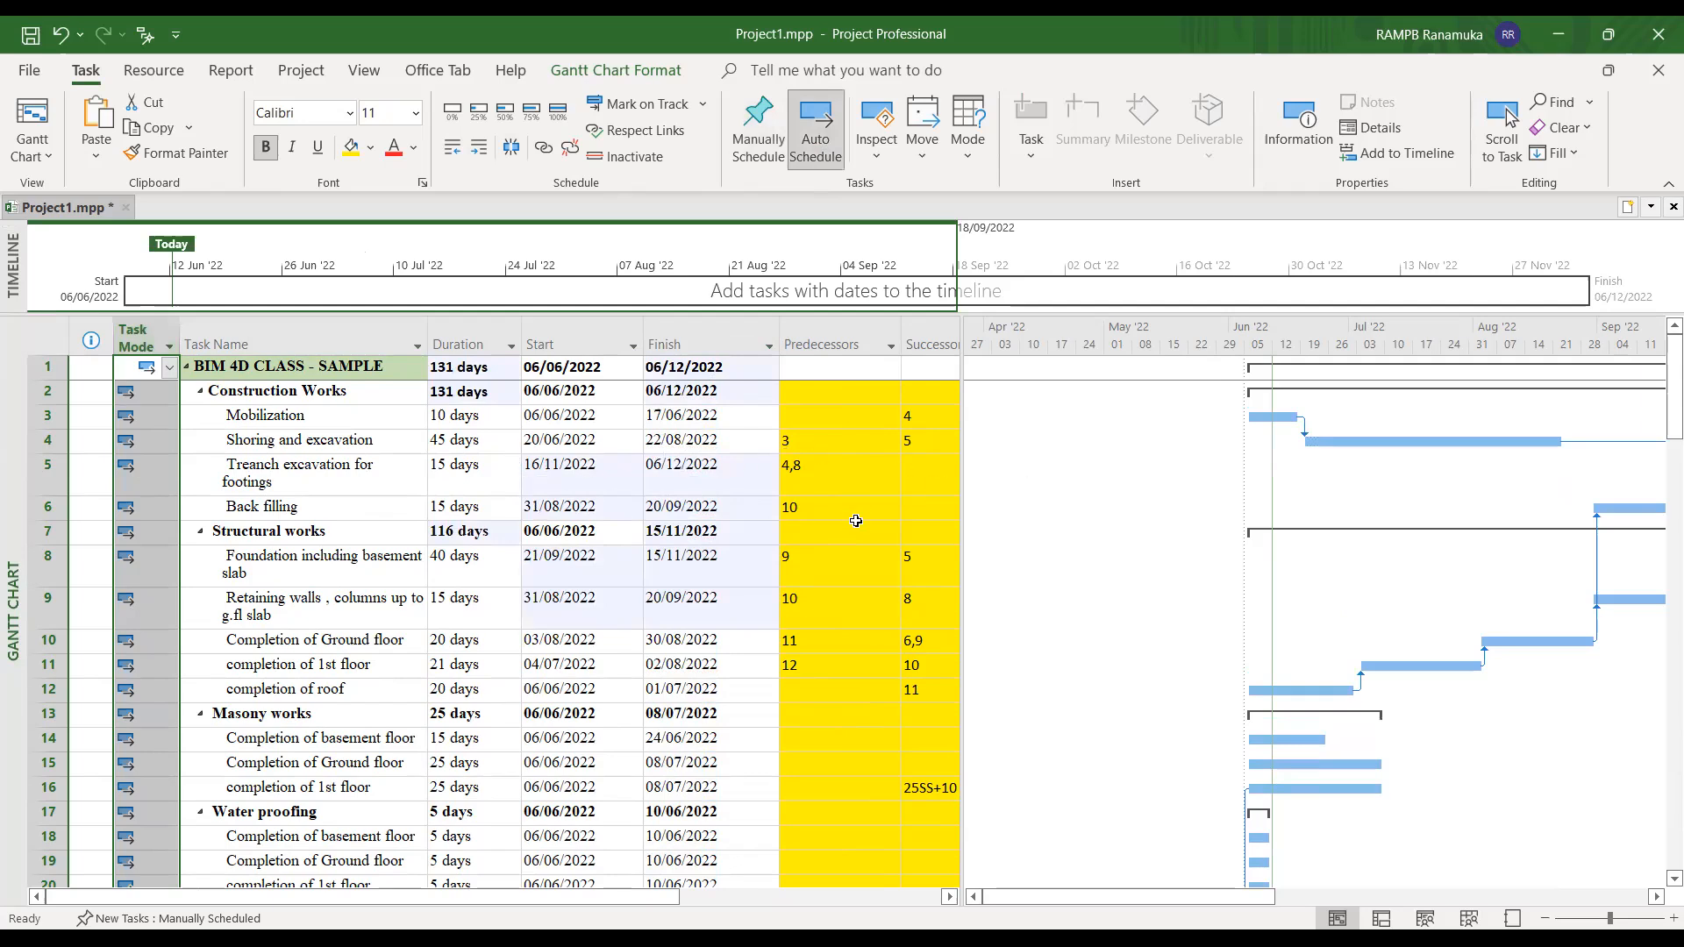
{"action": "mouse_move", "coordinate": [1200, 903]}
{"action": "left_mouse_down"}
{"action": "mouse_move", "coordinate": [1403, 897]}
{"action": "mouse_move", "coordinate": [1188, 895]}
{"action": "left_mouse_up"}
- Increase the row height of the BIM 4D CLASS - SAMPLE summary task
{"action": "left_click", "coordinate": [456, 365]}
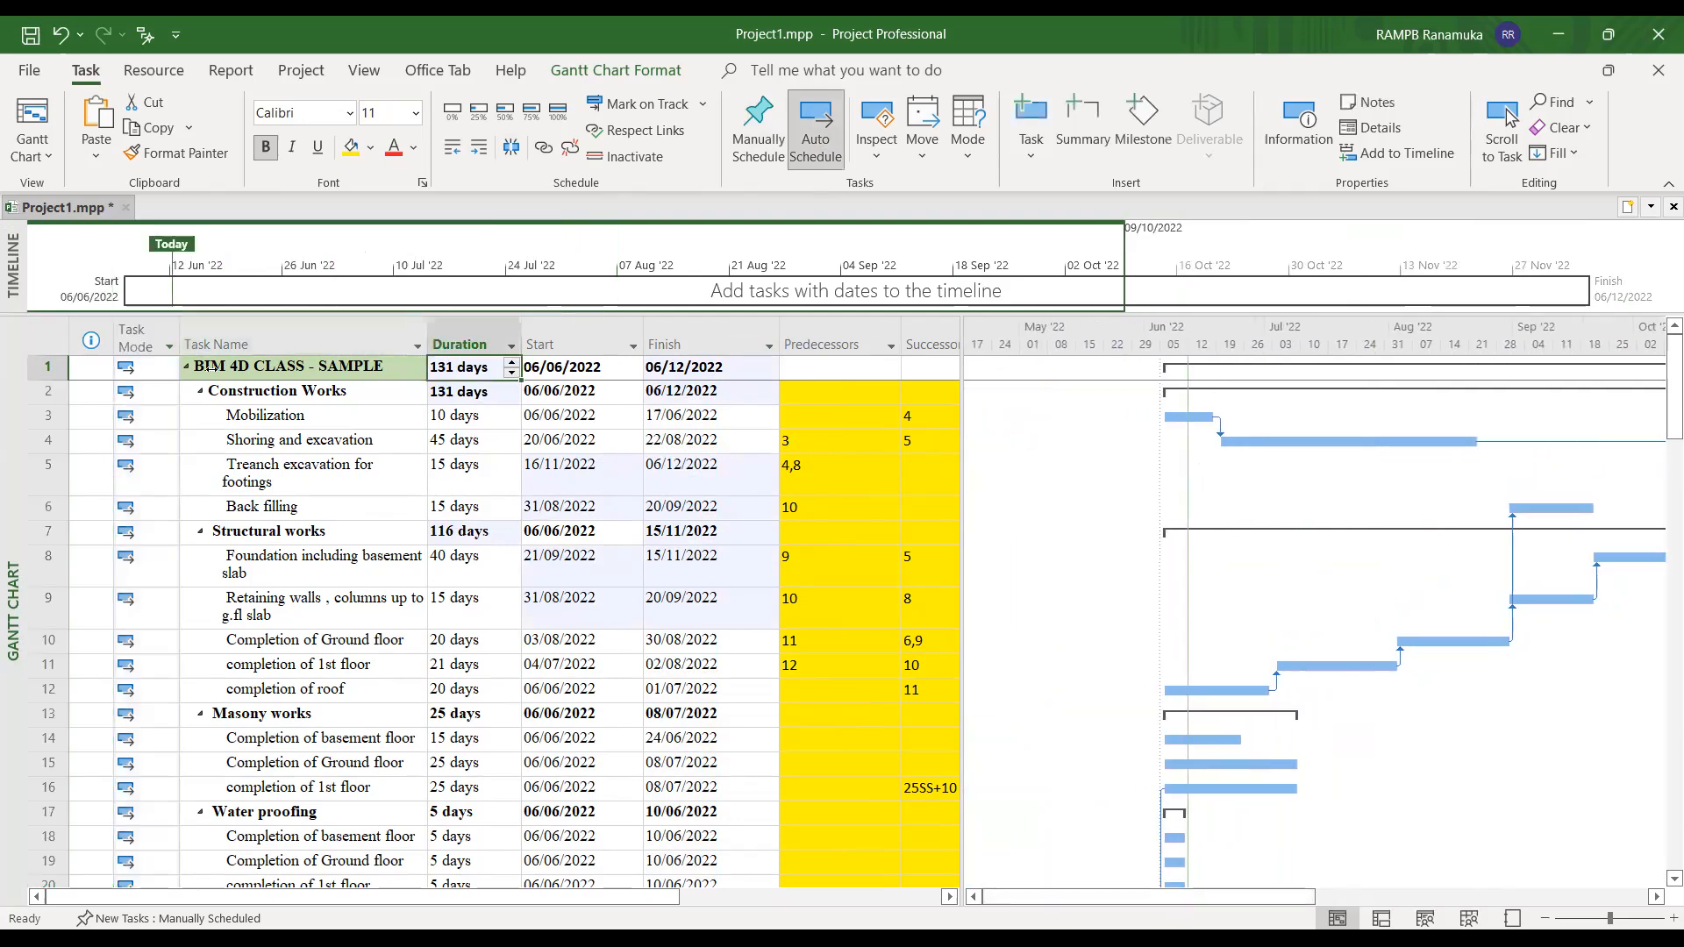
{"action": "left_click_drag", "start_coordinate": [50, 383], "coordinate": [49, 401]}
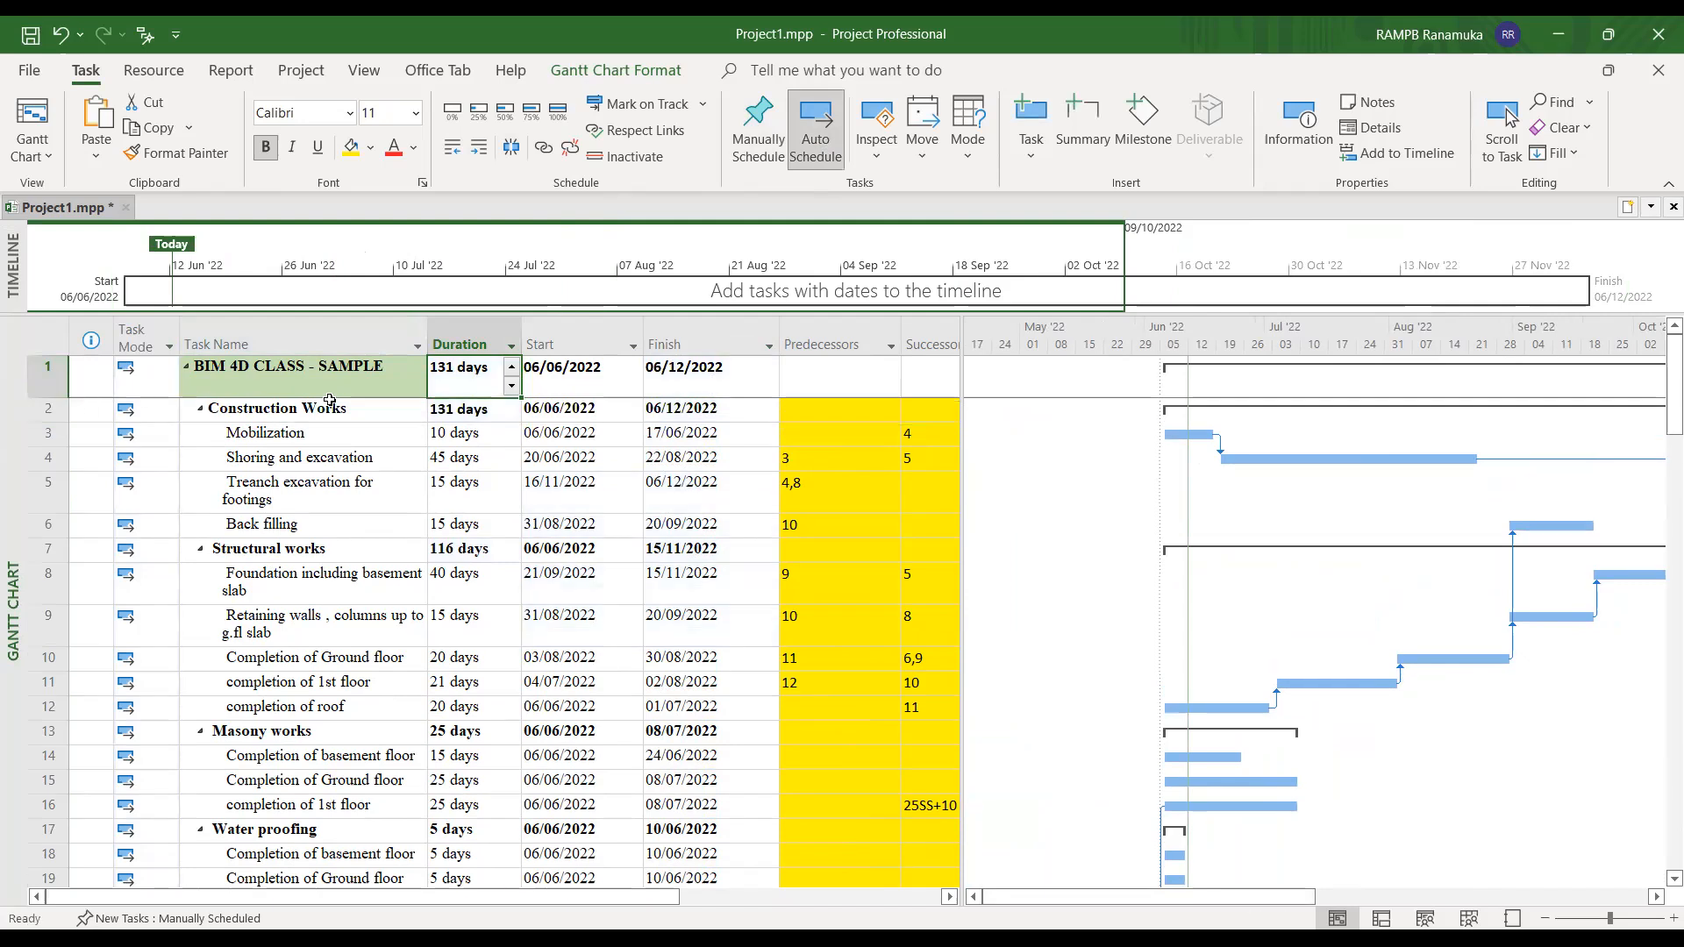
{"action": "left_click", "coordinate": [588, 388]}
{"action": "left_click", "coordinate": [686, 383]}
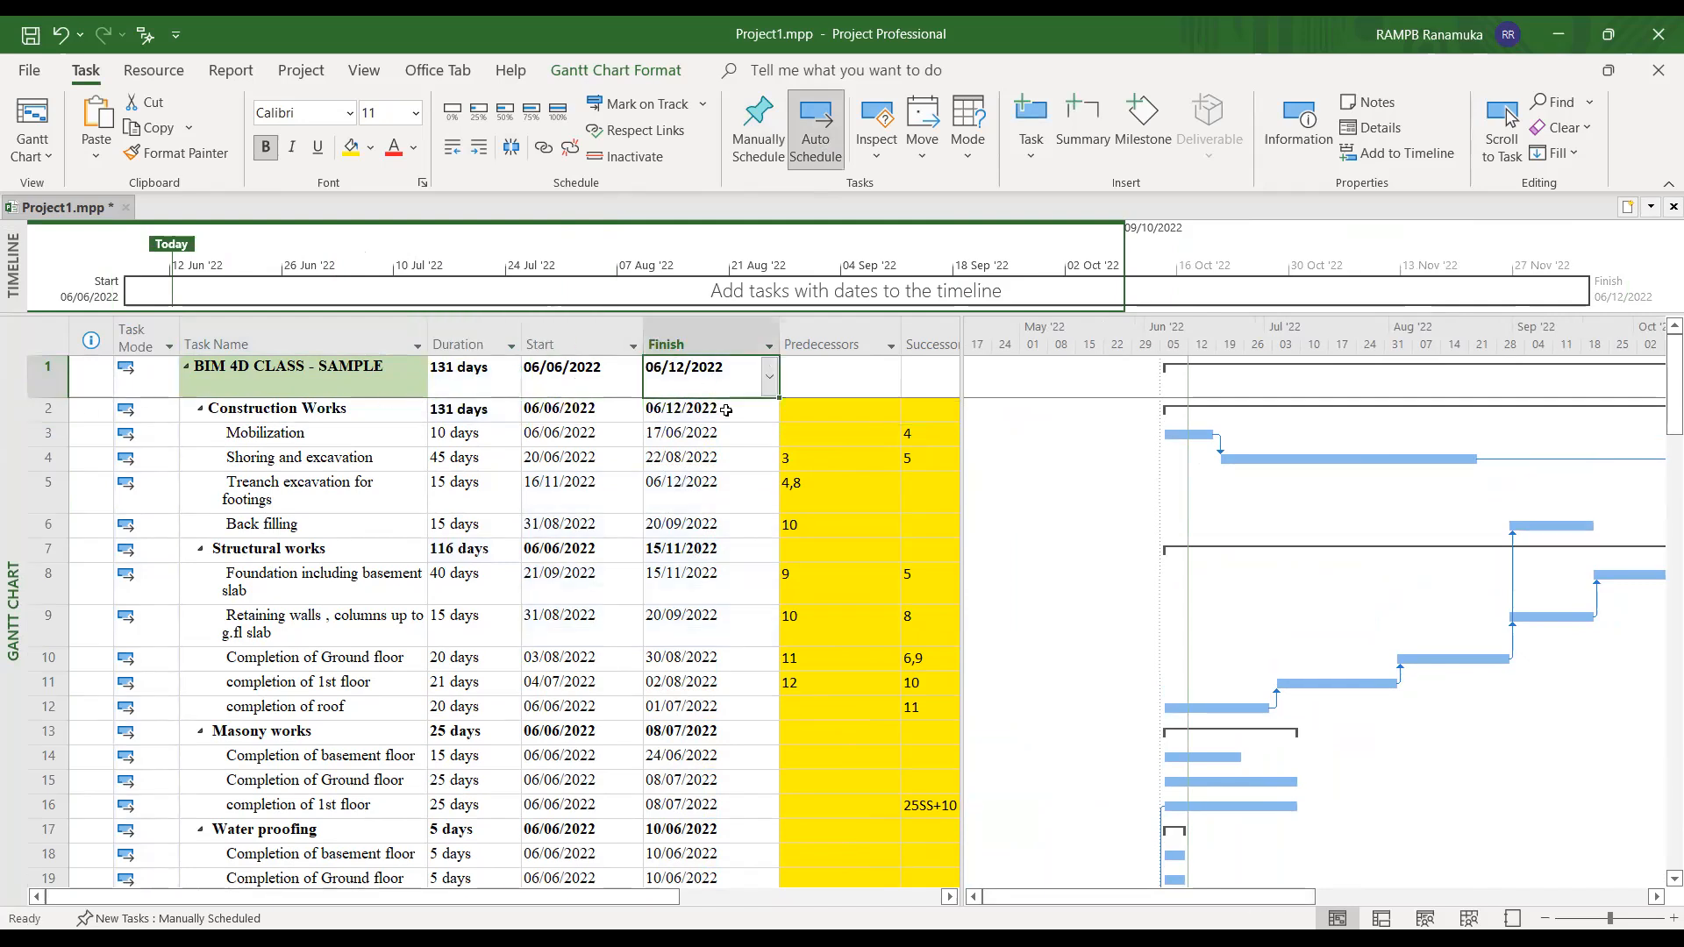
- Enlarge the task table area beside the Gantt chart to fit the whole Successors column
{"action": "left_click", "coordinate": [826, 338]}
{"action": "left_click", "coordinate": [929, 340]}
{"action": "left_click_drag", "start_coordinate": [962, 332], "coordinate": [1026, 333]}
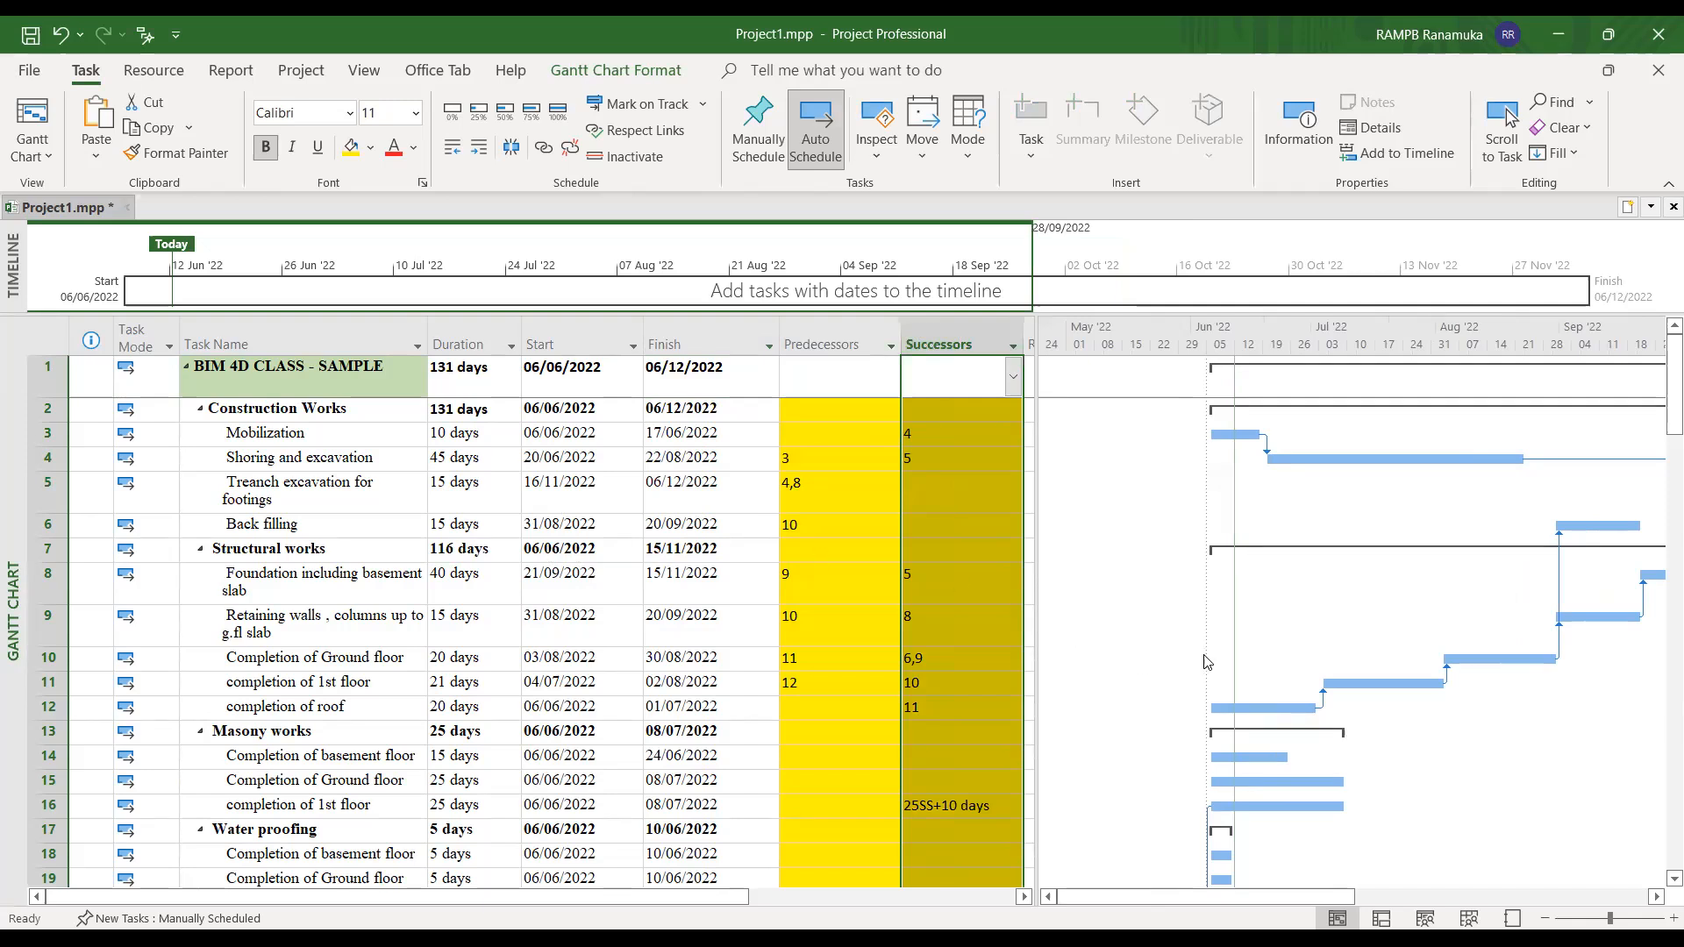
- Examine the Masony works floor tasks against the linked Structural works tasks and their Gantt bars
{"action": "left_click_drag", "start_coordinate": [1273, 900], "coordinate": [1420, 894]}
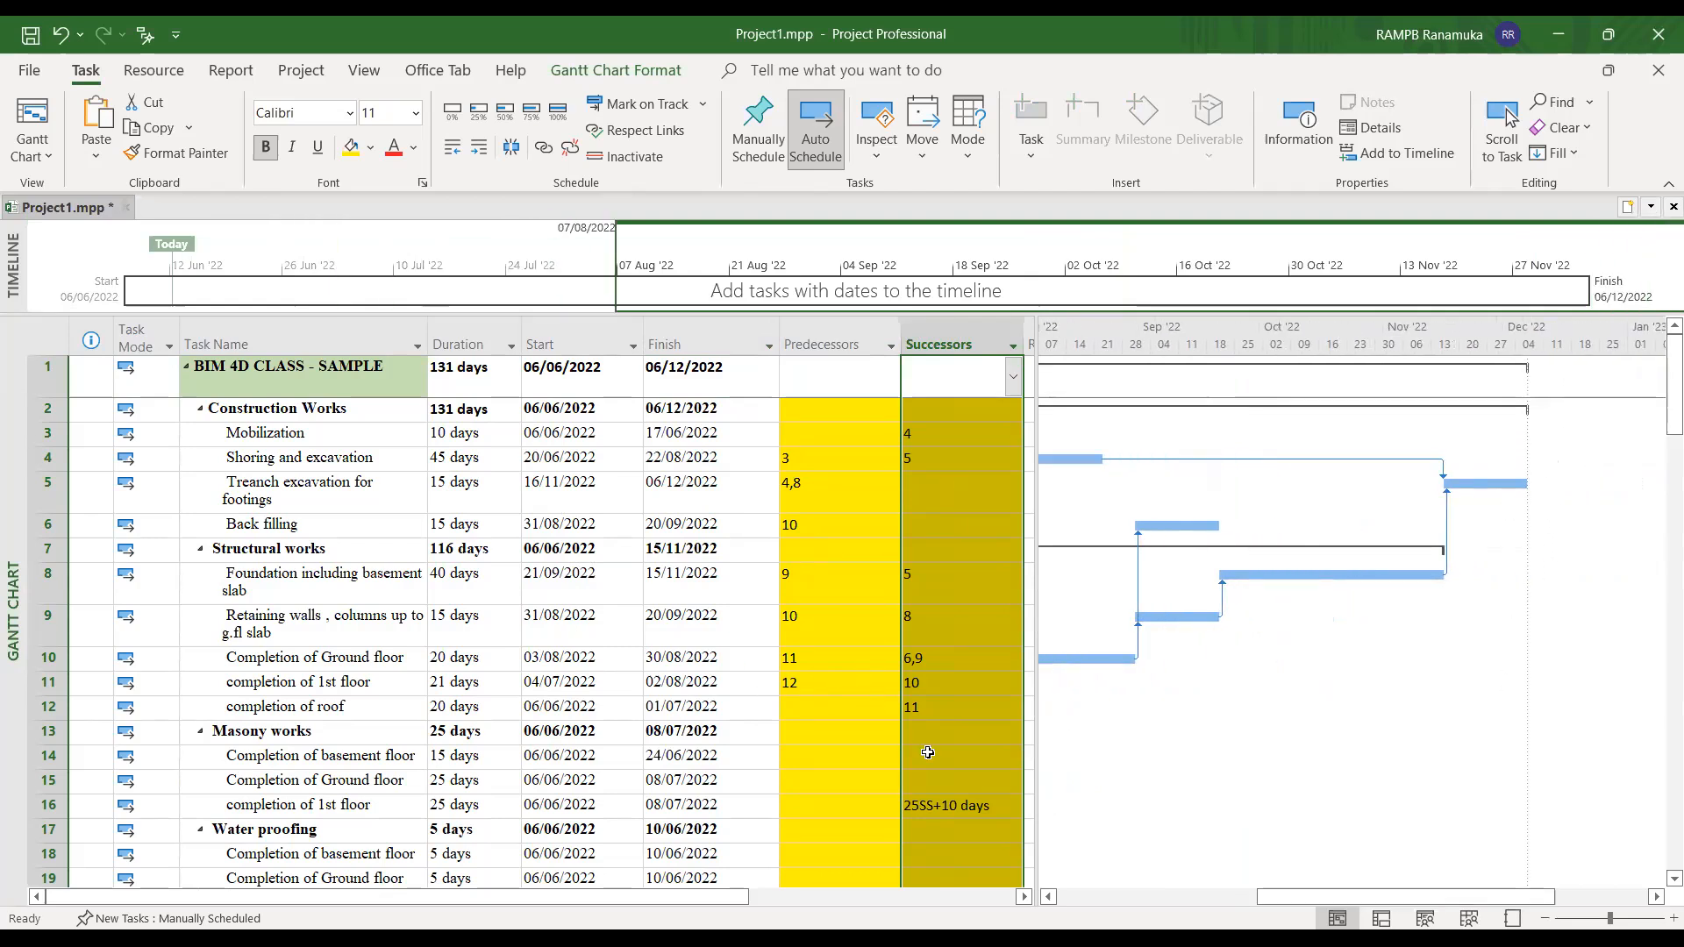
{"action": "scroll", "coordinate": [866, 703], "scroll_direction": "down", "scroll_amount": 4}
{"action": "scroll", "coordinate": [333, 596], "scroll_direction": "up", "scroll_amount": 2}
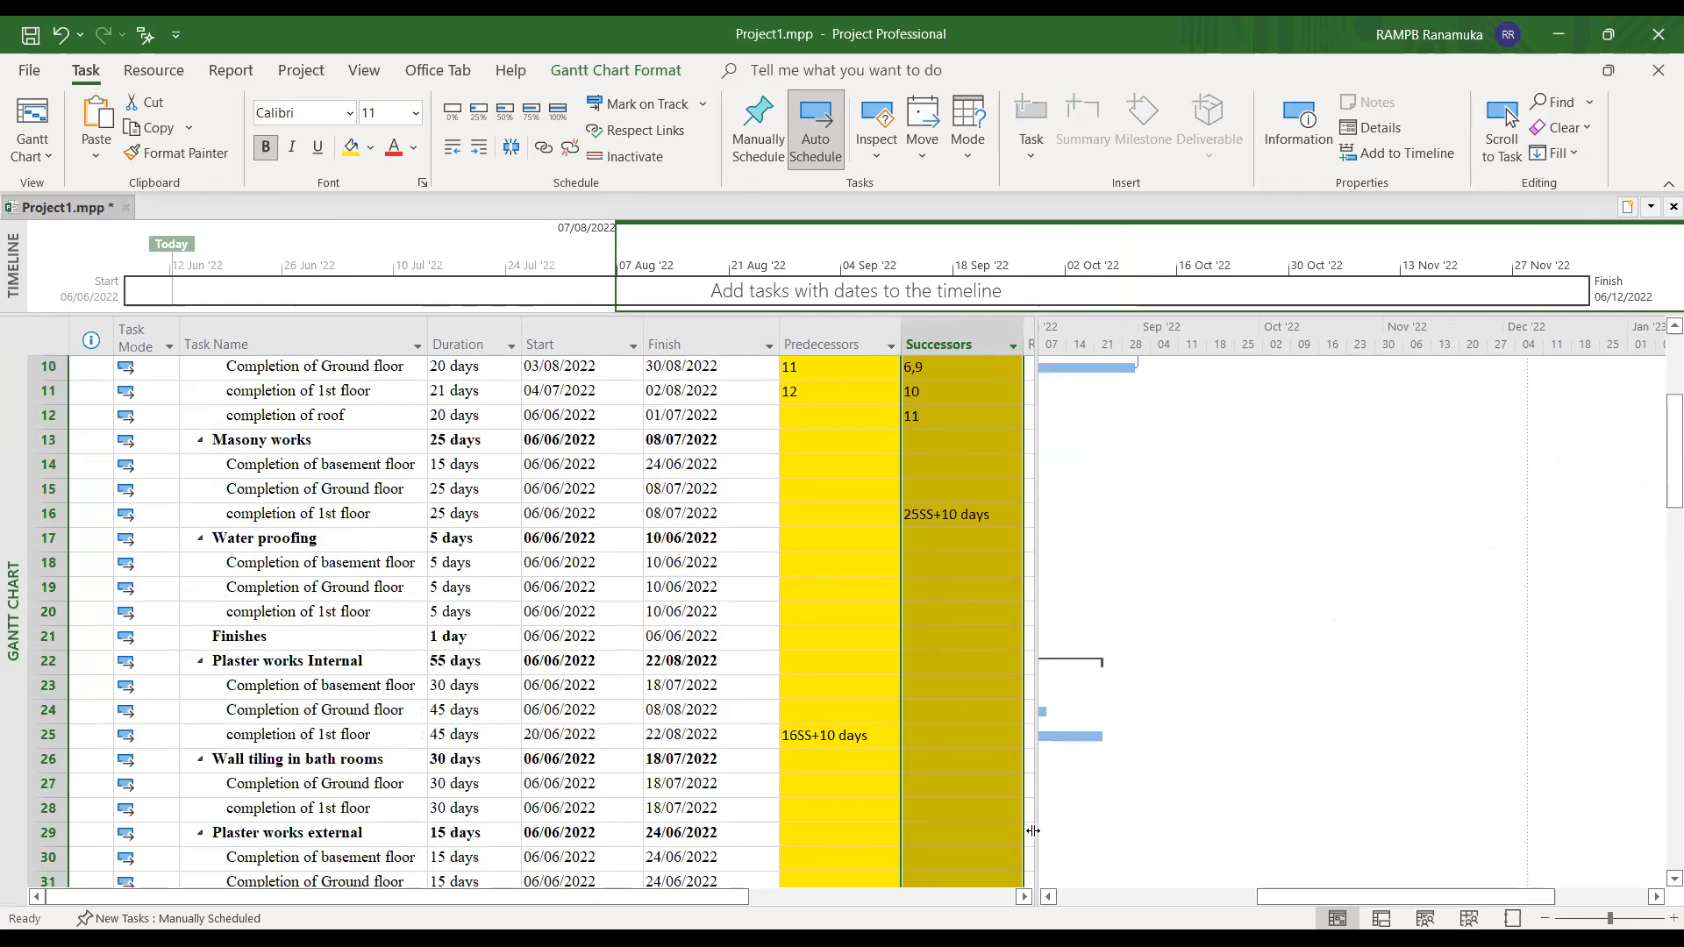
{"action": "left_click", "coordinate": [300, 574]}
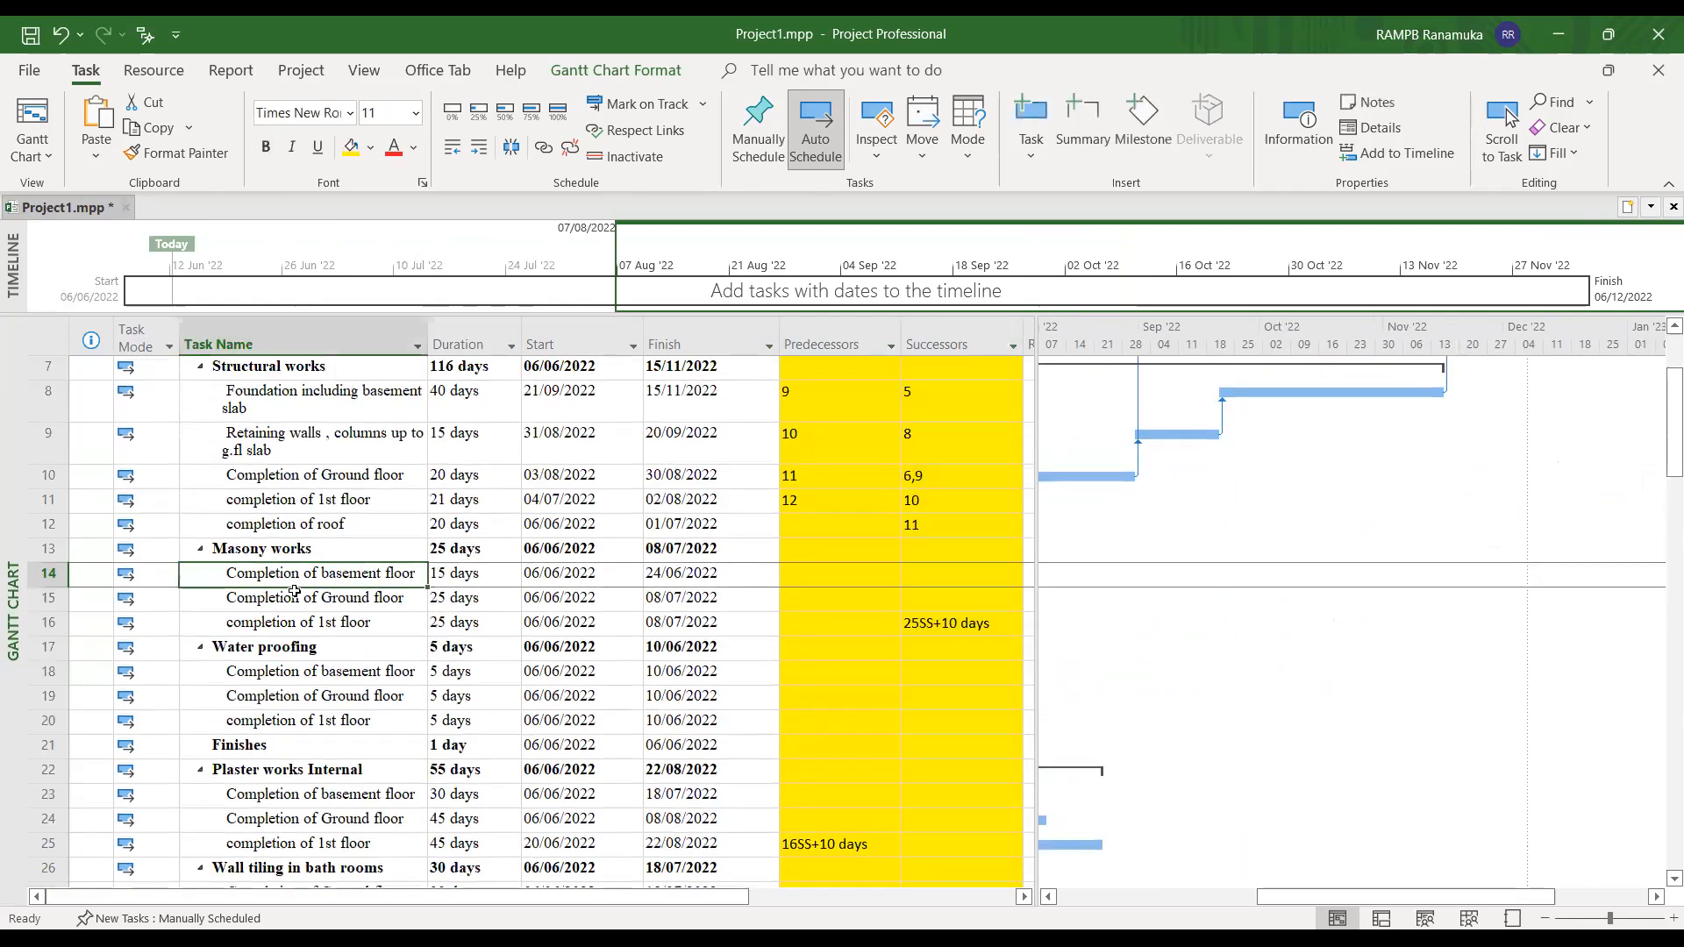
{"action": "left_click", "coordinate": [297, 599]}
{"action": "left_click", "coordinate": [303, 575]}
{"action": "left_click", "coordinate": [388, 600]}
{"action": "left_click", "coordinate": [377, 623]}
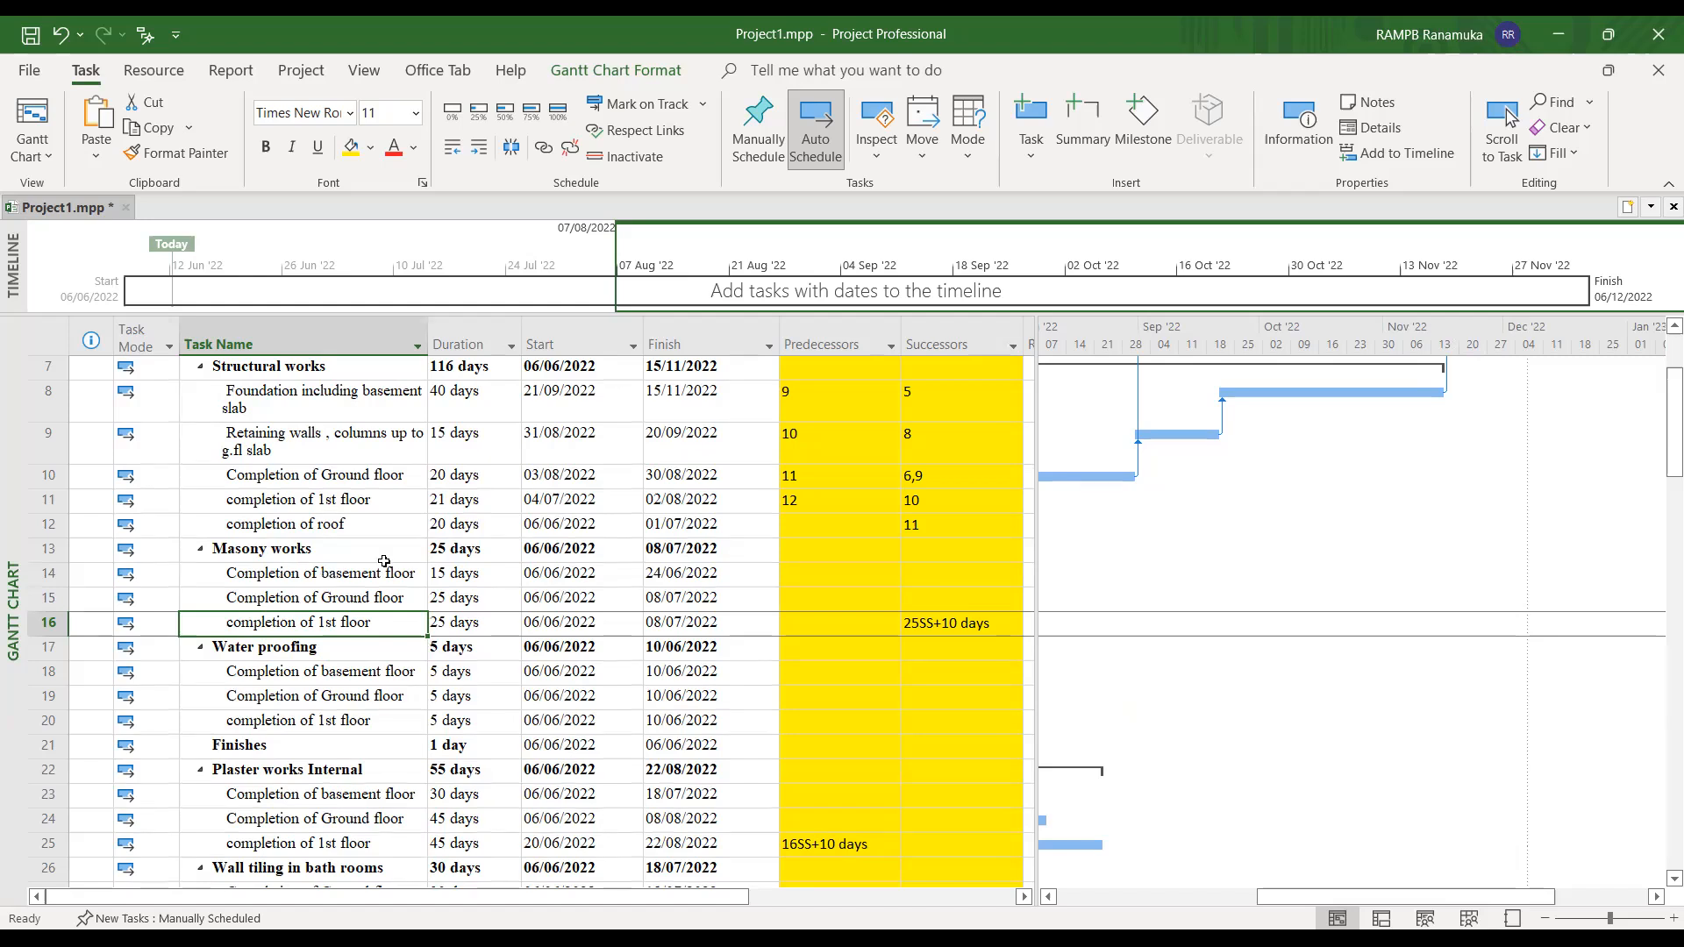
{"action": "left_click", "coordinate": [300, 519]}
{"action": "left_click", "coordinate": [317, 443]}
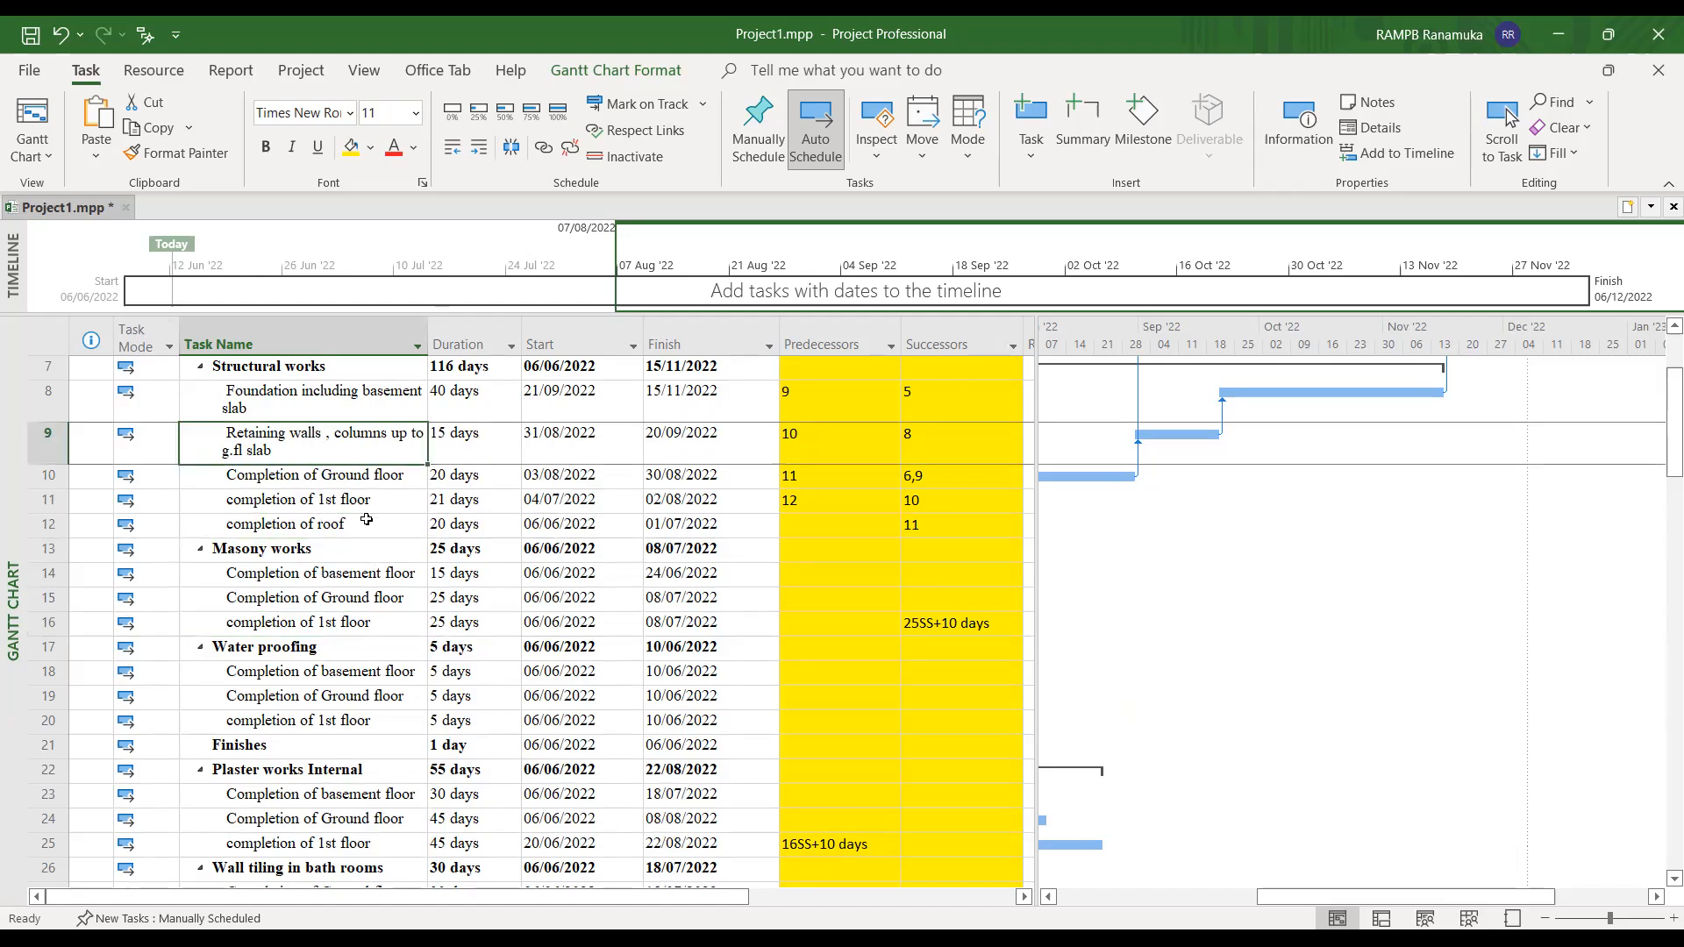
{"action": "scroll", "coordinate": [369, 524], "scroll_direction": "up", "scroll_amount": 2}
{"action": "scroll", "coordinate": [370, 585], "scroll_direction": "up", "scroll_amount": 1}
{"action": "left_click", "coordinate": [364, 589]}
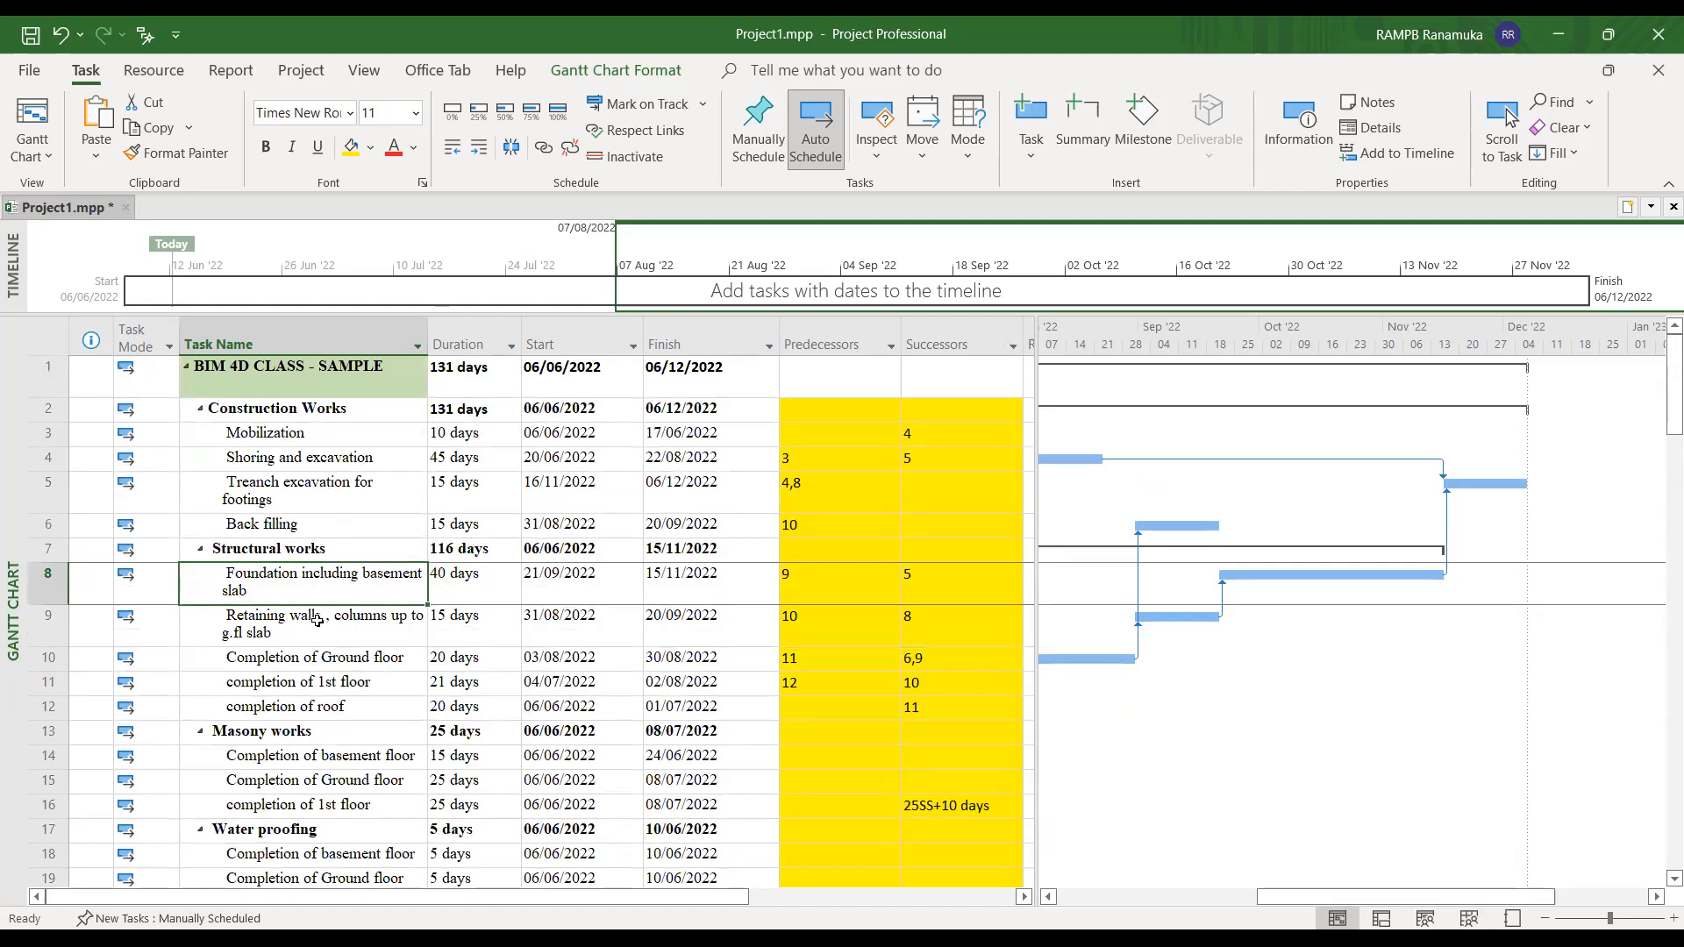
{"action": "scroll", "coordinate": [317, 619], "scroll_direction": "down", "scroll_amount": 1}
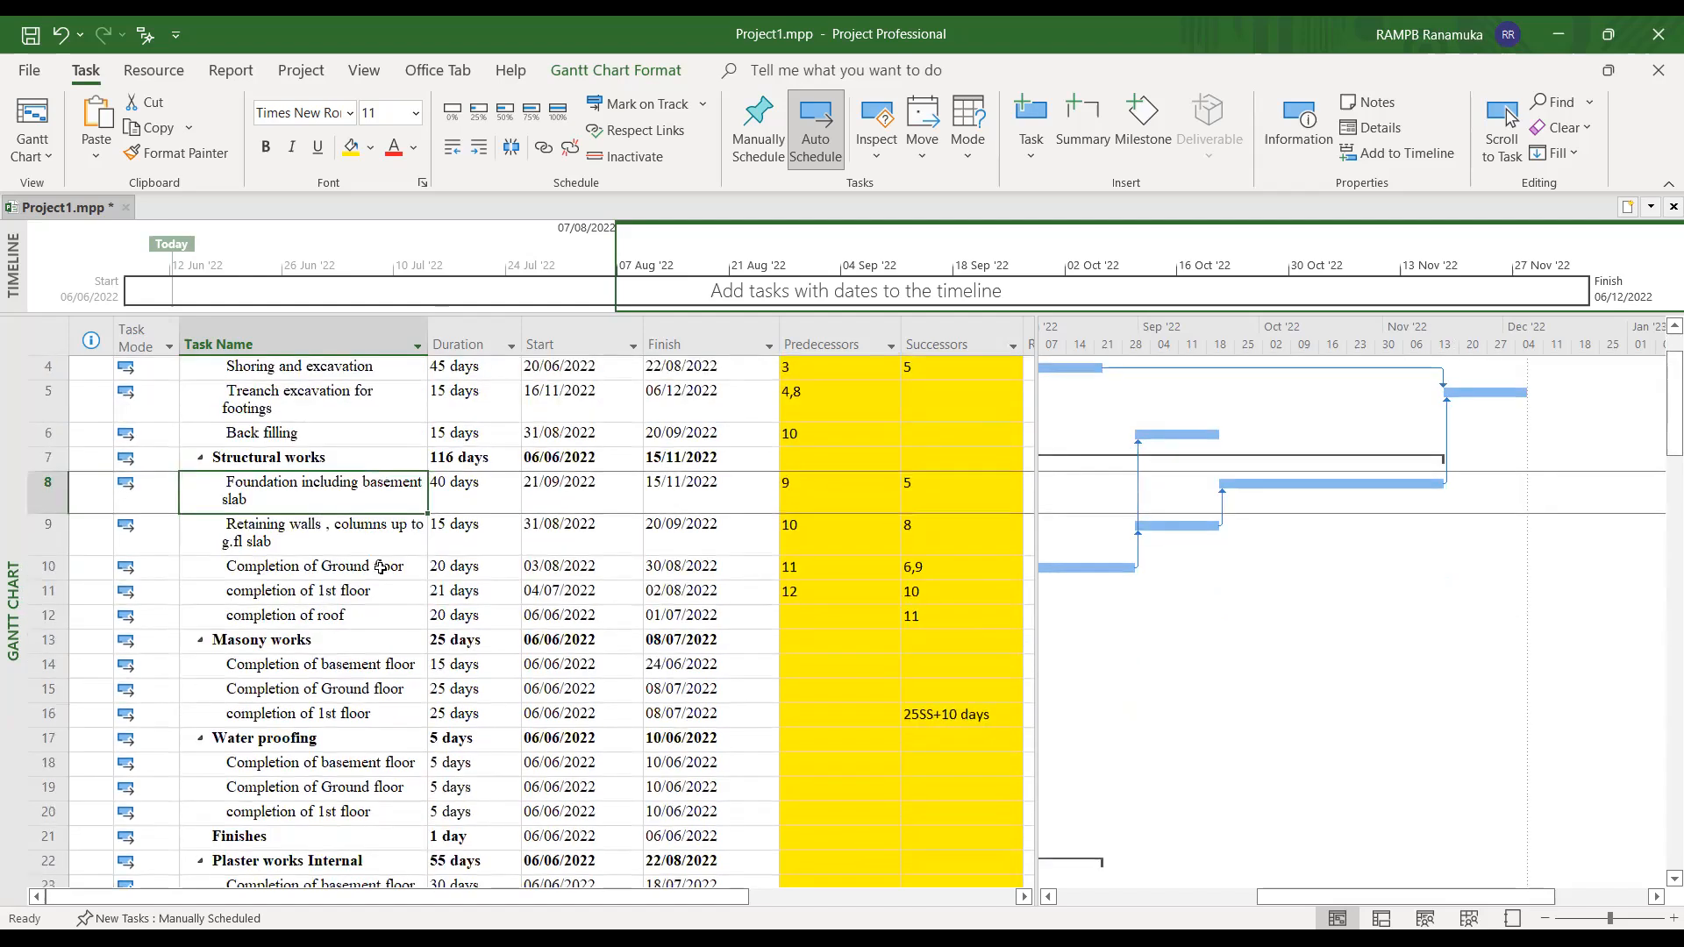
{"action": "scroll", "coordinate": [361, 590], "scroll_direction": "down", "scroll_amount": 1}
{"action": "left_click", "coordinate": [392, 599]}
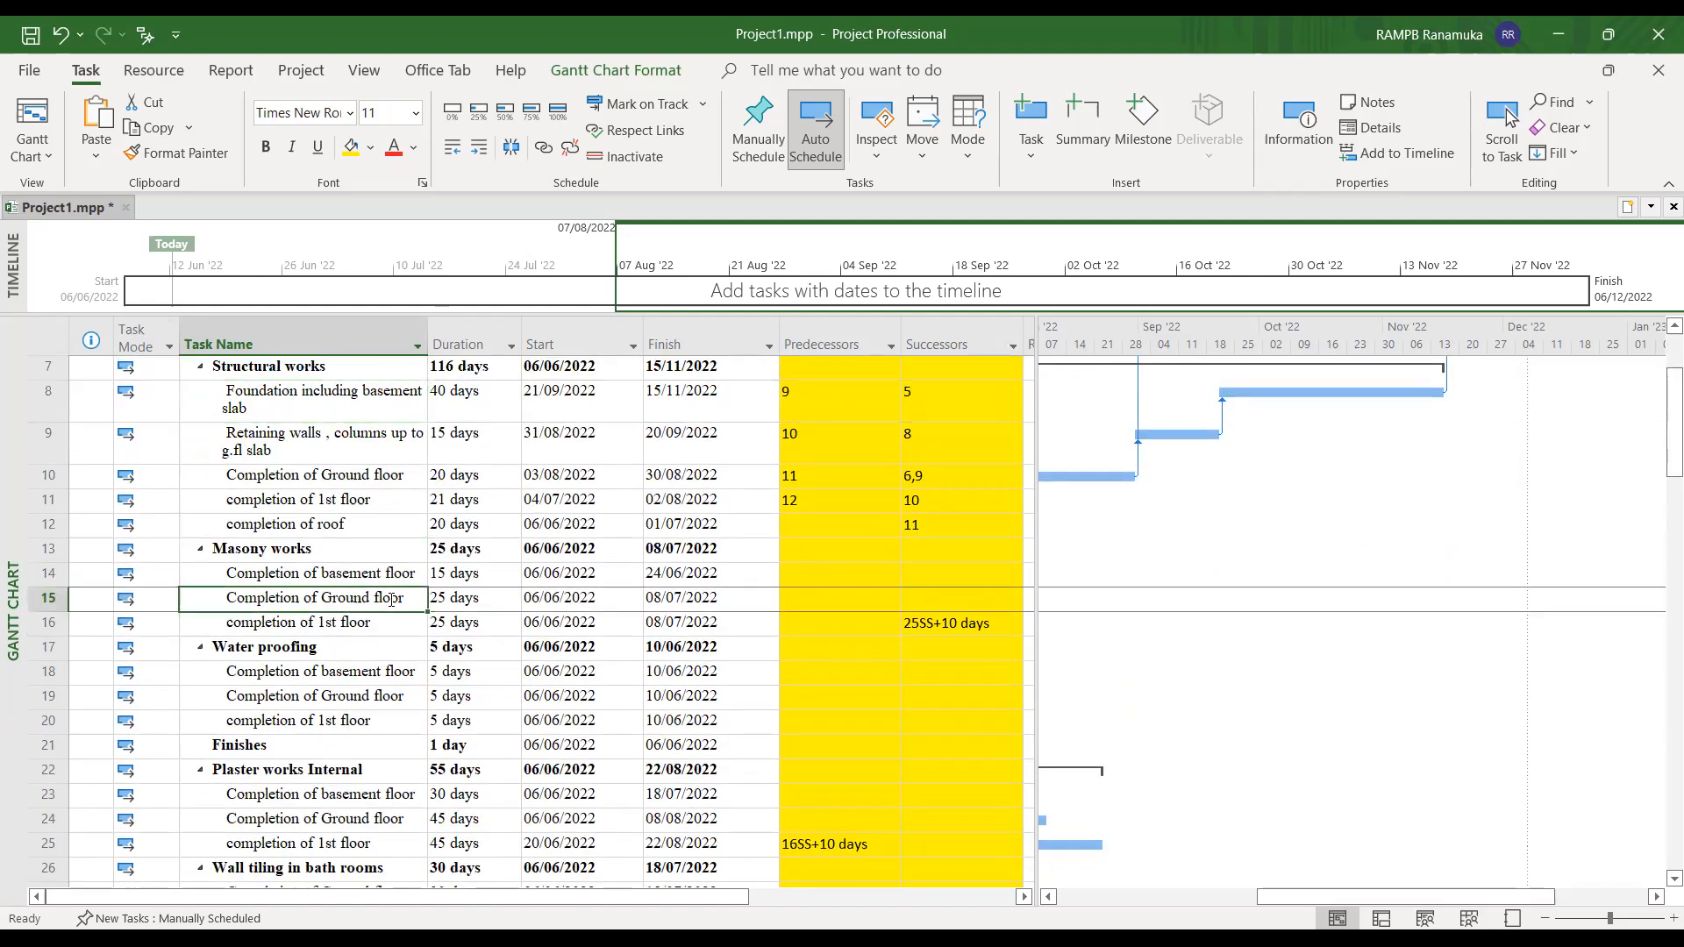
{"action": "scroll", "coordinate": [391, 599], "scroll_direction": "up", "scroll_amount": 1}
{"action": "left_click", "coordinate": [360, 567]}
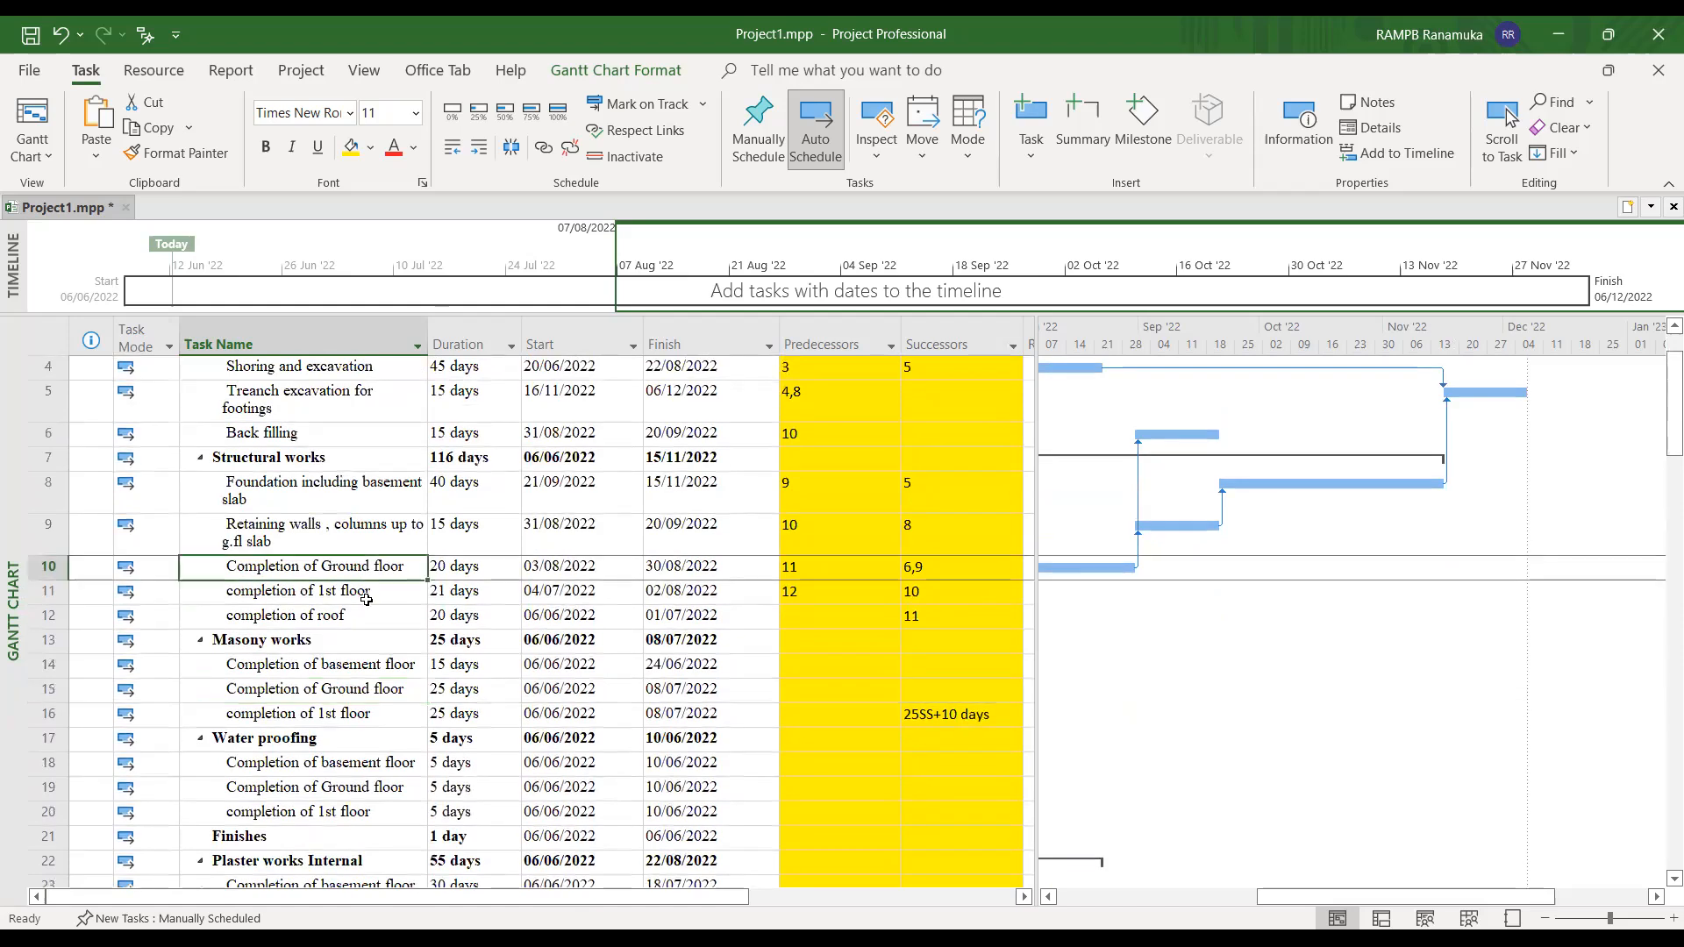
{"action": "scroll", "coordinate": [366, 599], "scroll_direction": "down", "scroll_amount": 1}
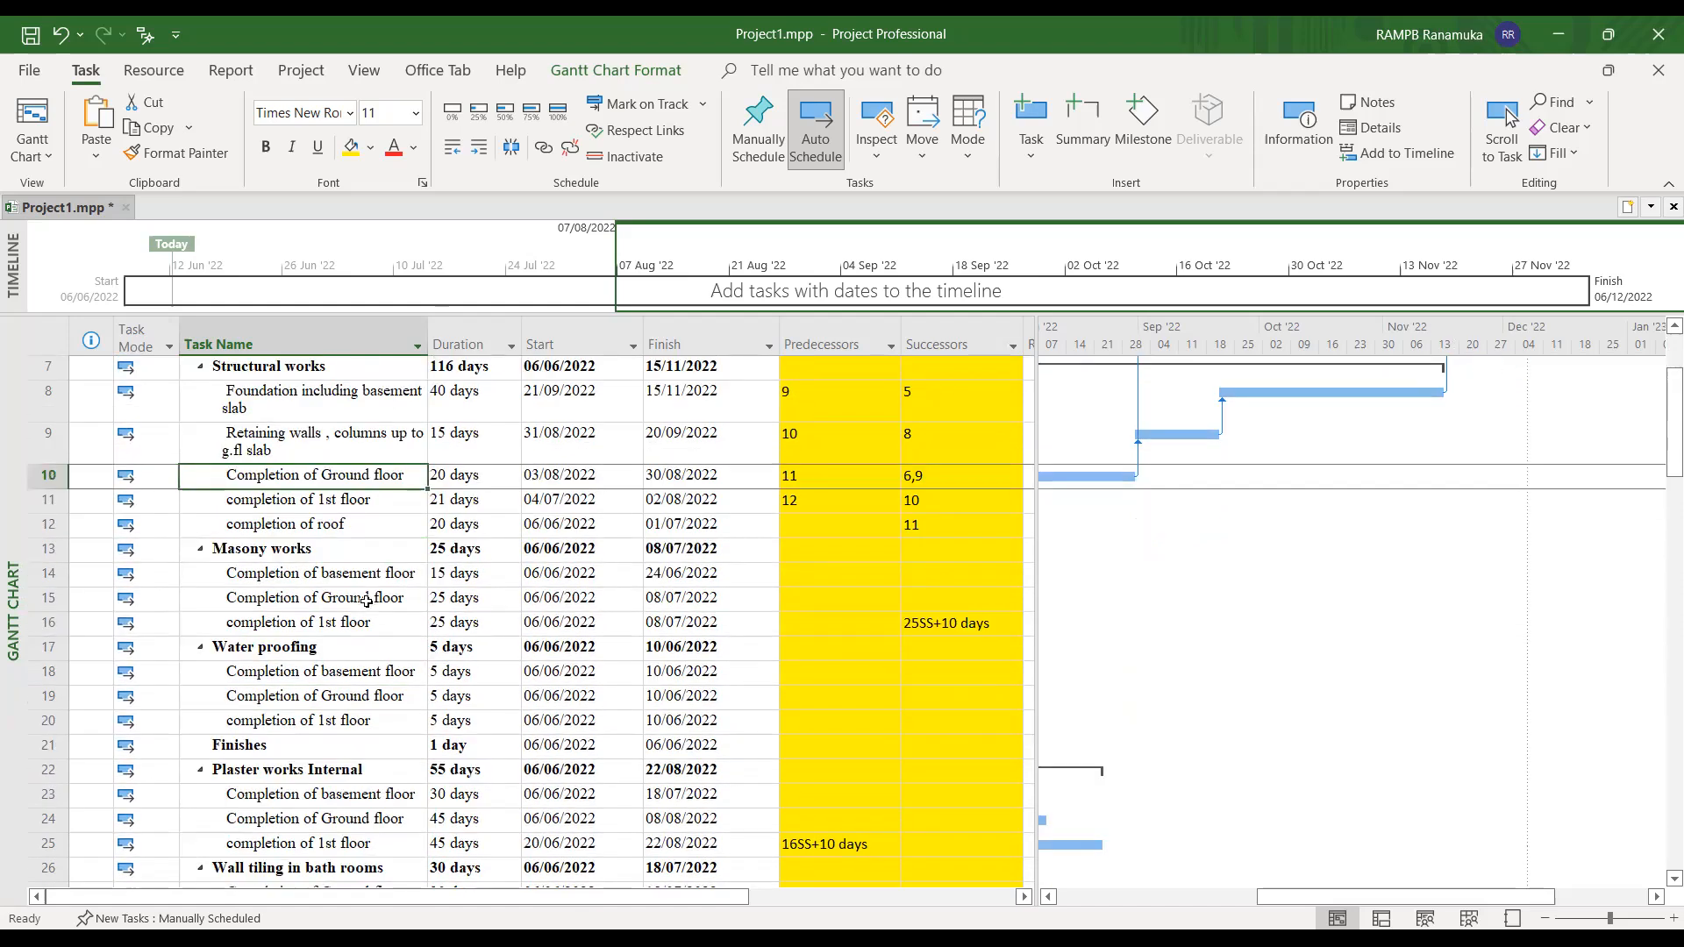
- Examine the Water proofing floor tasks and the finishing tasks that follow, including their Gantt bars
{"action": "left_click", "coordinate": [328, 676]}
{"action": "left_click", "coordinate": [343, 700]}
{"action": "left_click", "coordinate": [346, 719]}
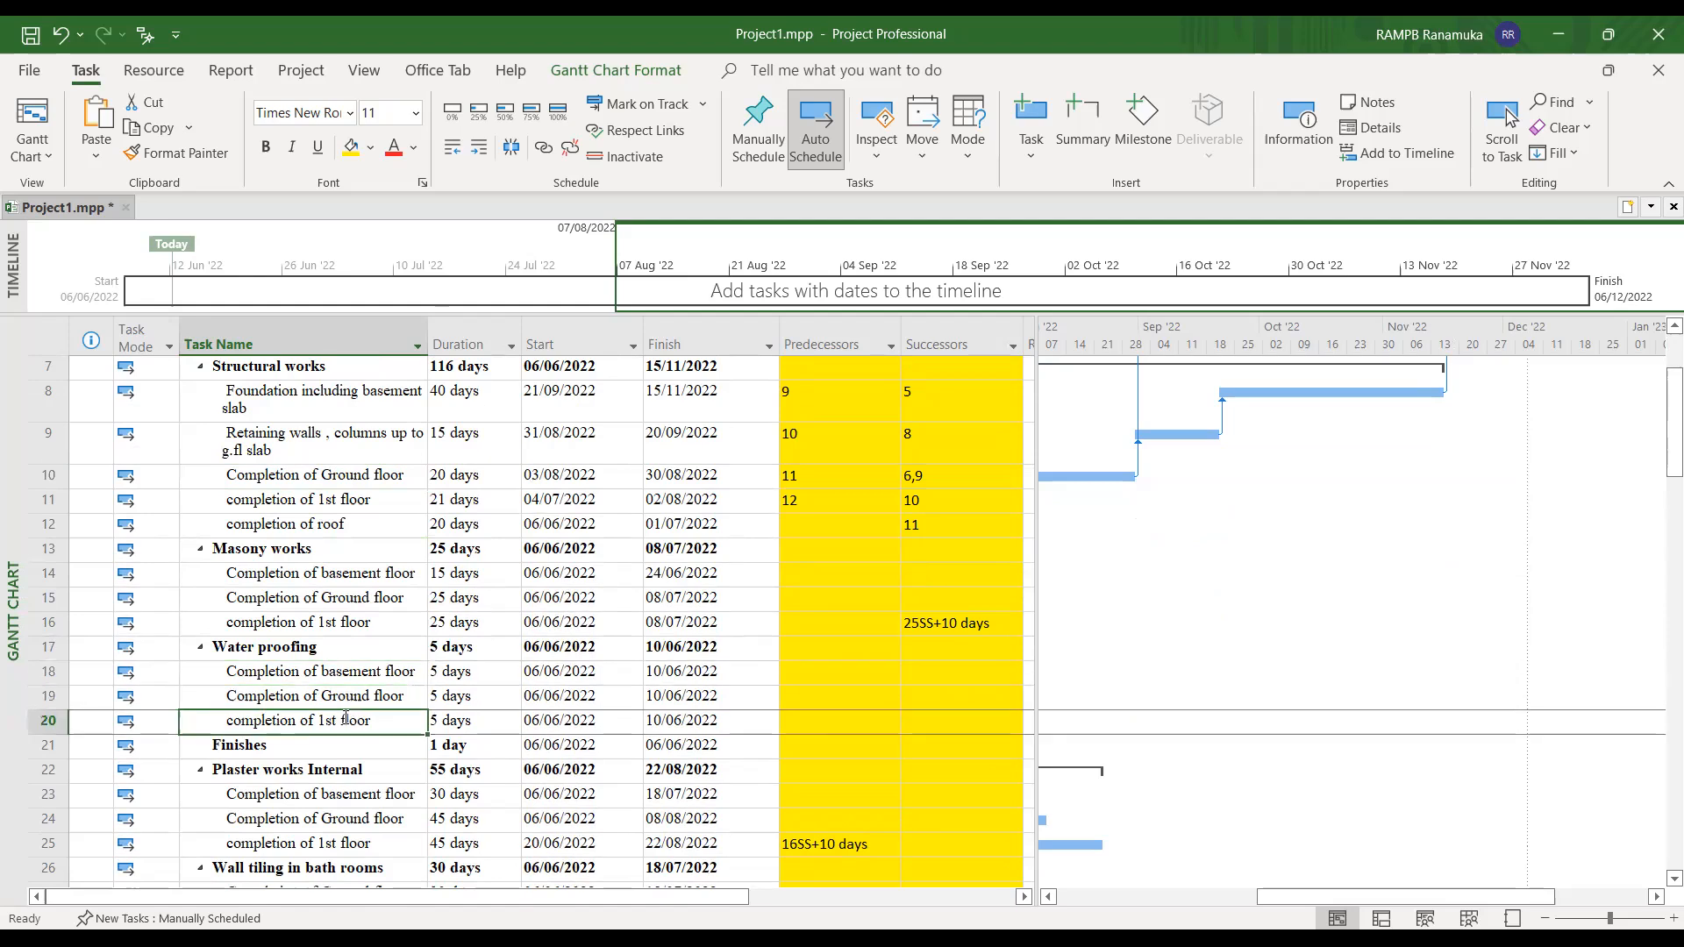
{"action": "left_click", "coordinate": [296, 677]}
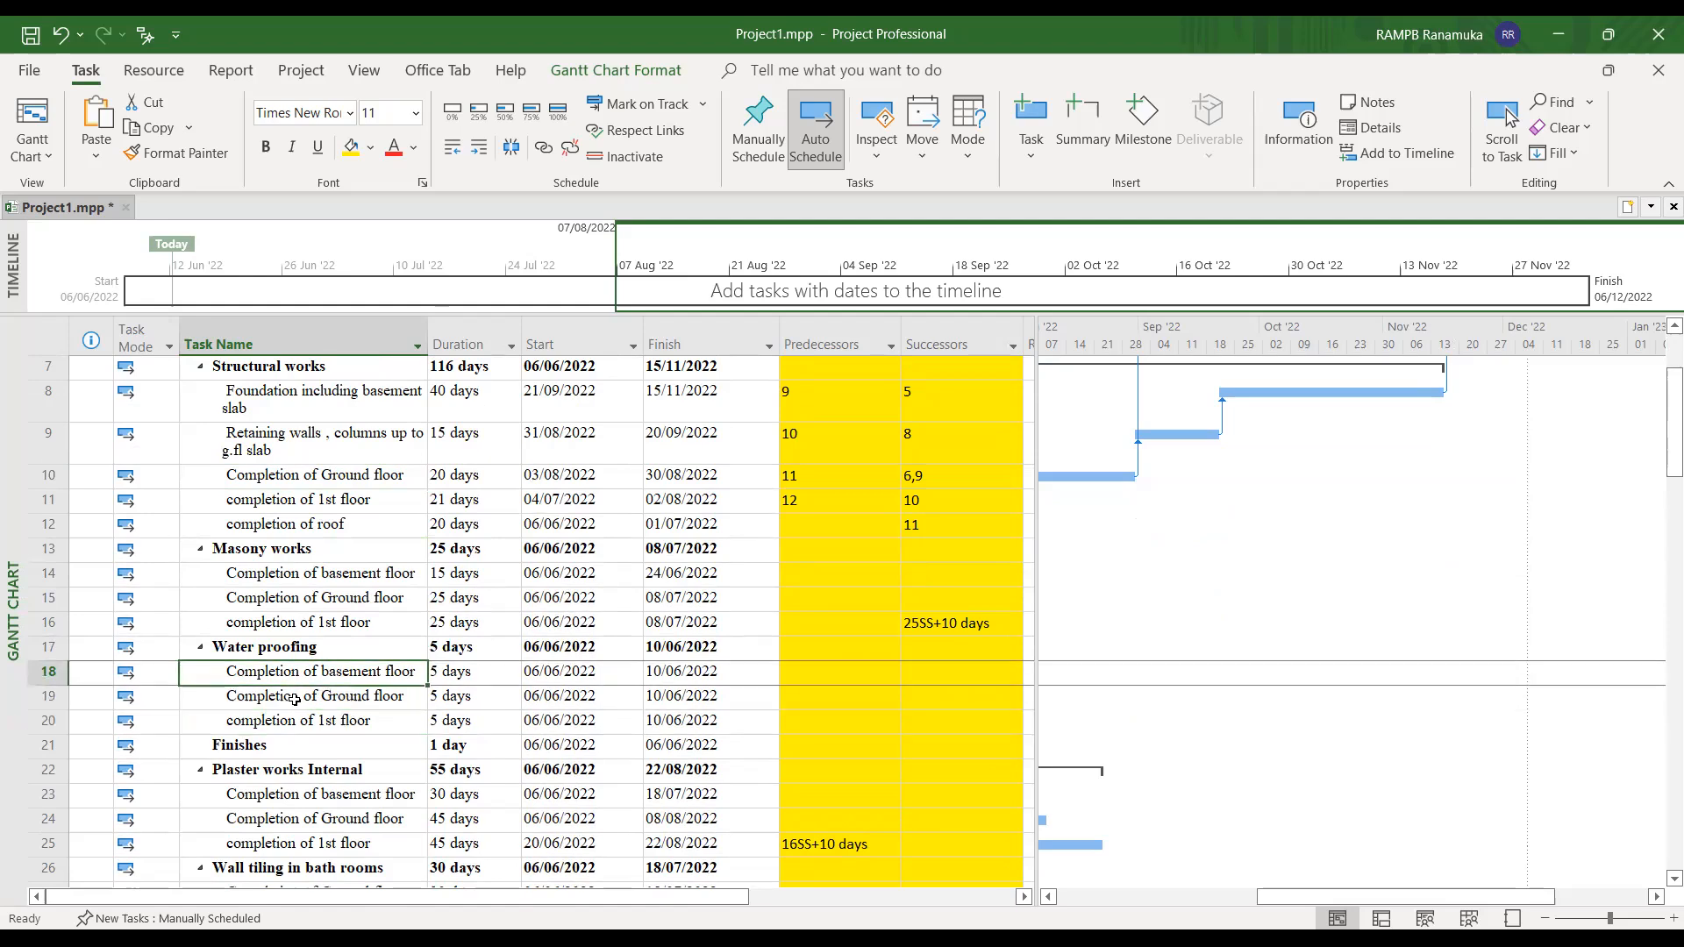
{"action": "scroll", "coordinate": [360, 631], "scroll_direction": "down", "scroll_amount": 1}
{"action": "scroll", "coordinate": [322, 612], "scroll_direction": "down", "scroll_amount": 2}
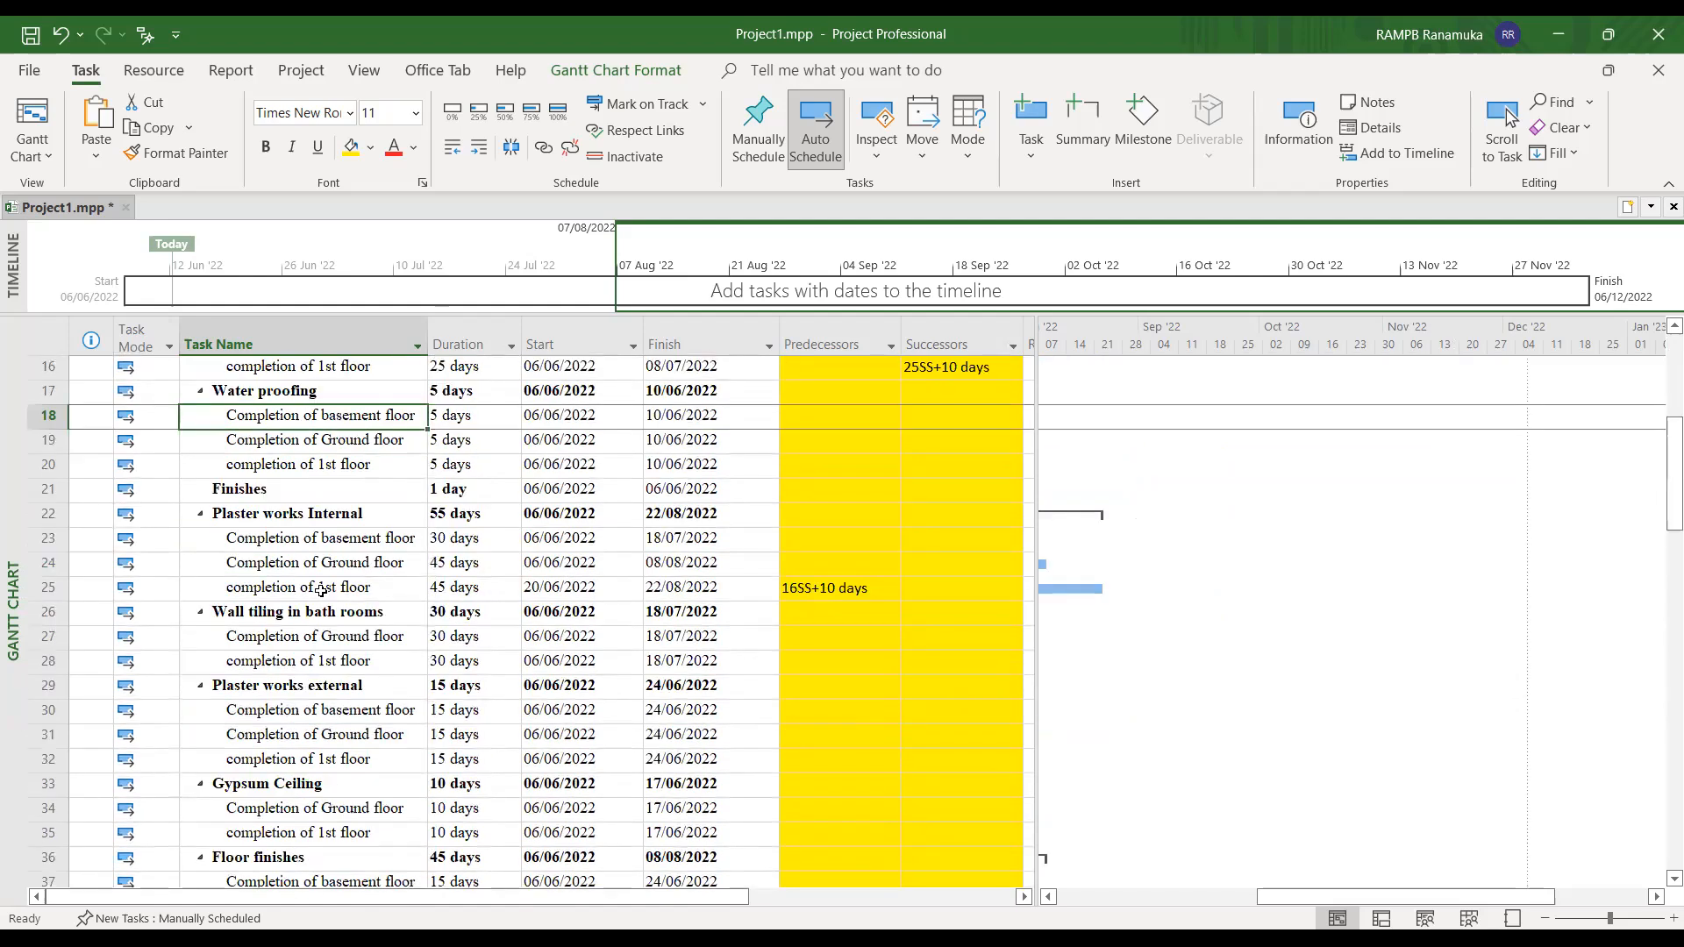
{"action": "scroll", "coordinate": [321, 590], "scroll_direction": "down", "scroll_amount": 4}
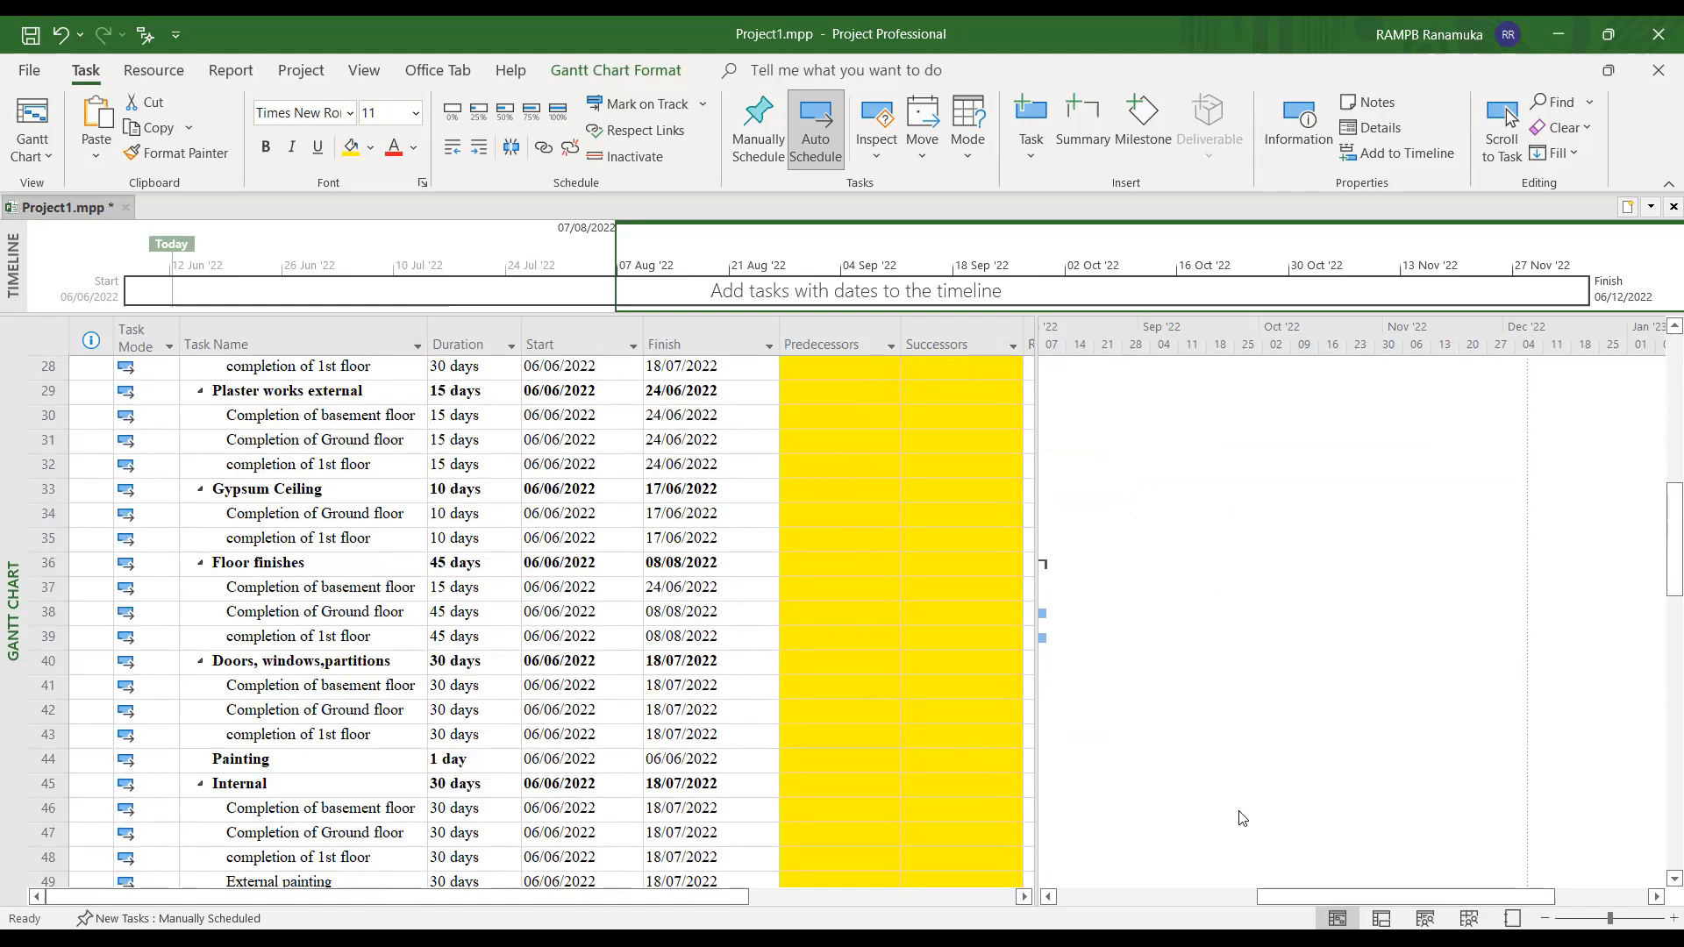
{"action": "left_click_drag", "start_coordinate": [1282, 903], "coordinate": [1081, 903]}
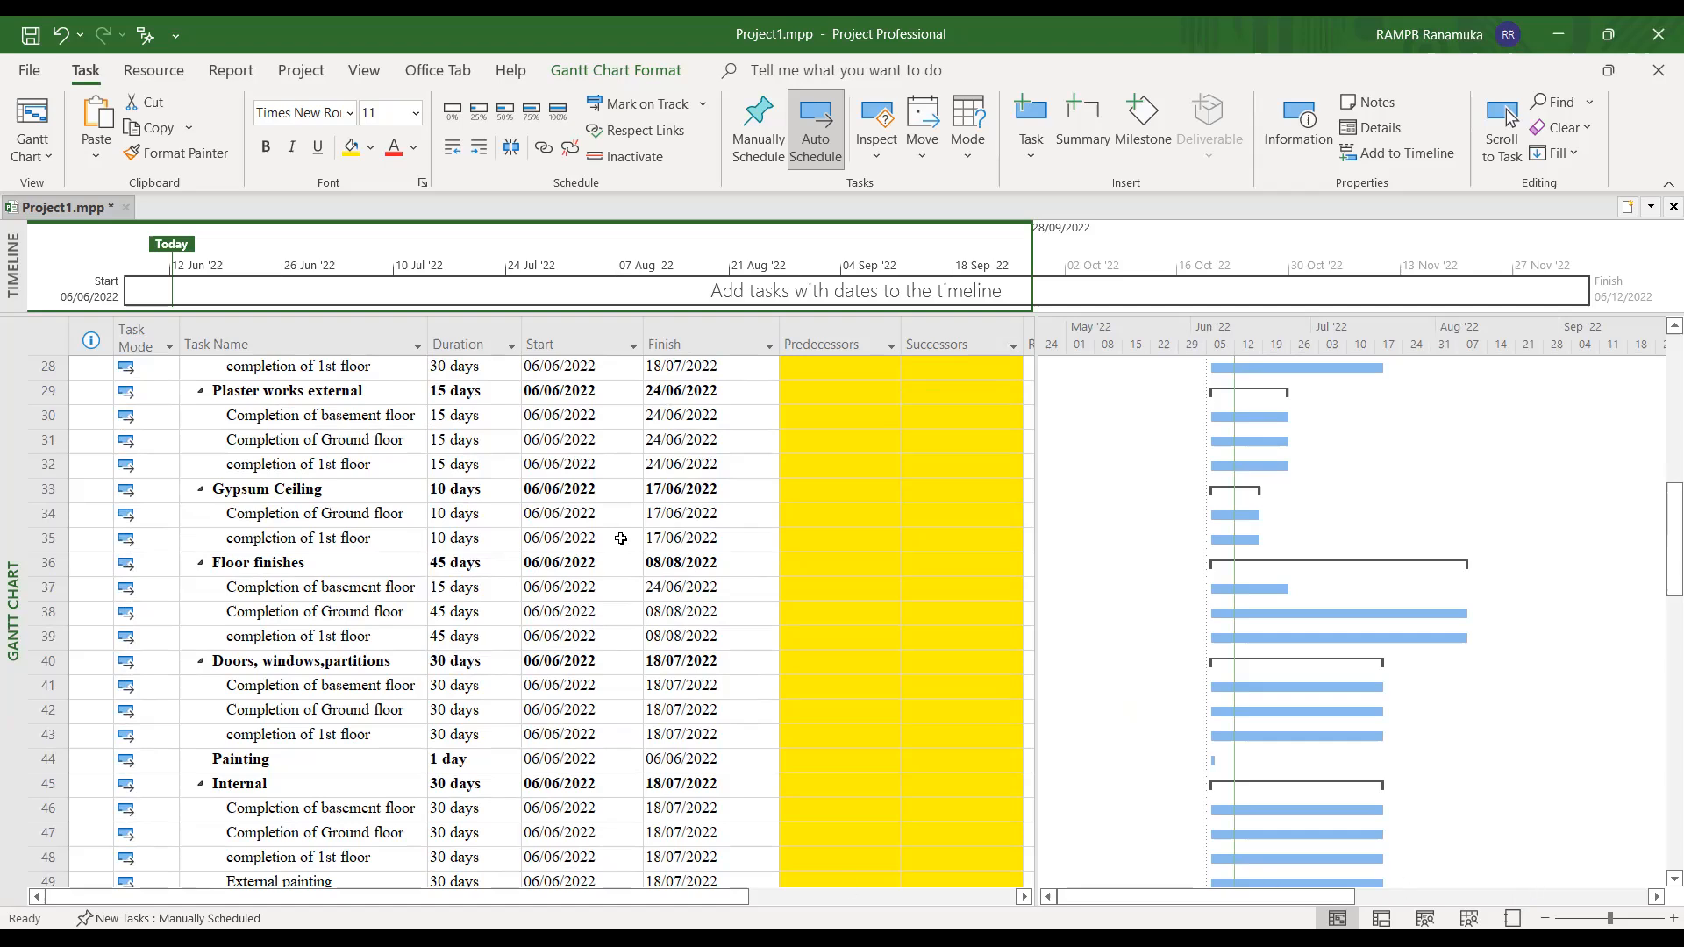
- Review the whole task list from Construction Works to the final defects task, checking durations, dates and missing predecessors
{"action": "scroll", "coordinate": [396, 620], "scroll_direction": "up", "scroll_amount": 4}
{"action": "scroll", "coordinate": [396, 619], "scroll_direction": "up", "scroll_amount": 5}
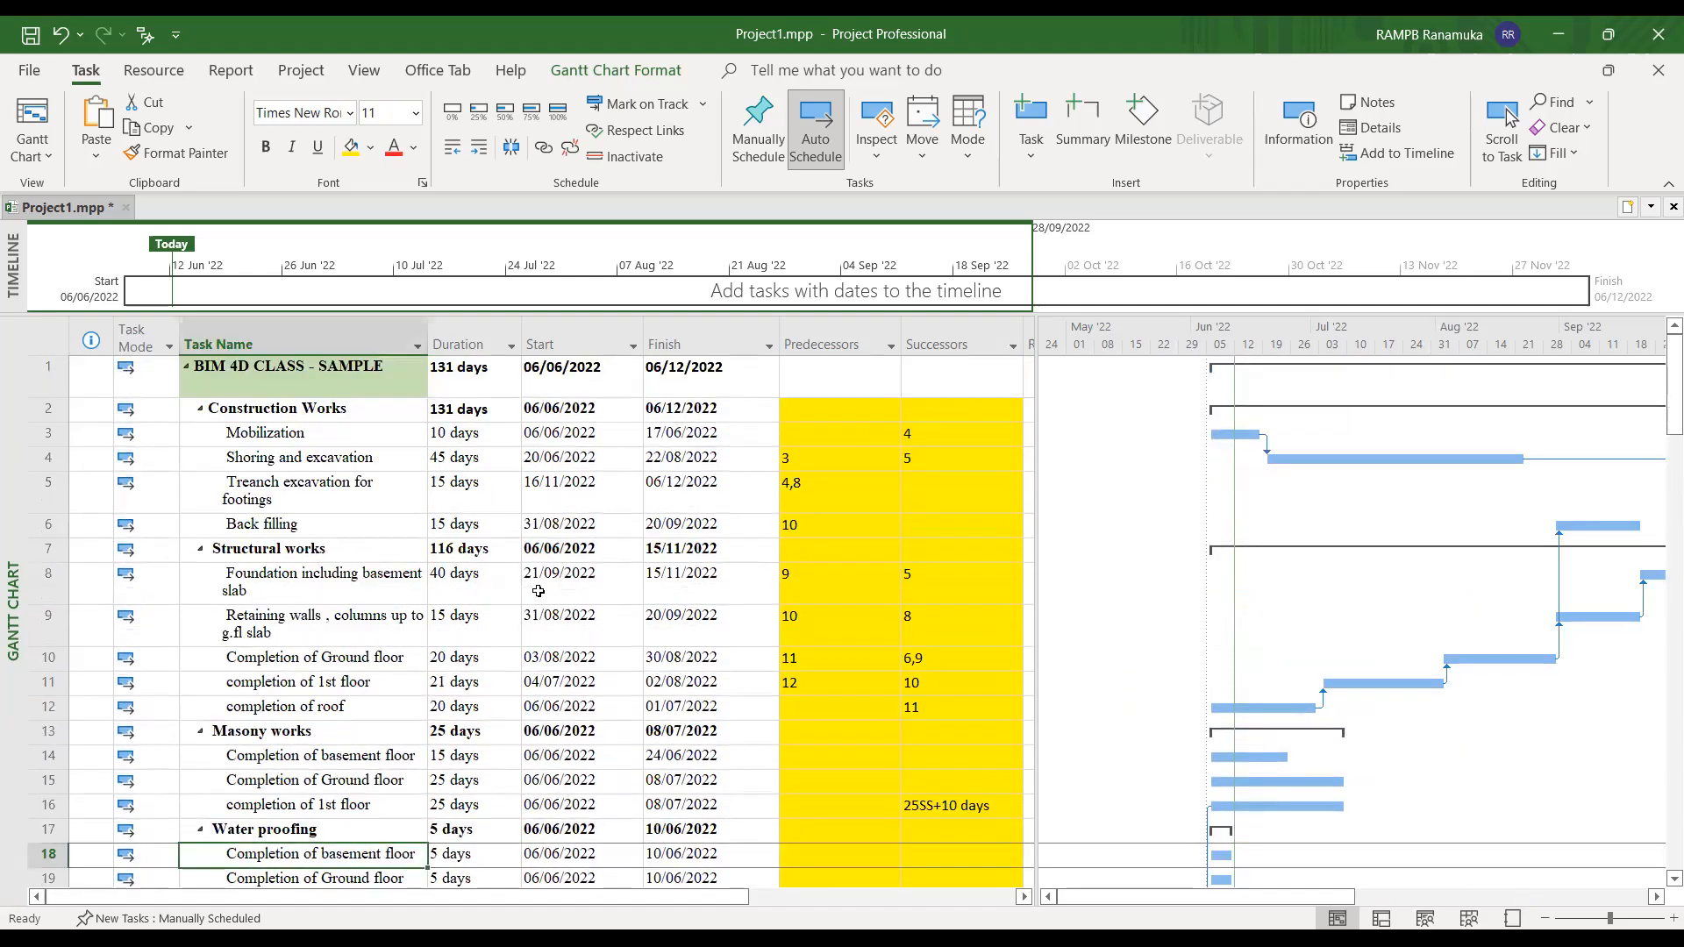
{"action": "scroll", "coordinate": [542, 590], "scroll_direction": "down", "scroll_amount": 7}
{"action": "scroll", "coordinate": [546, 588], "scroll_direction": "down", "scroll_amount": 9}
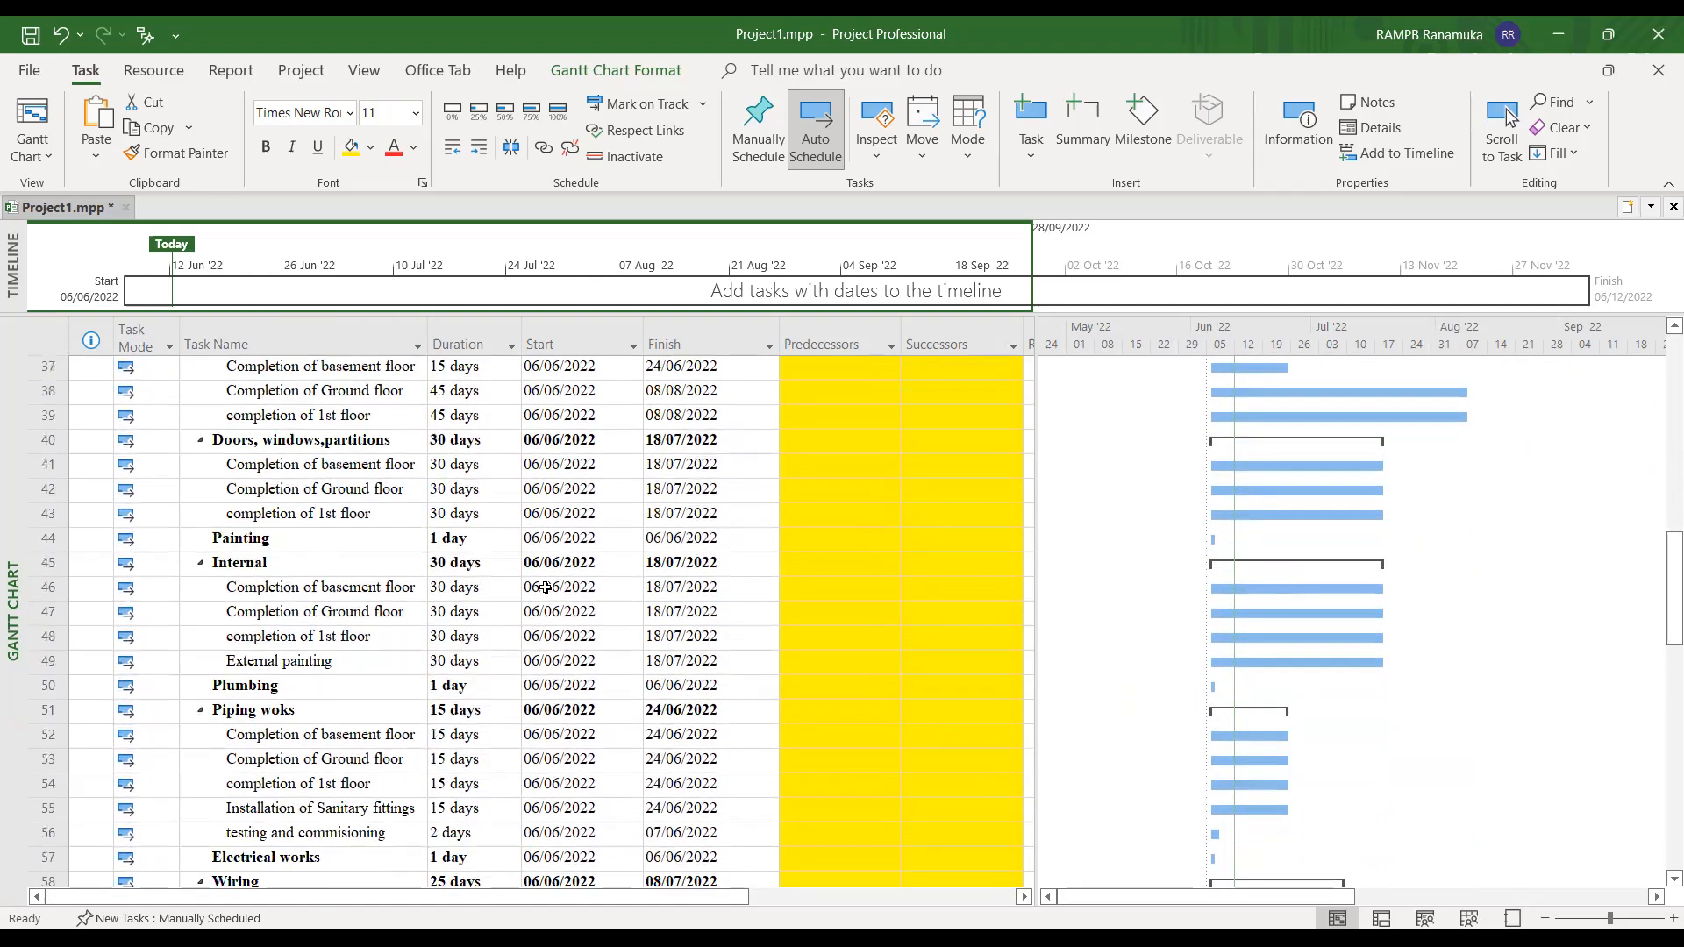
{"action": "scroll", "coordinate": [548, 602], "scroll_direction": "down", "scroll_amount": 4}
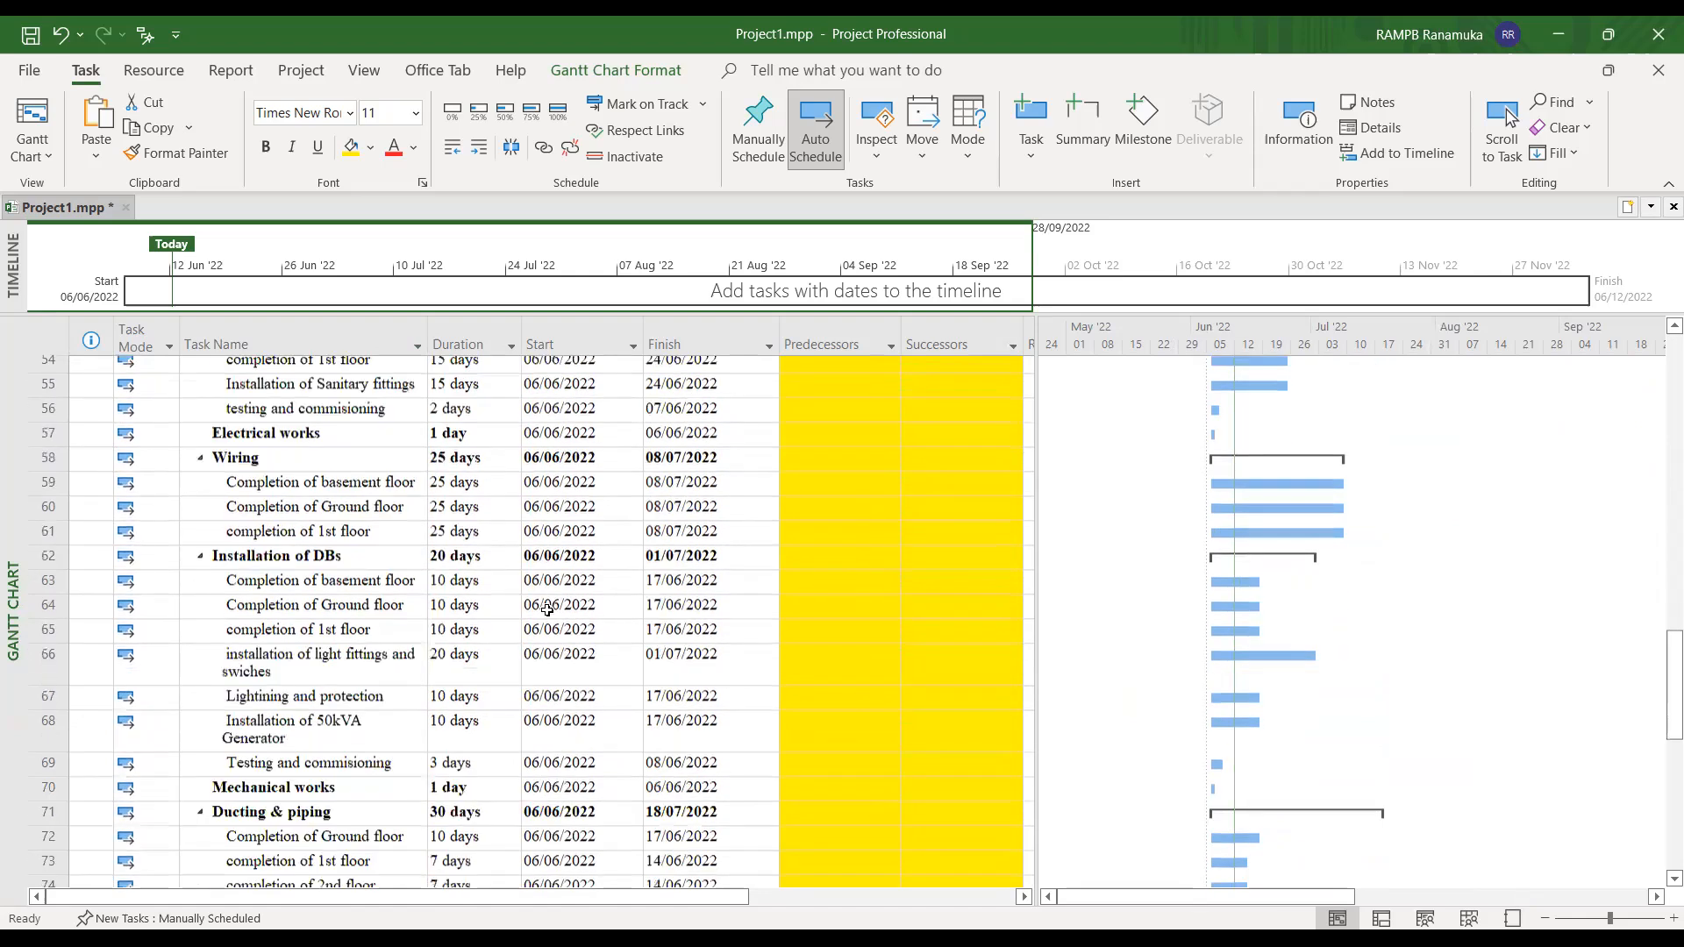
{"action": "scroll", "coordinate": [541, 642], "scroll_direction": "down", "scroll_amount": 3}
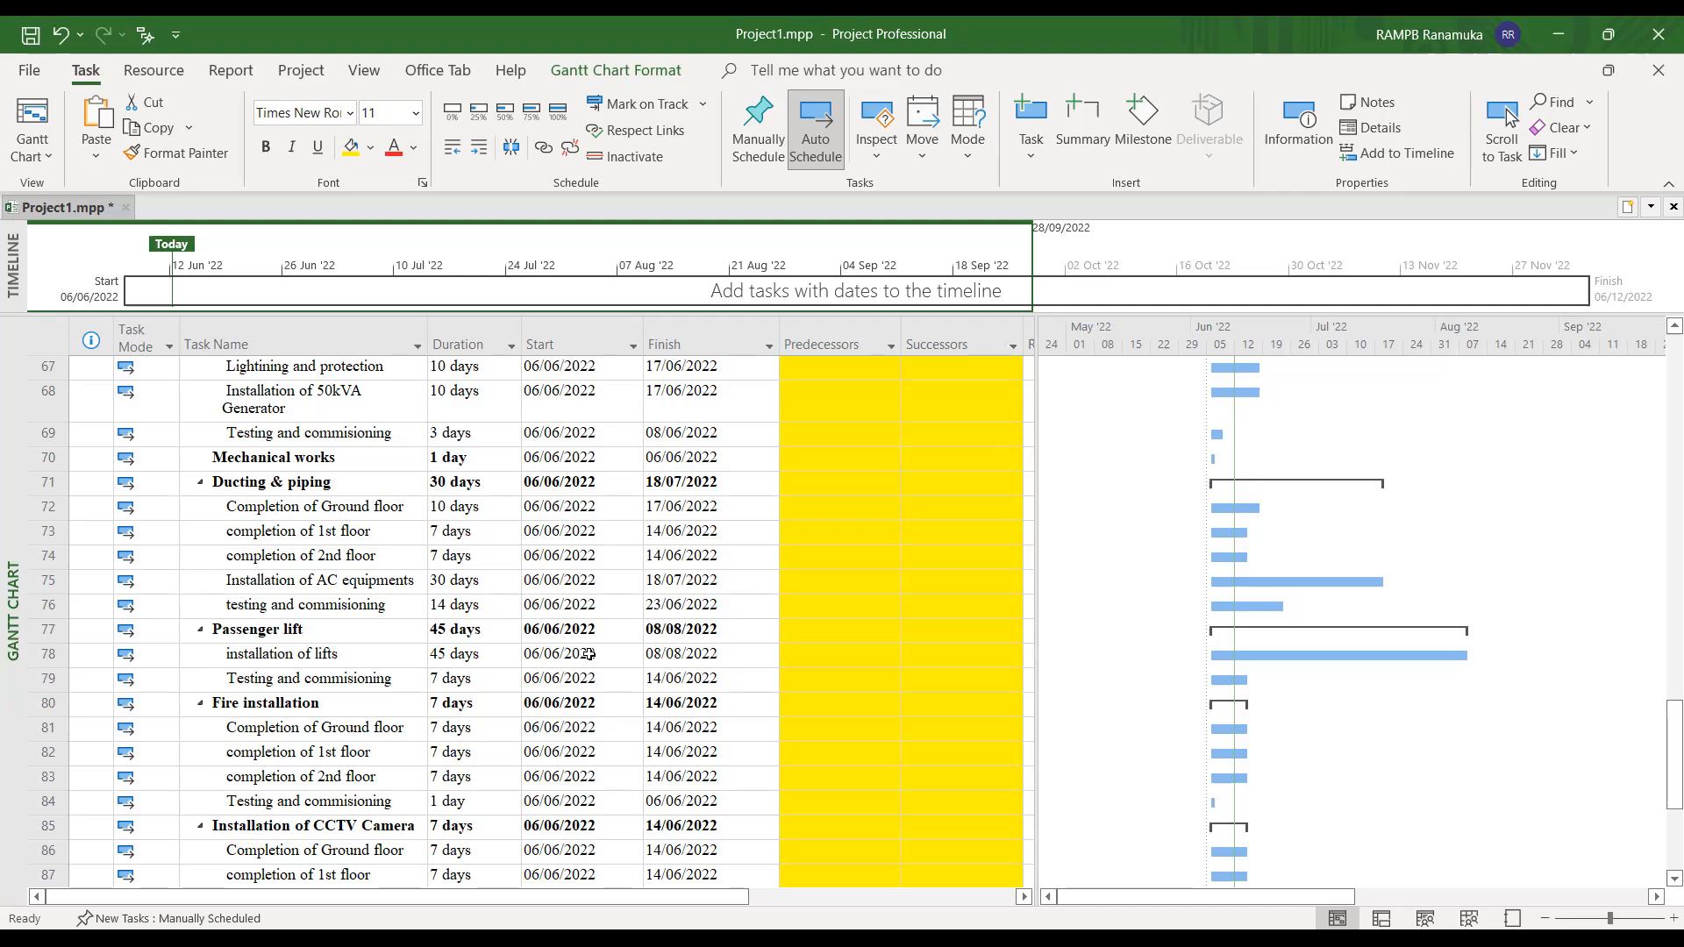
{"action": "scroll", "coordinate": [672, 734], "scroll_direction": "down", "scroll_amount": 3}
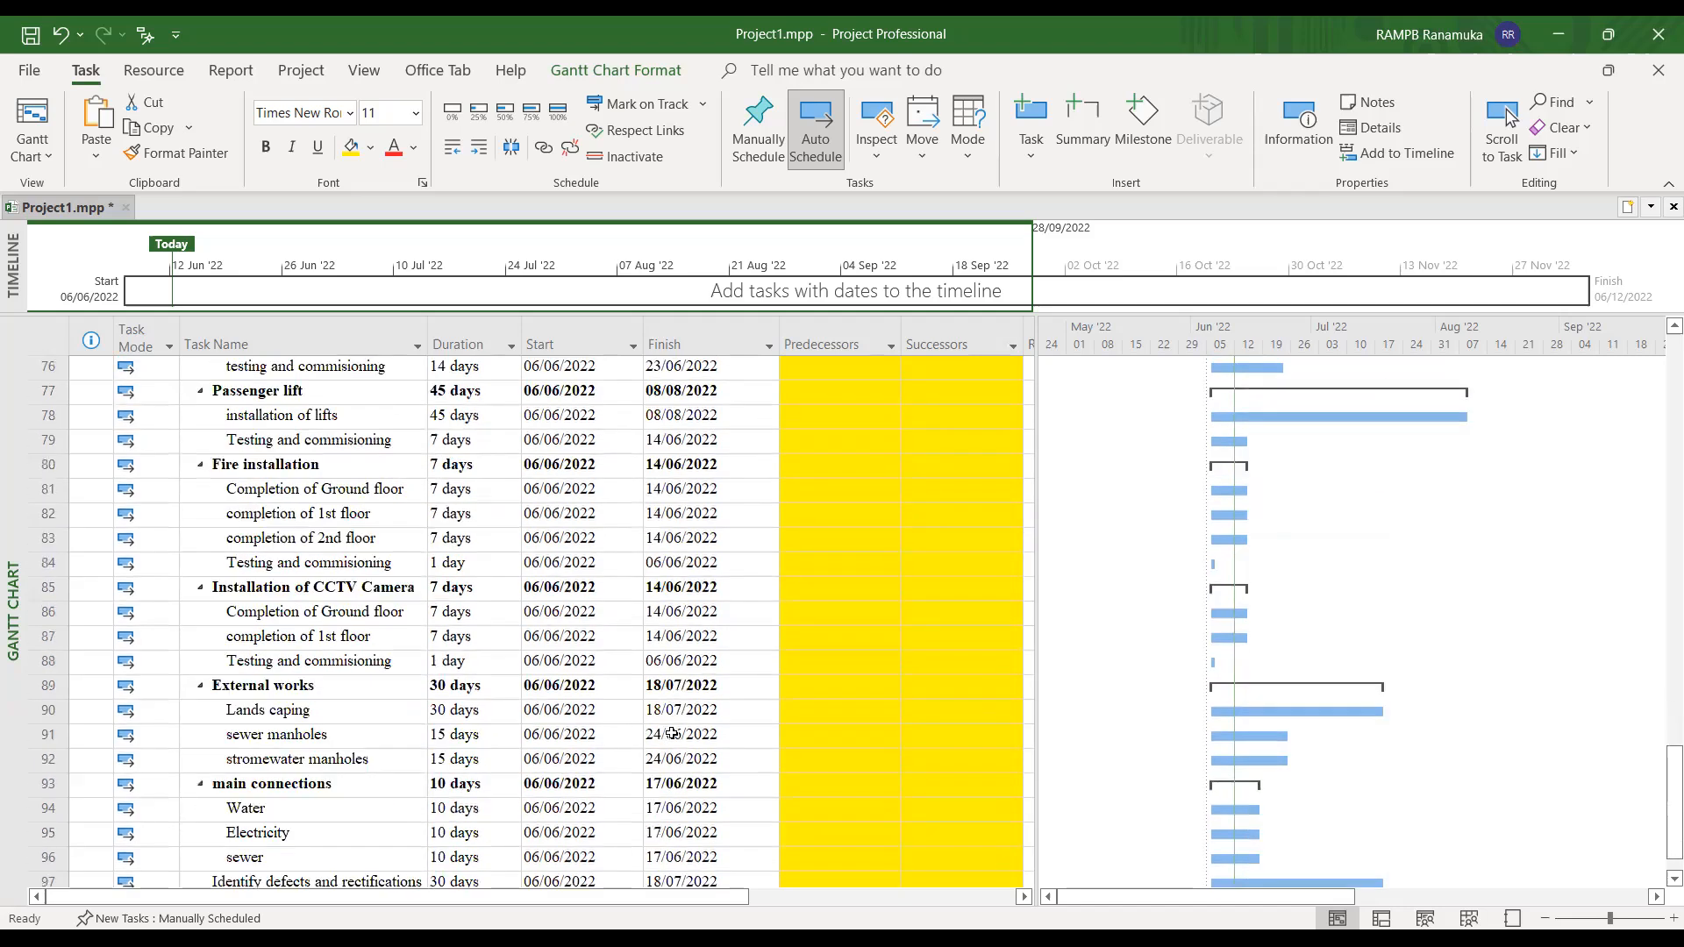
{"action": "scroll", "coordinate": [672, 733], "scroll_direction": "down", "scroll_amount": 6}
{"action": "scroll", "coordinate": [681, 737], "scroll_direction": "up", "scroll_amount": 12}
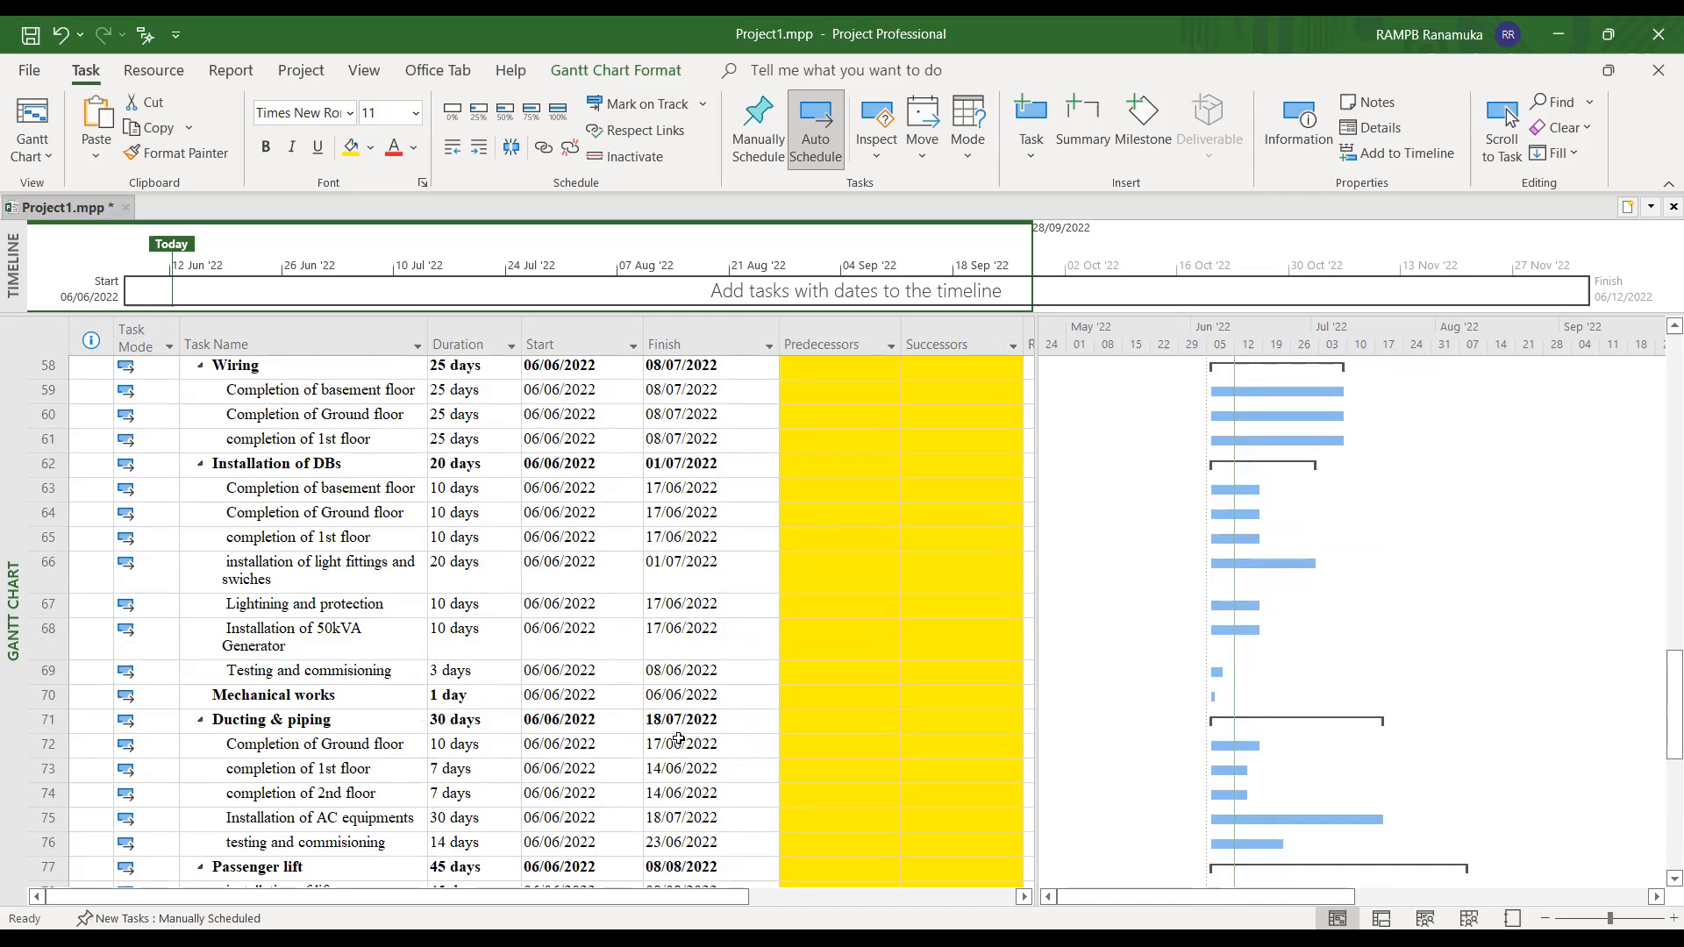
{"action": "scroll", "coordinate": [388, 603], "scroll_direction": "up", "scroll_amount": 15}
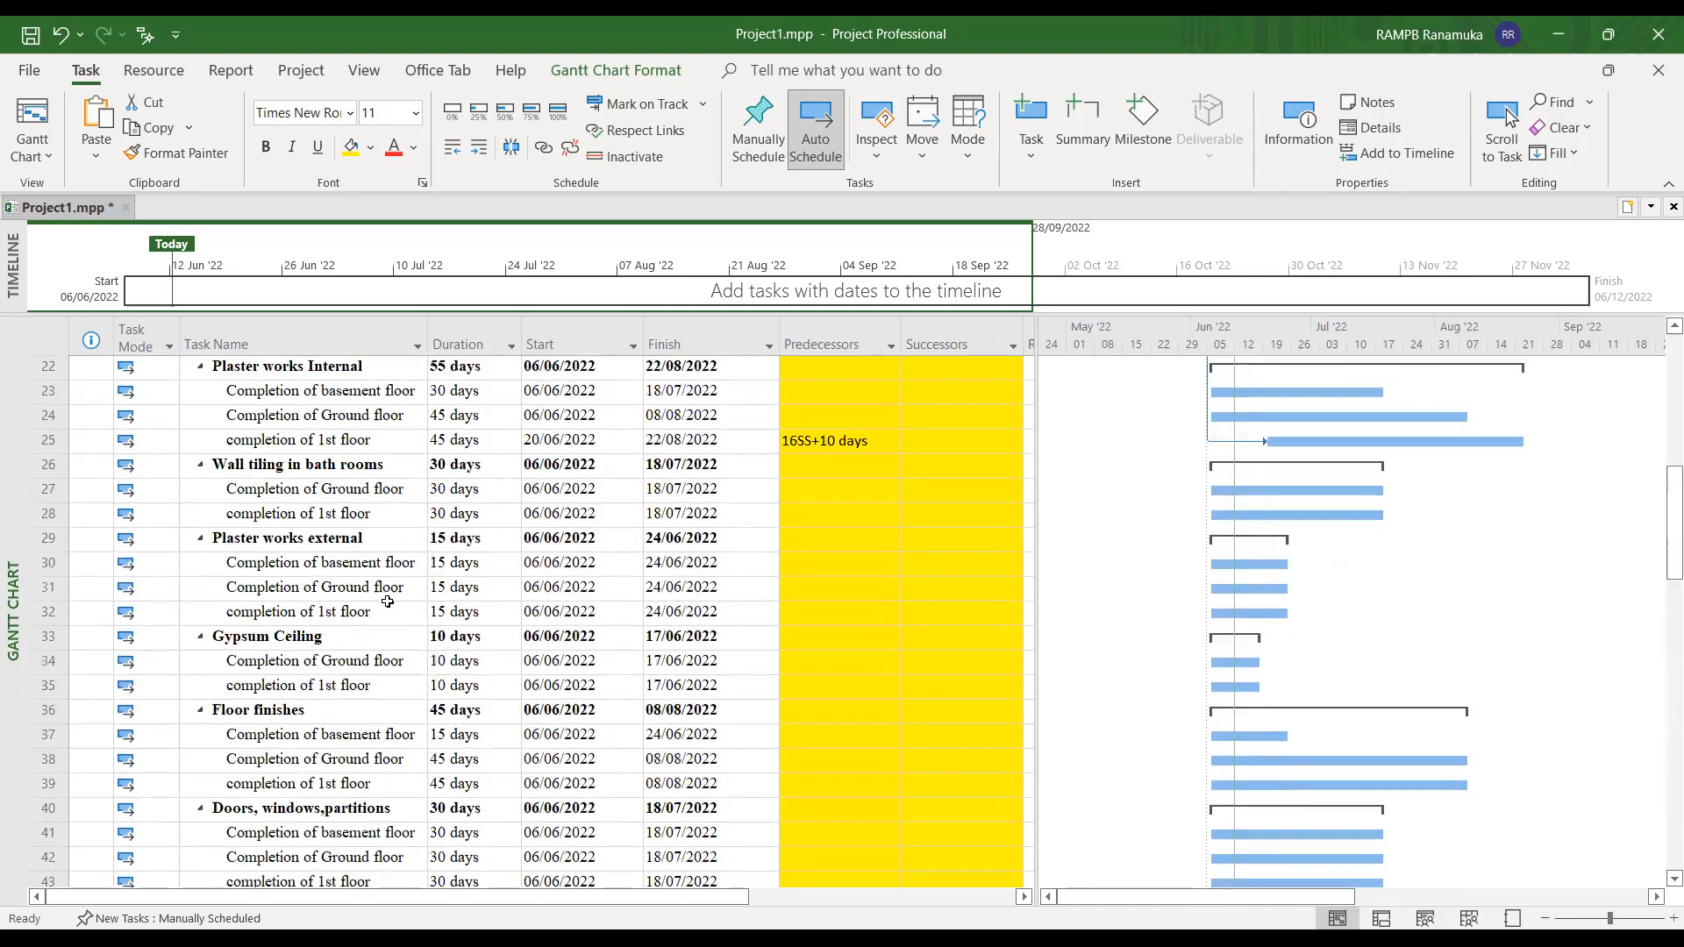
- Review the task list from Construction Works through the Masony, Water proofing and finishing tasks to Ducting & piping
{"action": "scroll", "coordinate": [388, 602], "scroll_direction": "up", "scroll_amount": 5}
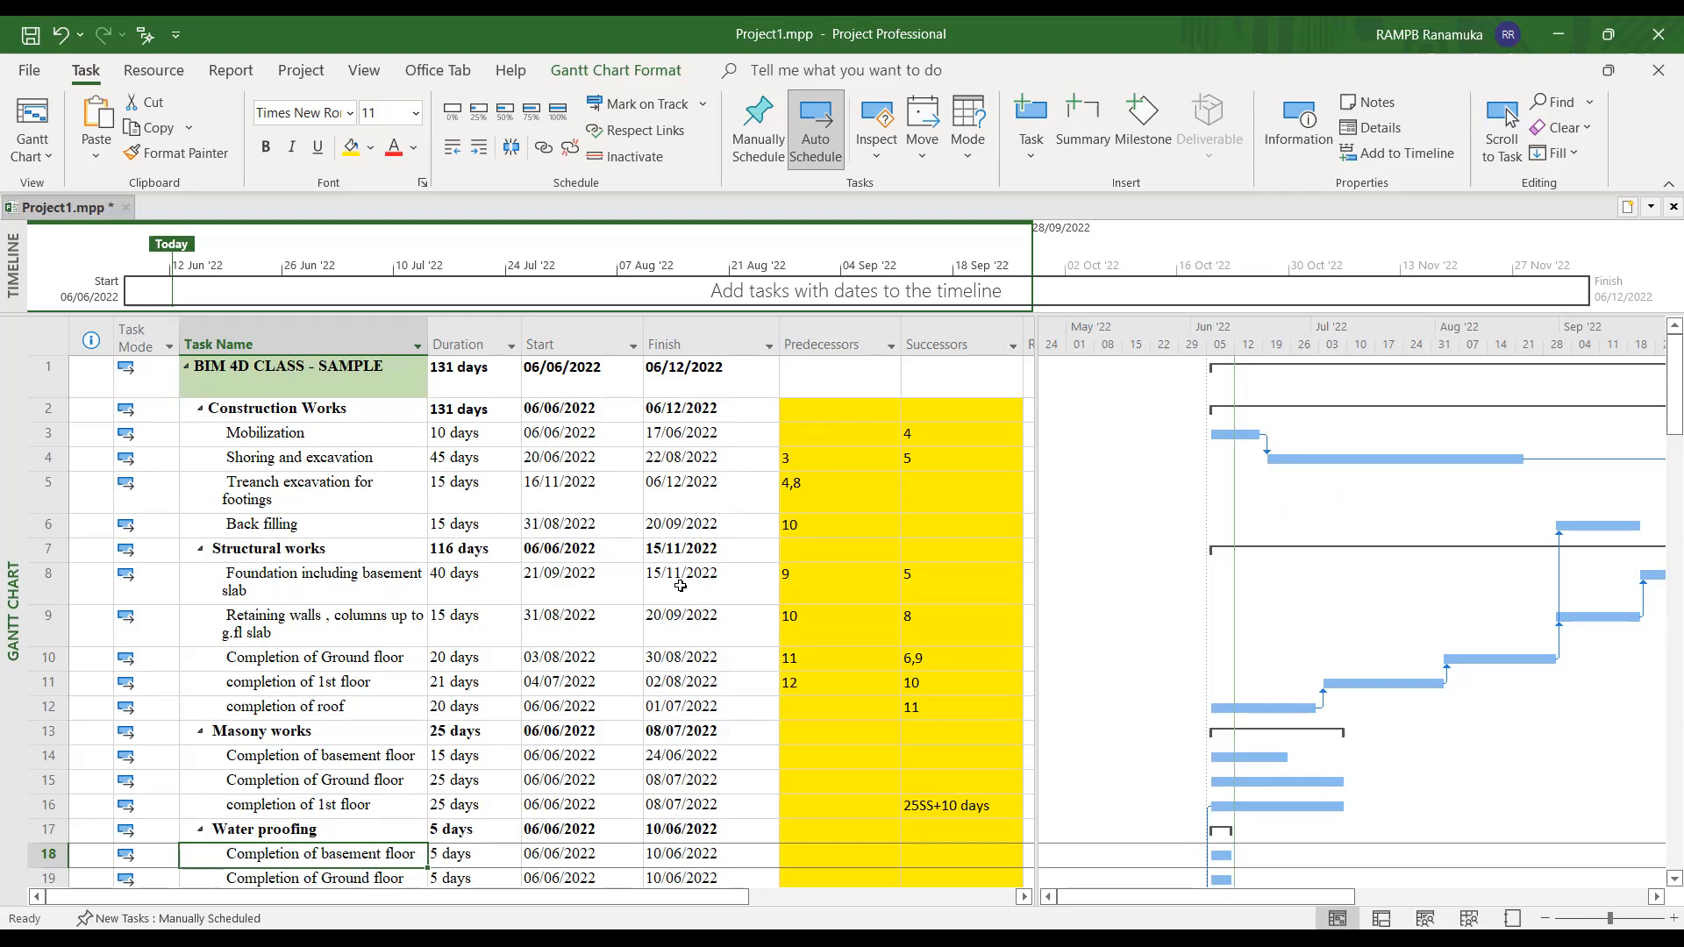
{"action": "scroll", "coordinate": [728, 584], "scroll_direction": "down", "scroll_amount": 1}
{"action": "scroll", "coordinate": [728, 585], "scroll_direction": "down", "scroll_amount": 1}
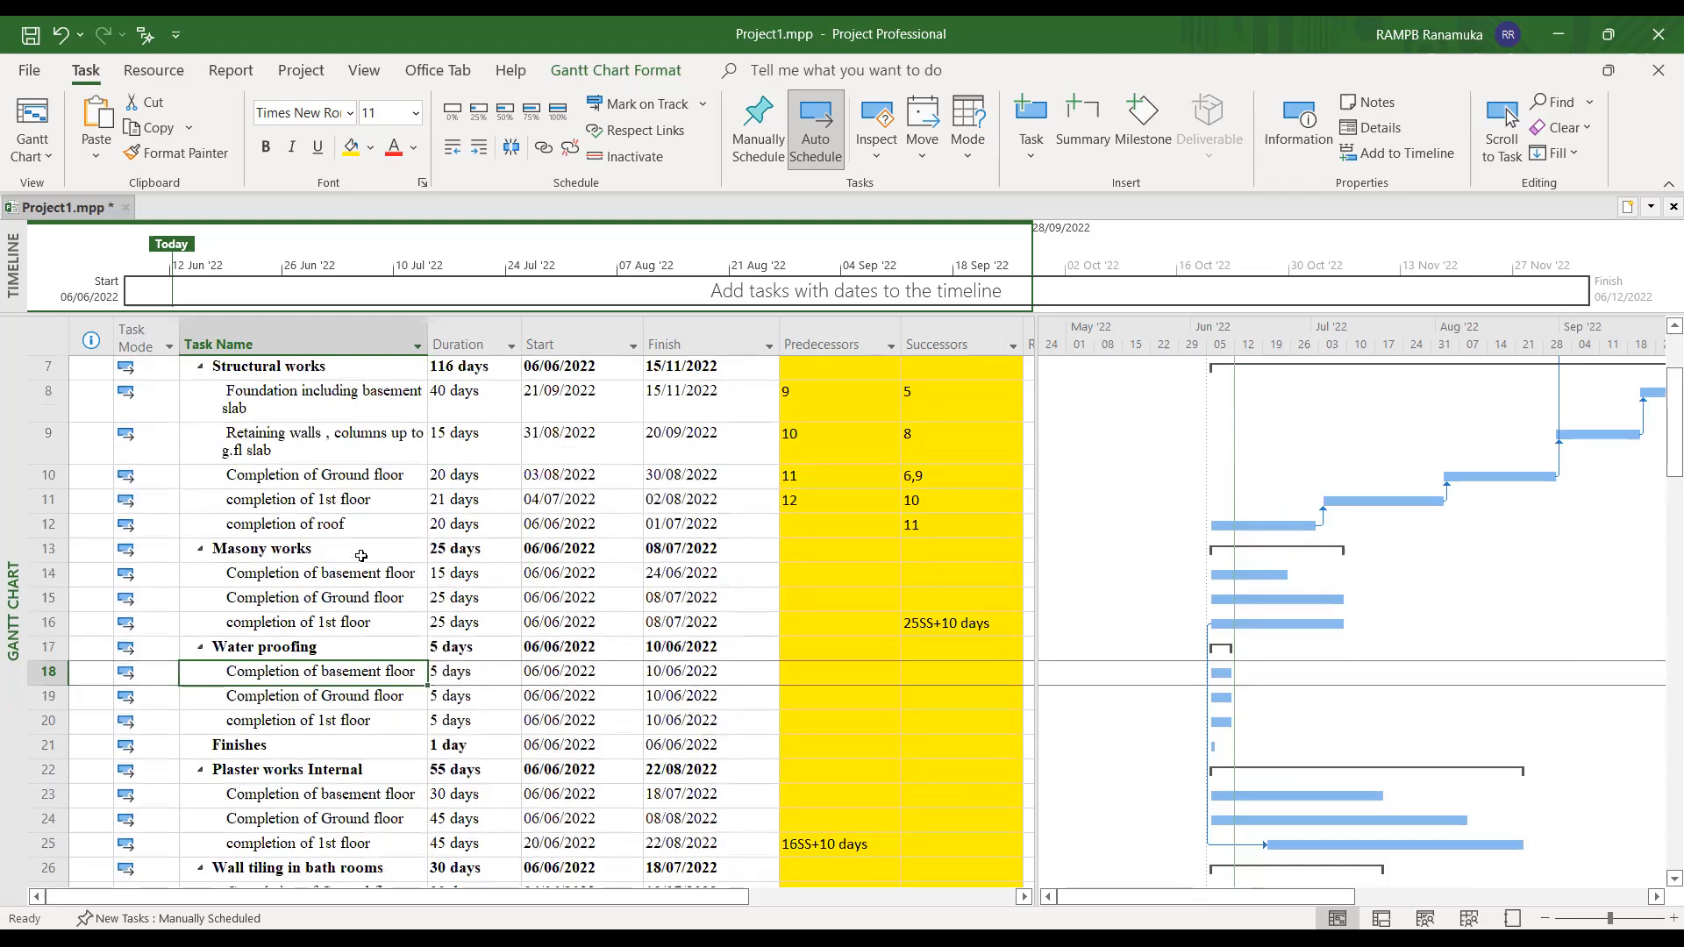
{"action": "left_click", "coordinate": [346, 584]}
{"action": "left_click", "coordinate": [348, 604]}
{"action": "left_click", "coordinate": [347, 626]}
{"action": "left_click", "coordinate": [341, 676]}
{"action": "scroll", "coordinate": [340, 675], "scroll_direction": "down", "scroll_amount": 7}
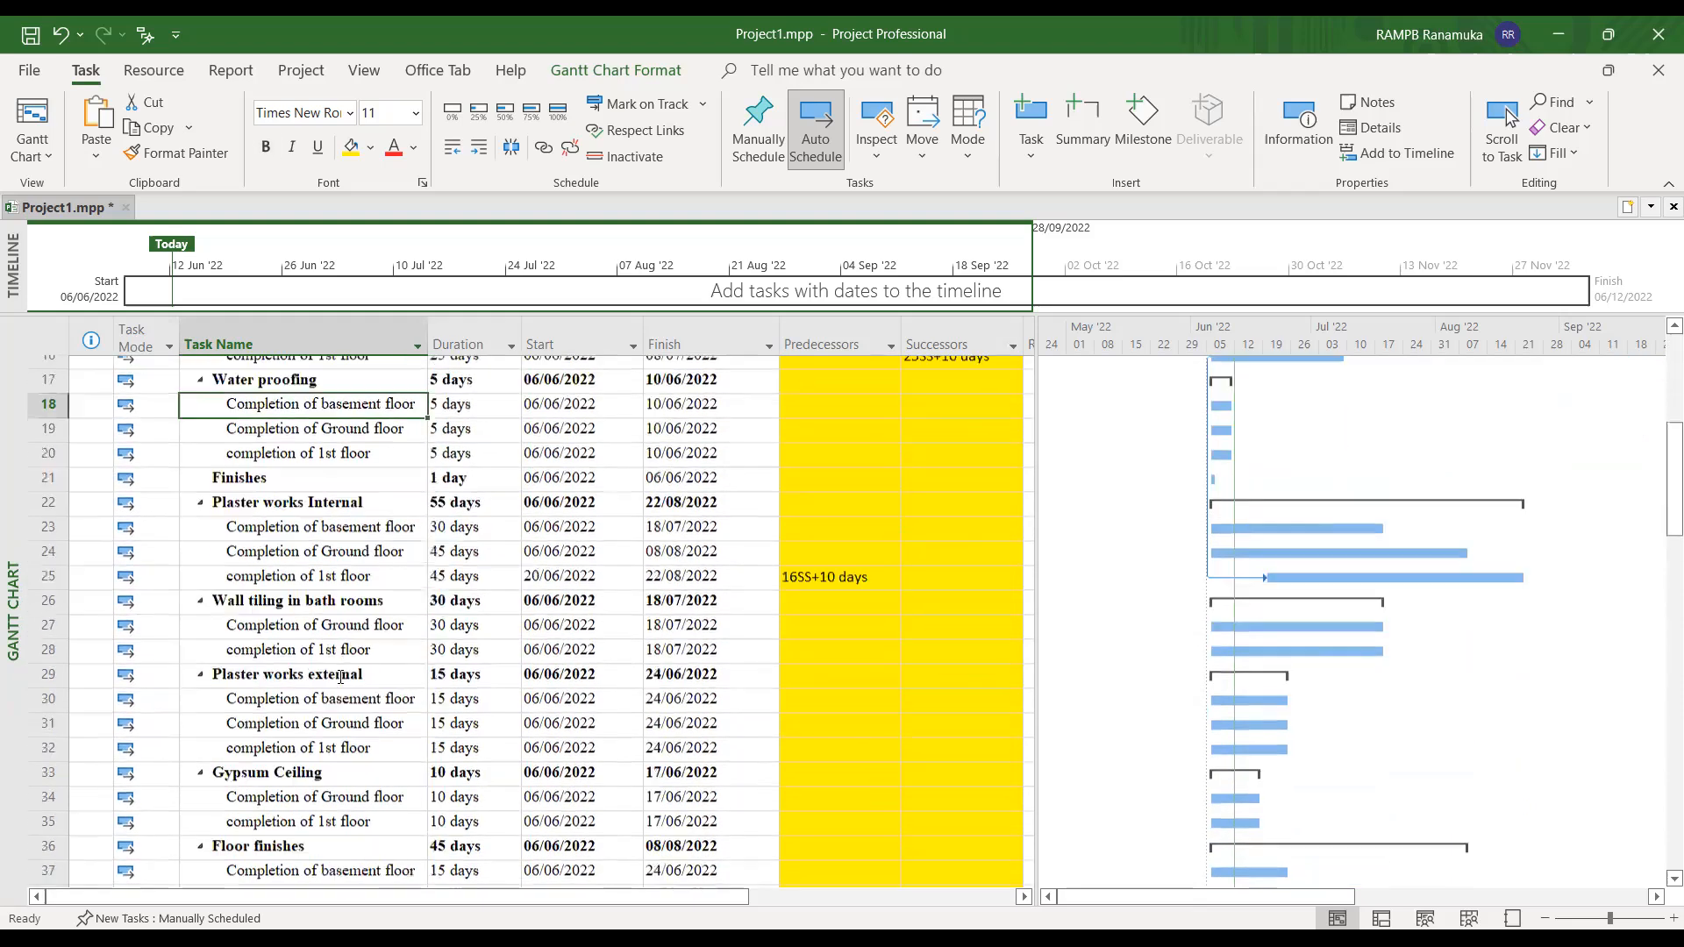
{"action": "scroll", "coordinate": [341, 675], "scroll_direction": "down", "scroll_amount": 8}
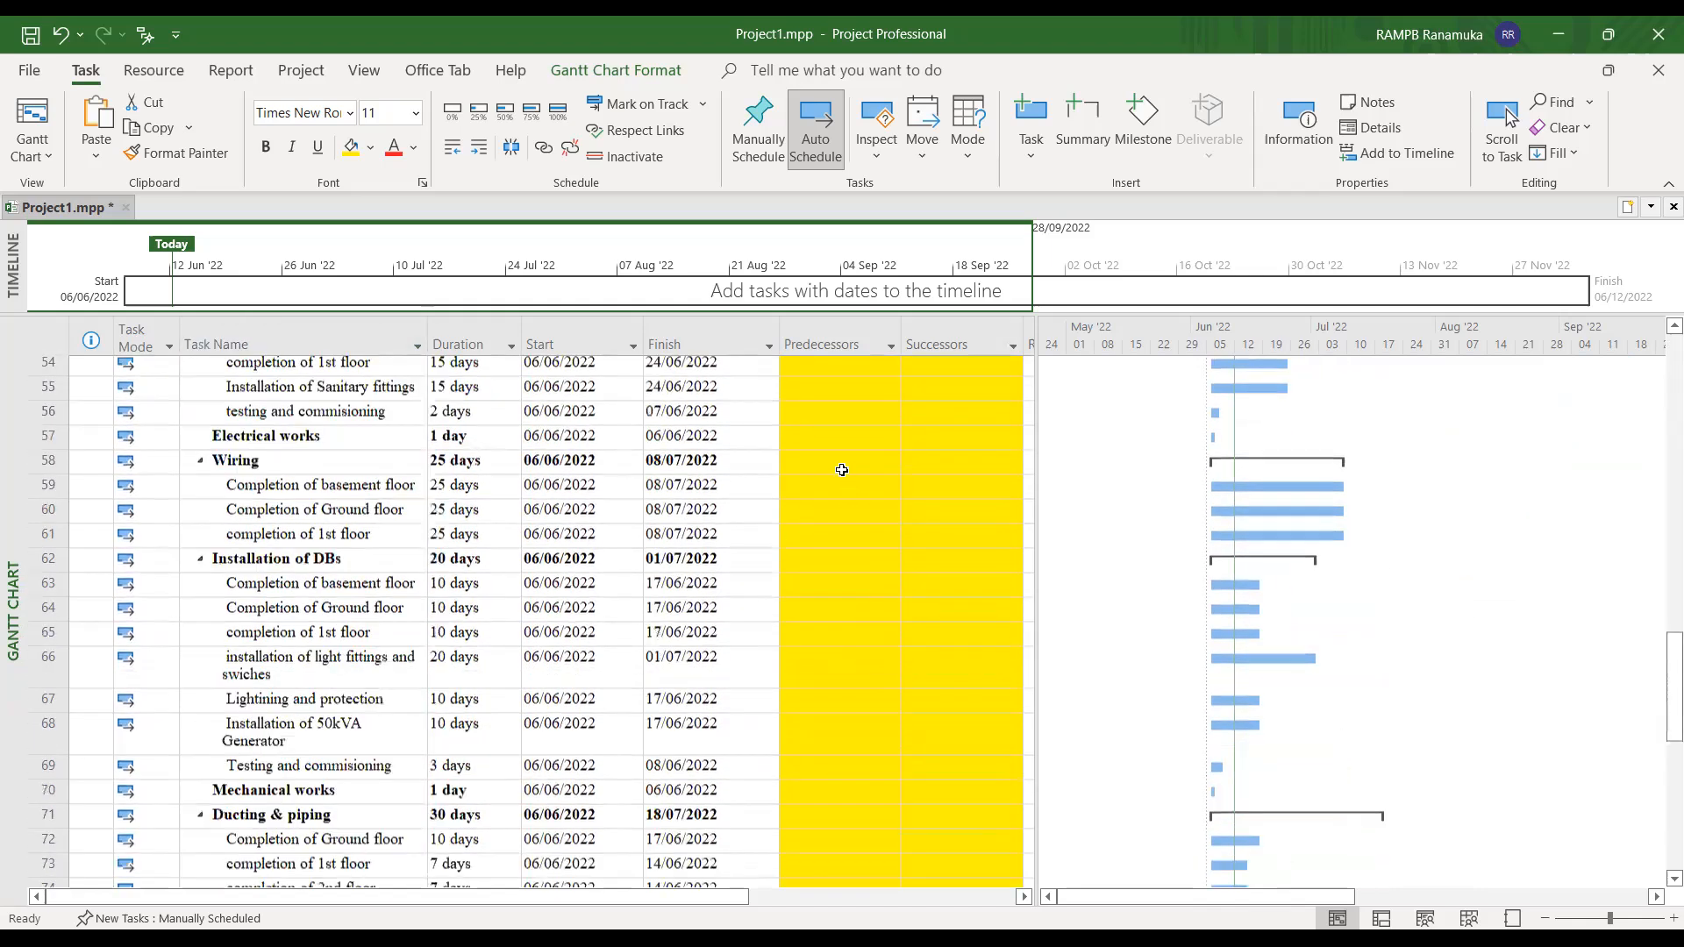
- Examine the Predecessors, Successors, Duration and Task Name columns for the finishing, plumbing and electrical tasks
{"action": "left_click", "coordinate": [825, 348]}
{"action": "left_click", "coordinate": [968, 342]}
{"action": "left_click", "coordinate": [844, 342]}
{"action": "left_click", "coordinate": [961, 337]}
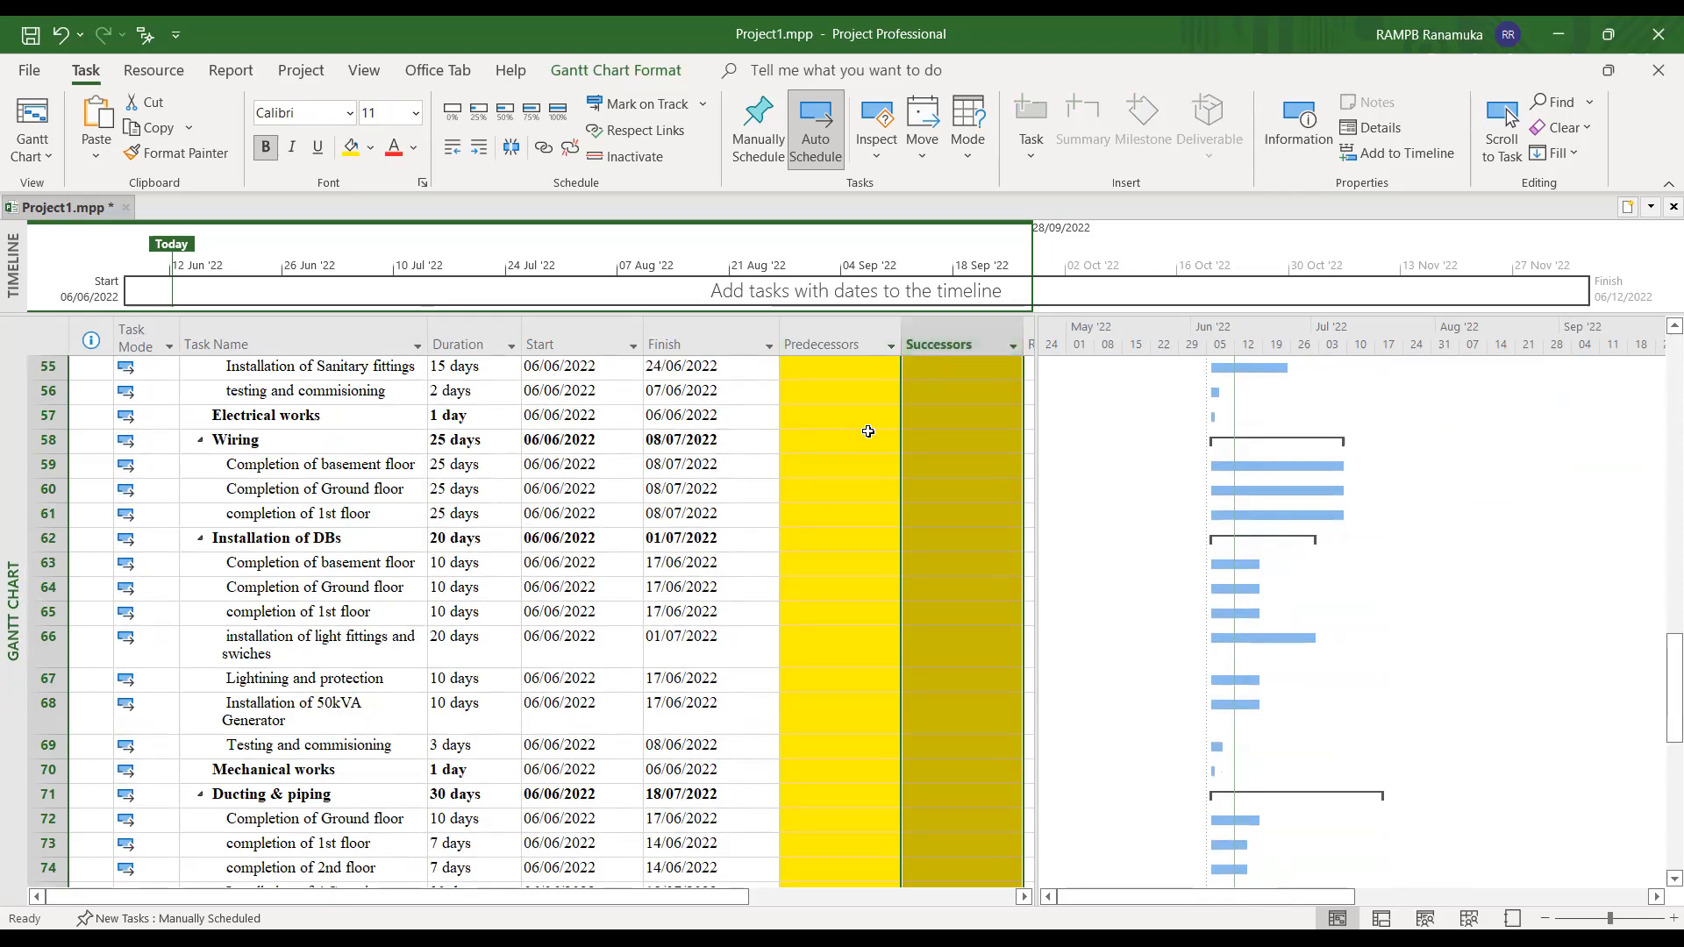
{"action": "left_click", "coordinate": [466, 345]}
{"action": "left_click", "coordinate": [403, 342]}
{"action": "left_click", "coordinate": [472, 338]}
{"action": "scroll", "coordinate": [290, 548], "scroll_direction": "up", "scroll_amount": 8}
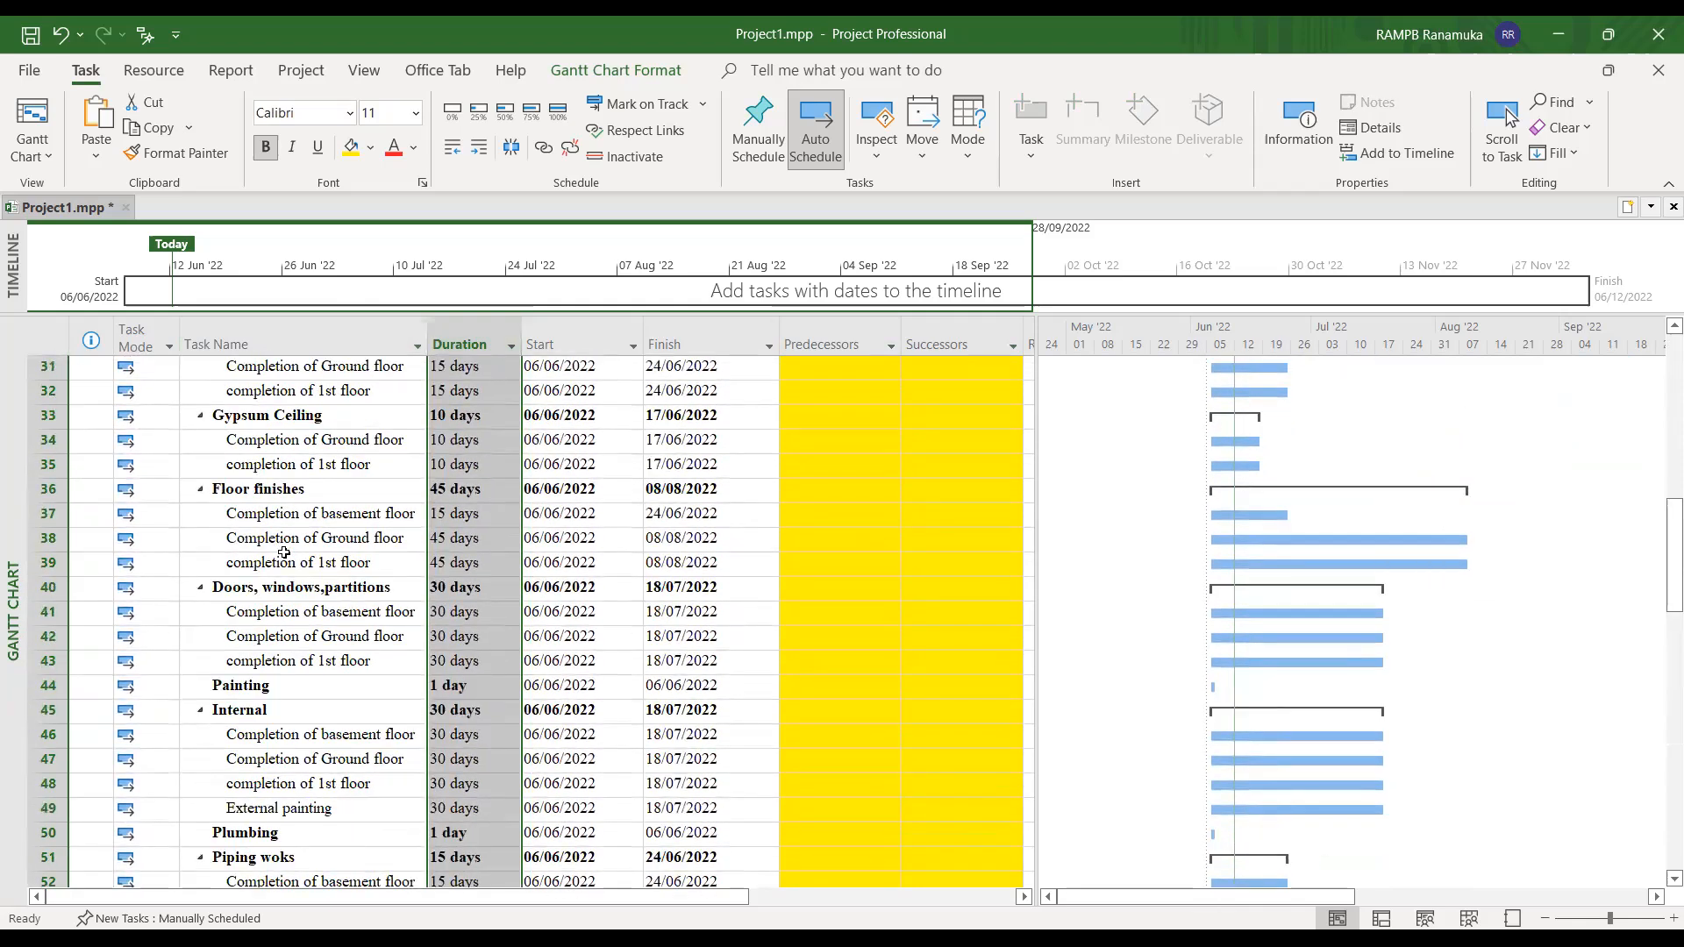
{"action": "left_click", "coordinate": [284, 333]}
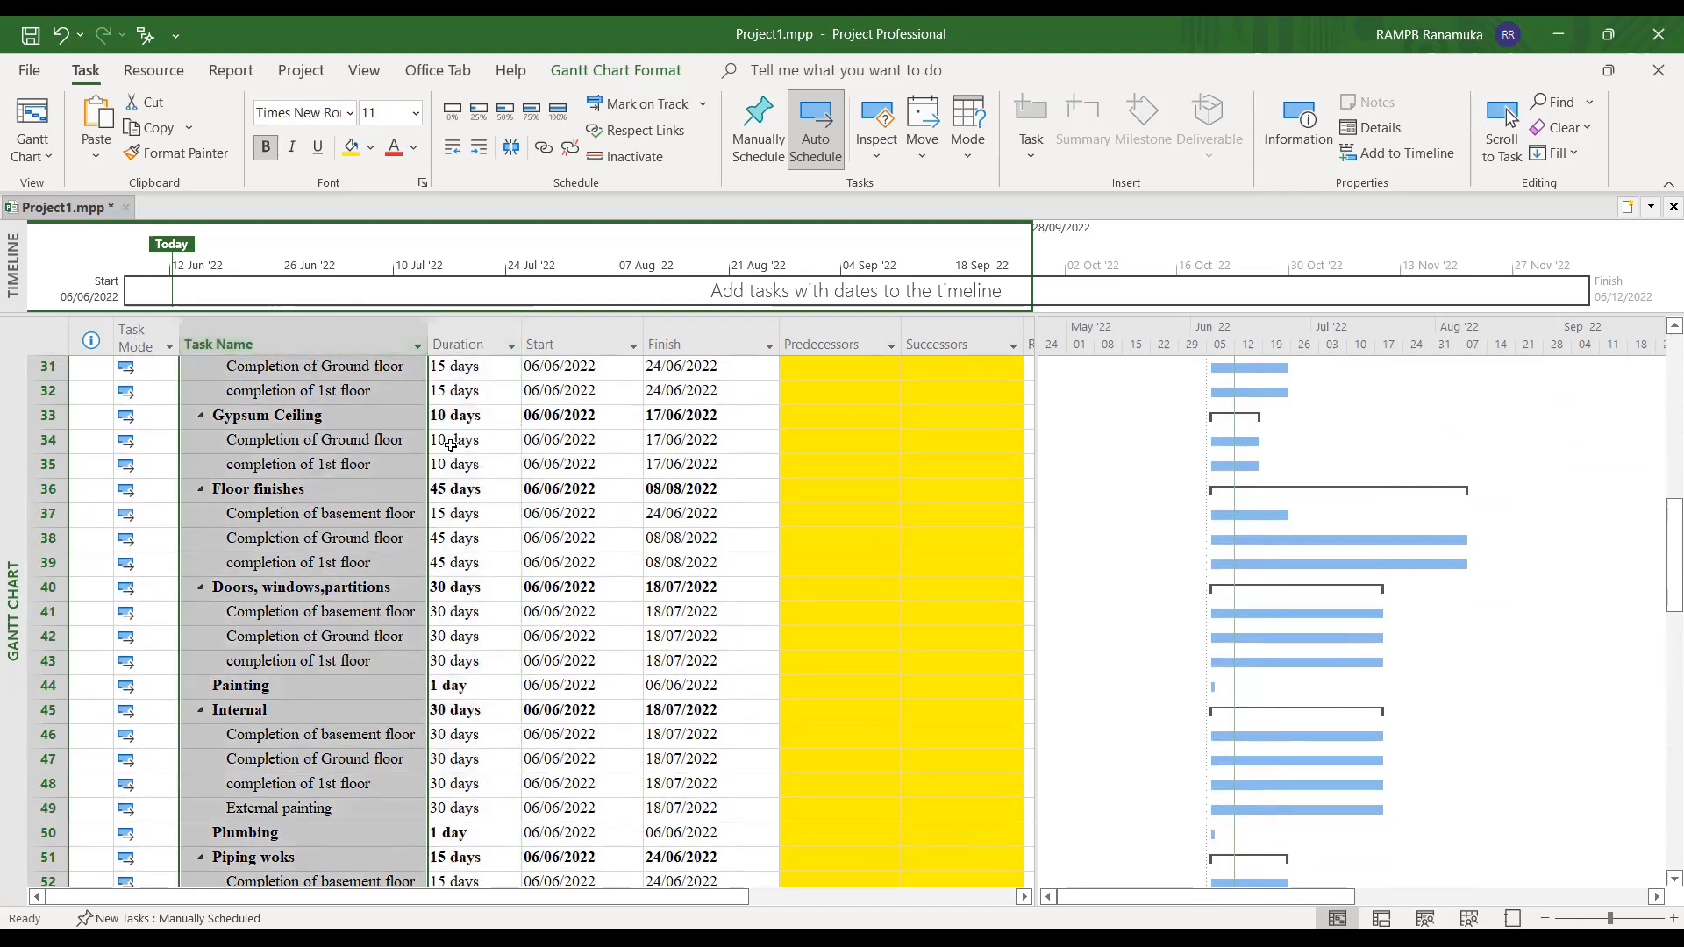
- Check the Predecessors, Successors and Task Mode columns from Construction Works through the finishing tasks
{"action": "scroll", "coordinate": [450, 445], "scroll_direction": "up", "scroll_amount": 10}
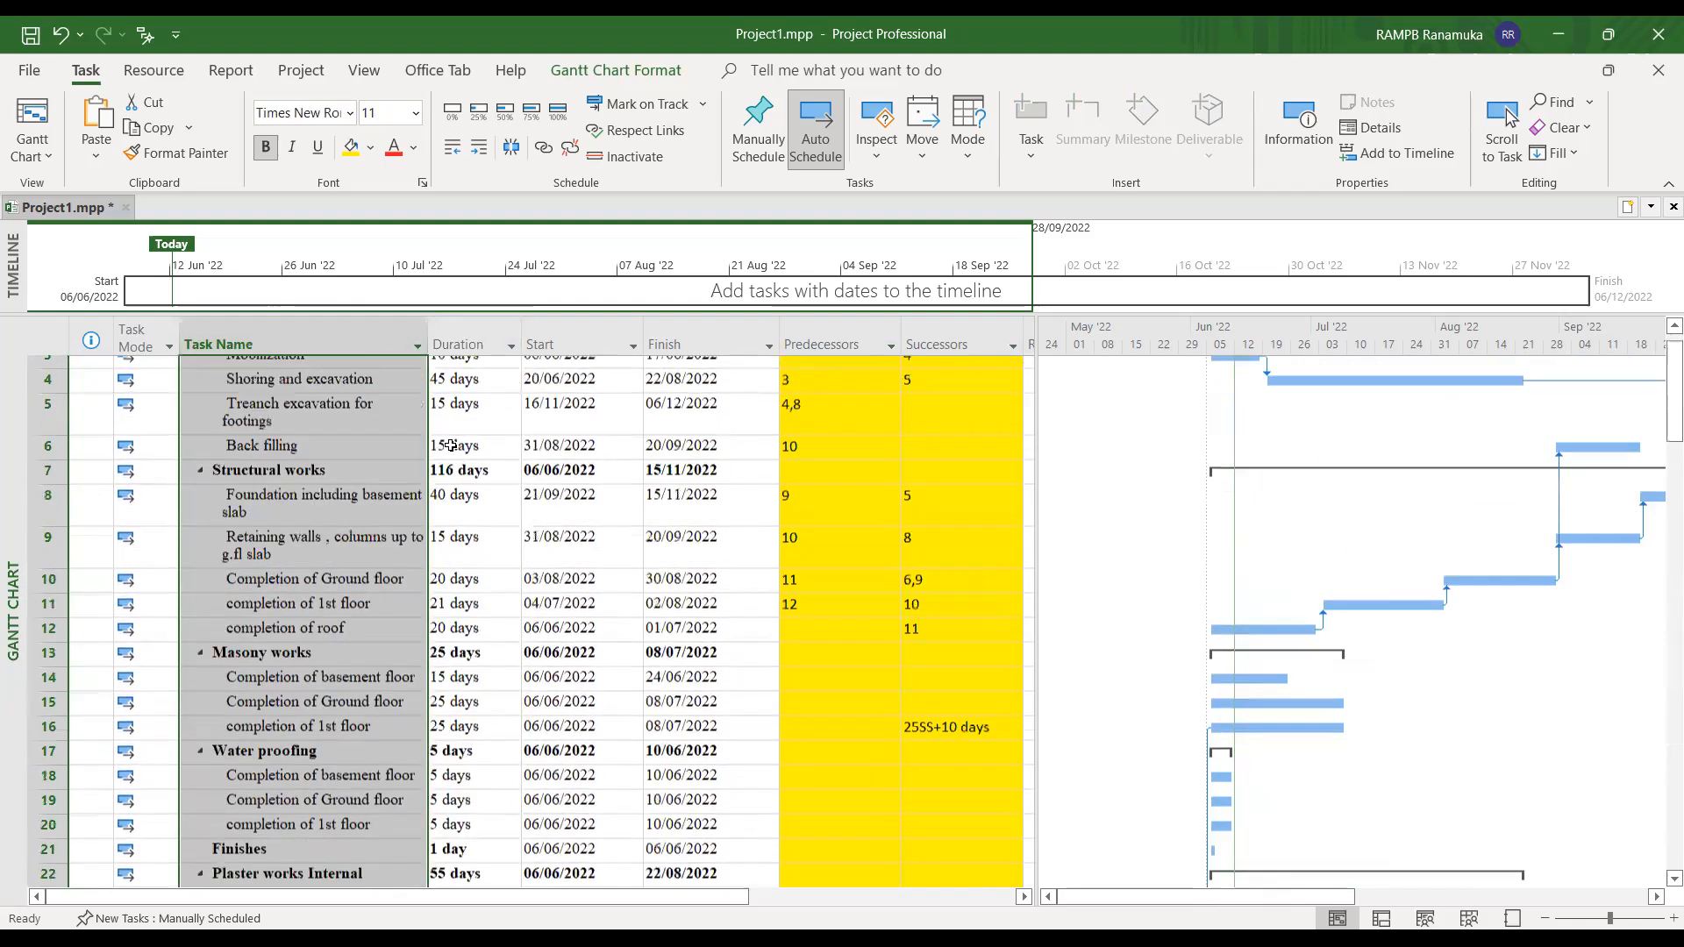
{"action": "left_click", "coordinate": [812, 347]}
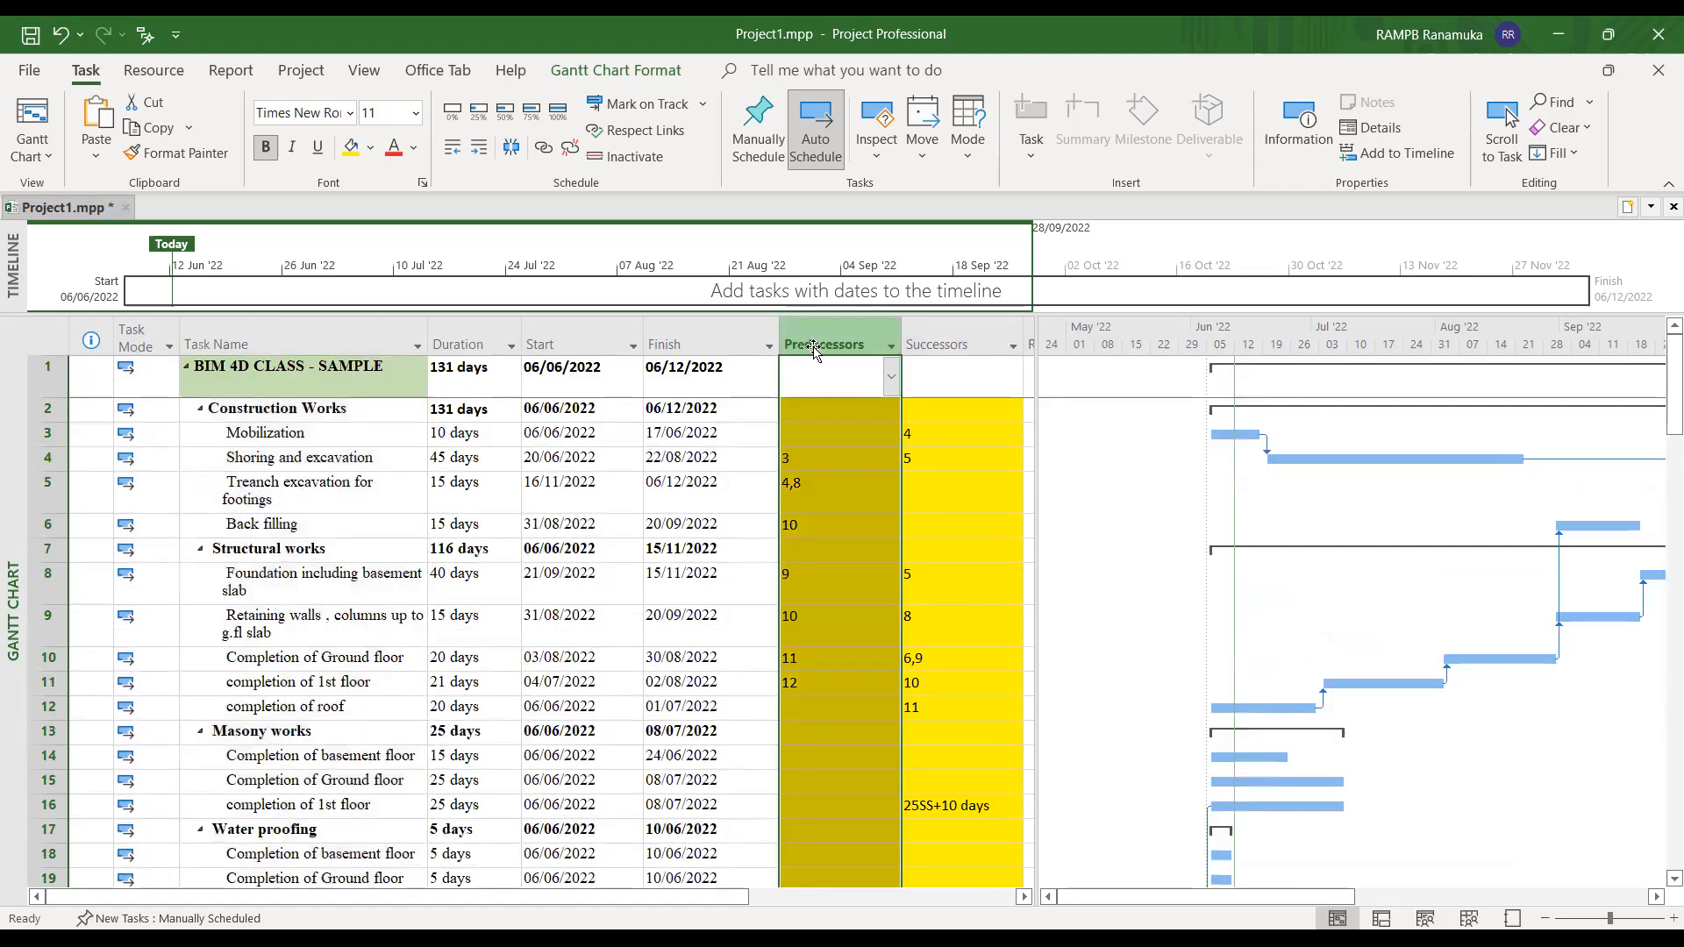
{"action": "left_click", "coordinate": [926, 328]}
{"action": "scroll", "coordinate": [793, 482], "scroll_direction": "down", "scroll_amount": 8}
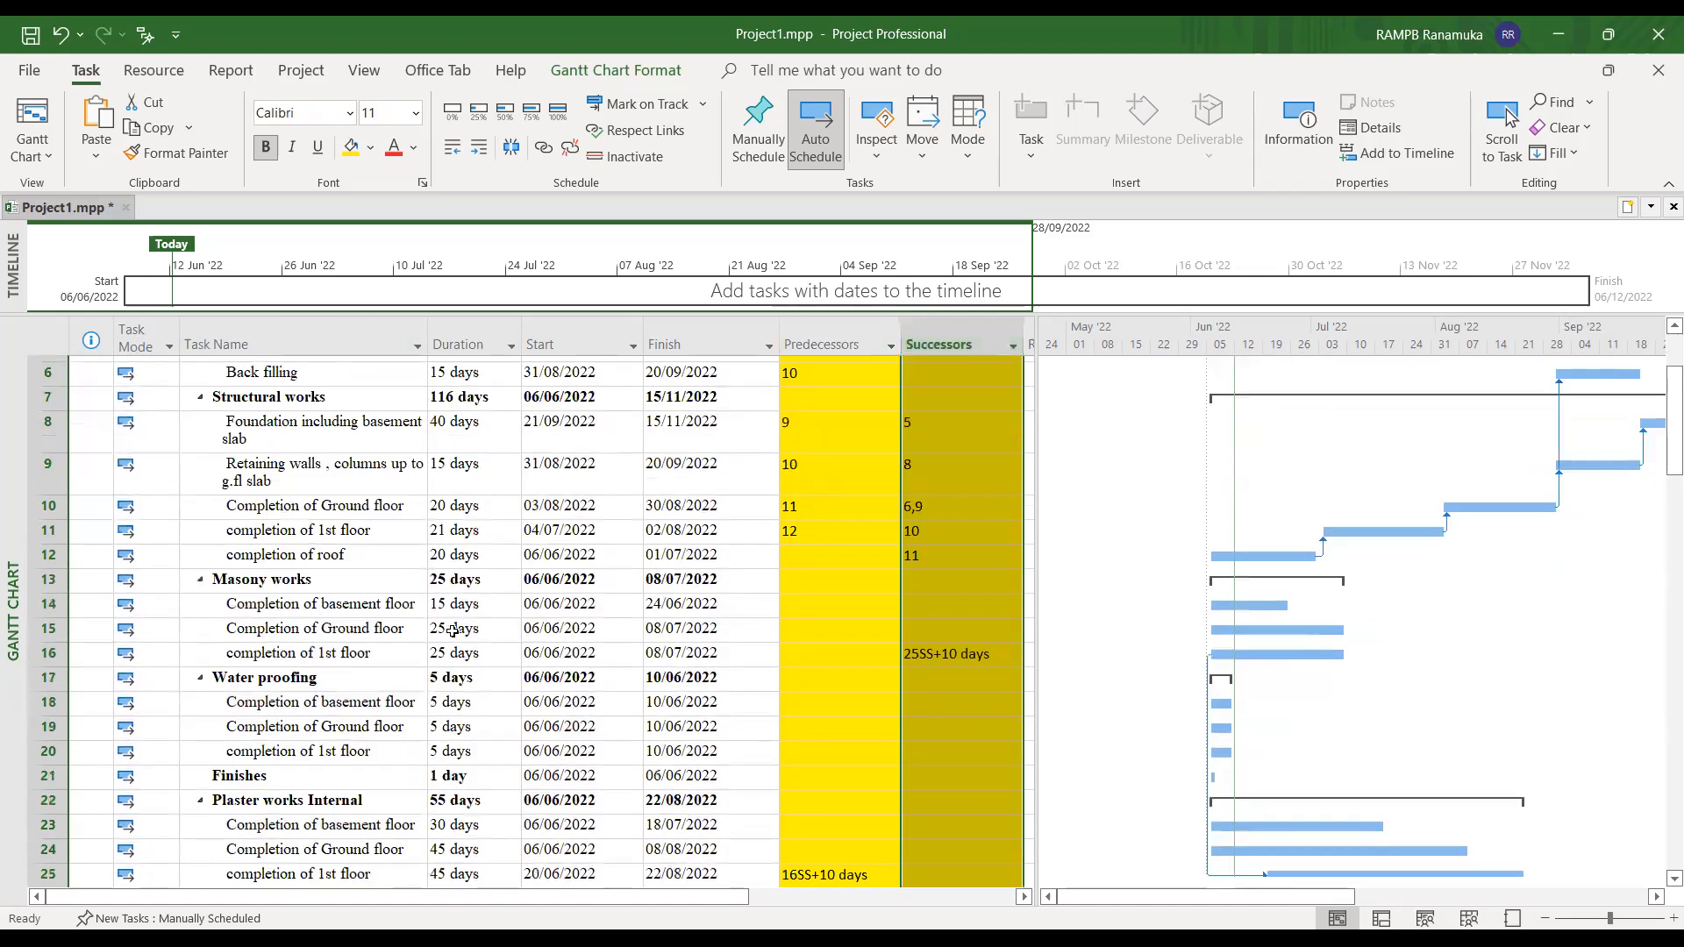
{"action": "scroll", "coordinate": [473, 614], "scroll_direction": "down", "scroll_amount": 5}
{"action": "scroll", "coordinate": [496, 604], "scroll_direction": "up", "scroll_amount": 13}
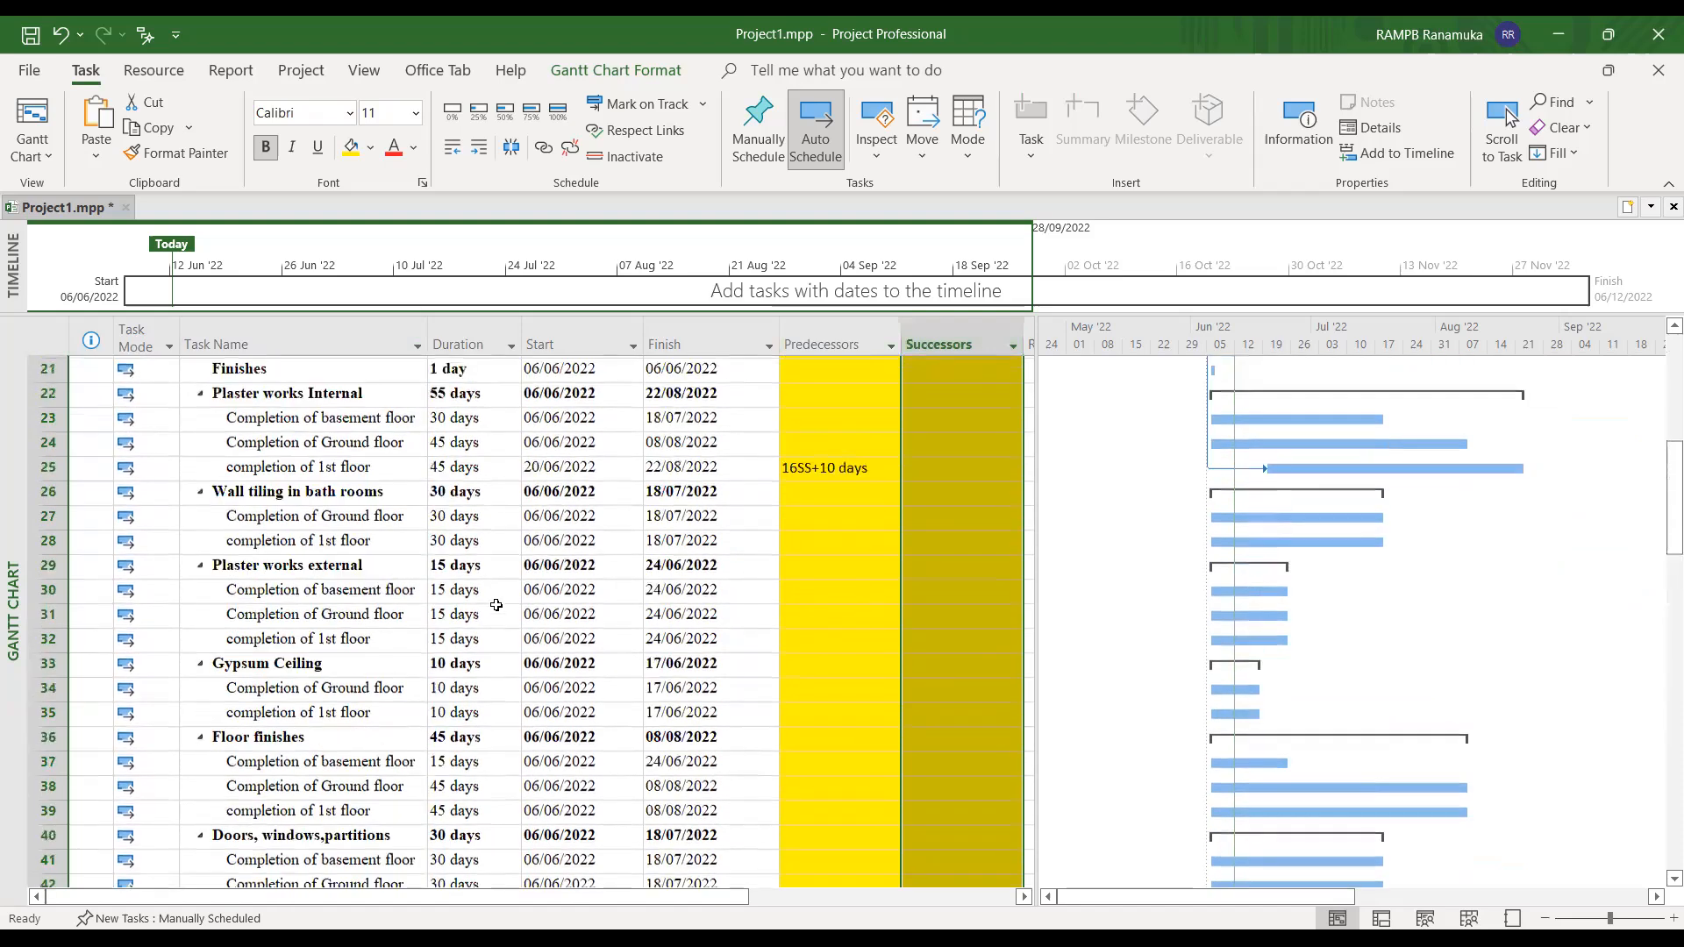
{"action": "left_click", "coordinate": [136, 338]}
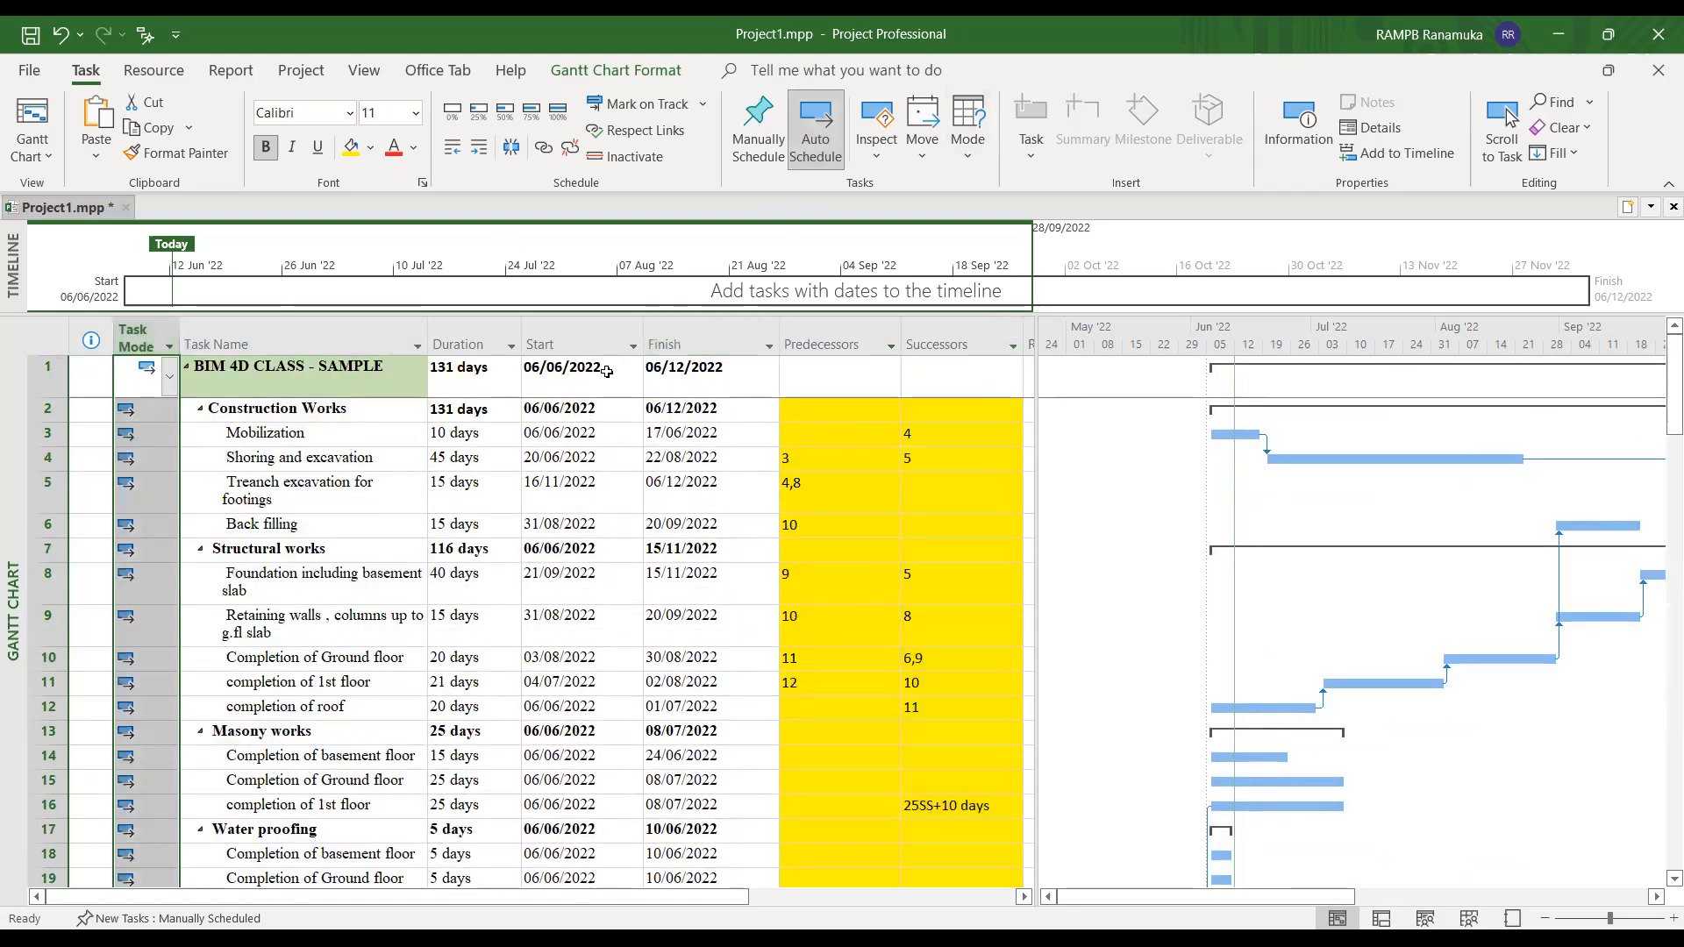
- Widen the Duration column slightly in the task table
{"action": "left_click", "coordinate": [460, 379]}
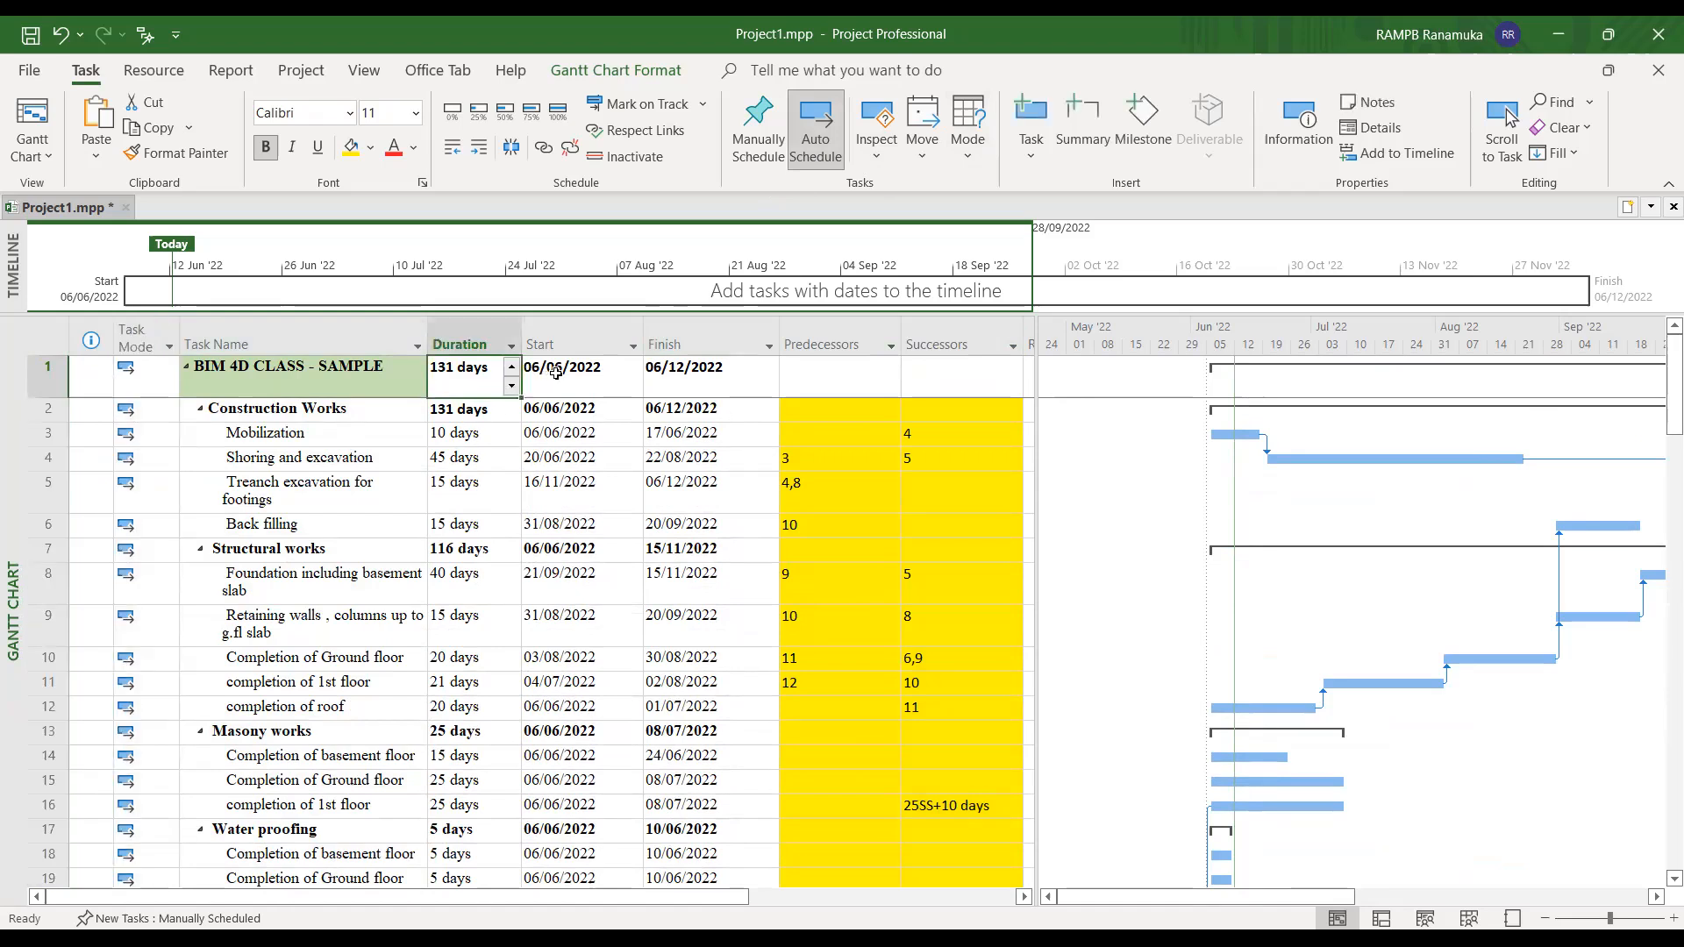
{"action": "left_click", "coordinate": [591, 375]}
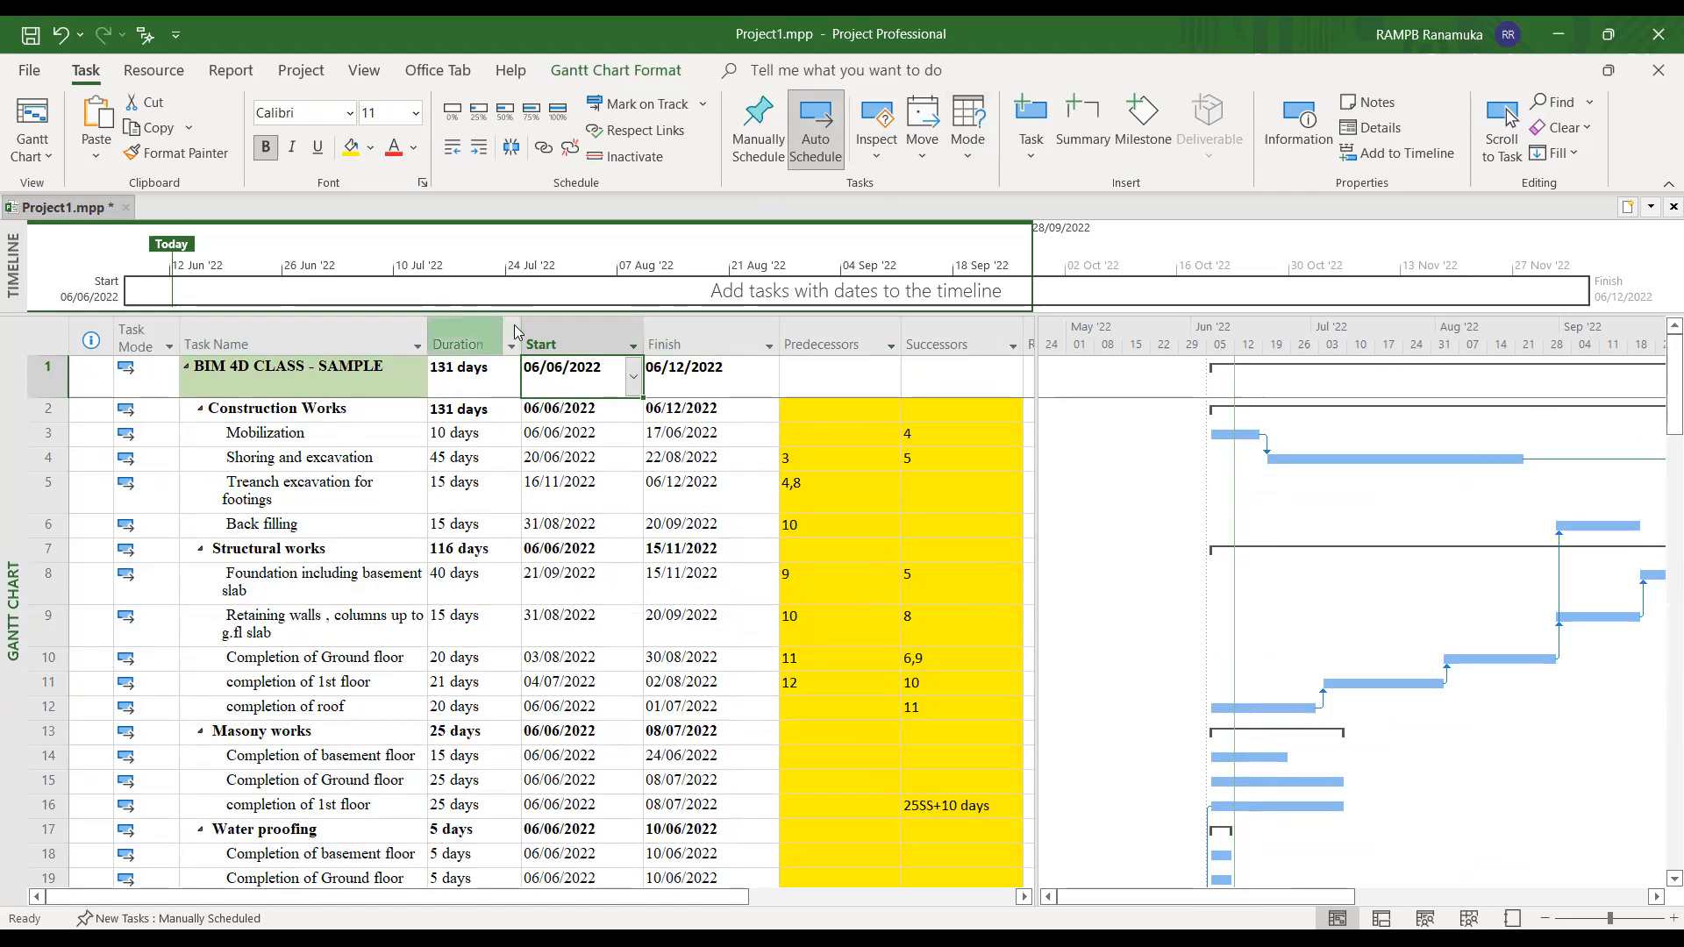
{"action": "left_click_drag", "start_coordinate": [521, 325], "coordinate": [542, 325]}
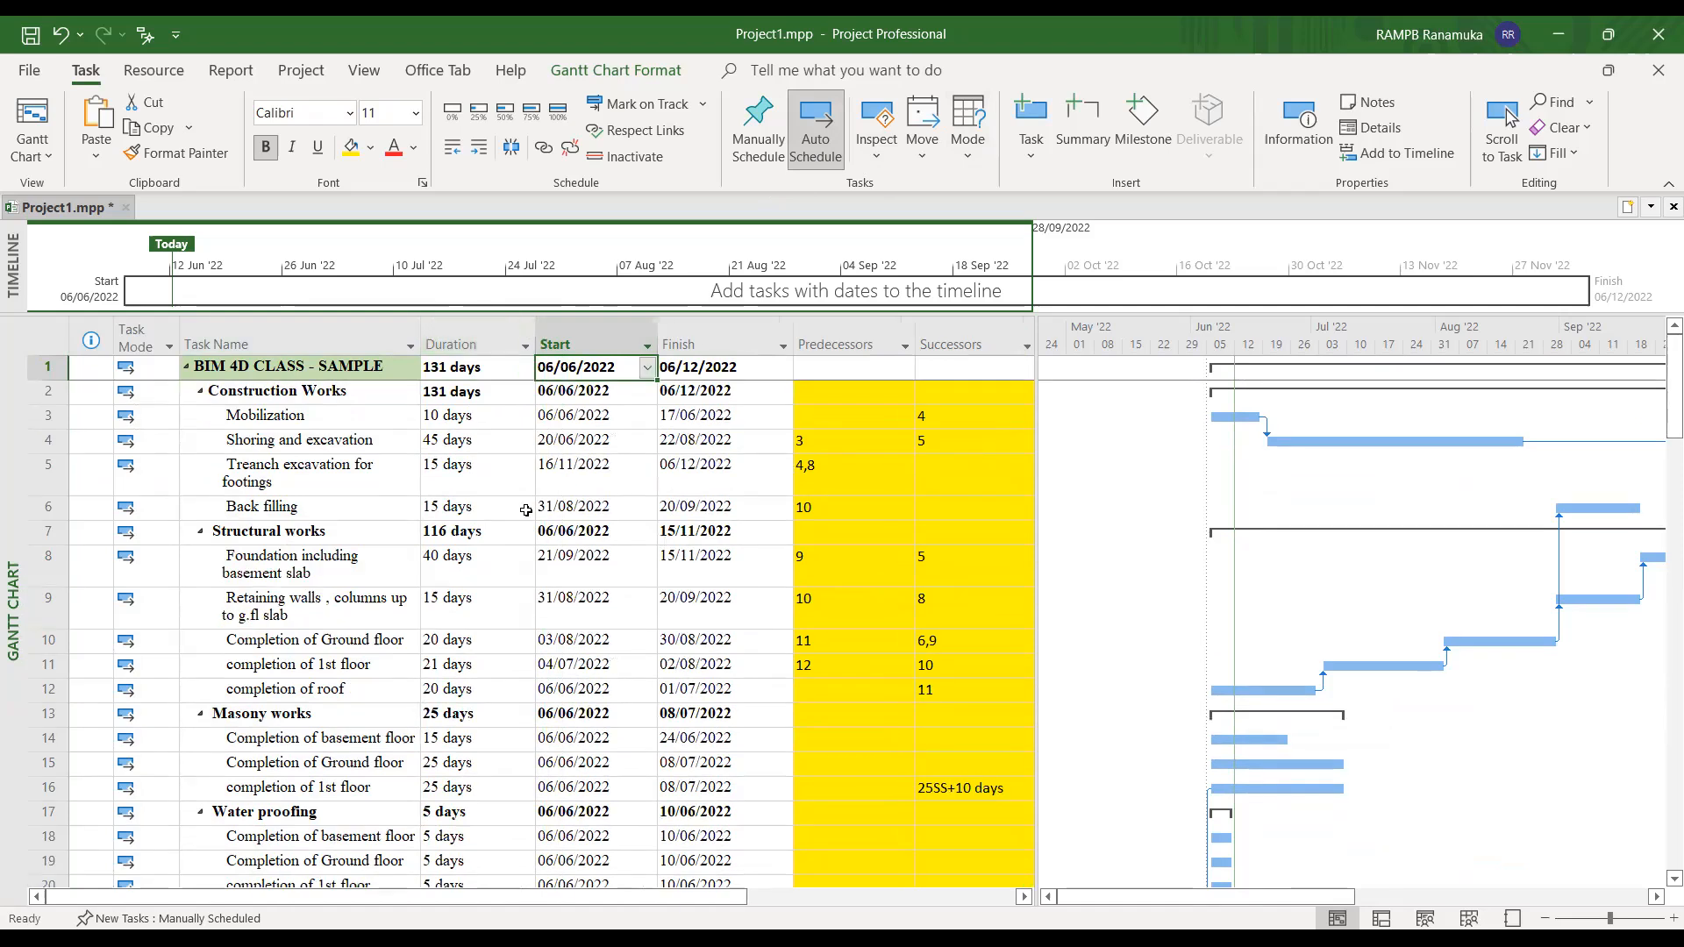
{"action": "left_click", "coordinate": [528, 513]}
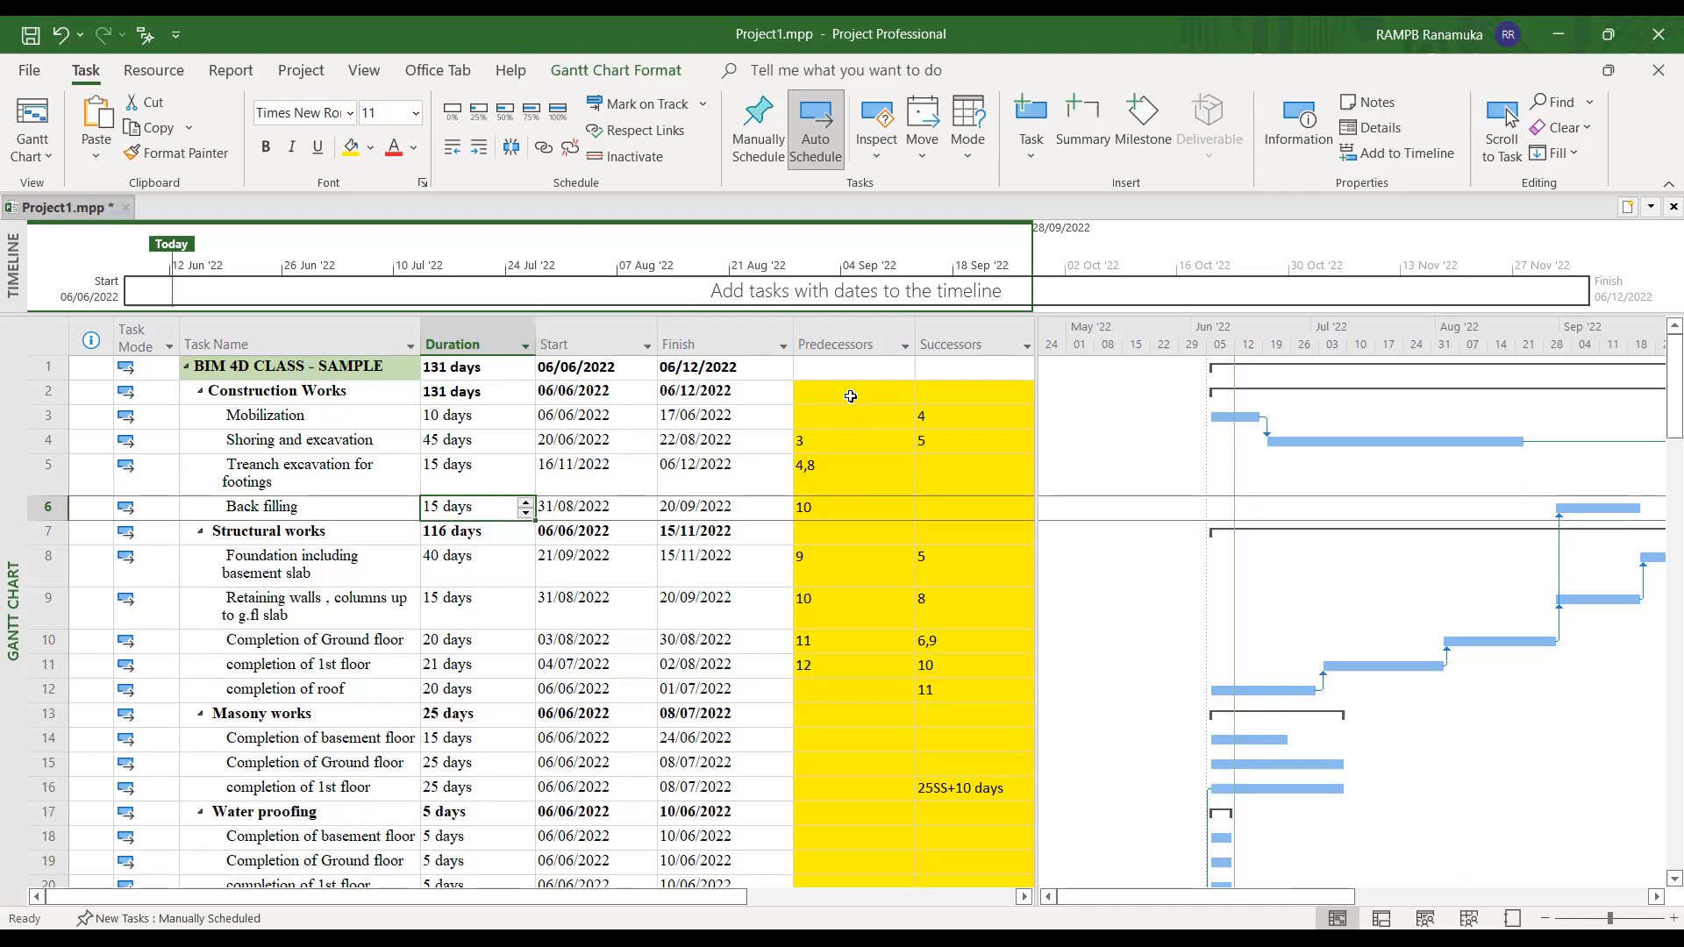
- Inspect the Predecessors and Successors columns and what Unlink Tasks does for the Mobilization and Shoring and excavation tasks
{"action": "left_click", "coordinate": [846, 343]}
{"action": "left_click", "coordinate": [960, 343]}
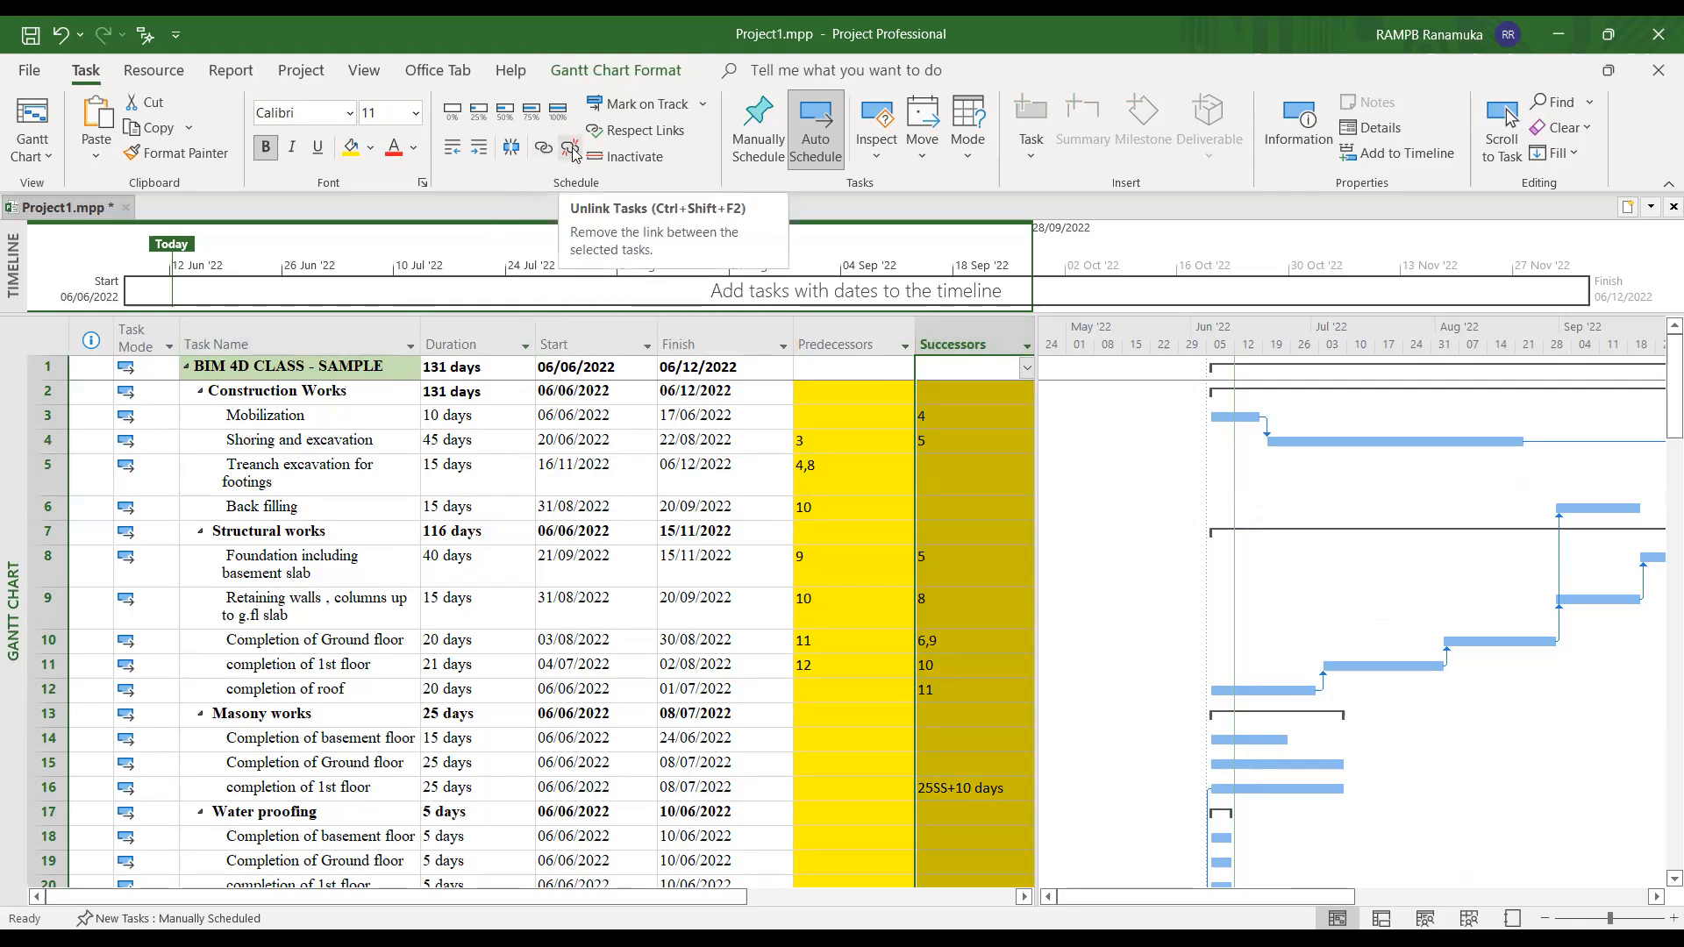
{"action": "left_click", "coordinate": [309, 421]}
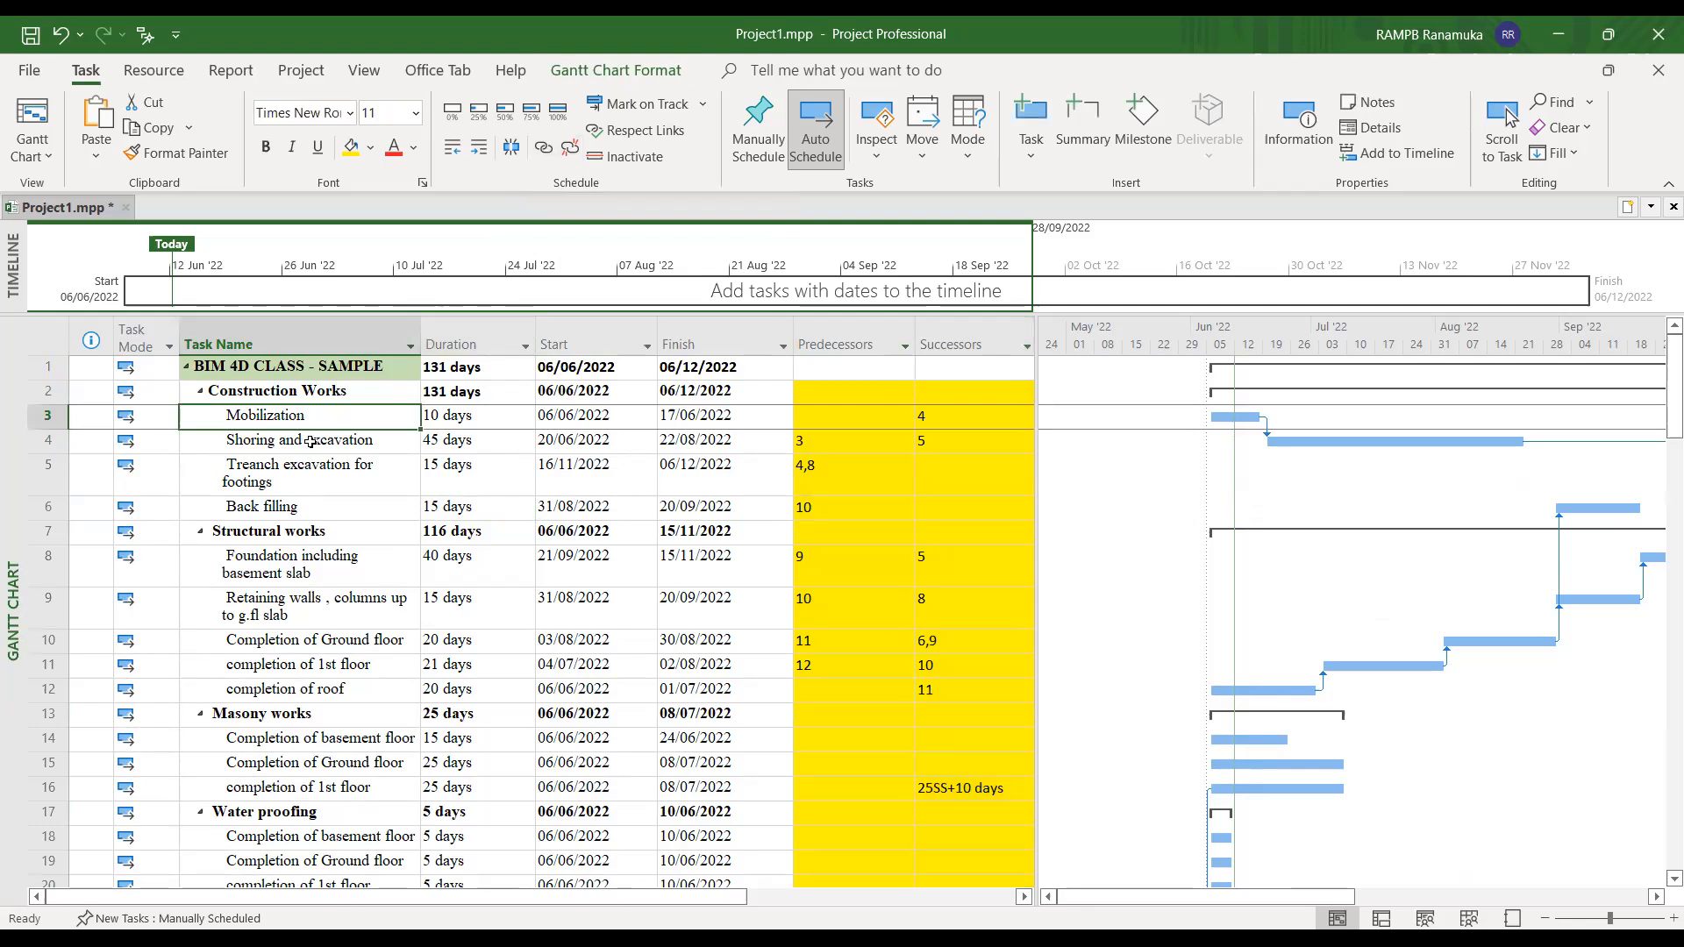
{"action": "left_click", "coordinate": [310, 442], "text": "ctrl"}
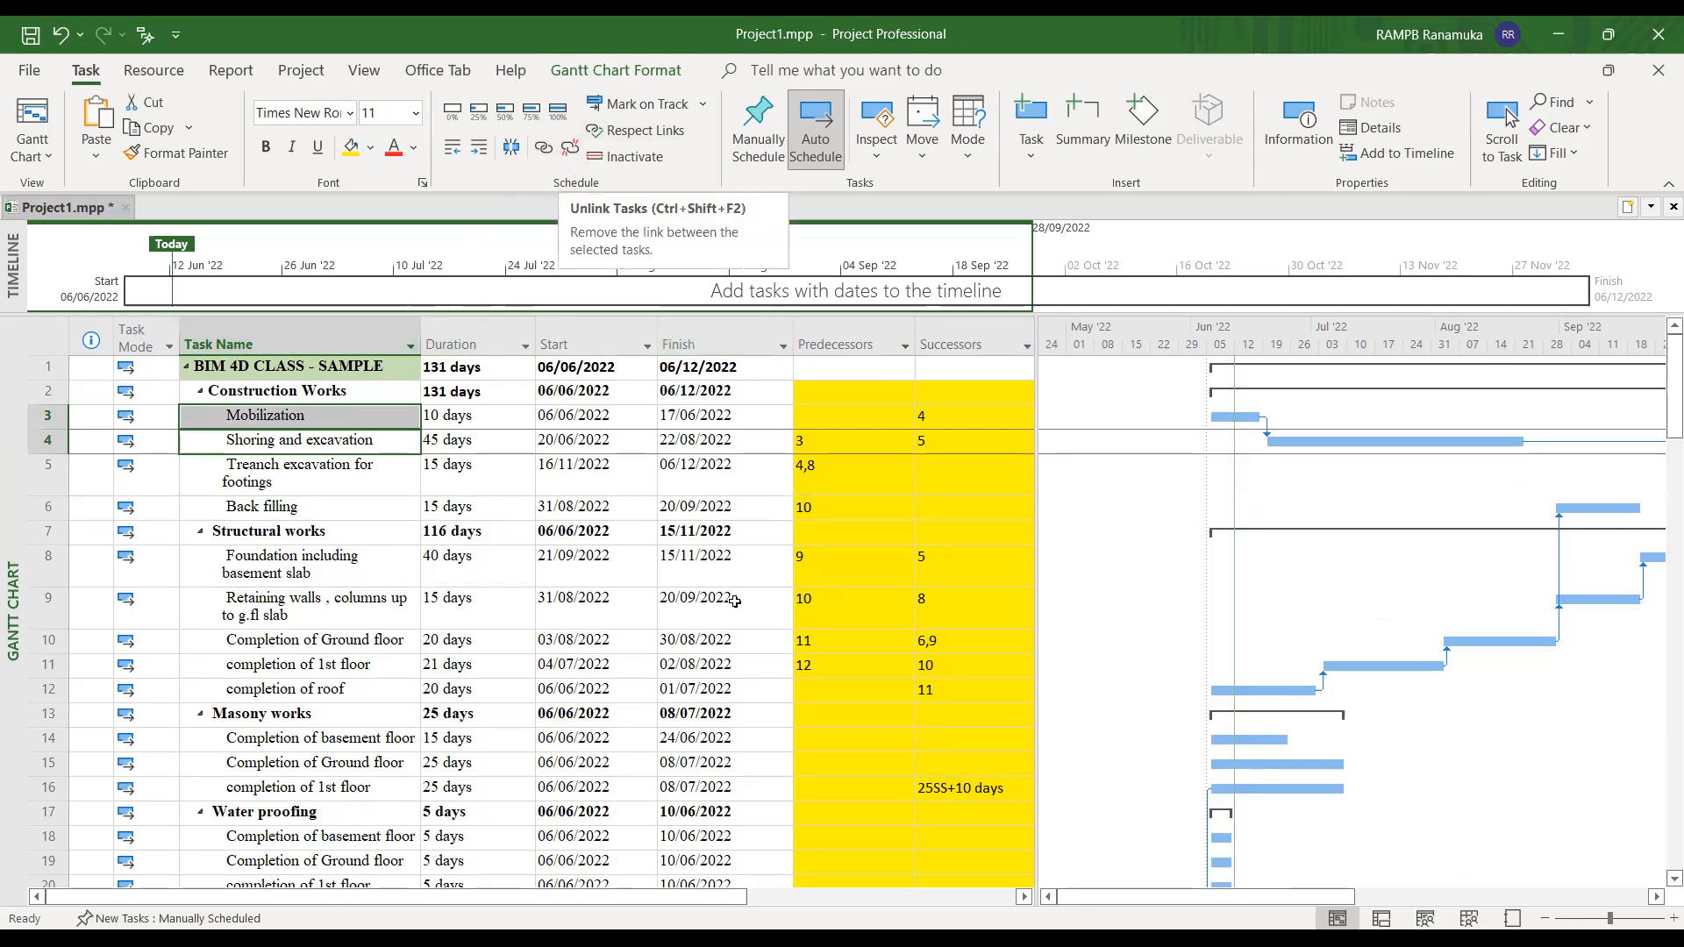
{"action": "left_click", "coordinate": [643, 575]}
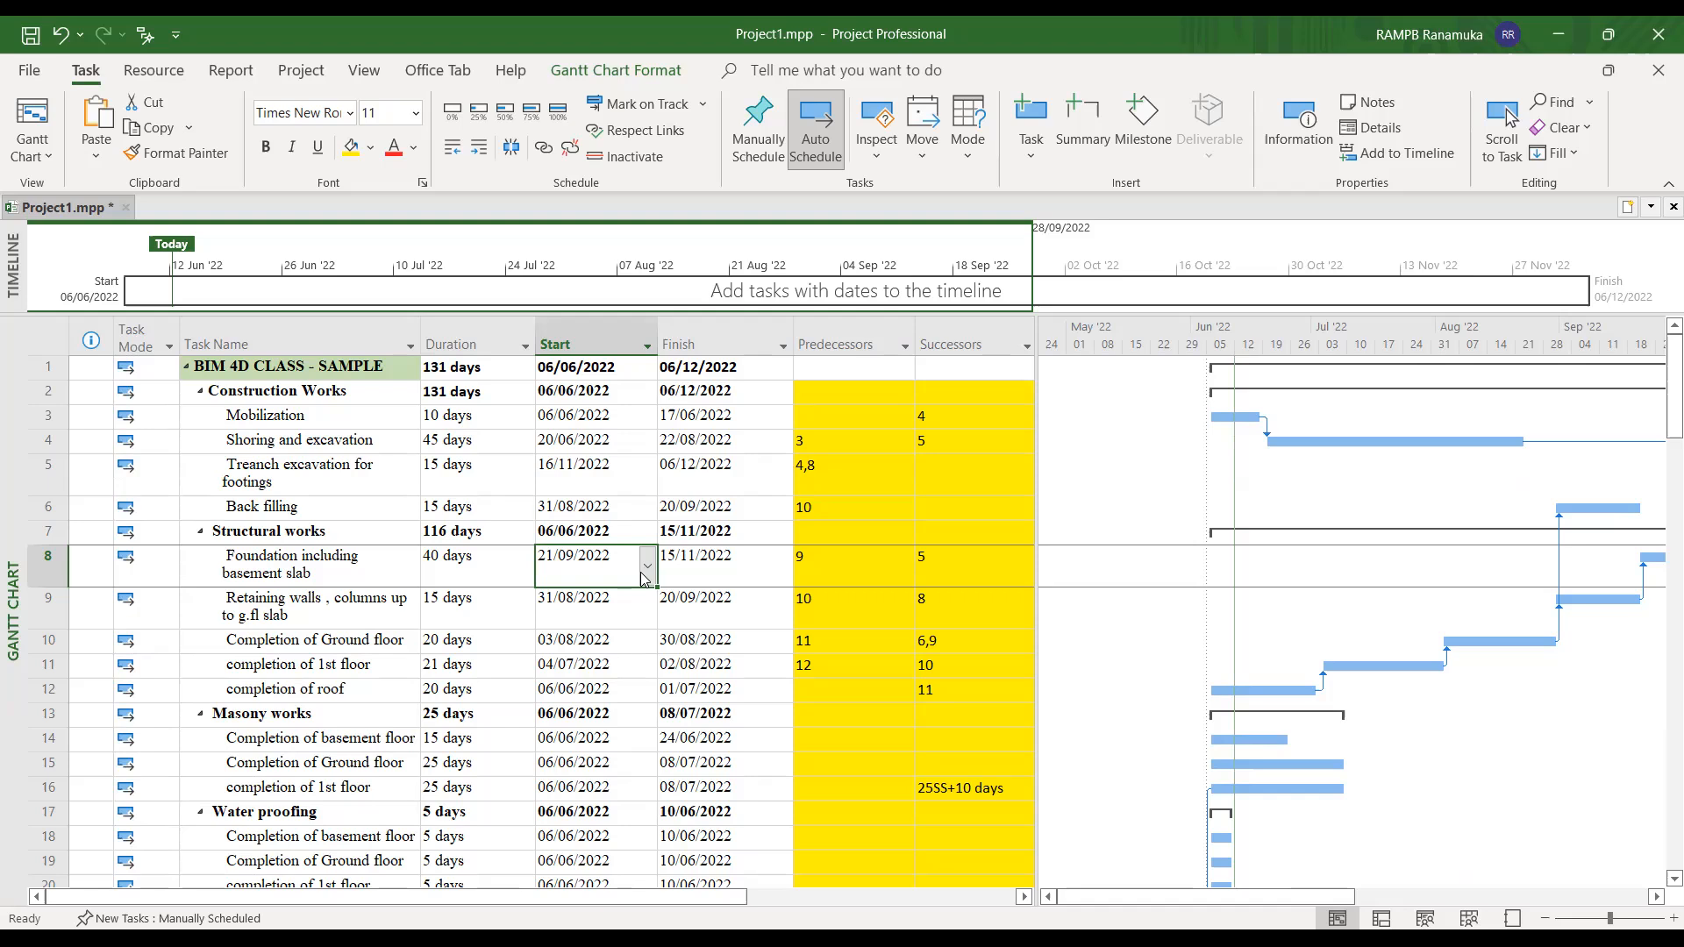
{"action": "left_click", "coordinate": [271, 481]}
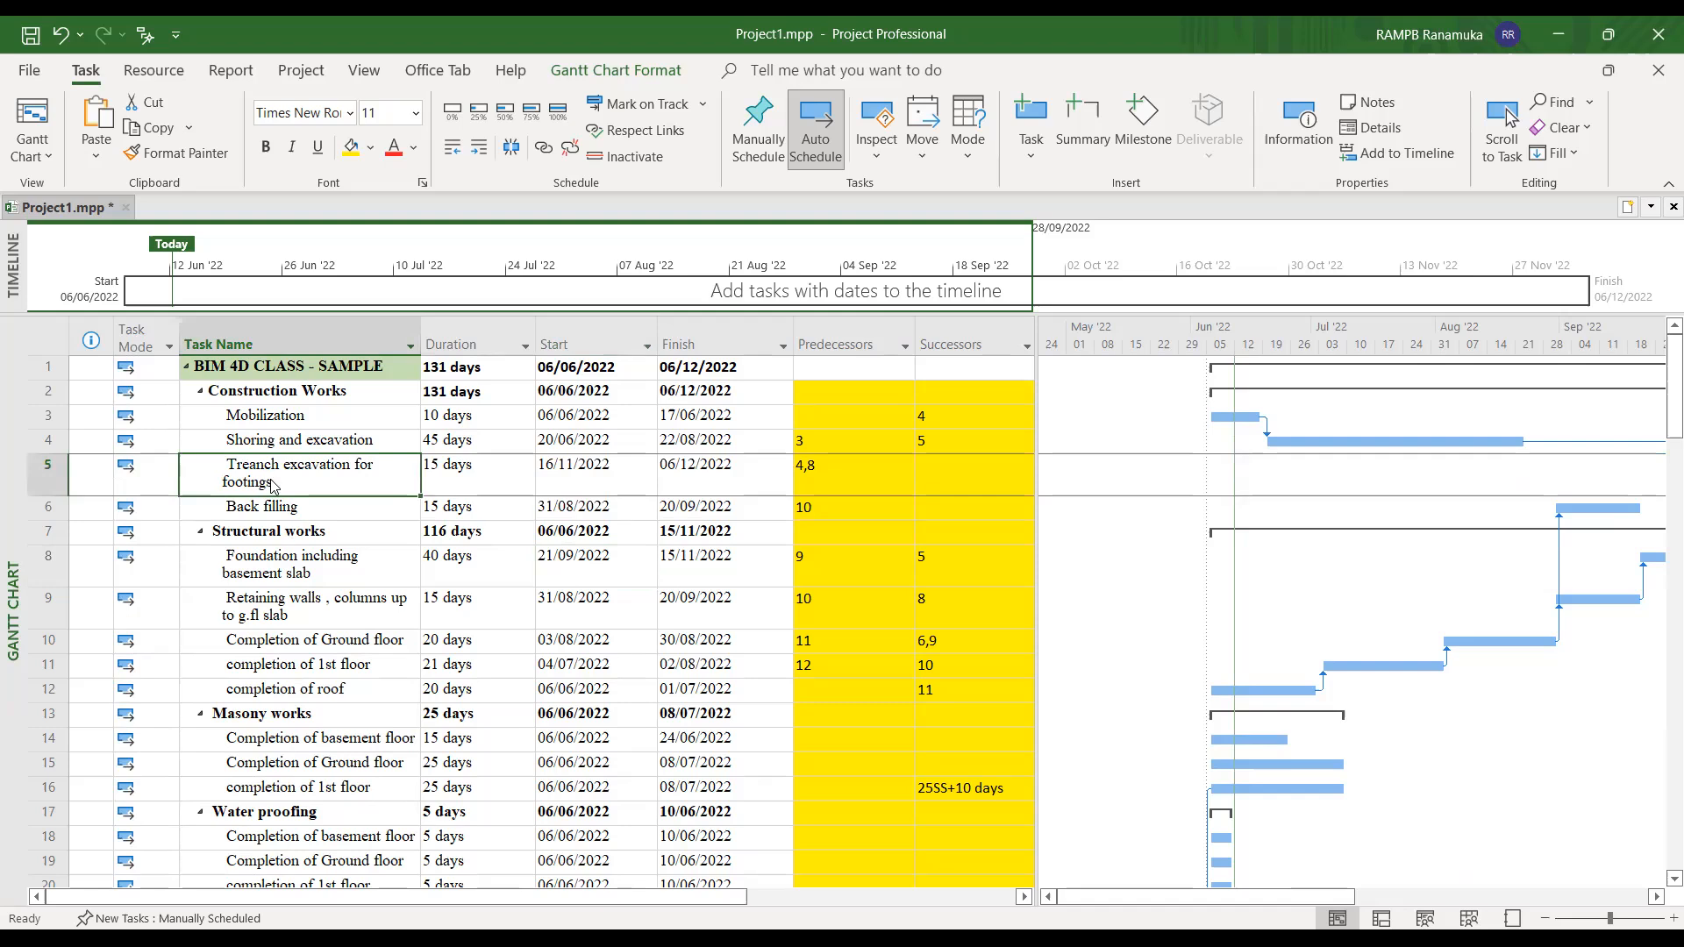
{"action": "right_click", "coordinate": [271, 484]}
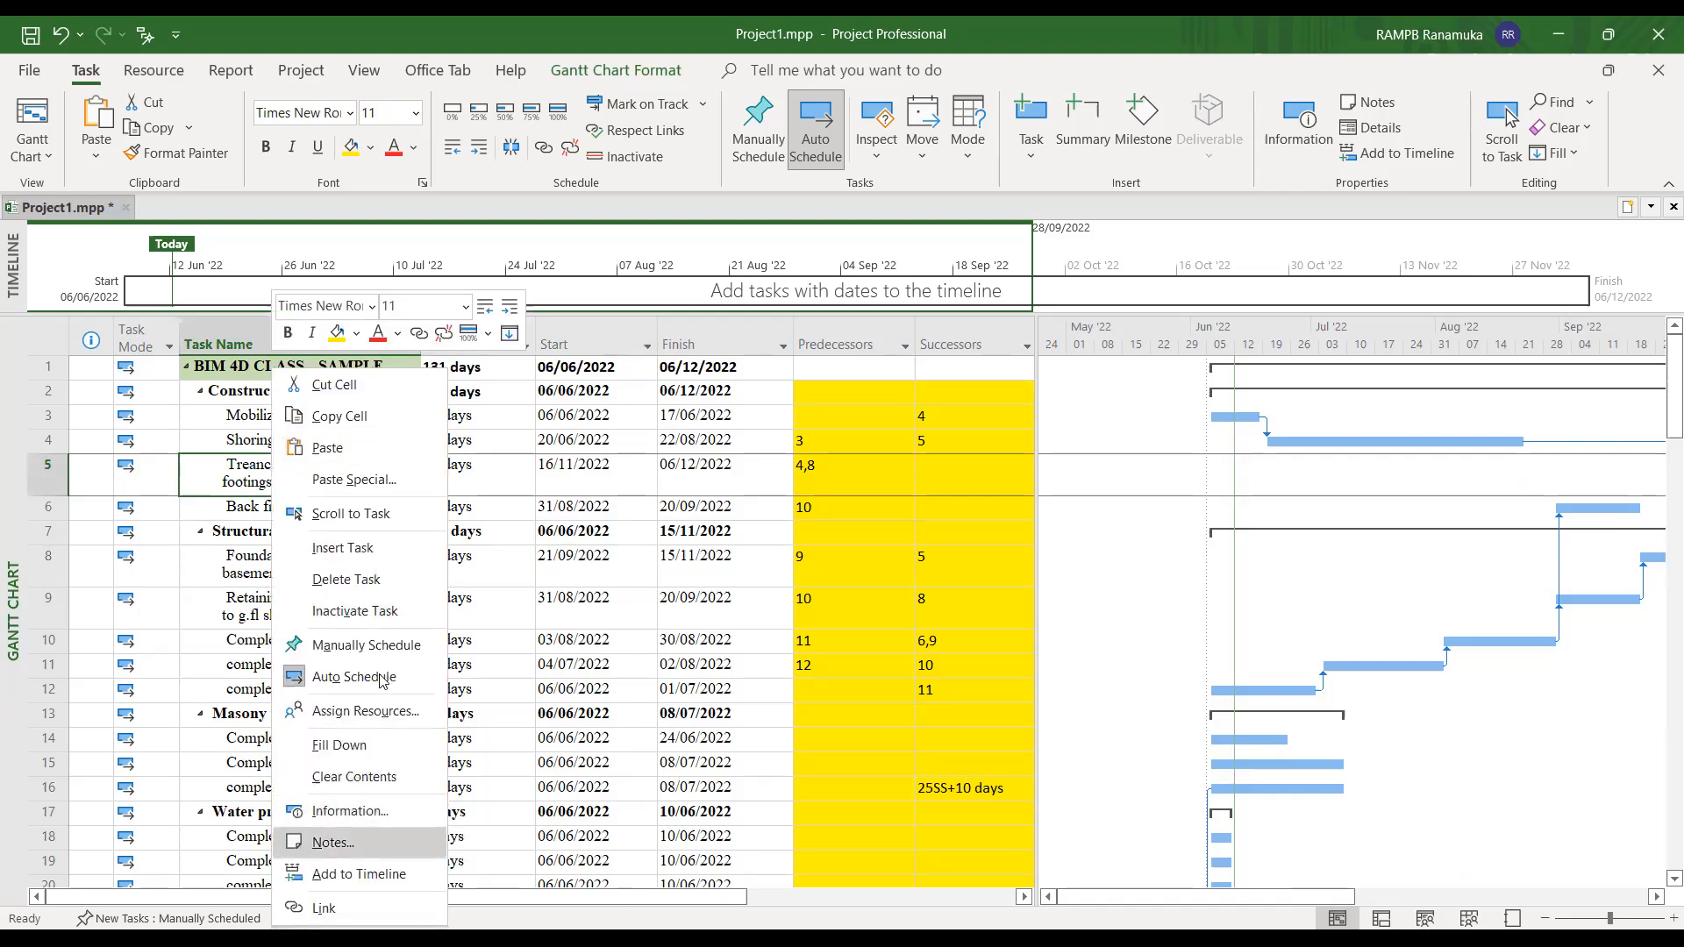
{"action": "left_click", "coordinate": [302, 844]}
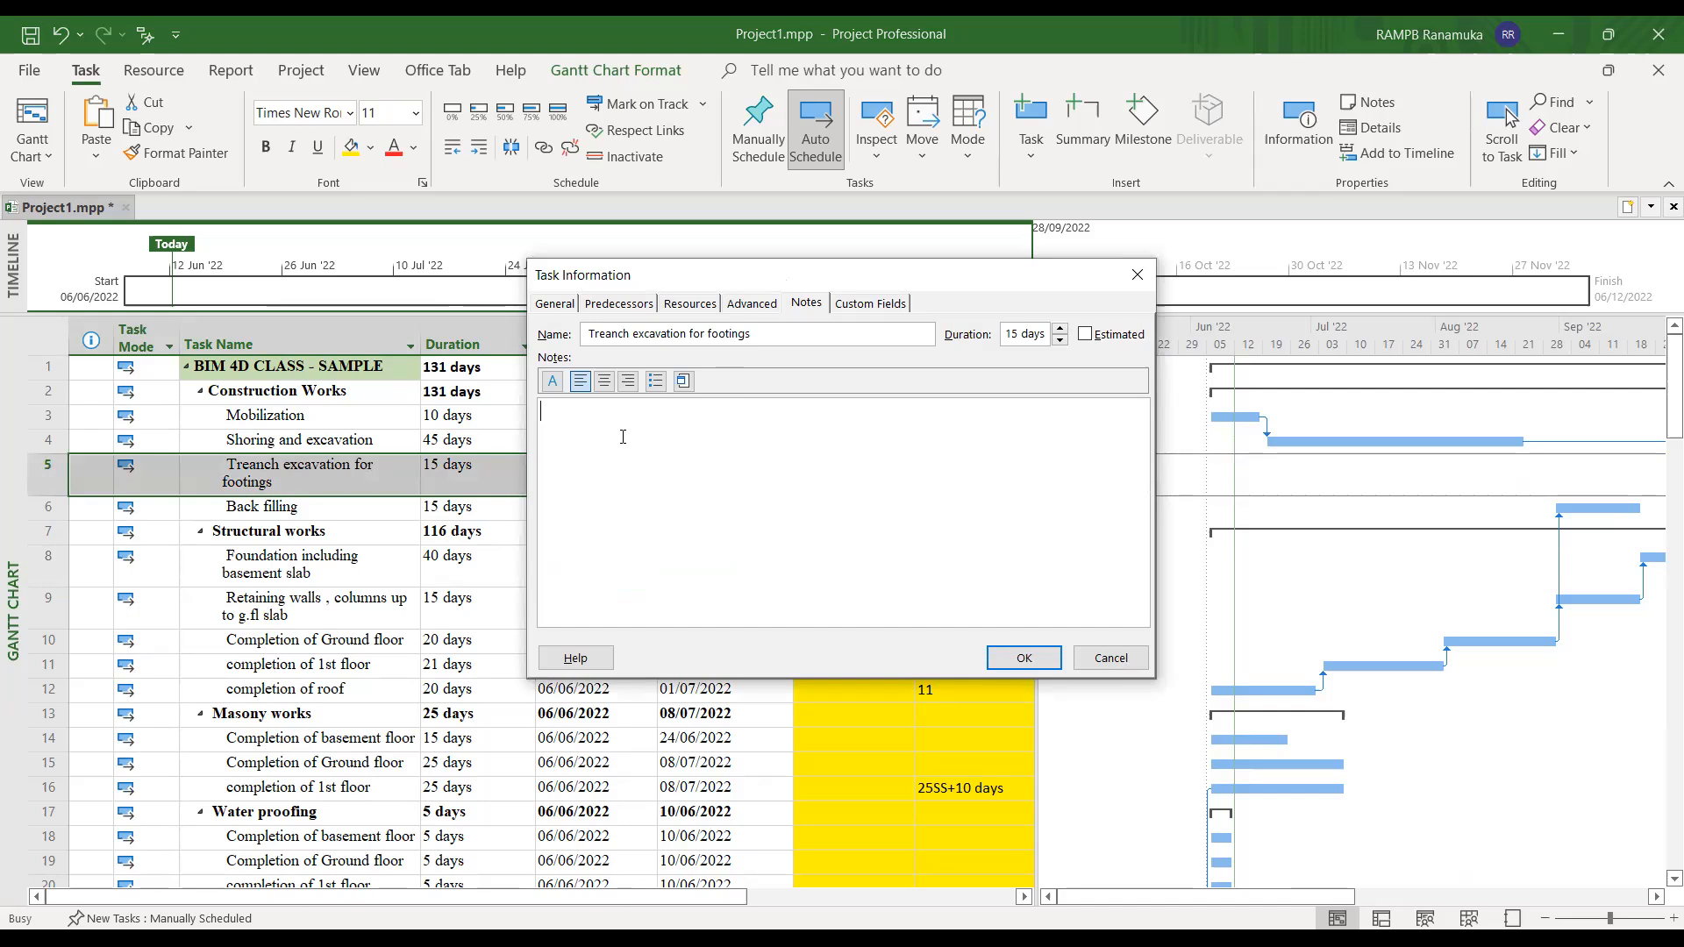
{"action": "left_click", "coordinate": [1130, 288]}
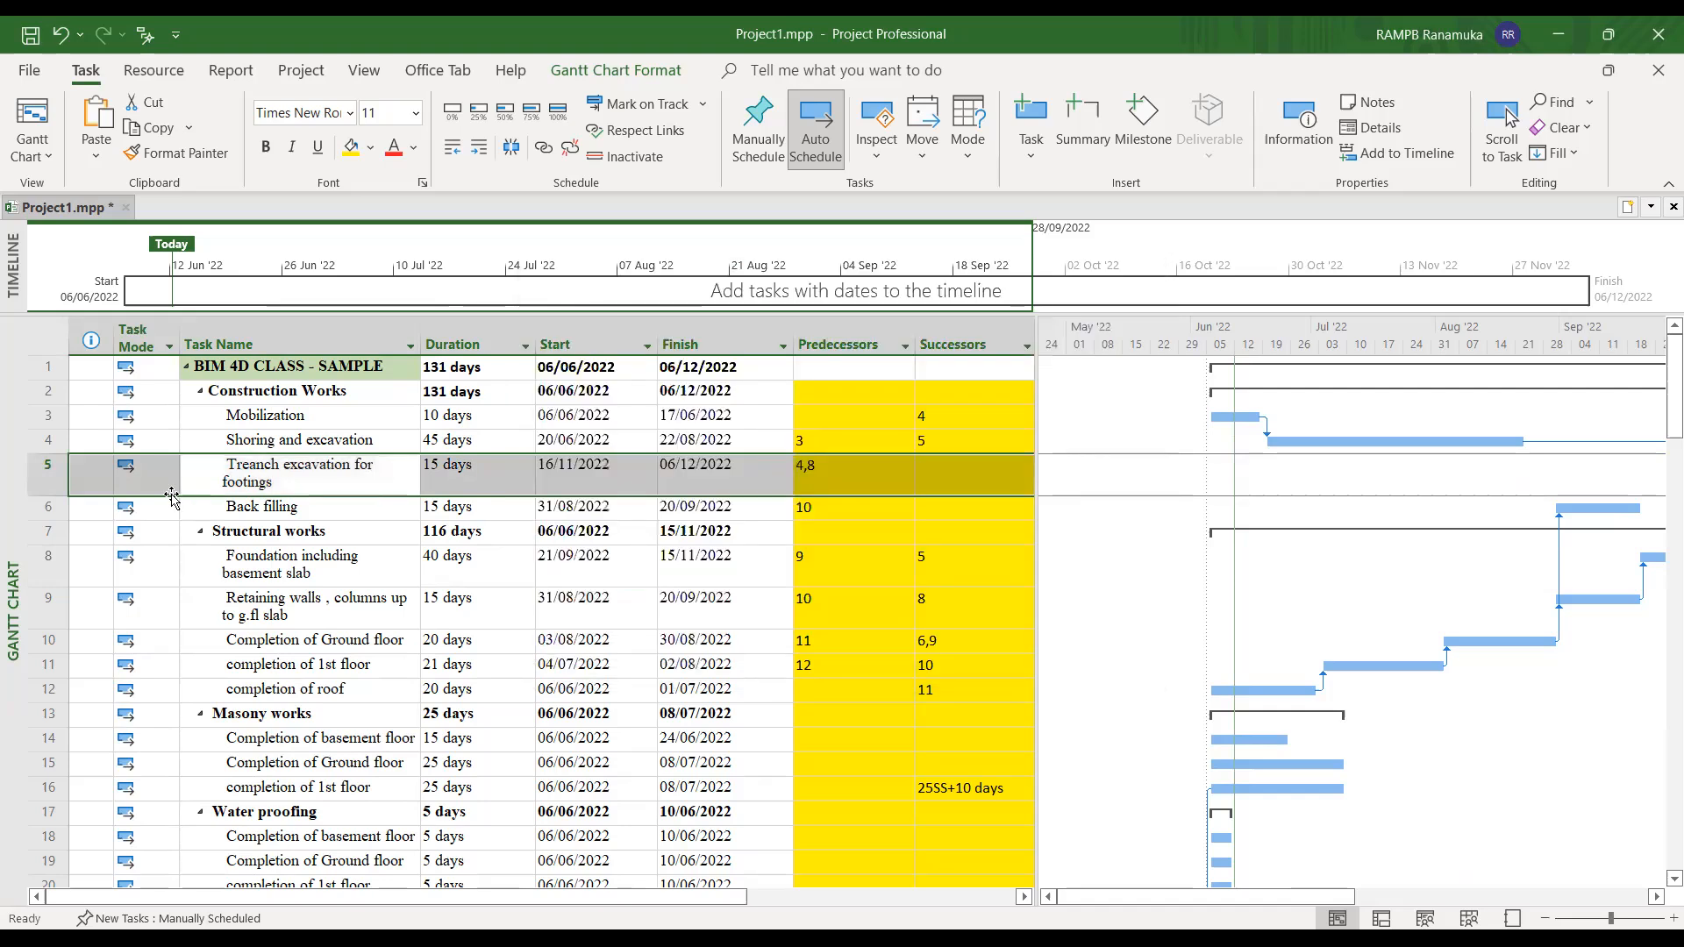
- Add the note "MANUAL OR EQUIPMENT" to the Treanch excavation for footings task
{"action": "right_click", "coordinate": [279, 477]}
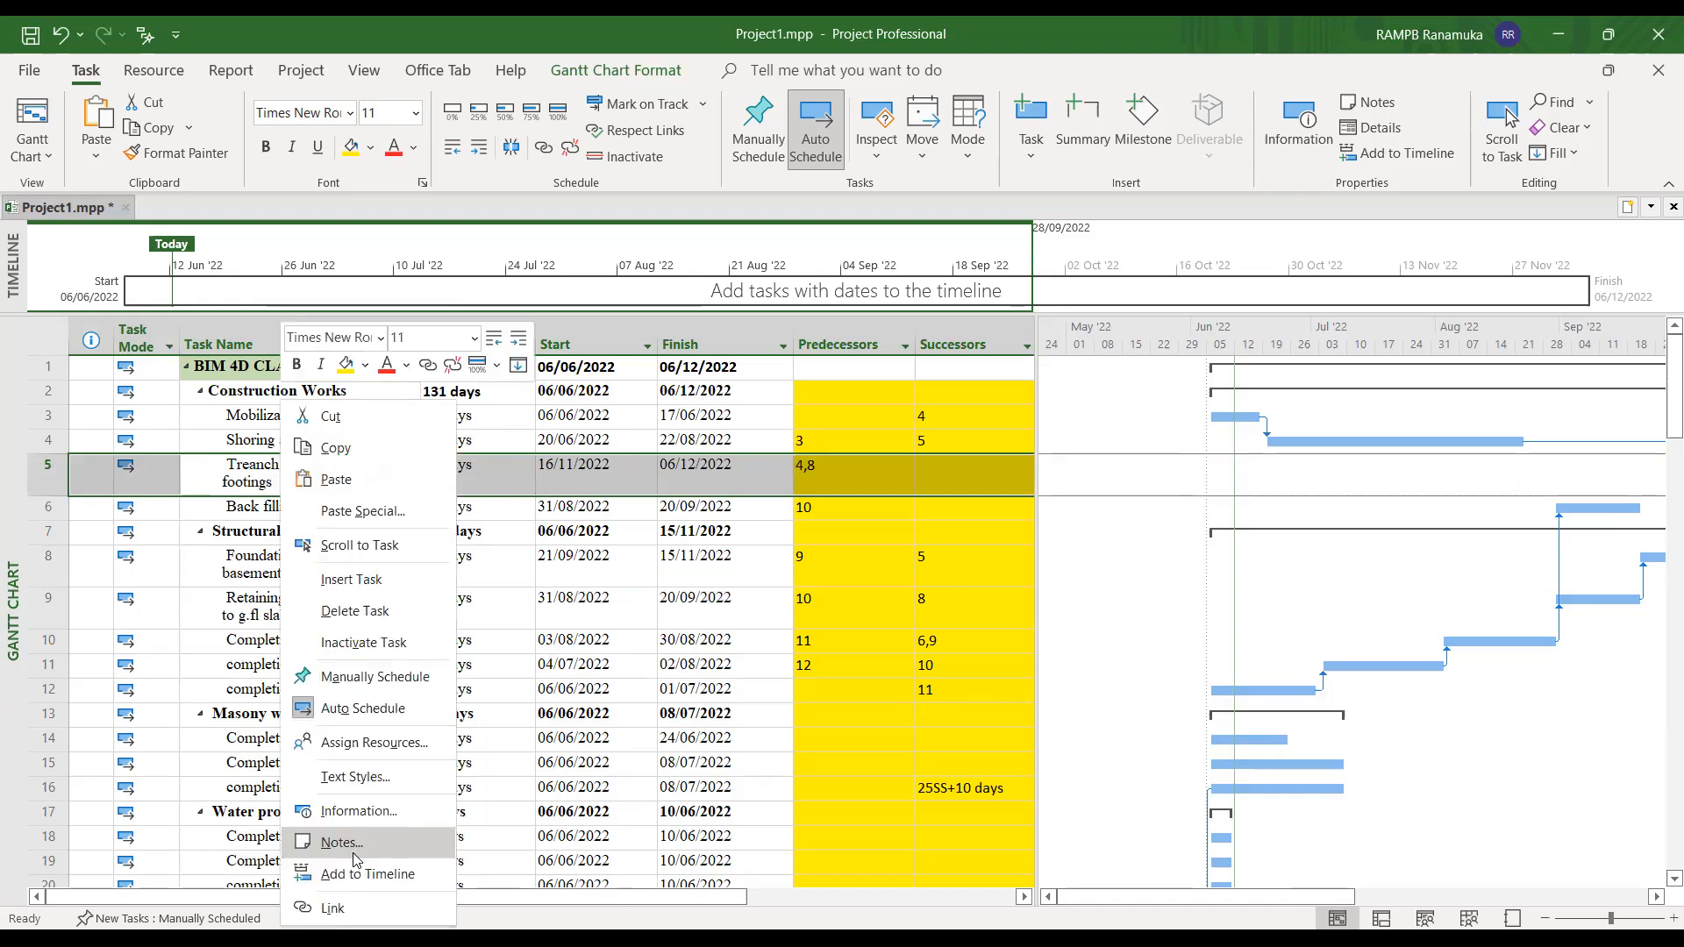
{"action": "left_click", "coordinate": [354, 849]}
{"action": "type", "text": "MATR"}
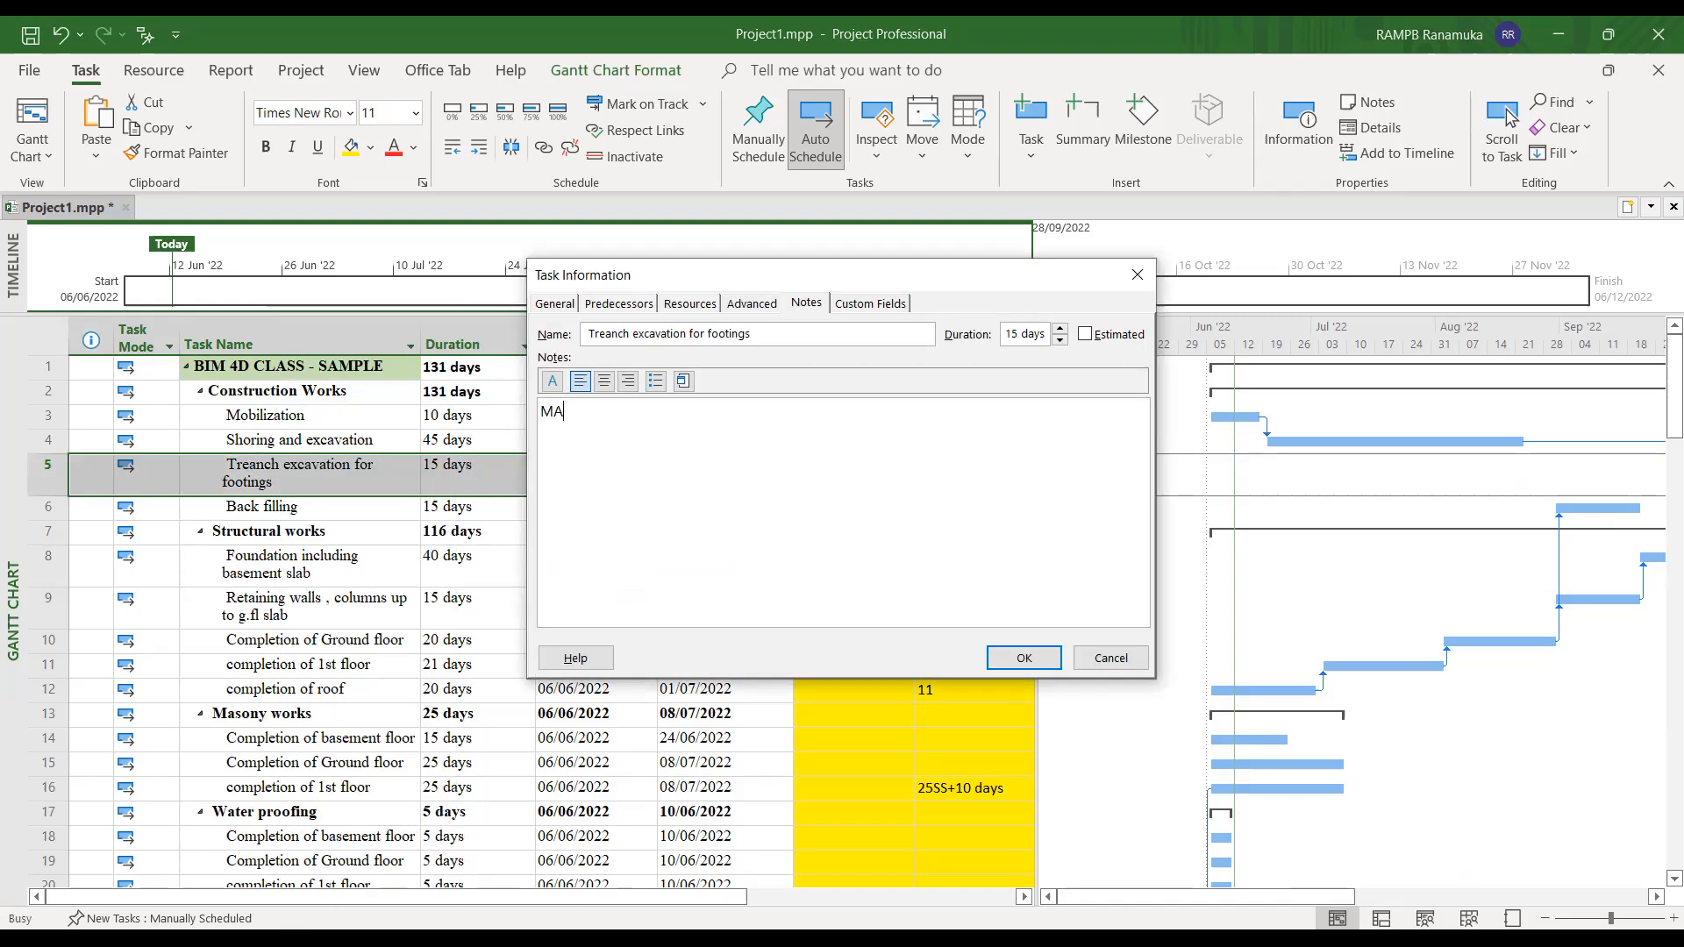
{"action": "key", "text": "BackSpace"}
{"action": "key", "text": "BackSpace"}
{"action": "key", "text": "BackSpace"}
{"action": "key", "text": "BackSpace"}
{"action": "type", "text": "MANUAL"}
{"action": "type", "text": "OR"}
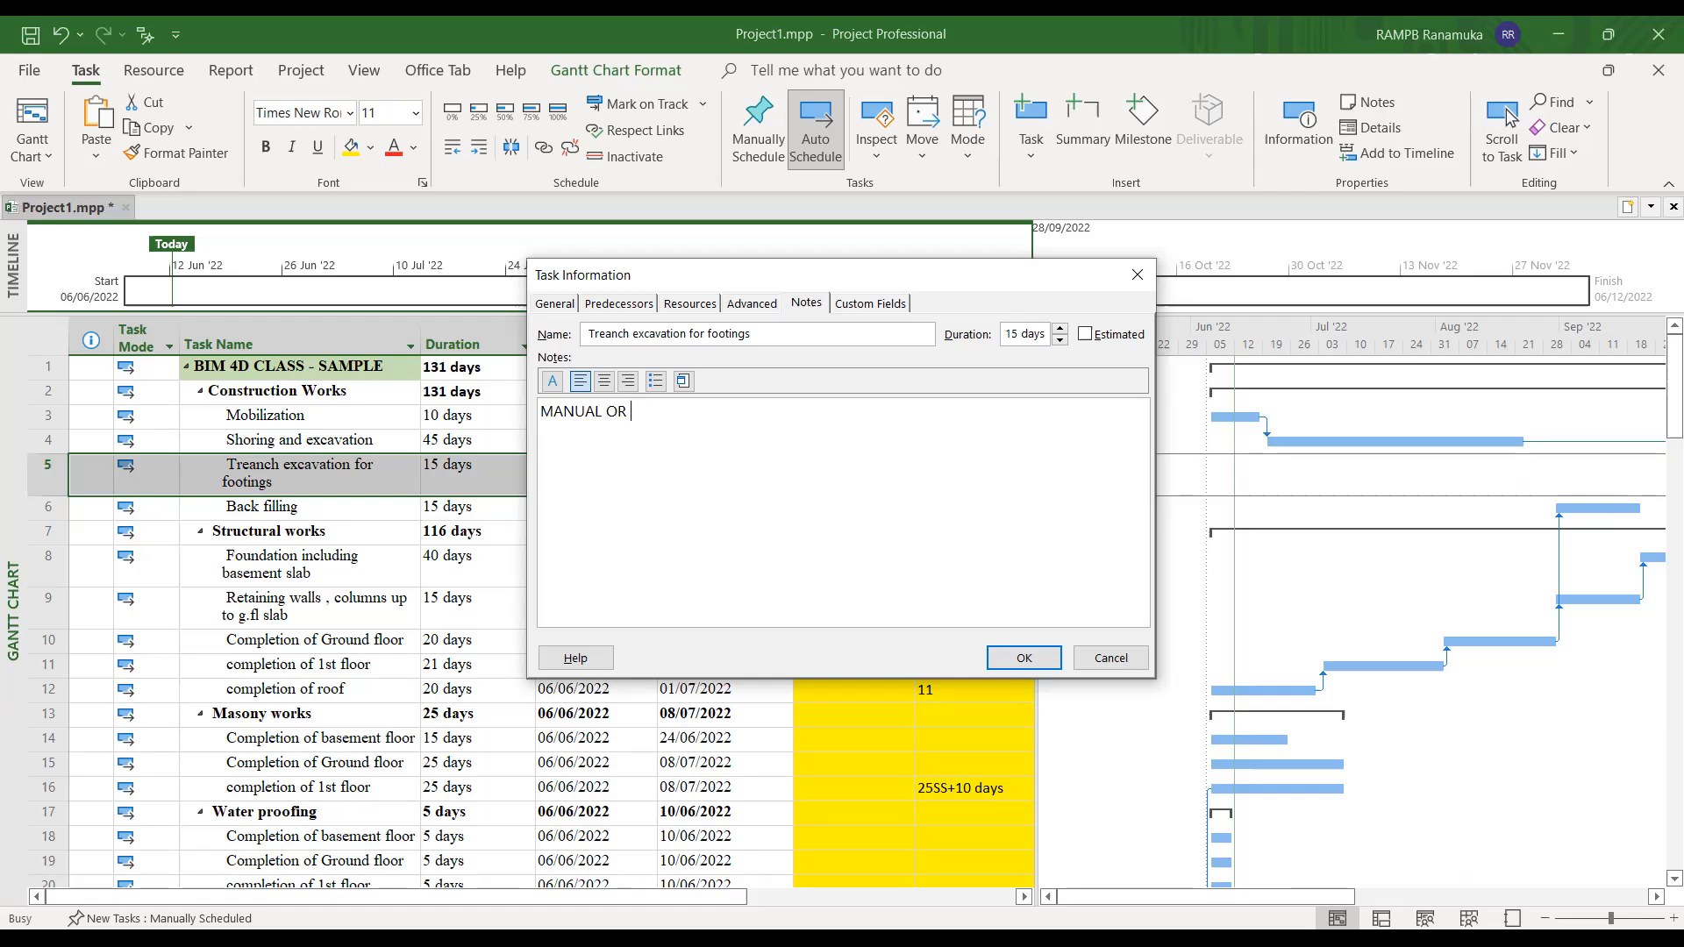
{"action": "type", "text": "EQUIPMW"}
{"action": "key", "text": "BackSpace"}
{"action": "type", "text": "ENT"}
{"action": "left_click", "coordinate": [1024, 658]}
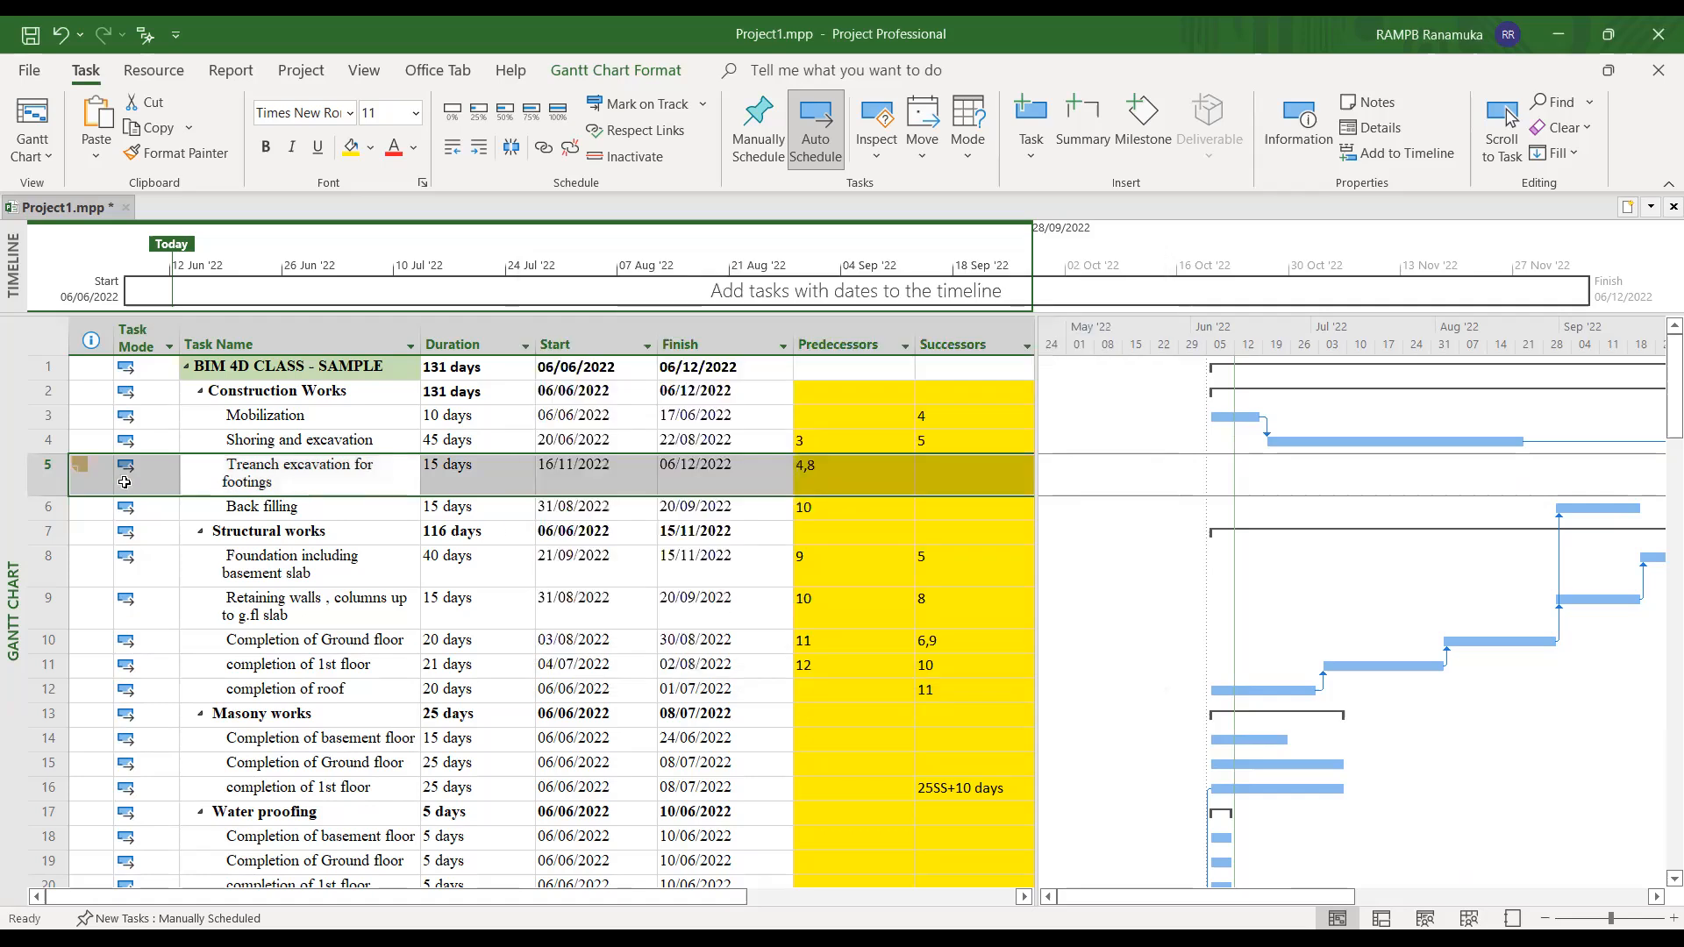
- Read the note through its indicator on the Treanch excavation for footings task
{"action": "left_click", "coordinate": [75, 465]}
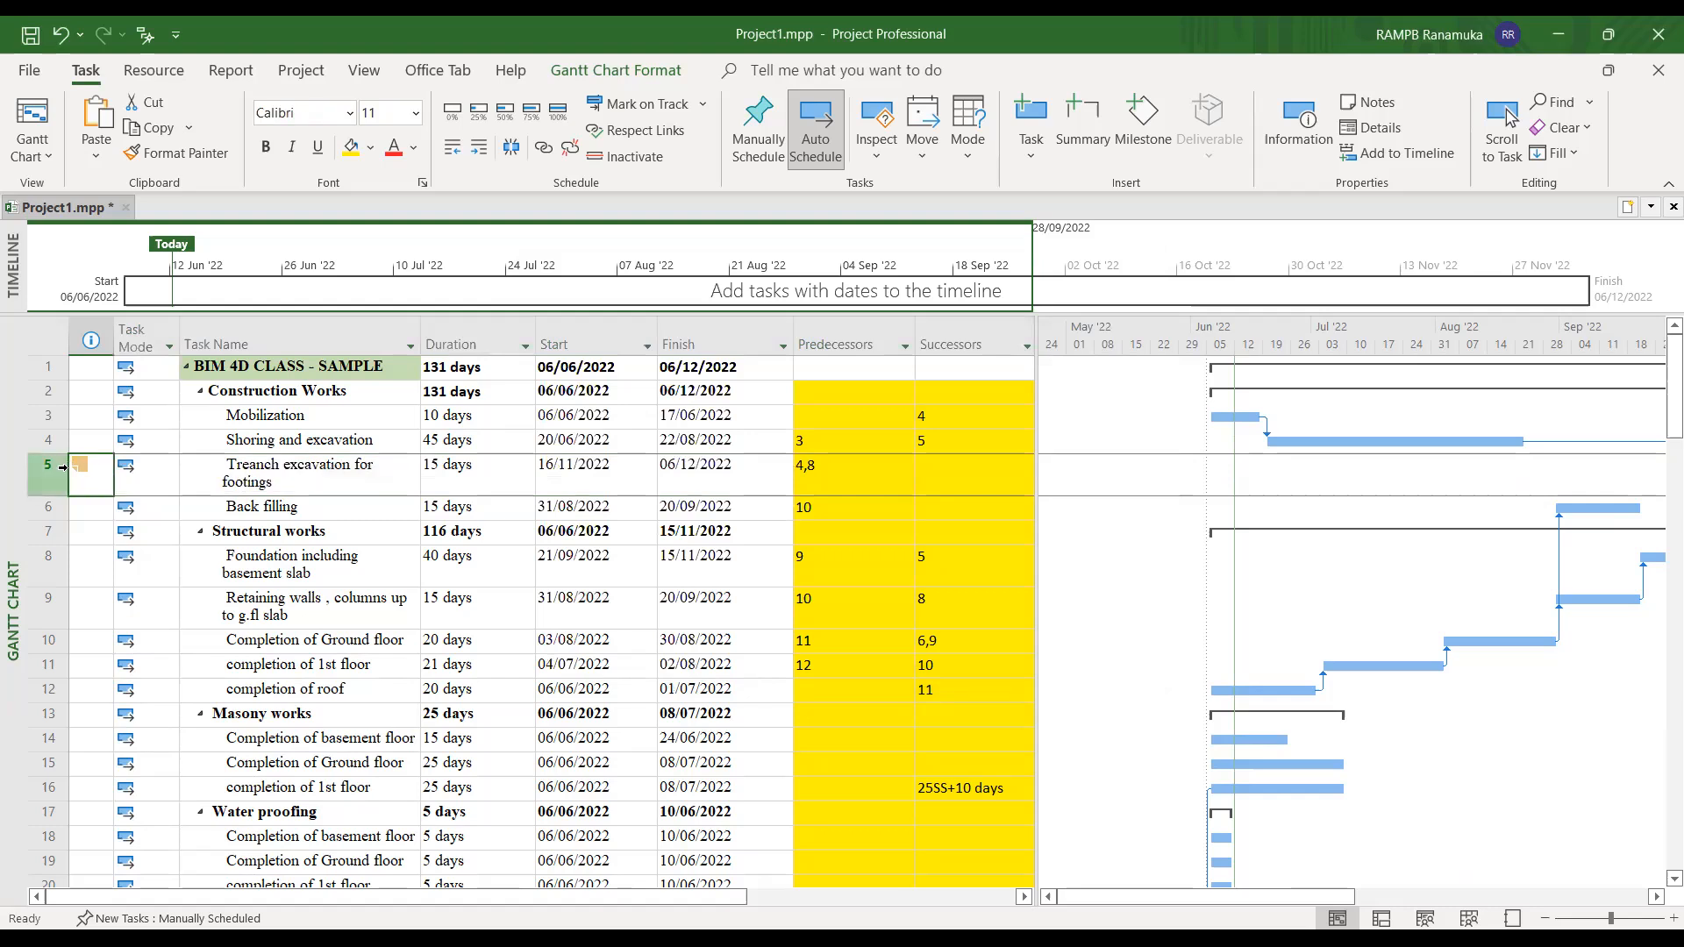
{"action": "mouse_move", "coordinate": [80, 470]}
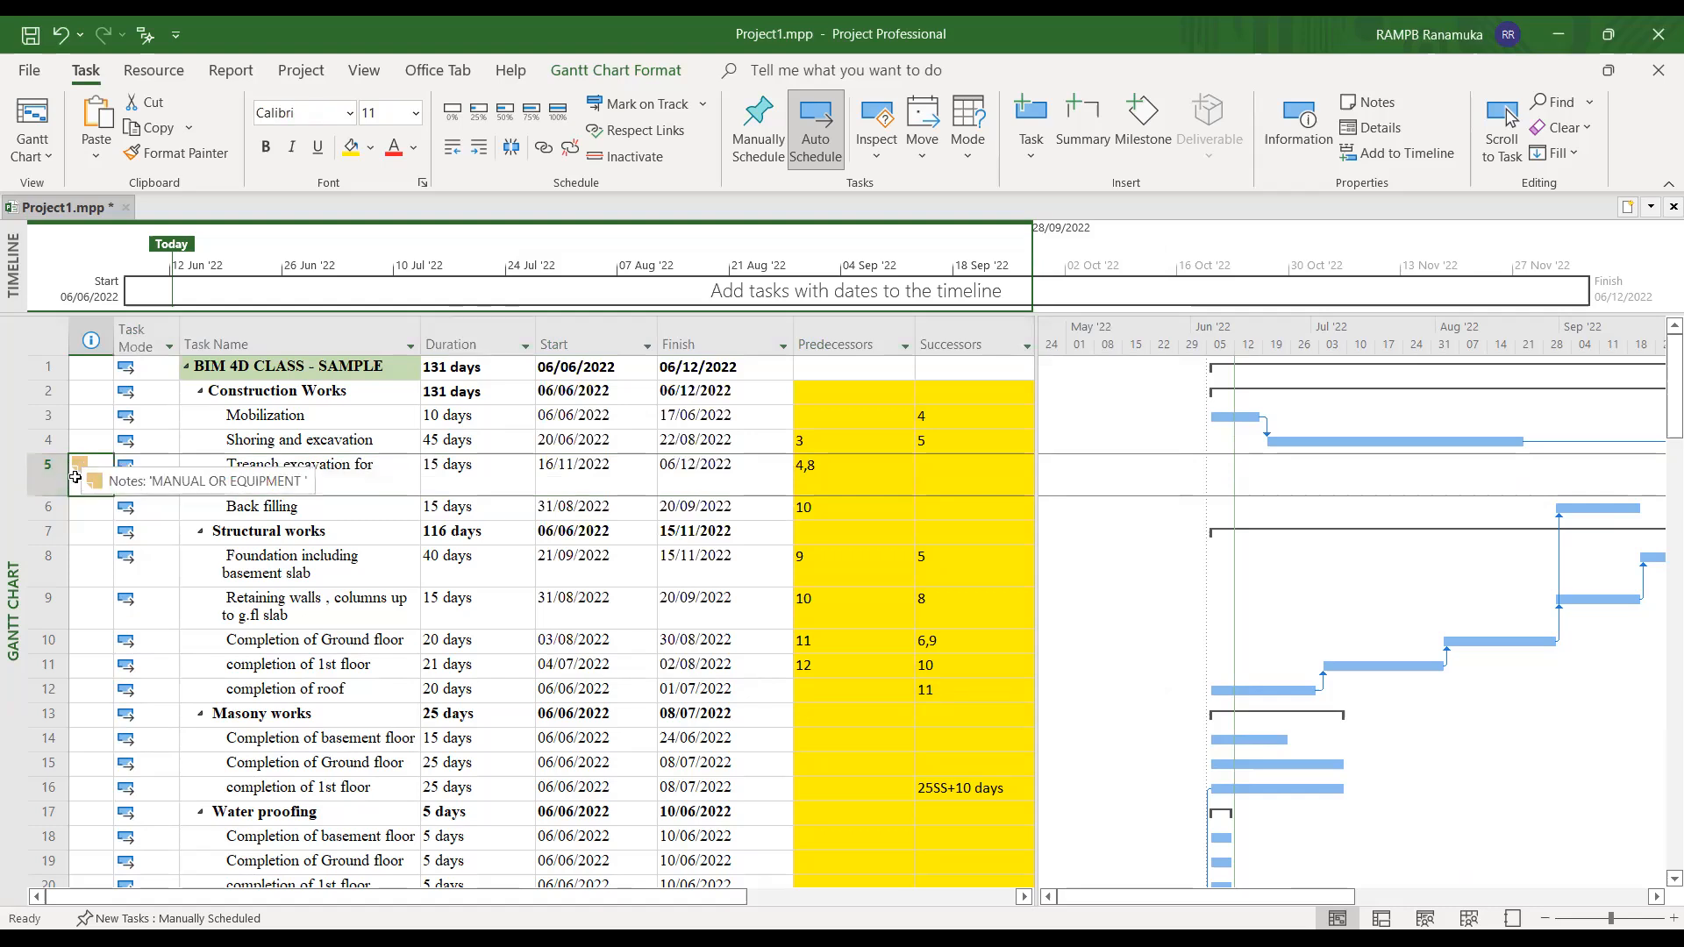
{"action": "left_click", "coordinate": [425, 484]}
{"action": "left_click", "coordinate": [84, 486]}
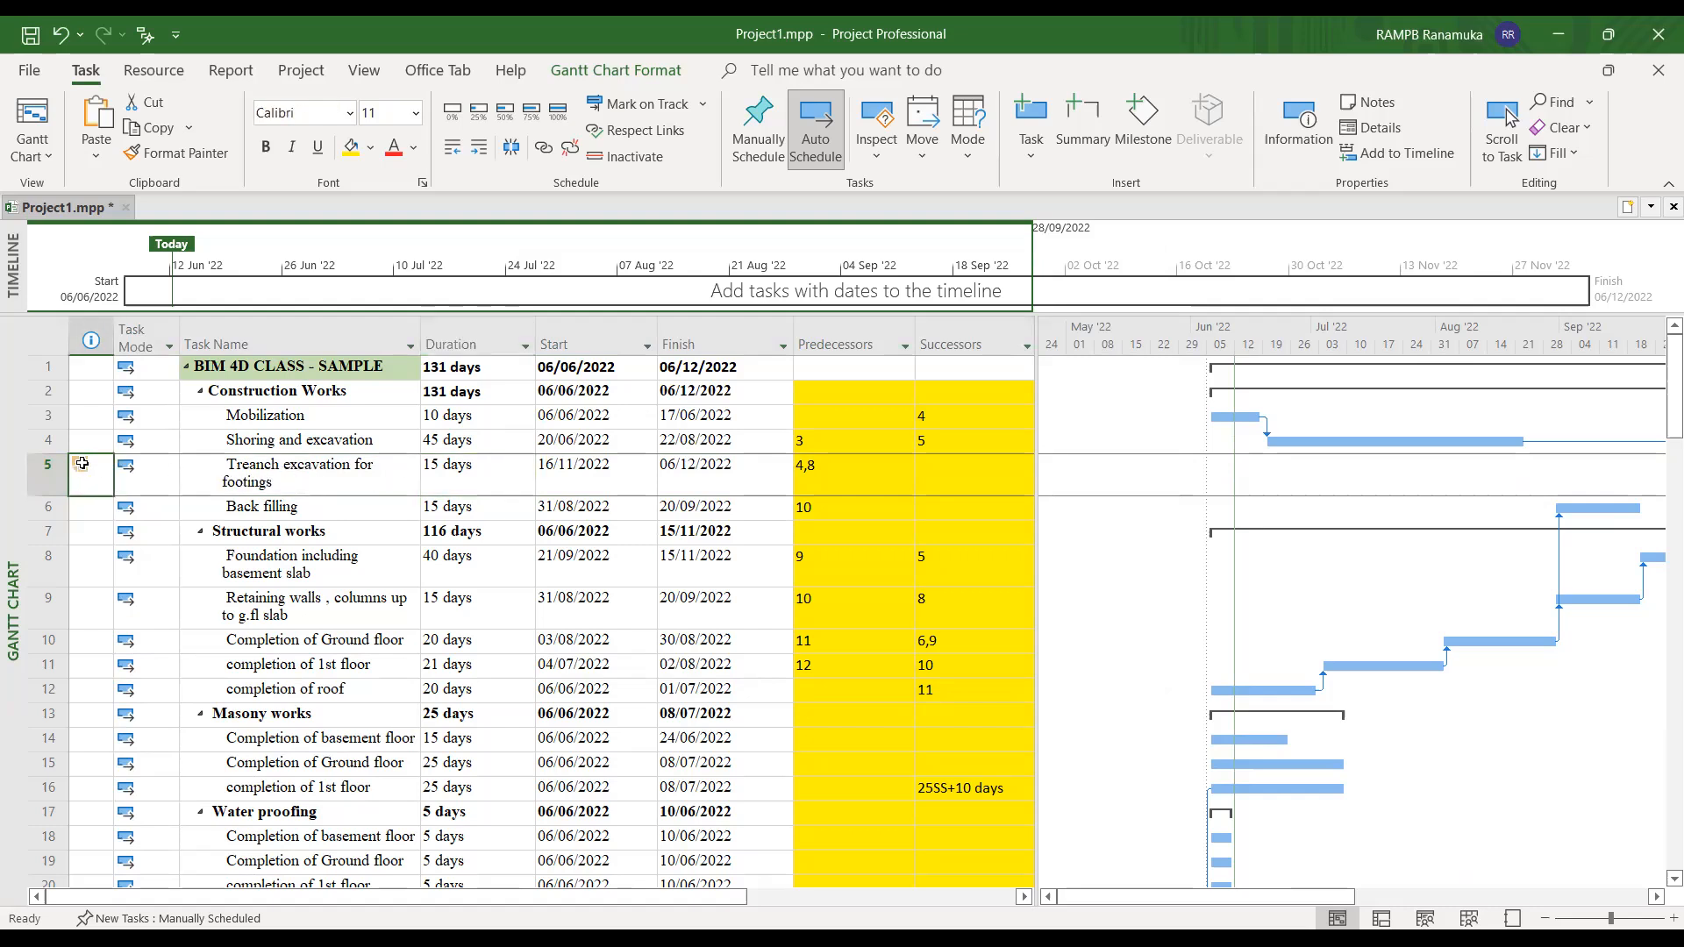
{"action": "mouse_move", "coordinate": [78, 463]}
{"action": "left_click", "coordinate": [253, 558]}
{"action": "left_click", "coordinate": [86, 470]}
{"action": "left_click", "coordinate": [253, 566]}
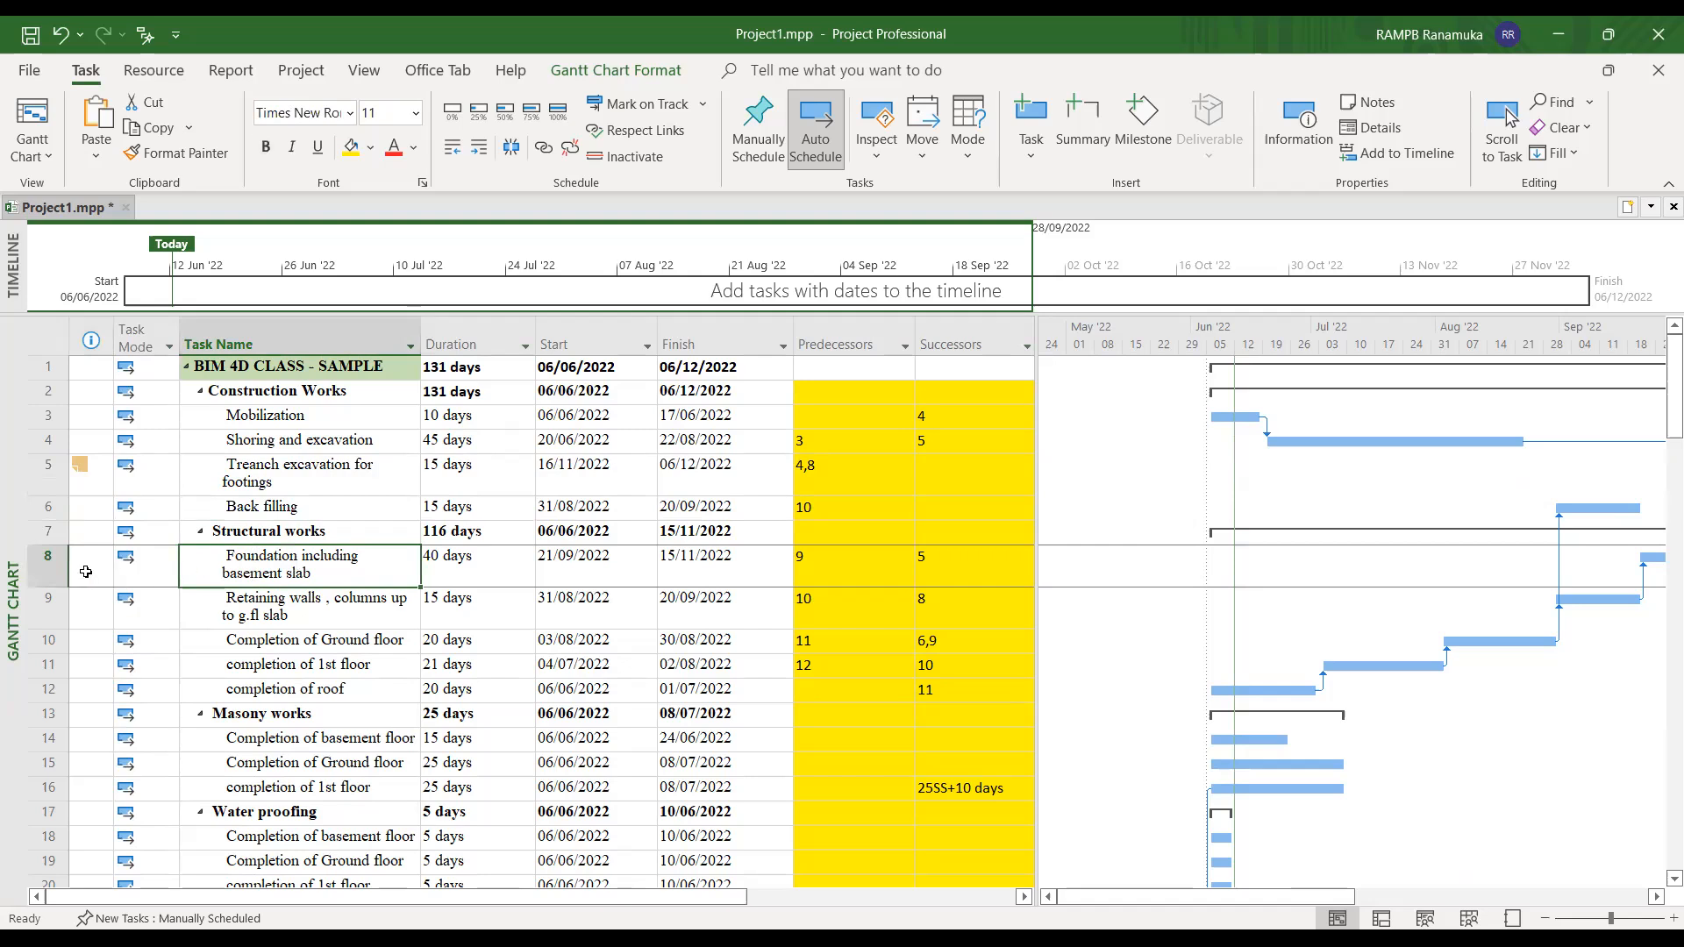
{"action": "left_click", "coordinate": [86, 572]}
{"action": "left_click", "coordinate": [268, 566]}
{"action": "left_click", "coordinate": [290, 616]}
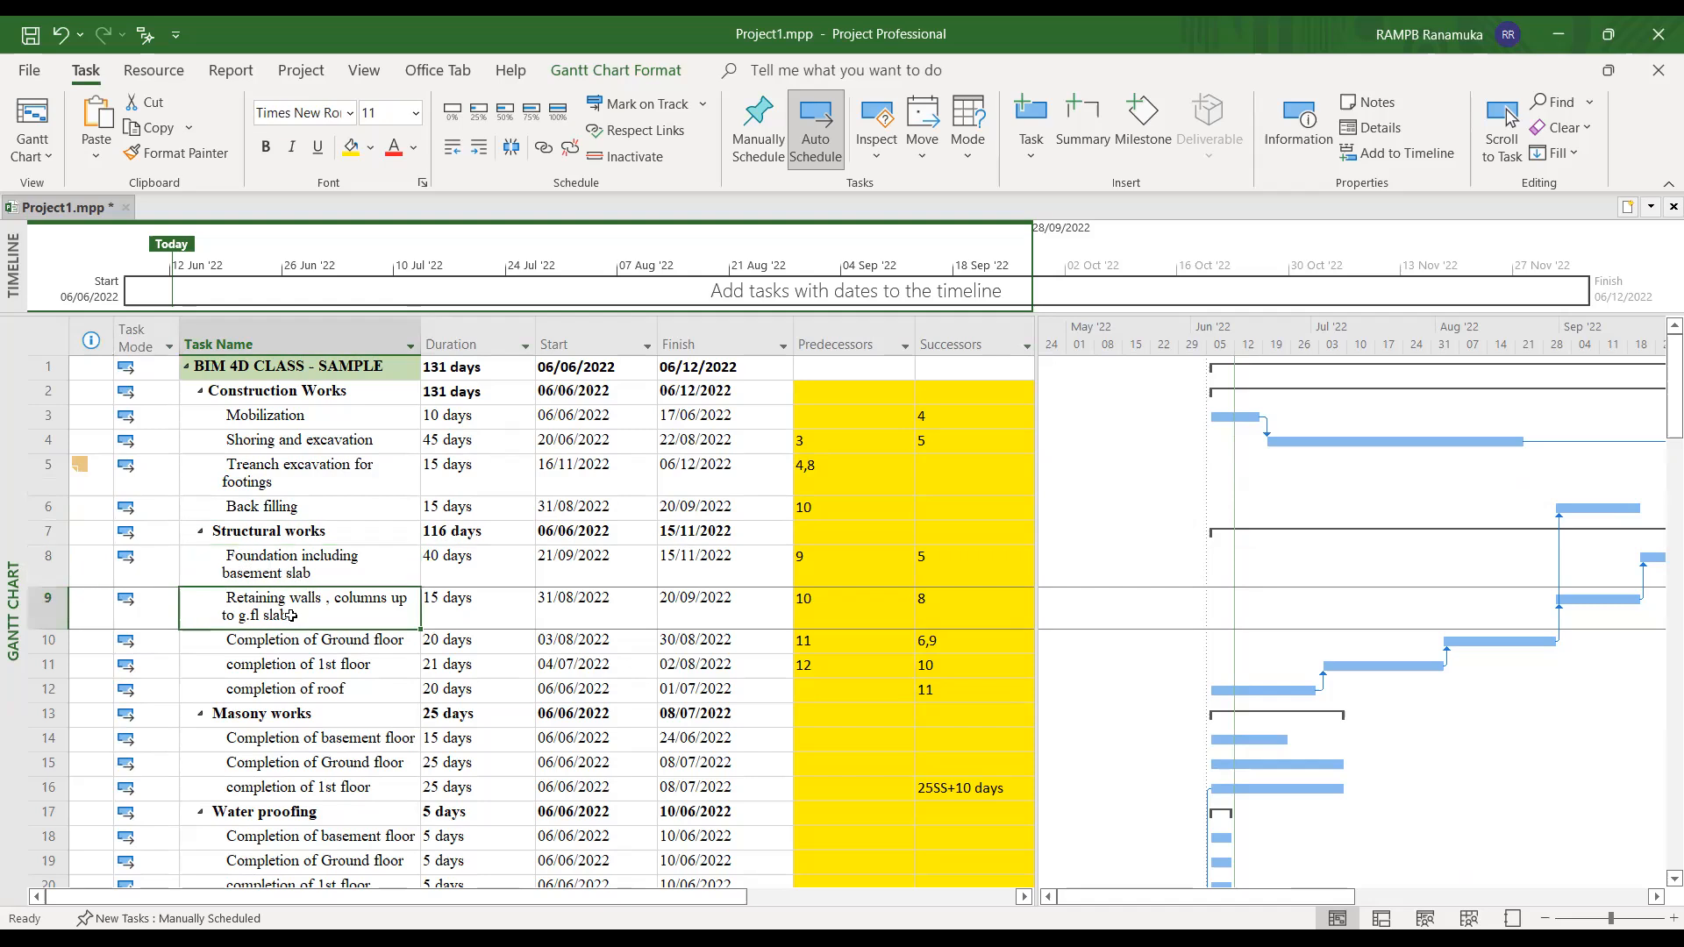
{"action": "left_click", "coordinate": [95, 572]}
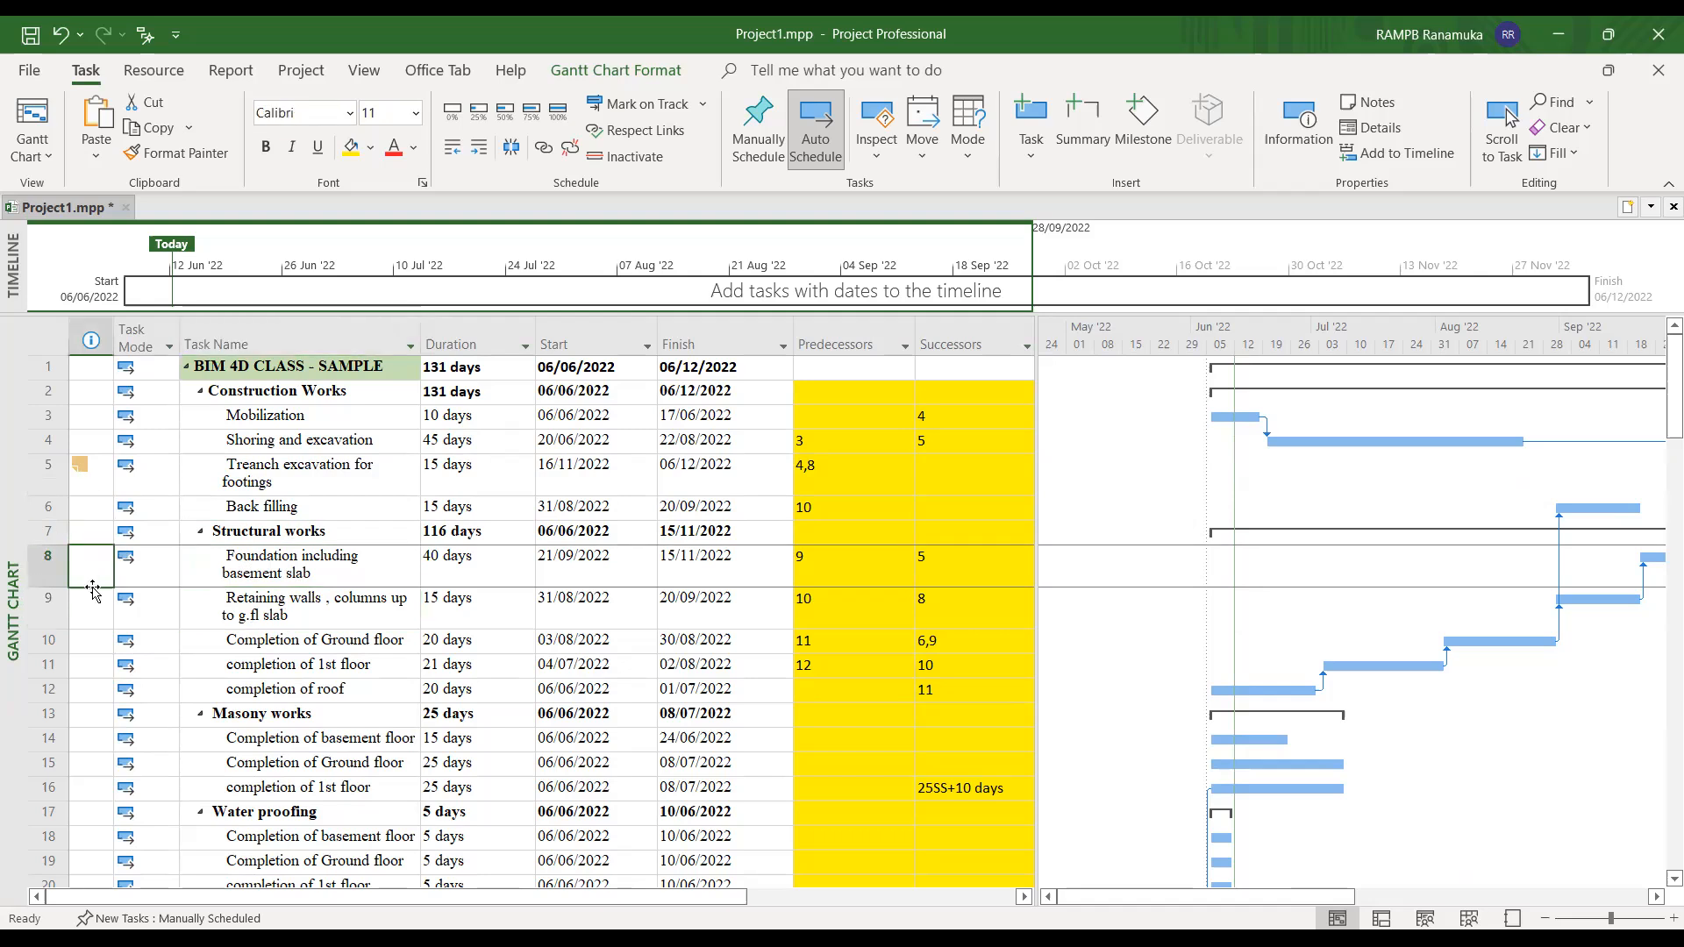
{"action": "right_click", "coordinate": [89, 561]}
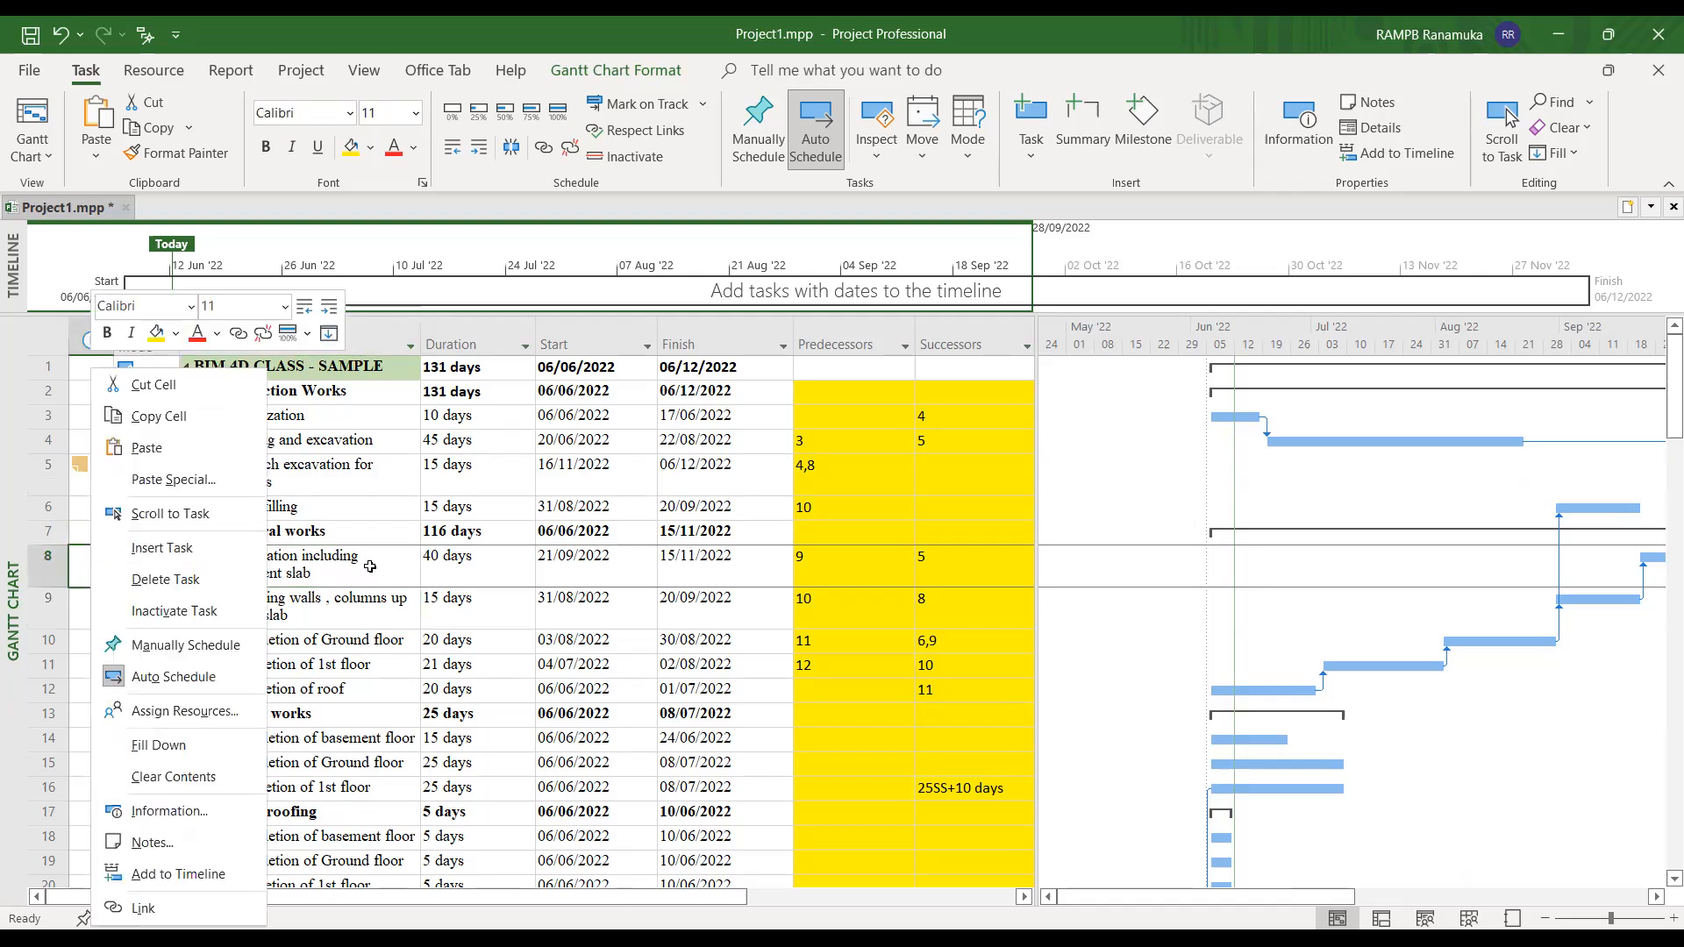
{"action": "key", "text": "Escape"}
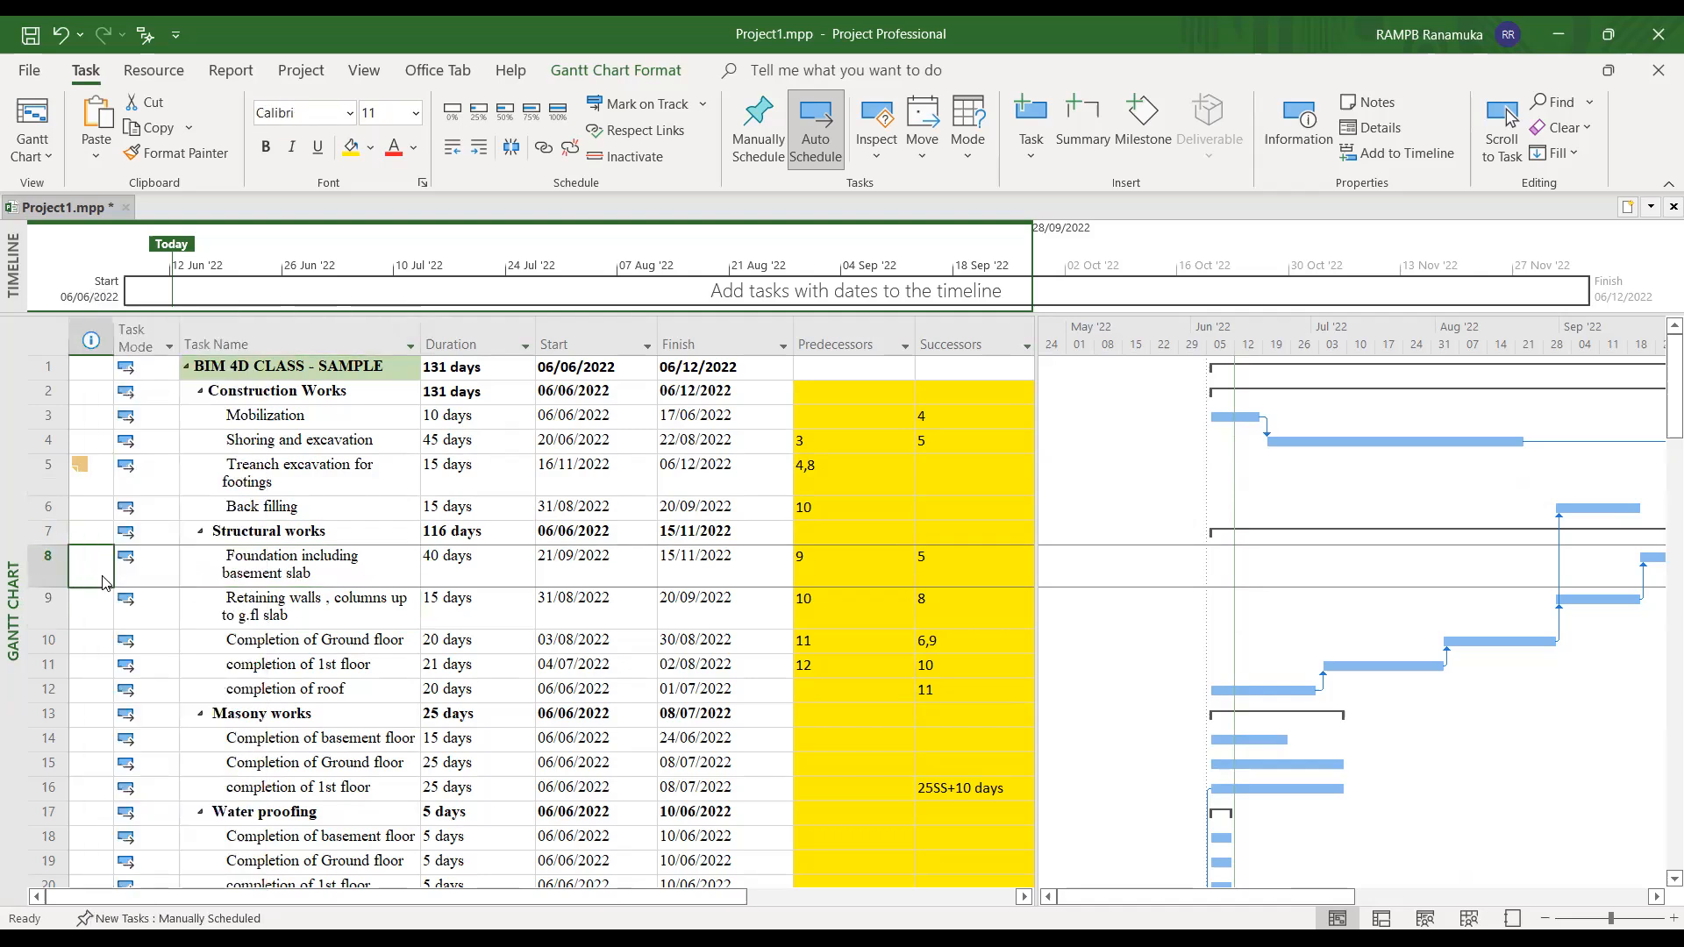
{"action": "right_click", "coordinate": [100, 577]}
{"action": "key", "text": "Escape"}
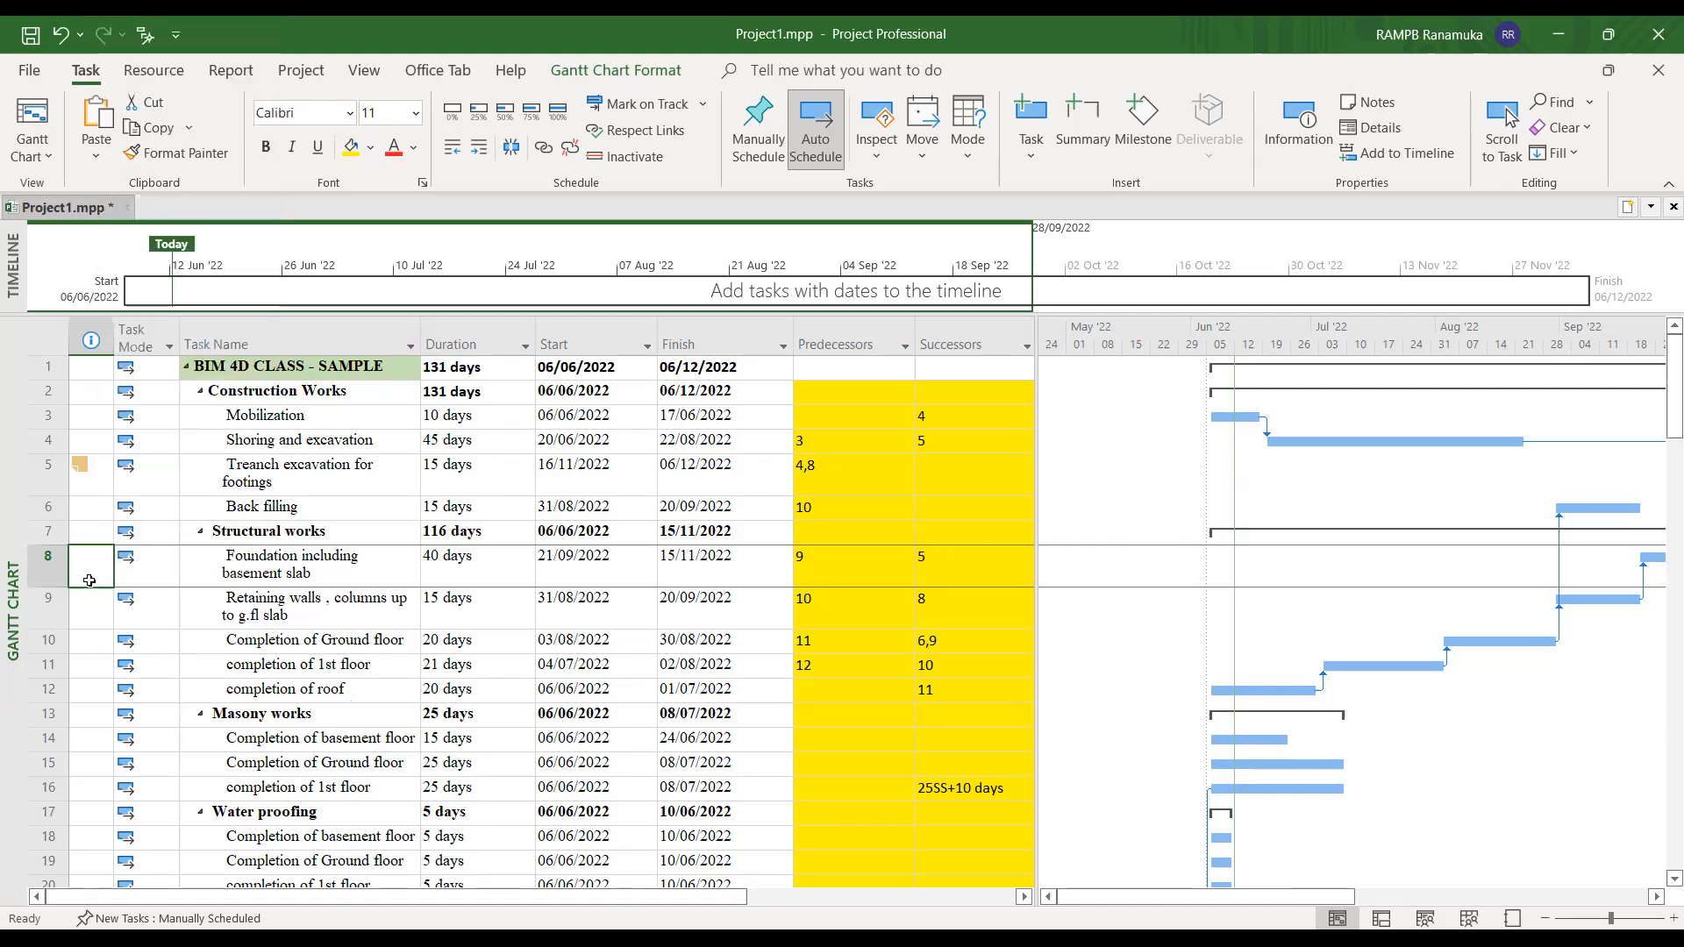
- Attach a hyperlink to the file TOTAL BILL UPDATE (Recovered).xls to the Foundation including basement slab task
{"action": "right_click", "coordinate": [95, 566]}
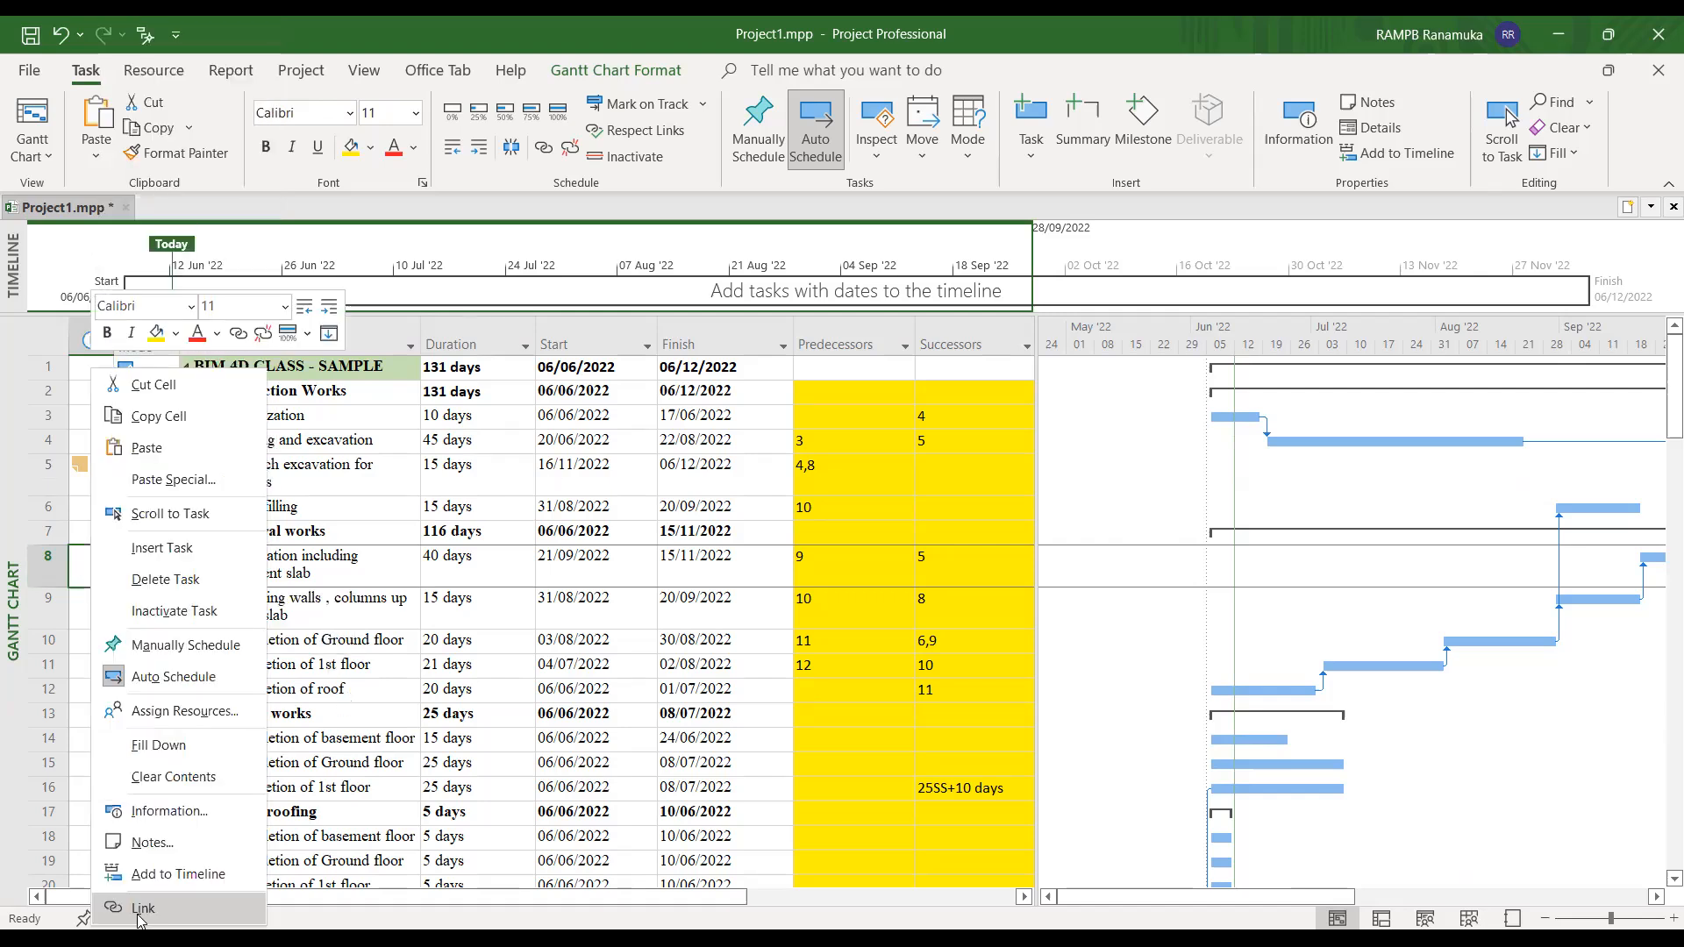
{"action": "left_click", "coordinate": [140, 909]}
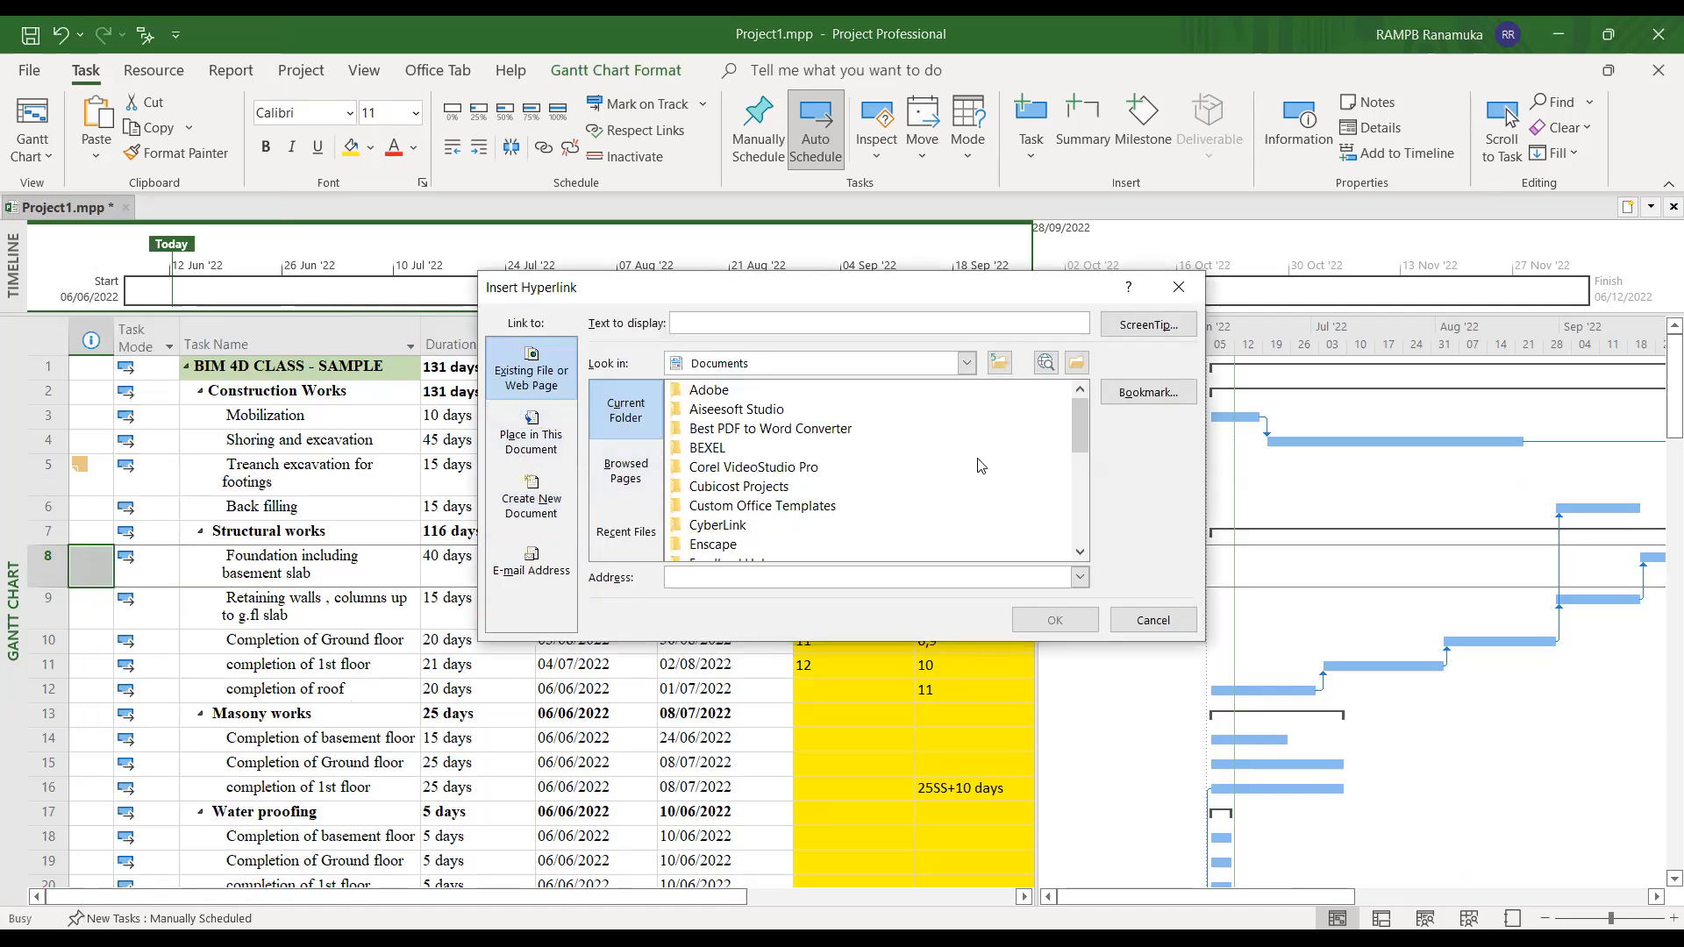
{"action": "scroll", "coordinate": [811, 465], "scroll_direction": "down", "scroll_amount": 5}
{"action": "left_click", "coordinate": [652, 514]}
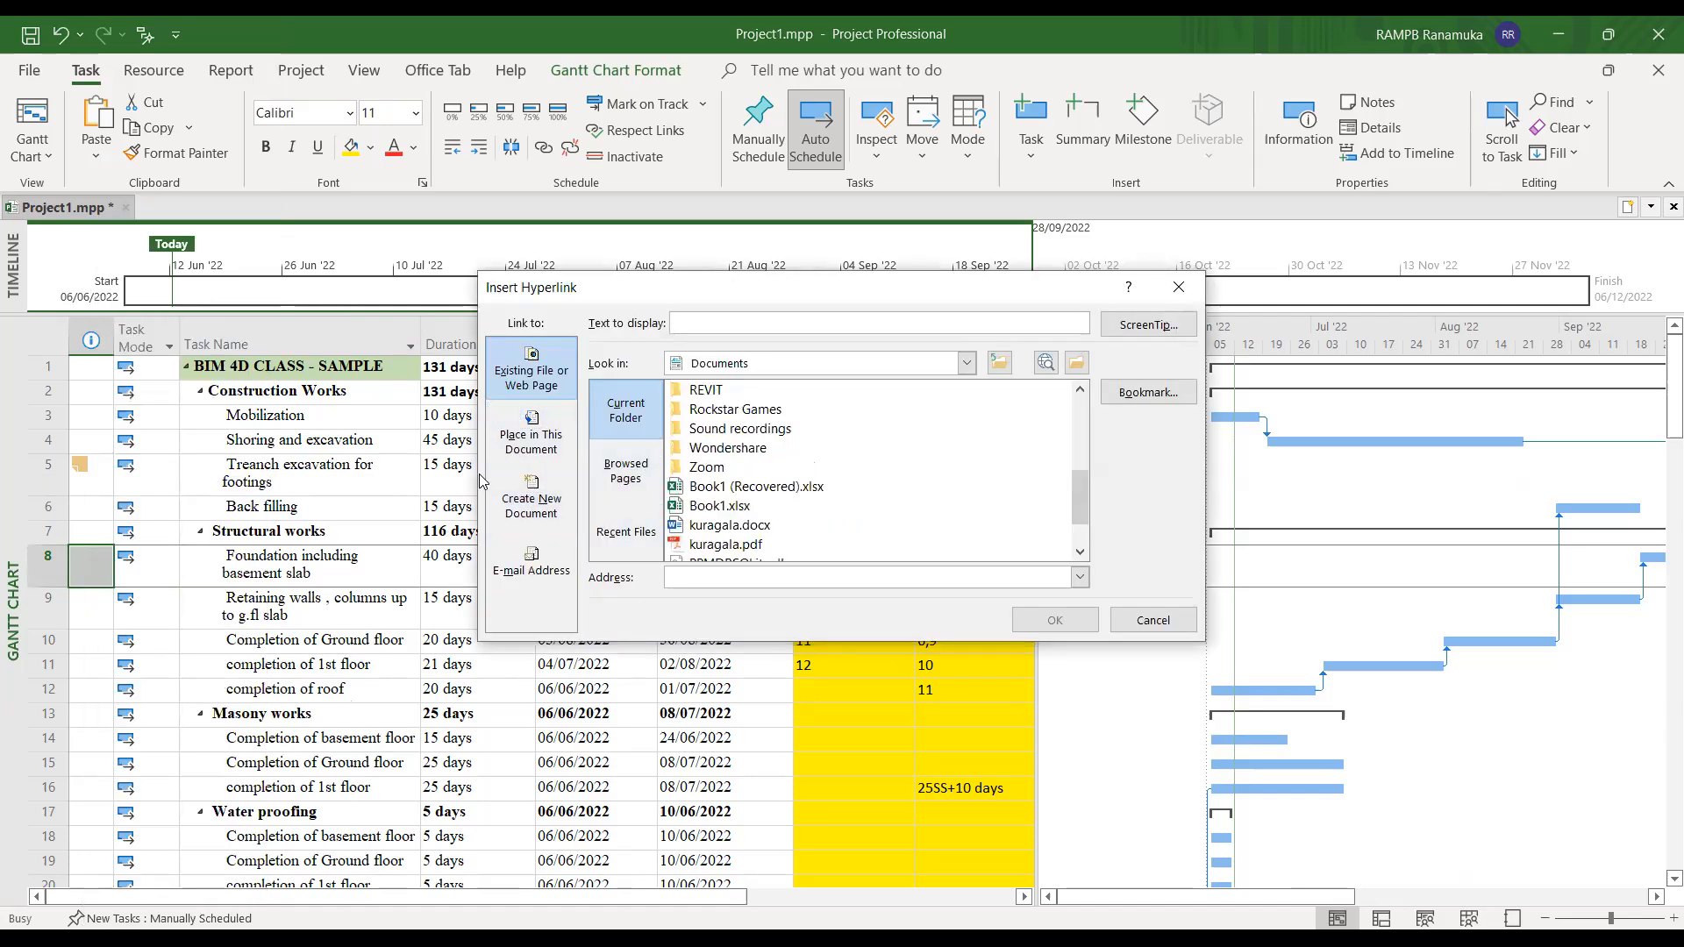
{"action": "scroll", "coordinate": [693, 484], "scroll_direction": "up", "scroll_amount": 4}
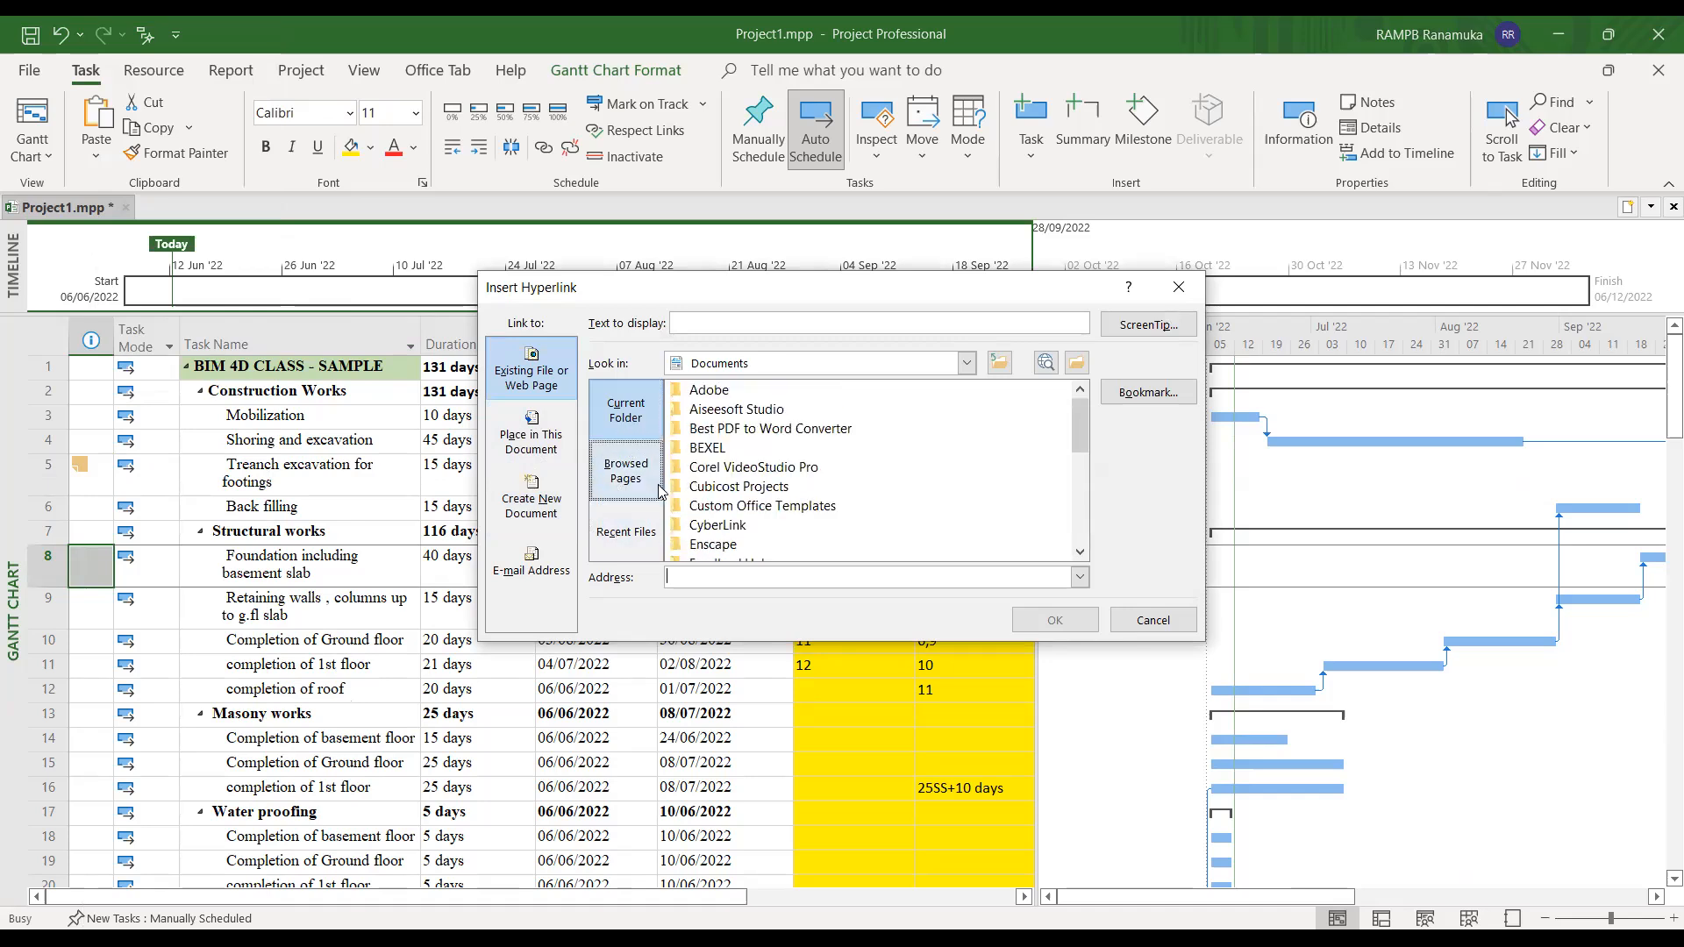
{"action": "scroll", "coordinate": [685, 488], "scroll_direction": "down", "scroll_amount": 6}
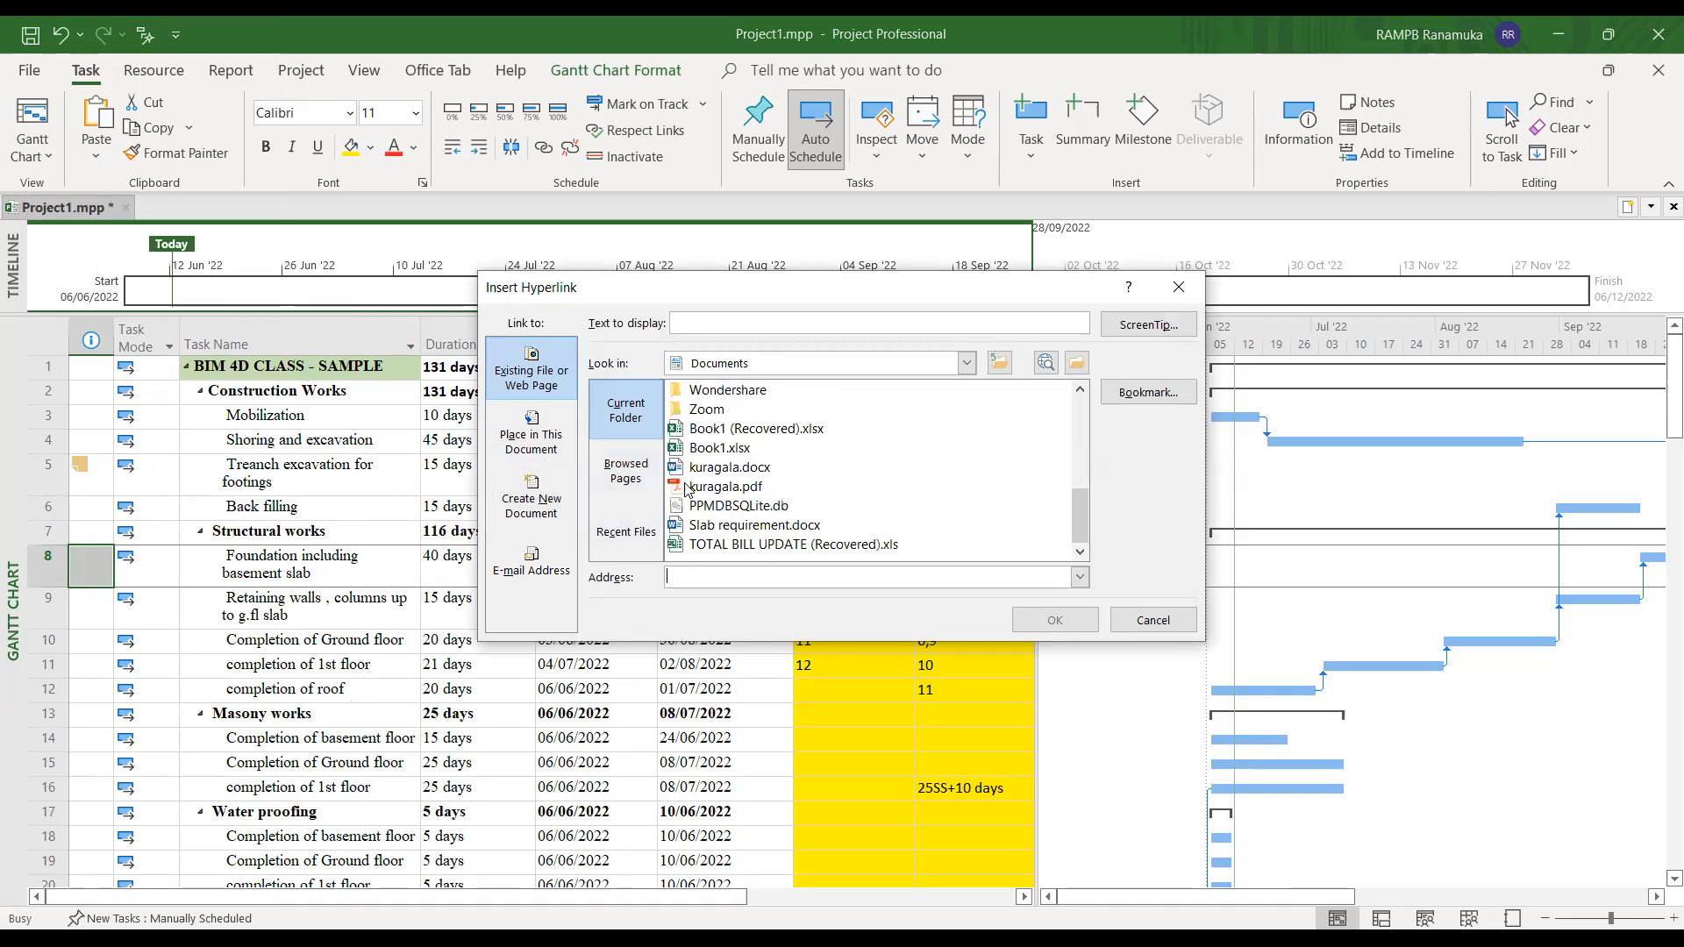
{"action": "left_click", "coordinate": [741, 546]}
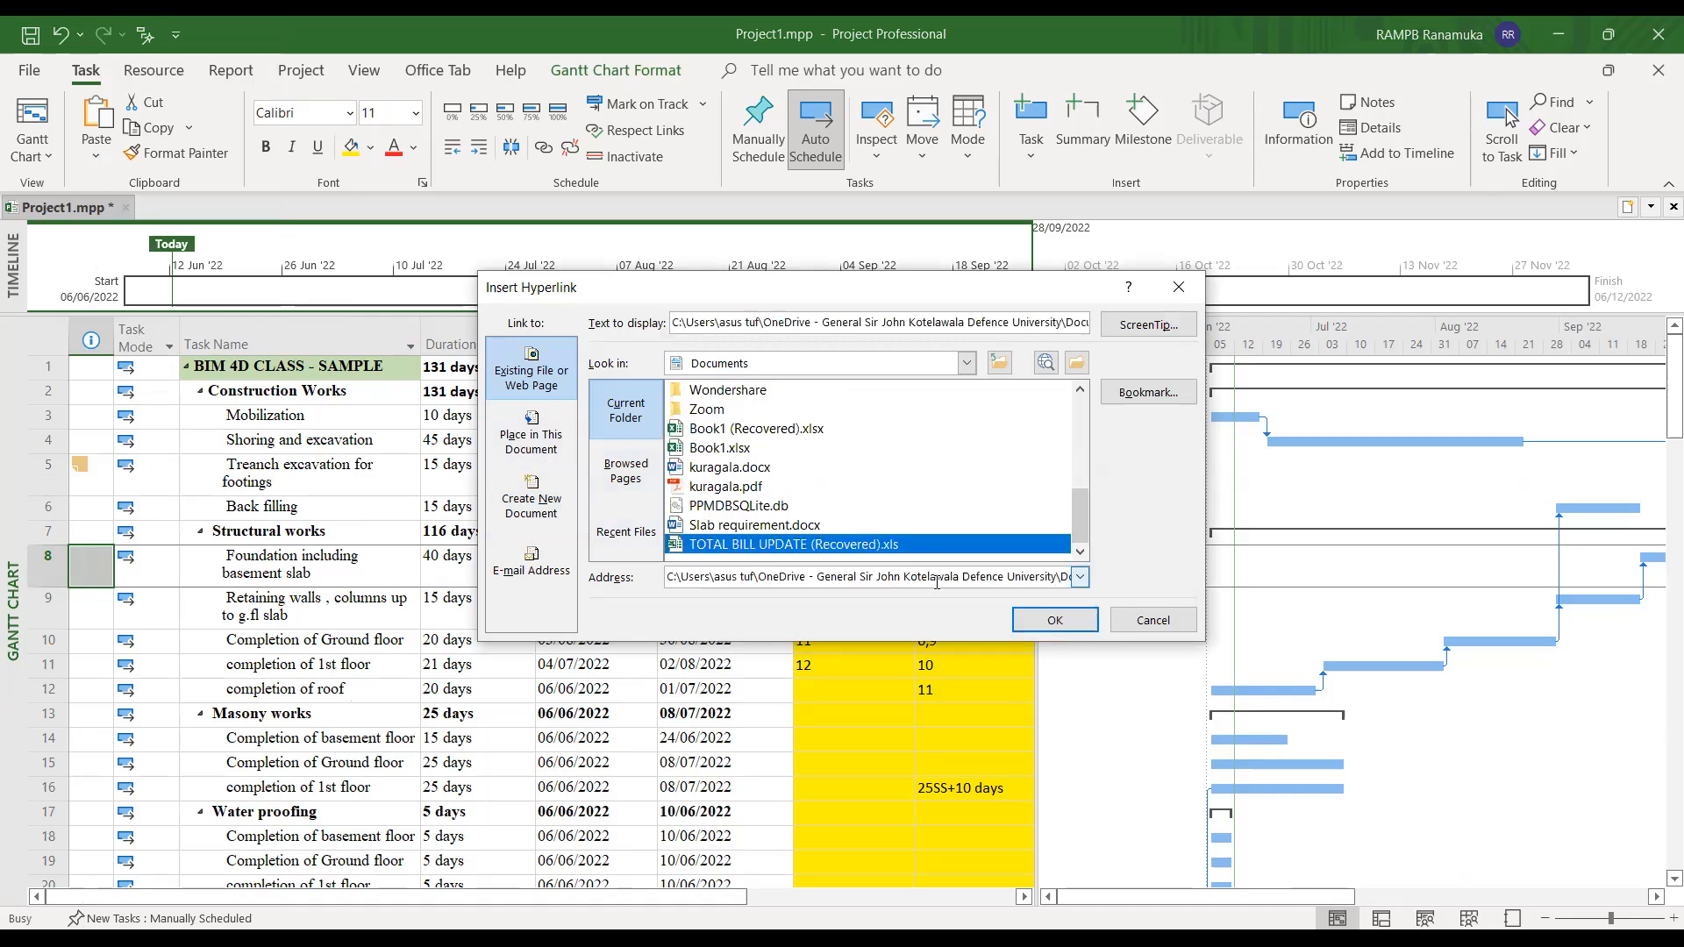
{"action": "left_click", "coordinate": [1042, 628]}
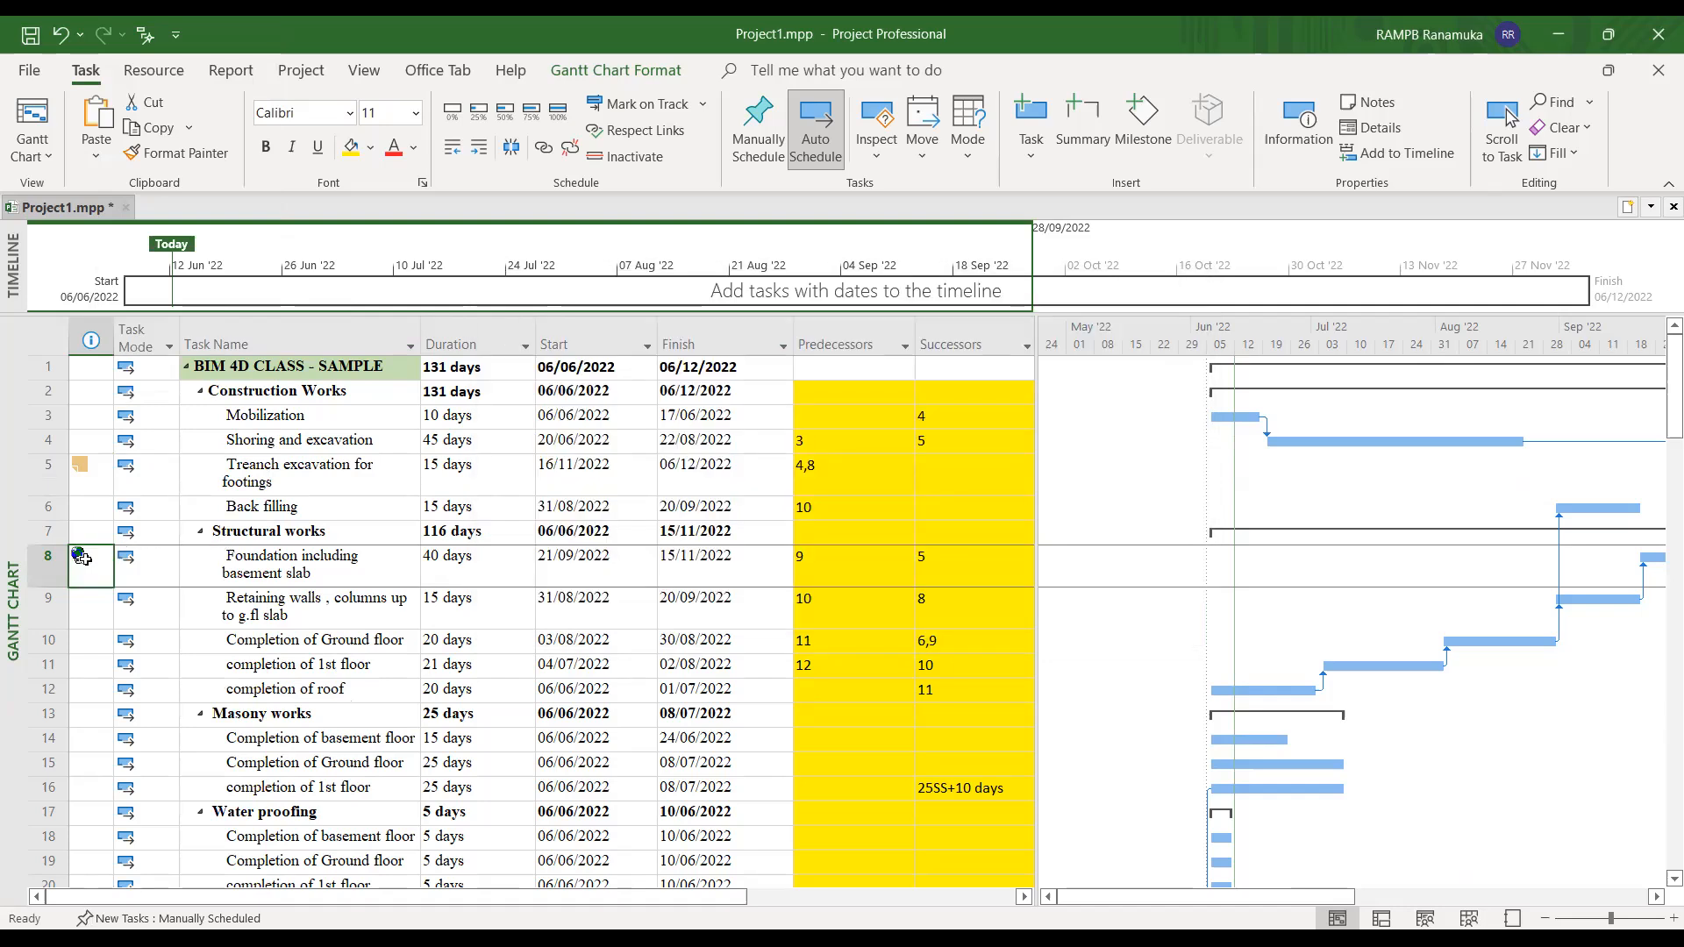
- Remove the hyperlink from the Foundation including basement slab task
{"action": "mouse_move", "coordinate": [83, 566]}
{"action": "right_click", "coordinate": [86, 561]}
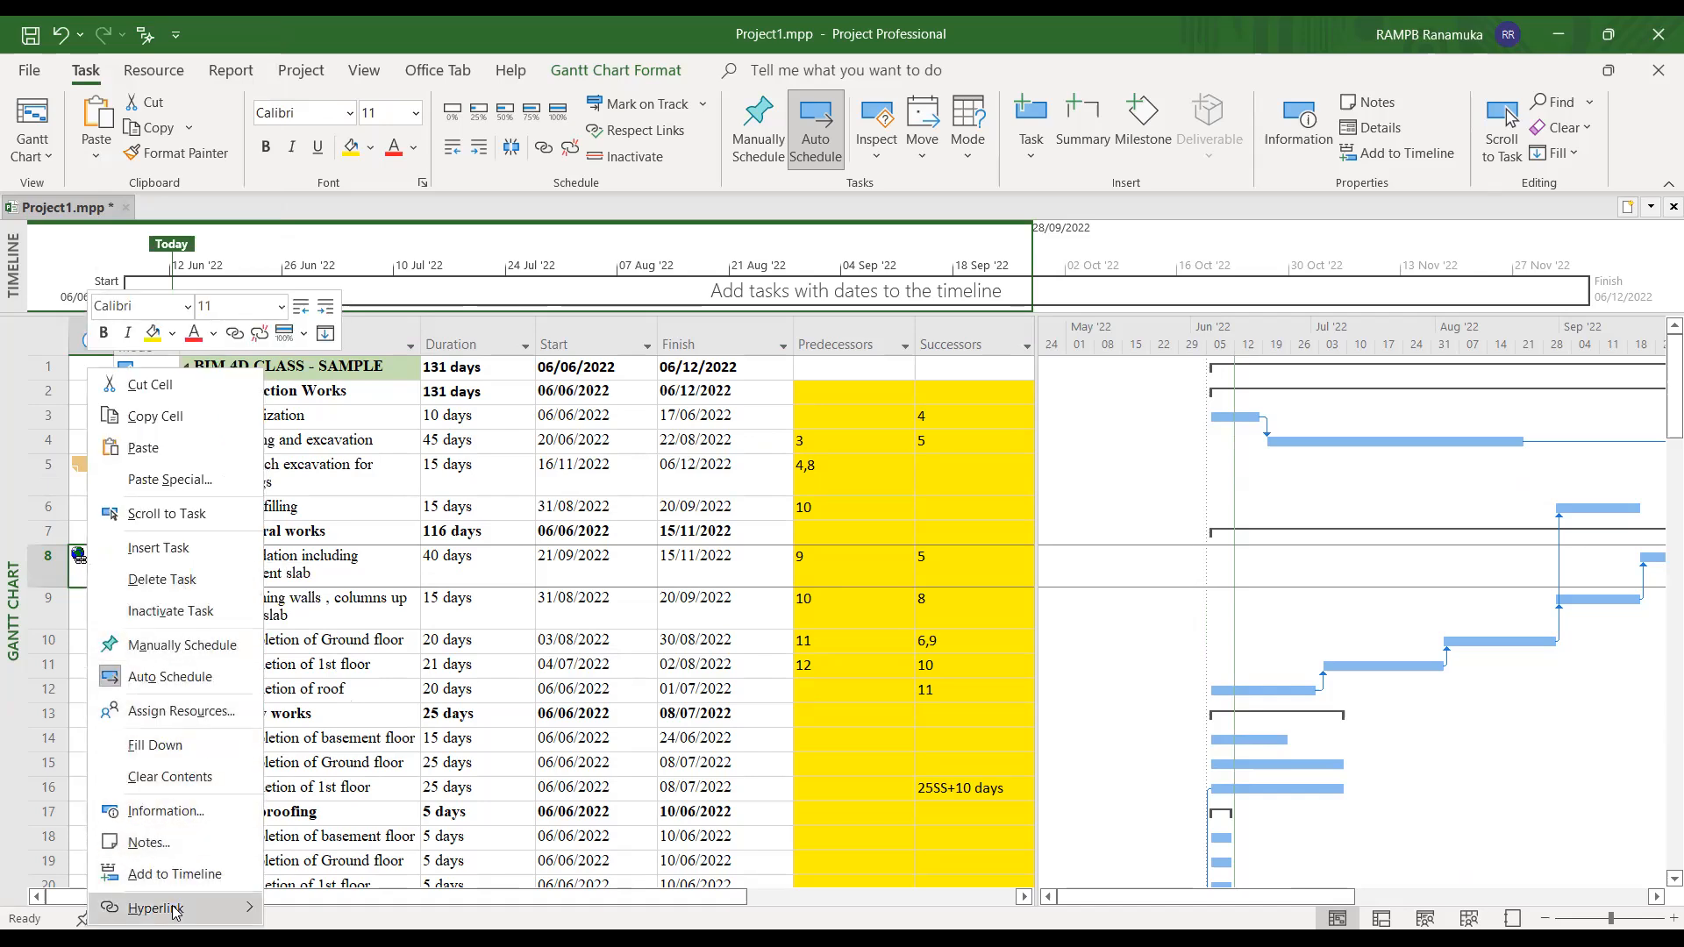
{"action": "mouse_move", "coordinate": [176, 909]}
{"action": "left_click", "coordinate": [330, 778]}
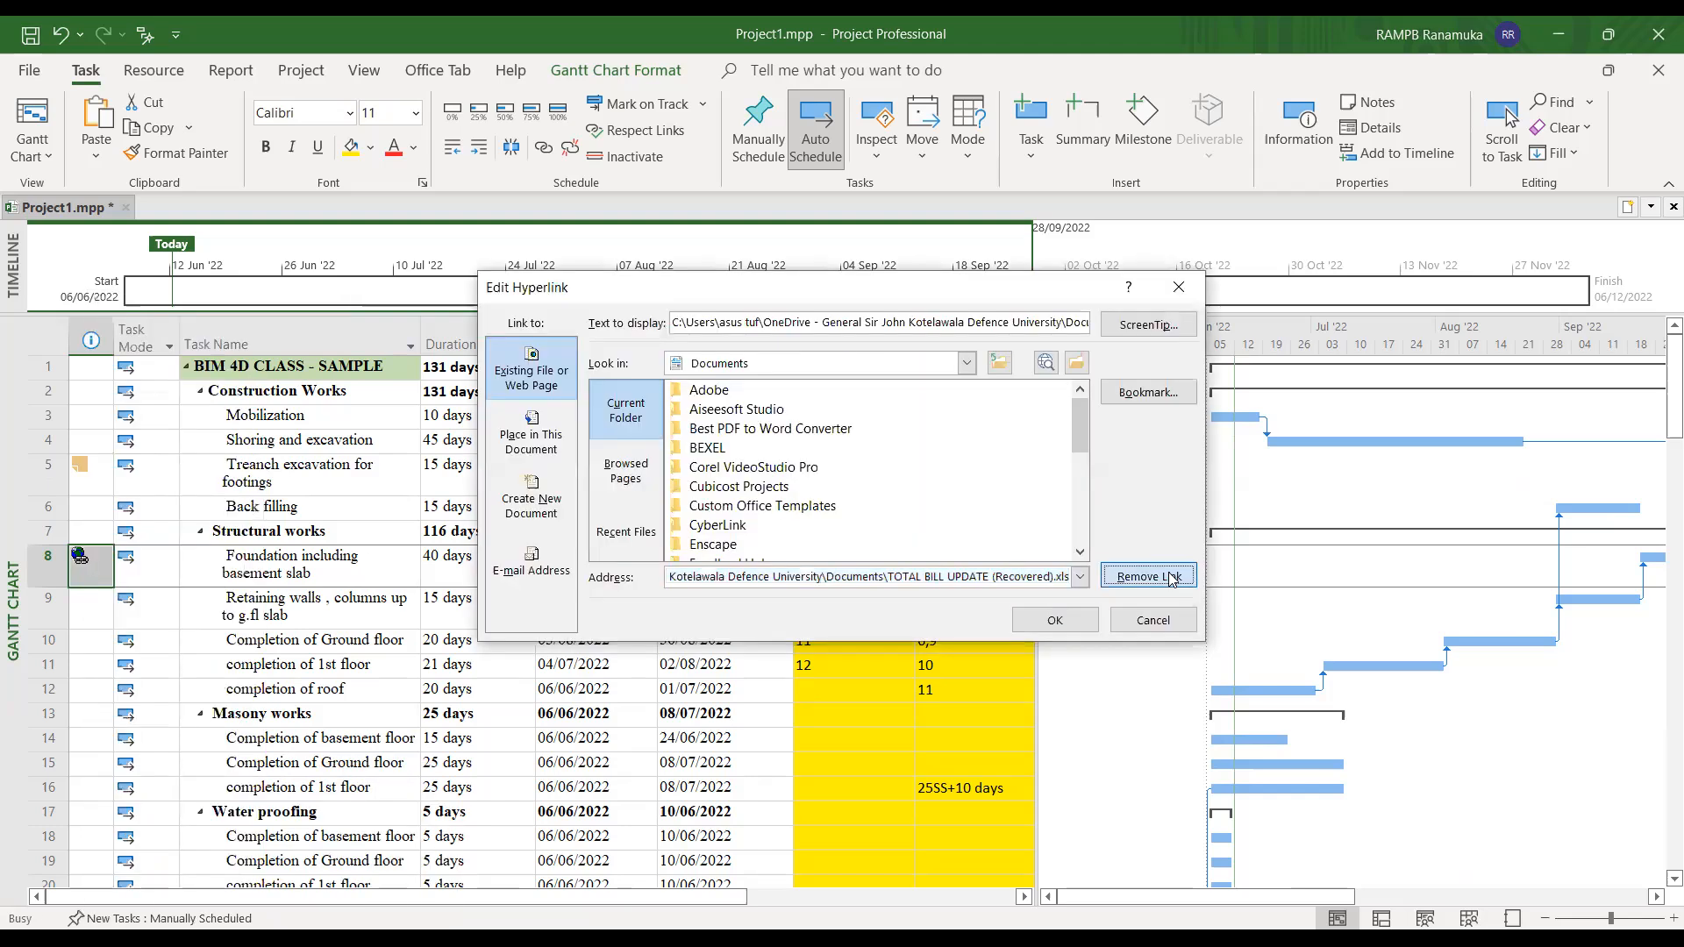
{"action": "left_click", "coordinate": [1149, 577]}
{"action": "left_click", "coordinate": [365, 627]}
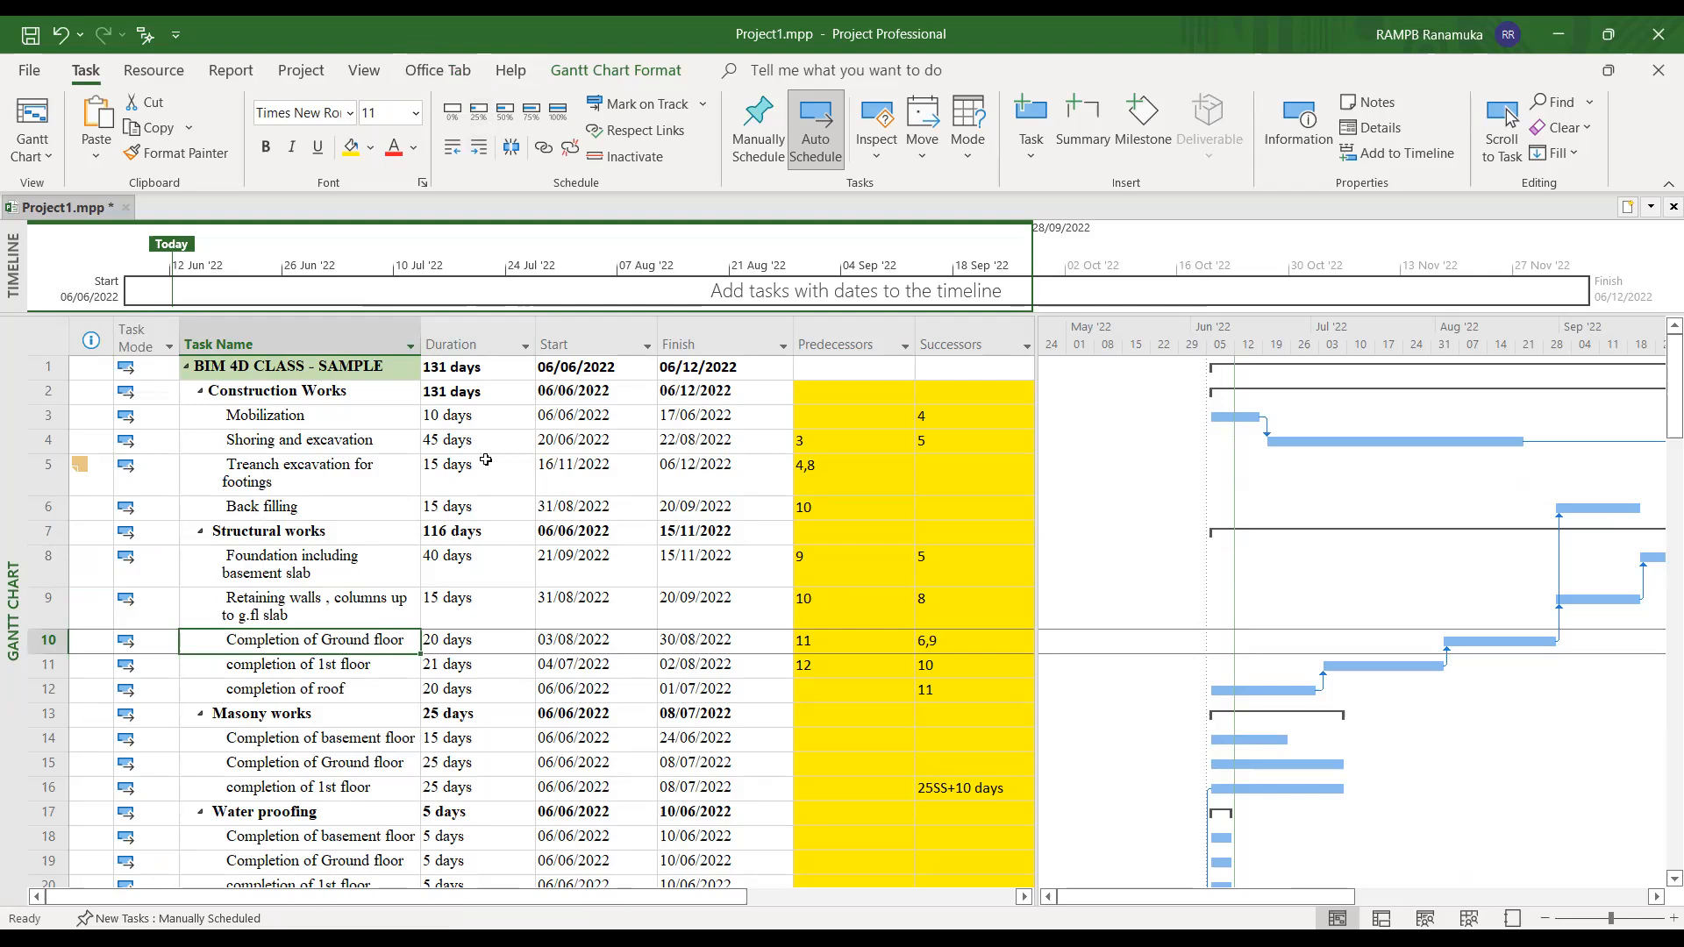
- Review the durations of the structural, masonry and waterproofing tasks and the overall project's duration, start and finish dates
{"action": "left_click", "coordinate": [486, 369]}
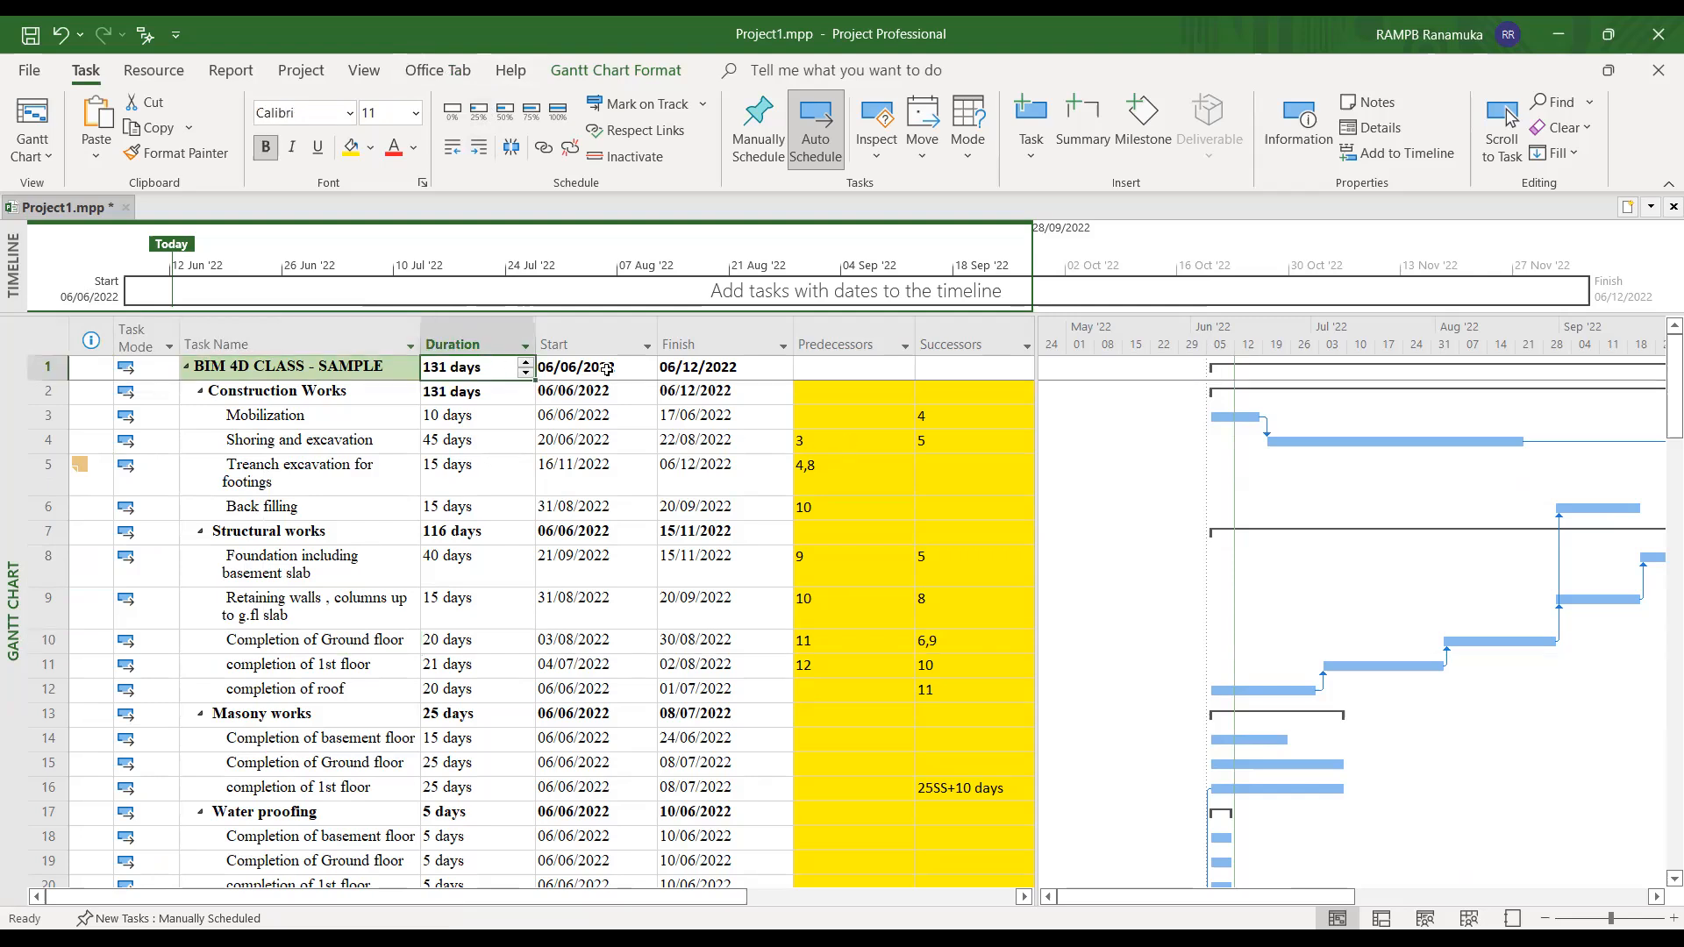
{"action": "key", "text": "Tab"}
{"action": "key", "text": "Tab"}
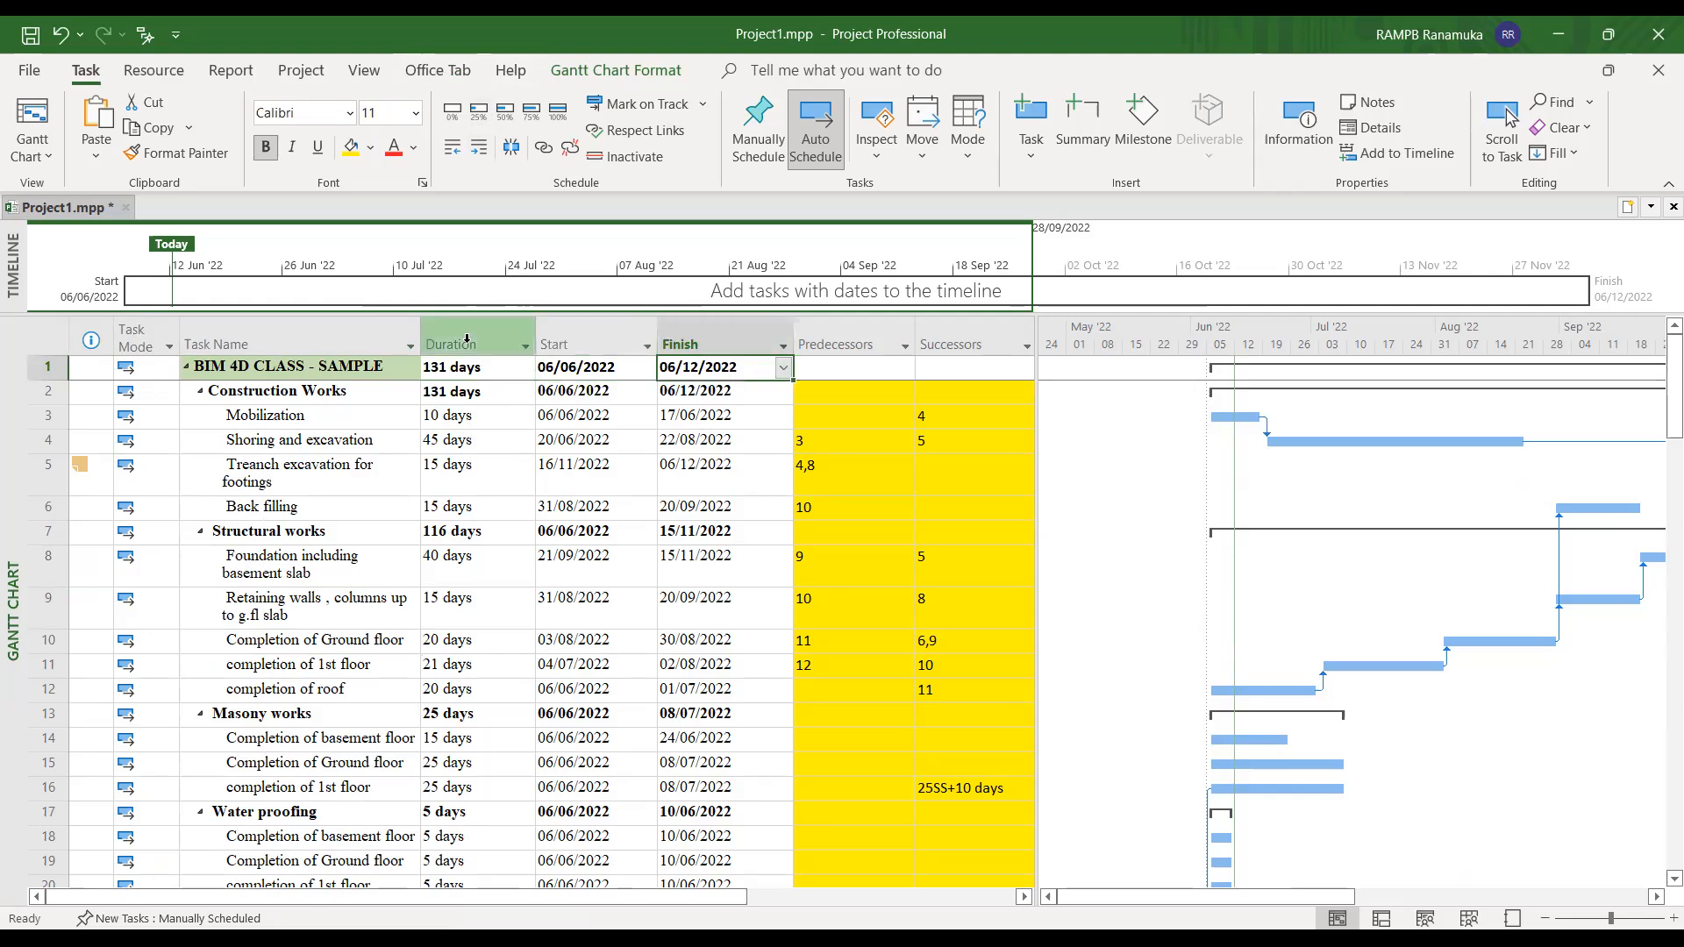
{"action": "left_click", "coordinate": [456, 558]}
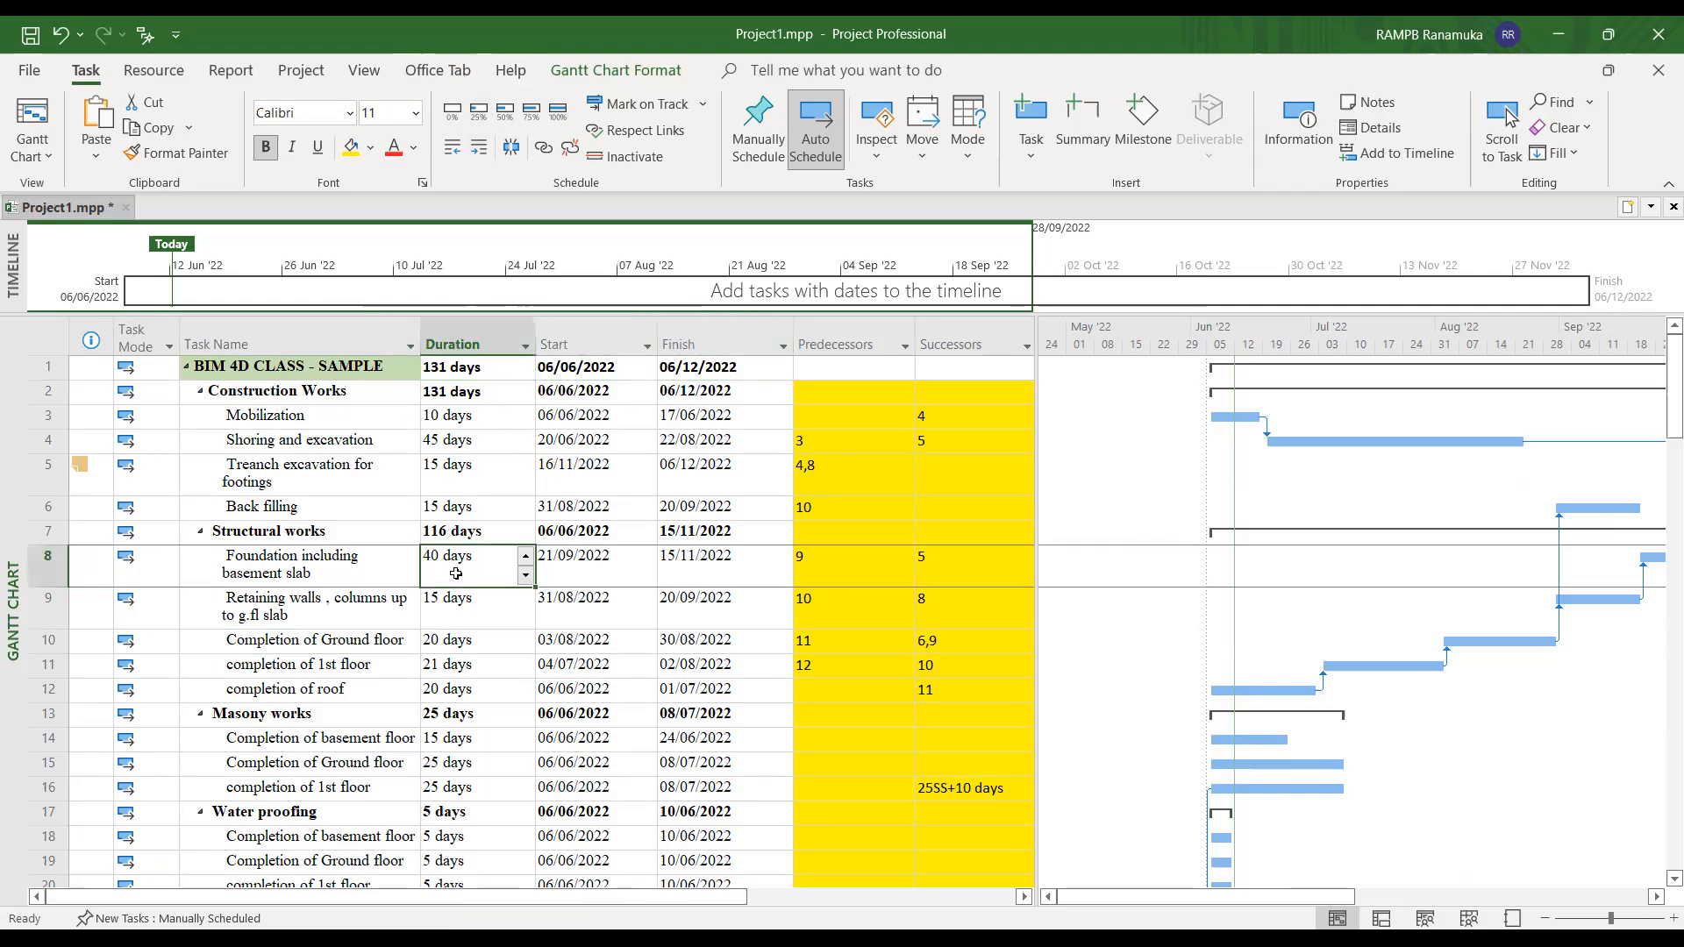
{"action": "left_click", "coordinate": [448, 622]}
{"action": "left_click", "coordinate": [446, 666]}
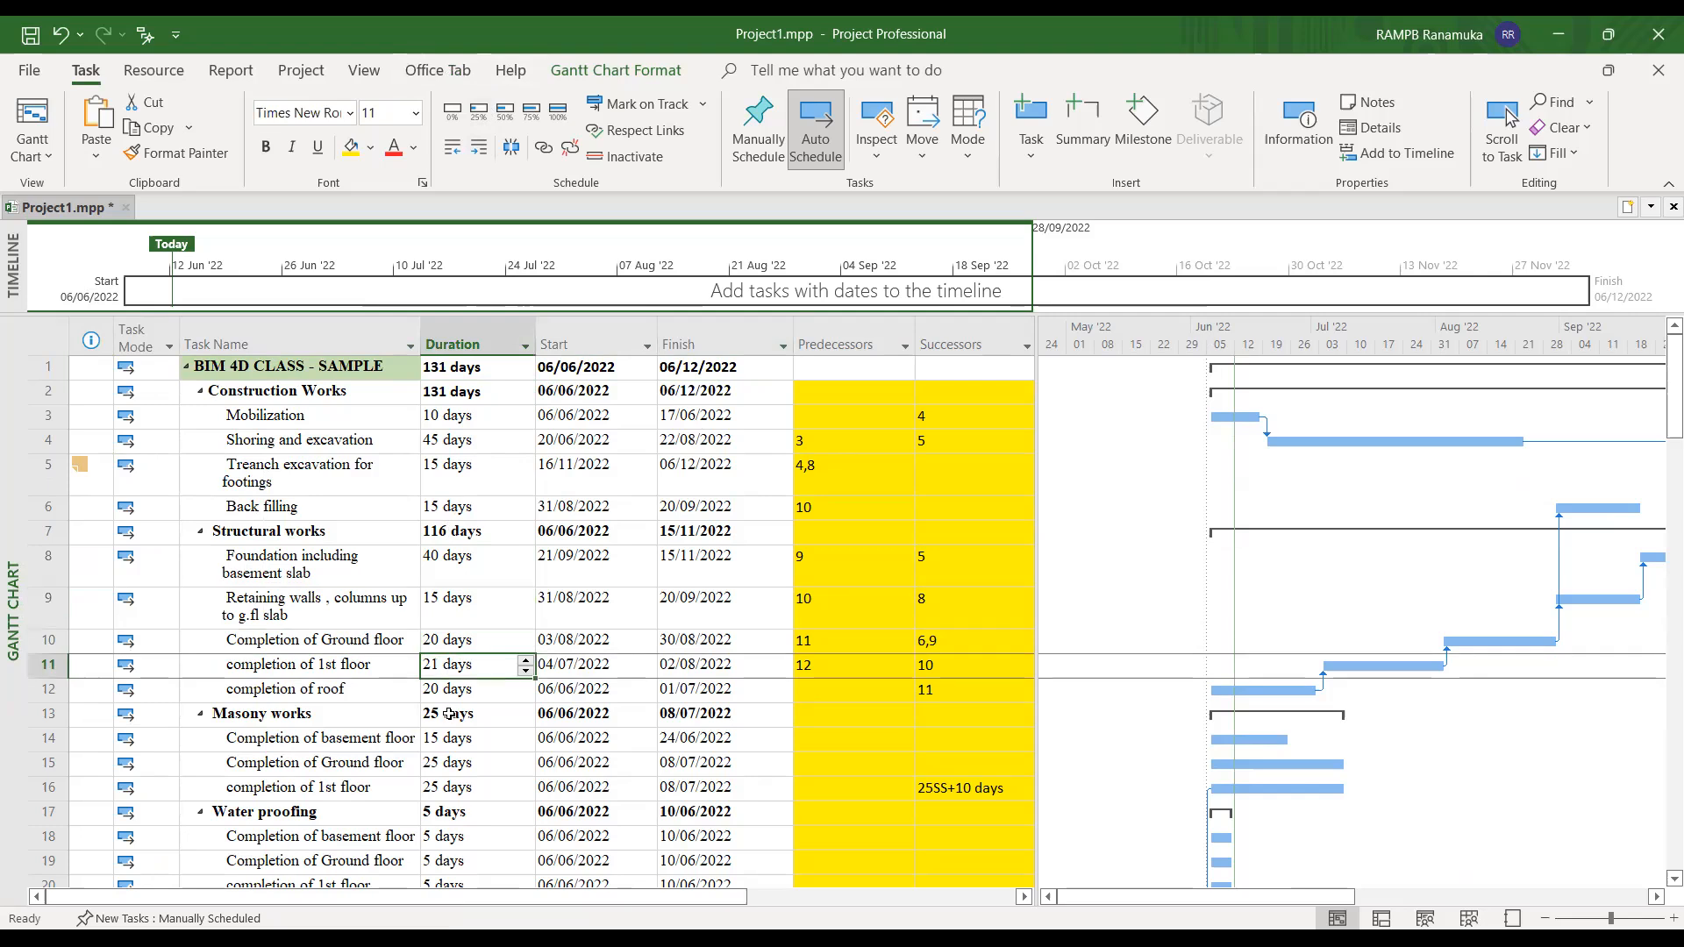
{"action": "scroll", "coordinate": [449, 710], "scroll_direction": "down", "scroll_amount": 2}
{"action": "left_click", "coordinate": [469, 573]}
{"action": "left_click", "coordinate": [449, 599]}
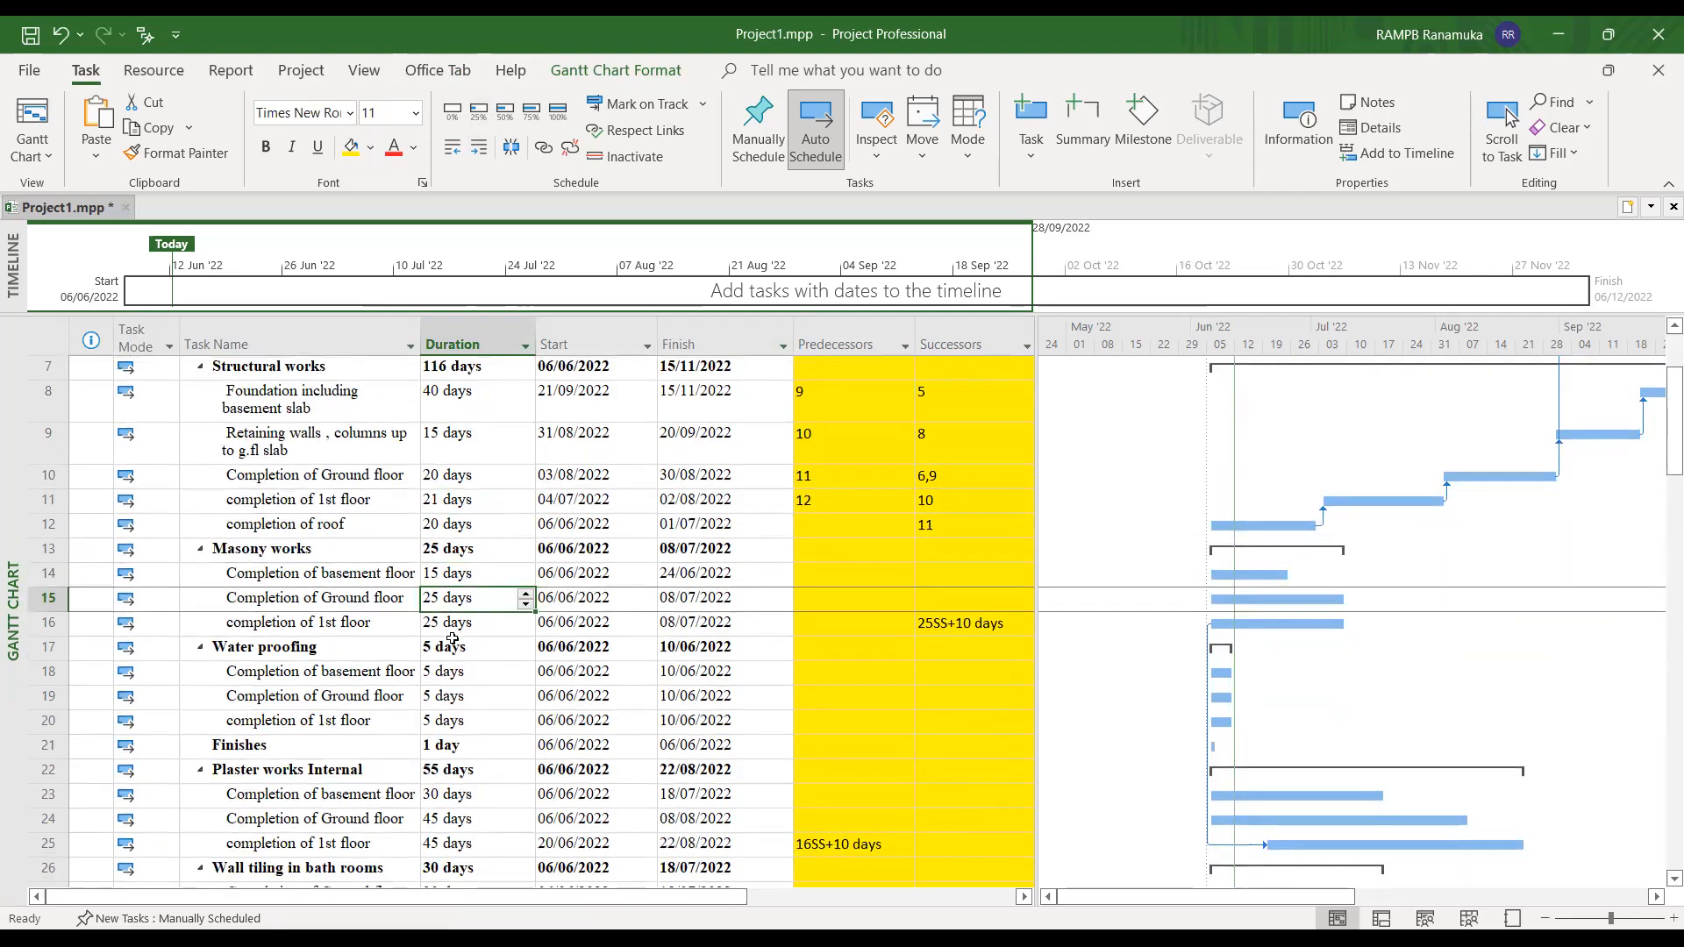
{"action": "left_click", "coordinate": [453, 624]}
{"action": "left_click", "coordinate": [458, 675]}
{"action": "left_click", "coordinate": [451, 698]}
{"action": "left_click", "coordinate": [451, 727]}
{"action": "scroll", "coordinate": [560, 621], "scroll_direction": "up", "scroll_amount": 2}
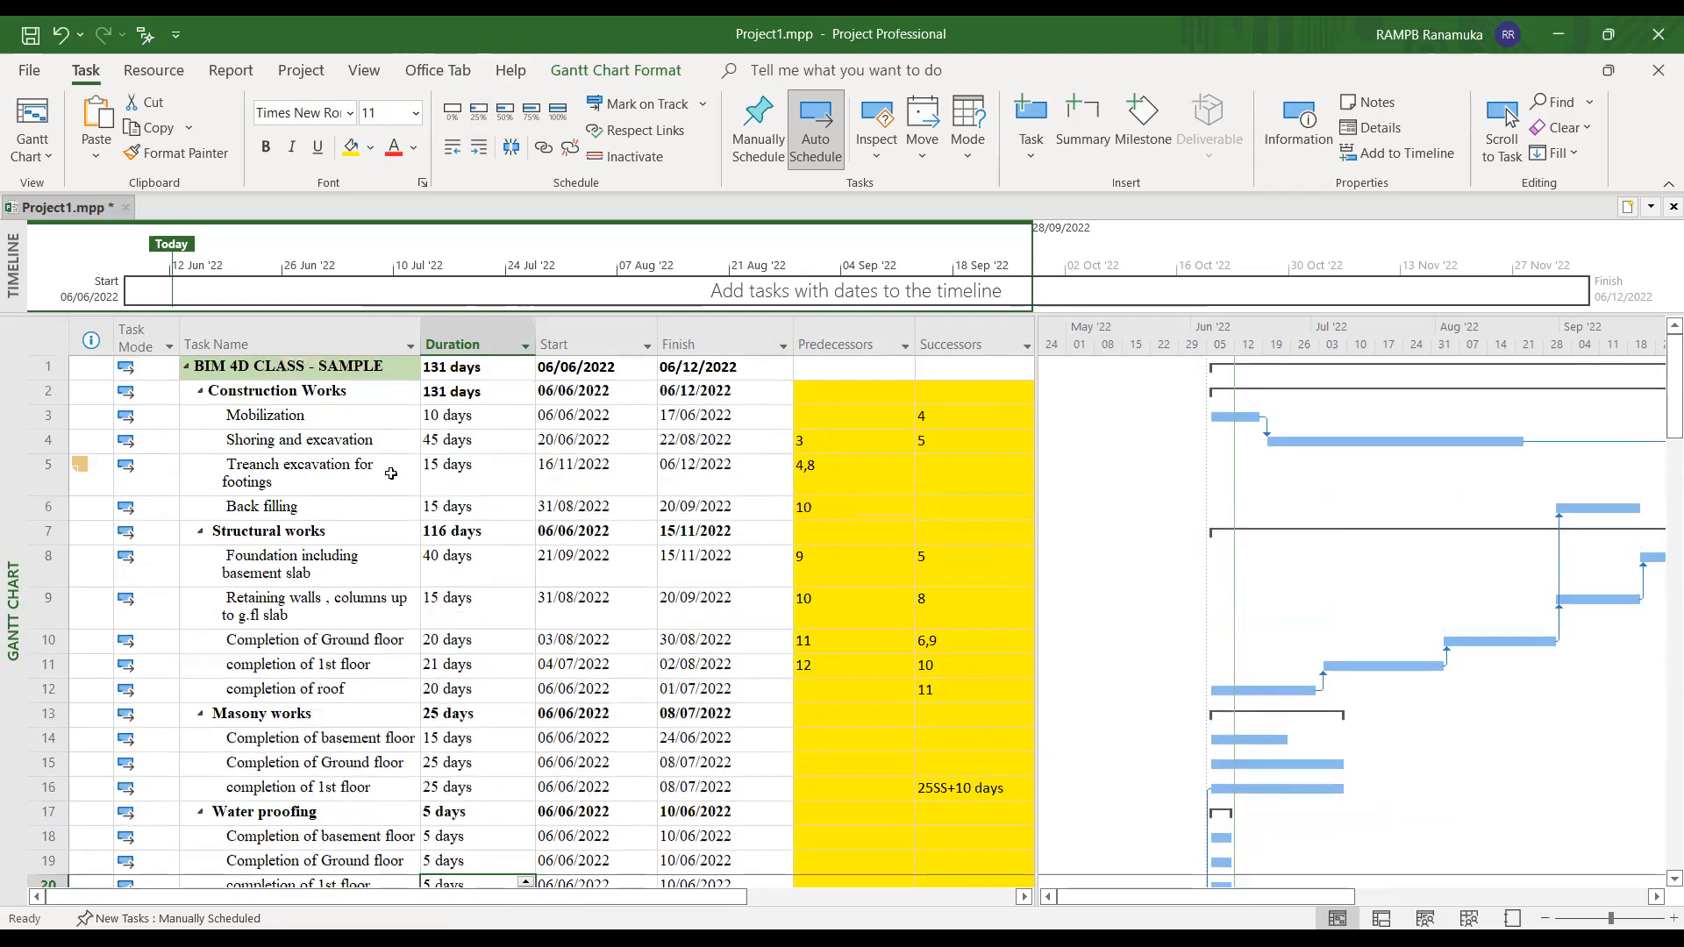
{"action": "left_click", "coordinate": [463, 367]}
{"action": "left_click", "coordinate": [570, 368]}
{"action": "left_click", "coordinate": [741, 367]}
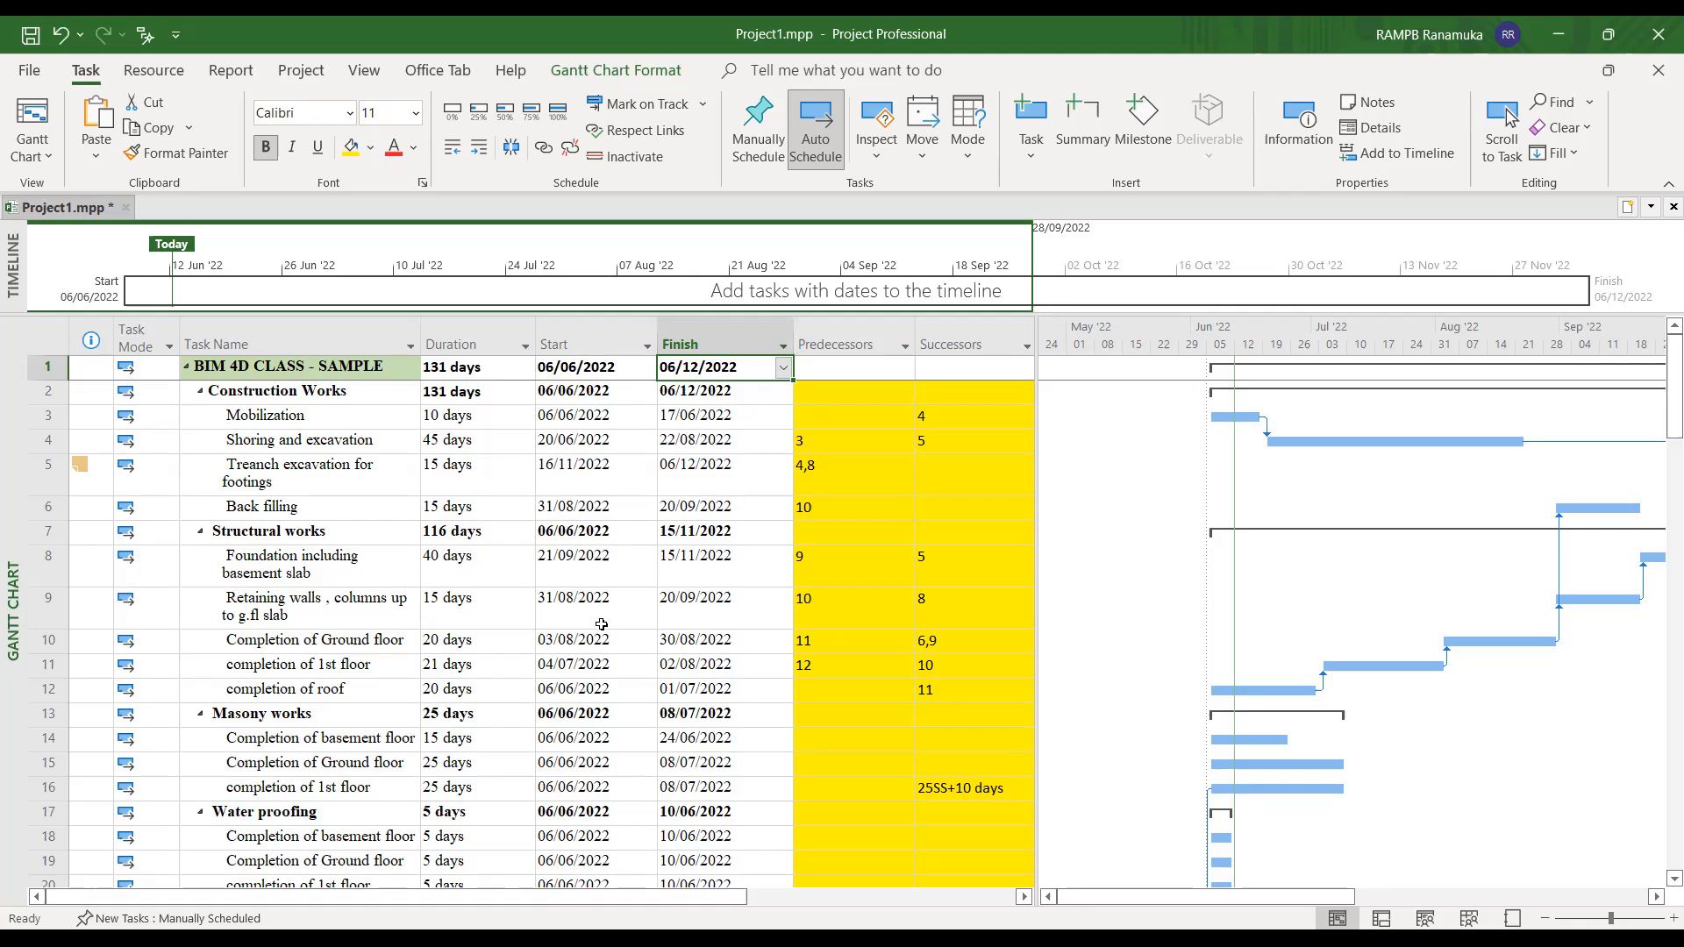
- Review the Predecessors and Successors columns down to the wall tiling and external plaster tasks
{"action": "left_click", "coordinate": [878, 345]}
{"action": "left_click", "coordinate": [972, 347]}
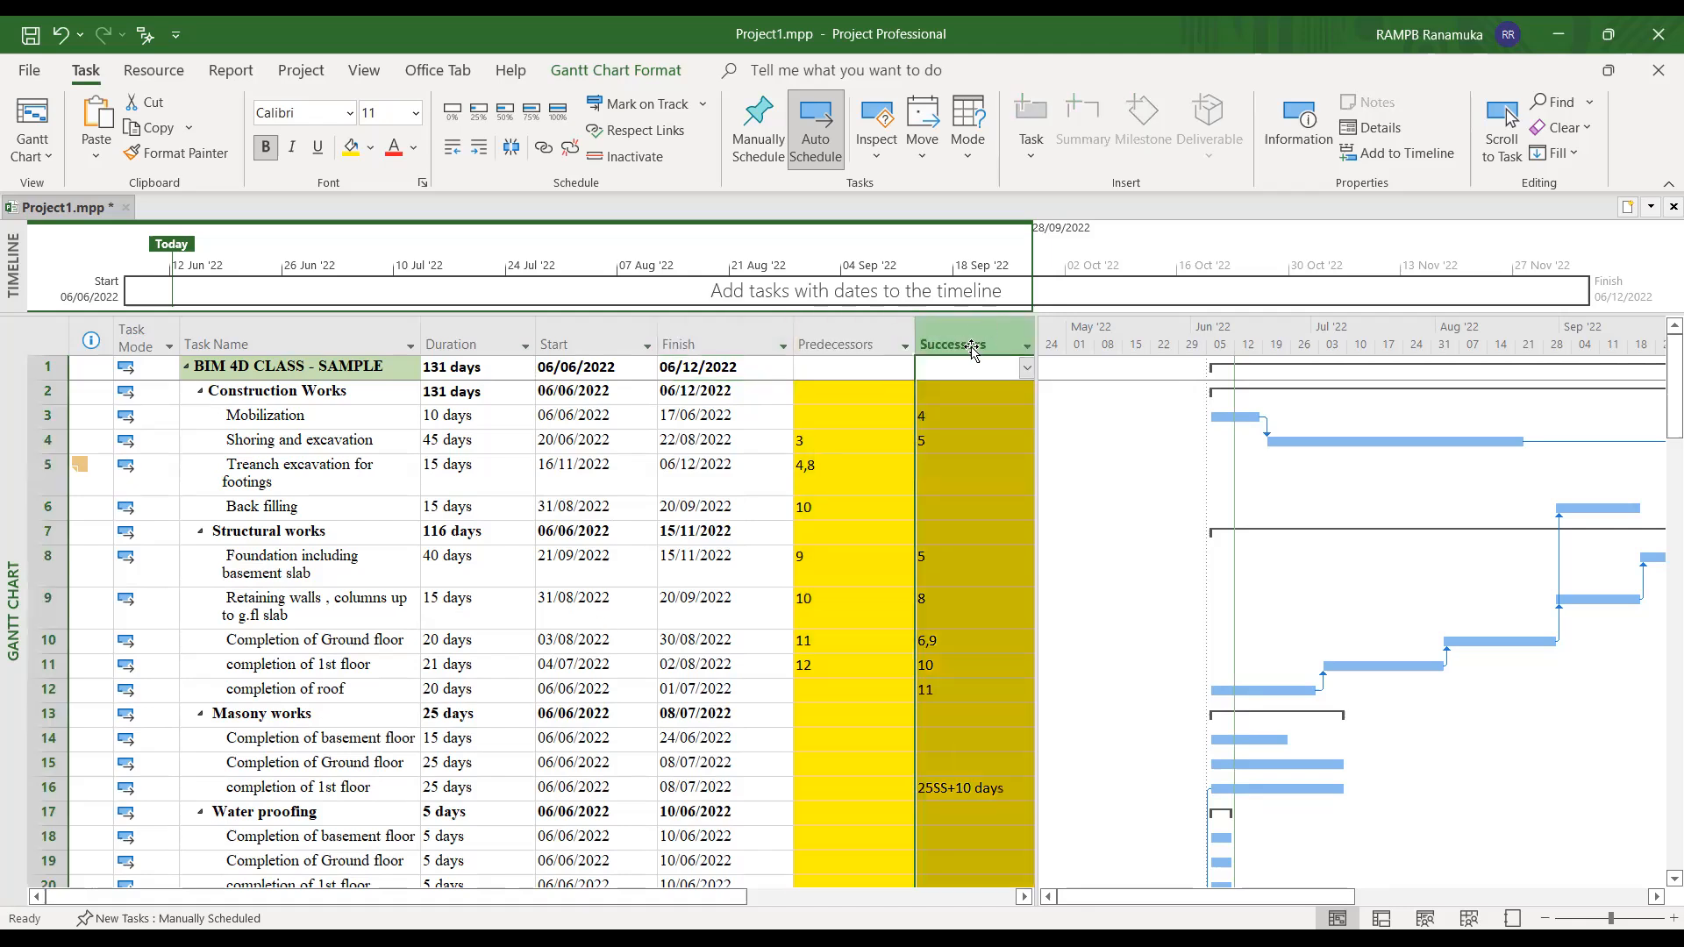
{"action": "scroll", "coordinate": [830, 510], "scroll_direction": "down", "scroll_amount": 7}
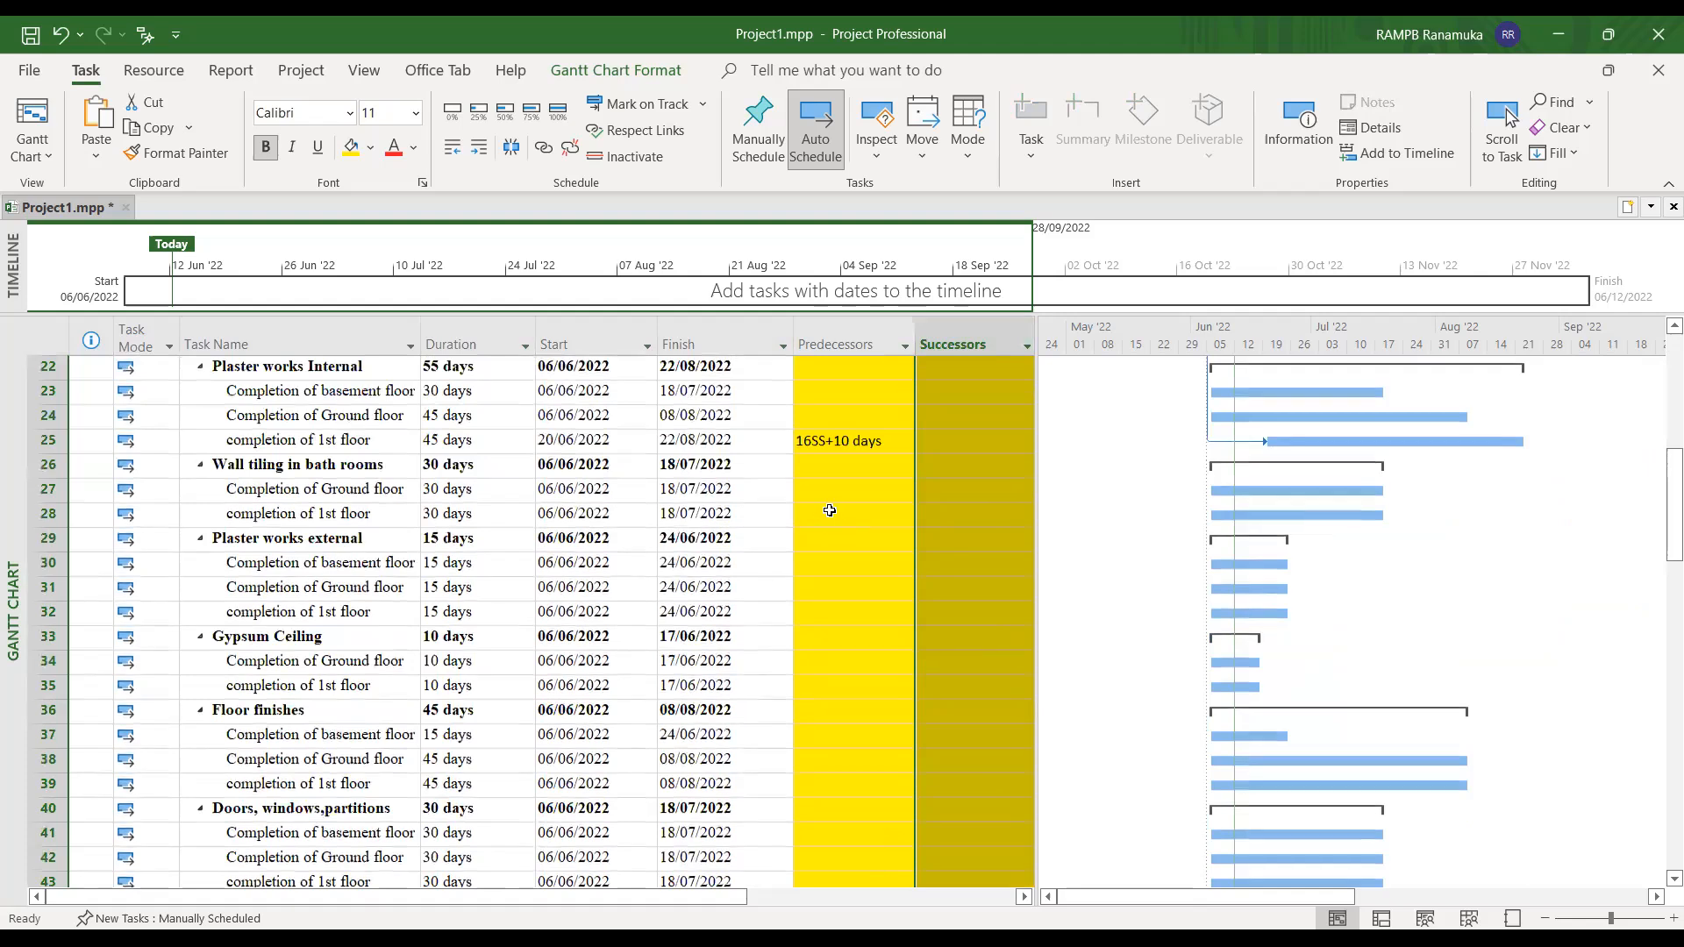
{"action": "left_click", "coordinate": [829, 489]}
{"action": "left_click", "coordinate": [834, 537]}
{"action": "left_click", "coordinate": [826, 516]}
{"action": "left_click", "coordinate": [829, 491]}
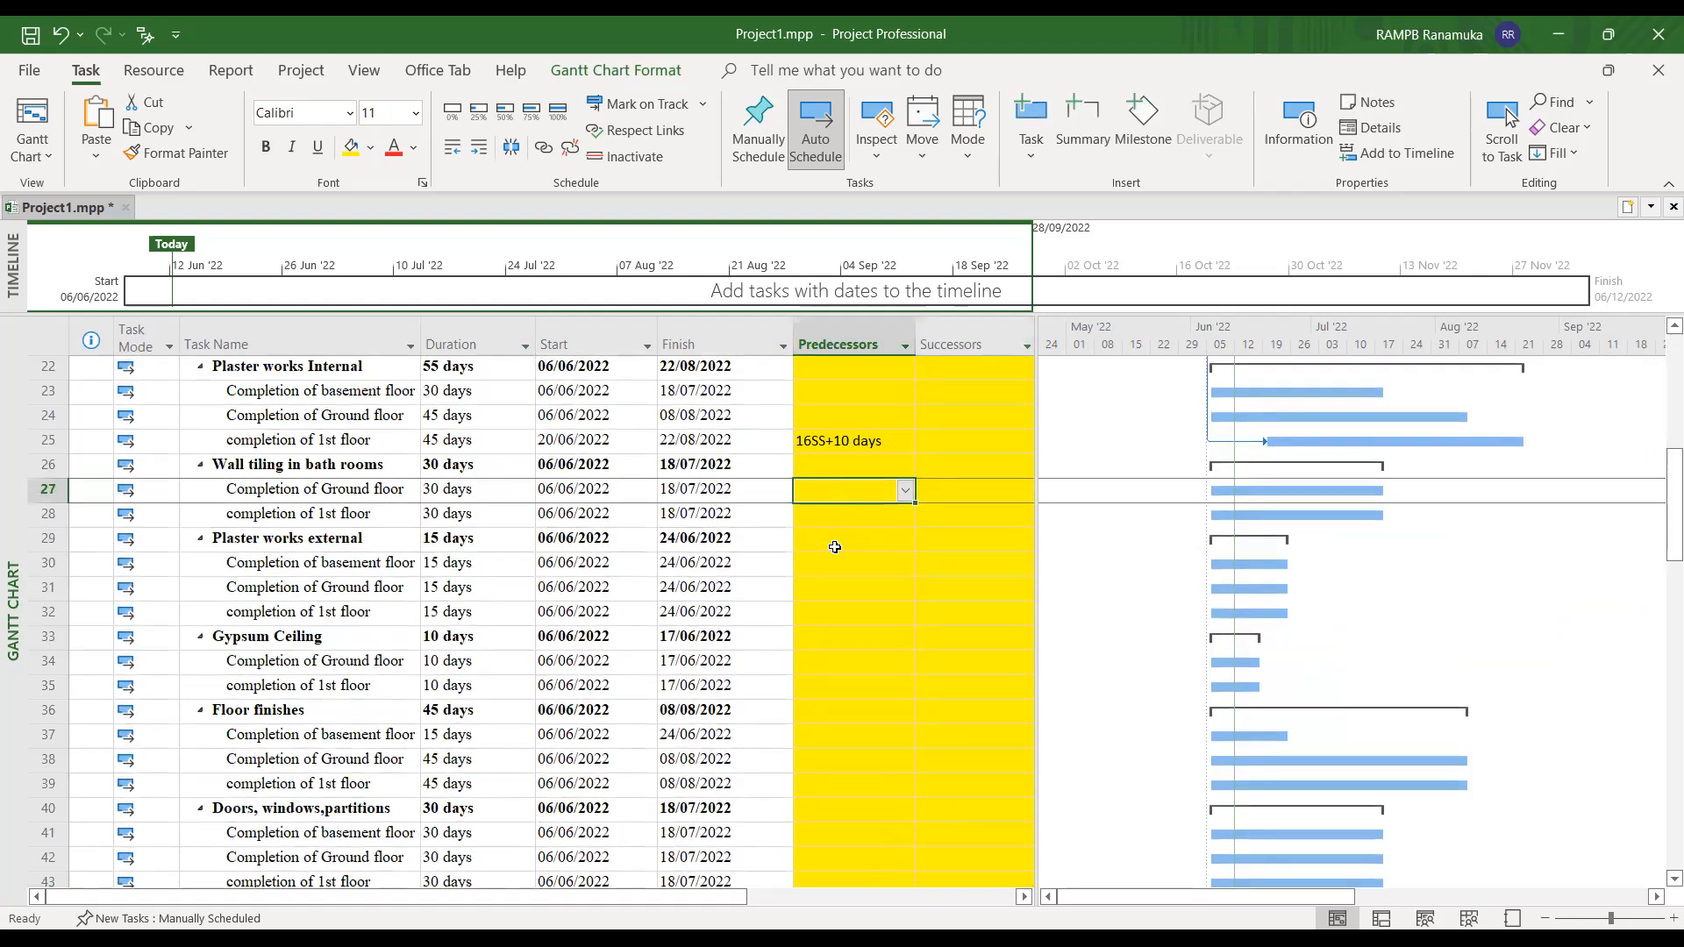
{"action": "left_click", "coordinate": [825, 537]}
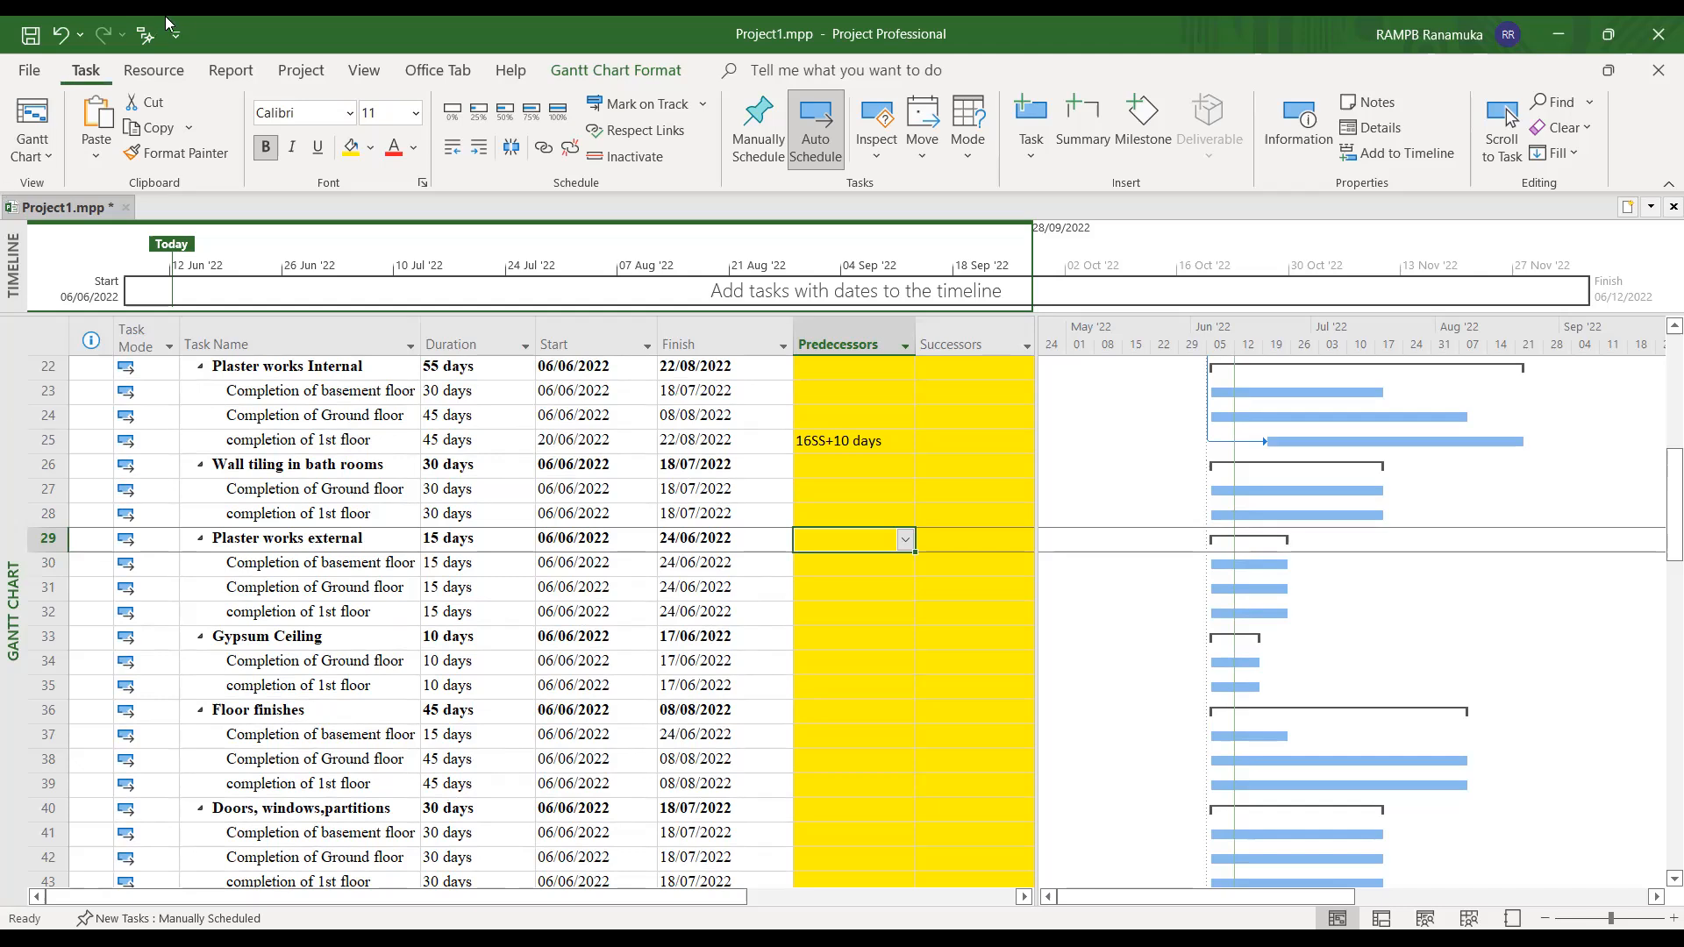
- Minimize the Project1.mpp schedule window
{"action": "left_click", "coordinate": [259, 17]}
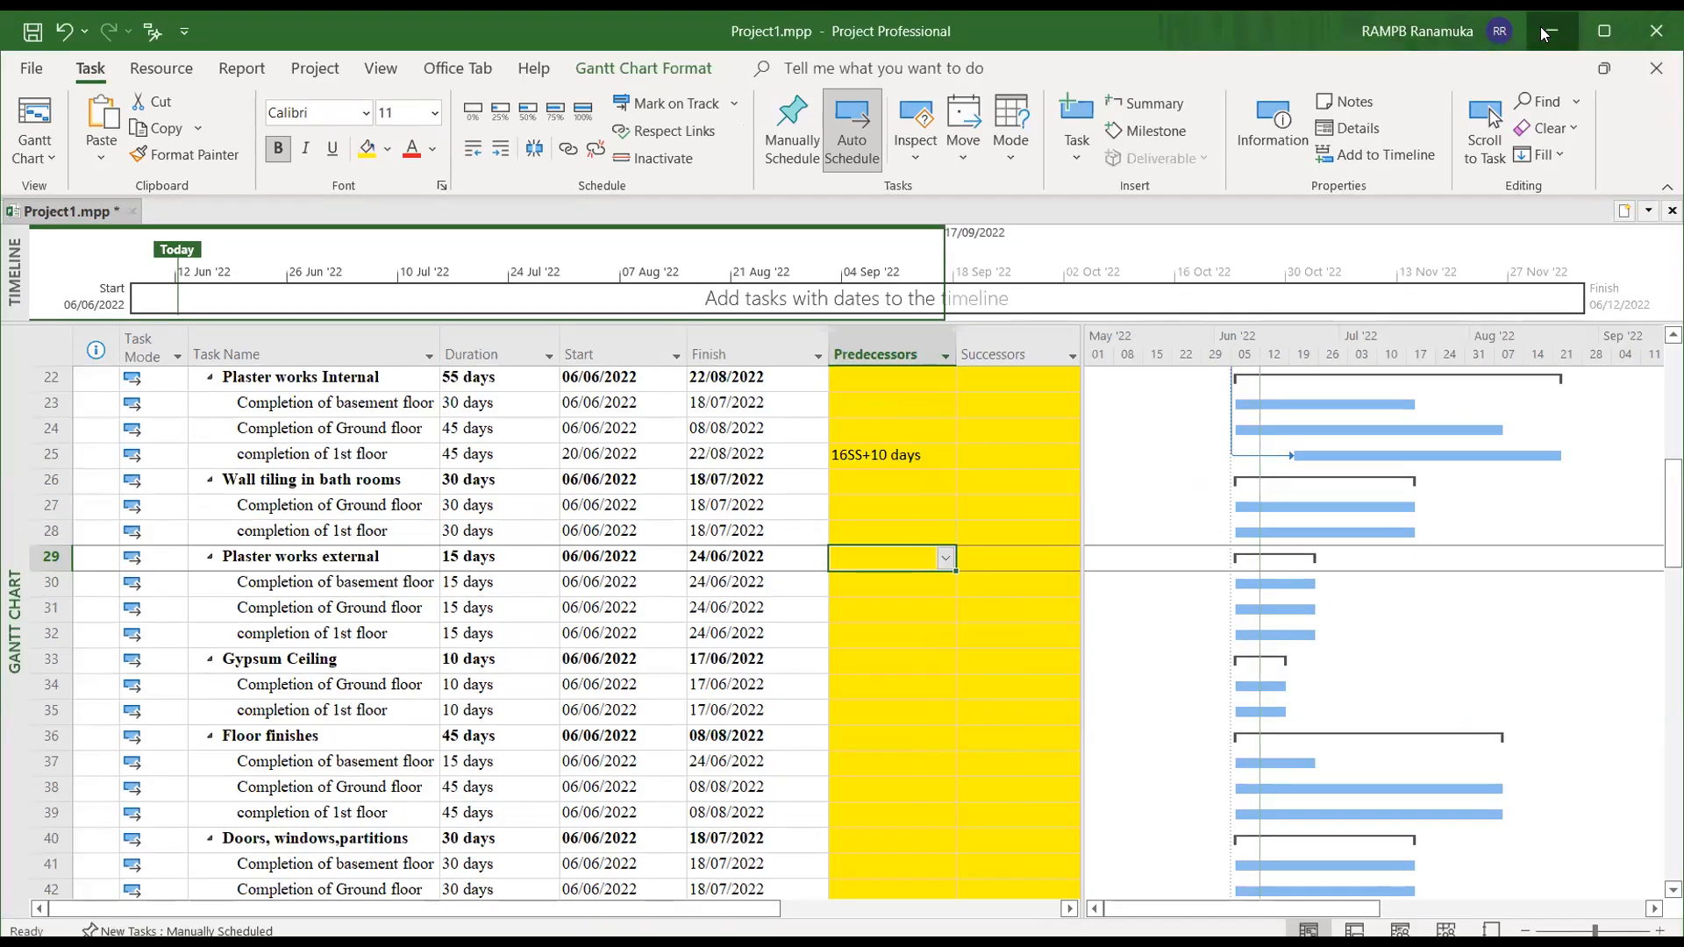
{"action": "left_click", "coordinate": [1545, 33]}
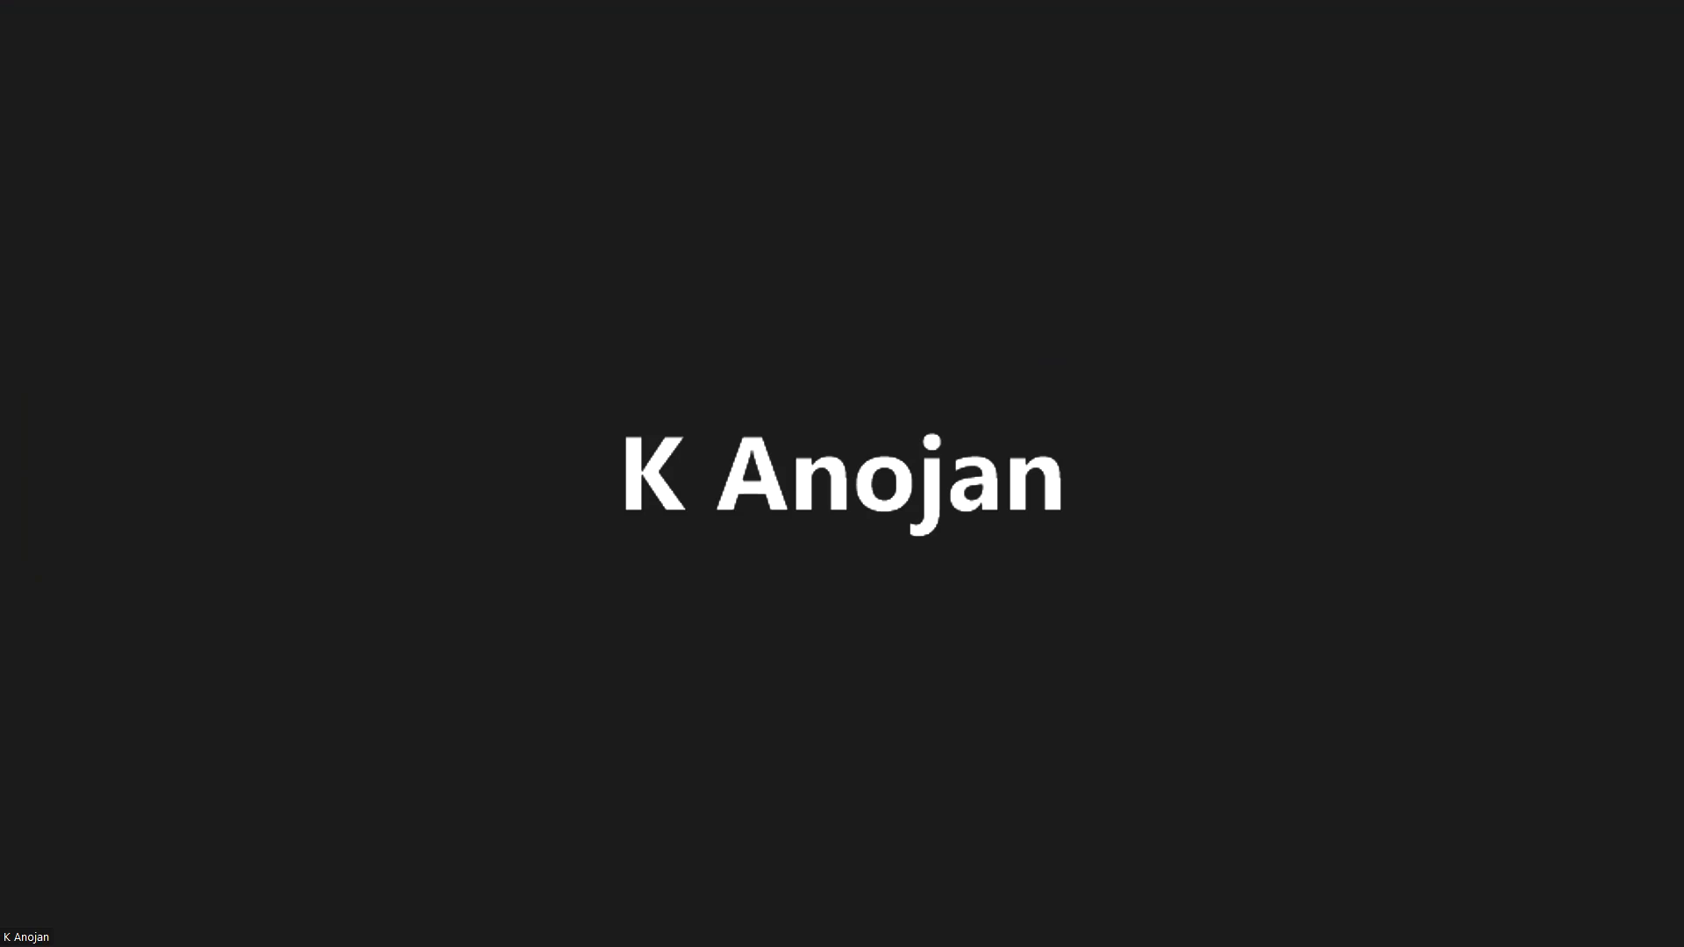